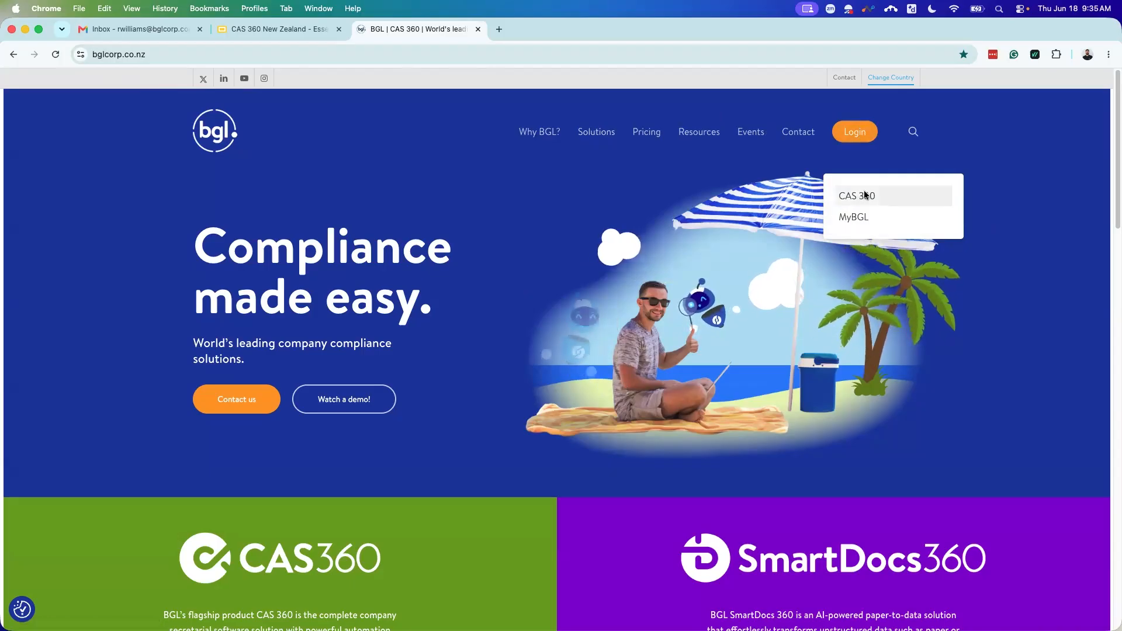
Step: From the BGL site, log into CAS 360 under the SalesNZ firm
left_click(866, 195)
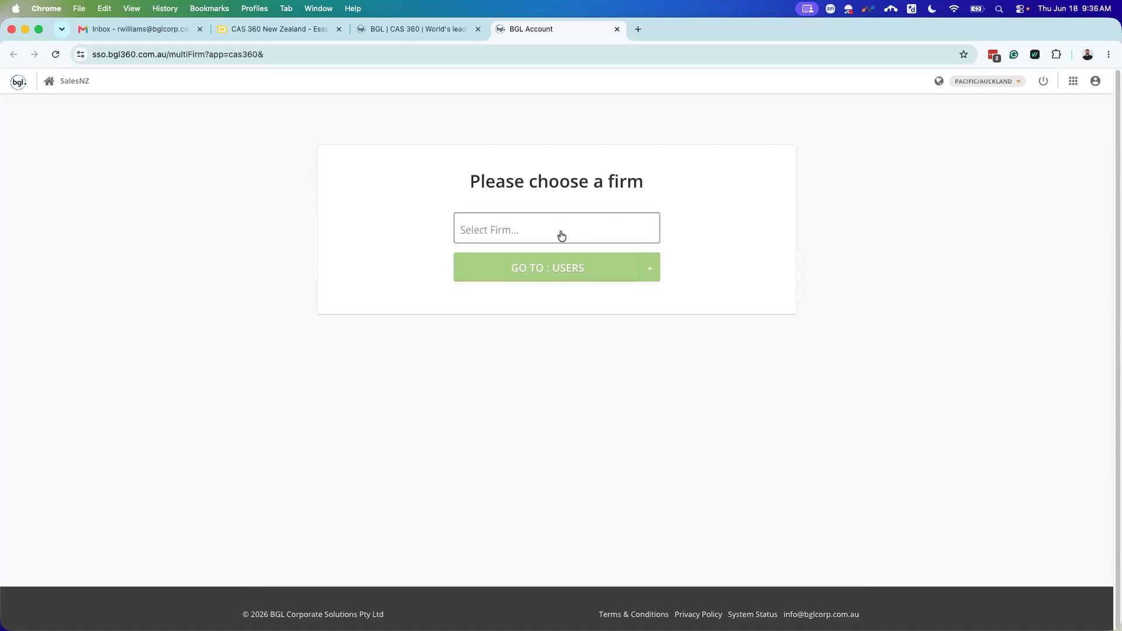
left_click(561, 235)
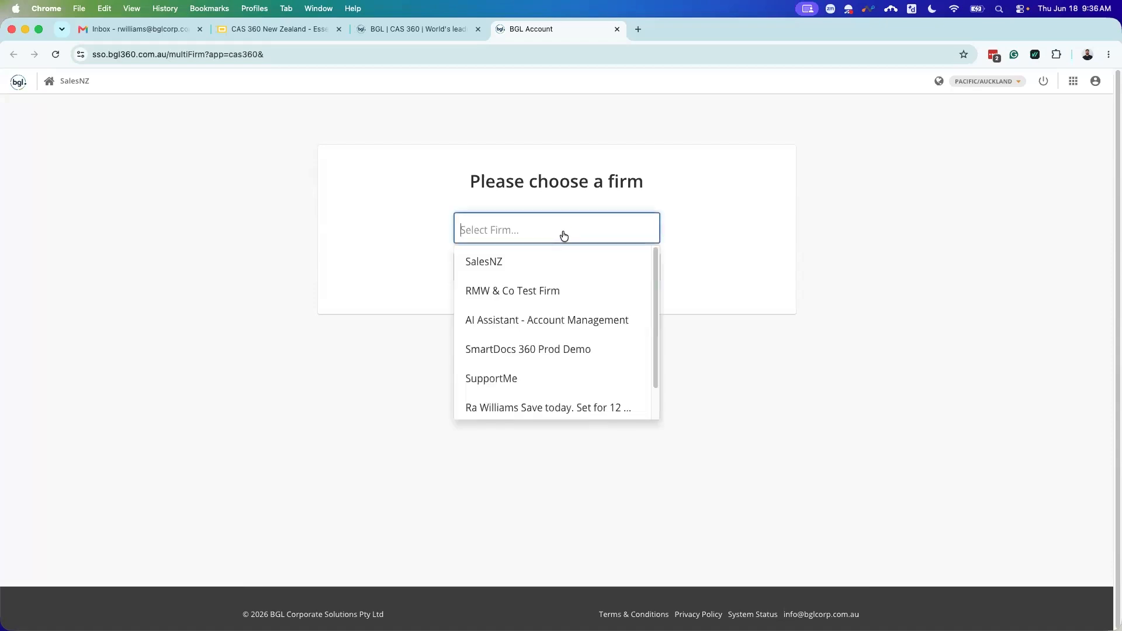
left_click(520, 256)
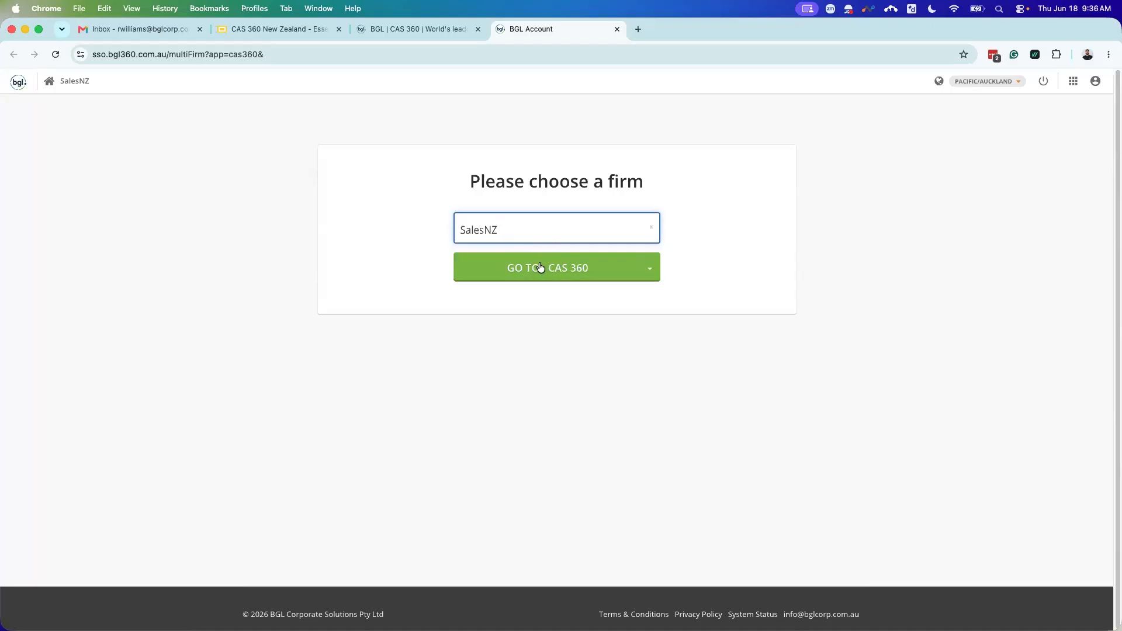
left_click(540, 268)
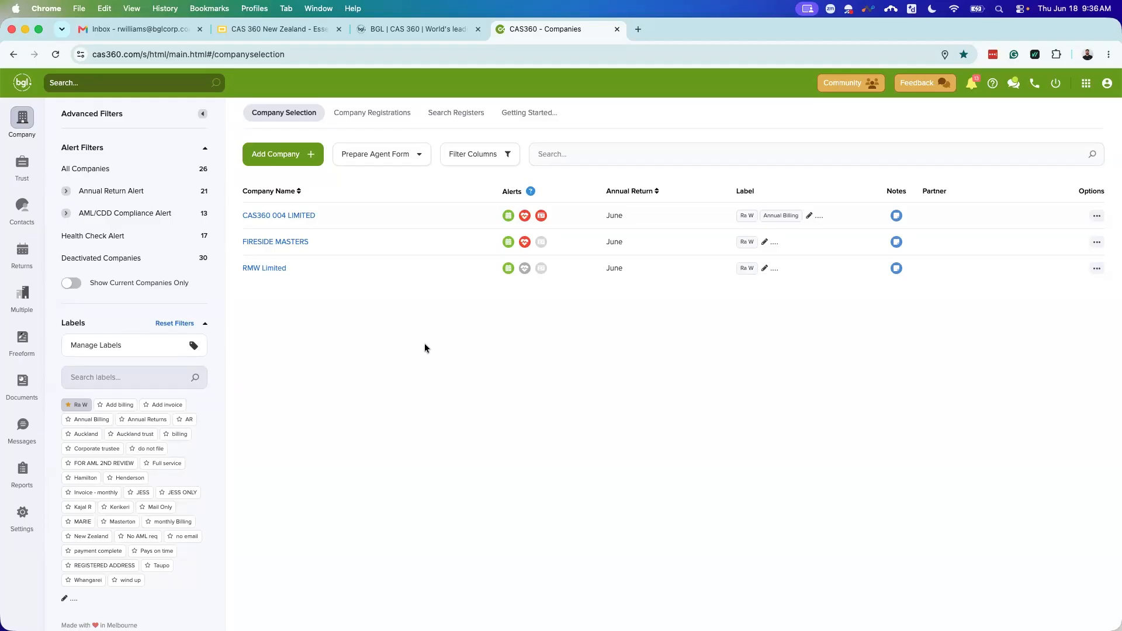
Step: Begin the Getting Started data import with jurisdiction NEW ZEALAND and continue to Companies Office authorisation
left_click(530, 115)
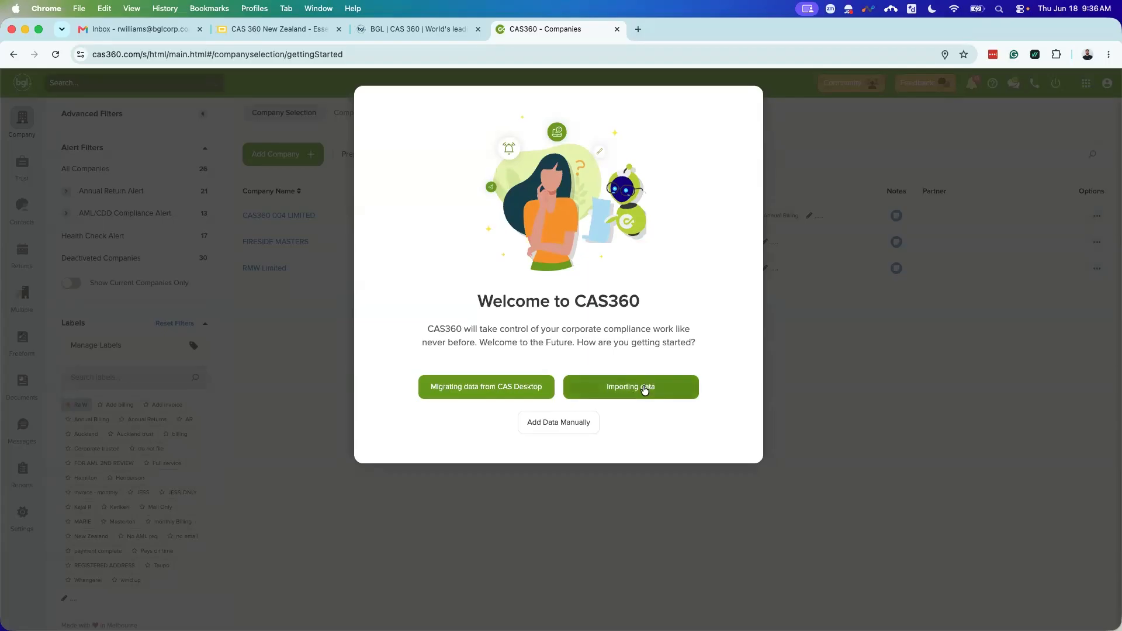
left_click(644, 391)
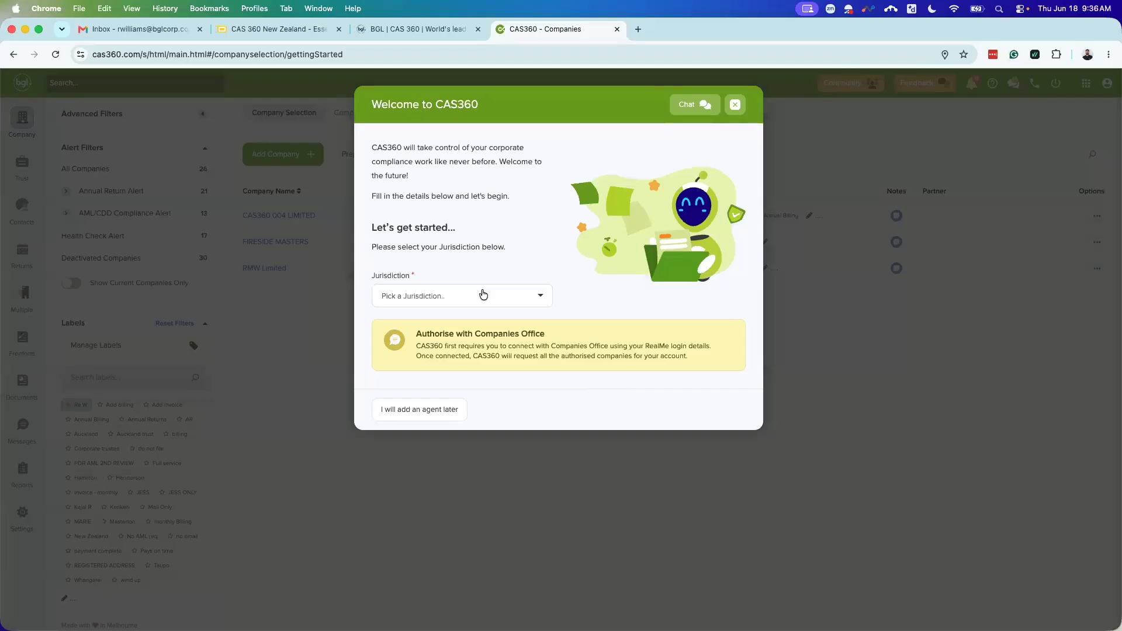
left_click(483, 294)
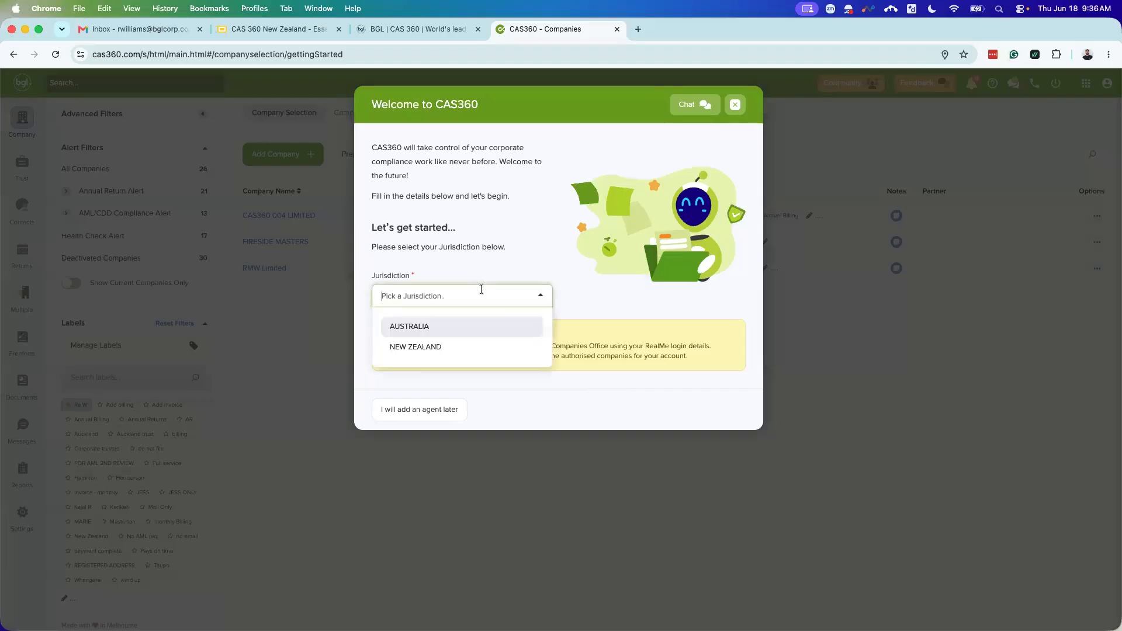
left_click(446, 347)
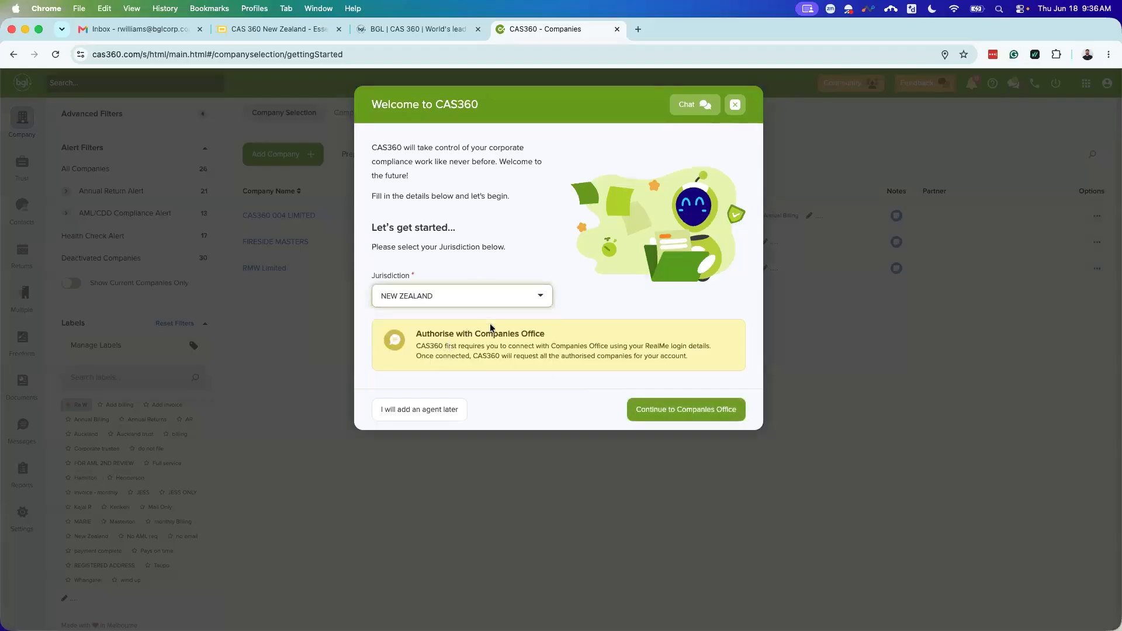
left_click(681, 416)
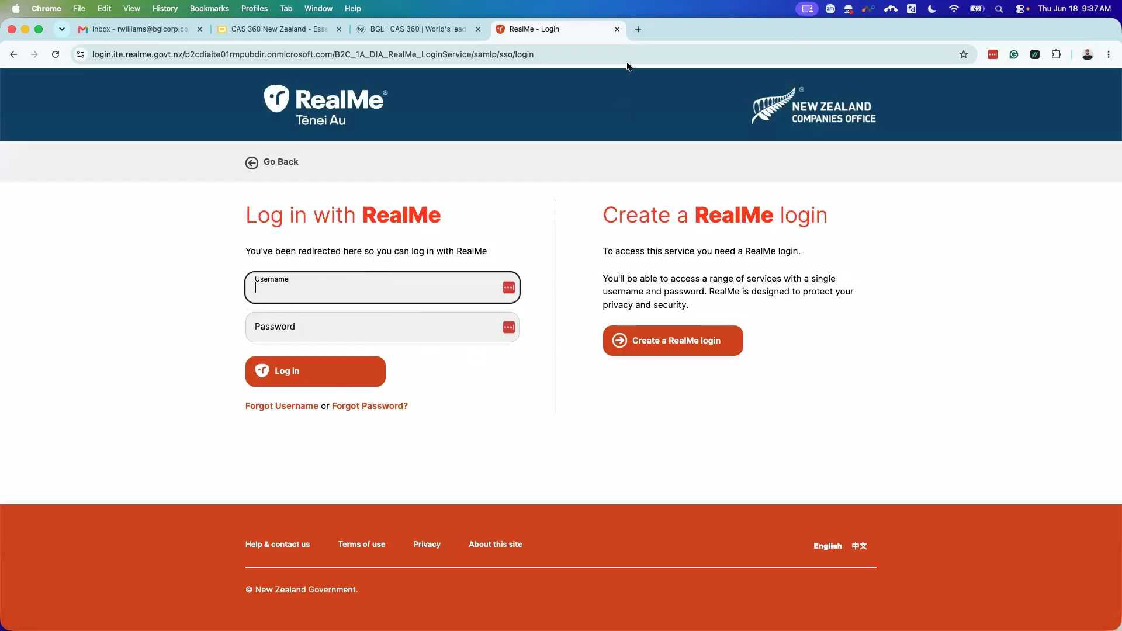
Step: Go back from the RealMe login page to CAS 360
left_click(16, 55)
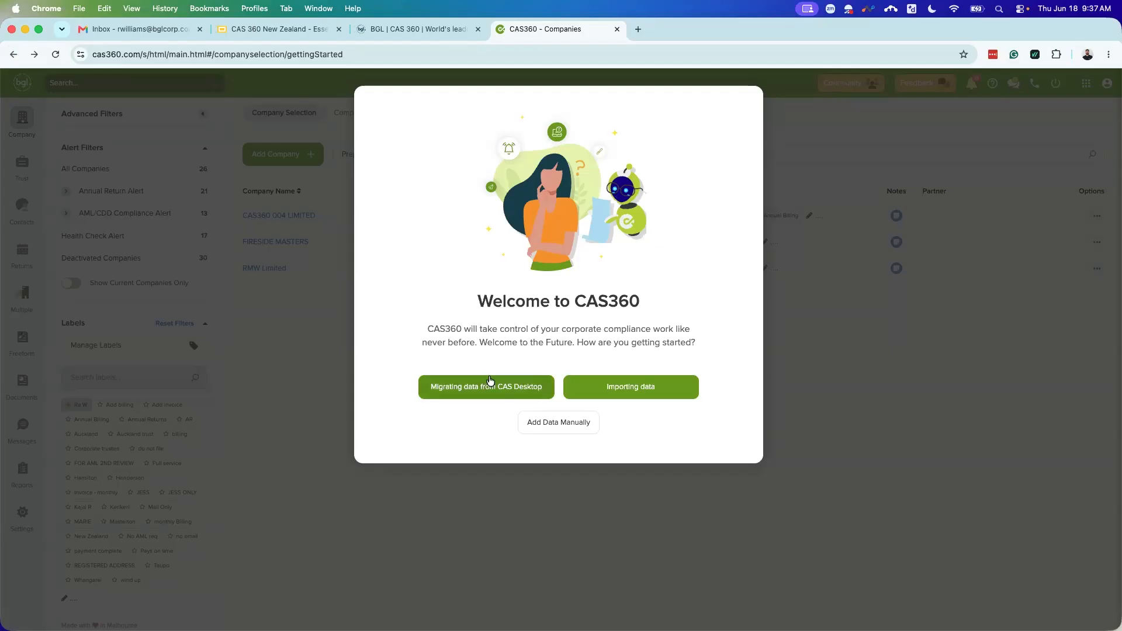
Step: Choose manual data entry, dismiss the welcome, and request the NZ Authorised Companies List for the selected user
left_click(550, 424)
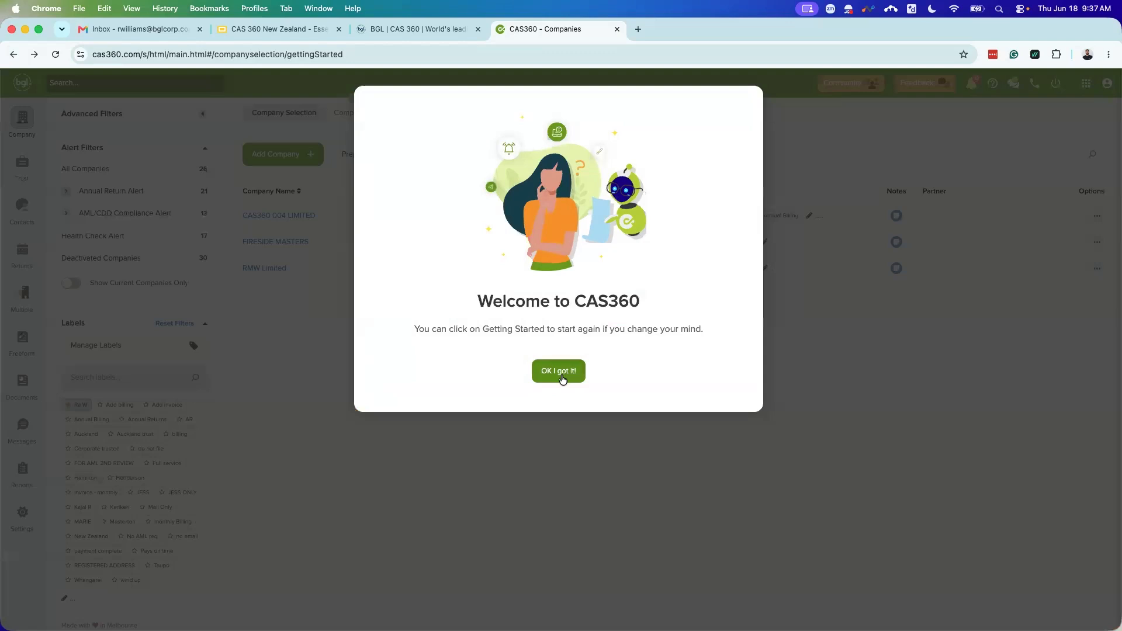
left_click(561, 374)
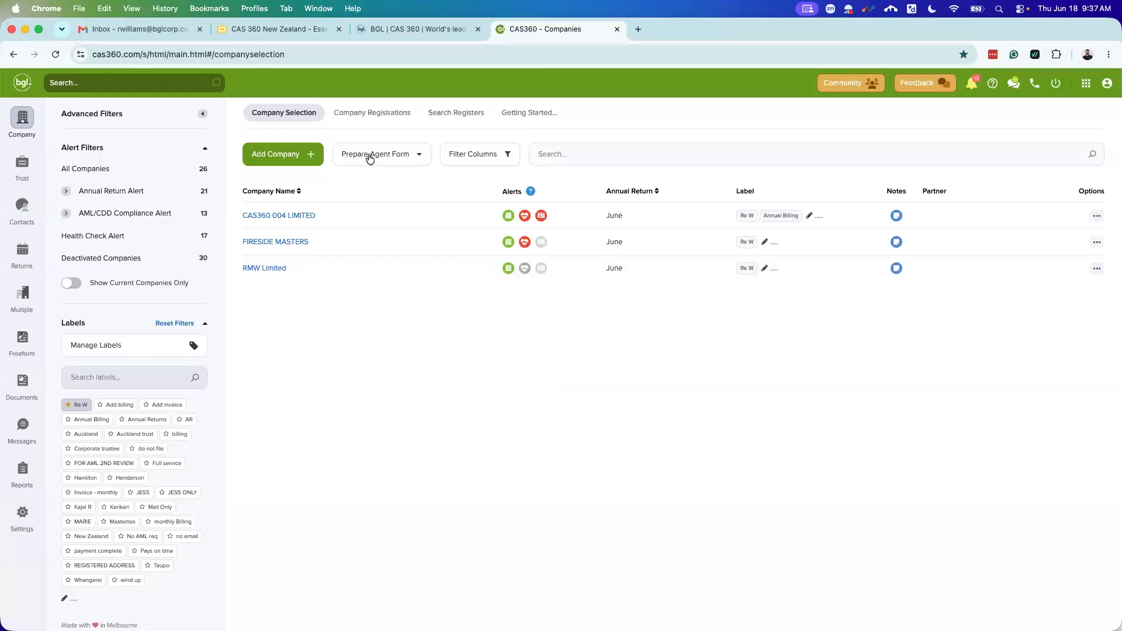
left_click(401, 154)
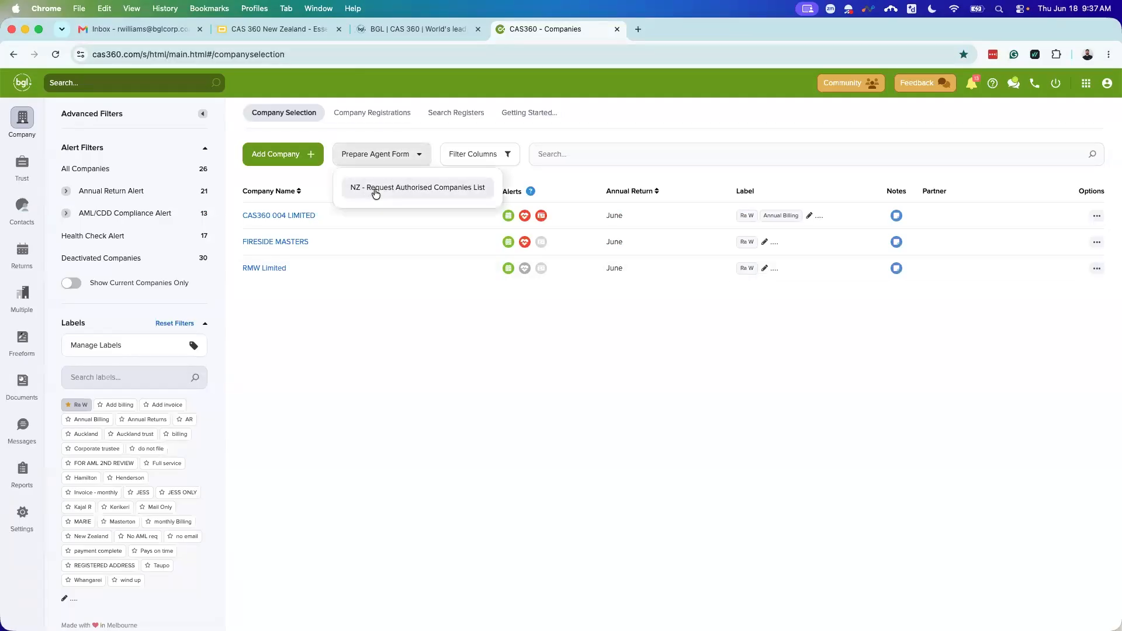
left_click(375, 188)
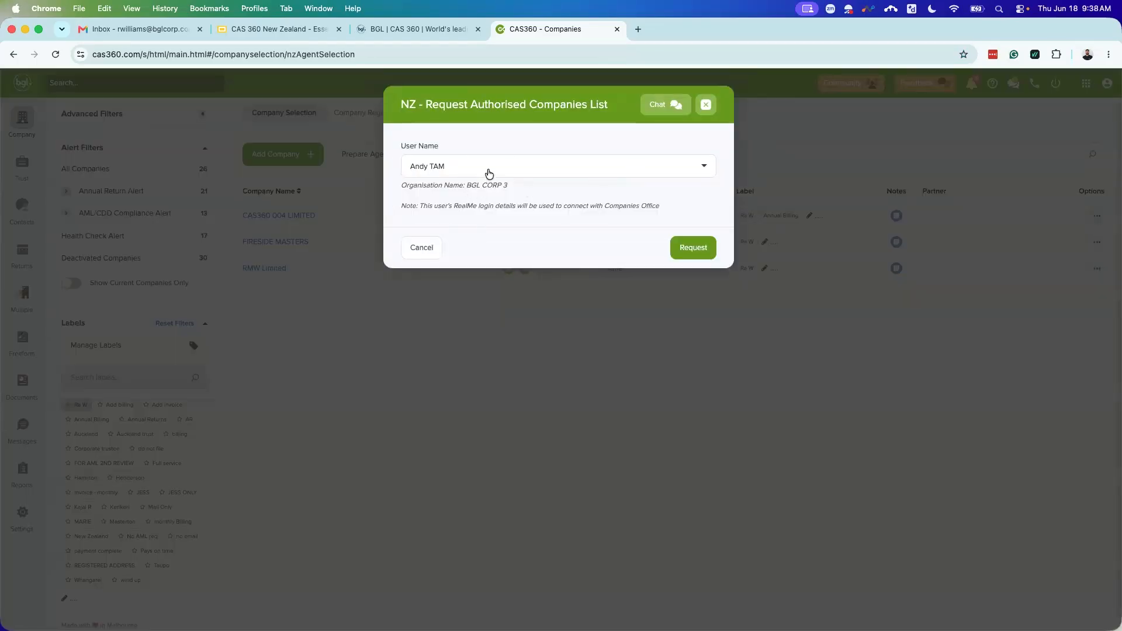
left_click(546, 170)
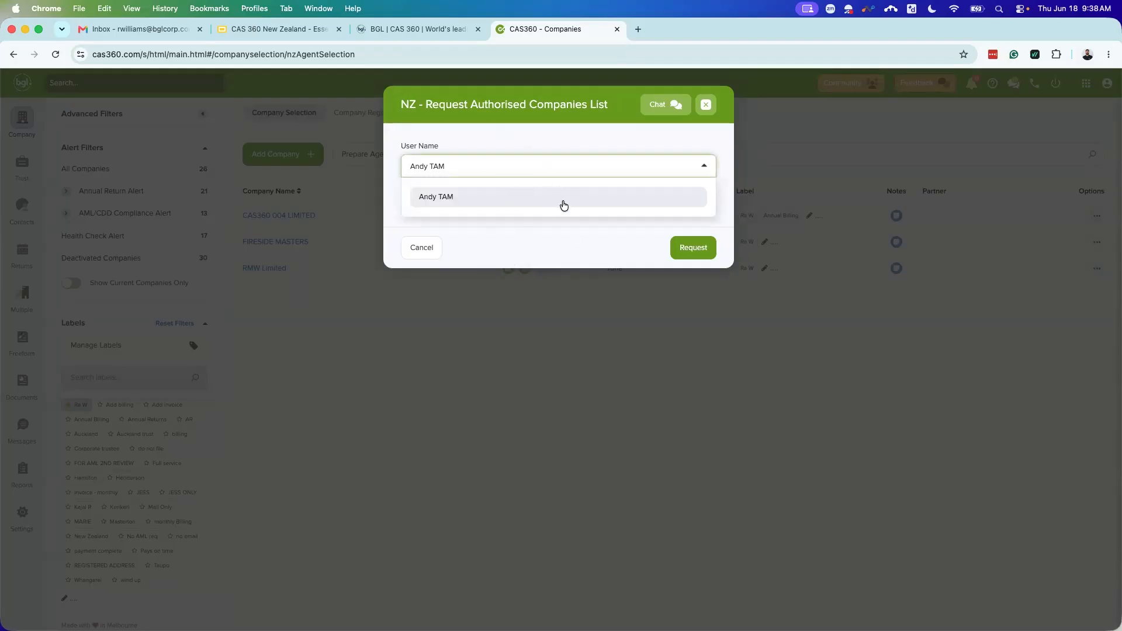
left_click(692, 248)
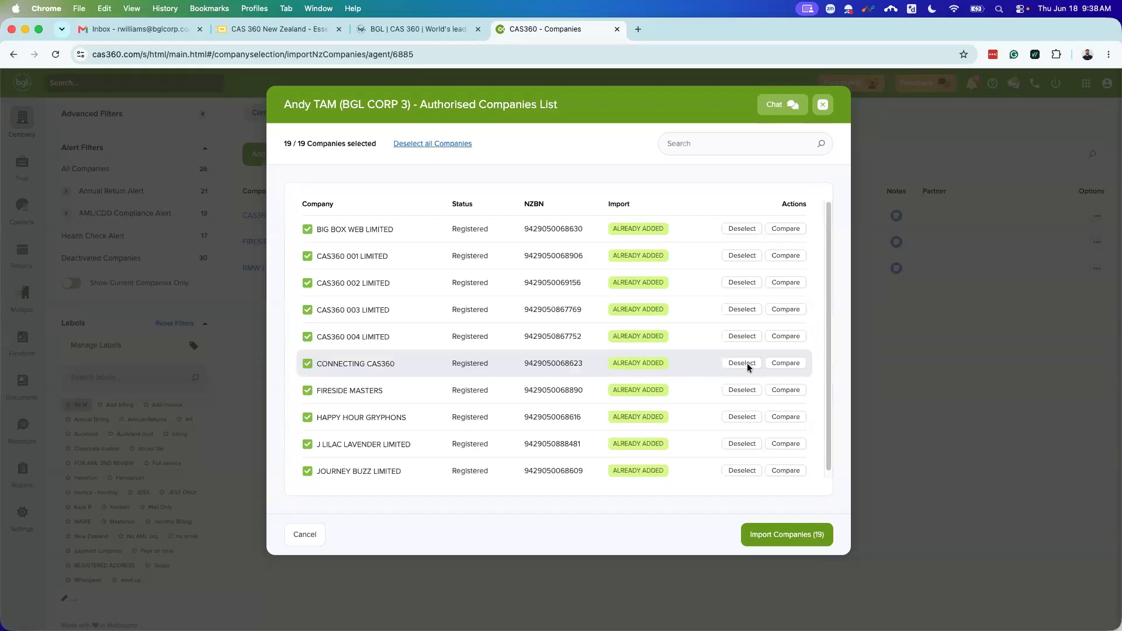
Step: Deselect all, tick CONNECTING CAS360, CAS360 004 LIMITED and CAS360 003 LIMITED, and import these three
scroll(551, 378, "down", 2)
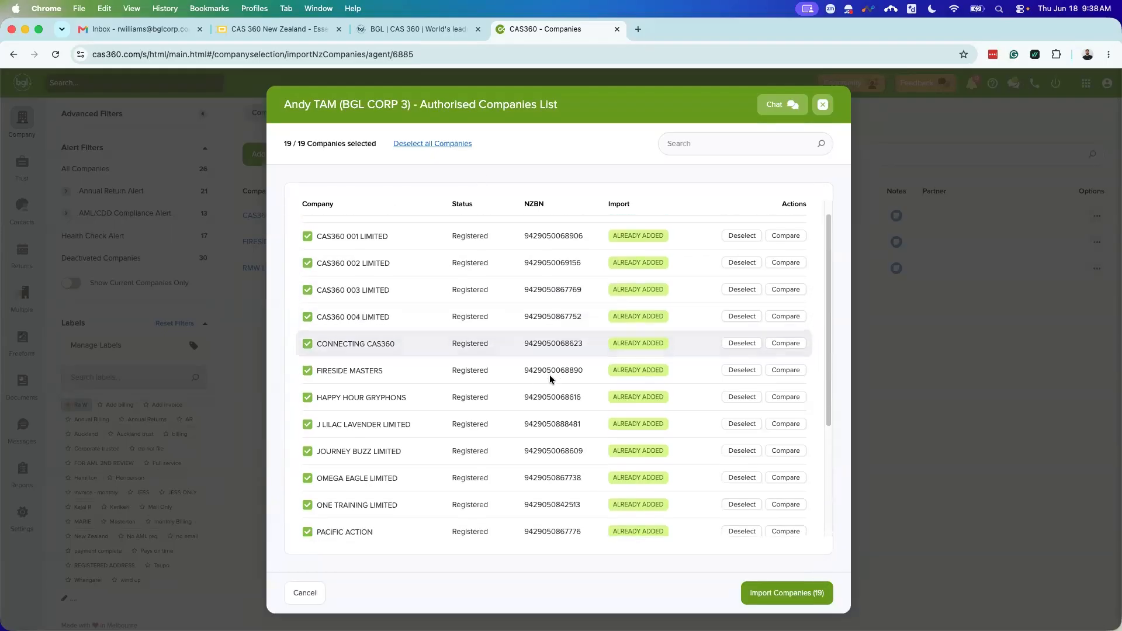
scroll(562, 387, "down", 5)
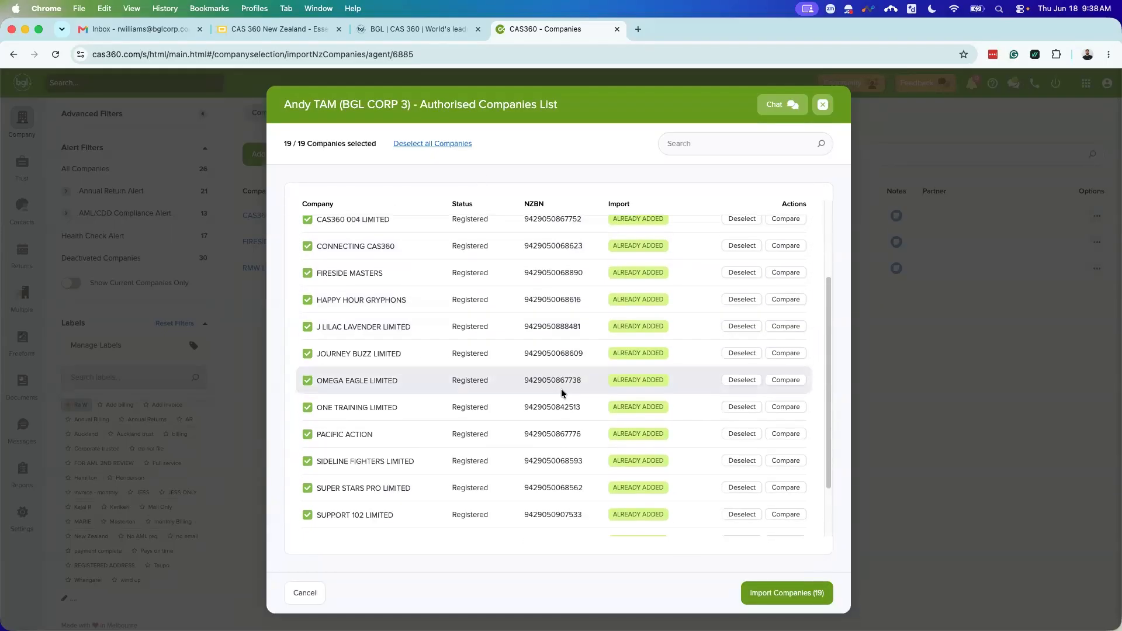
scroll(605, 356, "up", 5)
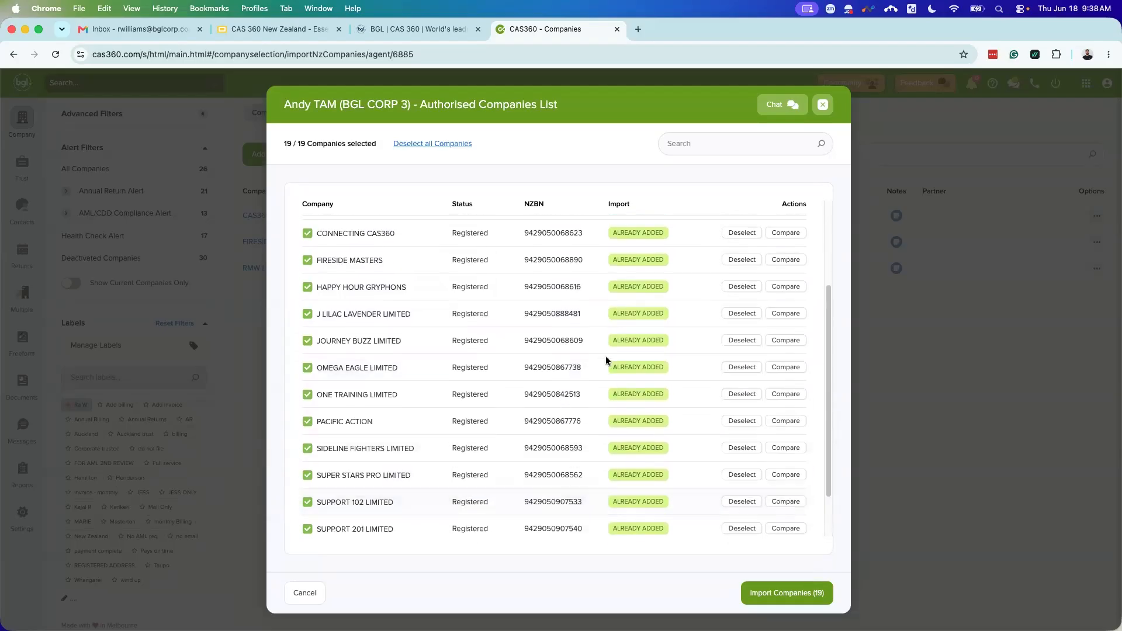
scroll(651, 325, "up", 3)
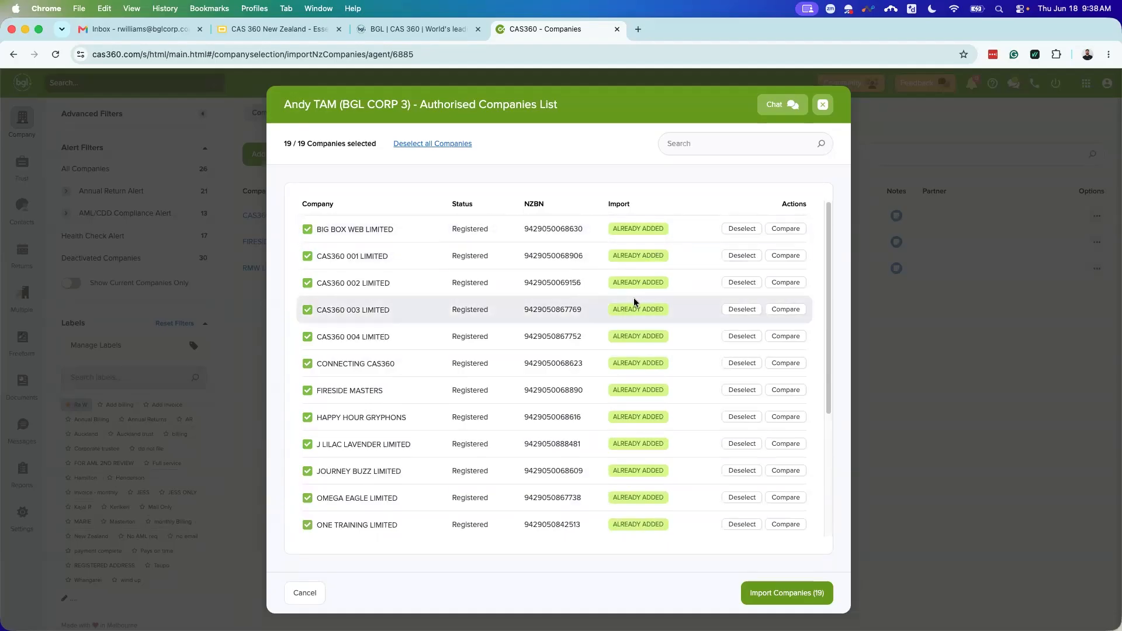
scroll(634, 297, "down", 1)
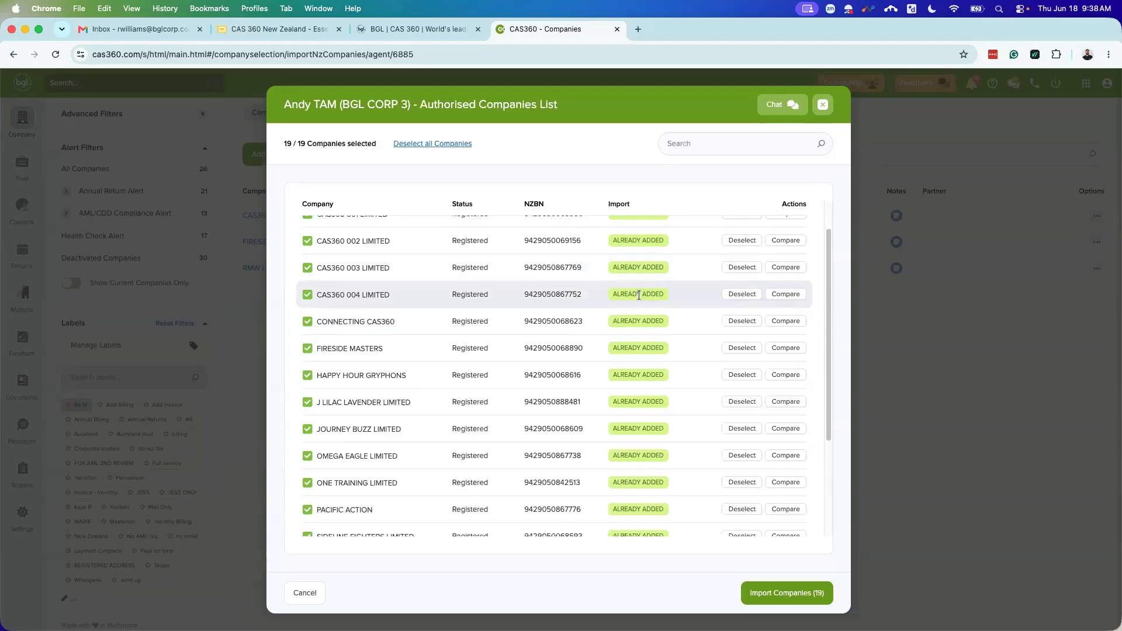
scroll(534, 322, "up", 2)
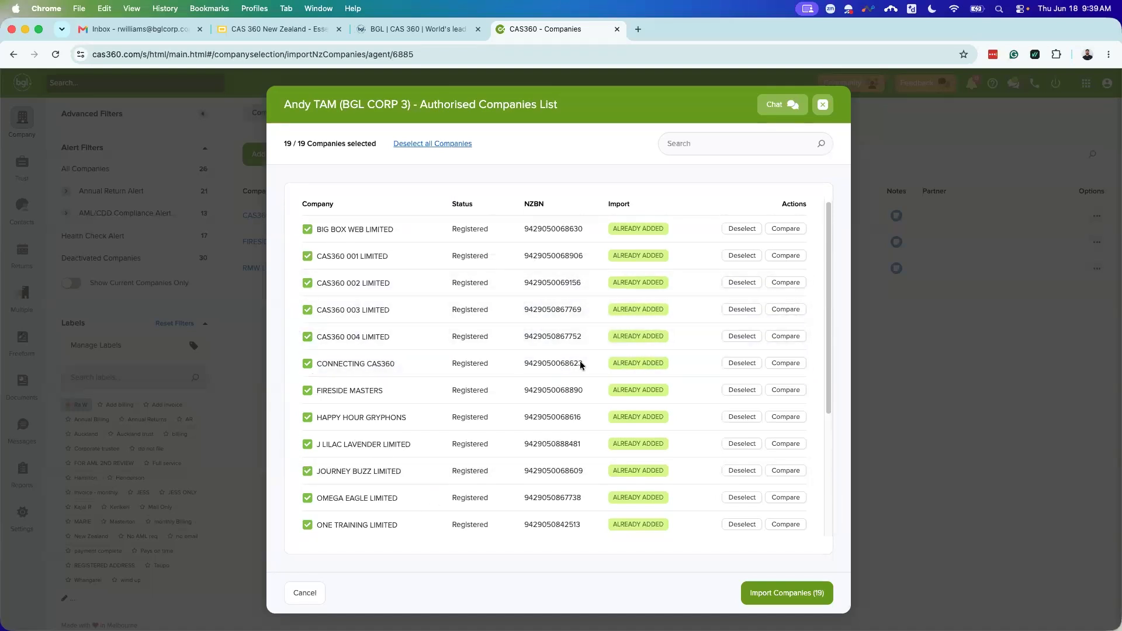
left_click(427, 145)
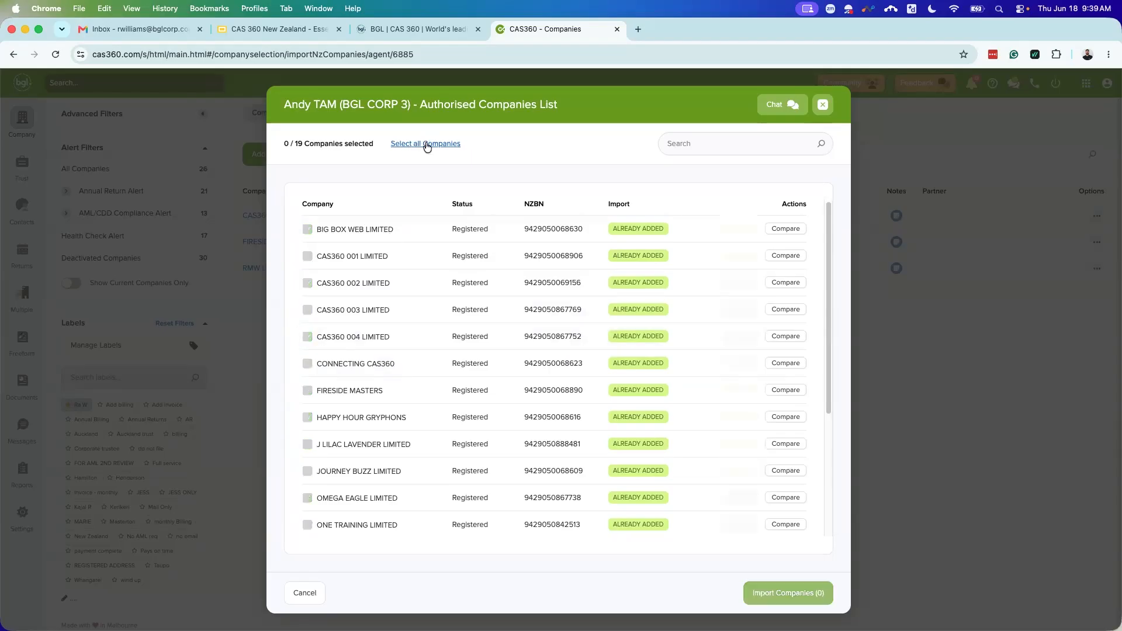
left_click(307, 363)
left_click(308, 337)
left_click(307, 310)
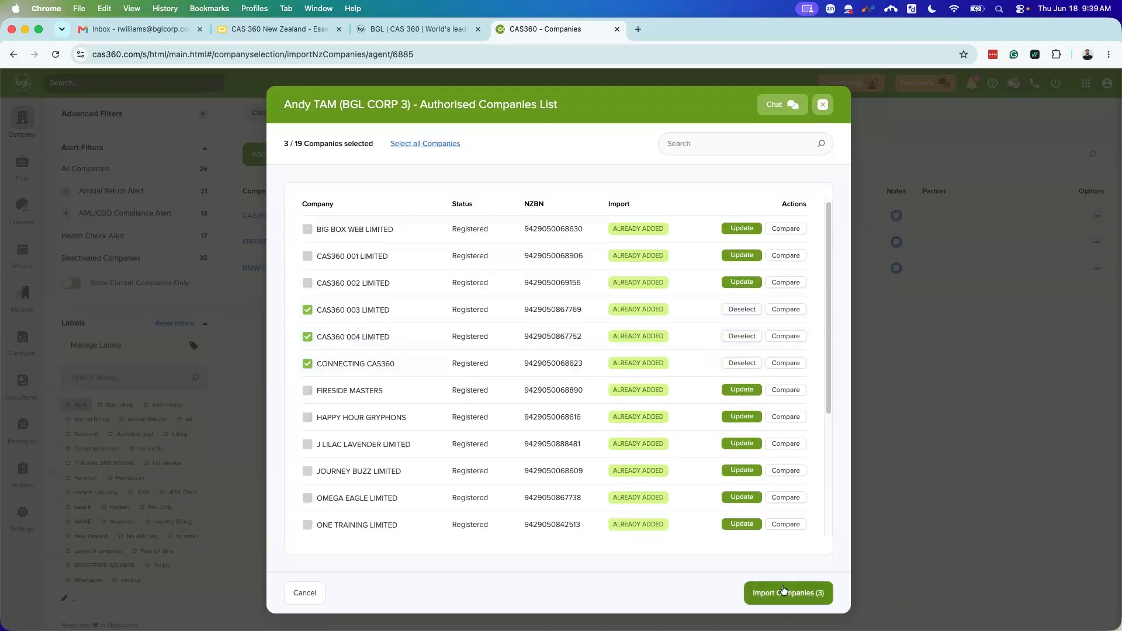
left_click(822, 106)
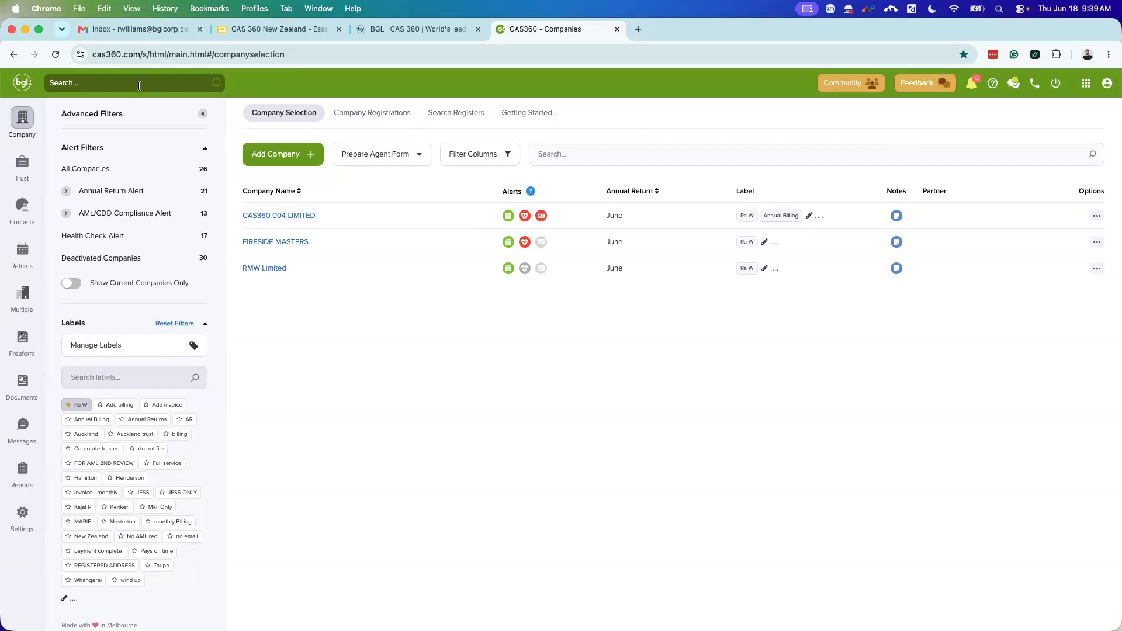
type("Rs w")
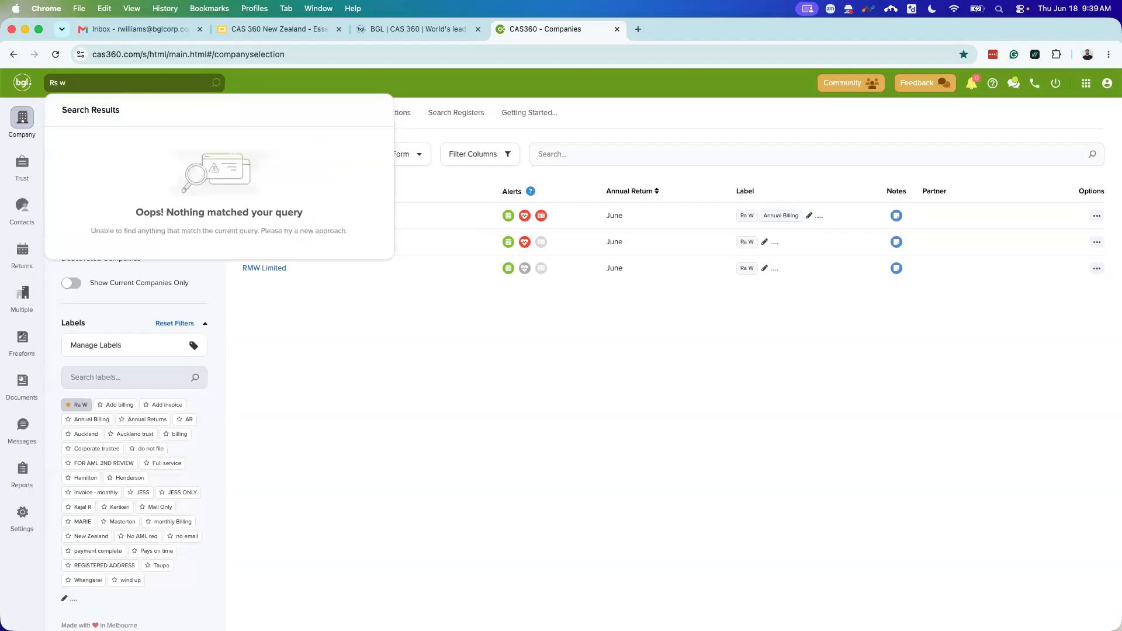
key("BackSpace")
key("BackSpace")
key("BackSpace")
type("a w")
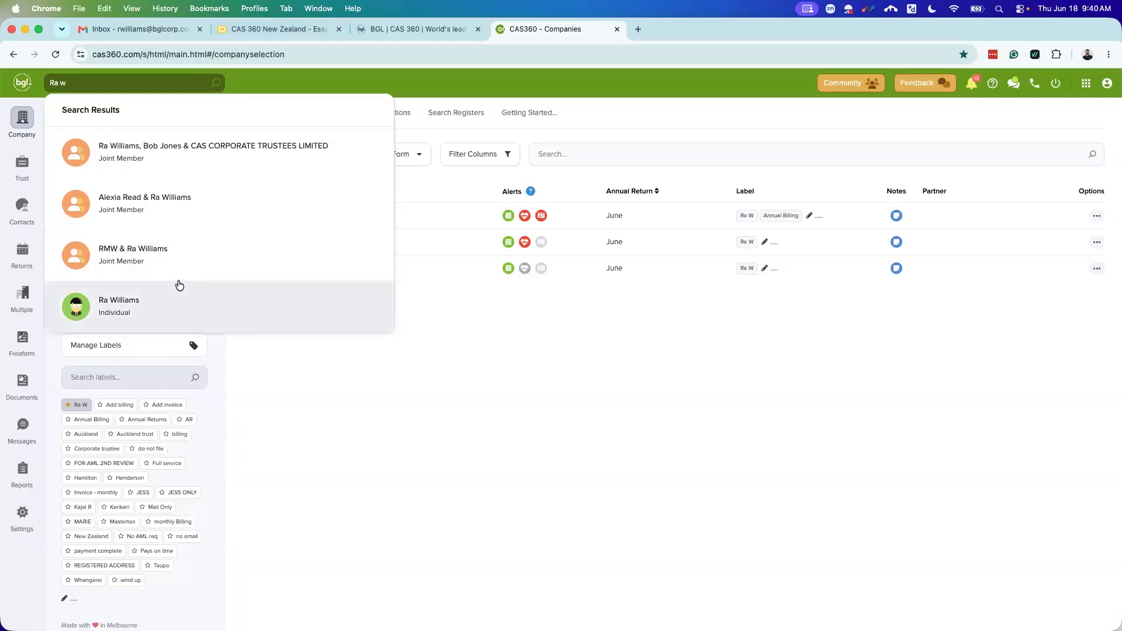
key("BackSpace")
key("BackSpace")
key("BackSpace")
key("BackSpace")
type("RMW")
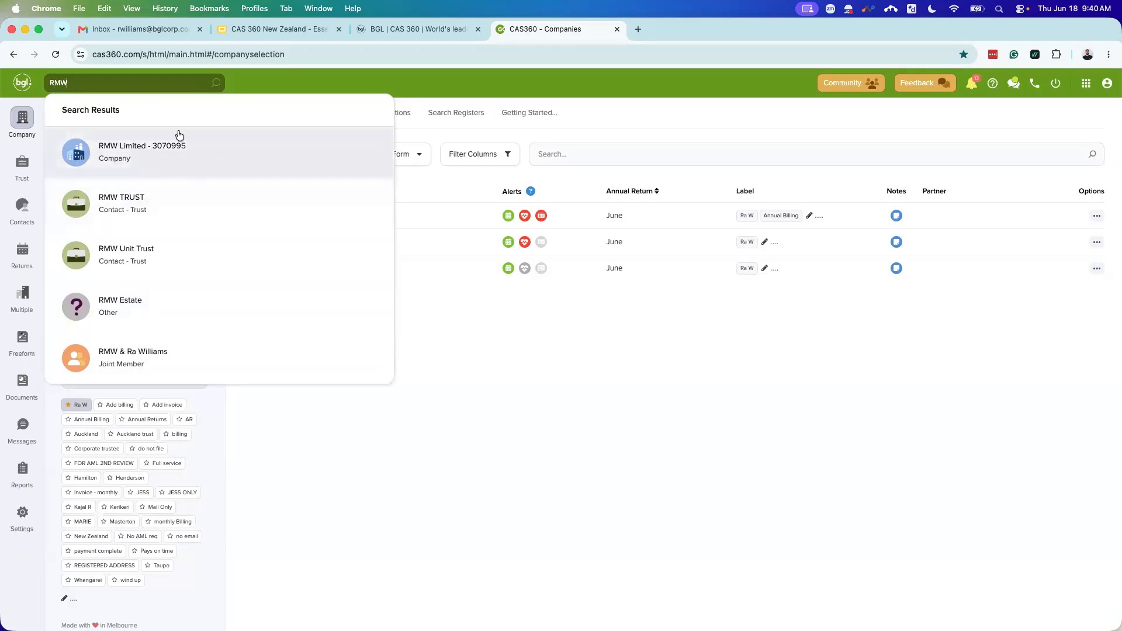
left_click(565, 334)
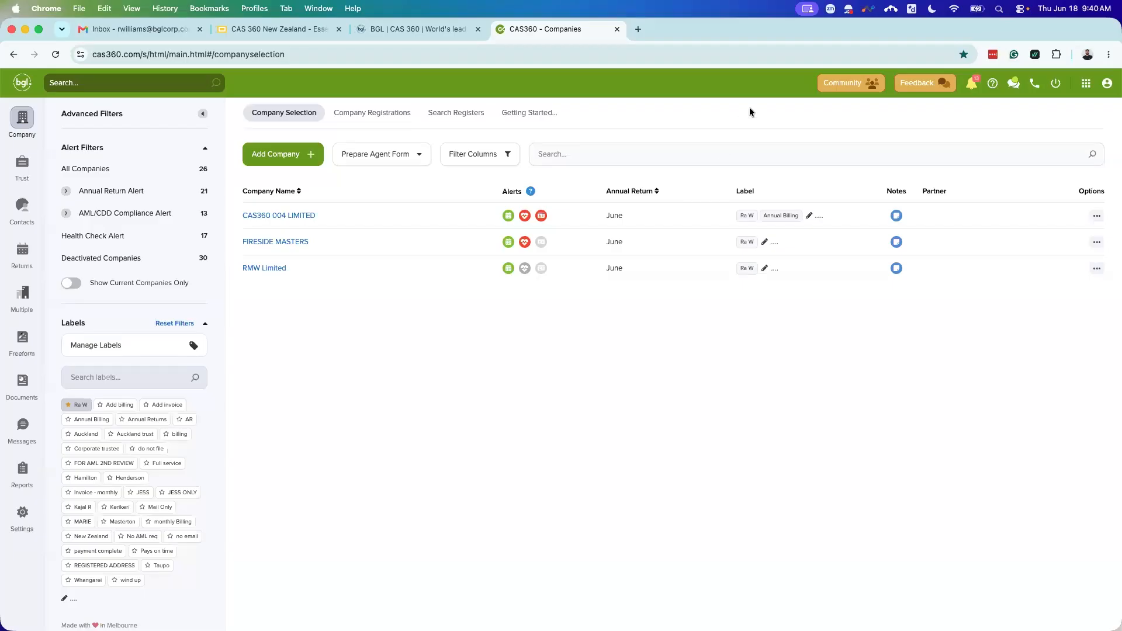
left_click(844, 86)
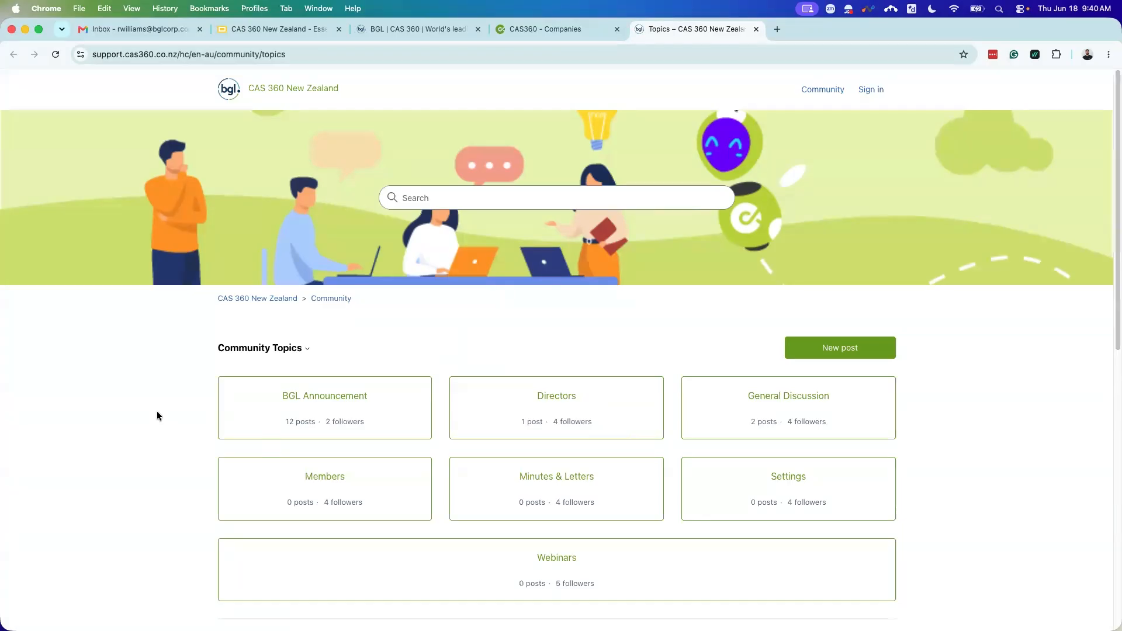
left_click(755, 29)
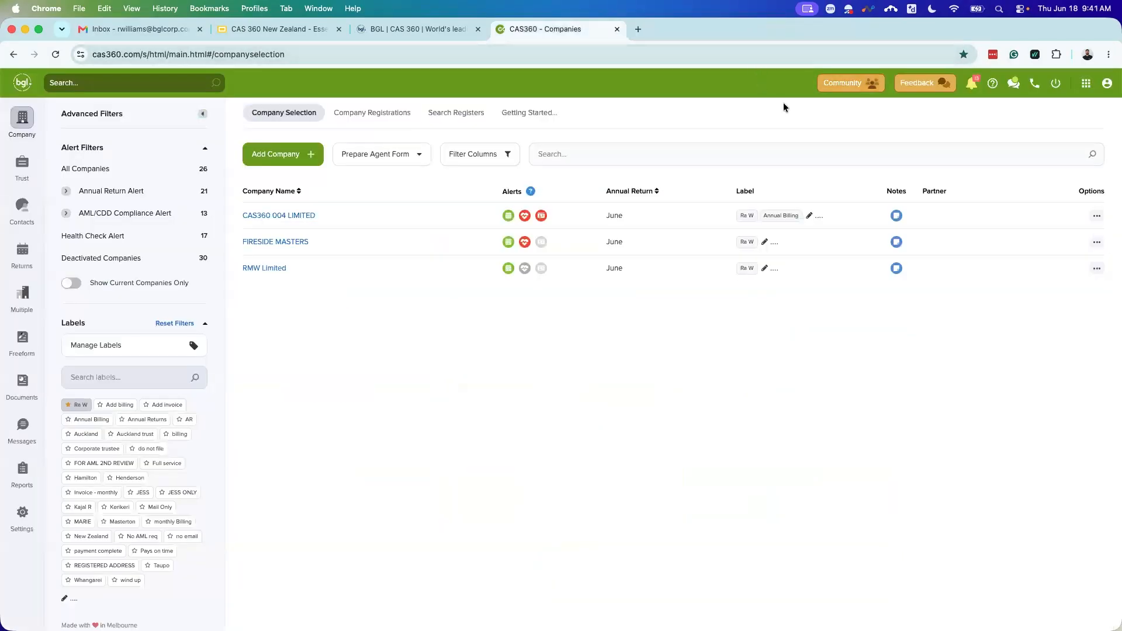
Step: Close the feedback form without sending, then show the unread notifications list
left_click(914, 85)
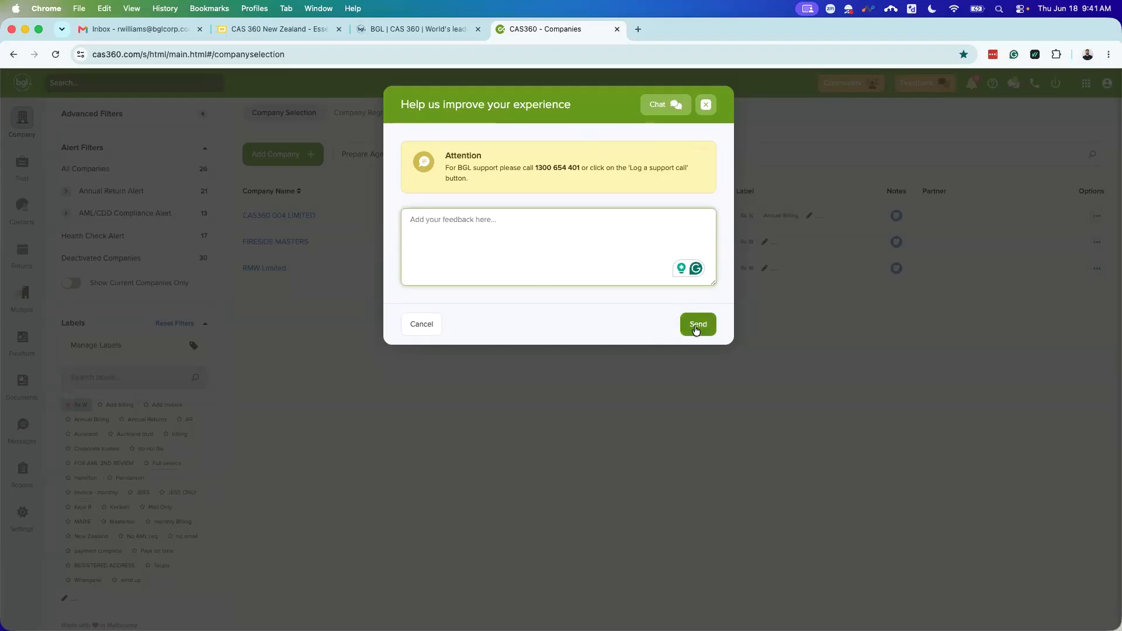
left_click(707, 106)
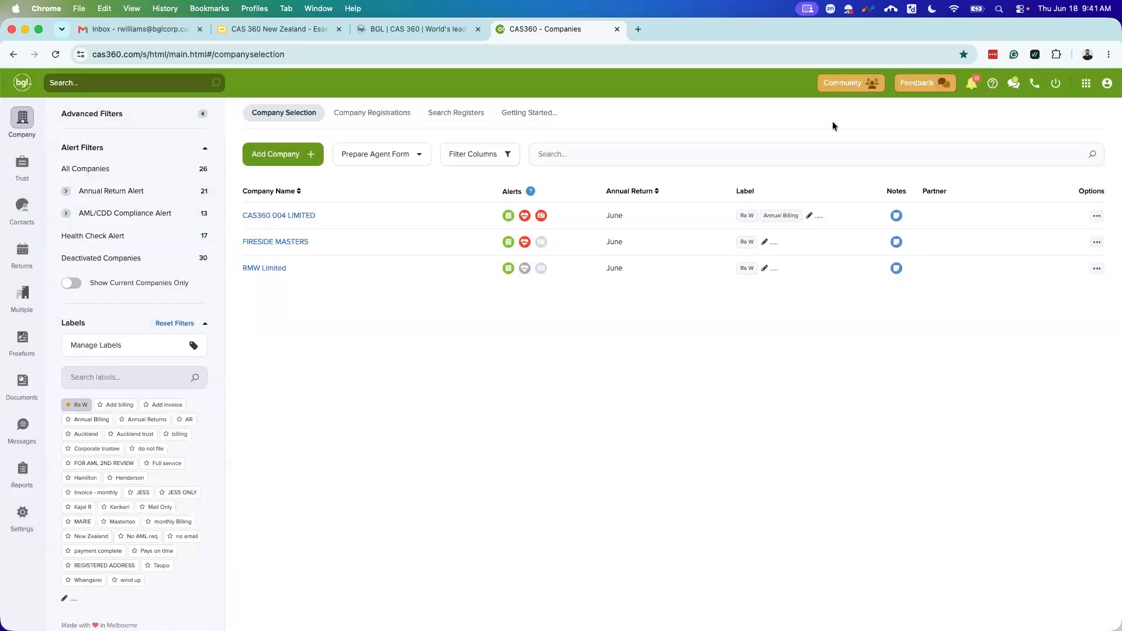
left_click(972, 87)
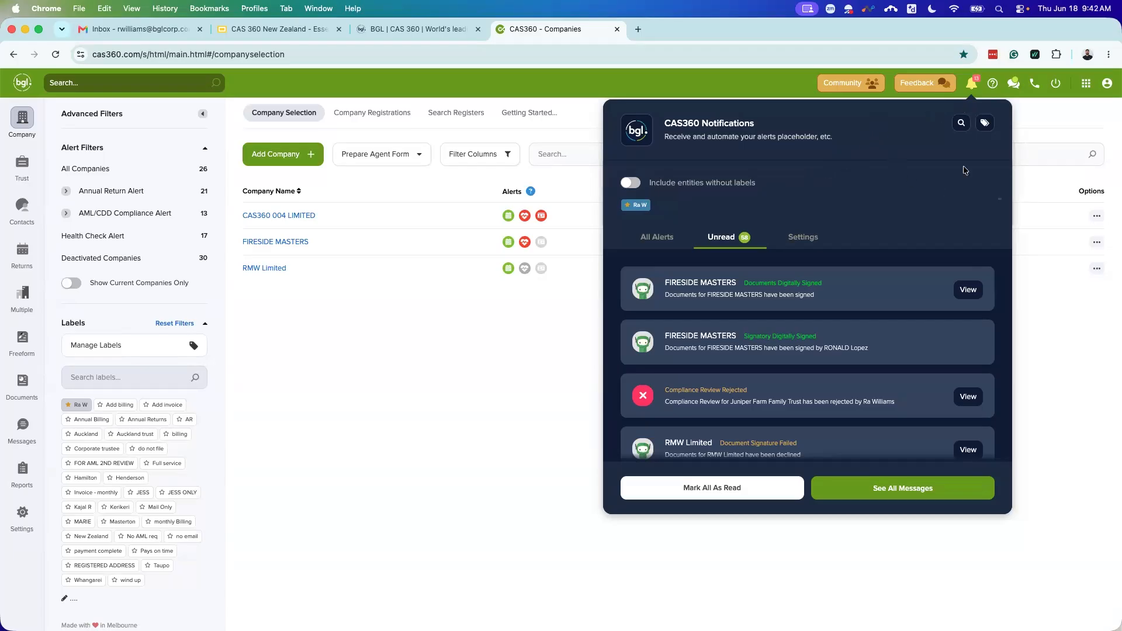
Step: Choose New Zealand Help from the Get Help & Assistance menu
left_click(993, 85)
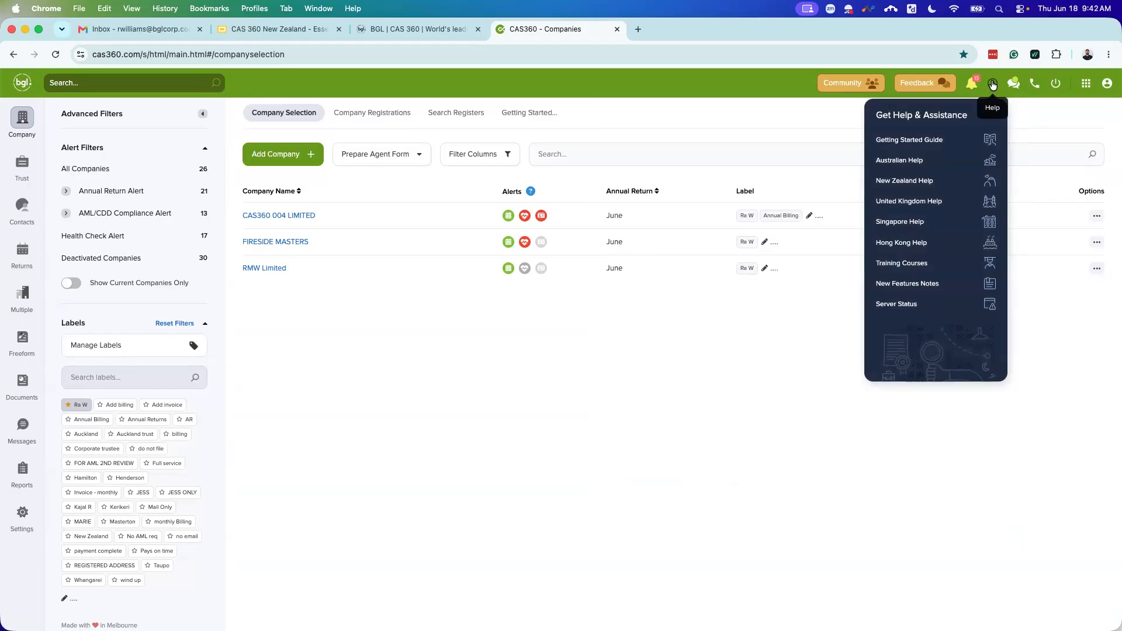
left_click(923, 183)
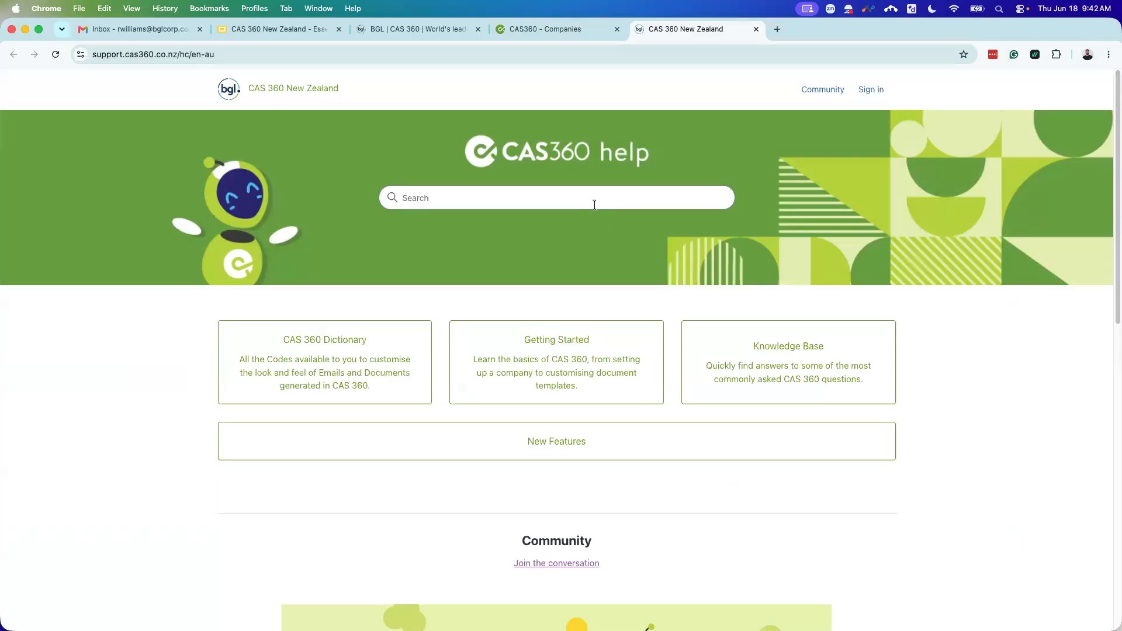
Step: Search help for 'director appointment', view the suggested article, then search 'director' for 129 results
type("director appointment")
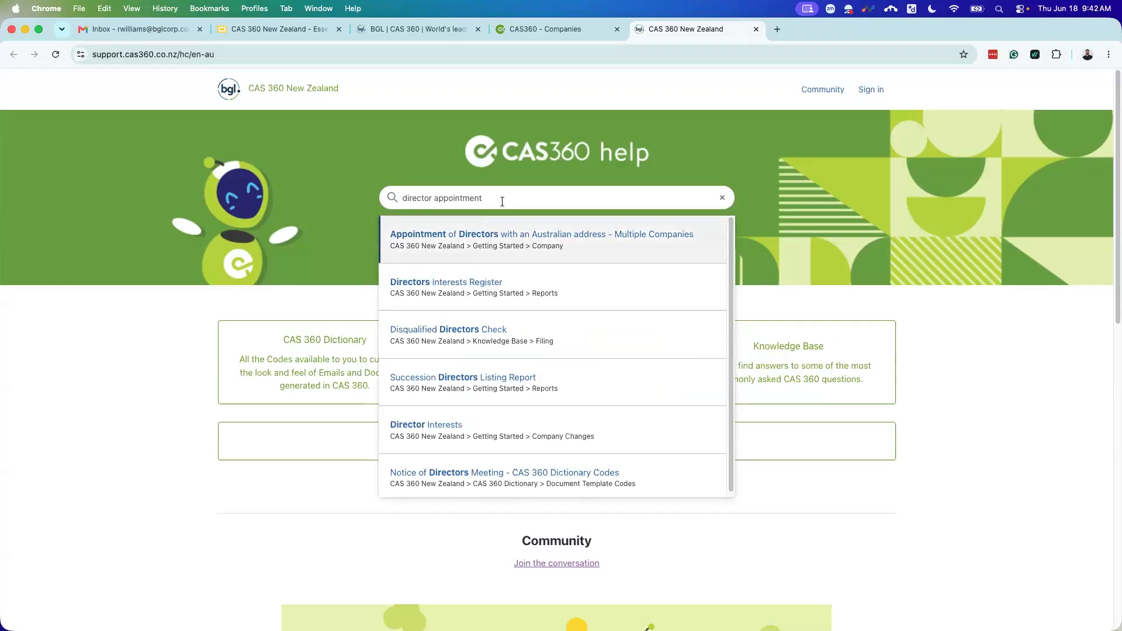
key("Return")
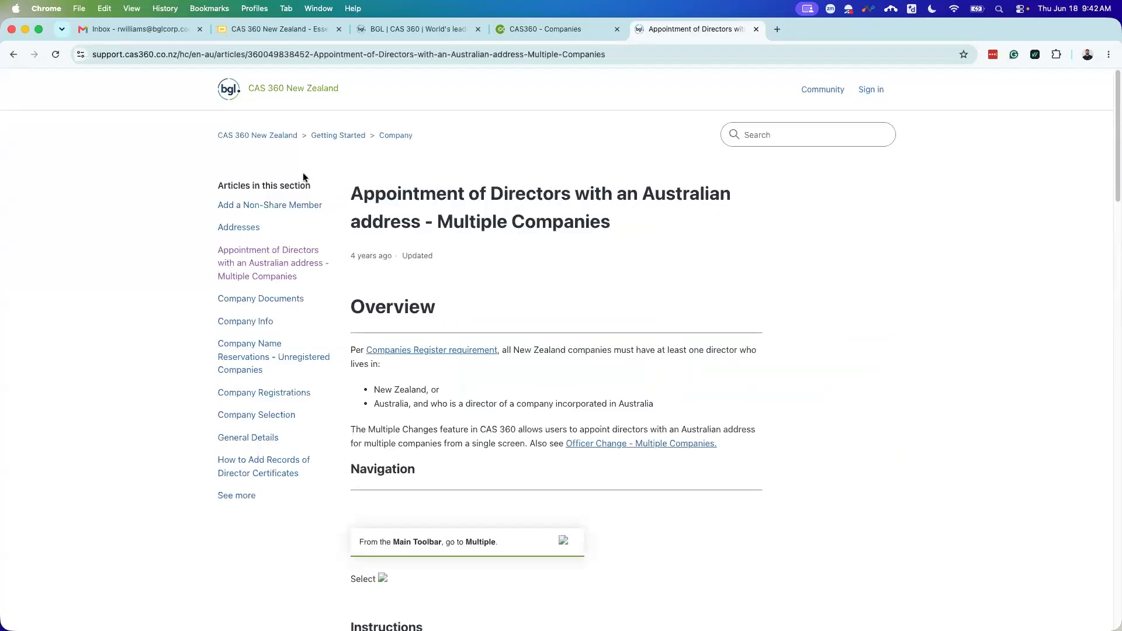
scroll(560, 286, "down", 3)
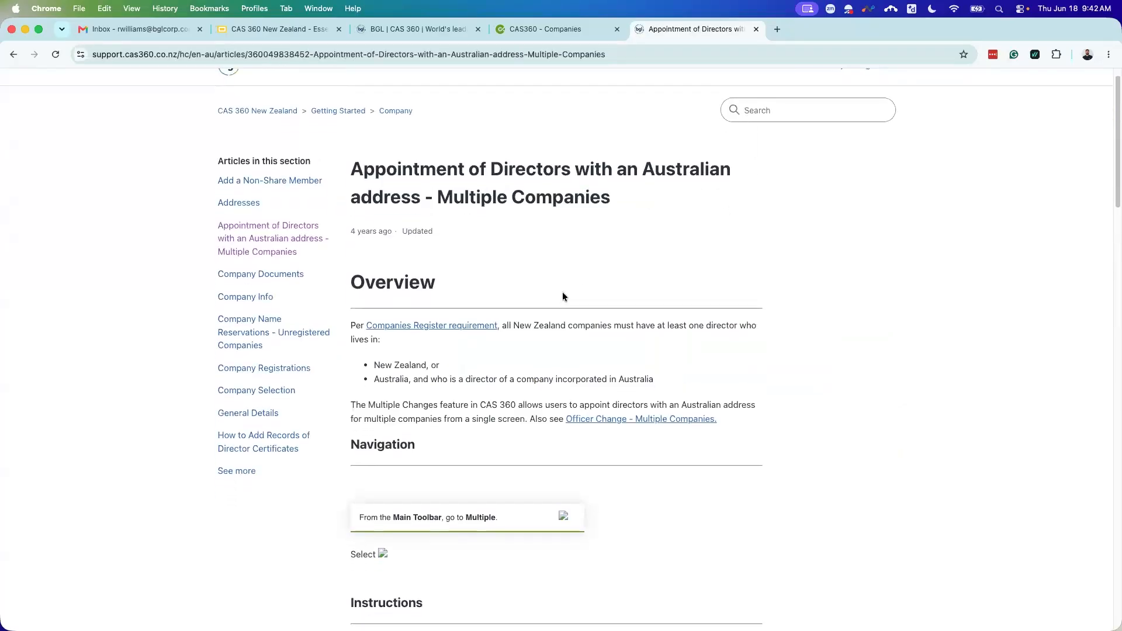
scroll(587, 285, "down", 10)
scroll(585, 353, "up", 12)
scroll(777, 164, "up", 2)
type("director")
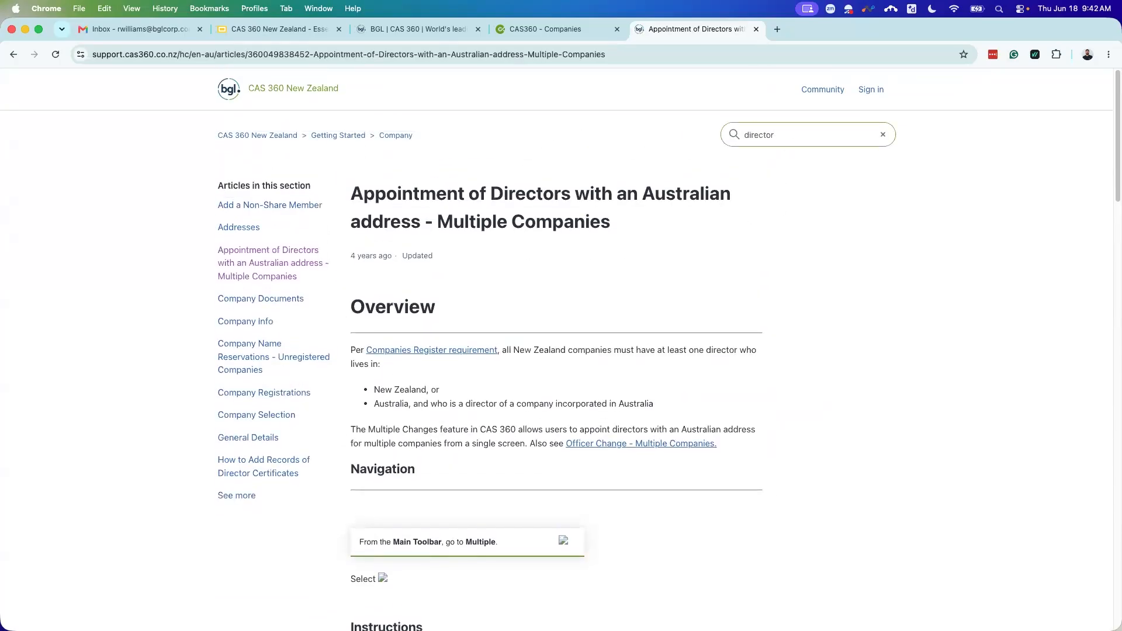
key("Return")
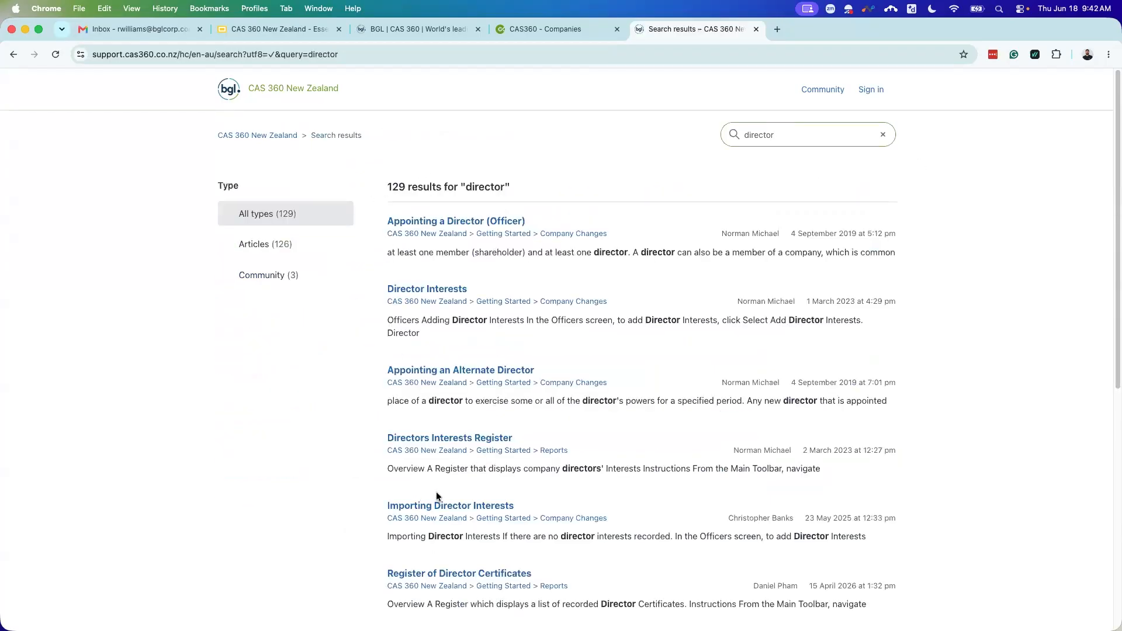
Step: Read through 'Appointing a Director (Officer)', including its instructions, Forms Prepared and Form 9 filing
left_click(419, 224)
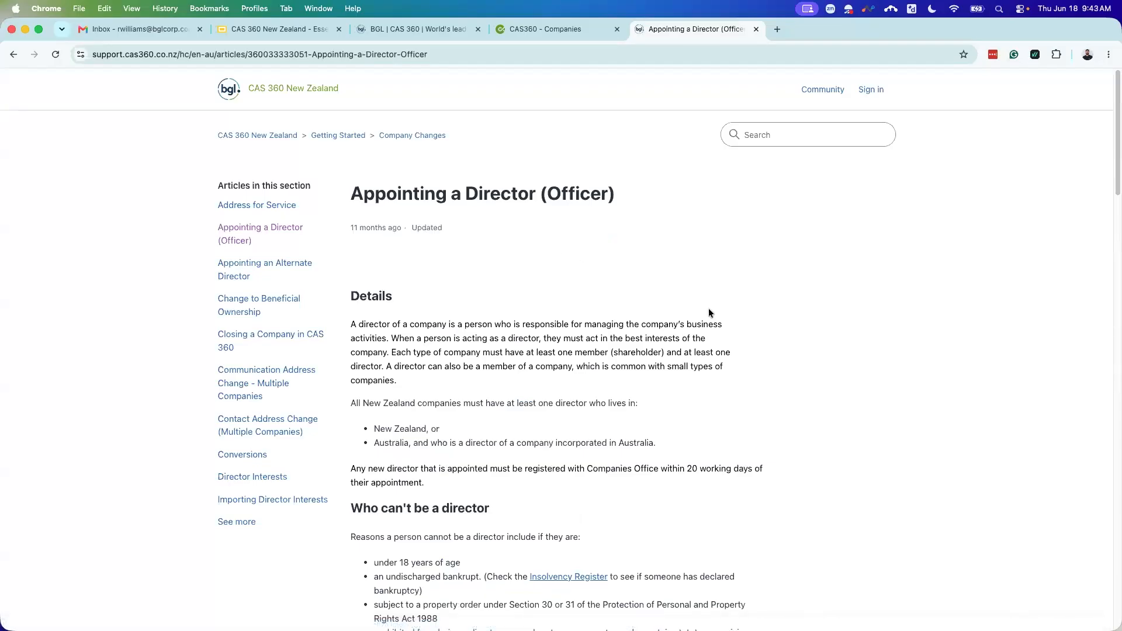
scroll(710, 315, "down", 2)
scroll(705, 313, "down", 3)
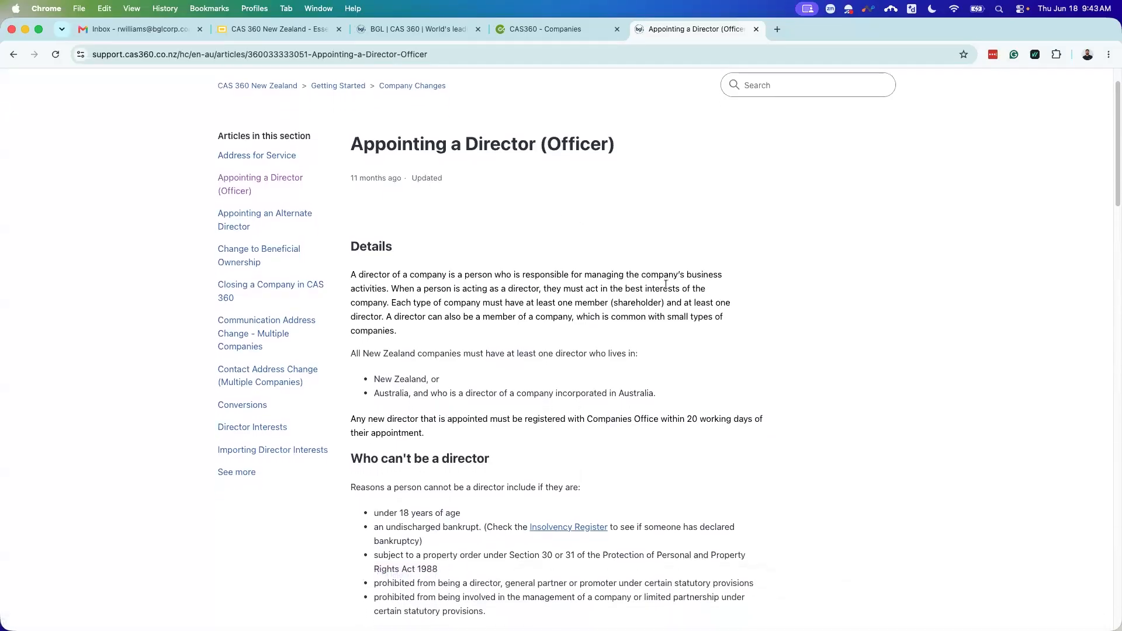
scroll(695, 366, "down", 10)
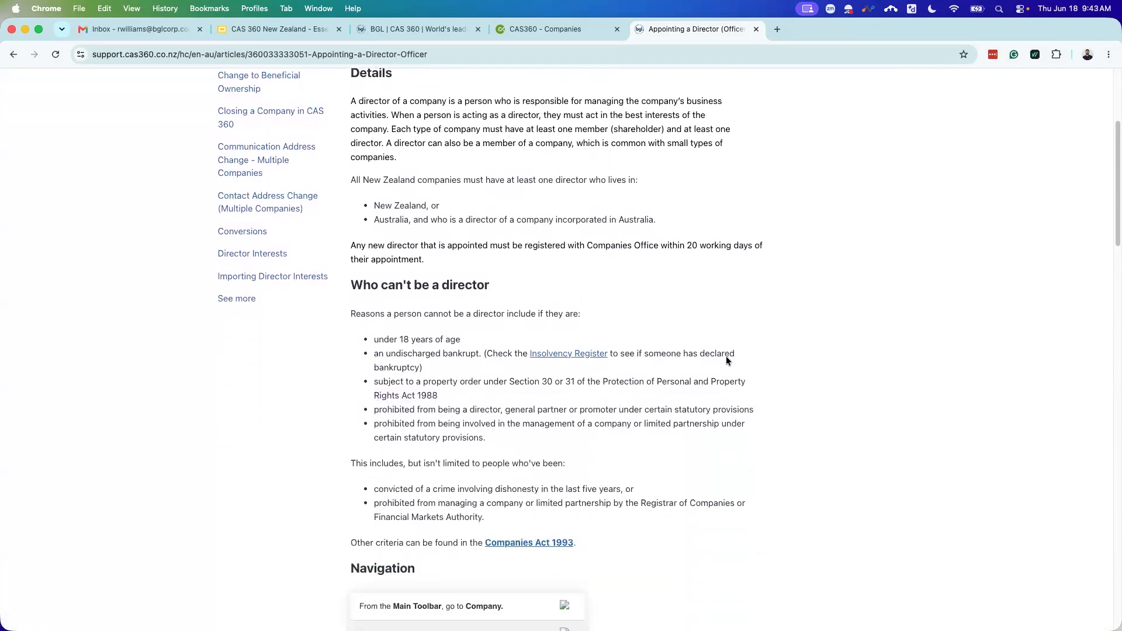
scroll(683, 350, "down", 12)
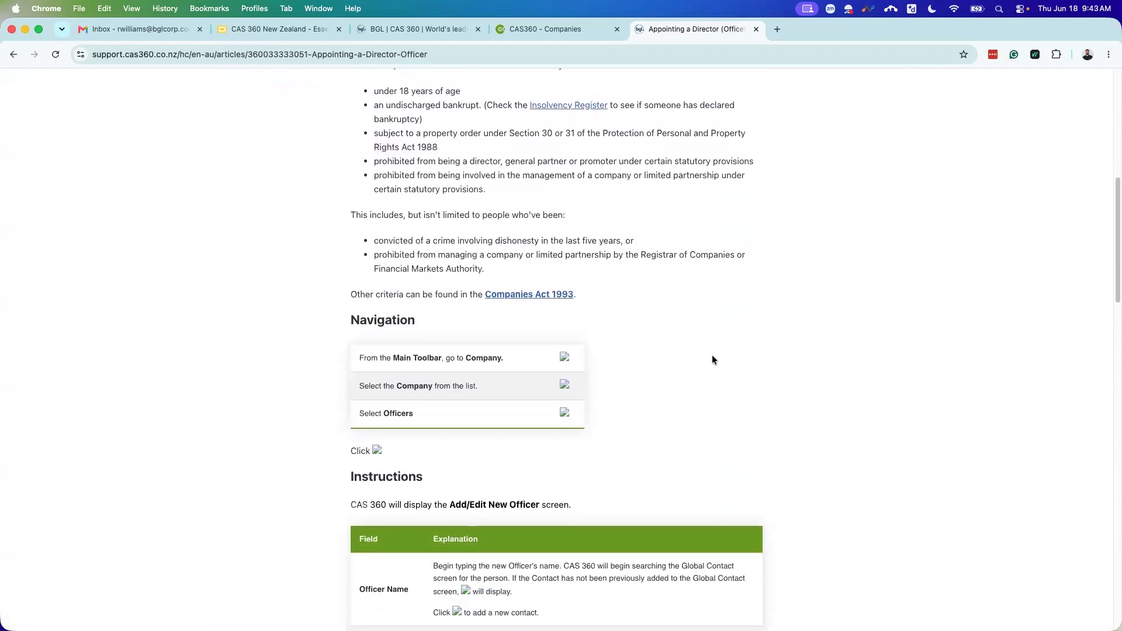
scroll(667, 349, "down", 7)
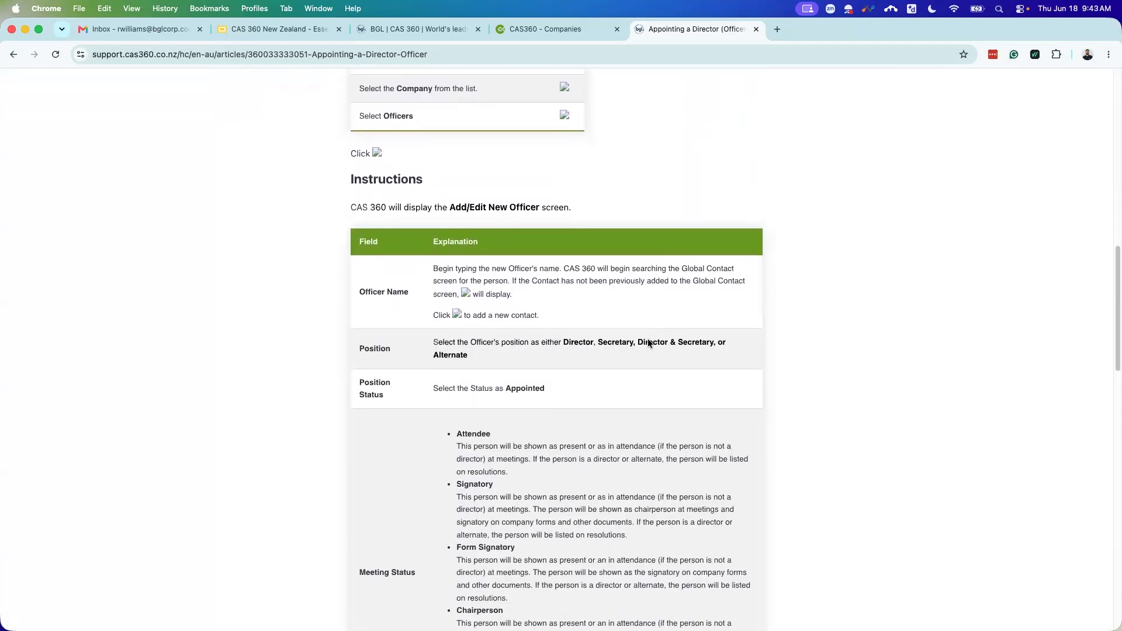
scroll(602, 336, "down", 6)
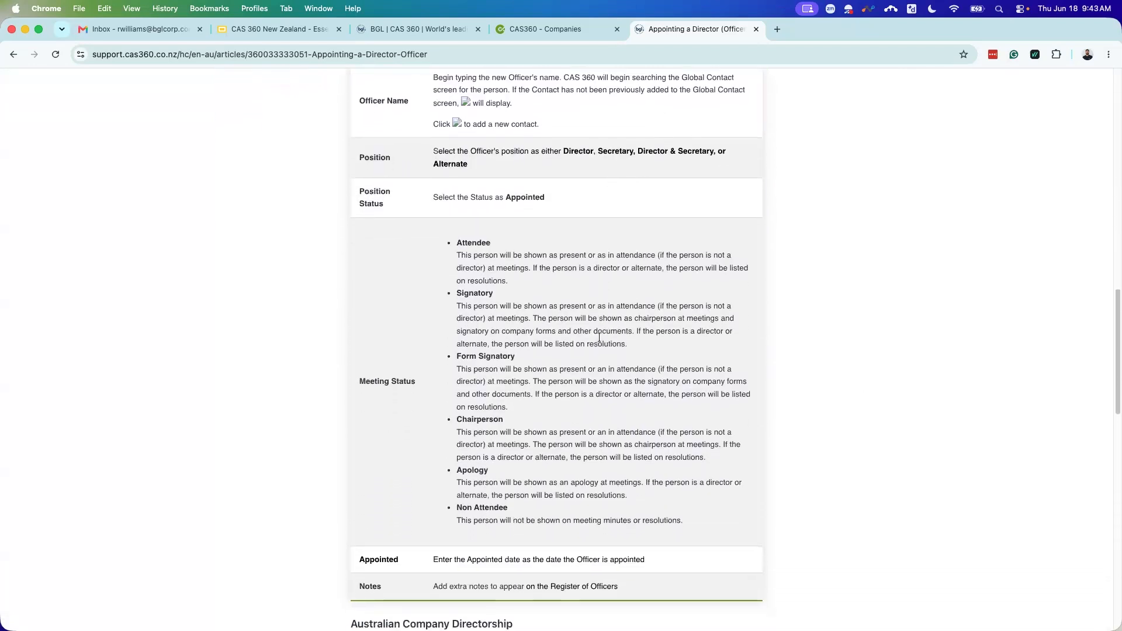
scroll(601, 340, "down", 15)
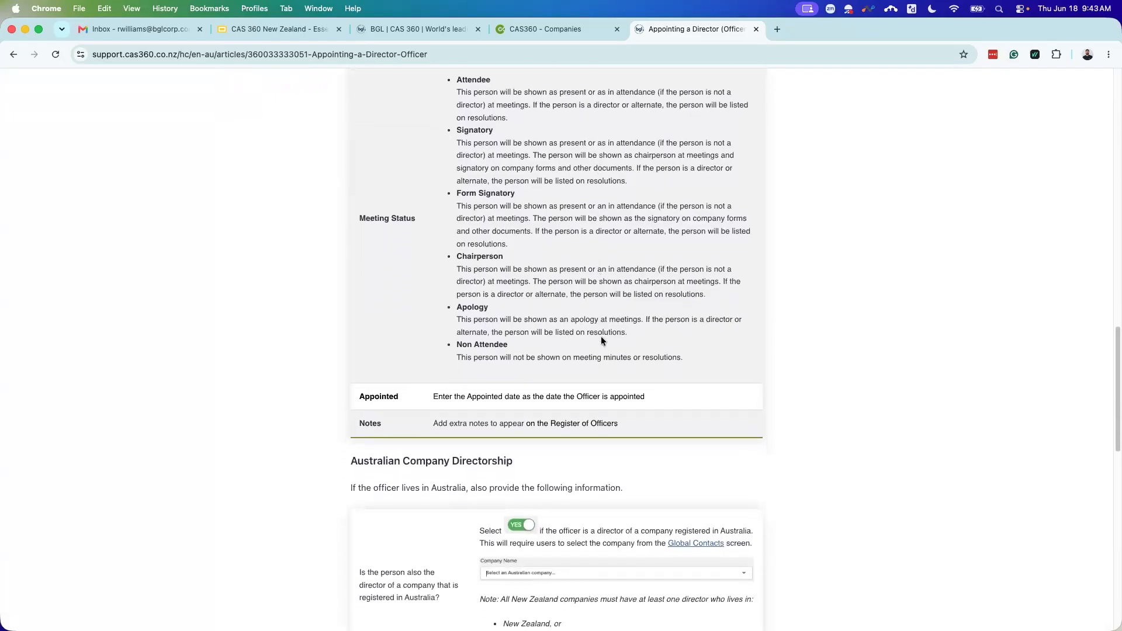
scroll(596, 314, "down", 2)
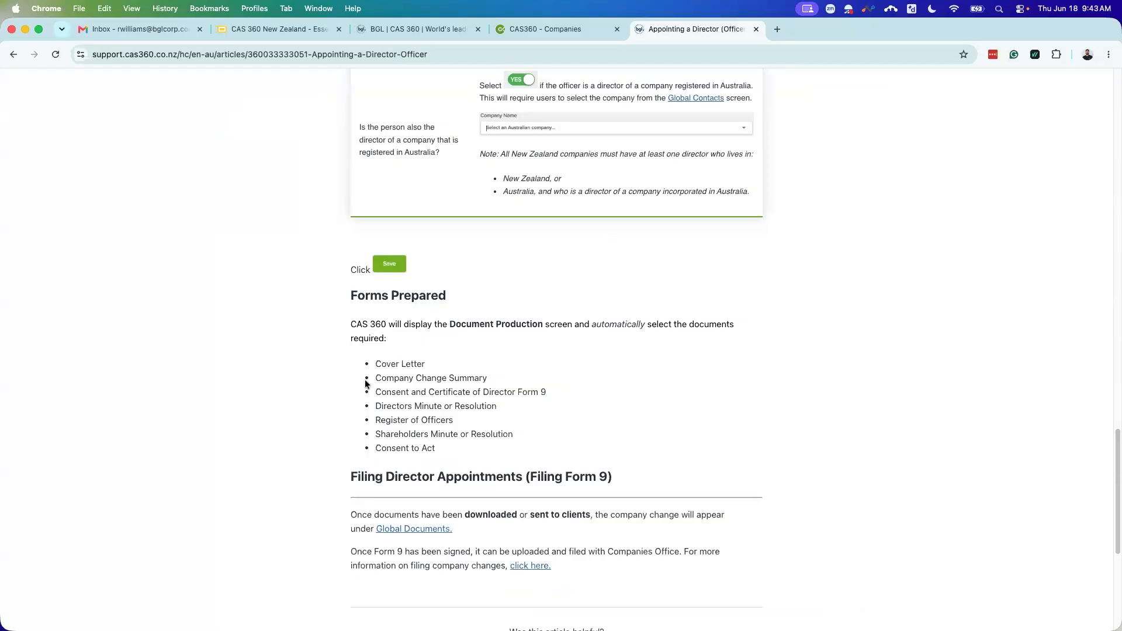
scroll(365, 389, "down", 2)
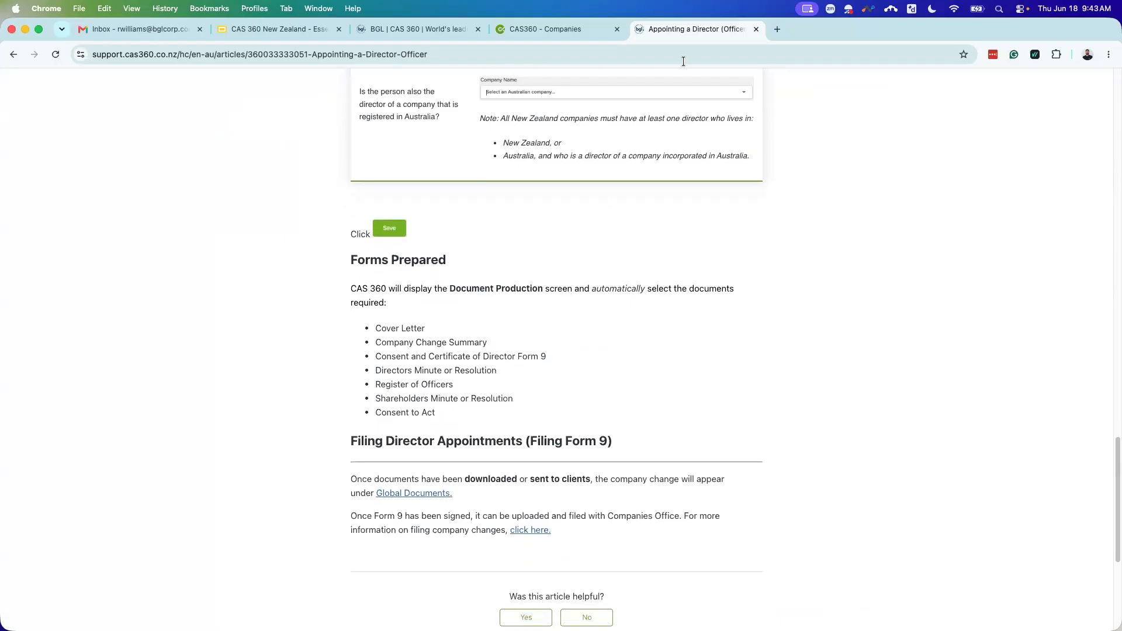
scroll(832, 230, "up", 9)
scroll(832, 236, "up", 20)
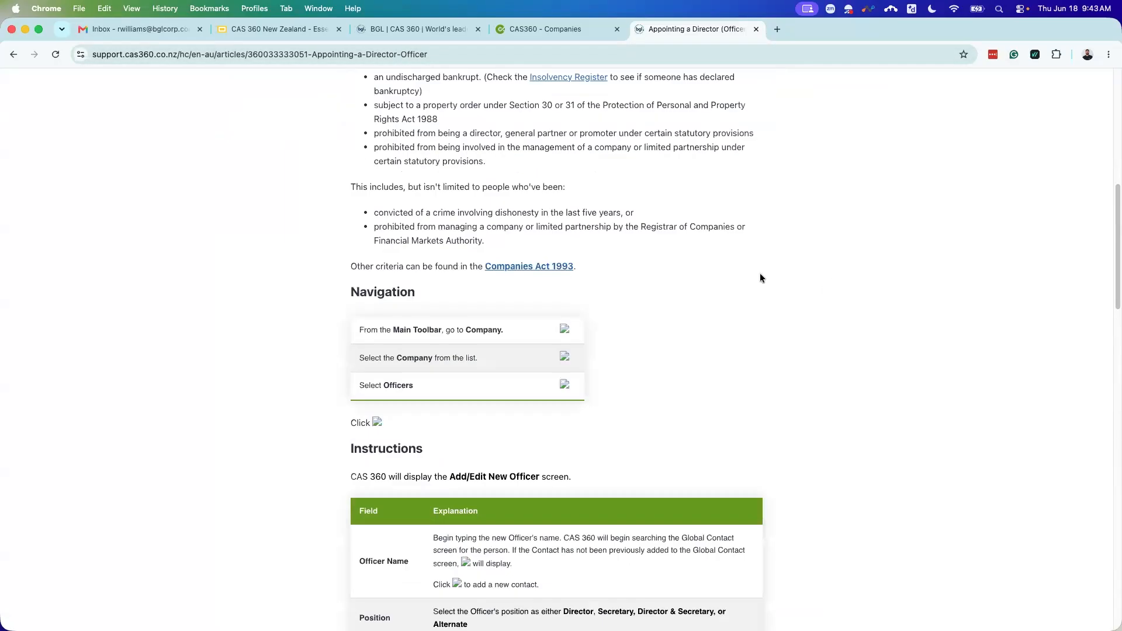
Step: Browse the CAS 360 Dictionary from the help home page, then close the help tab
left_click(269, 136)
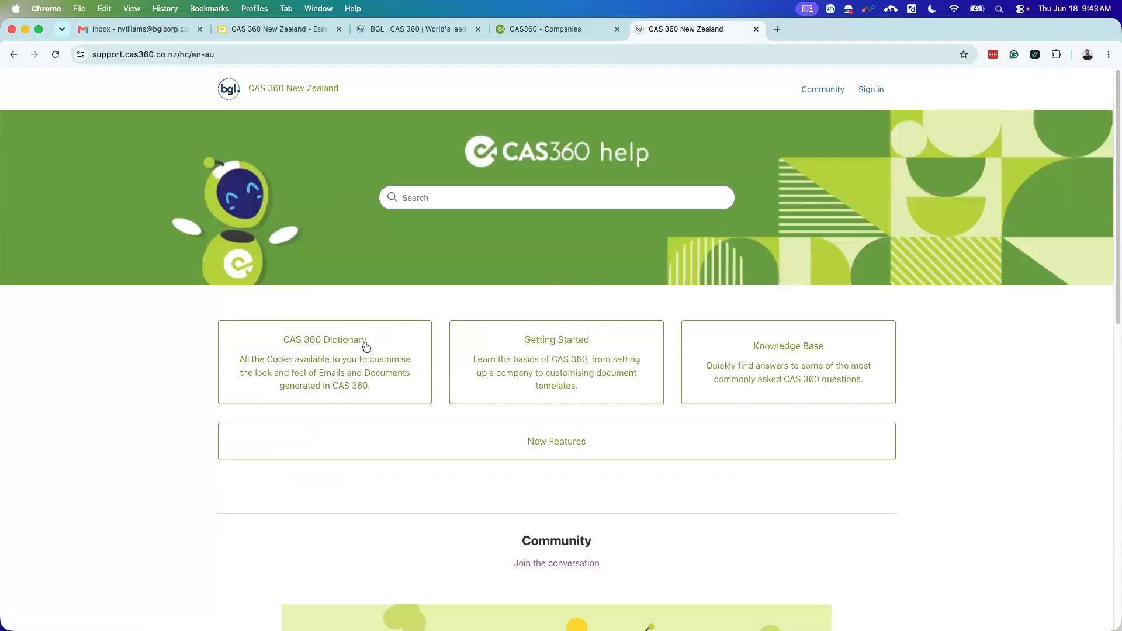
left_click(339, 362)
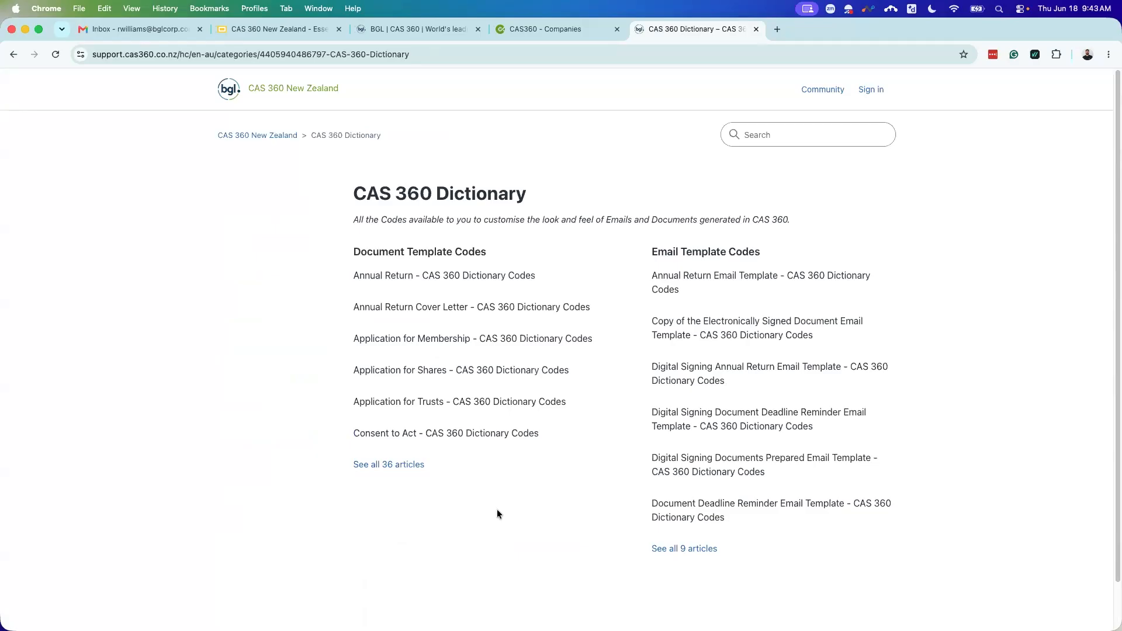
left_click(755, 30)
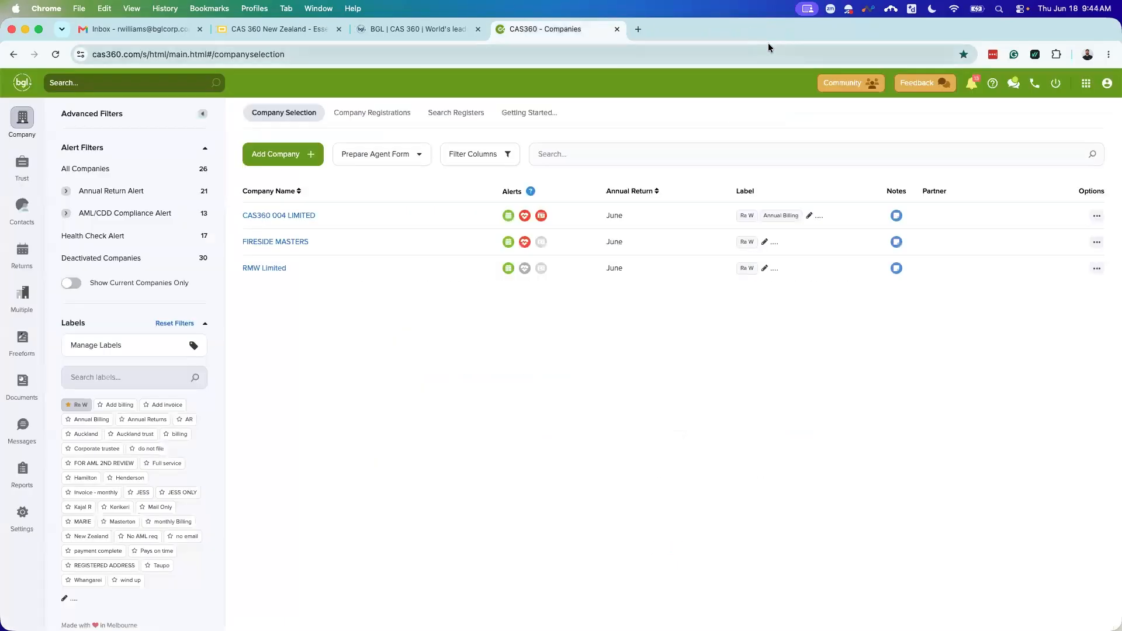
left_click(992, 85)
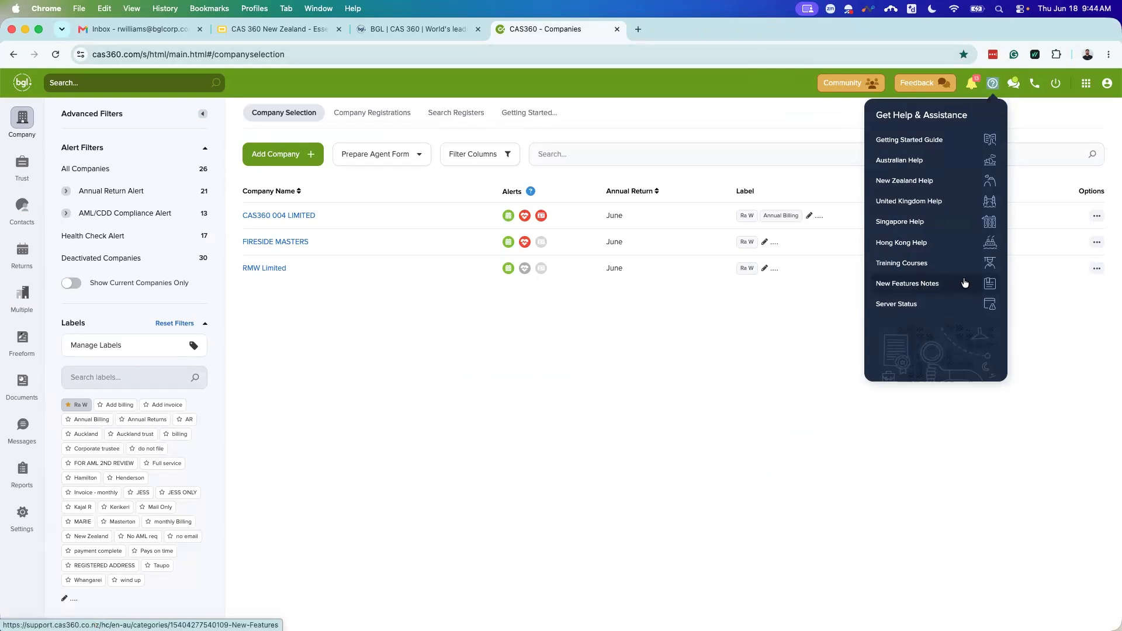
left_click(1040, 293)
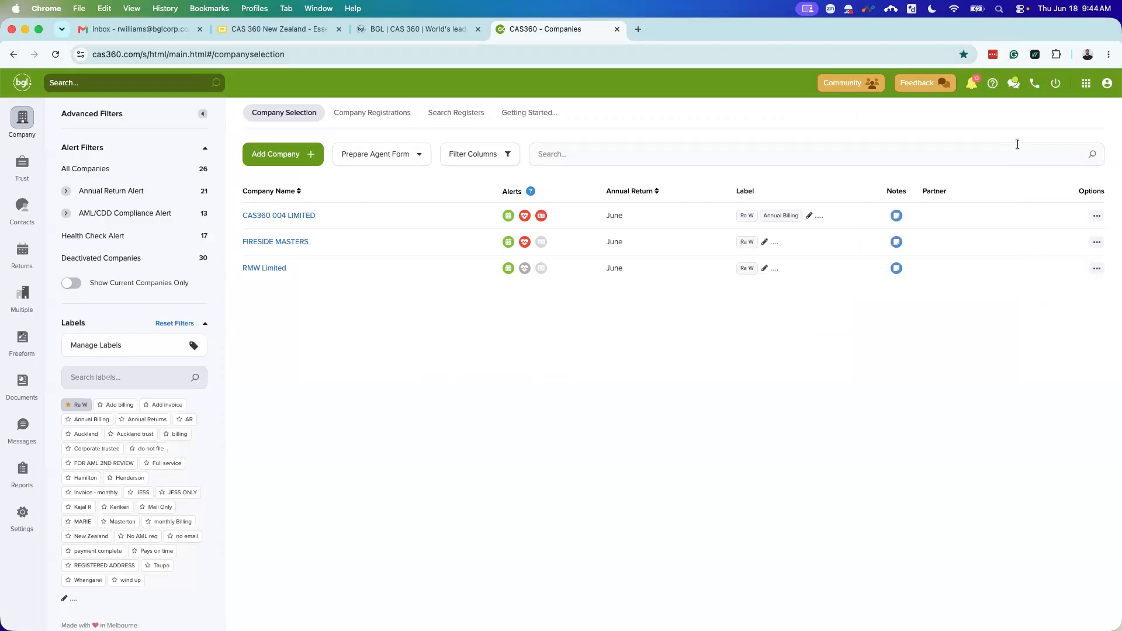
left_click(1012, 85)
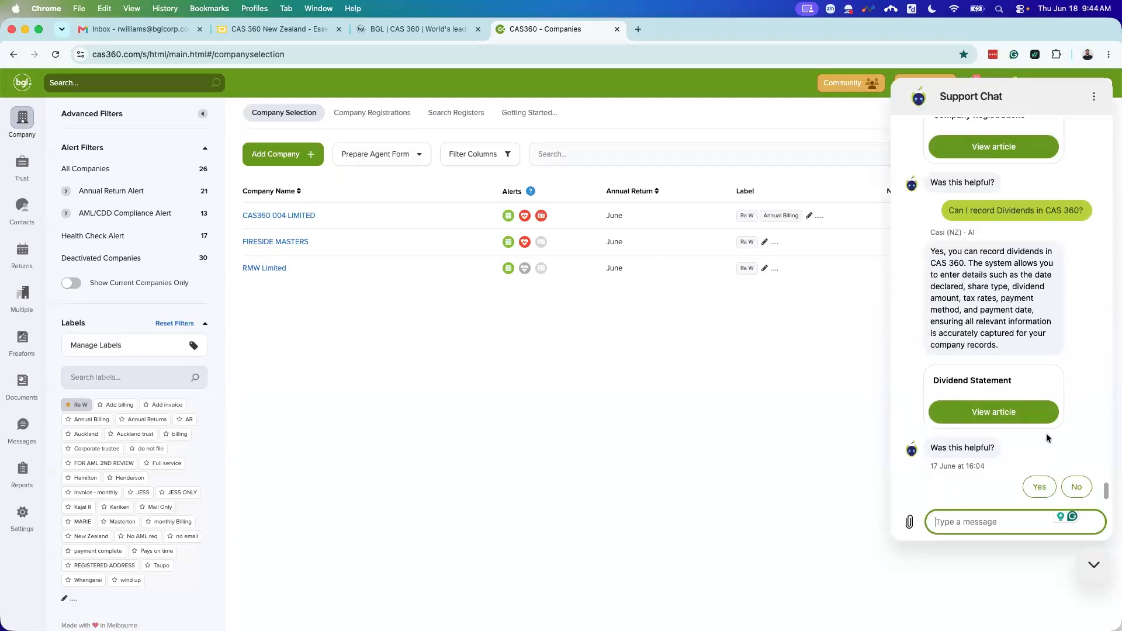
scroll(1045, 387, "up", 5)
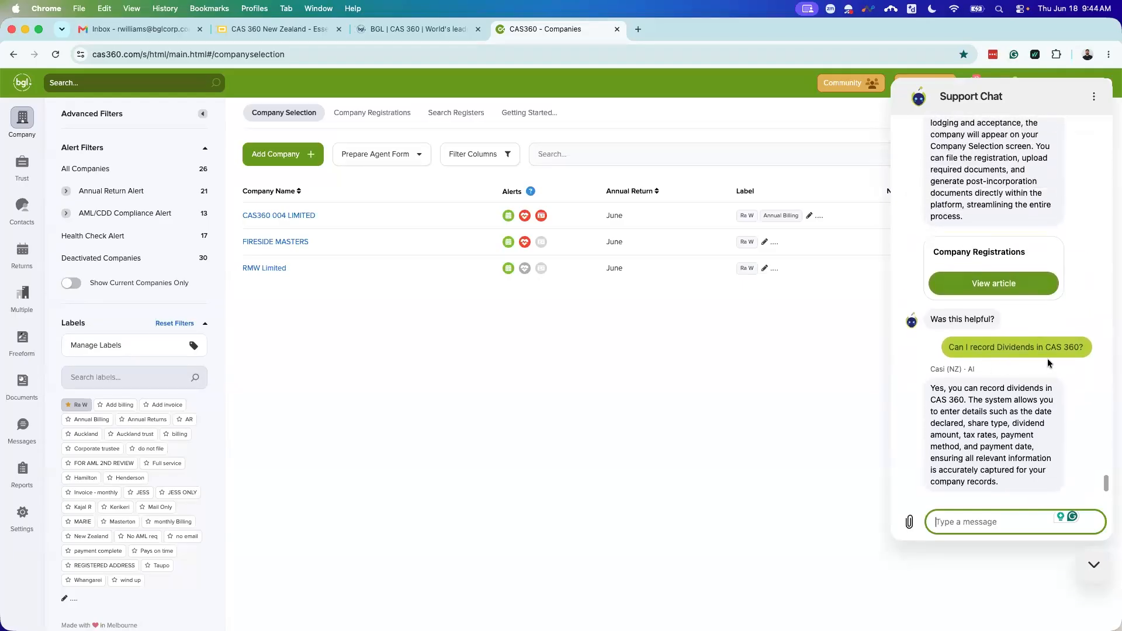
scroll(1033, 353, "down", 4)
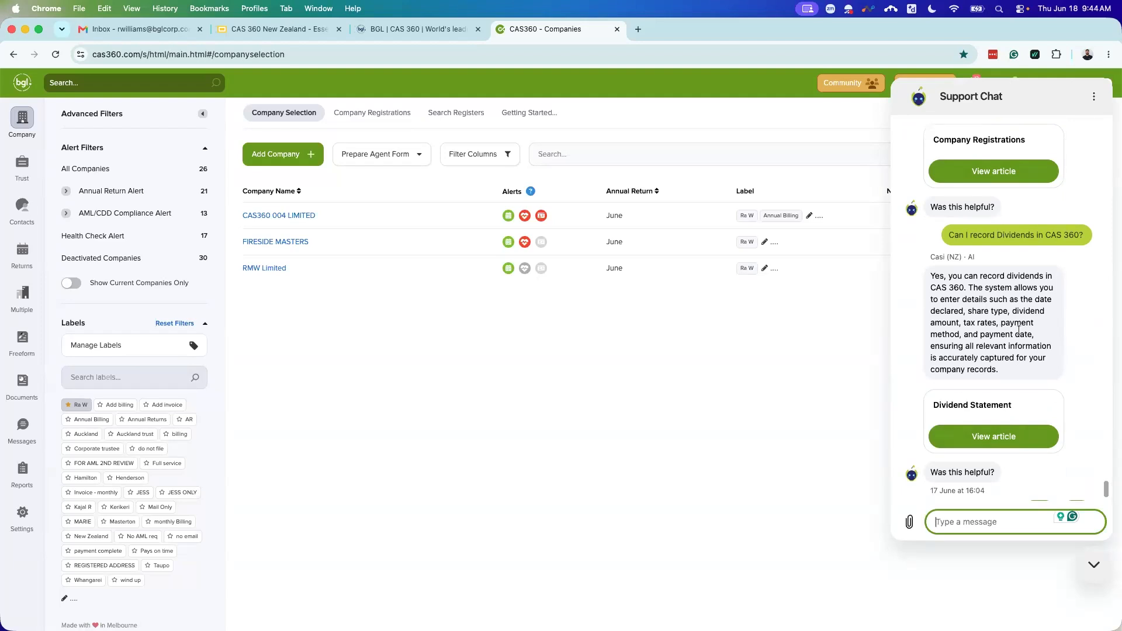
scroll(1015, 310, "up", 5)
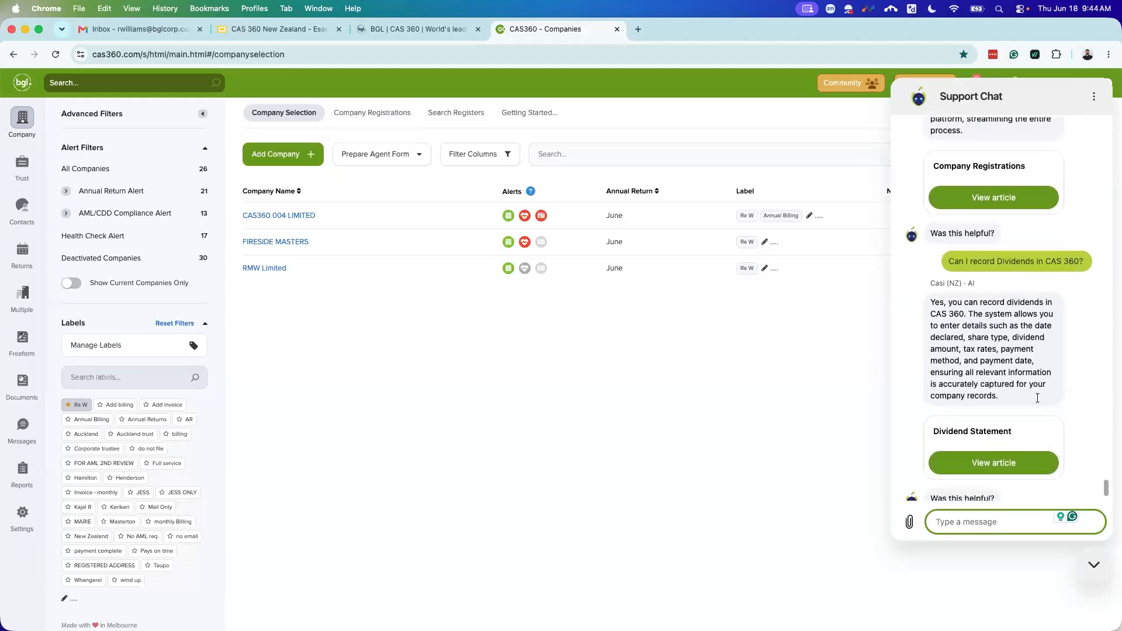
scroll(1087, 386, "up", 2)
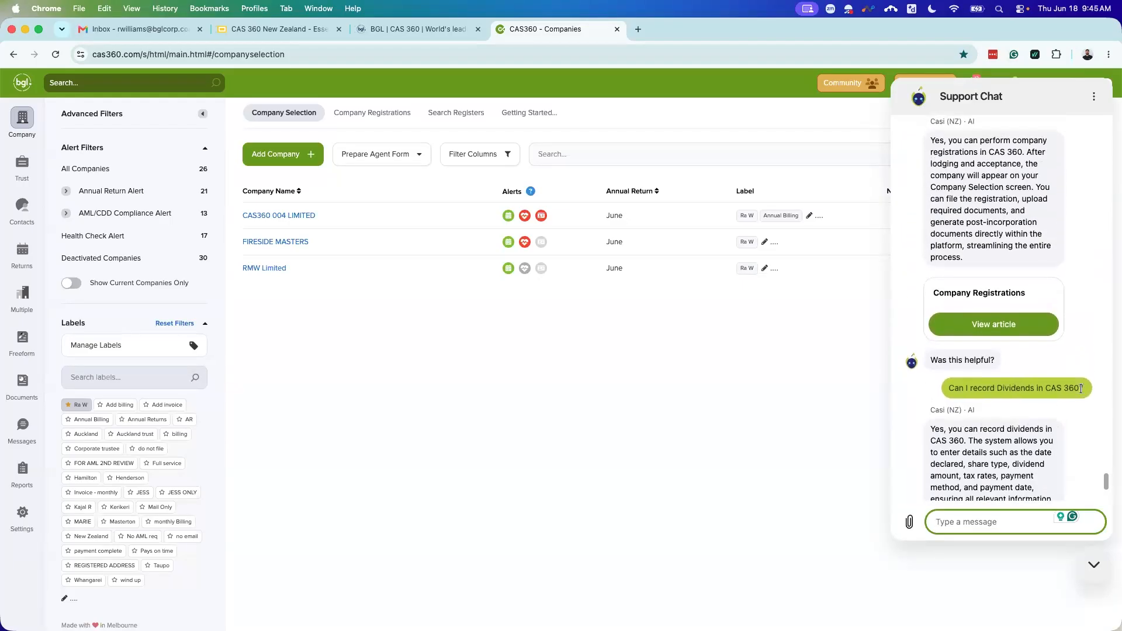
scroll(1075, 328, "up", 2)
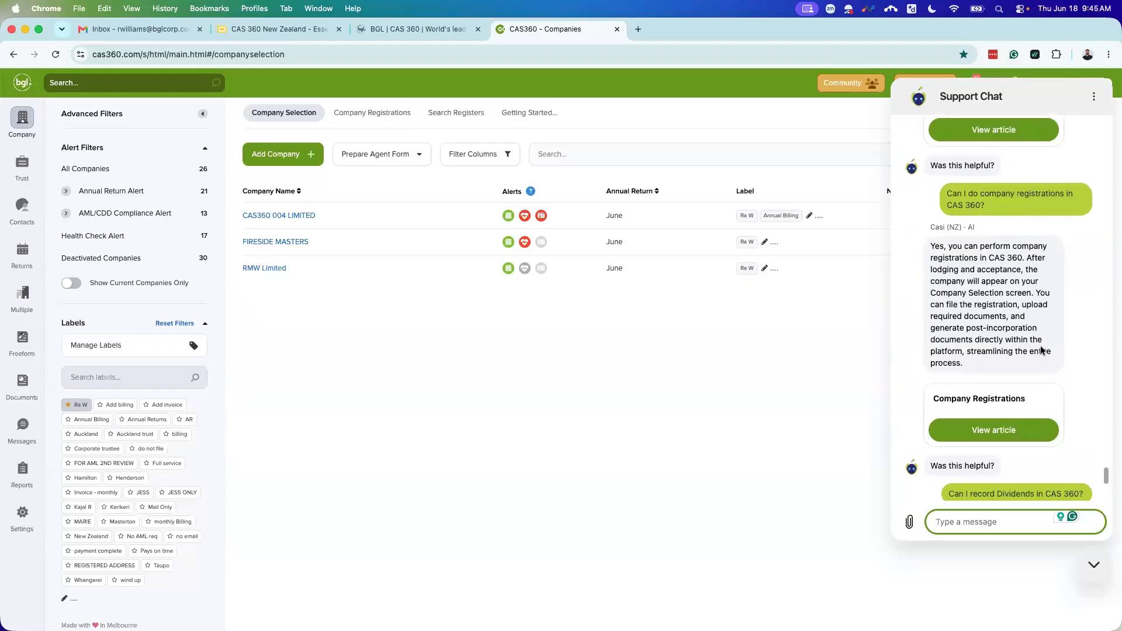
scroll(1046, 345, "up", 2)
scroll(986, 365, "down", 2)
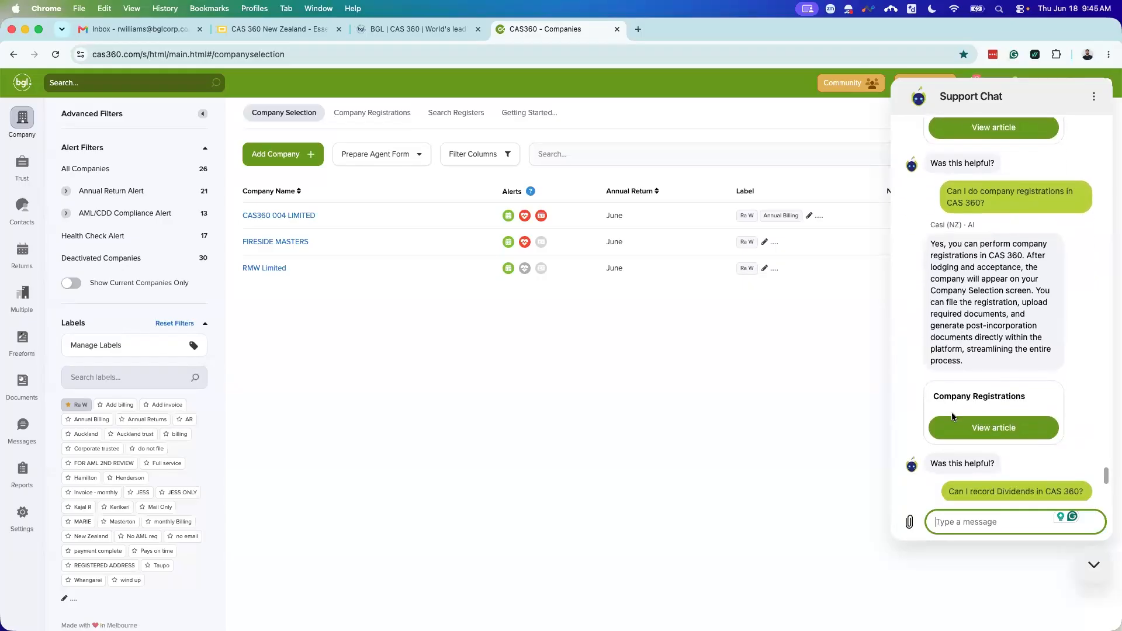
scroll(1028, 362, "up", 6)
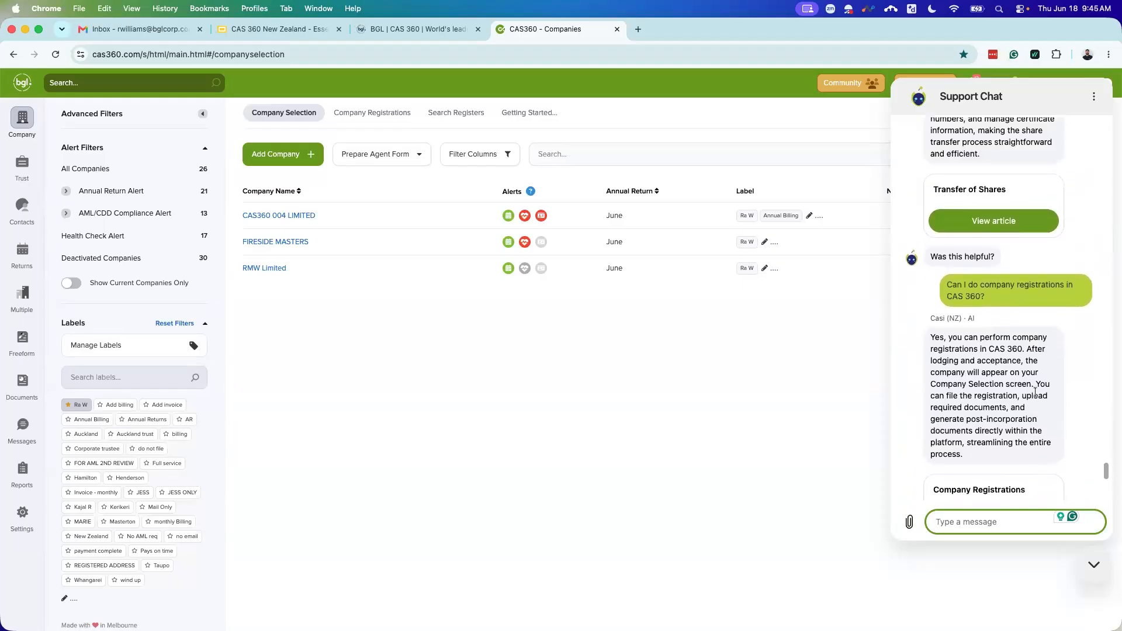
scroll(1008, 338, "up", 1)
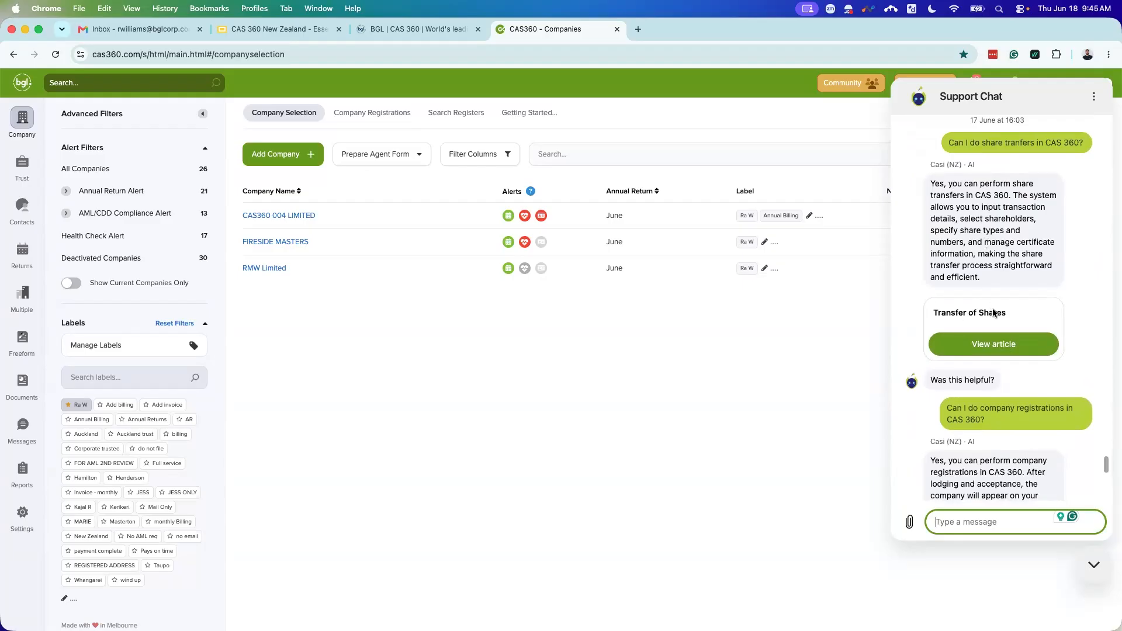
scroll(1022, 316, "up", 1)
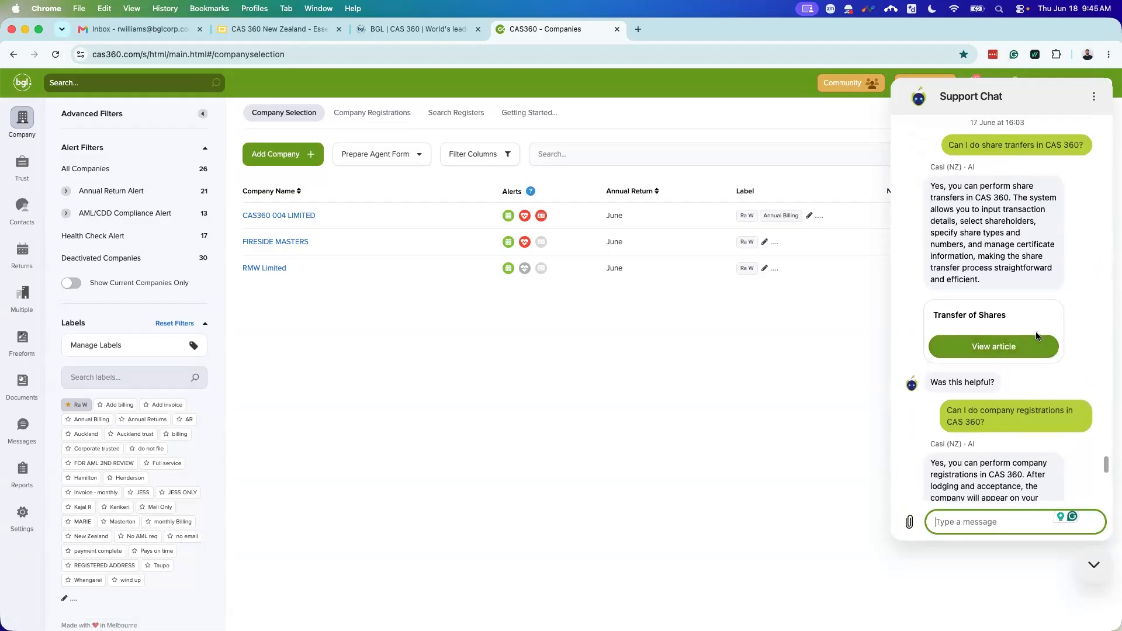
scroll(1035, 335, "down", 3)
scroll(1026, 341, "down", 10)
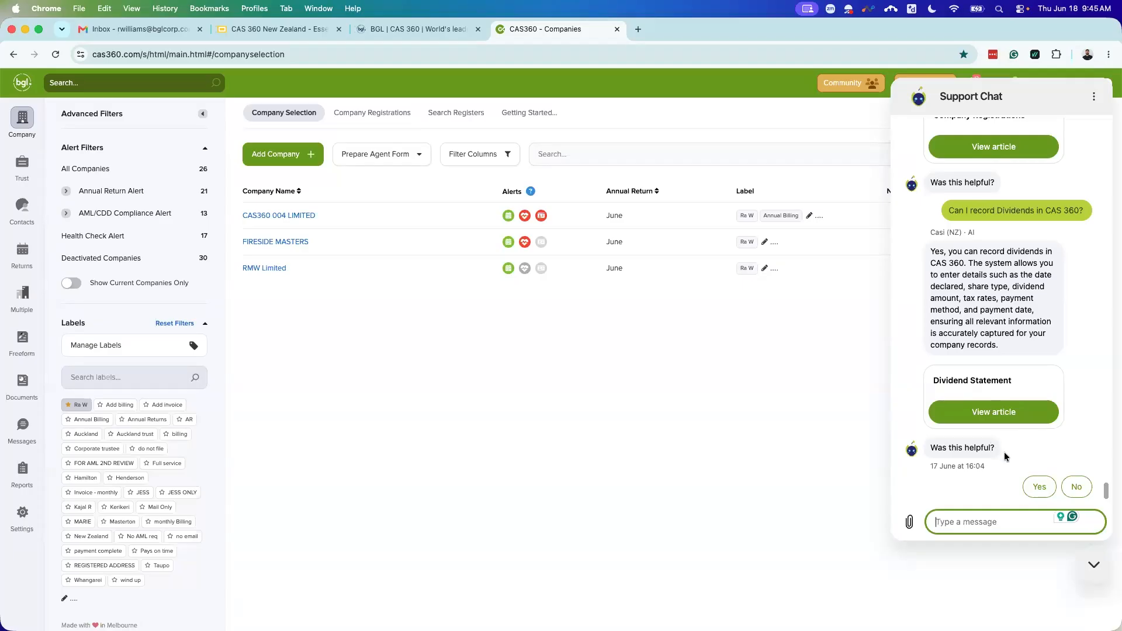
Step: Mark the dividends answer as not helpful and close the Support Chat panel
left_click(1082, 490)
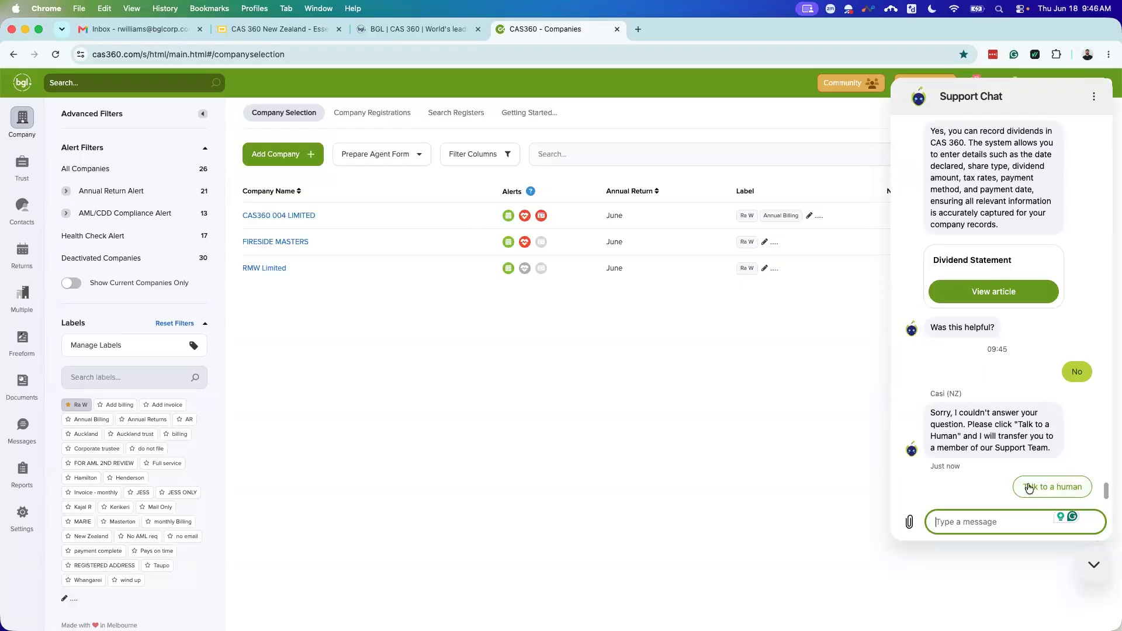
left_click(1093, 565)
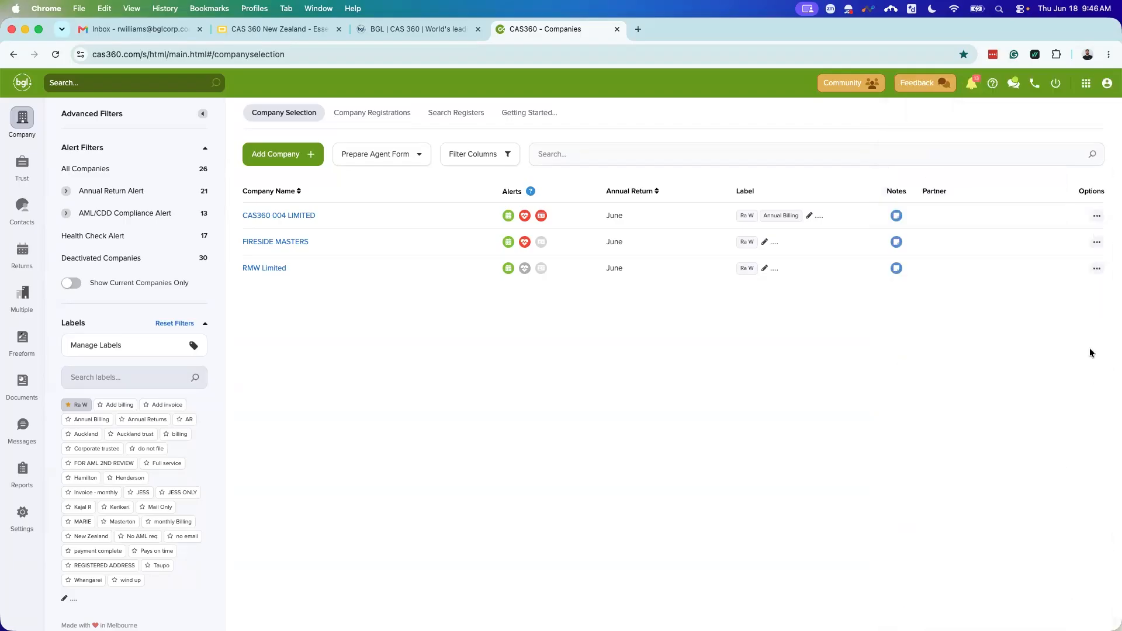
Step: Search the support help for 'assitance', which returns no articles or community results
left_click(1034, 85)
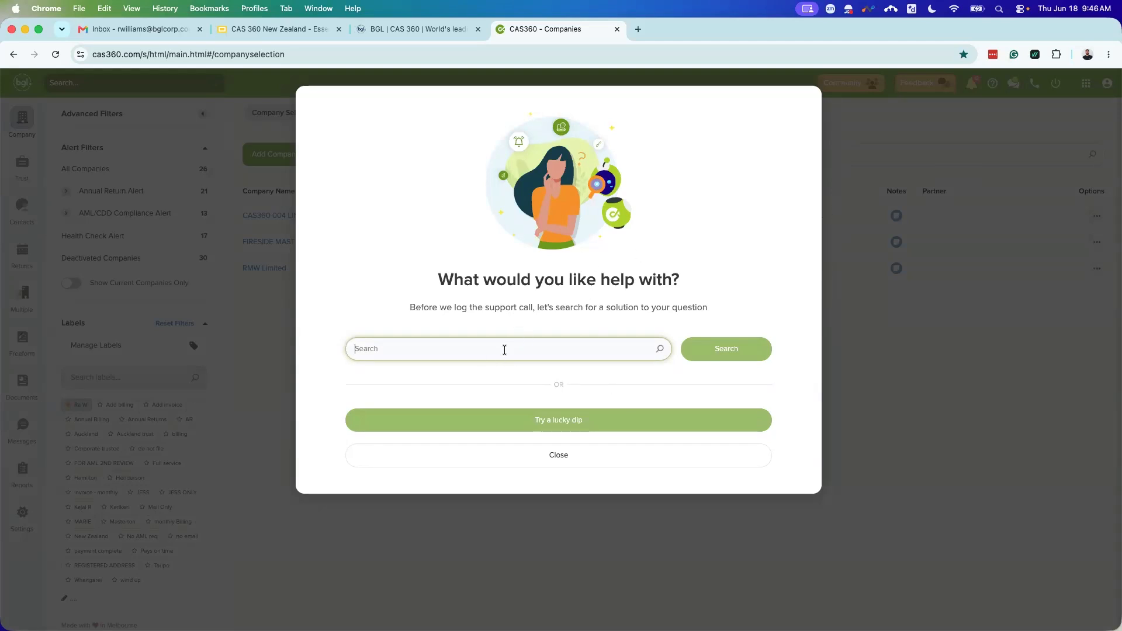
type("assitance")
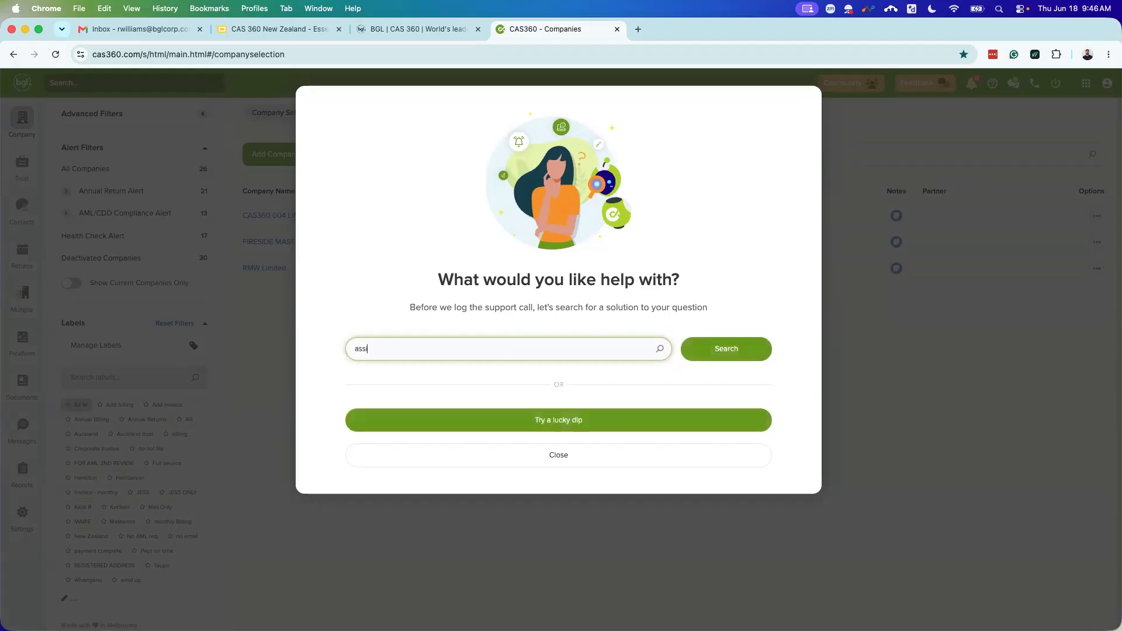
left_click(725, 349)
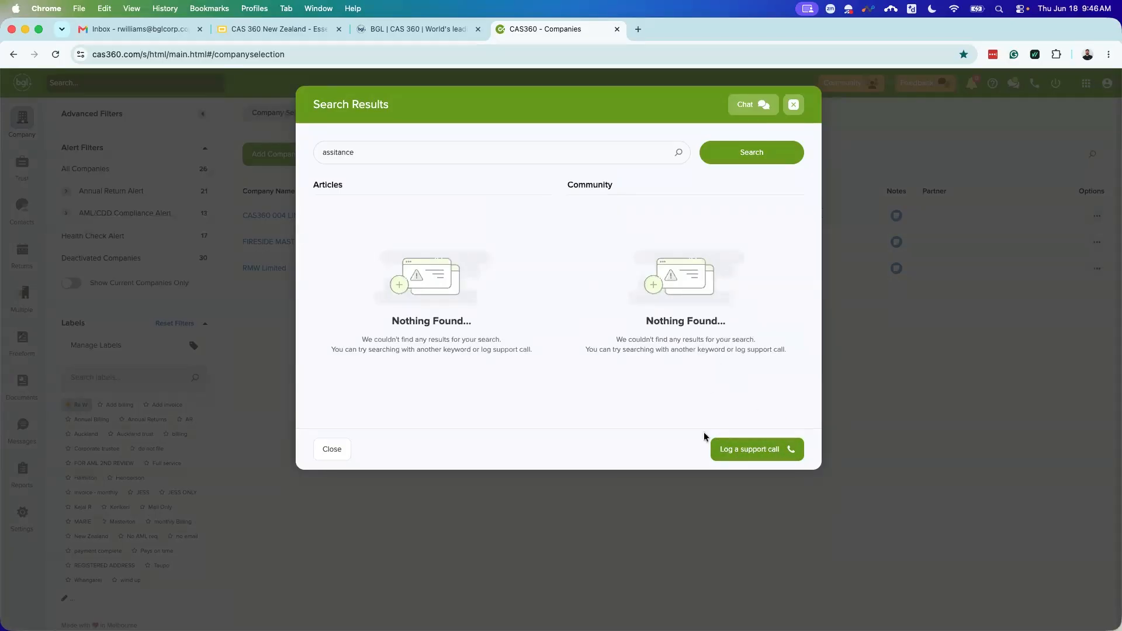
Step: Open the Log a Support Call form and keep Email as the correspondence method
left_click(756, 453)
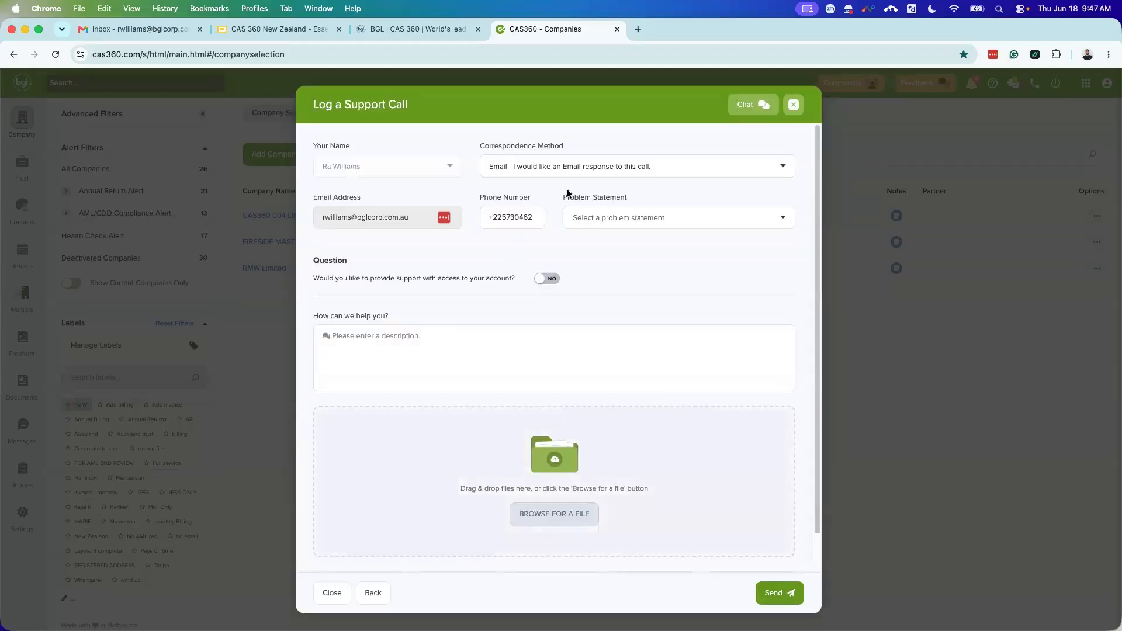
left_click(566, 170)
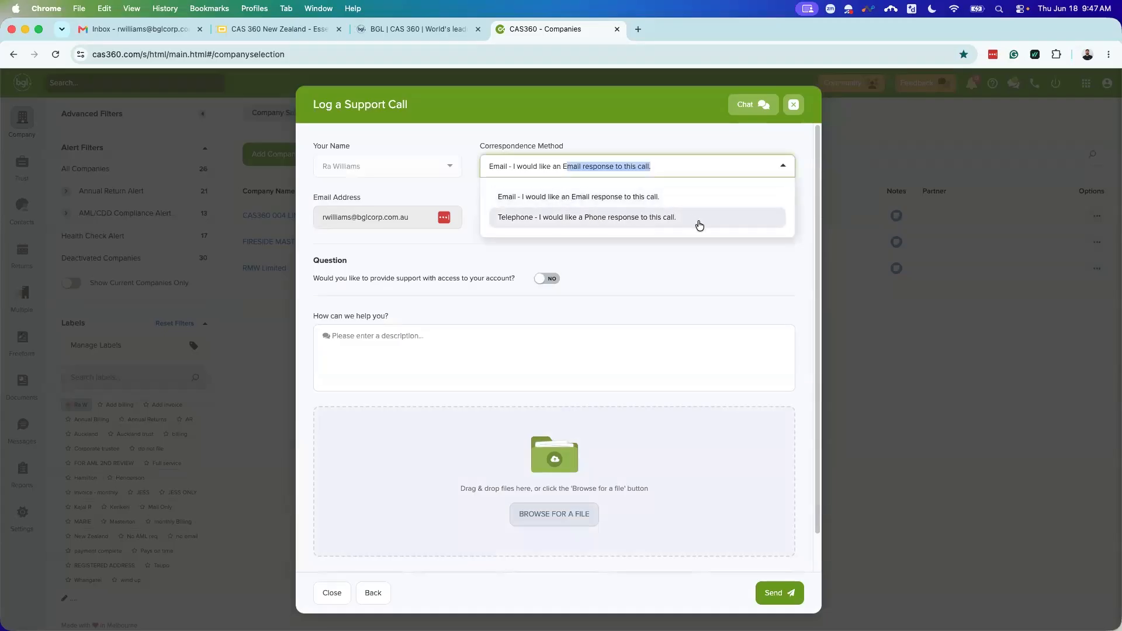
left_click(804, 202)
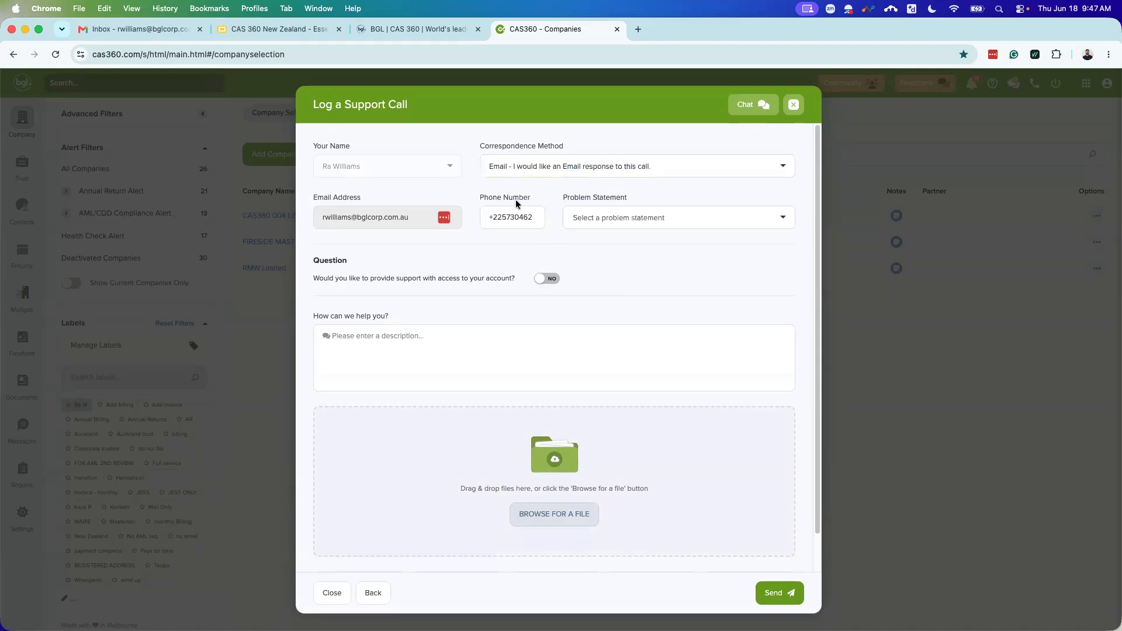
Step: Browse the Problem Statement categories and close the list without choosing one
left_click(659, 222)
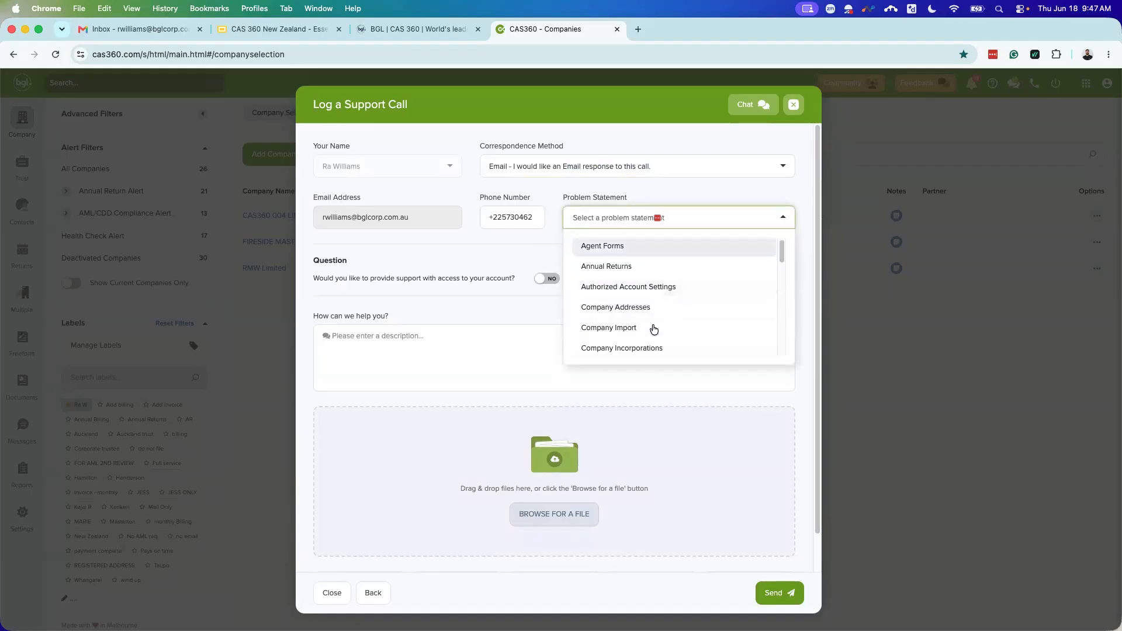
scroll(653, 321, "down", 1)
scroll(655, 322, "down", 2)
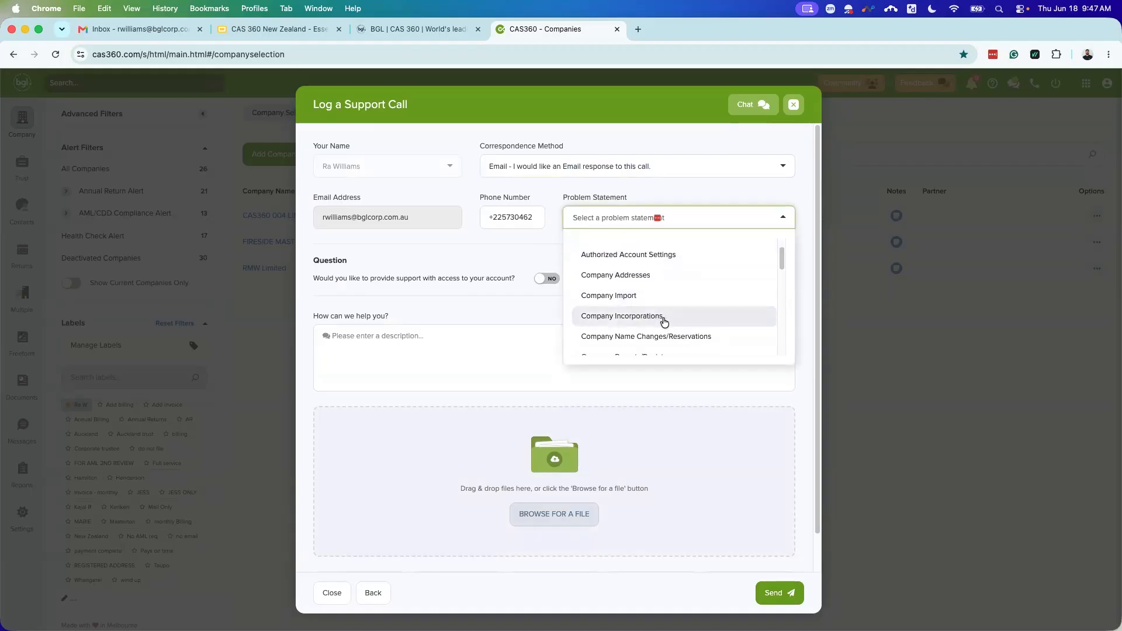
scroll(669, 331, "down", 2)
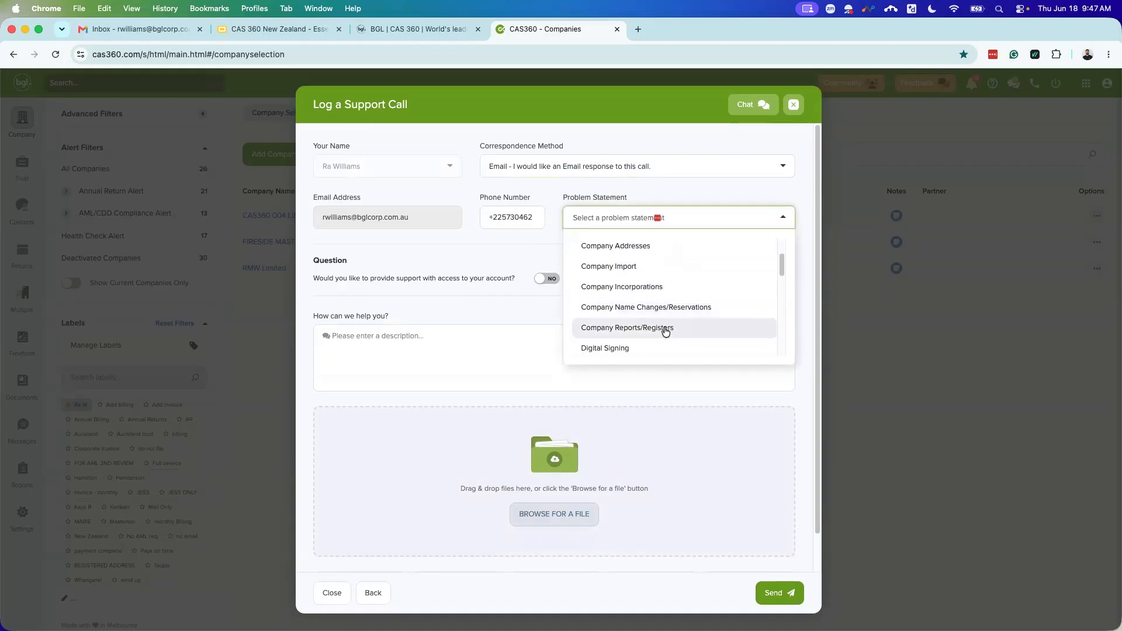
scroll(673, 332, "down", 1)
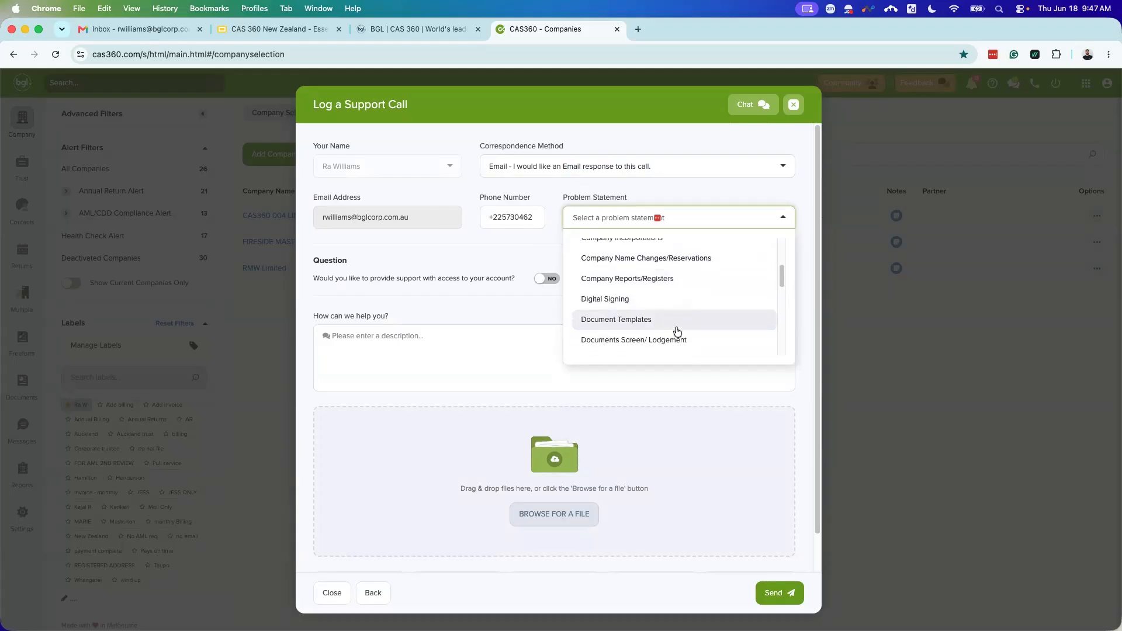
scroll(671, 348, "up", 3)
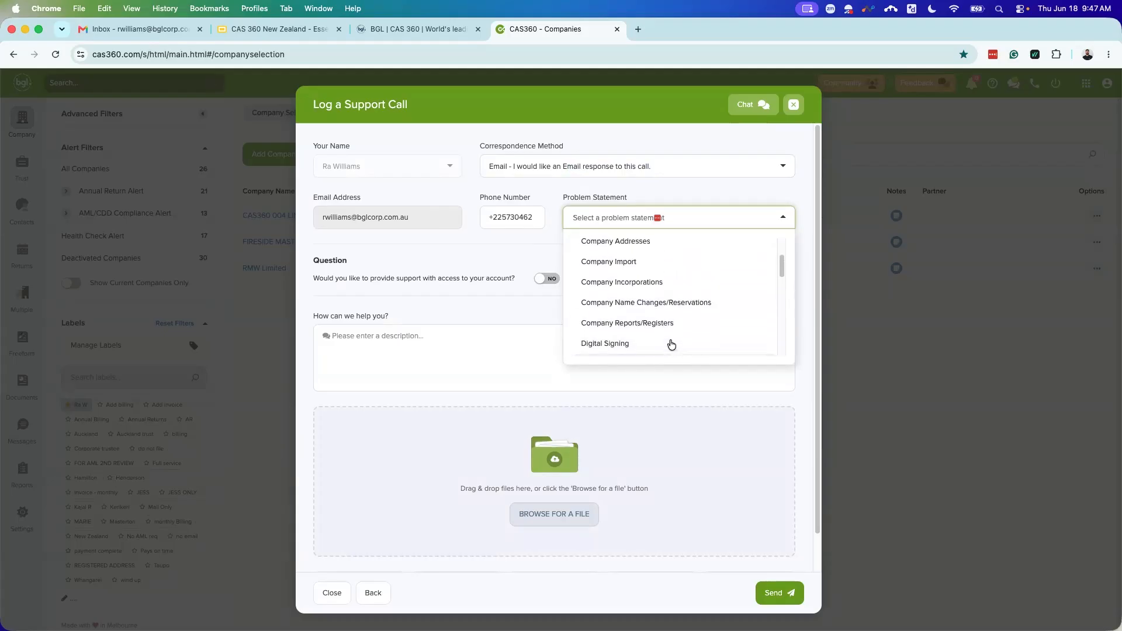
scroll(671, 344, "up", 2)
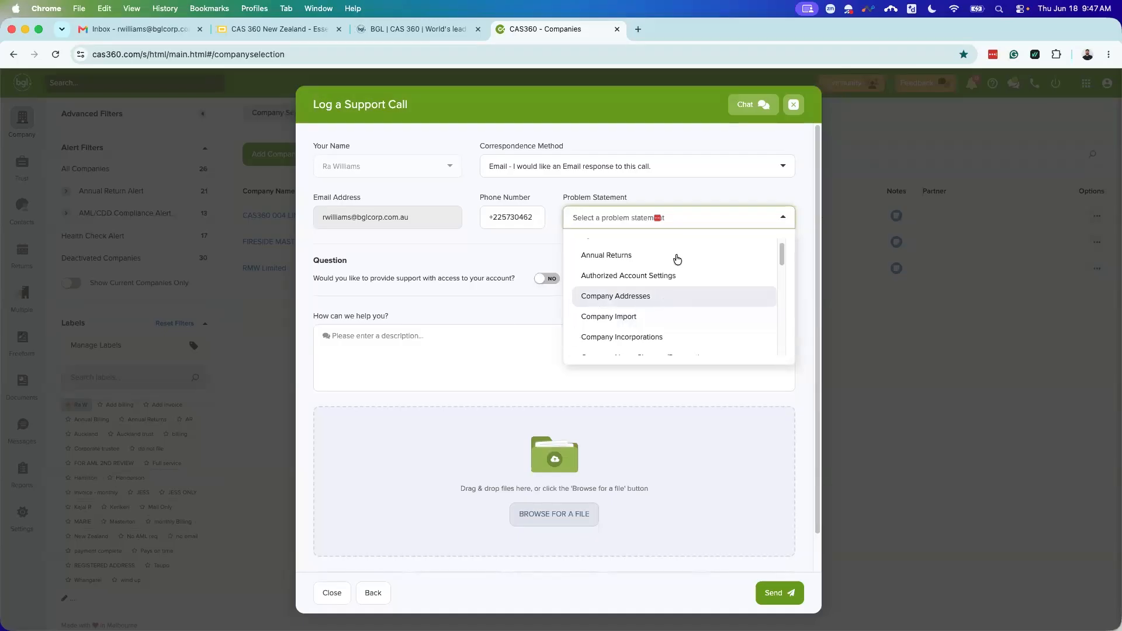
left_click(536, 300)
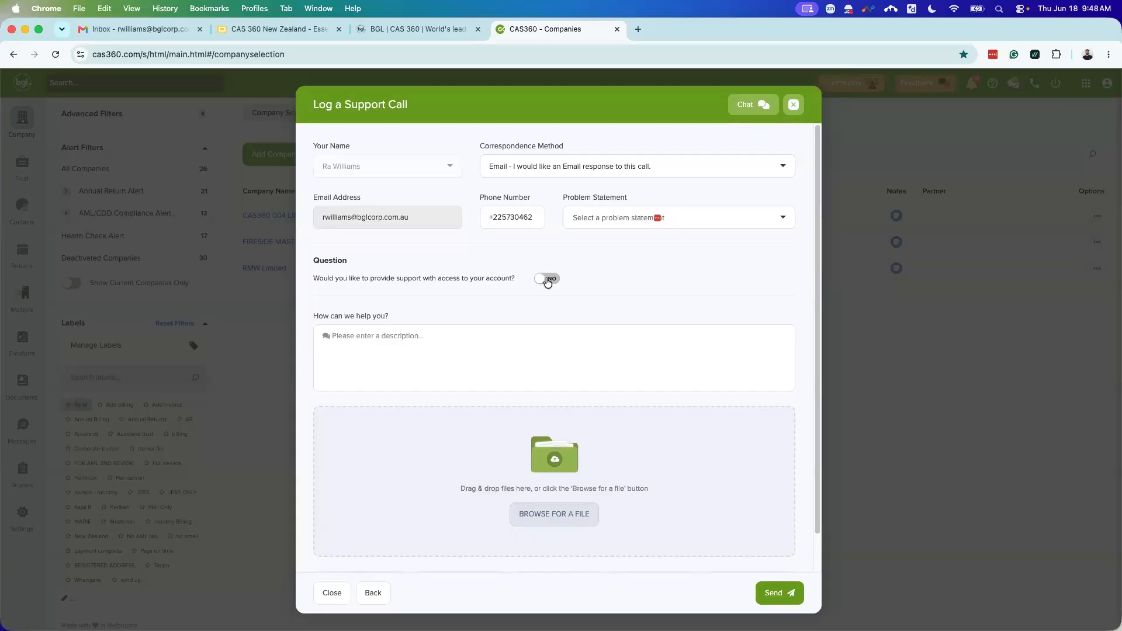
Step: Set account access to YES, then close the support call form without sending
left_click(547, 283)
scroll(614, 405, "down", 1)
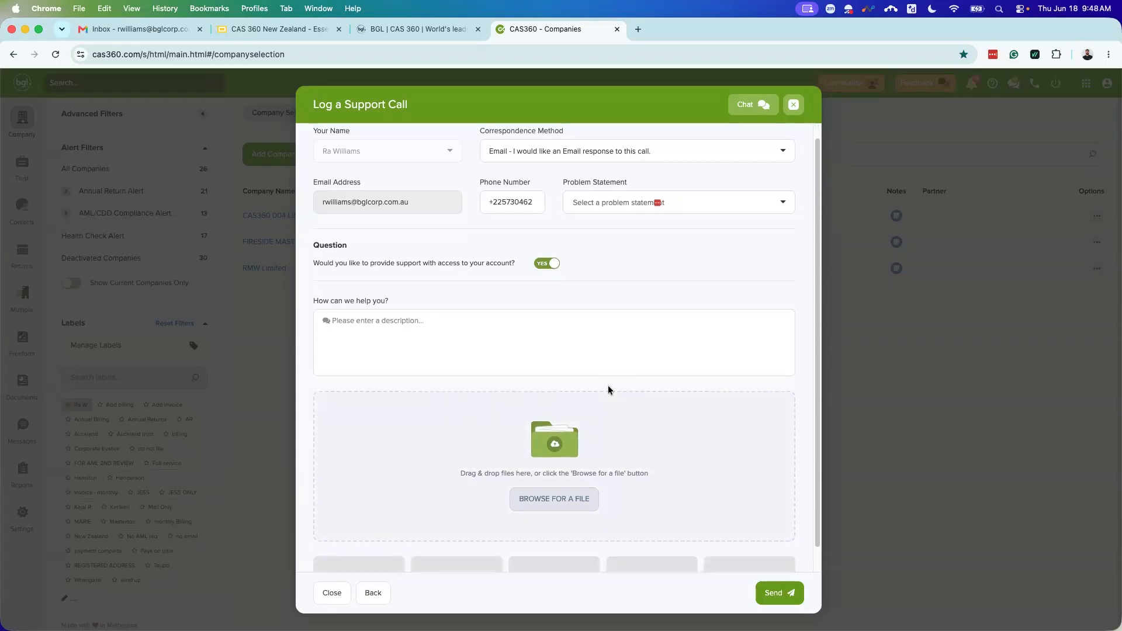
left_click(793, 105)
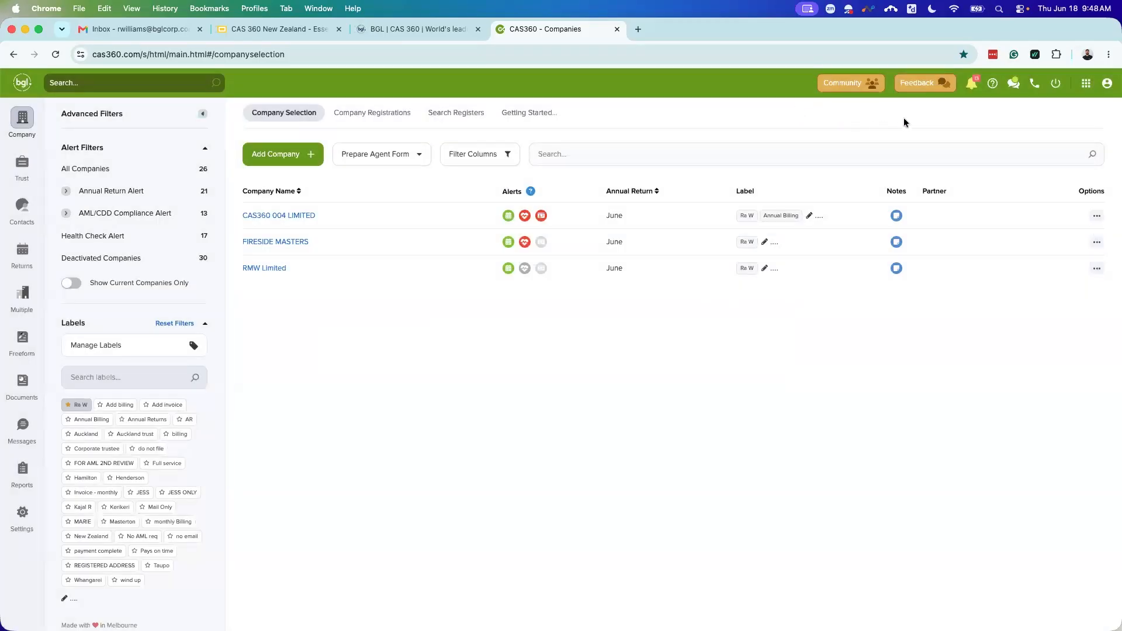
Step: Open the App Switcher showing Integrations, Learning Channel and Users
left_click(1055, 92)
left_click(1085, 88)
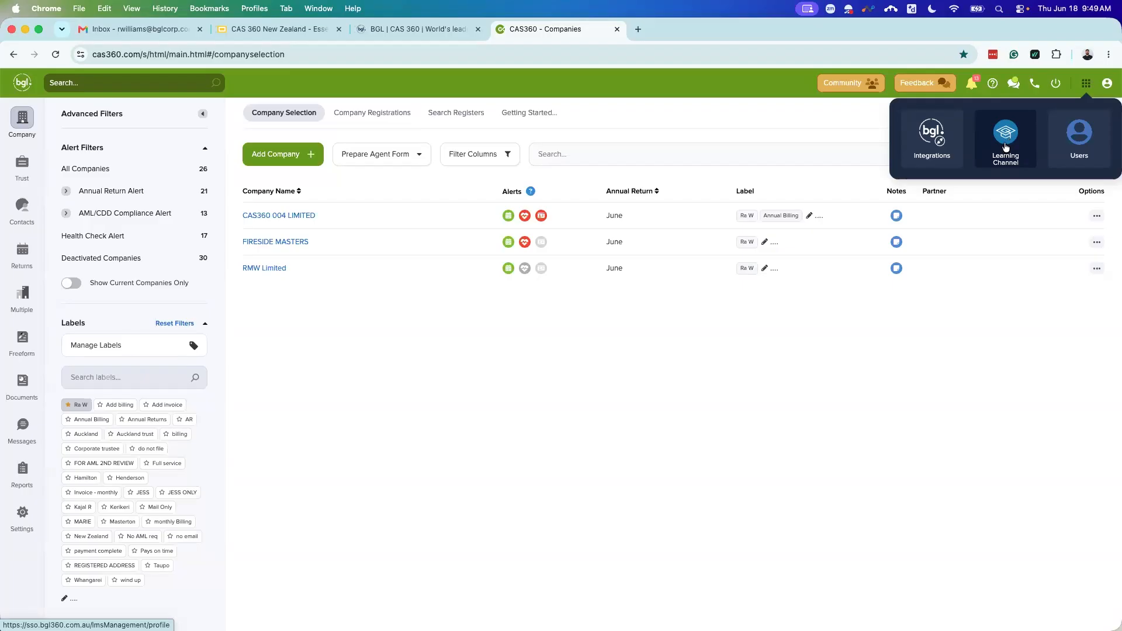
Step: Open the Users app to view the BGL Account profile with course badges and MFA settings
left_click(1078, 141)
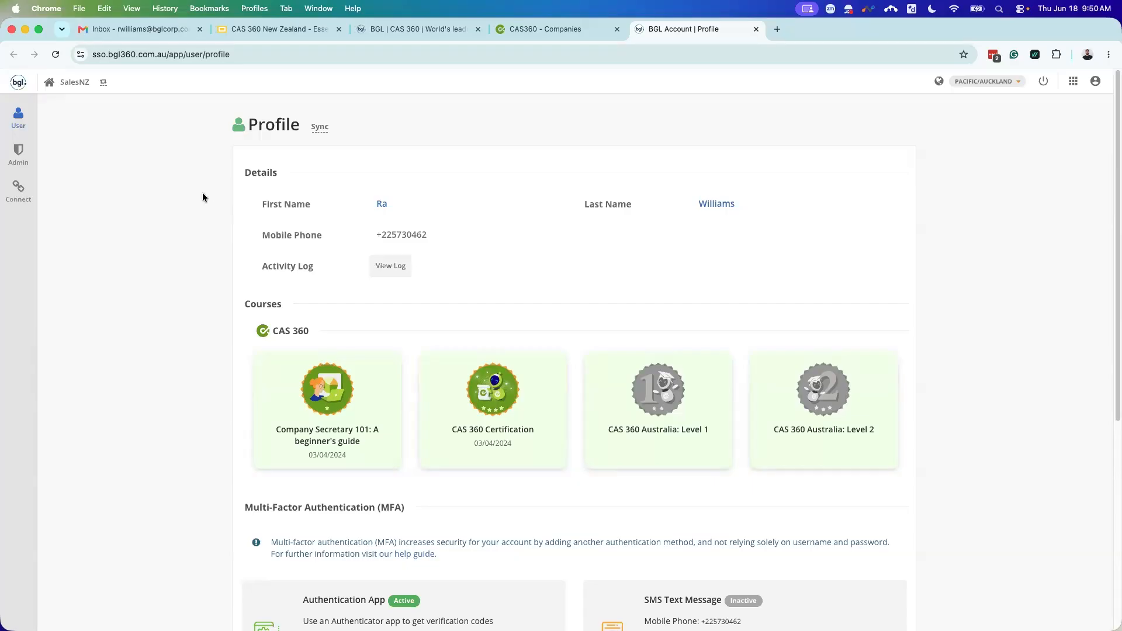
mouse_move(20, 157)
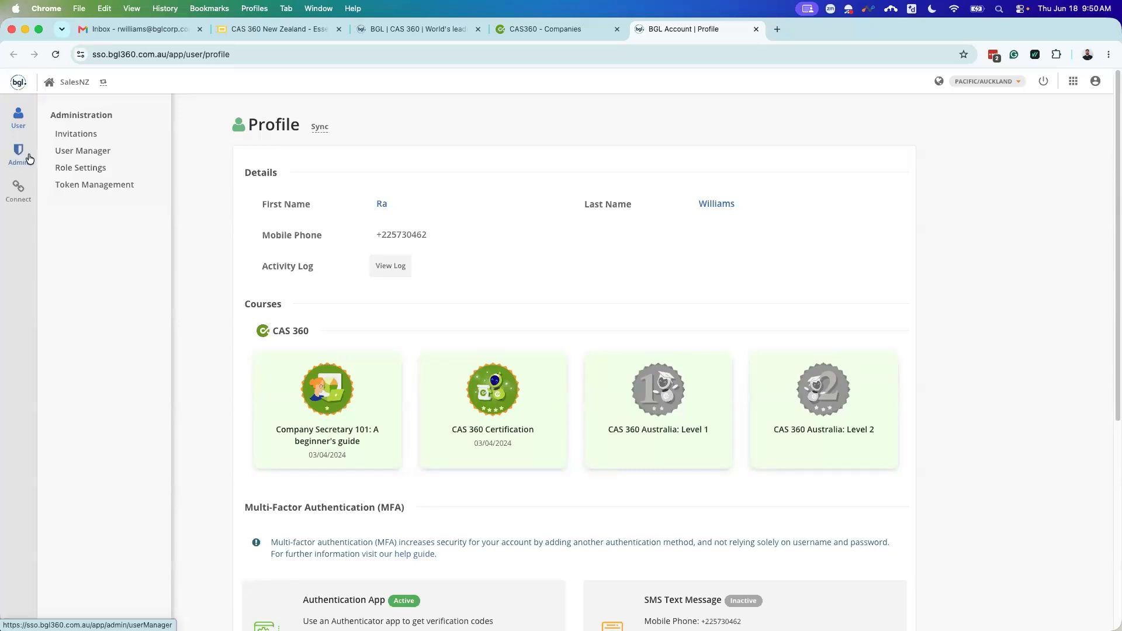
Step: In User Manager, open the SalesNZ invite form and check the CAS 360 role options without picking one
left_click(80, 154)
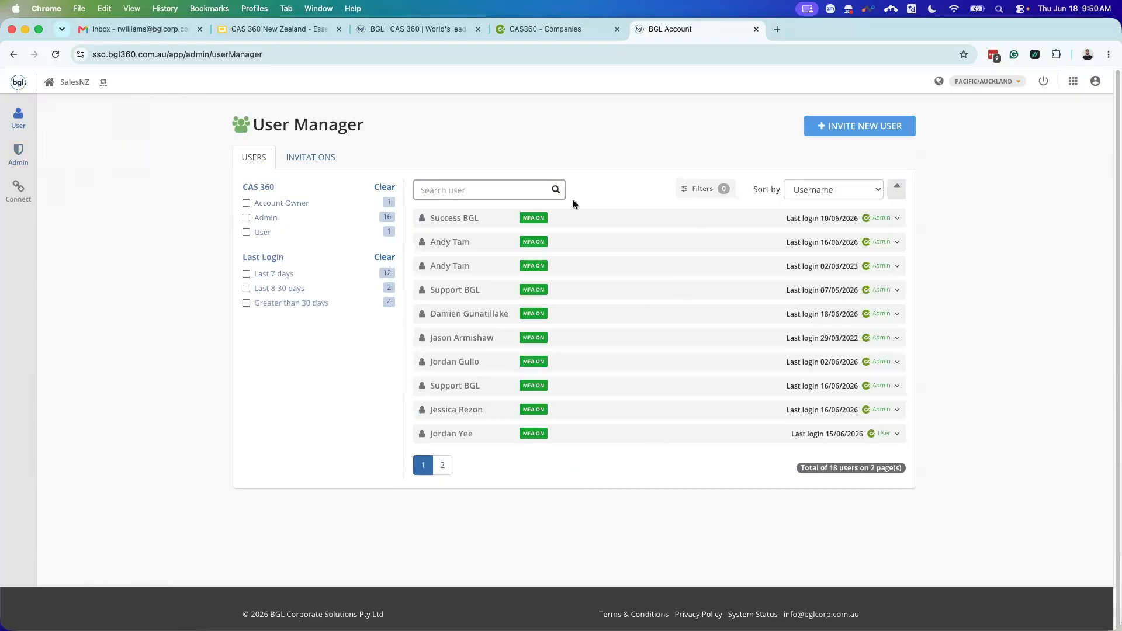
left_click(860, 133)
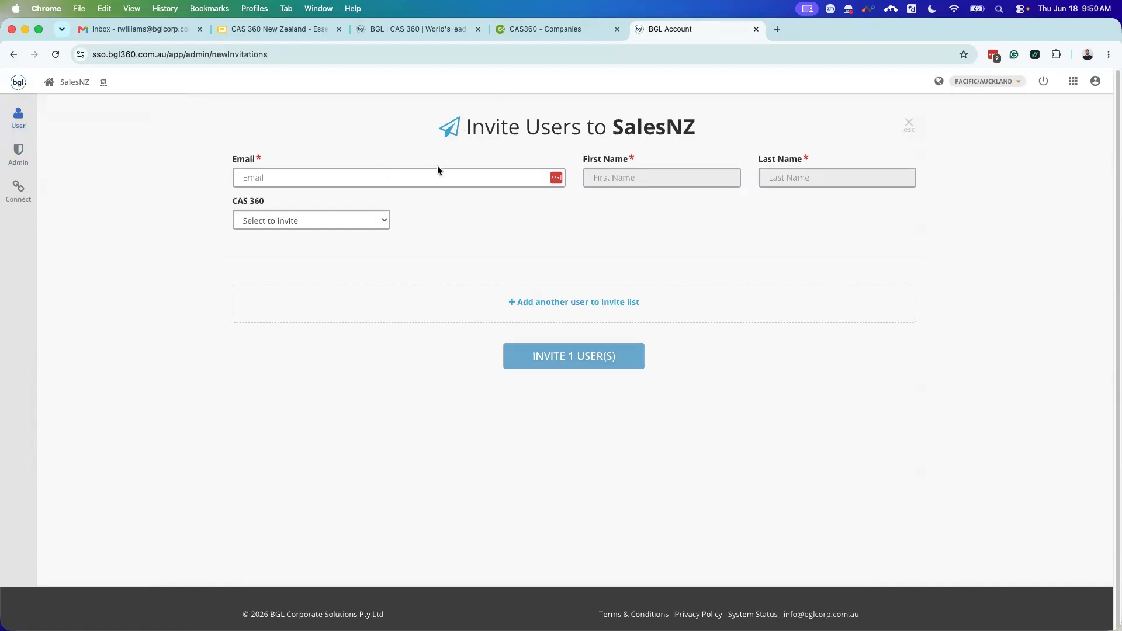
left_click(339, 219)
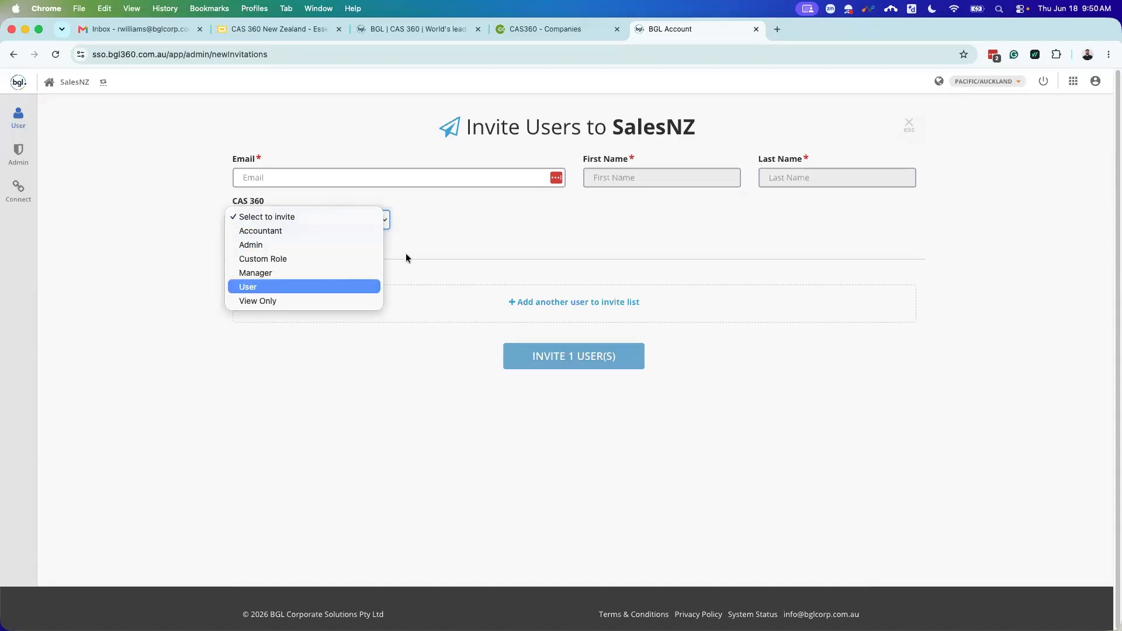
left_click(418, 245)
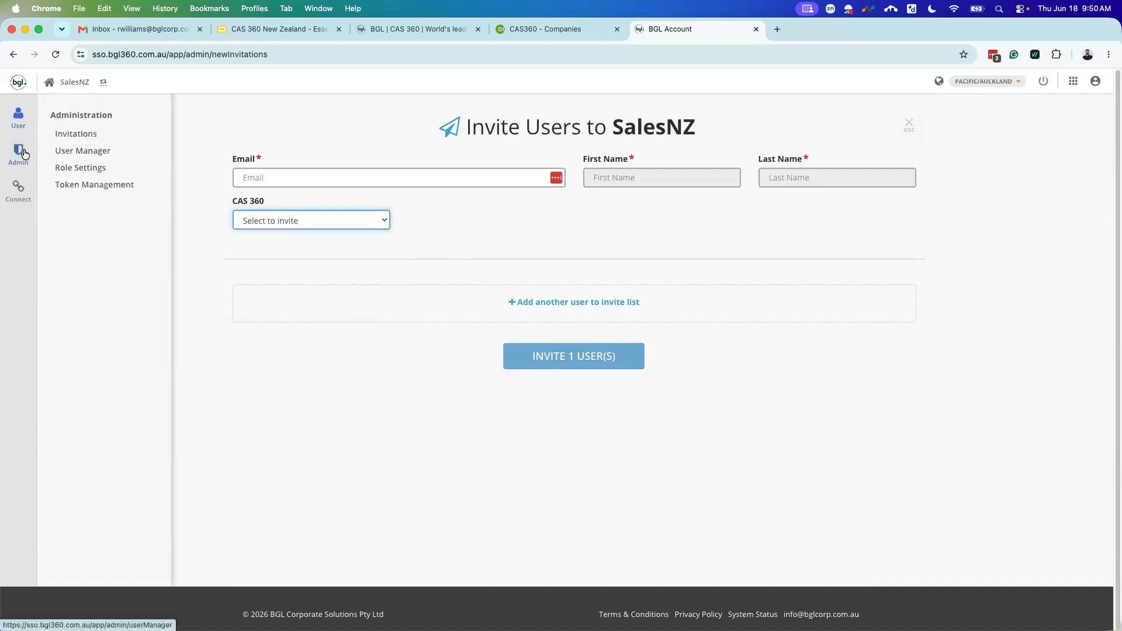
Step: Show Role Settings for the CAS 360 Admin role and review its permissions, 44 on and 1 off
left_click(73, 171)
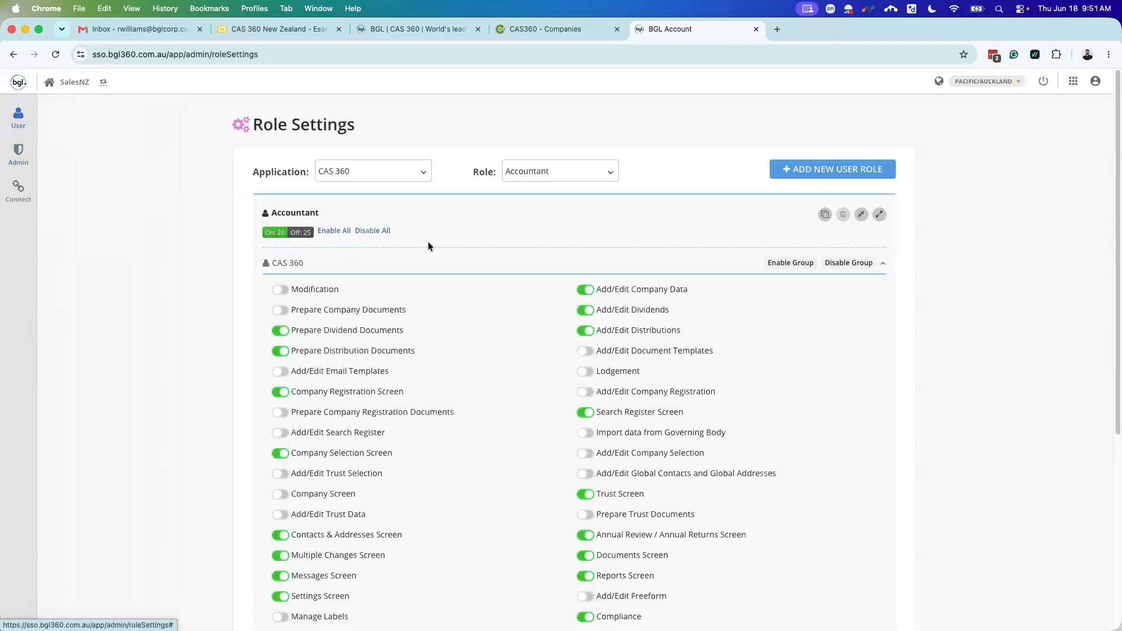
left_click(559, 170)
left_click(547, 212)
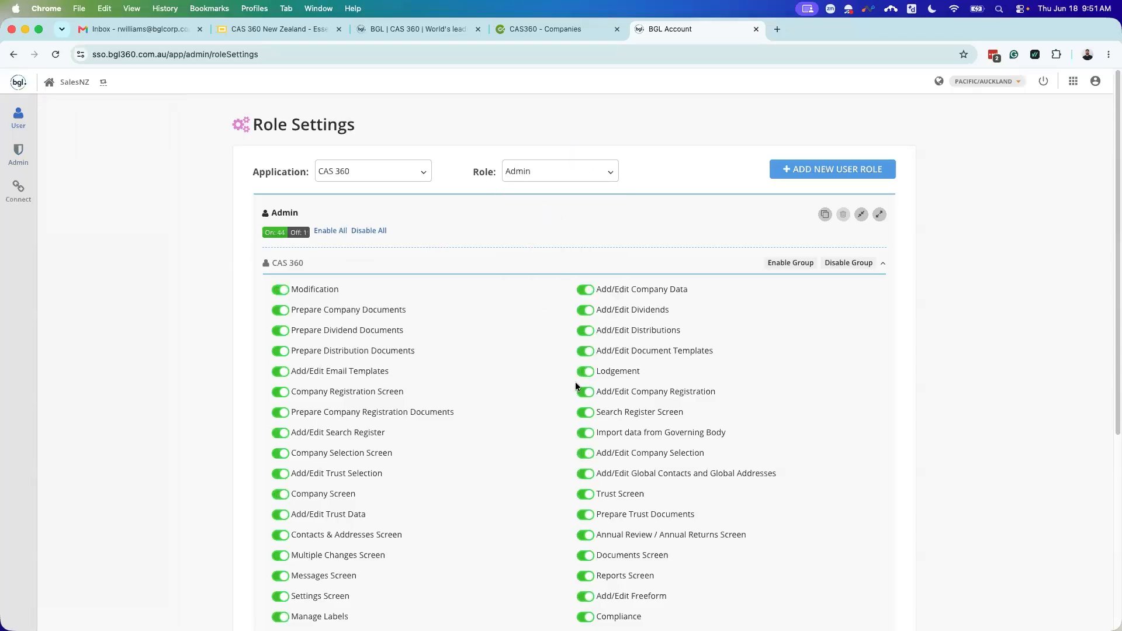
left_click(550, 177)
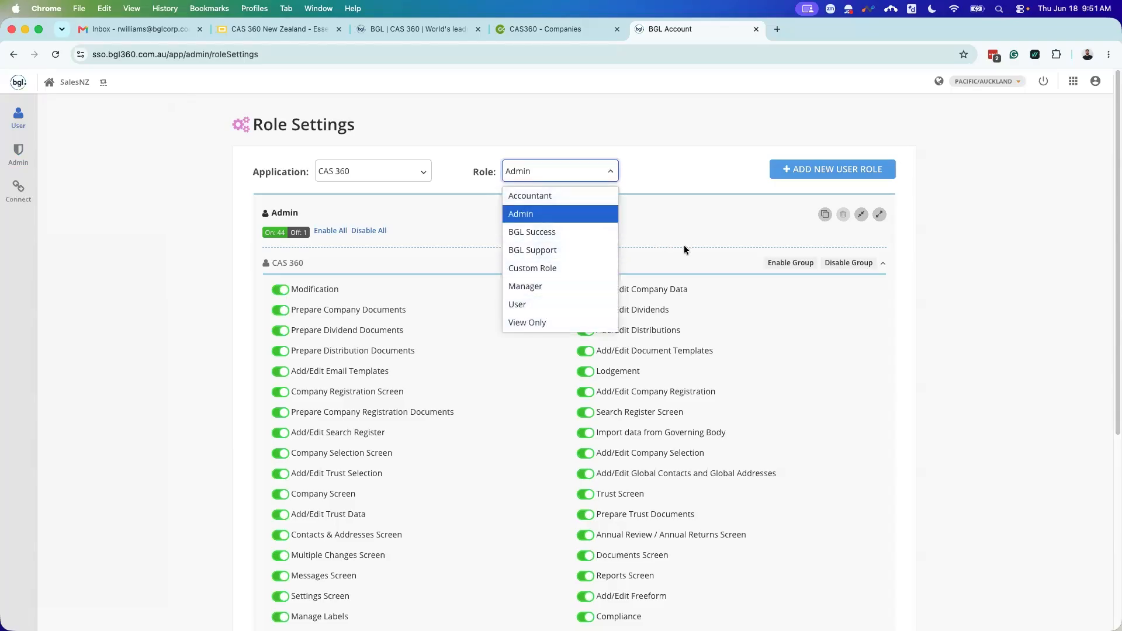
left_click(803, 186)
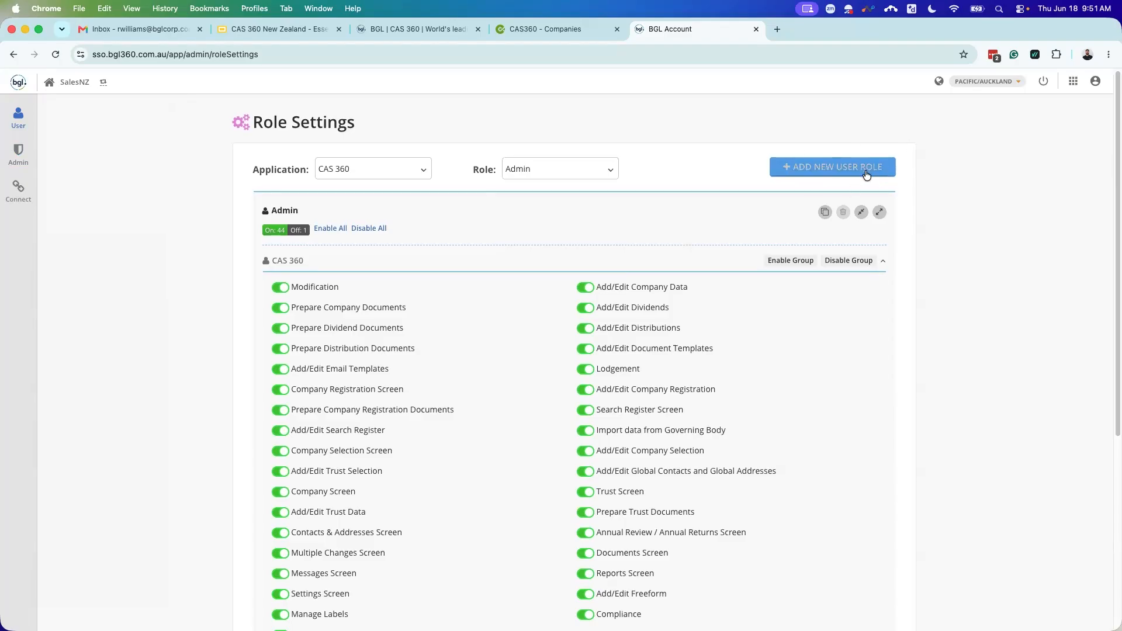
scroll(900, 256, "down", 5)
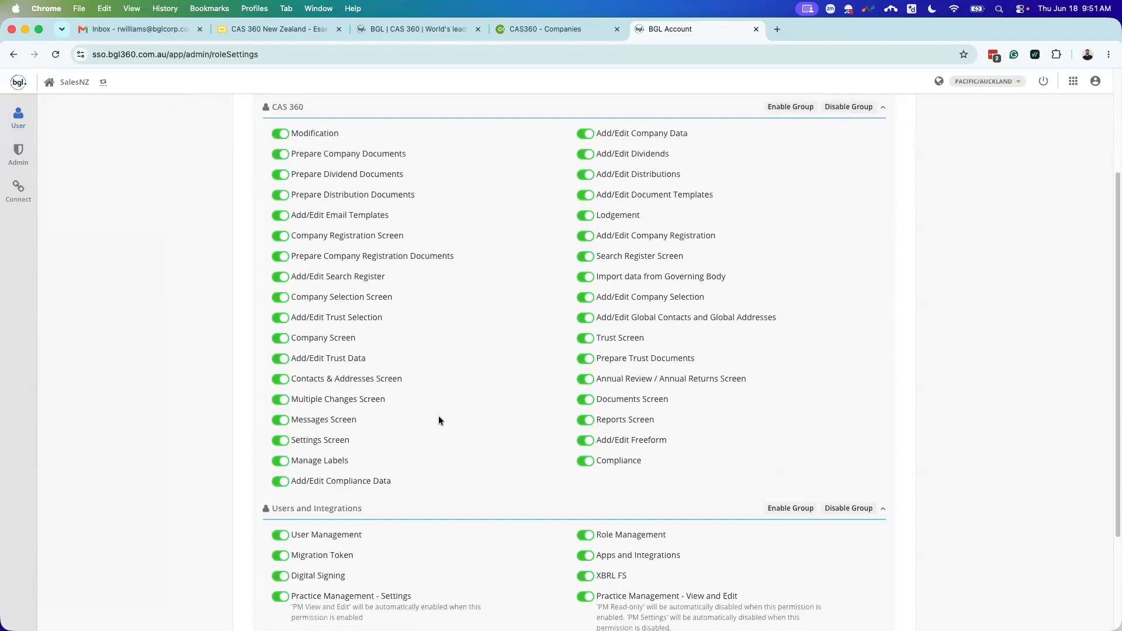
scroll(485, 415, "down", 1)
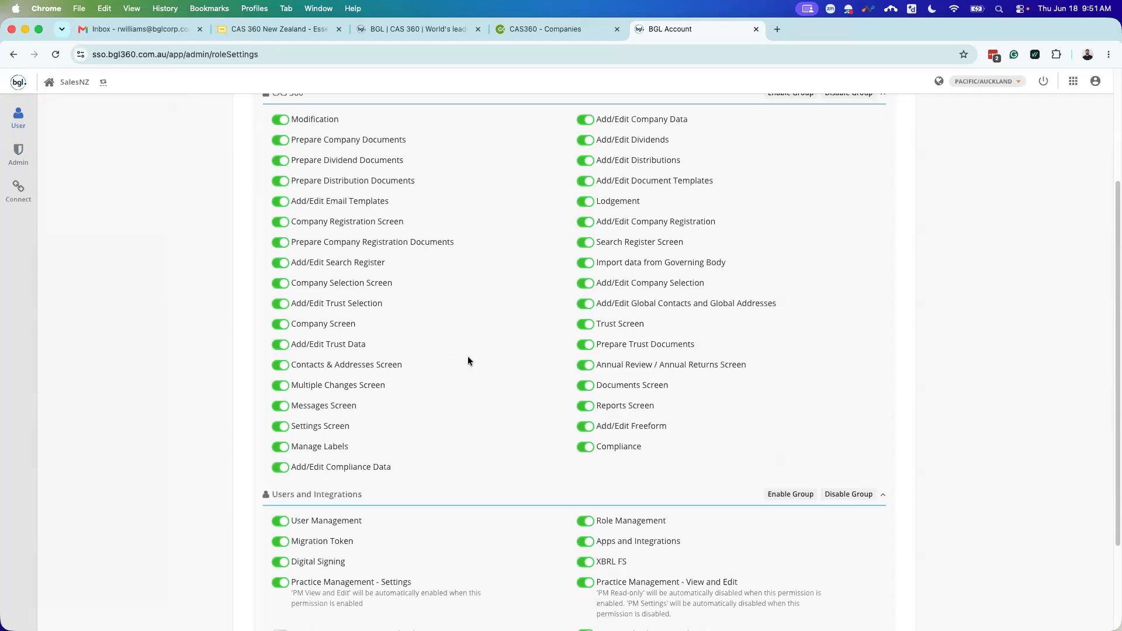
scroll(510, 313, "up", 6)
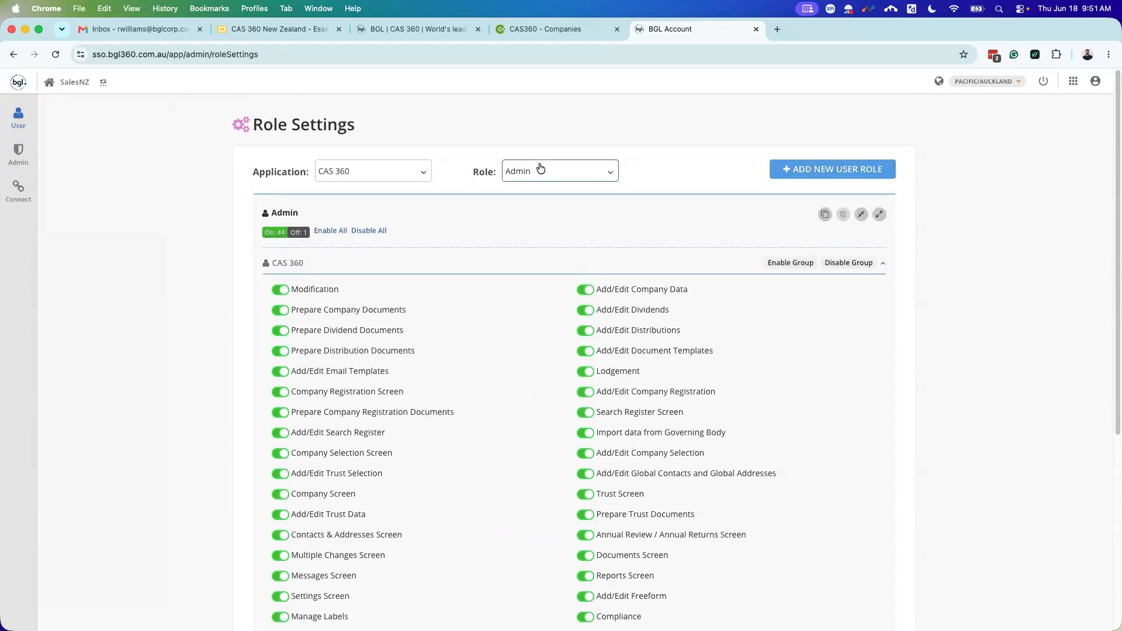
left_click(542, 169)
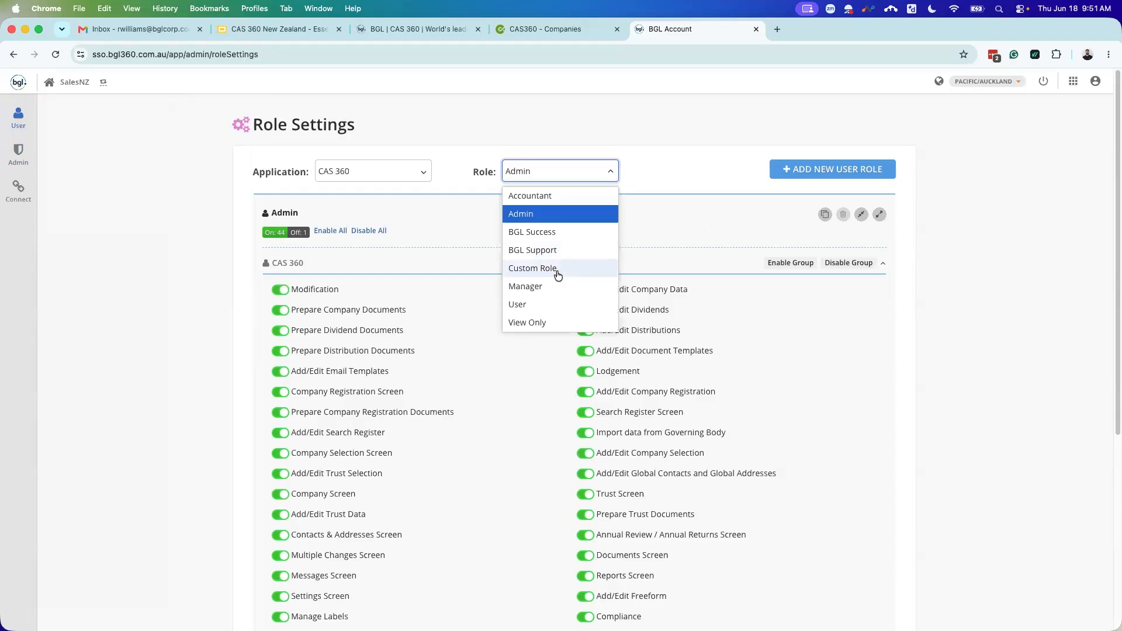
left_click(682, 192)
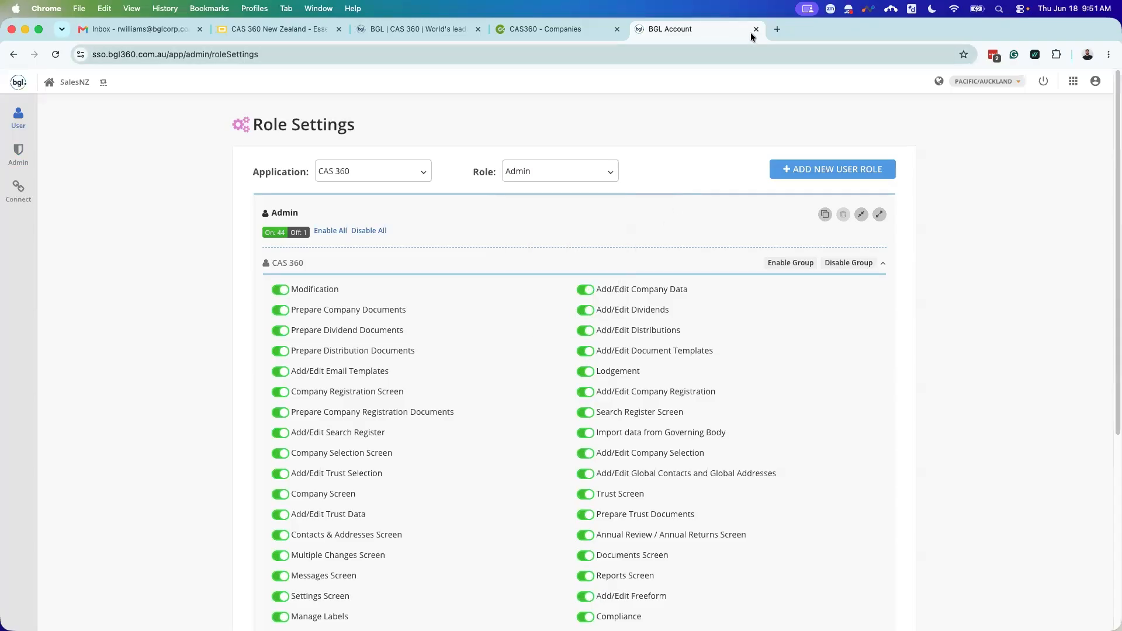
Step: Close the BGL Account tab, dismiss the apps popup and open the notifications panel
left_click(754, 30)
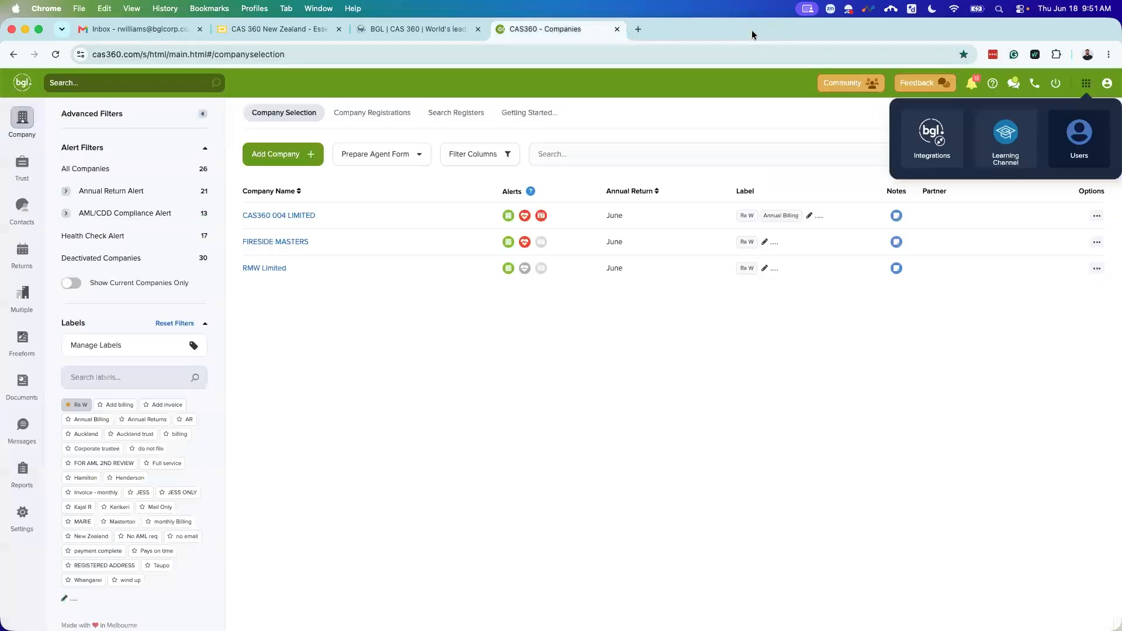
left_click(625, 388)
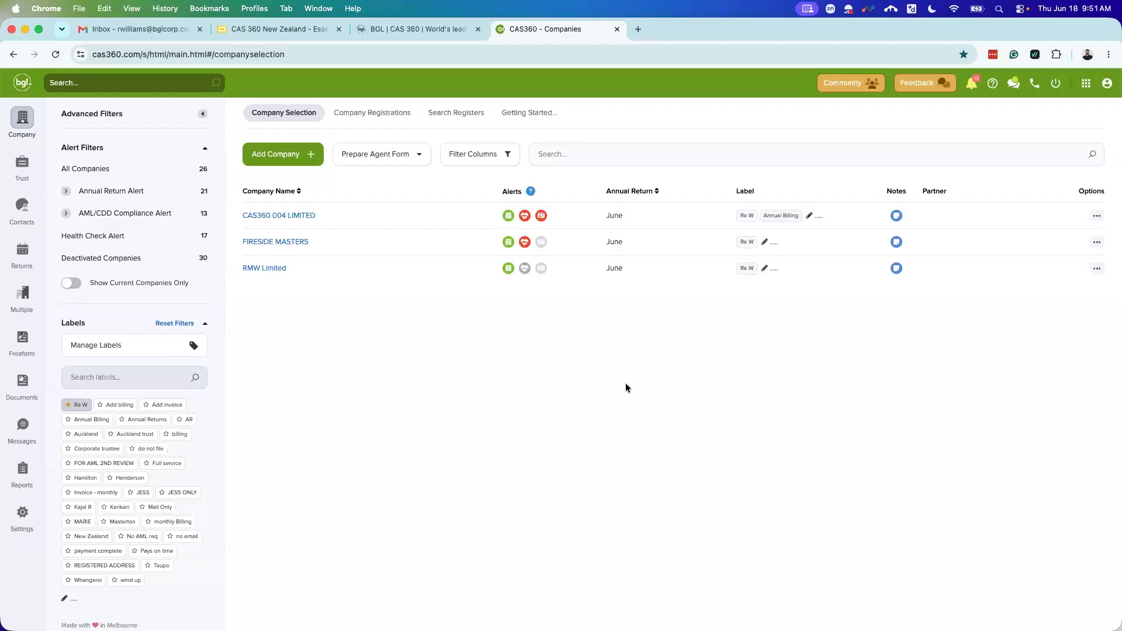
left_click(972, 86)
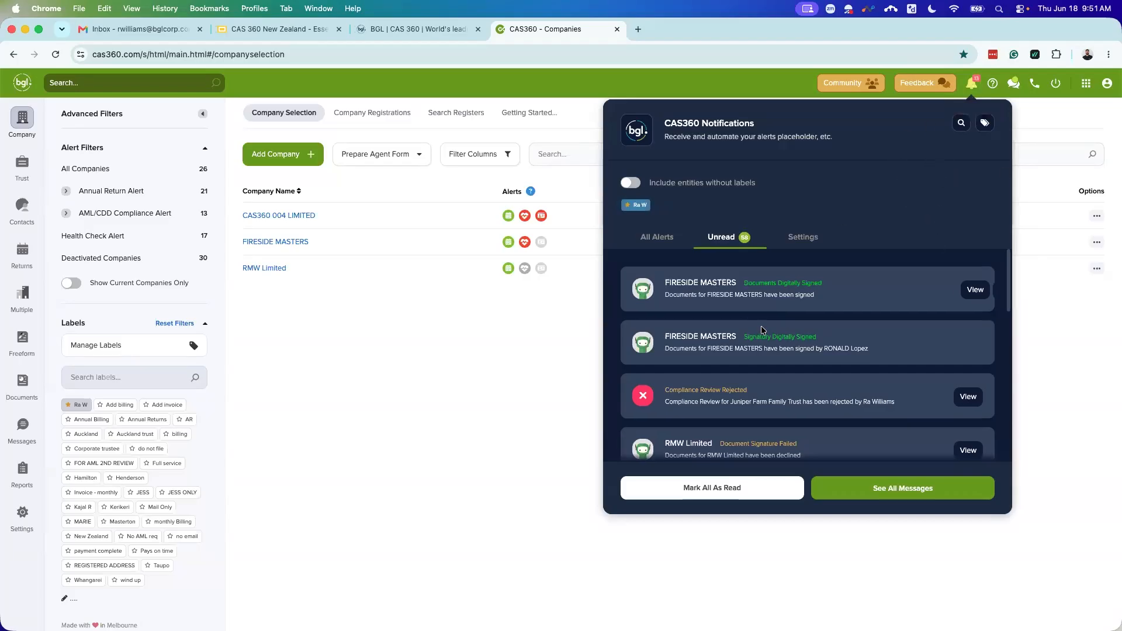
Step: Browse All Alerts in the notifications panel, then switch back to the 58 unread alerts
left_click(665, 239)
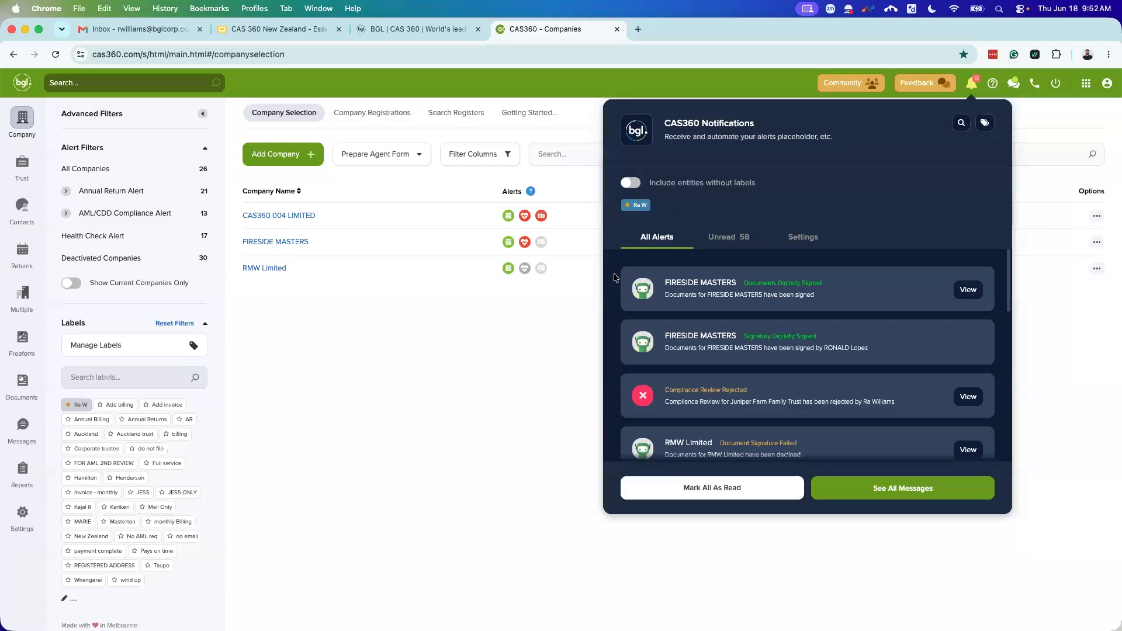
scroll(613, 277, "down", 1)
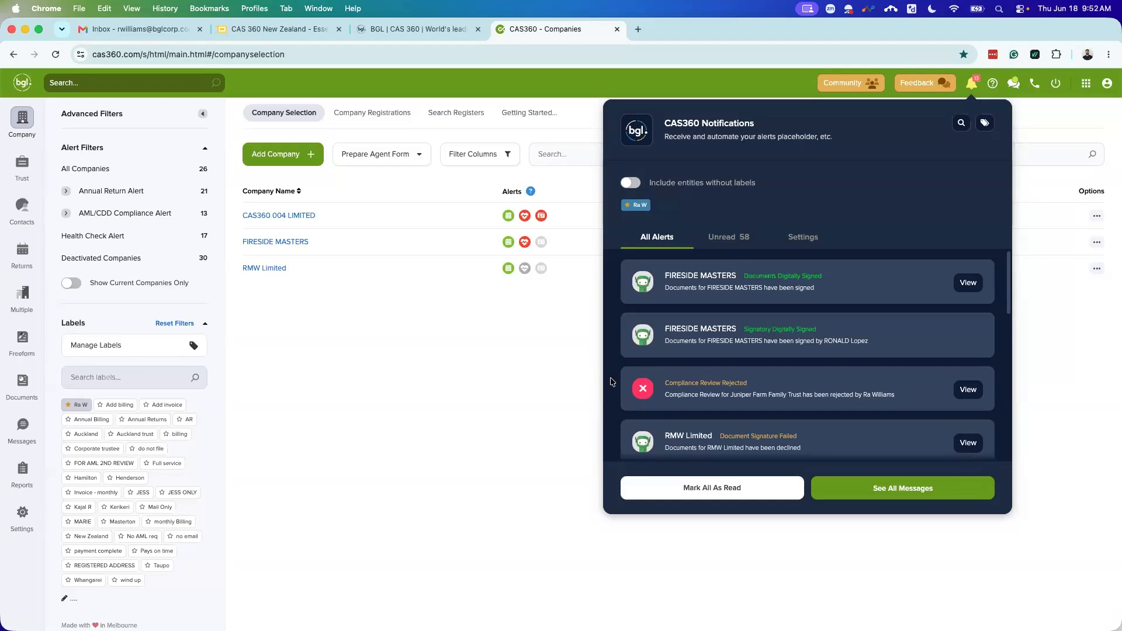
mouse_move(662, 398)
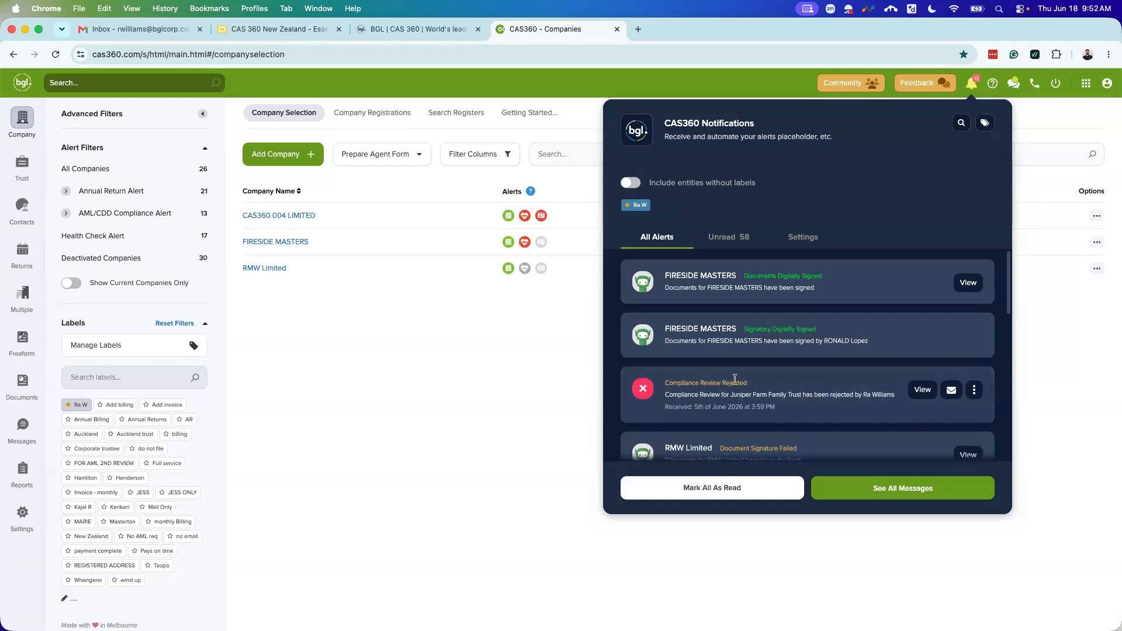
scroll(725, 391, "down", 1)
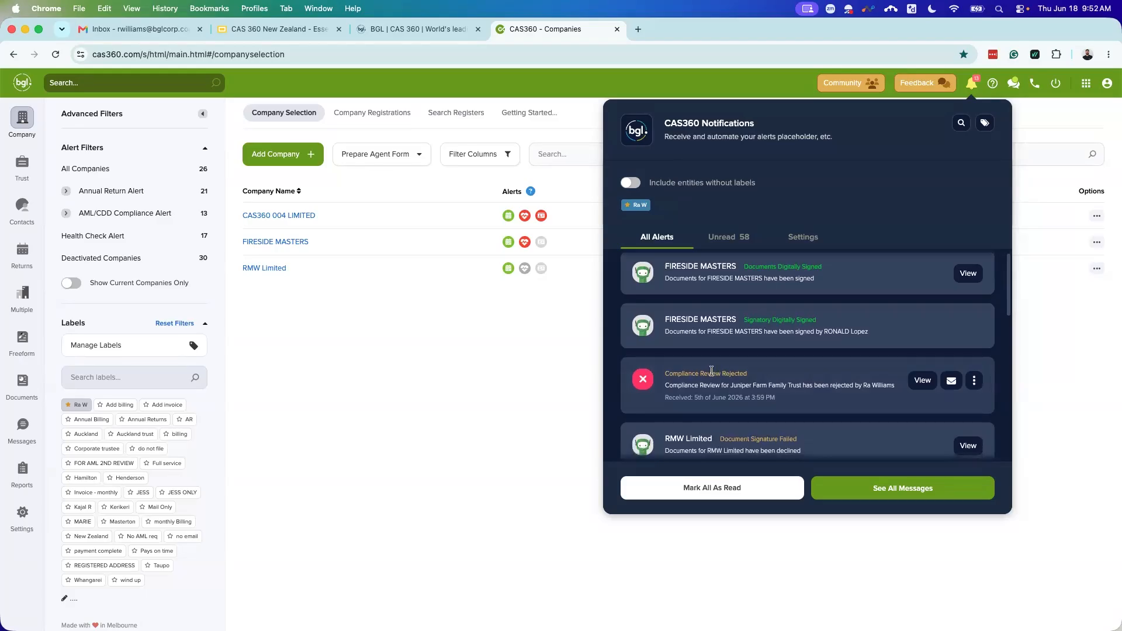
scroll(798, 382, "down", 1)
scroll(798, 381, "down", 3)
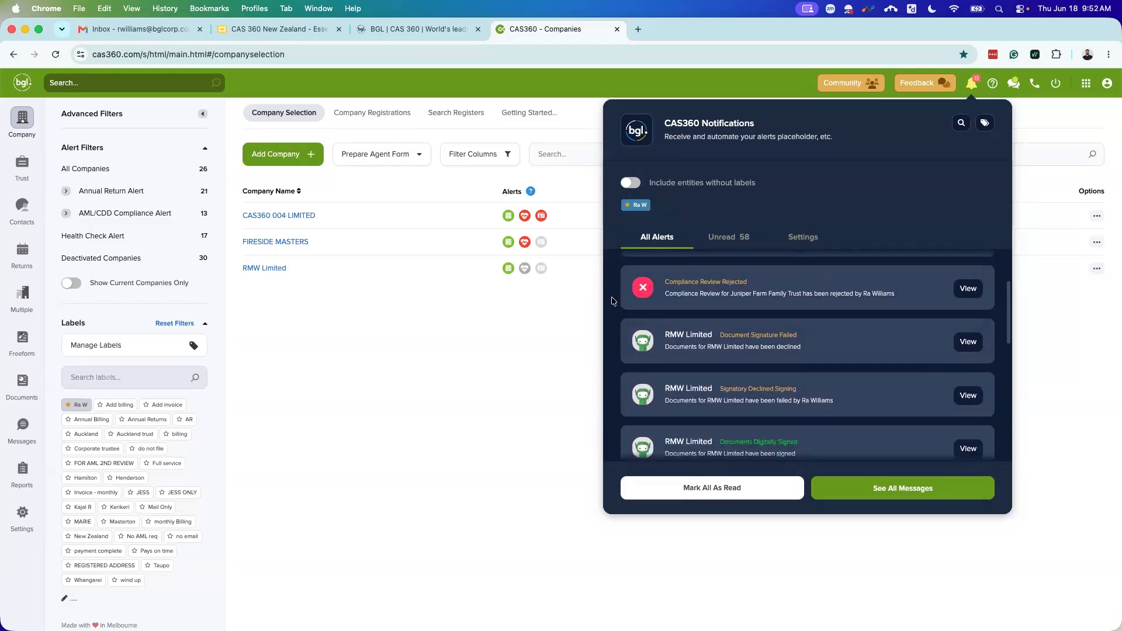
mouse_move(848, 288)
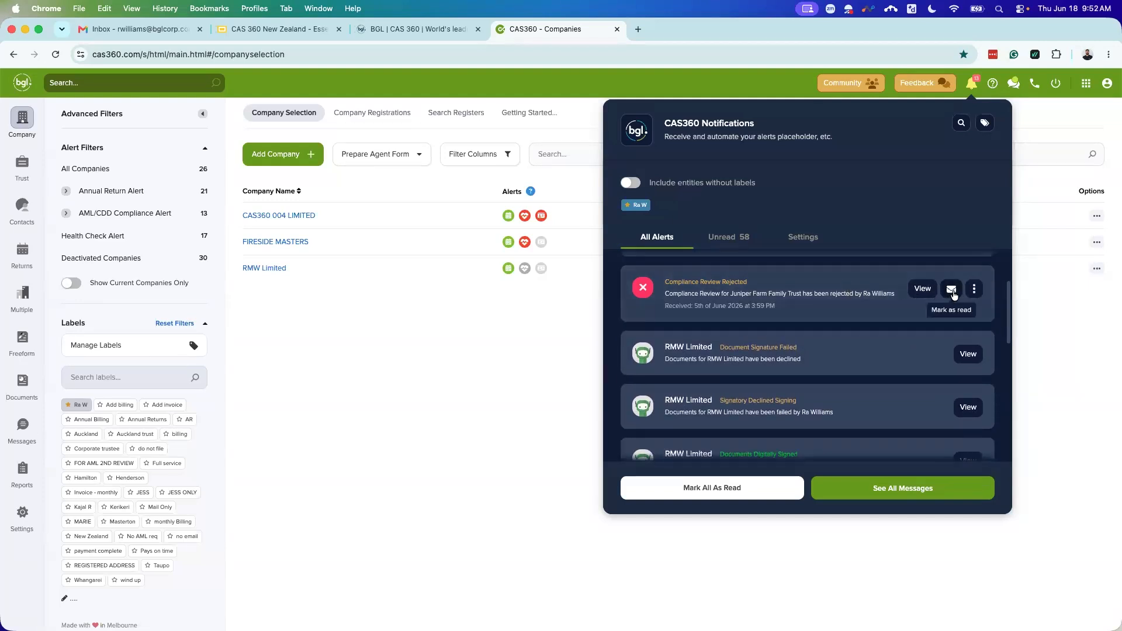
left_click(727, 242)
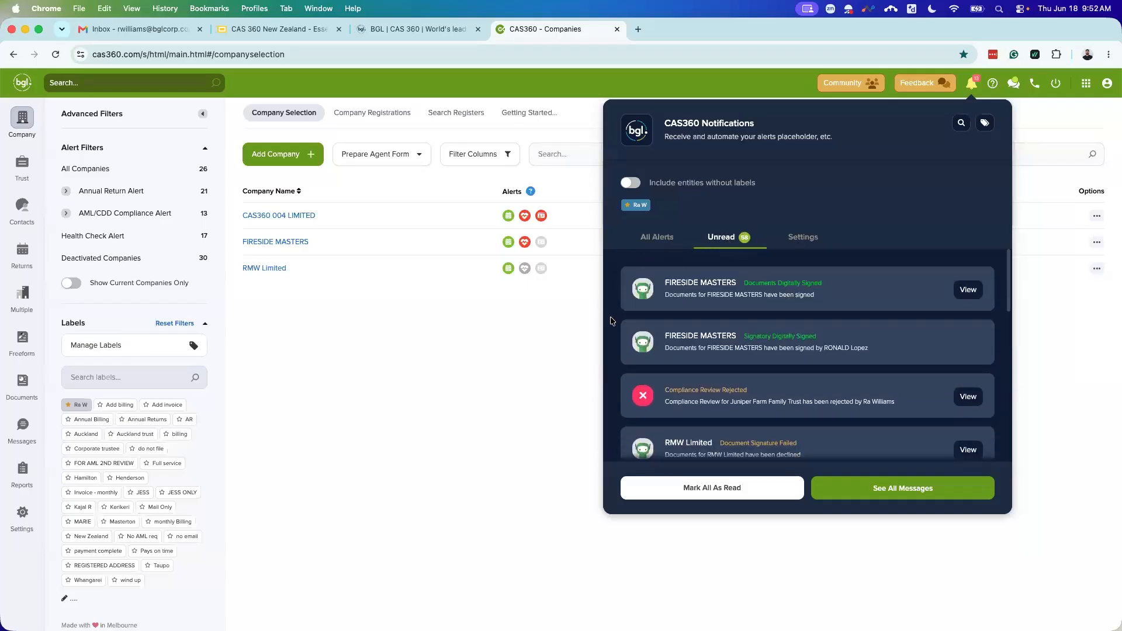
mouse_move(632, 369)
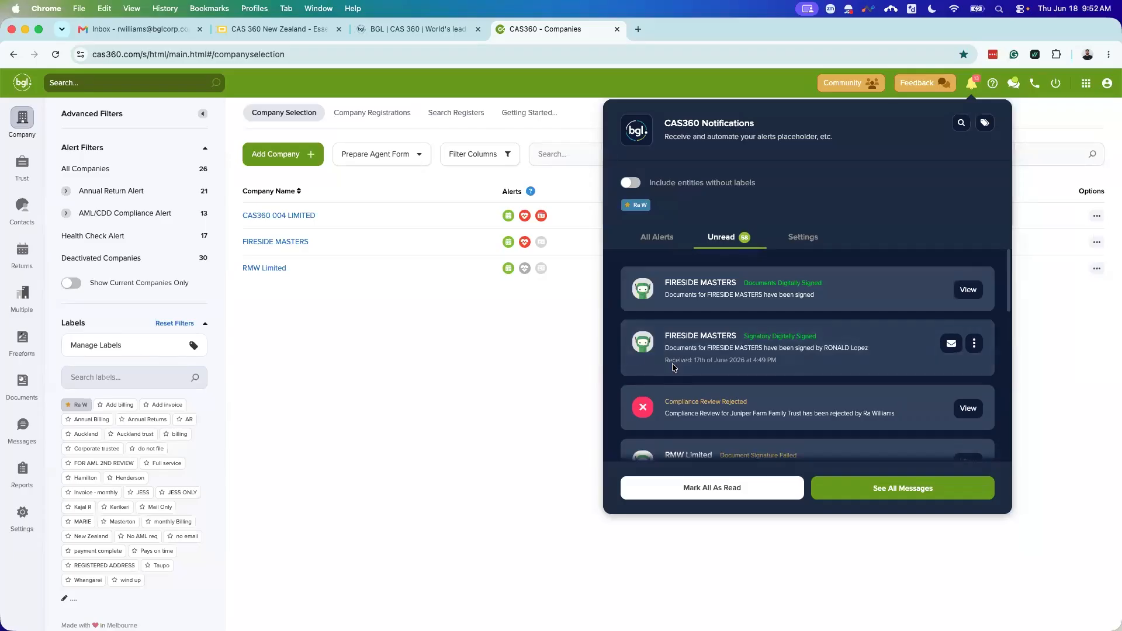
mouse_move(799, 420)
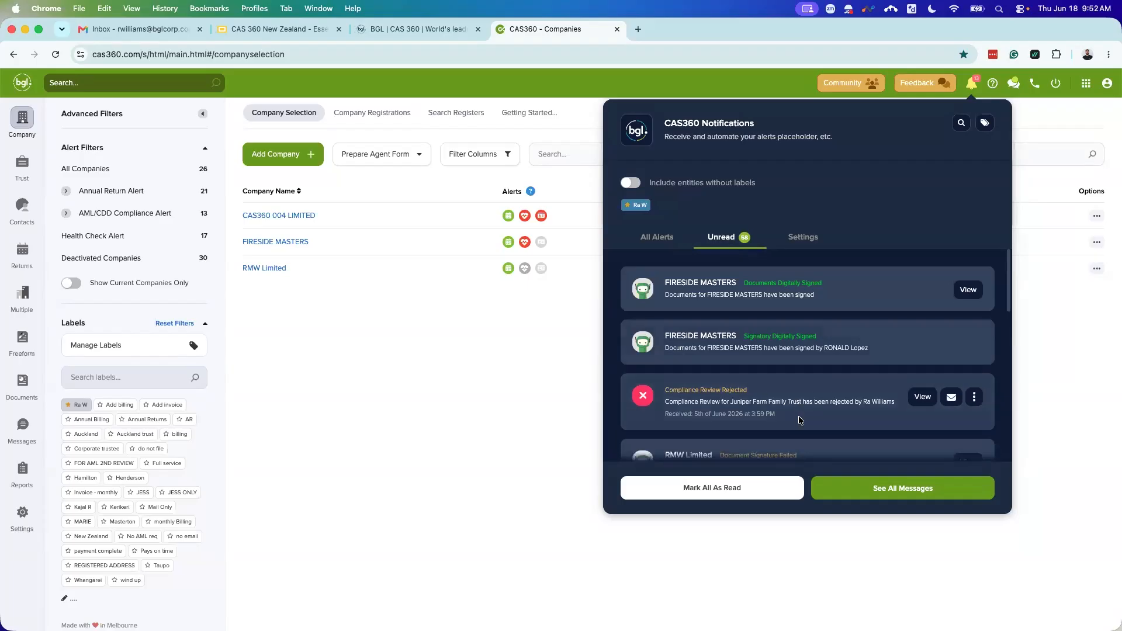
Step: Open Messages and browse the Outbox, Pending Outbox and ID Verification tabs
left_click(850, 488)
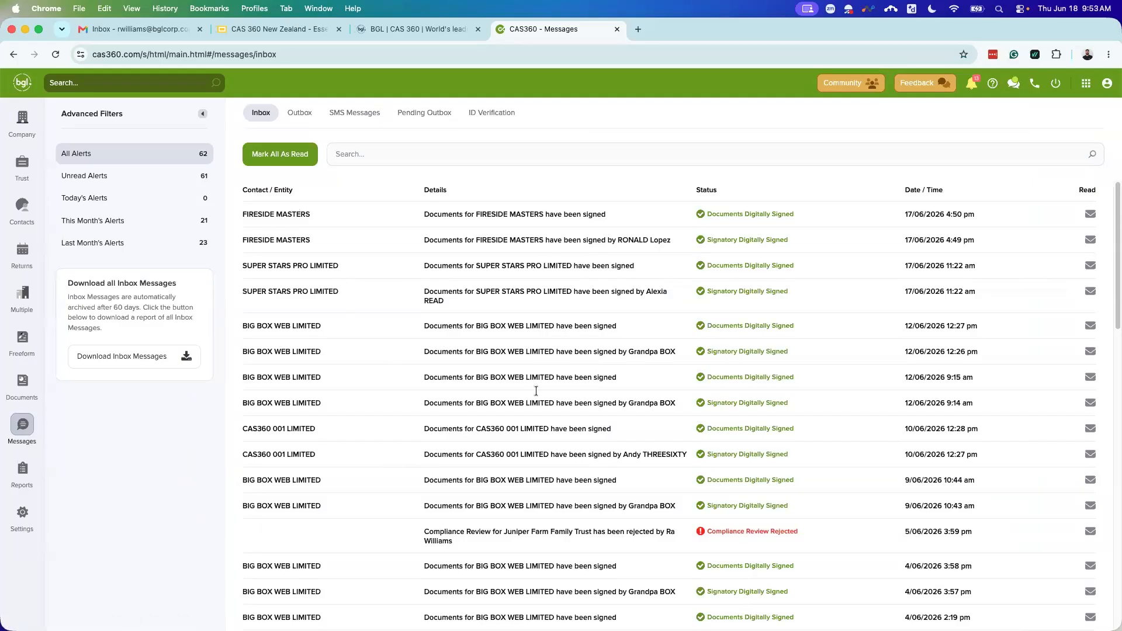
left_click(291, 117)
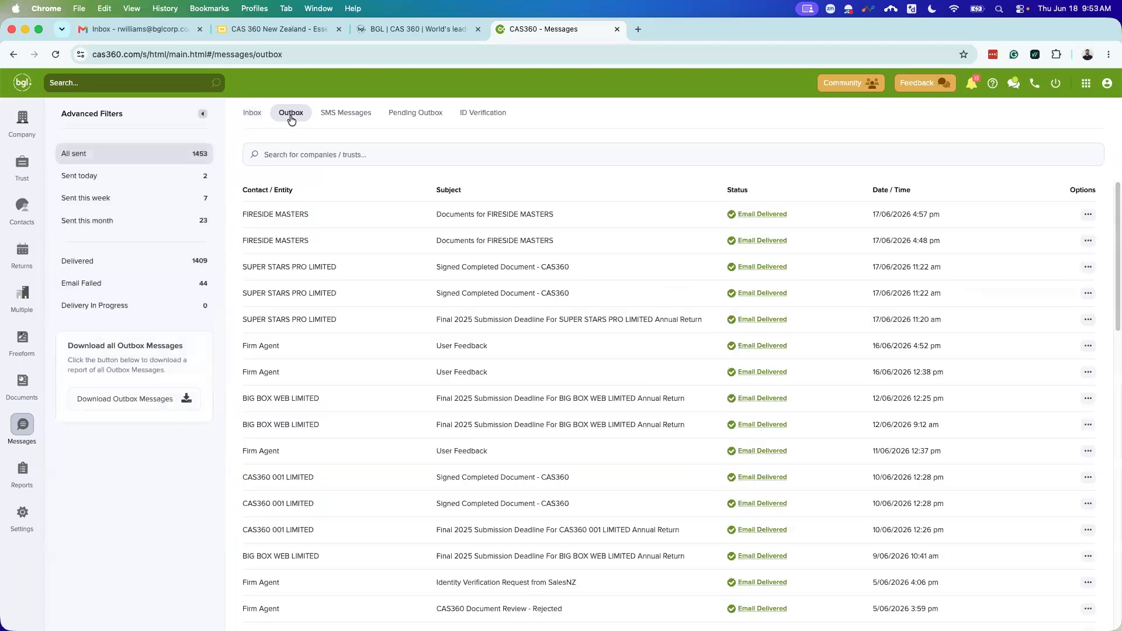
left_click(412, 113)
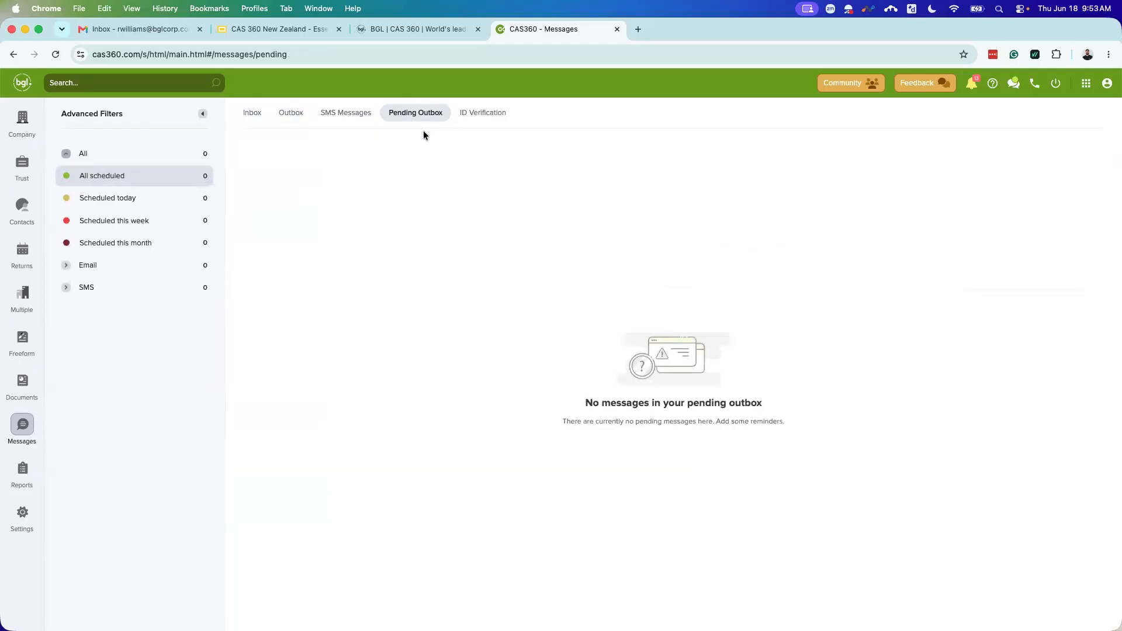
left_click(481, 113)
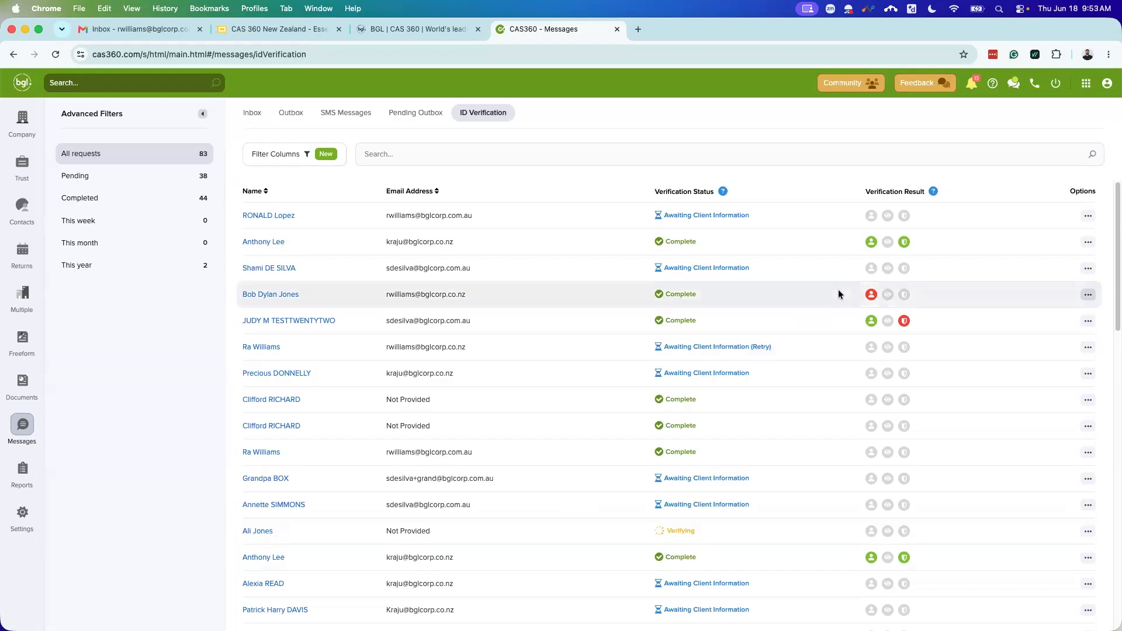
mouse_move(872, 295)
Step: Filter the Inbox to this month, return to the Outbox, and reopen notifications
left_click(253, 114)
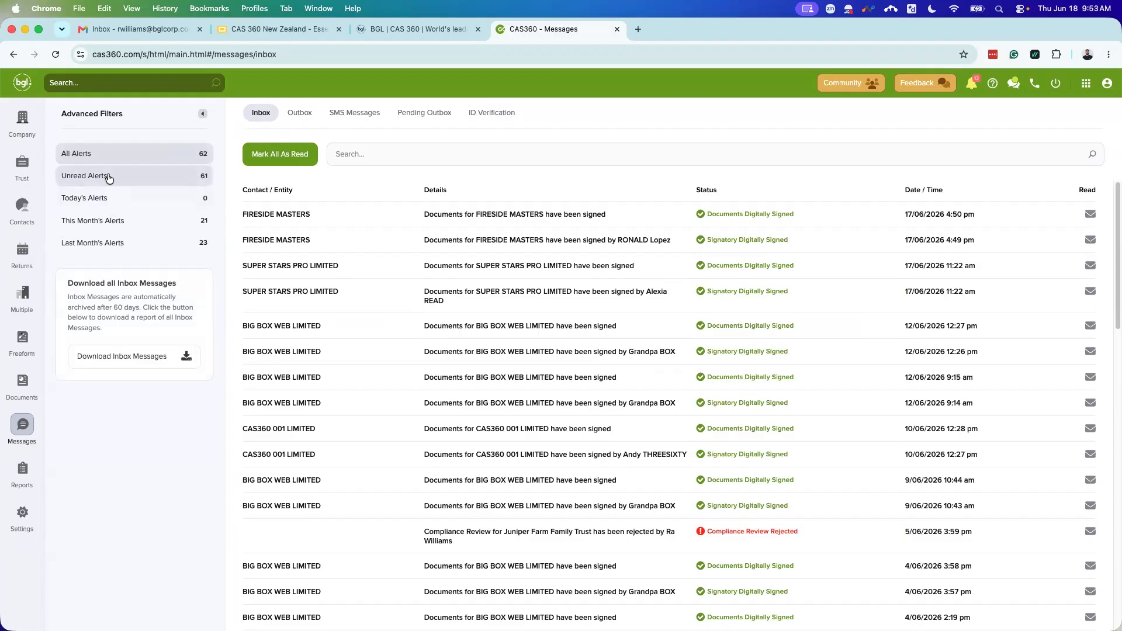
left_click(113, 222)
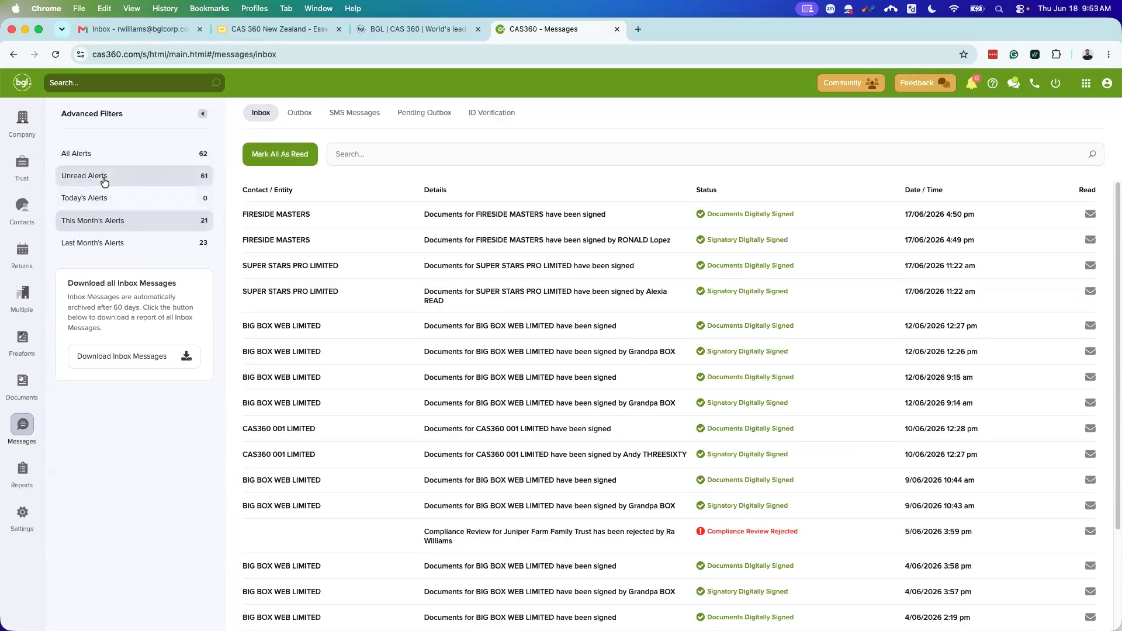
left_click(295, 113)
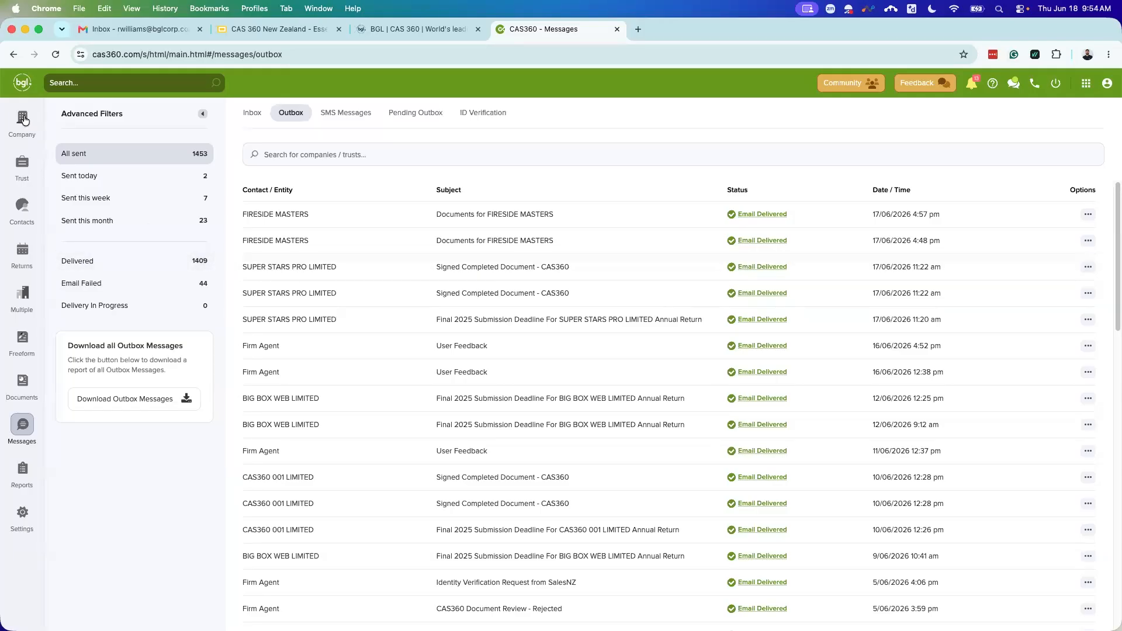
left_click(972, 86)
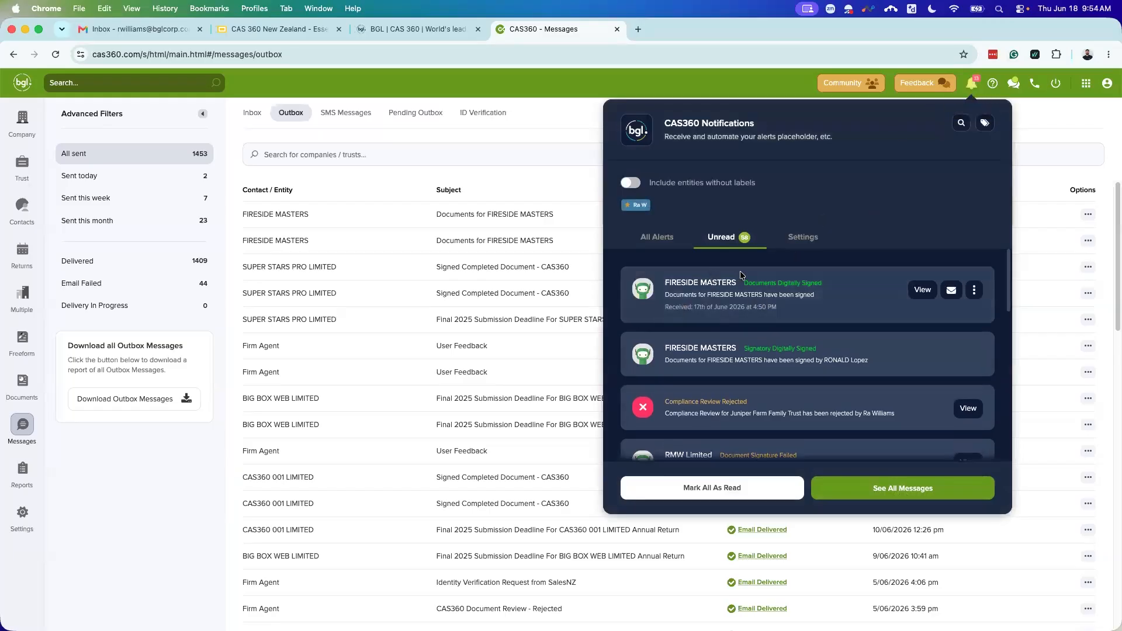
Step: Open notification Settings and turn on email reminders from CAS360
left_click(800, 244)
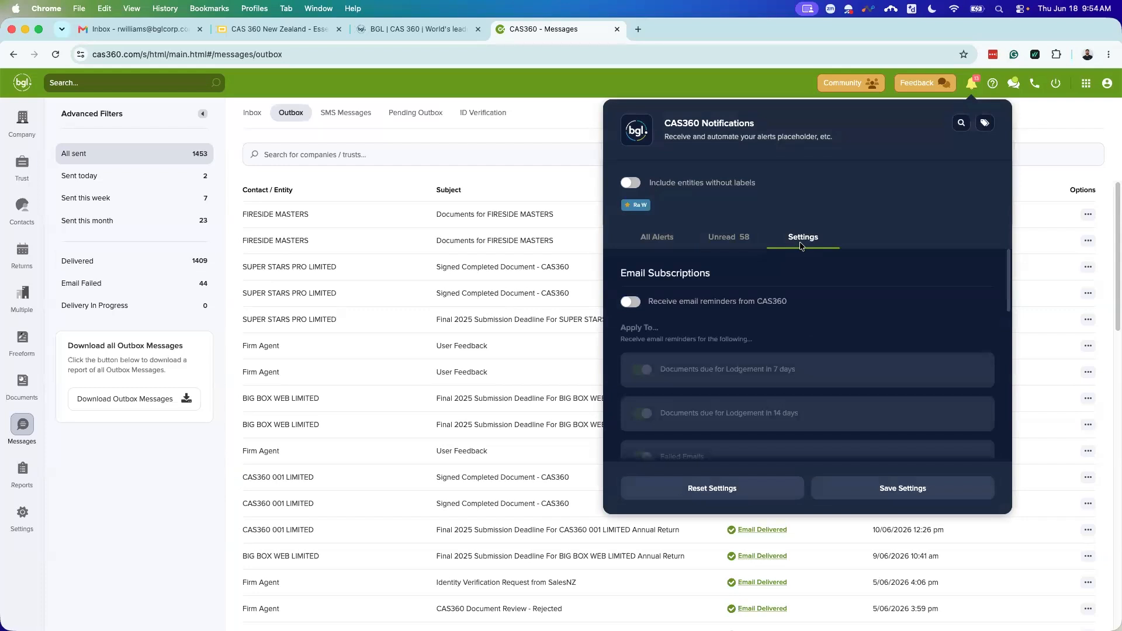
scroll(756, 293, "down", 1)
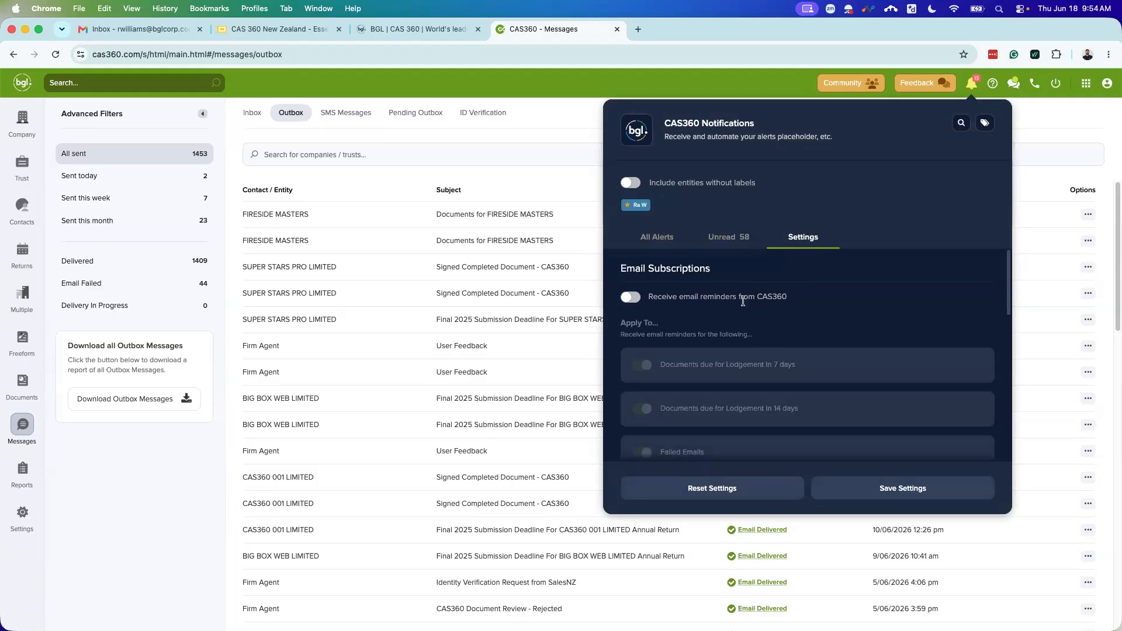
left_click(631, 298)
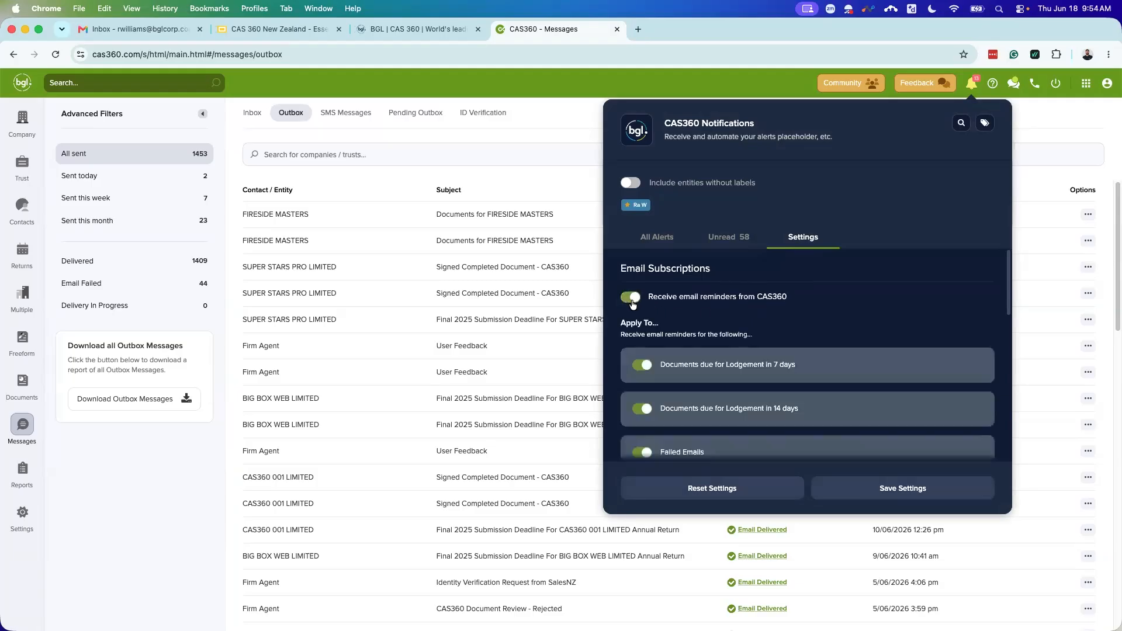
scroll(681, 356, "down", 2)
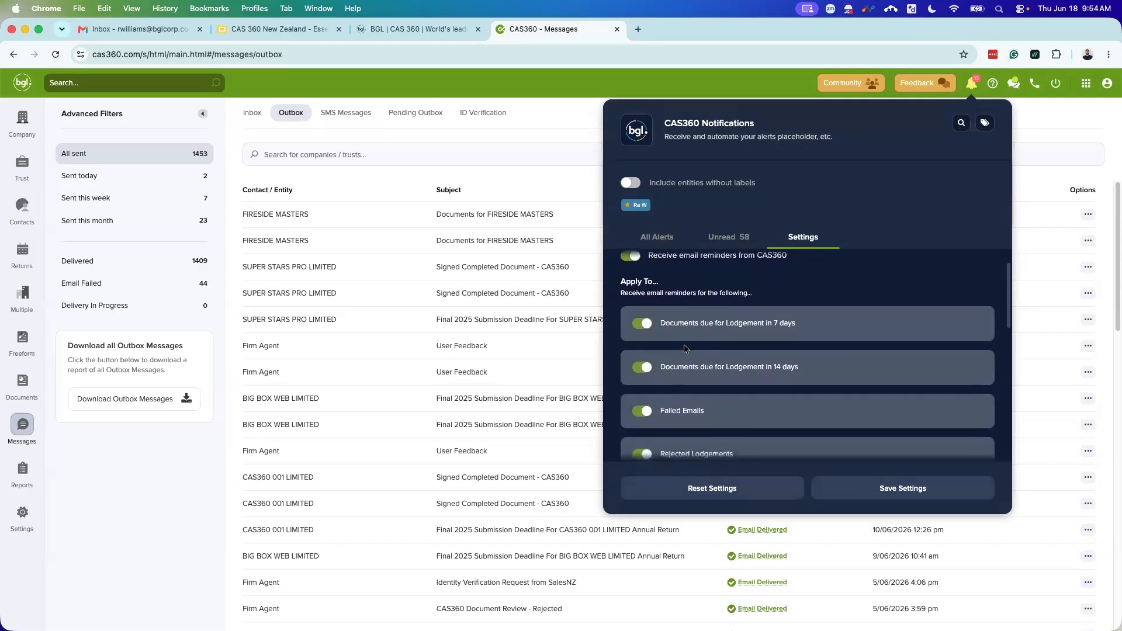
scroll(723, 385, "down", 1)
scroll(729, 379, "down", 1)
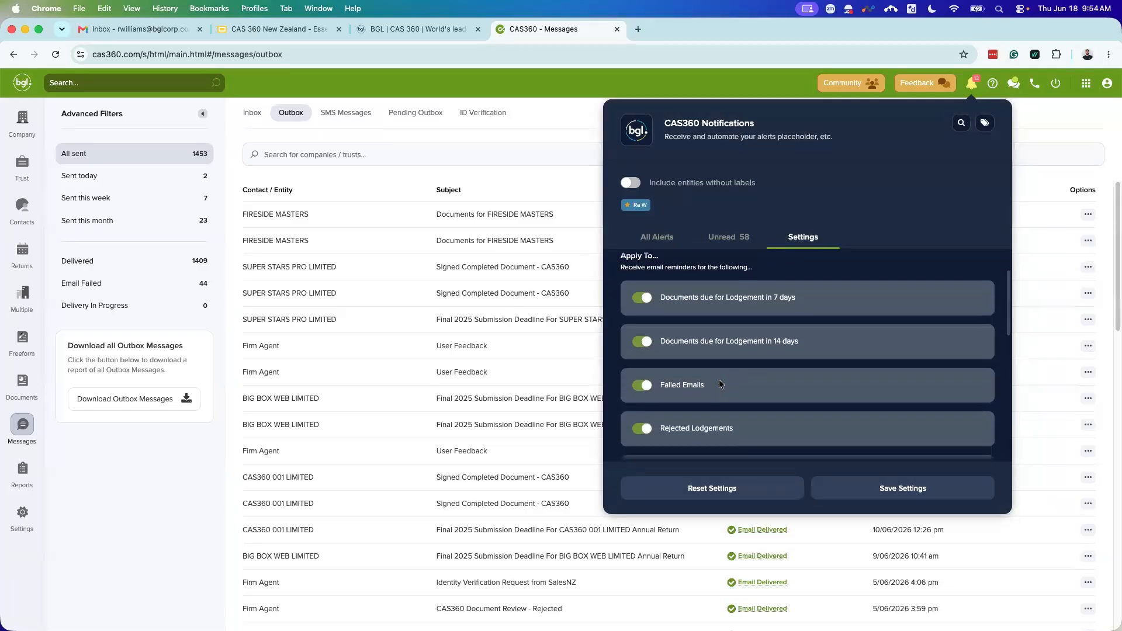
scroll(718, 380, "down", 2)
scroll(763, 388, "down", 2)
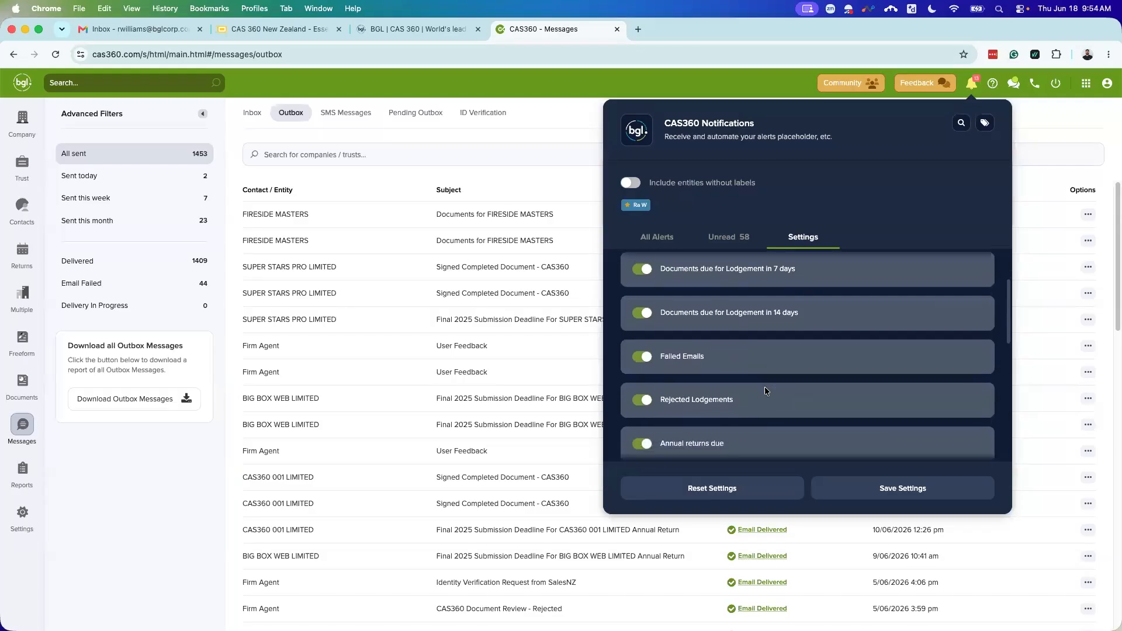
scroll(787, 381, "down", 5)
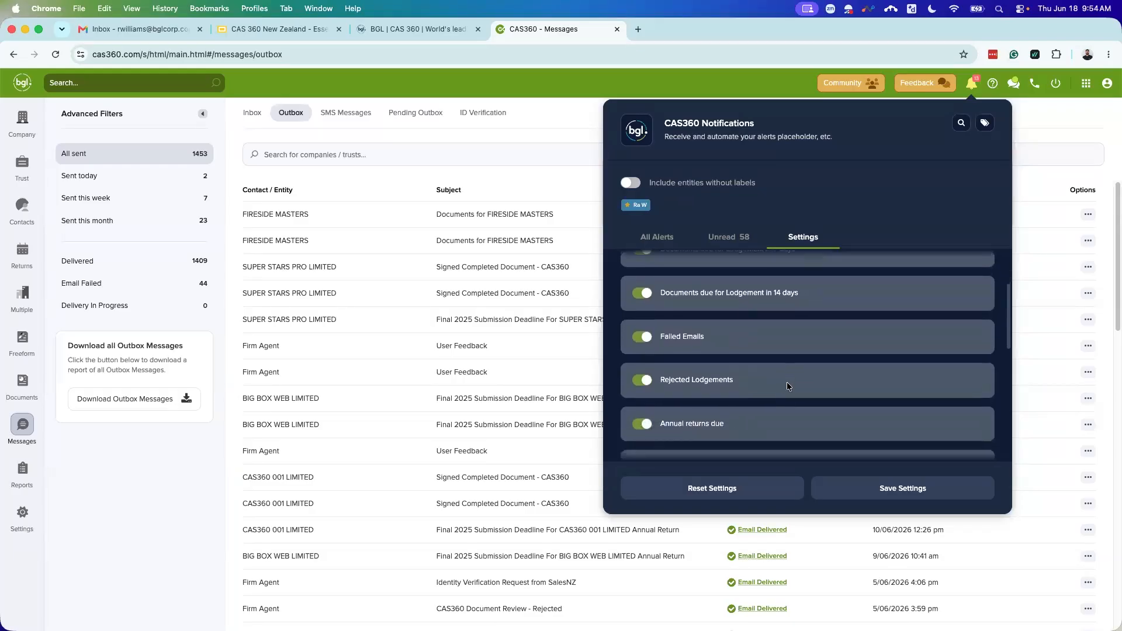
scroll(792, 327, "down", 9)
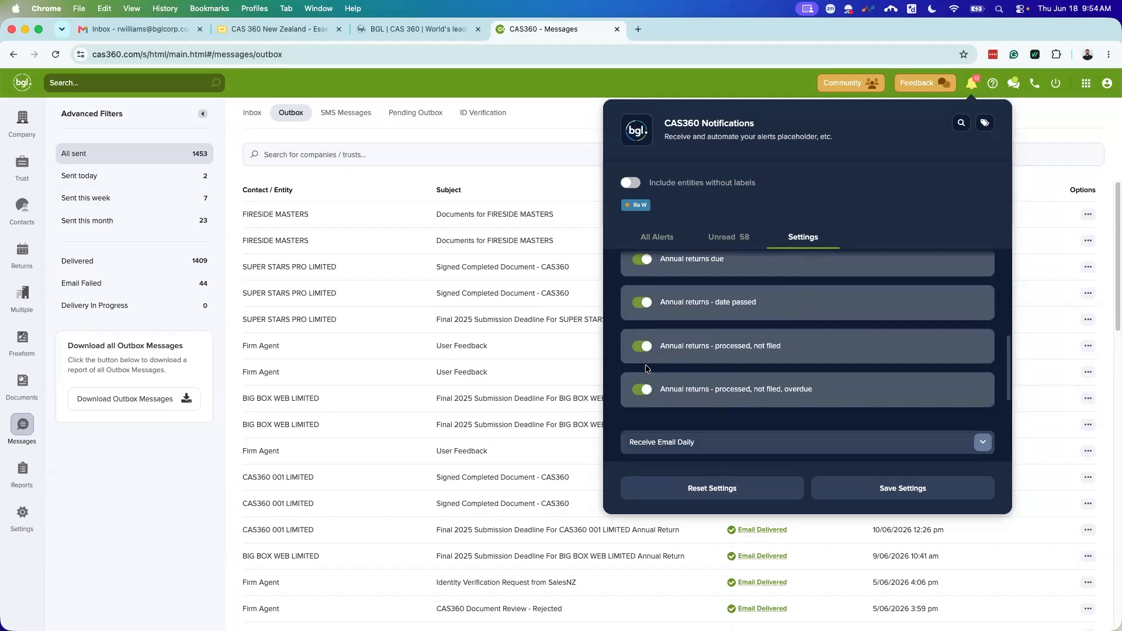
scroll(793, 320, "down", 7)
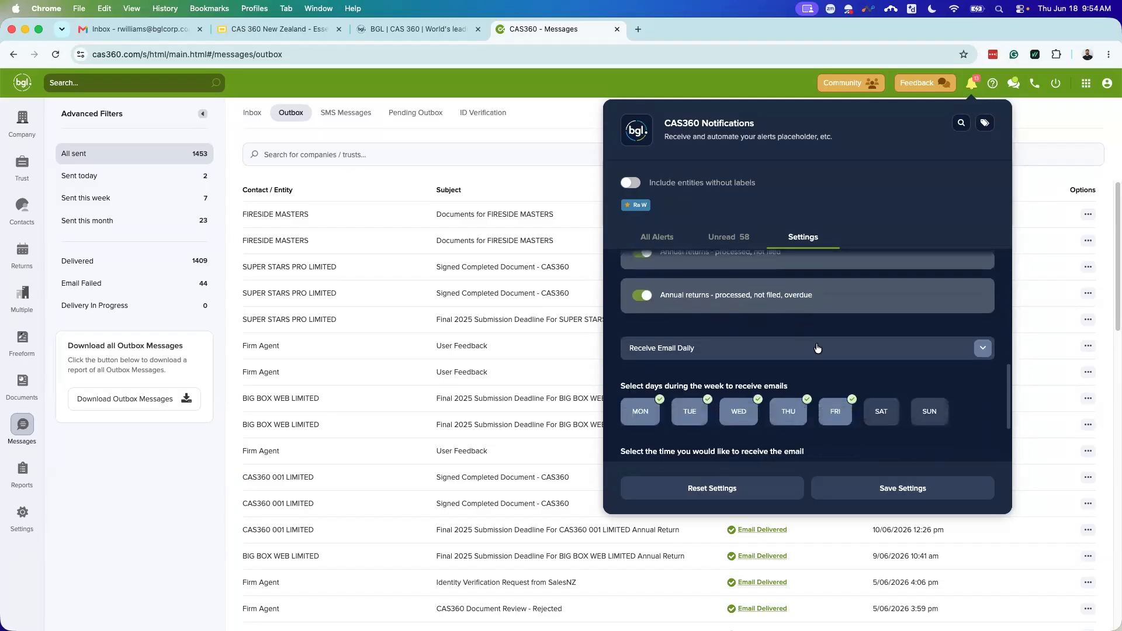
Step: Keep the Daily email frequency, review the remaining options, then switch email reminders off
left_click(978, 353)
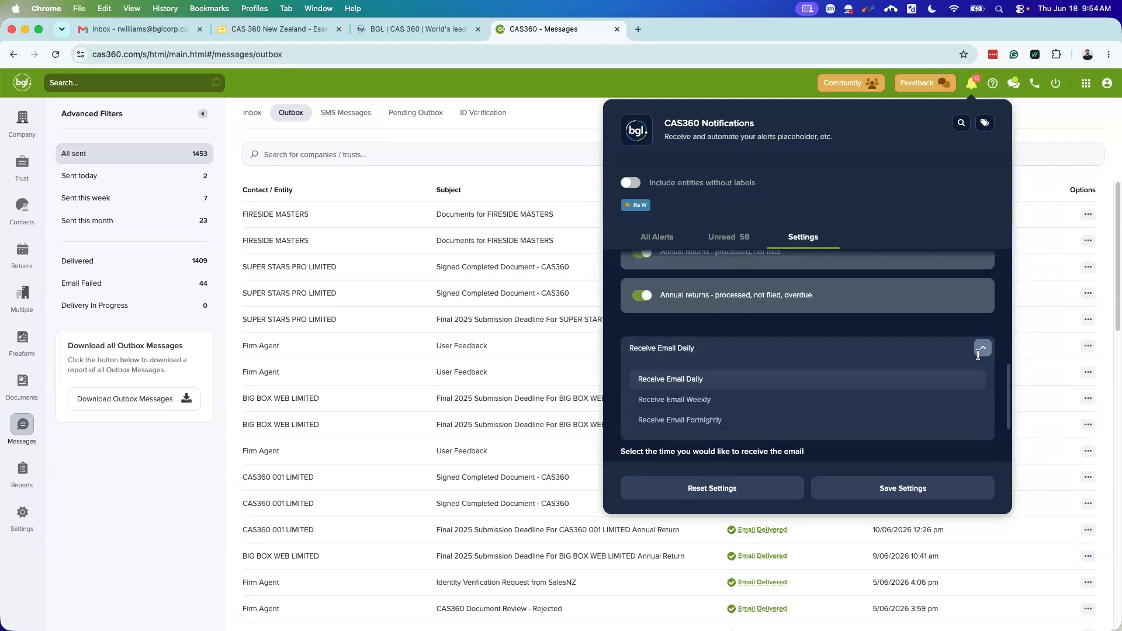
left_click(983, 350)
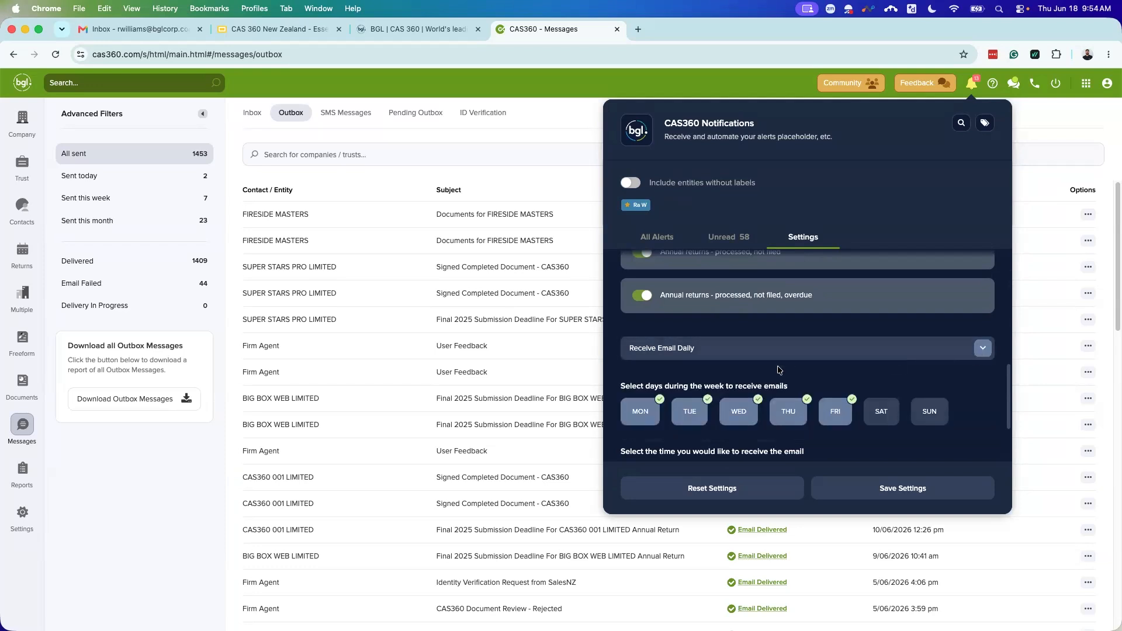
scroll(724, 381, "down", 1)
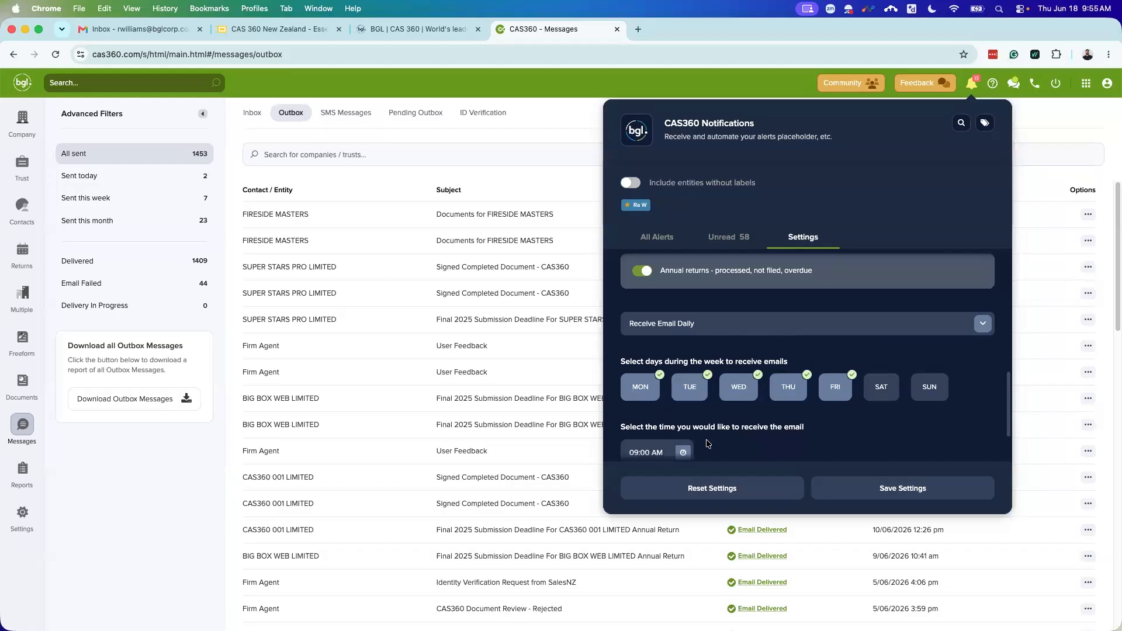
scroll(882, 397, "down", 1)
scroll(882, 397, "down", 3)
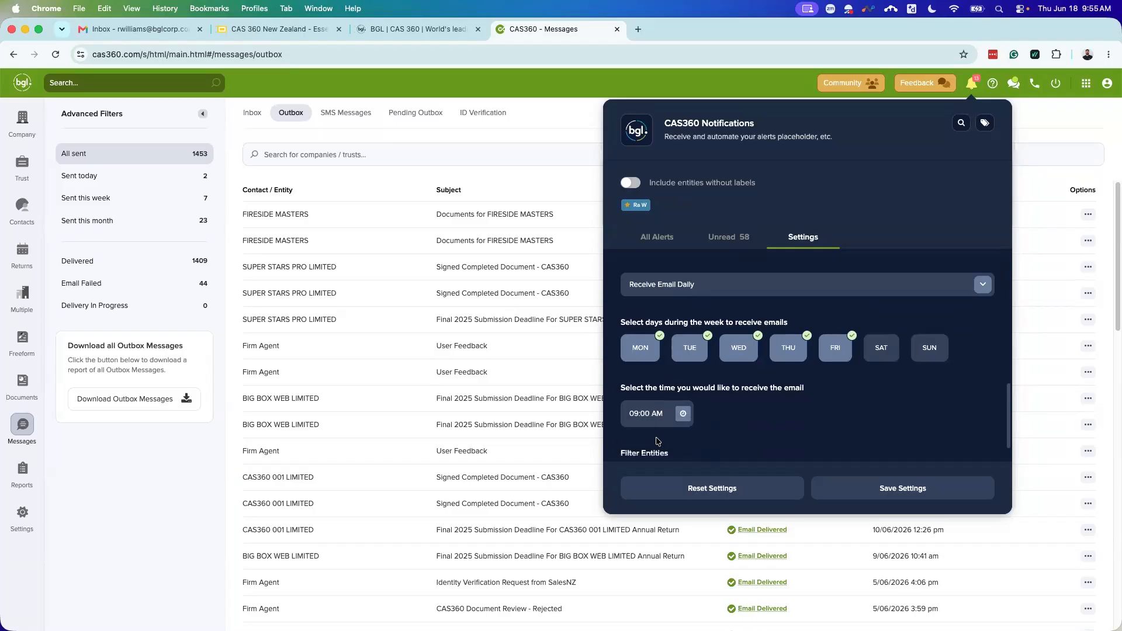
scroll(660, 398, "down", 1)
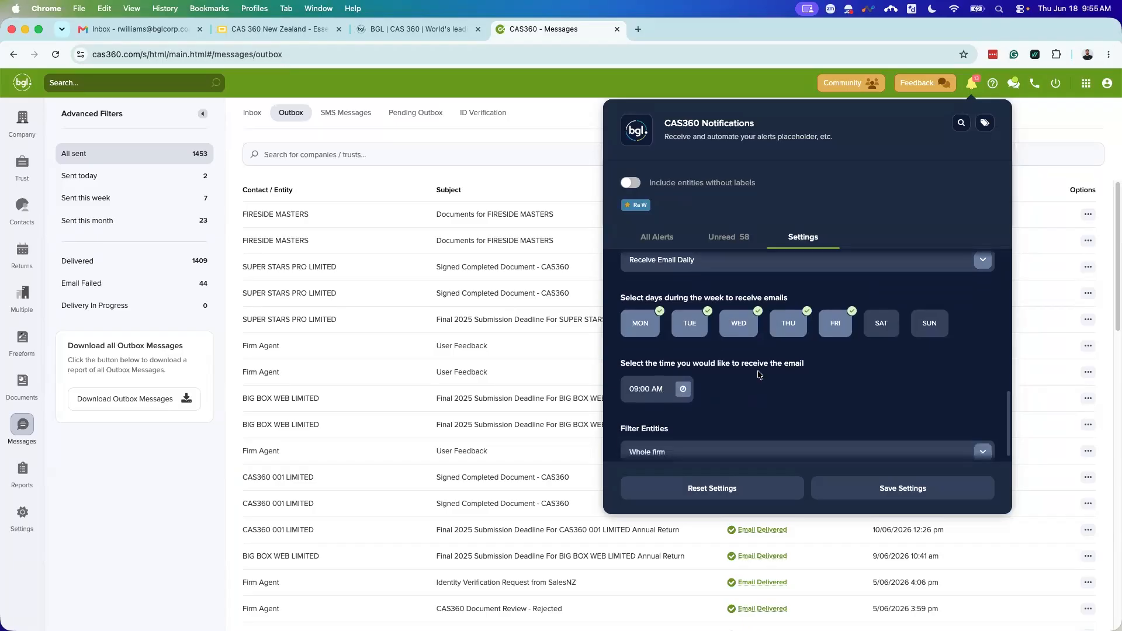
scroll(764, 374, "down", 1)
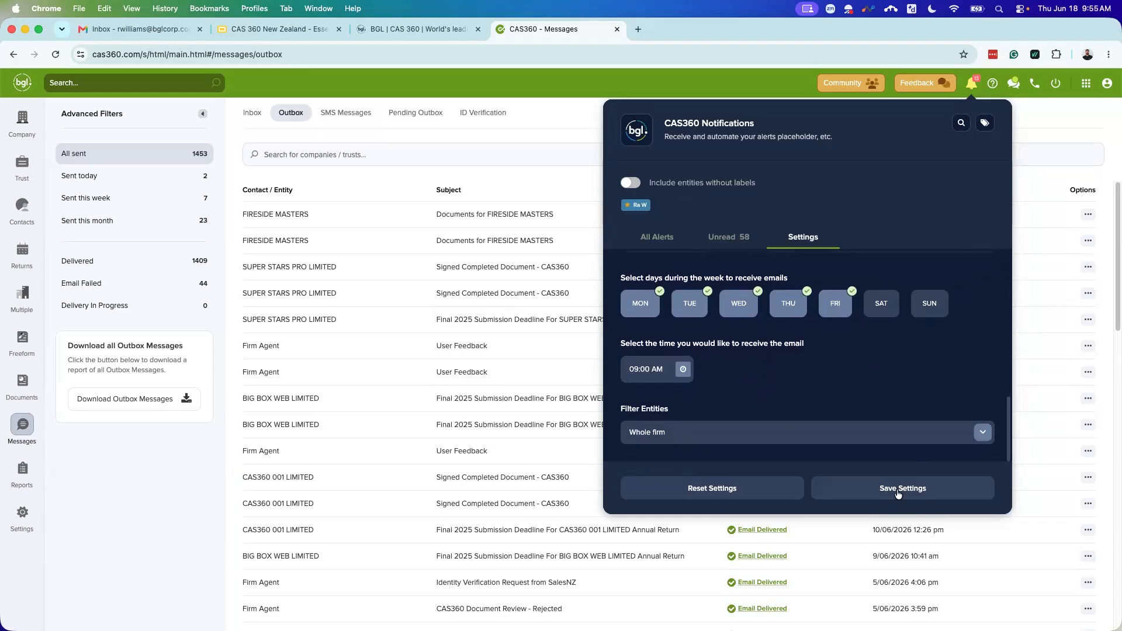
scroll(800, 439, "up", 5)
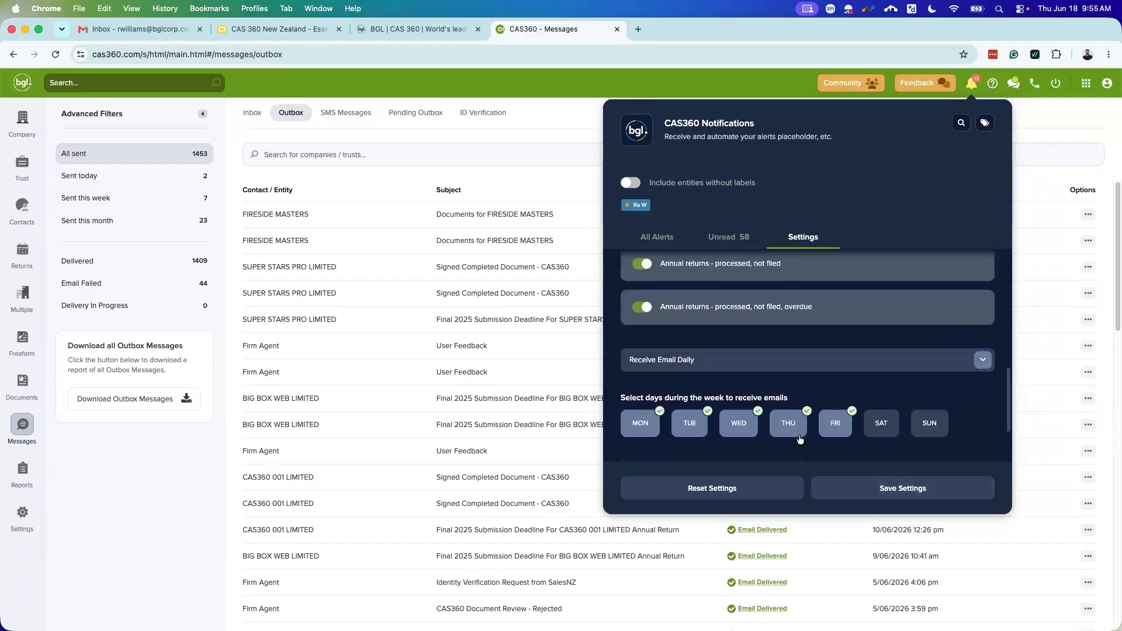
scroll(800, 432, "up", 10)
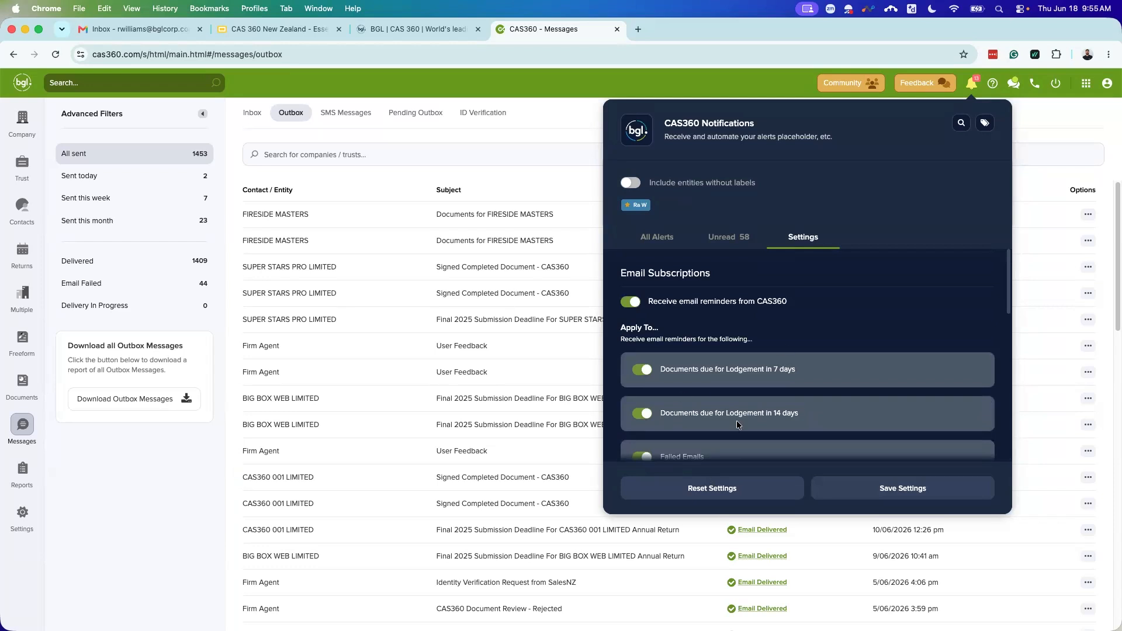
left_click(631, 301)
Step: Return to the company list and check CAS360 004 LIMITED's annual return alert and its 2 health check mismatches
left_click(1053, 129)
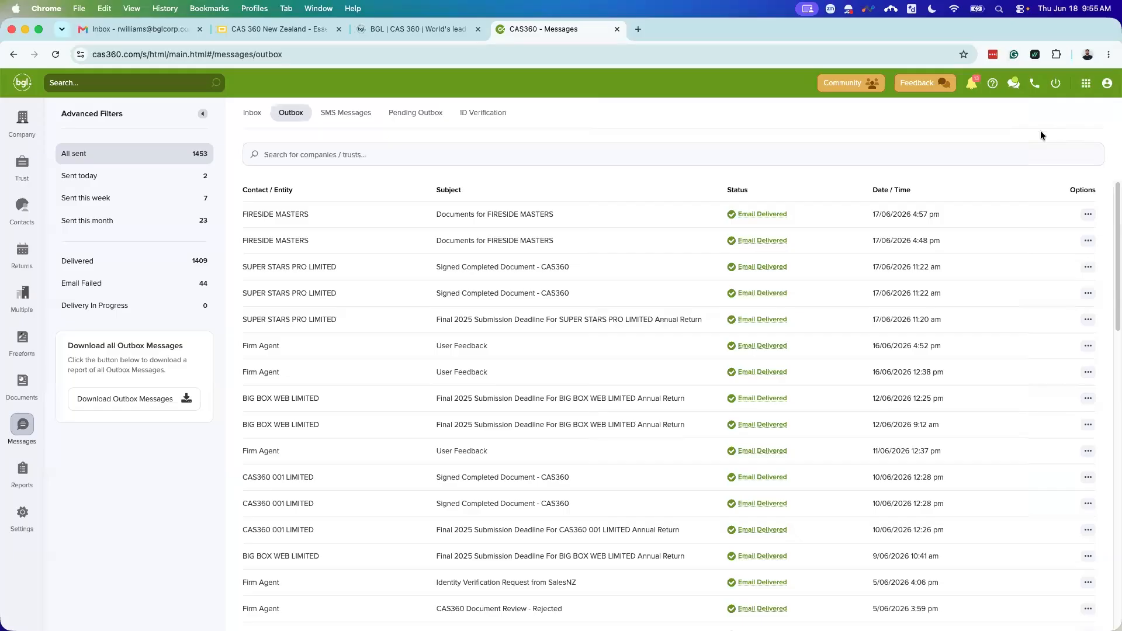
left_click(22, 116)
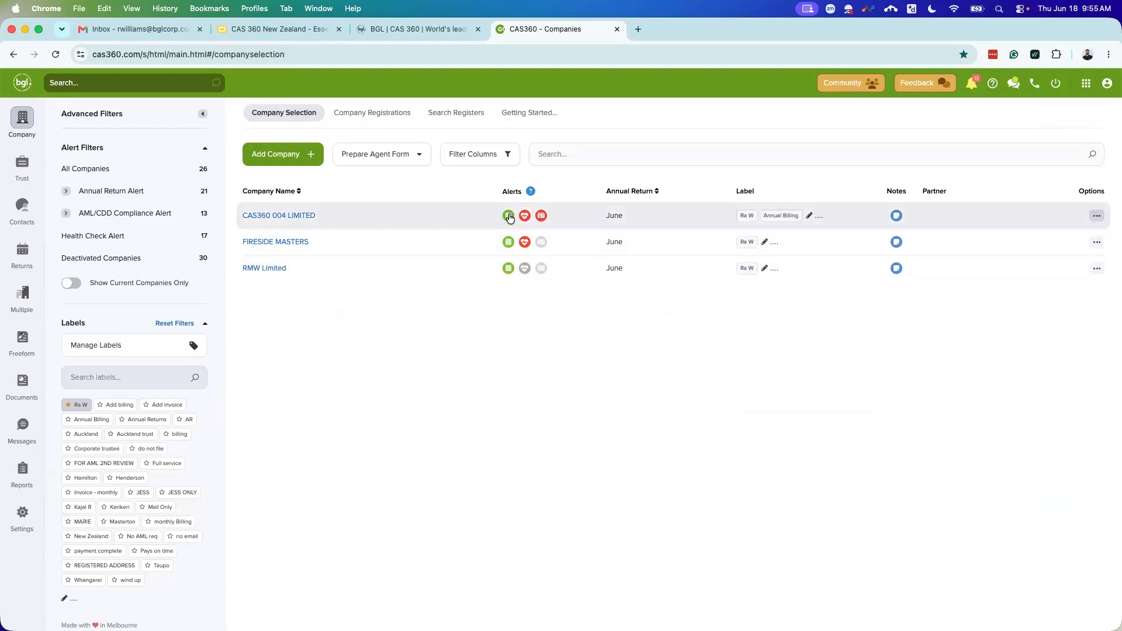
left_click(508, 216)
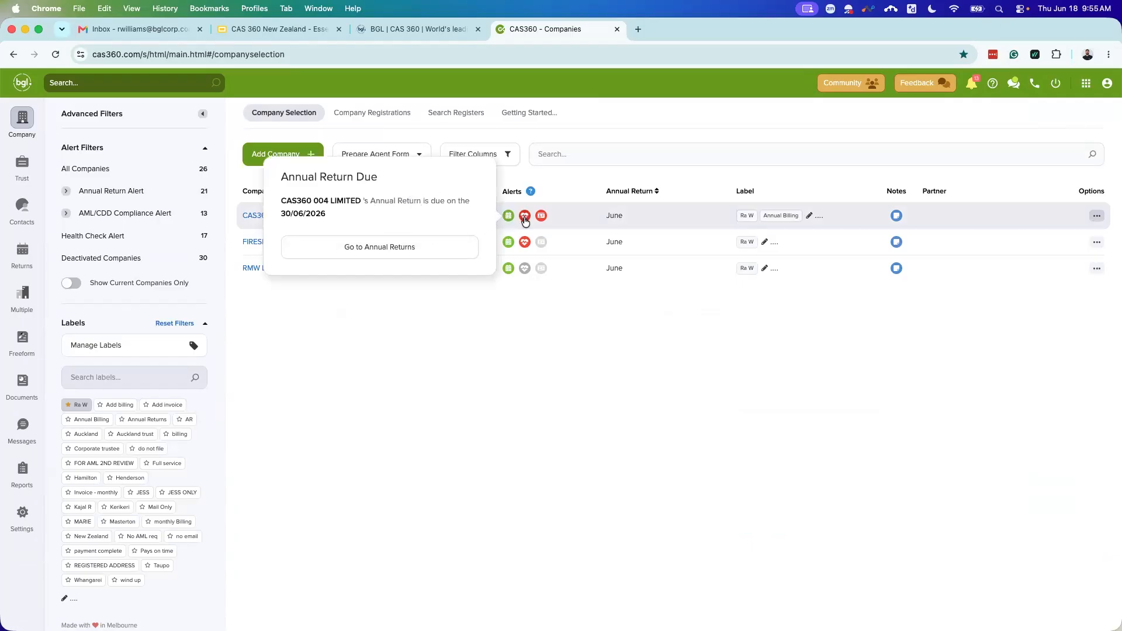
left_click(524, 218)
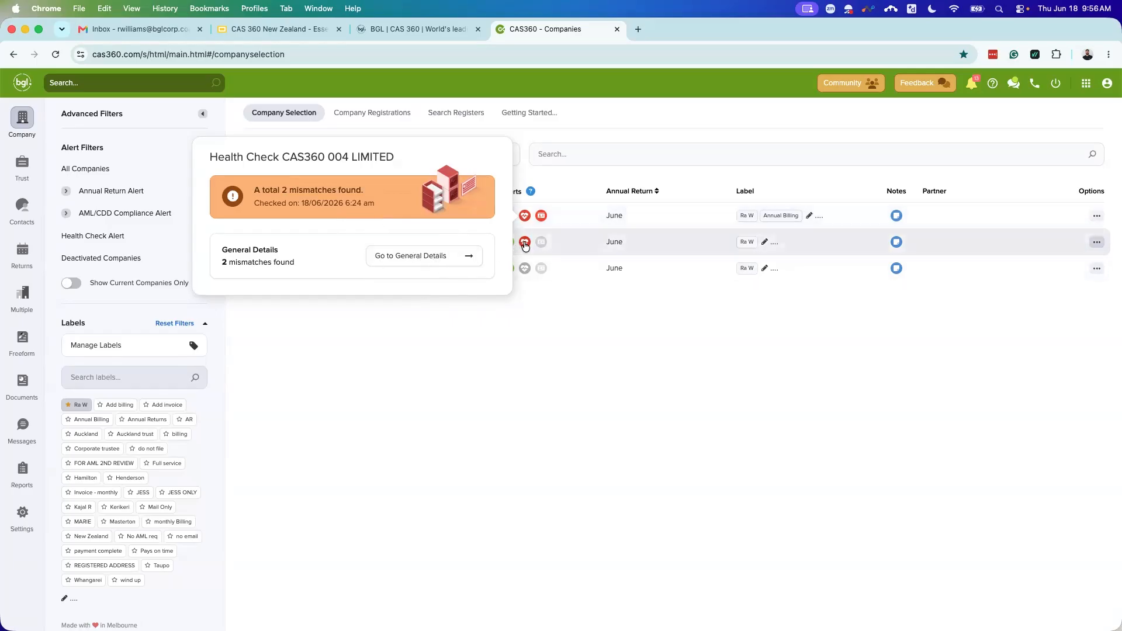
Step: Review FIRESIDE MASTERS' health check and CAS360 004 LIMITED's compliance alert, then bring up the Understanding Alerts guide
left_click(524, 243)
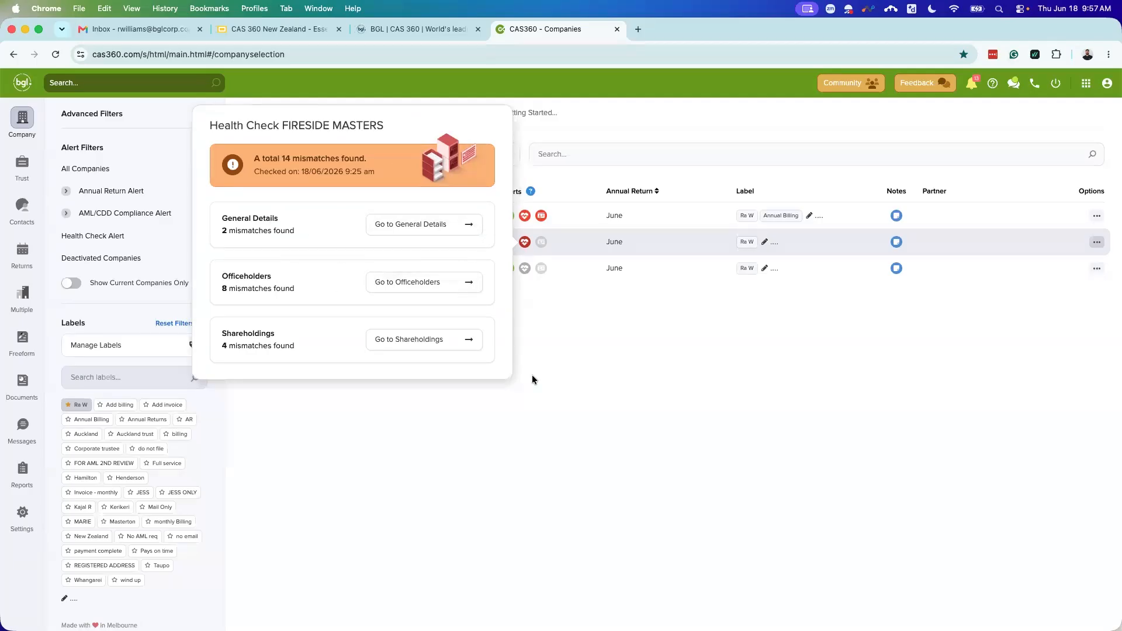
left_click(554, 349)
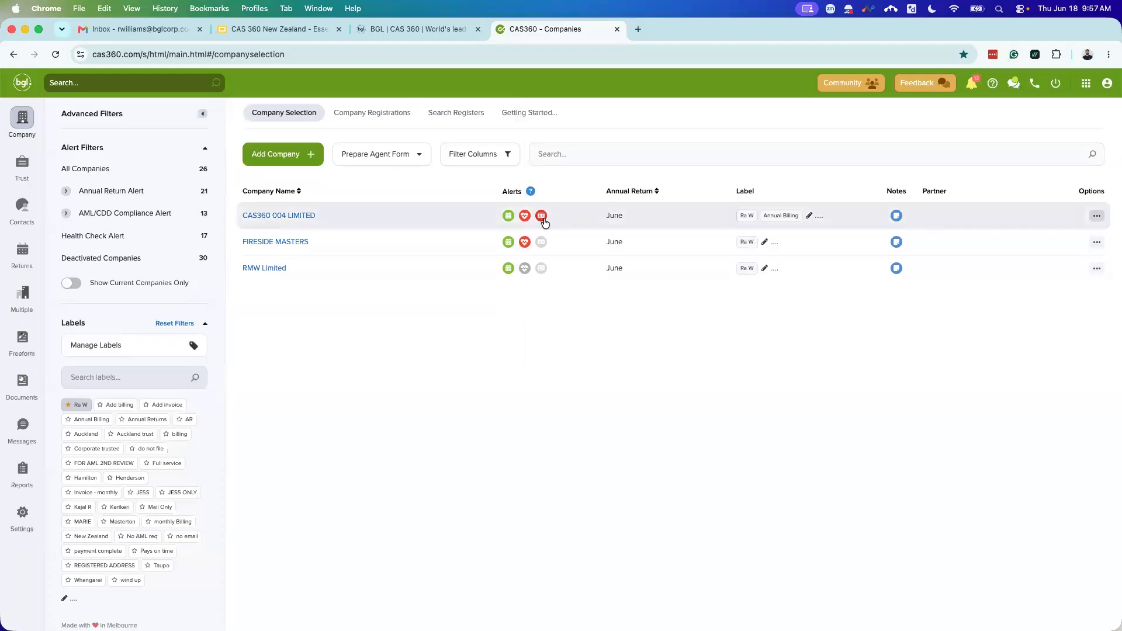
left_click(541, 216)
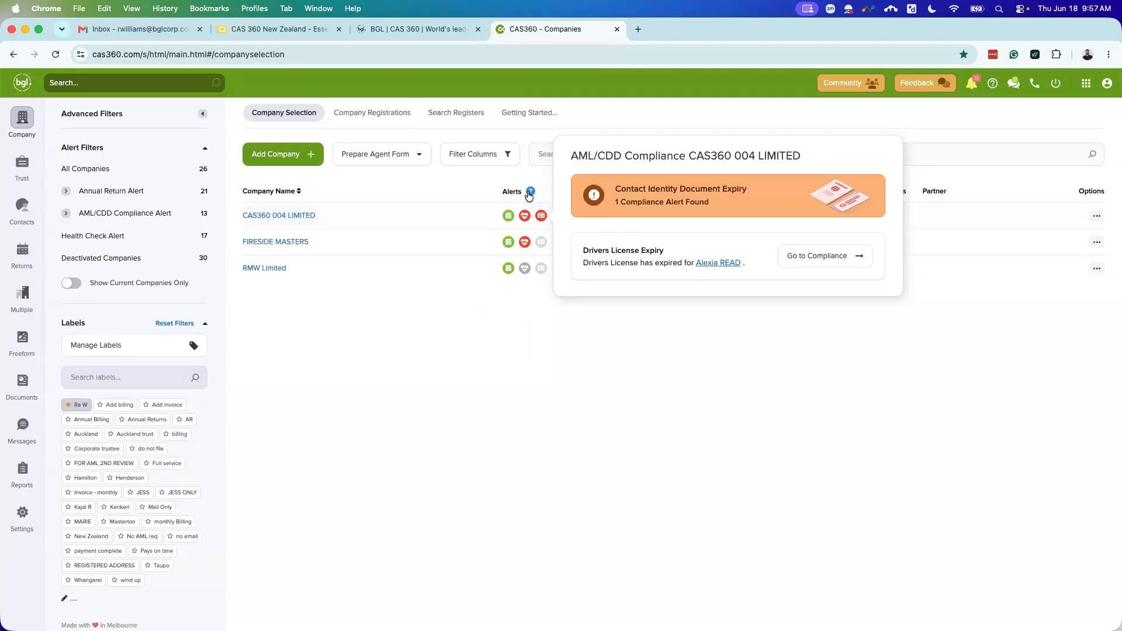
left_click(529, 192)
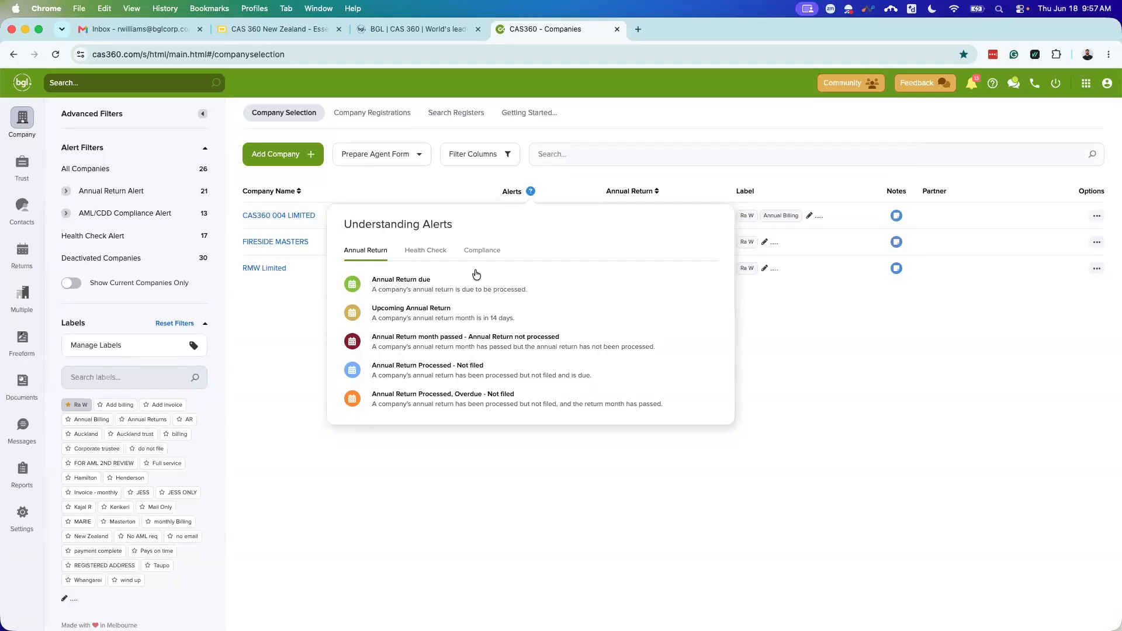
Step: Read the Compliance and Health Check alert explanations, then close the Understanding Alerts guide
left_click(482, 251)
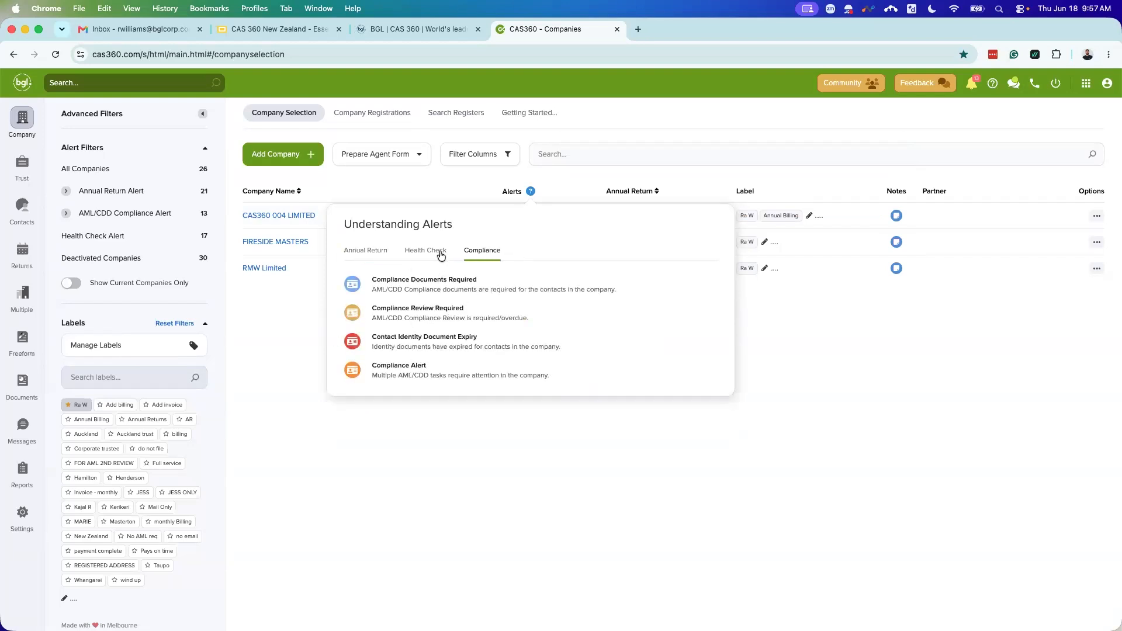
left_click(441, 253)
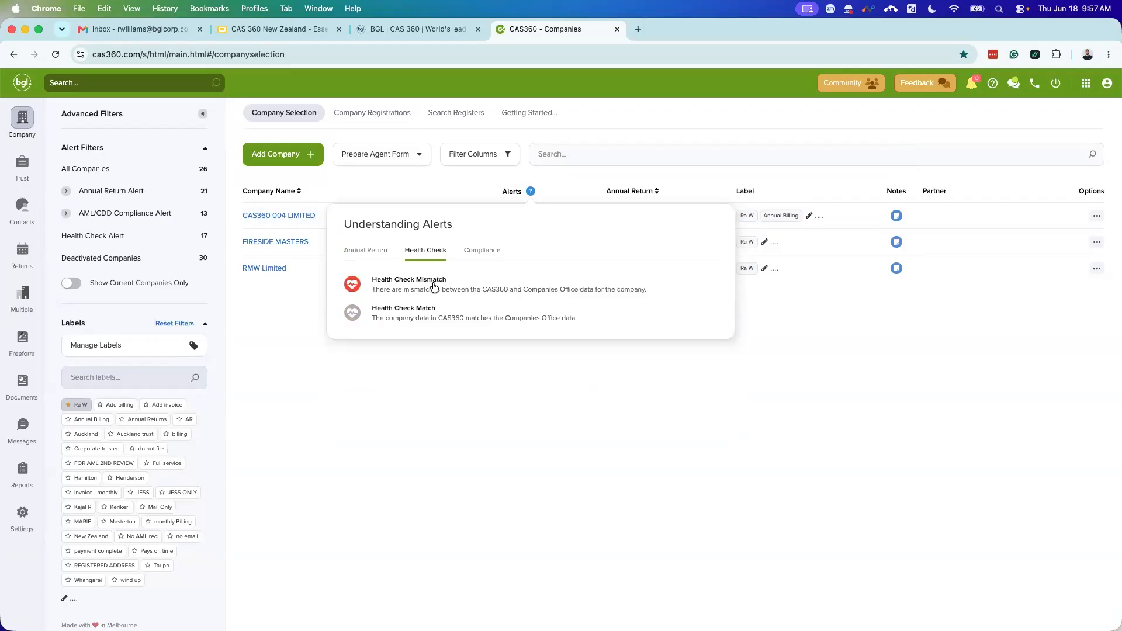
left_click(522, 383)
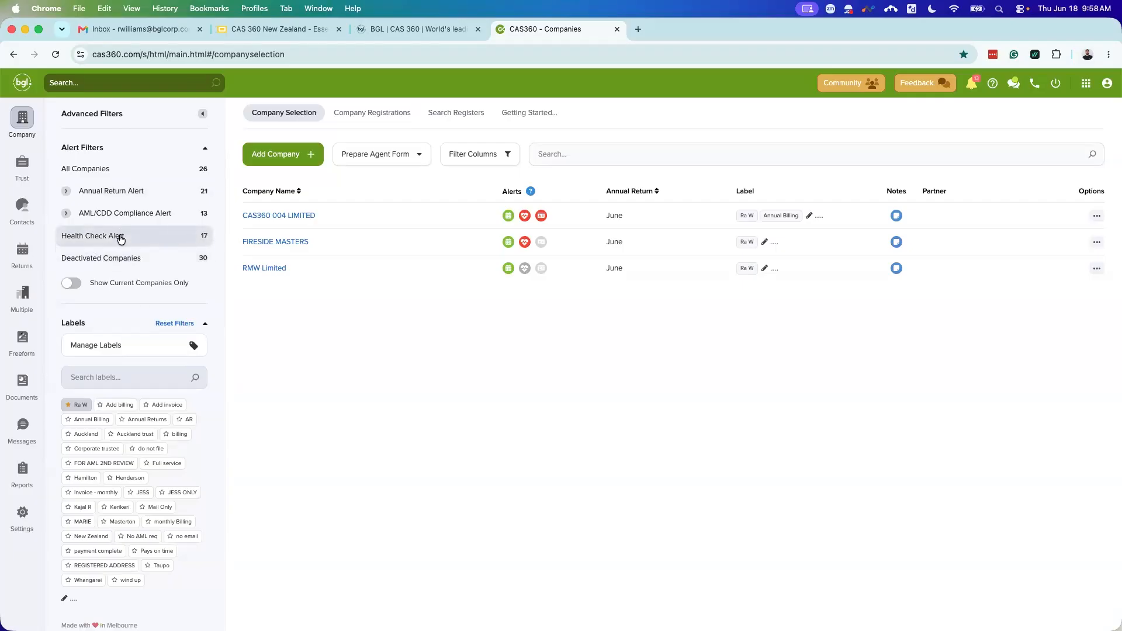
Step: Filter companies to AML/CDD Contact Identity Document Expiry alerts and remove the Ra W label filter
left_click(120, 236)
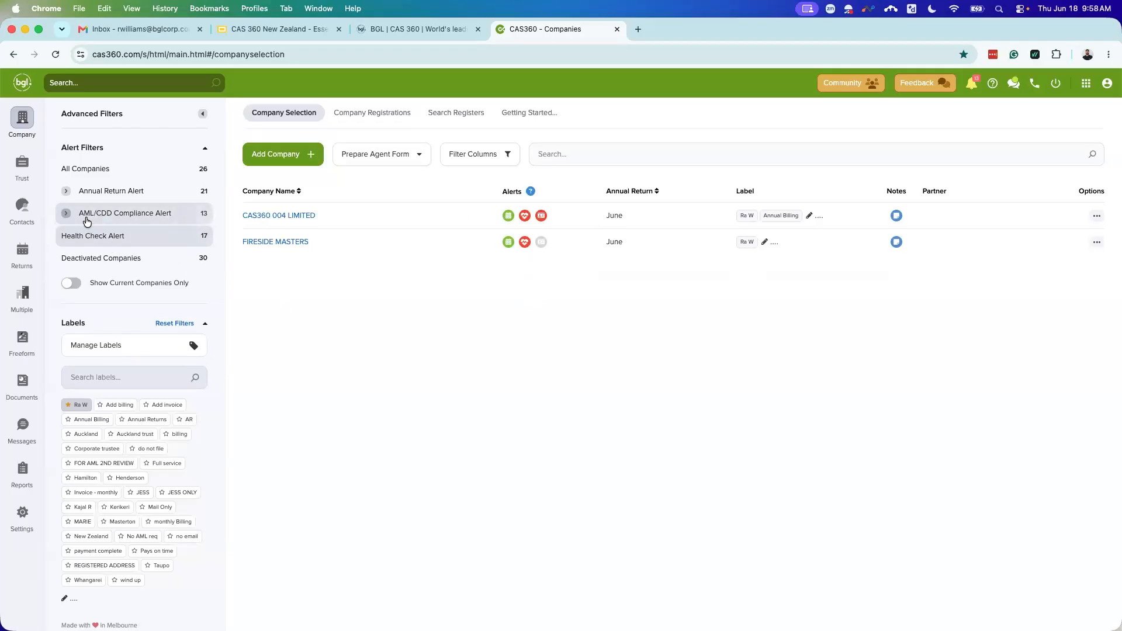
left_click(87, 220)
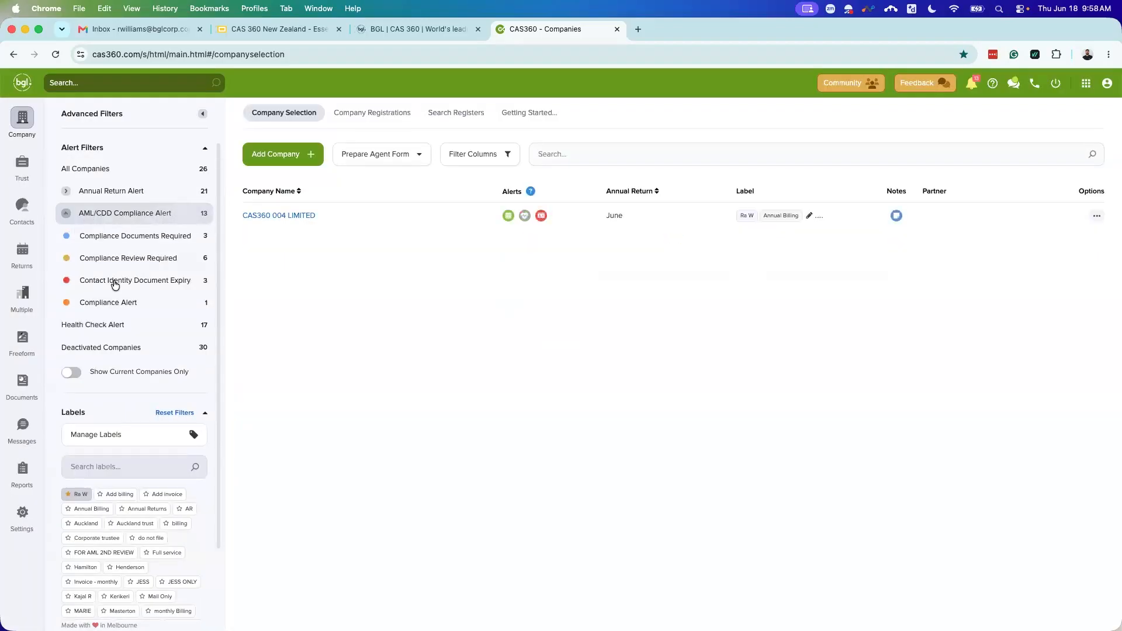
left_click(116, 285)
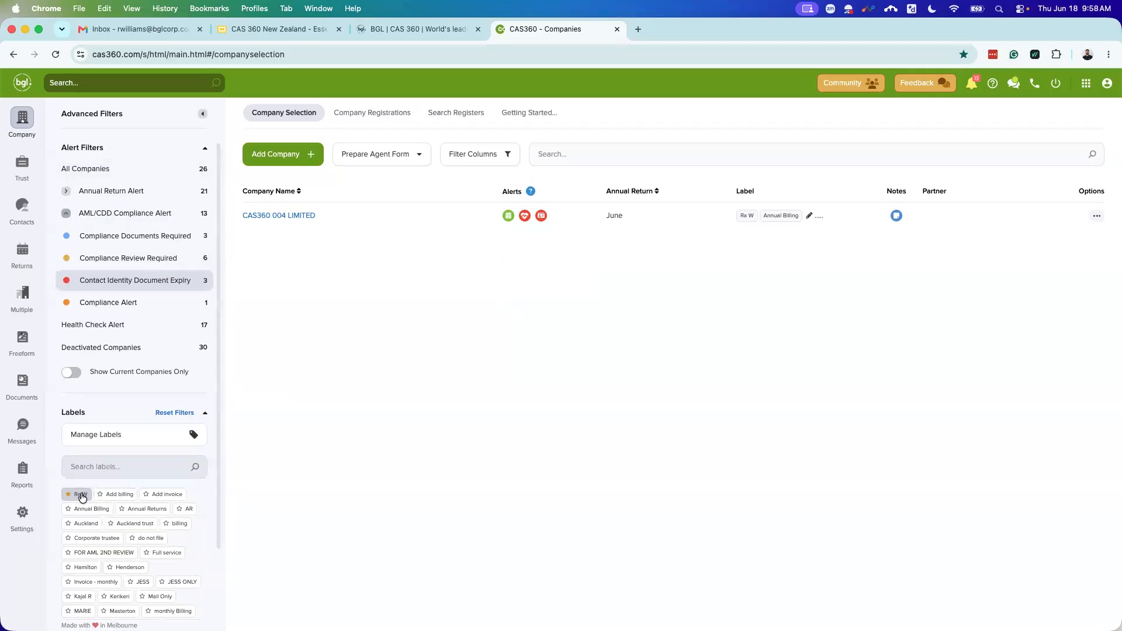
left_click(81, 496)
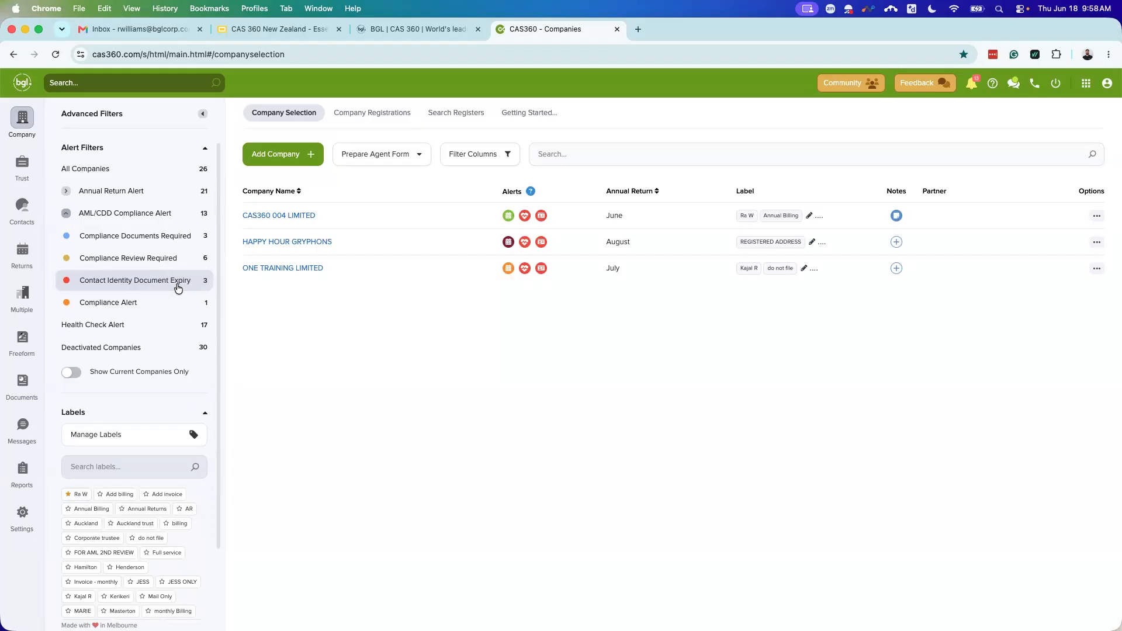
Step: Toggle the compliance, Ra W label and document expiry filters, then switch back to All Companies
left_click(149, 305)
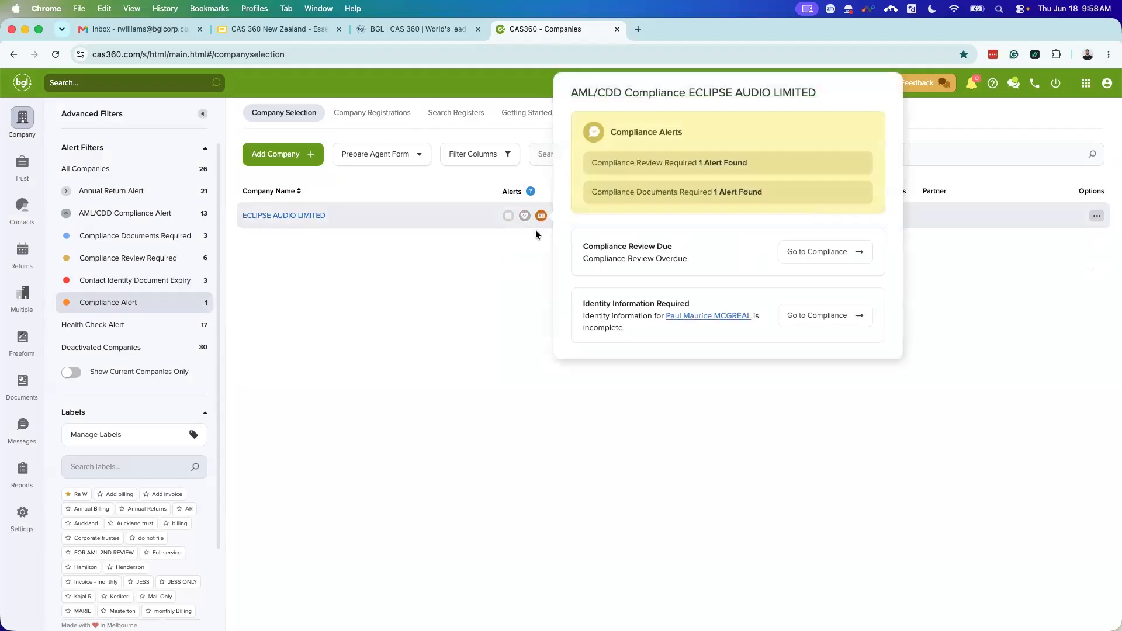
left_click(80, 494)
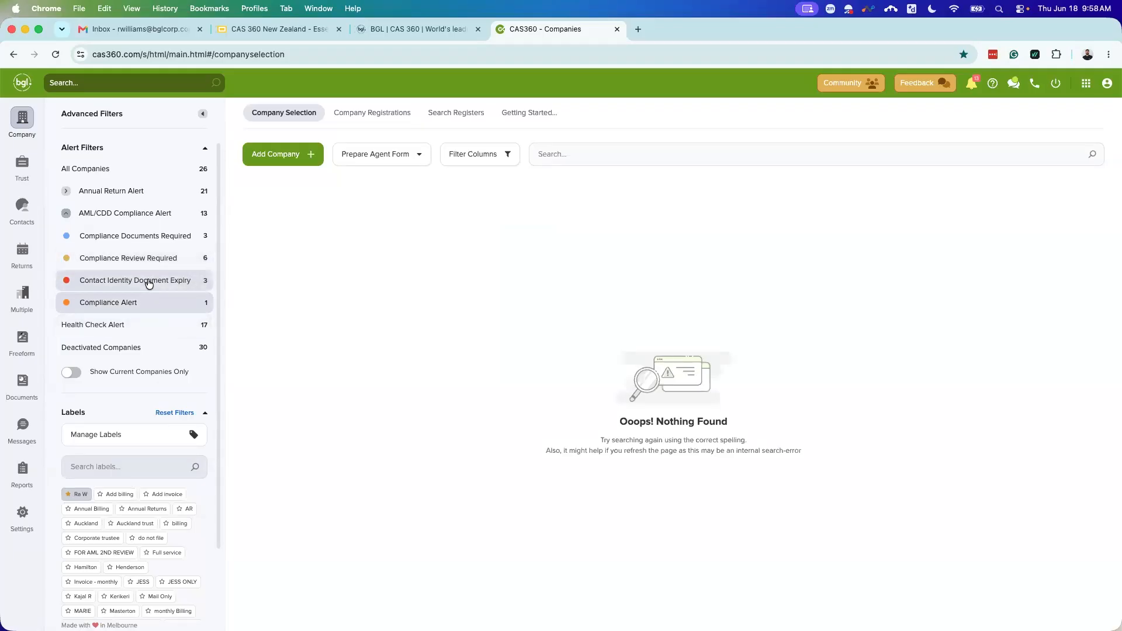
left_click(148, 281)
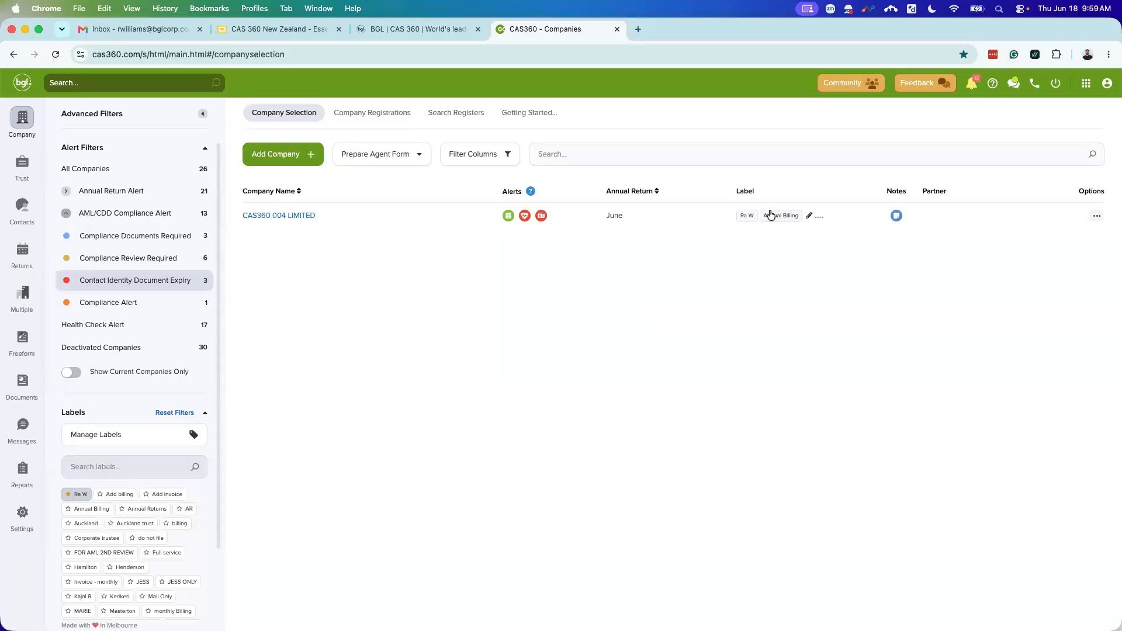
left_click(740, 215)
left_click(119, 167)
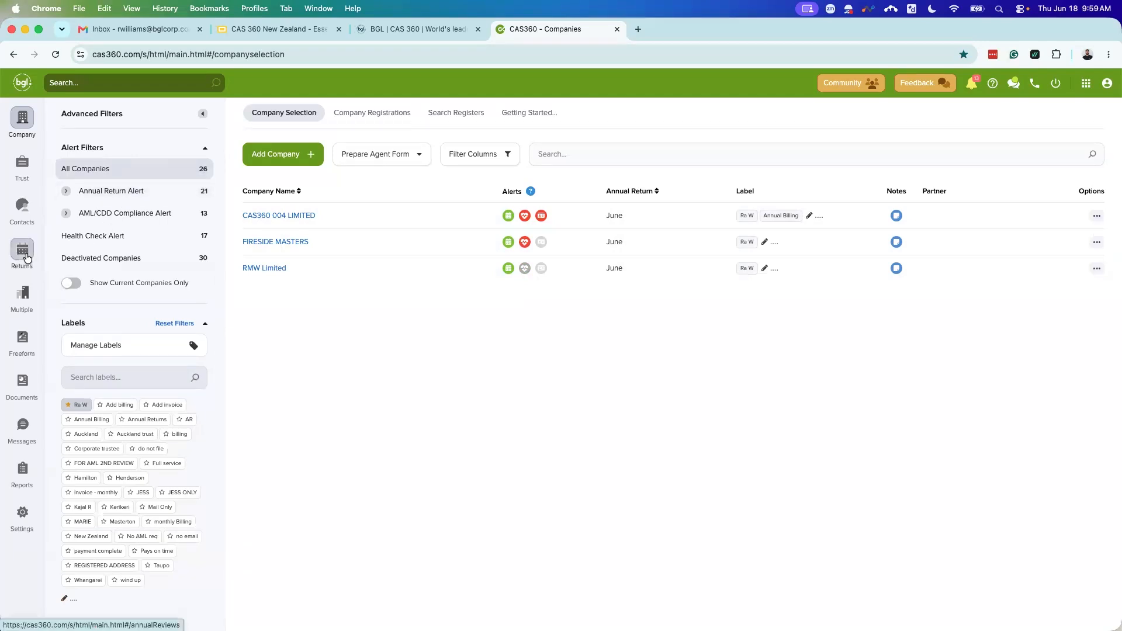
Step: Visit the New Zealand Annual Returns list, then go to Reports
left_click(27, 258)
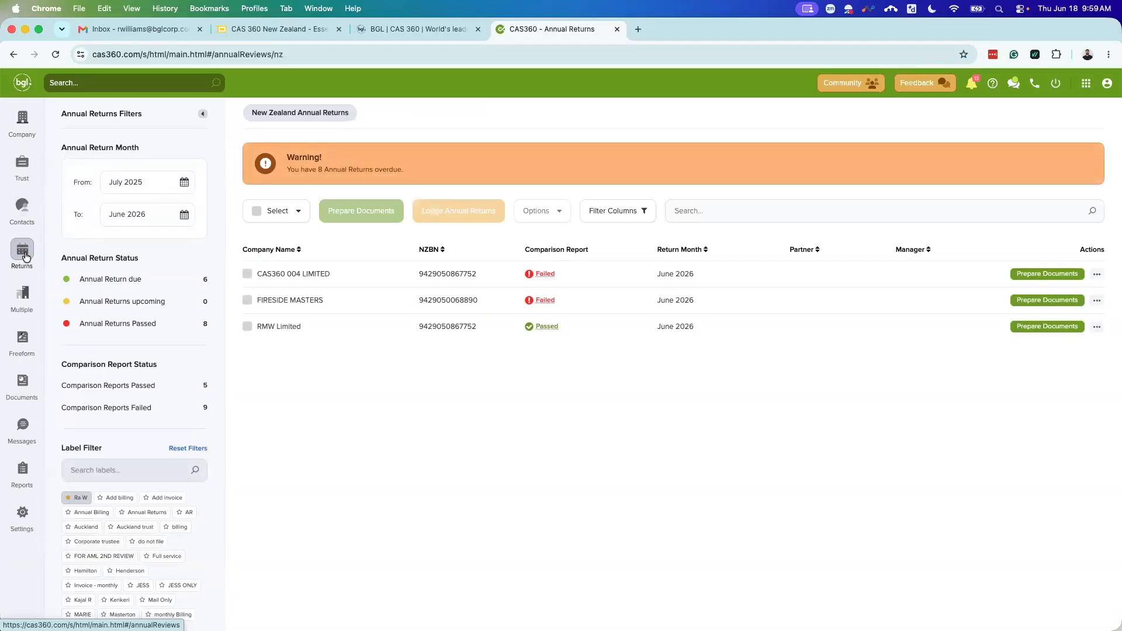
left_click(23, 472)
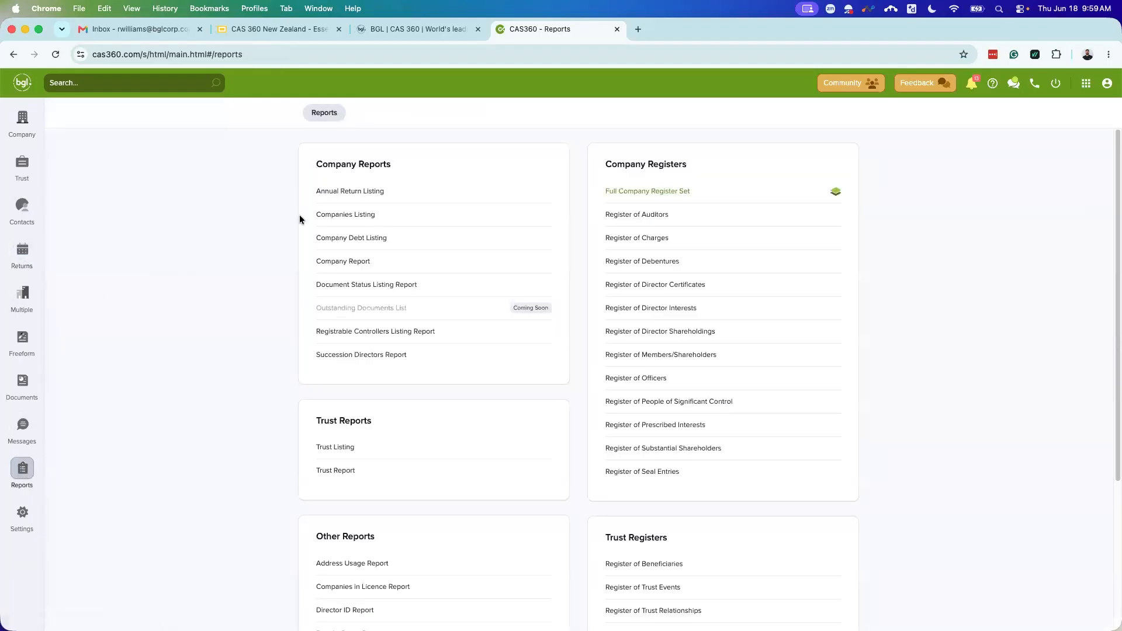
Step: Open the Annual Return Listing report and set its period from June to July 2026
left_click(330, 190)
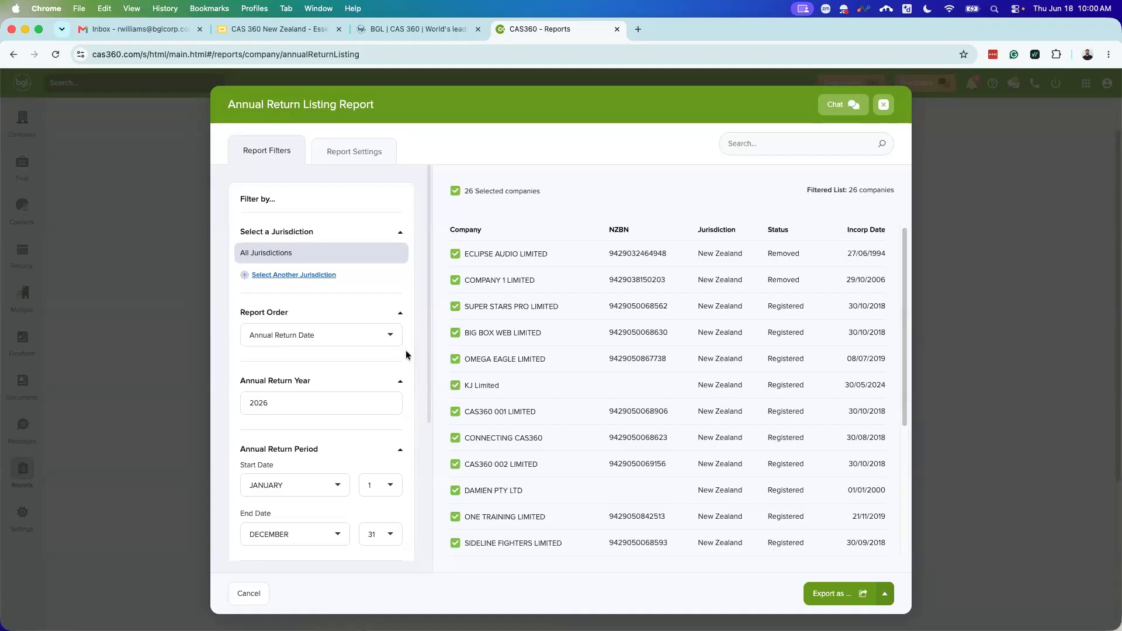
scroll(401, 363, "down", 3)
scroll(363, 384, "down", 5)
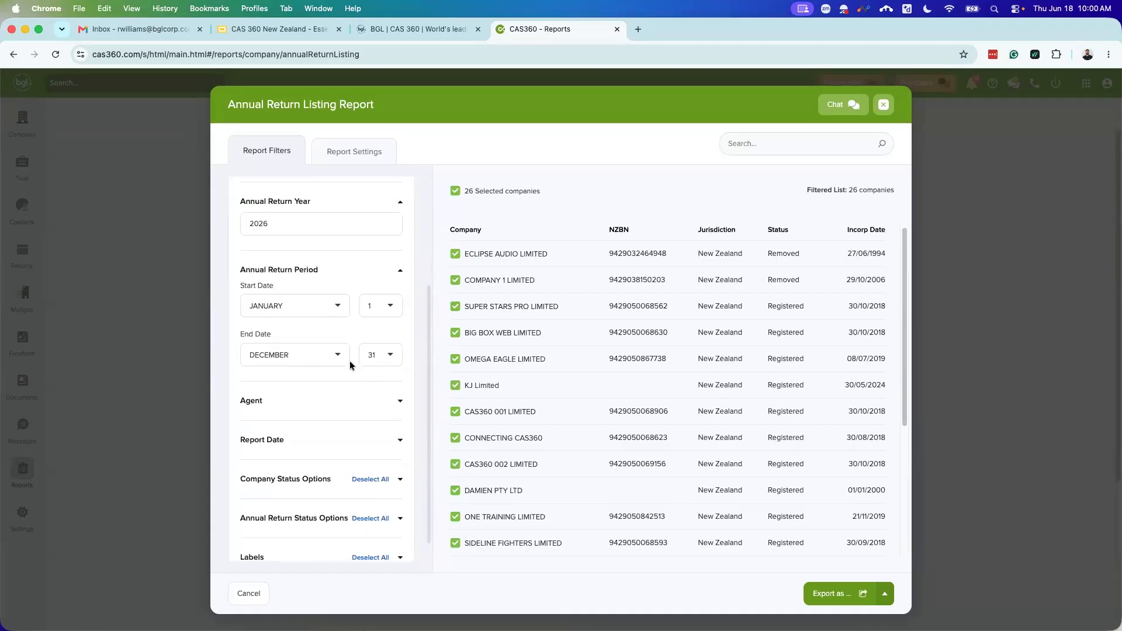
left_click(327, 306)
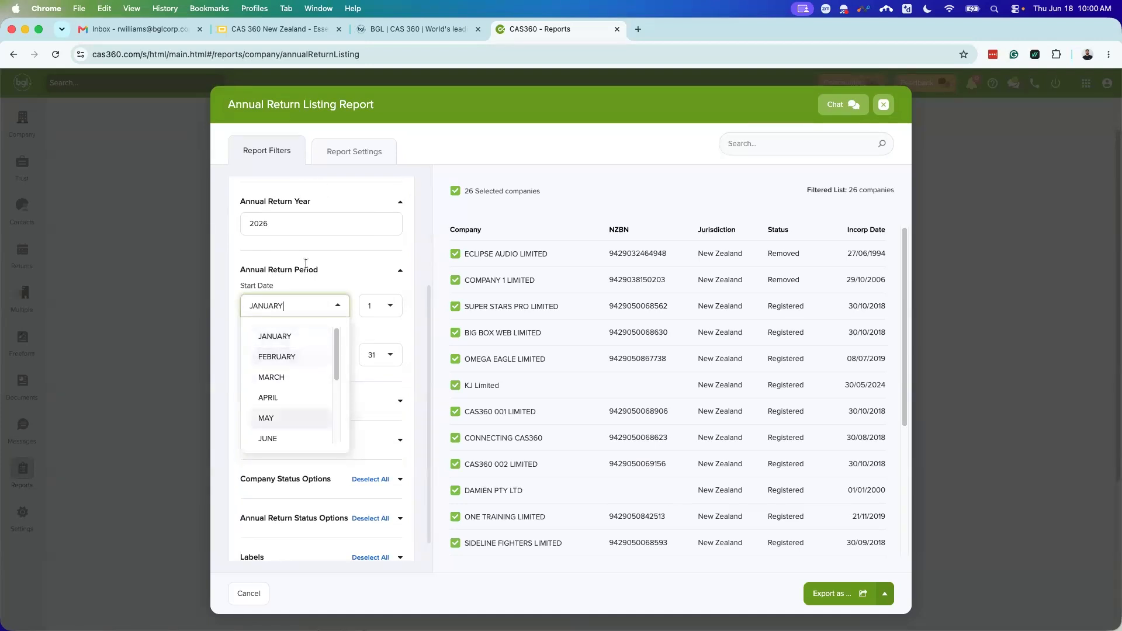
scroll(282, 437, "down", 1)
left_click(281, 436)
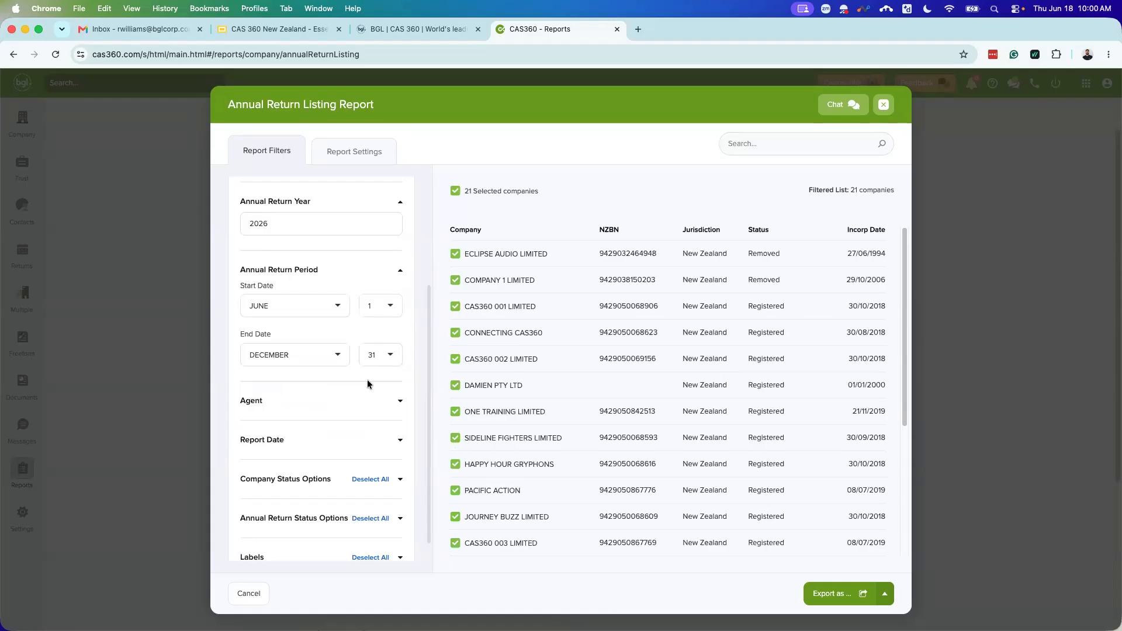
left_click(314, 357)
scroll(279, 409, "up", 2)
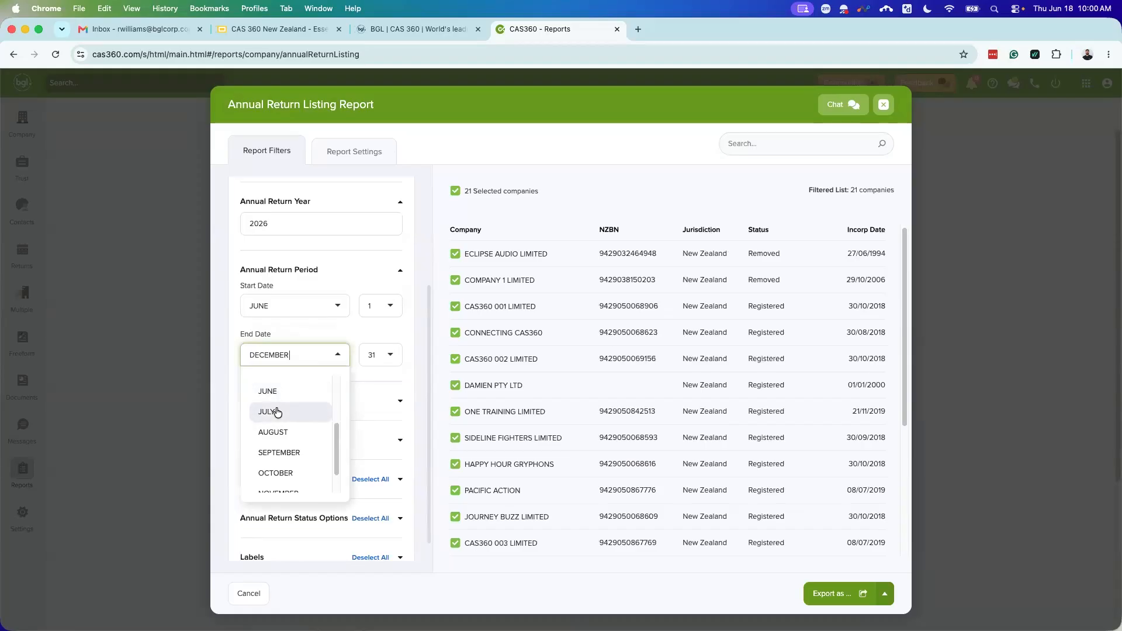
left_click(277, 413)
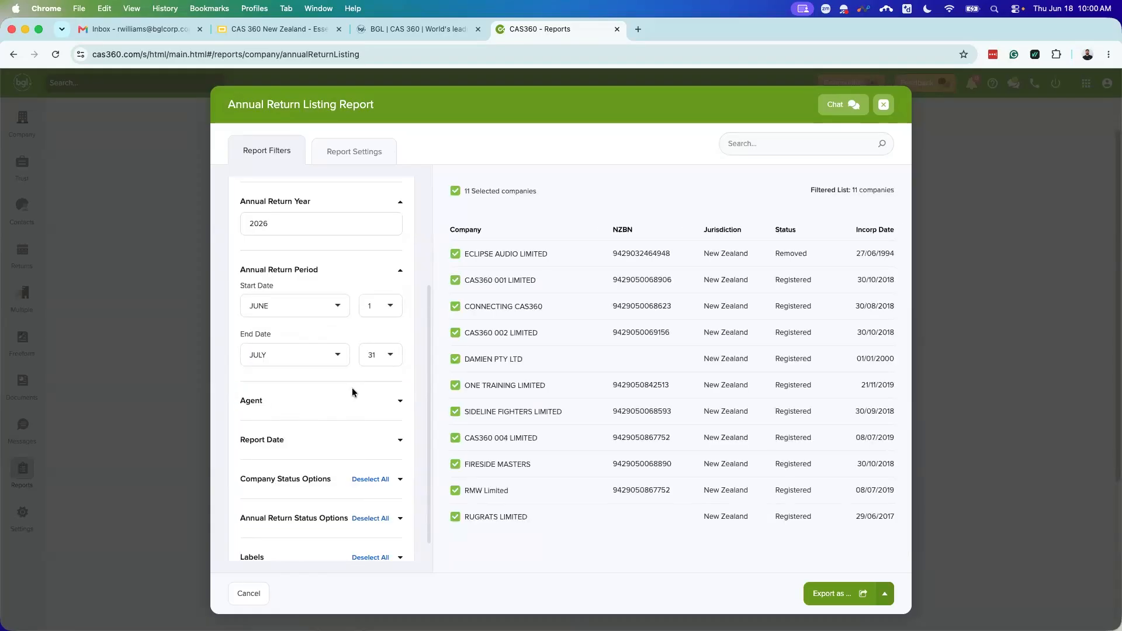
Step: Expand the Agent and Report Date options of the report, then collapse Agent again
scroll(355, 394, "up", 1)
left_click(377, 411)
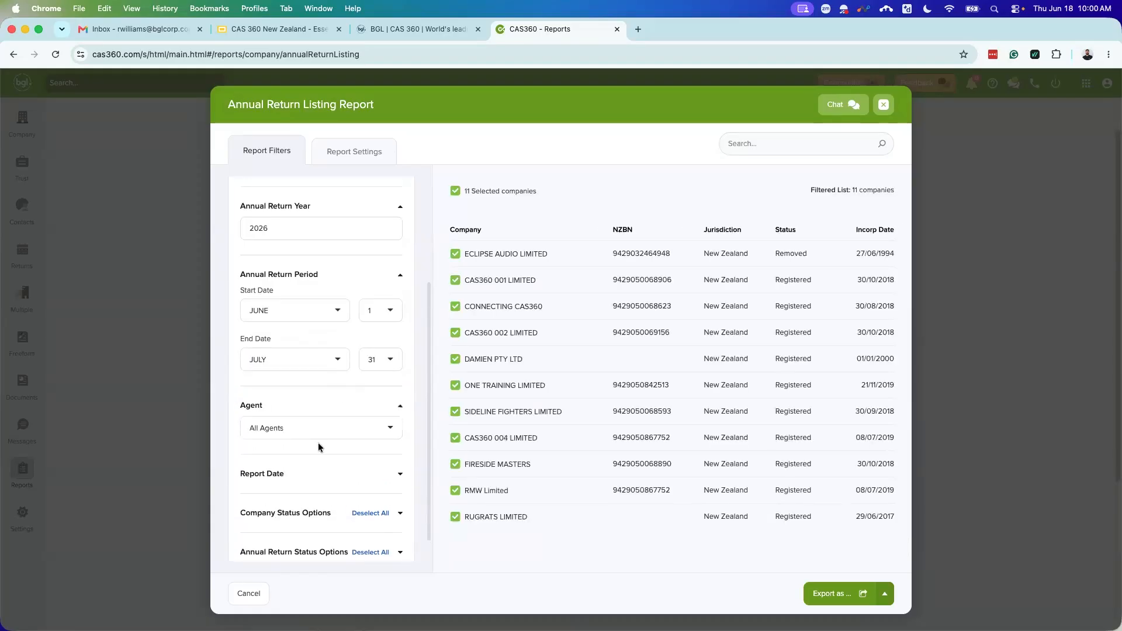
scroll(335, 443, "down", 3)
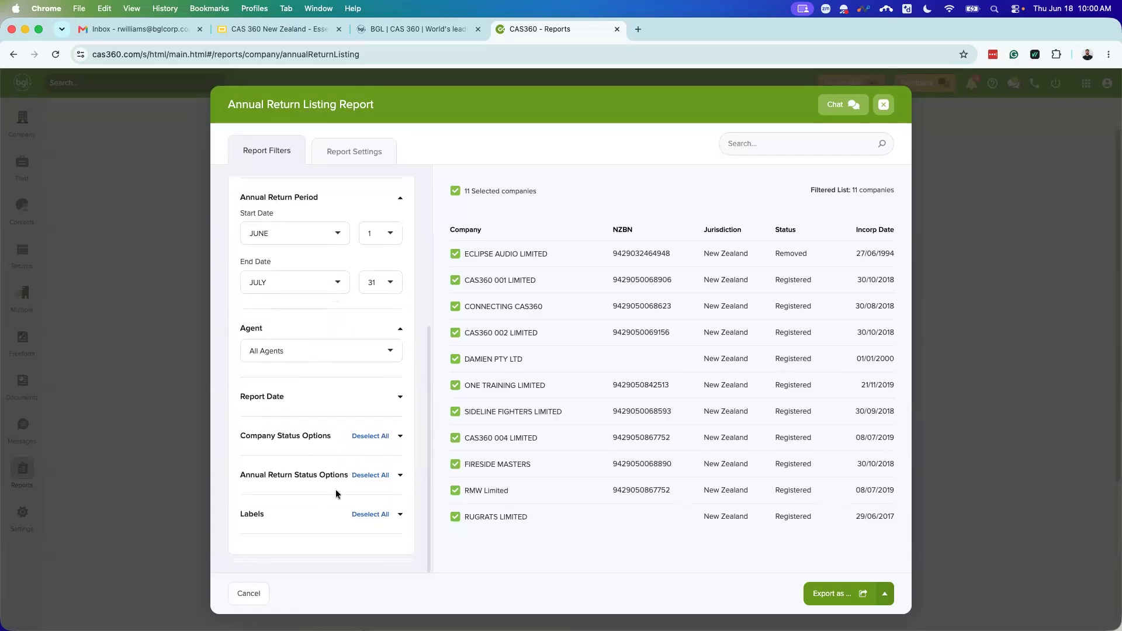
left_click(330, 399)
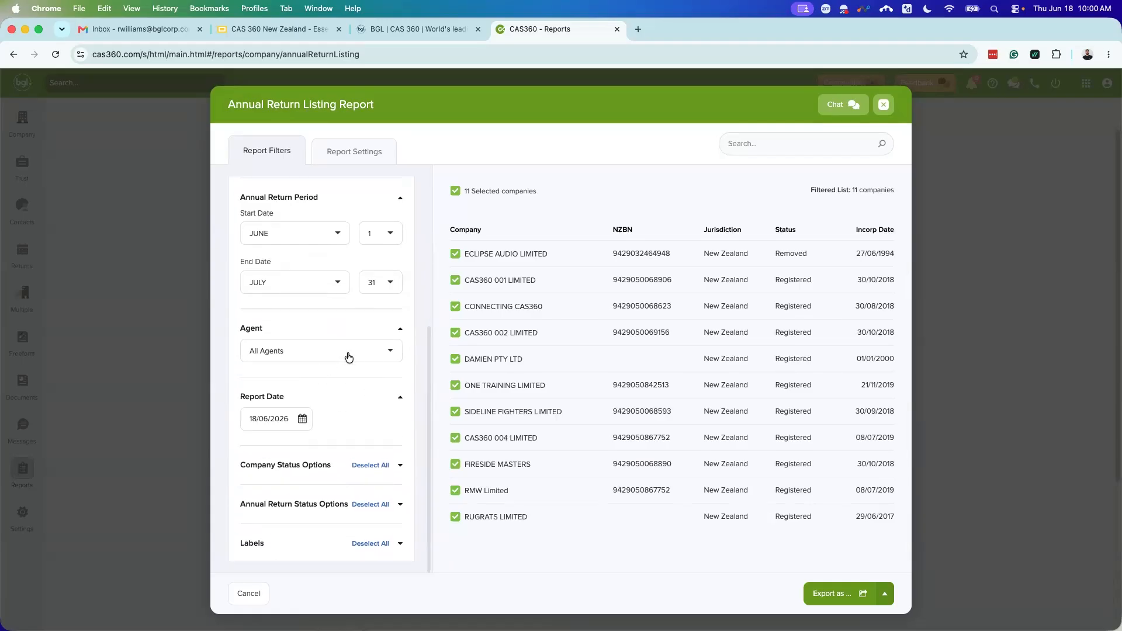
left_click(352, 329)
scroll(360, 388, "up", 5)
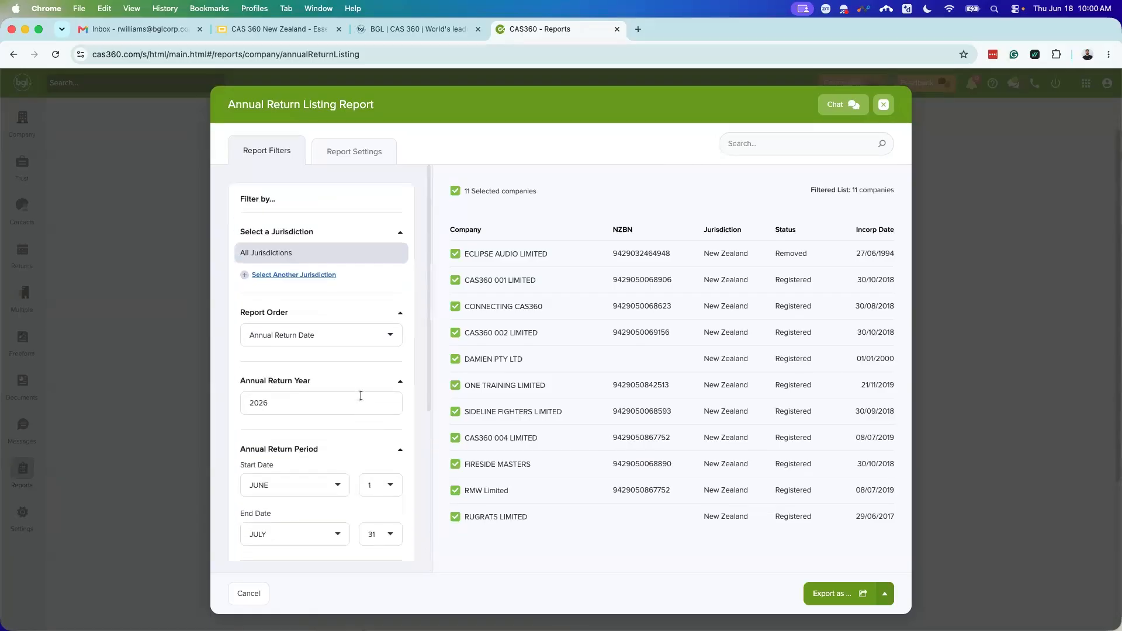
Step: In Report Settings, keep Show Partner off and set Show Labels to NO
left_click(351, 152)
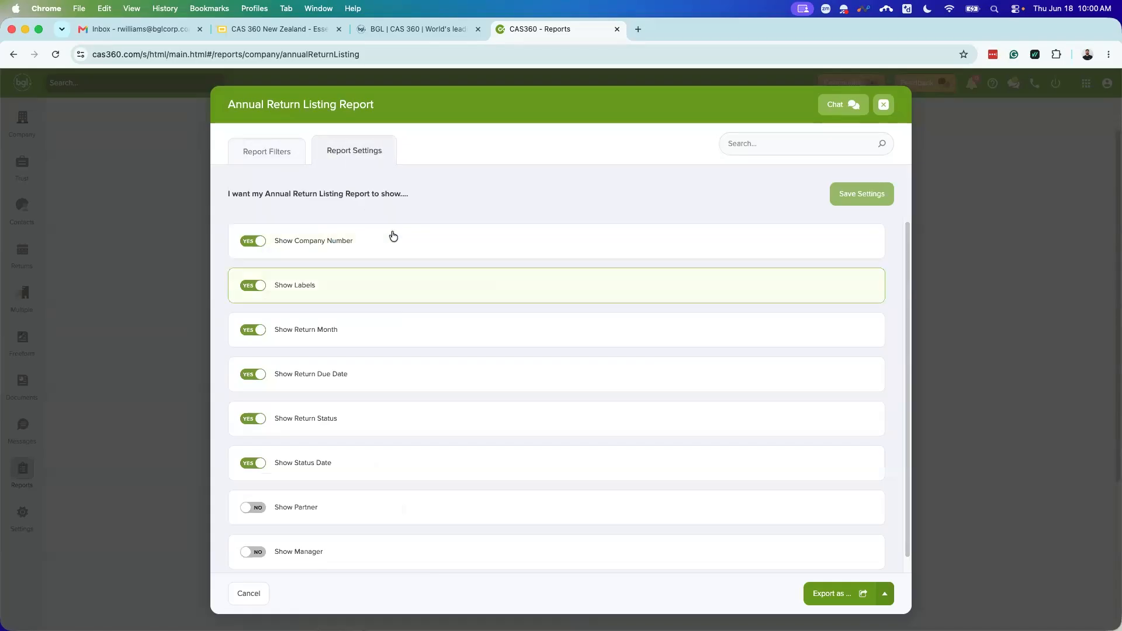
scroll(324, 457, "down", 1)
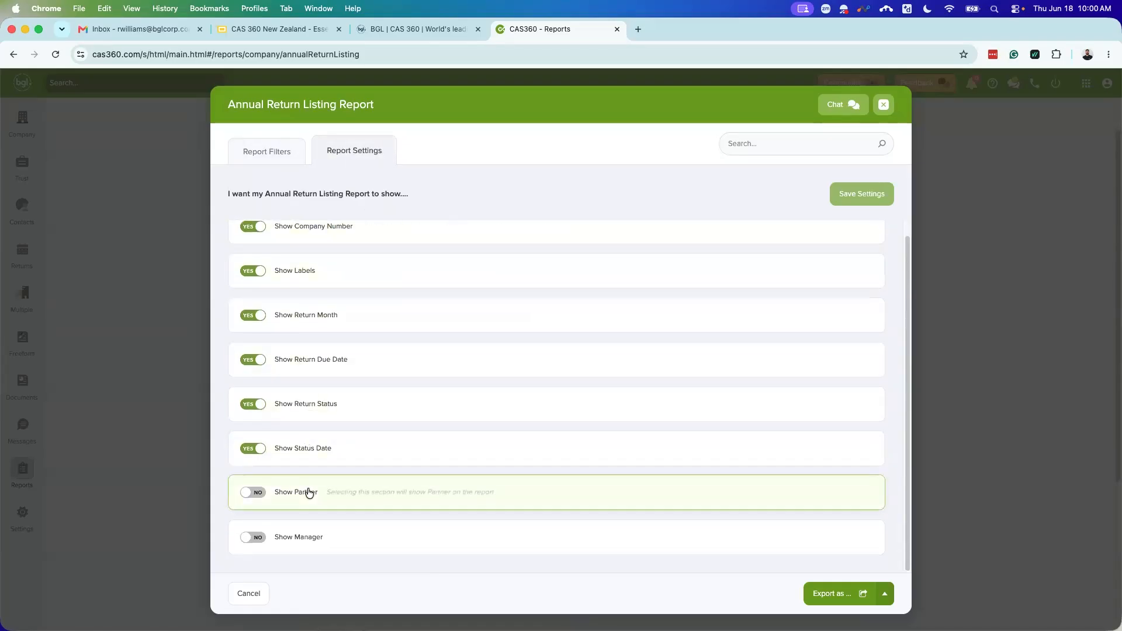
left_click(252, 494)
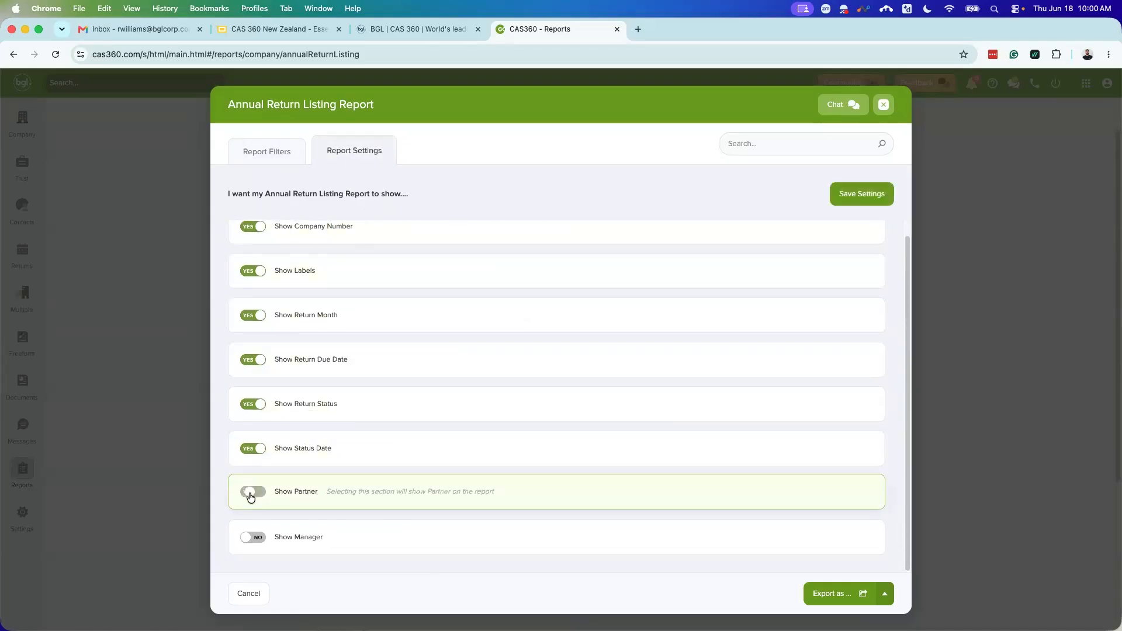
left_click(254, 494)
scroll(353, 481, "up", 1)
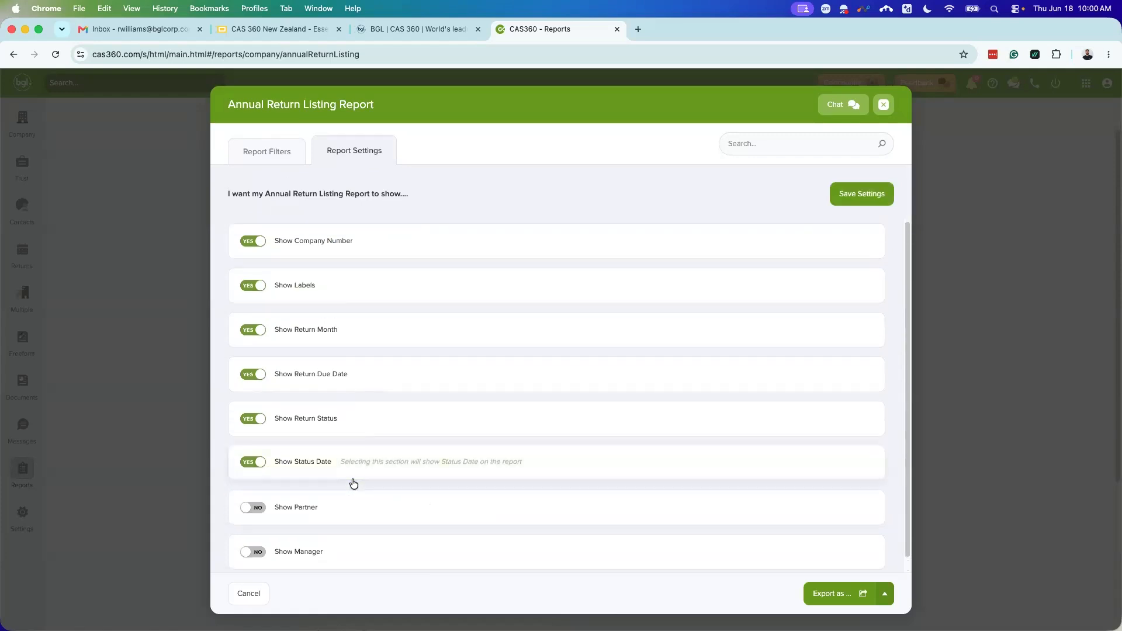
left_click(253, 287)
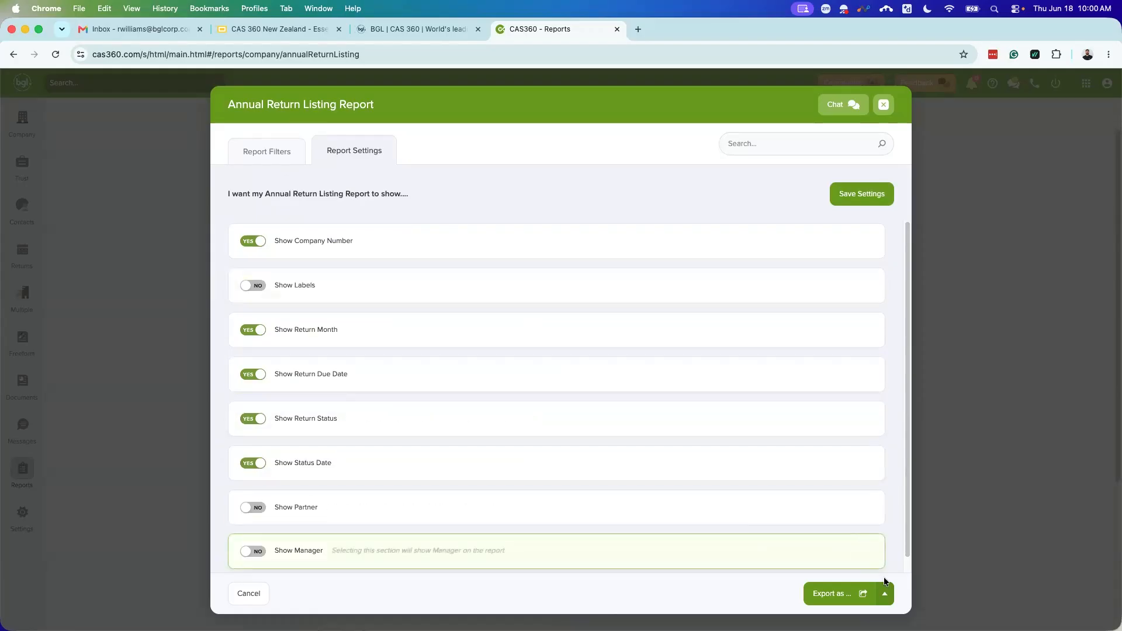
left_click(884, 591)
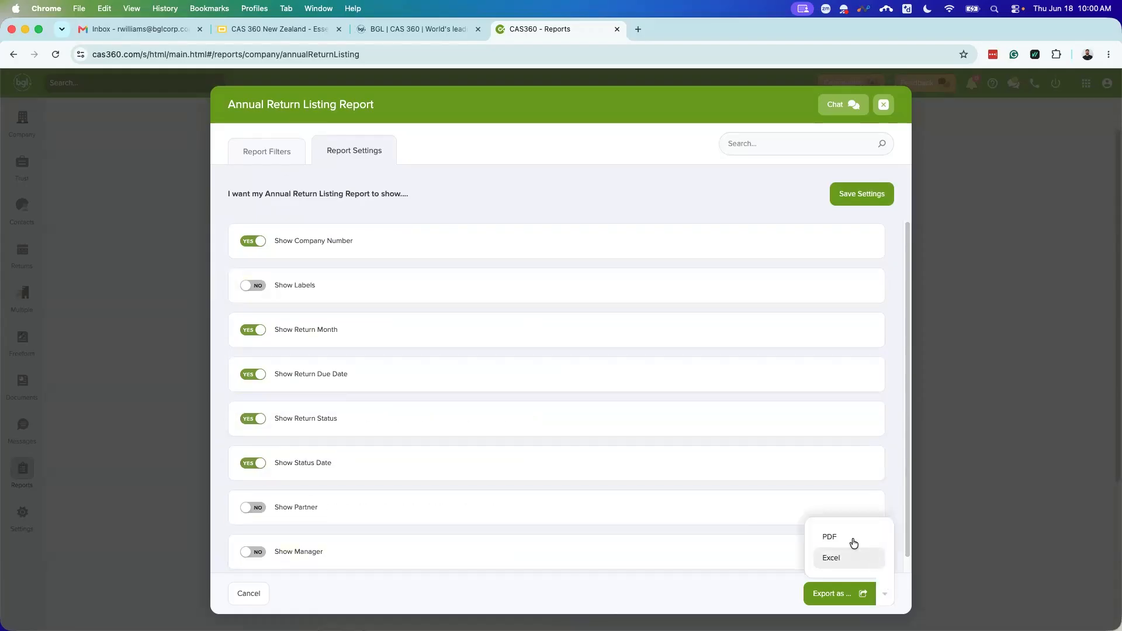
Step: Export the report as PDF, review the 11-company listing in Chrome, then close it
left_click(853, 540)
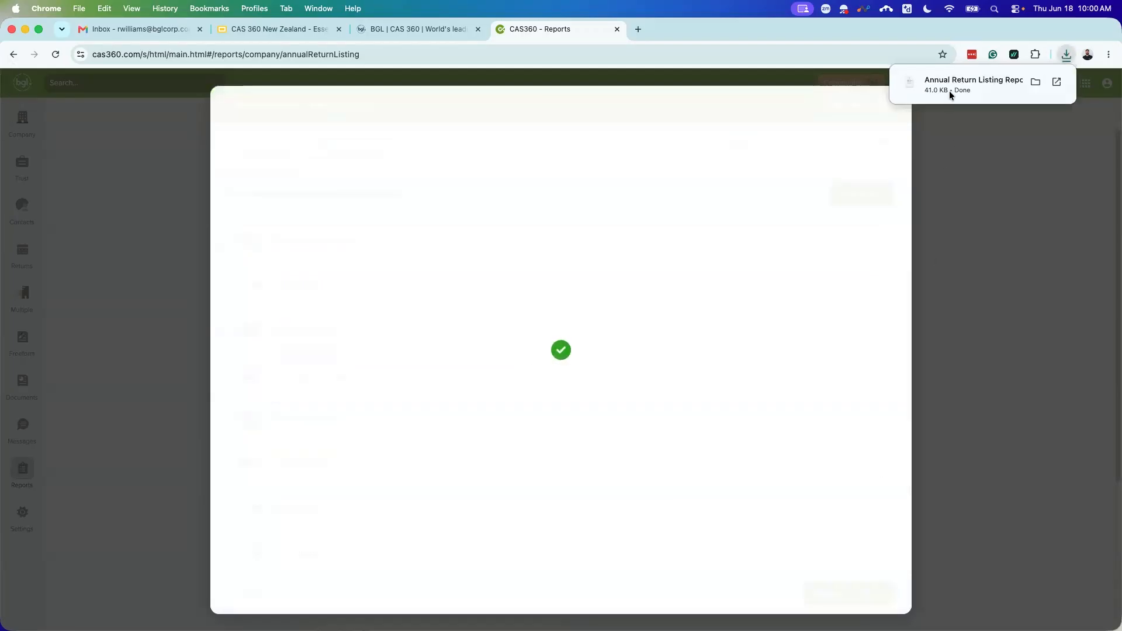
left_click(949, 93)
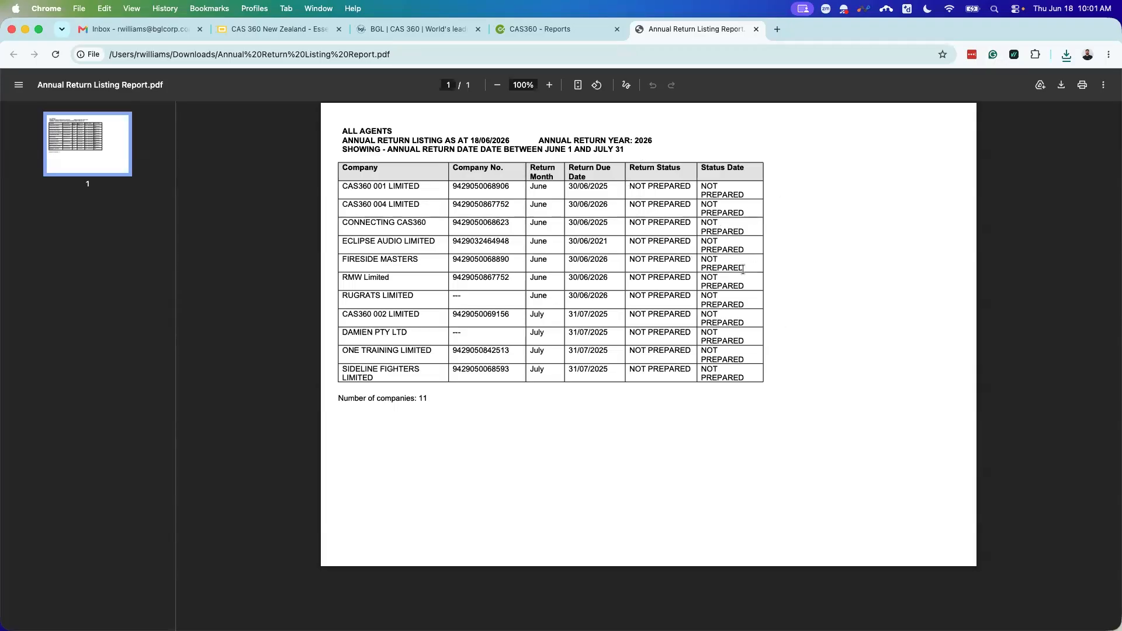
left_click(755, 29)
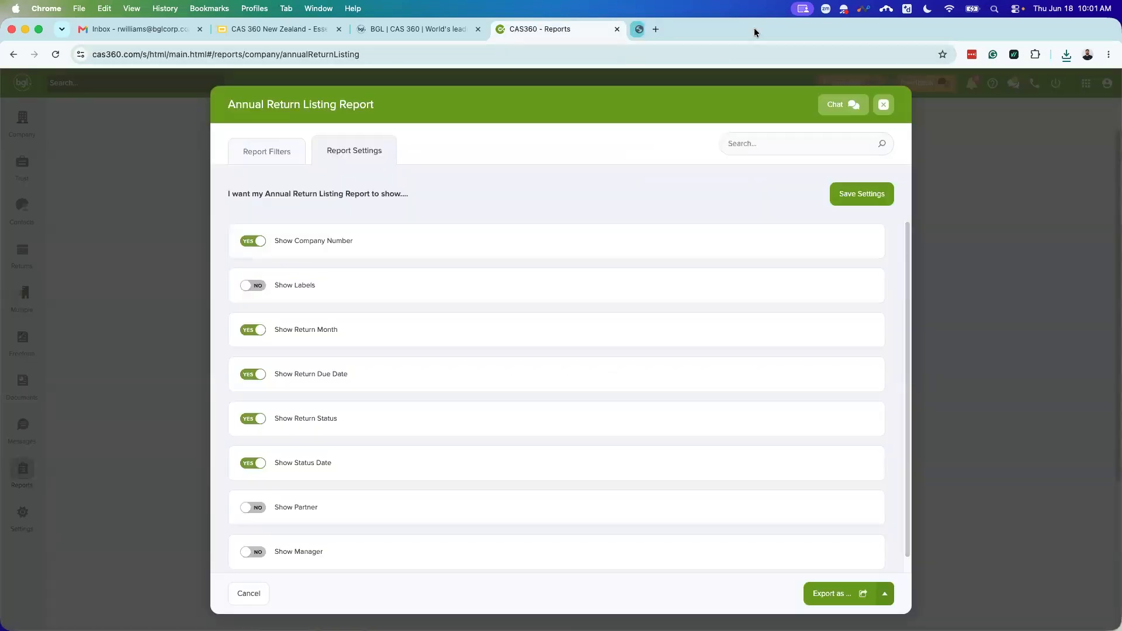
Step: Close the report, return to New Zealand Annual Returns, and pick a new From return month
left_click(875, 104)
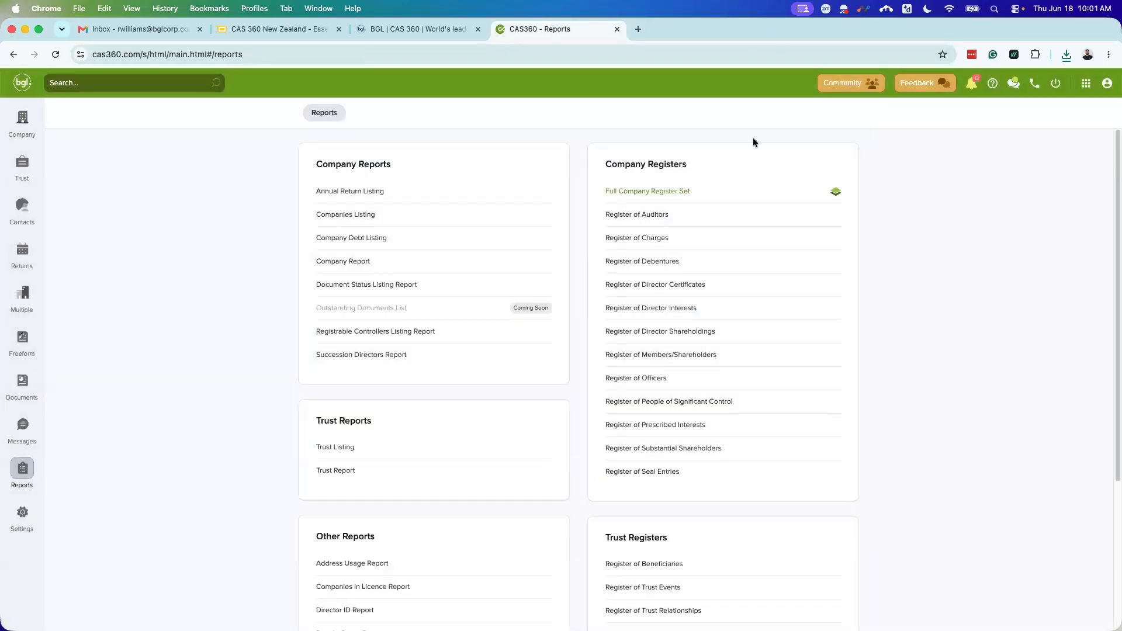
left_click(28, 258)
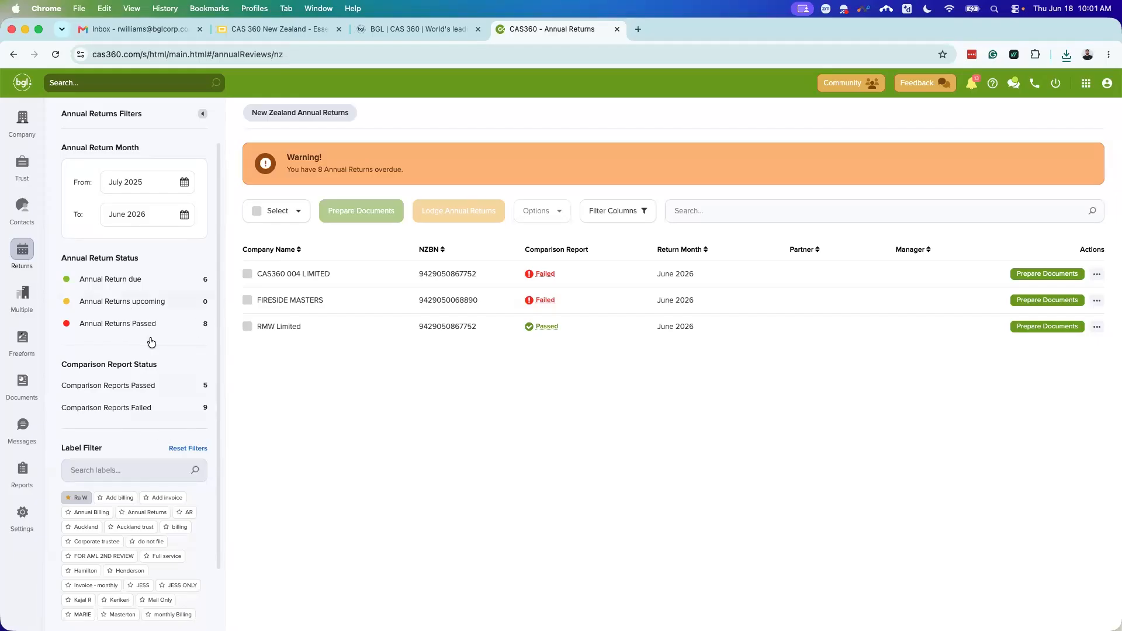
left_click(180, 187)
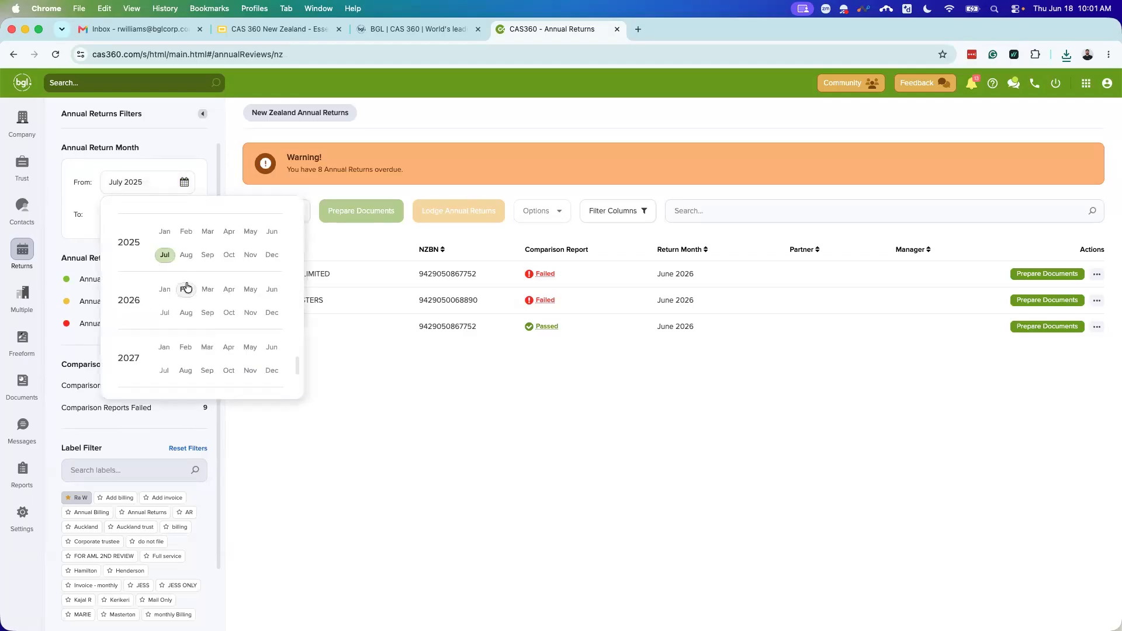
Step: Set the Annual Returns month range to start and end at Jun 2026
left_click(272, 290)
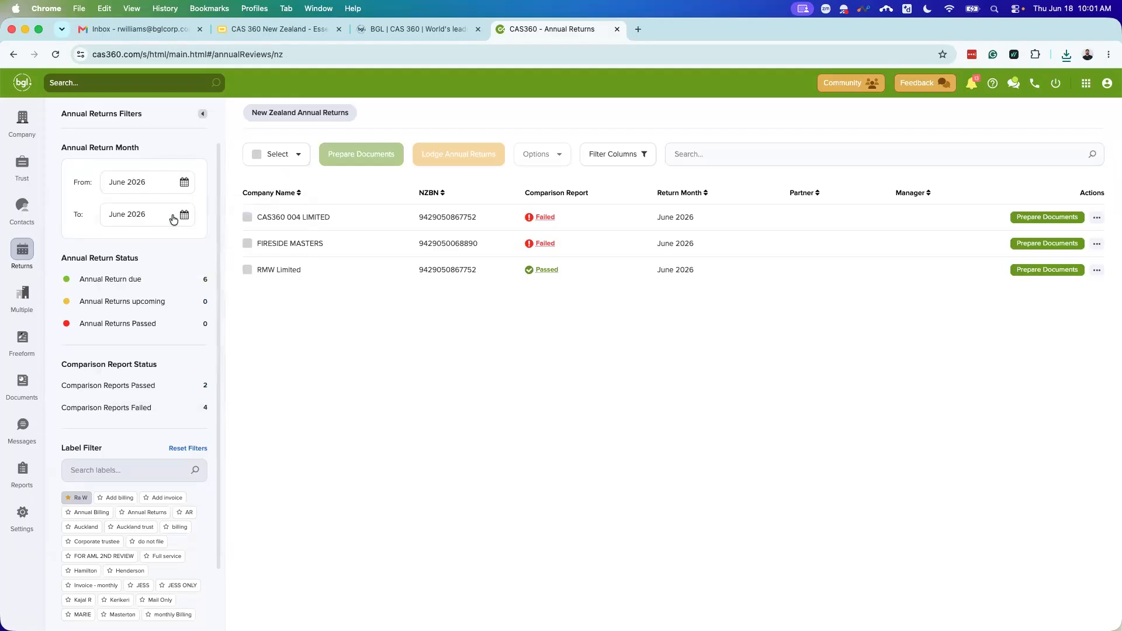
left_click(183, 215)
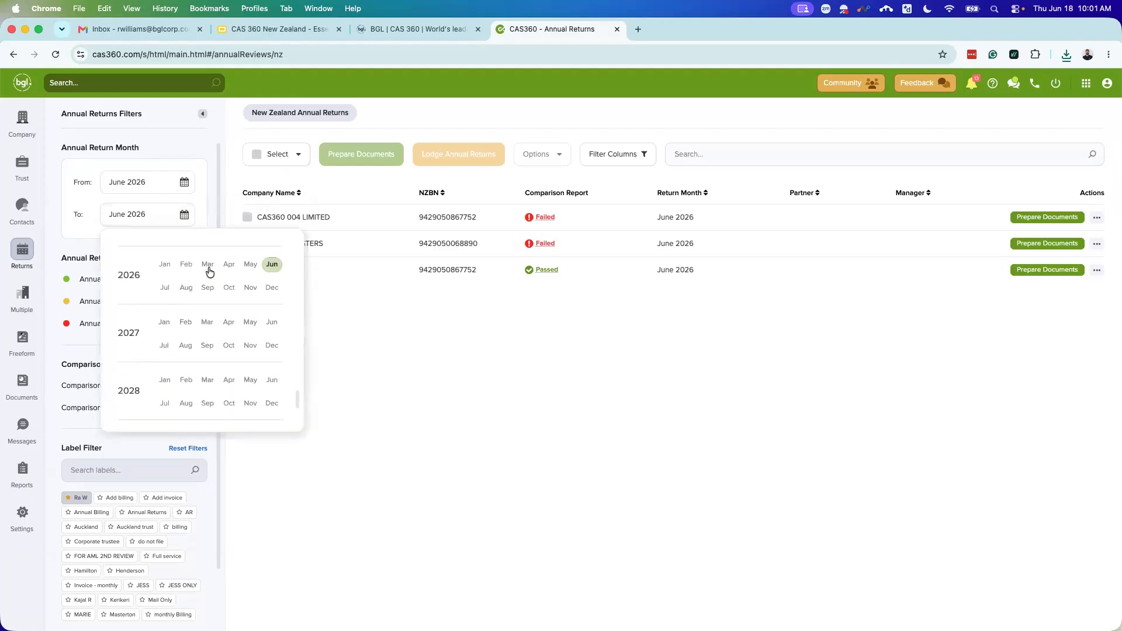
left_click(445, 384)
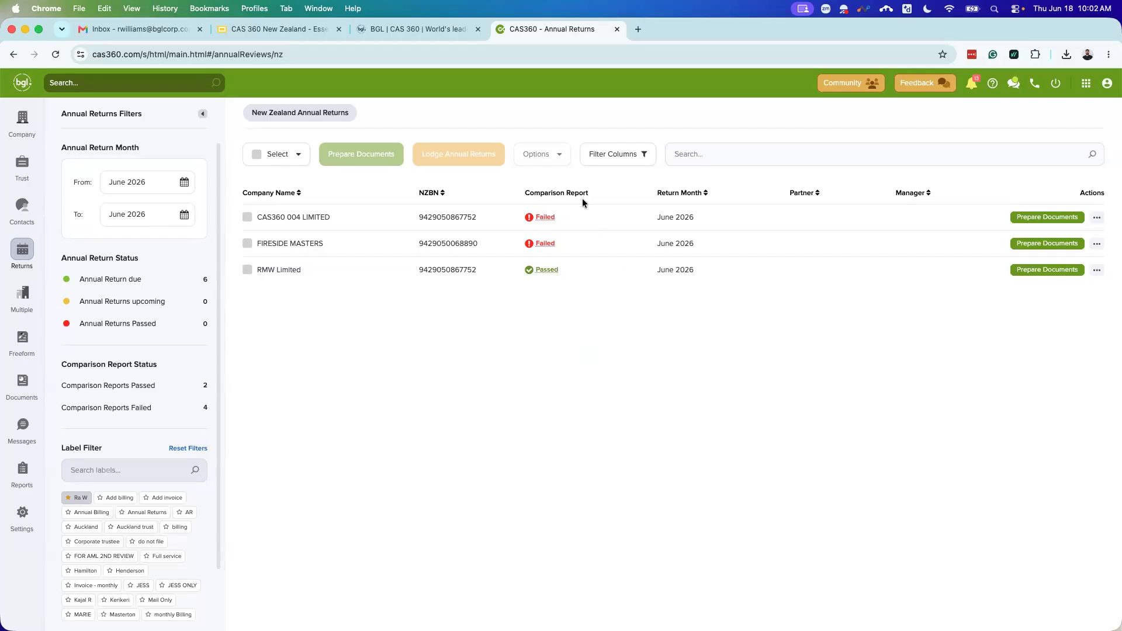
Step: Open FIRESIDE MASTERS' failed Health Check and go to its General Details comparison
left_click(546, 245)
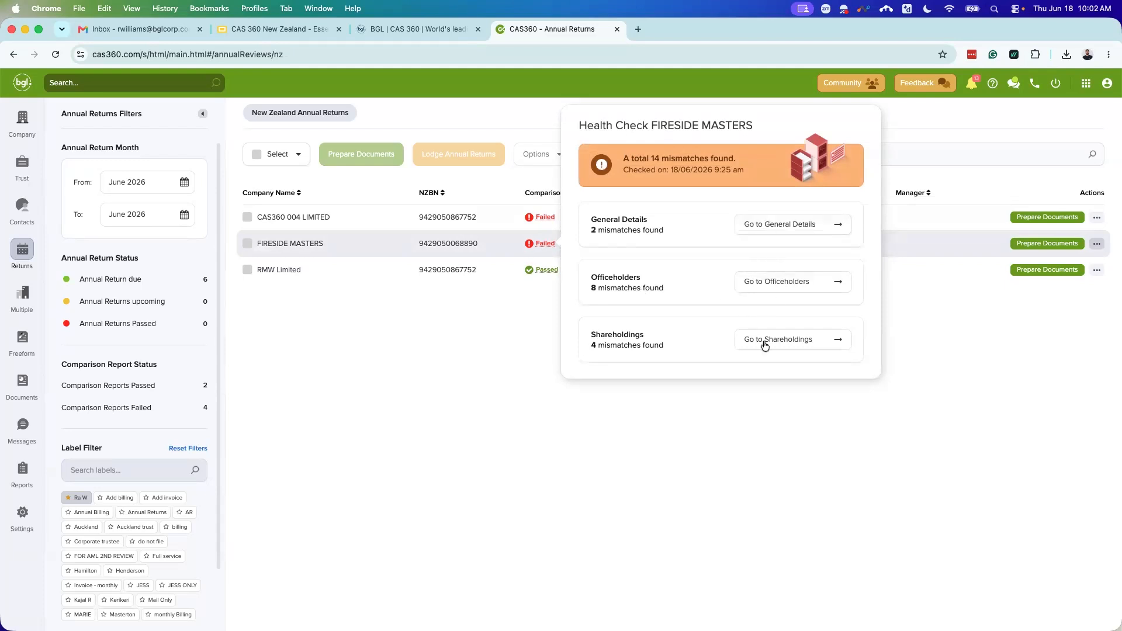
left_click(542, 243)
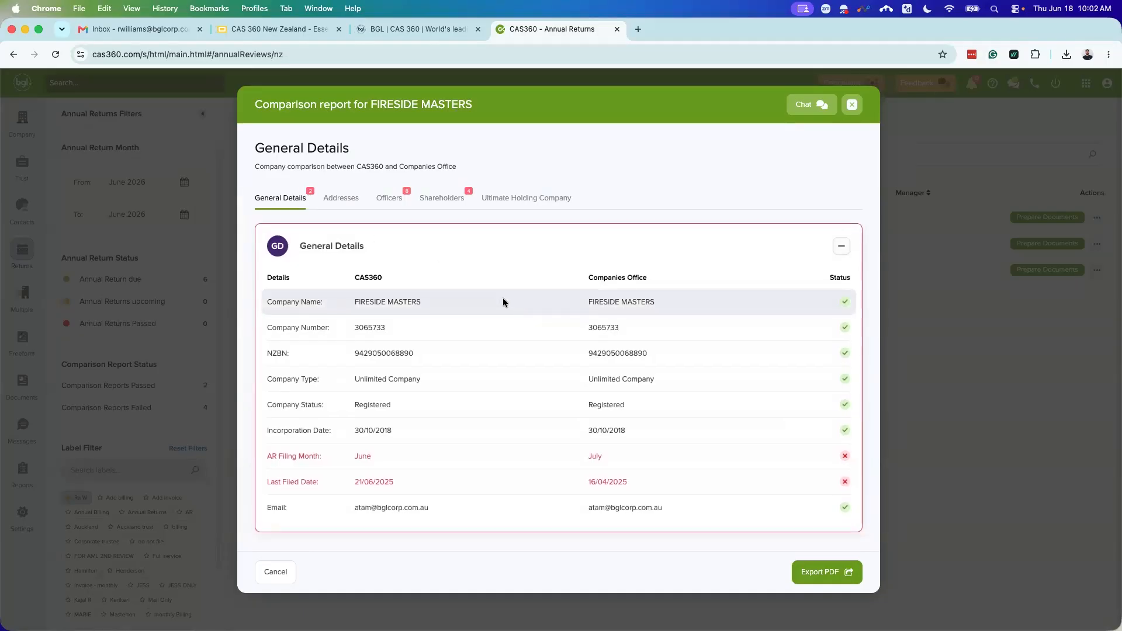
Step: Show the Fireside Masters Officers comparison and scroll through the officer list
left_click(385, 200)
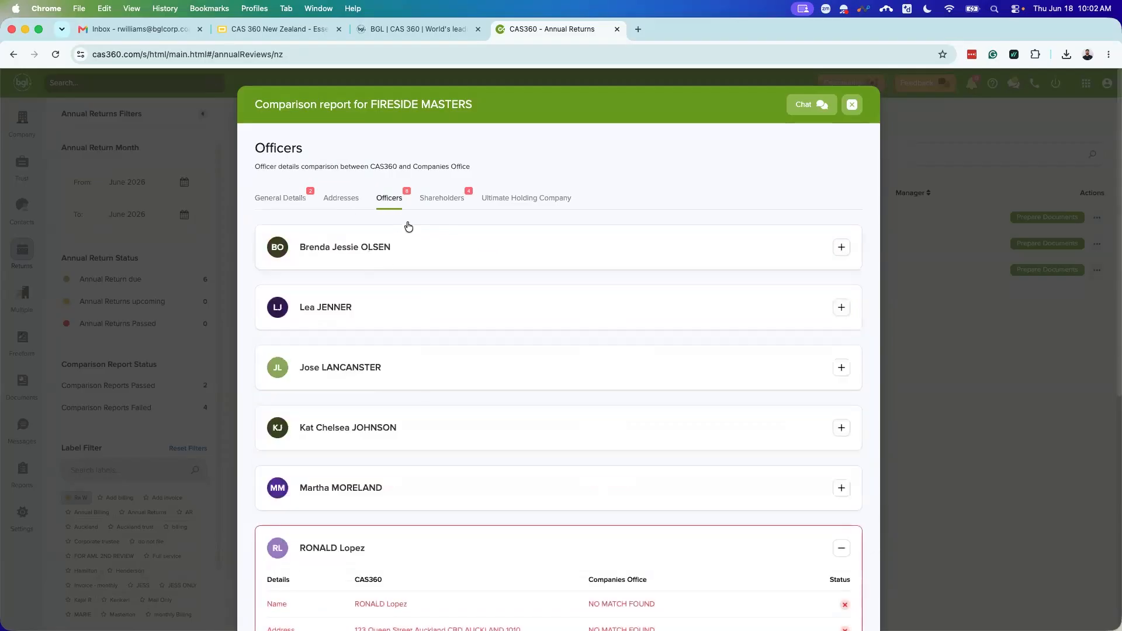
scroll(467, 381, "down", 3)
scroll(472, 384, "down", 5)
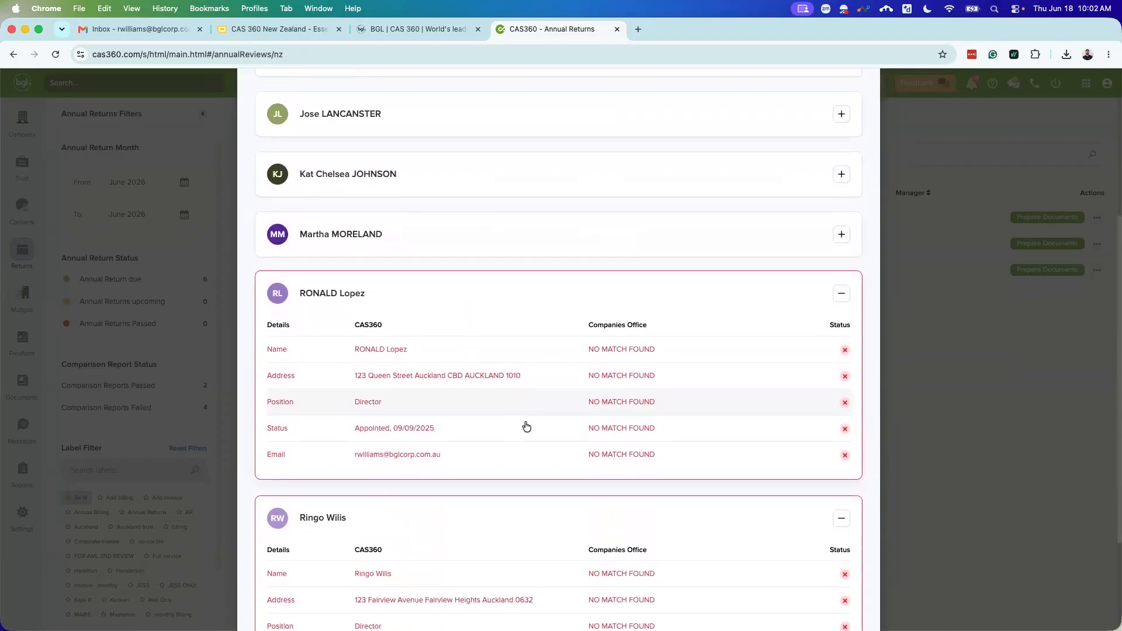
scroll(529, 409, "down", 3)
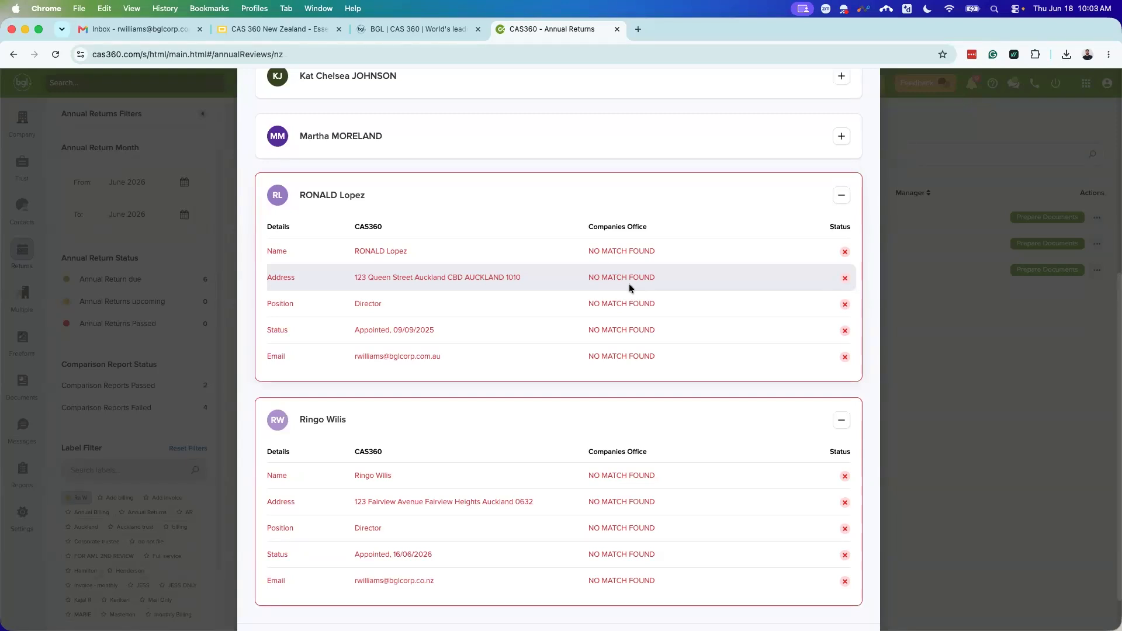
scroll(482, 426, "up", 1)
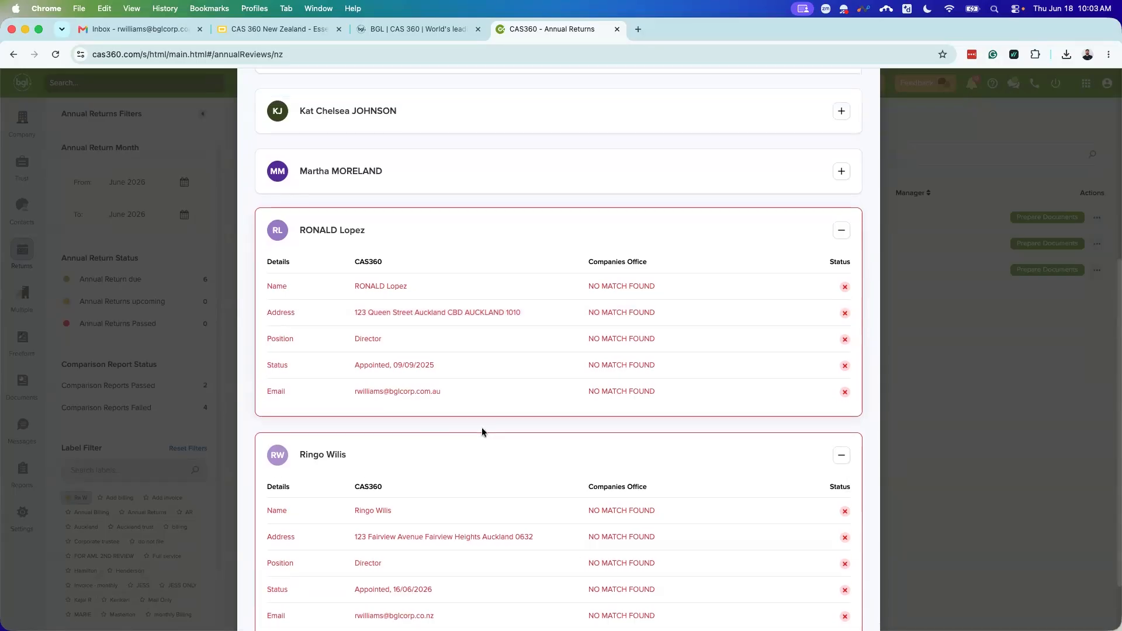
scroll(483, 432, "up", 2)
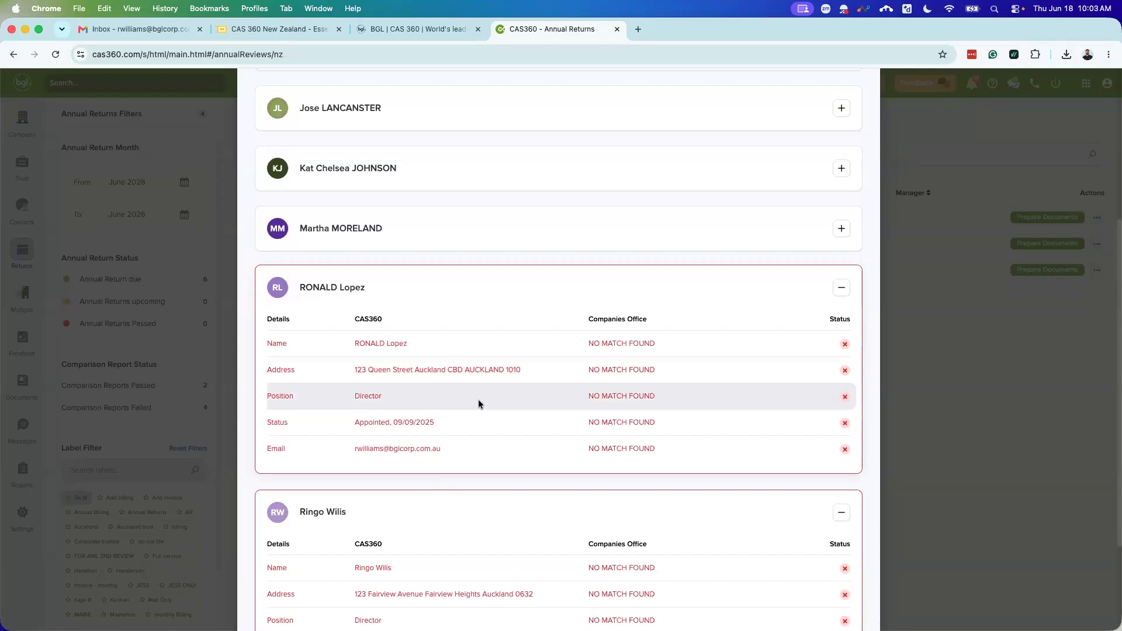
scroll(381, 415, "down", 1)
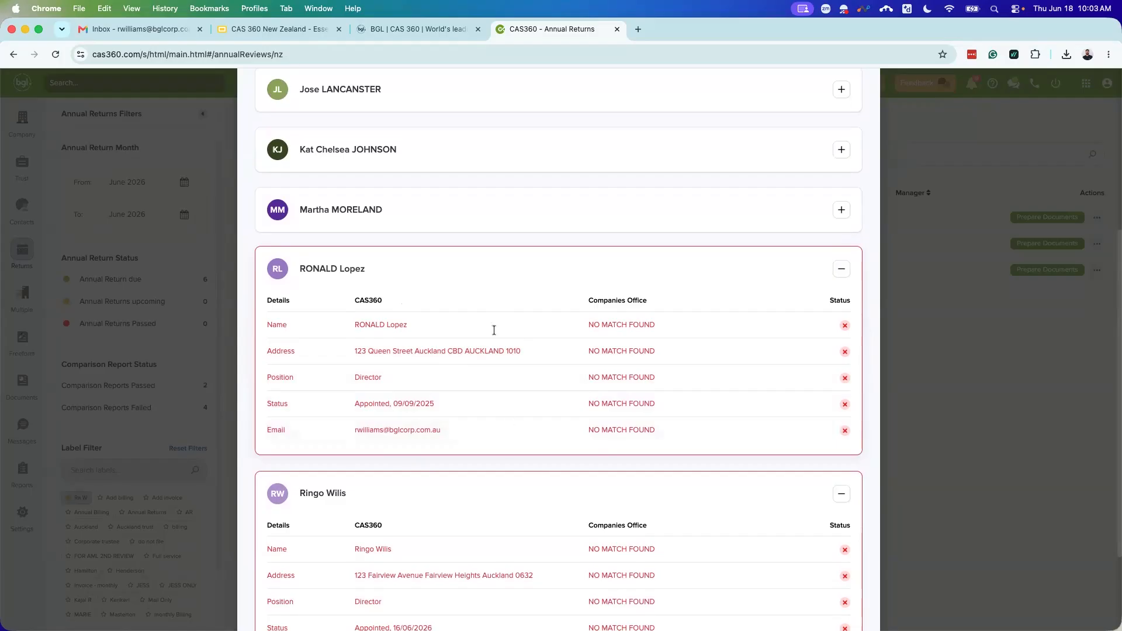
scroll(497, 441, "up", 10)
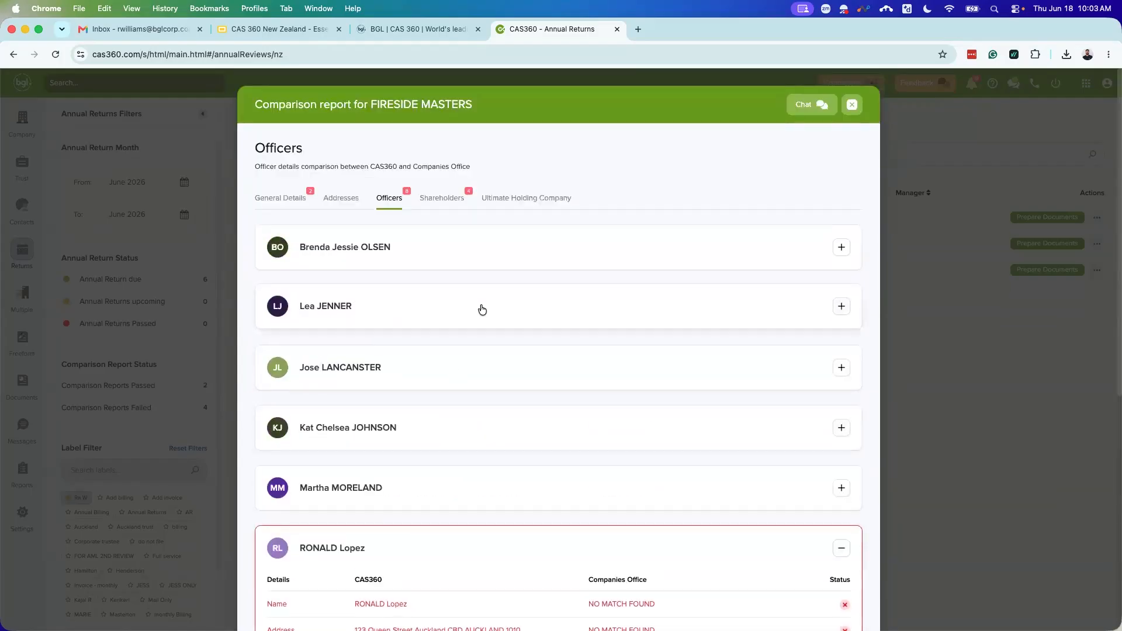
Step: Expand the second and third officers' details, both fully matching the Companies Office
left_click(569, 305)
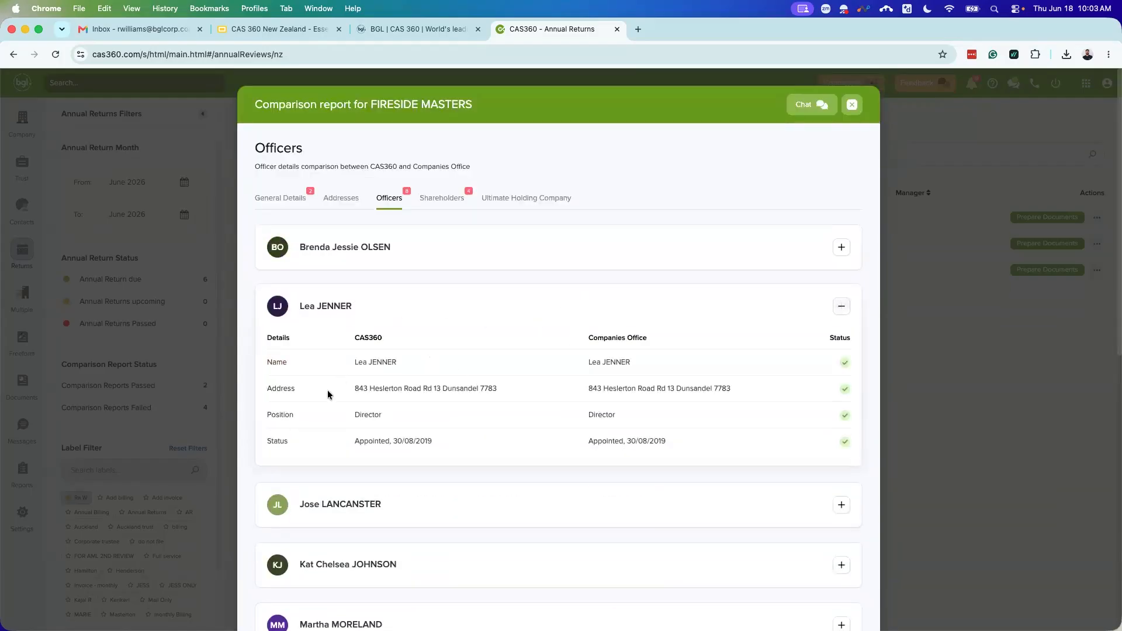
scroll(553, 438, "down", 2)
left_click(551, 428)
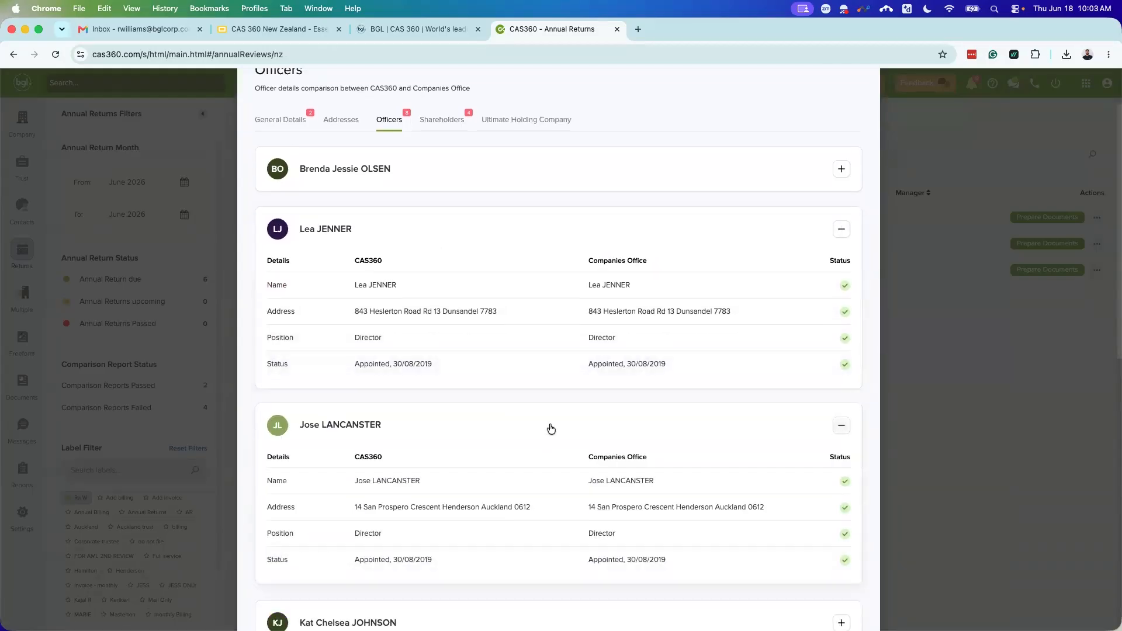
scroll(511, 390, "up", 1)
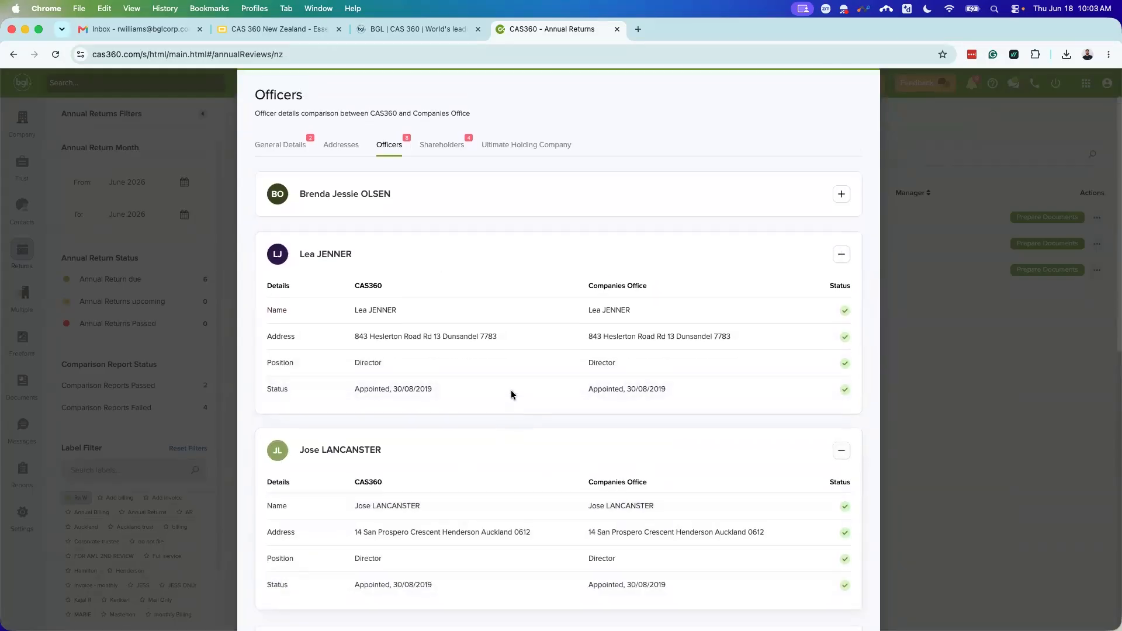
scroll(511, 390, "up", 2)
Step: Switch to the Shareholders comparison and scroll through the shareholder cards
left_click(454, 199)
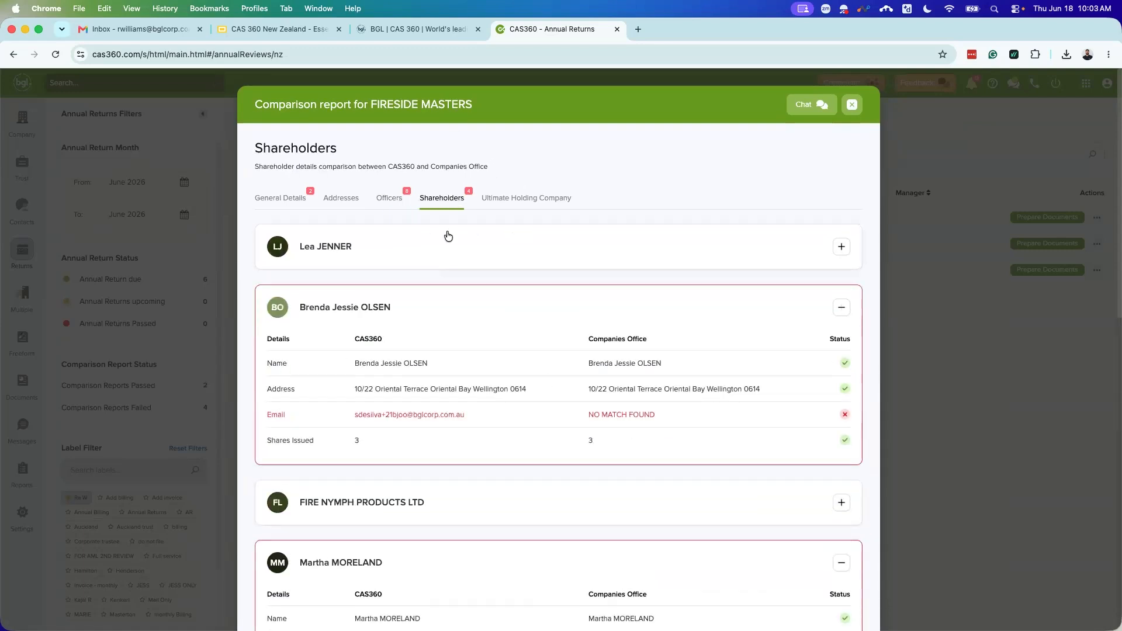
scroll(520, 275, "down", 1)
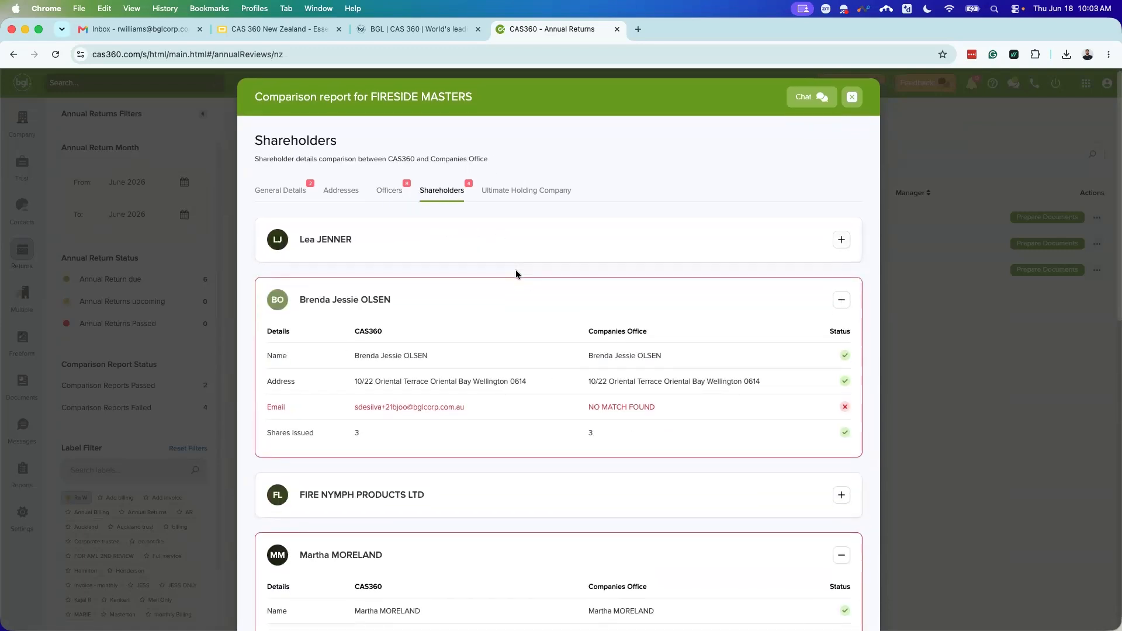
scroll(497, 278, "down", 3)
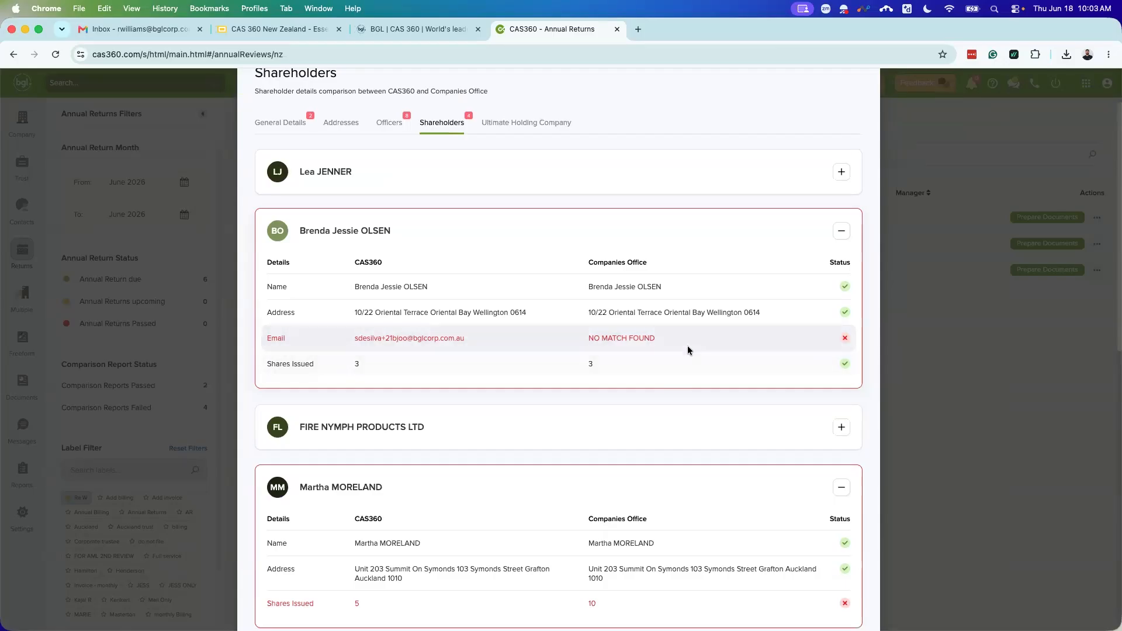
scroll(554, 327, "down", 5)
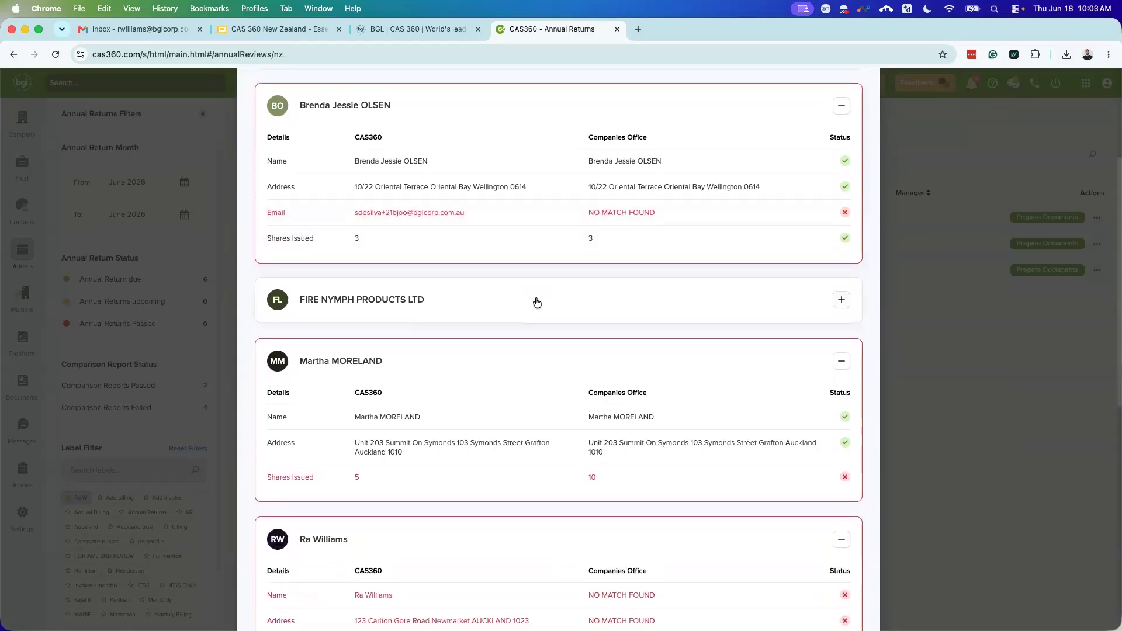
scroll(537, 301, "down", 2)
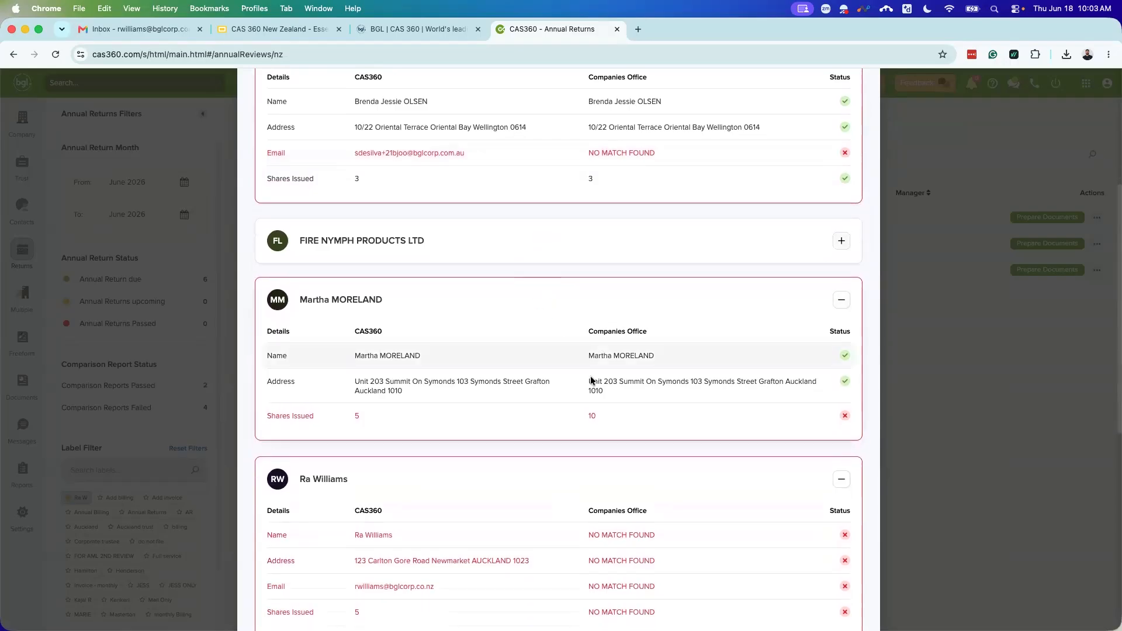
scroll(379, 427, "down", 2)
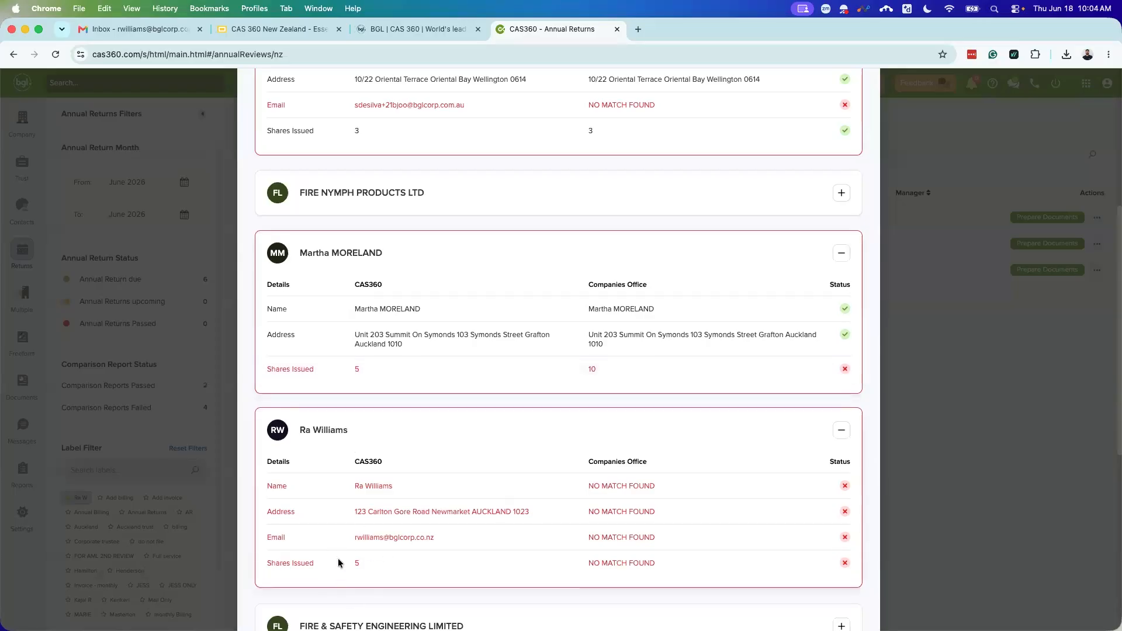
scroll(353, 544, "down", 2)
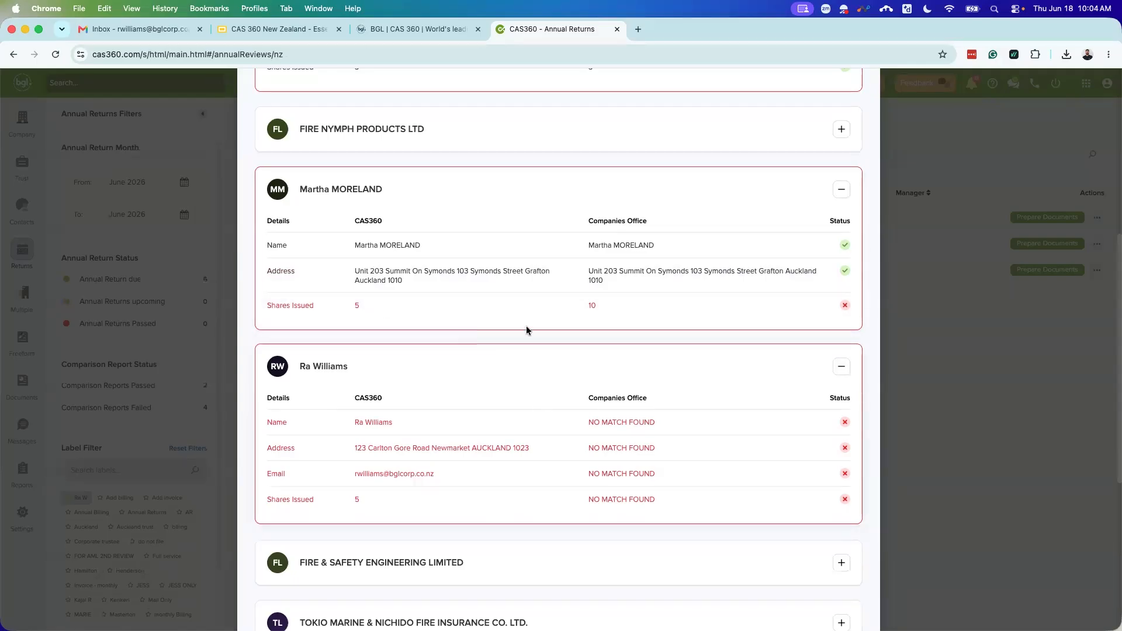
scroll(561, 386, "down", 1)
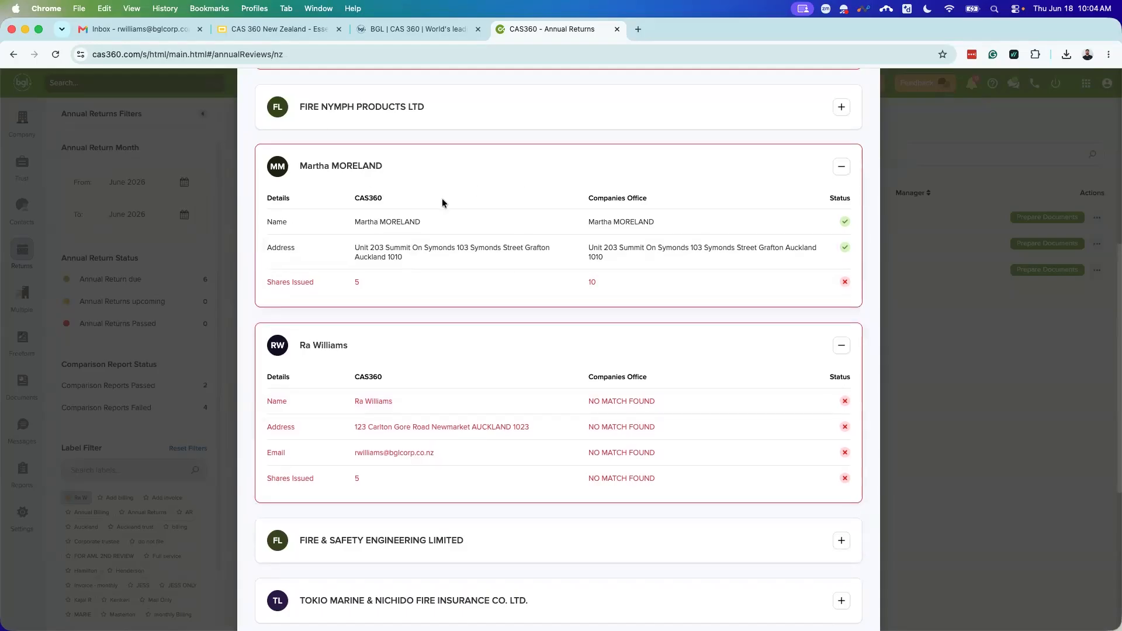
scroll(449, 207, "down", 5)
Step: Recheck the shareholder mismatches, then close the report to return to the June 2026 list
scroll(461, 250, "up", 10)
scroll(492, 300, "up", 5)
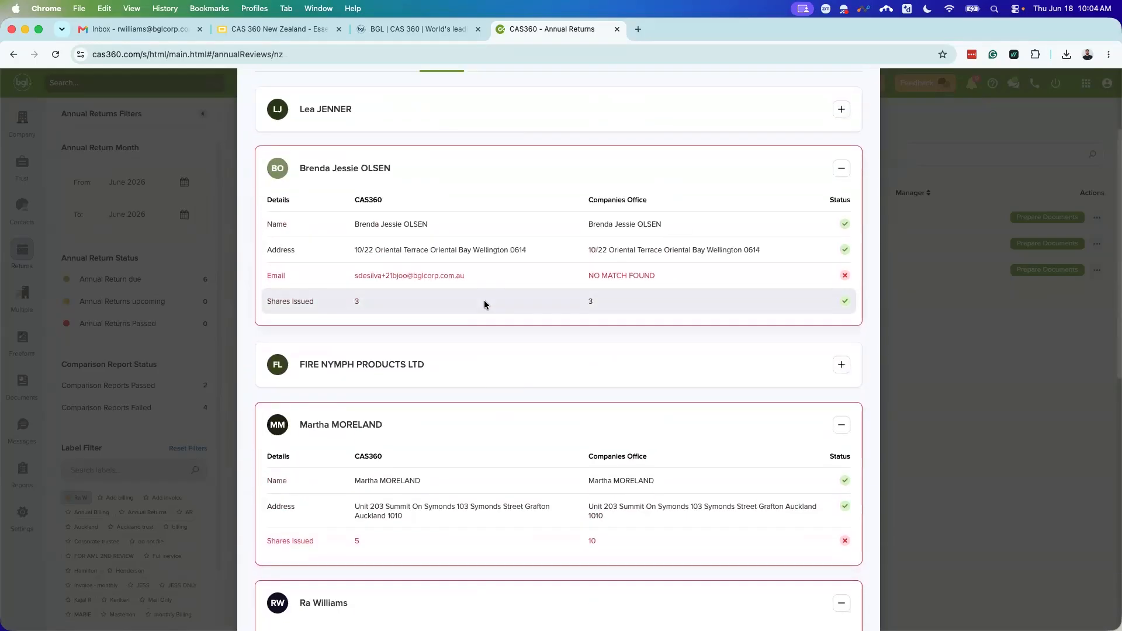
scroll(484, 300, "down", 8)
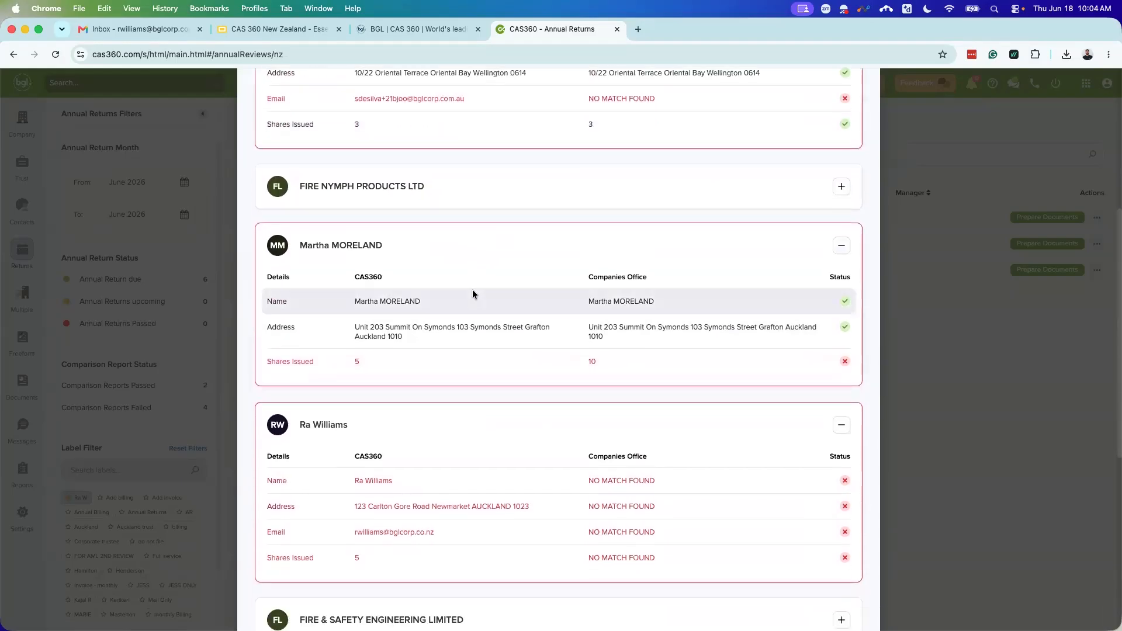
scroll(473, 289, "up", 10)
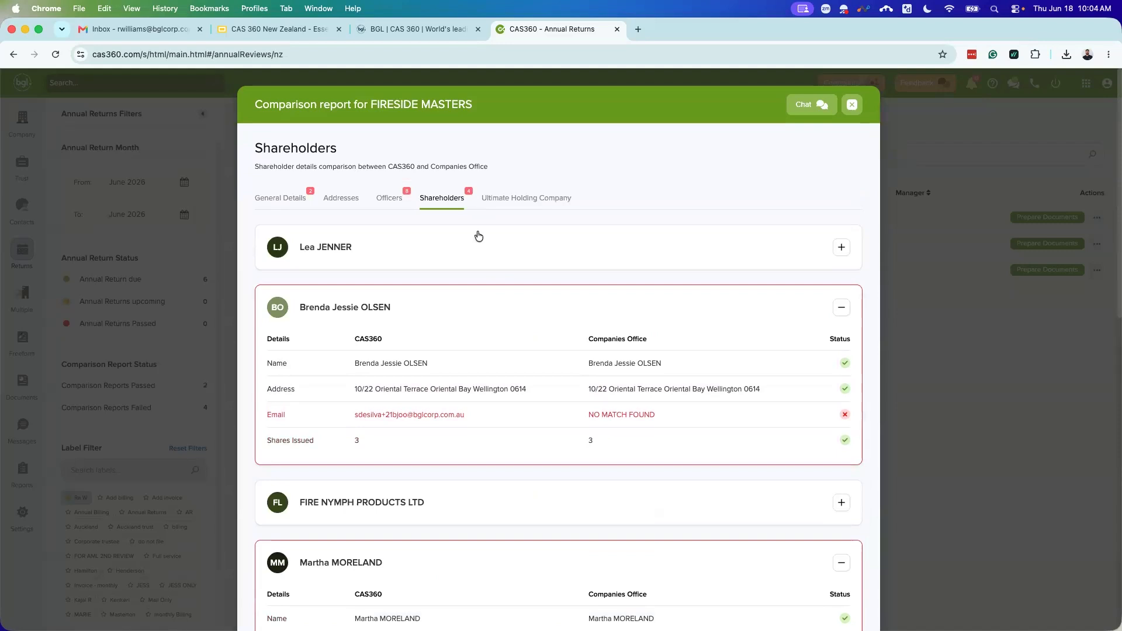
scroll(468, 280, "down", 3)
scroll(455, 342, "down", 5)
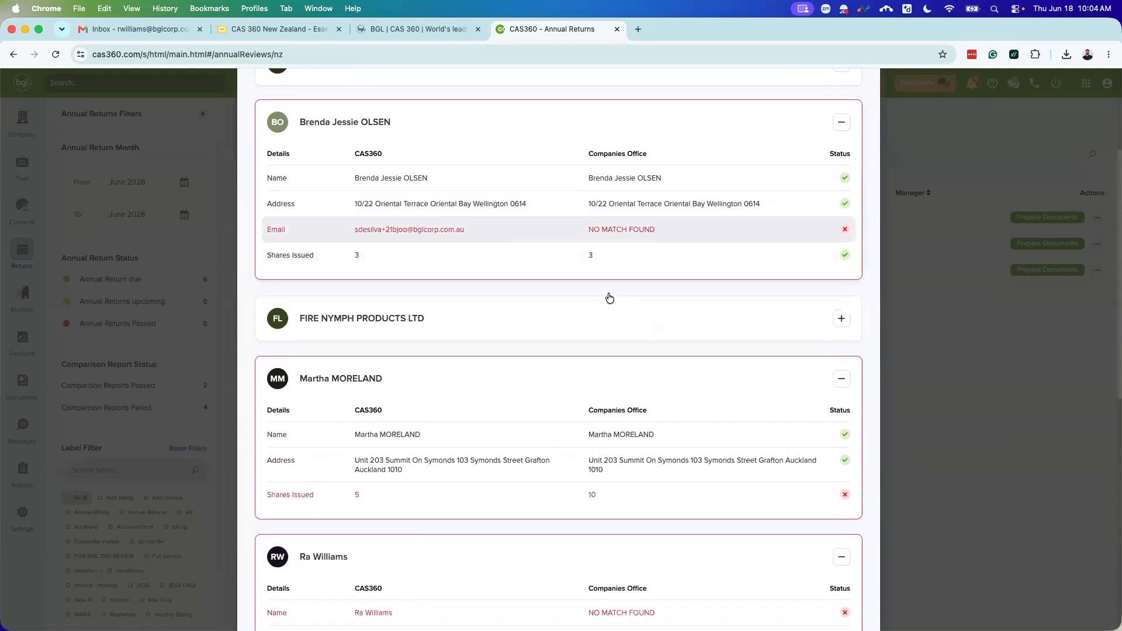
scroll(589, 271, "down", 7)
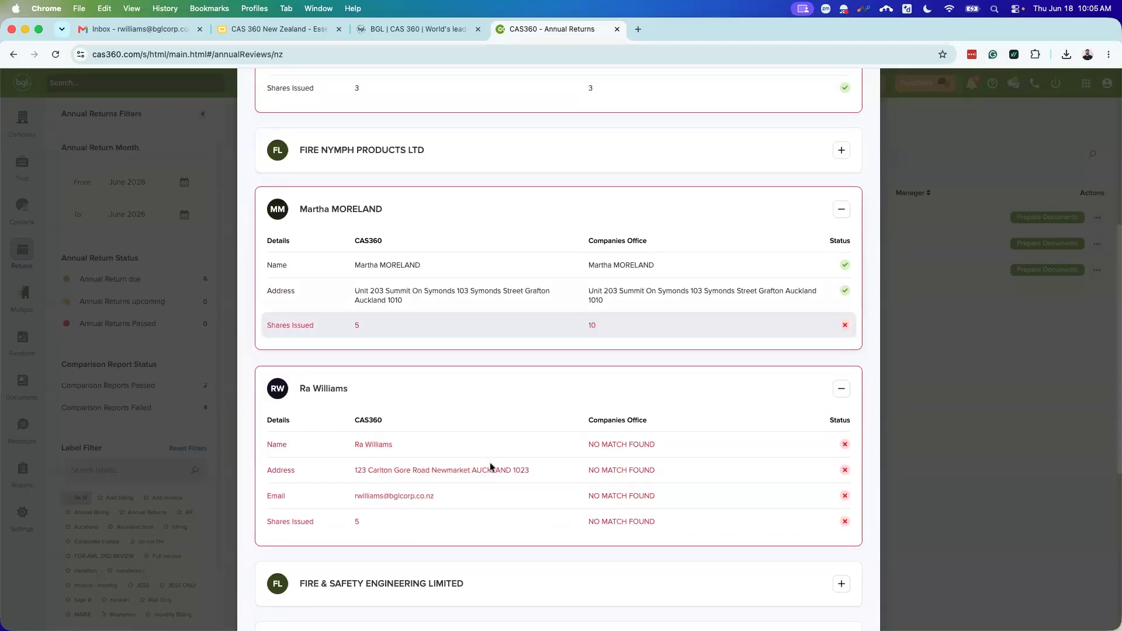
scroll(508, 218, "up", 4)
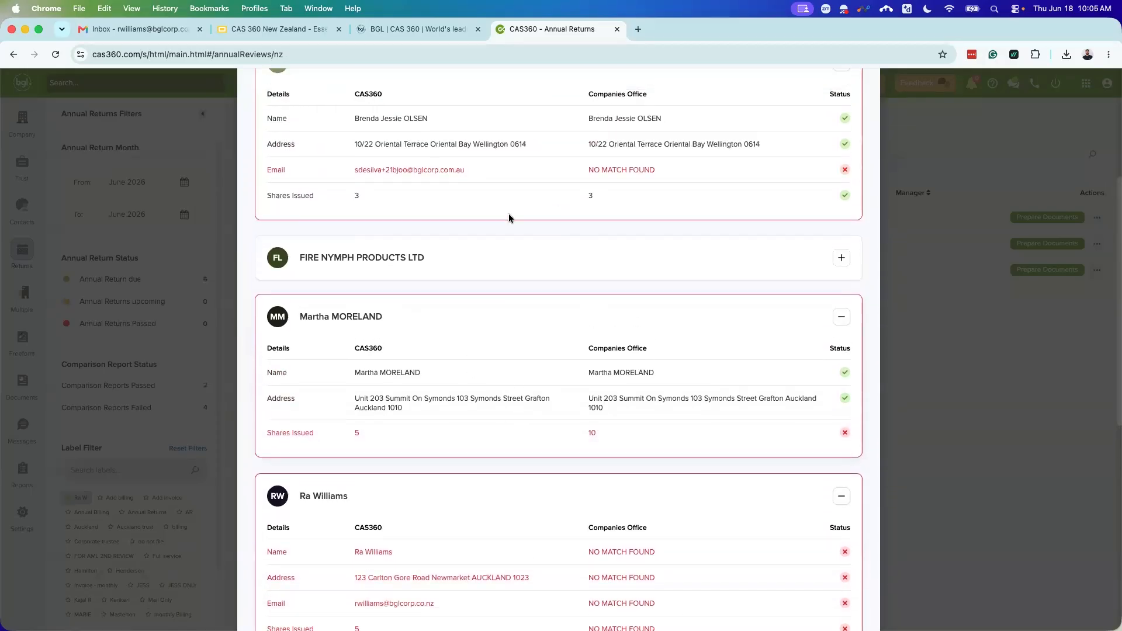
scroll(738, 342, "up", 3)
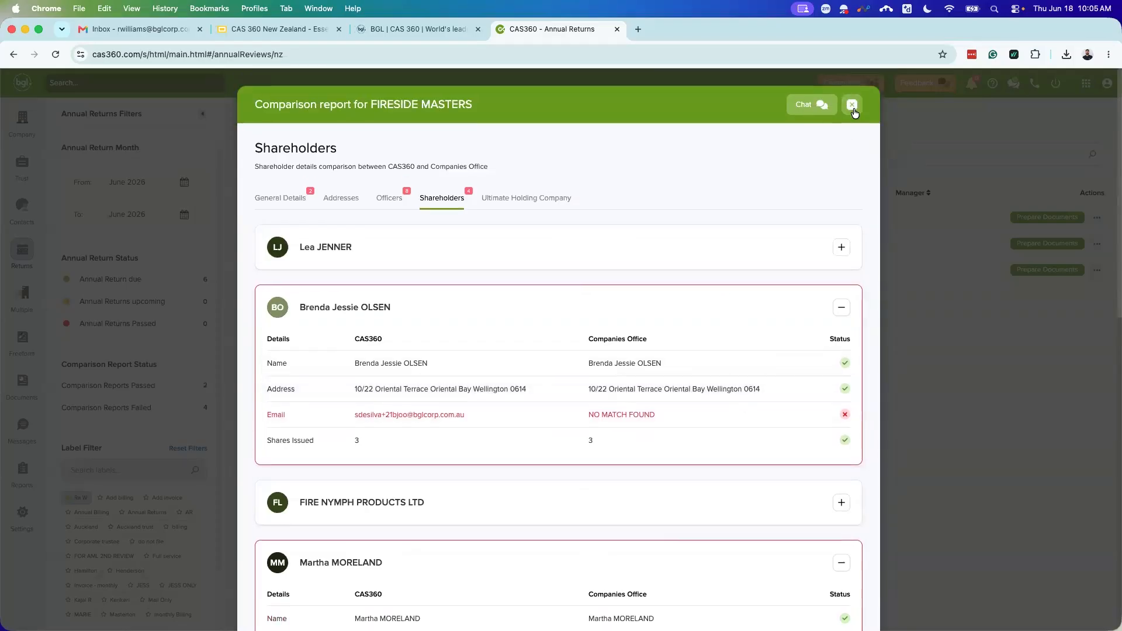
left_click(851, 105)
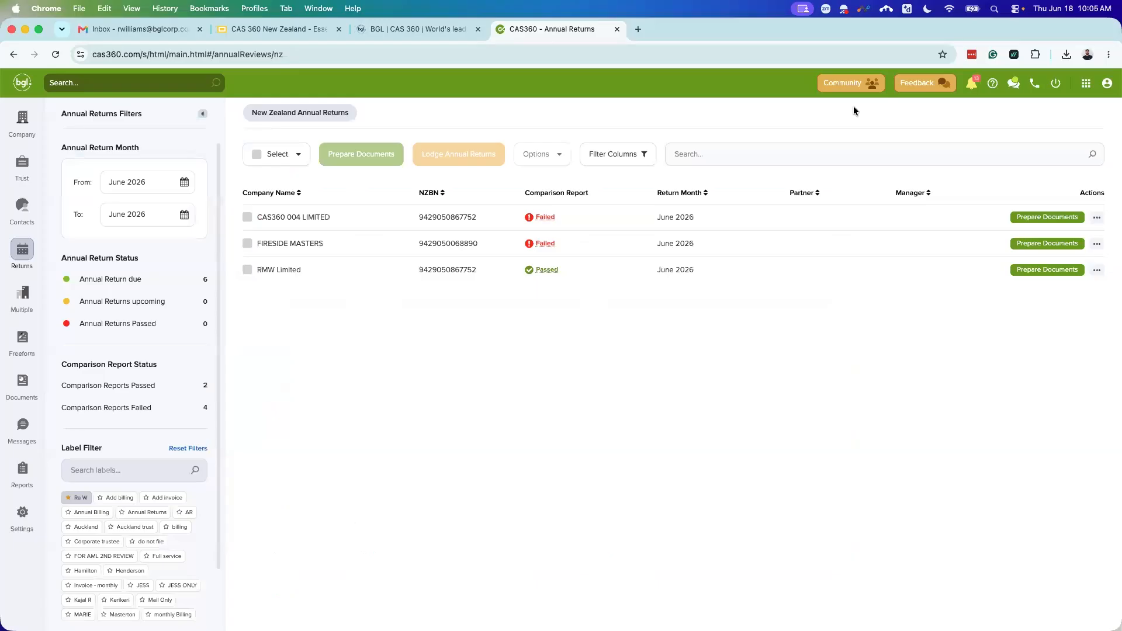
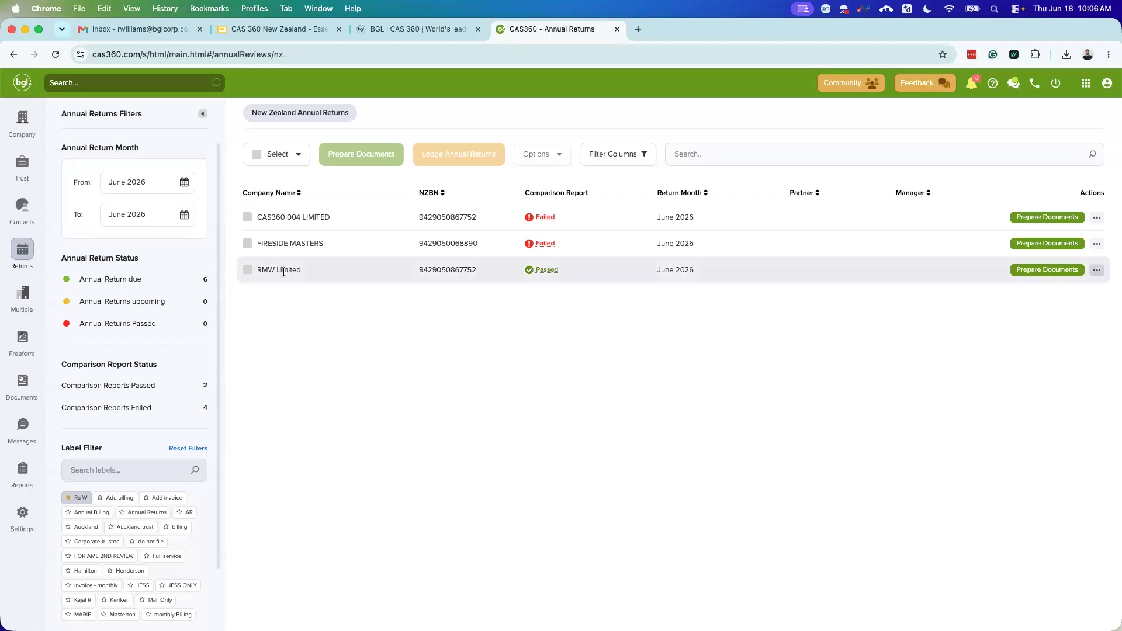
Step: Start document production for RMW Limited, including the Cover Letter and Solvency Resolution
left_click(1036, 270)
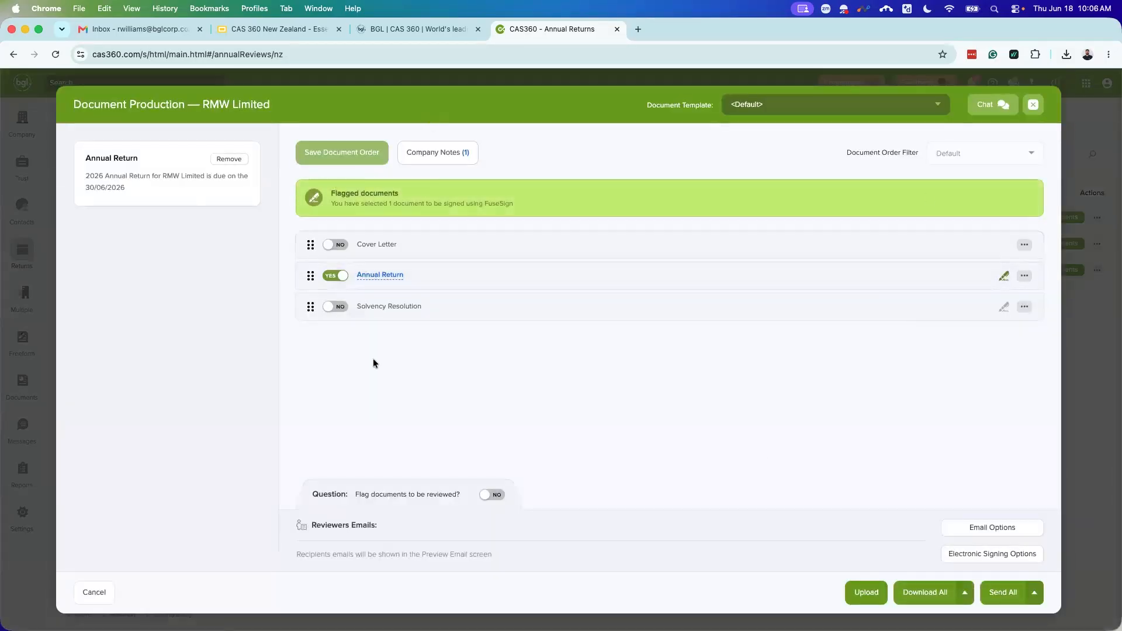
left_click(335, 244)
left_click(335, 307)
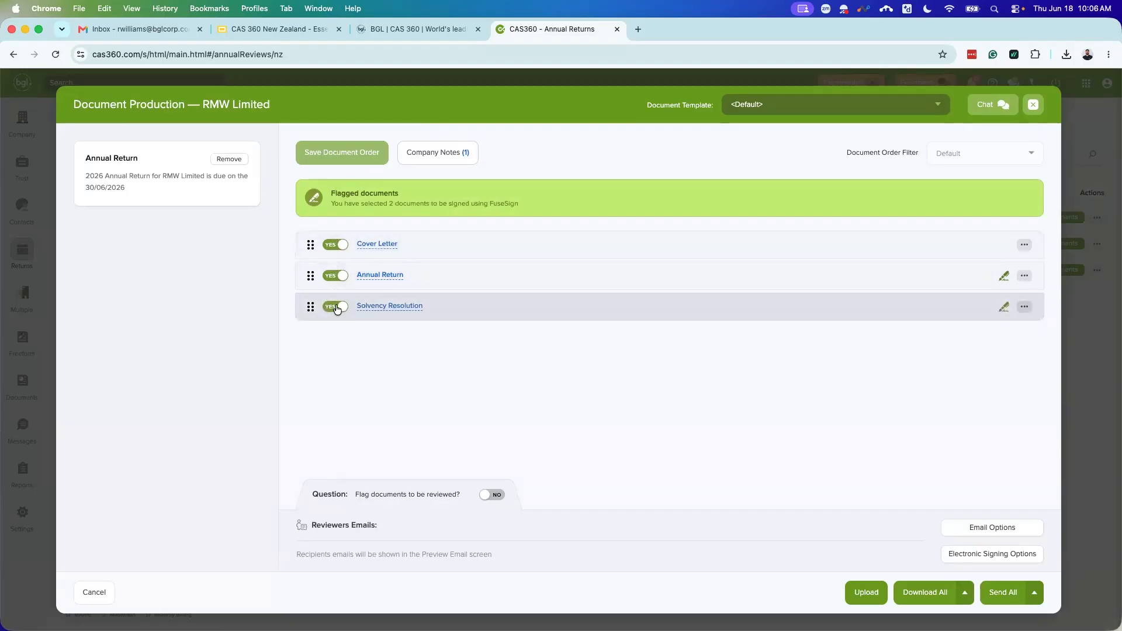
Step: Preview the cover letter, annual return and solvency resolution in turn
left_click(379, 244)
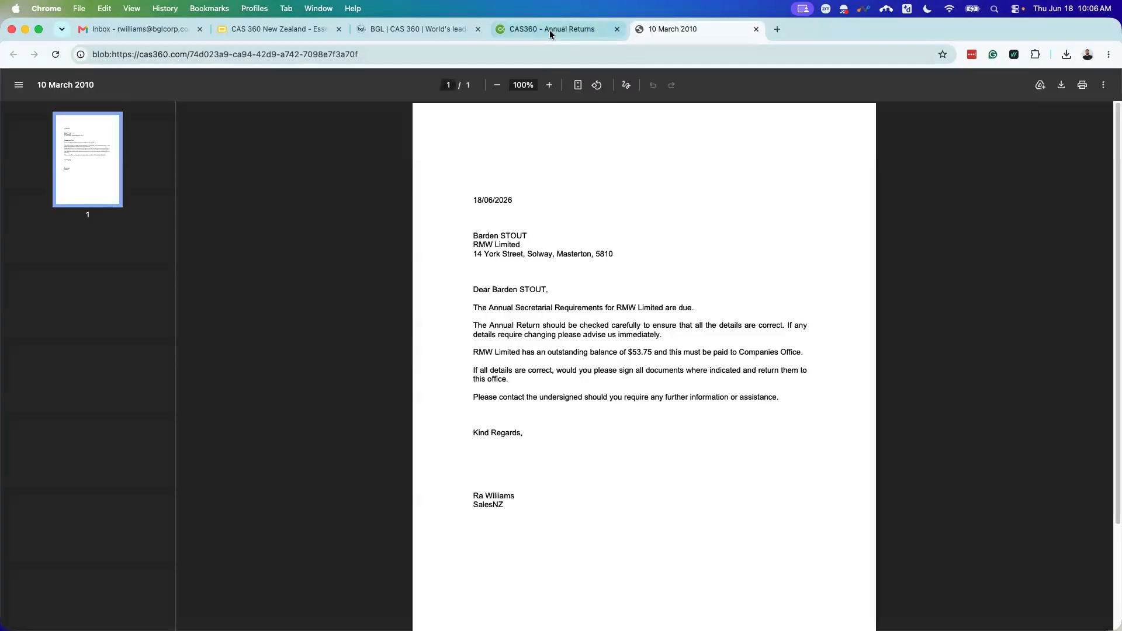
left_click(550, 30)
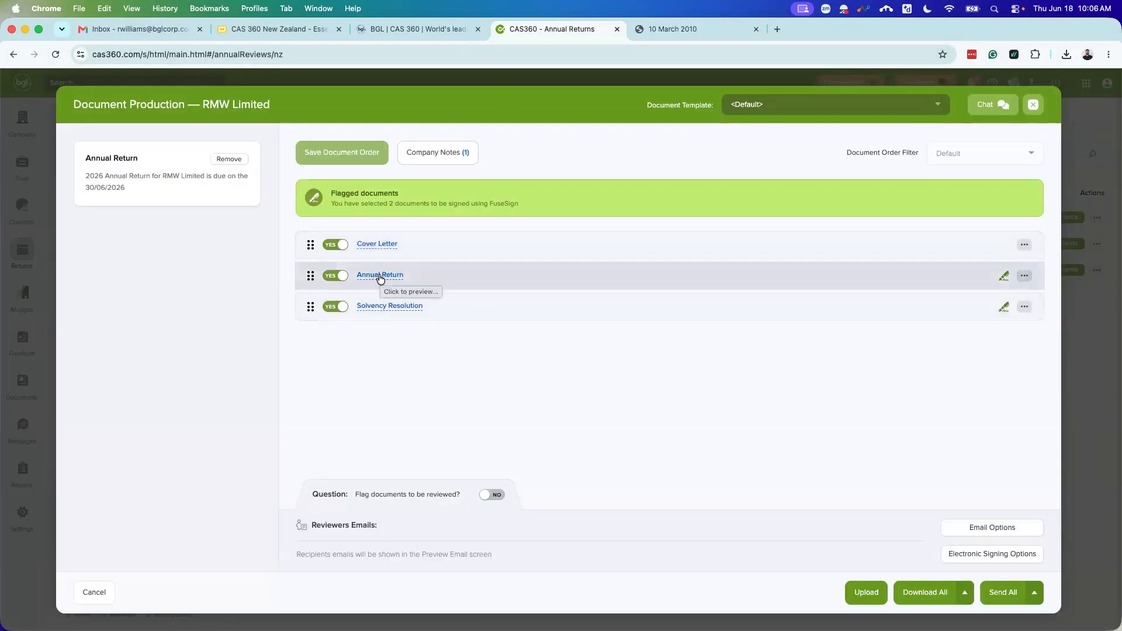
left_click(378, 277)
left_click(566, 26)
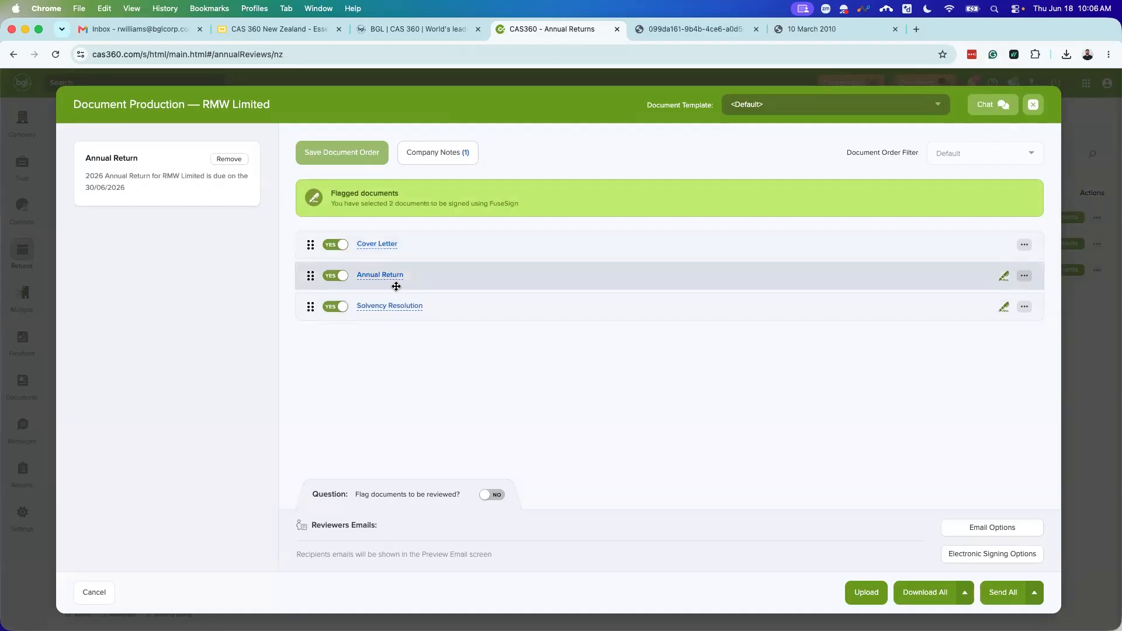
left_click(378, 307)
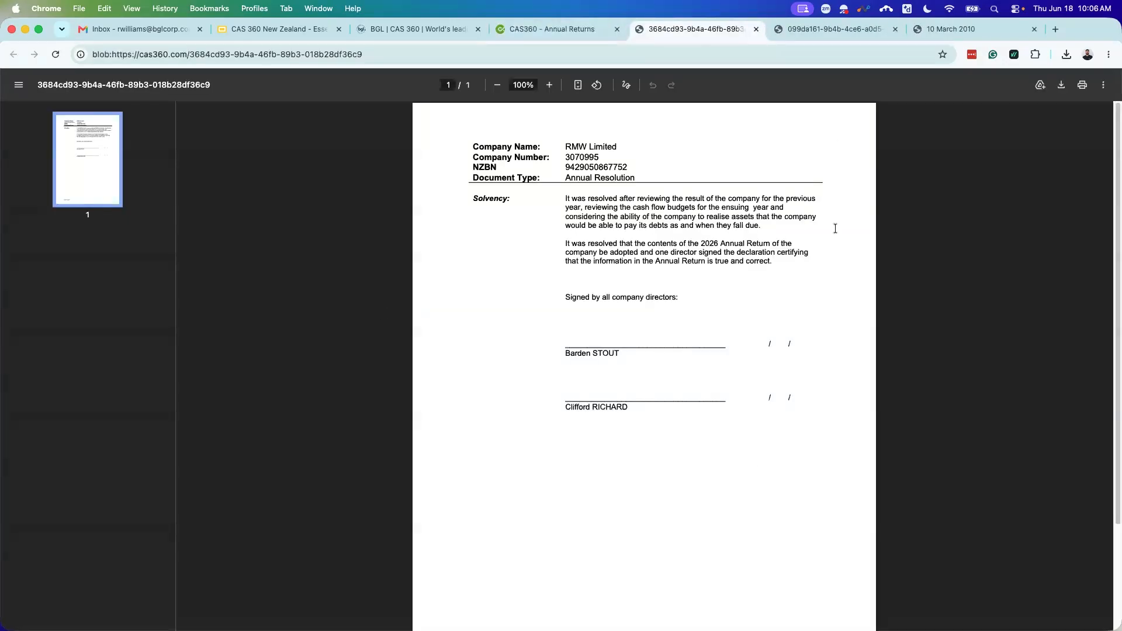
Step: Read through all three pages of the annual return PDF, then close every preview tab
left_click(757, 29)
left_click(687, 27)
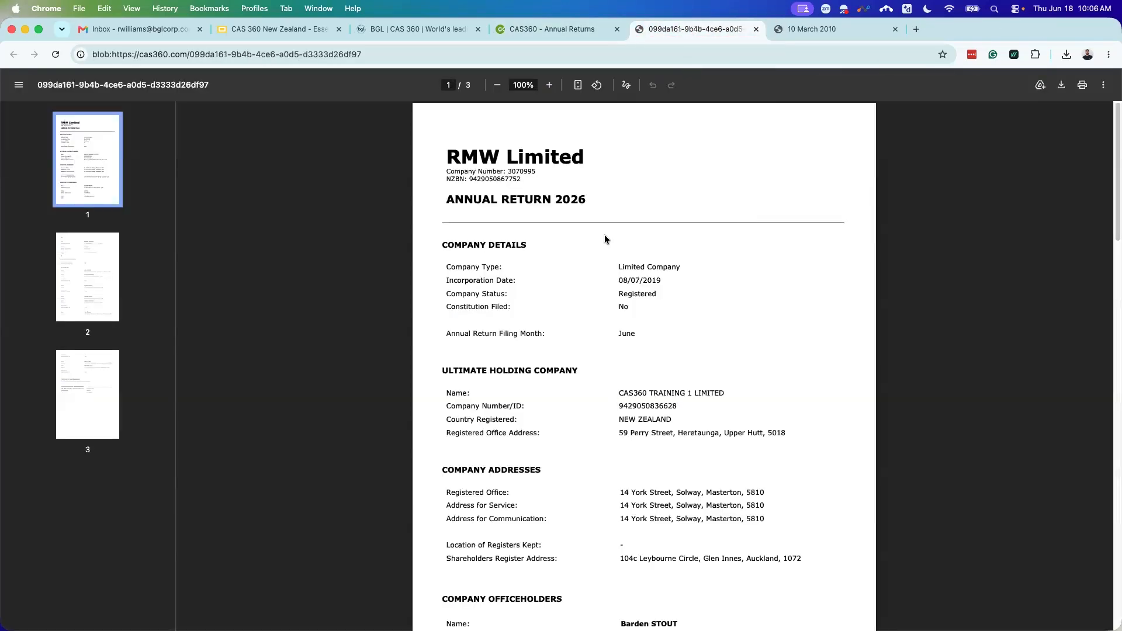
scroll(694, 249, "down", 1)
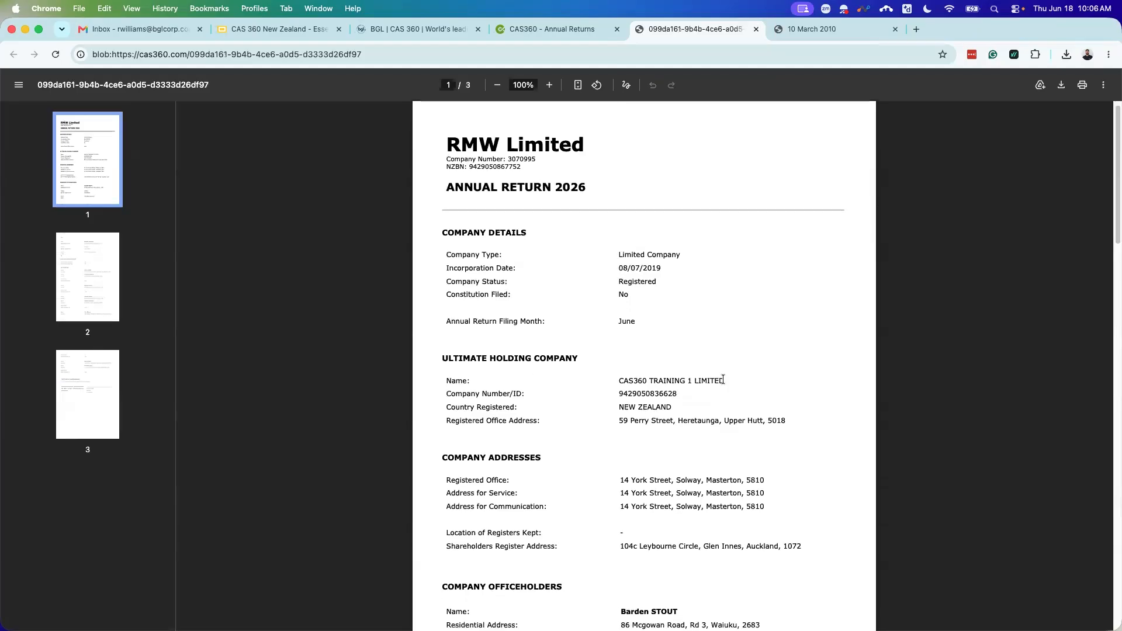
scroll(723, 379, "down", 2)
scroll(733, 327, "down", 2)
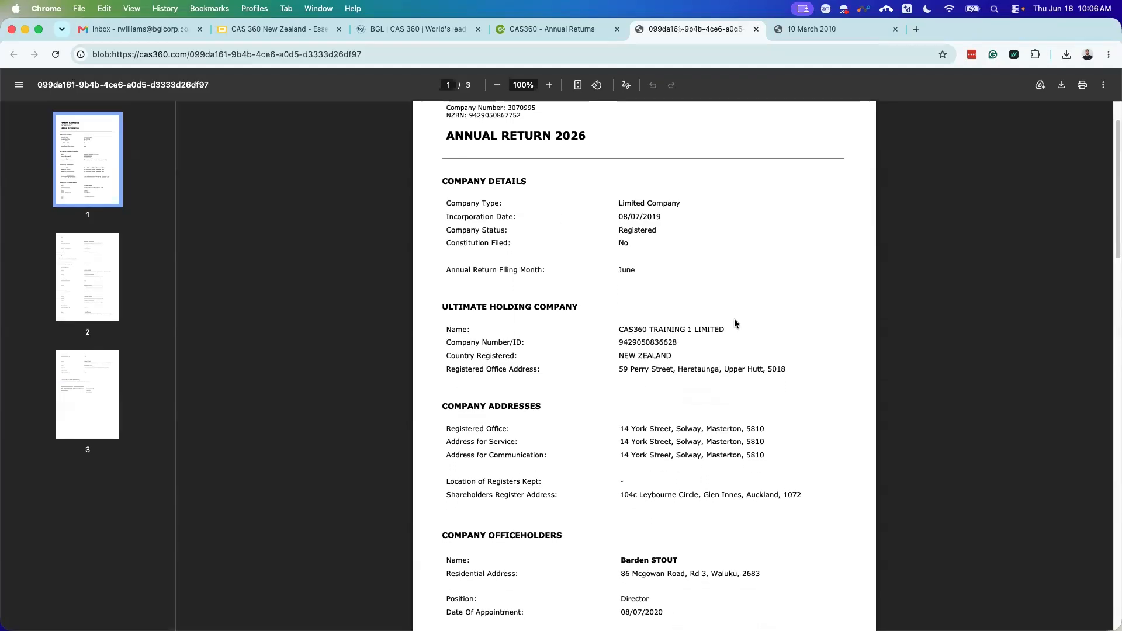
scroll(760, 350, "down", 8)
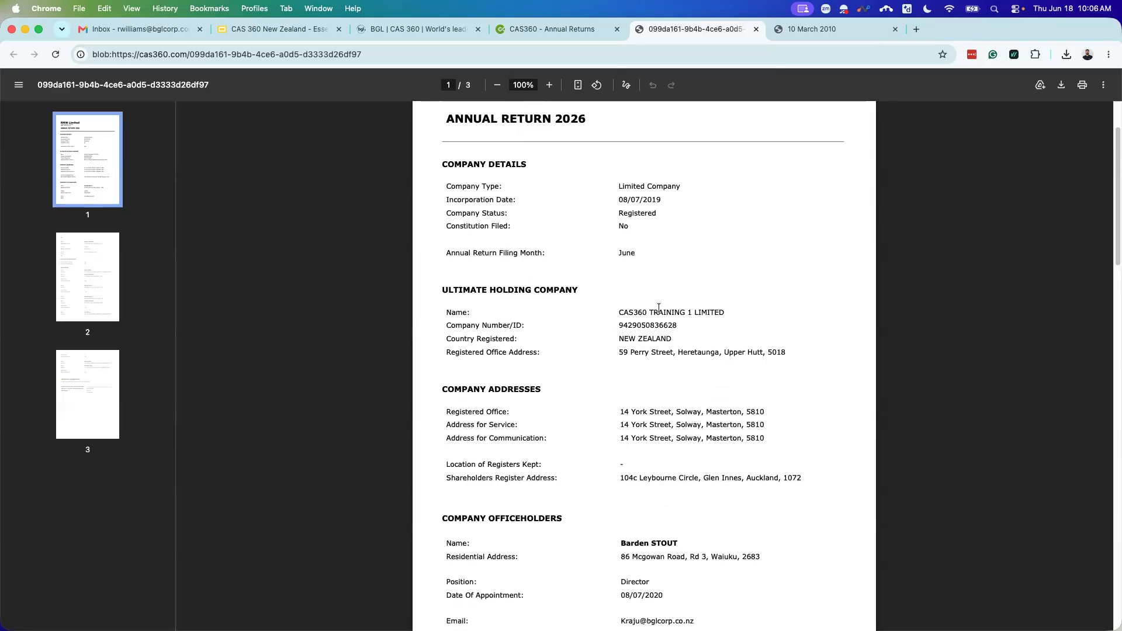
scroll(708, 343, "down", 6)
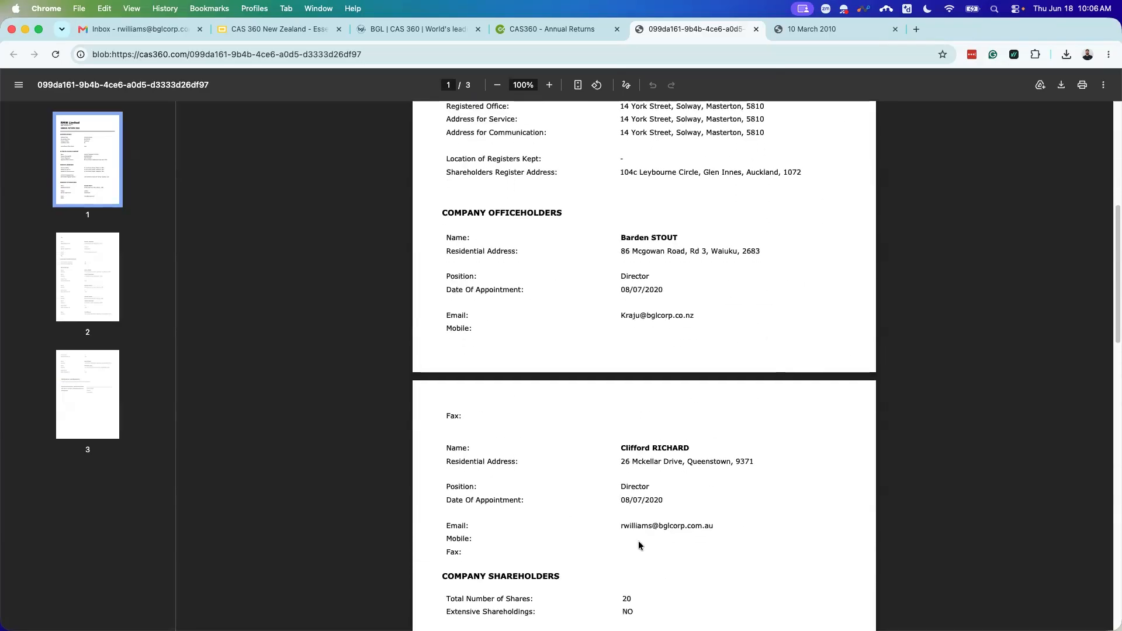
scroll(715, 383, "down", 6)
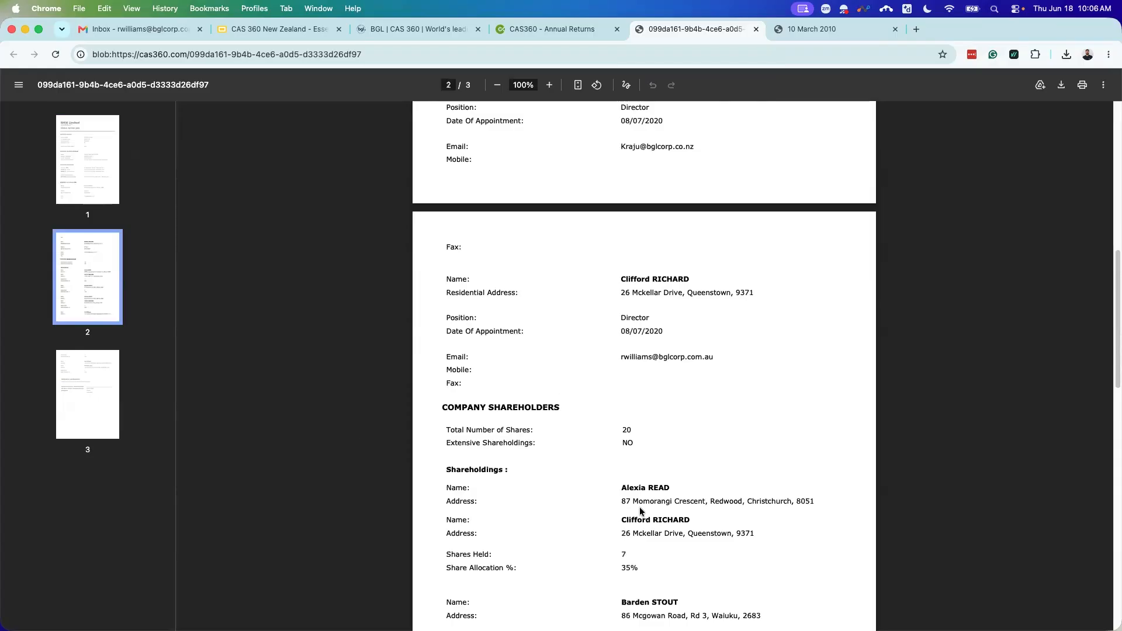
scroll(572, 416, "down", 5)
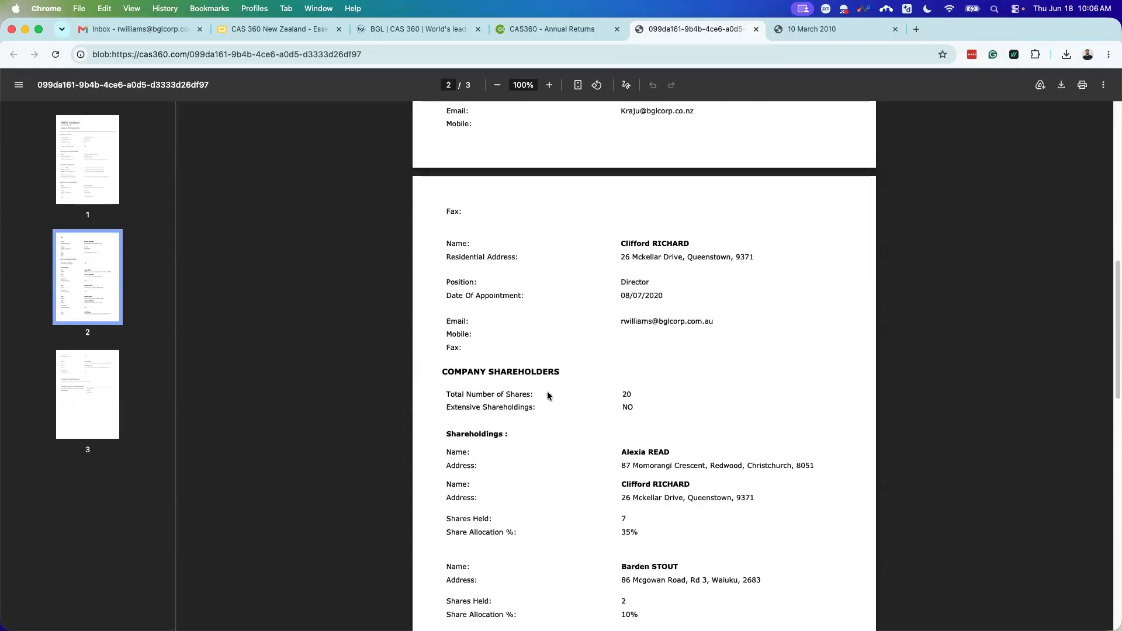
scroll(641, 393, "down", 9)
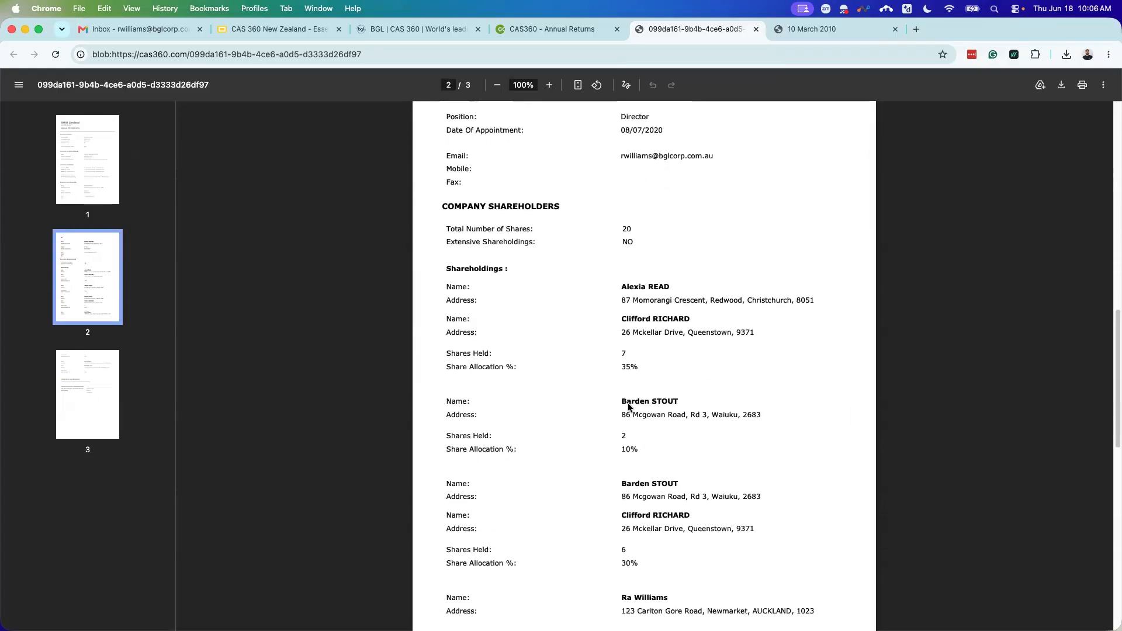
scroll(624, 407, "down", 5)
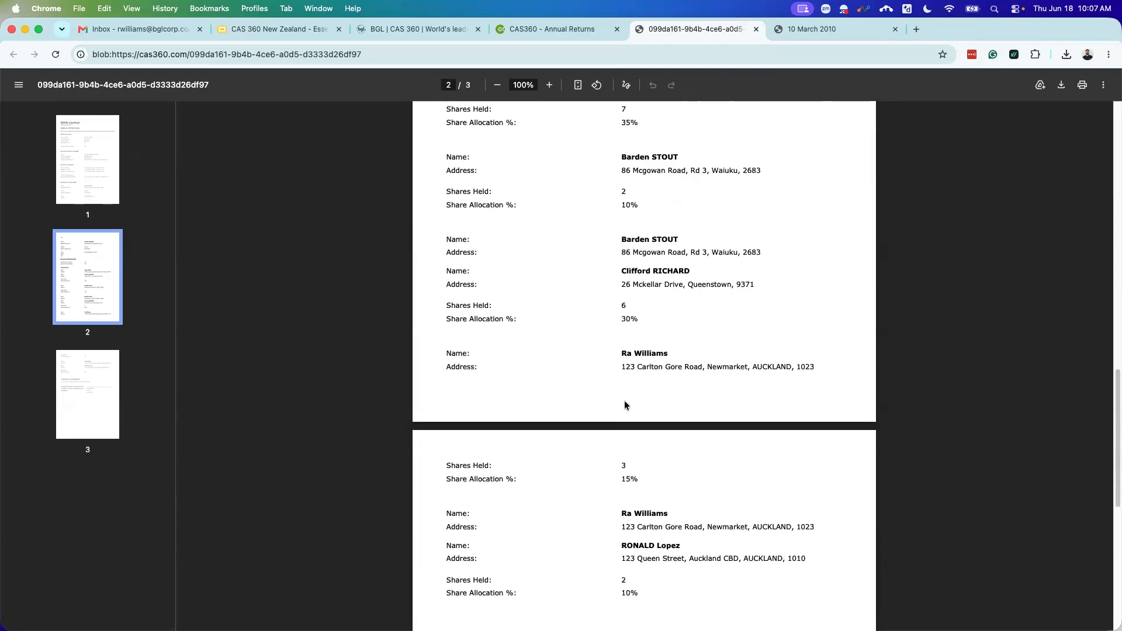
scroll(640, 388, "down", 3)
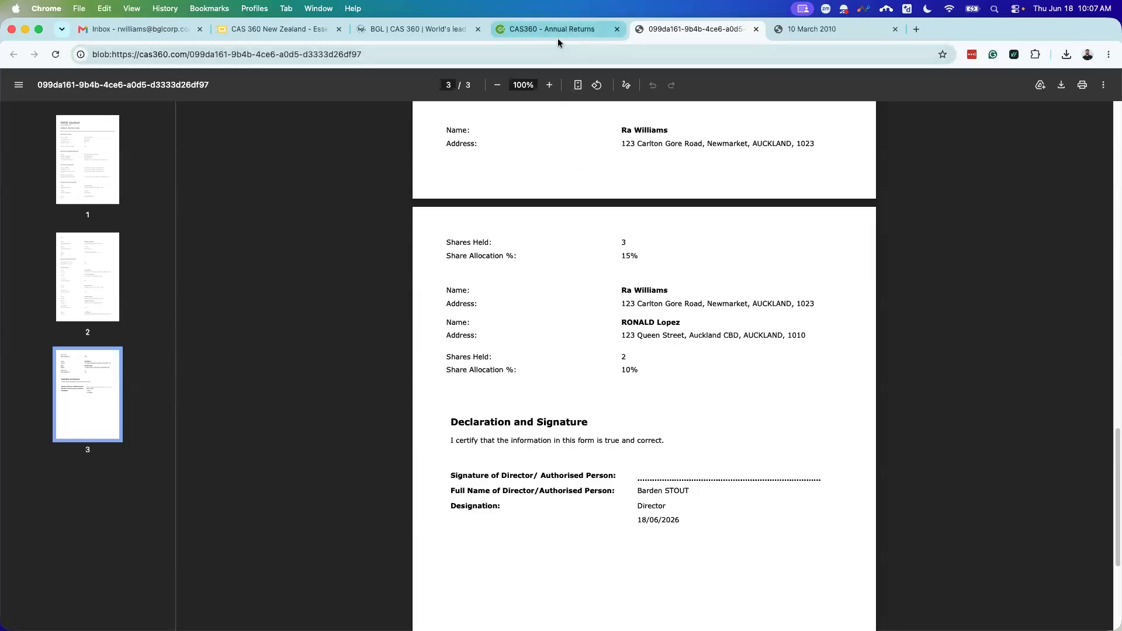
left_click(756, 30)
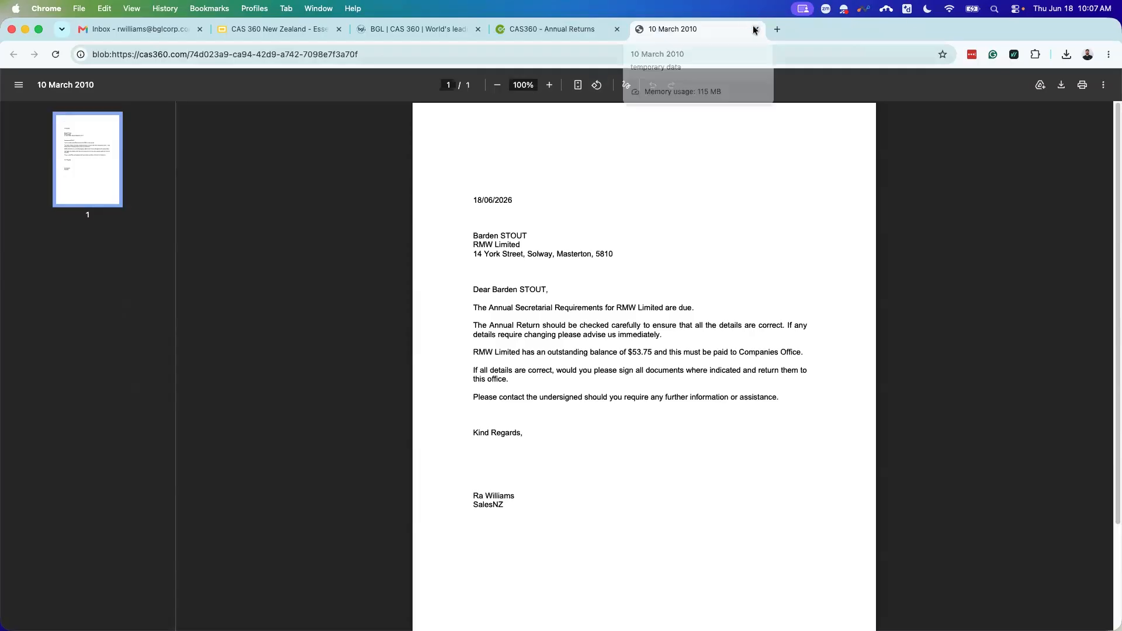
left_click(753, 29)
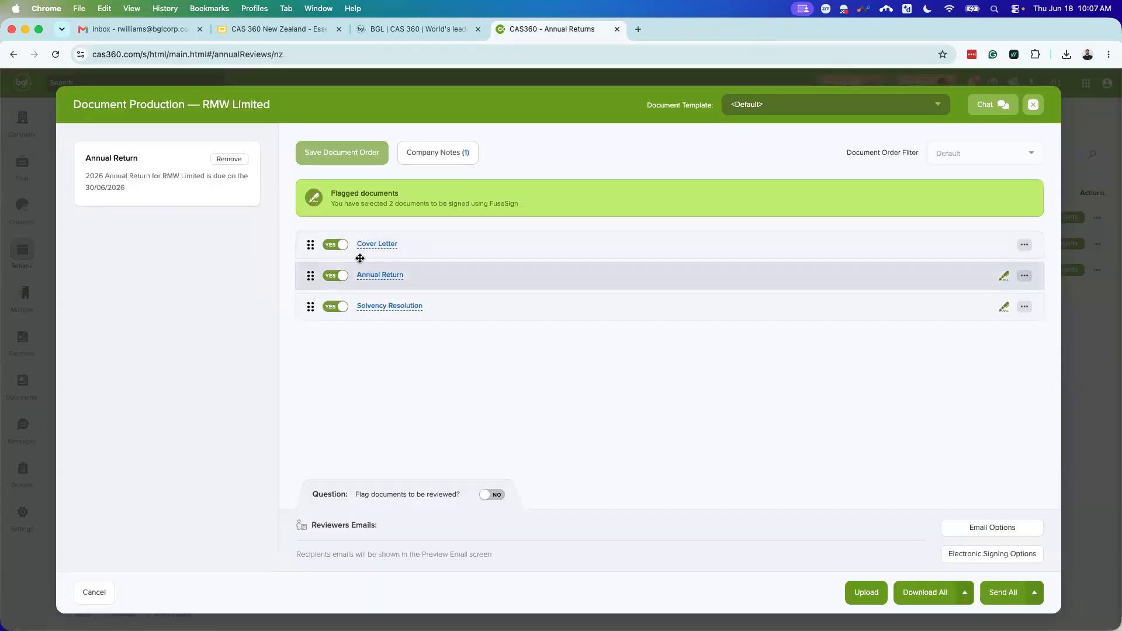
Step: Exclude the Cover Letter and Solvency Resolution, then bring up the Annual Return settings
left_click(336, 245)
left_click(343, 308)
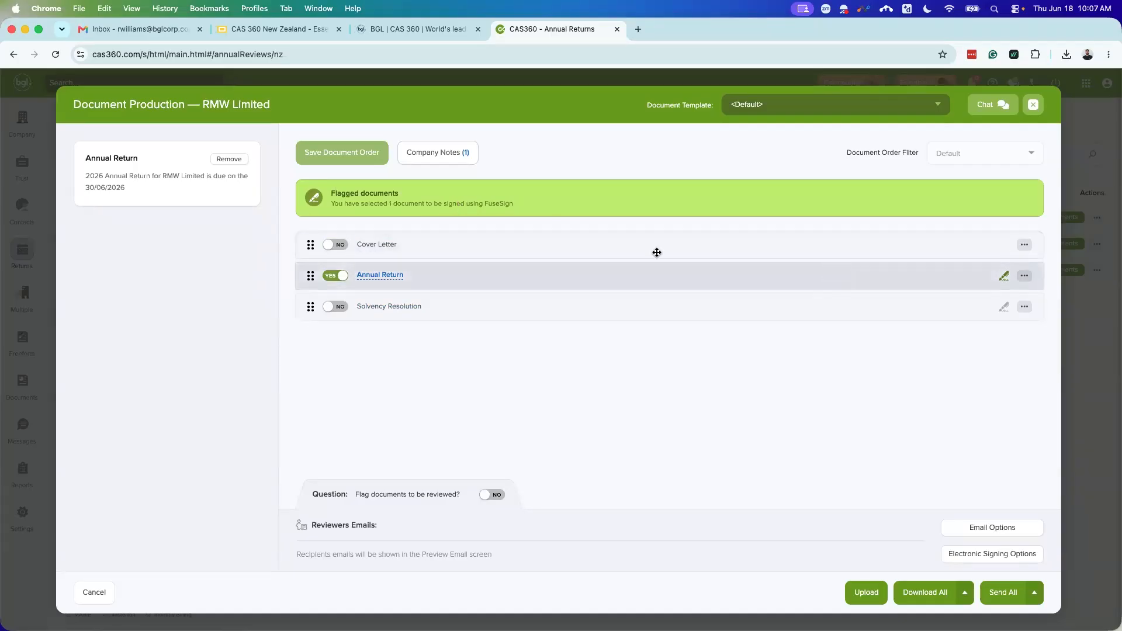
left_click(1026, 275)
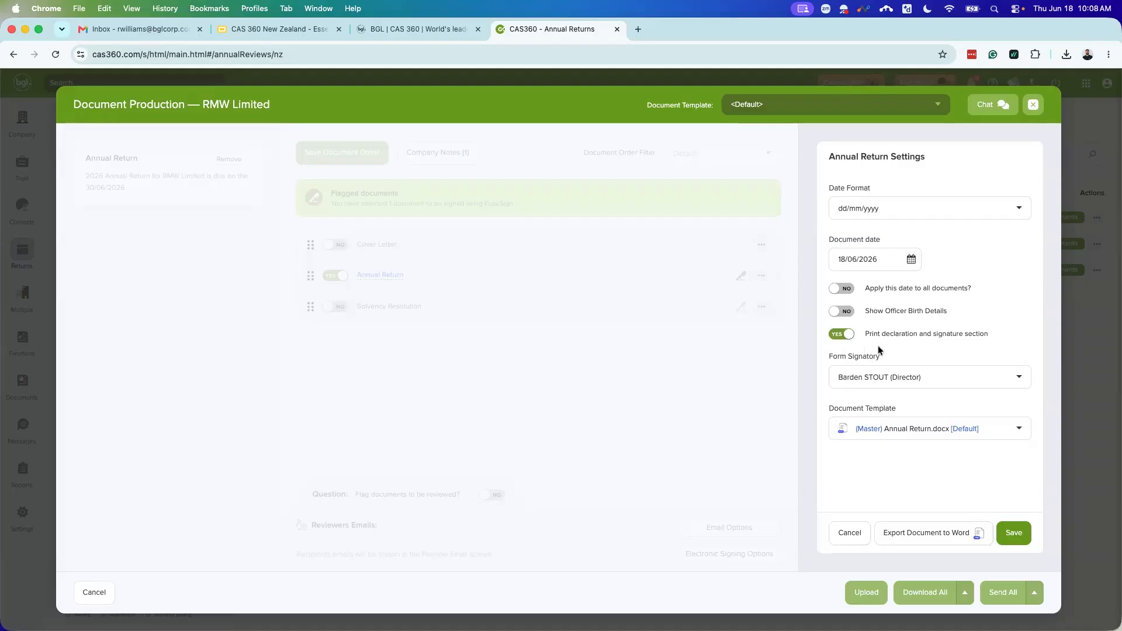
Step: Set the second director as signatory and the Annual Return (Branded).docx template, then save
left_click(914, 378)
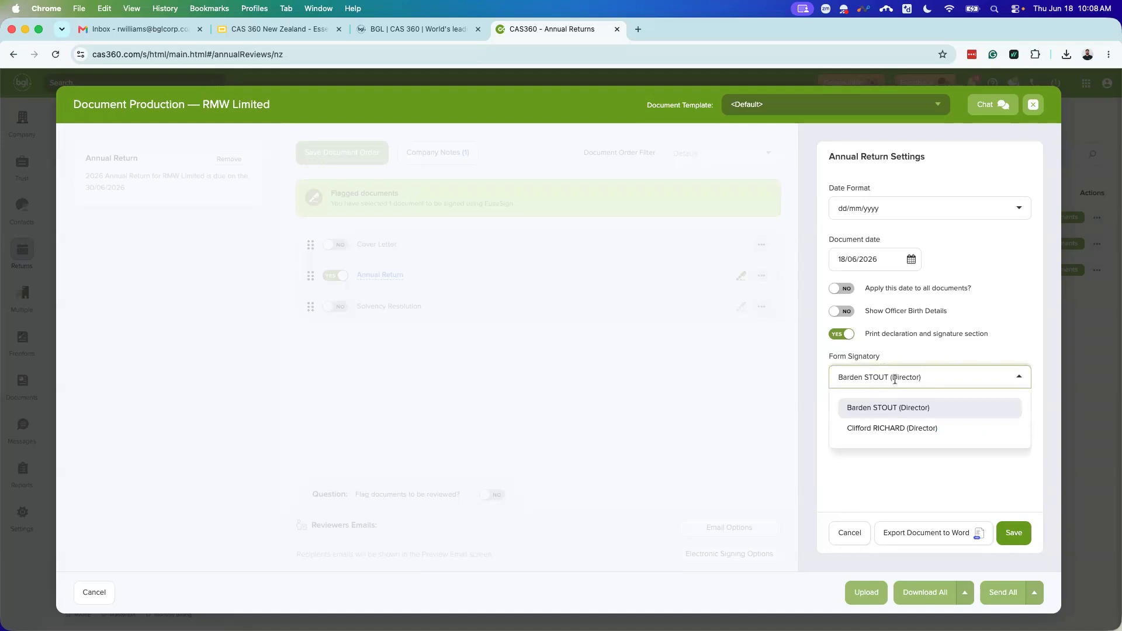
left_click(883, 432)
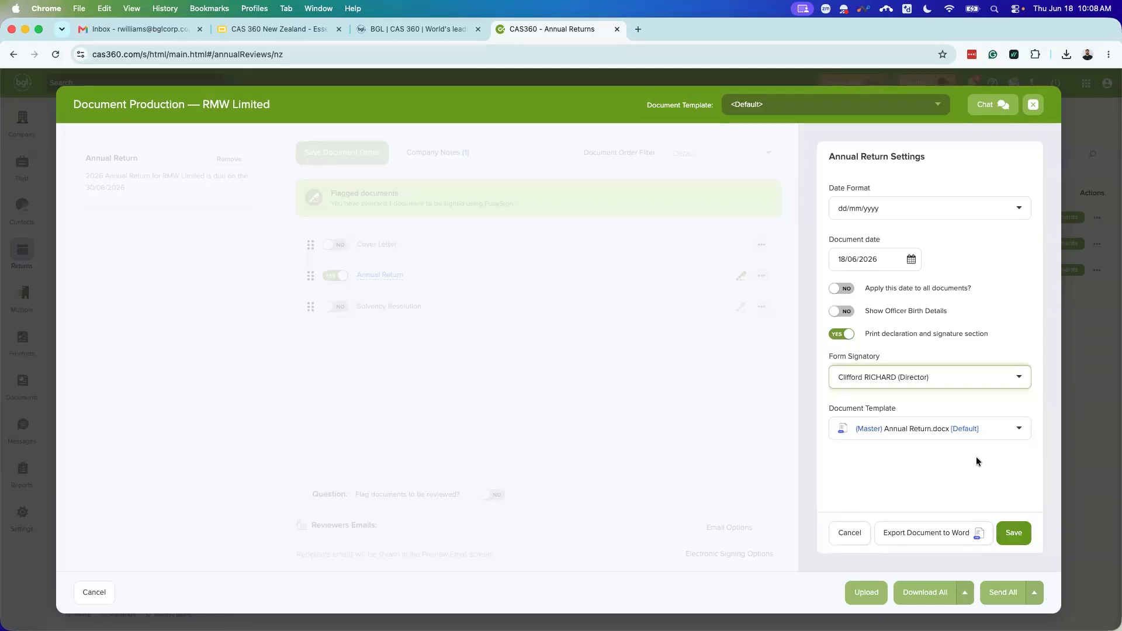
left_click(947, 435)
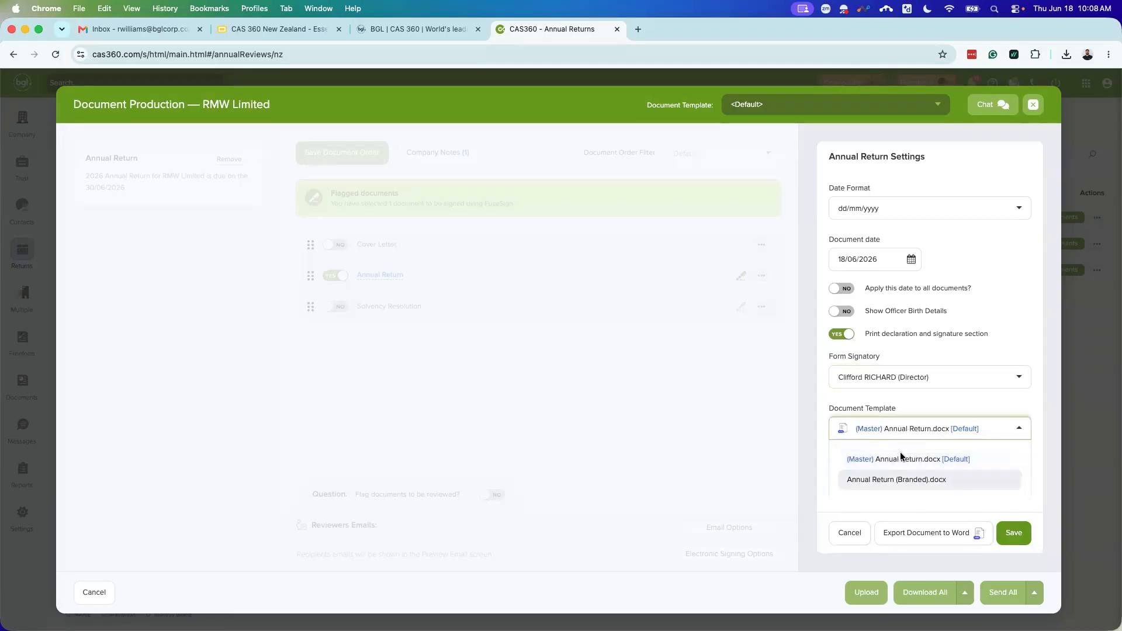
left_click(926, 482)
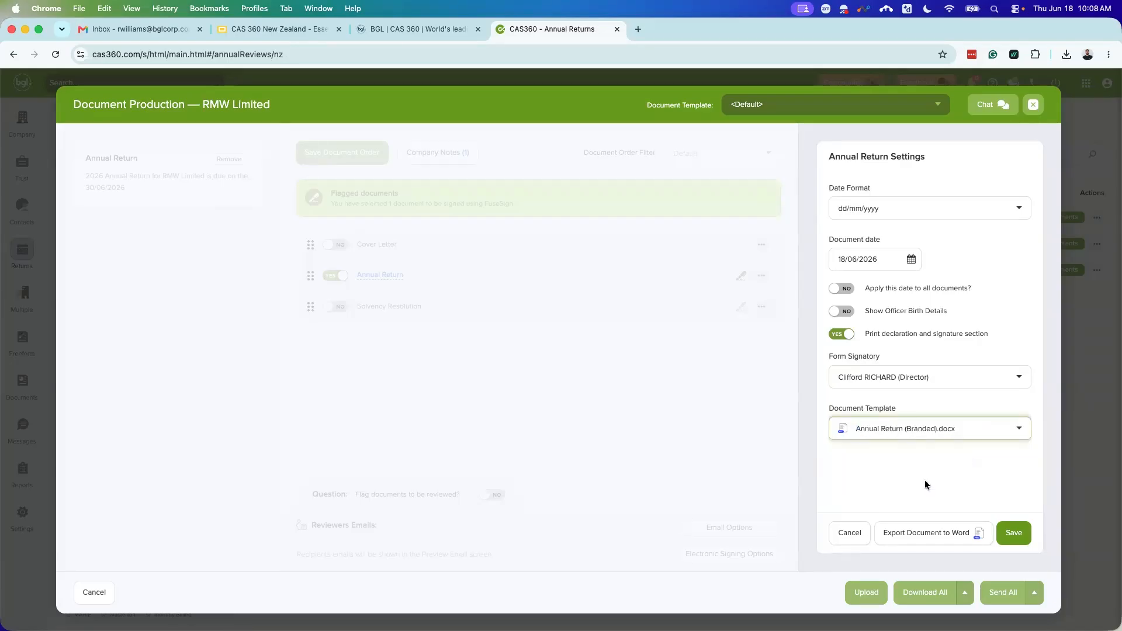
left_click(1010, 534)
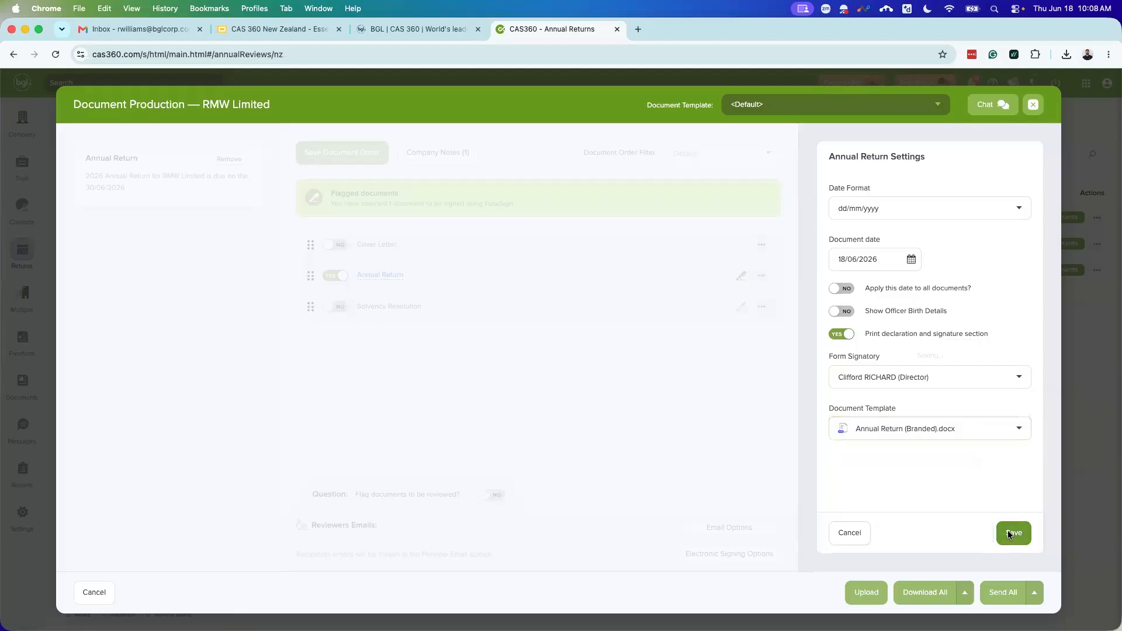
left_click(929, 395)
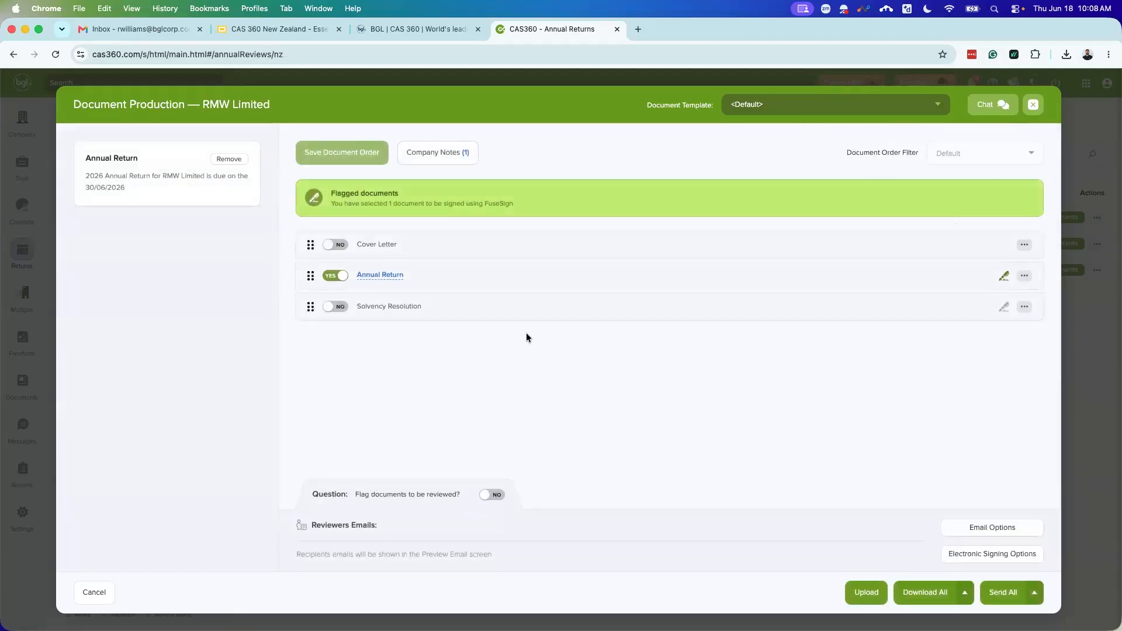
Step: Preview the branded 4-page annual return, checking its officeholders and shareholdings
left_click(393, 279)
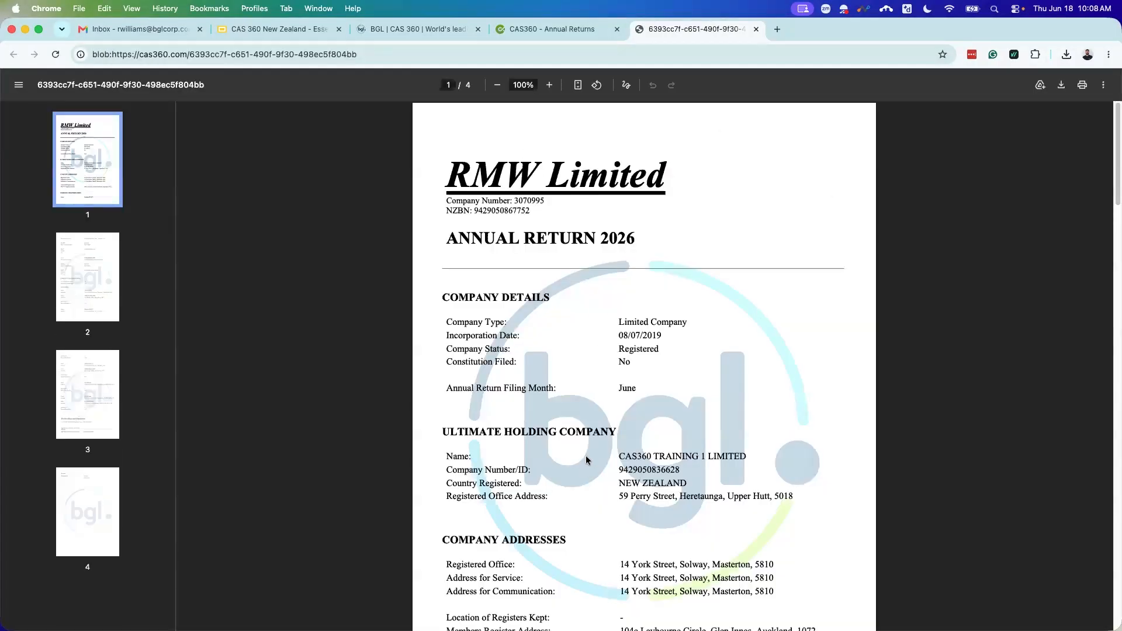
scroll(650, 456, "down", 2)
scroll(650, 456, "down", 5)
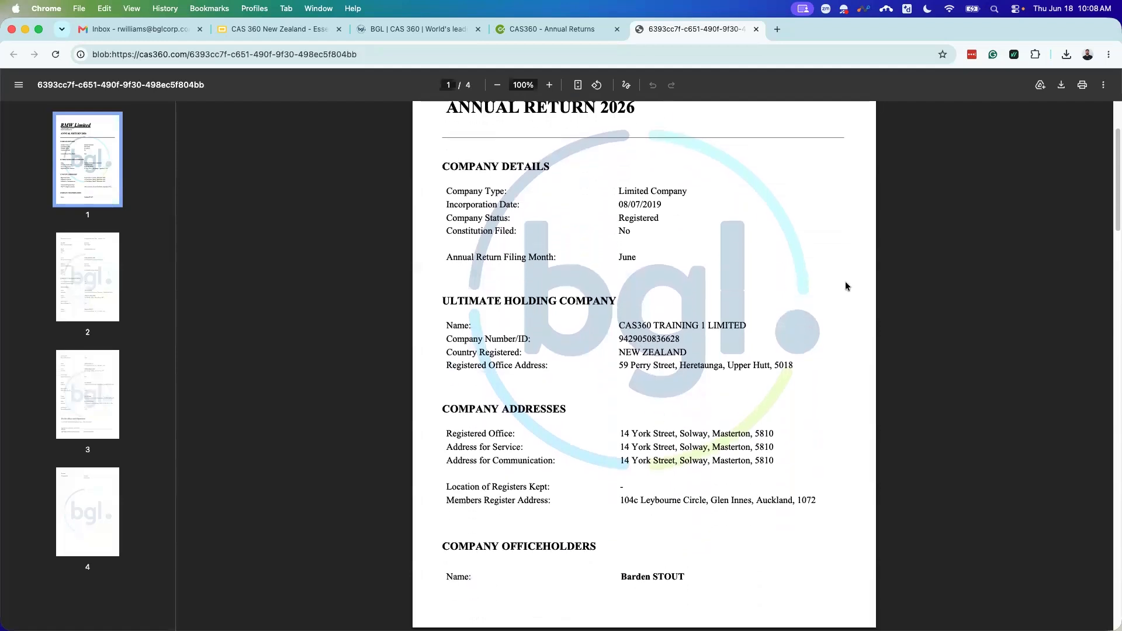
scroll(600, 423, "down", 14)
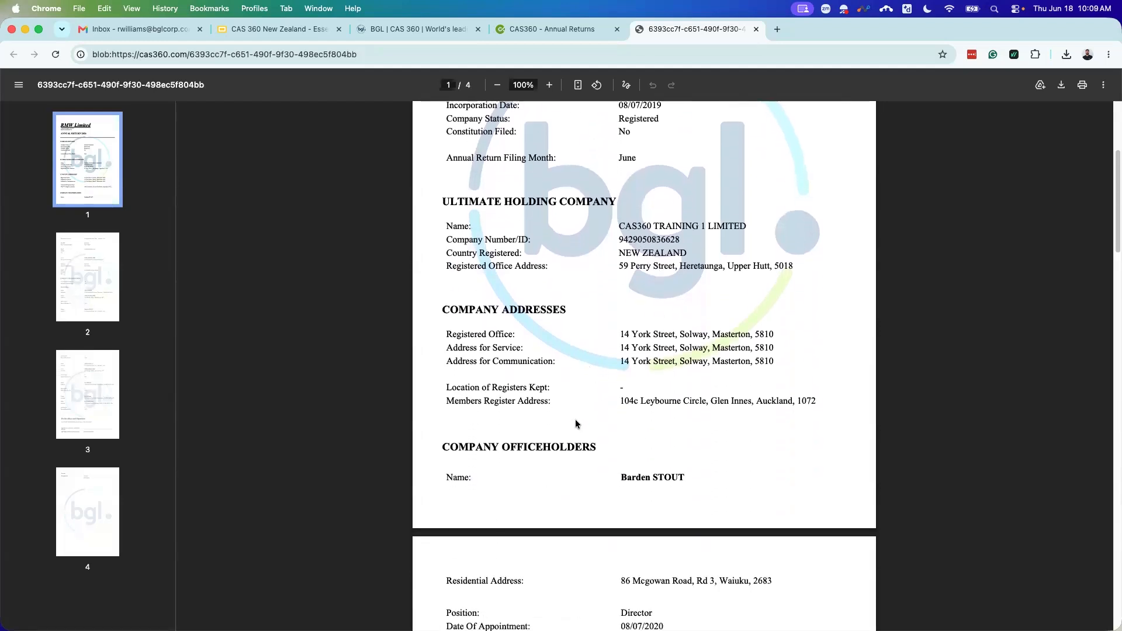
scroll(582, 459, "down", 10)
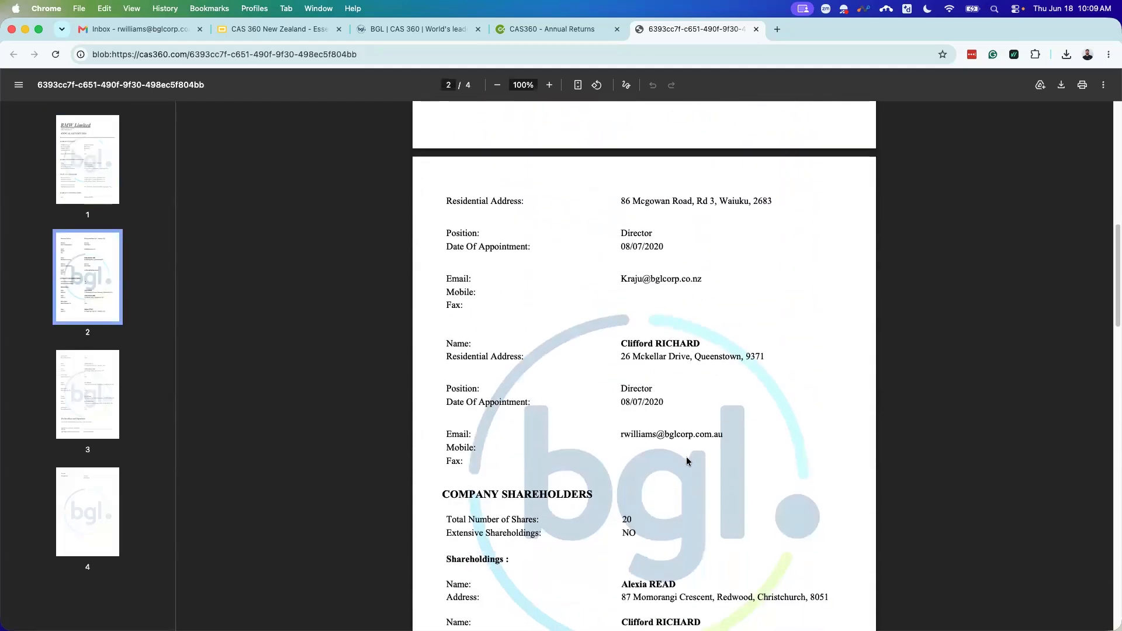
scroll(700, 427, "down", 9)
scroll(695, 412, "down", 11)
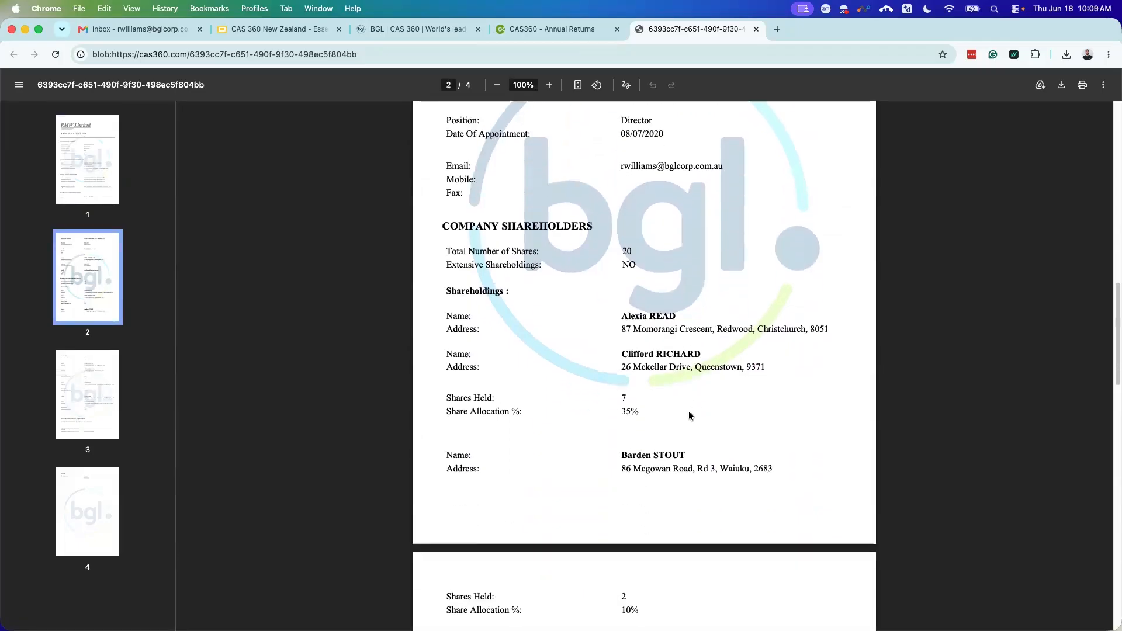
scroll(670, 401, "down", 20)
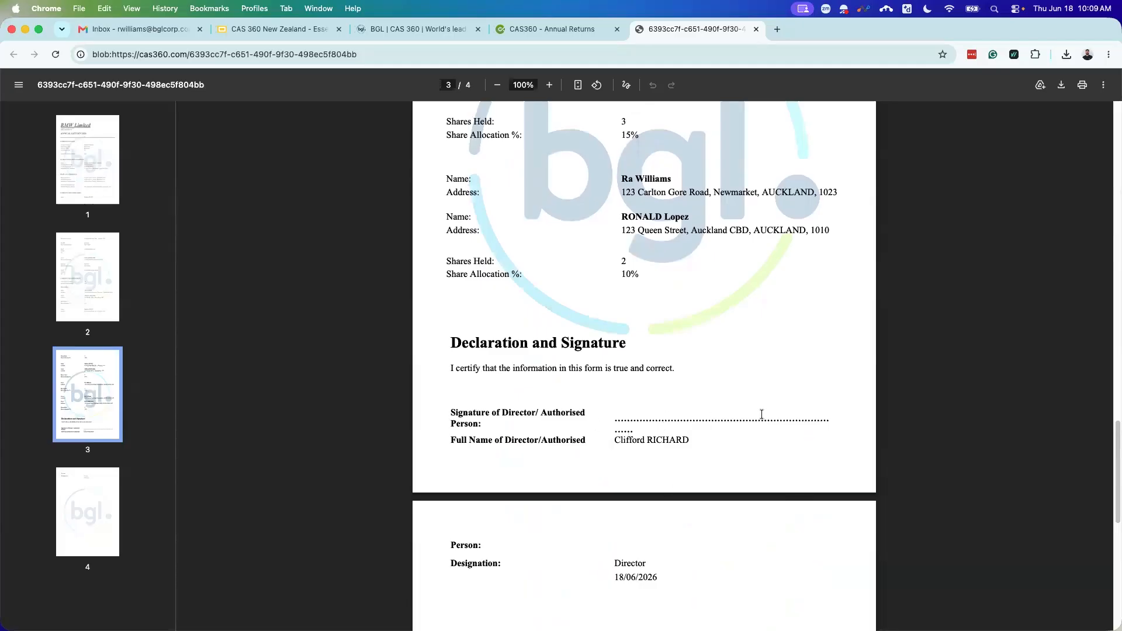
scroll(588, 444, "up", 5)
scroll(588, 246, "up", 2)
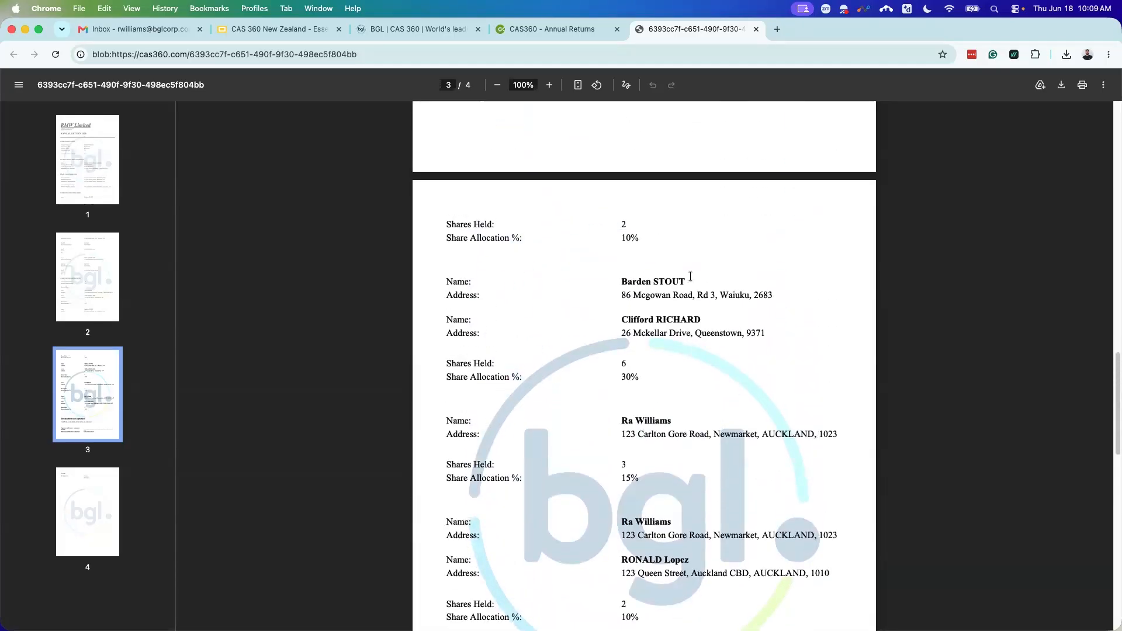
left_click(756, 29)
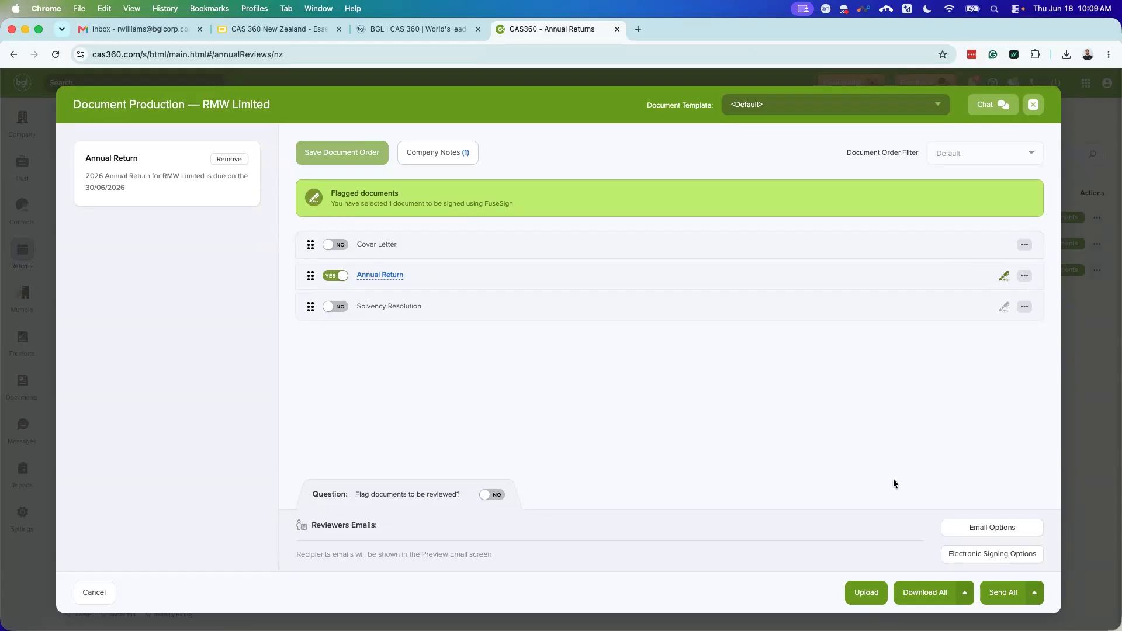
left_click(1001, 593)
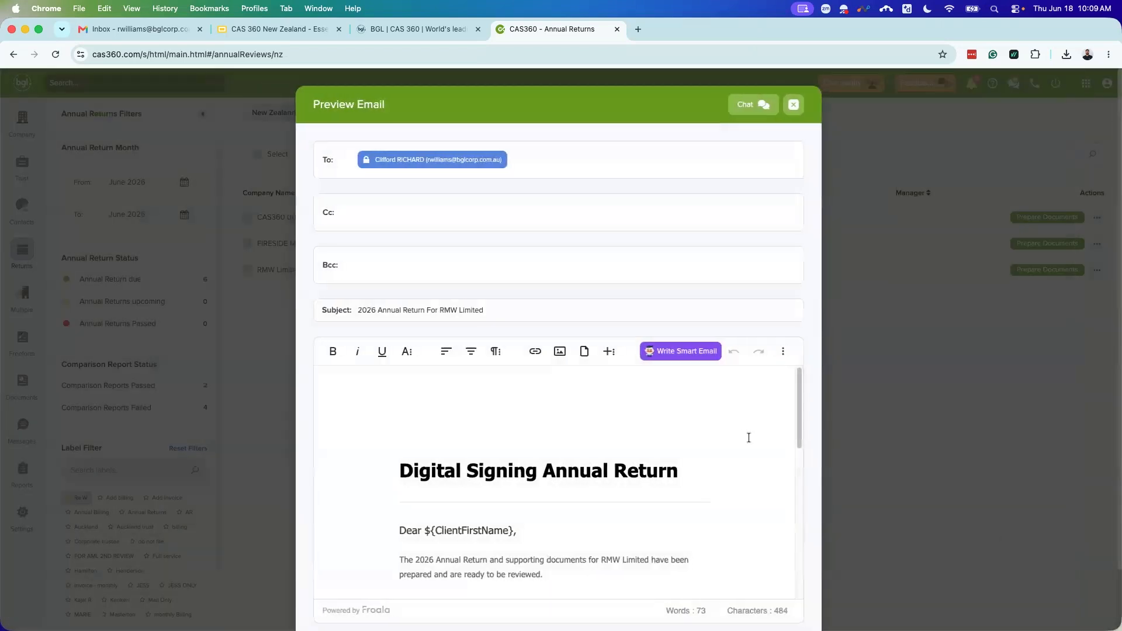
scroll(731, 444, "down", 3)
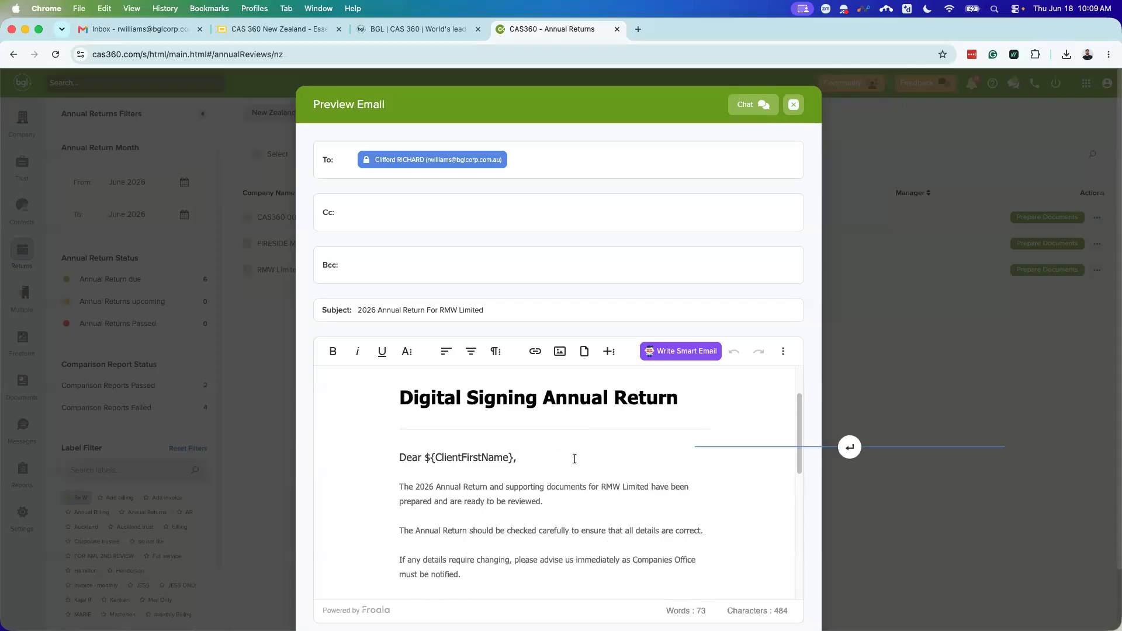
scroll(575, 459, "down", 2)
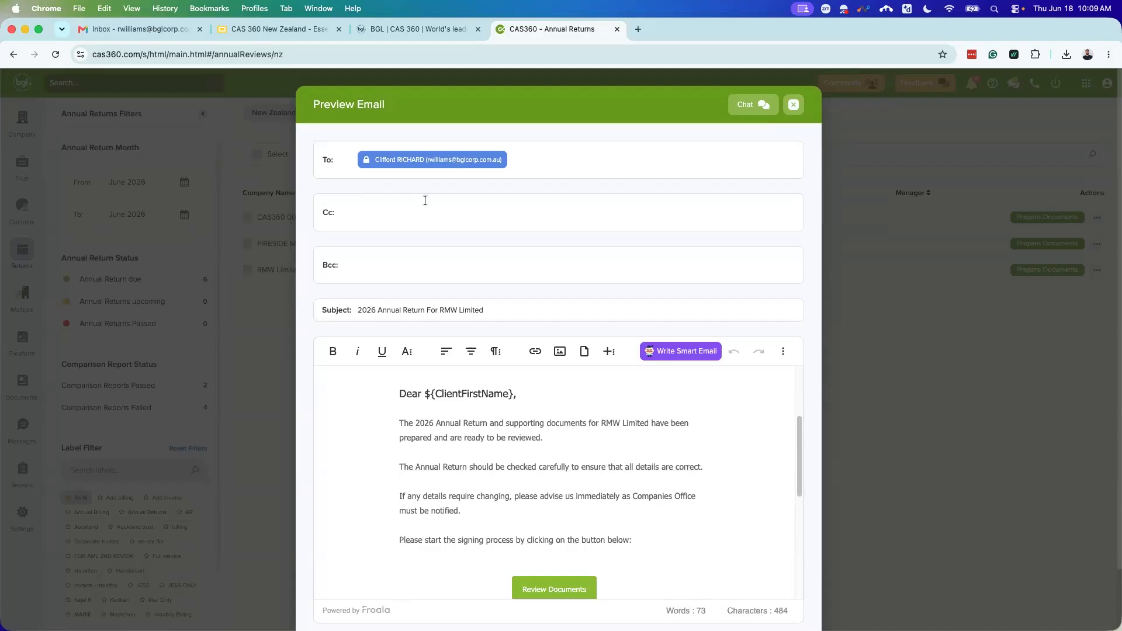
scroll(557, 465, "up", 1)
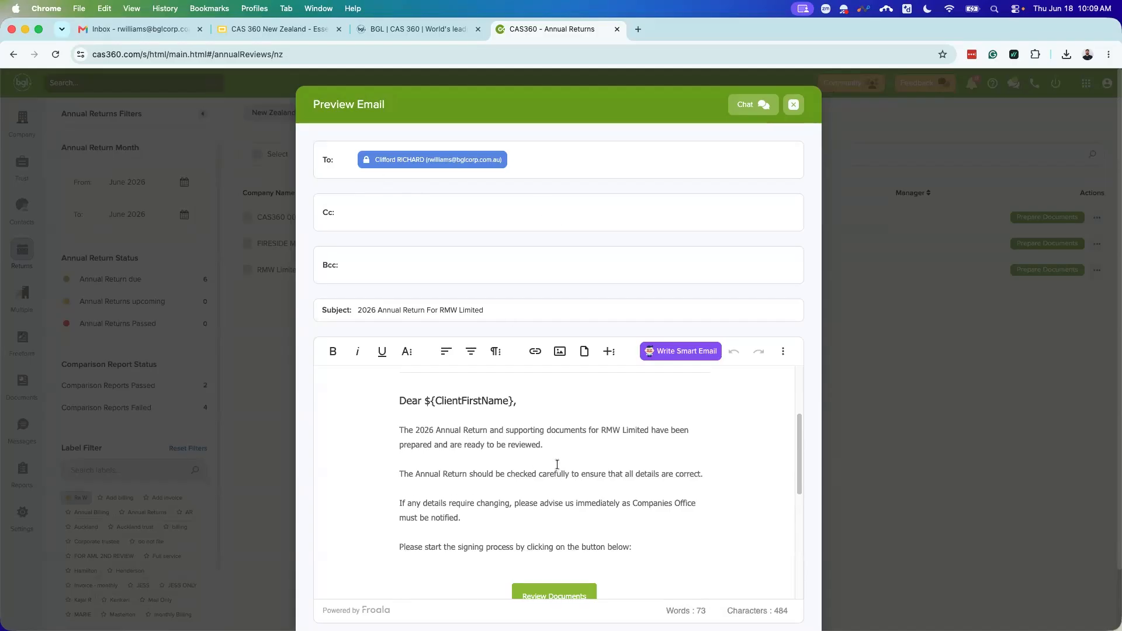
scroll(557, 464, "up", 3)
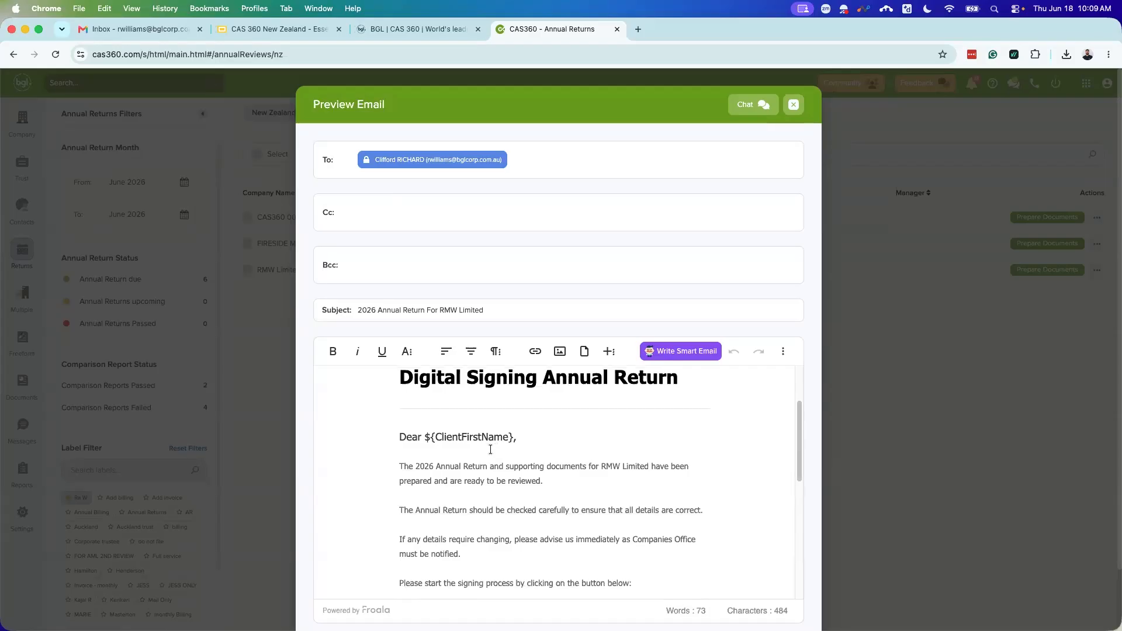
scroll(514, 464, "up", 2)
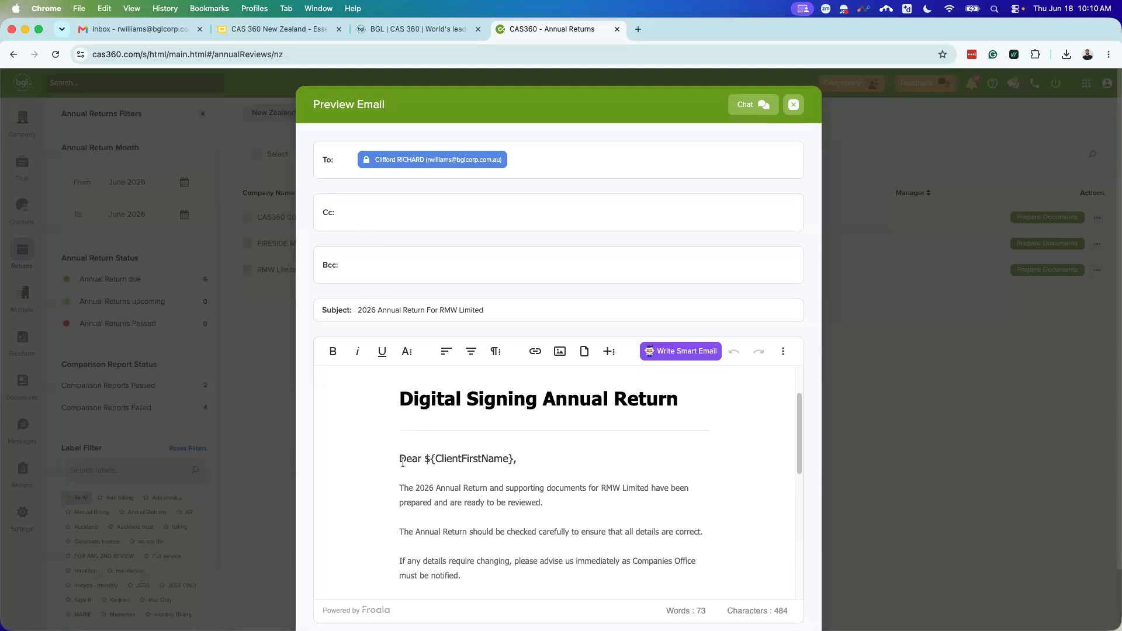
scroll(533, 463, "down", 1)
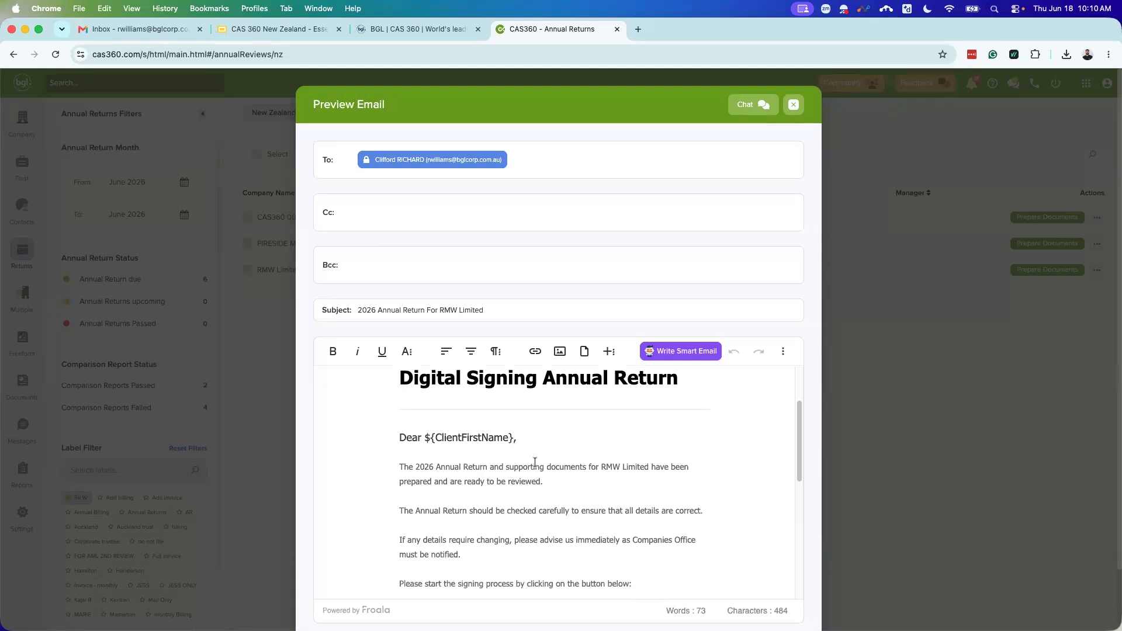
scroll(558, 472, "down", 2)
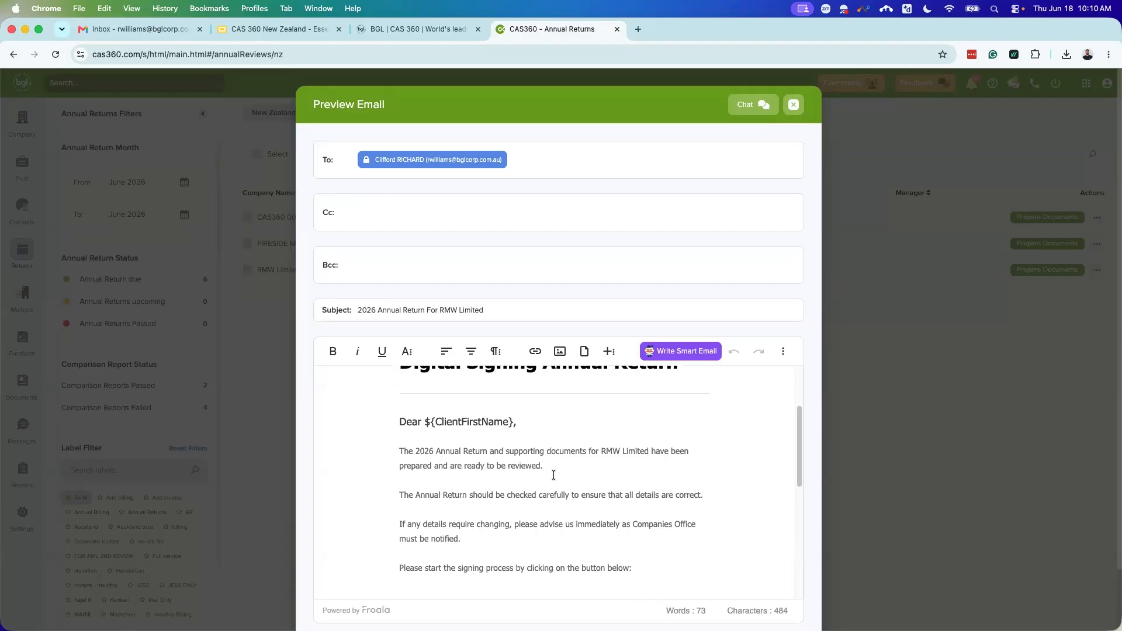
scroll(558, 474, "down", 8)
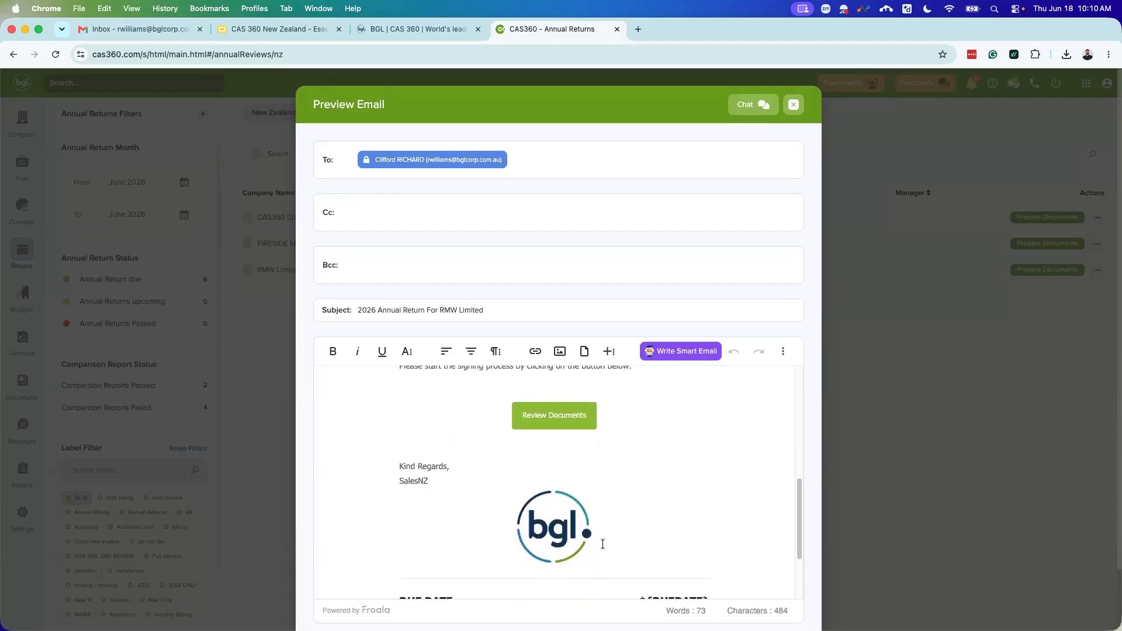
scroll(538, 509, "down", 5)
scroll(601, 507, "up", 6)
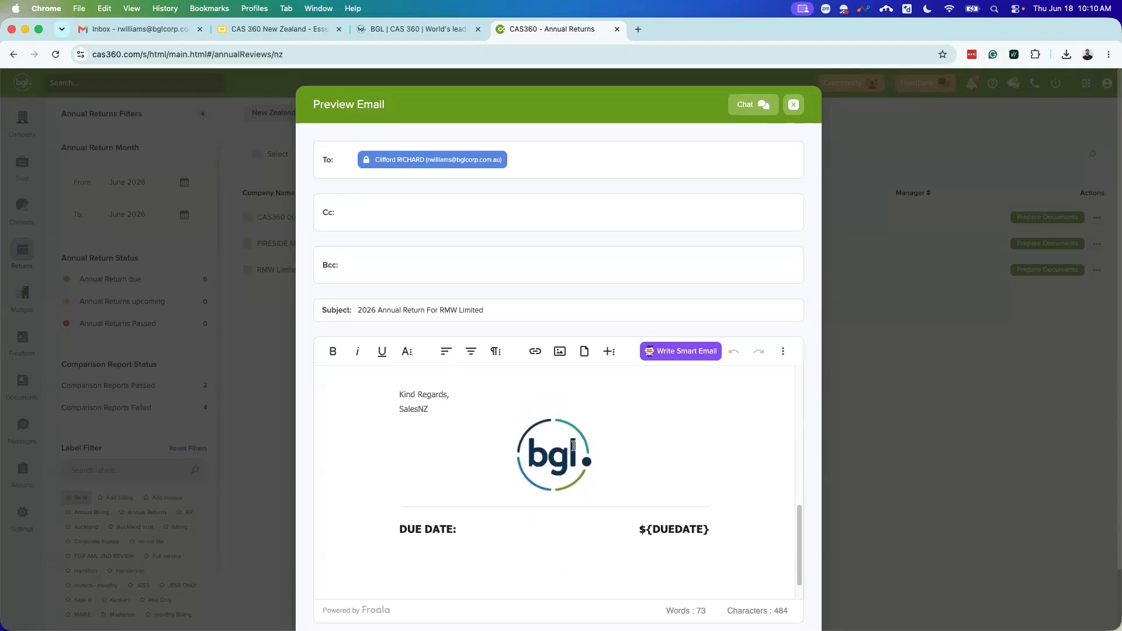
scroll(549, 533, "down", 3)
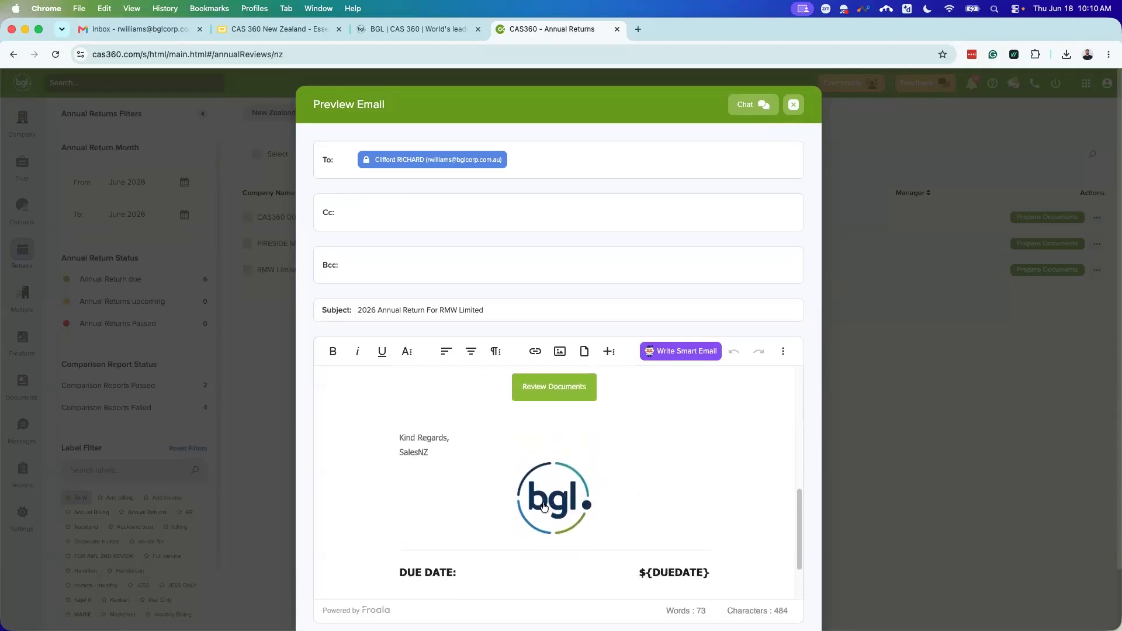
scroll(567, 491, "up", 15)
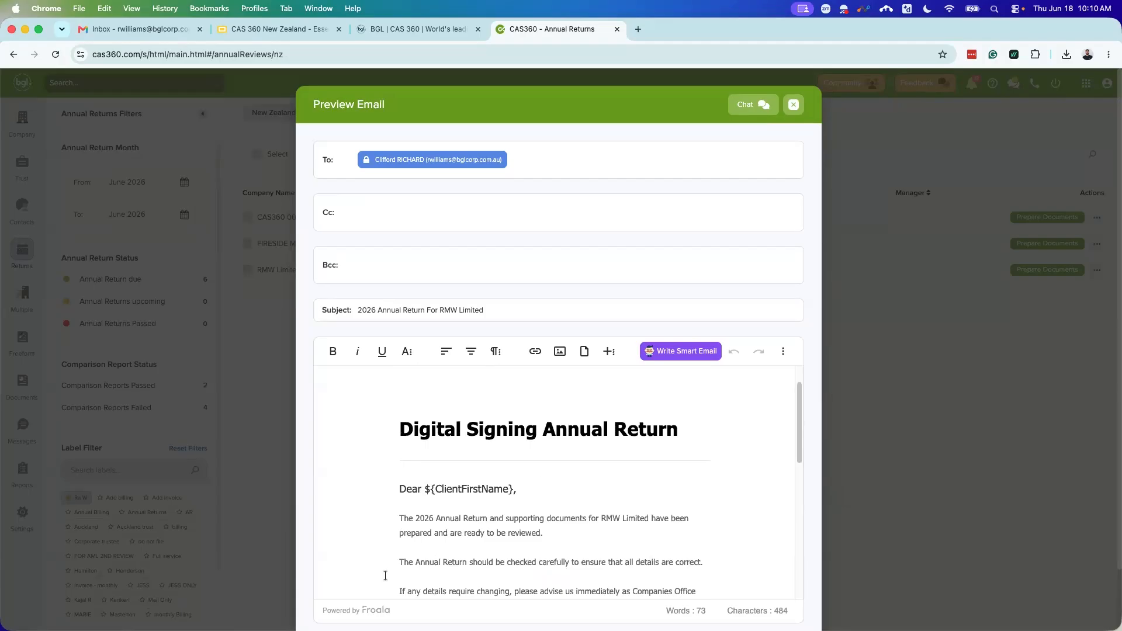
scroll(467, 576, "down", 2)
scroll(468, 576, "down", 1)
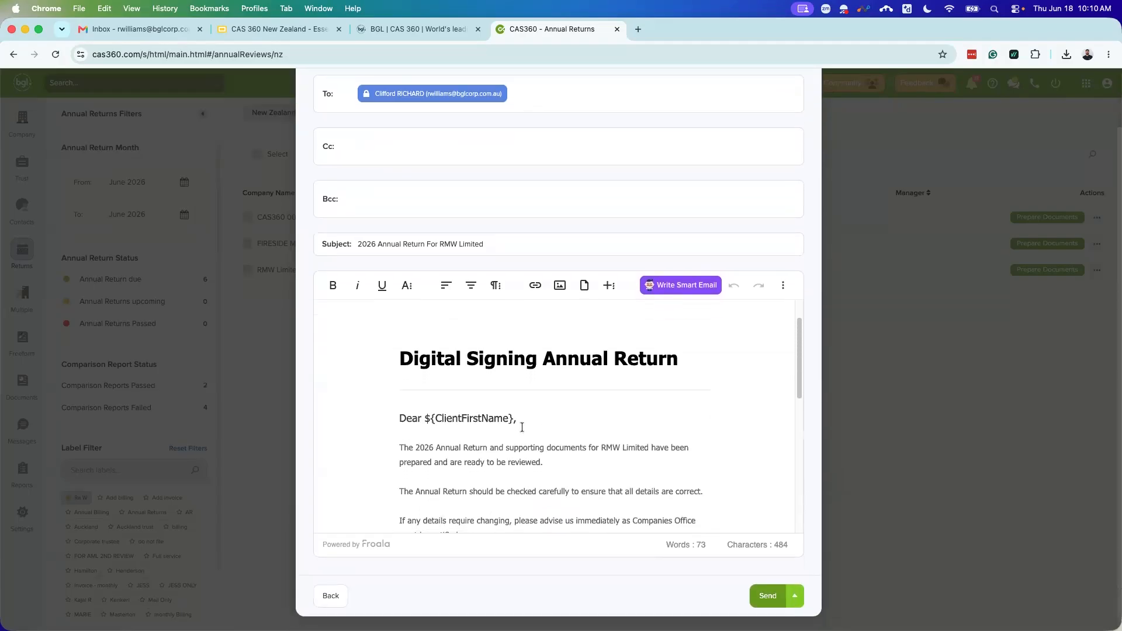
Step: Leave the email preview and save 'Digital Signing Annual Return - Urgent - V4' as the email template
left_click(331, 595)
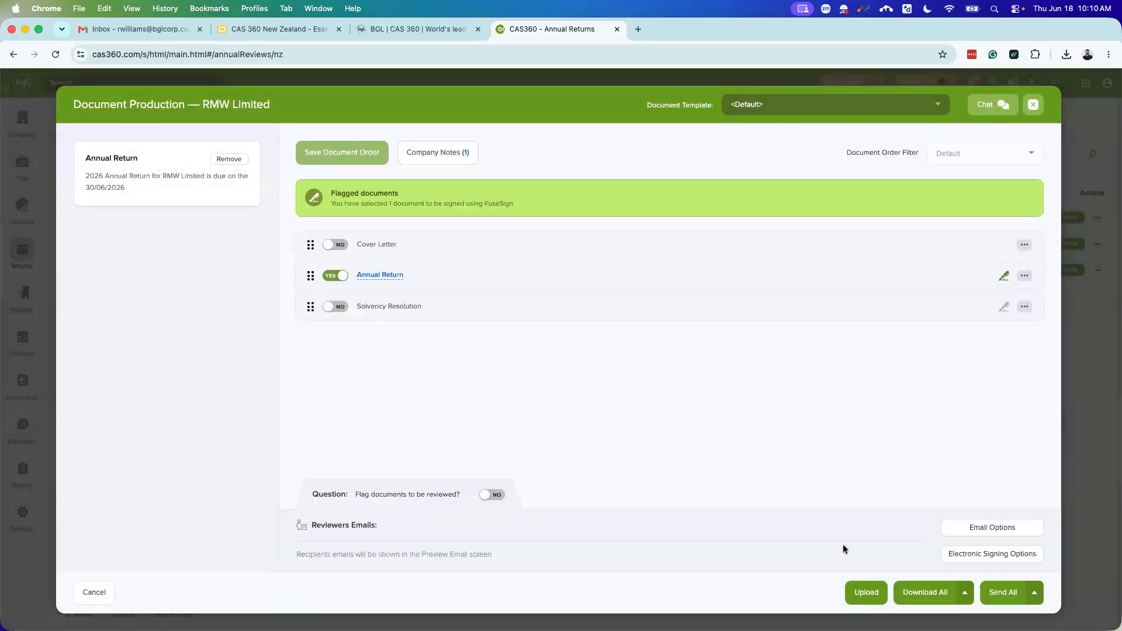
left_click(962, 527)
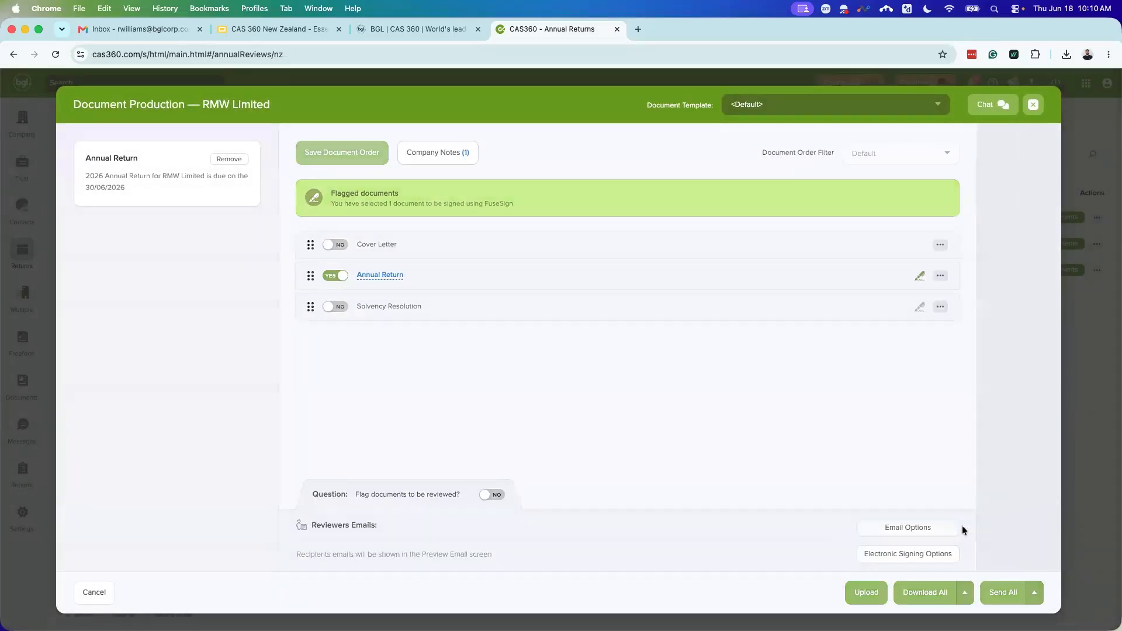
left_click(962, 224)
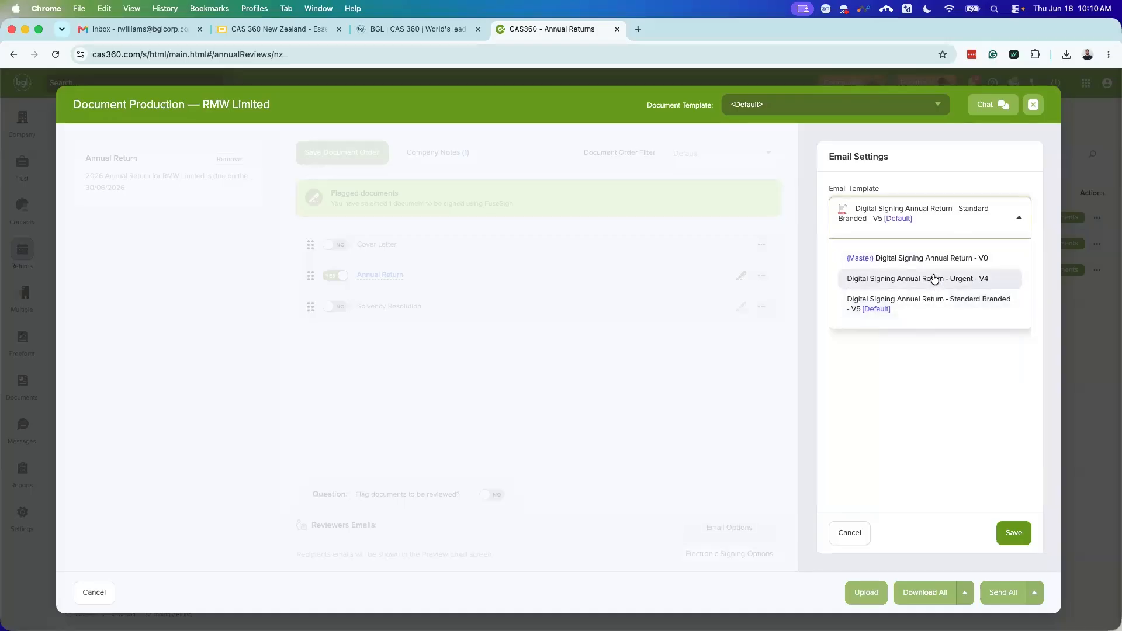
left_click(898, 281)
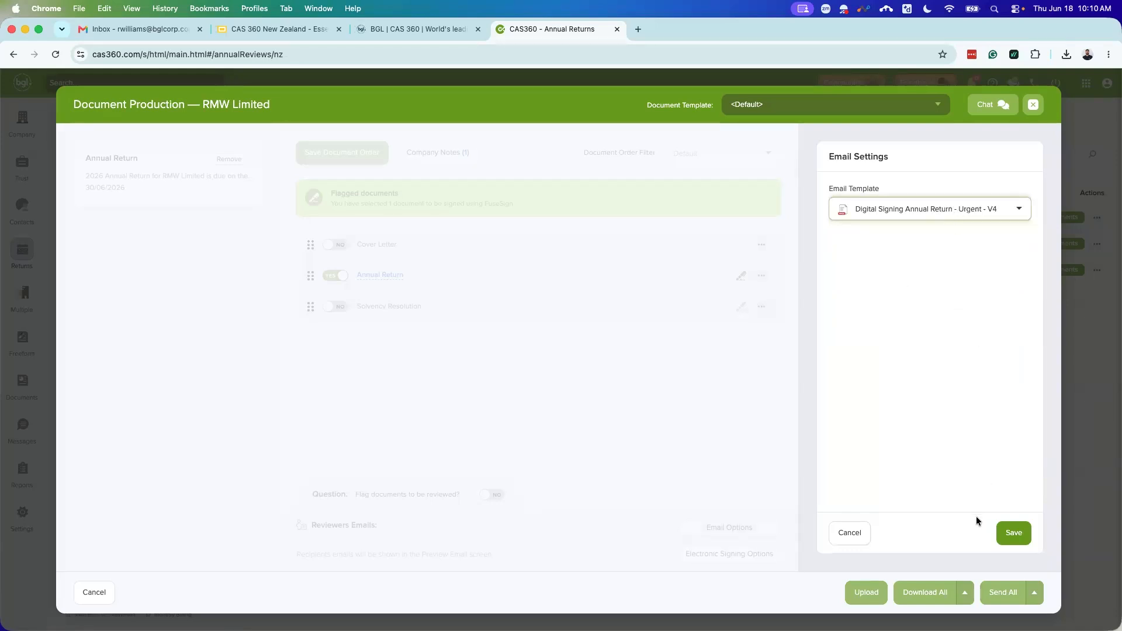
left_click(1008, 533)
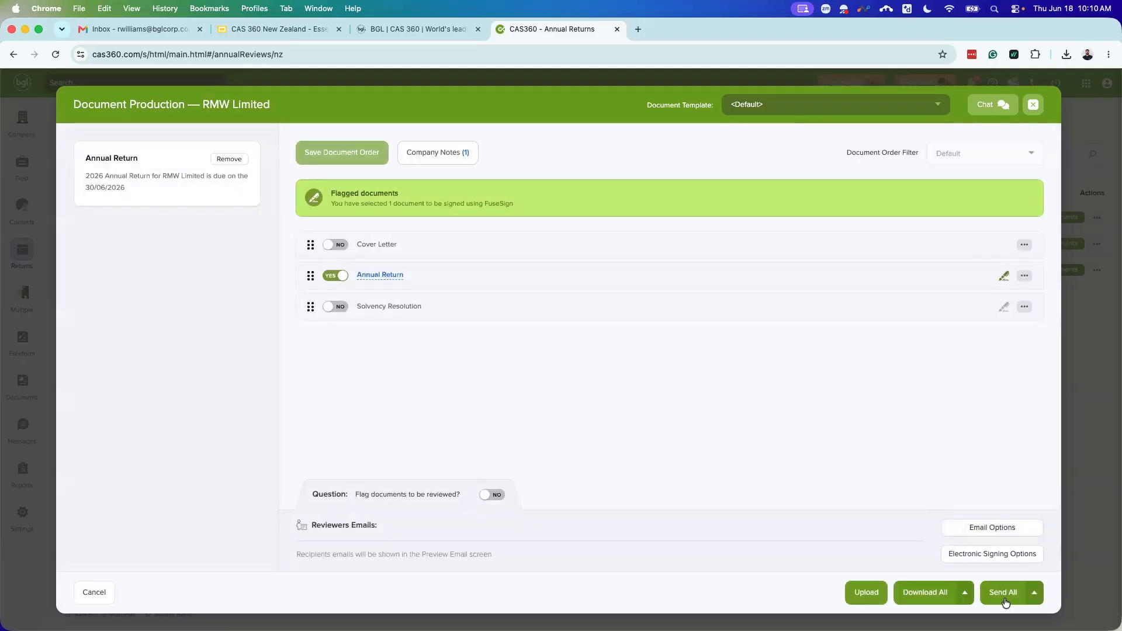
Step: Preview the urgent email 'Final 2026 Submission Deadline For RMW Limited Annual Return' and read it
left_click(1003, 594)
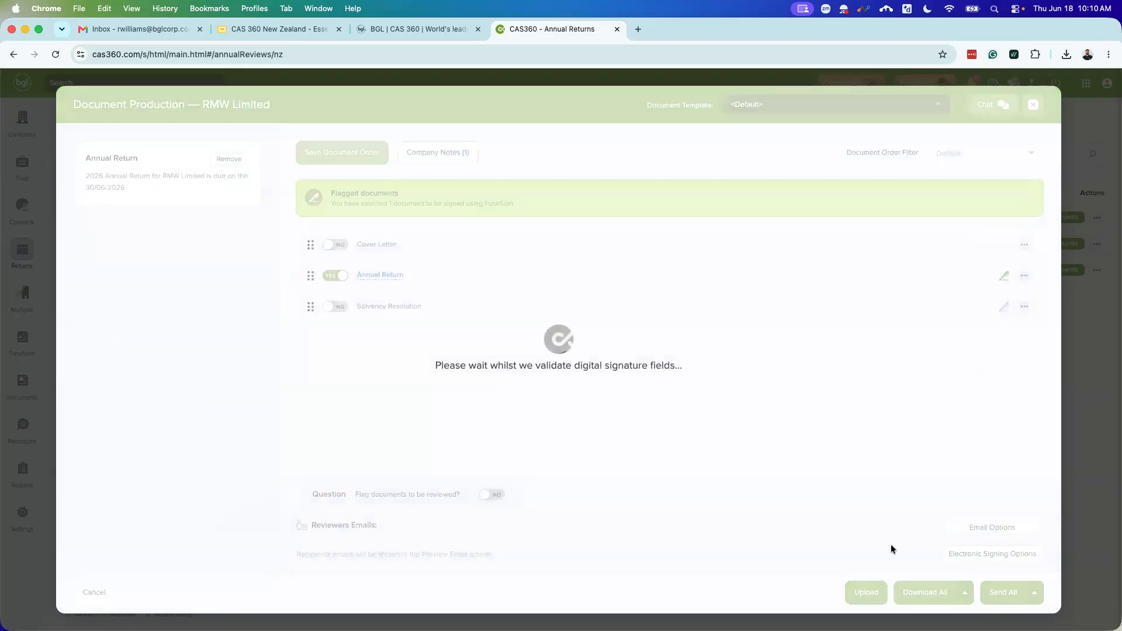
scroll(686, 473, "down", 3)
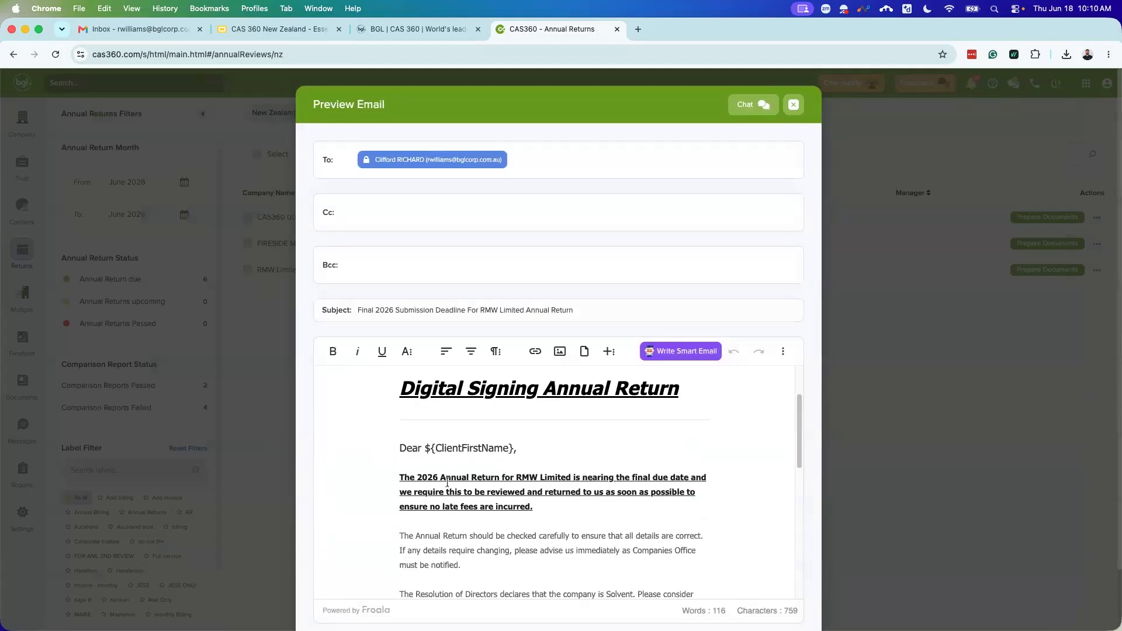
scroll(543, 504, "down", 3)
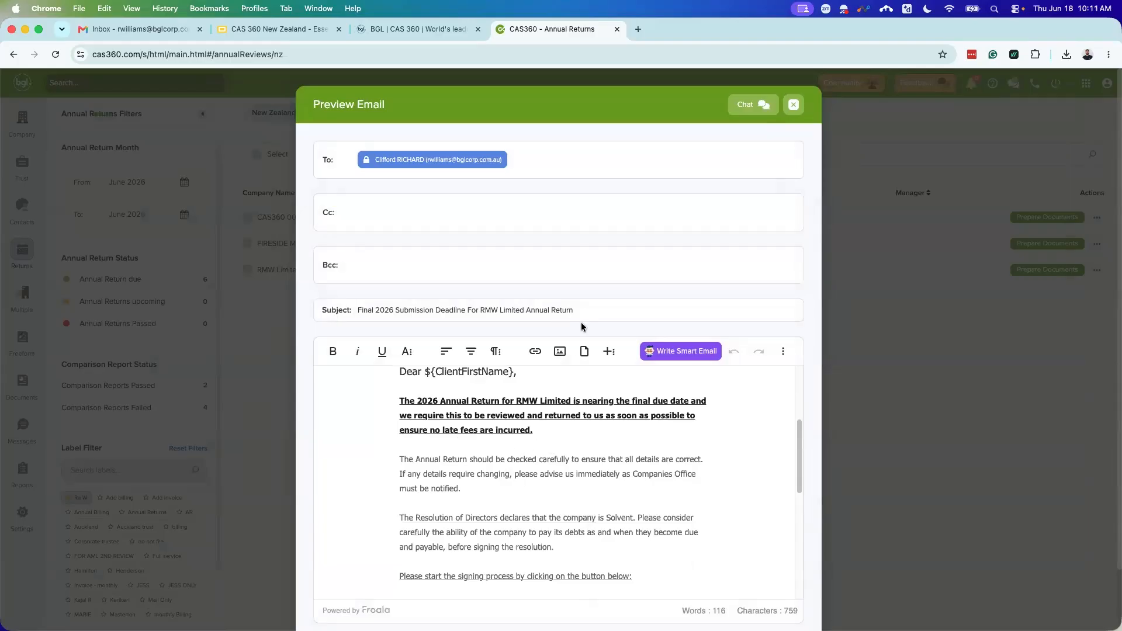
scroll(601, 482, "down", 1)
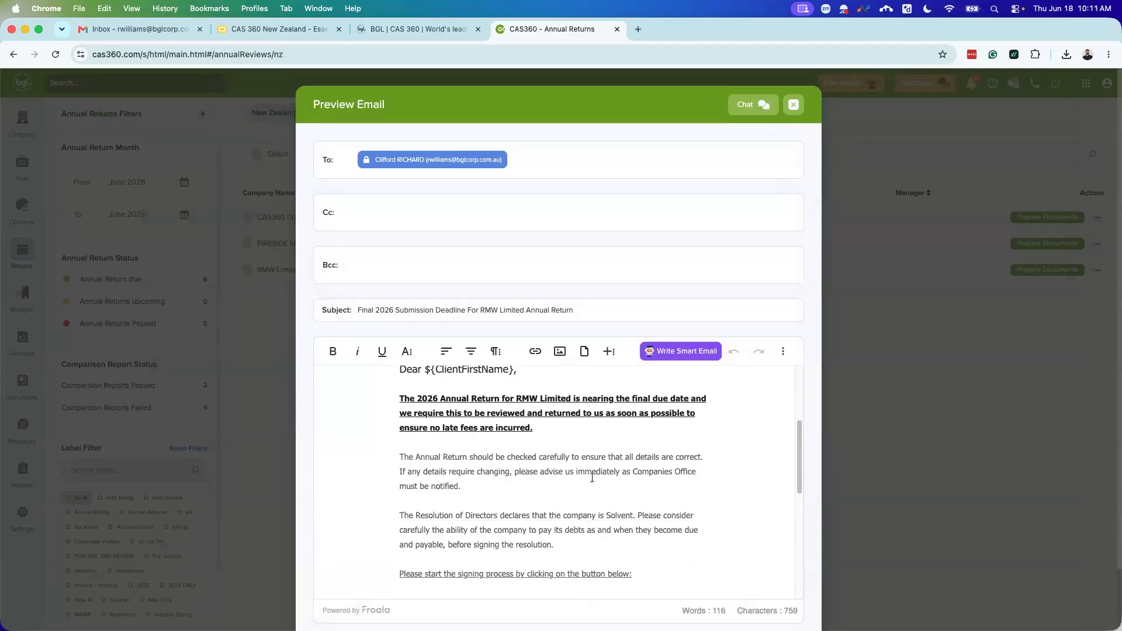
scroll(476, 419, "up", 2)
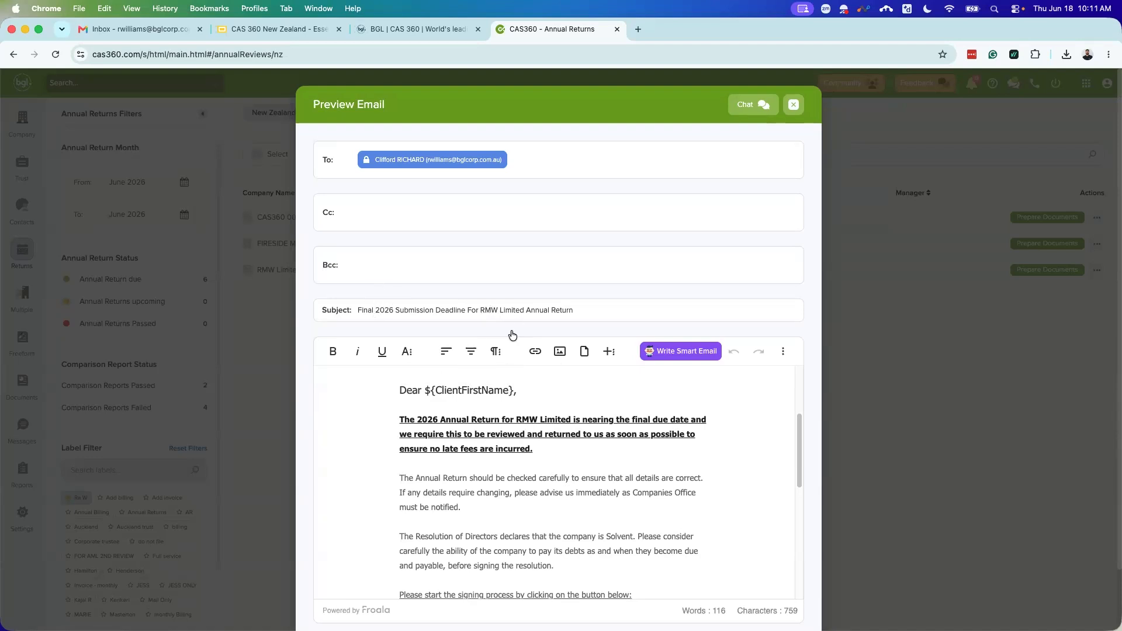
scroll(559, 417, "down", 2)
scroll(403, 480, "down", 1)
scroll(426, 409, "up", 2)
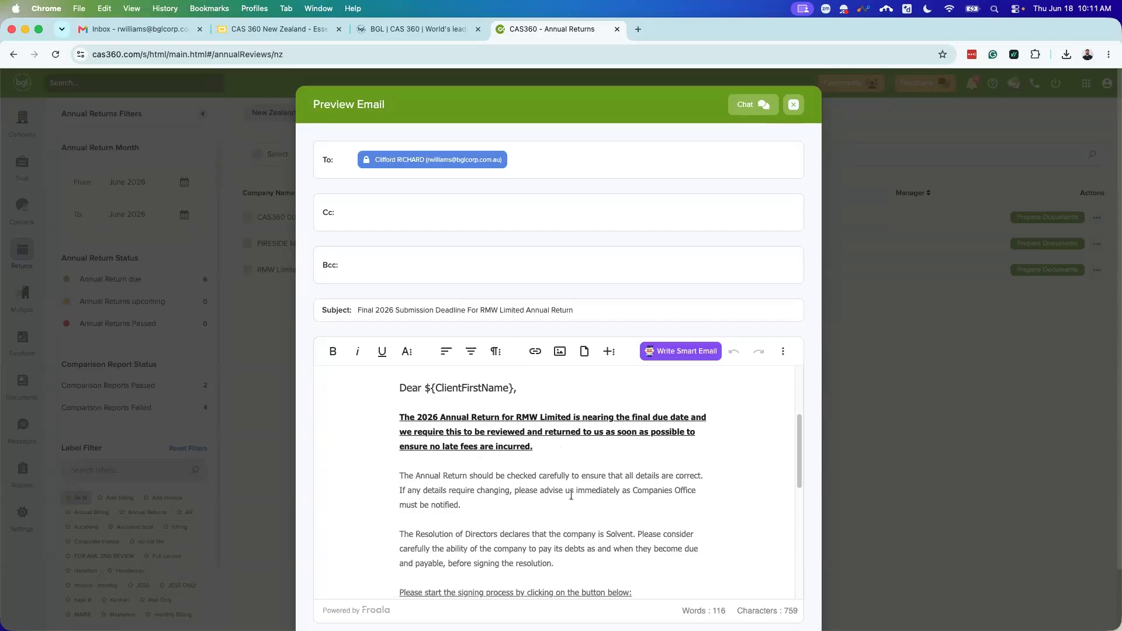
scroll(581, 501, "down", 1)
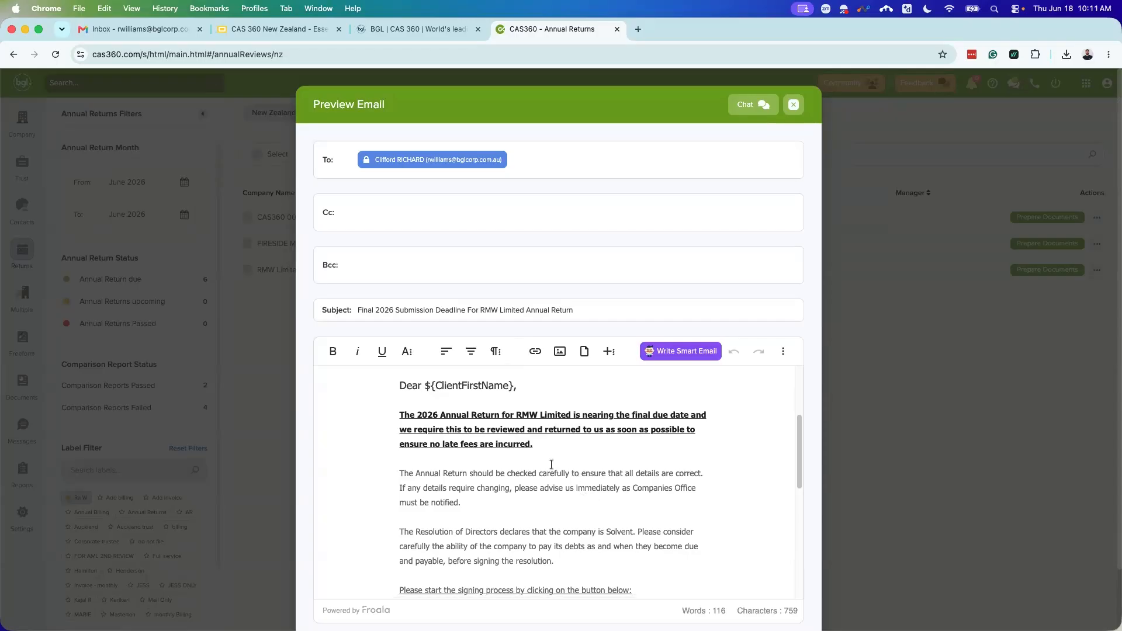
Step: Remove the bold and underline from the email's opening paragraph
mouse_move(547, 444)
left_mouse_down()
mouse_move(401, 416)
mouse_move(543, 444)
left_mouse_up()
left_click(398, 416)
left_click(537, 443)
triple_click(429, 424)
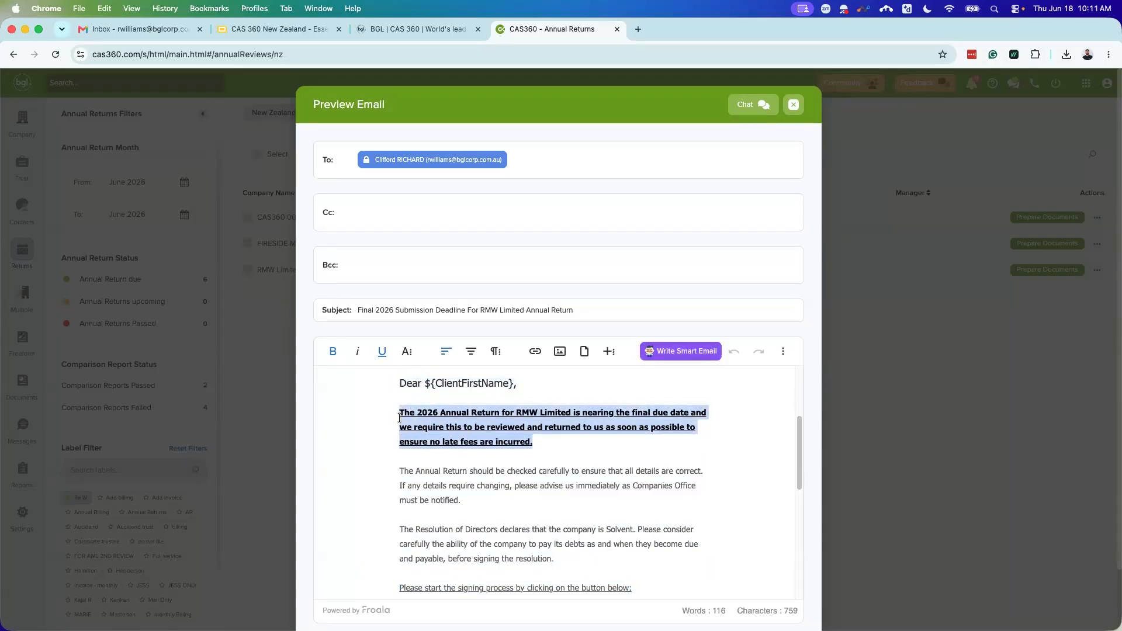
key("super+b")
left_click(511, 440)
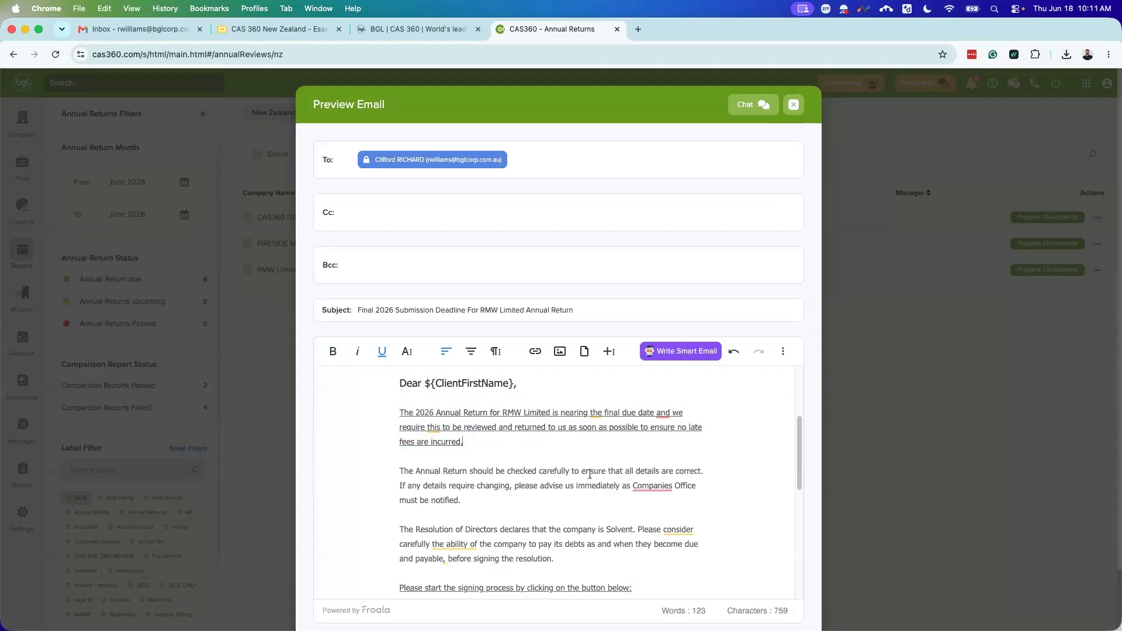
left_click_drag(480, 443, 401, 418)
key("super+u")
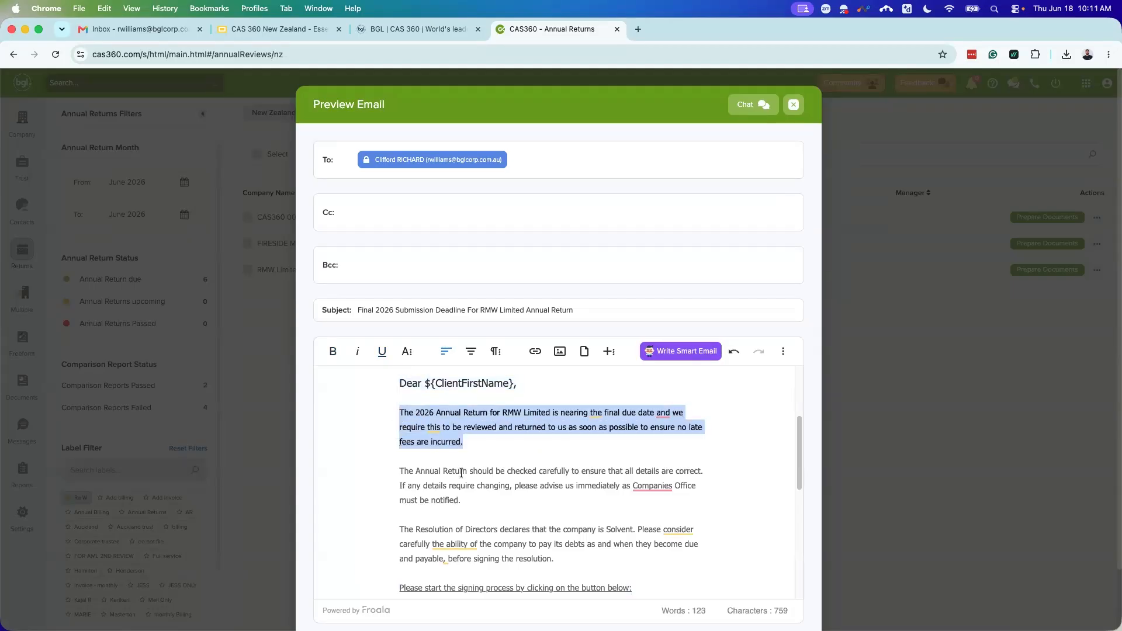
key("Right")
Step: Delete the Resolution of Directors paragraph, leaving an 89-word email body
scroll(549, 546, "down", 1)
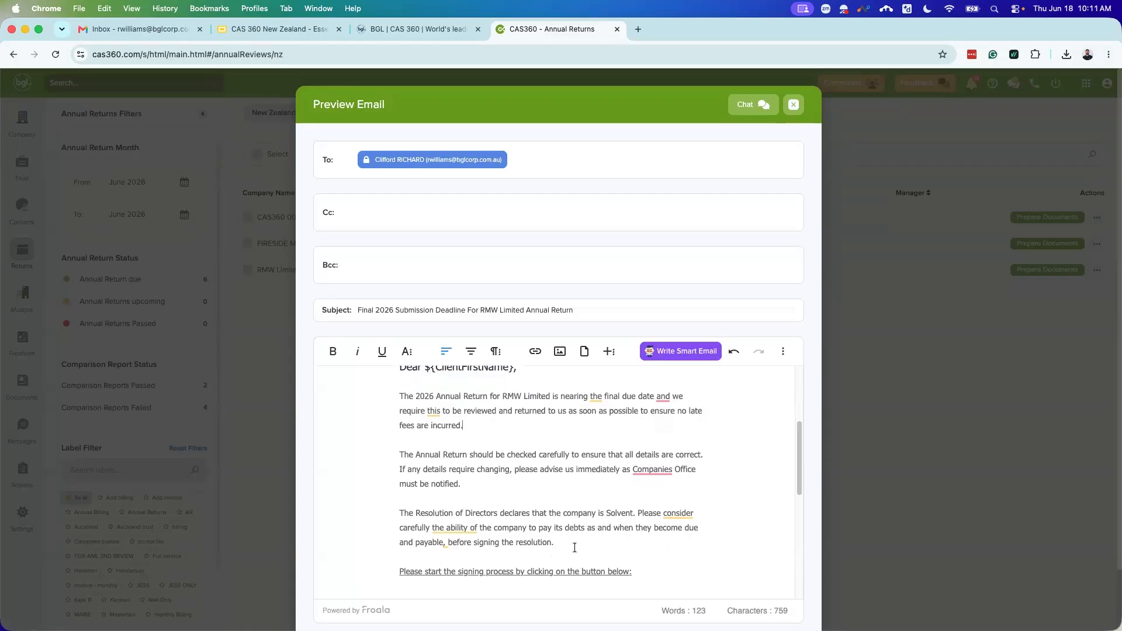
left_click_drag(557, 543, 399, 517)
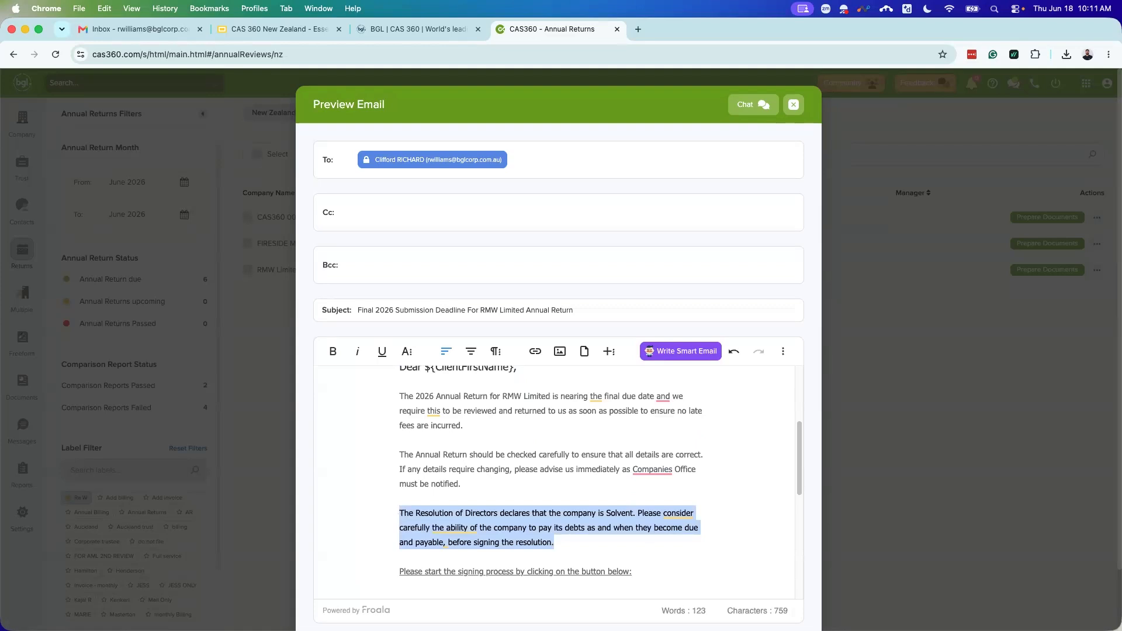
key("BackSpace")
key("BackSpace")
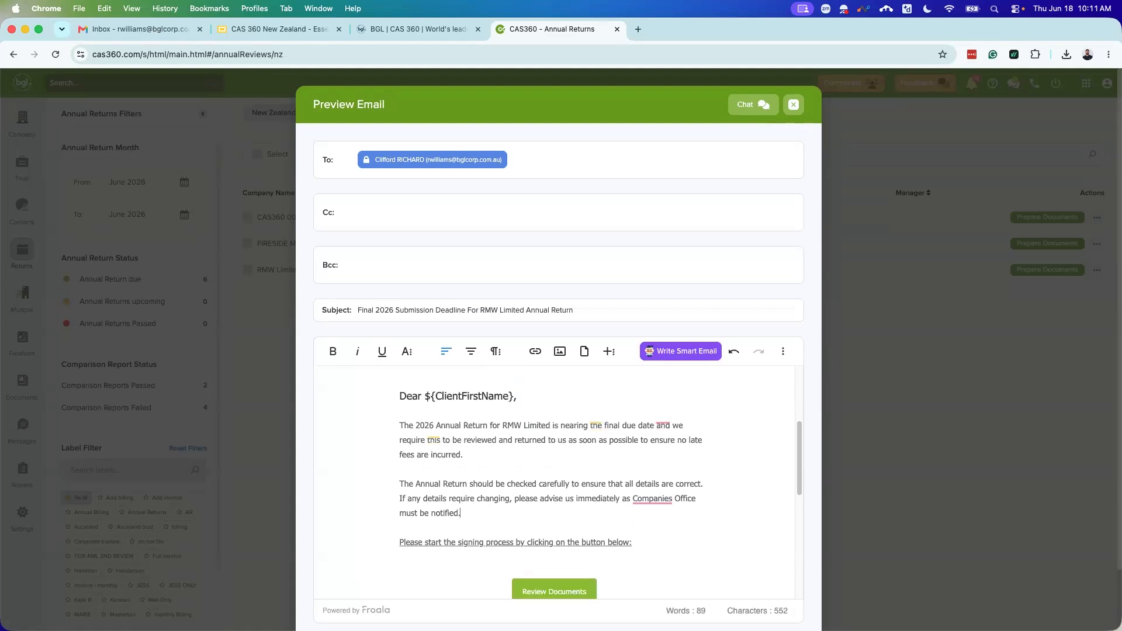
scroll(657, 478, "down", 5)
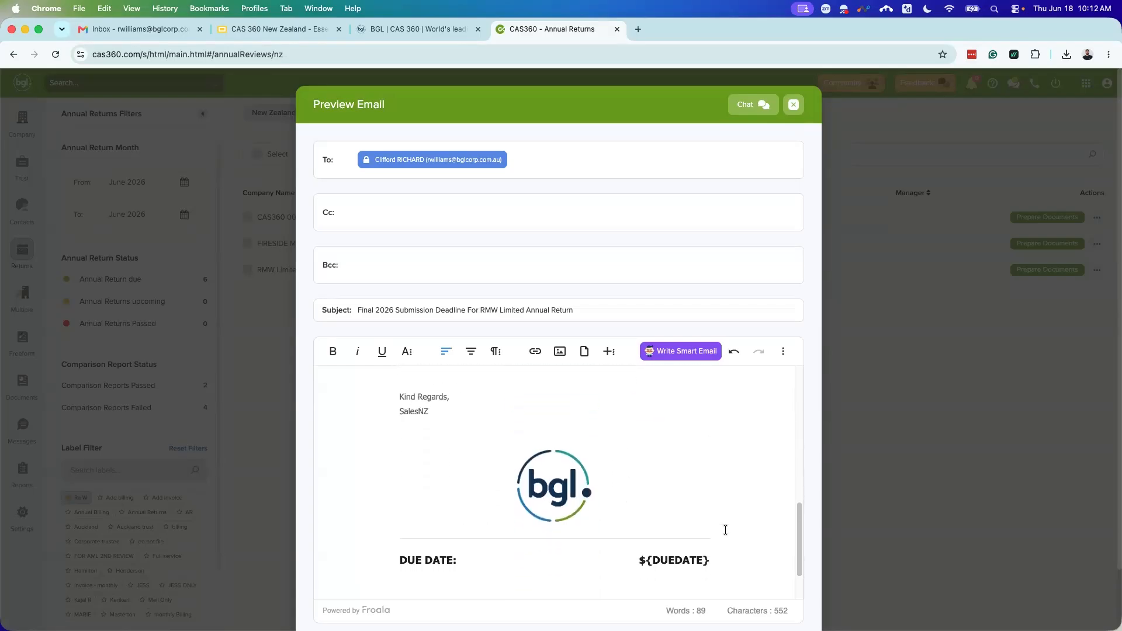
scroll(804, 483, "down", 4)
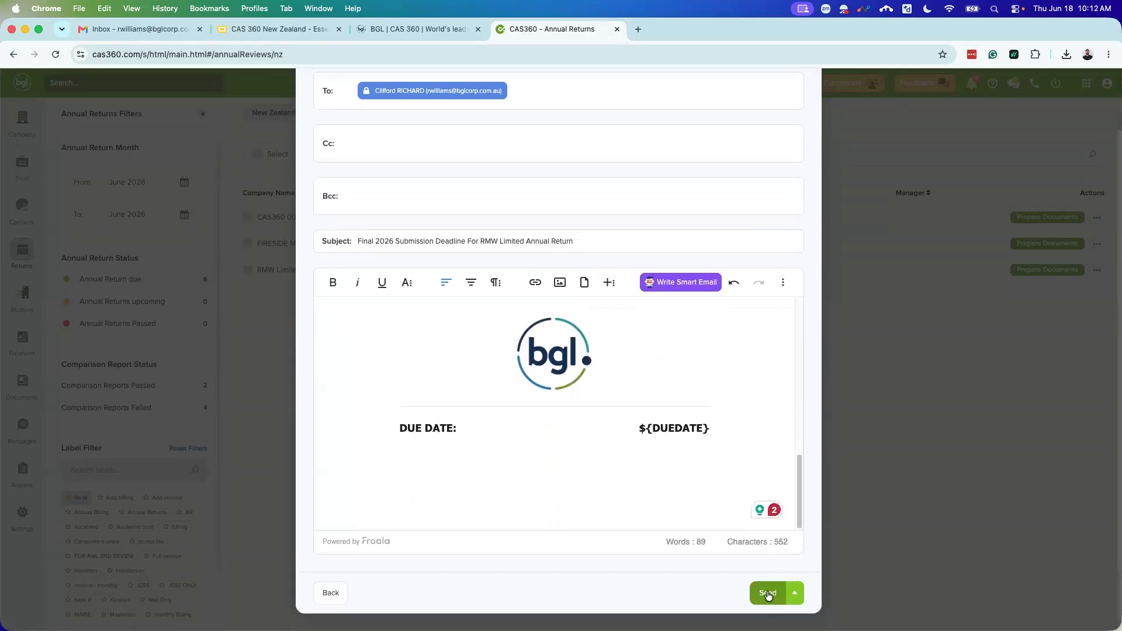
Step: Send the signing email and confirm RMW Limited's Annual Return Documents show as FuseSign sent
left_click(768, 593)
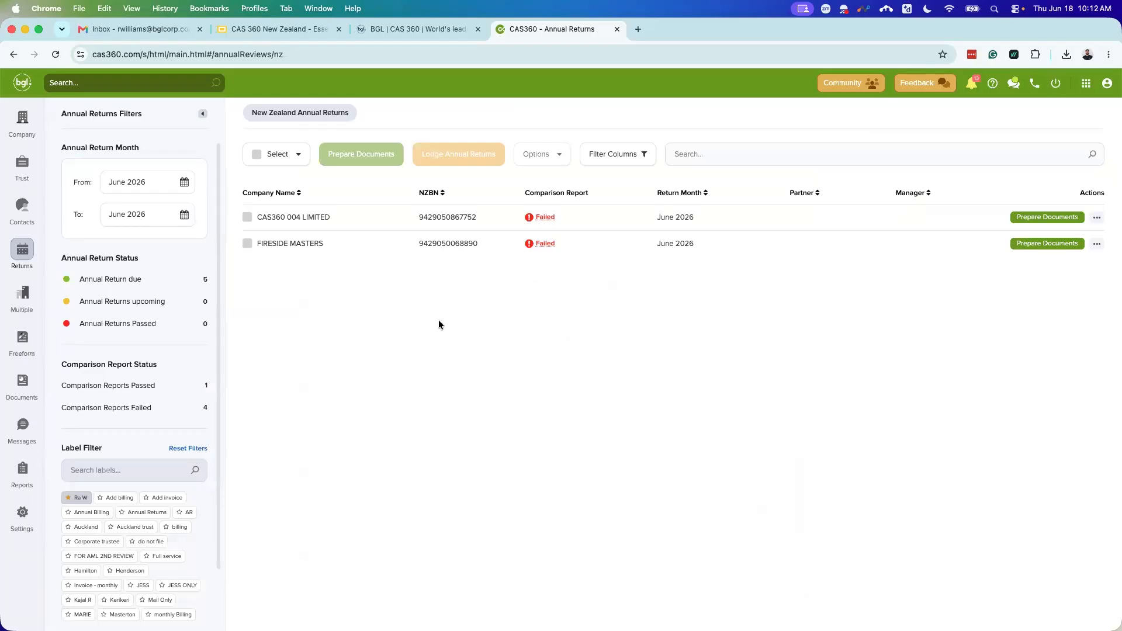
left_click(24, 385)
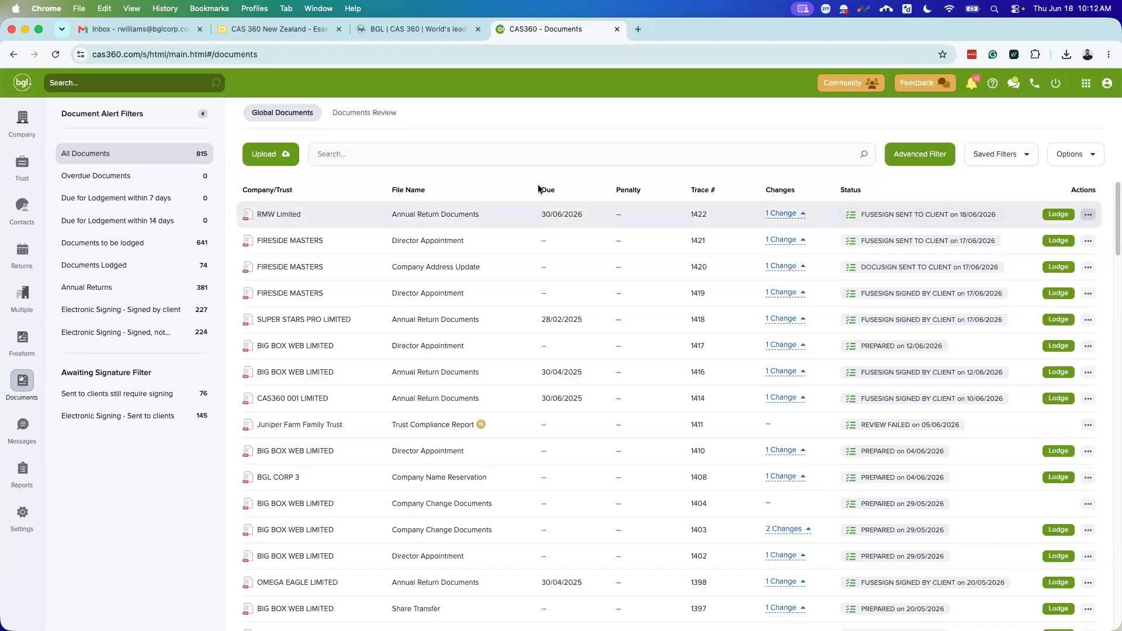
Step: Open the received RMW Limited annual return email in Gmail and follow its Review Documents link
left_click(171, 34)
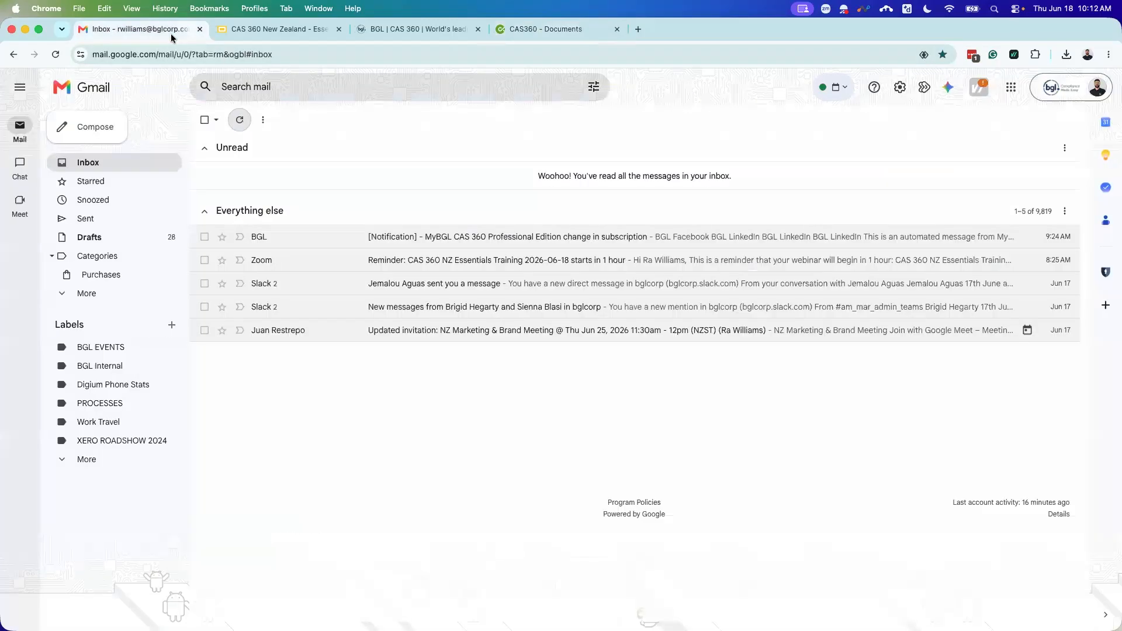
left_click(240, 120)
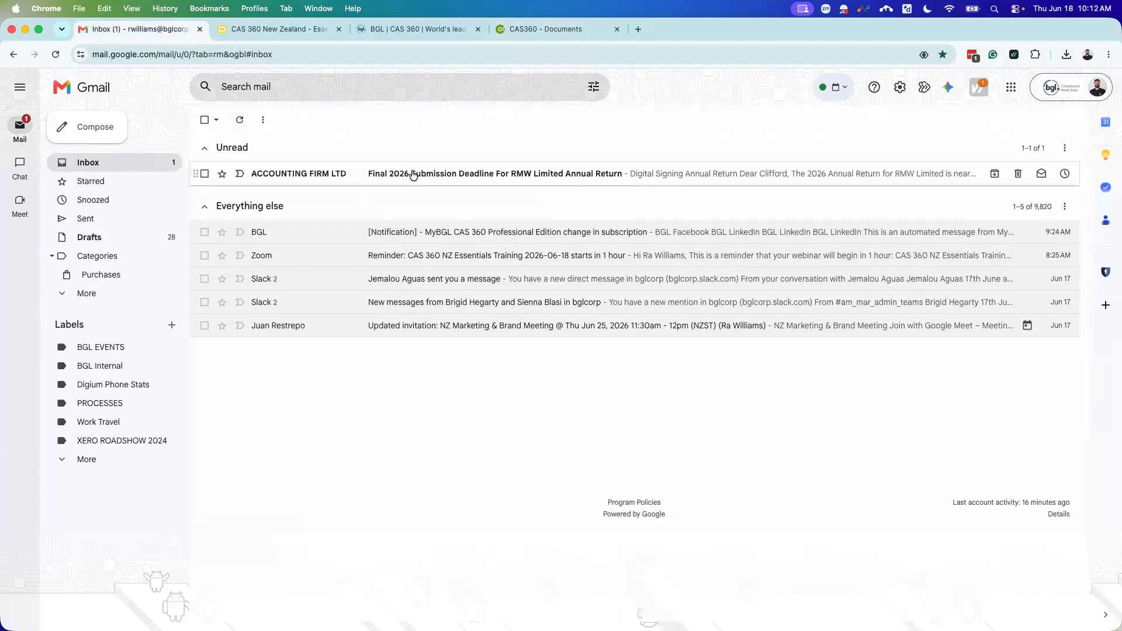
left_click(413, 175)
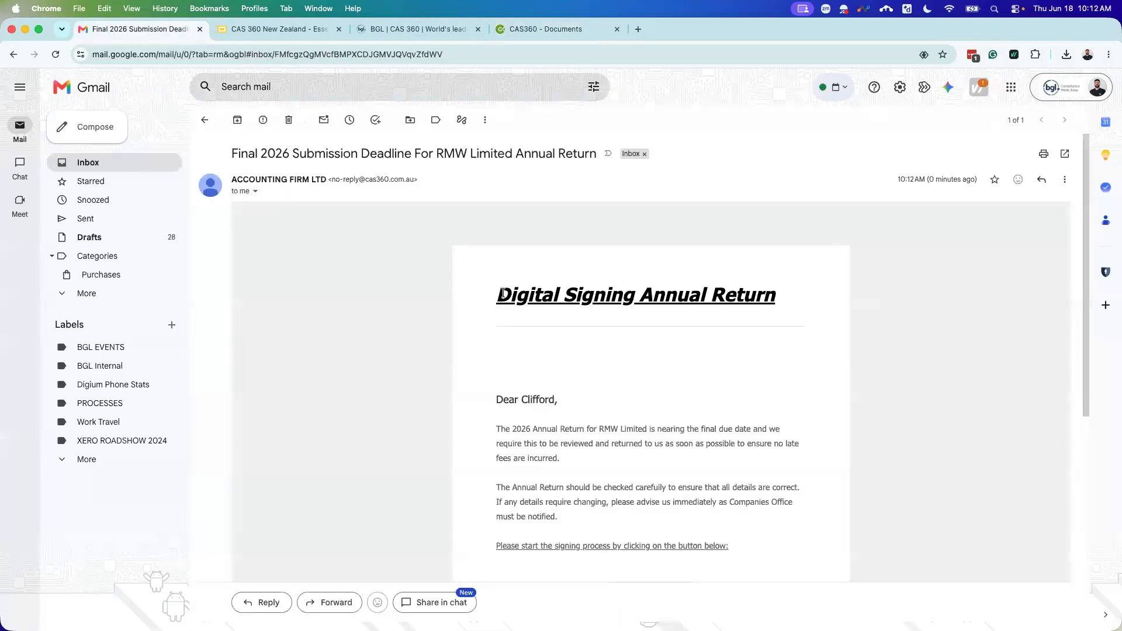
scroll(503, 293, "down", 1)
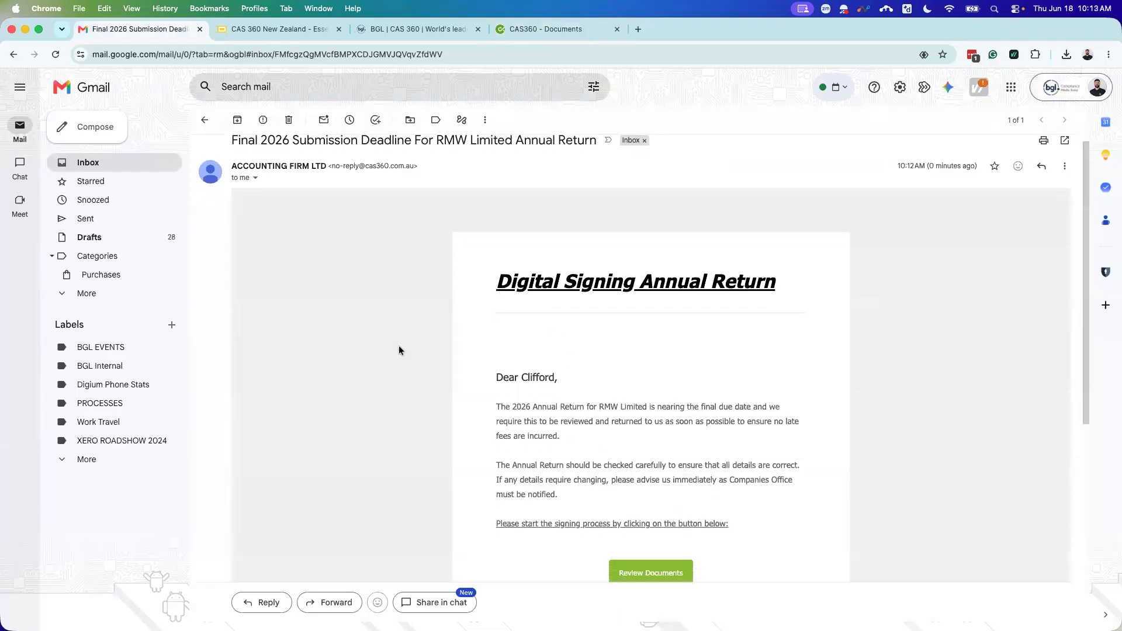
scroll(570, 406, "down", 1)
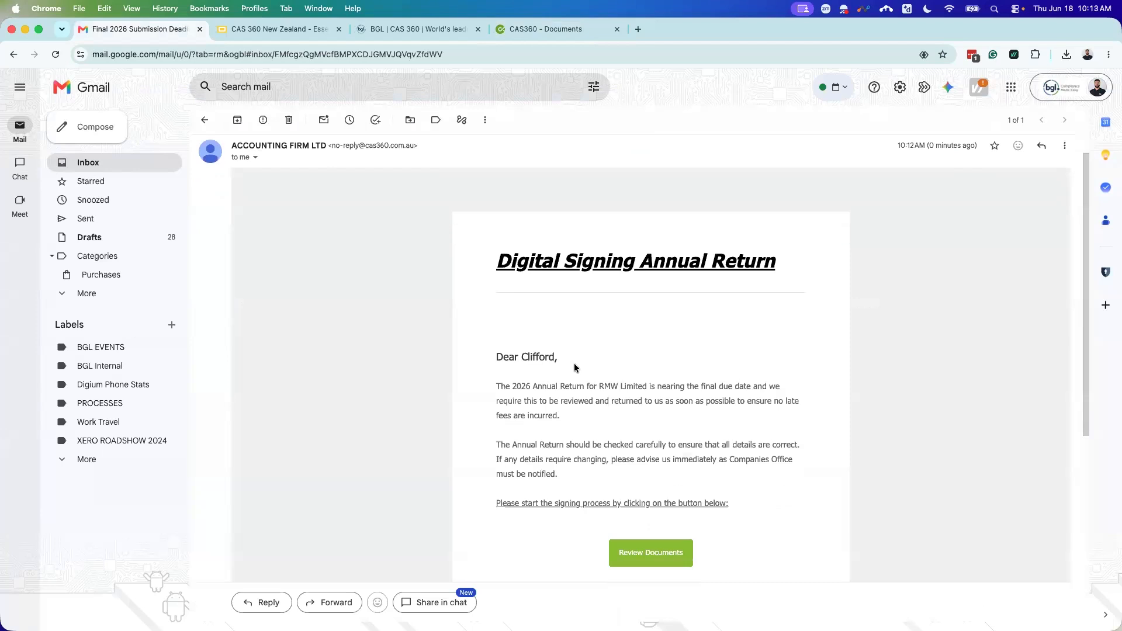
scroll(611, 362, "down", 2)
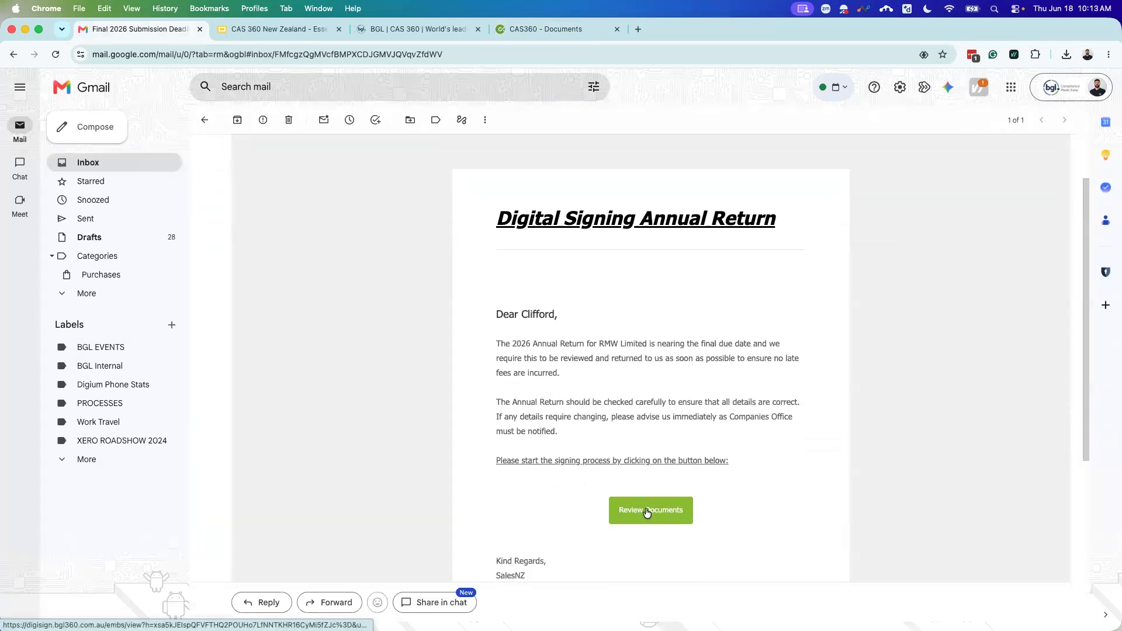
scroll(646, 506, "down", 5)
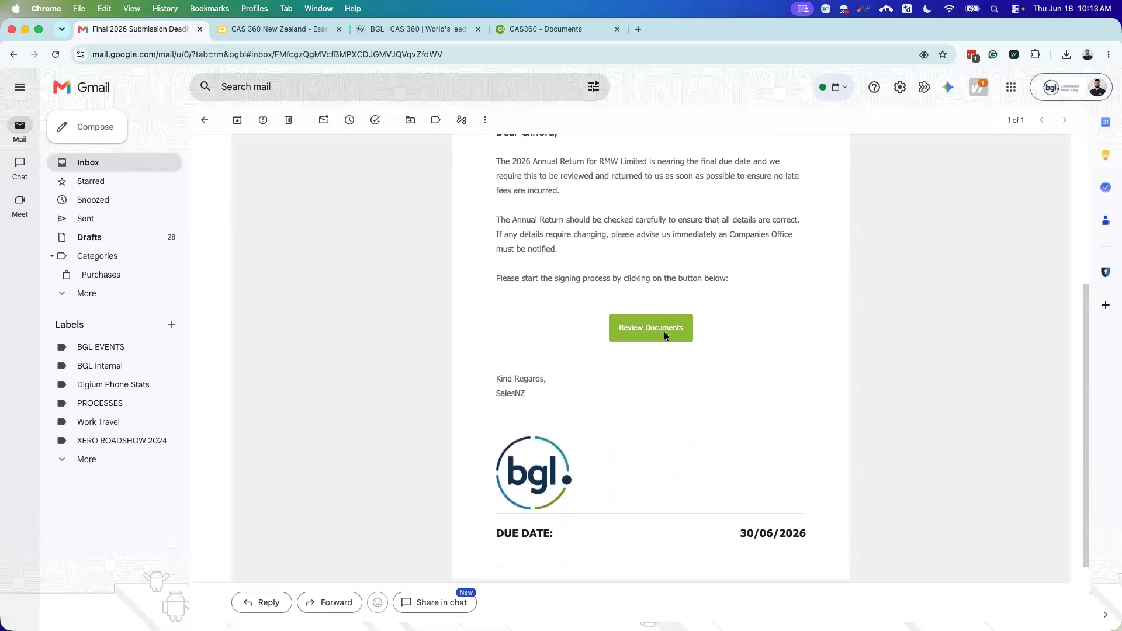
left_click(664, 333)
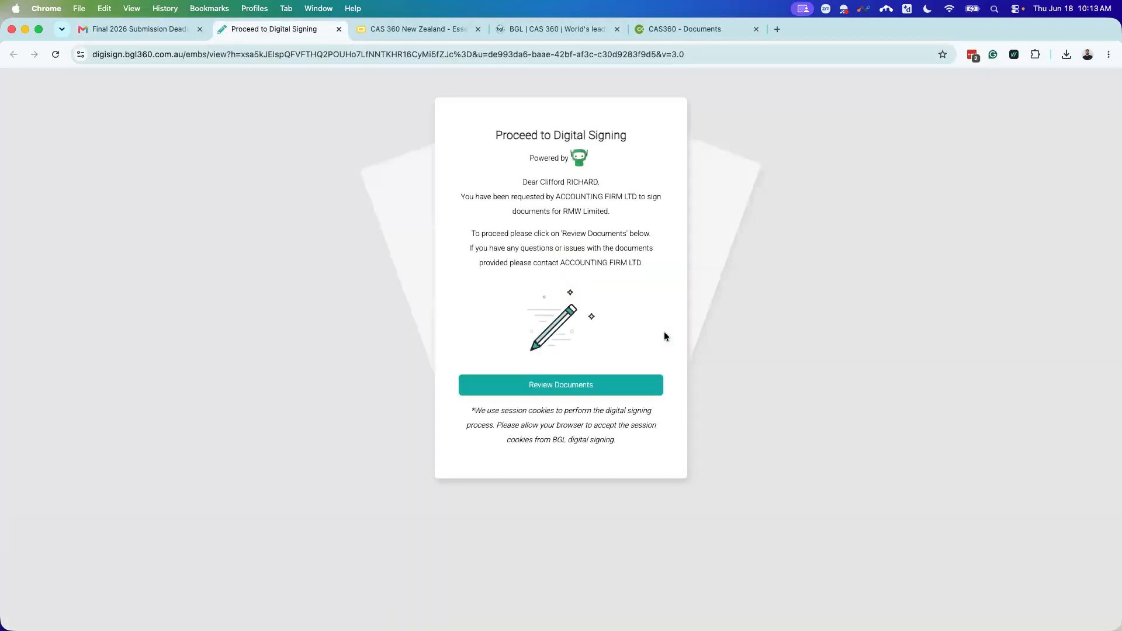
Step: Open the RMW Limited annual return bundle for signing and scroll down to the Sign Here field
left_click(572, 386)
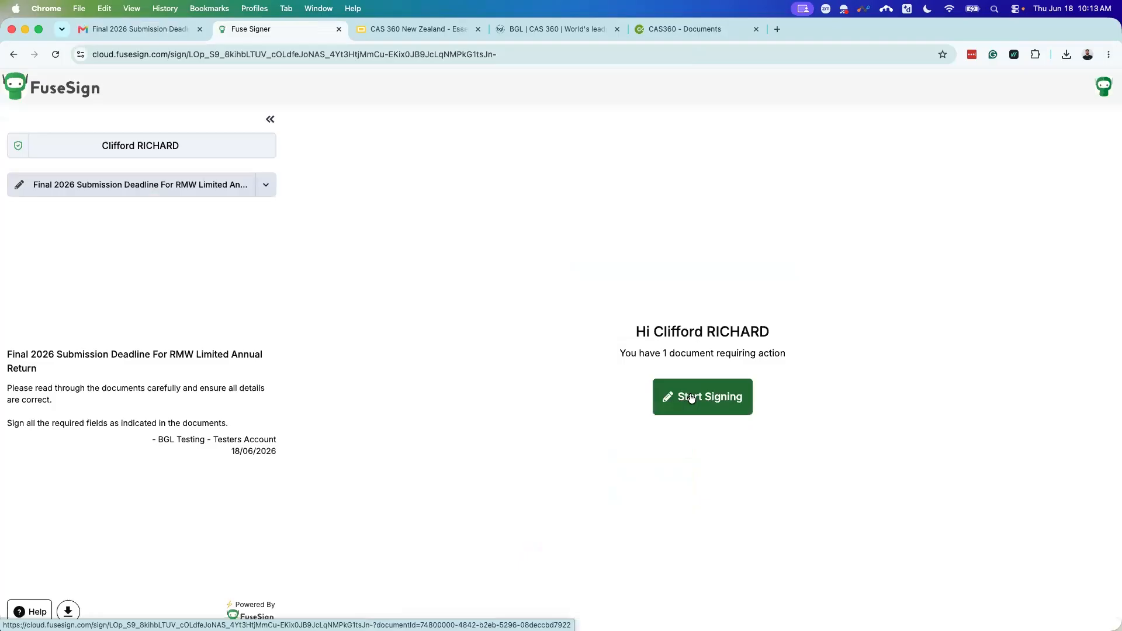
left_click(691, 398)
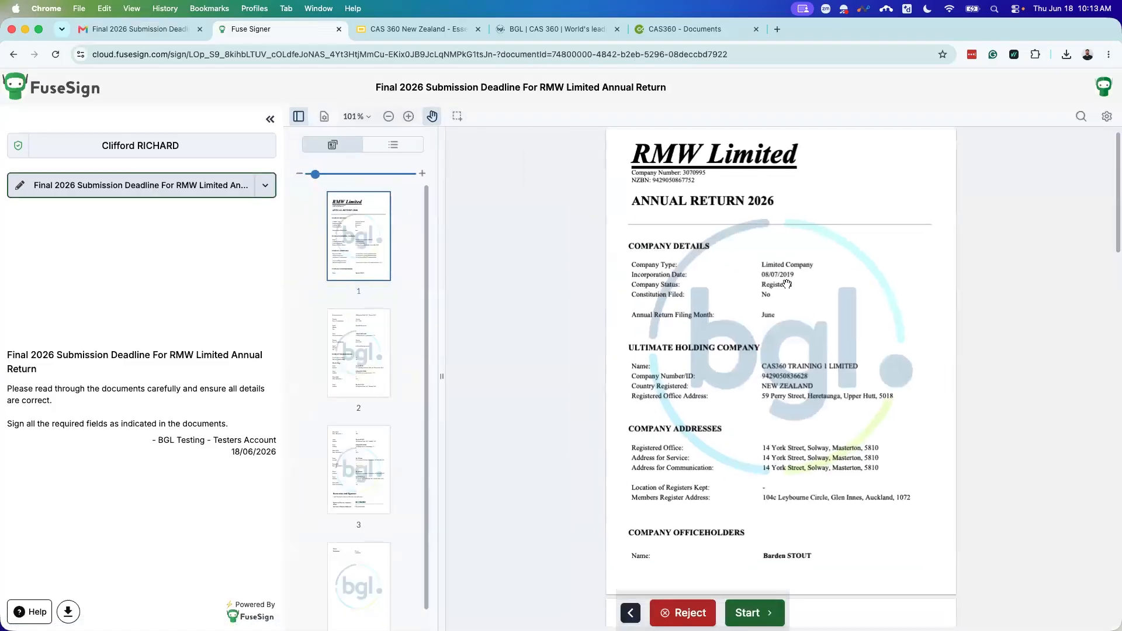
scroll(787, 284, "down", 5)
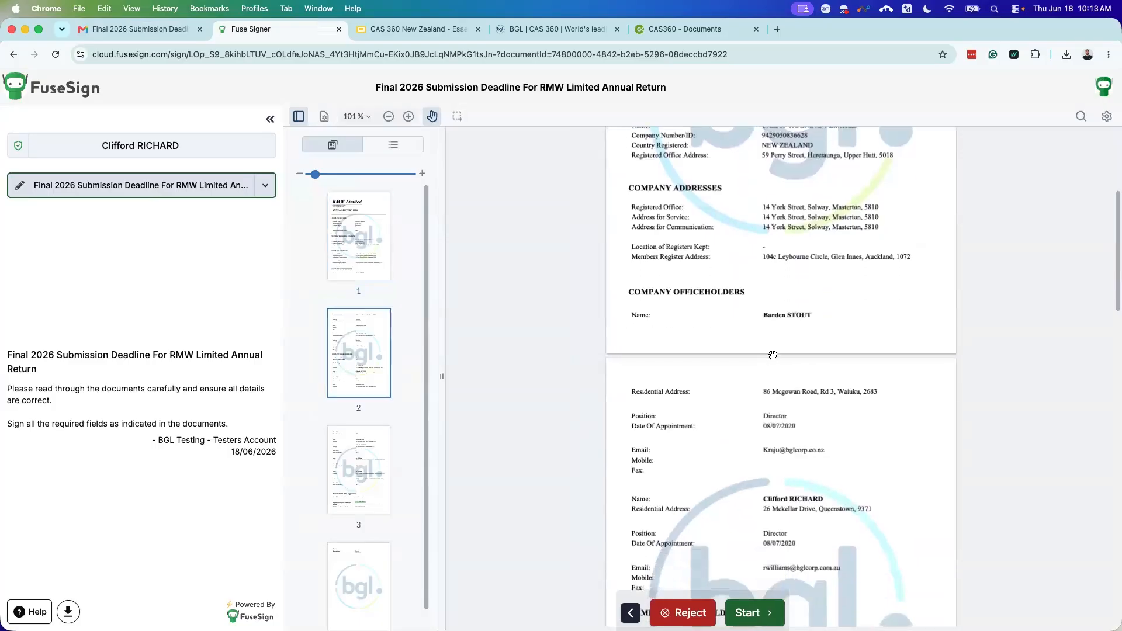
scroll(772, 355, "down", 5)
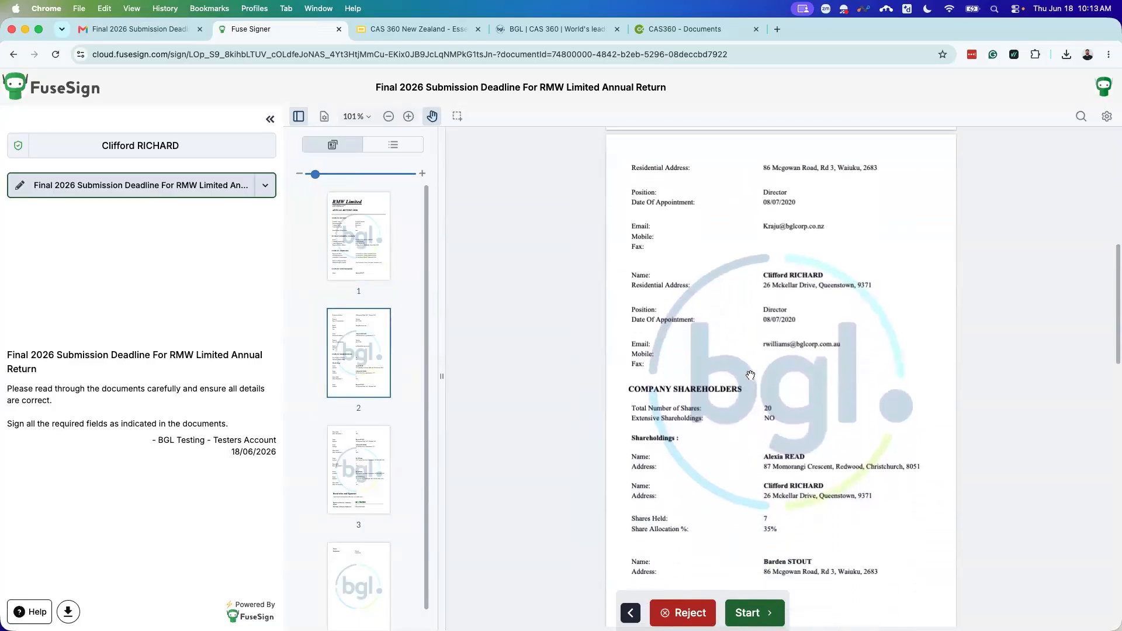
scroll(751, 375, "down", 10)
scroll(750, 384, "down", 5)
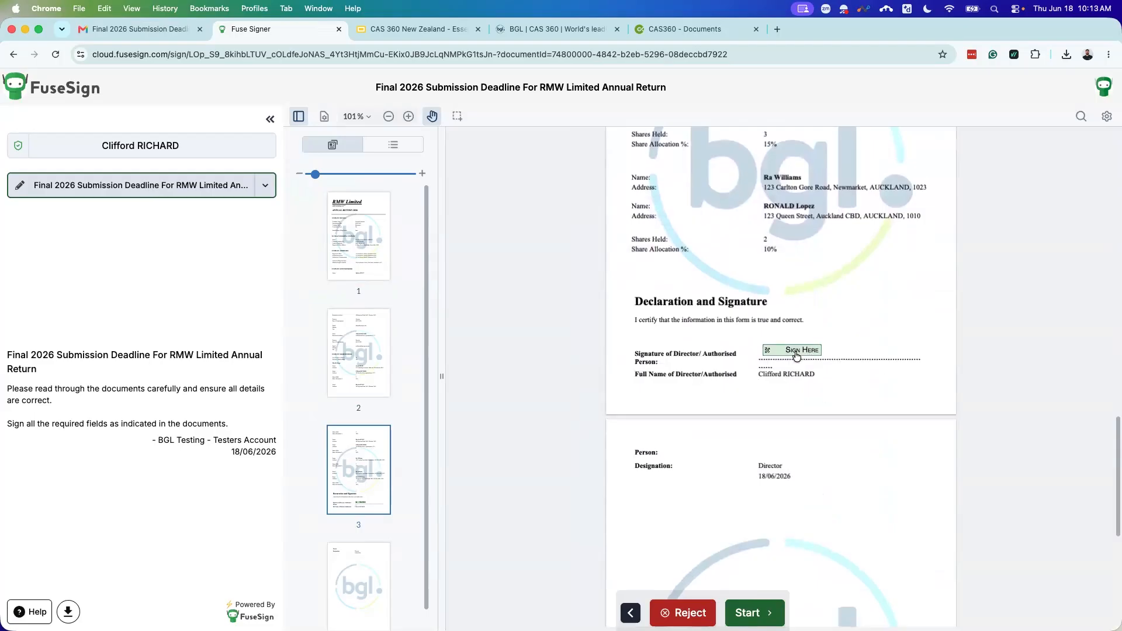
Step: Sign the director's field with the typed signature 'Signed'
left_click(748, 612)
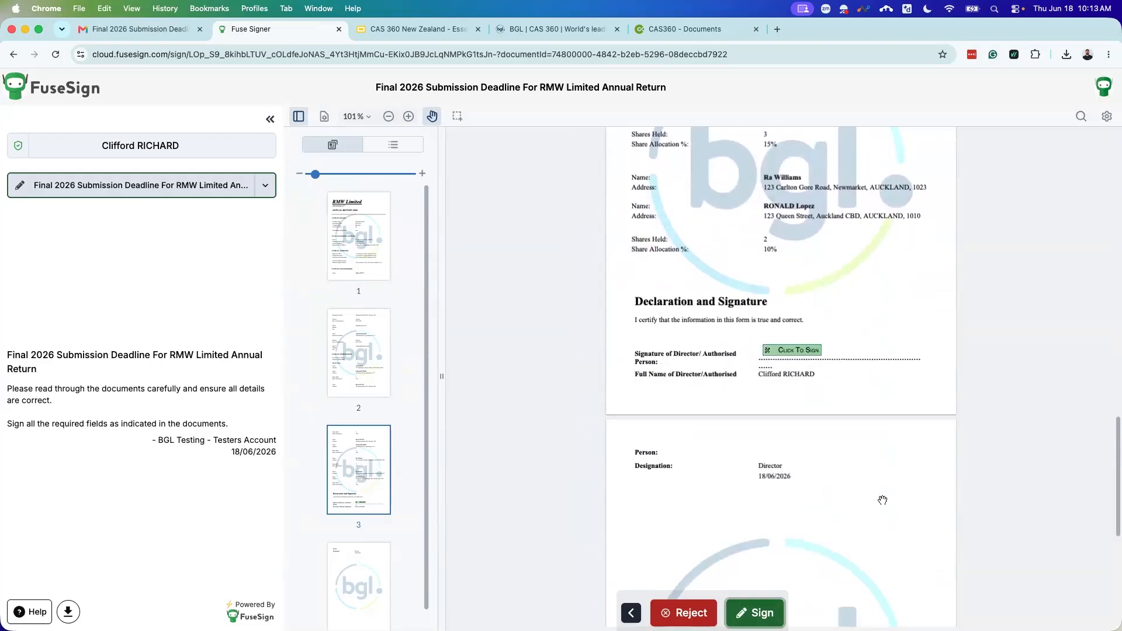
left_click(741, 607)
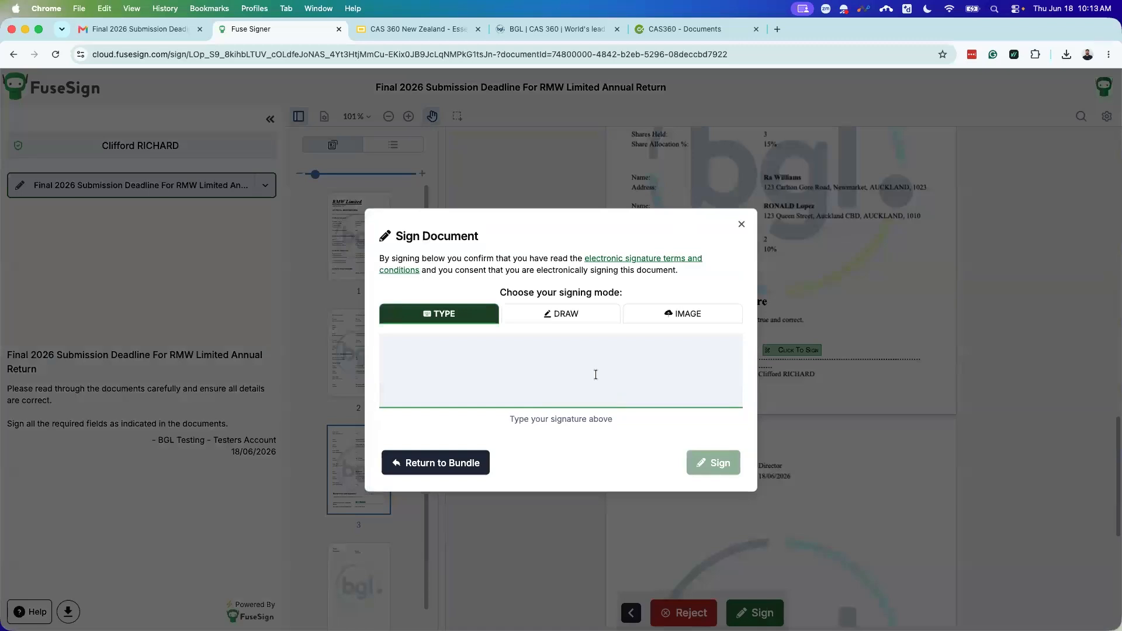
type("Signed")
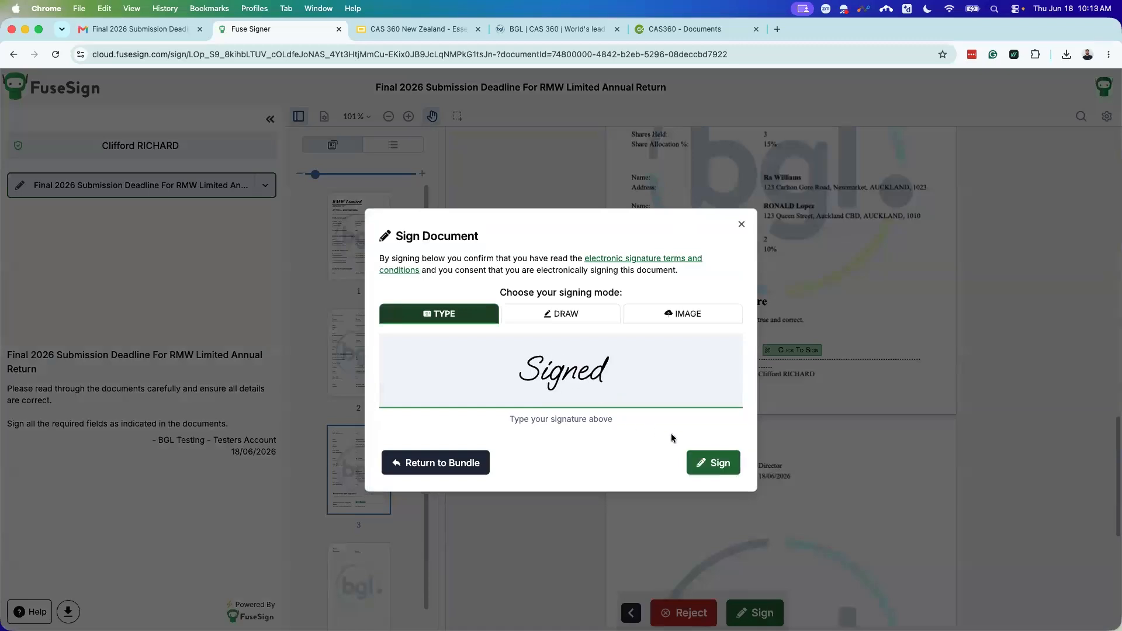
left_click(716, 464)
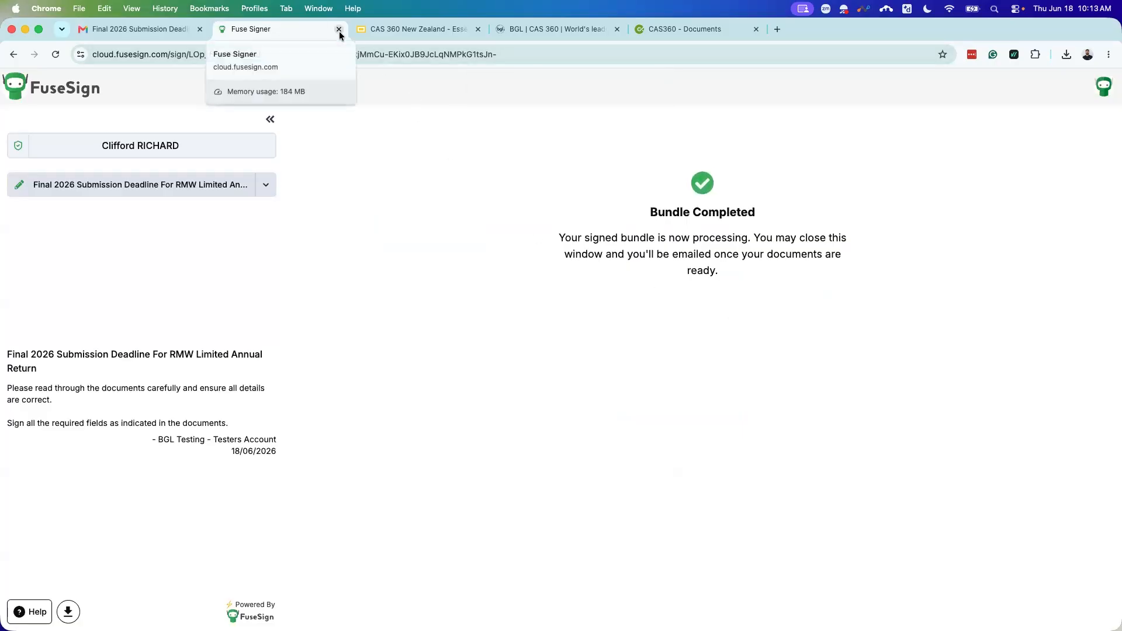
Step: Close the finished FuseSign page and go back to CAS 360's Annual Returns list
left_click(339, 29)
left_click(548, 27)
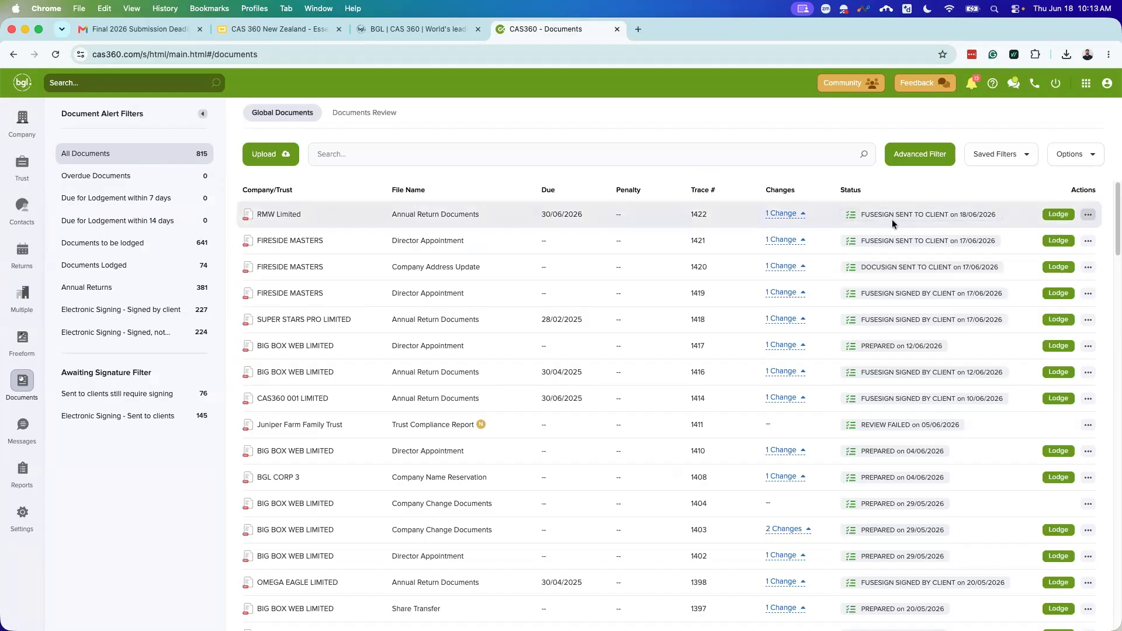
left_click(22, 264)
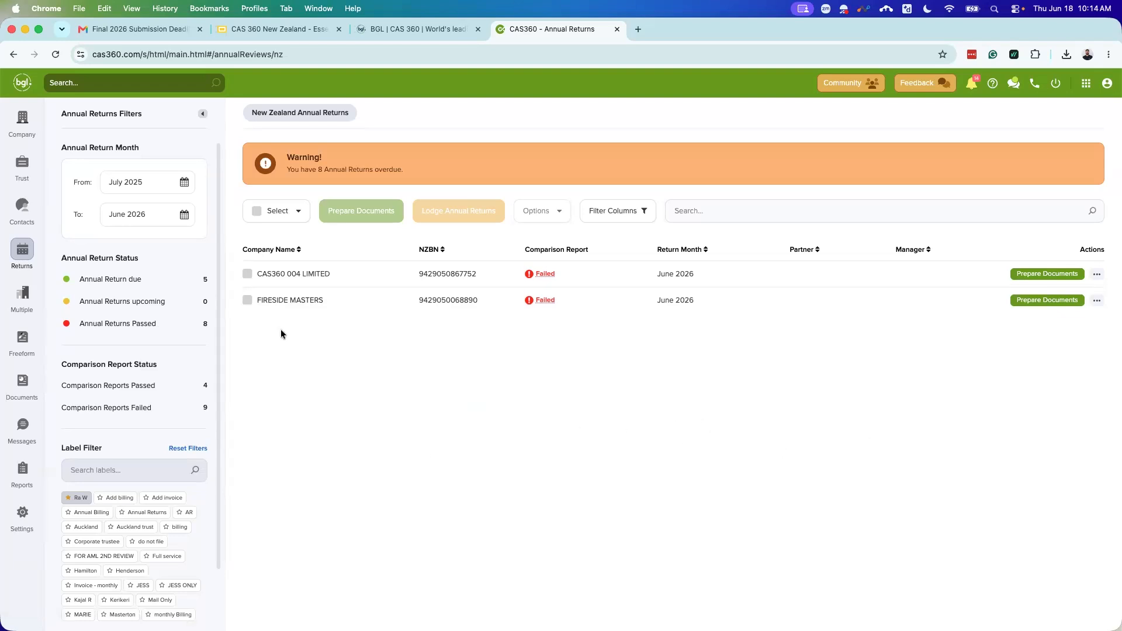
Step: Select the CAS360 004 LIMITED and FIRESIDE MASTERS returns and prepare documents for both
left_click(247, 273)
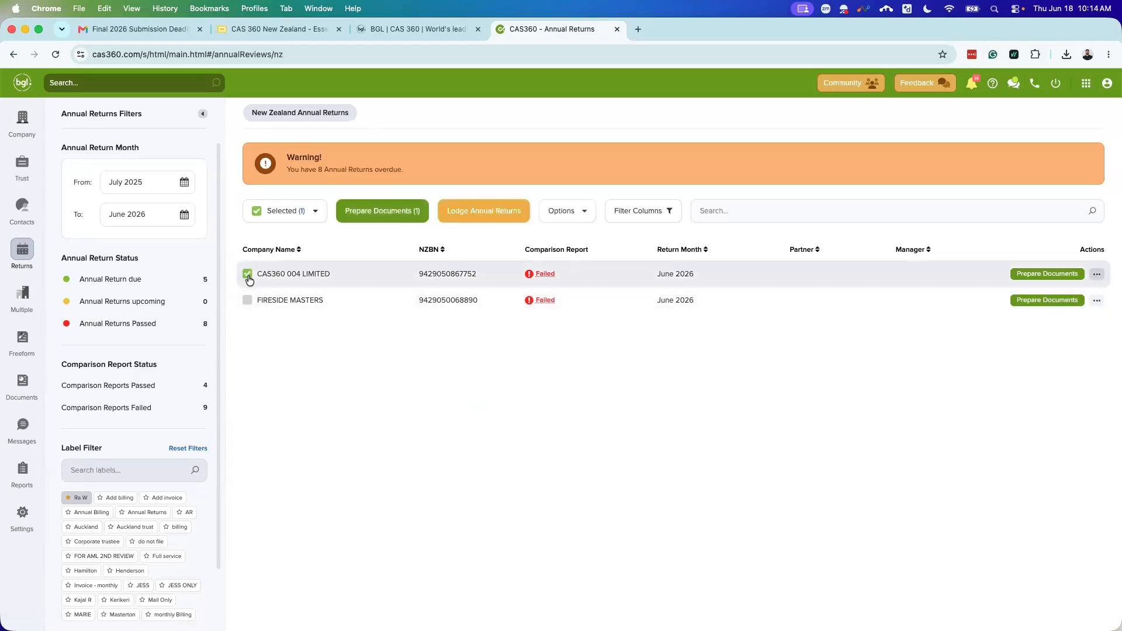
left_click(246, 300)
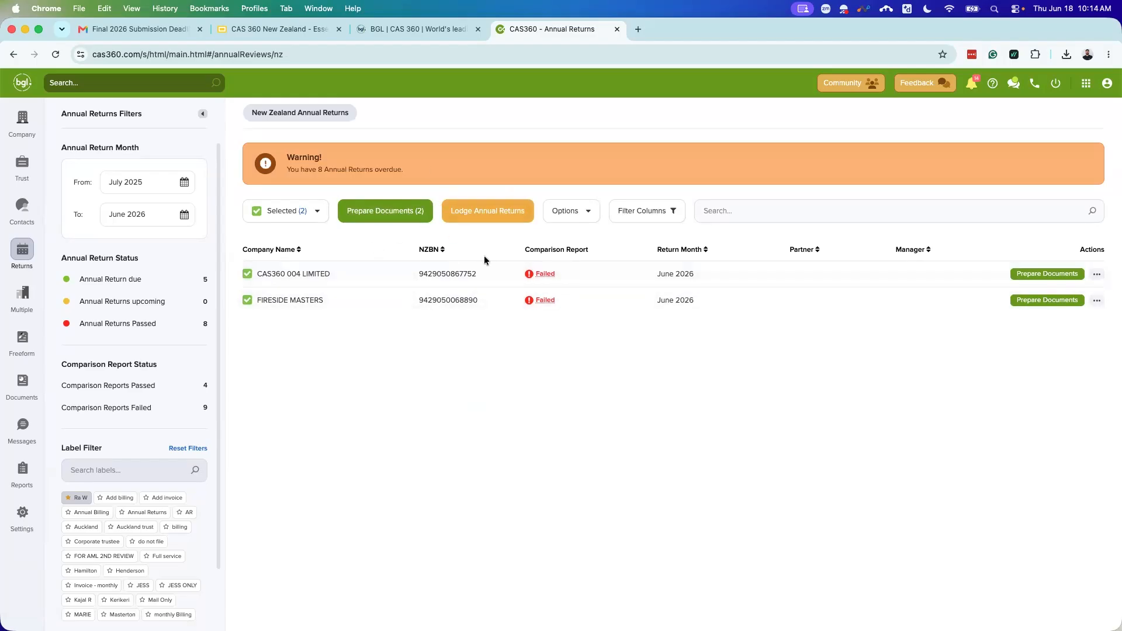
left_click(380, 214)
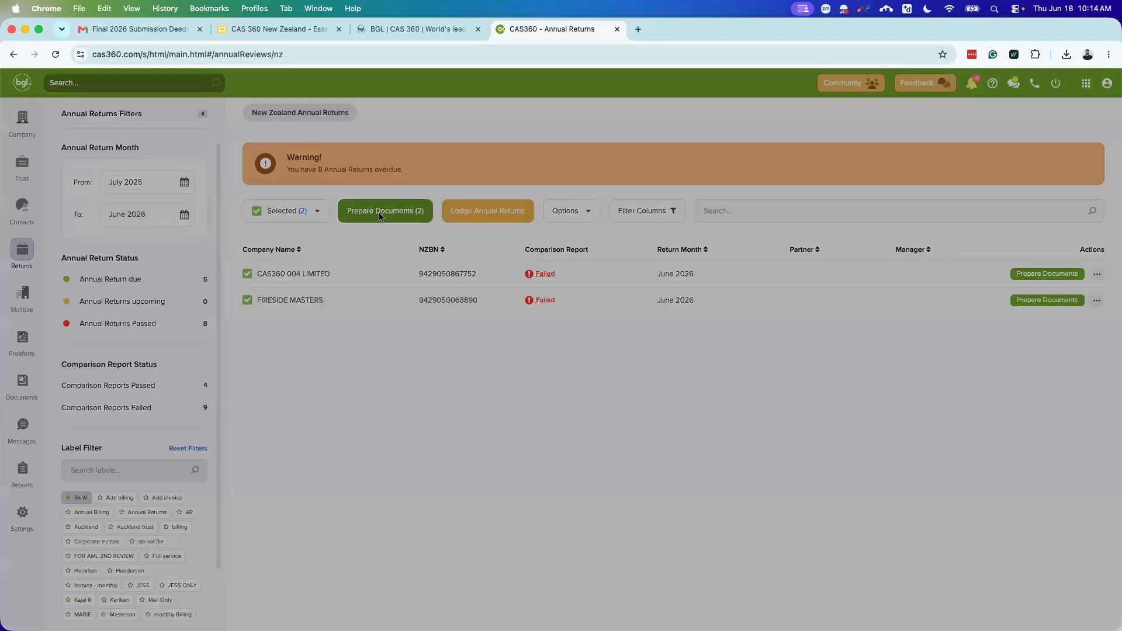
Step: Proceed past the failed comparison reports, include the cover letter and leave out the solvency resolution
left_click(713, 362)
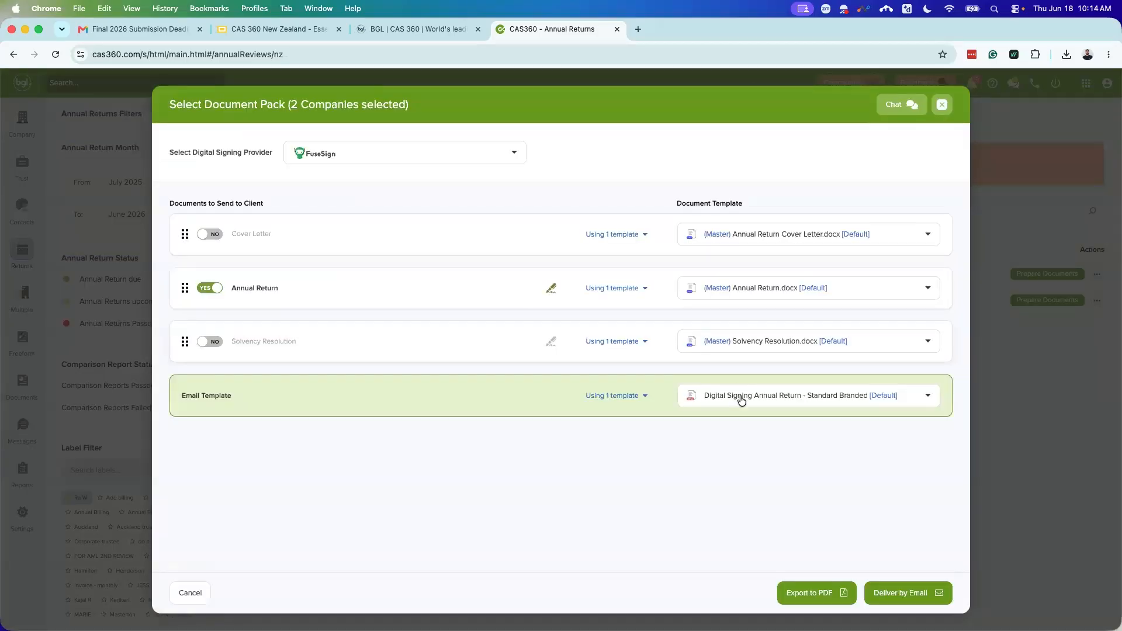
left_click(227, 346)
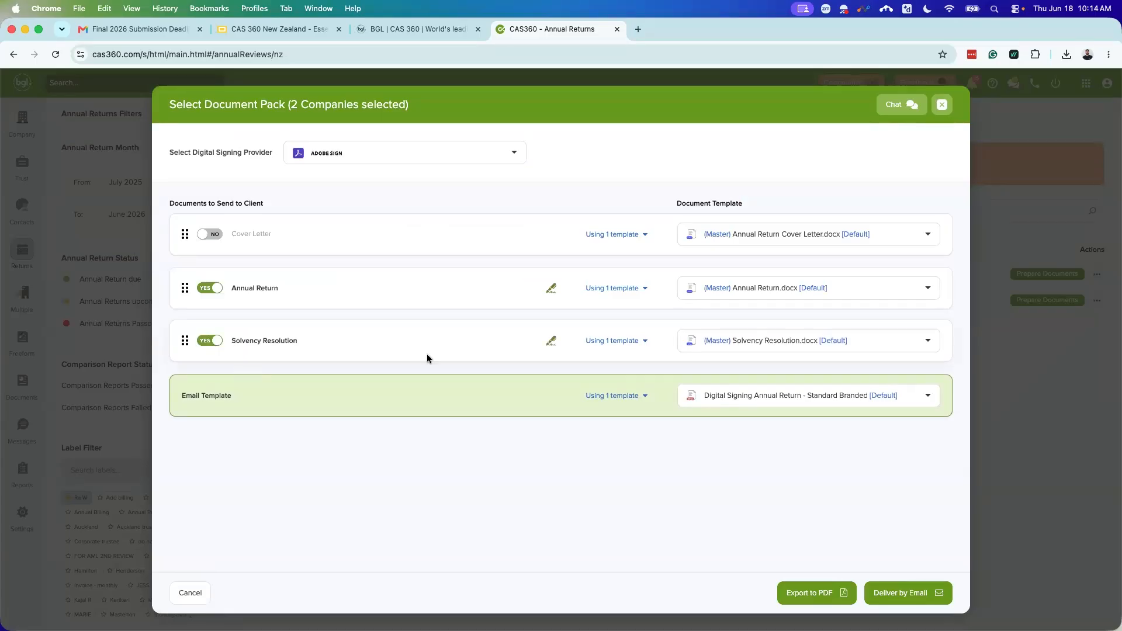
left_click(208, 343)
left_click(213, 235)
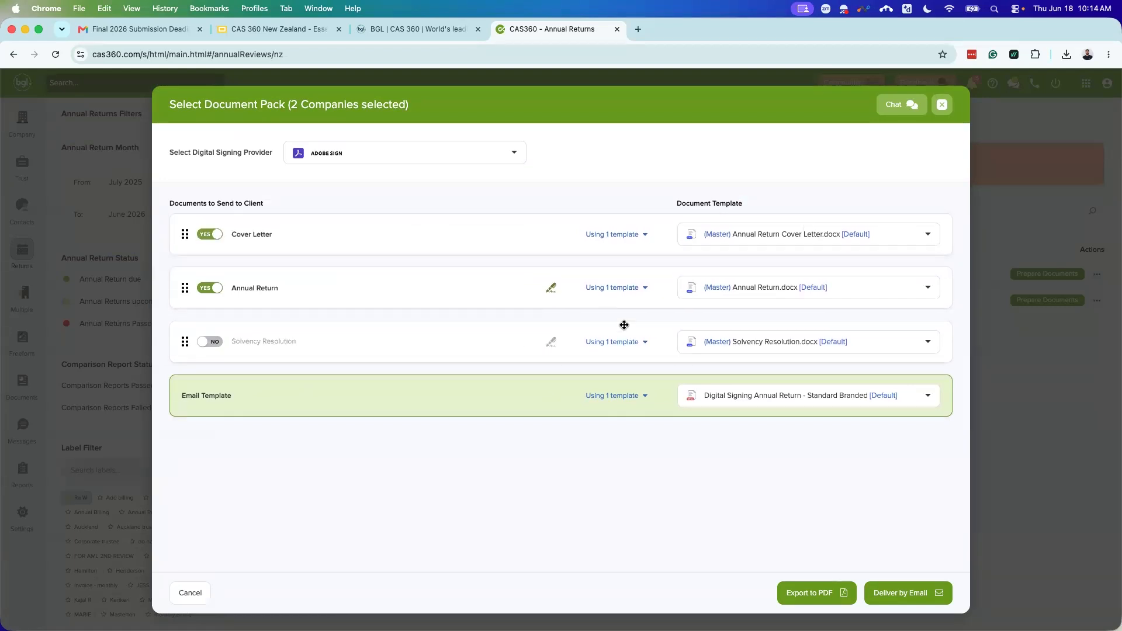
Step: Expand the per-company cover letter and annual return template lists without changing the cover letter
left_click(633, 235)
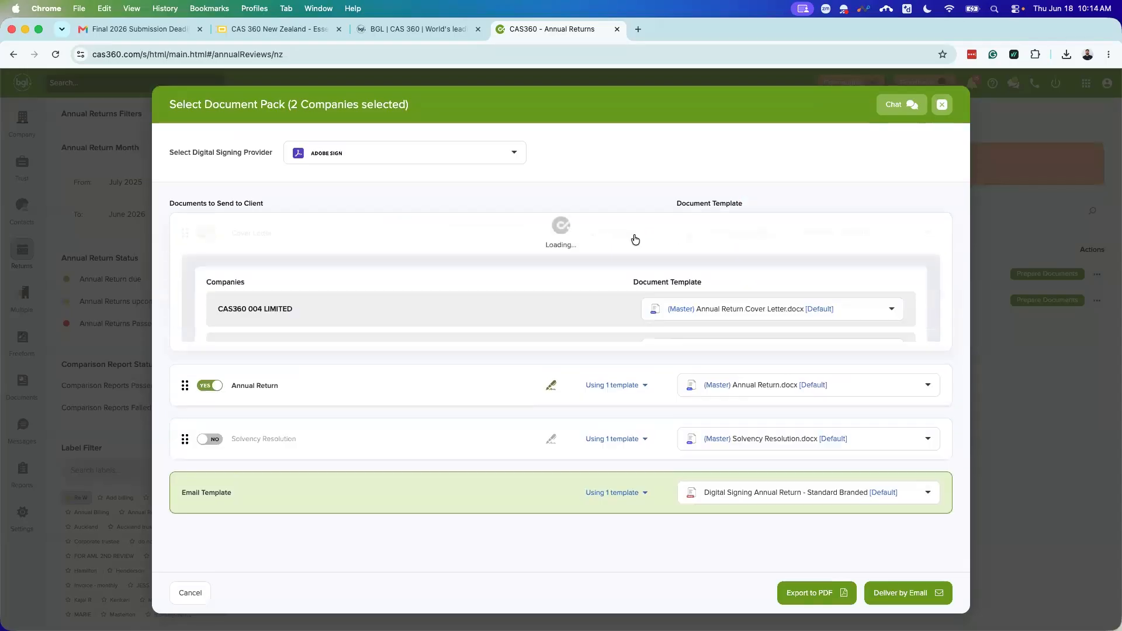
scroll(615, 399, "down", 1)
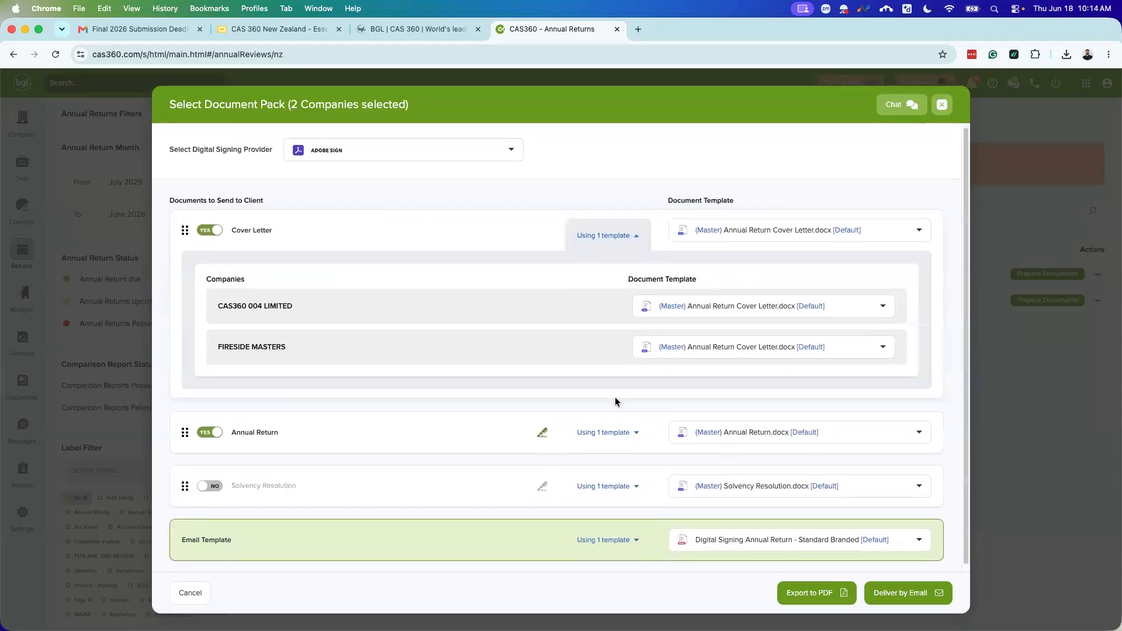
left_click(744, 300)
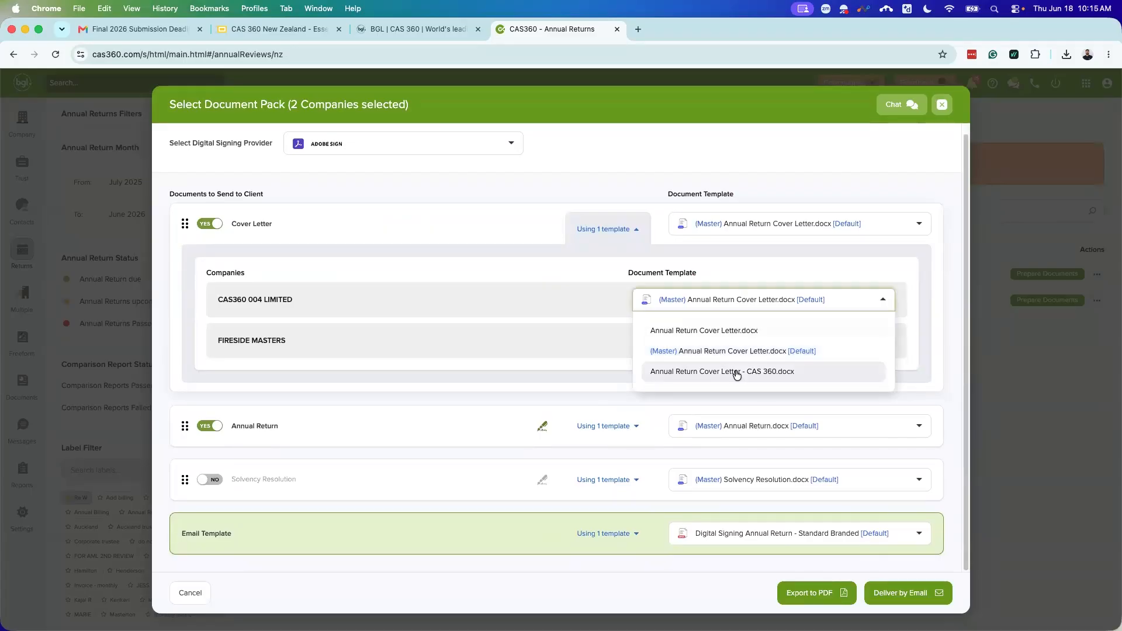
left_click(935, 326)
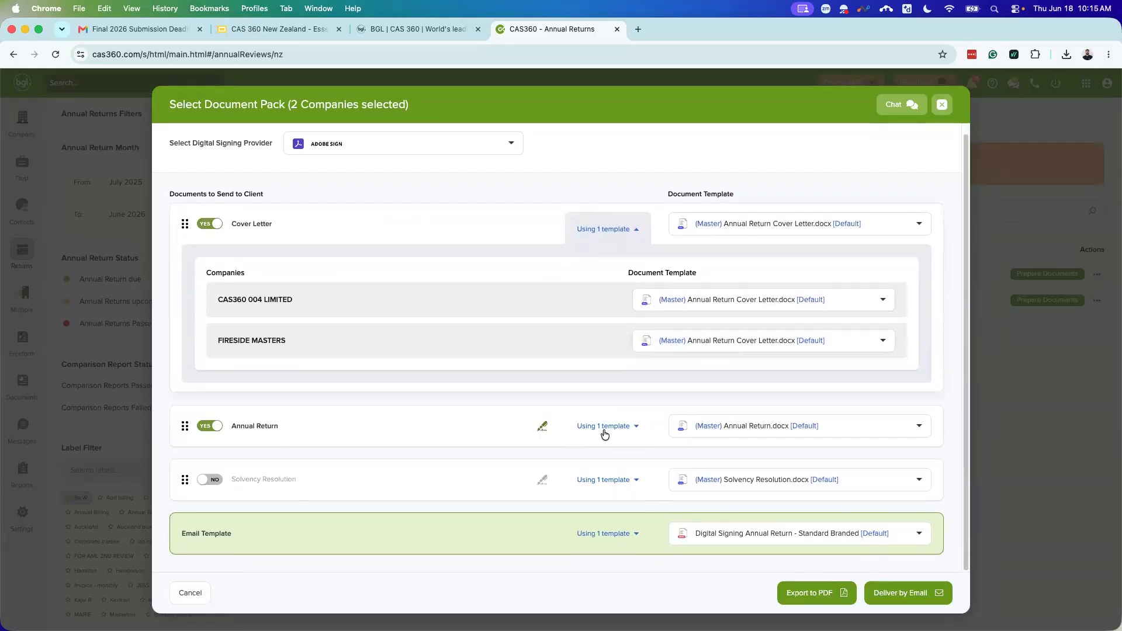
left_click(604, 426)
scroll(735, 452, "down", 2)
Step: Apply Annual Return (Branded).docx and the CAS 360 cover letter template to both companies
left_click(735, 451)
left_click(728, 500)
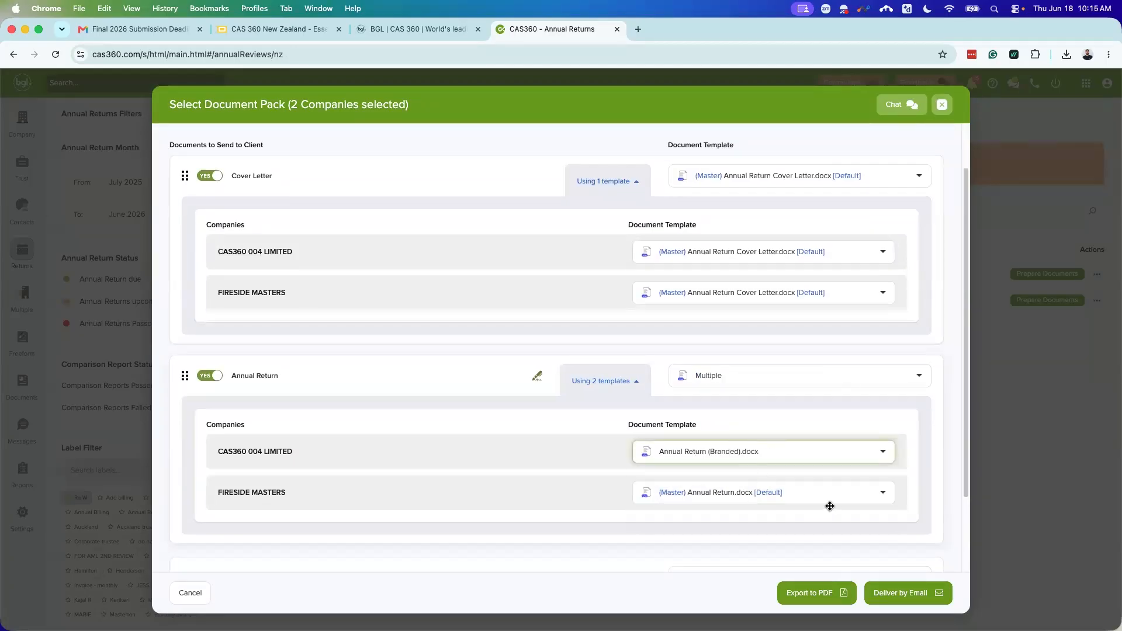
left_click(734, 382)
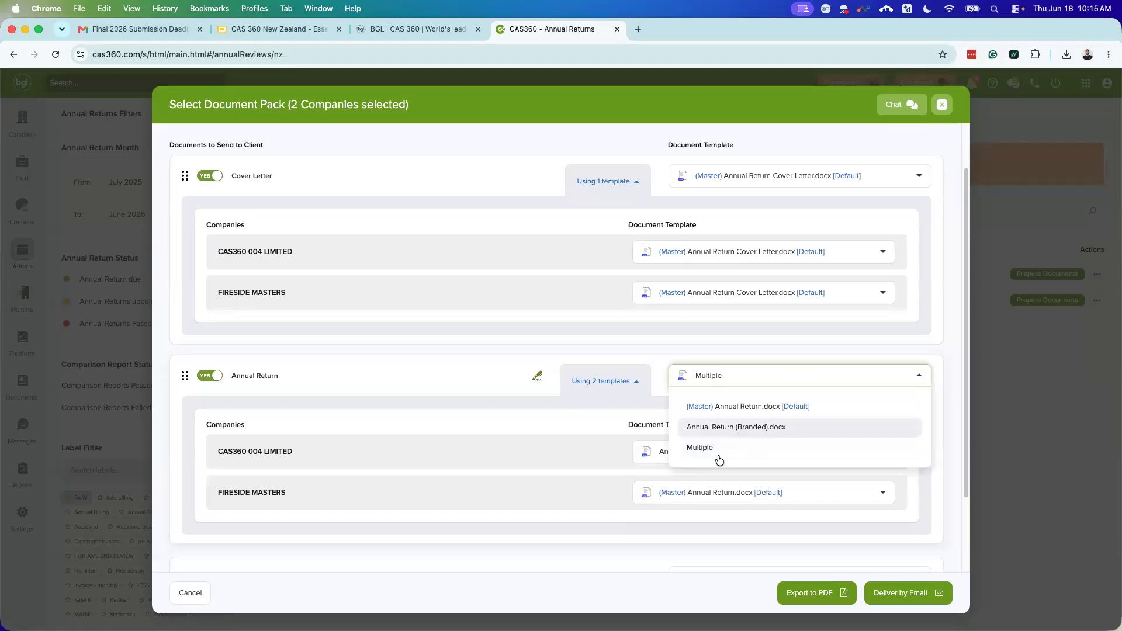
left_click(731, 427)
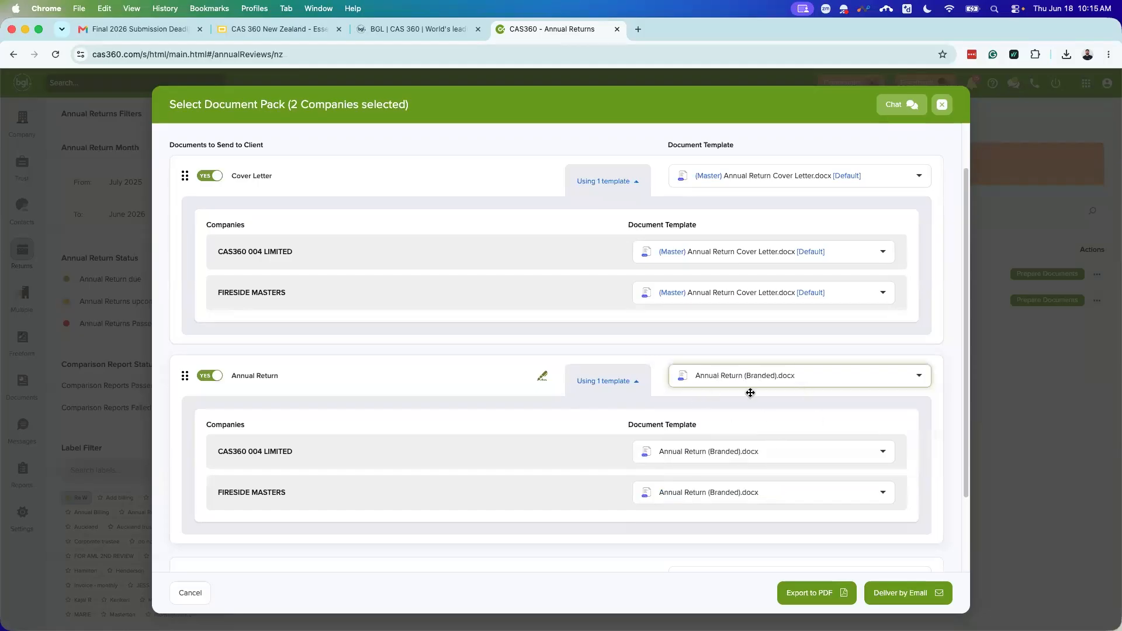
scroll(756, 225, "up", 1)
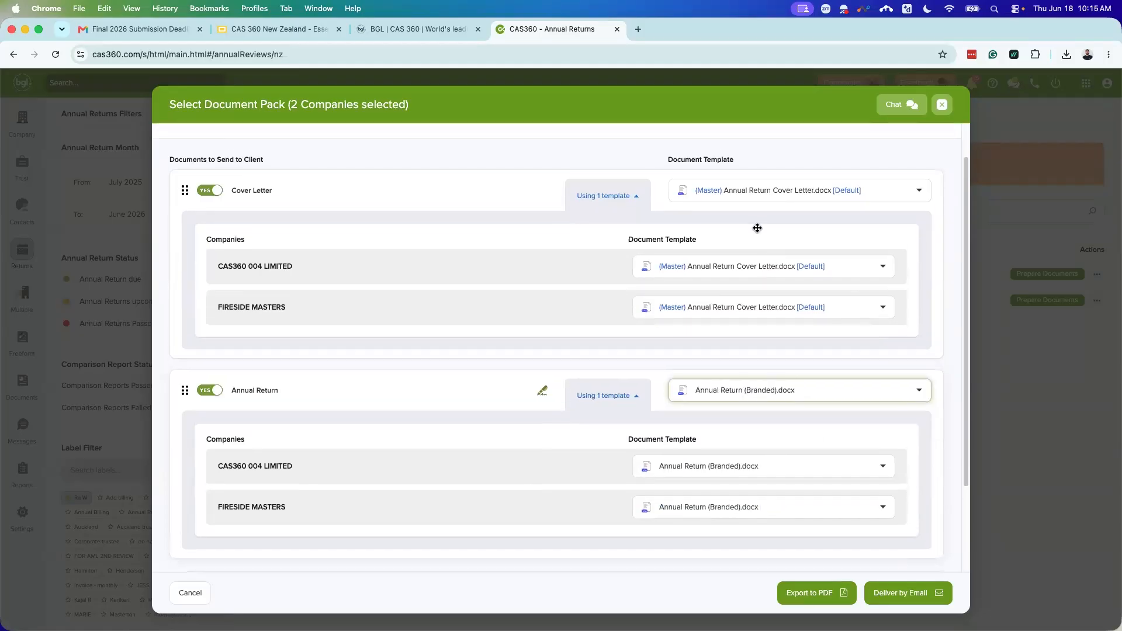
left_click(785, 201)
left_click(790, 263)
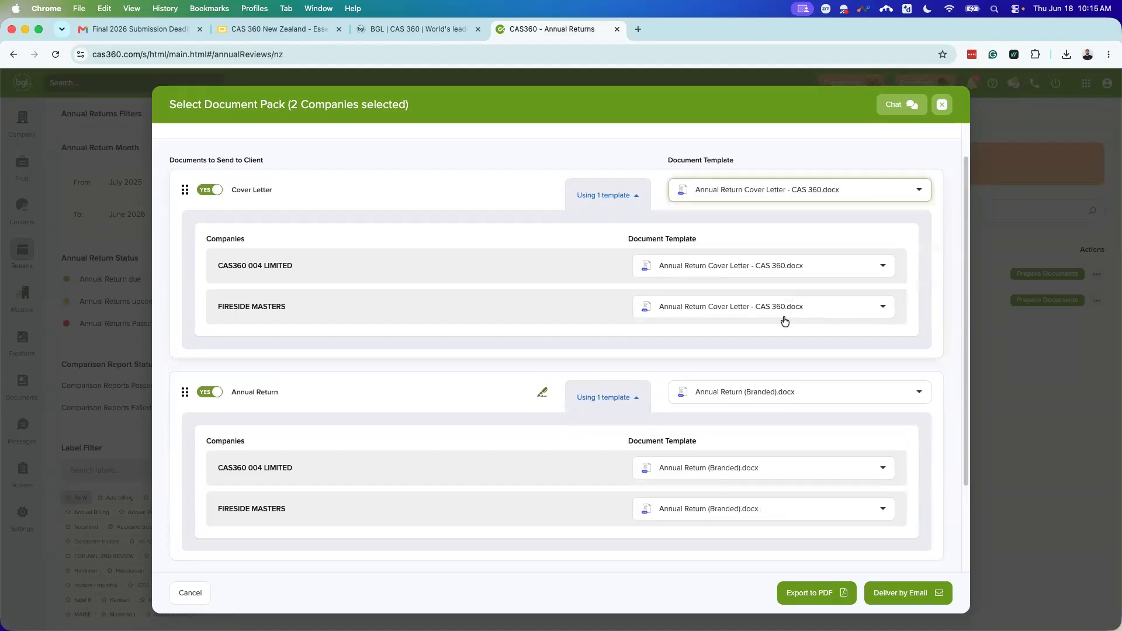
Step: Set both companies' email template to Digital Signing Annual Return - Urgent and collapse the template lists
scroll(801, 339, "down", 3)
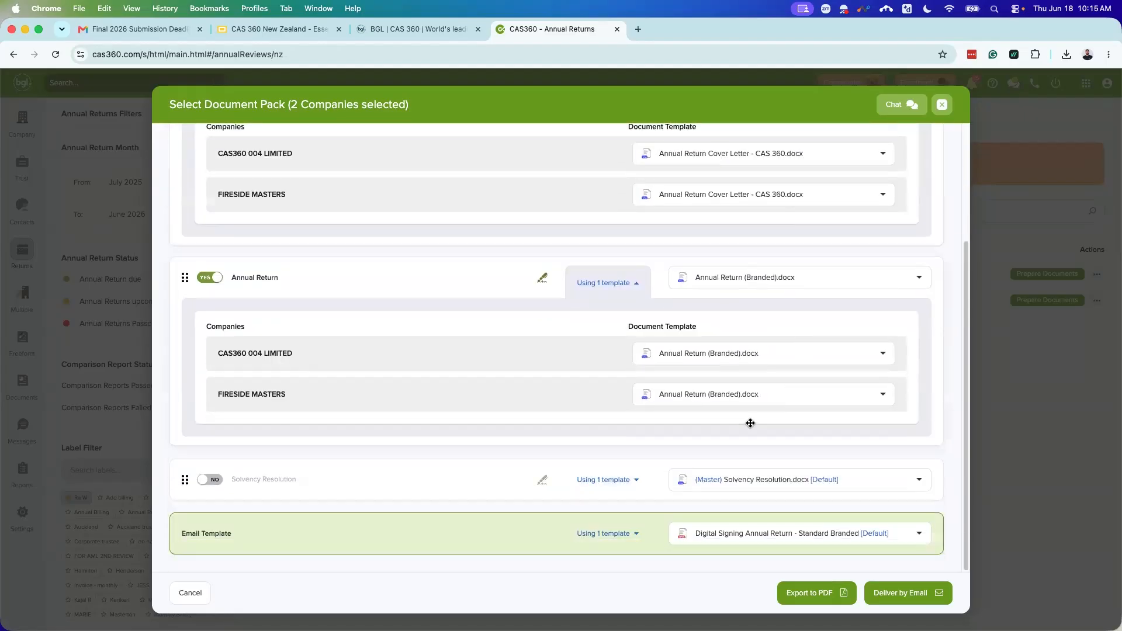
left_click(624, 519)
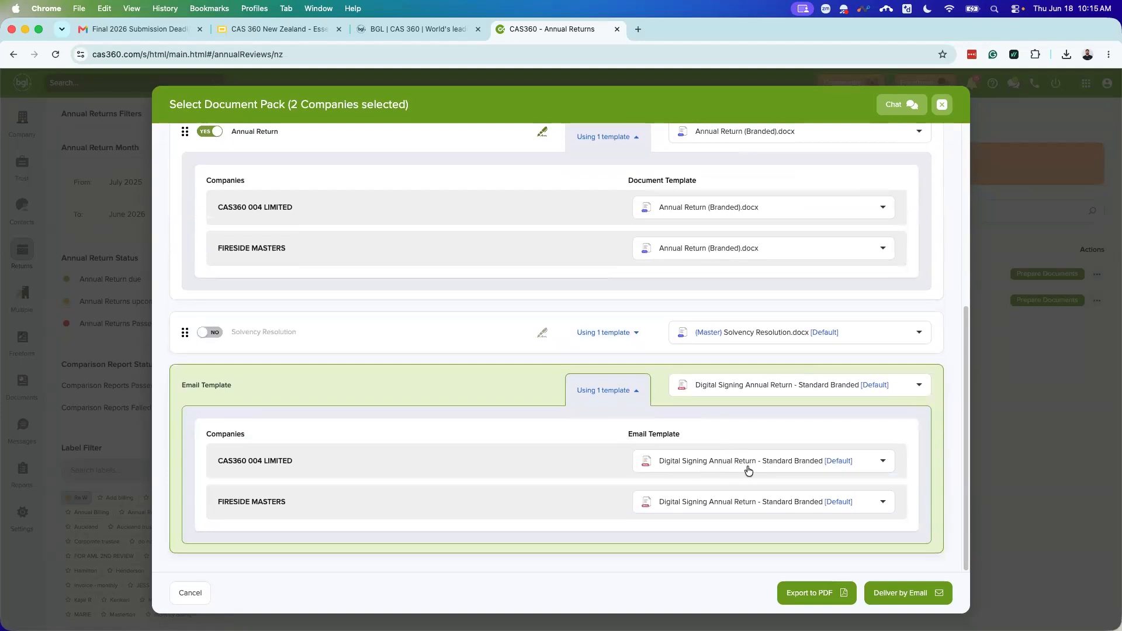
left_click(812, 386)
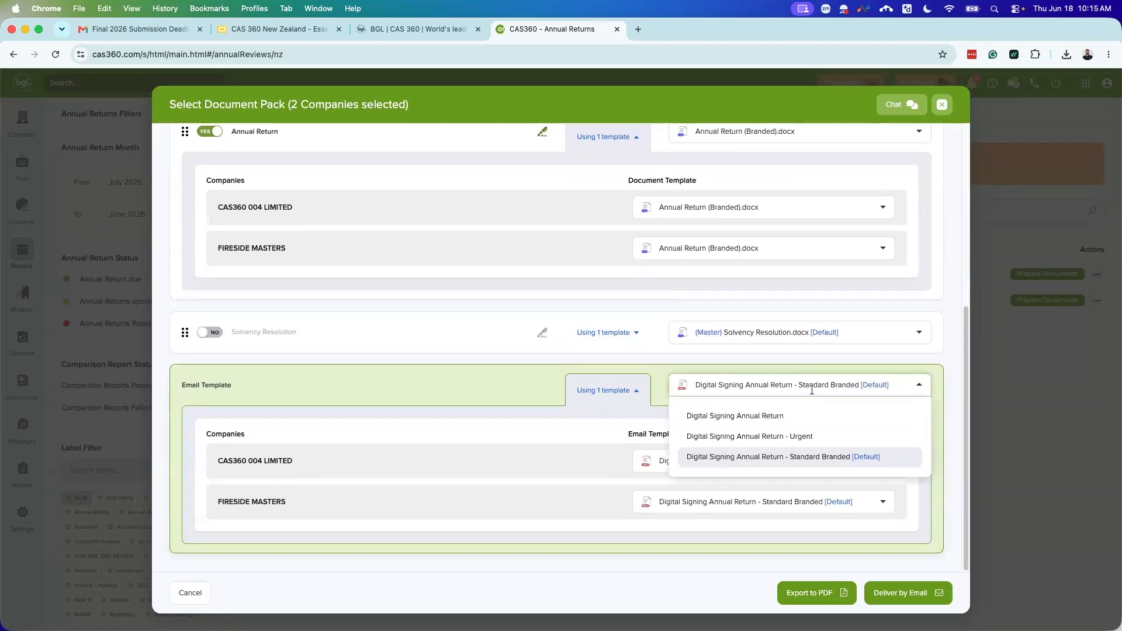
left_click(789, 438)
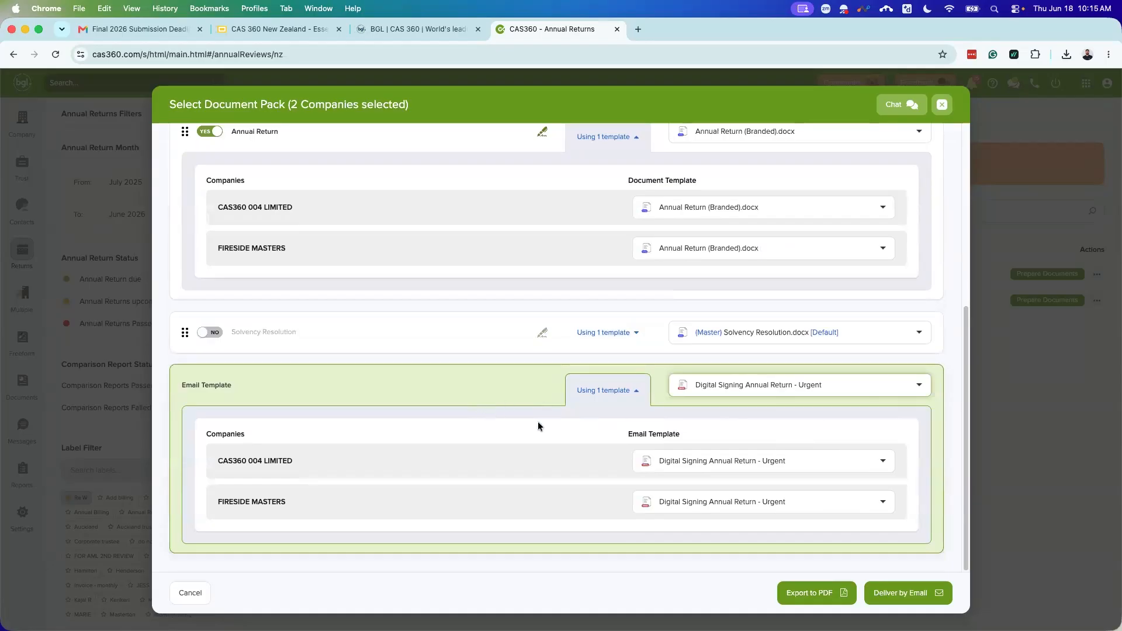
left_click(624, 389)
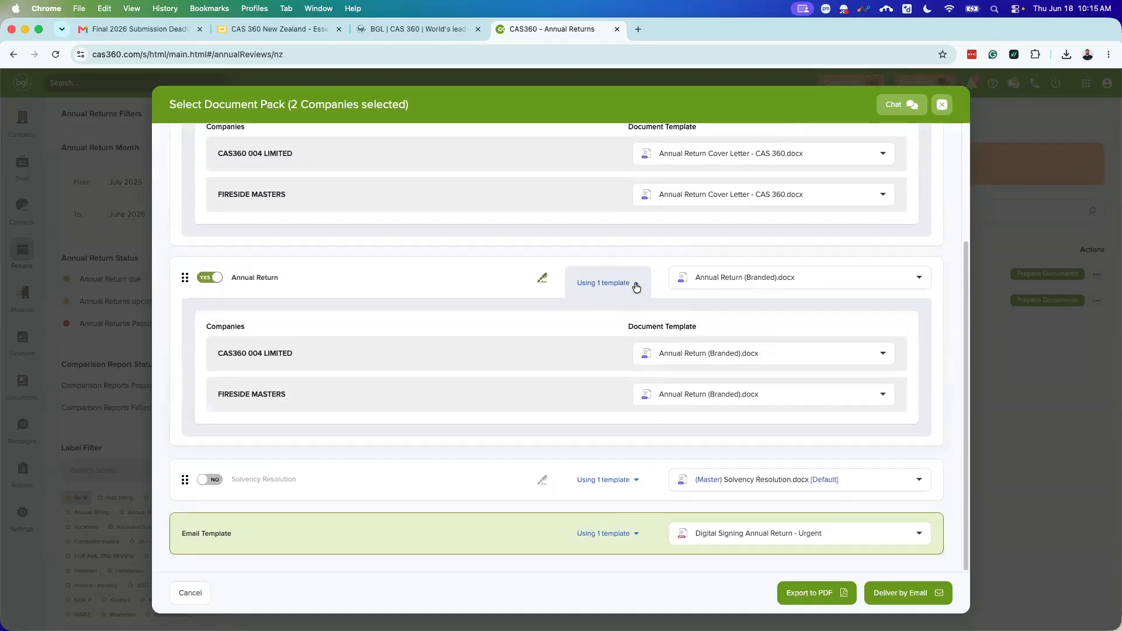
left_click(634, 284)
left_click(612, 231)
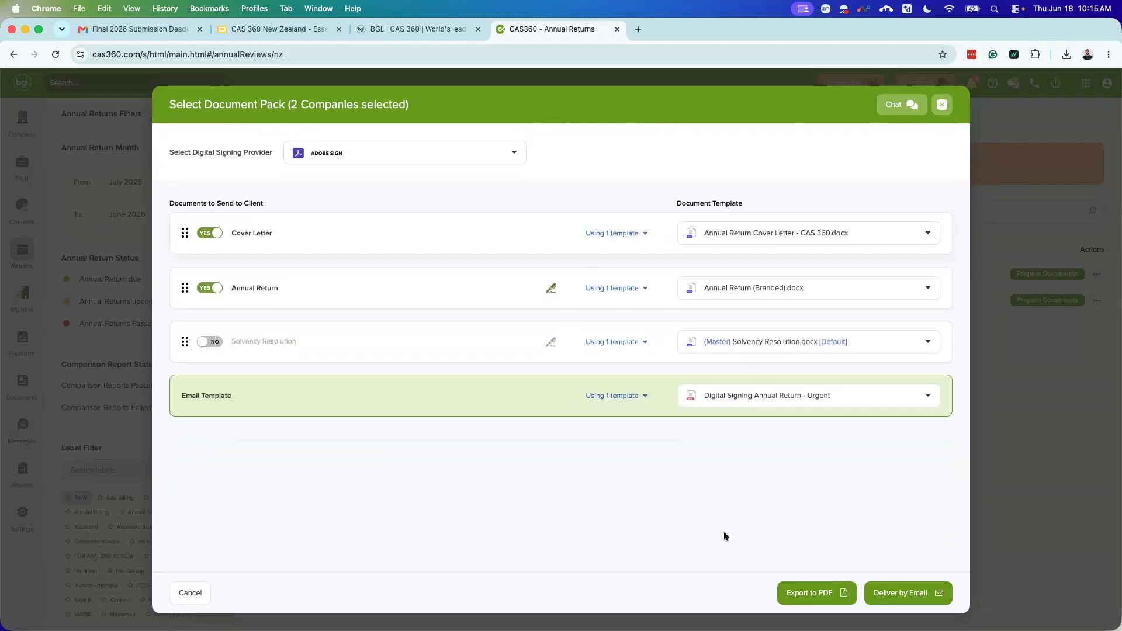
Step: Review both companies' email recipients in Email Validations, then close it without sending
left_click(910, 594)
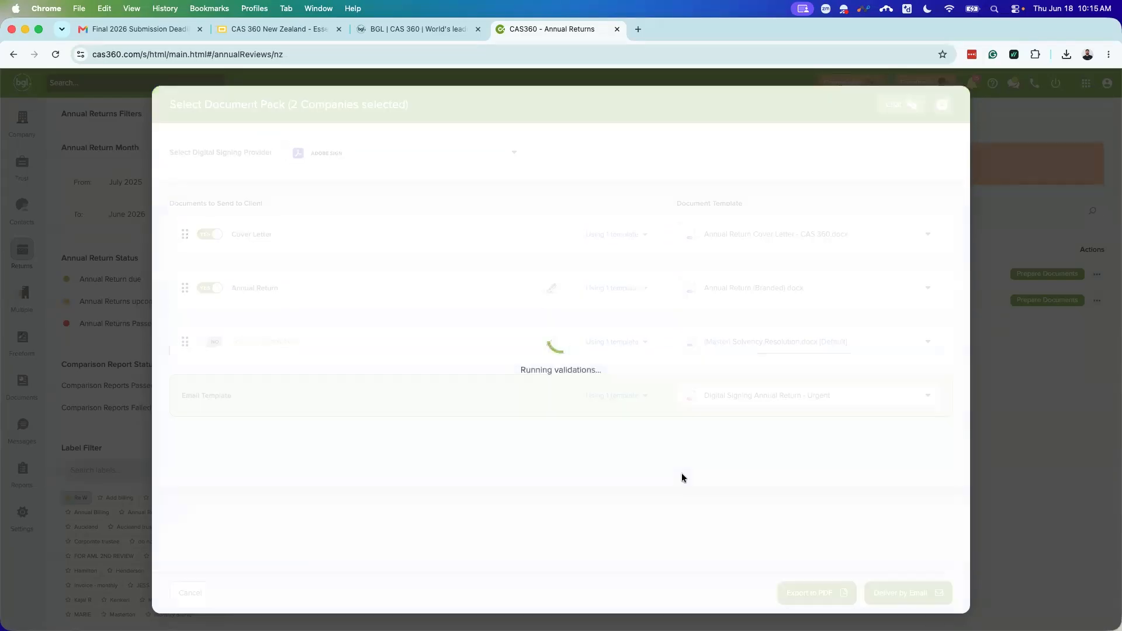
scroll(491, 391, "down", 4)
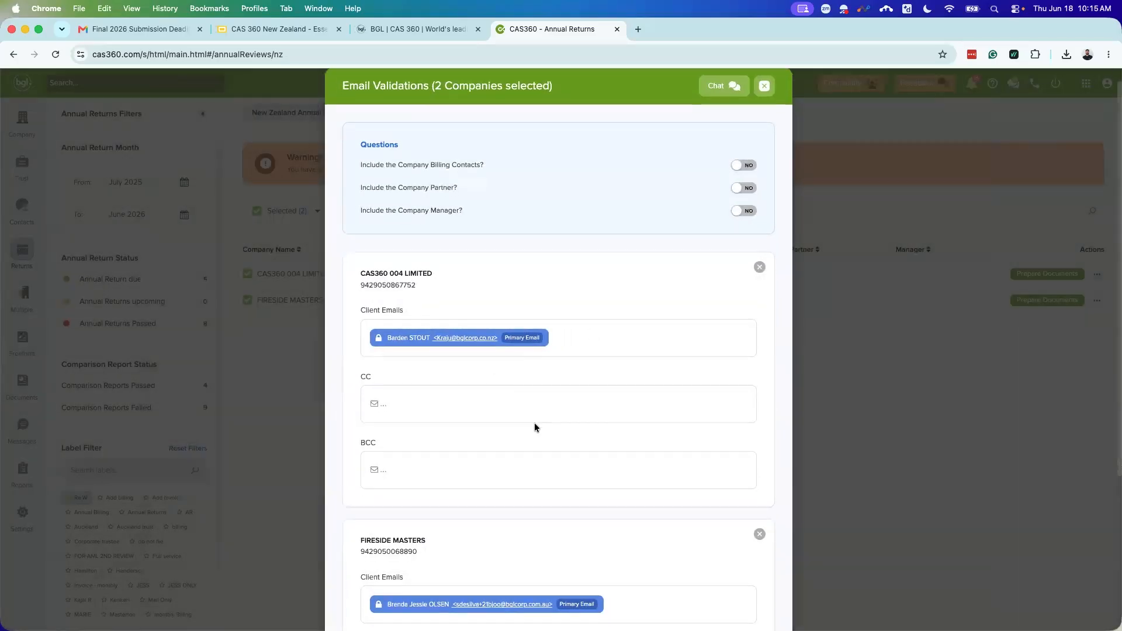
scroll(492, 528, "down", 3)
scroll(490, 520, "up", 6)
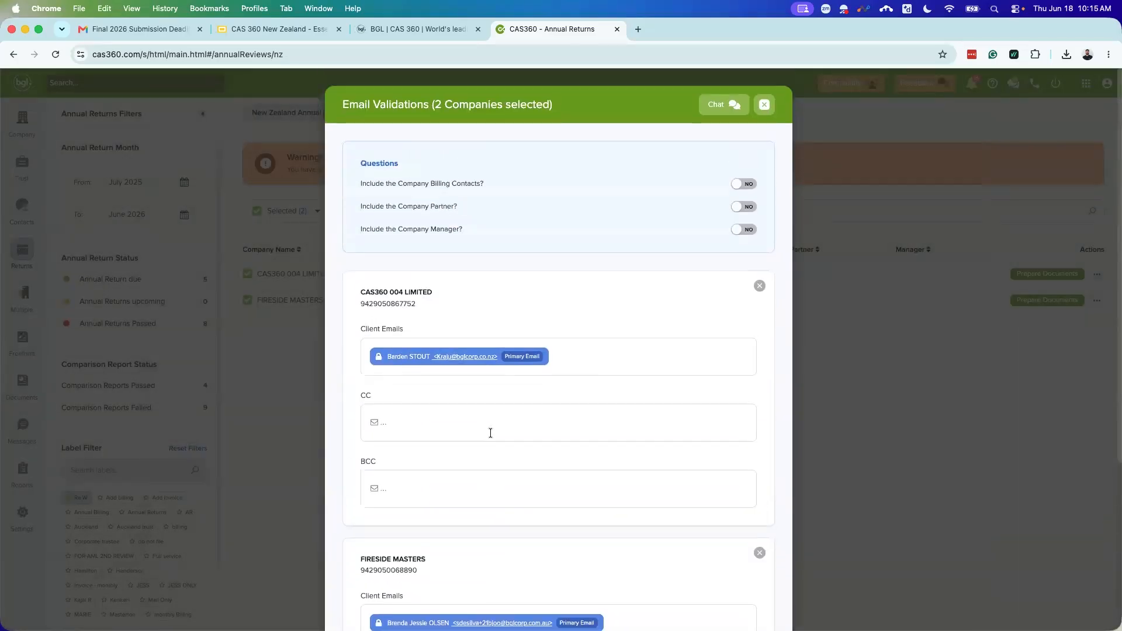
scroll(576, 466, "down", 5)
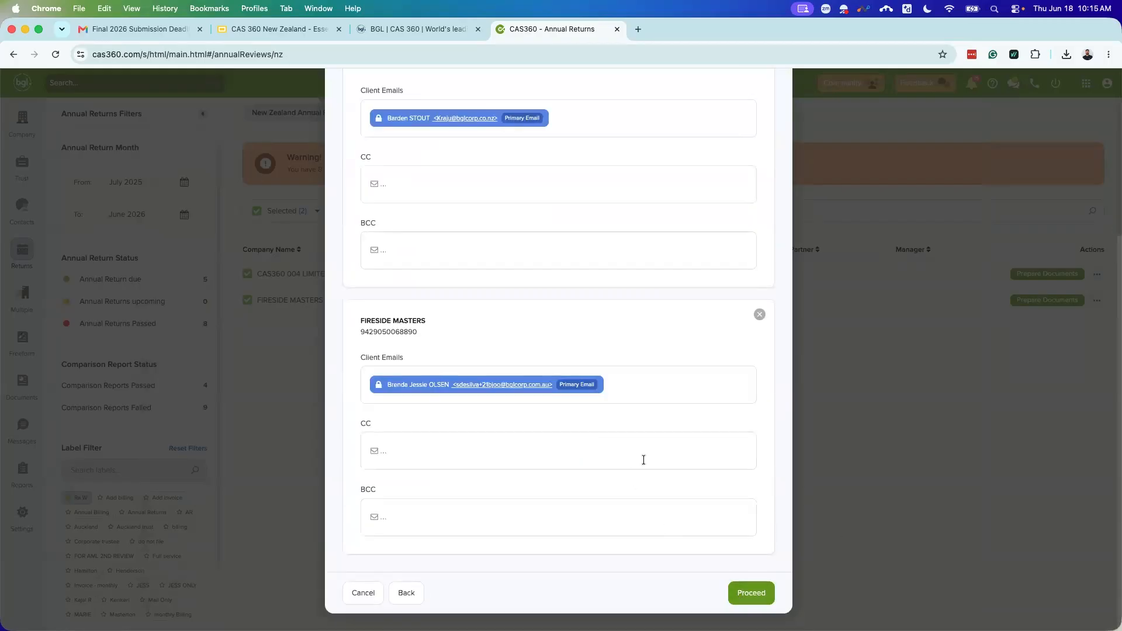
scroll(637, 462, "up", 5)
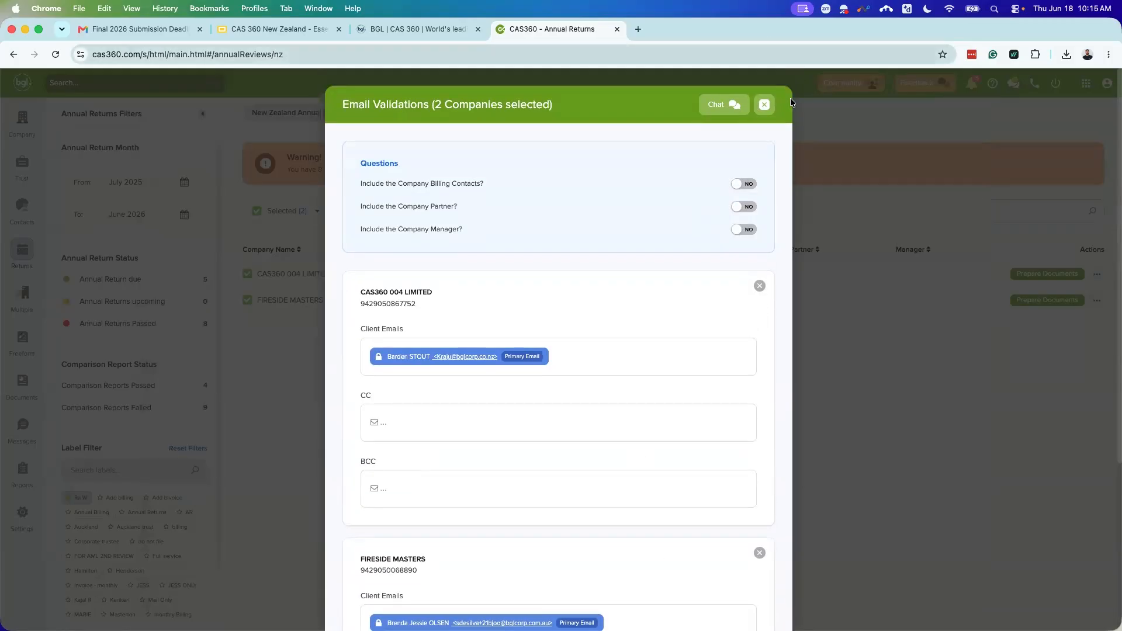
left_click(764, 105)
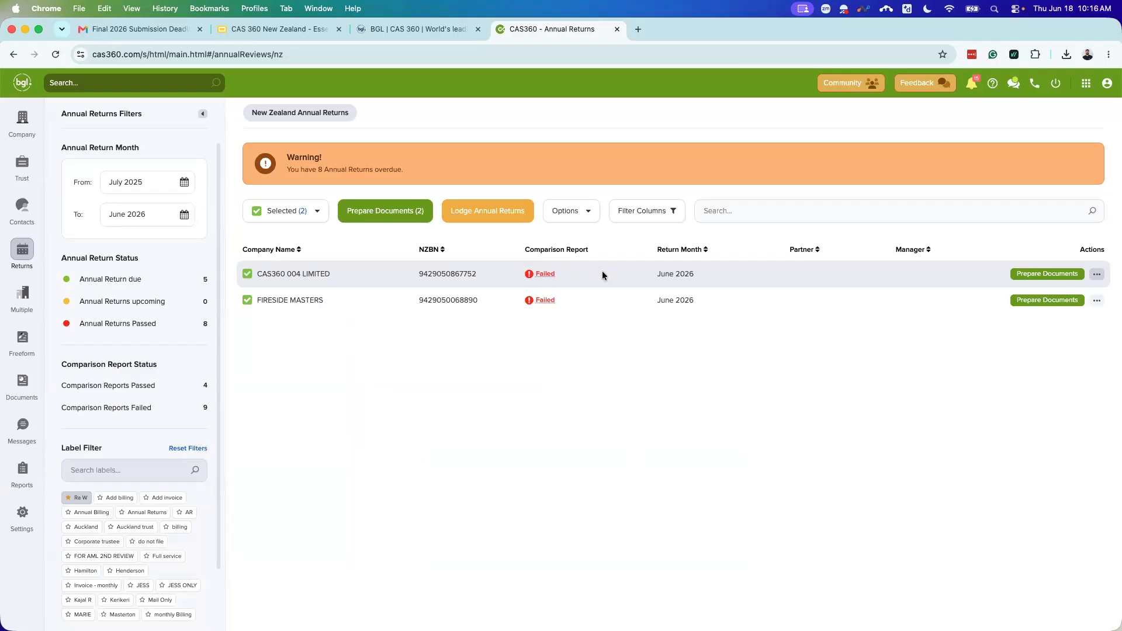
Step: Start lodging both returns past the failed comparison warning, then cancel at the Select Authorised Person dialog
left_click(506, 215)
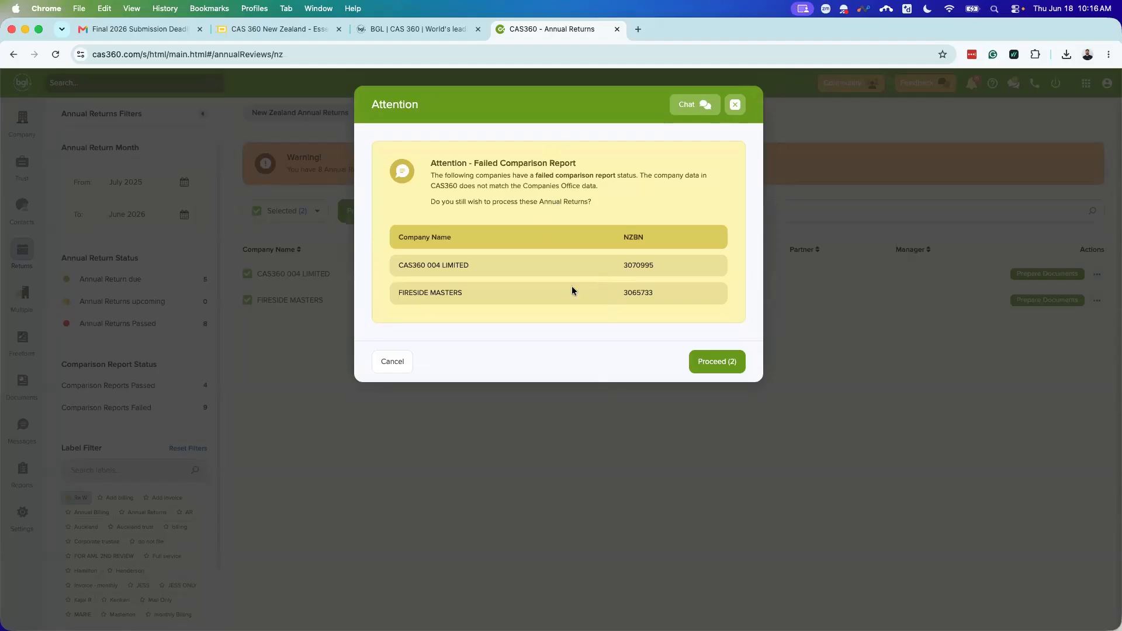
left_click(710, 363)
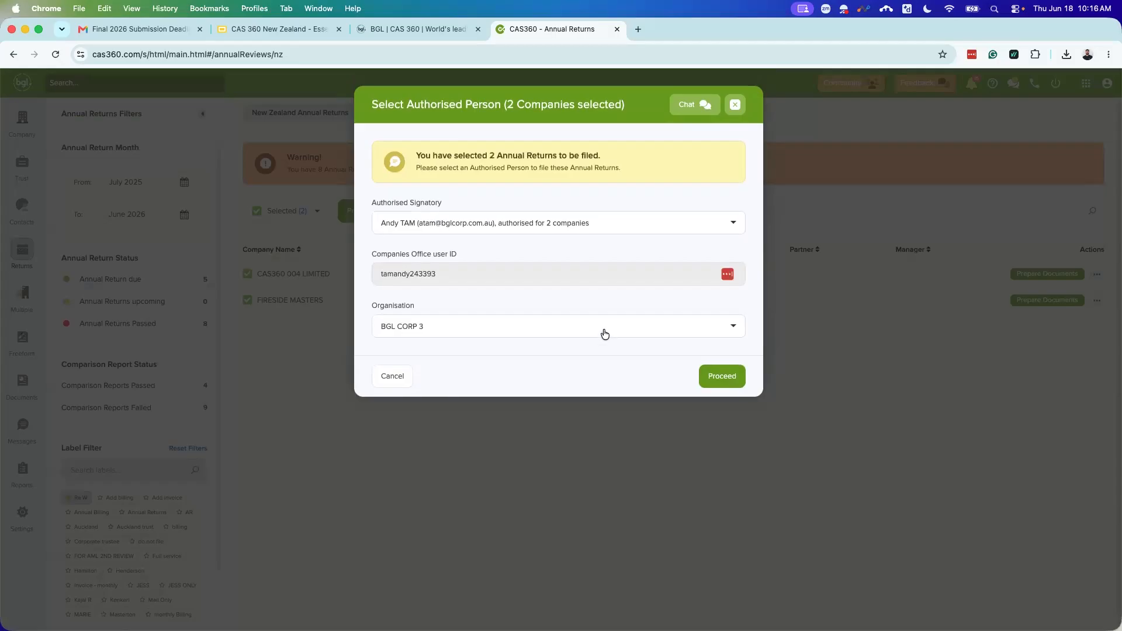
left_click(596, 224)
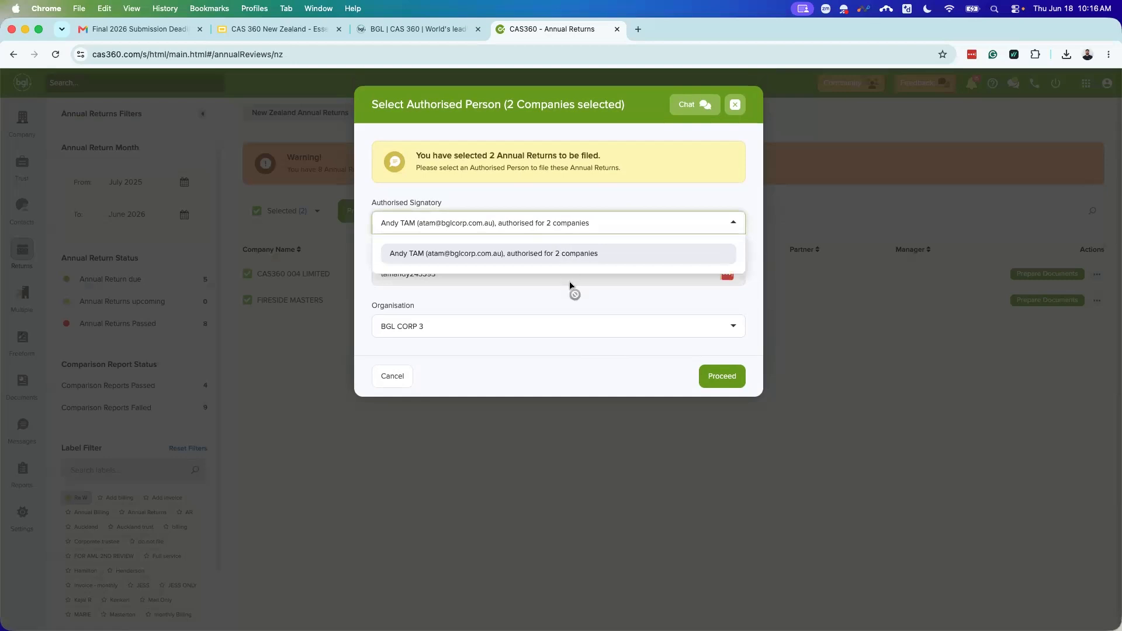
left_click(572, 306)
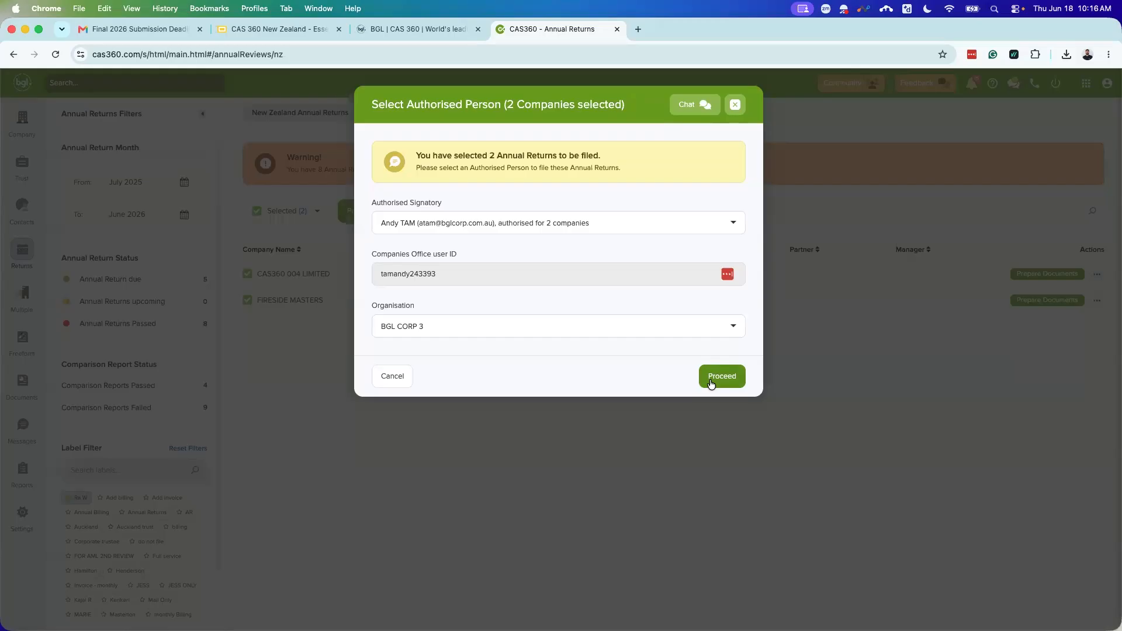
left_click(736, 105)
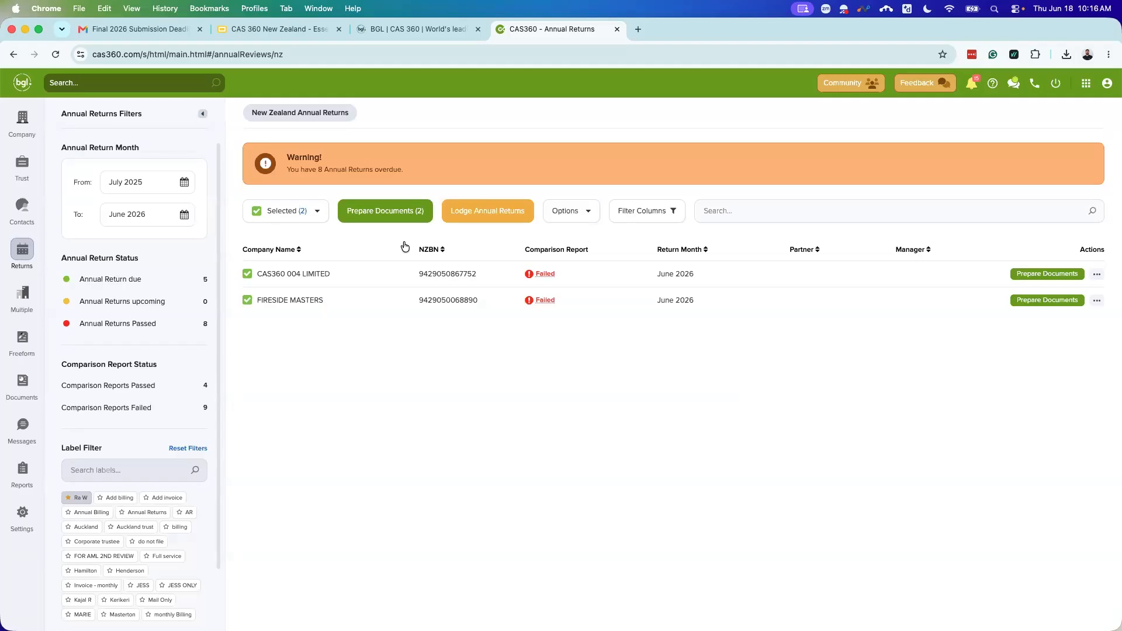
Step: Check RMW Limited's change details in the Documents list, then go to the Company list
left_click(27, 377)
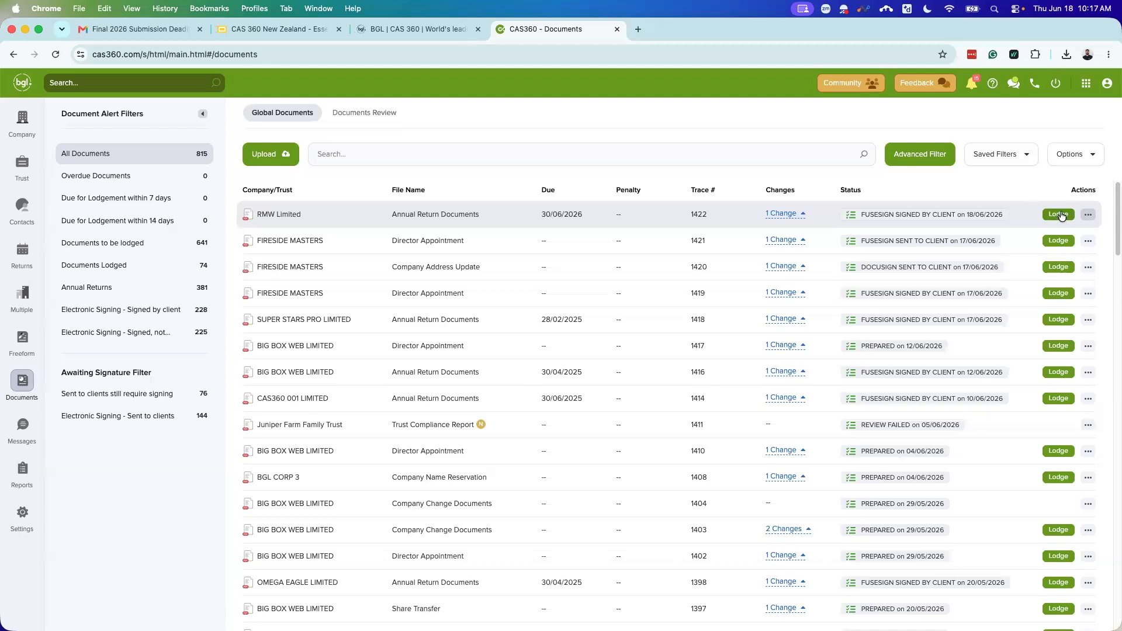
left_click(800, 215)
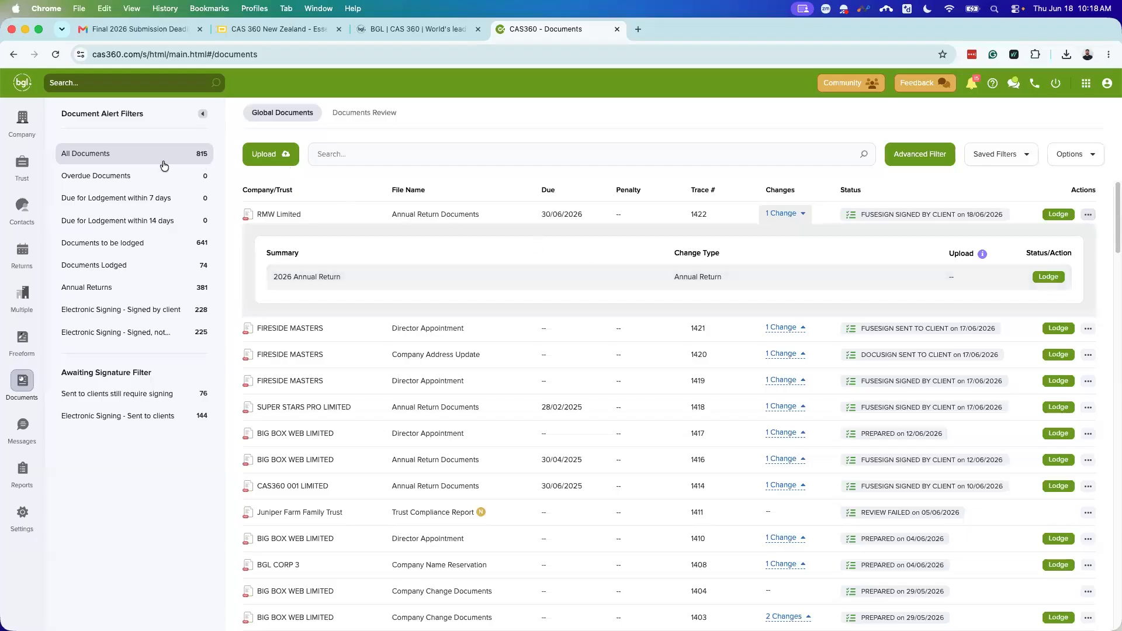
left_click(23, 121)
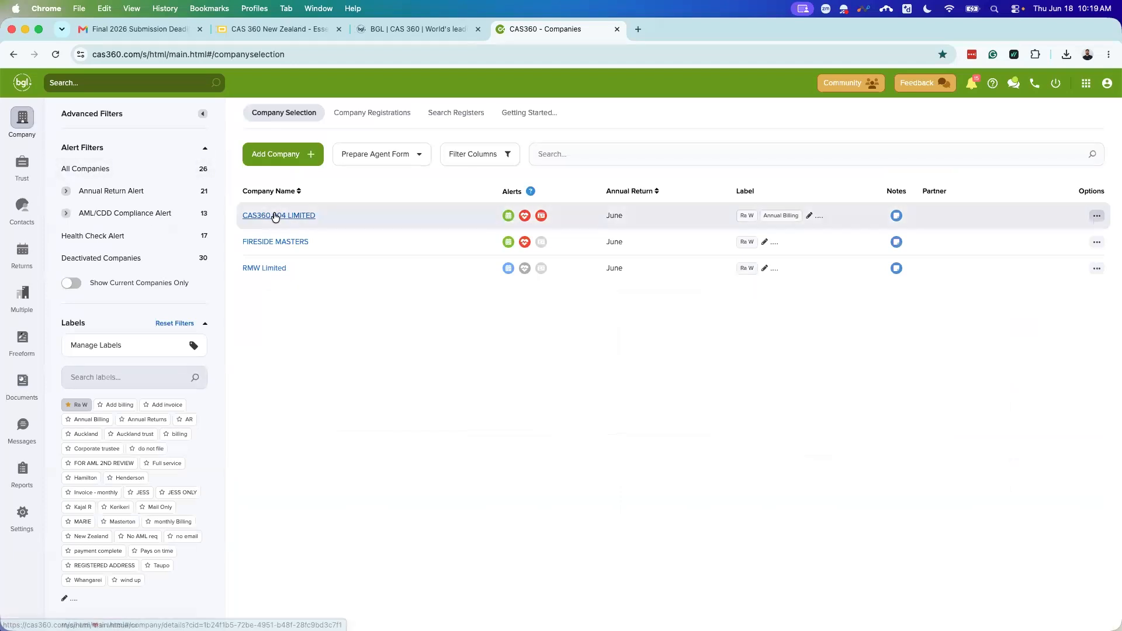
Step: Open CAS360 004 LIMITED's company record at its Officers tab
left_click(275, 215)
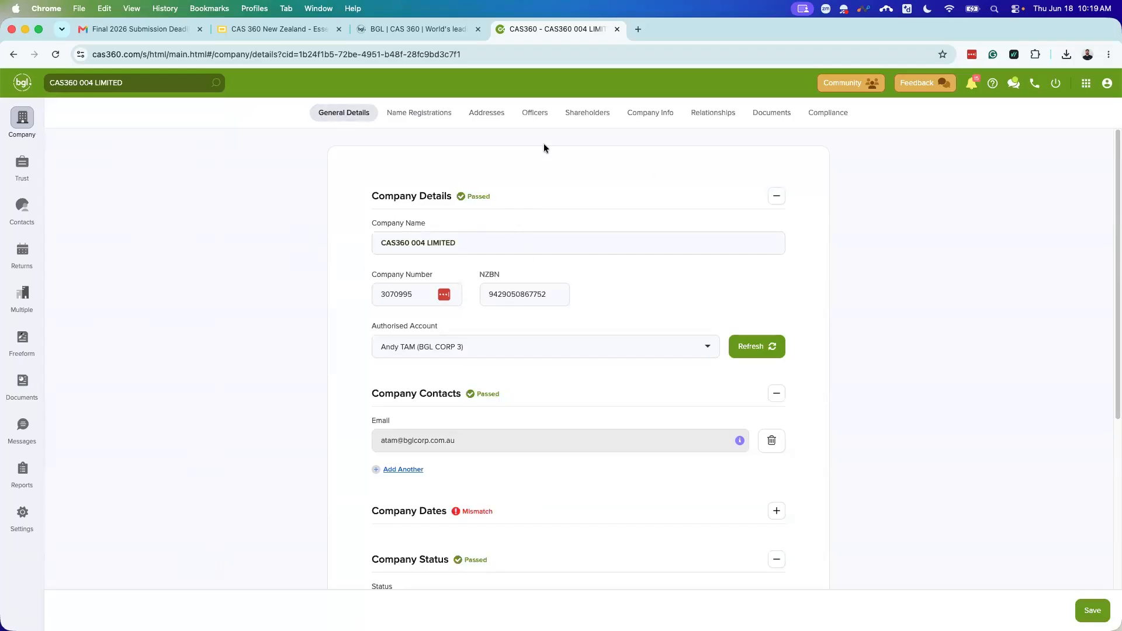
left_click(539, 115)
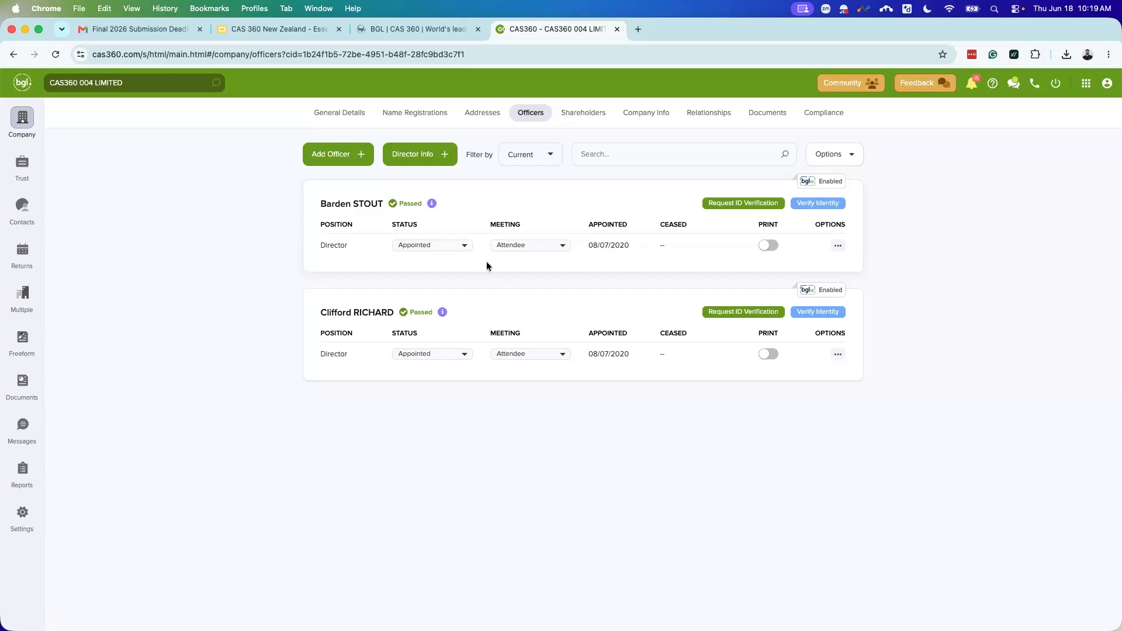
Step: Start adding an officer, search contacts by the new director's name, and abandon creating a new contact
left_click(344, 157)
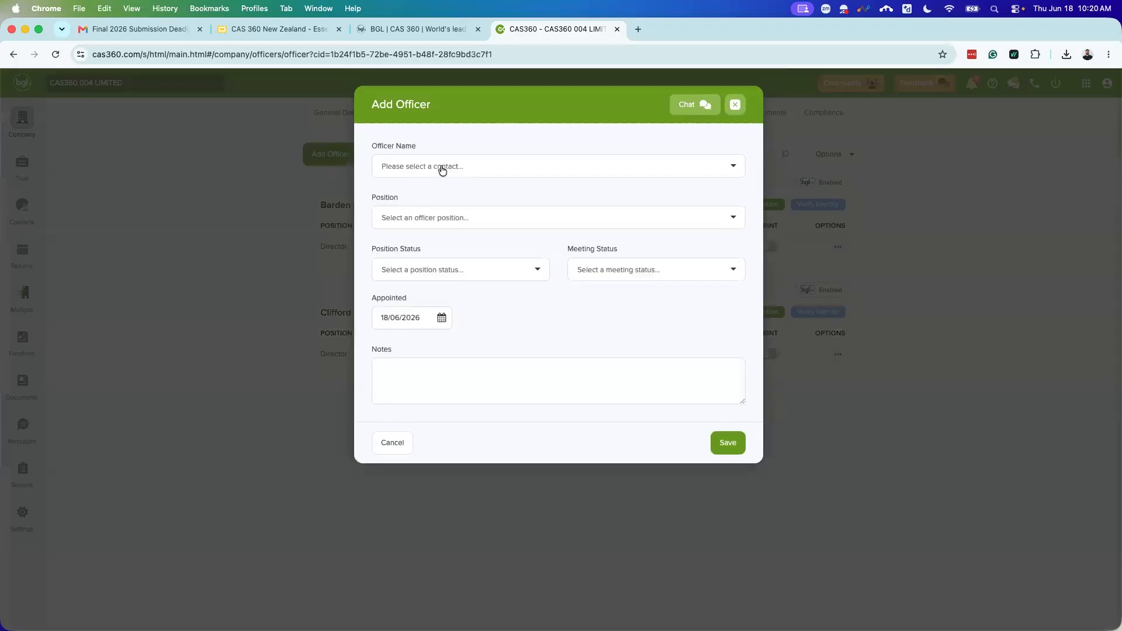
left_click(441, 167)
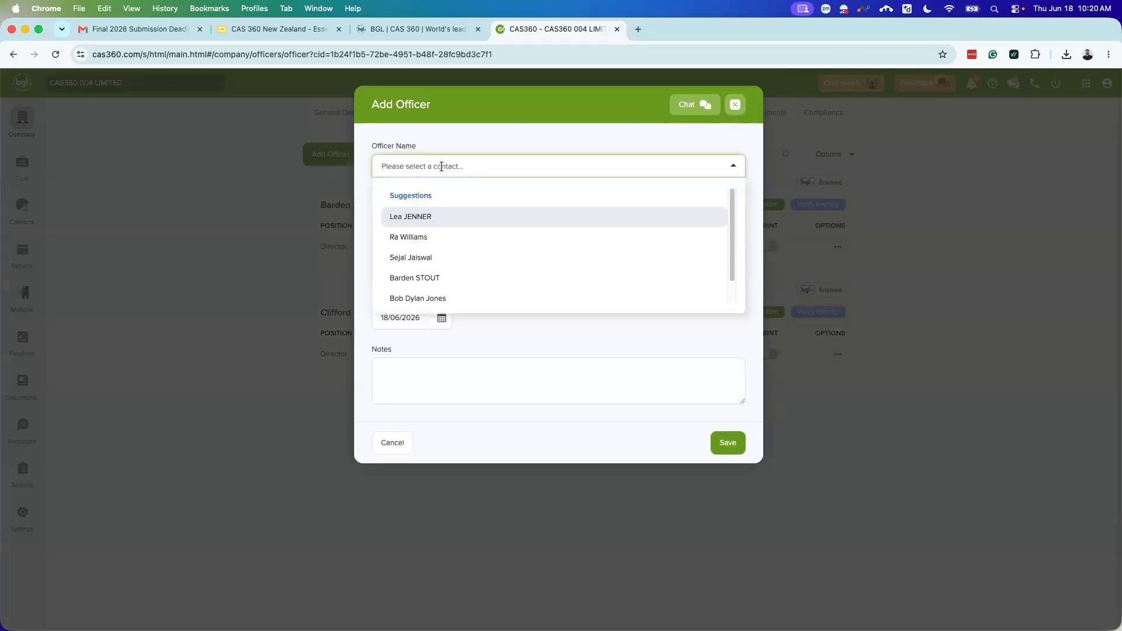
type("Ra w")
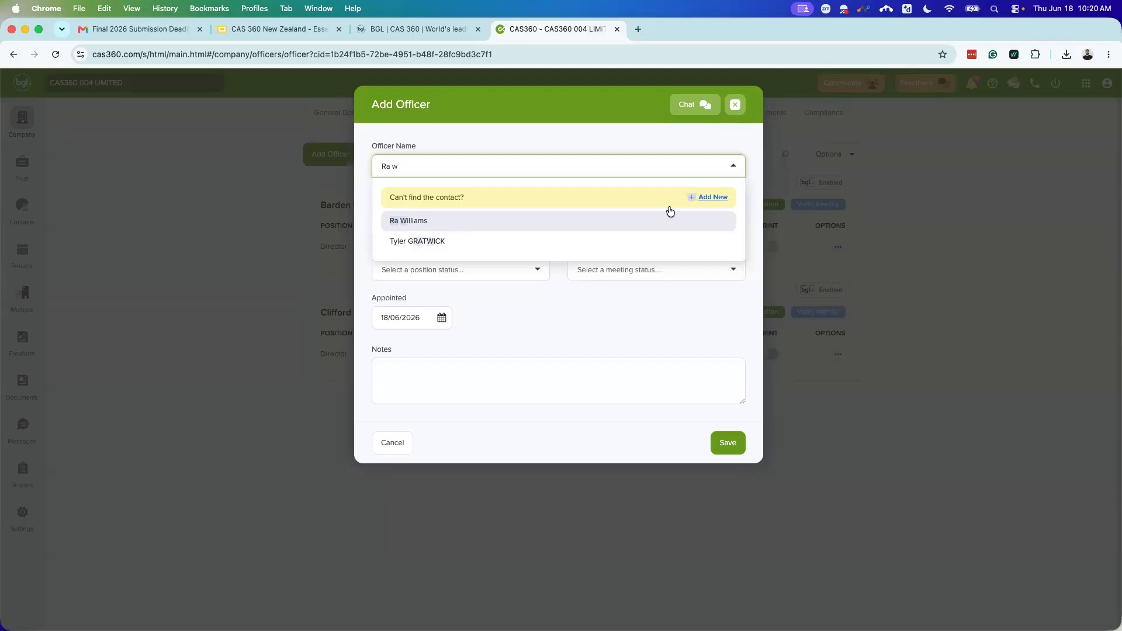
left_click(710, 199)
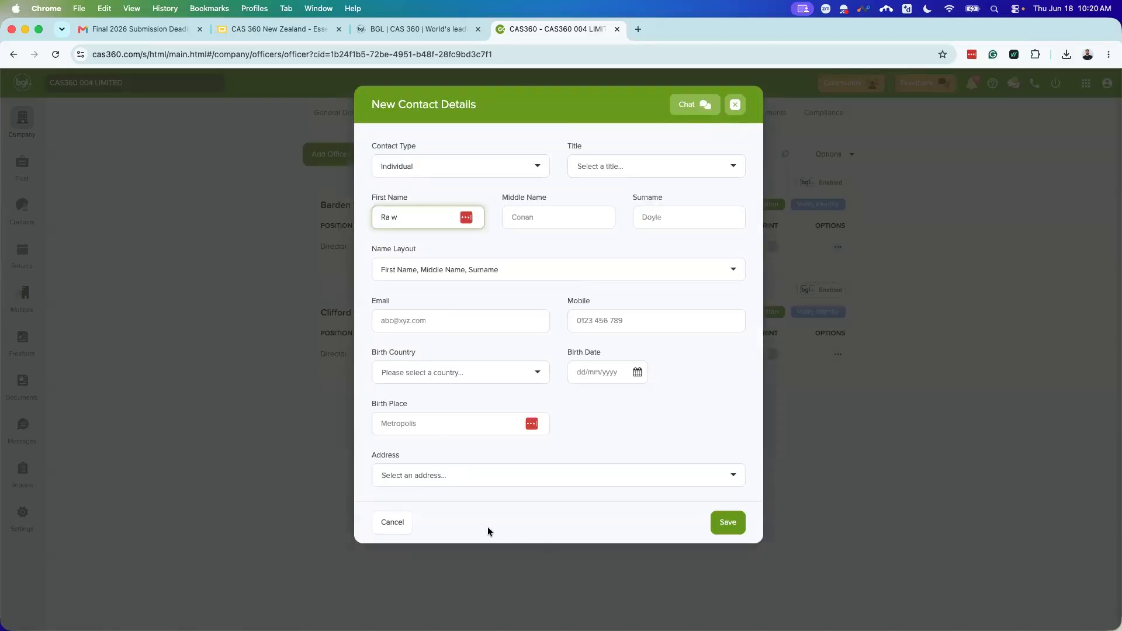
left_click(408, 525)
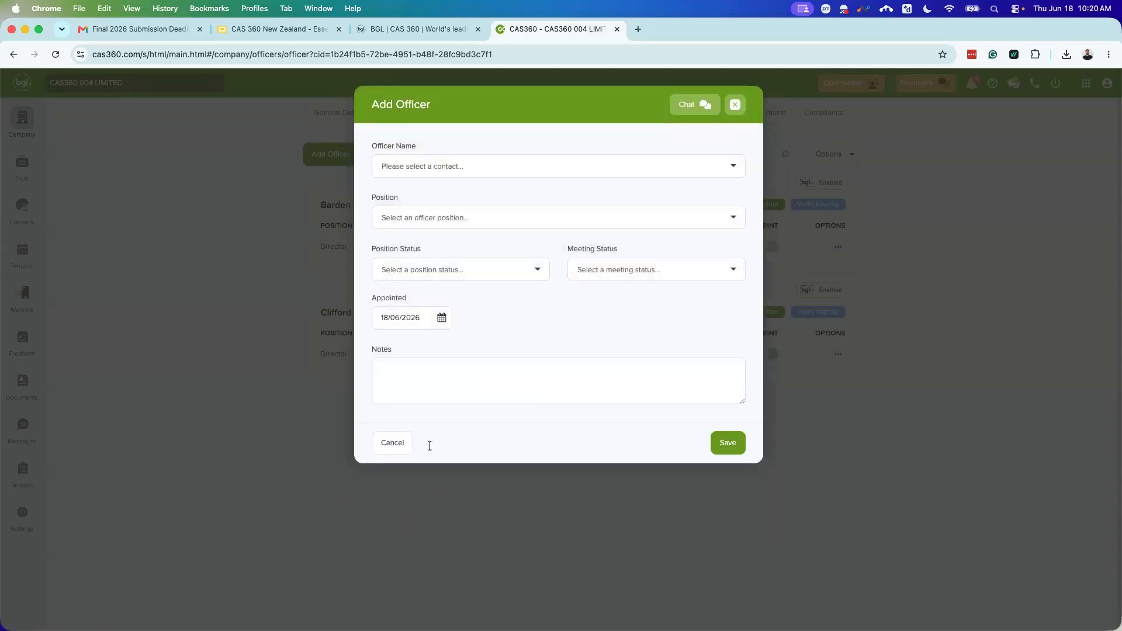
Step: Choose the matching existing contact, set Position to Director, and save the appointment
left_click(453, 169)
type("Ra w")
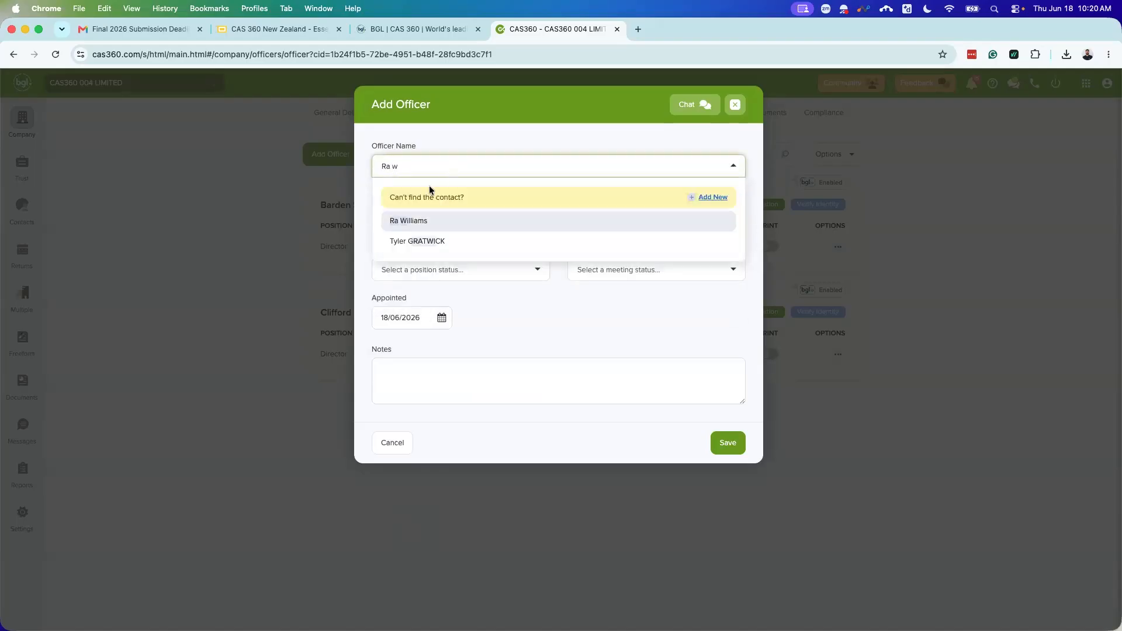
left_click(417, 221)
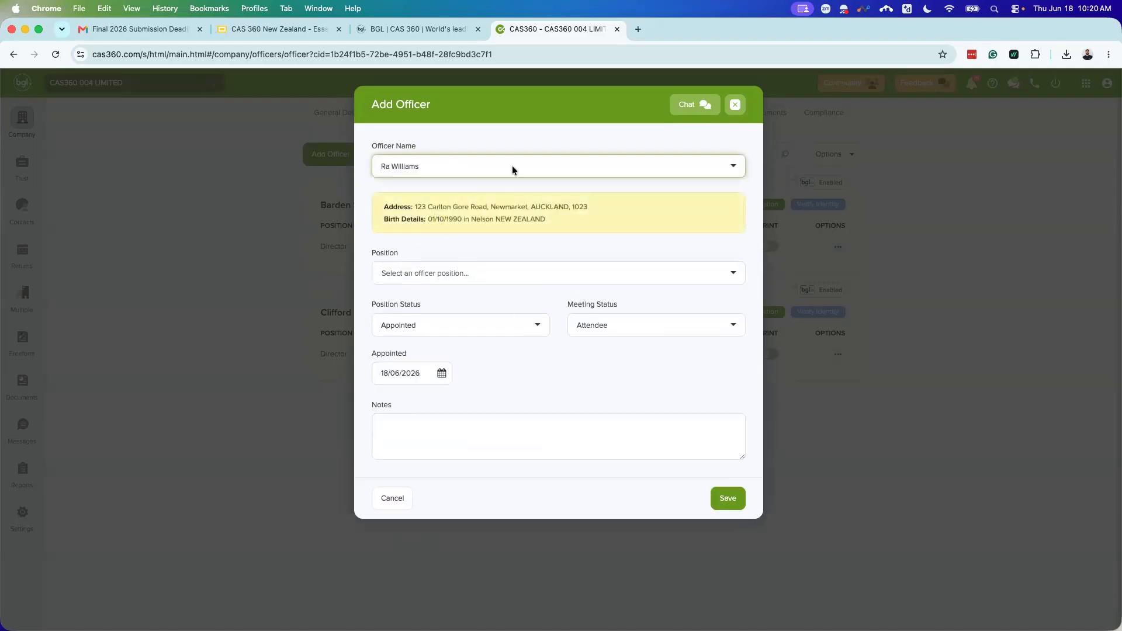
left_click(449, 272)
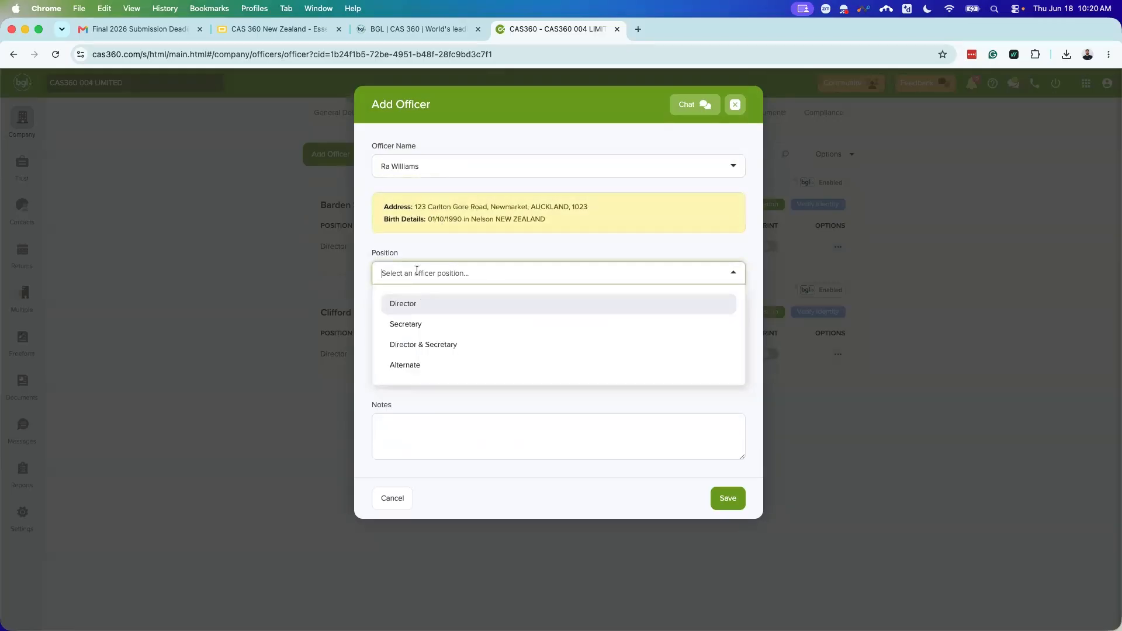
left_click(426, 304)
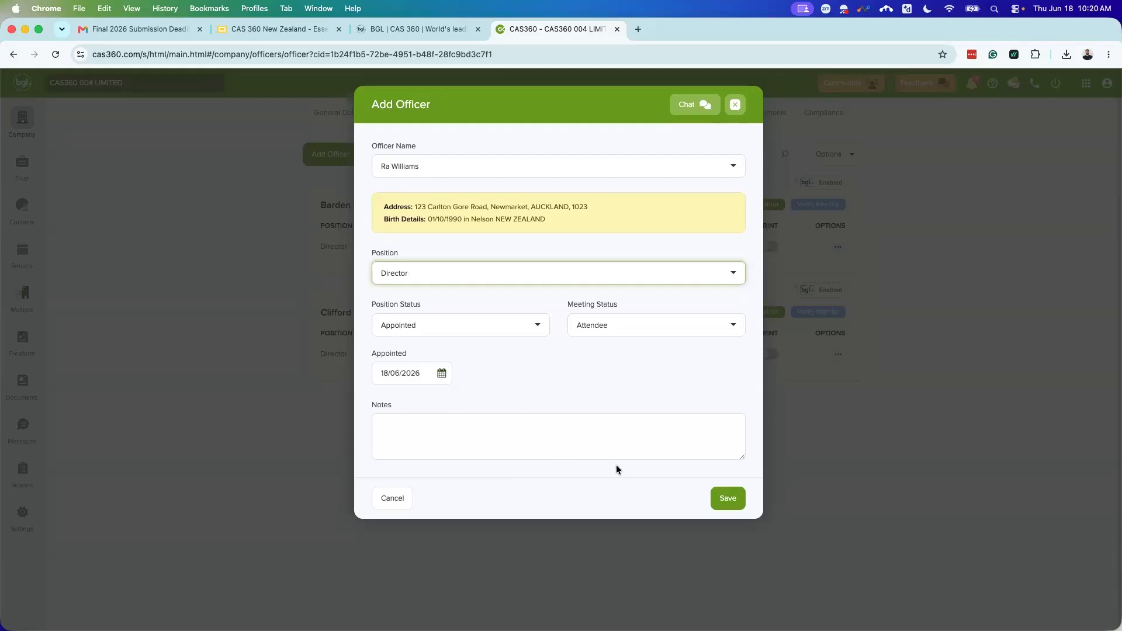
left_click(735, 498)
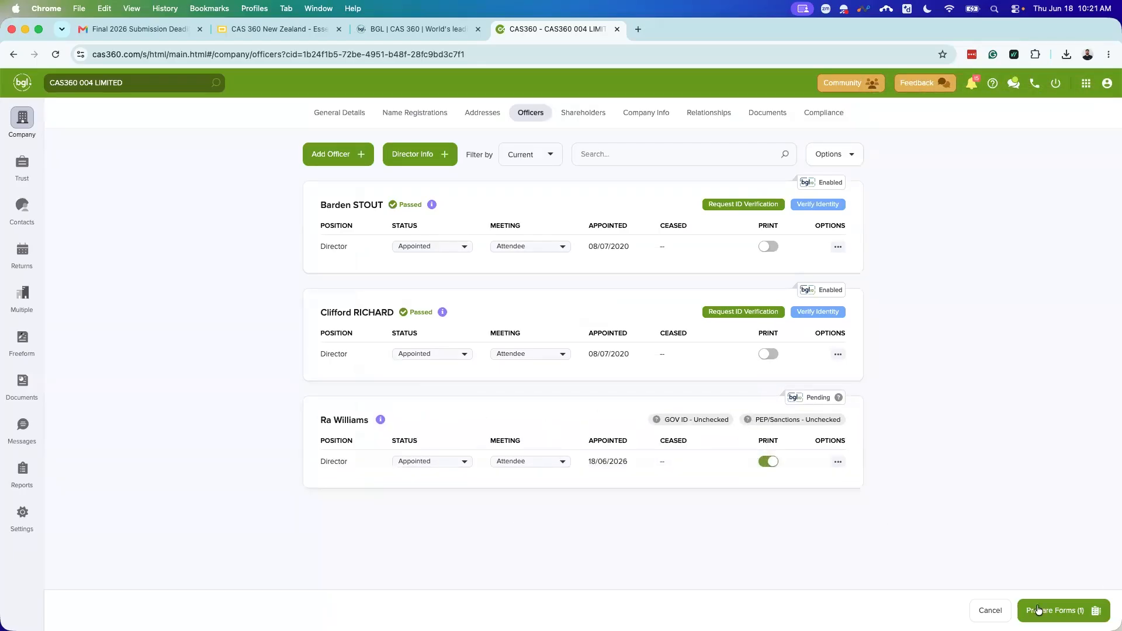
Step: Prepare the appointment forms and open Form 9, Company Change Summary and Directors Minutes previews
left_click(1063, 610)
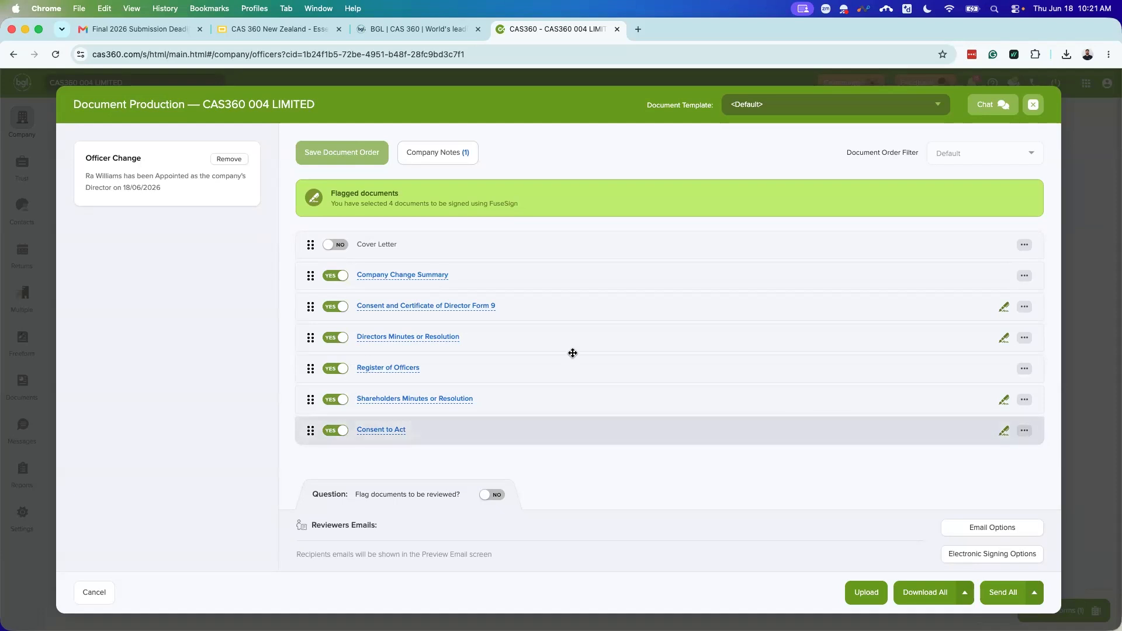
left_click(447, 310)
left_click(561, 31)
left_click(404, 282)
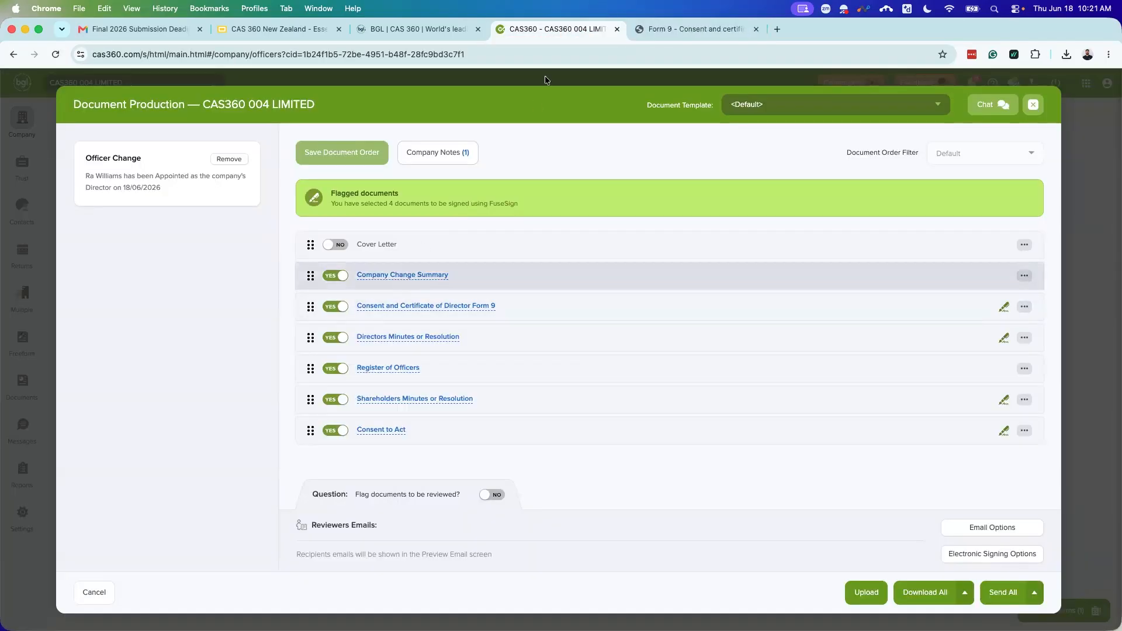
left_click(543, 30)
left_click(415, 342)
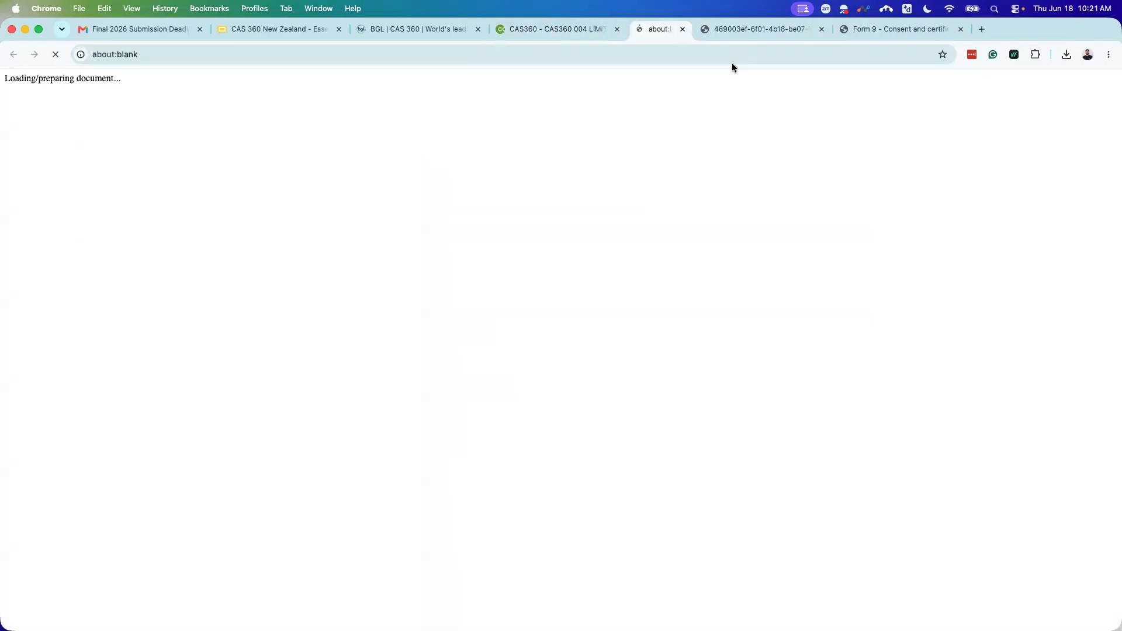
left_click(591, 30)
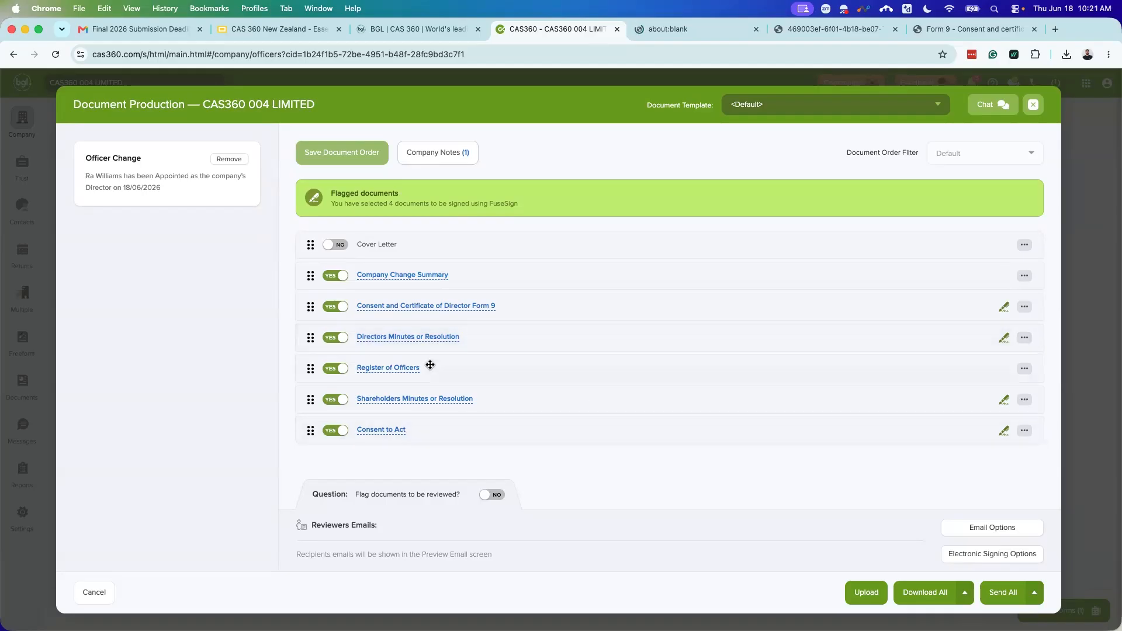
Step: Review and close the Register of Officers and directors meeting minutes previews
left_click(406, 370)
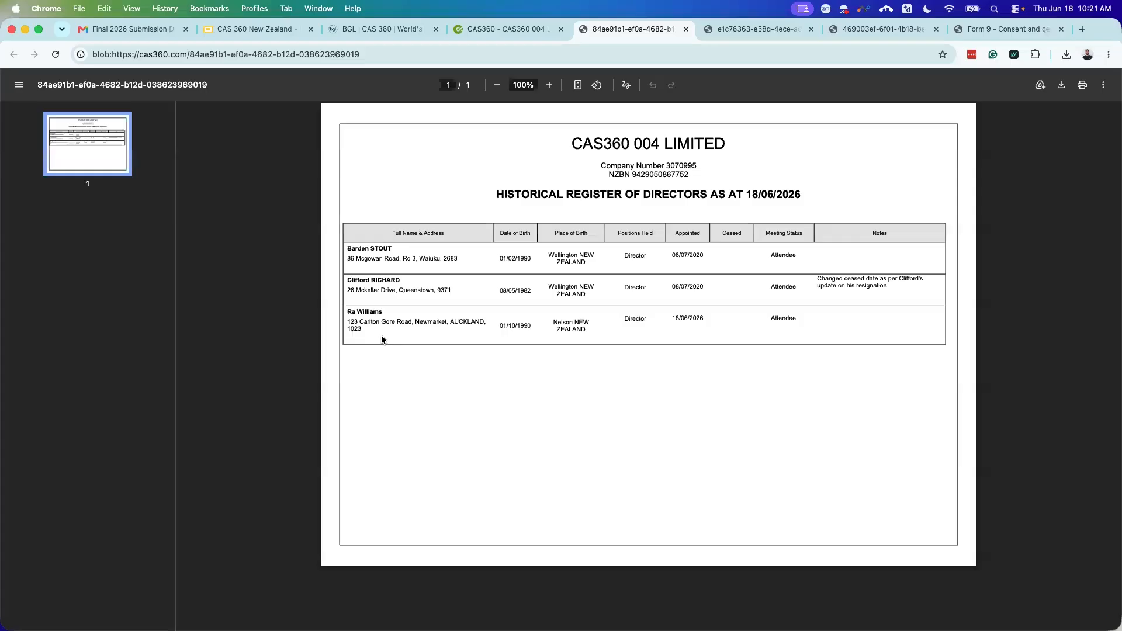
left_click(685, 29)
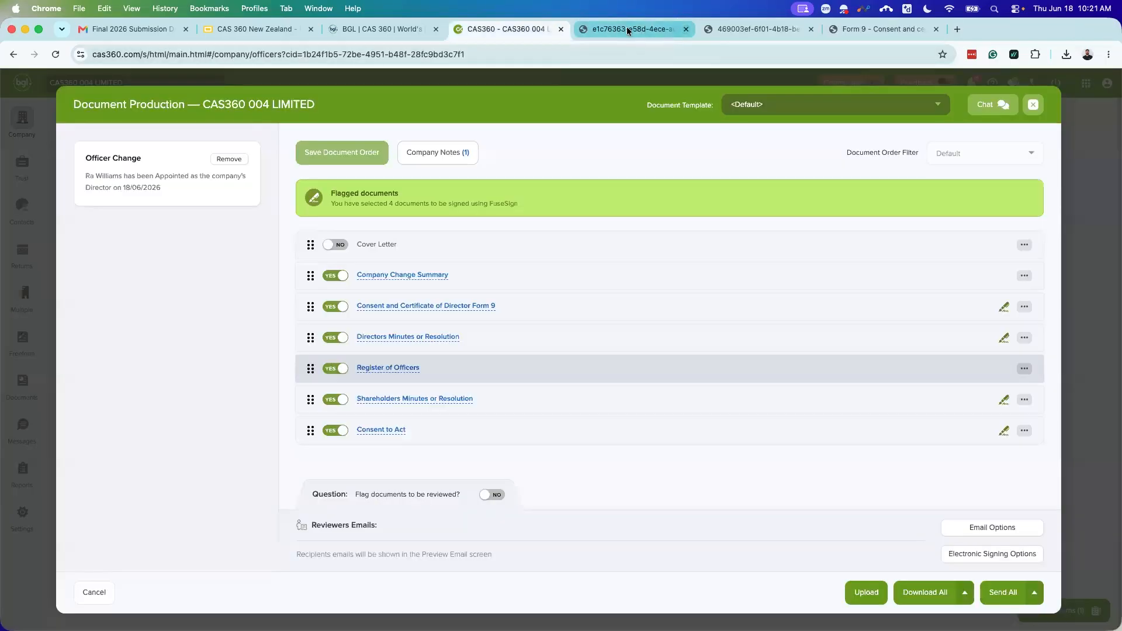
left_click(626, 28)
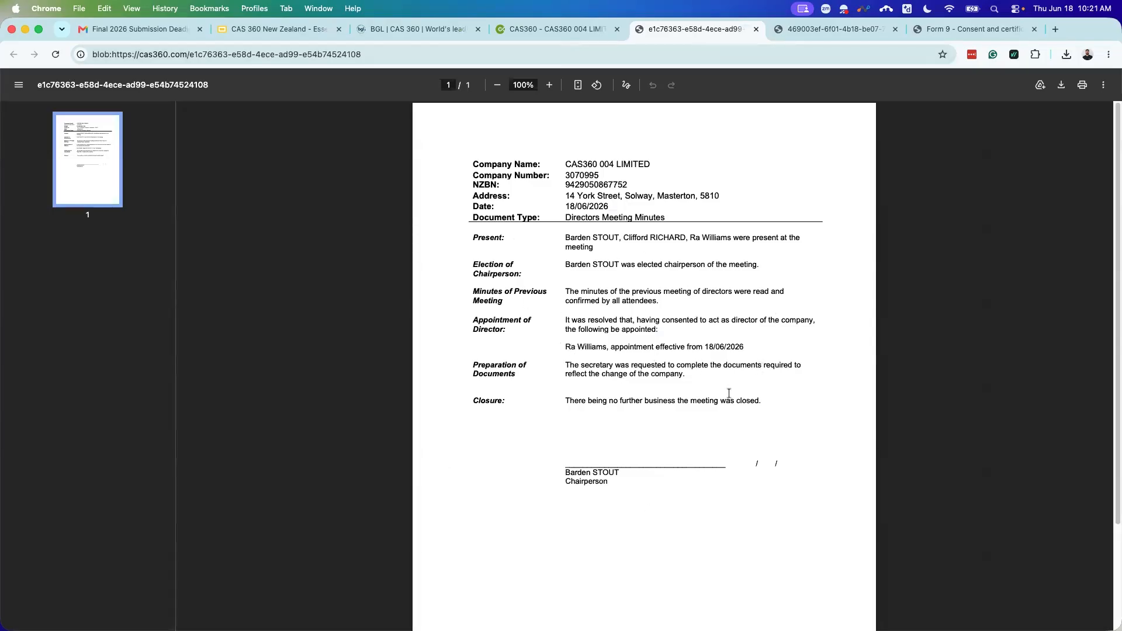
left_click(756, 29)
Step: Read through the Company Change Summary and Form 9 previews, closing both afterwards
scroll(676, 233, "down", 2)
scroll(681, 318, "down", 1)
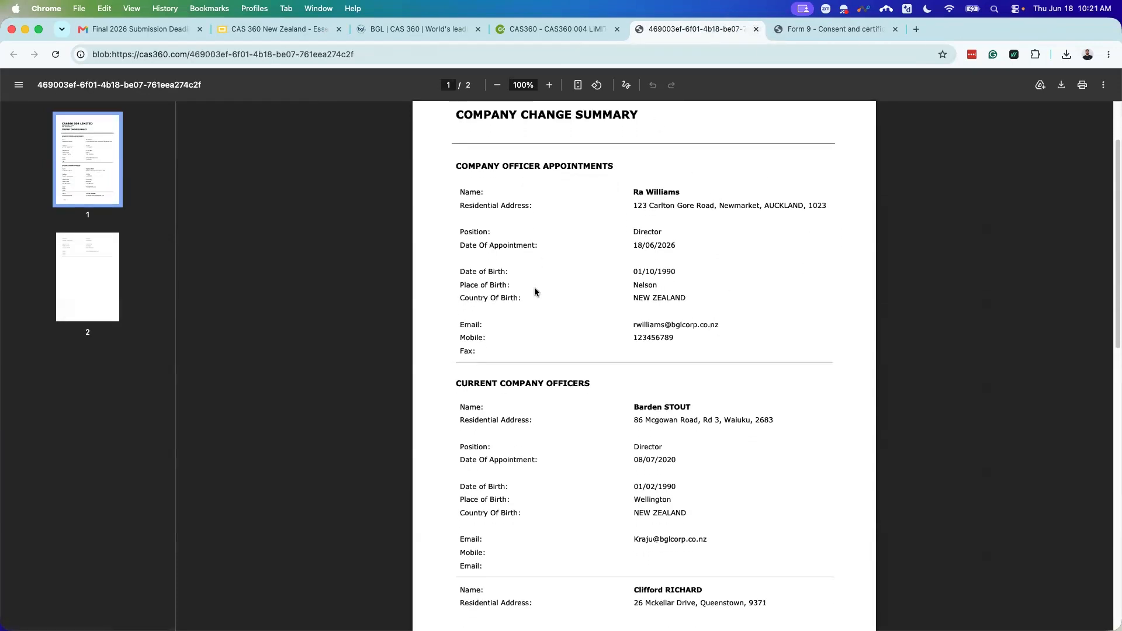
scroll(591, 223, "down", 3)
scroll(592, 212, "down", 7)
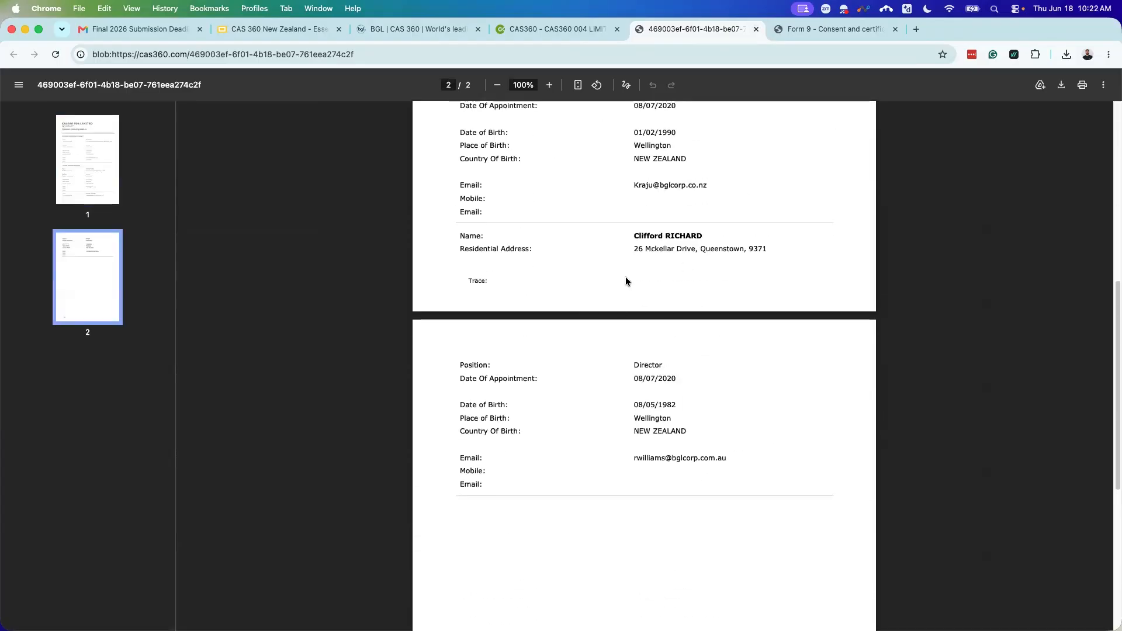
scroll(625, 357, "up", 12)
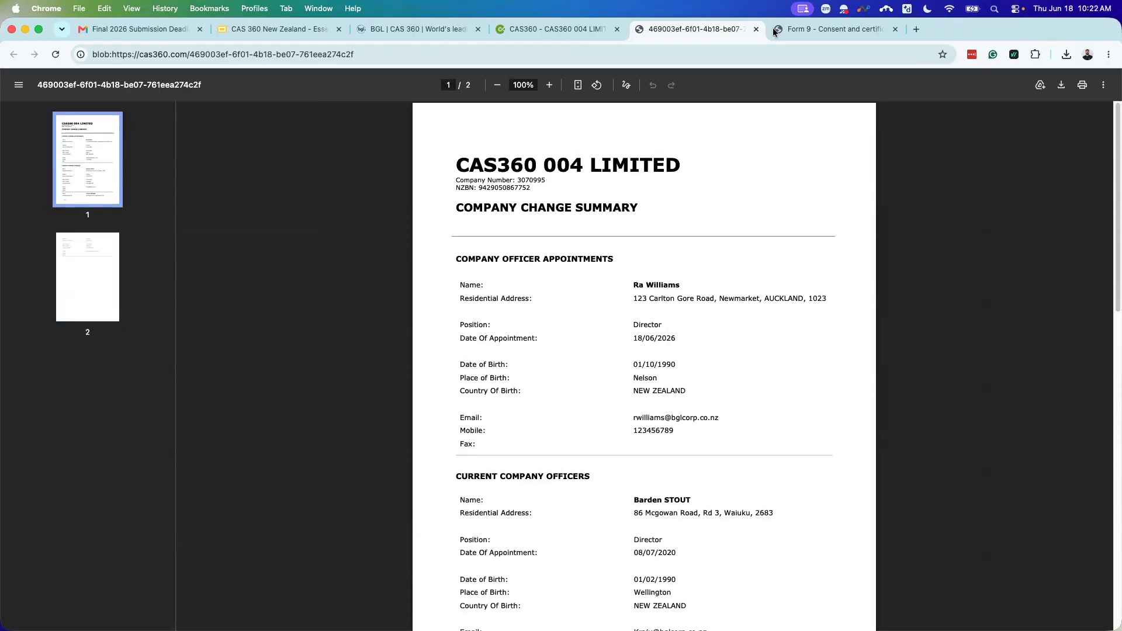
left_click(755, 29)
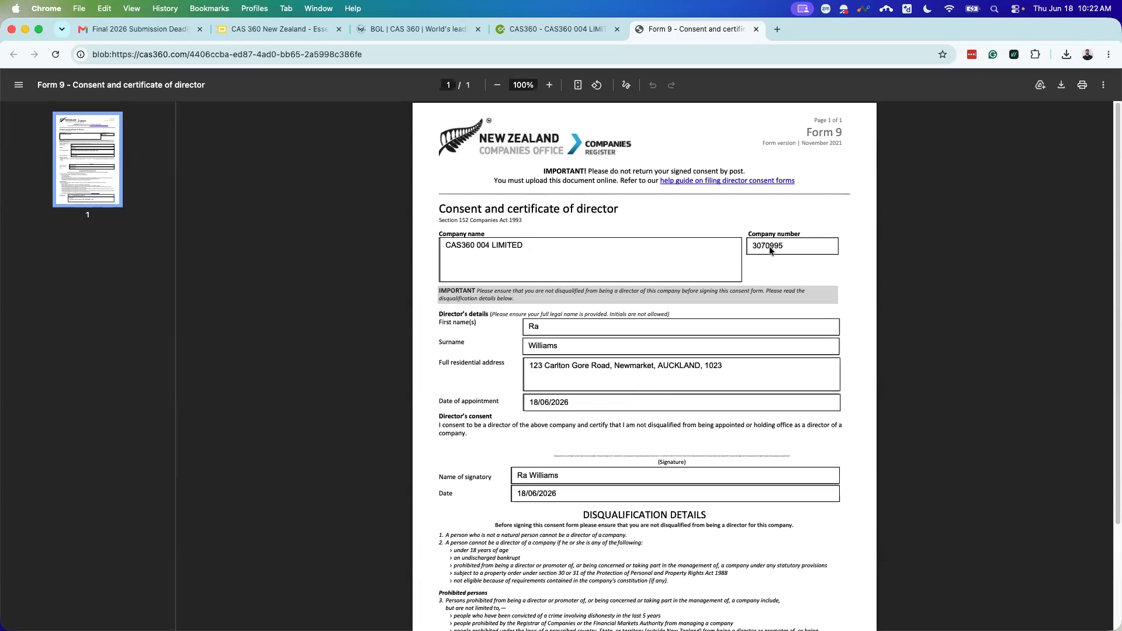
scroll(728, 387, "down", 1)
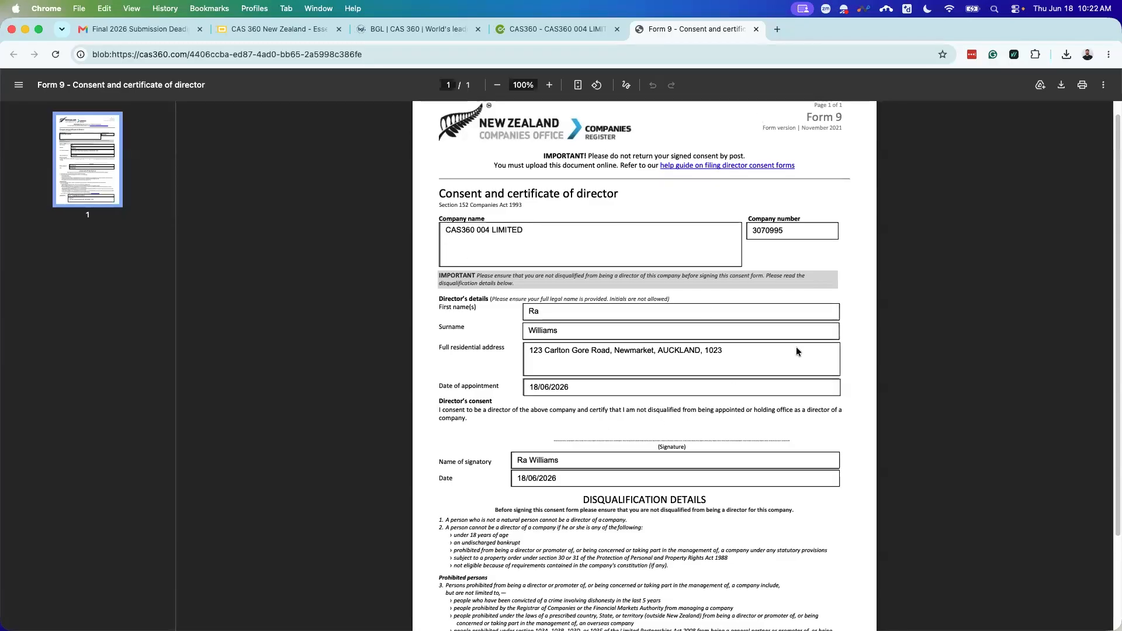
left_click(756, 29)
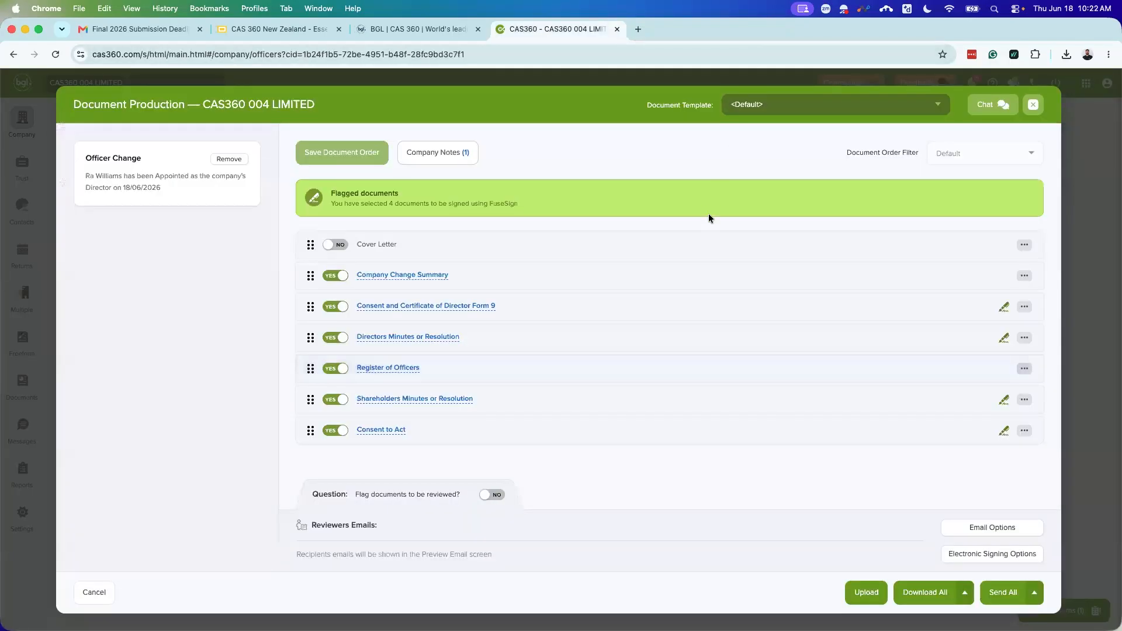
Step: Set Consent to Act, Shareholders Minutes, Change Summary, Directors Minutes and Register of Officers to NO
left_click(337, 431)
left_click(343, 403)
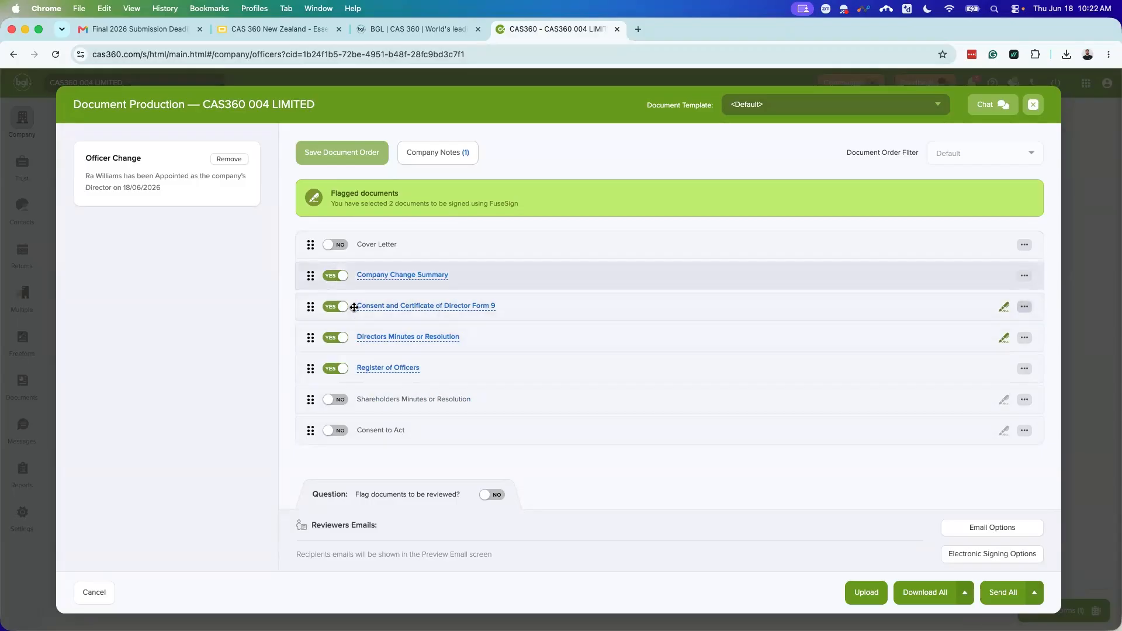
left_click(338, 276)
left_click(341, 338)
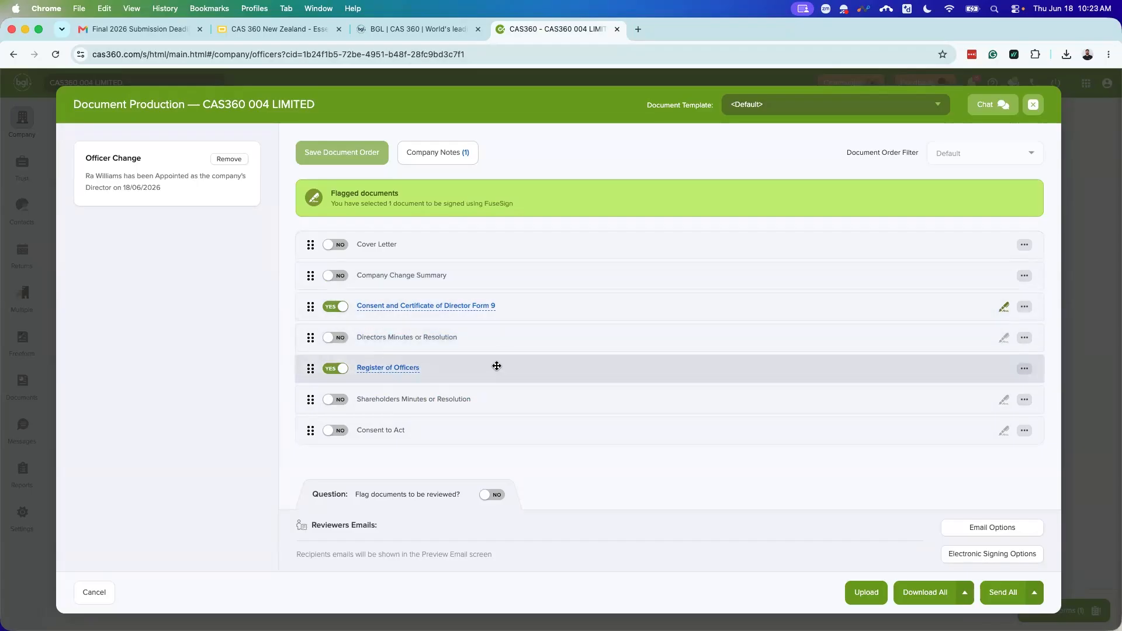
left_click(338, 368)
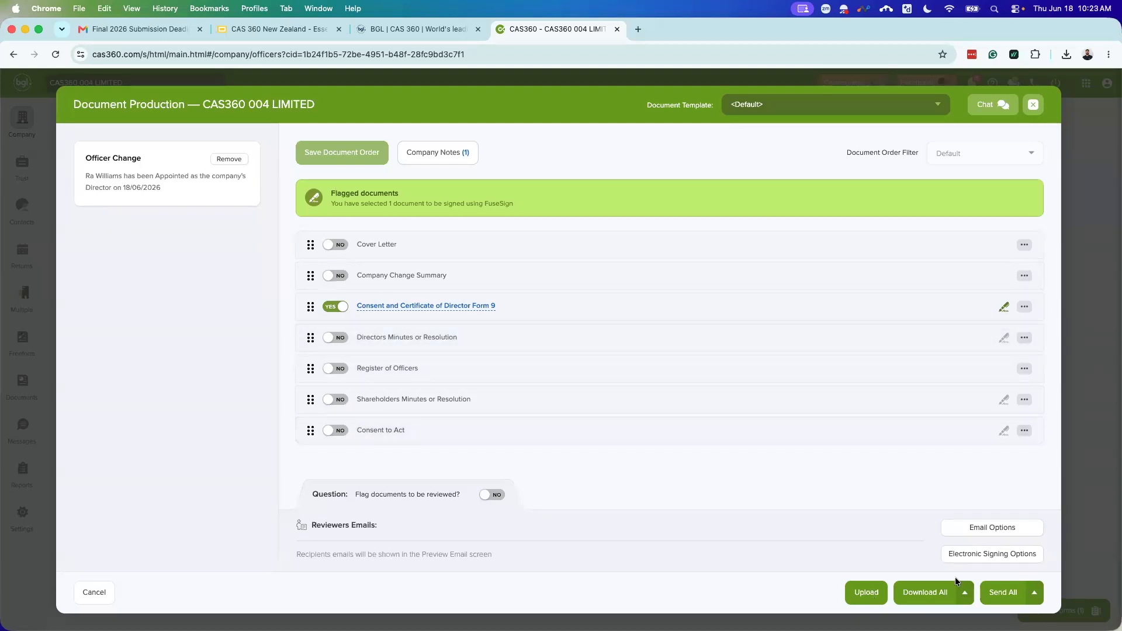
Step: Download all documents as 'CAS360 004 LIMITED - Company Change Documents - 1423.pdf'
left_click(924, 597)
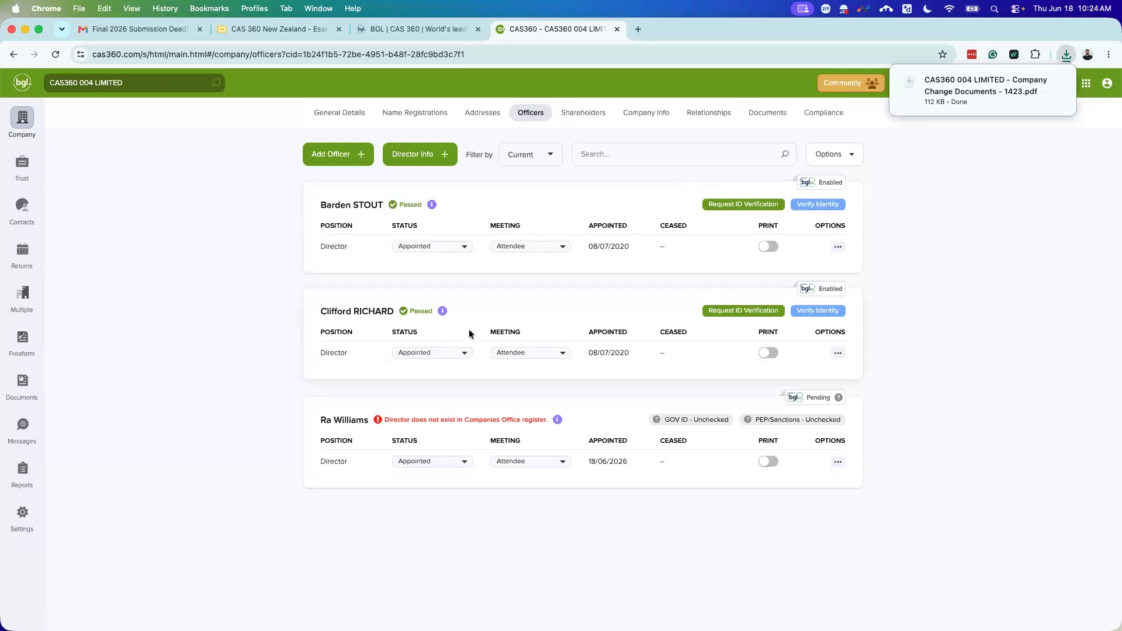
Step: Set the outgoing director's status to Resigned, confirm it, and prepare the resignation forms
left_click(434, 352)
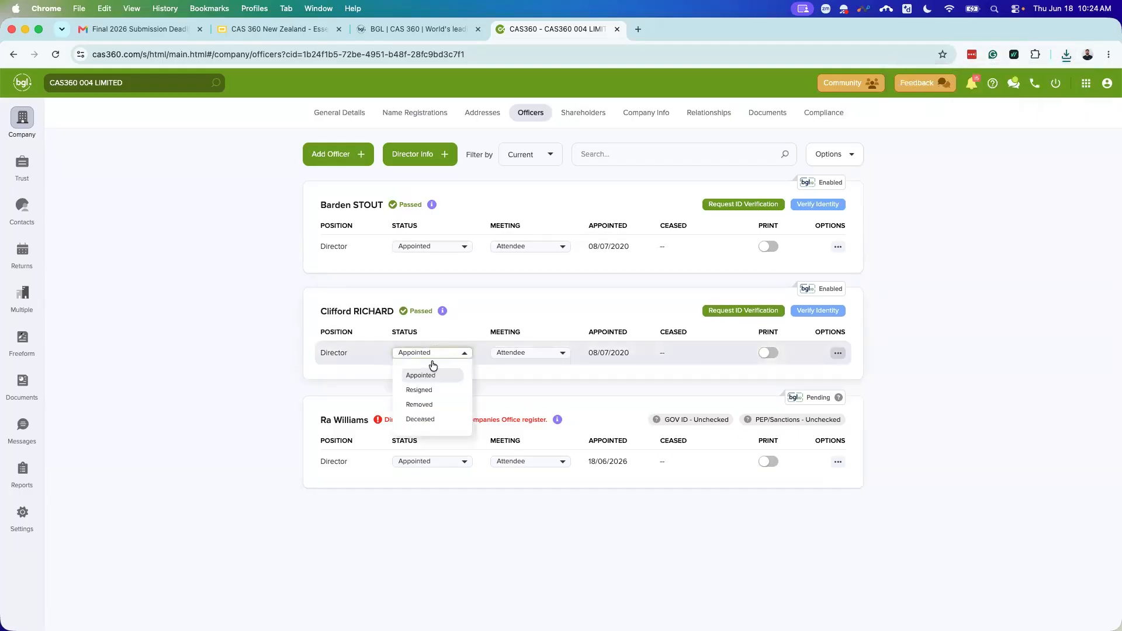
left_click(424, 390)
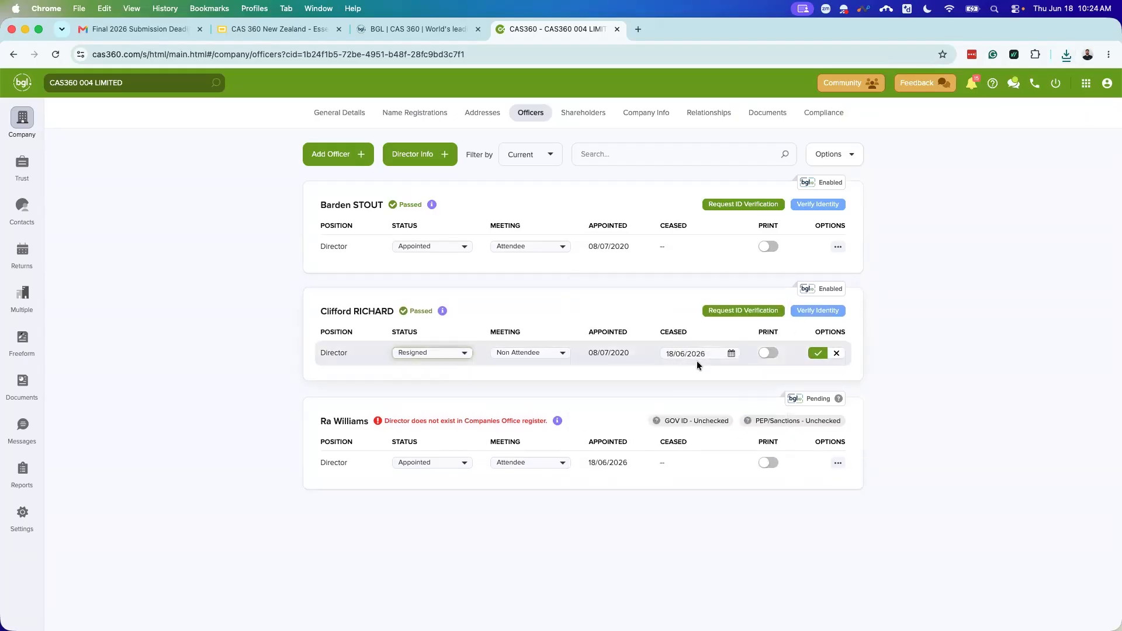
left_click(813, 354)
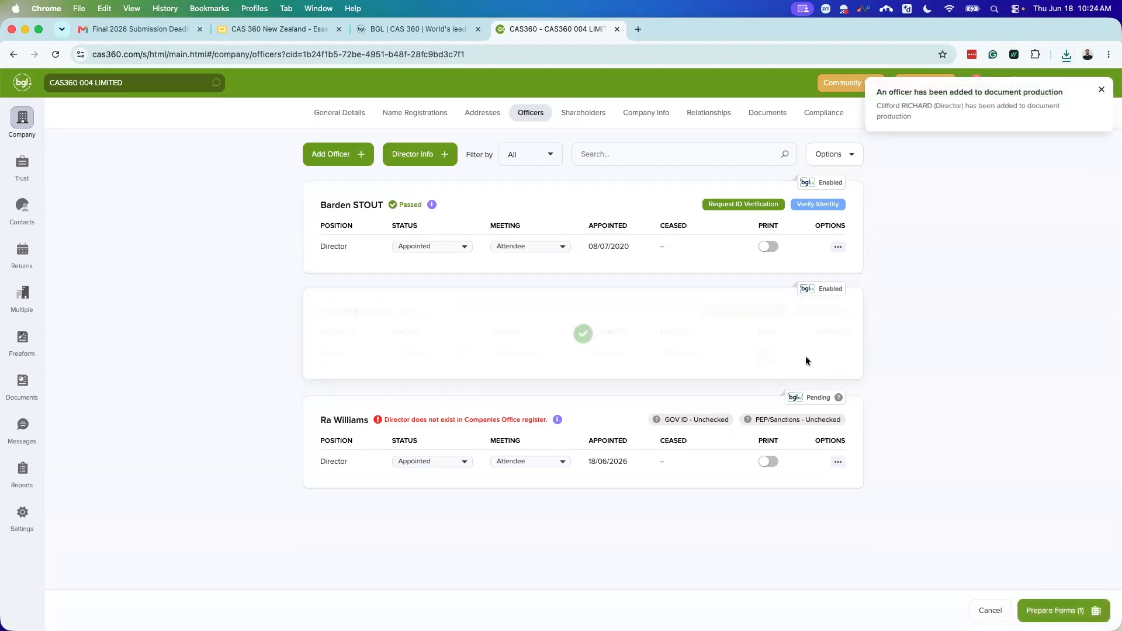
left_click(1041, 609)
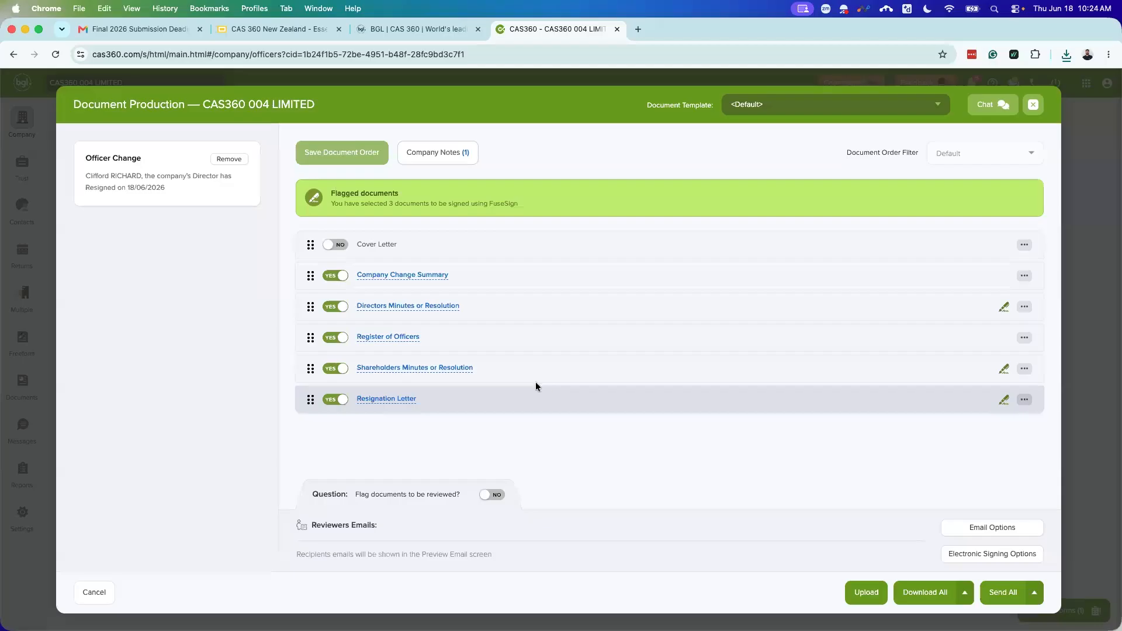
Step: Preview and close the Register of Officers and Directors Minutes documents
left_click(382, 338)
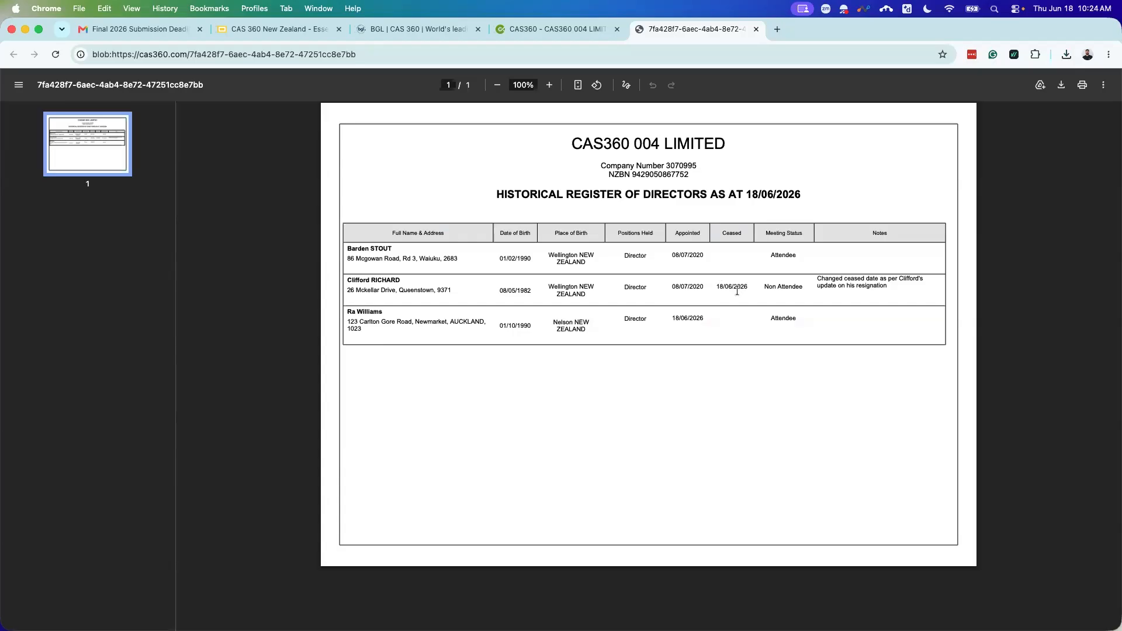
left_click(756, 30)
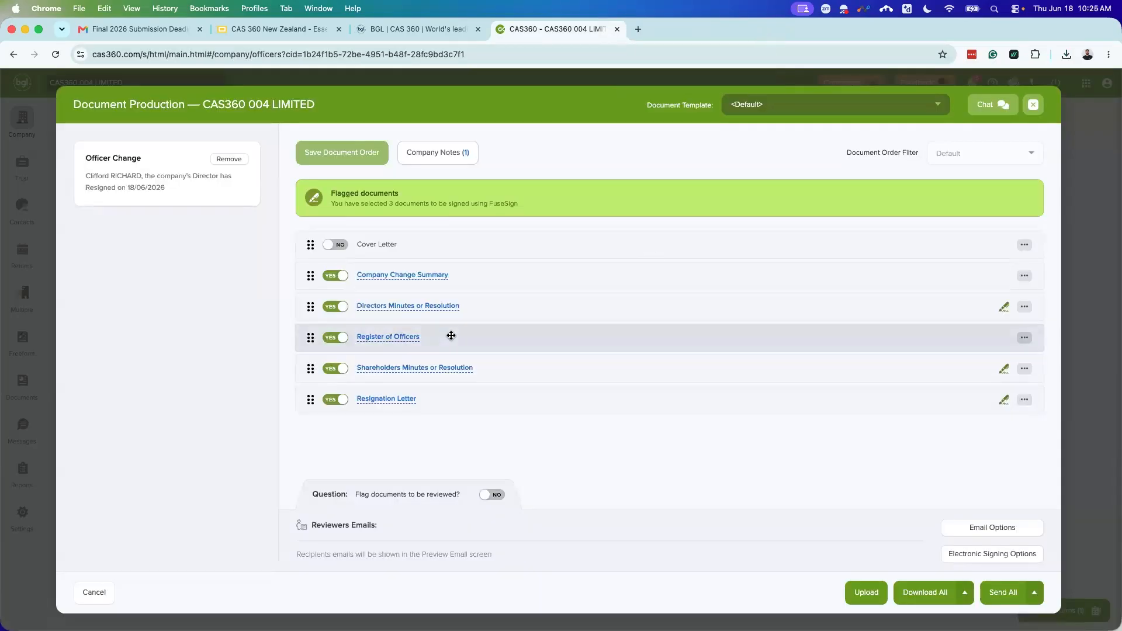
left_click(411, 305)
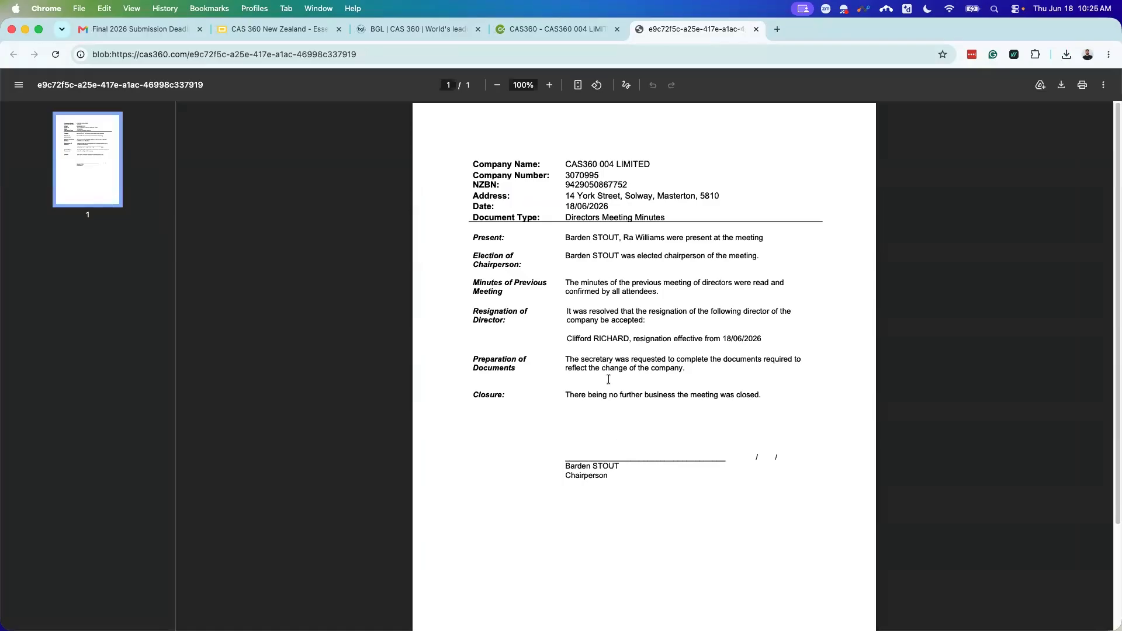
left_click(756, 30)
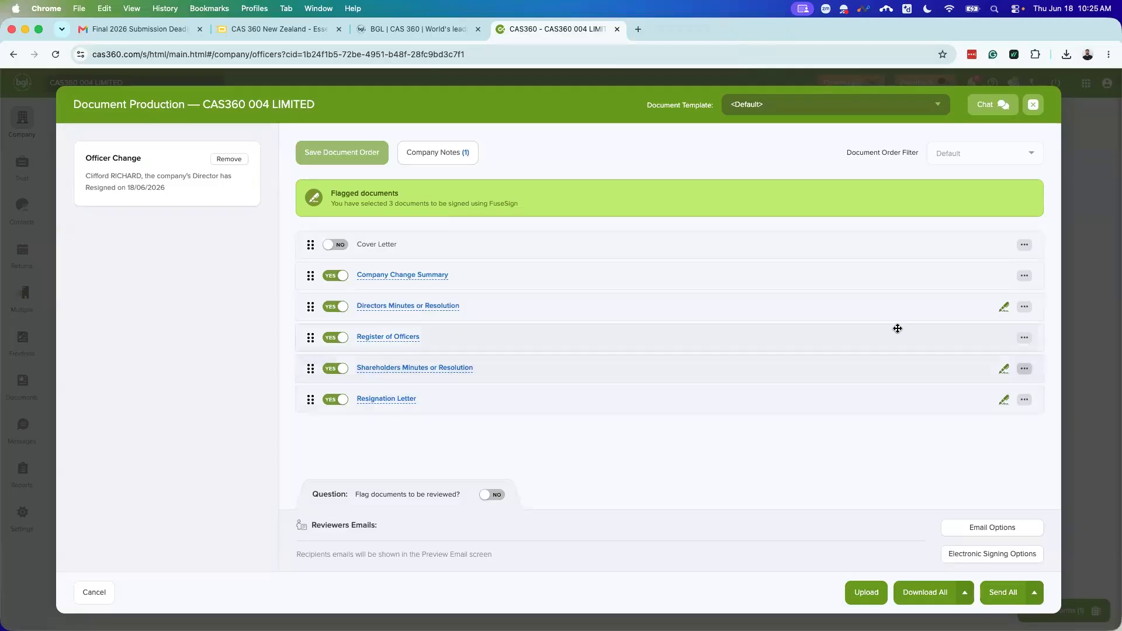
Step: Make the directors' document a Resolution chaired by the newly appointed director, and save it
left_click(1022, 308)
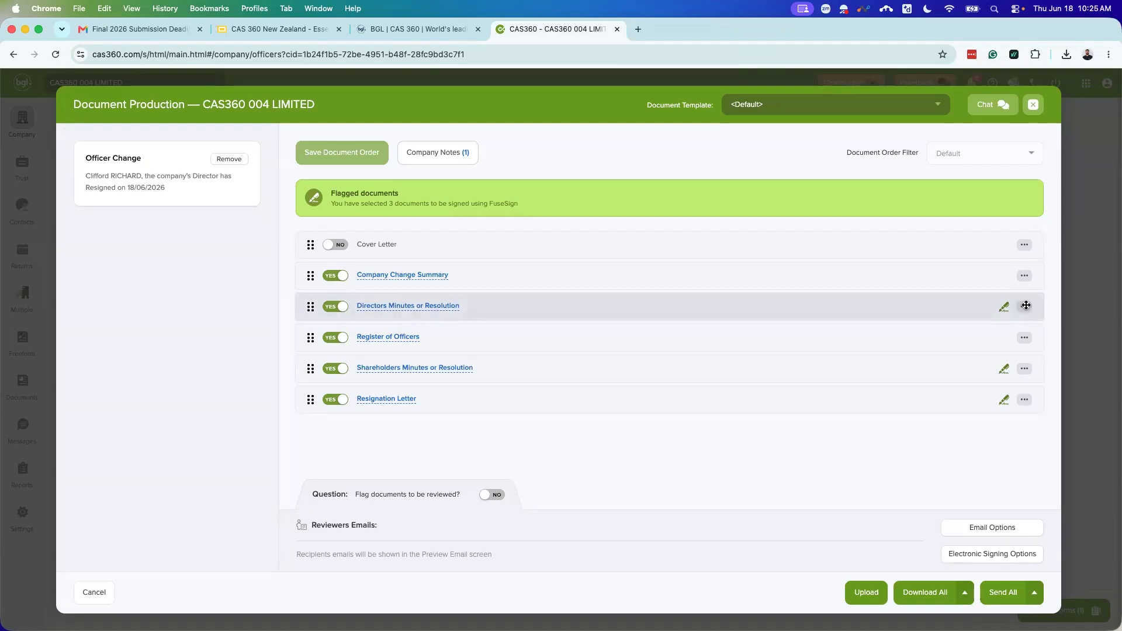
left_click(923, 392)
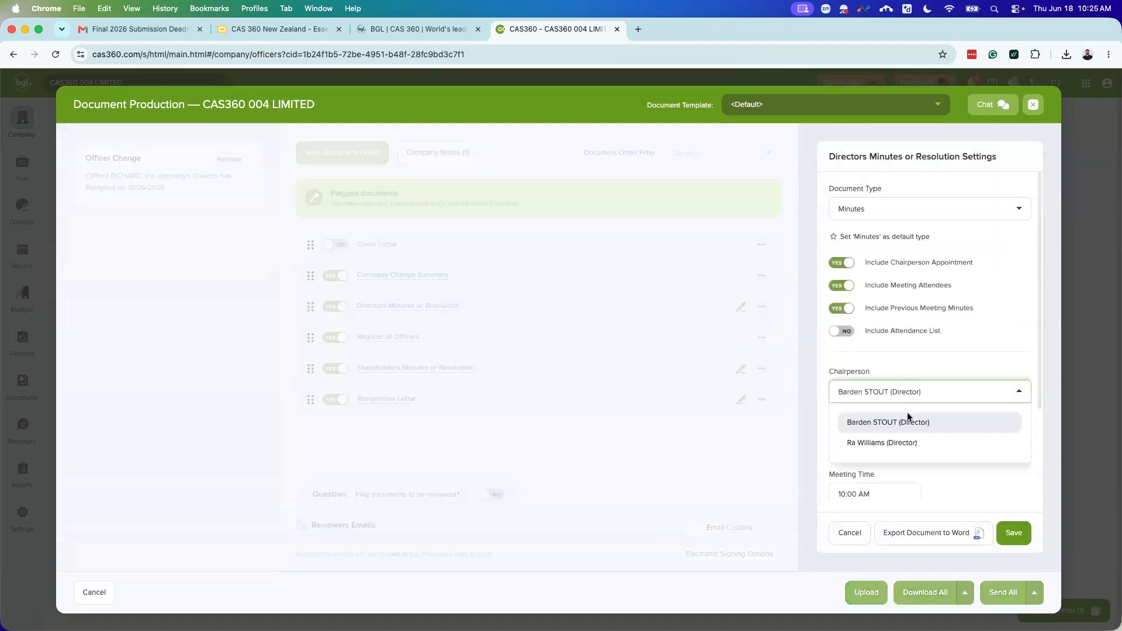
left_click(898, 448)
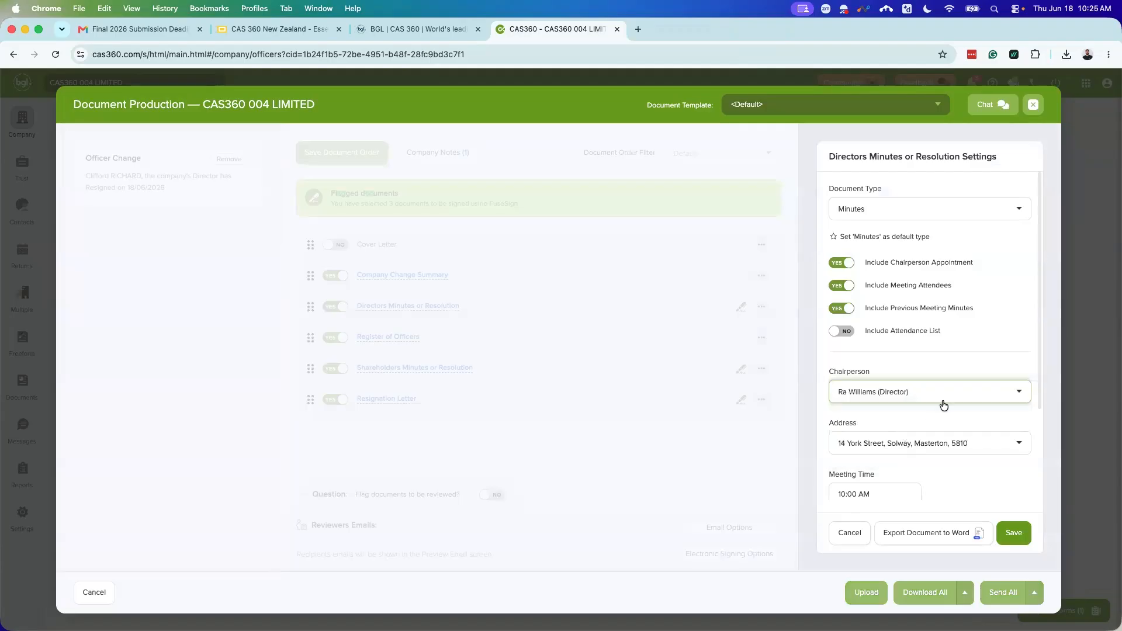
left_click(880, 209)
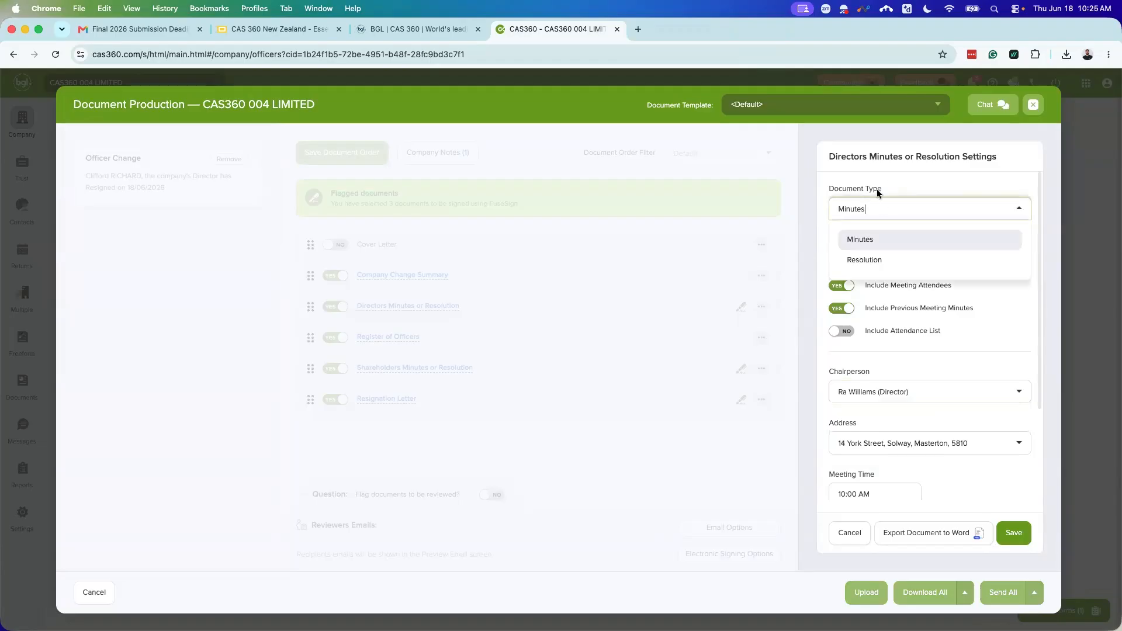
left_click(875, 261)
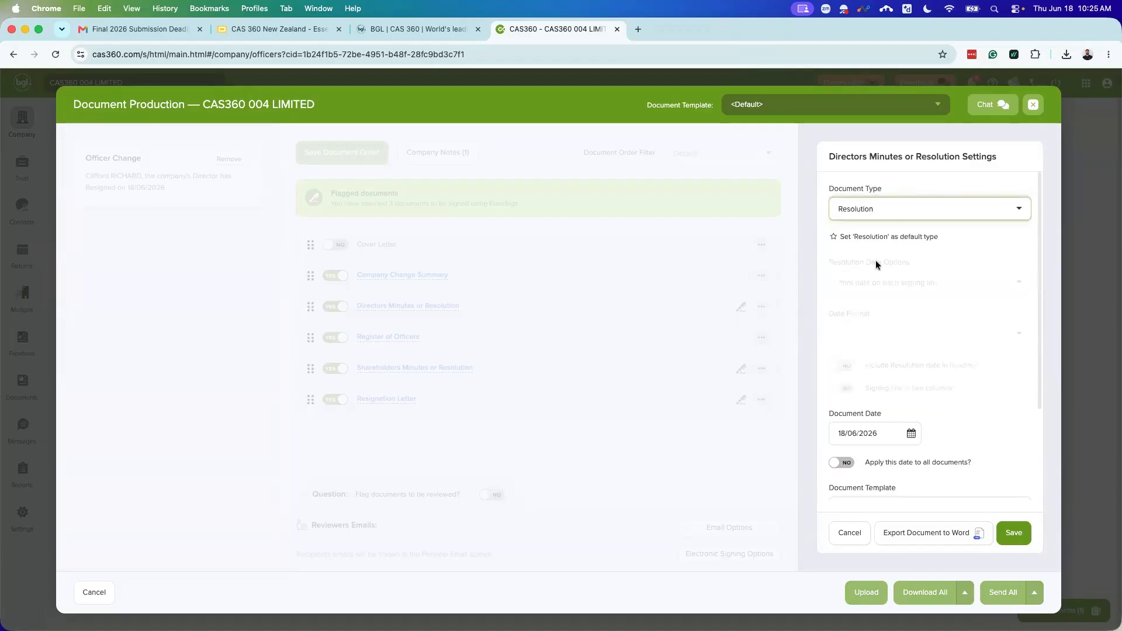
scroll(907, 386, "down", 1)
left_click(1023, 536)
left_click(928, 394)
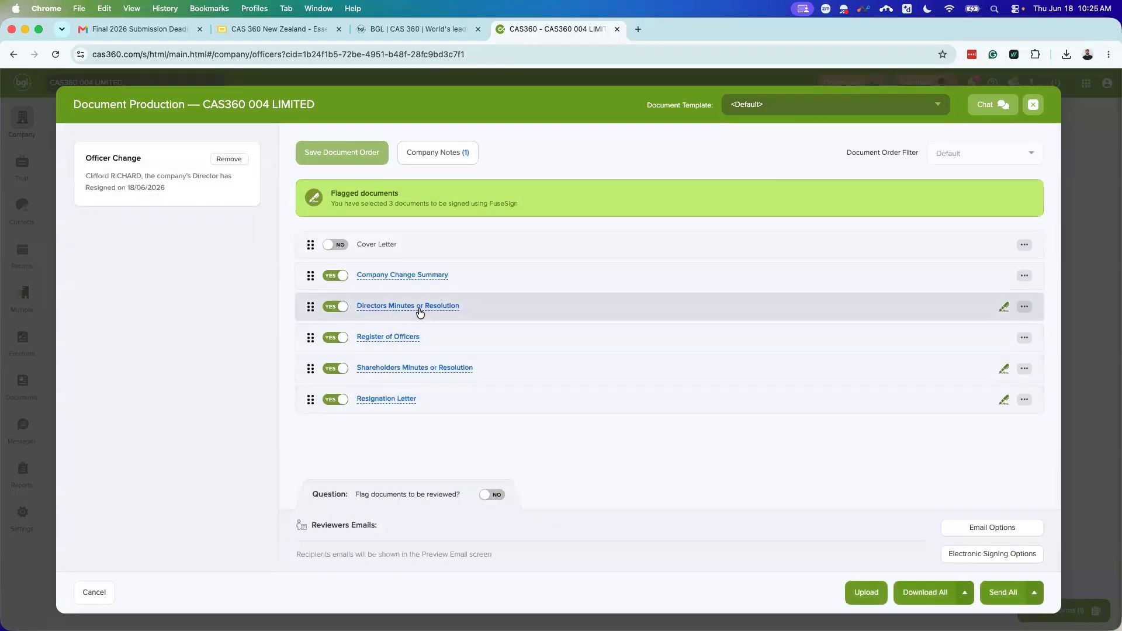
left_click(420, 312)
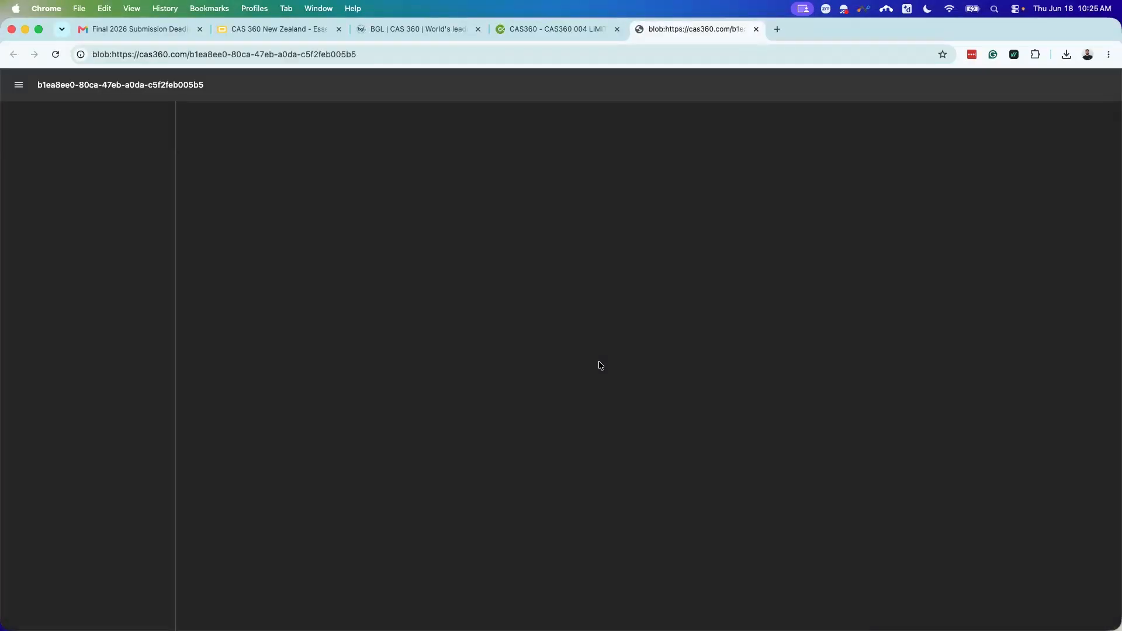
scroll(598, 403, "down", 1)
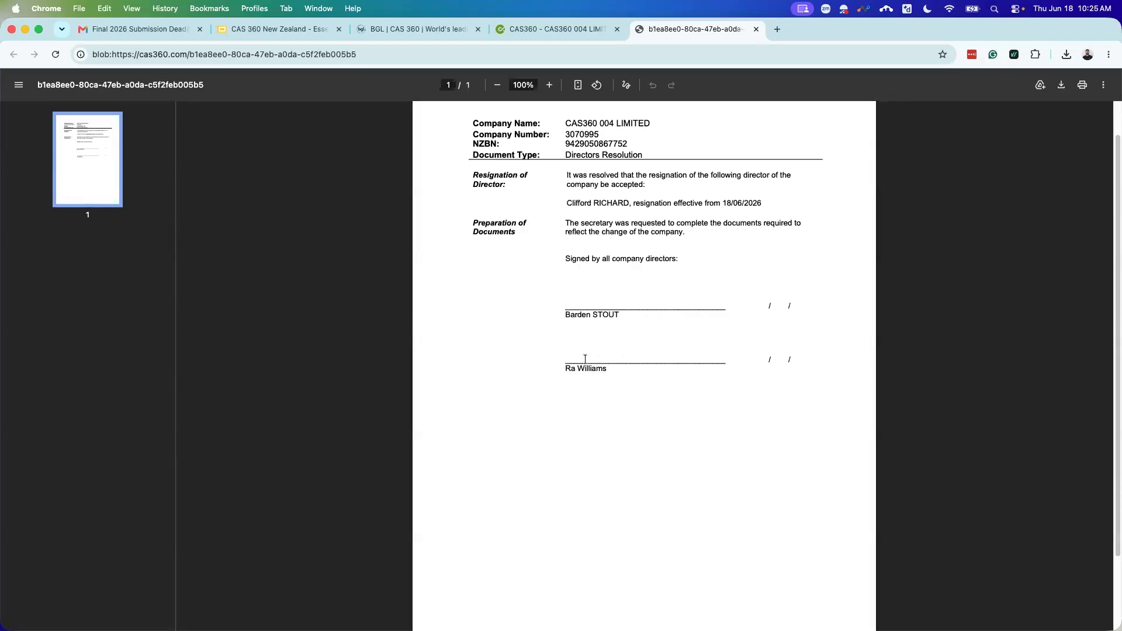
left_click(756, 29)
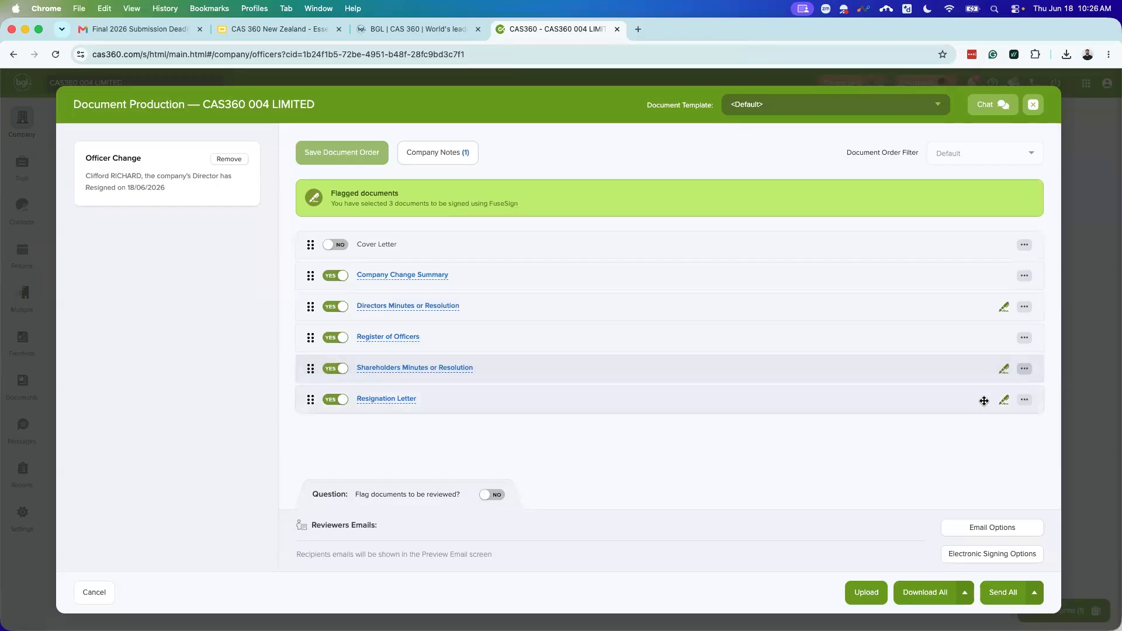
Step: Check the Resignation Letter and Shareholders Minutes settings unchanged, then close Document Production
left_click(1020, 400)
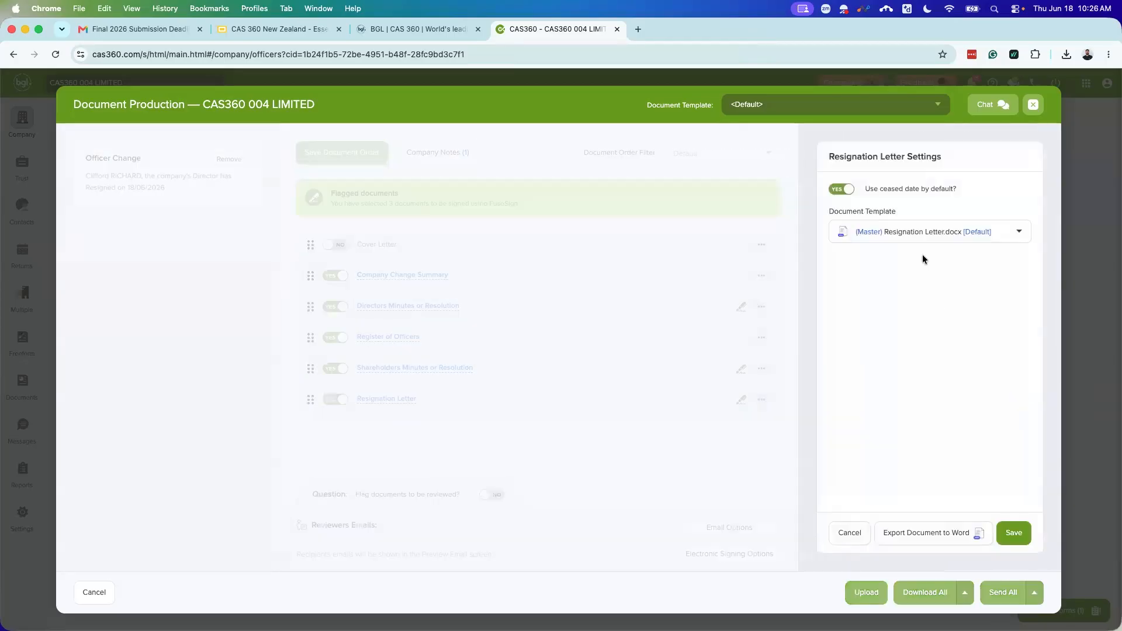
left_click(850, 533)
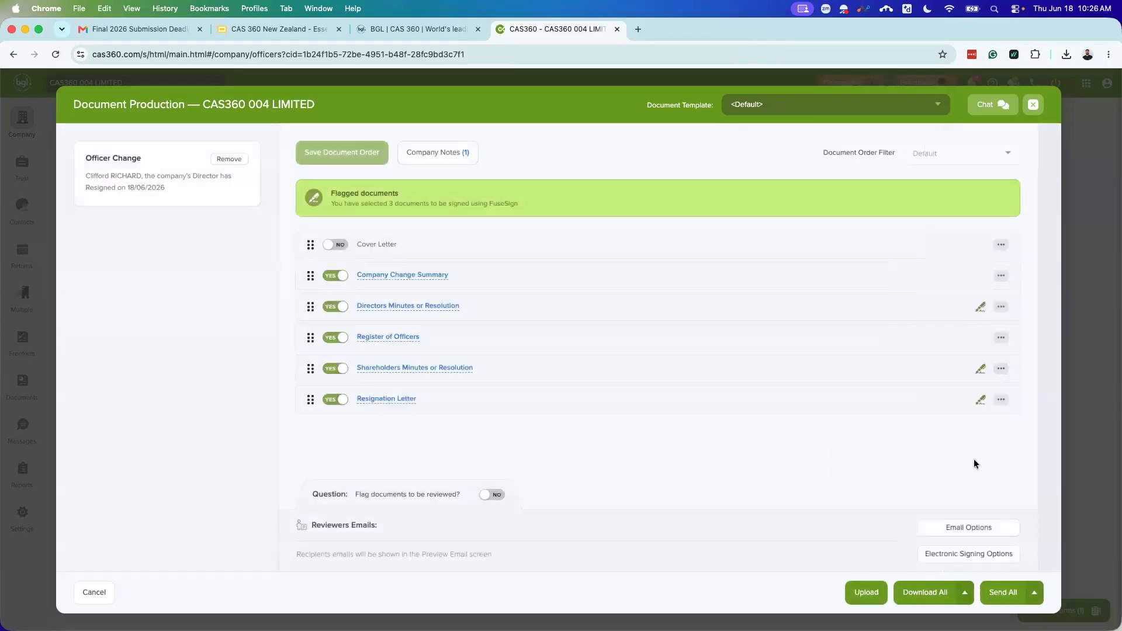
left_click(1021, 370)
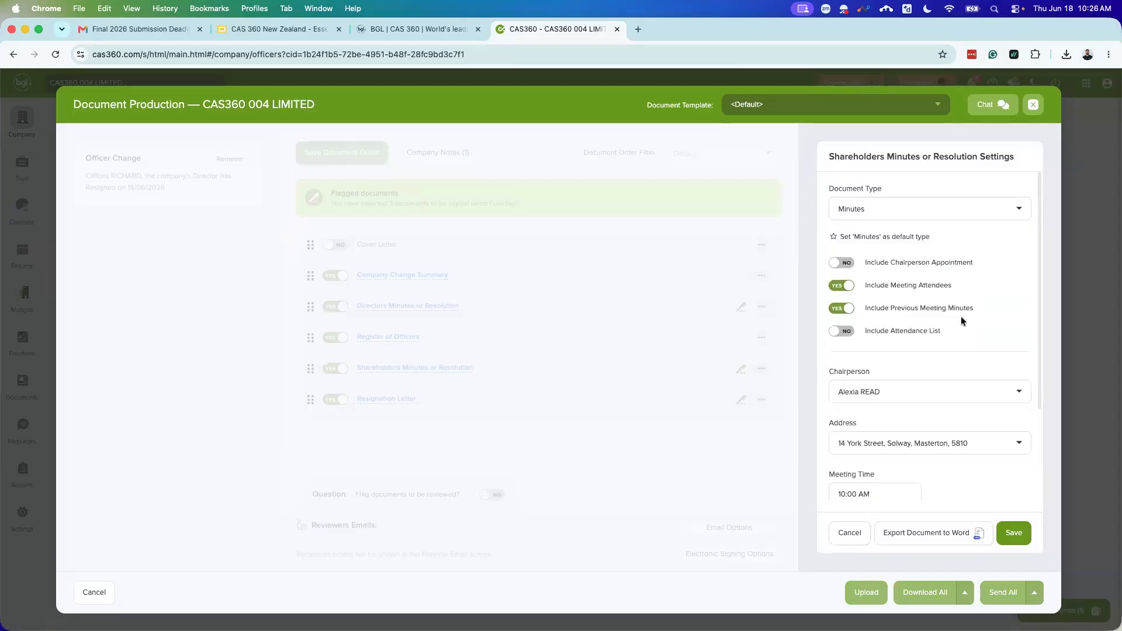
scroll(907, 423, "down", 1)
scroll(921, 363, "up", 1)
left_click(851, 538)
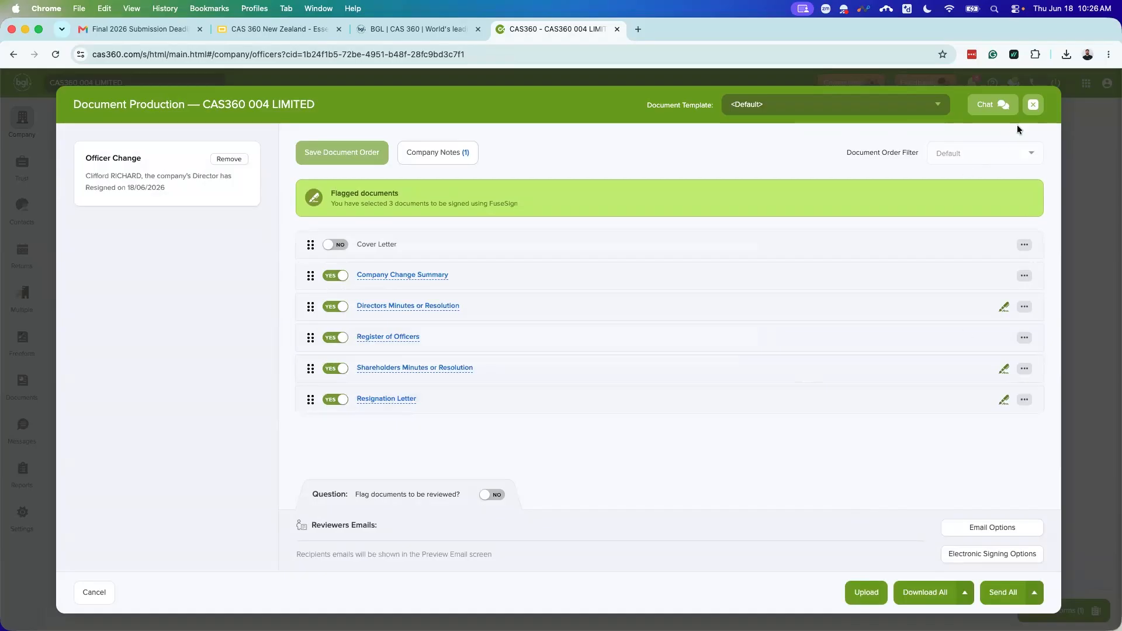
left_click(1035, 106)
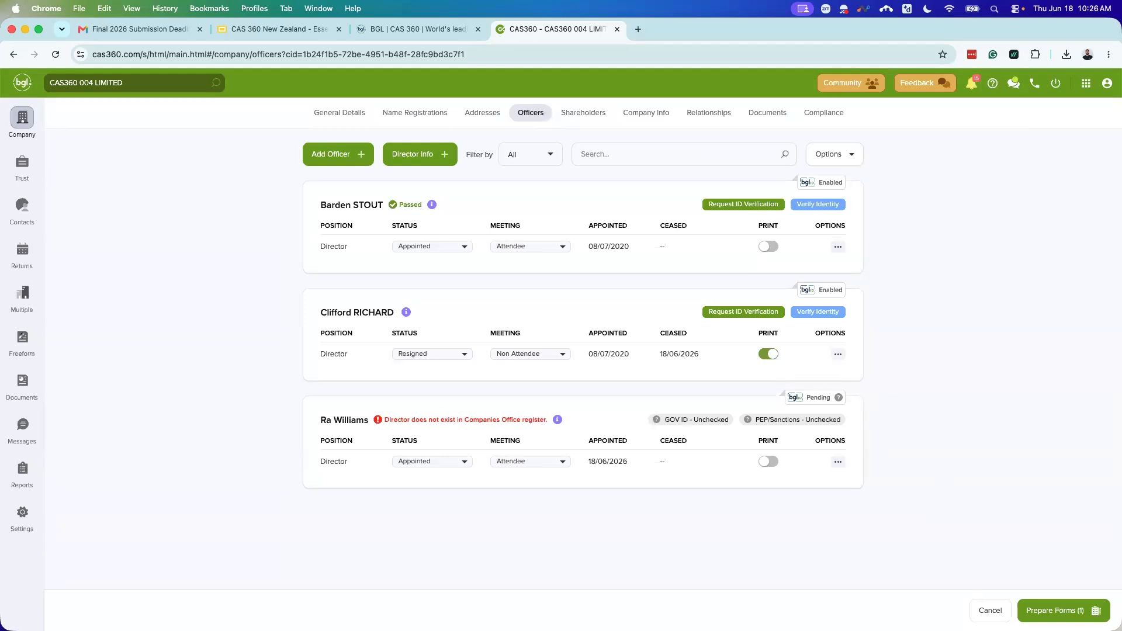
Step: Cancel pending forms and change the resigned director's ceased date to 25 June 2026, saving it
left_click(991, 610)
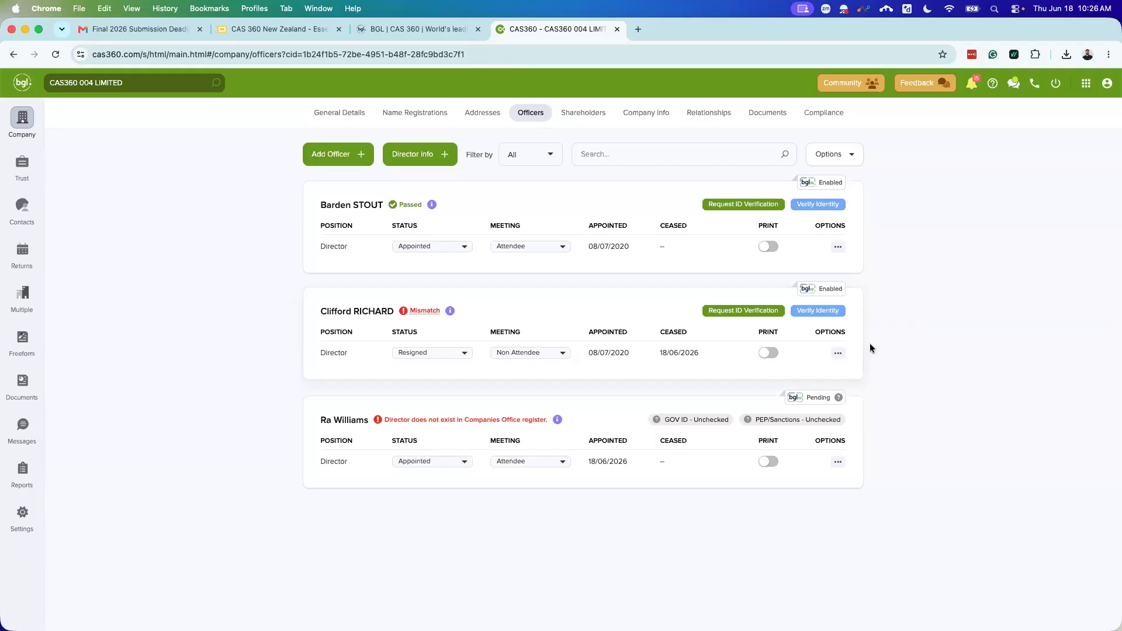
left_click(834, 354)
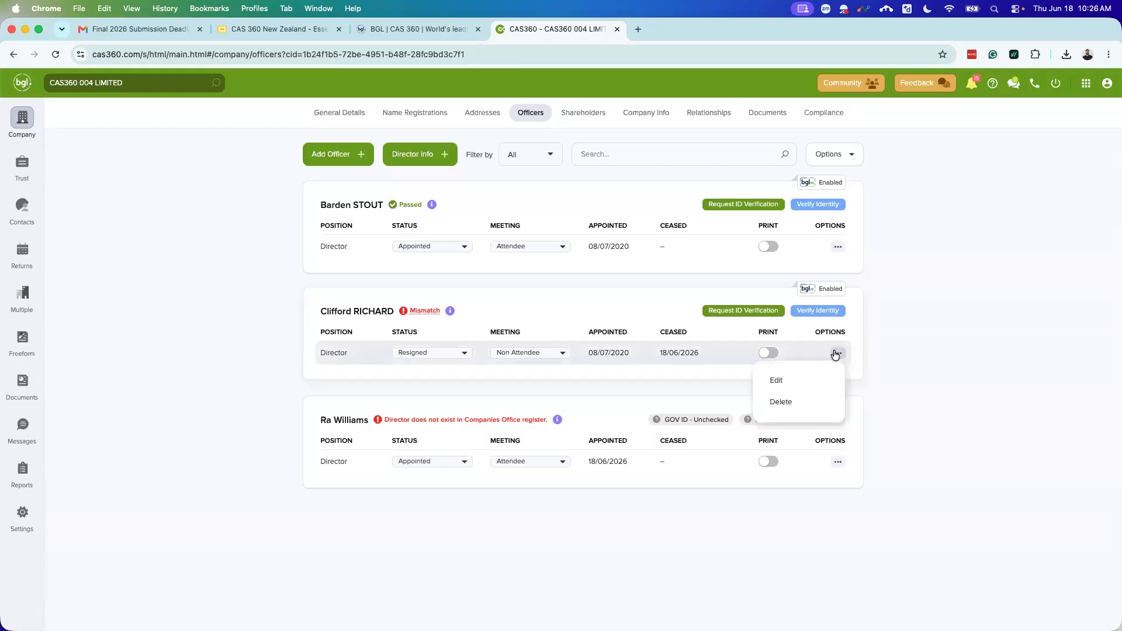
left_click(774, 380)
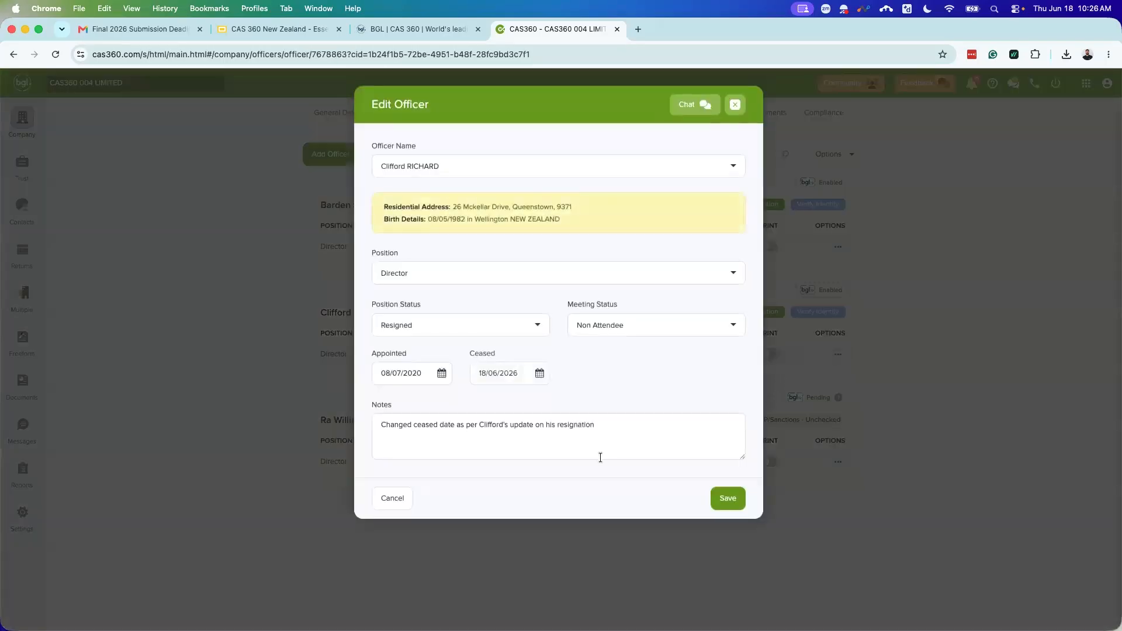
left_click(539, 374)
left_click(637, 415)
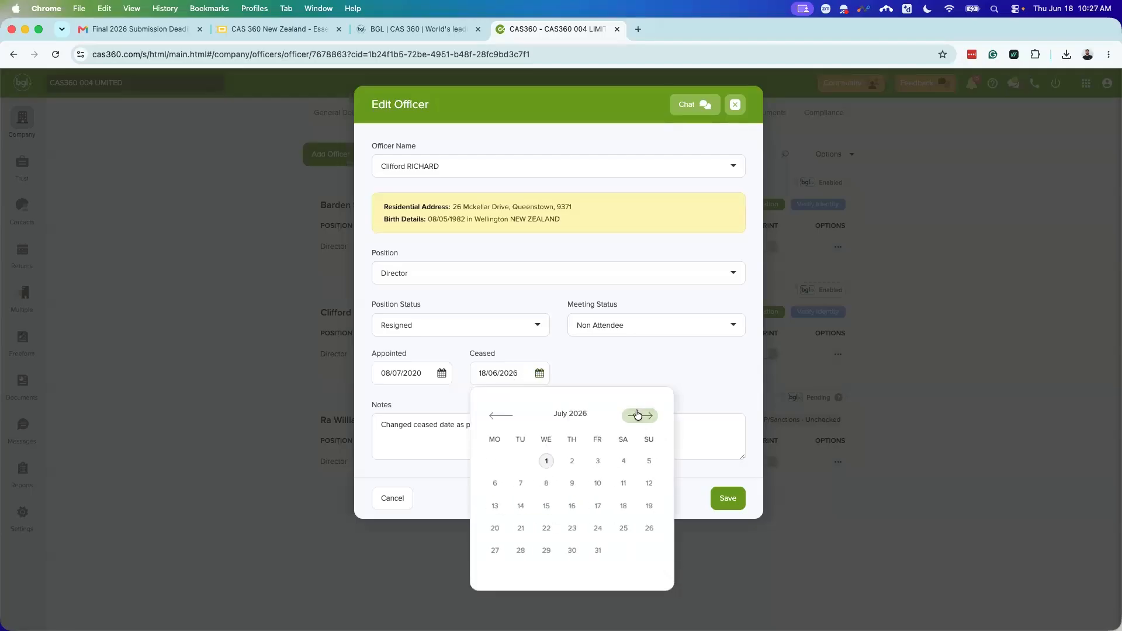
left_click(500, 415)
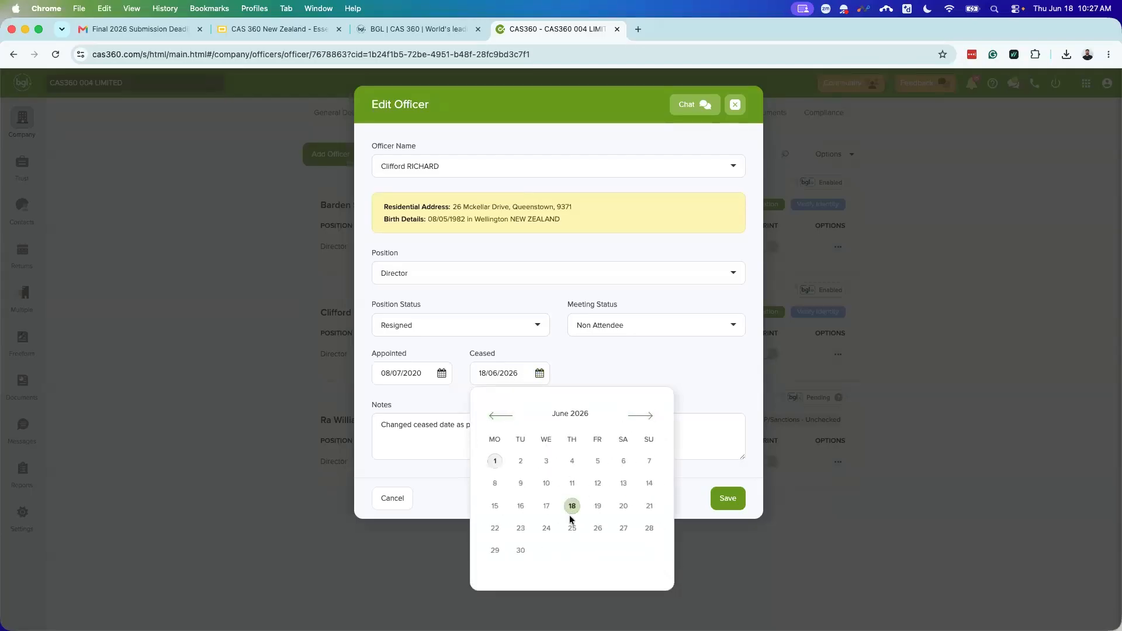
left_click(572, 527)
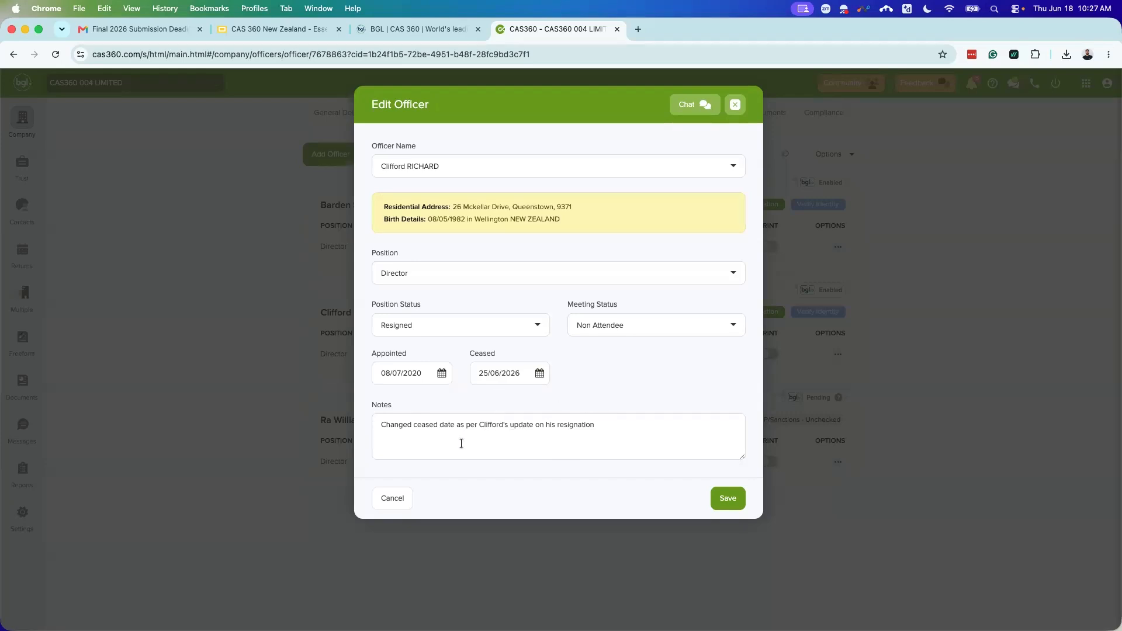
left_click_drag(380, 424, 618, 420)
left_click(617, 421)
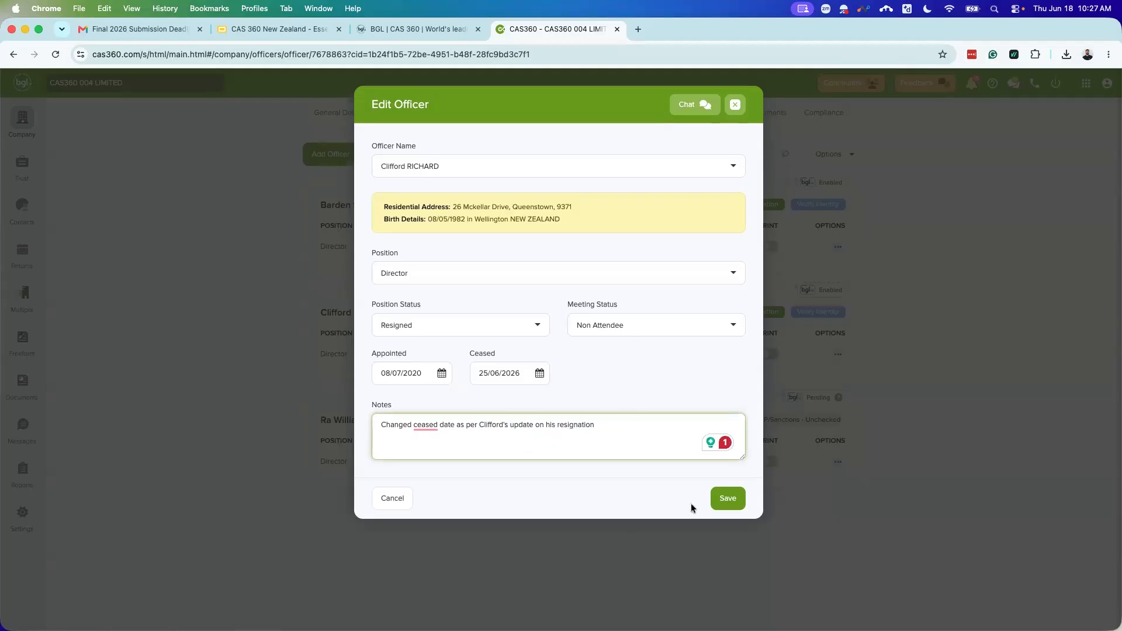
left_click(725, 499)
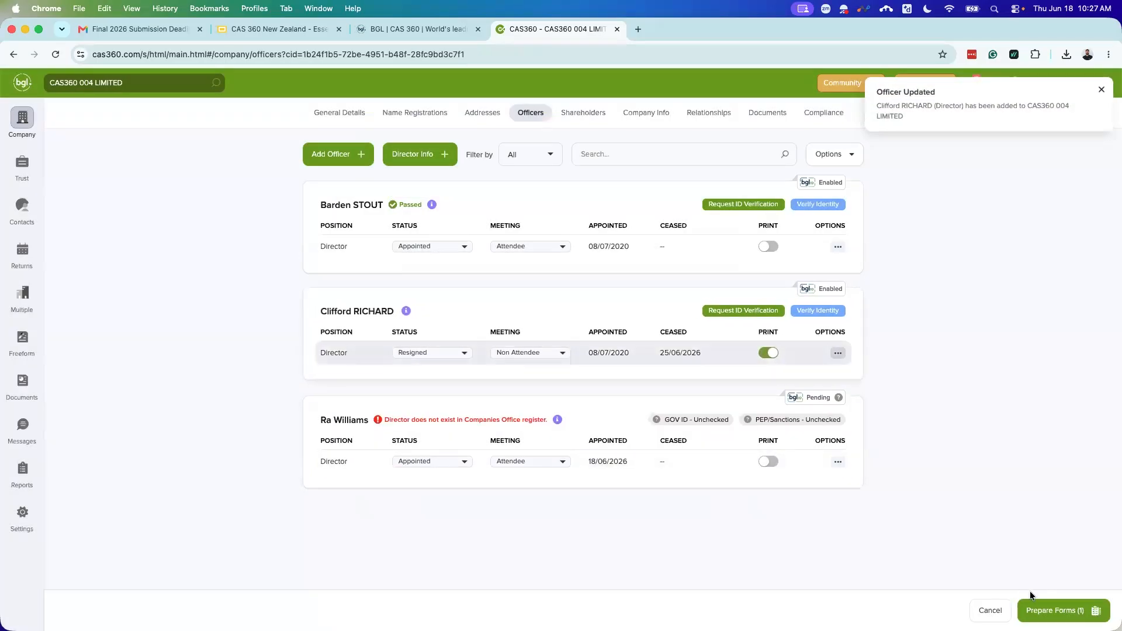
left_click(1040, 608)
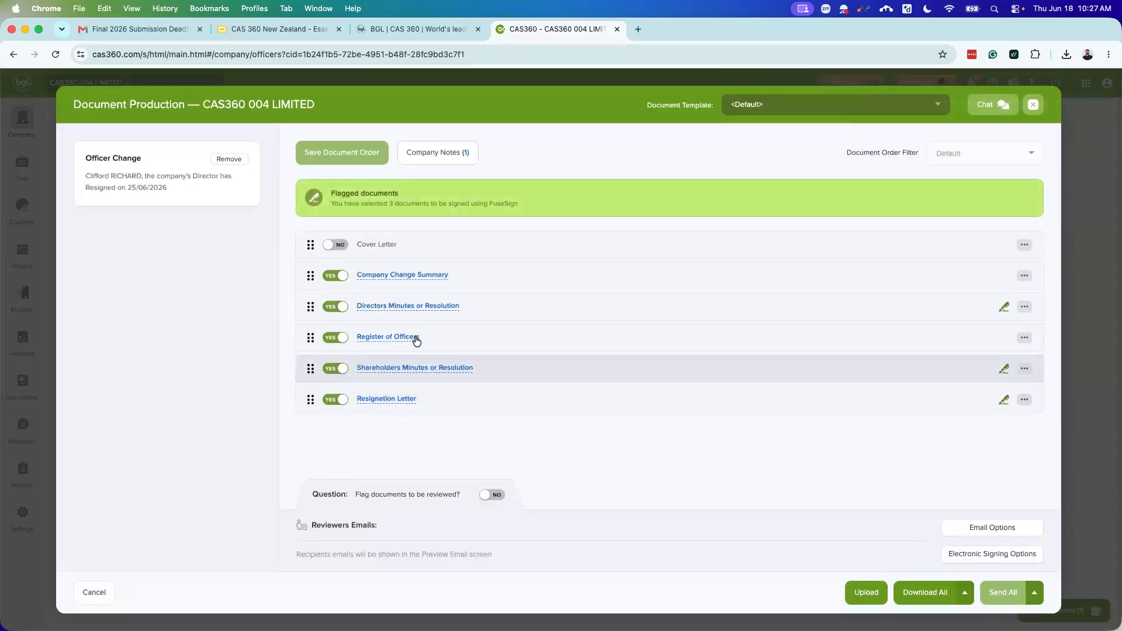
left_click(402, 337)
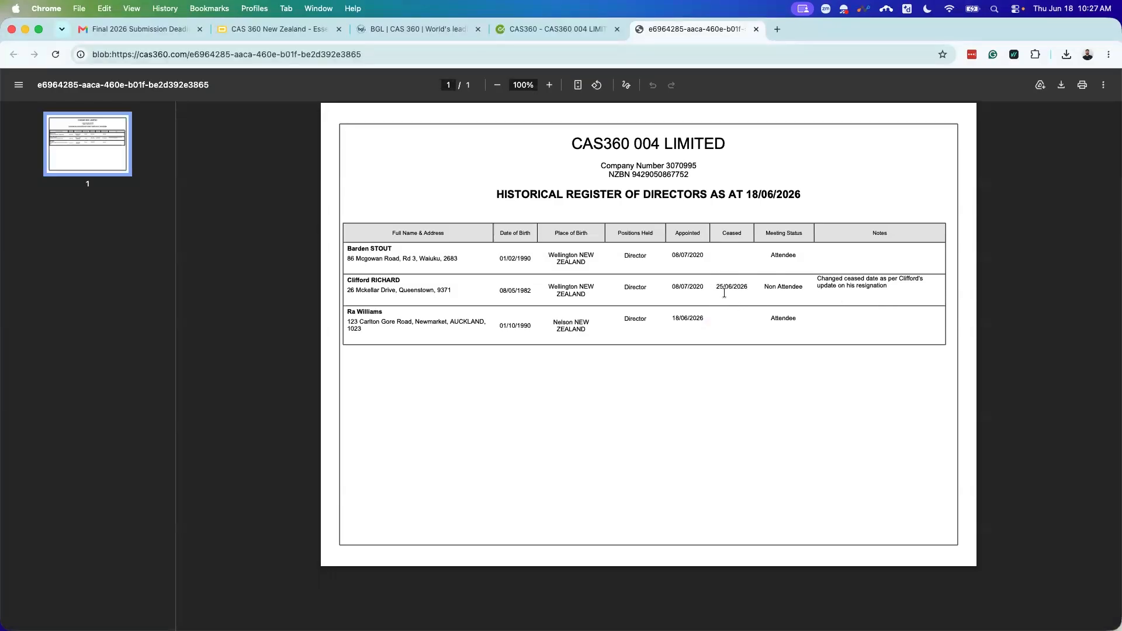
left_click(755, 30)
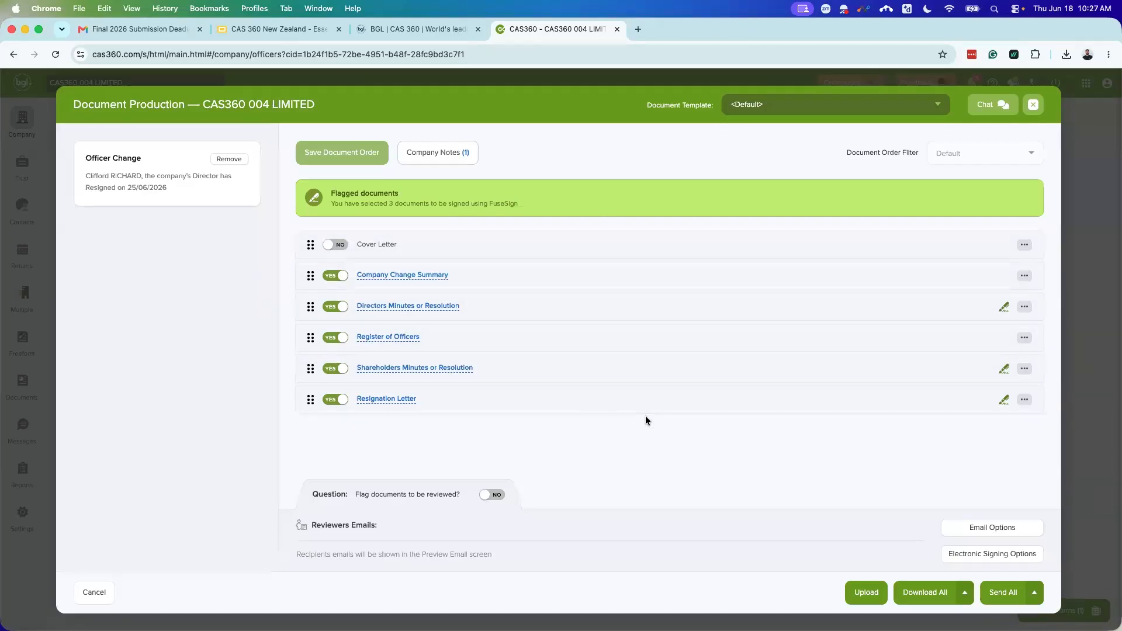
left_click(1033, 105)
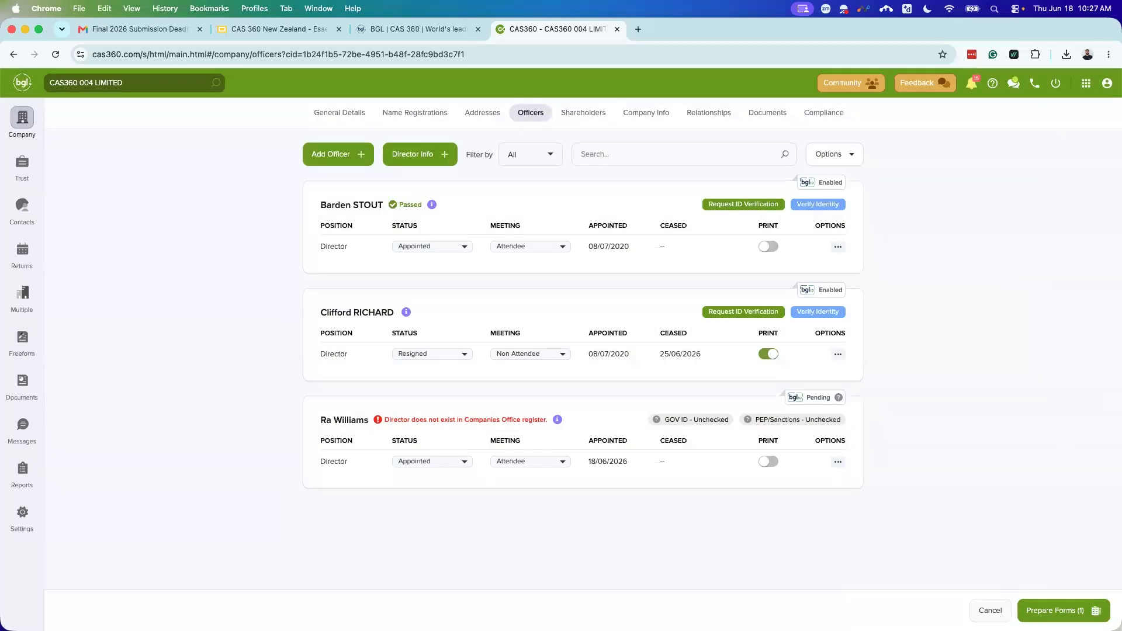
Step: Cancel the pending forms, then review and close the Director Mismatches comparison
left_click(992, 611)
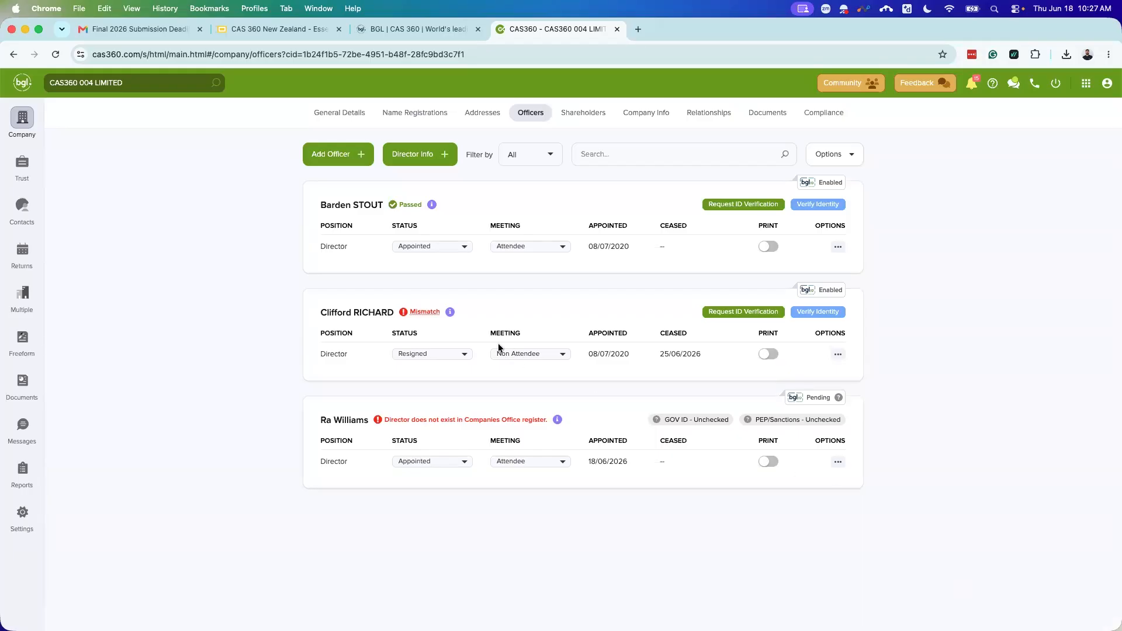
left_click(425, 308)
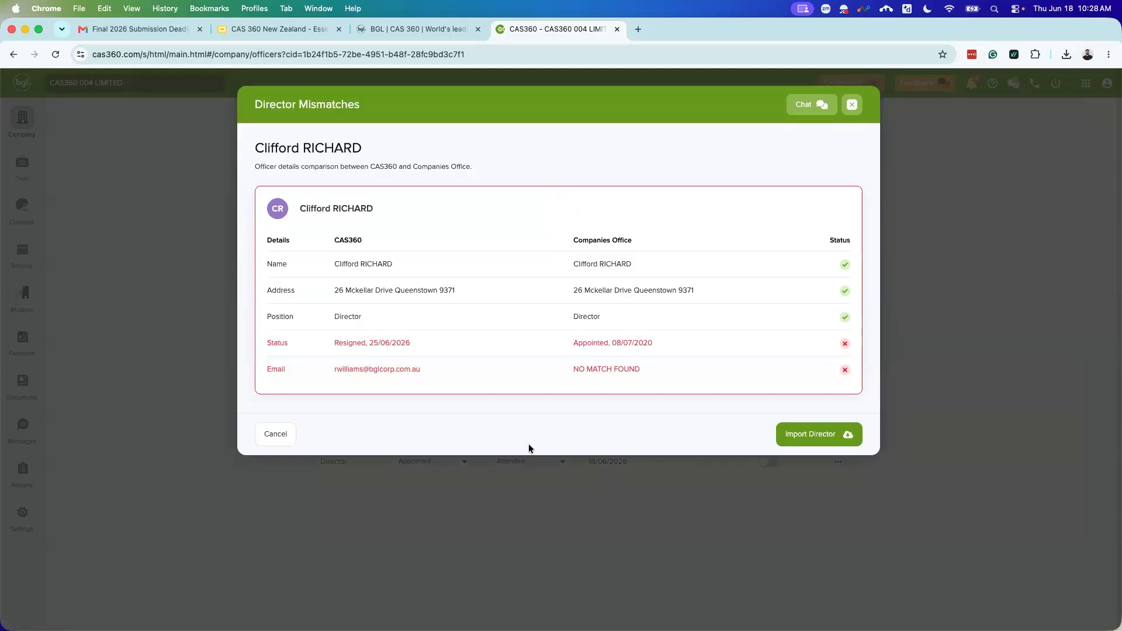
left_click(859, 107)
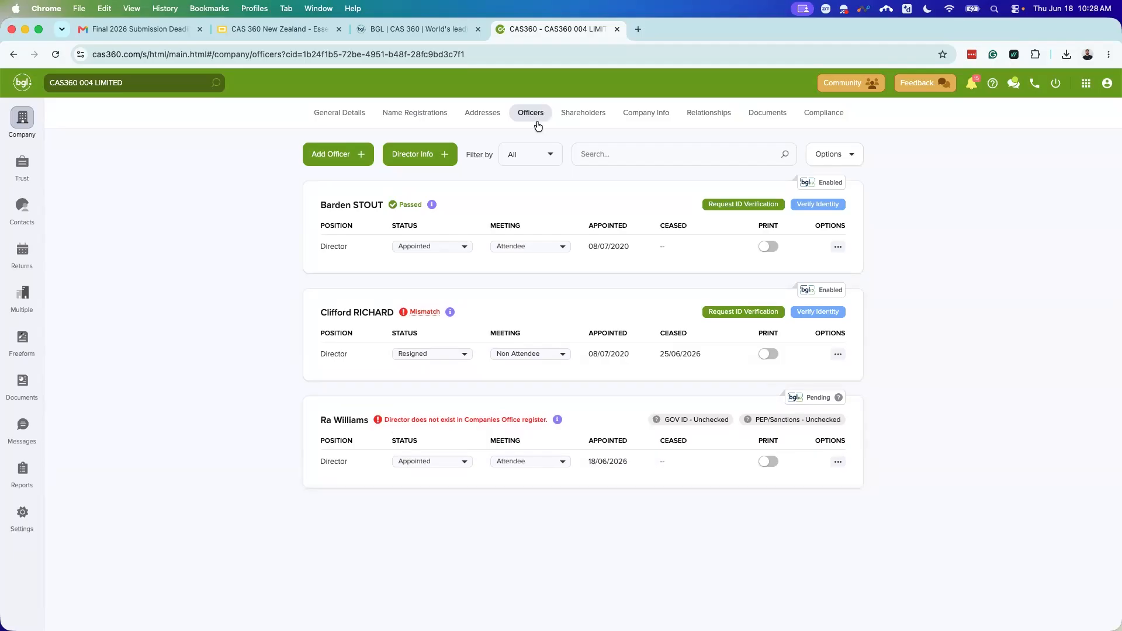
Step: Switch to the Shareholders page showing 20 ordinary shares in holdings of 7, 6 and 7
left_click(429, 158)
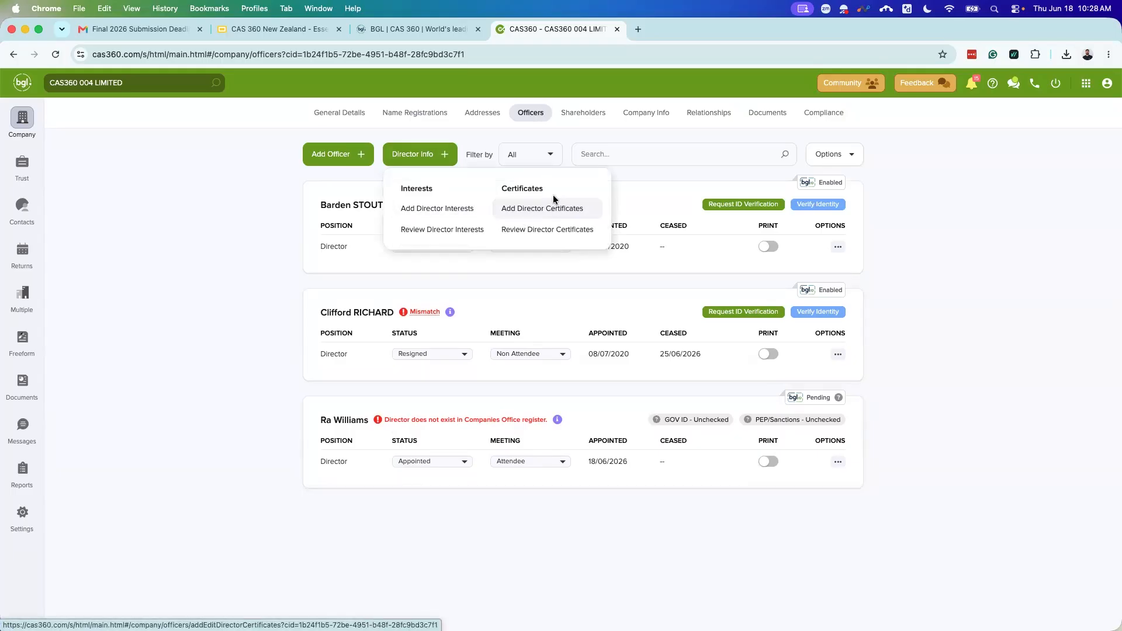
left_click(577, 118)
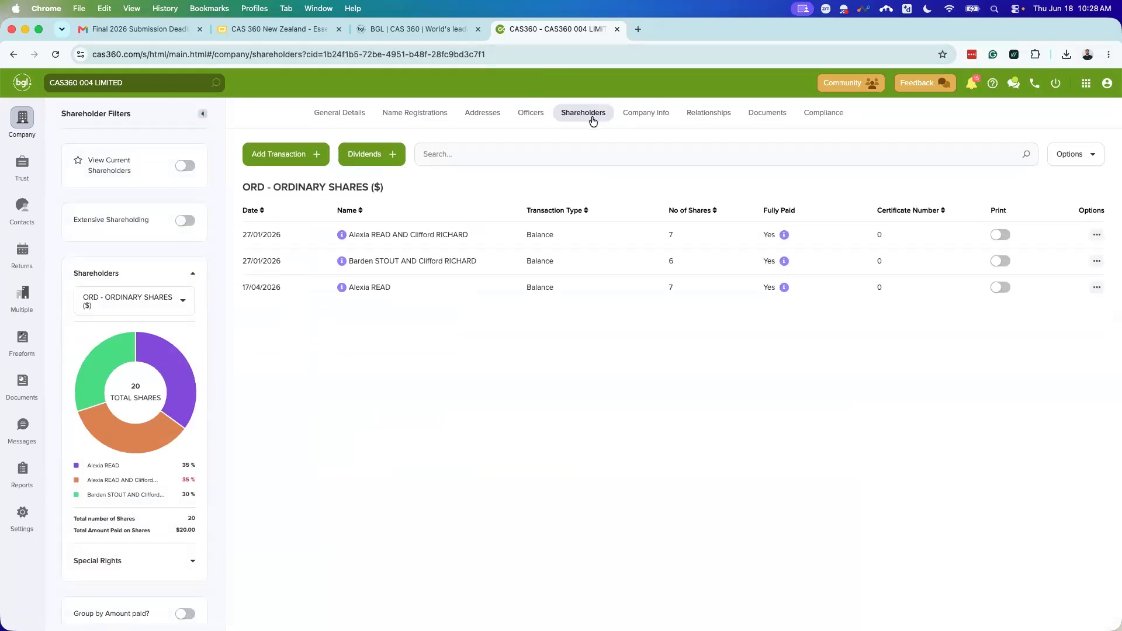
left_click(532, 117)
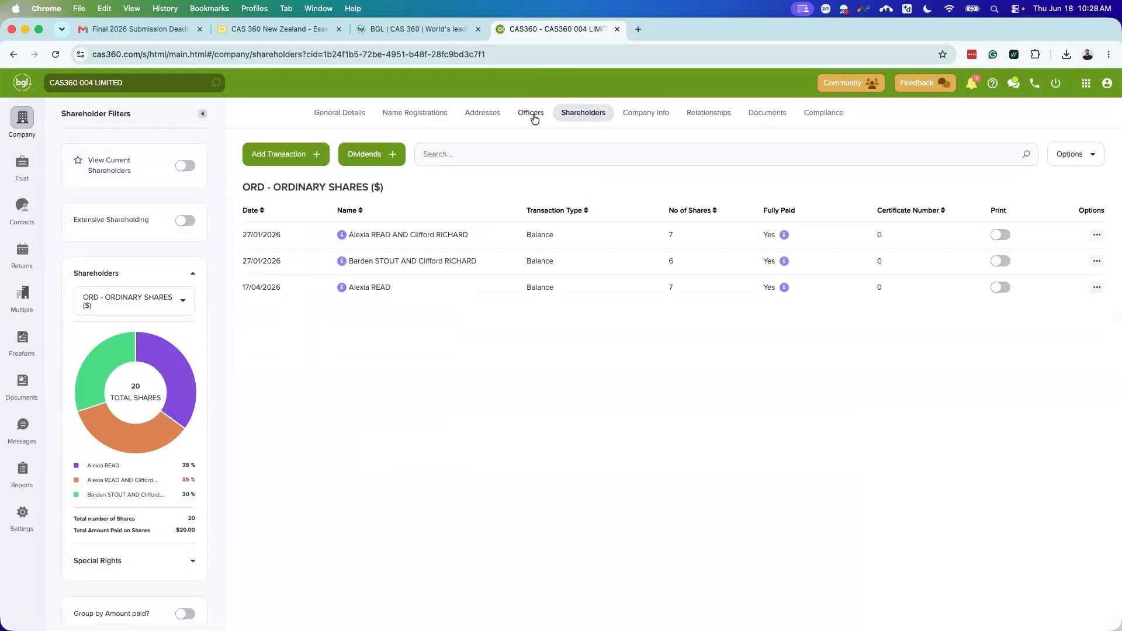
left_click(571, 116)
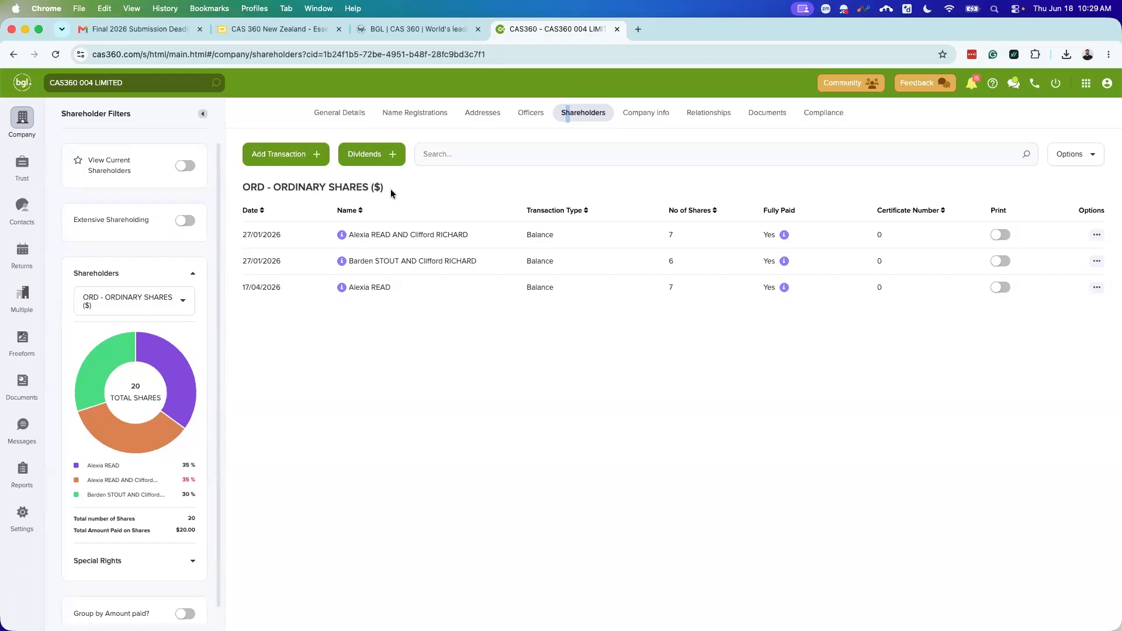
Step: Start a new Issue share transaction from the transaction type list
left_click(288, 158)
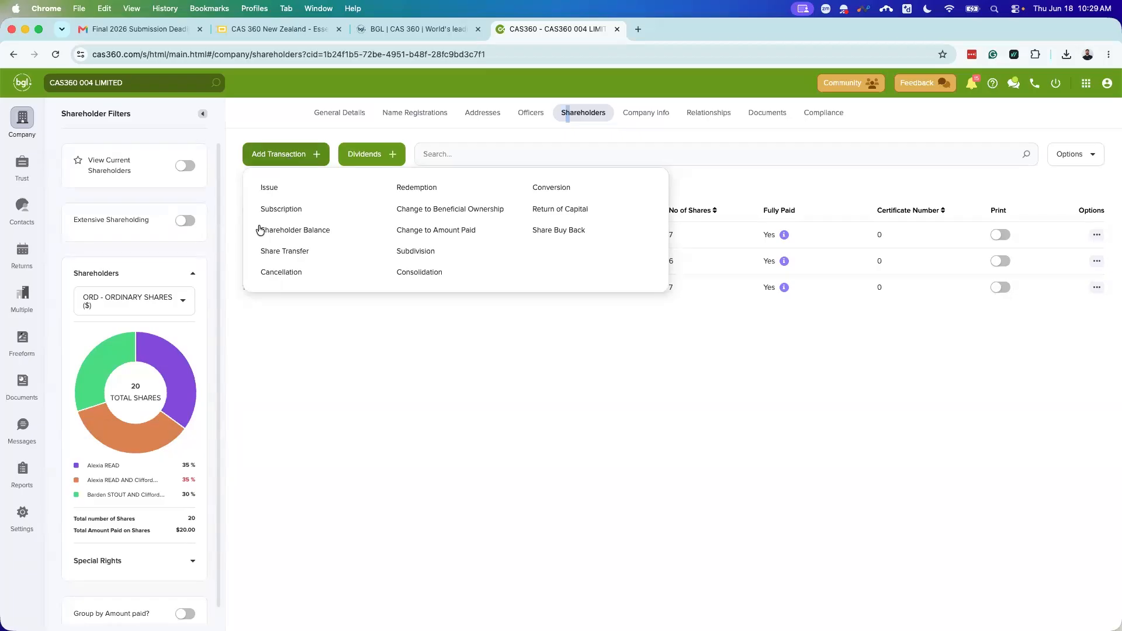
left_click(285, 187)
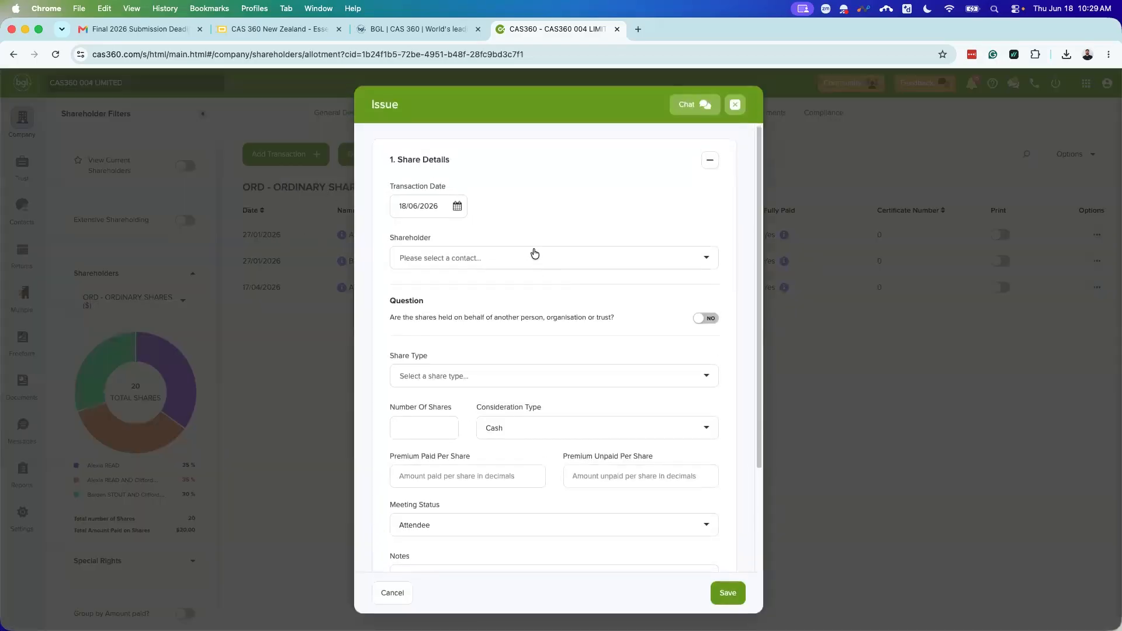
scroll(477, 217, "down", 1)
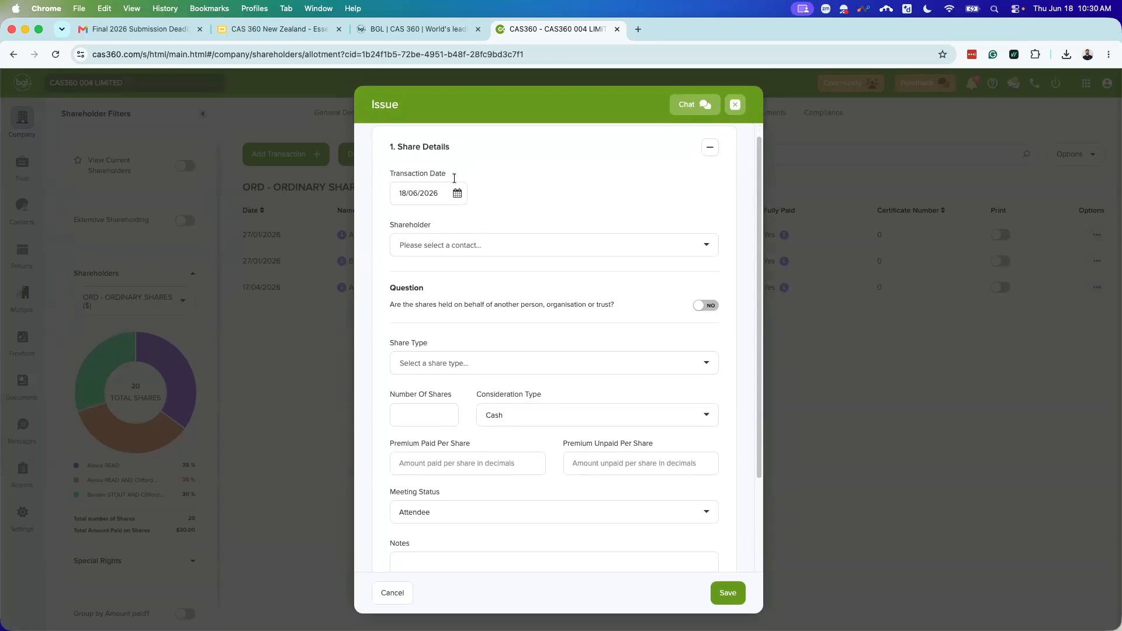
Step: Set the newly appointed director as shareholder and mark the shares as held on another's behalf (YES)
left_click(444, 243)
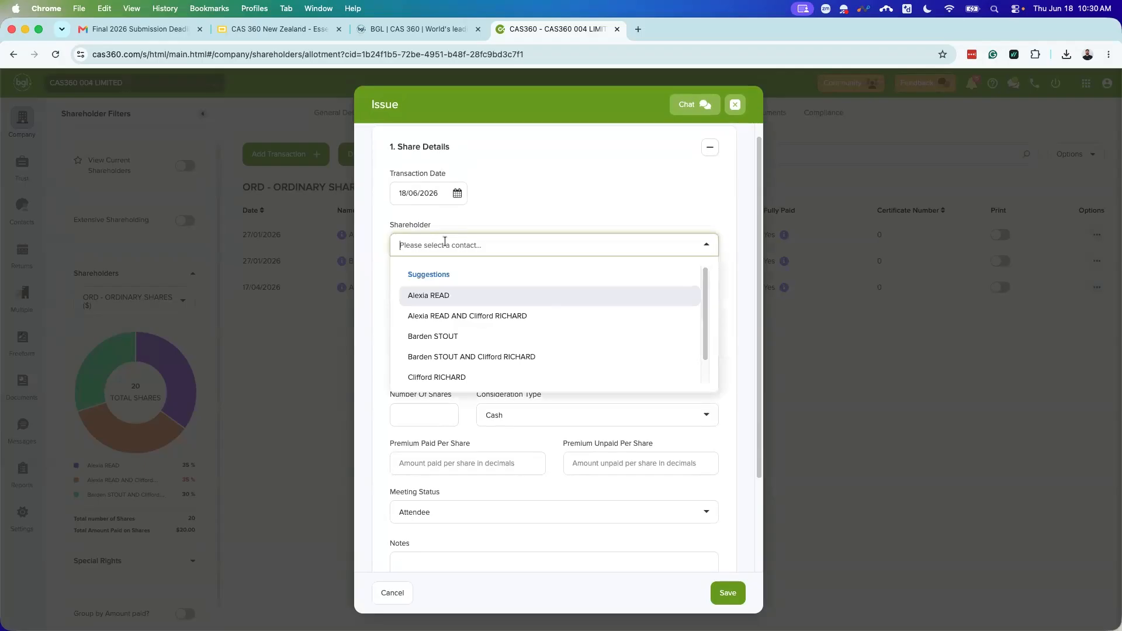
type("Rs")
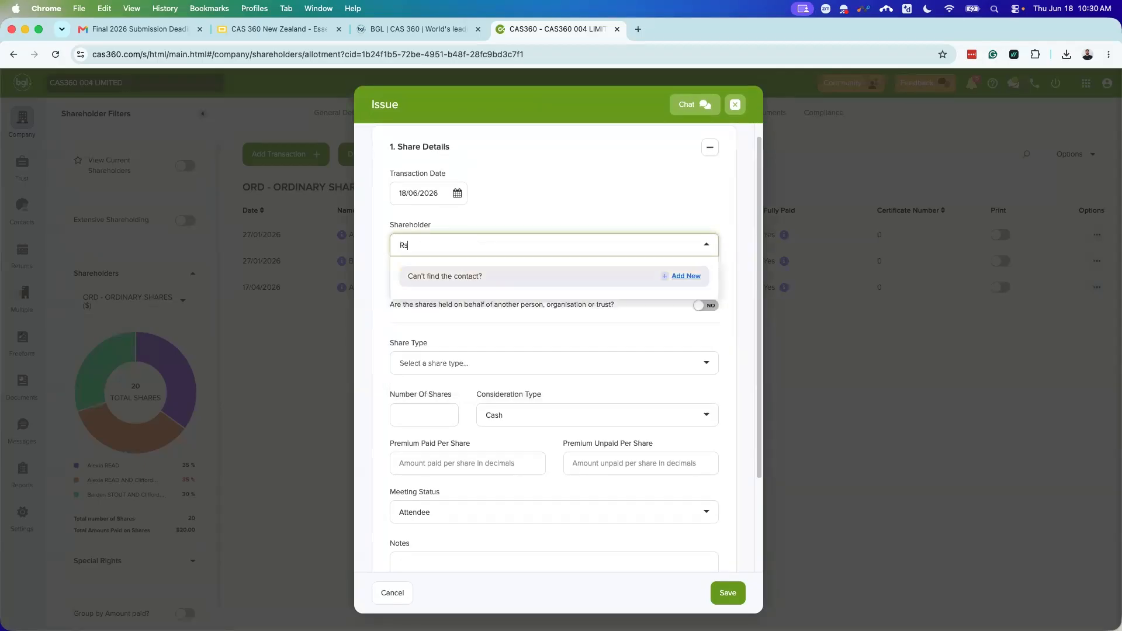
key("BackSpace")
type("a w")
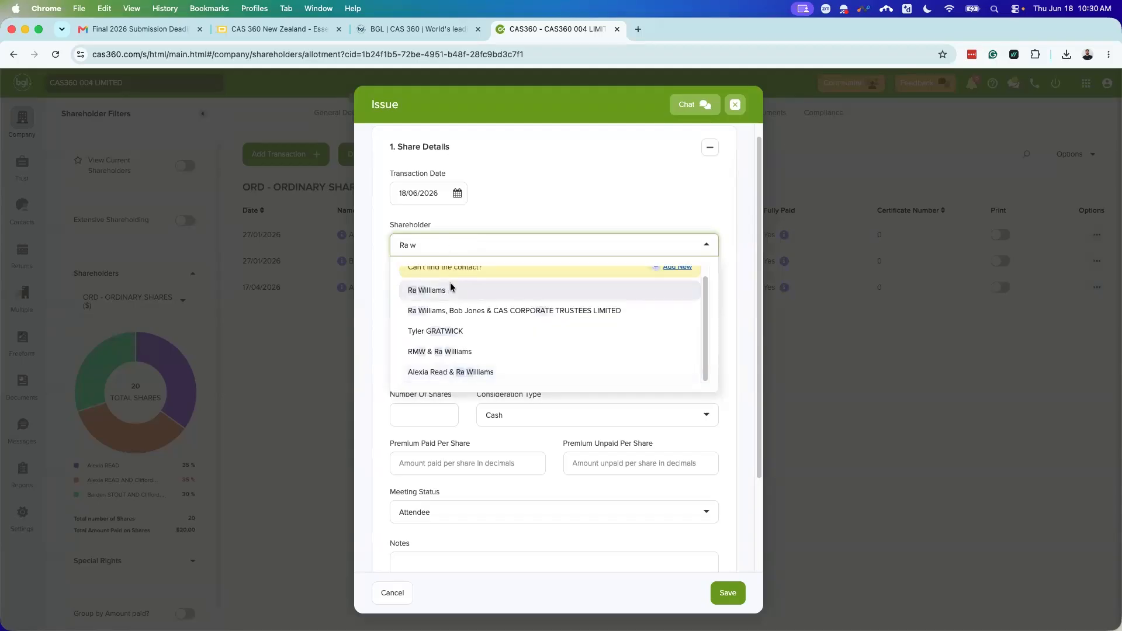
left_click(451, 291)
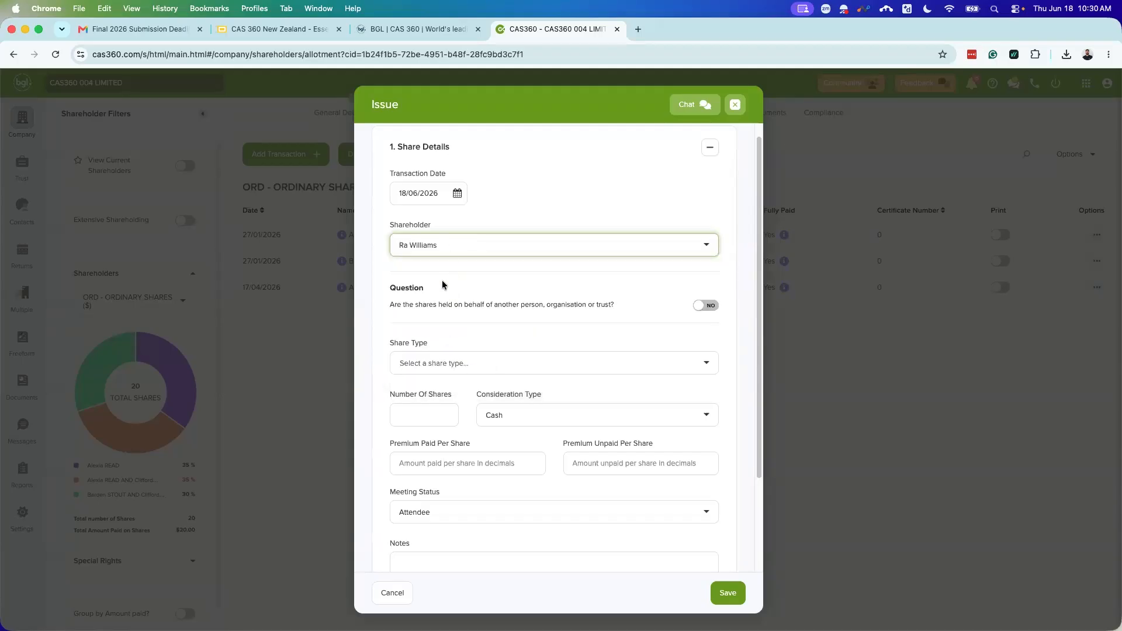
left_click(705, 307)
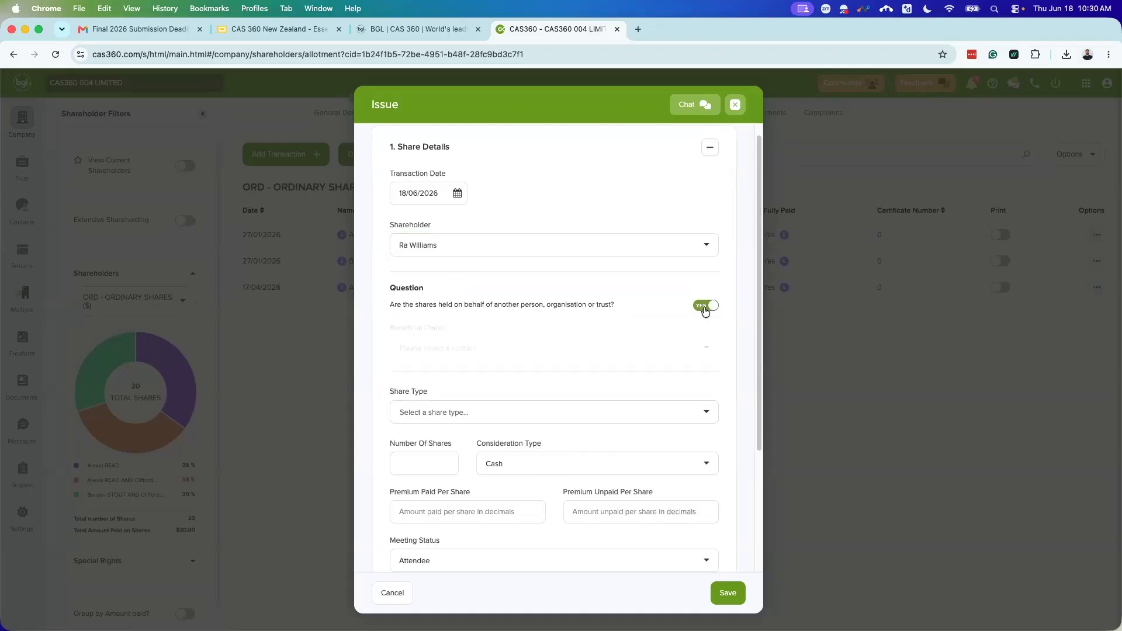
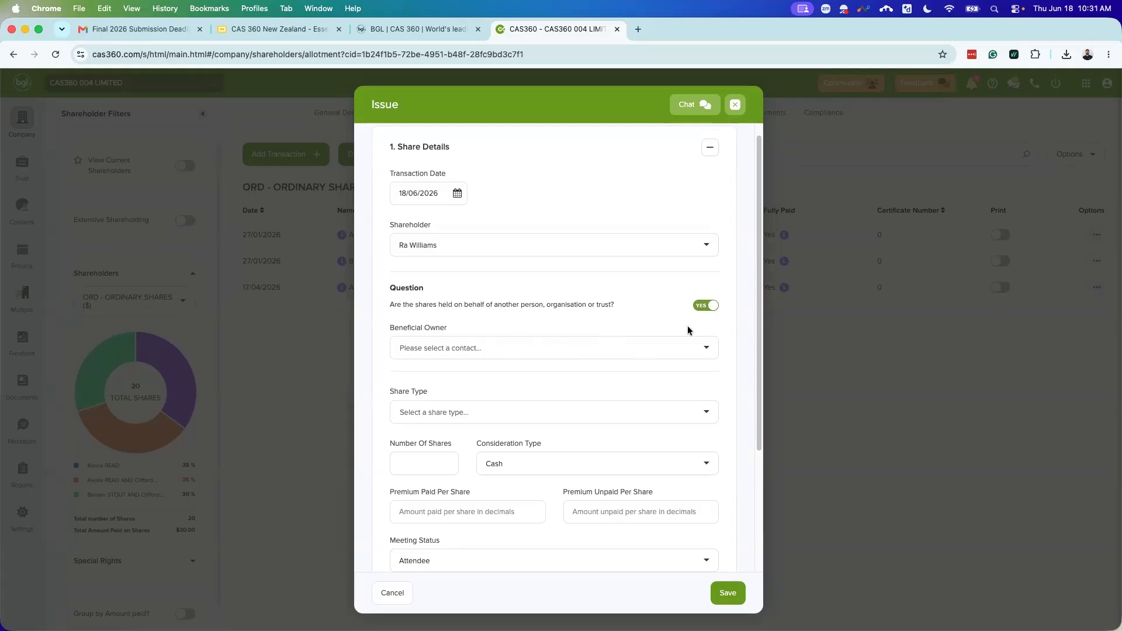
Step: Mark the shares as not held on another's behalf and search share types for 'share'
left_click(704, 312)
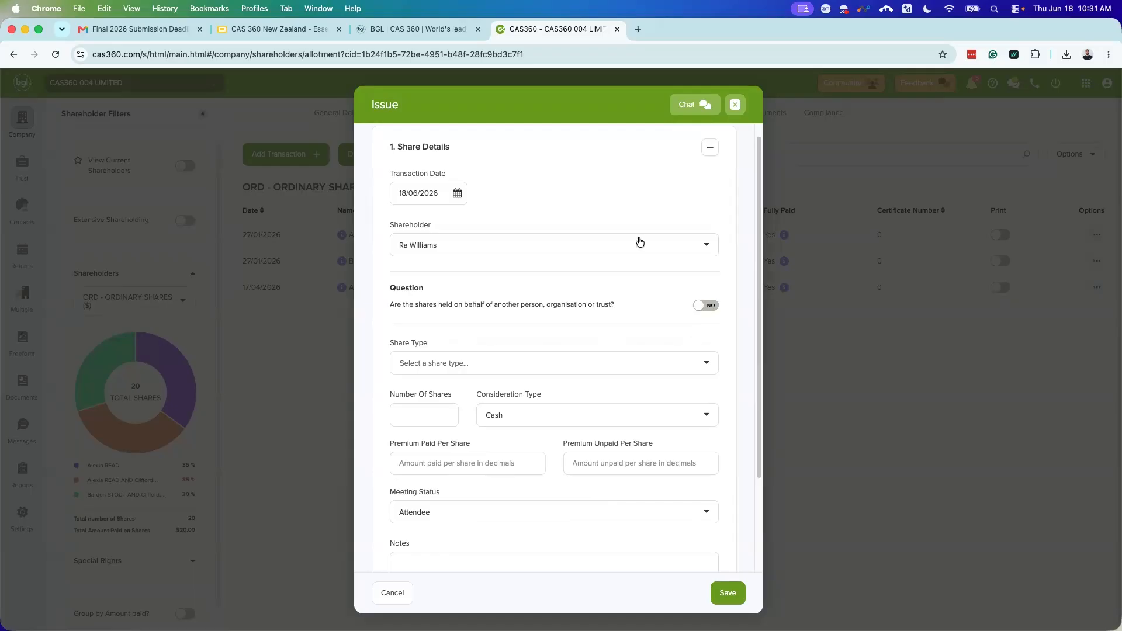
scroll(589, 357, "down", 1)
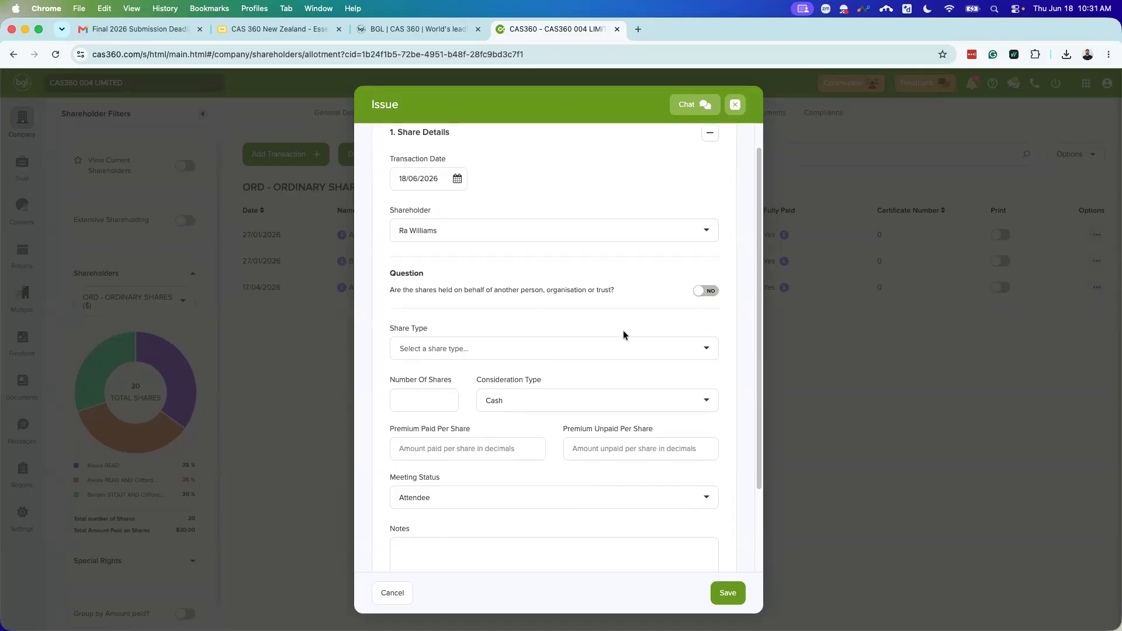
left_click(491, 351)
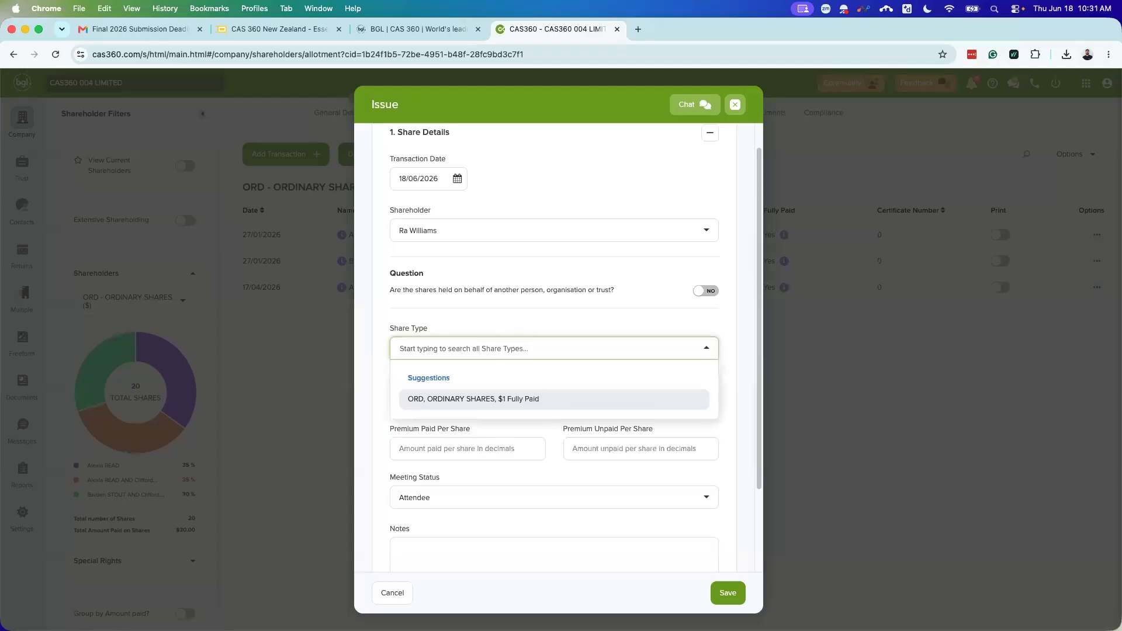
type("share")
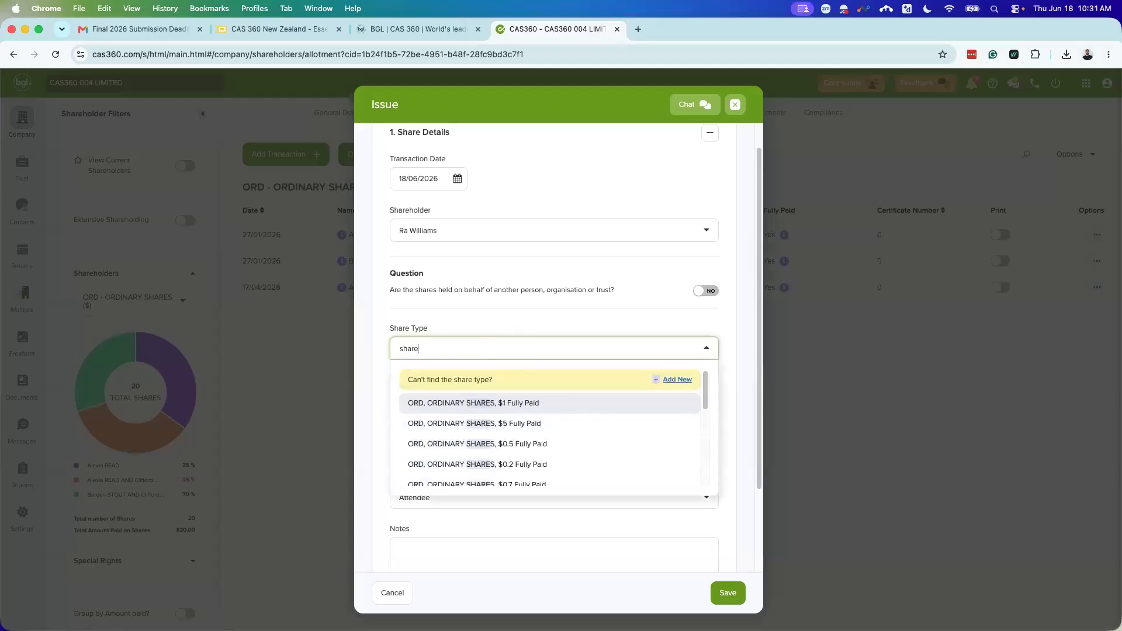
scroll(508, 444, "down", 1)
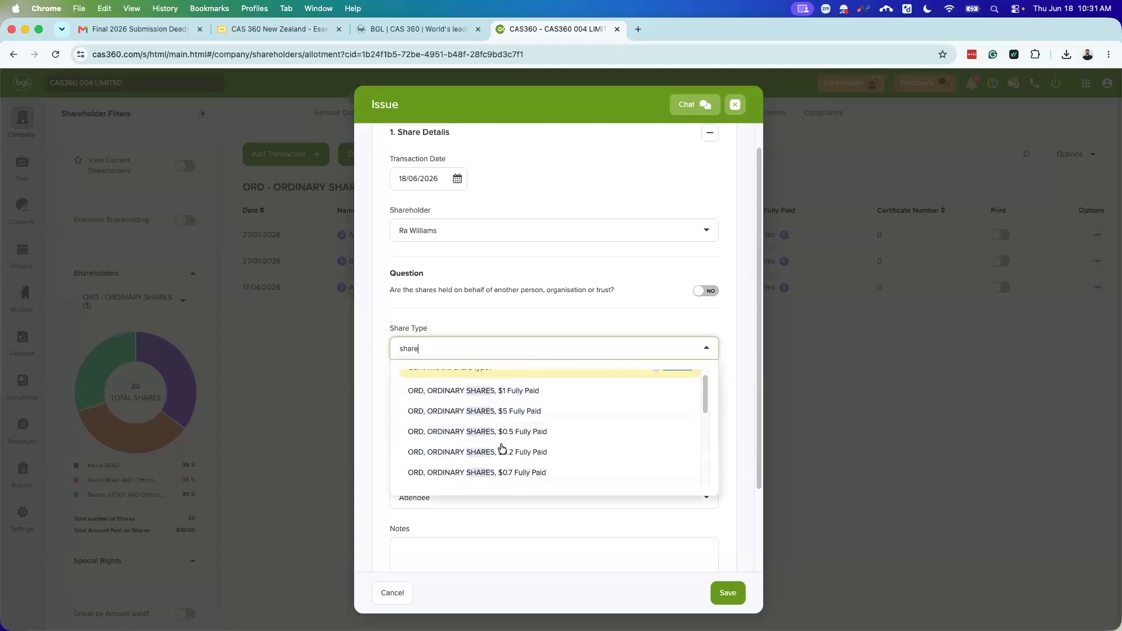
scroll(502, 448, "up", 3)
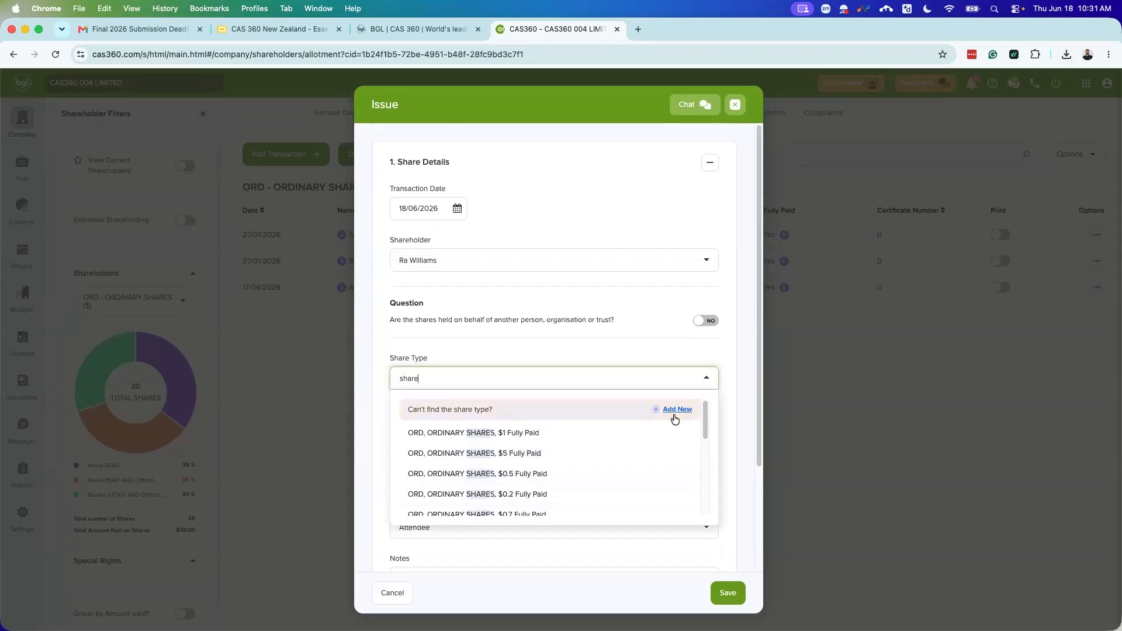
Step: Start a new share type, browse the share classes, and select the prefilled 'share' description
left_click(675, 419)
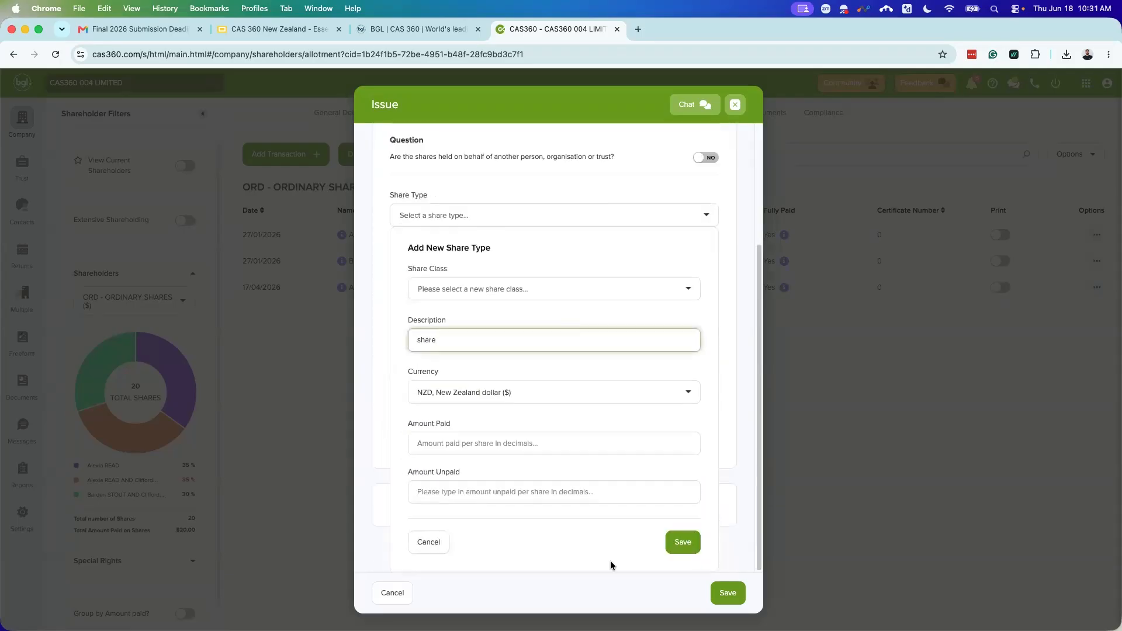
left_click(522, 290)
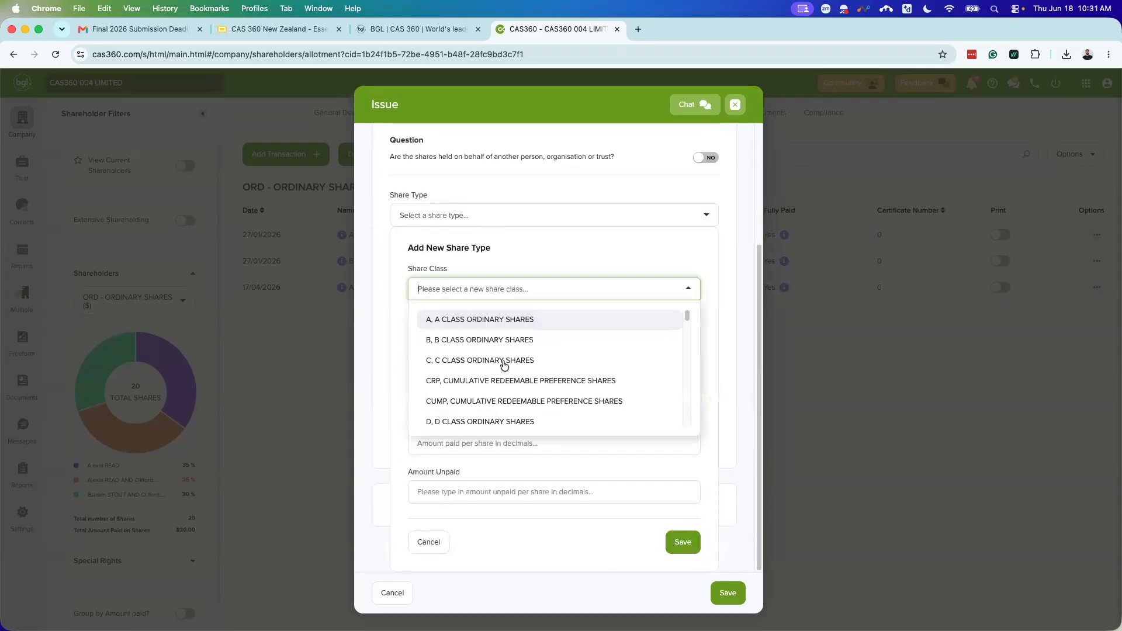
scroll(491, 359, "down", 5)
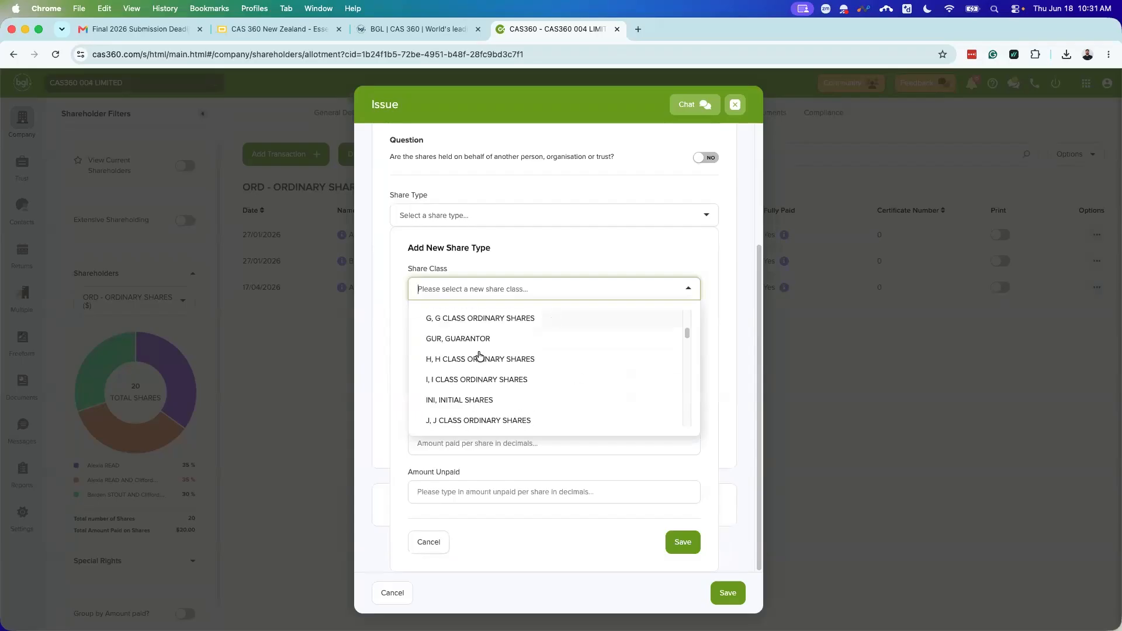
left_click(702, 346)
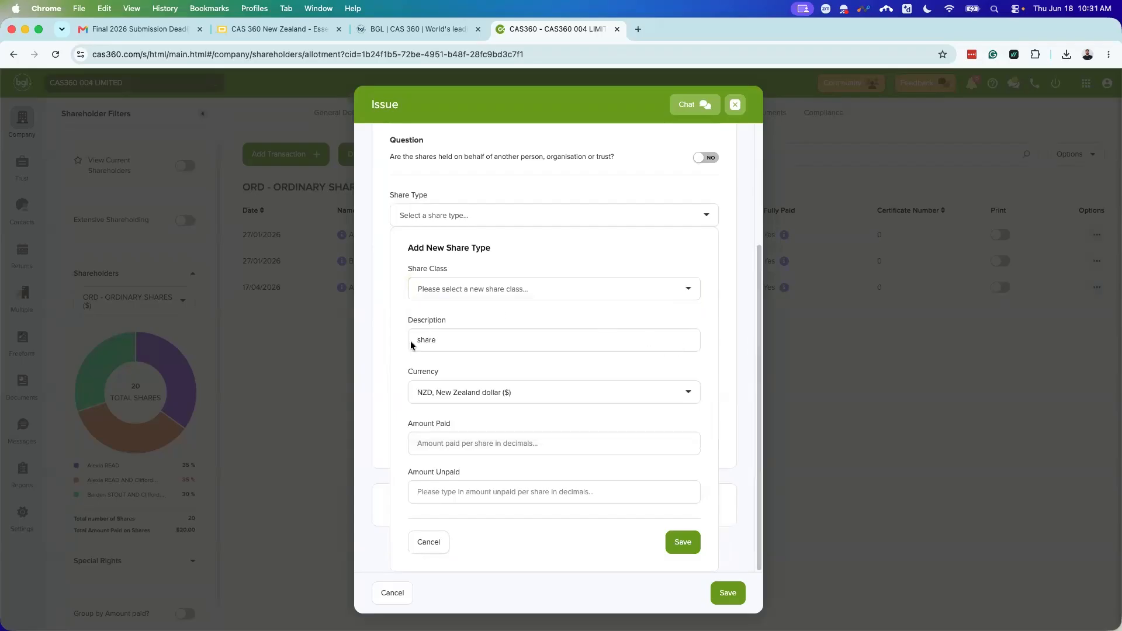
left_click_drag(461, 337, 396, 339)
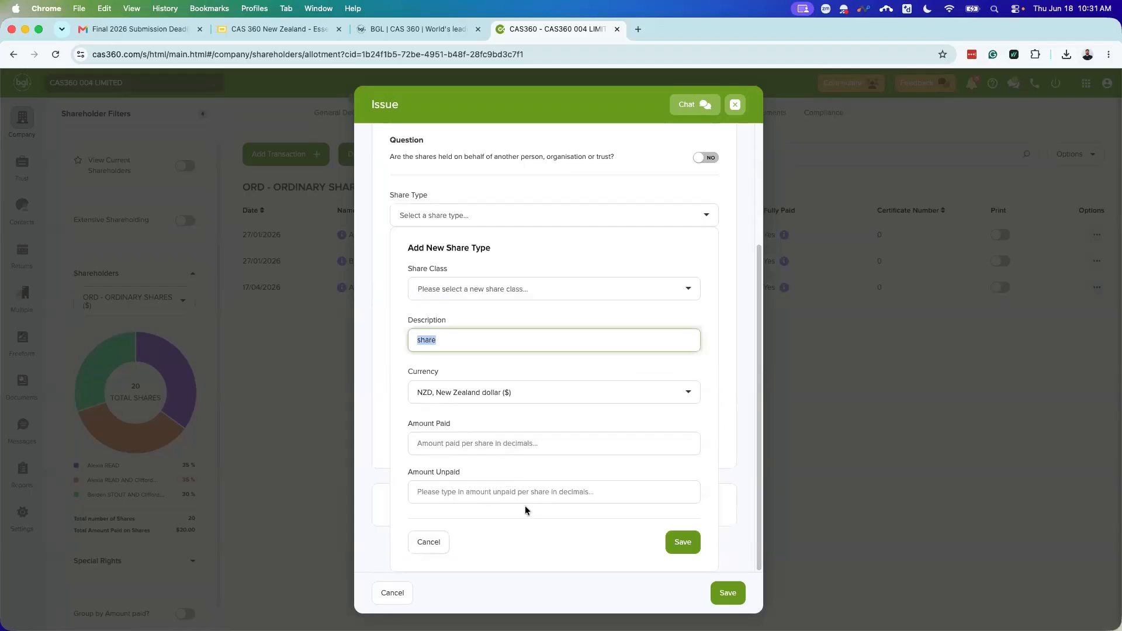
Step: Cancel the new share type and choose ORD, ORDINARY SHARES, $1 Fully Paid instead
left_click(428, 538)
left_click(526, 243)
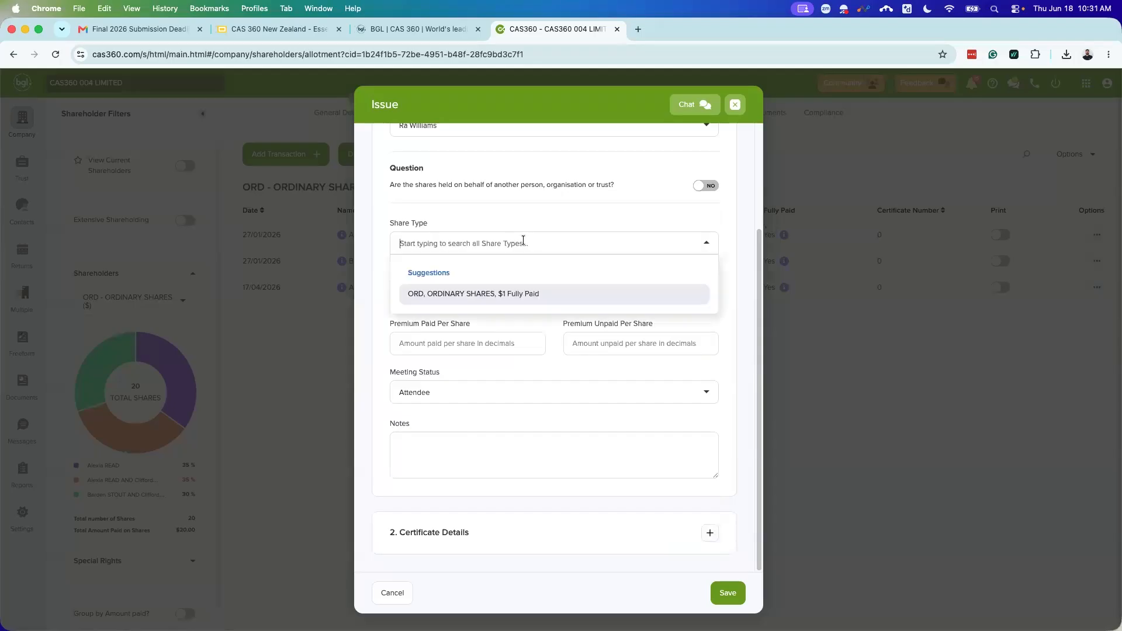
left_click(485, 298)
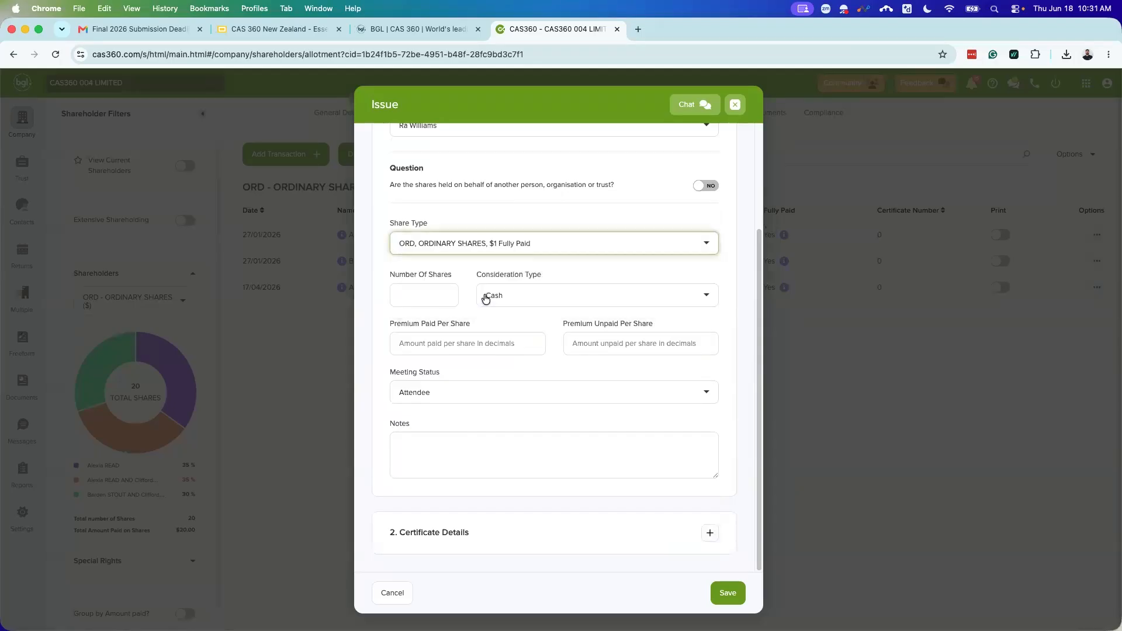
Step: Enter 10 shares with premium paid of 1 per share and expand the certificate details
left_click(446, 300)
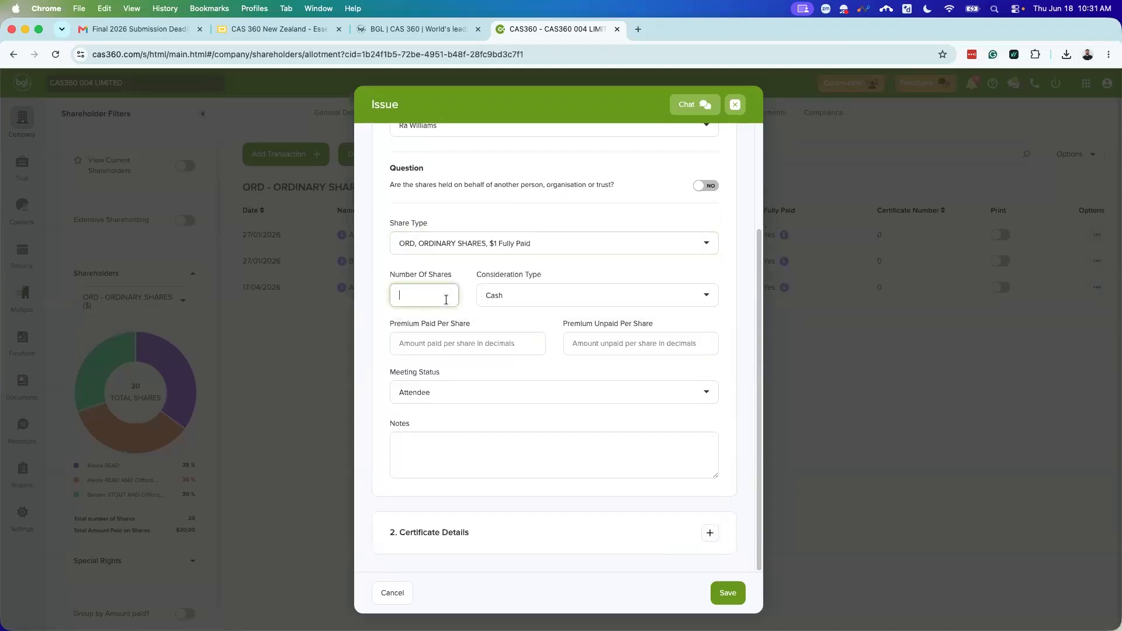
type("10")
left_click(467, 343)
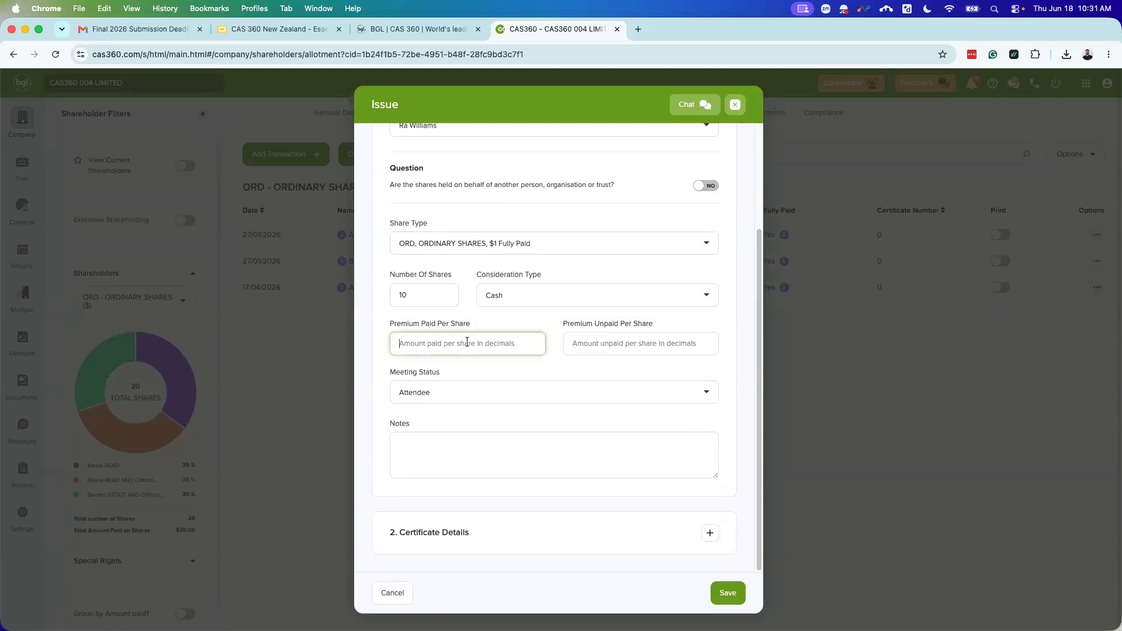
type("1")
left_click(589, 347)
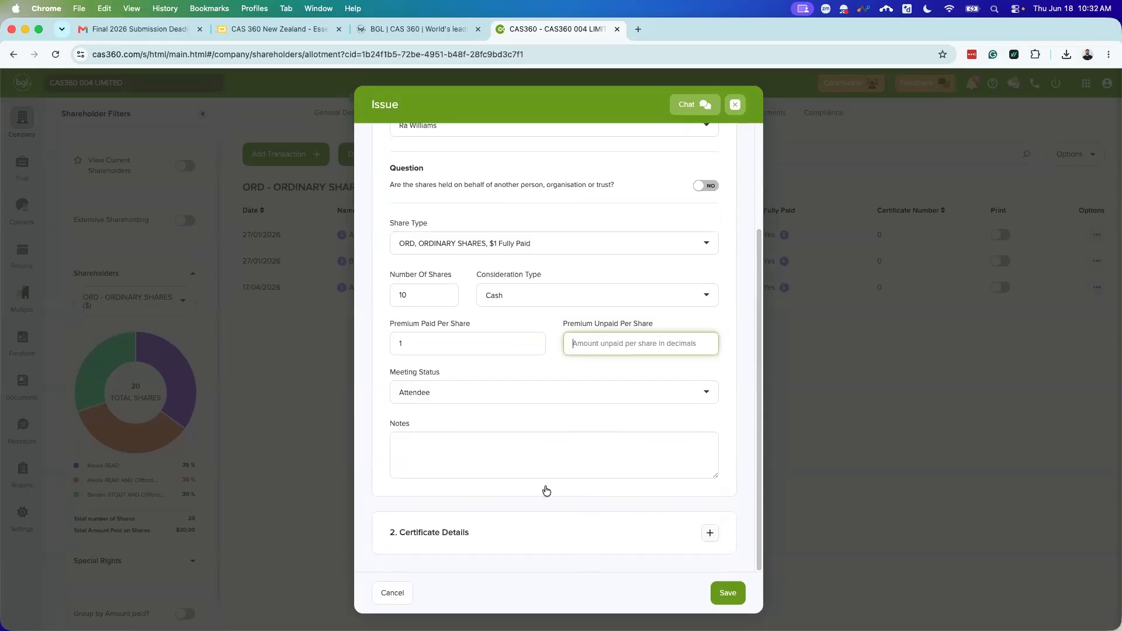
left_click(710, 532)
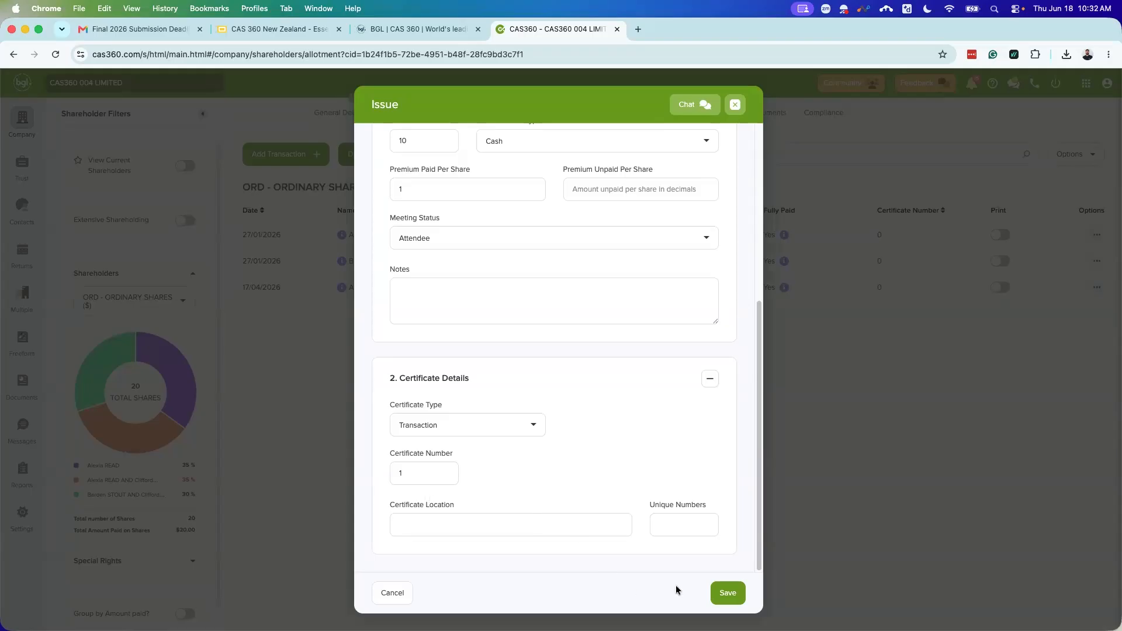
Step: Save the issue, adding a 10-share Issue row dated 18/06/2026 with certificate 1
left_click(734, 593)
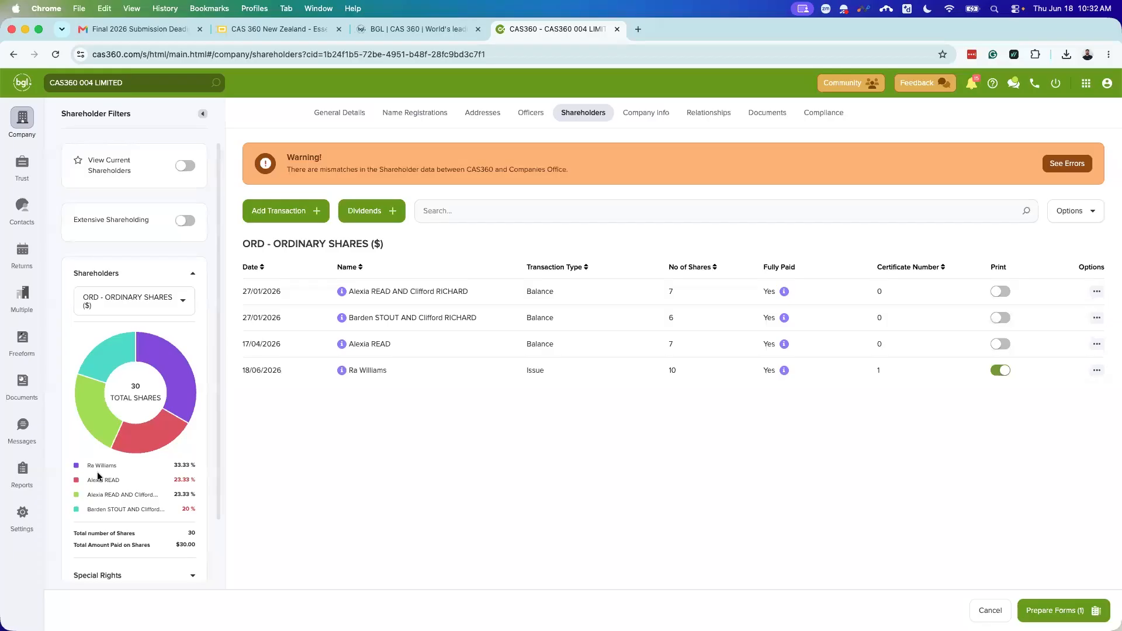
mouse_move(183, 386)
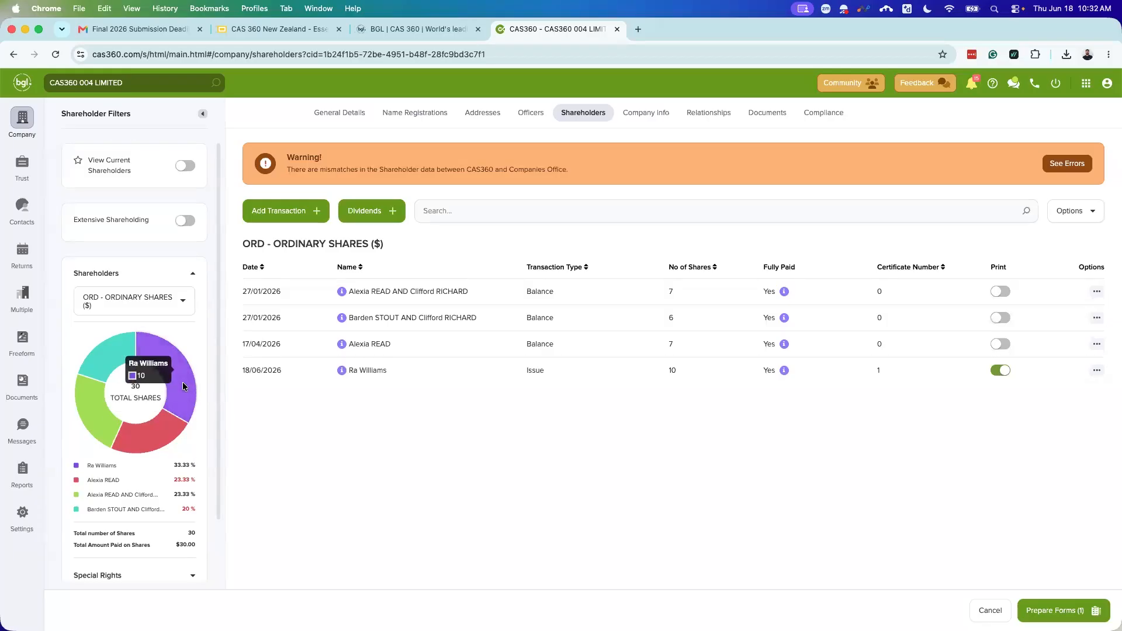
mouse_move(108, 361)
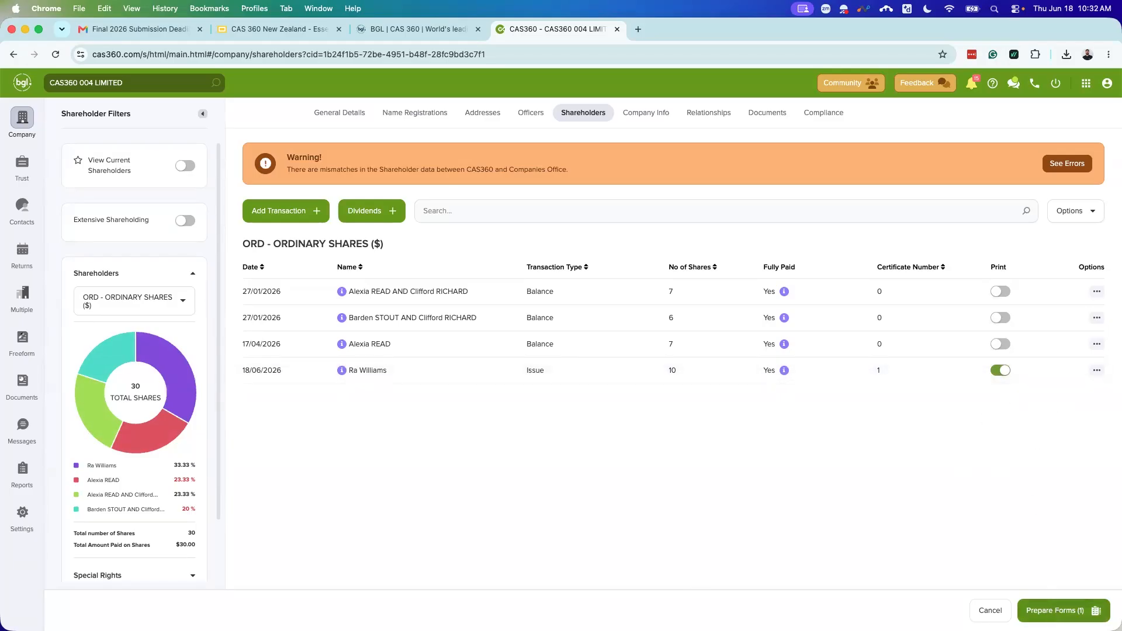
Step: Prepare forms, including Shareholders Consent, Minutes or Resolution and Notice of Shareholders Meeting
left_click(1054, 608)
scroll(707, 353, "down", 2)
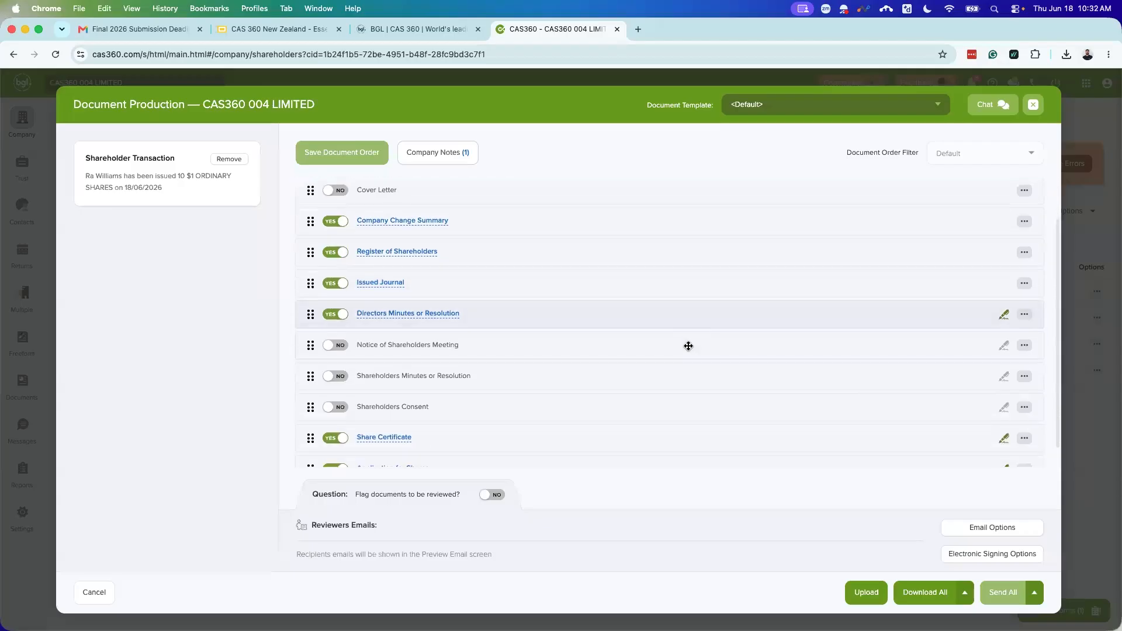
scroll(651, 353, "up", 1)
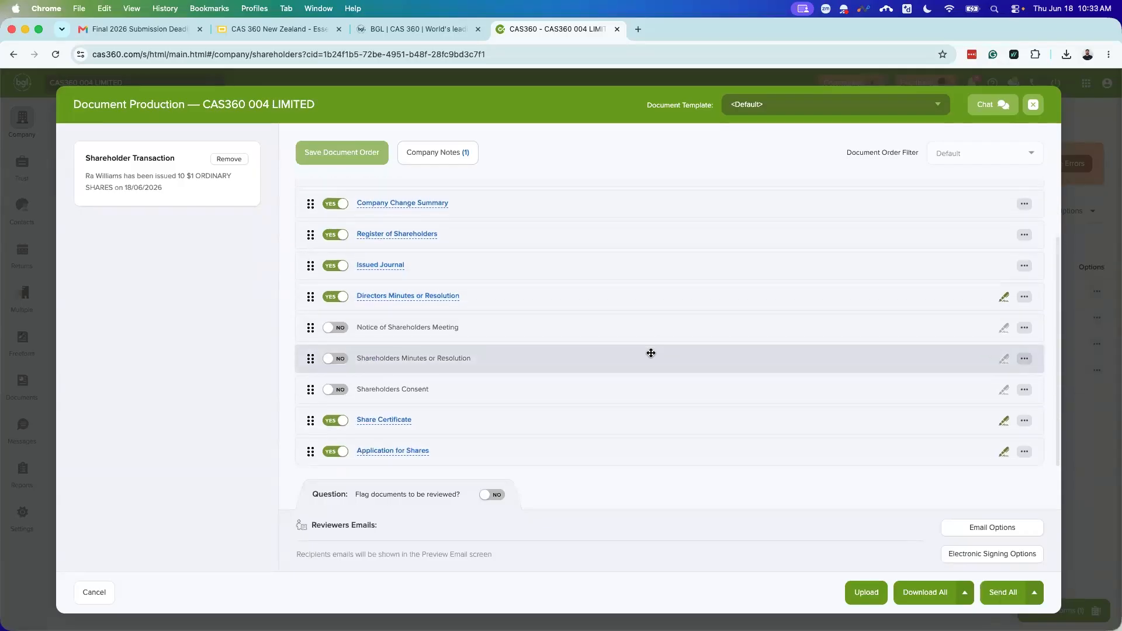
scroll(608, 408, "up", 3)
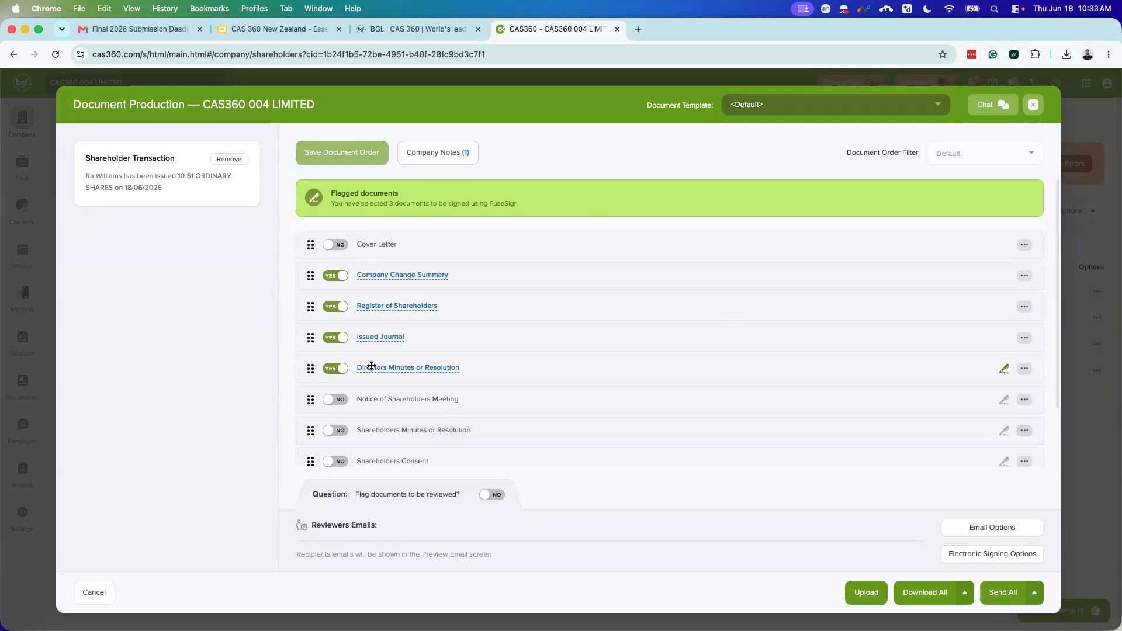
scroll(460, 316, "down", 1)
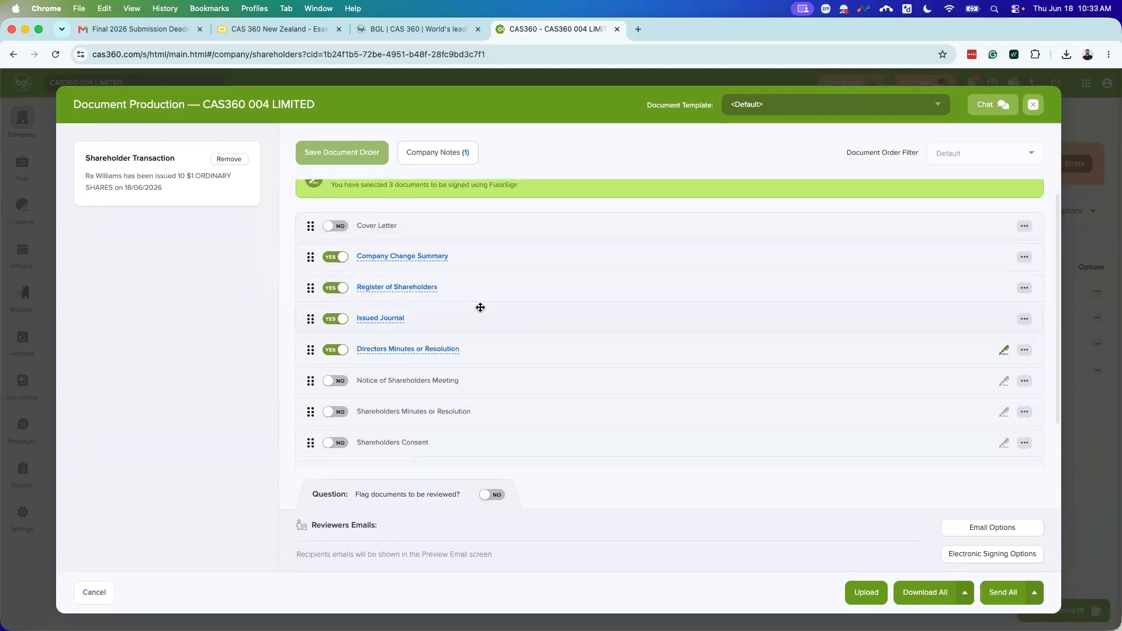
scroll(478, 367, "down", 1)
left_click(335, 420)
left_click(335, 388)
left_click(335, 357)
scroll(496, 412, "down", 2)
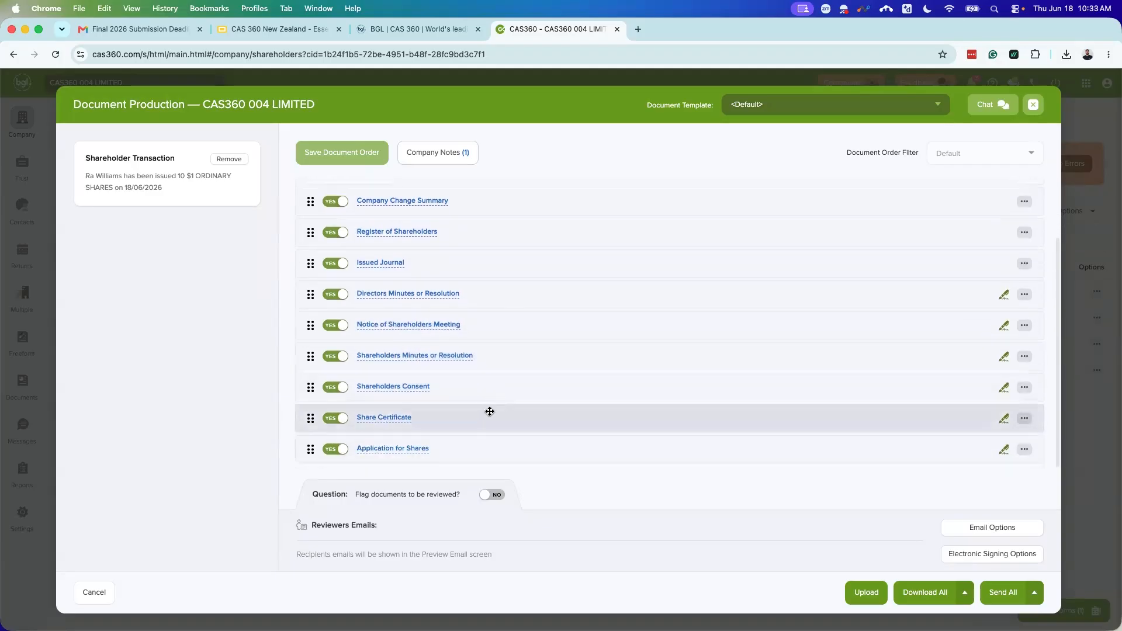
Step: Open the Share Certificate and Application for Shares previews from the pack
left_click(406, 420)
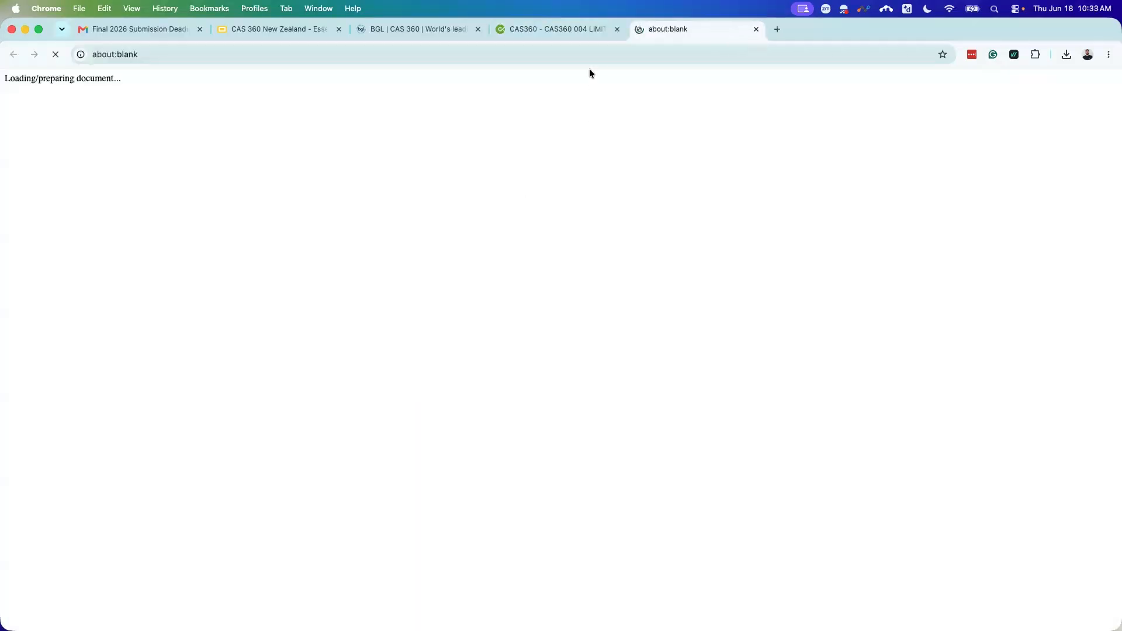
left_click(571, 30)
scroll(510, 381, "up", 2)
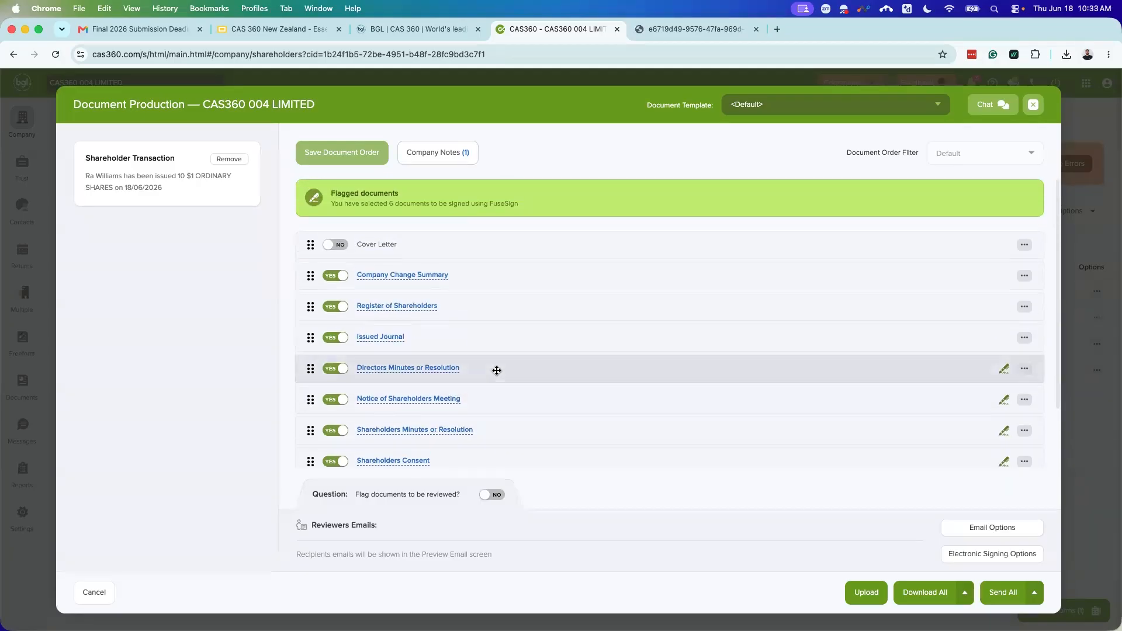
scroll(483, 362, "down", 3)
left_click(418, 449)
left_click(558, 33)
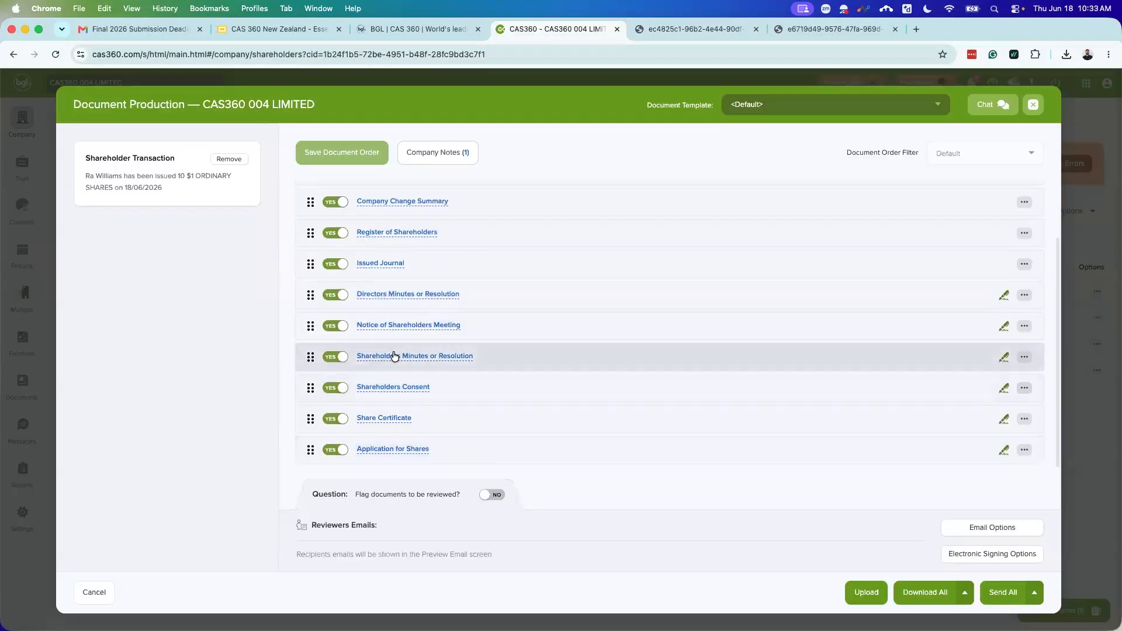
Step: Review the Register of Shareholders and Application for Shares PDFs, then close them
left_click(388, 233)
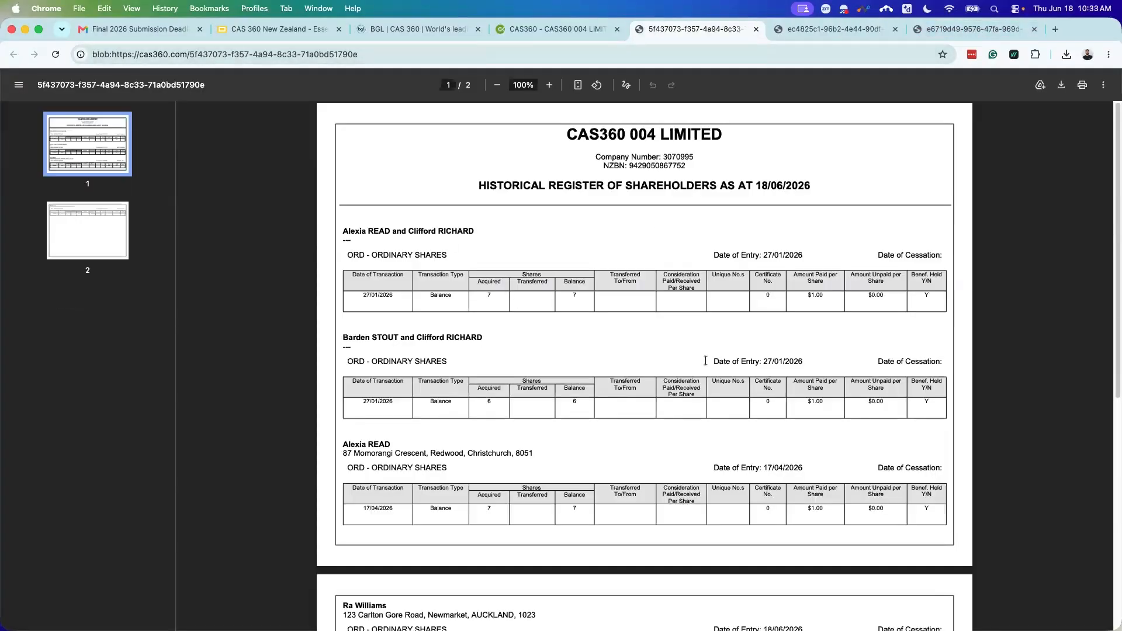
scroll(718, 332, "down", 3)
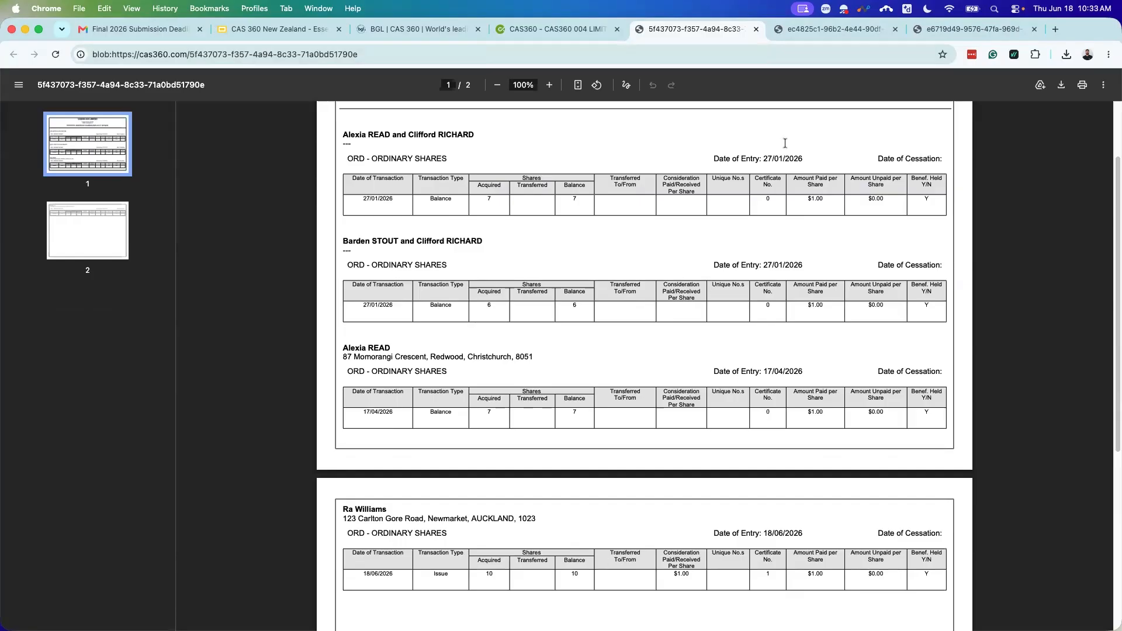
left_click(757, 30)
left_click(699, 31)
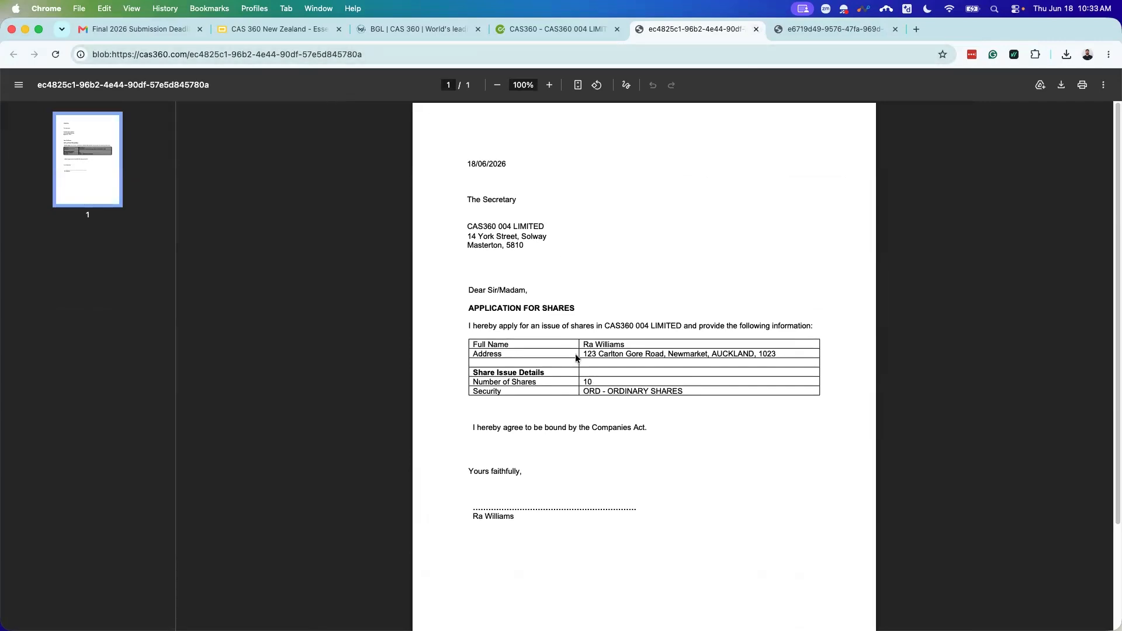
scroll(576, 358, "down", 1)
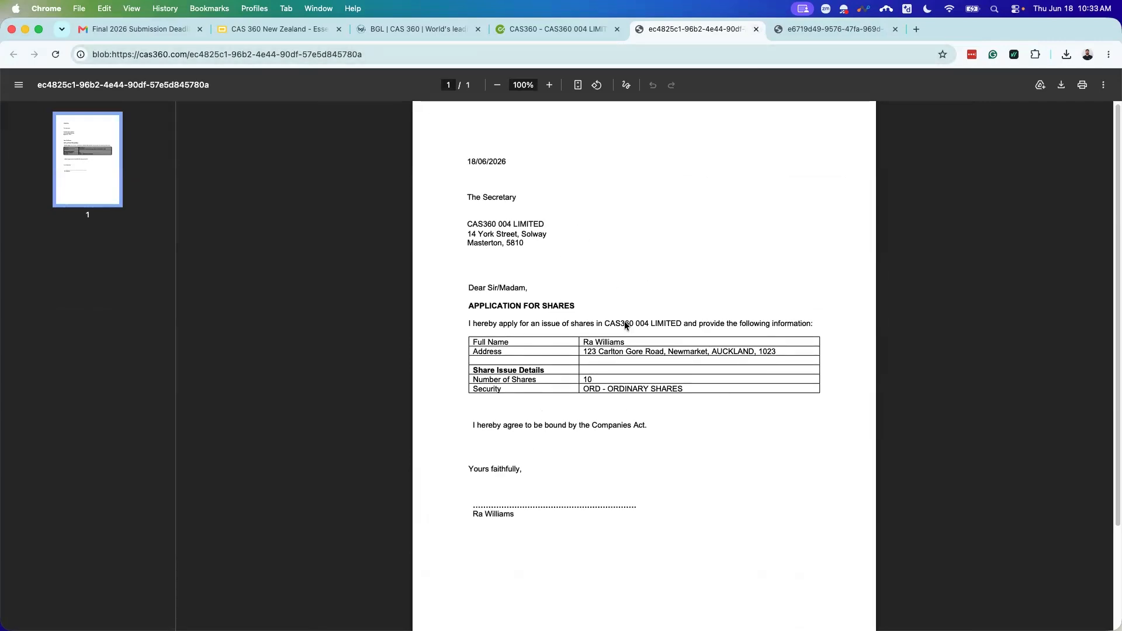
left_click(756, 30)
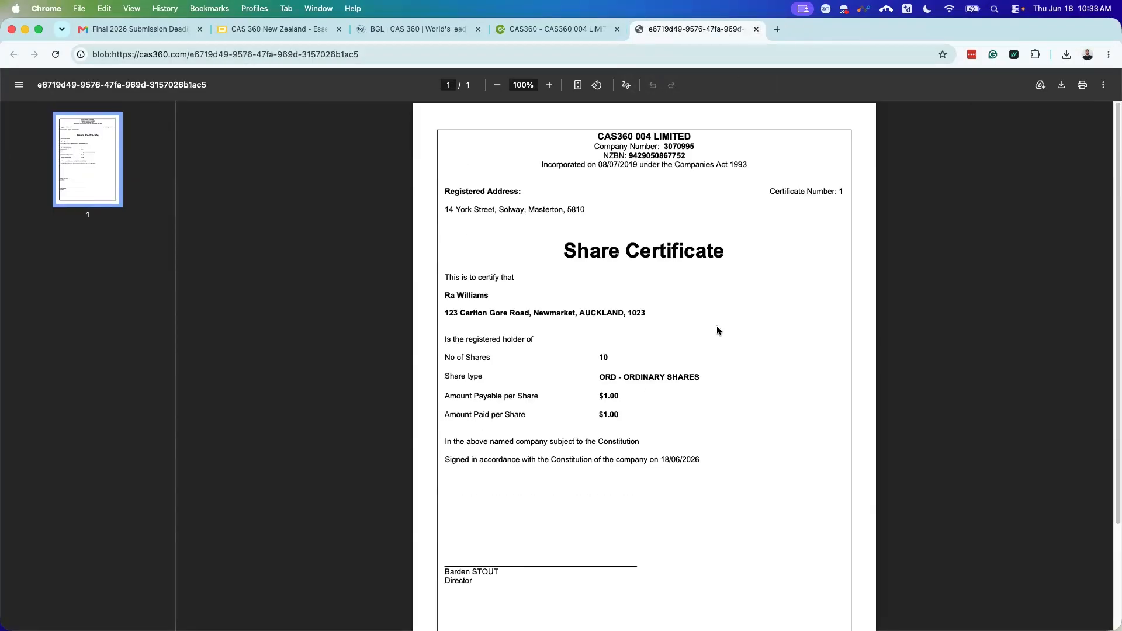
Step: Scroll through the Share Certificate PDF and close its preview
scroll(653, 533, "down", 2)
scroll(653, 533, "down", 1)
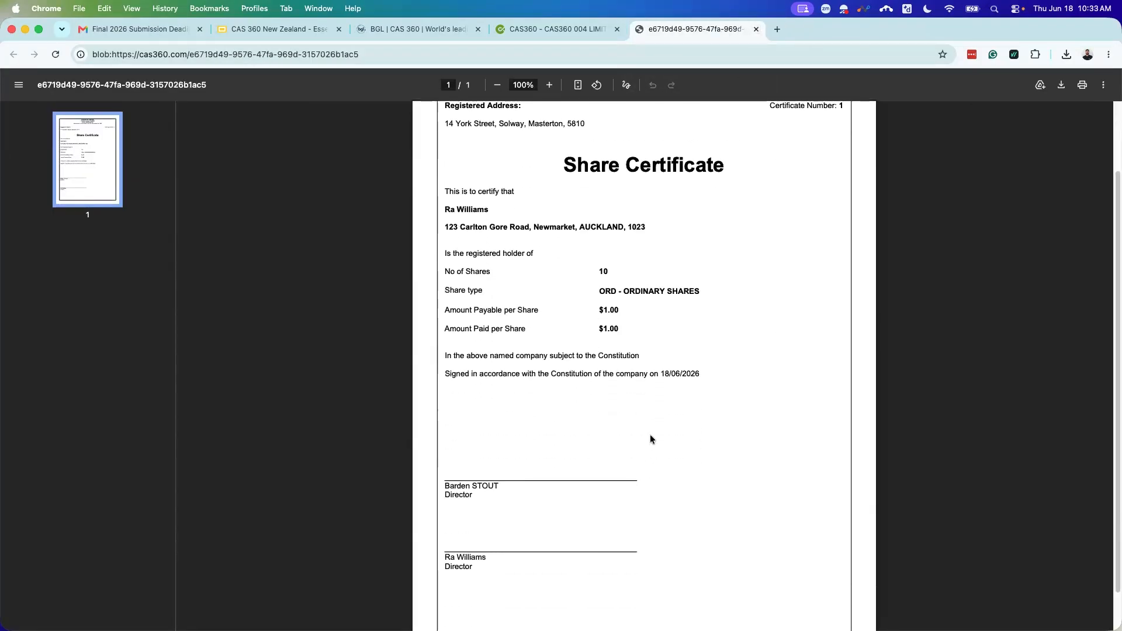
scroll(649, 439, "down", 2)
scroll(691, 486, "up", 5)
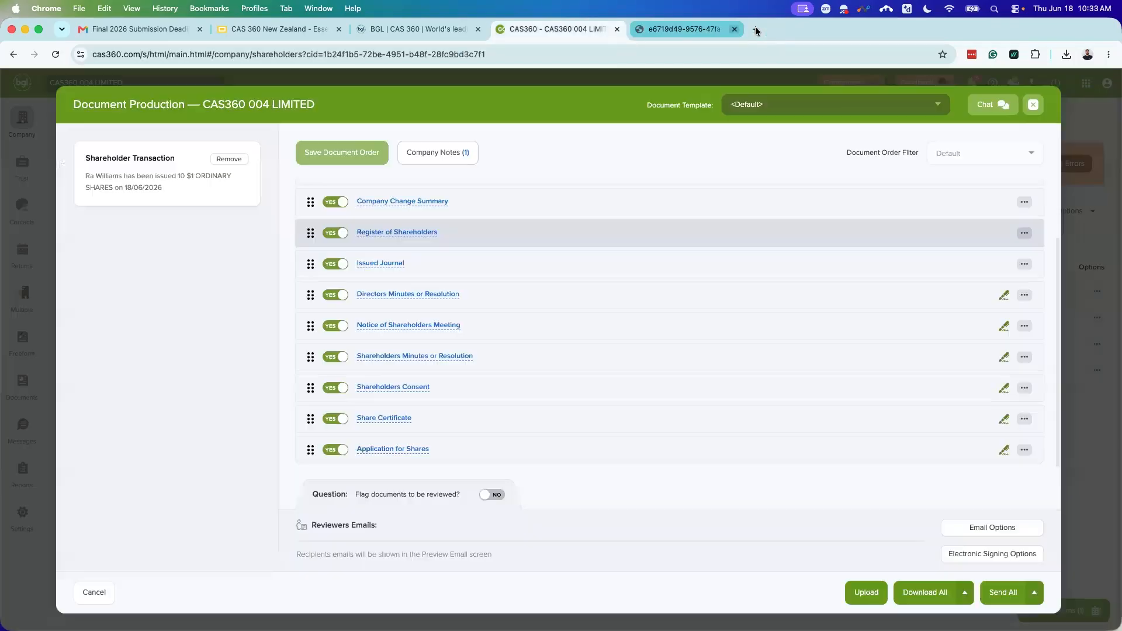
left_click(756, 30)
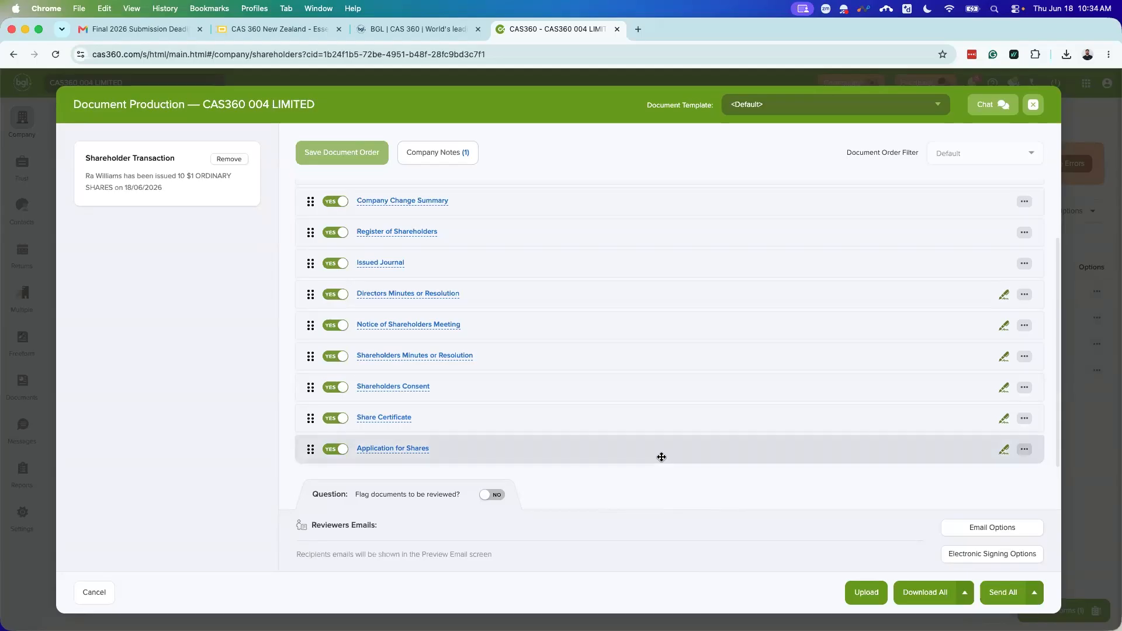
Step: Close the Document Production window and bring up Add Transaction on the Shareholders page
left_click(1033, 104)
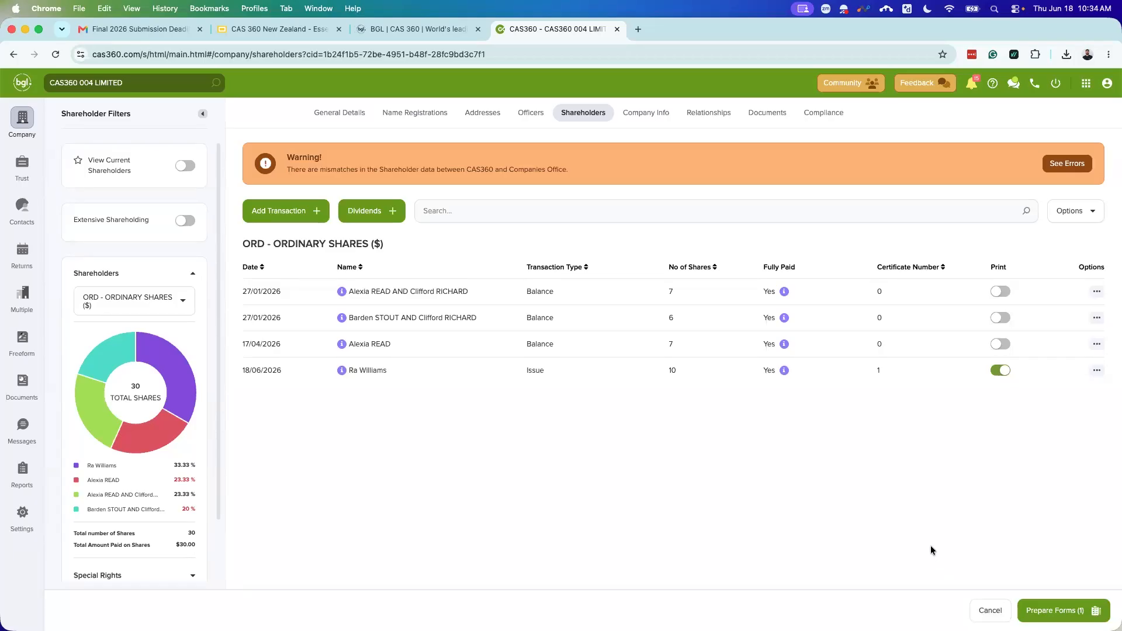
left_click(293, 217)
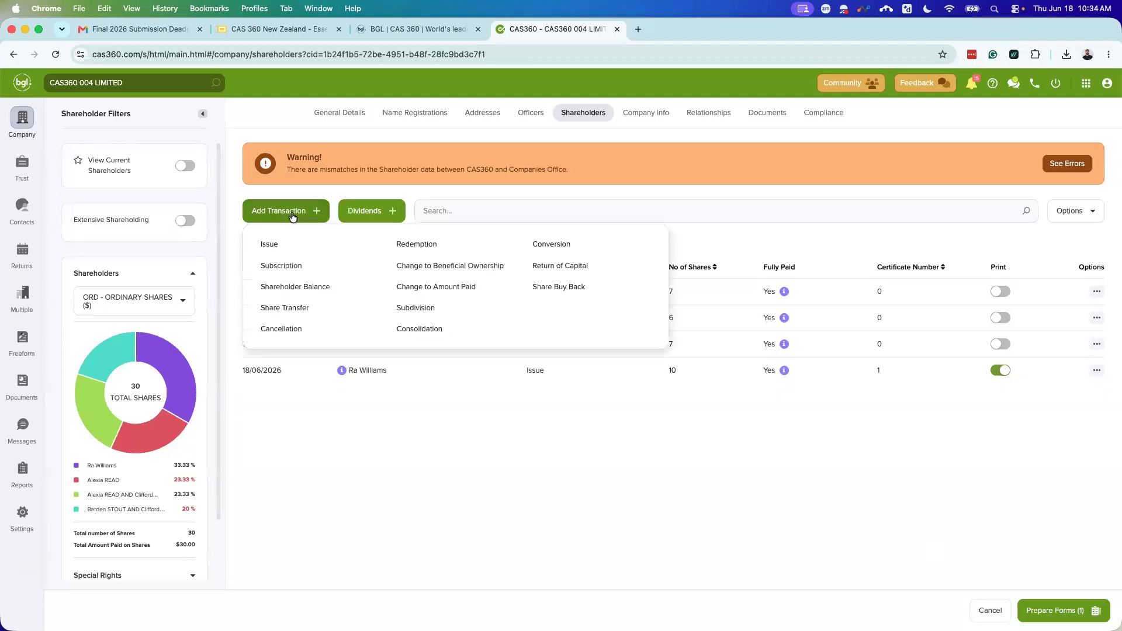
Step: Start a Share Transfer from the existing shareholder to the newly issued shareholder
left_click(288, 308)
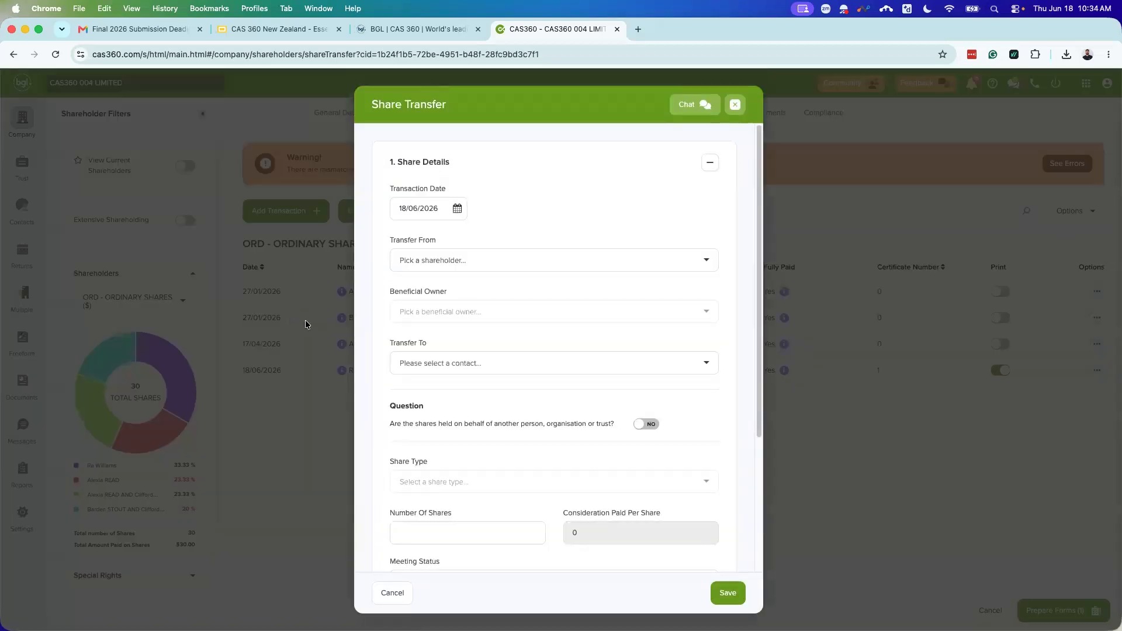
left_click(510, 260)
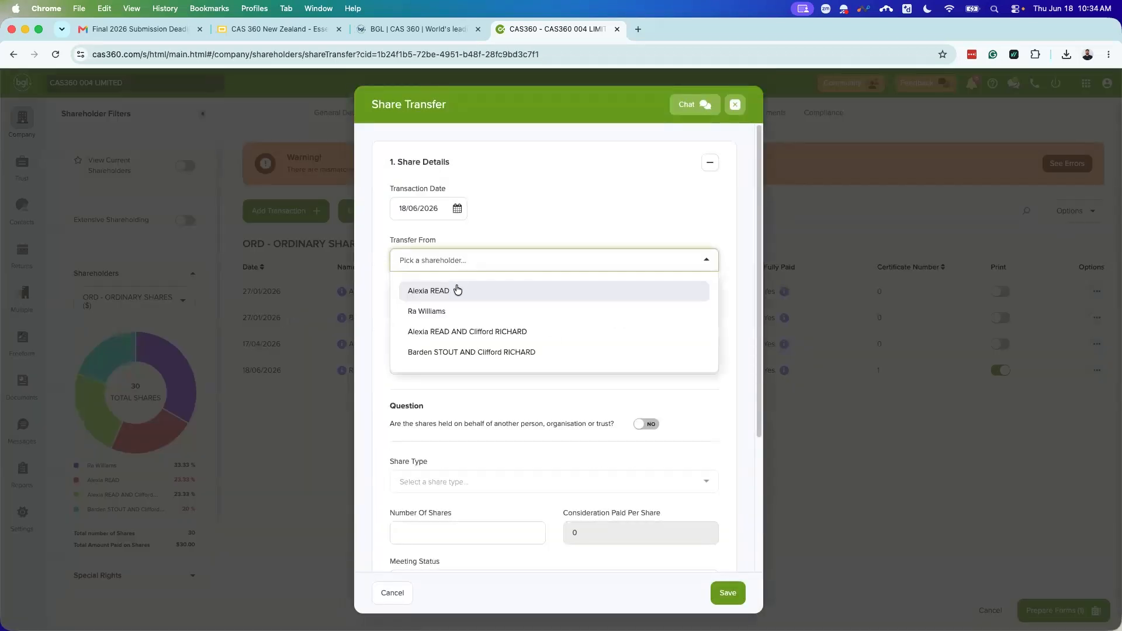
left_click(457, 290)
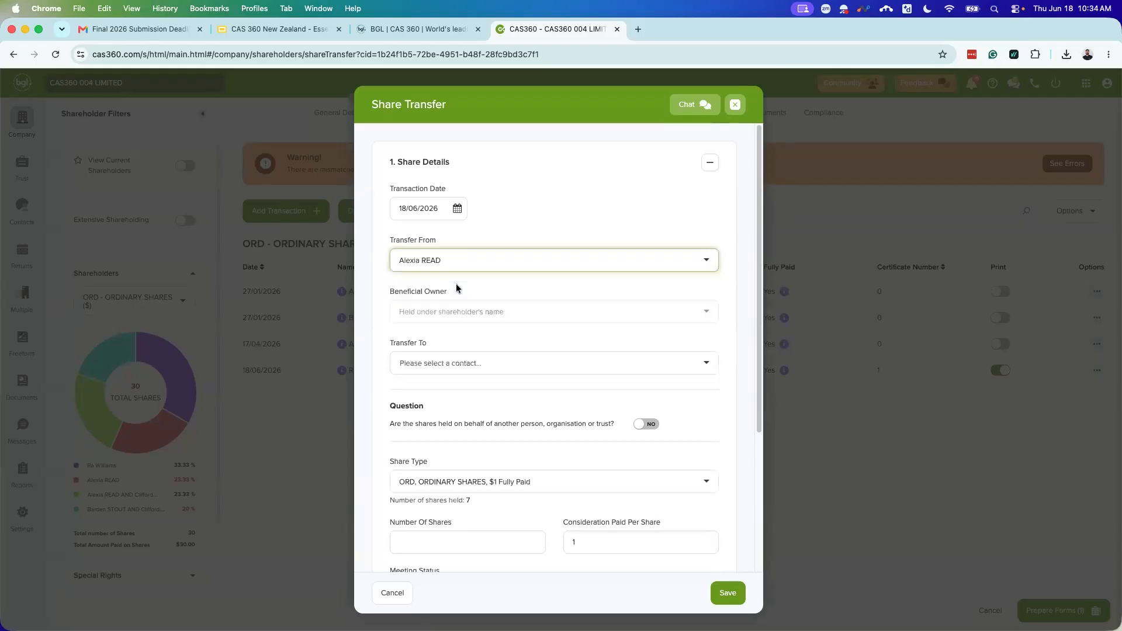
left_click(484, 359)
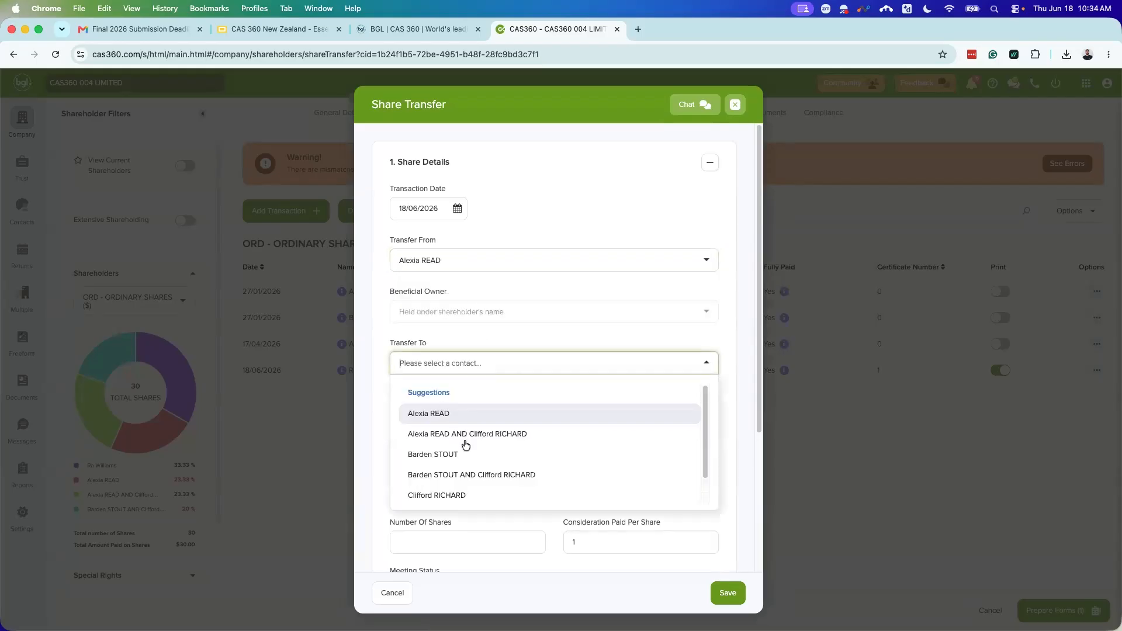
scroll(465, 446, "down", 1)
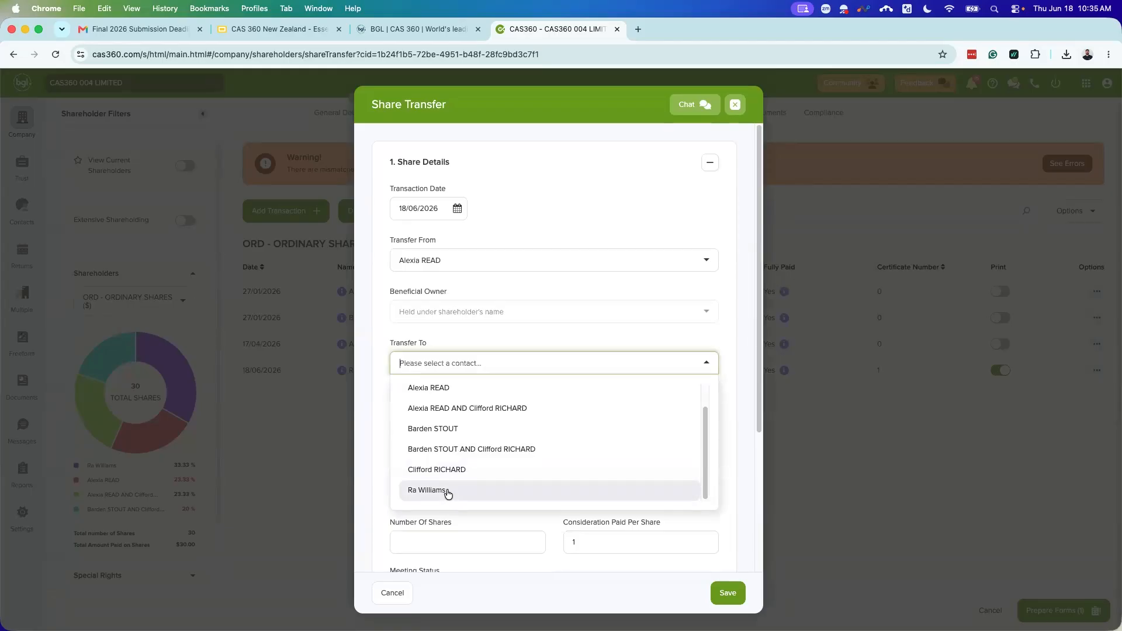
left_click(448, 494)
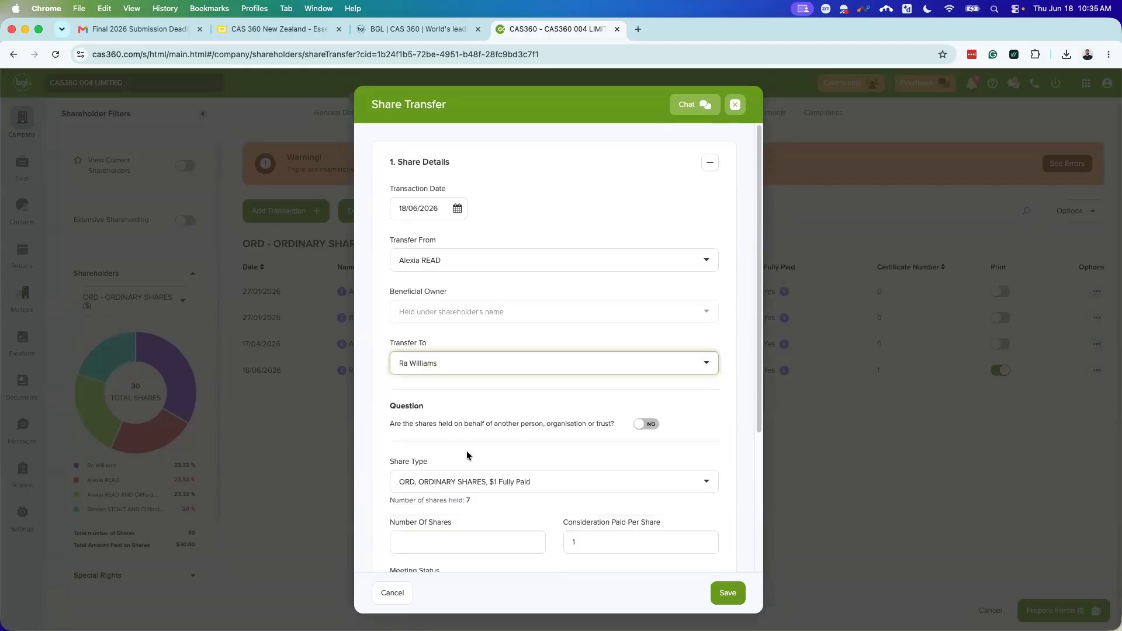
scroll(470, 450, "down", 4)
Step: Set the transfer to 5 shares, expand certificate details (2 and 3), and save
left_click(437, 346)
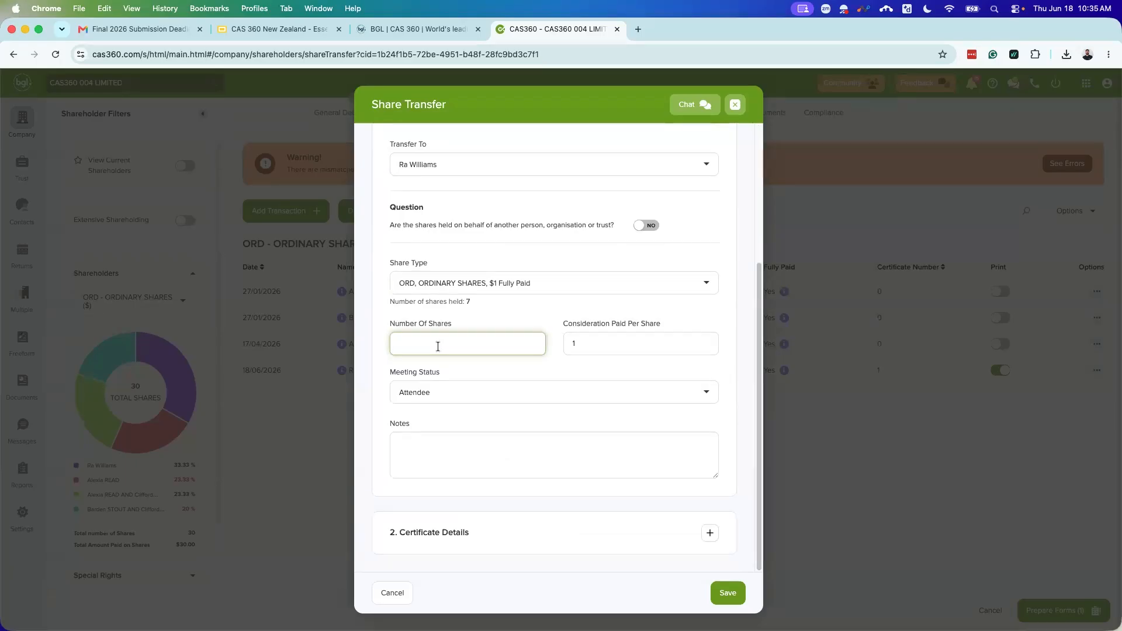
type("10")
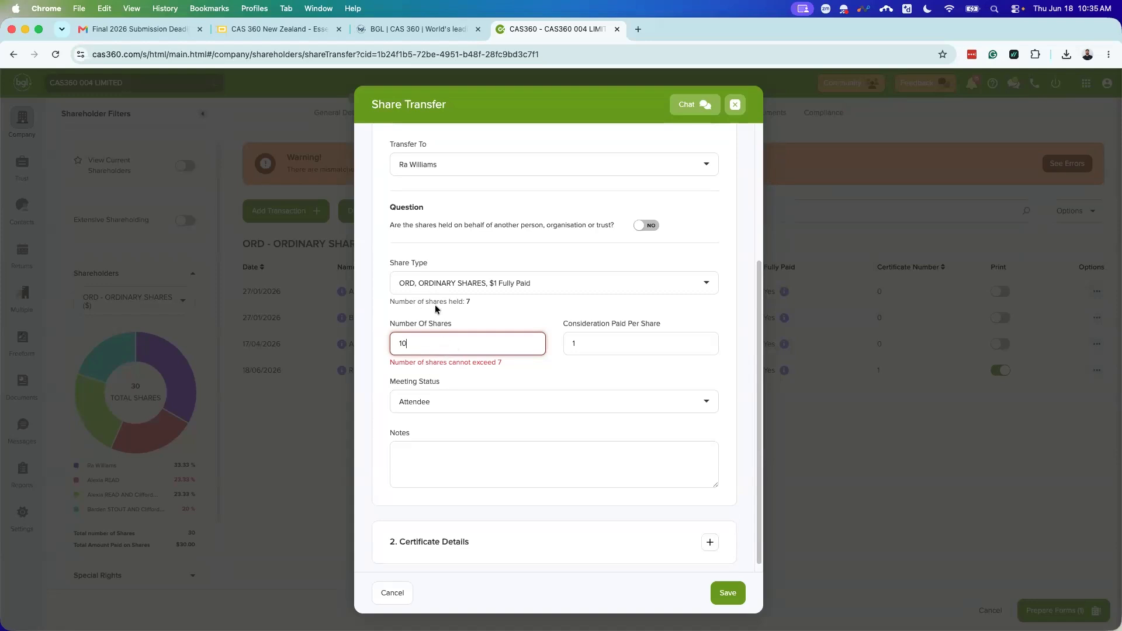
scroll(440, 314, "up", 1)
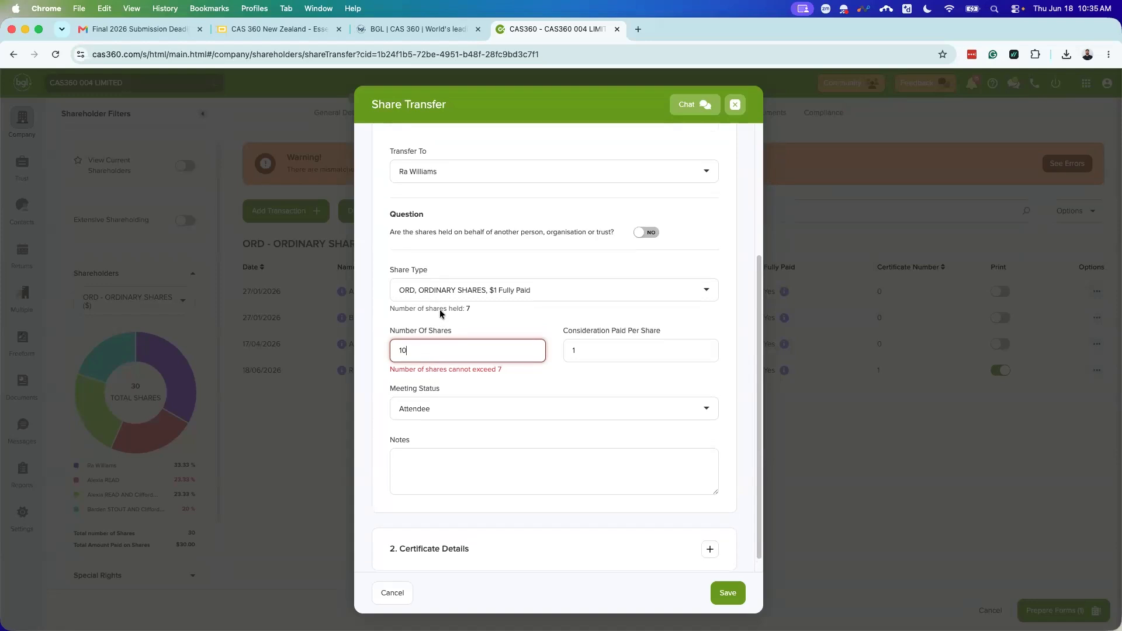
left_click(428, 357)
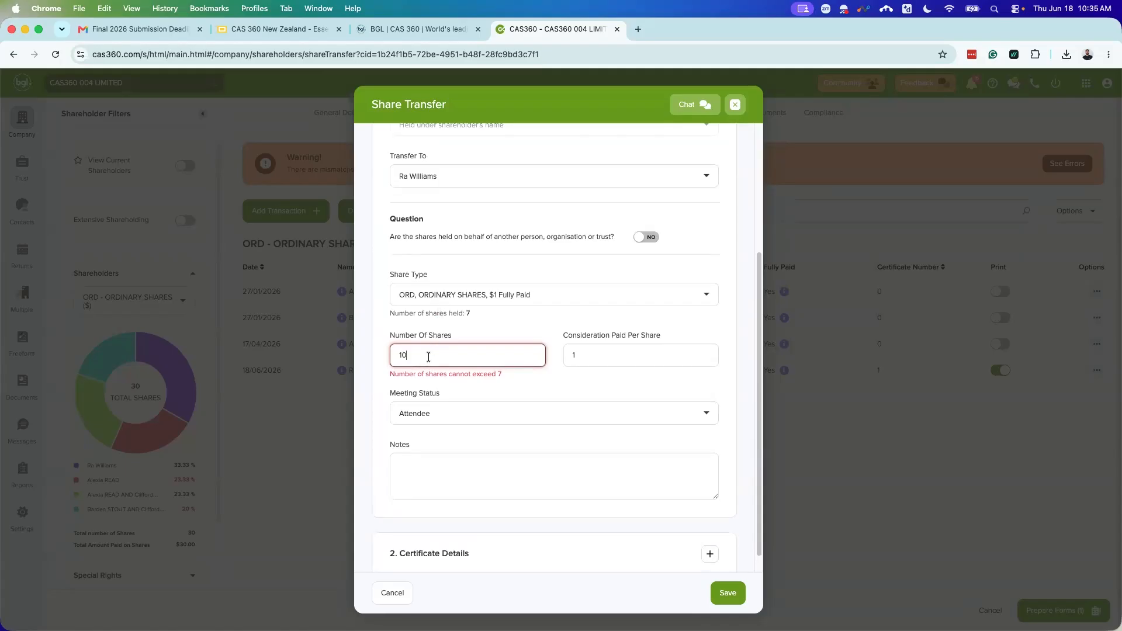
key("BackSpace")
key("BackSpace")
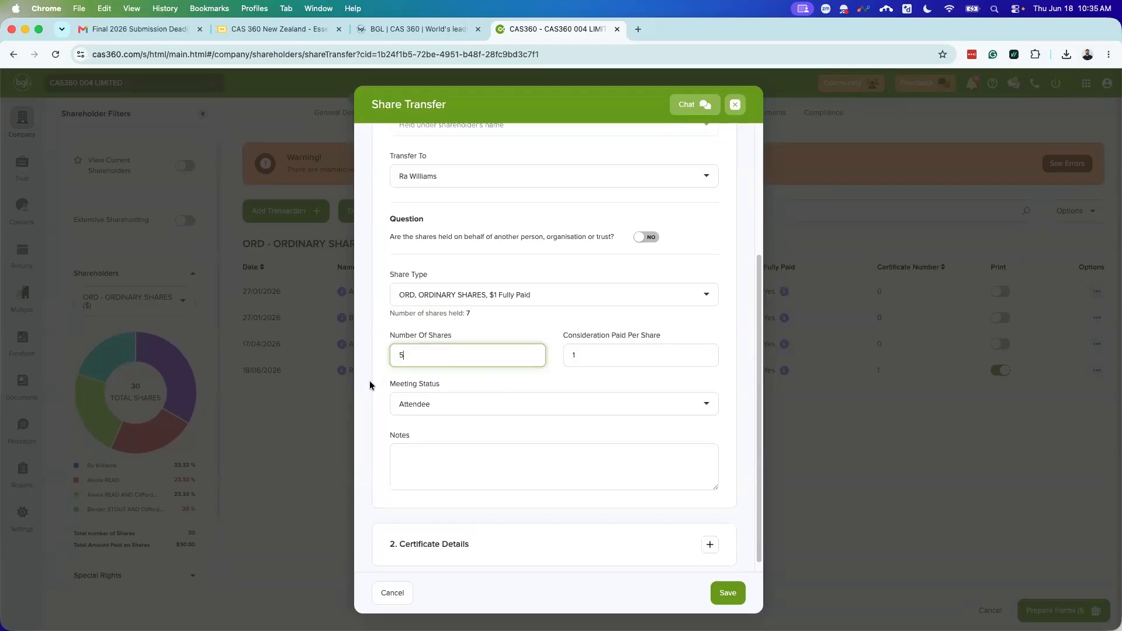
scroll(688, 431, "down", 1)
left_click(709, 534)
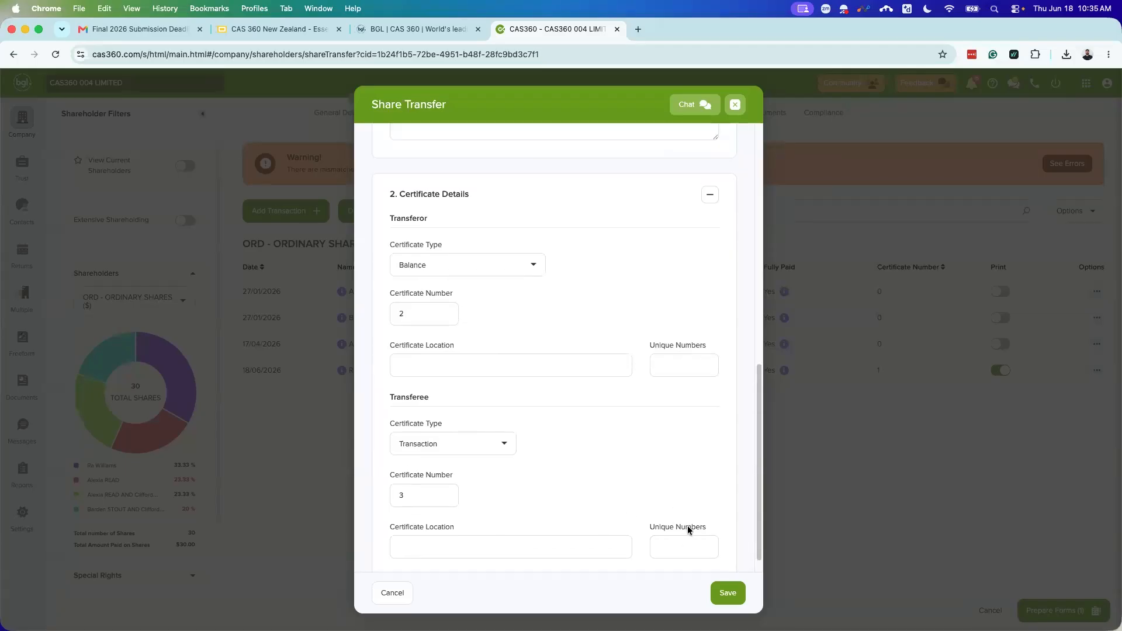
scroll(689, 532, "up", 5)
left_click(729, 594)
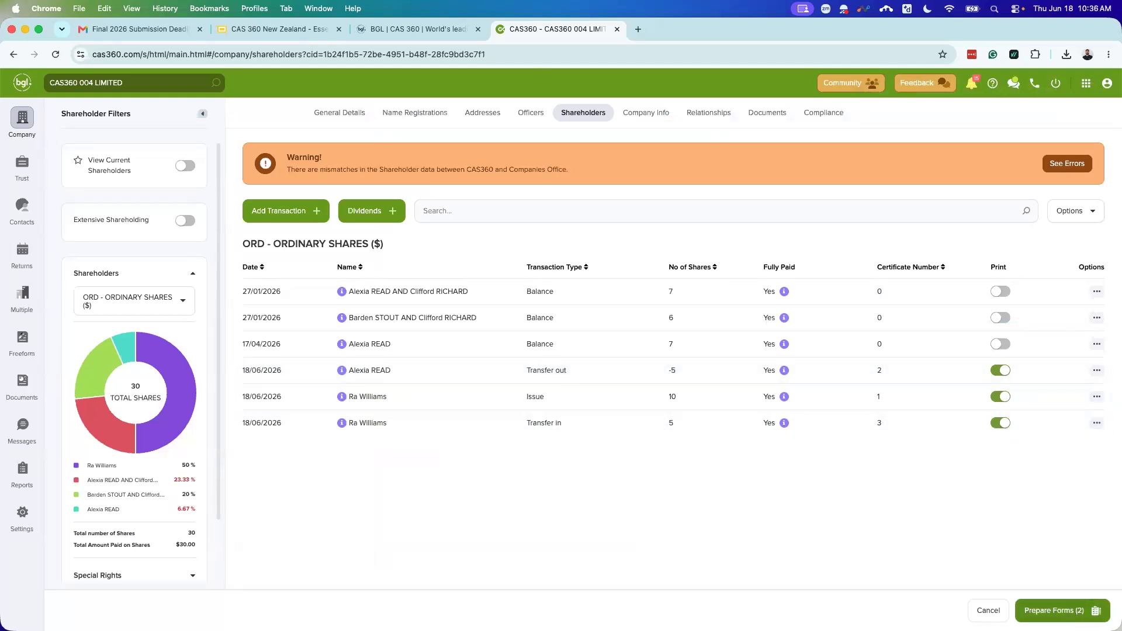
Step: Prepare forms for both transactions and look over the list, including the Share Transfer Journal
left_click(1049, 610)
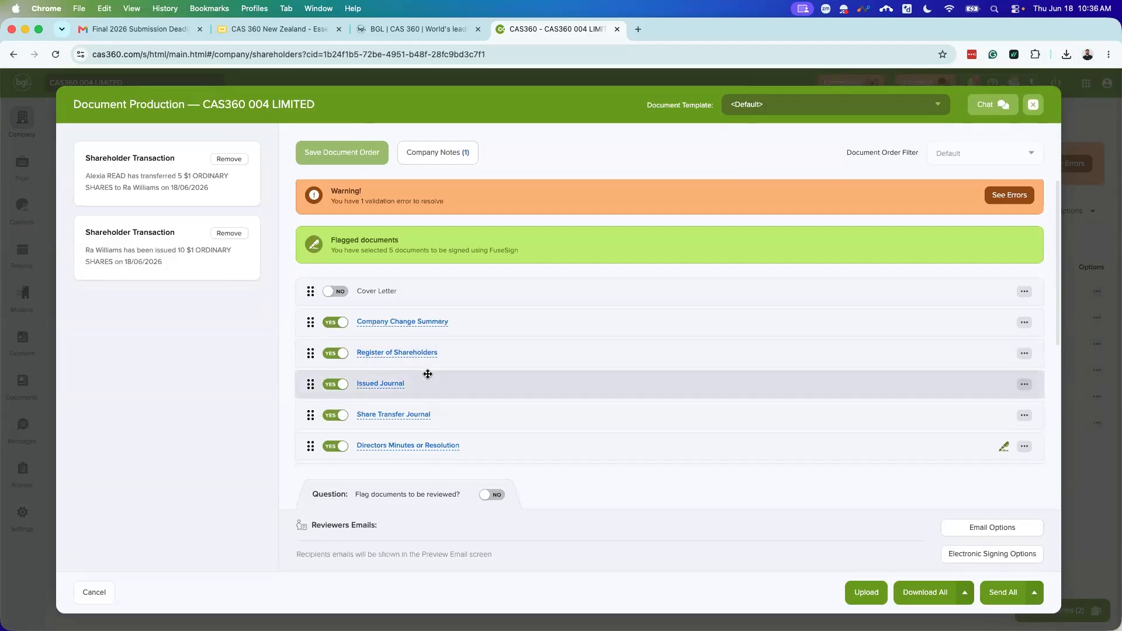
scroll(458, 380, "down", 2)
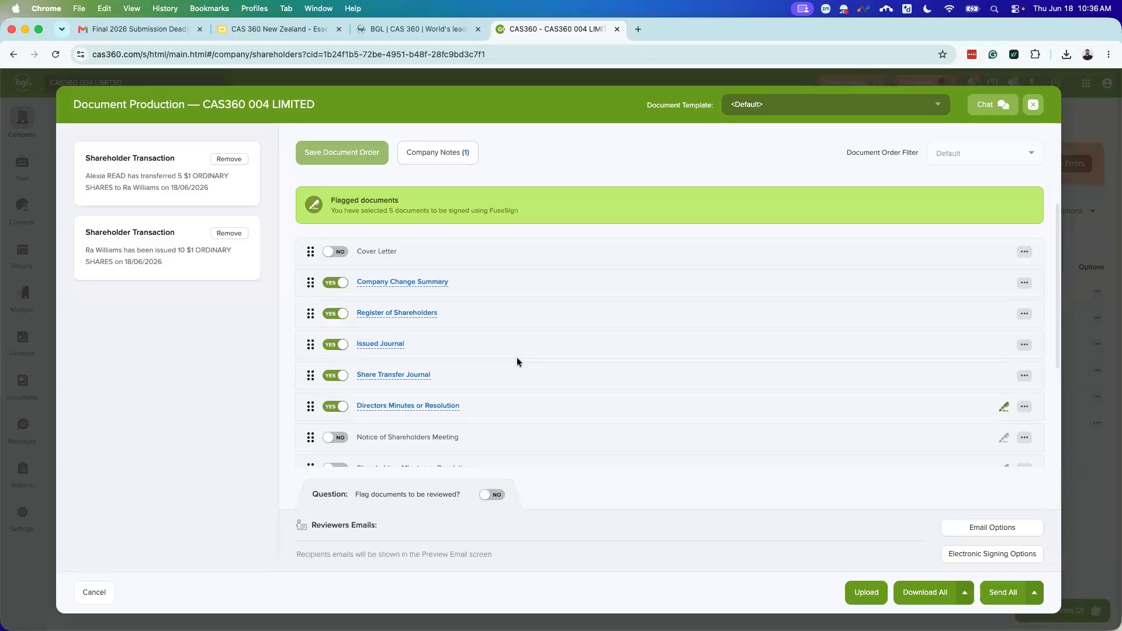
scroll(584, 397, "down", 4)
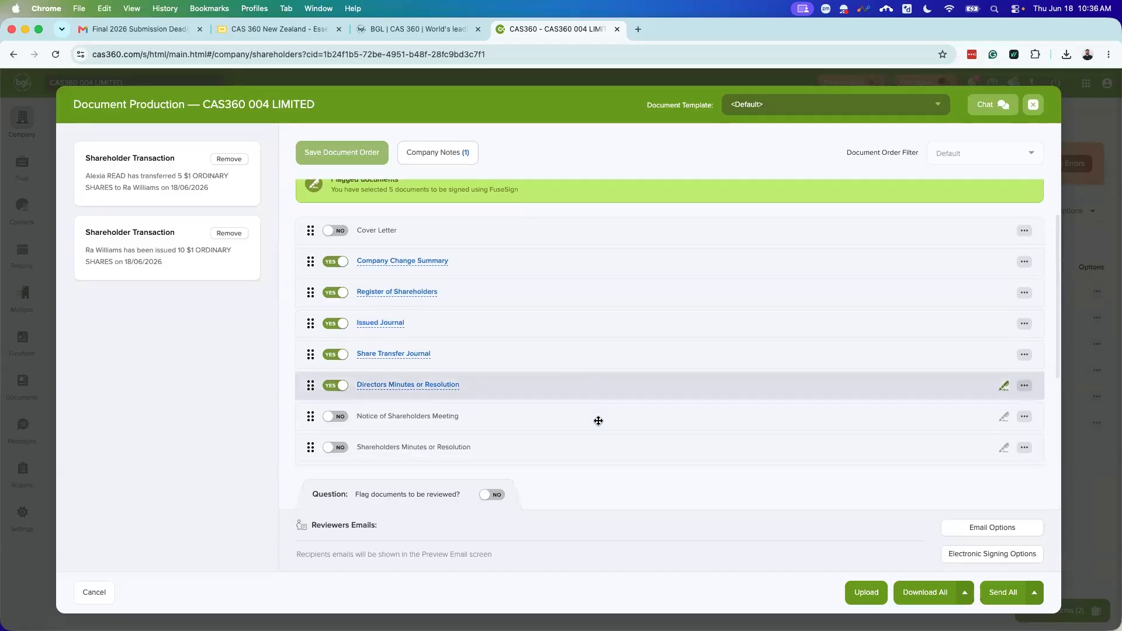
scroll(506, 408, "up", 4)
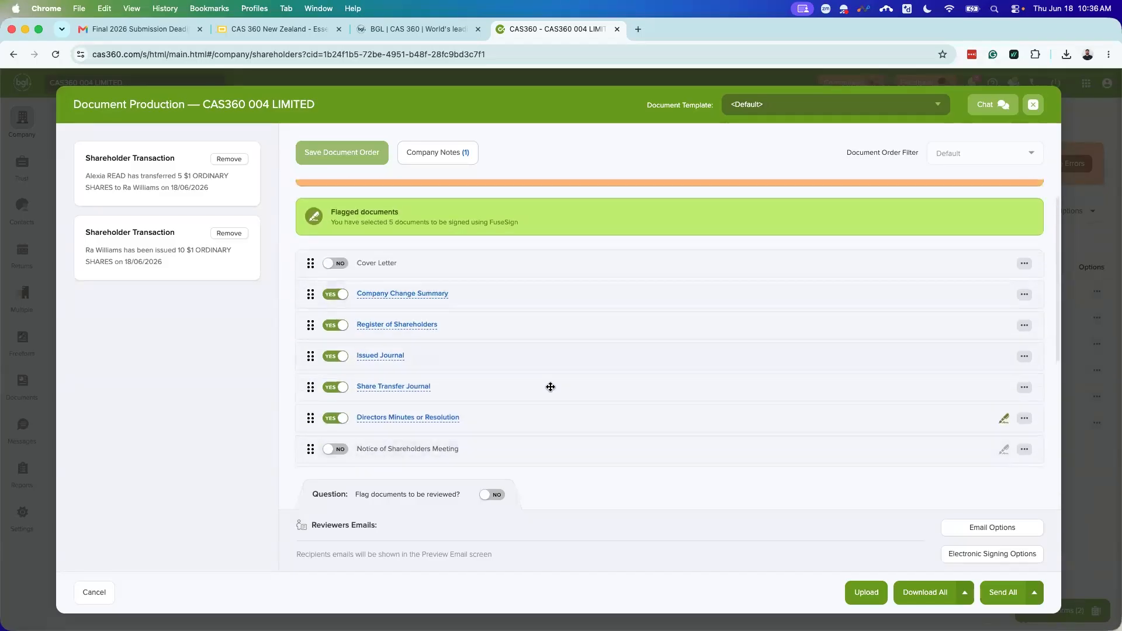
Step: Preview and read through the Company Change Summary PDF, then close it
left_click(402, 294)
scroll(763, 405, "down", 5)
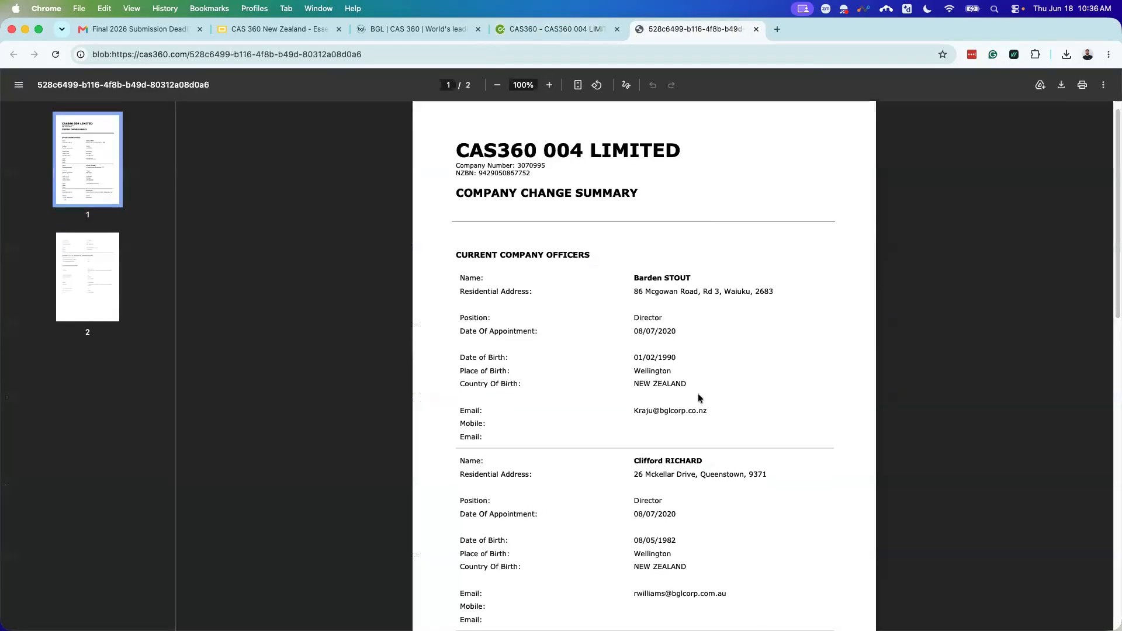
scroll(765, 423, "down", 10)
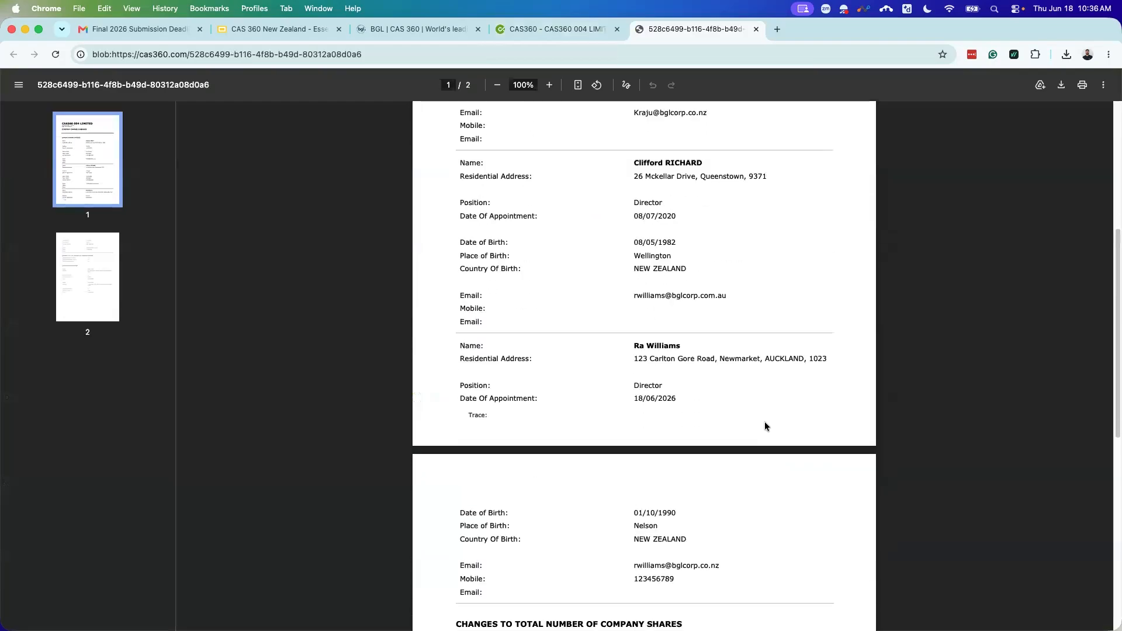
scroll(759, 418, "down", 3)
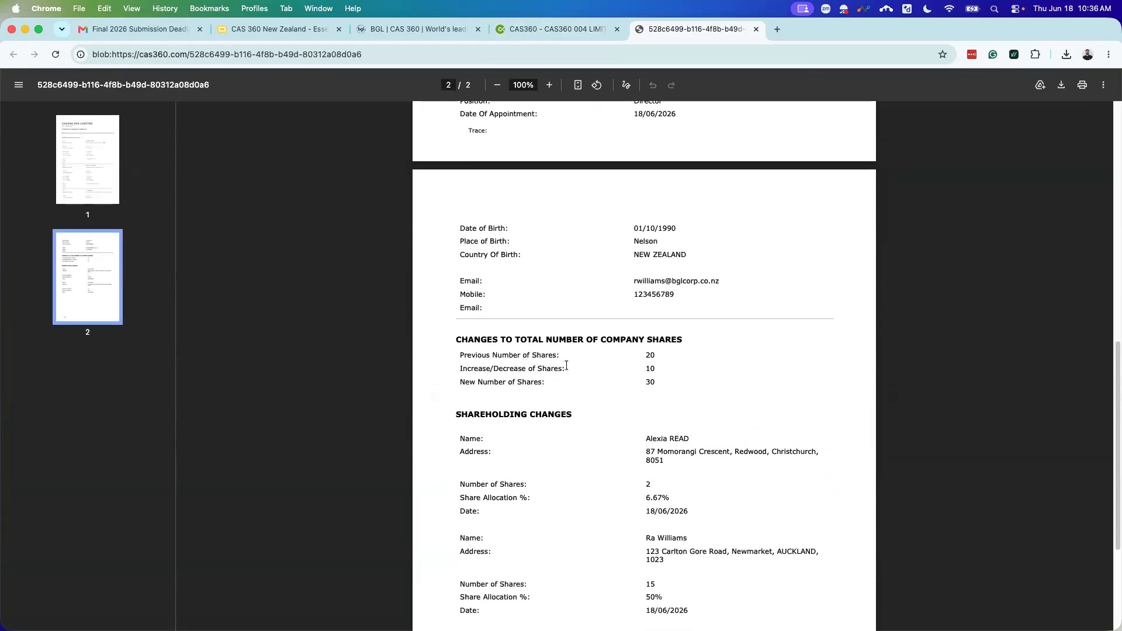
scroll(574, 402, "down", 2)
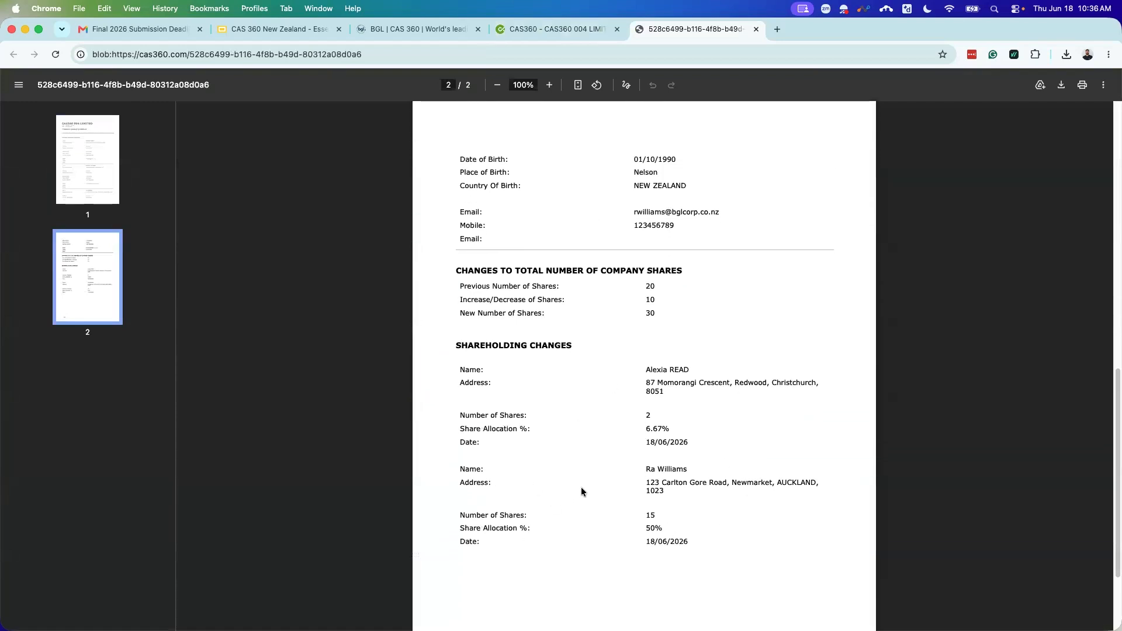
scroll(580, 487, "down", 3)
scroll(579, 480, "down", 2)
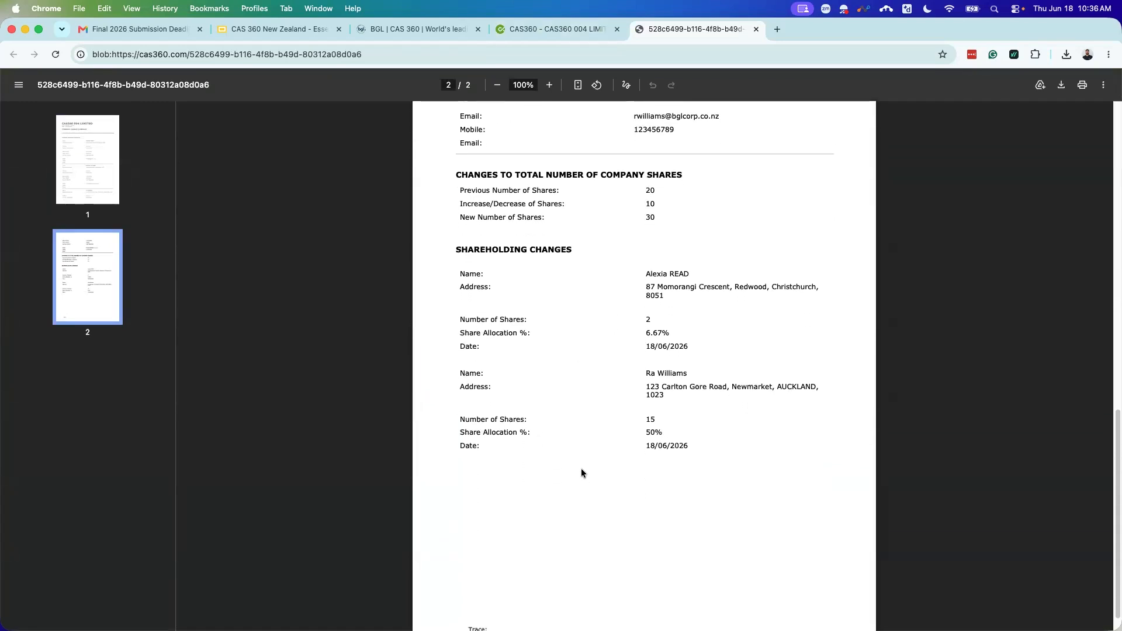
left_click(756, 29)
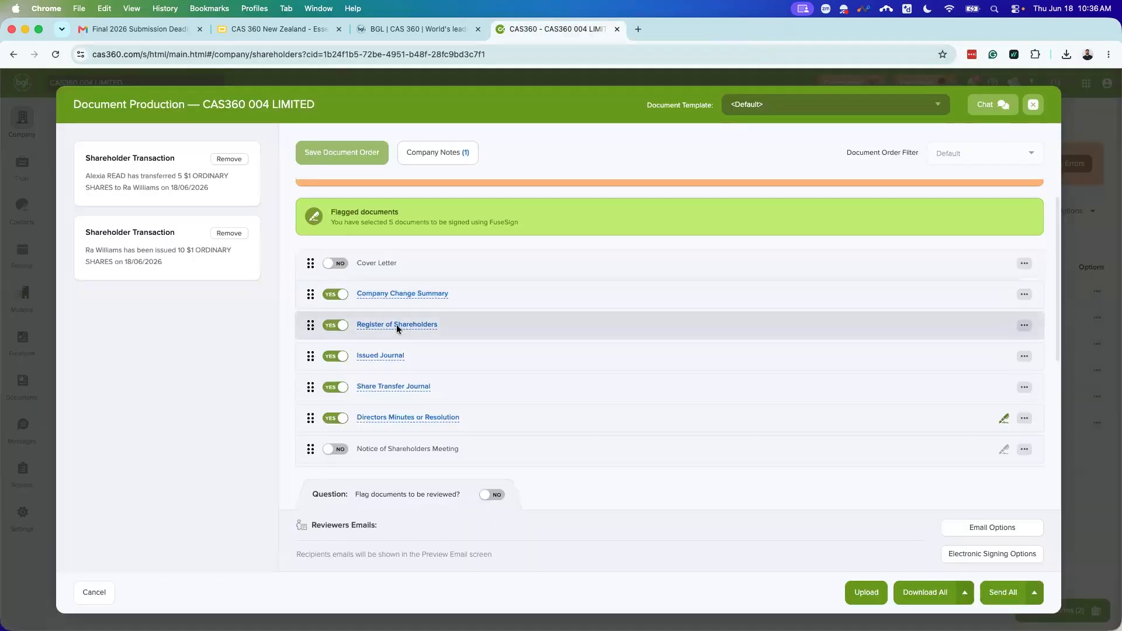
Step: Preview the Register of Shareholders PDF and close it
left_click(397, 325)
scroll(567, 358, "down", 3)
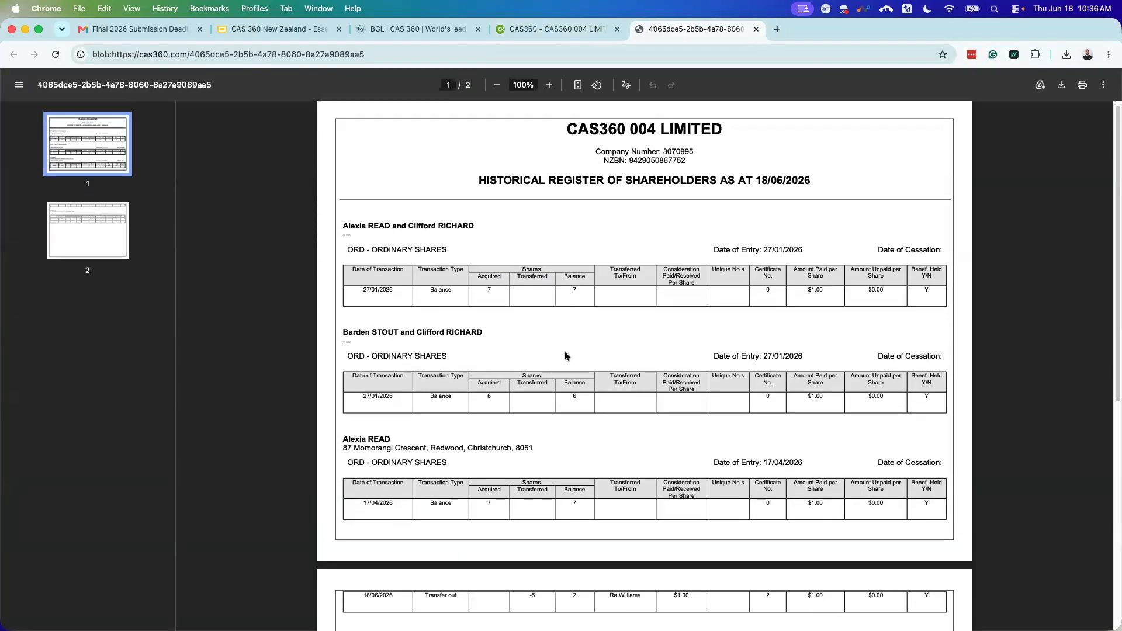
scroll(559, 385, "down", 5)
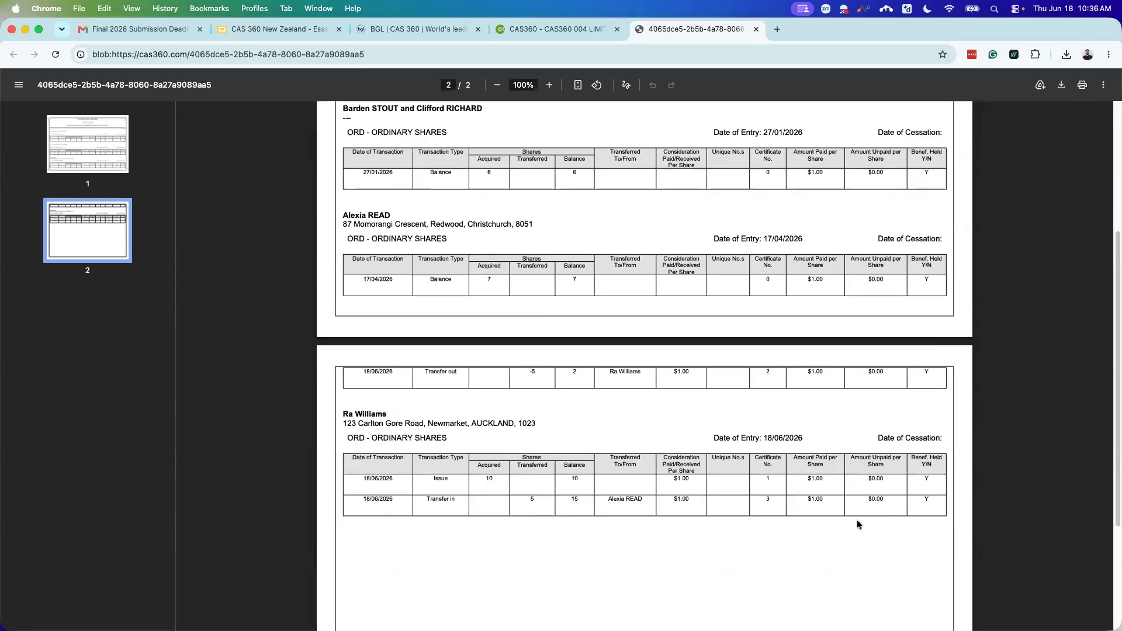
left_click(756, 28)
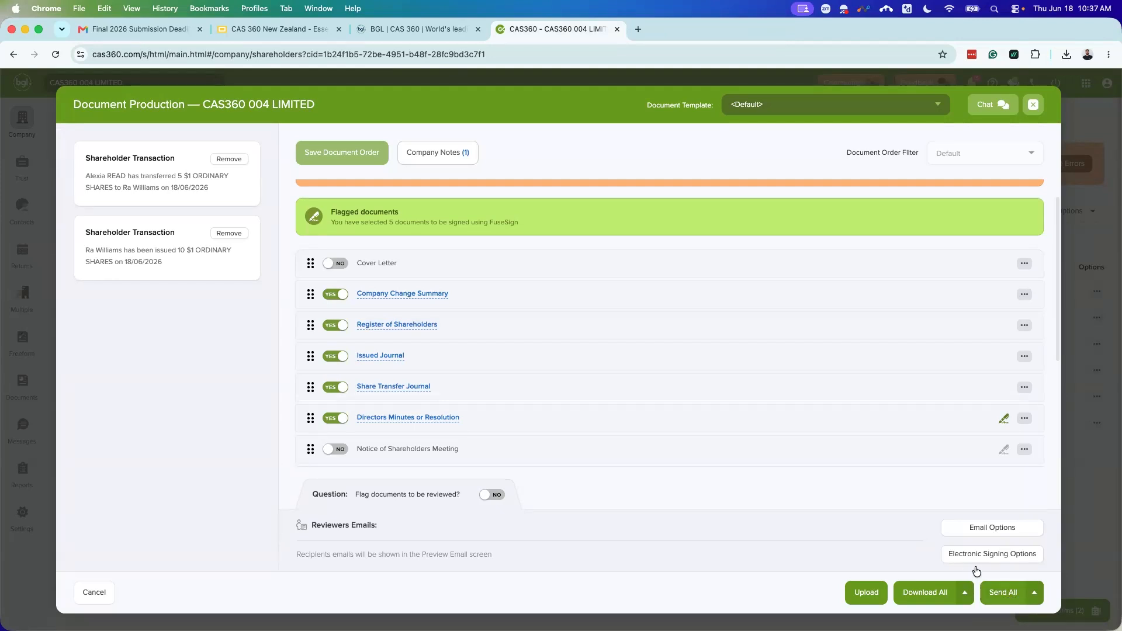
Step: Exclude Register of Shareholders, both journals, Directors Minutes and Waiver of Pre-Emptive Rights
scroll(547, 398, "up", 1)
scroll(433, 353, "down", 1)
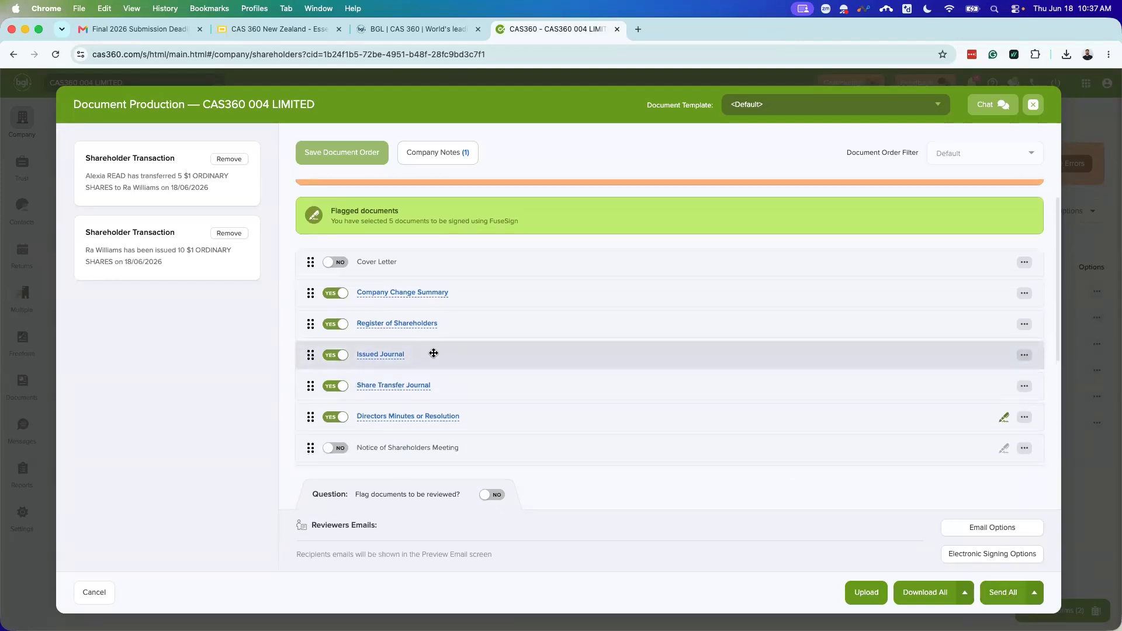
scroll(451, 380, "up", 2)
left_click(335, 324)
left_click(335, 356)
scroll(336, 346, "down", 1)
scroll(336, 346, "down", 2)
left_click(335, 291)
left_click(336, 323)
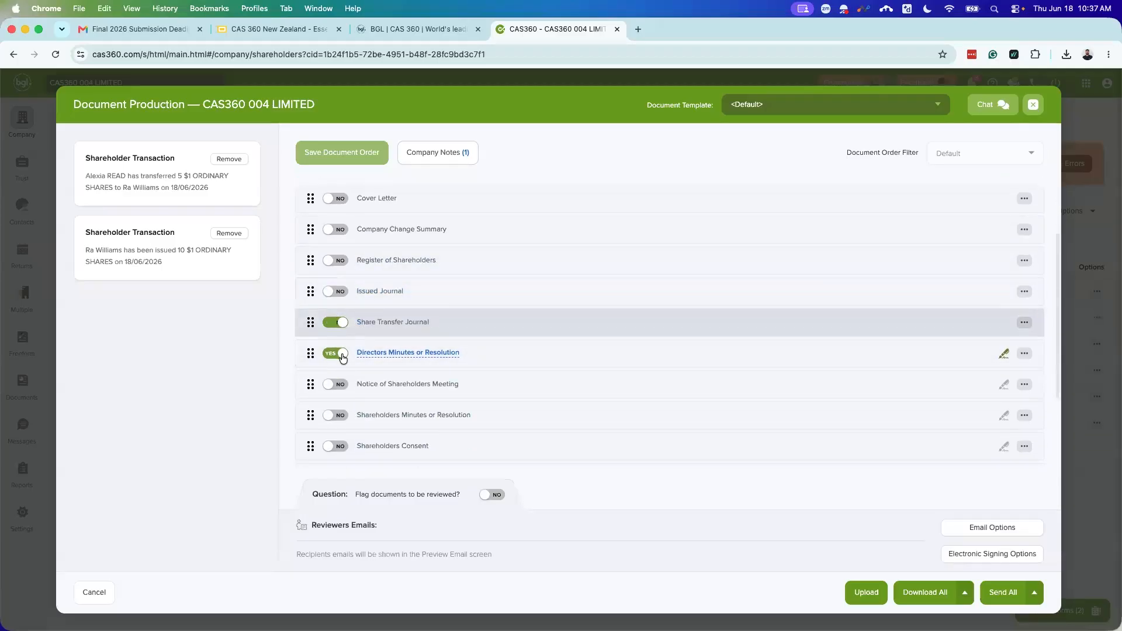
scroll(351, 350, "down", 3)
left_click(335, 254)
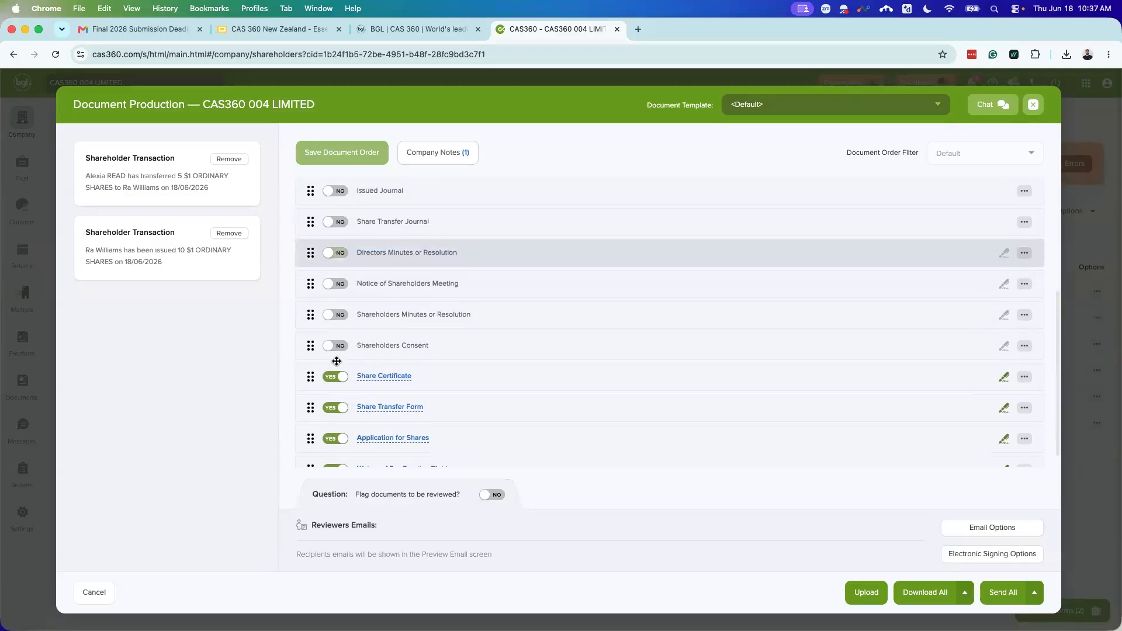
scroll(329, 380, "down", 1)
left_click(333, 449)
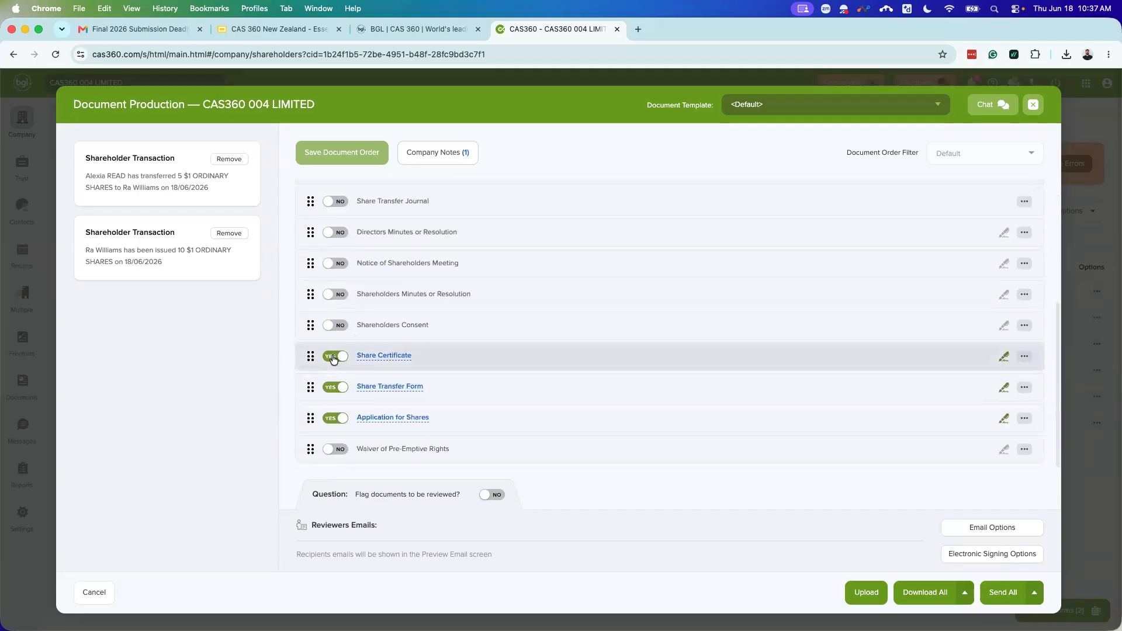
Step: Exclude Share Certificate and Application for Shares, keeping the Company Change Summary included
left_click(1025, 357)
scroll(997, 396, "down", 2)
left_click(559, 449)
left_click(335, 356)
scroll(374, 339, "up", 4)
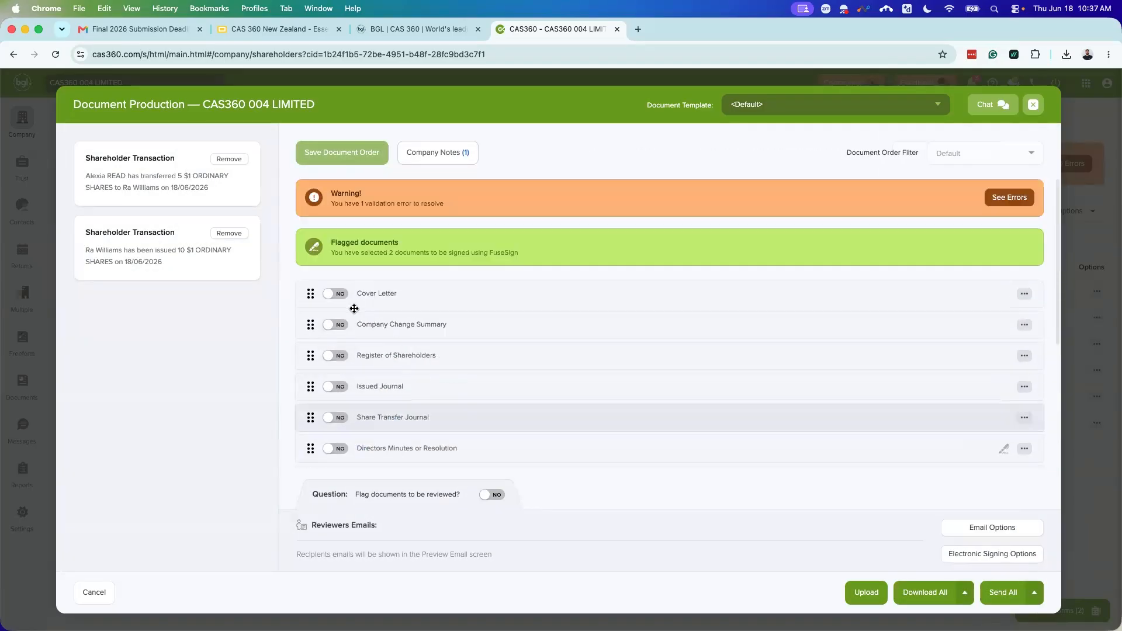
left_click(333, 324)
scroll(409, 409, "down", 4)
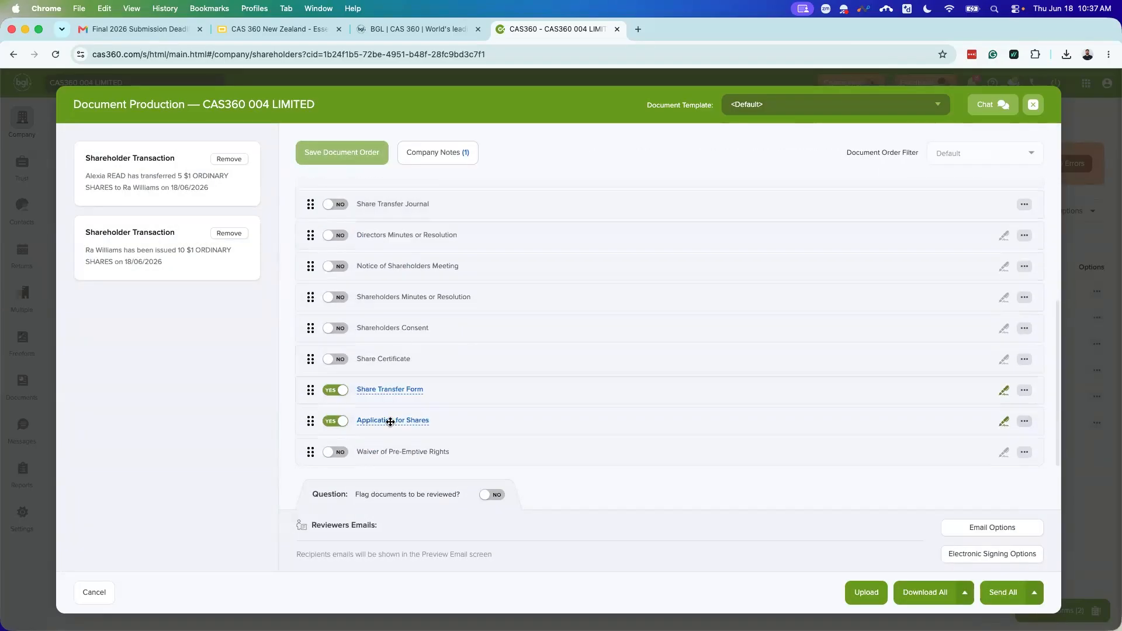
left_click(335, 421)
Step: Show the validation error about multiple transactions for a new shareholder
scroll(503, 396, "up", 5)
scroll(840, 249, "down", 1)
scroll(993, 228, "up", 3)
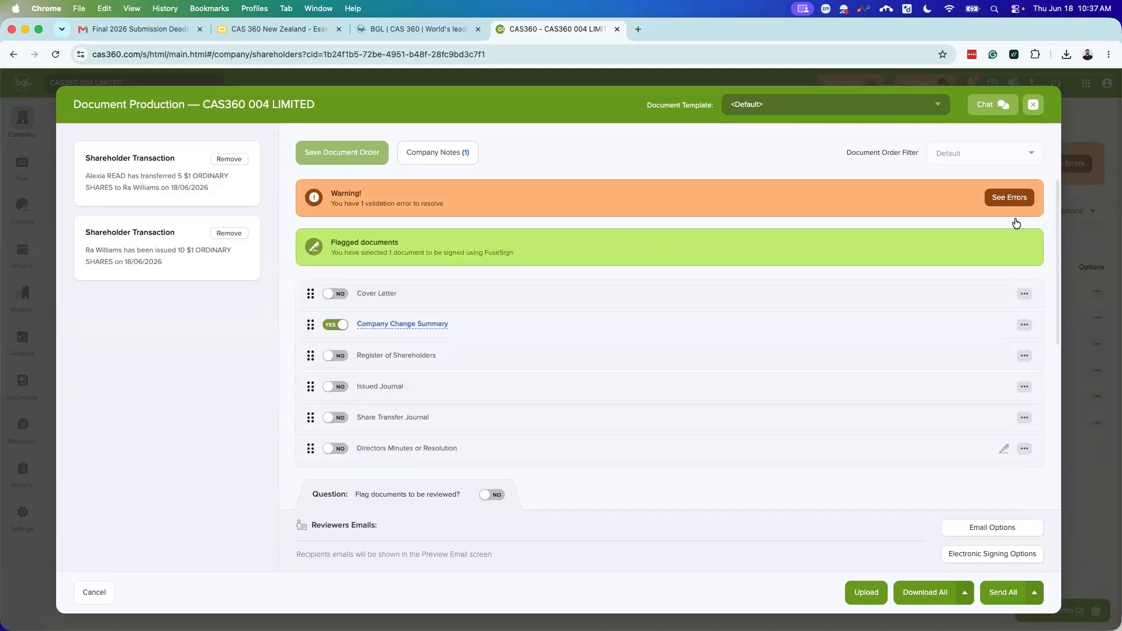
left_click(1012, 197)
mouse_move(1000, 201)
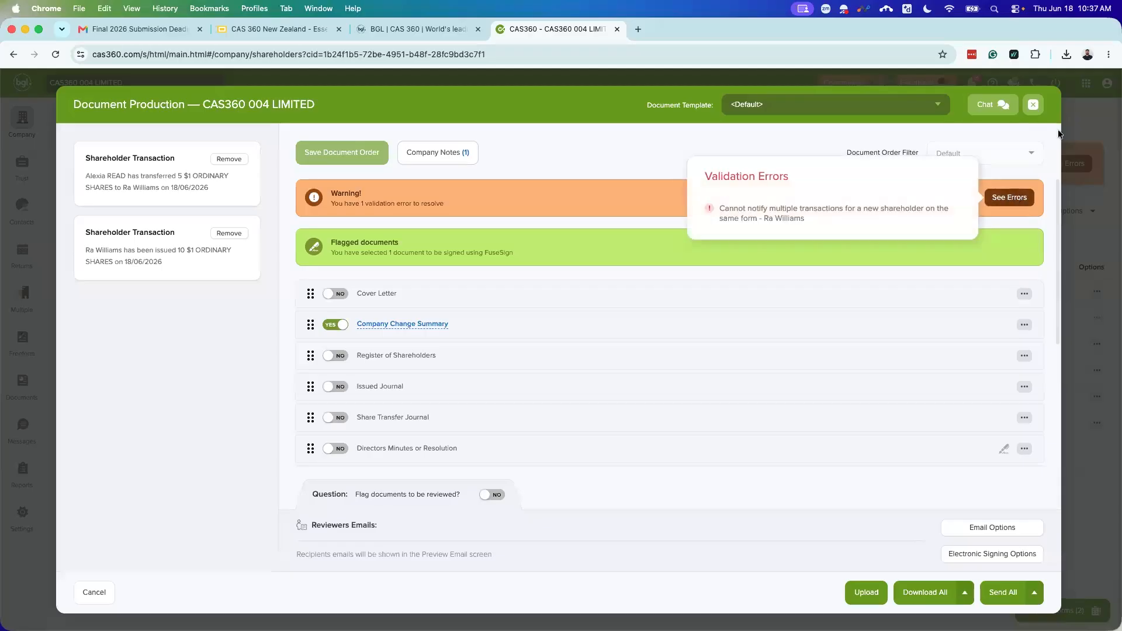
Step: Drop the 18/06/2026 share transfer from document production, keeping only the 10-share issue for forms
left_click(1034, 105)
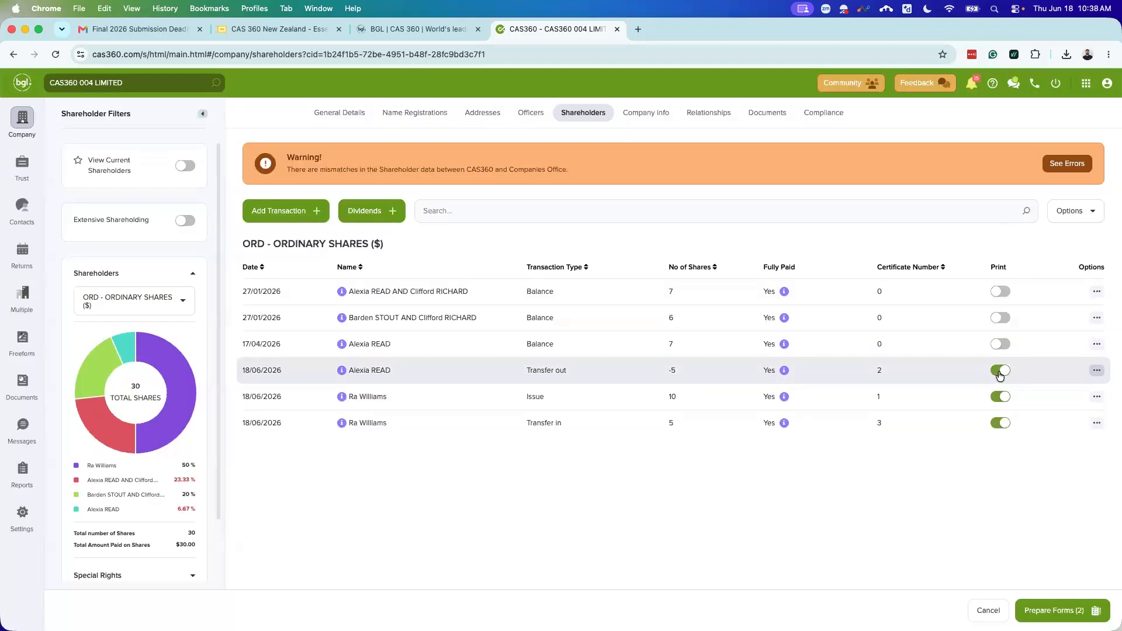
left_click(1000, 371)
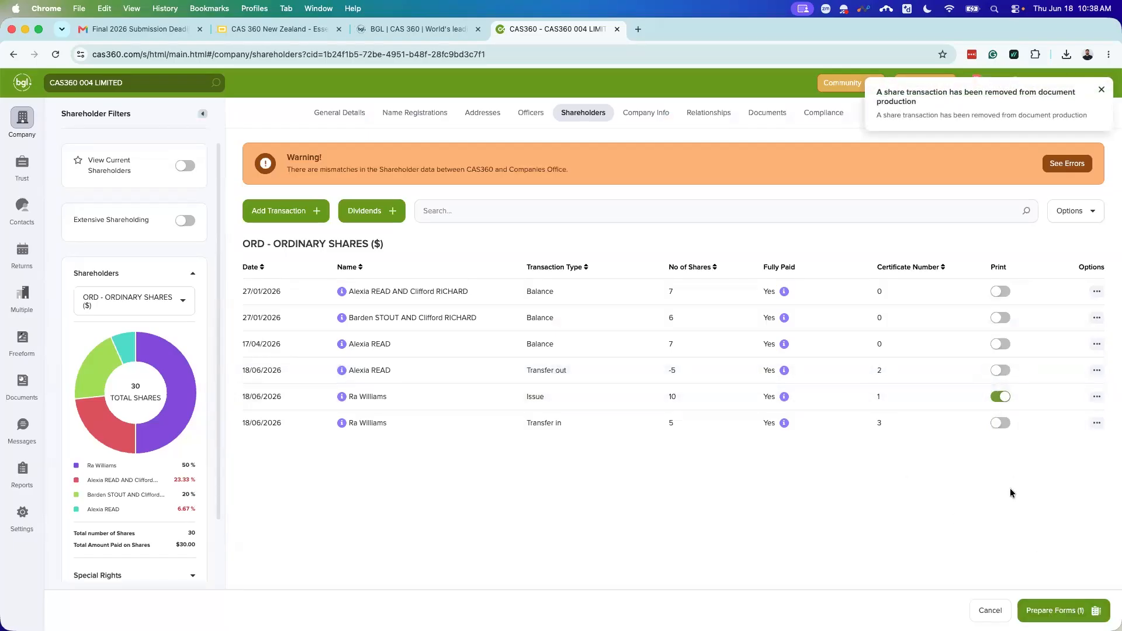
left_click(1002, 400)
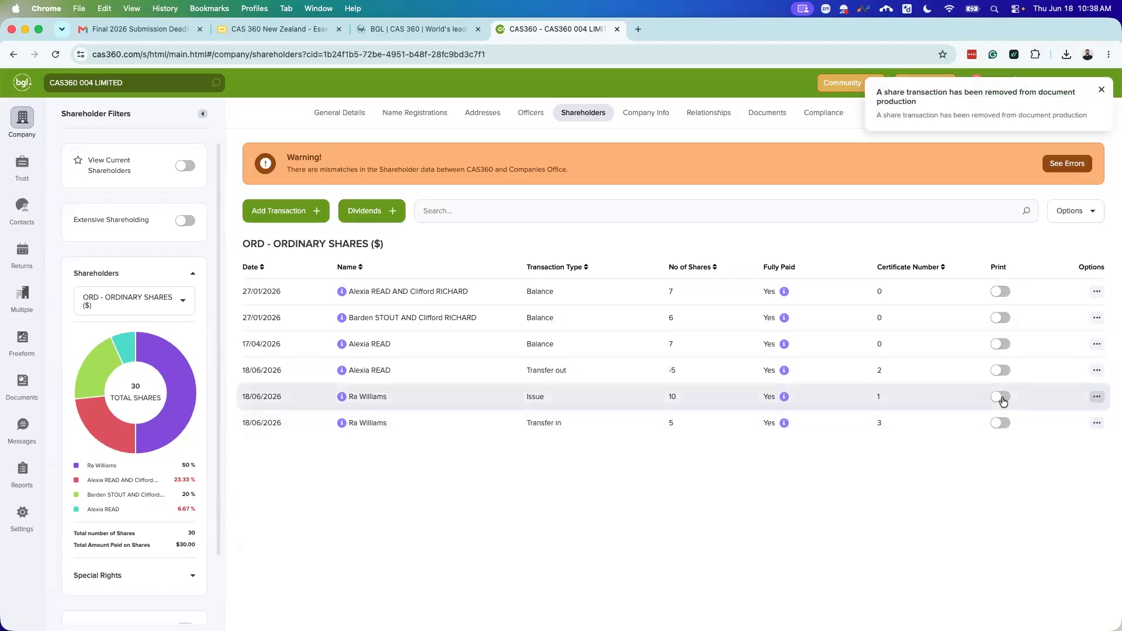
left_click(1002, 401)
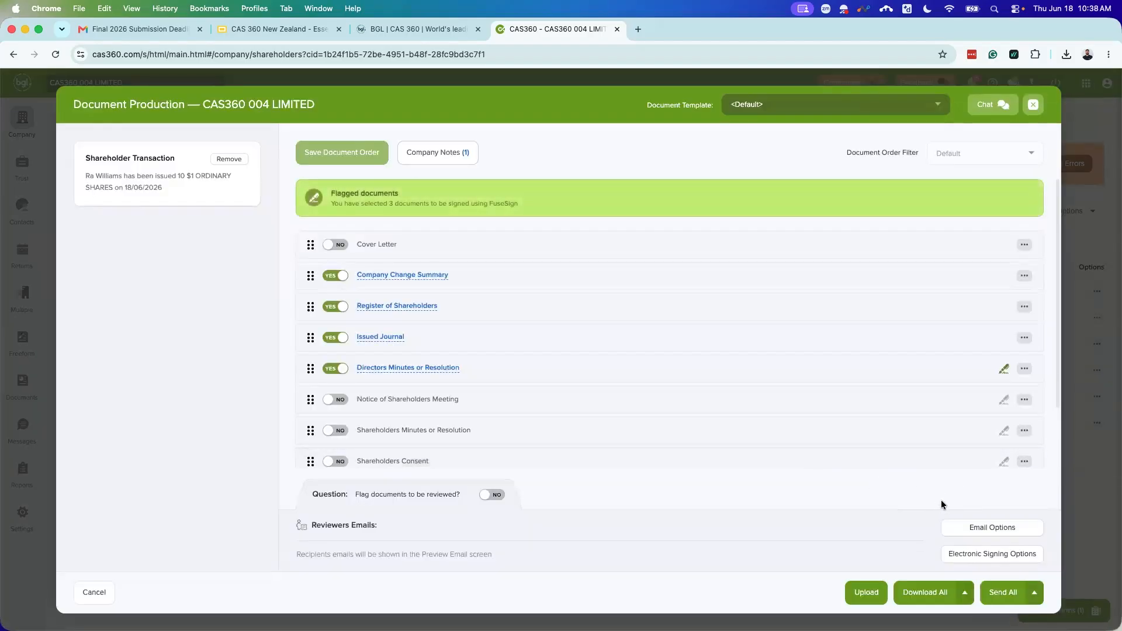
Step: Send the CAS360 004 LIMITED pack to signatories via Send All with automatic document reminders
left_click(1035, 596)
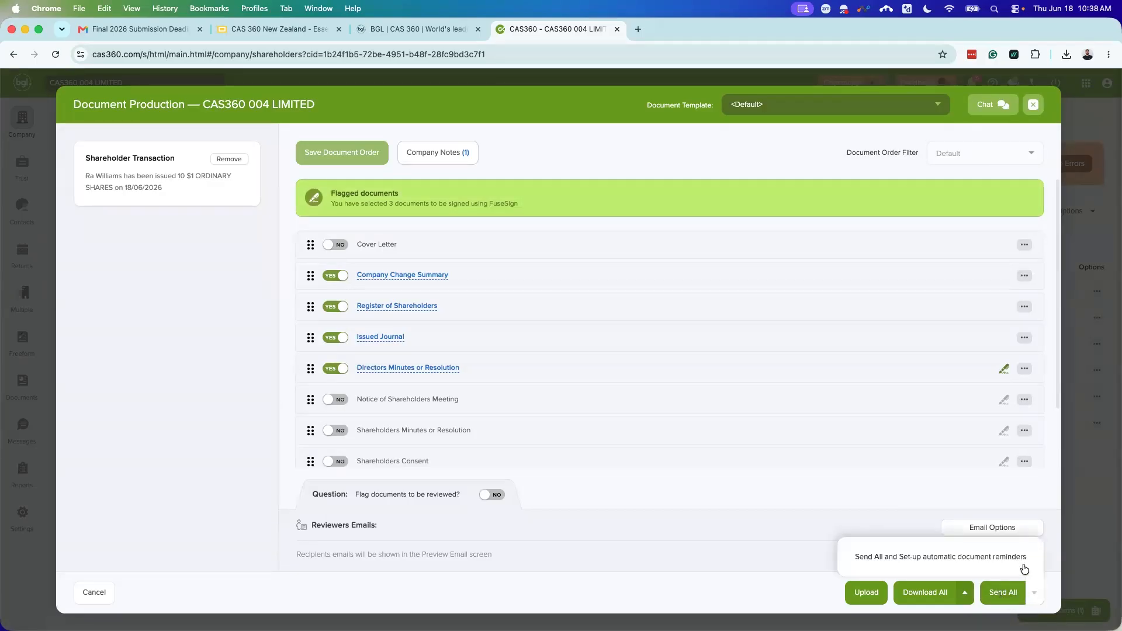
left_click(922, 563)
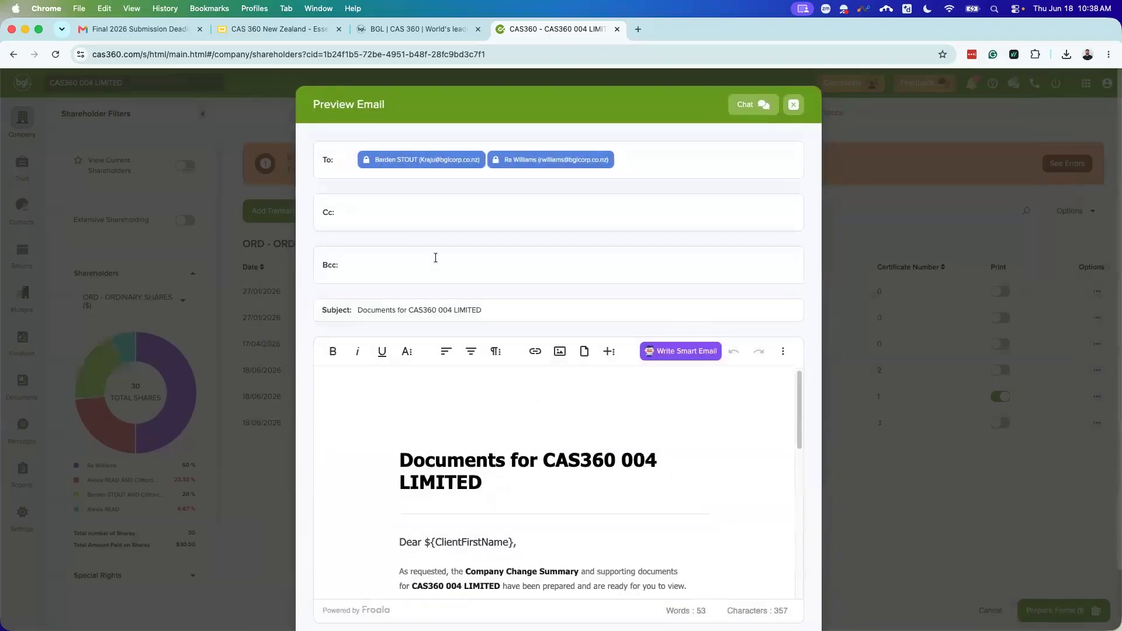
scroll(657, 440, "down", 2)
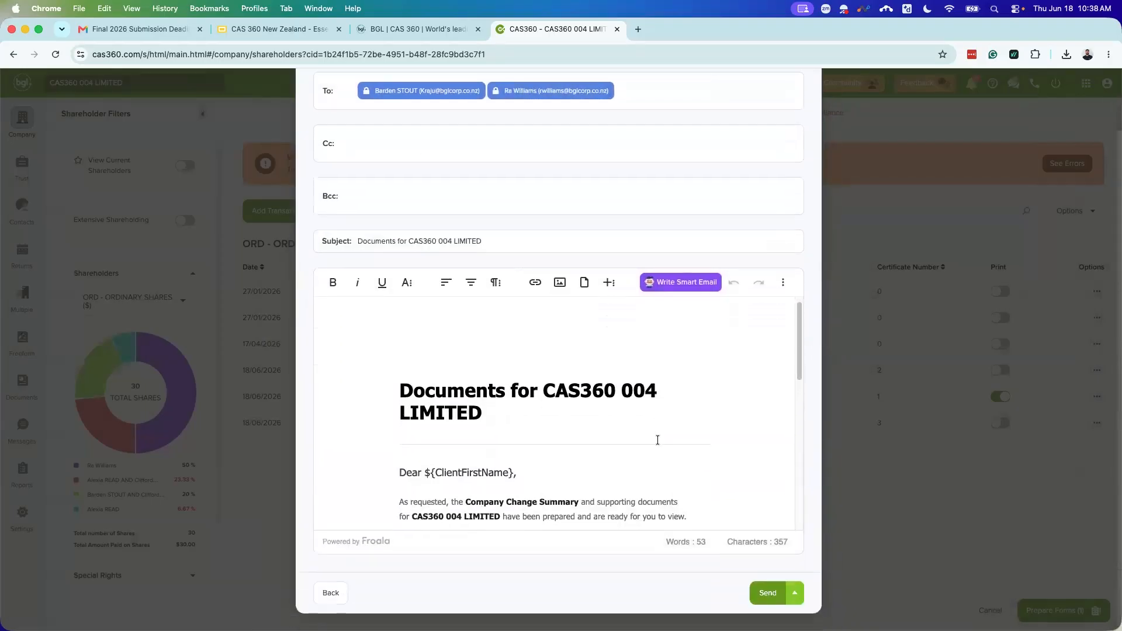
scroll(657, 440, "down", 5)
scroll(566, 362, "up", 10)
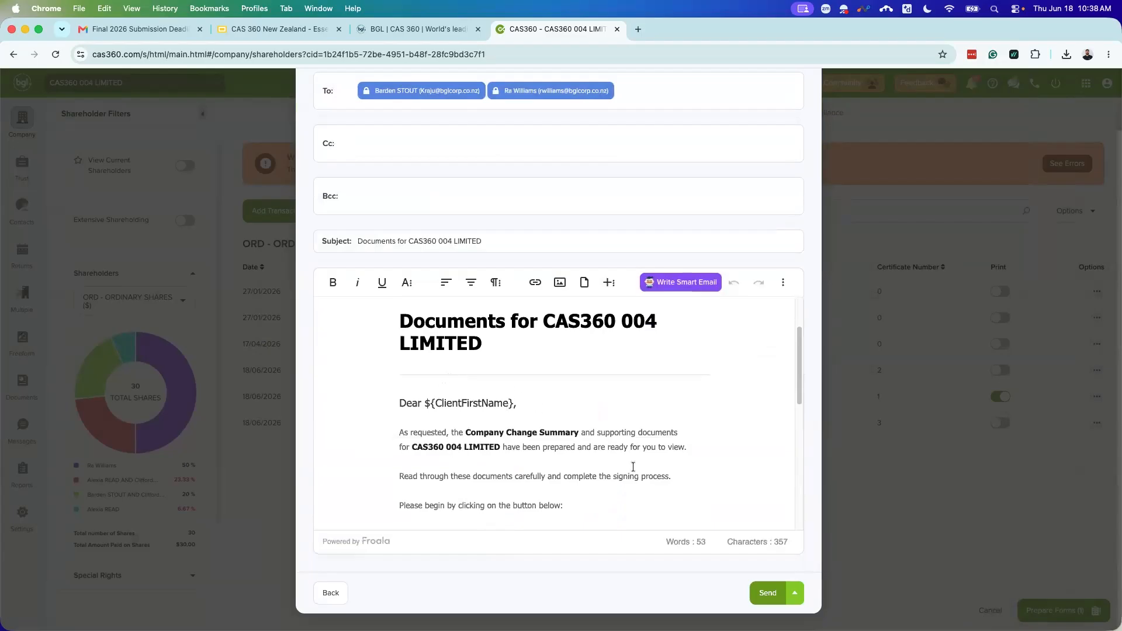
left_click(778, 596)
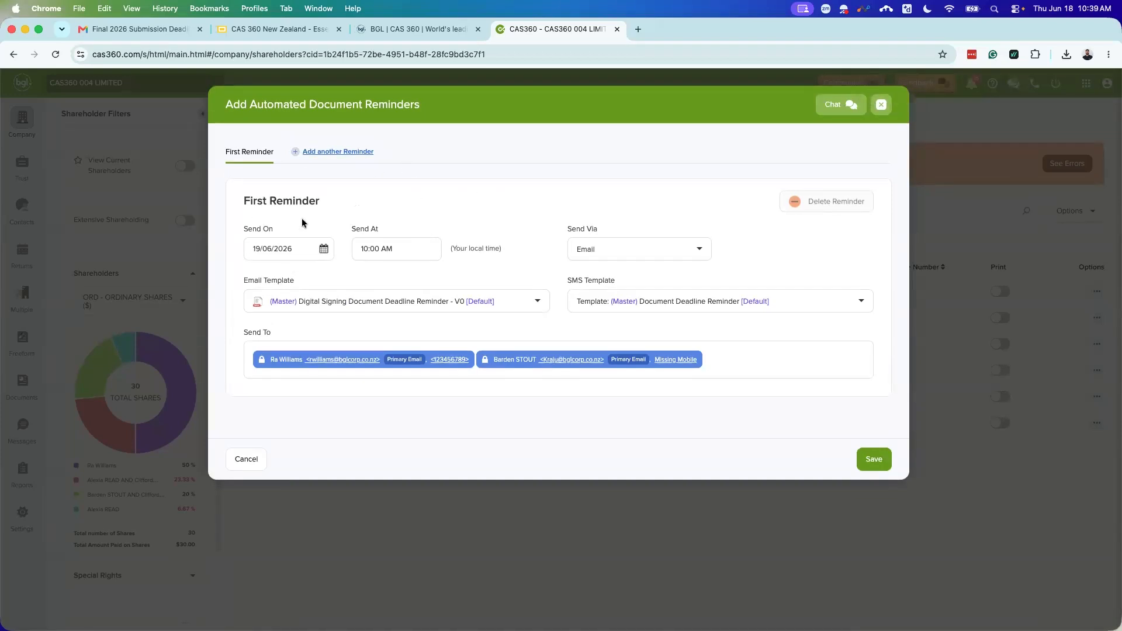
Step: Add five more reminders for six in total, keeping the default V0 email template
left_click(322, 152)
left_click(410, 151)
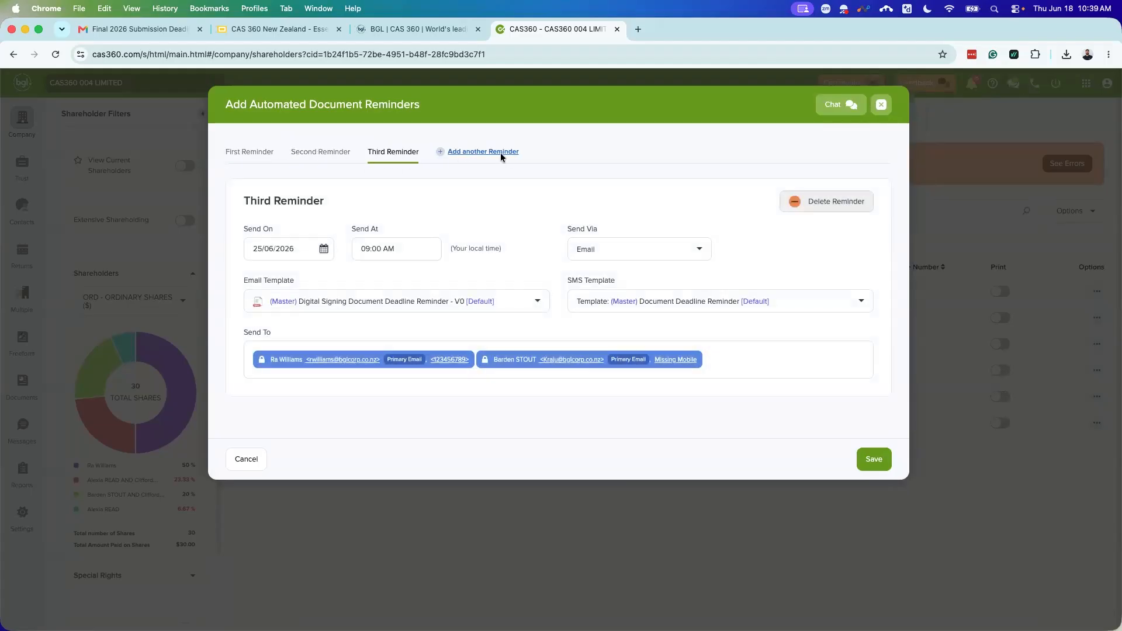
left_click(501, 152)
left_click(547, 151)
left_click(623, 155)
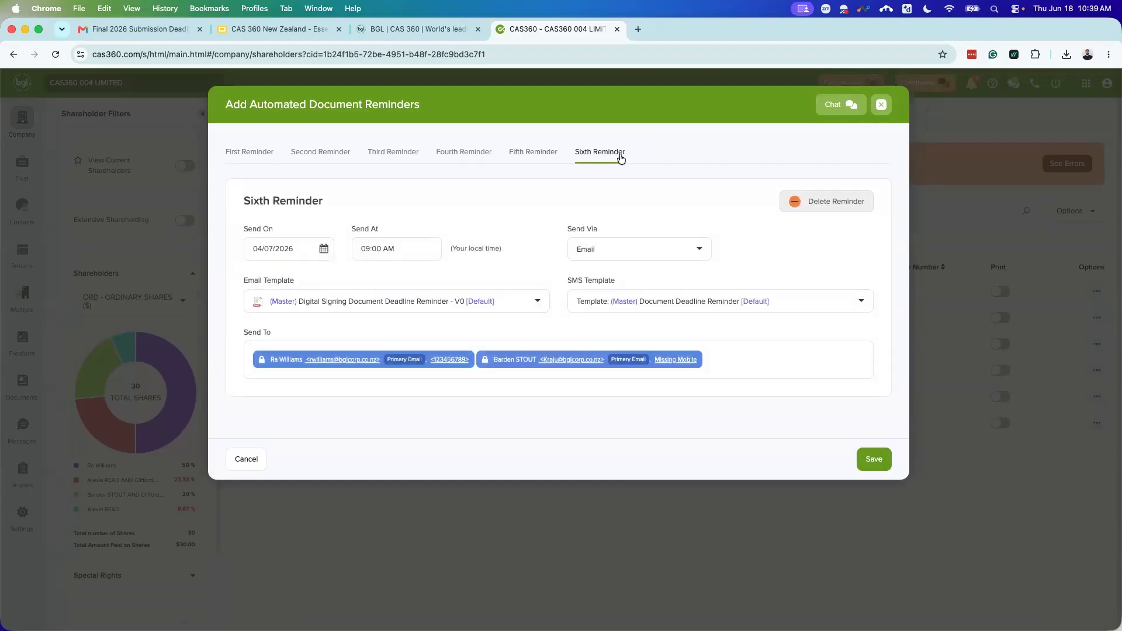
left_click(427, 297)
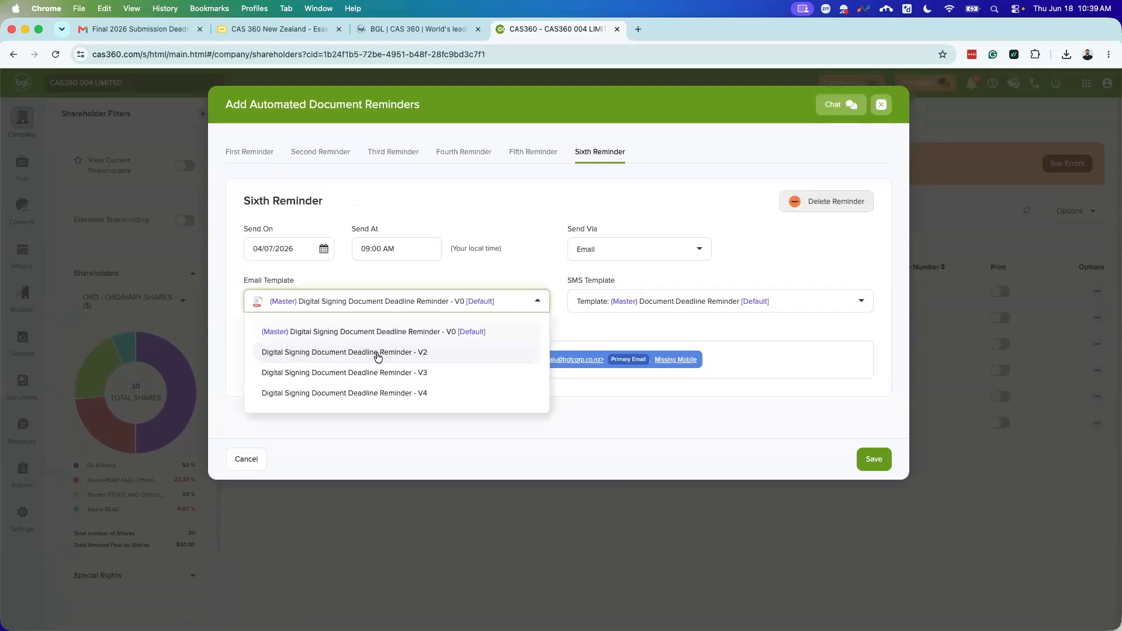
left_click(530, 185)
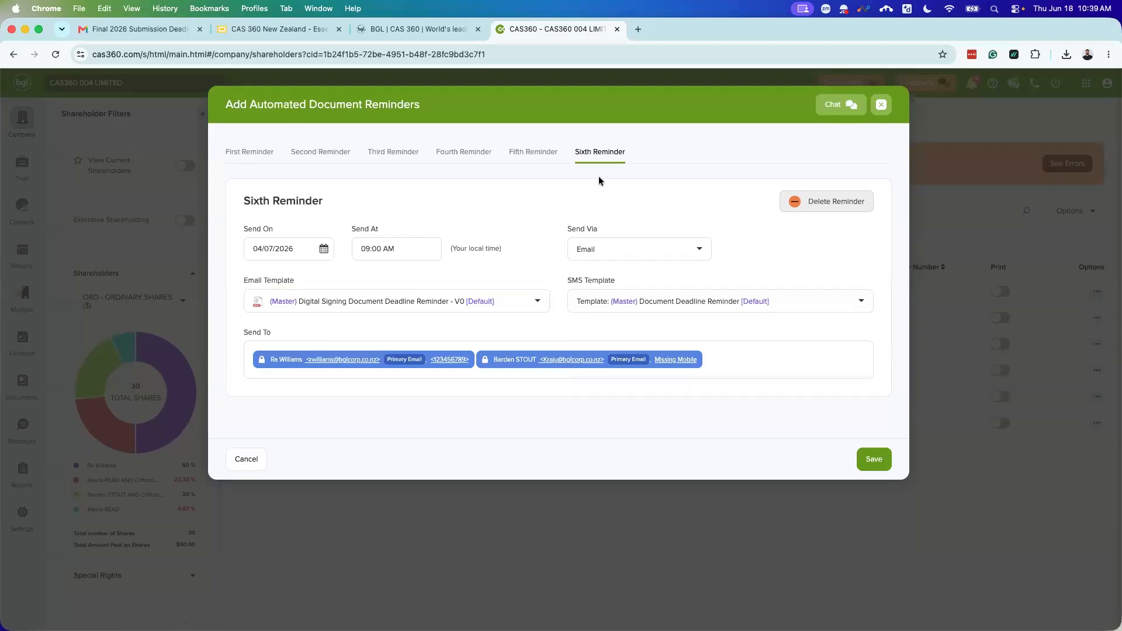
Step: Review the reminders, leaving the third set to 25/06/2026 at 09:00 AM
left_click(255, 162)
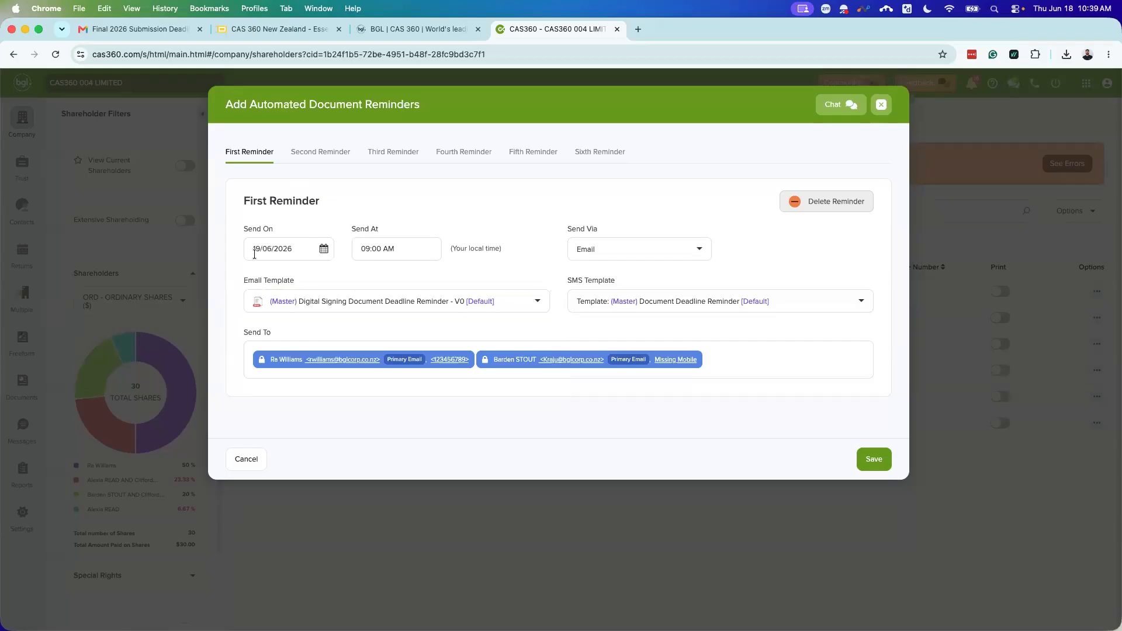
left_click(303, 151)
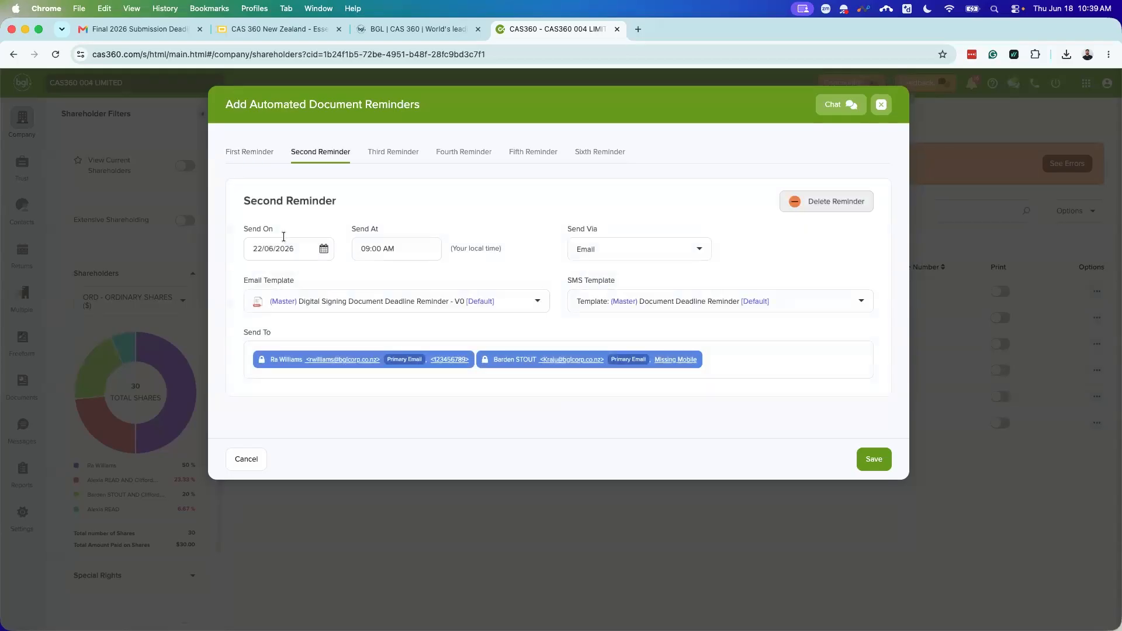
left_click(382, 155)
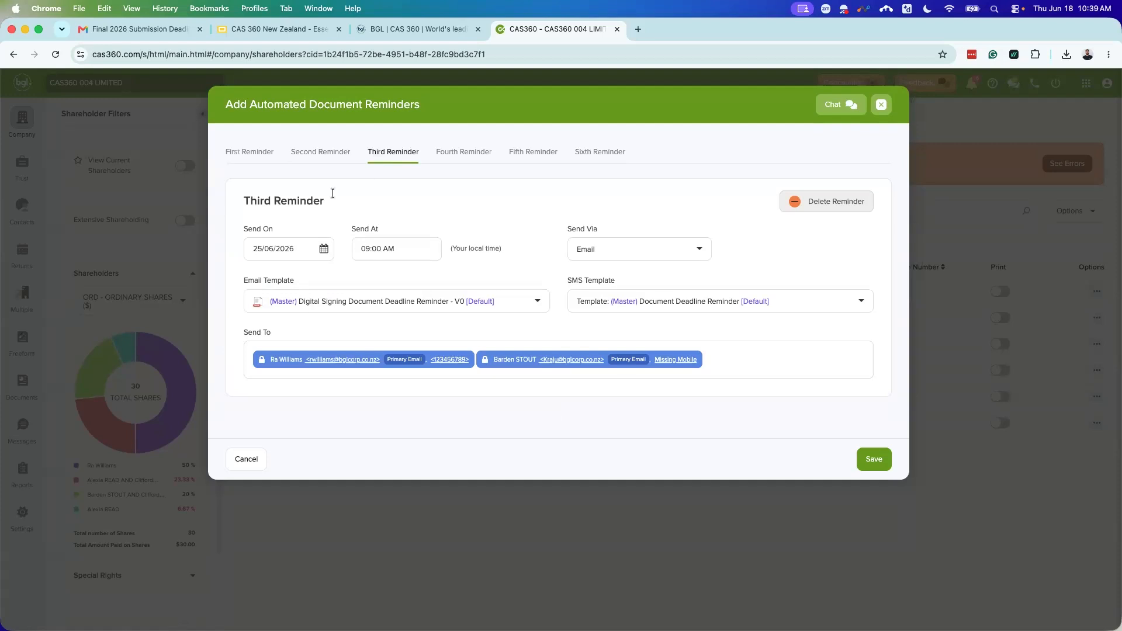
left_click(322, 252)
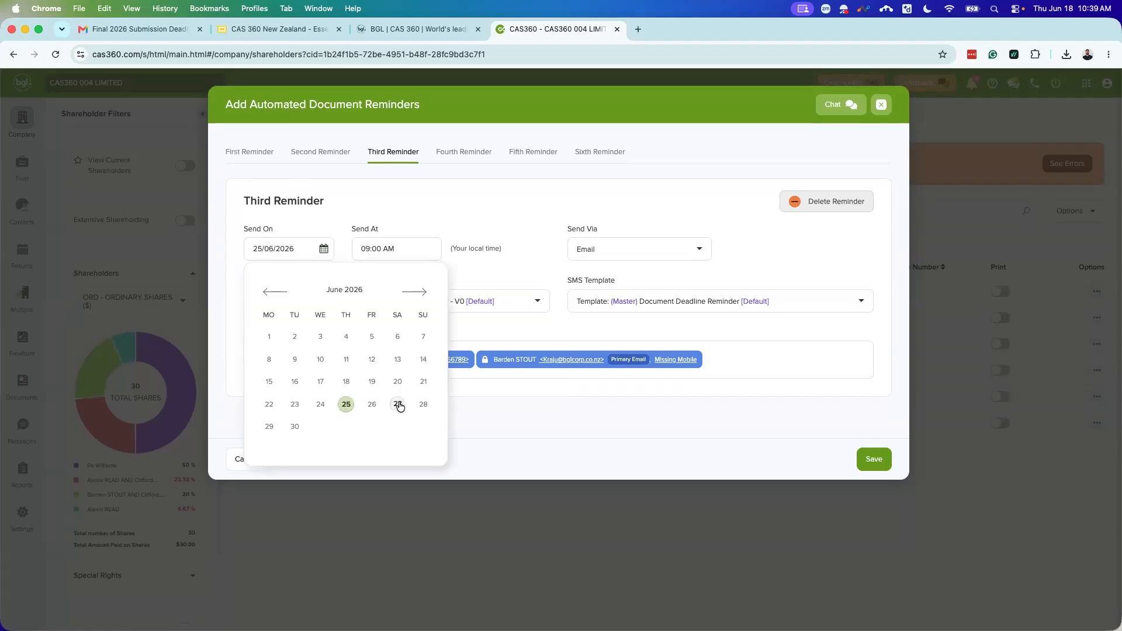
left_click(489, 182)
left_click(403, 245)
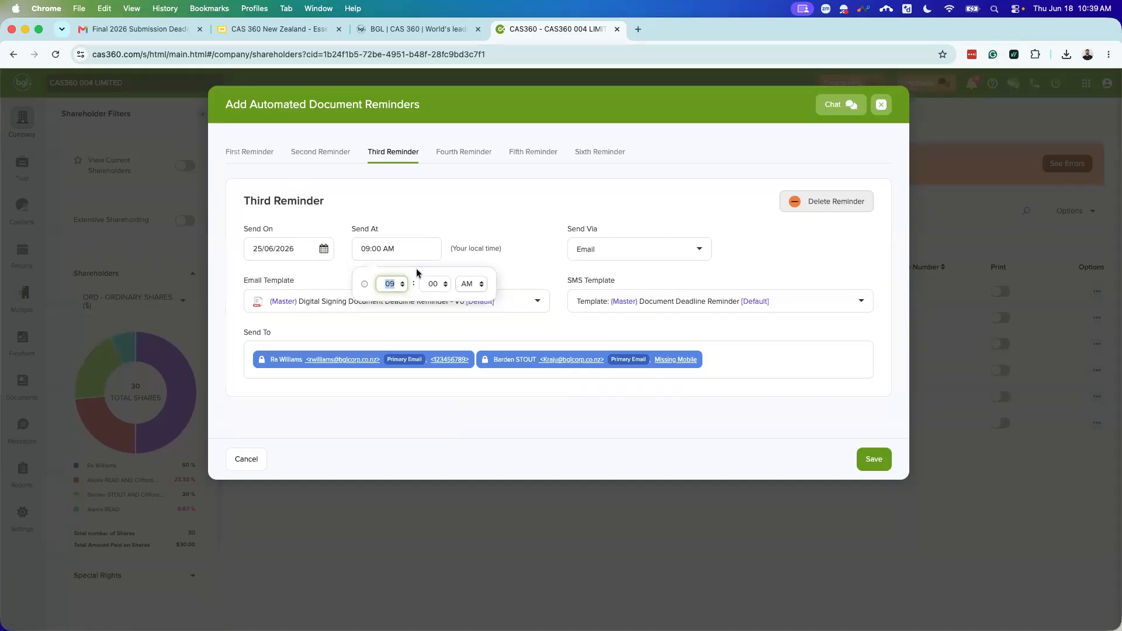
left_click(522, 228)
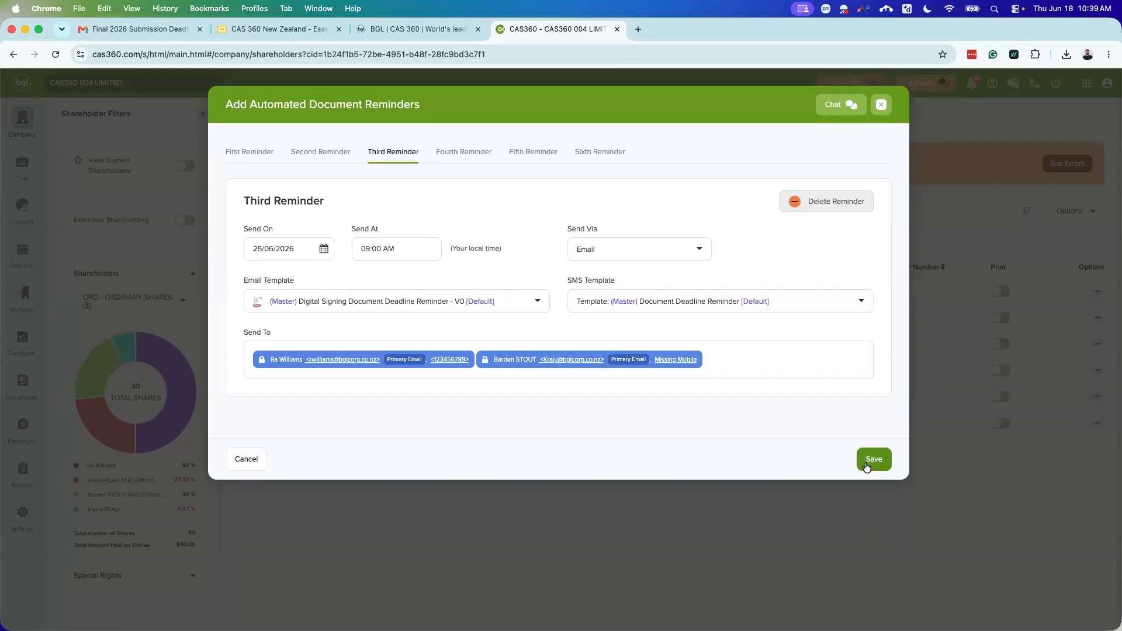
Step: Leave the reminders setup and start a new share Issue transaction
left_click(877, 106)
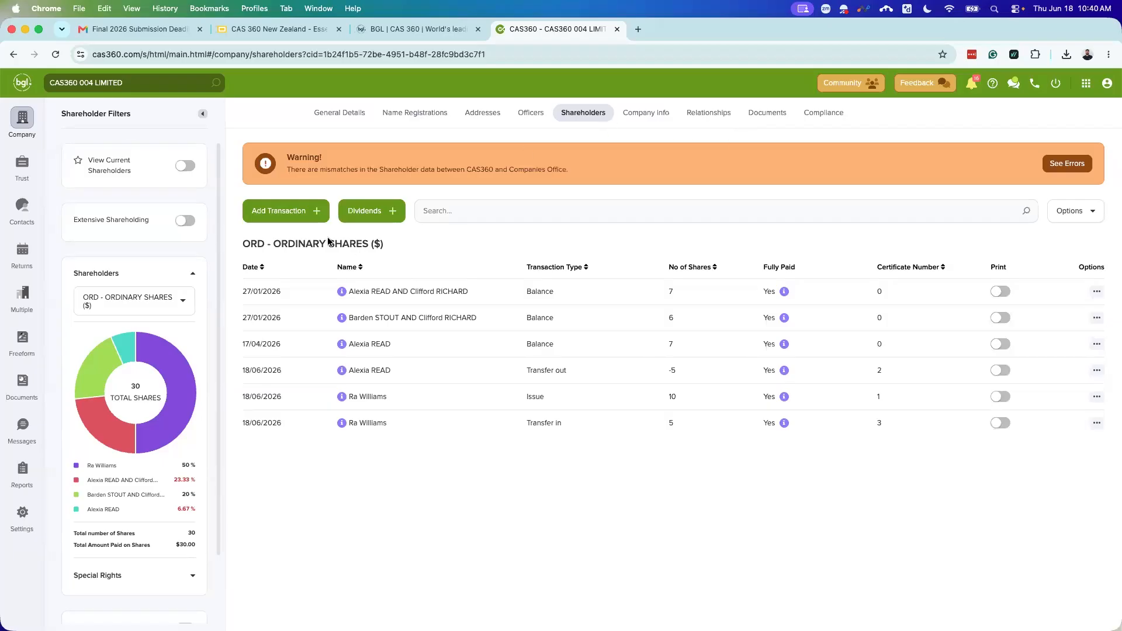
left_click(288, 214)
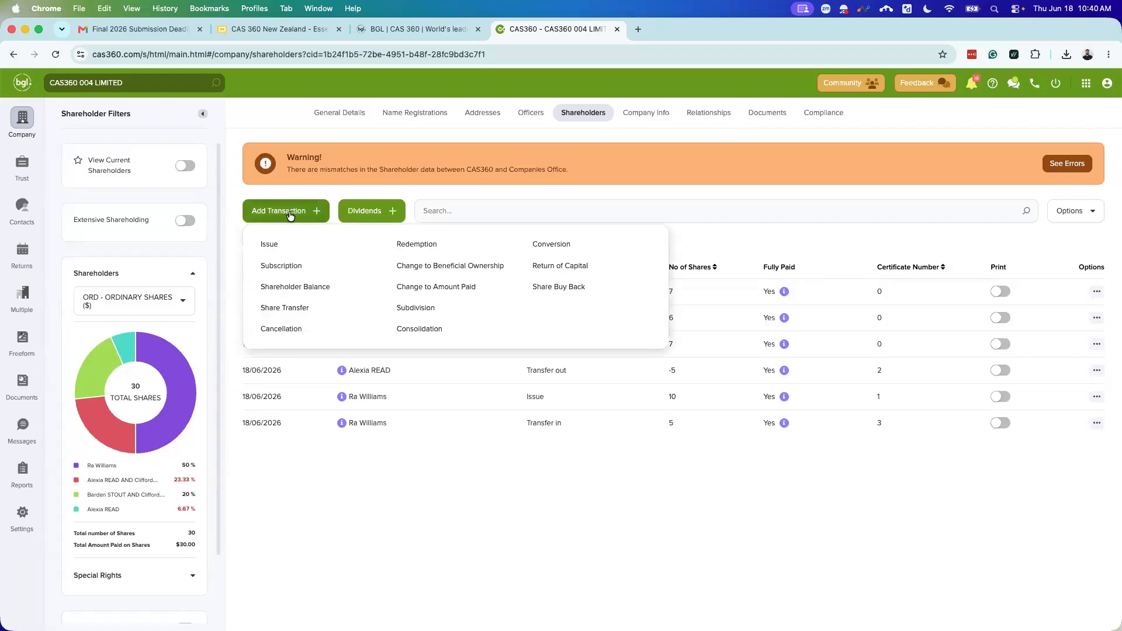
left_click(276, 244)
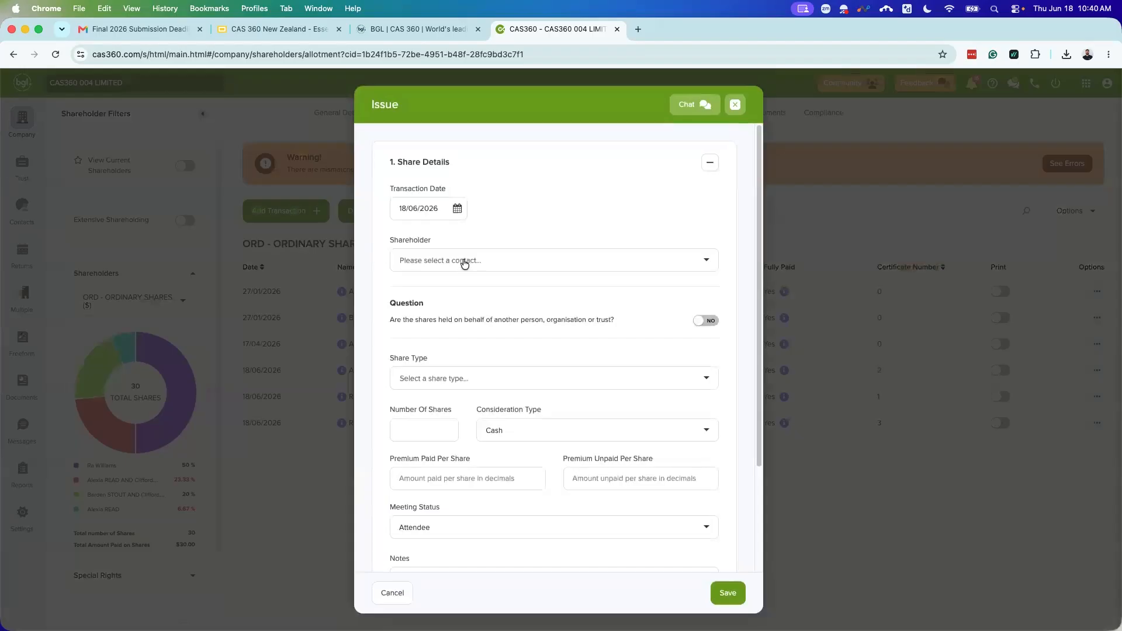
Step: Search 'Ra' in the Shareholder field and begin adding a new contact
left_click(463, 261)
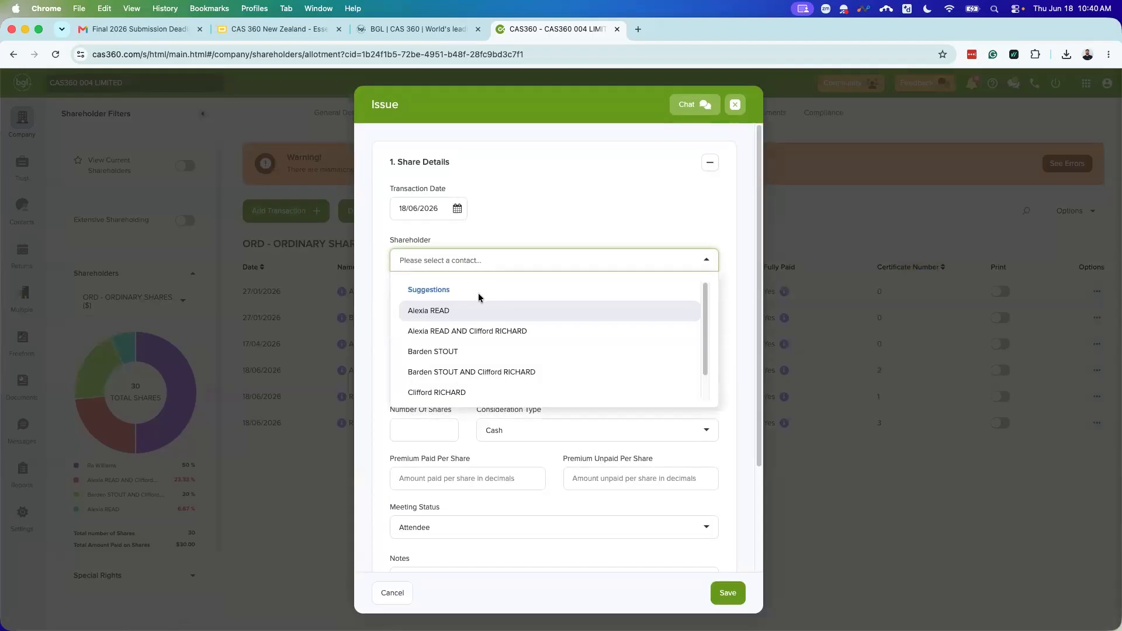
type("Ra")
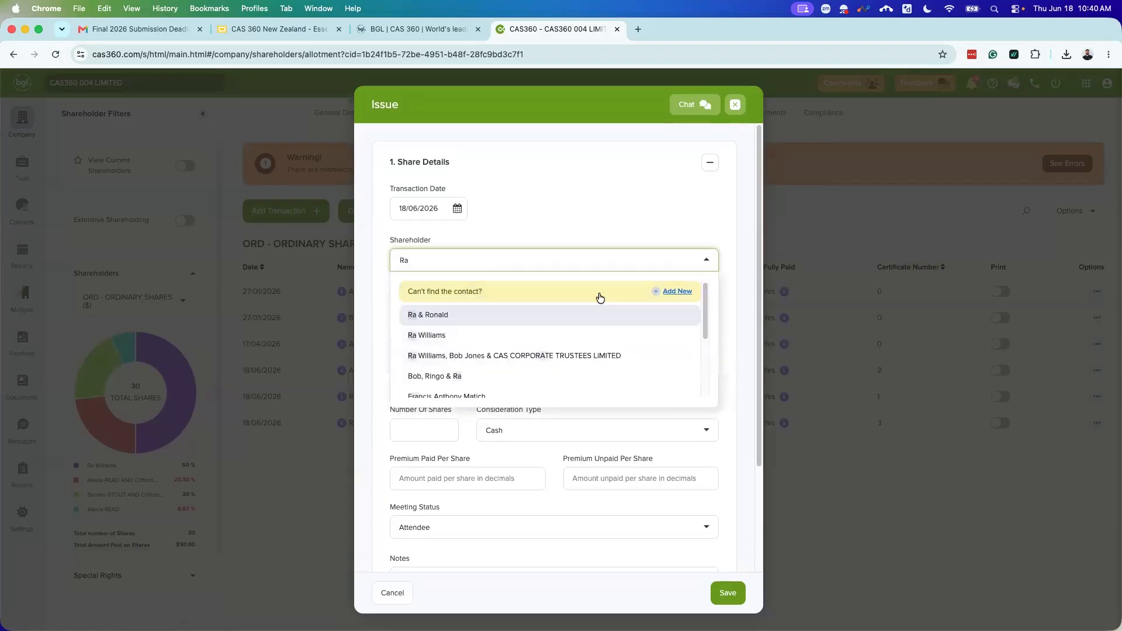
left_click(672, 294)
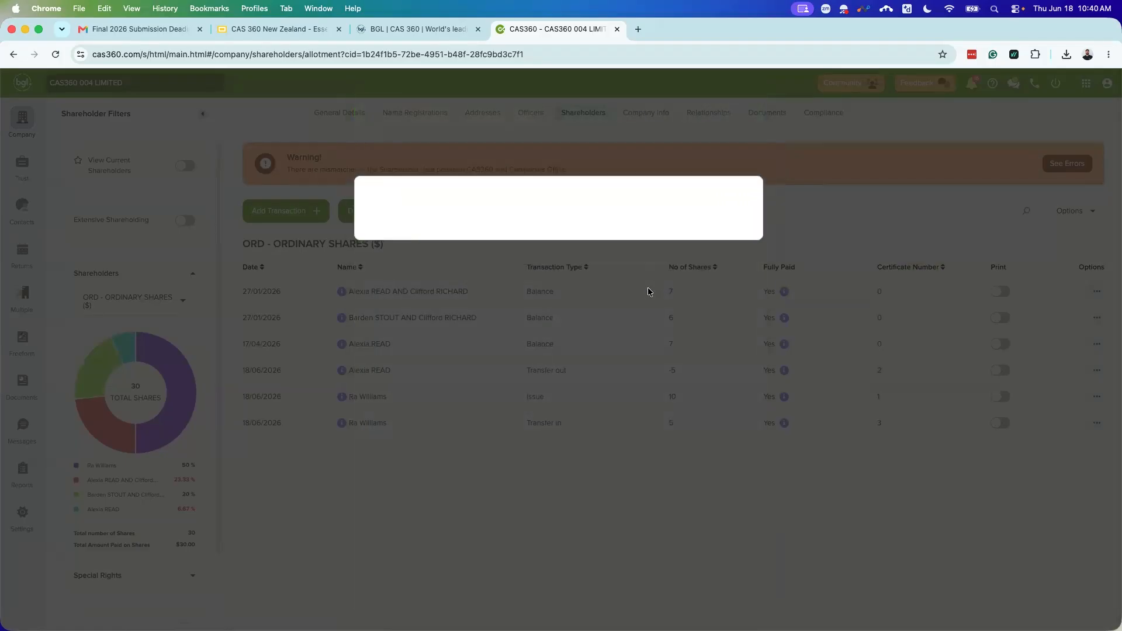
Step: Draft a Joint Member contact with two representatives, then cancel it and return to Shareholder
left_click(467, 166)
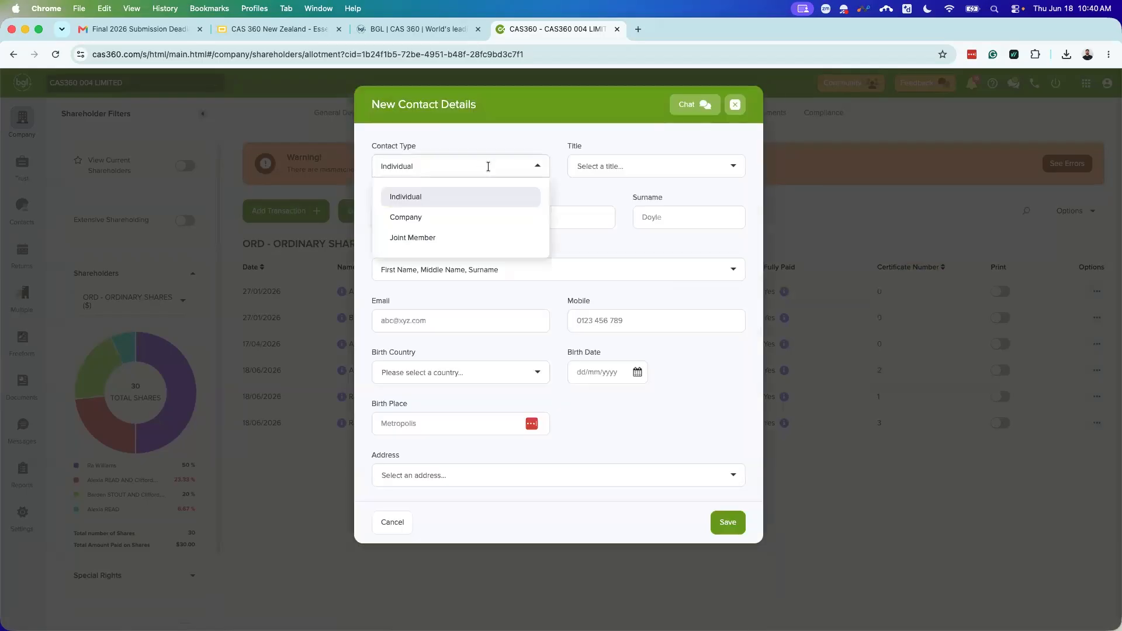
left_click(440, 239)
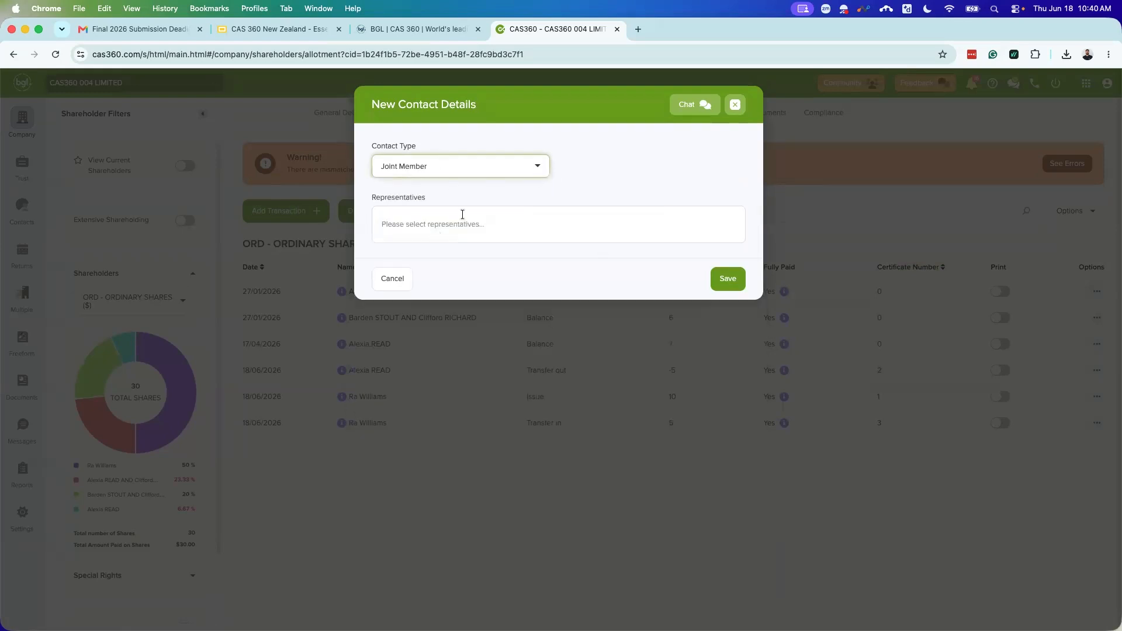
left_click(445, 218)
type("Ra")
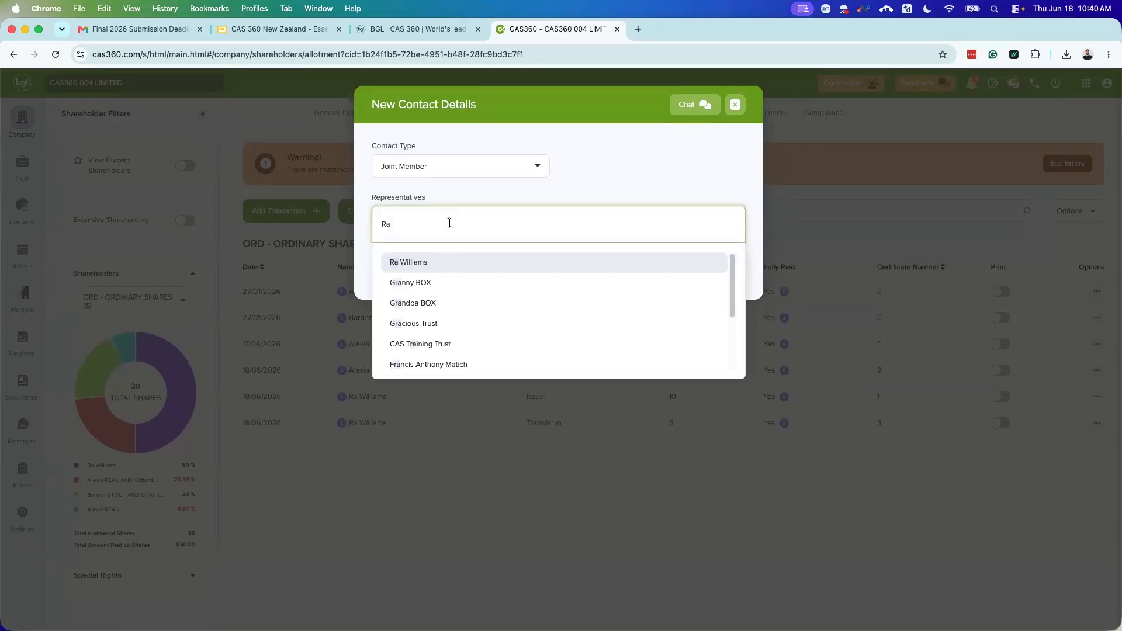
left_click(412, 263)
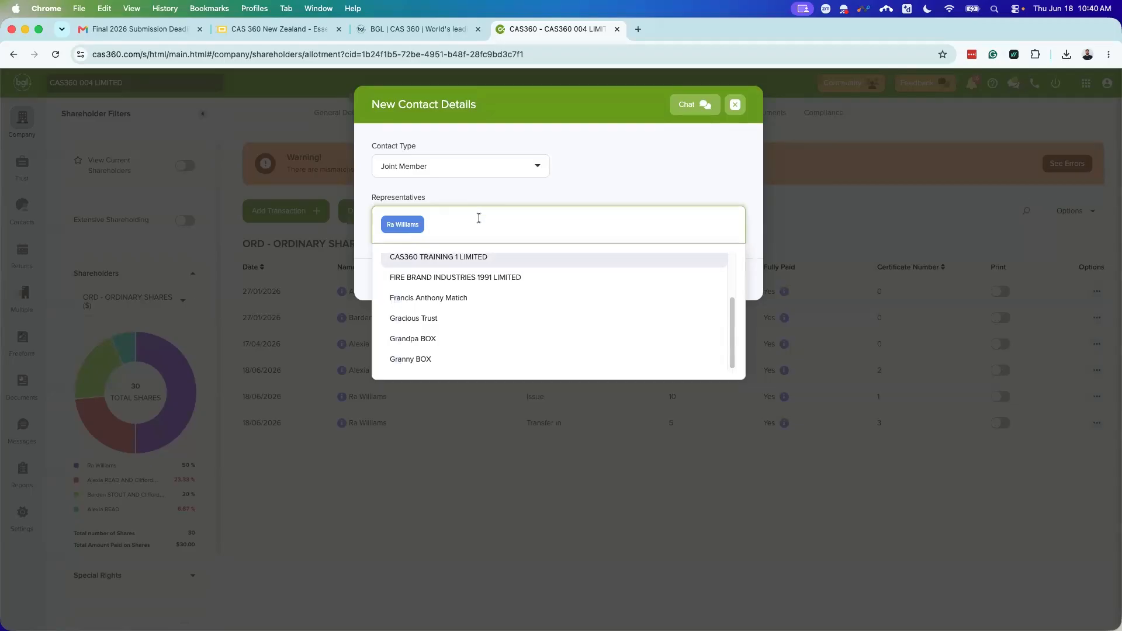
type("Ronald")
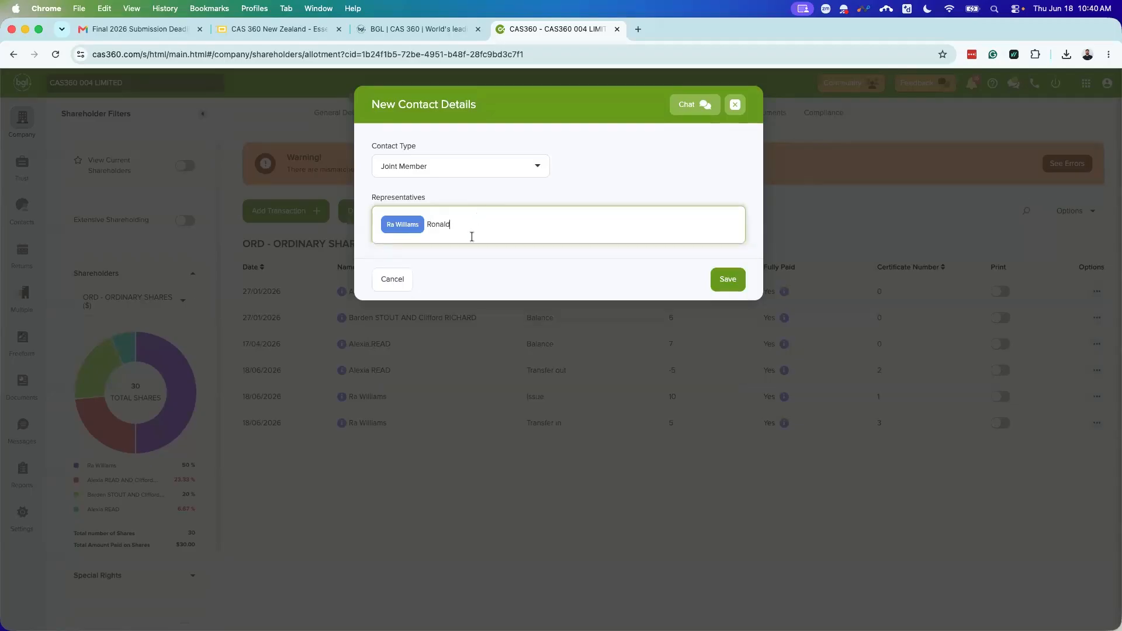
left_click(461, 261)
left_click(606, 196)
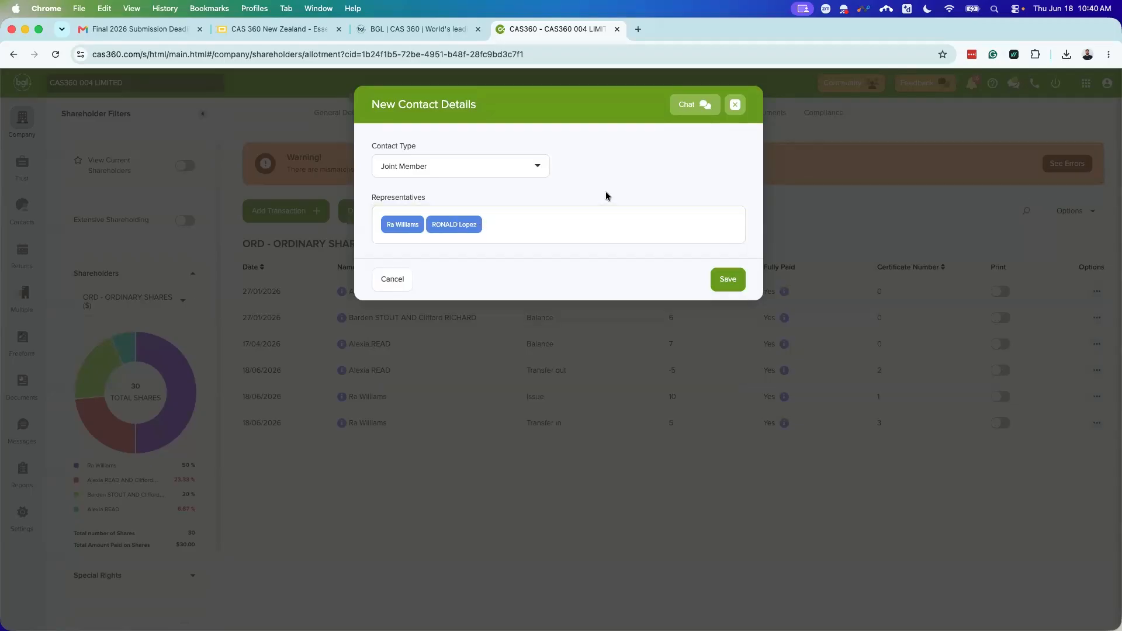
left_click(395, 276)
left_click(447, 261)
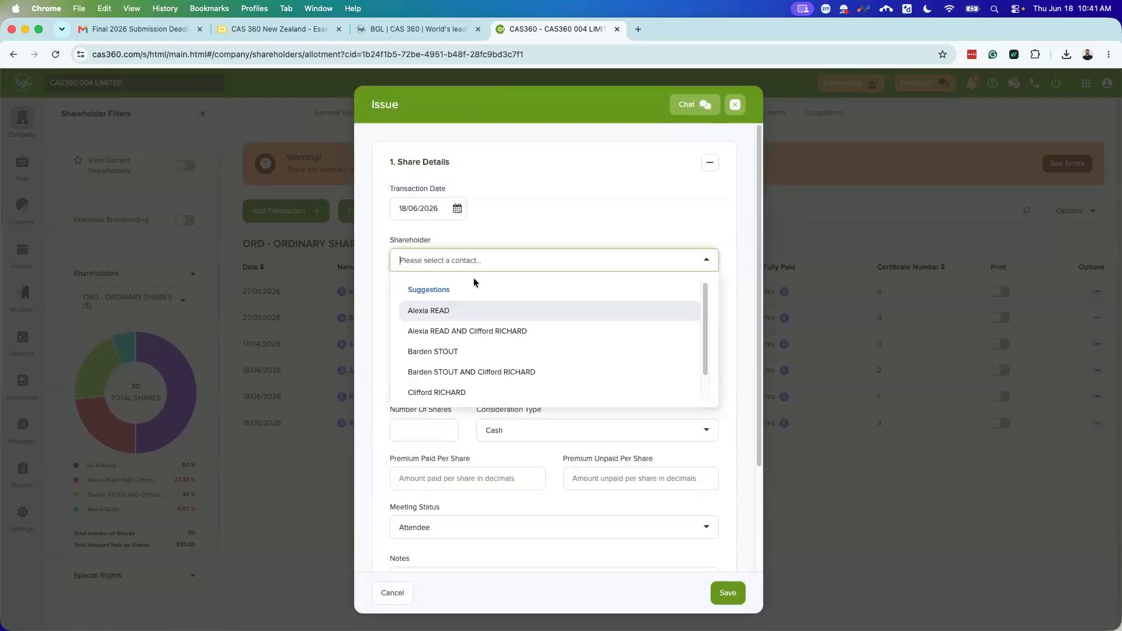
Step: Save an issue of 10 ORD ordinary $1 fully paid shares to the existing joint contact as certificate 4
type("Alexi")
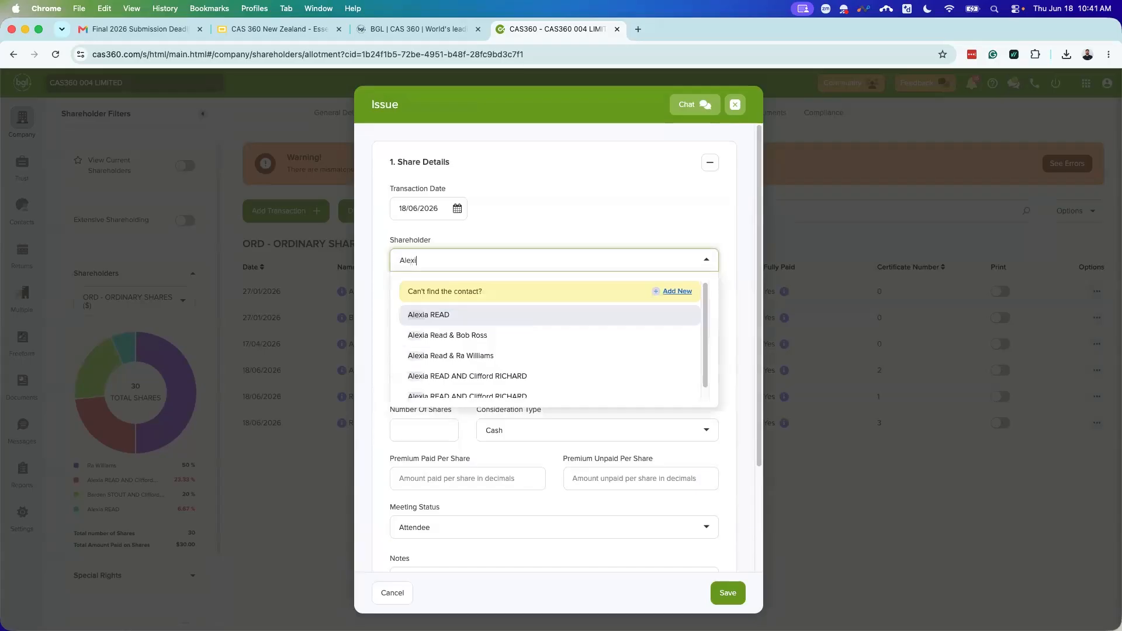
left_click(497, 354)
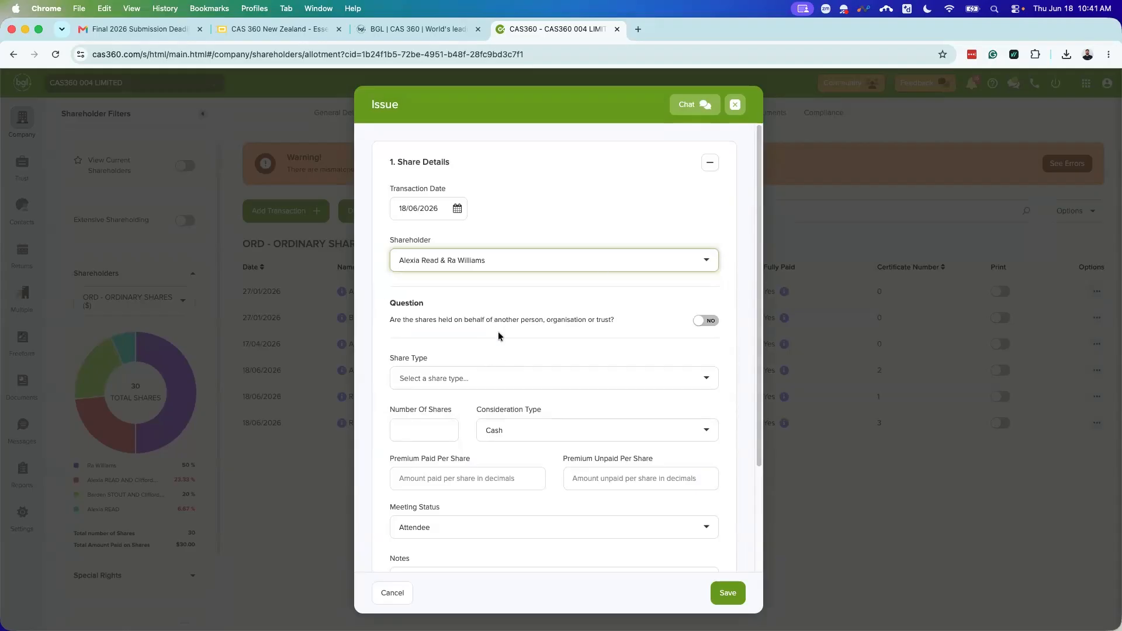
scroll(510, 317, "down", 3)
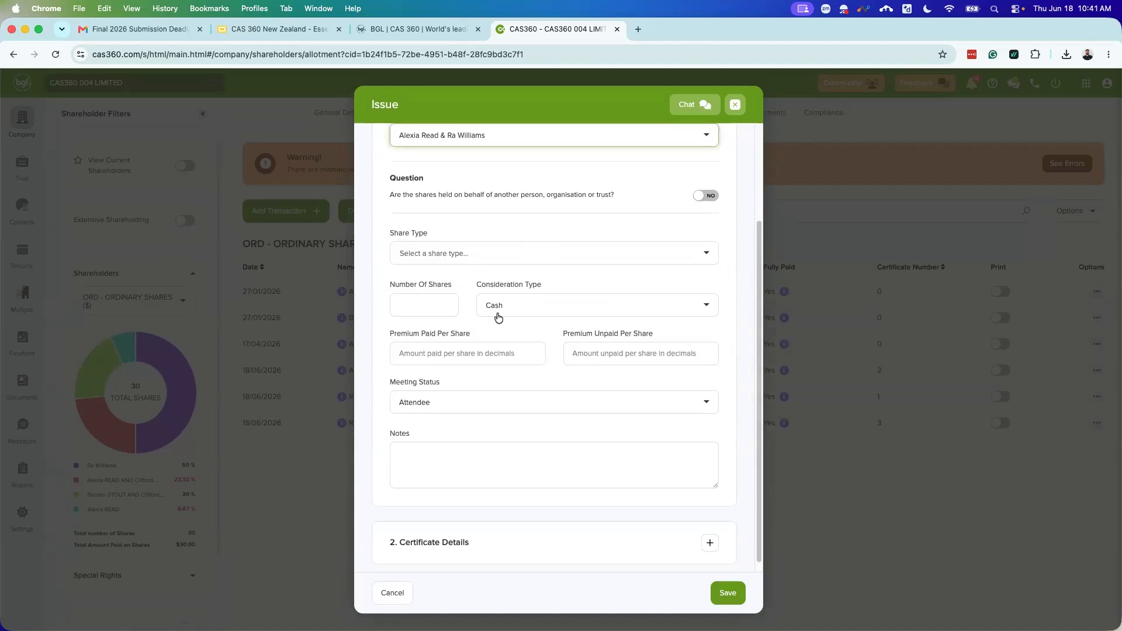
left_click(502, 251)
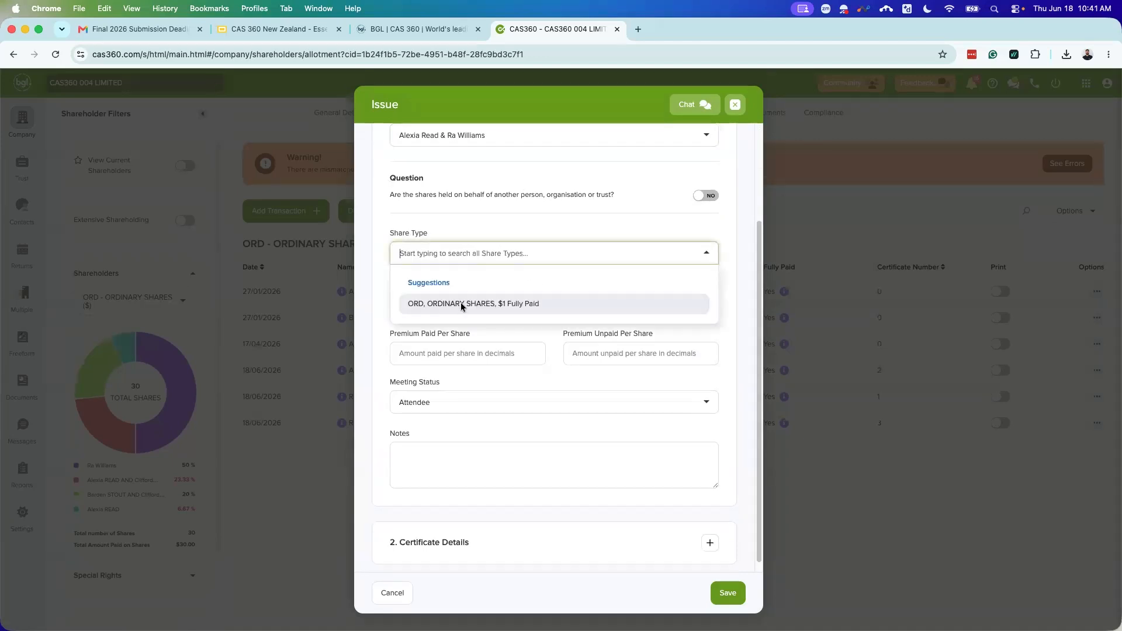
left_click(460, 305)
left_click(438, 307)
type("10")
scroll(591, 403, "down", 1)
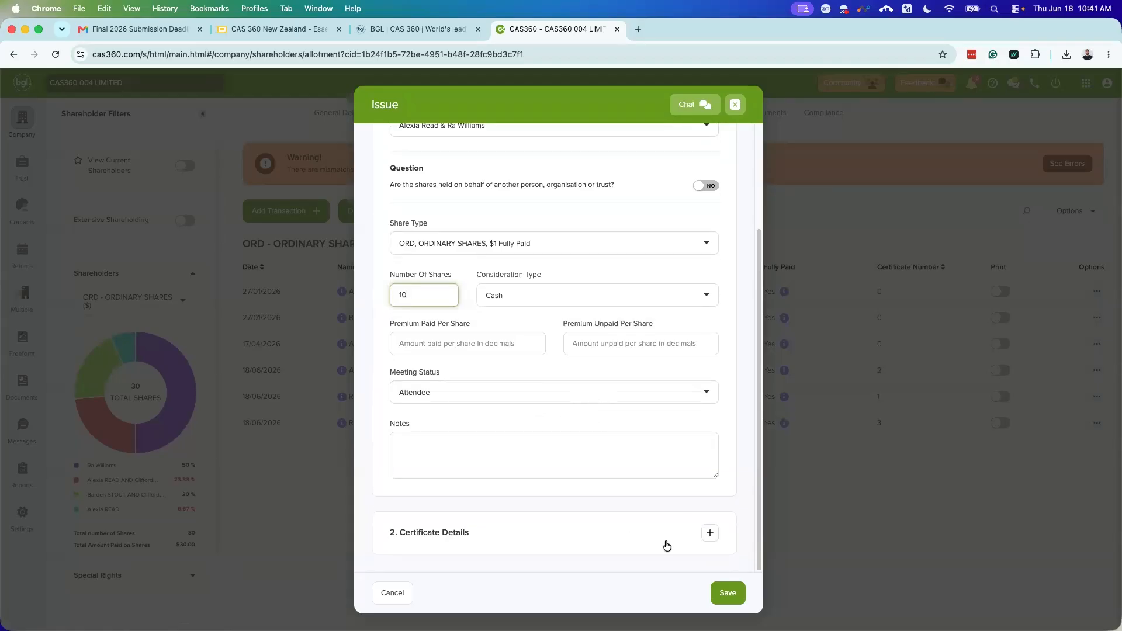
left_click(708, 533)
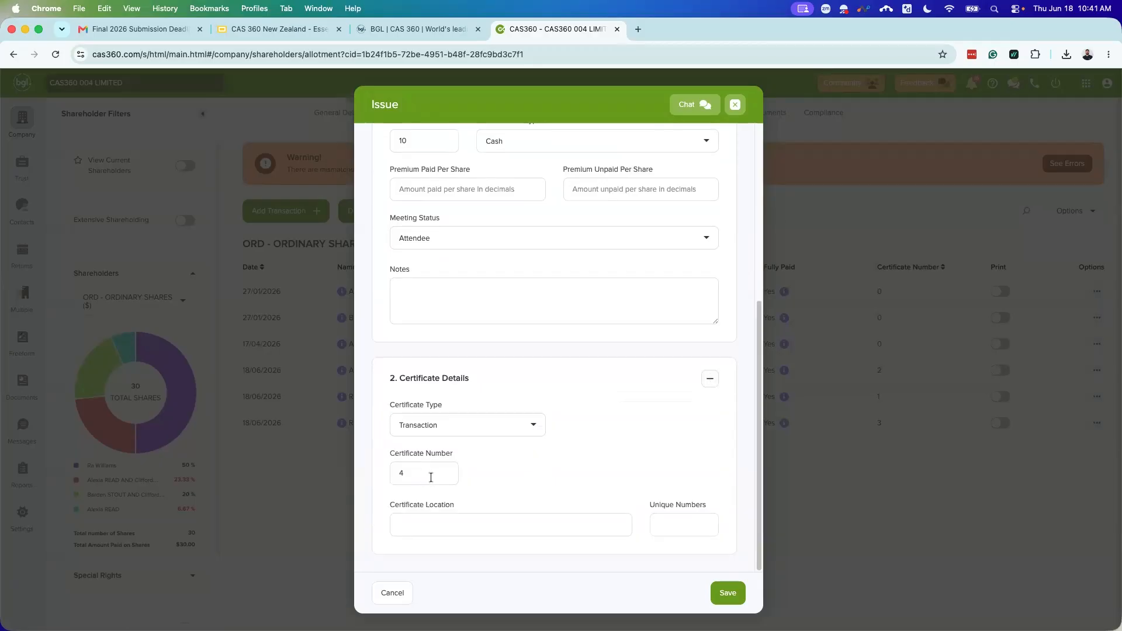
left_click(728, 592)
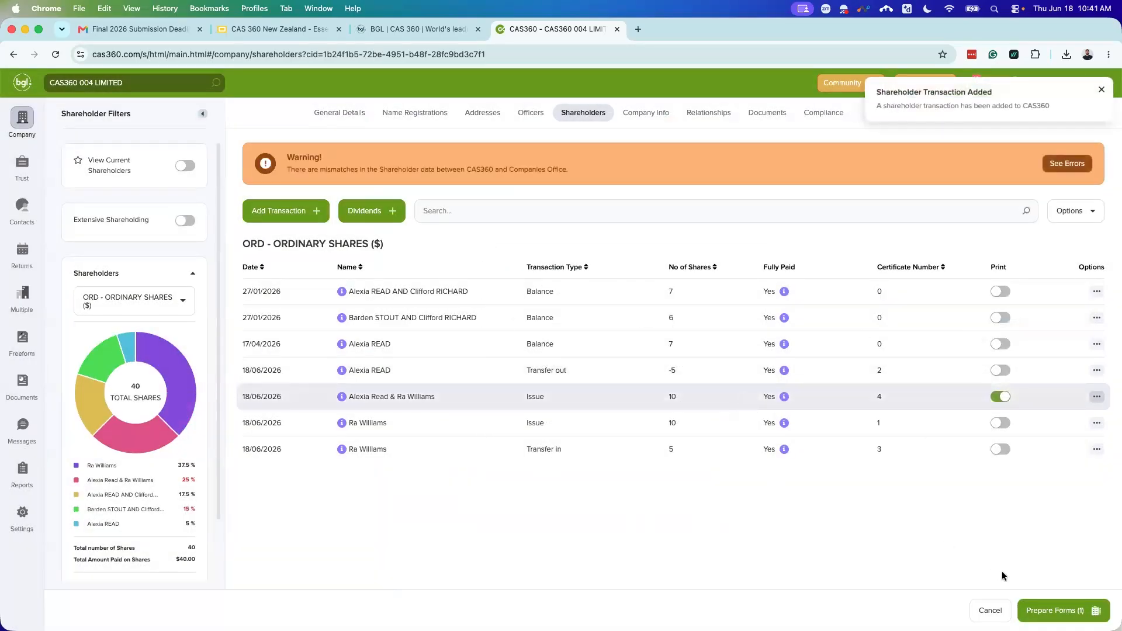
Step: Prepare forms for the 10-share issue and preview the Register of Shareholders PDF
left_click(1068, 604)
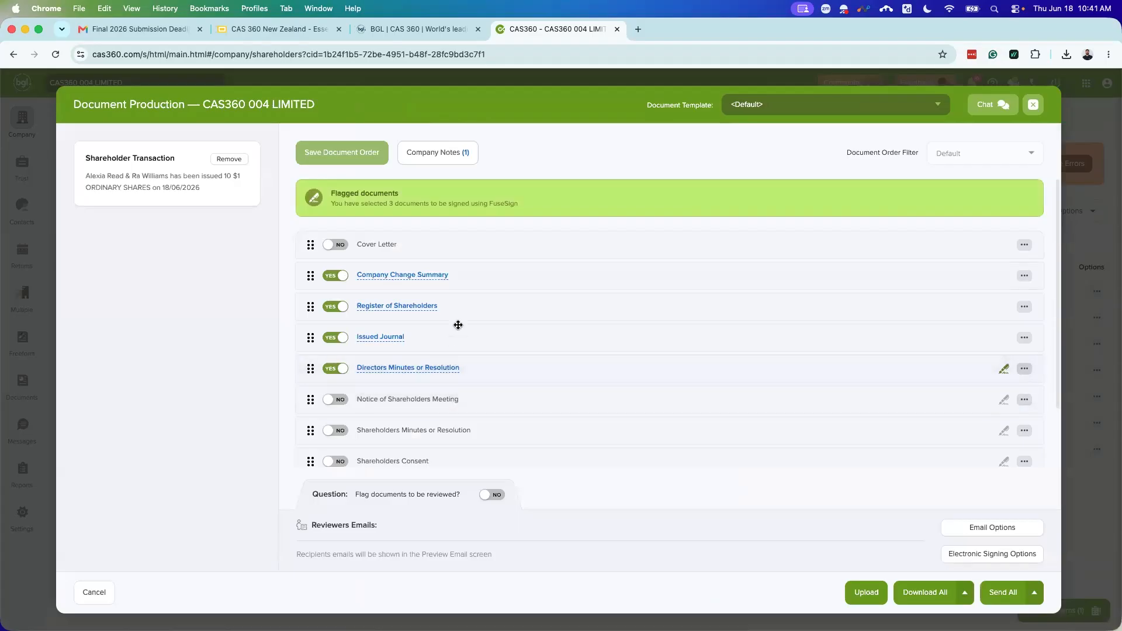
left_click(422, 307)
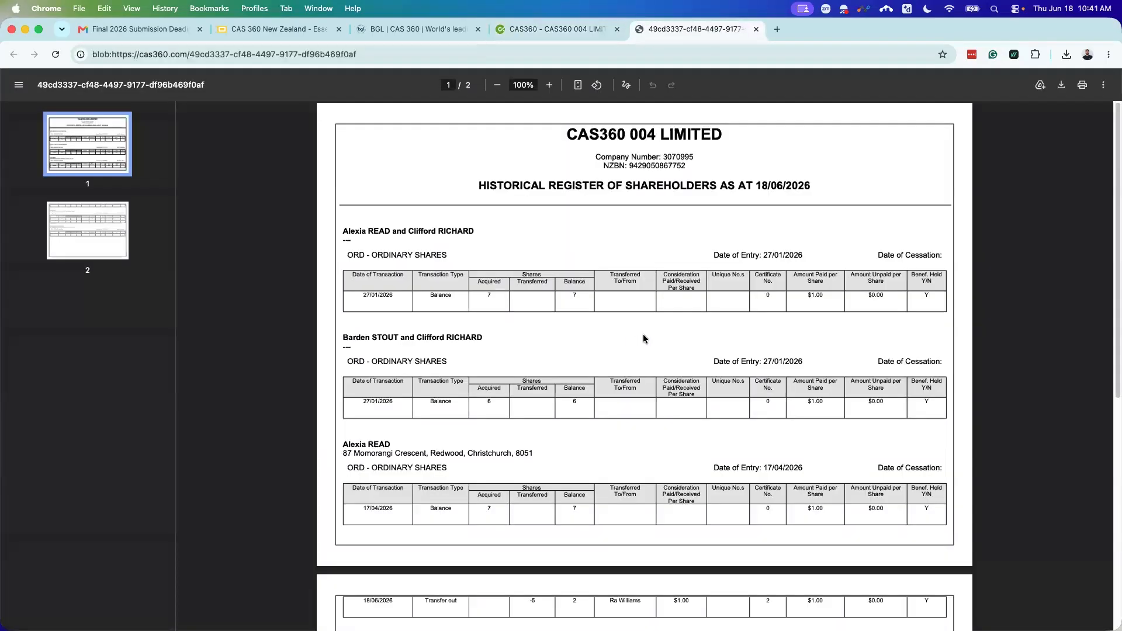
scroll(643, 338, "down", 10)
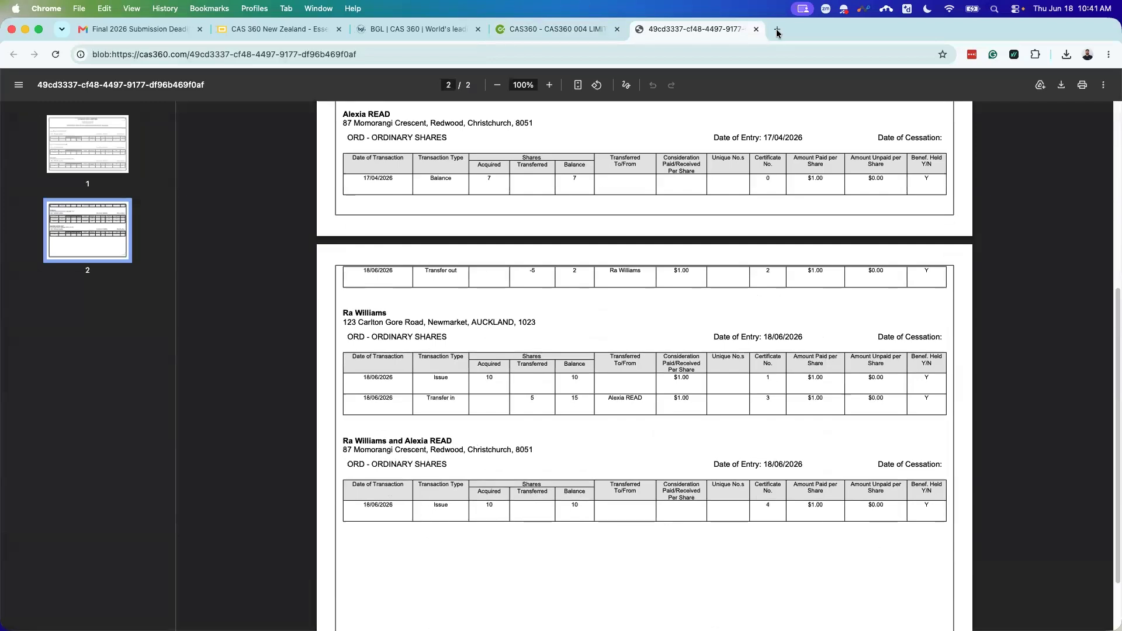
left_click(756, 30)
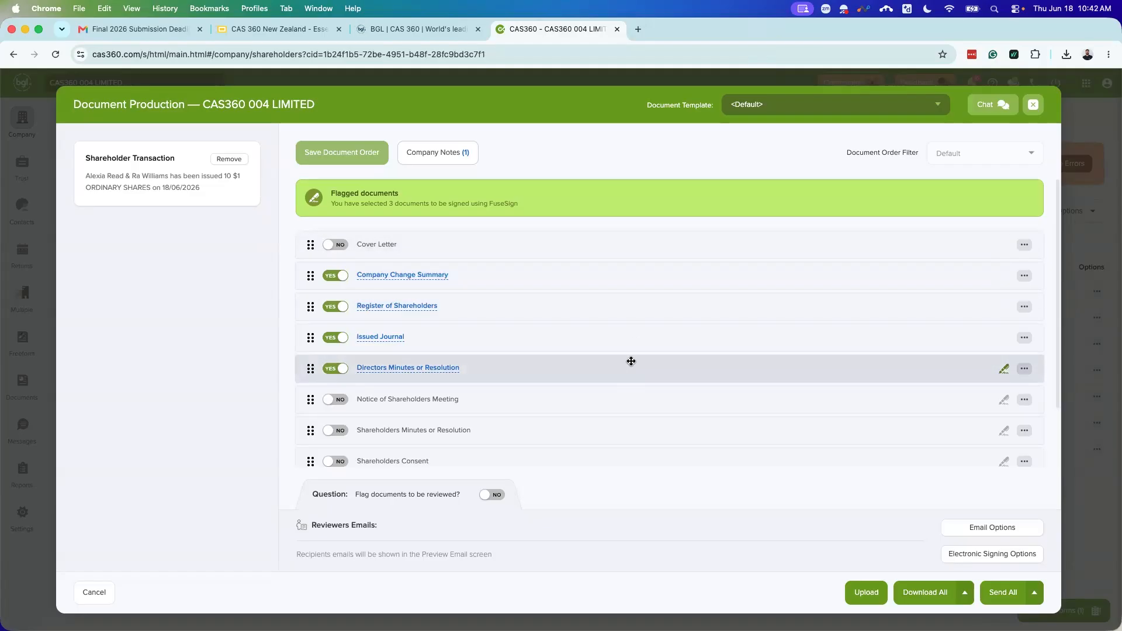
Step: Flag the pack for review, add a reviewer, and note 'Can you please confirm I have all the right document Thanks'
left_click(494, 501)
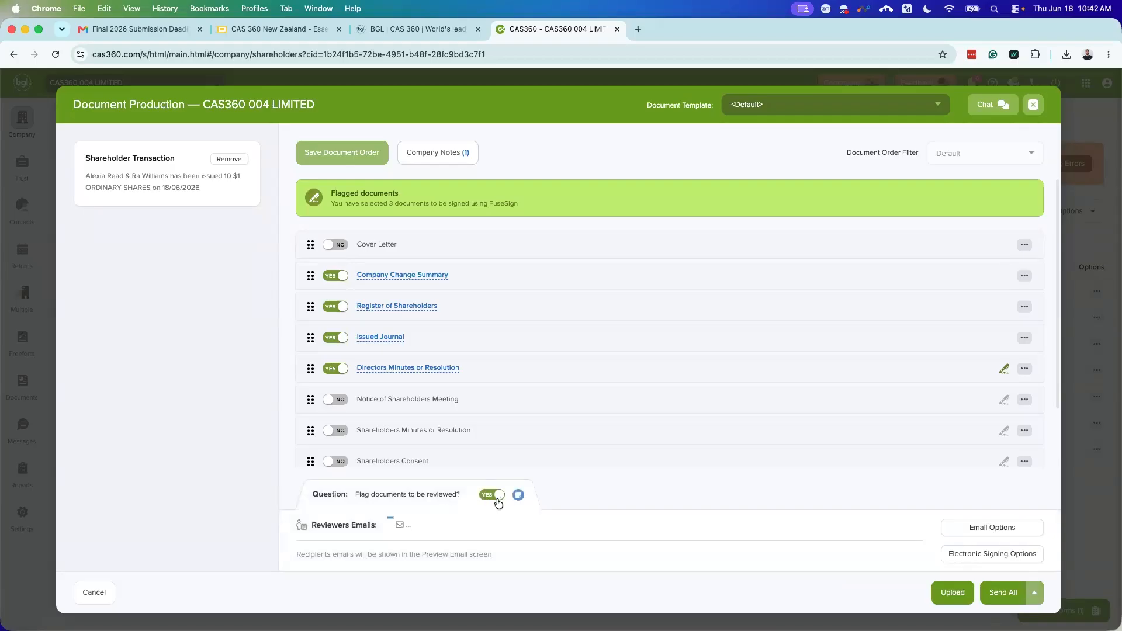
left_click(439, 523)
type("Ra")
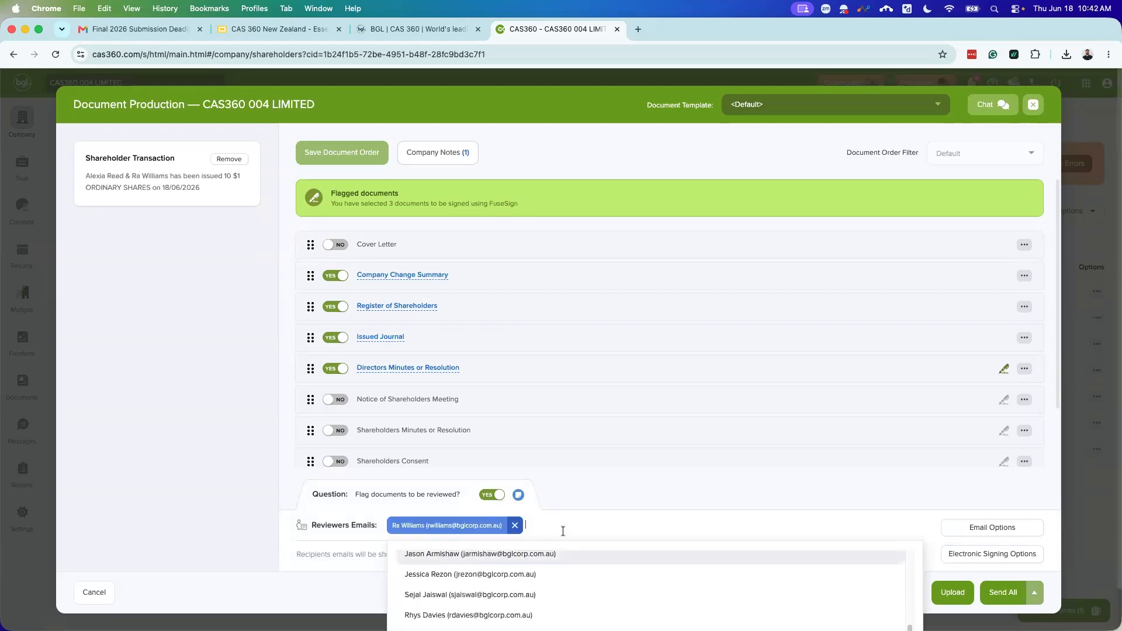
left_click(518, 496)
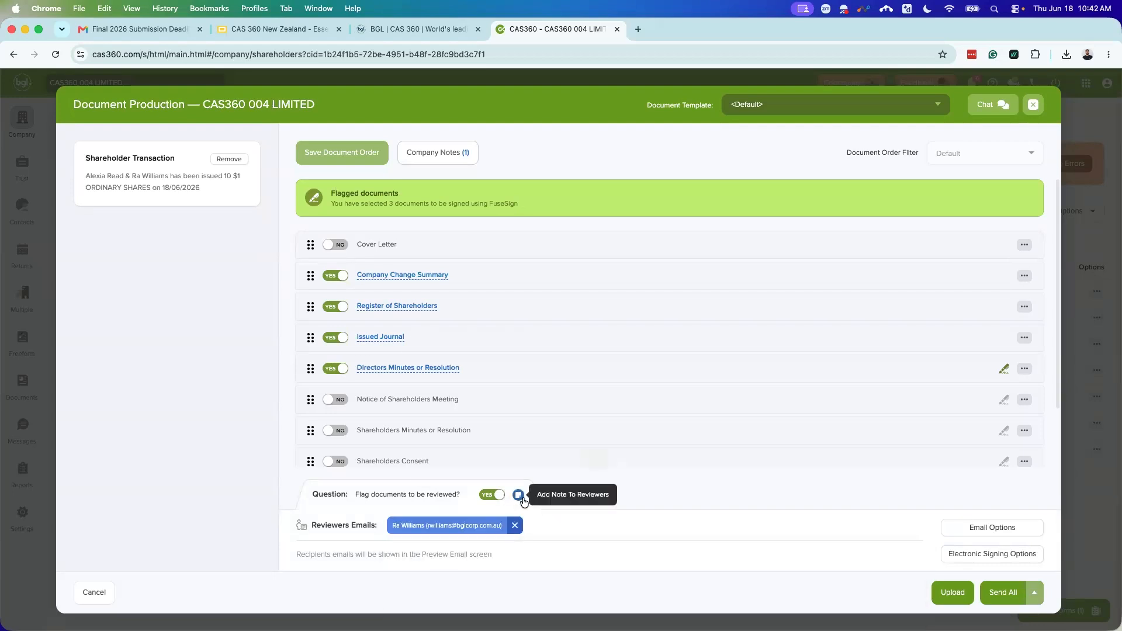
type("C")
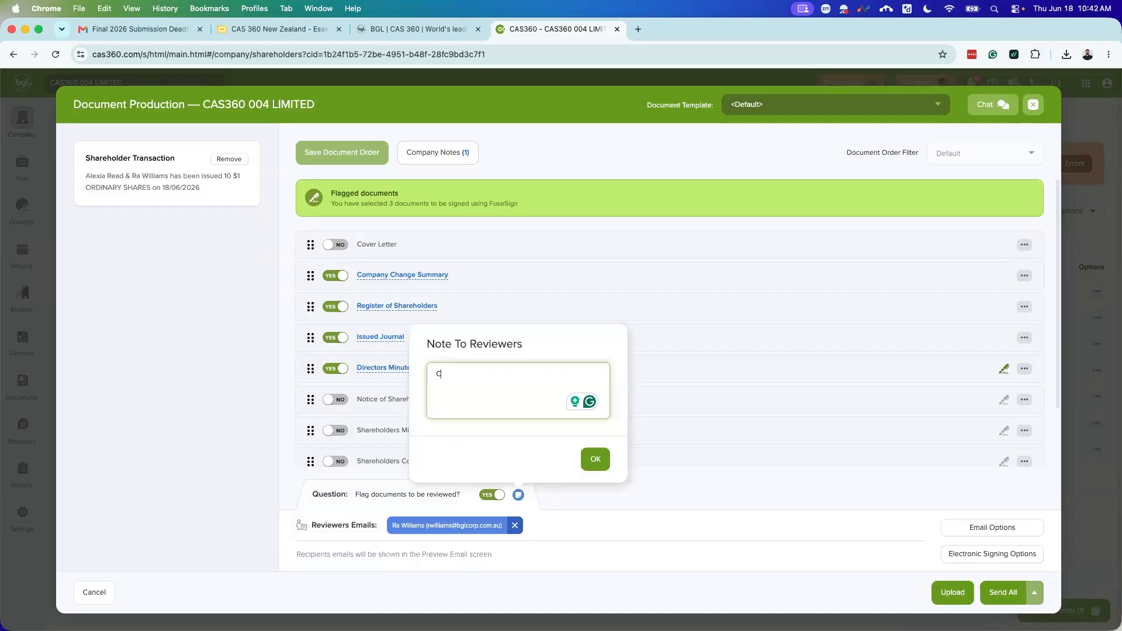
type("an you please confirm I have")
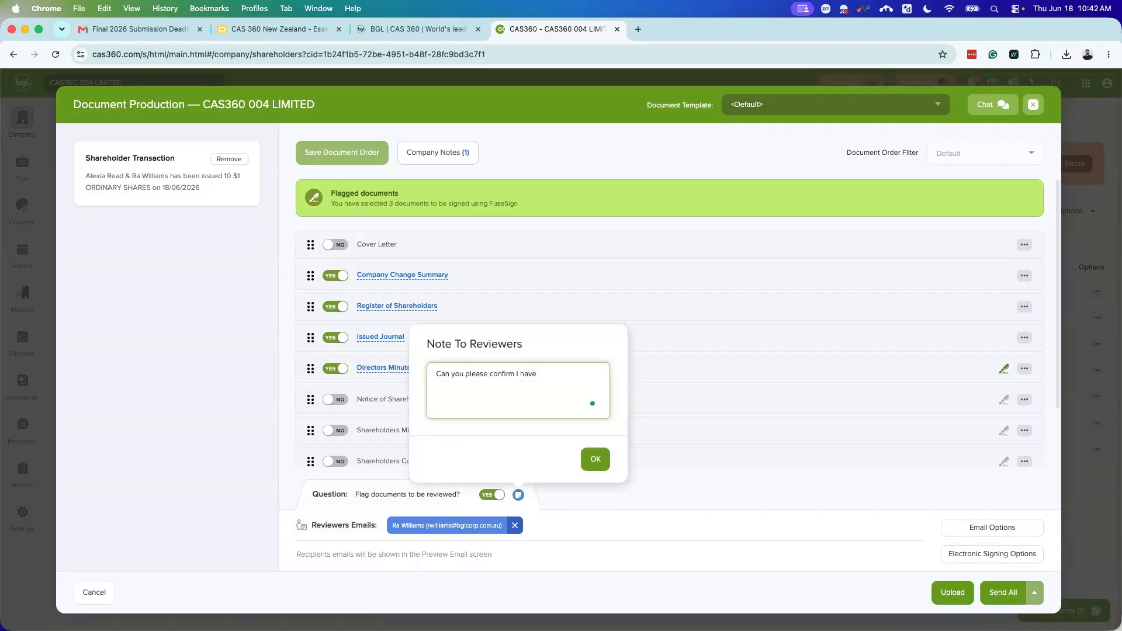
type(" all the right documents attached?")
type("Thanks")
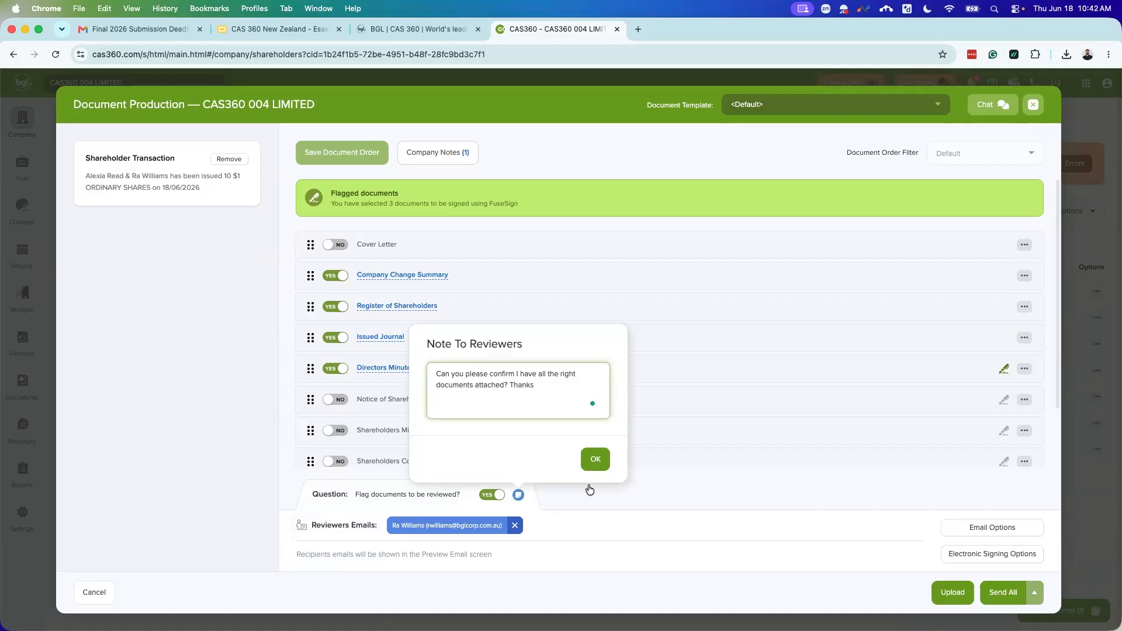
left_click(595, 459)
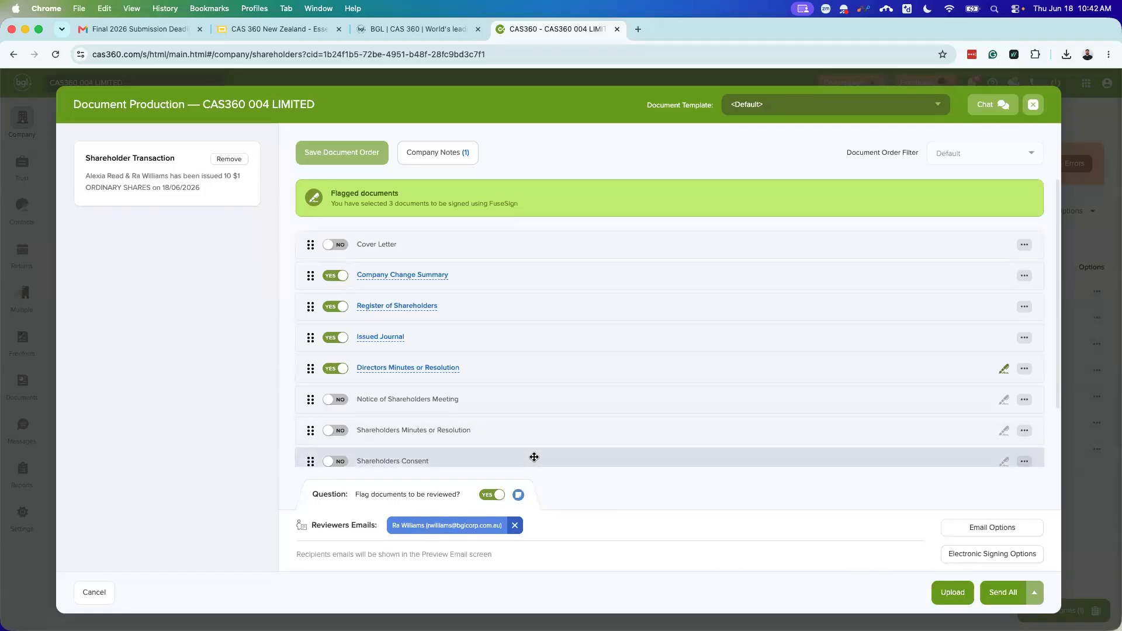
Step: Review the Preview Email for CAS360 004 LIMITED and send it to the selected signatories
left_click(1002, 594)
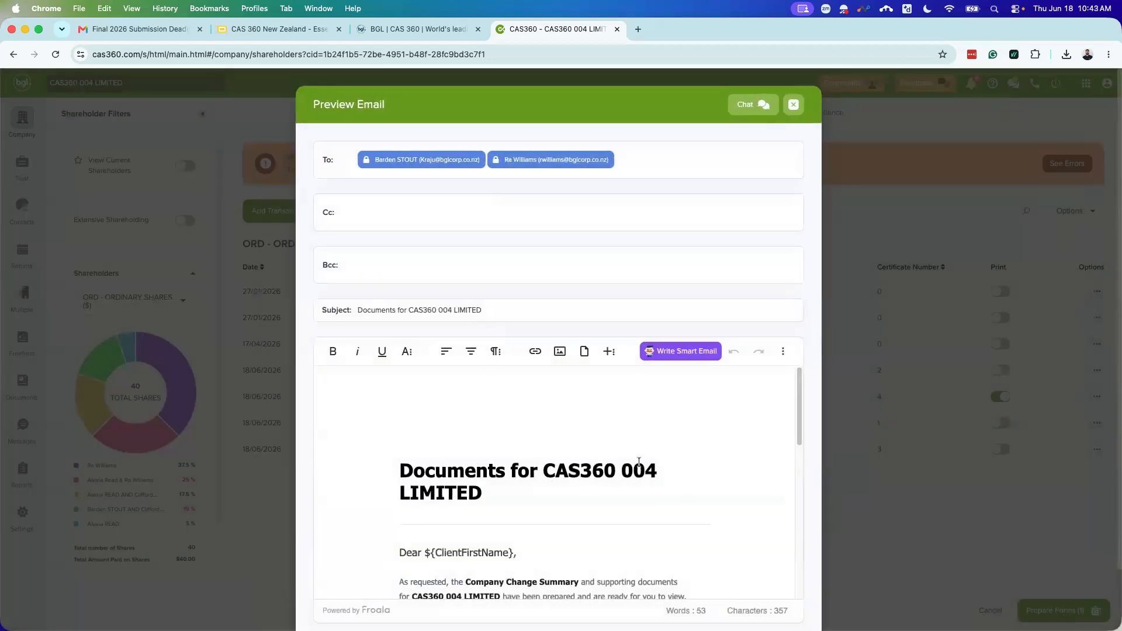
scroll(650, 460, "down", 2)
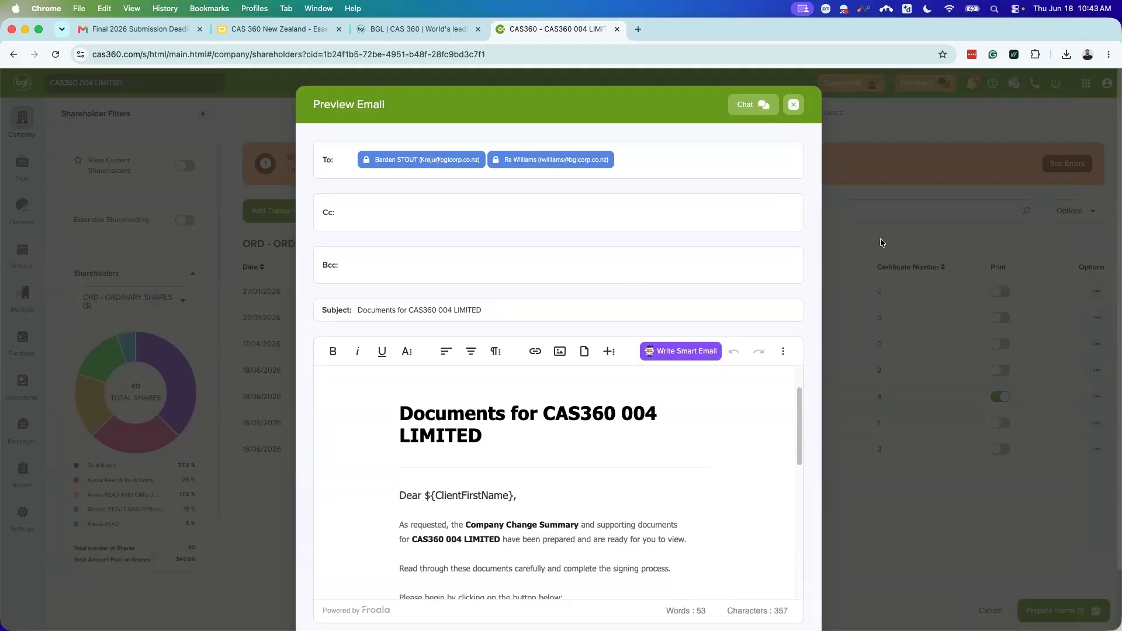
scroll(543, 392, "down", 3)
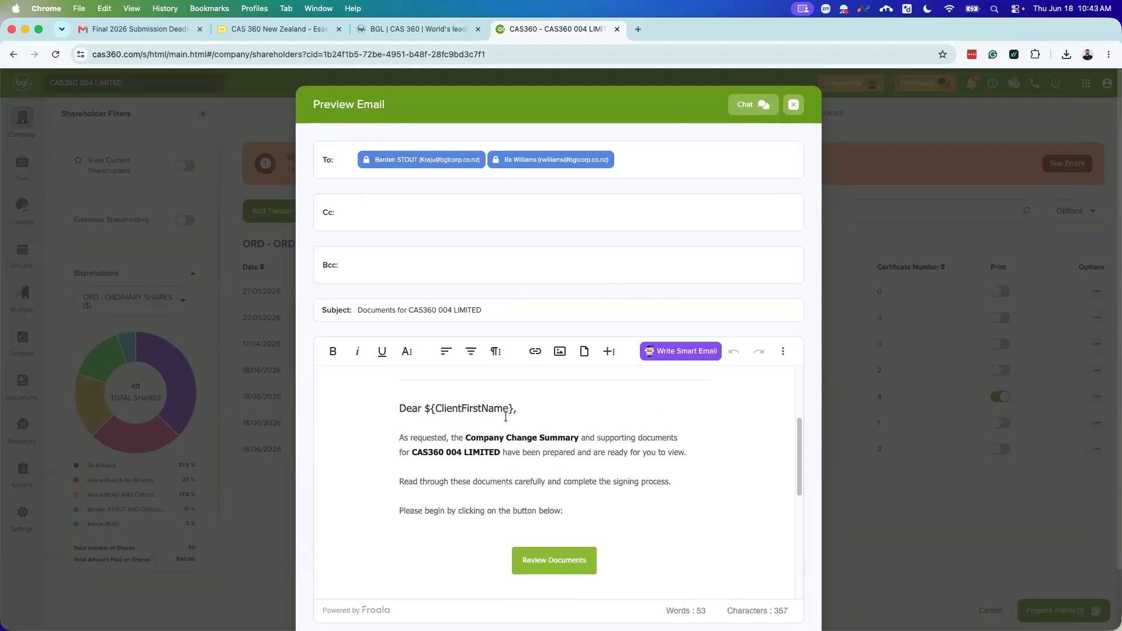
scroll(586, 421, "up", 1)
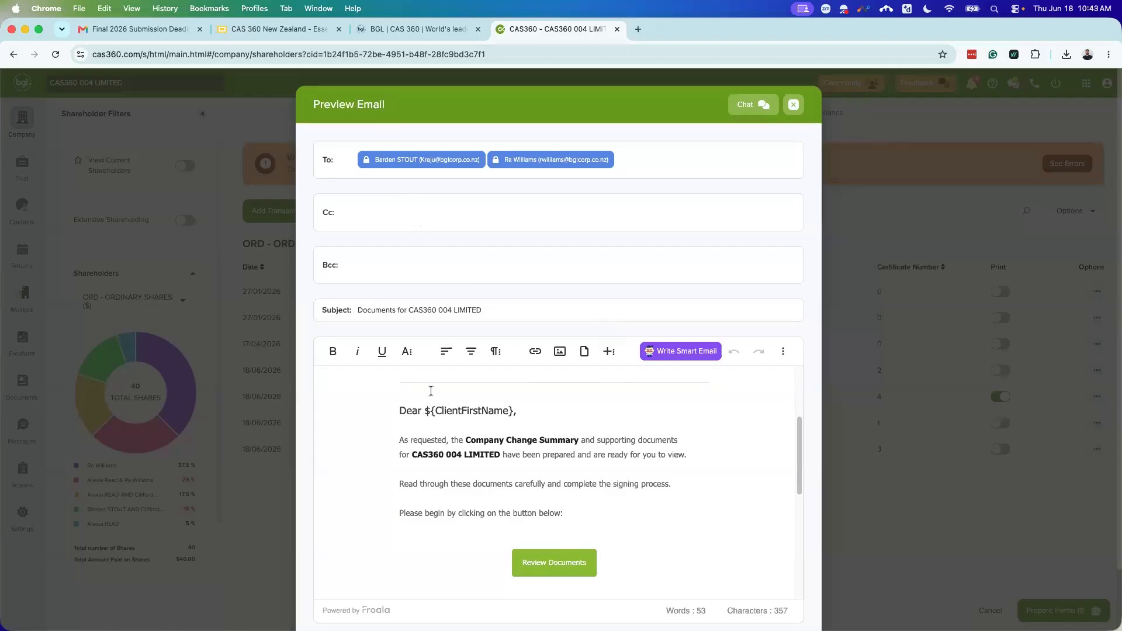
scroll(430, 391, "up", 5)
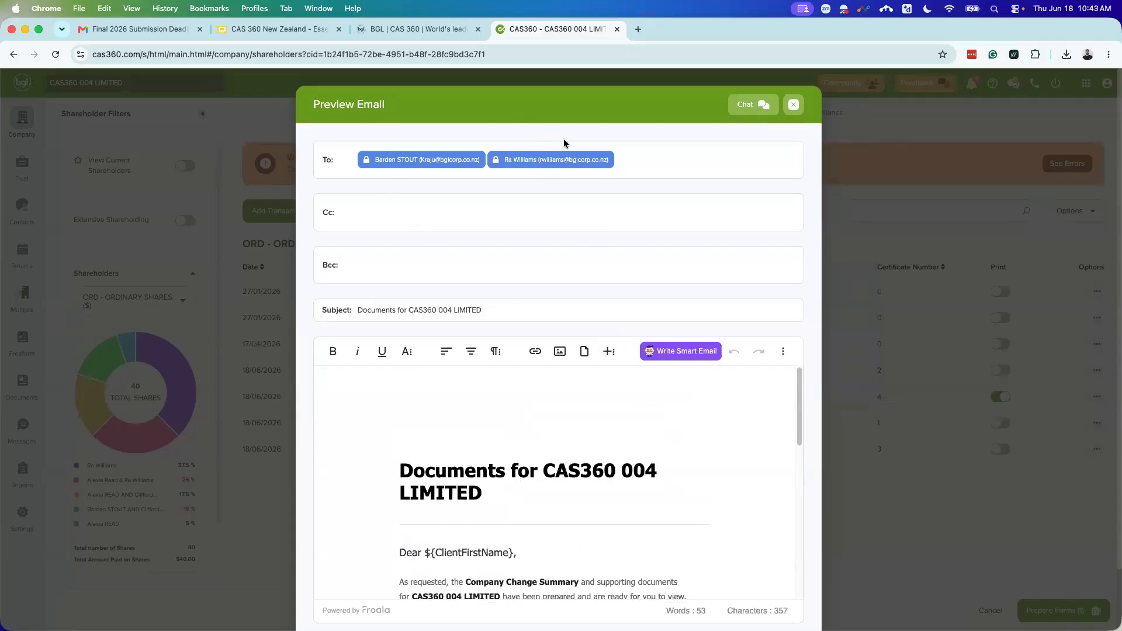
scroll(561, 304, "down", 3)
scroll(625, 380, "down", 3)
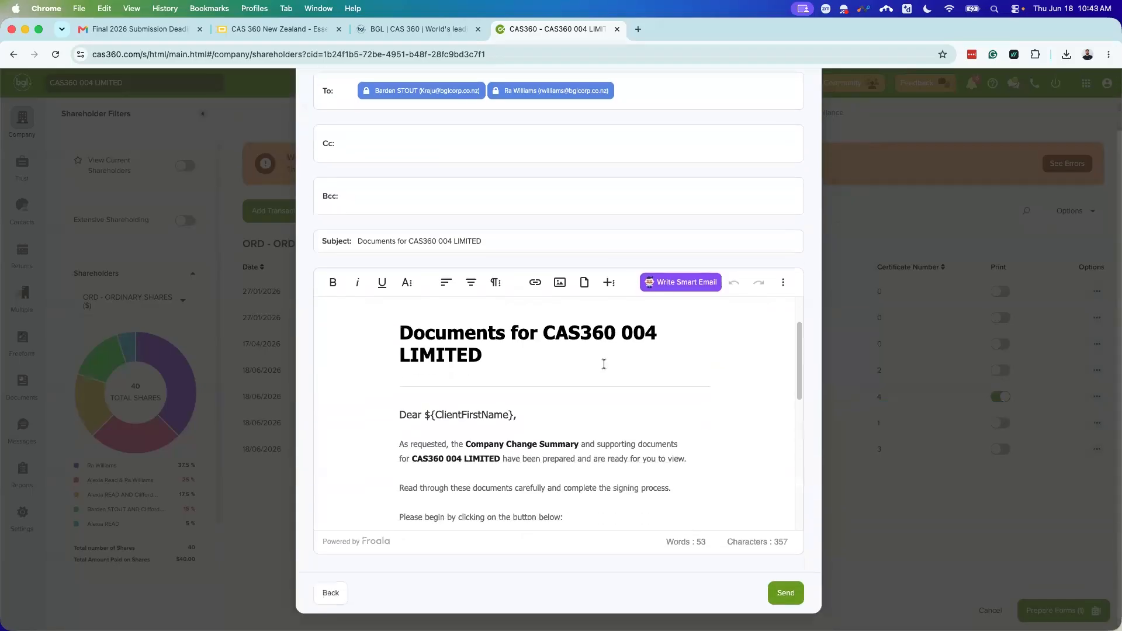
left_click(782, 599)
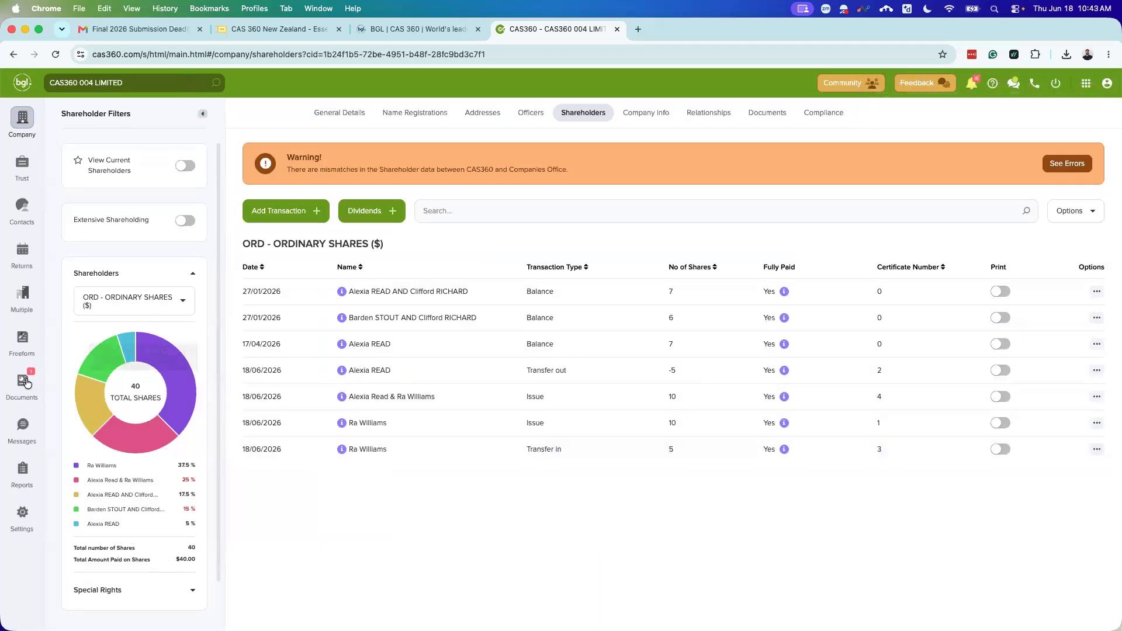
Step: Check notifications, then open Documents Review showing the pending CAS360 004 LIMITED change documents
left_click(971, 84)
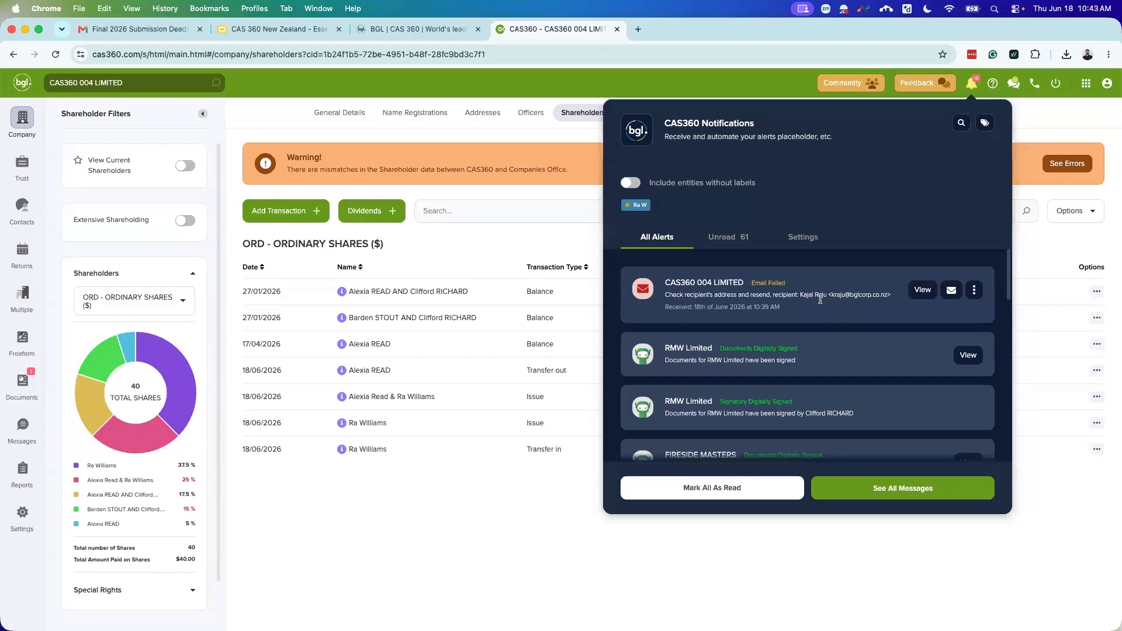
left_click(26, 383)
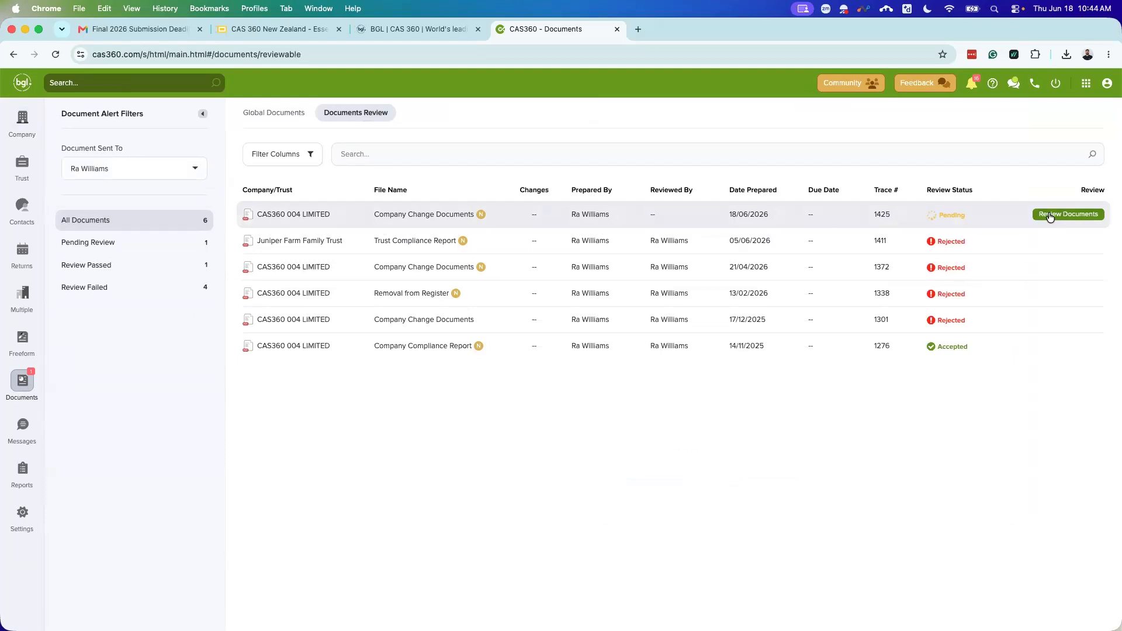
left_click(1068, 213)
scroll(704, 380, "down", 2)
scroll(704, 380, "down", 4)
scroll(595, 356, "down", 8)
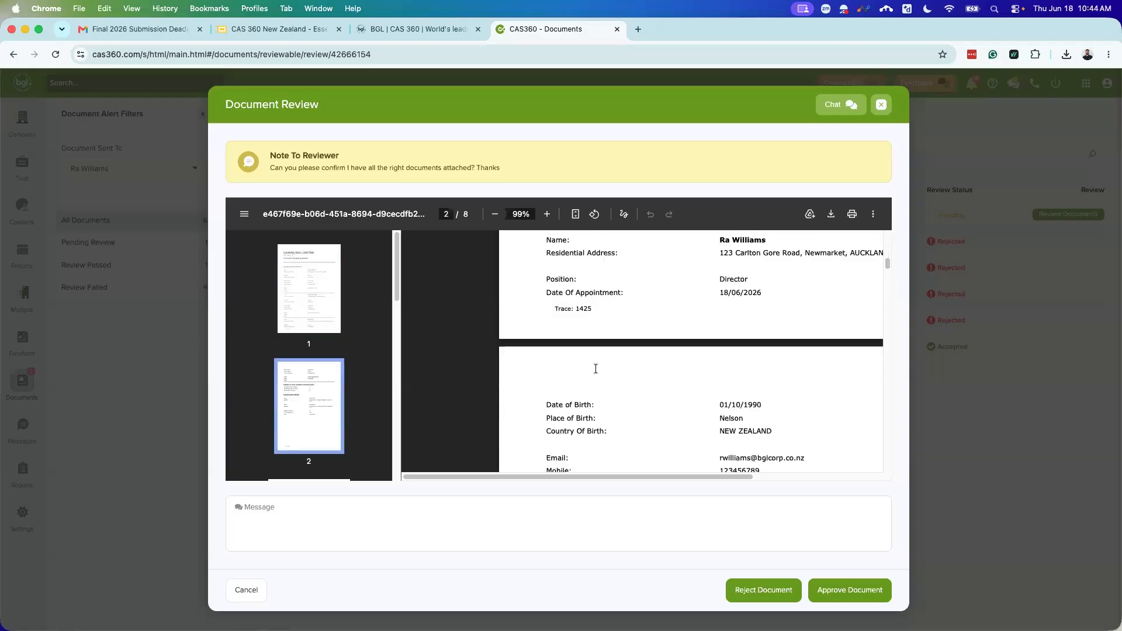
scroll(310, 387, "down", 3)
left_click(310, 381)
scroll(635, 358, "down", 6)
scroll(327, 386, "down", 8)
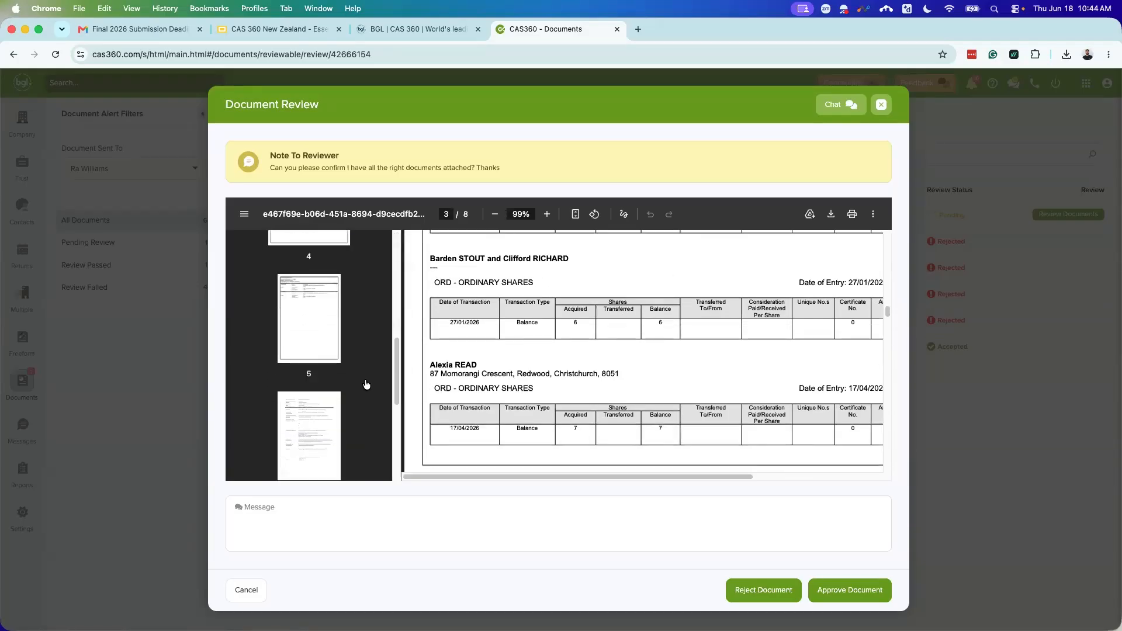
left_click(309, 327)
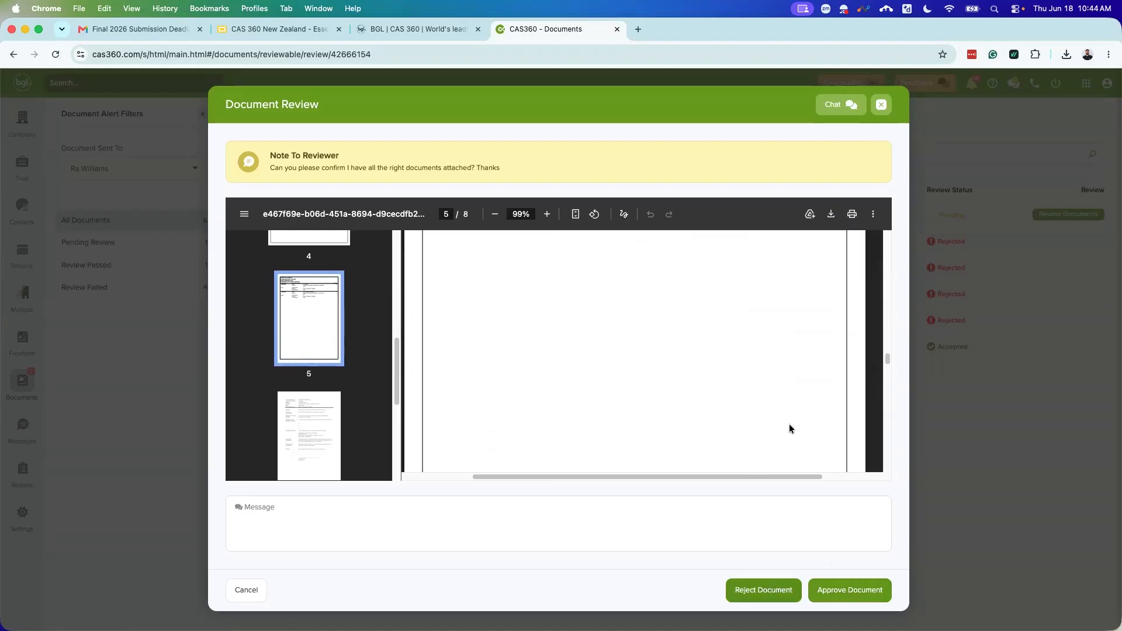
left_click(585, 511)
type("Please udate X email for X")
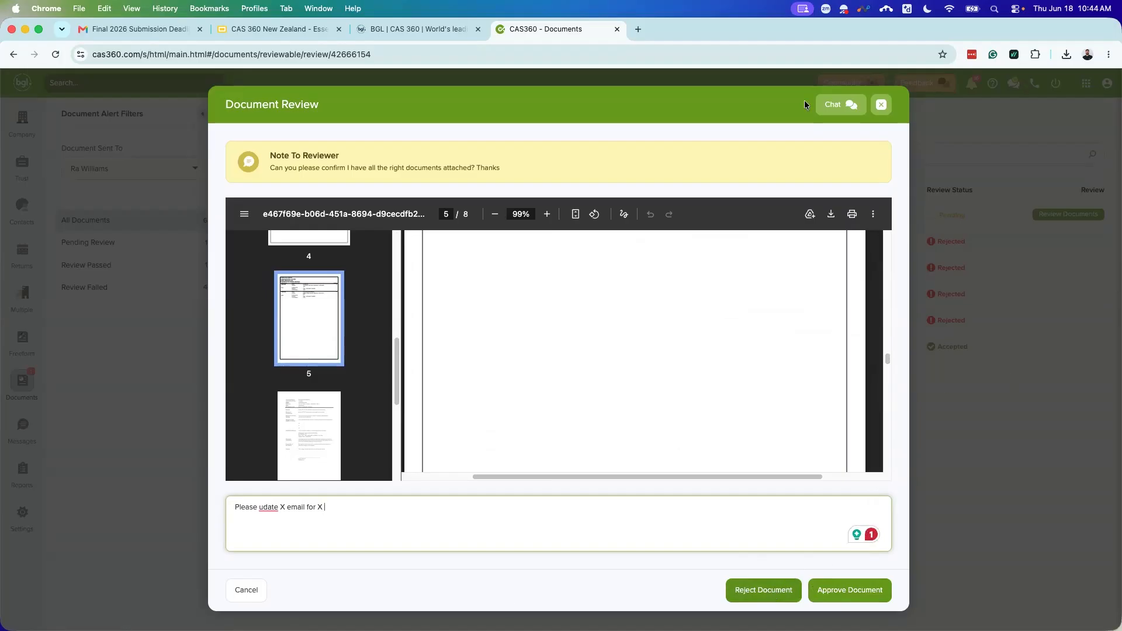
left_click(883, 110)
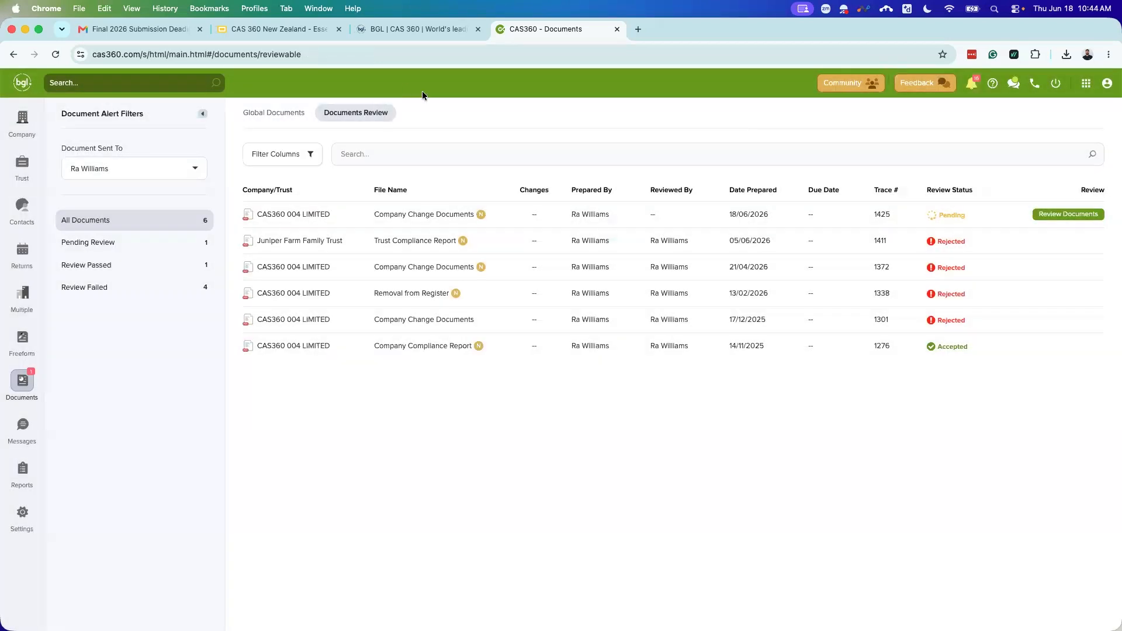
Step: Open the CAS360 004 LIMITED Document Review email in Gmail and follow its Review Documents link
left_click(163, 32)
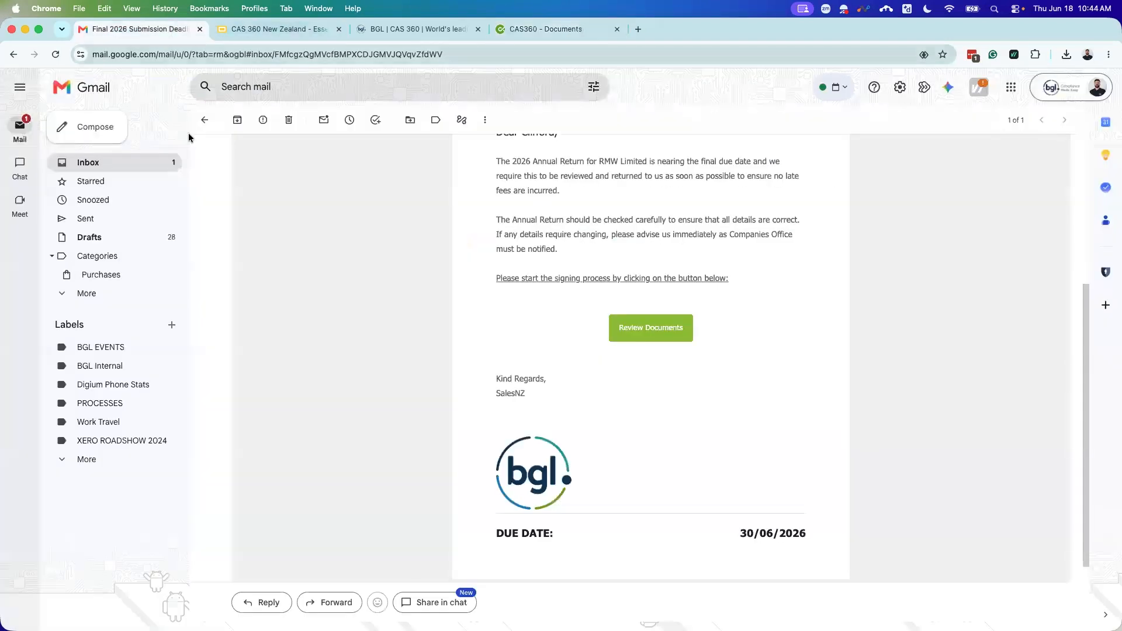
left_click(167, 162)
left_click(304, 175)
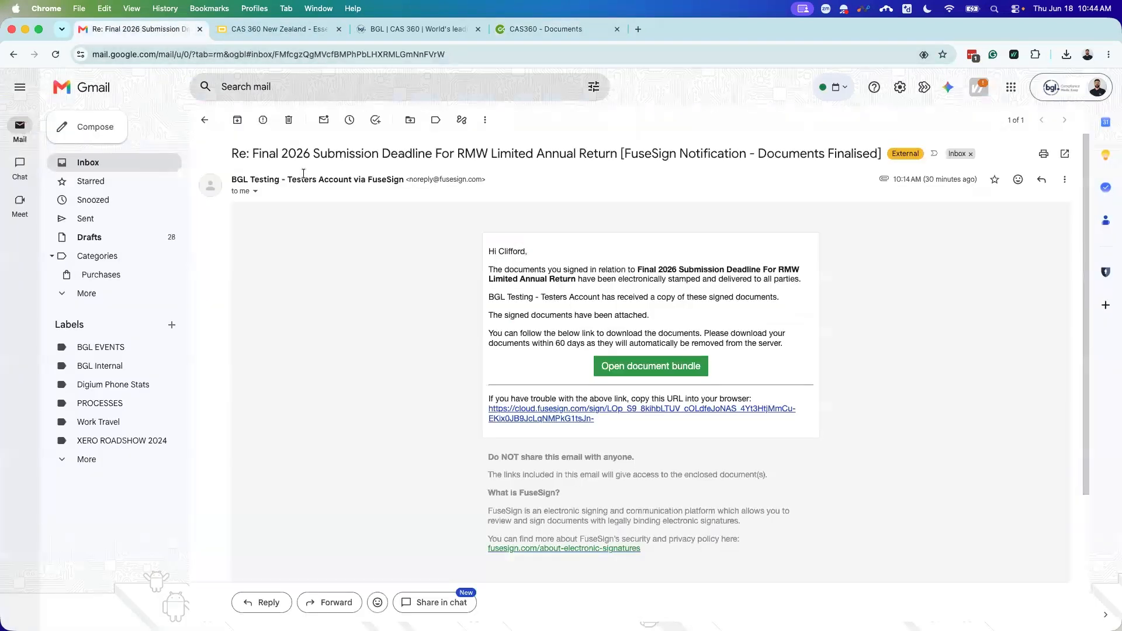
left_click(204, 119)
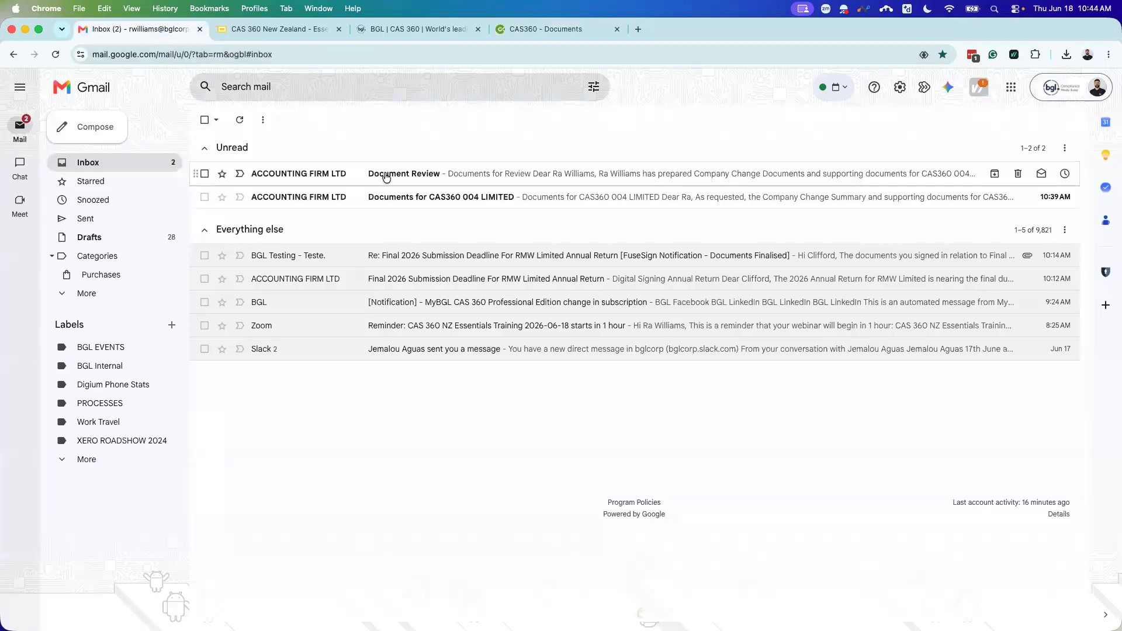
left_click(352, 174)
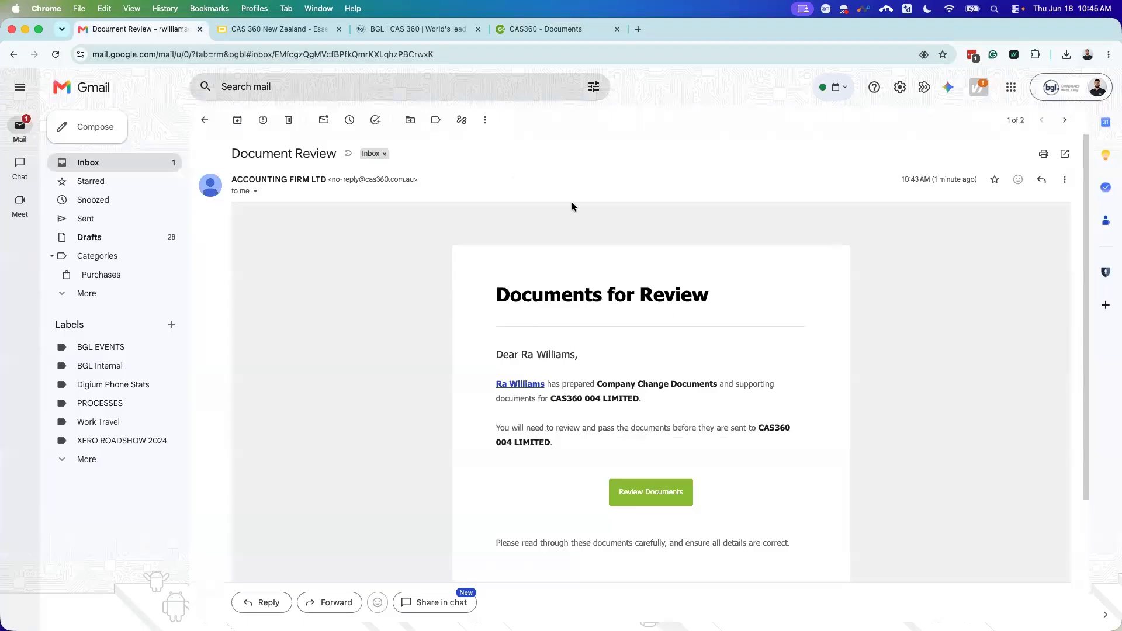
scroll(514, 274, "down", 3)
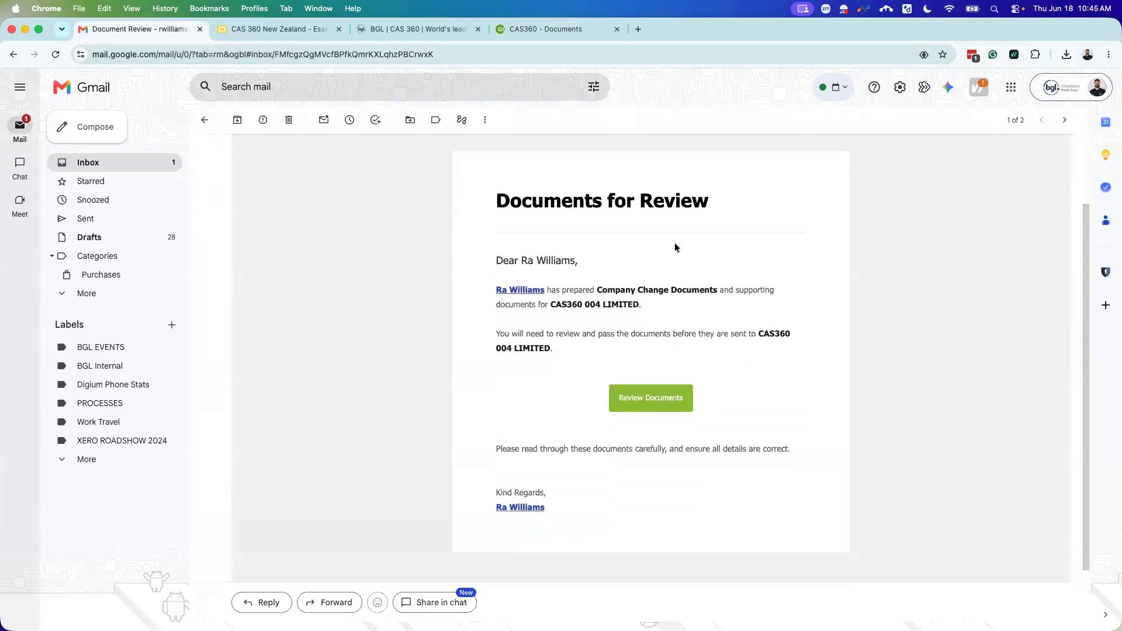
scroll(594, 412, "up", 2)
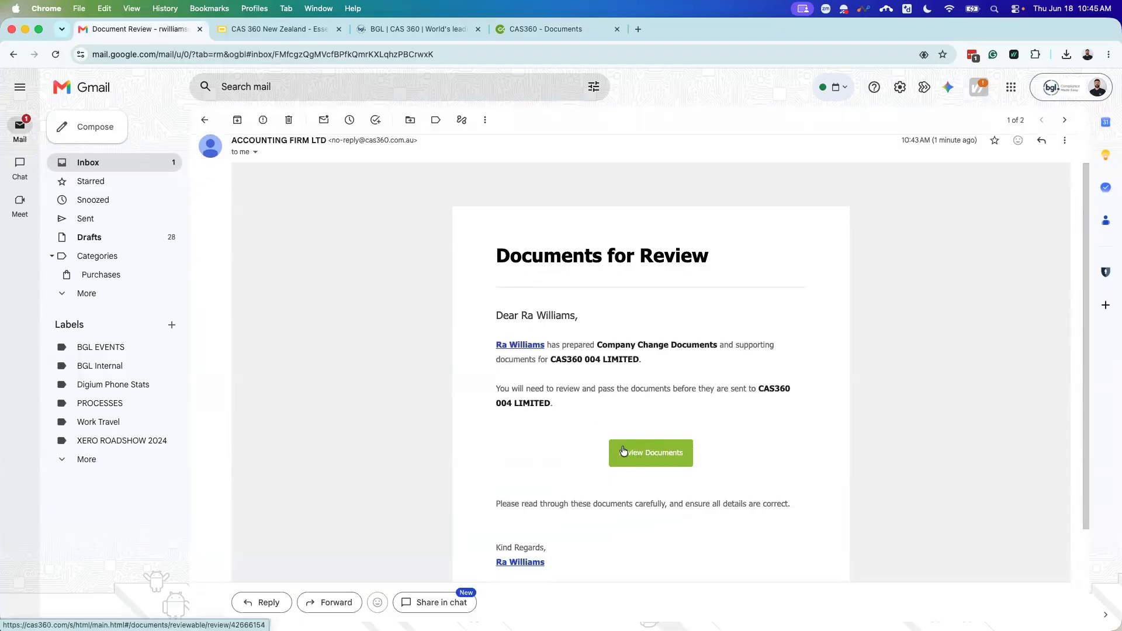
left_click(645, 456)
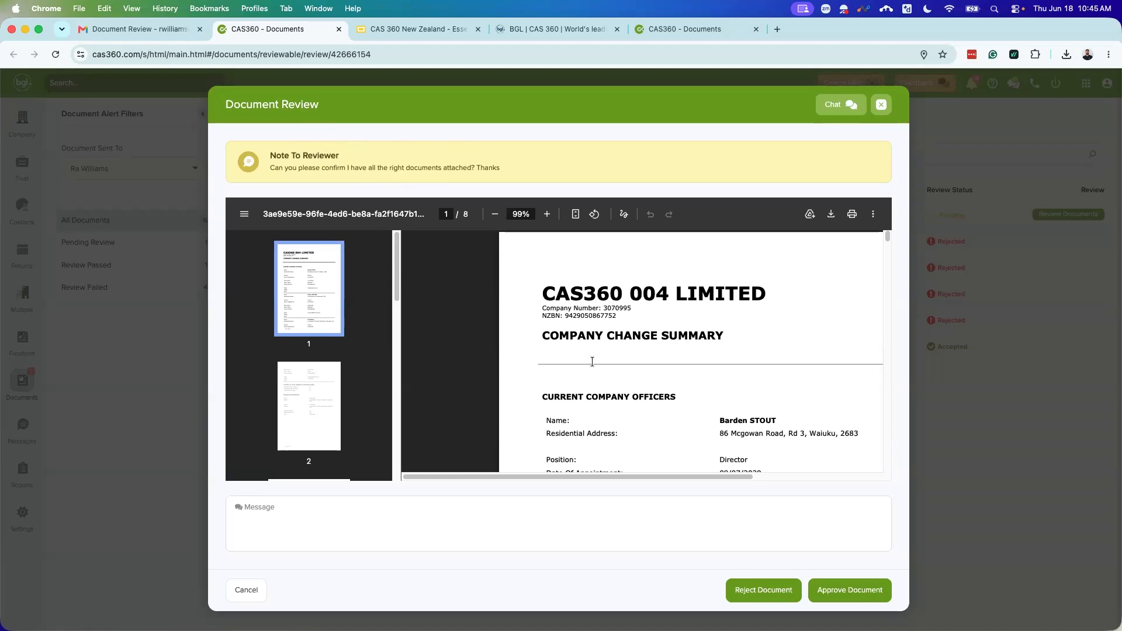
Step: Close the Document Review and return to the Company Selection list
left_click(880, 105)
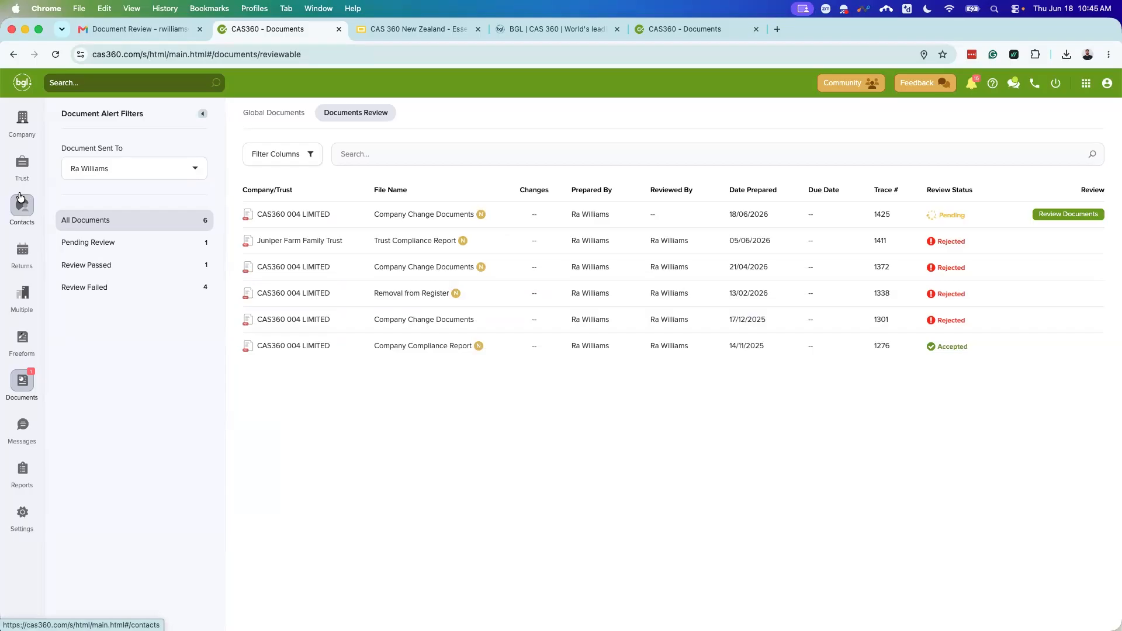
left_click(23, 119)
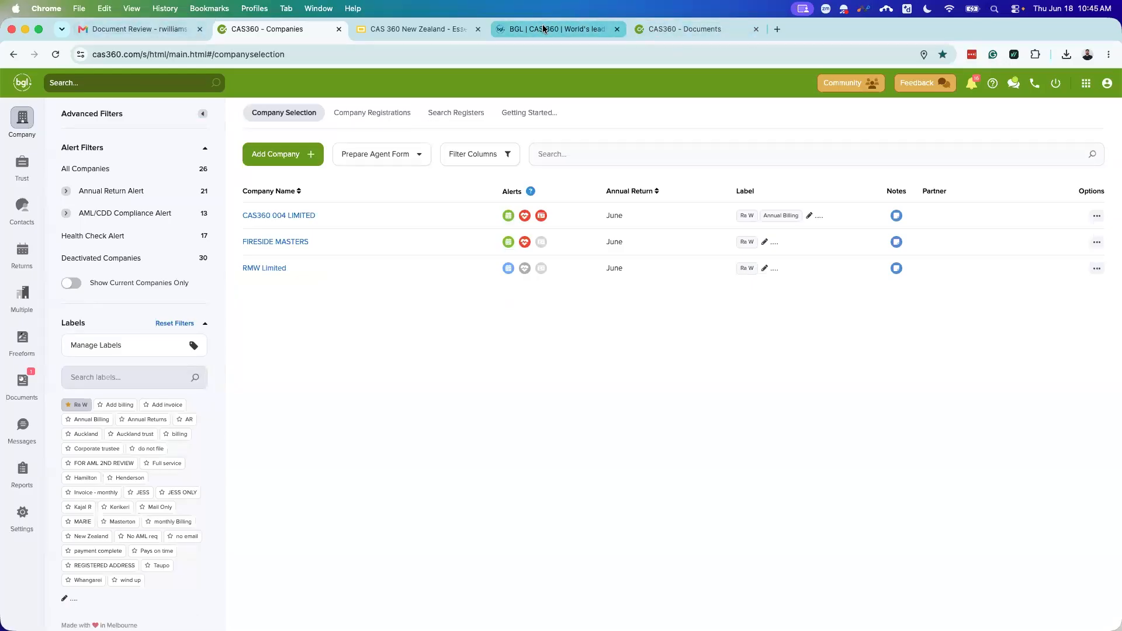
Step: Present slide 4, 'Tea Break – Back in 10 minutes!', as a full-screen slideshow
left_click(430, 28)
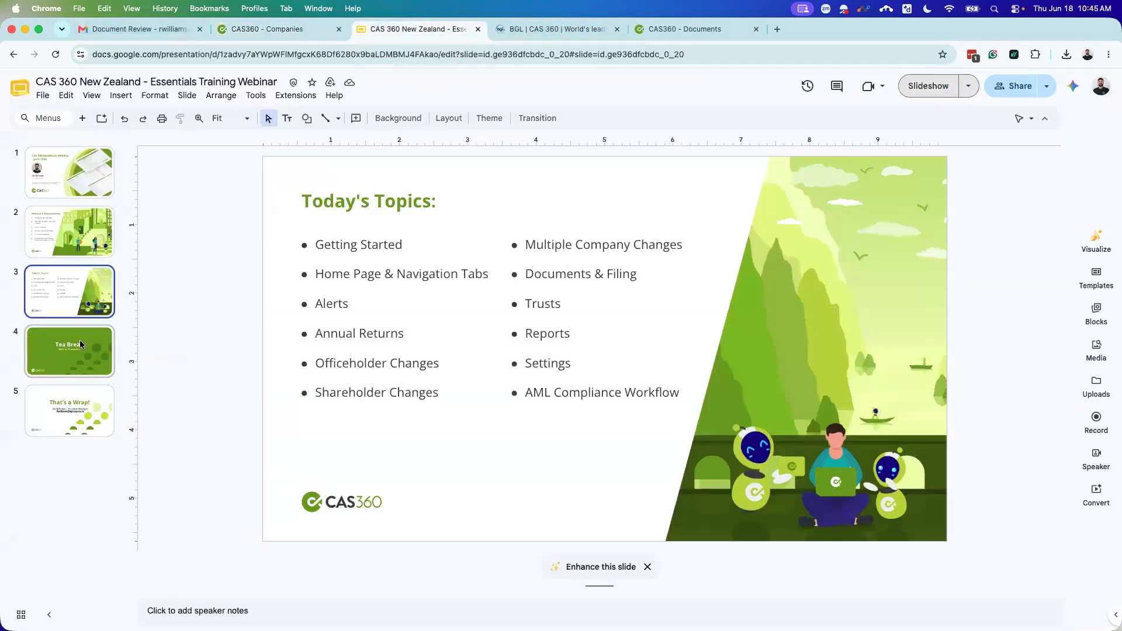
left_click(81, 344)
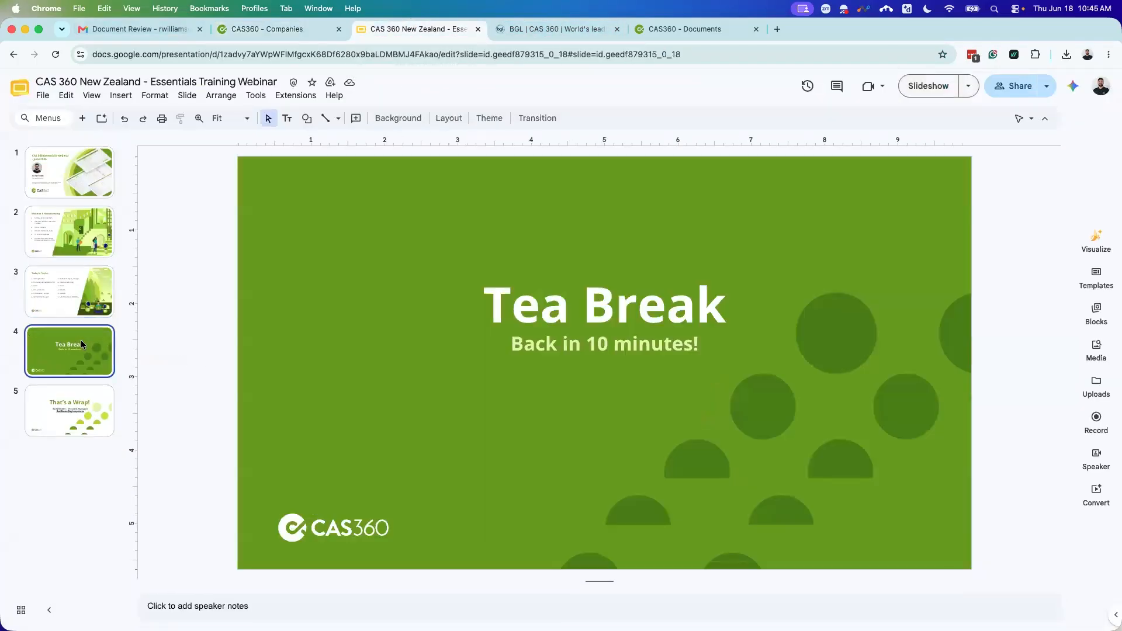
left_click(932, 86)
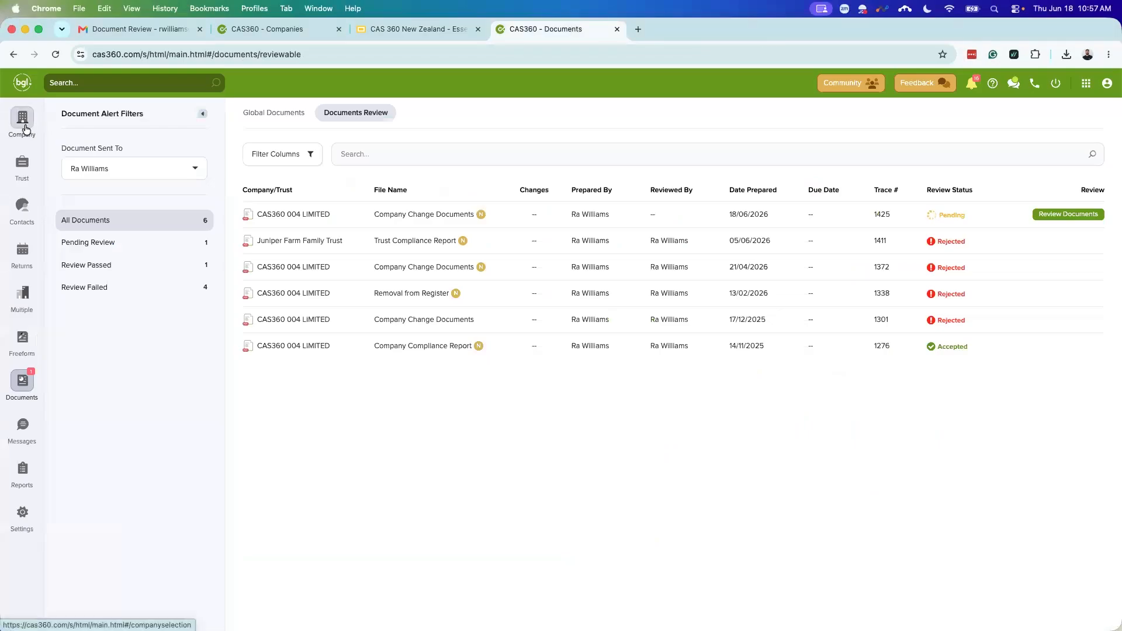
Step: Go to Company > Multiple and start a new Officer Change
left_click(24, 126)
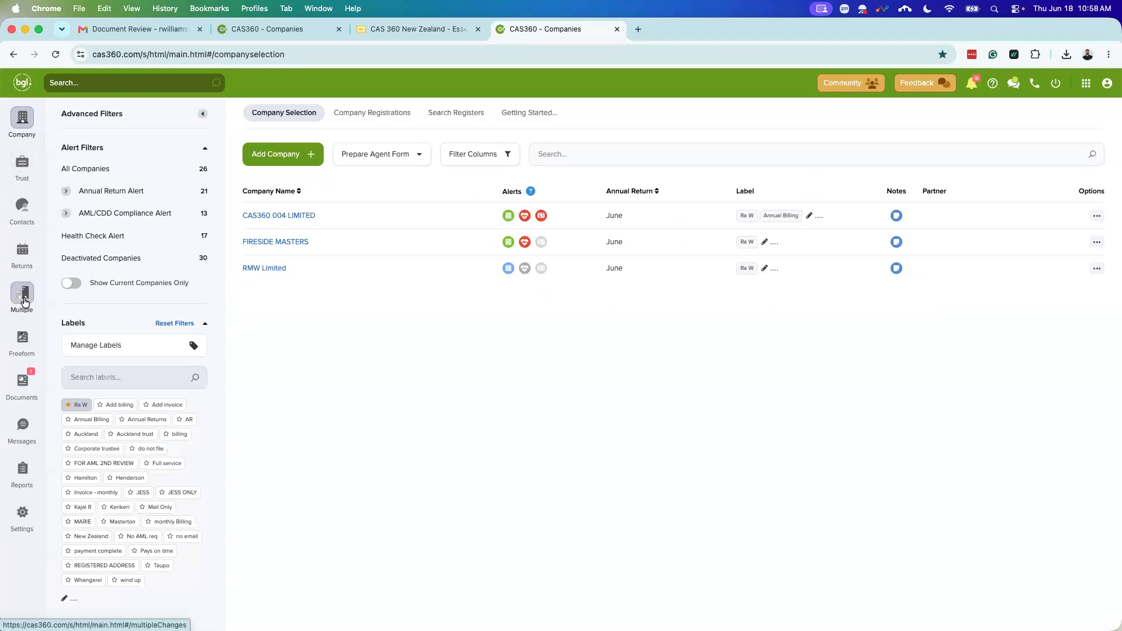
left_click(25, 302)
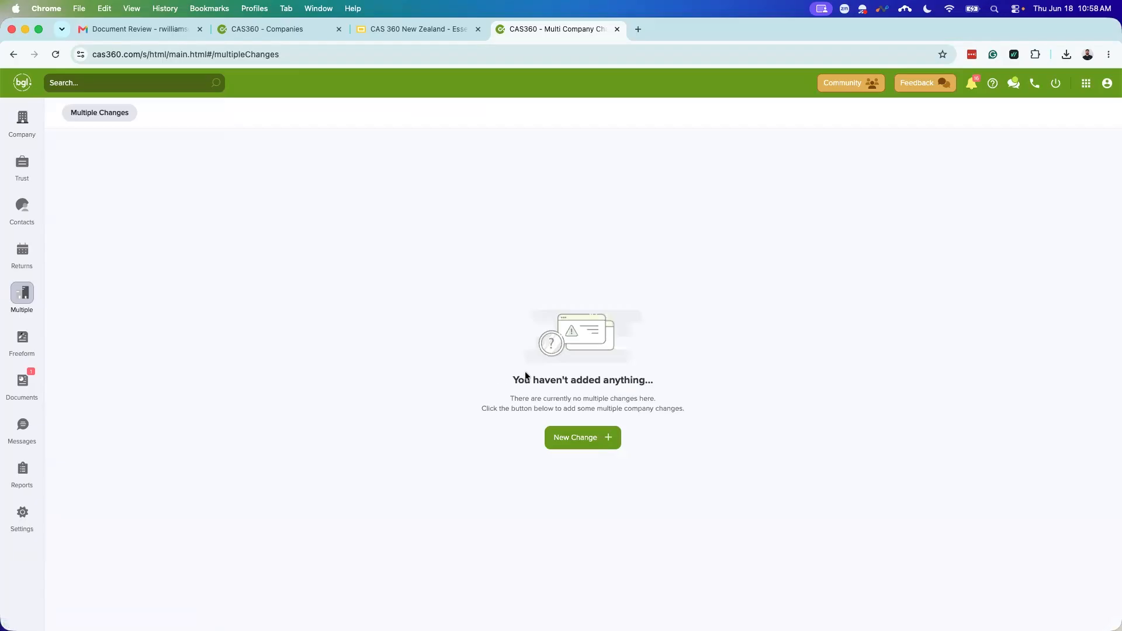
left_click(577, 438)
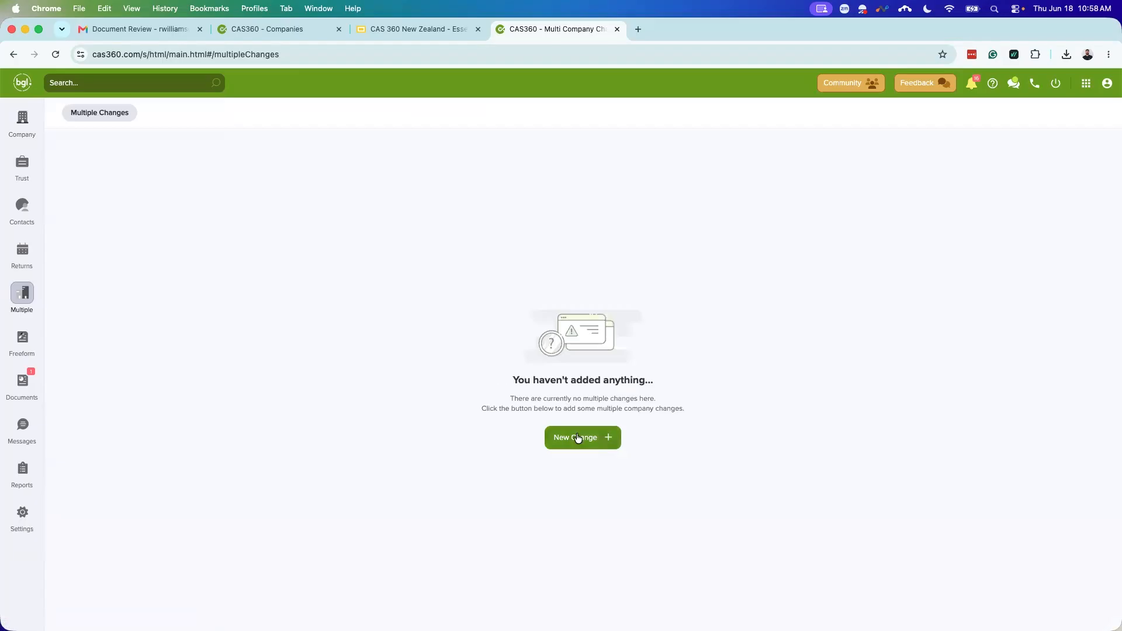
left_click(577, 438)
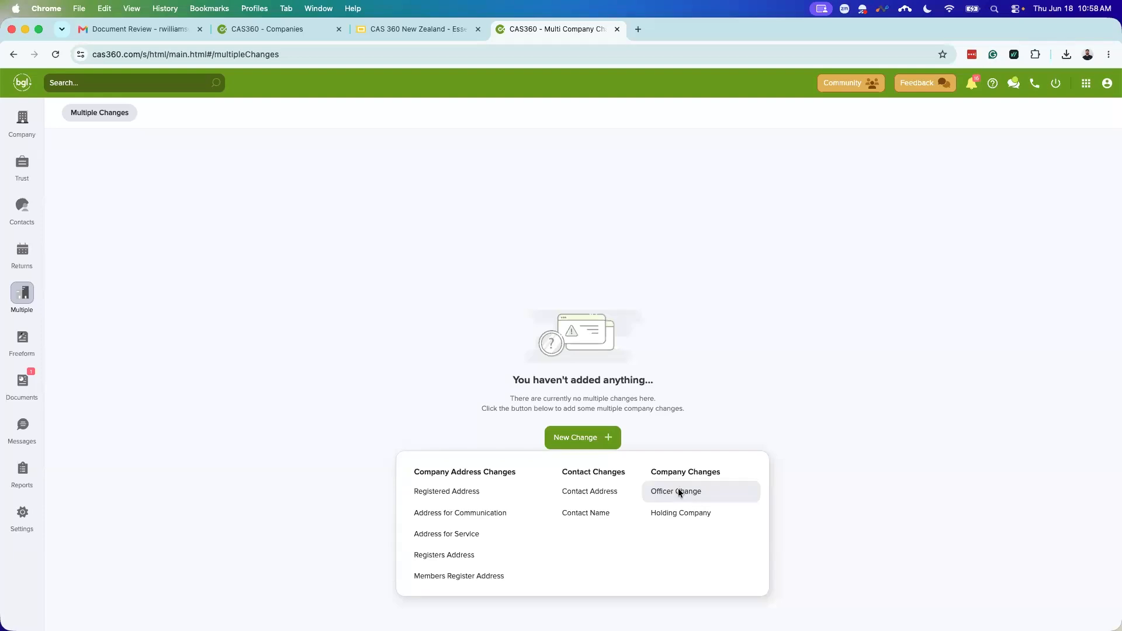
left_click(678, 492)
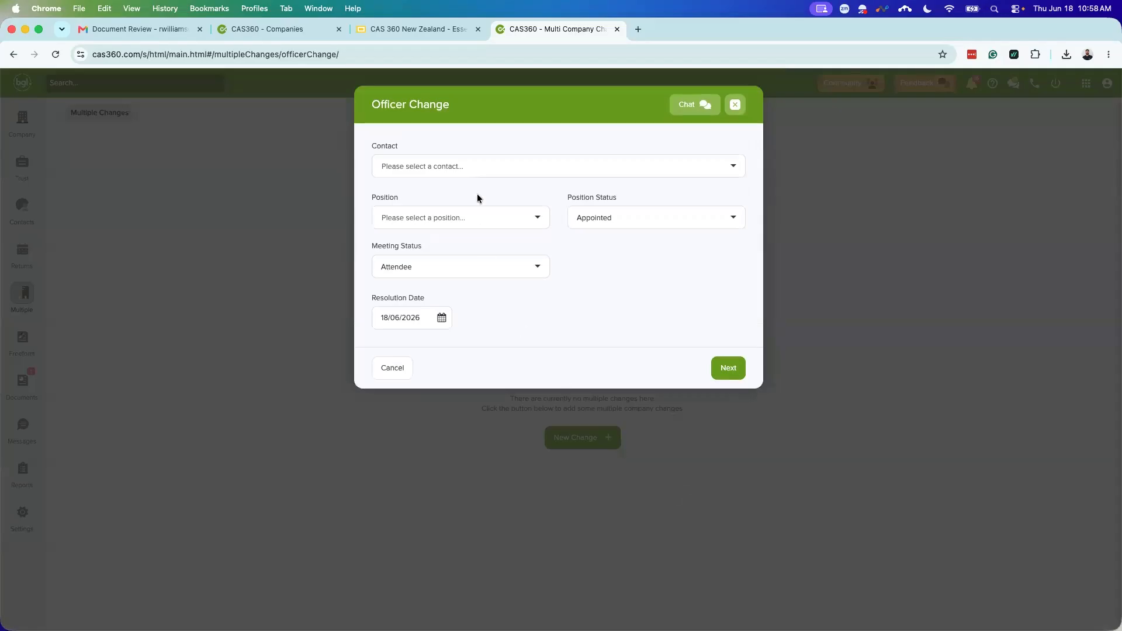
Step: Select the contact as a Director with resolution date 18/06/2026 and continue to company selection
left_click(496, 164)
type("Ra")
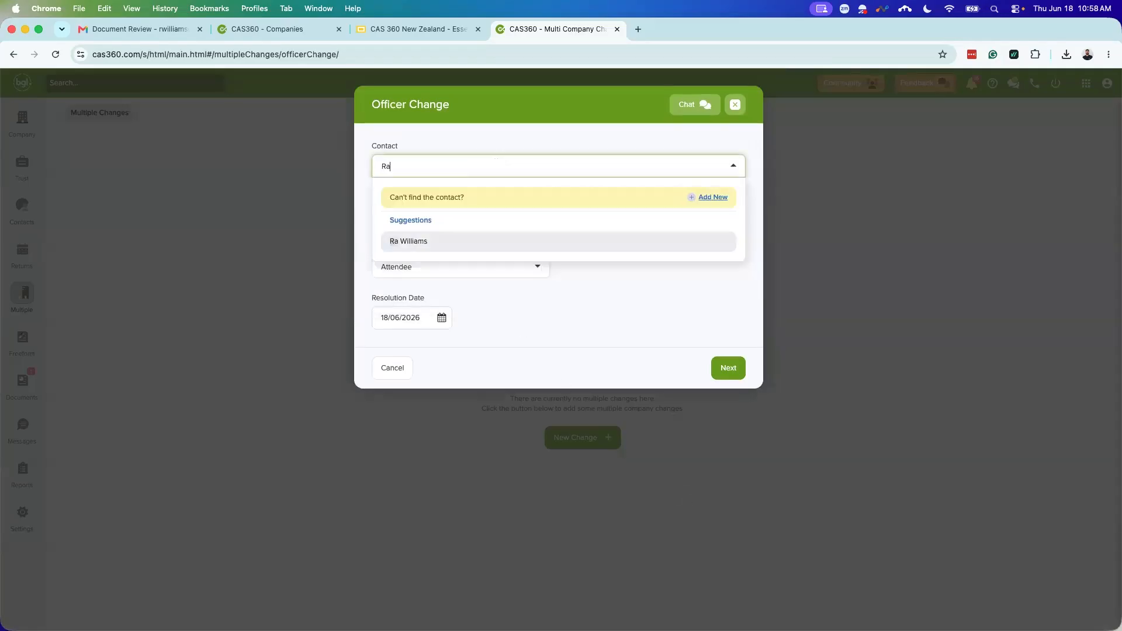
left_click(455, 222)
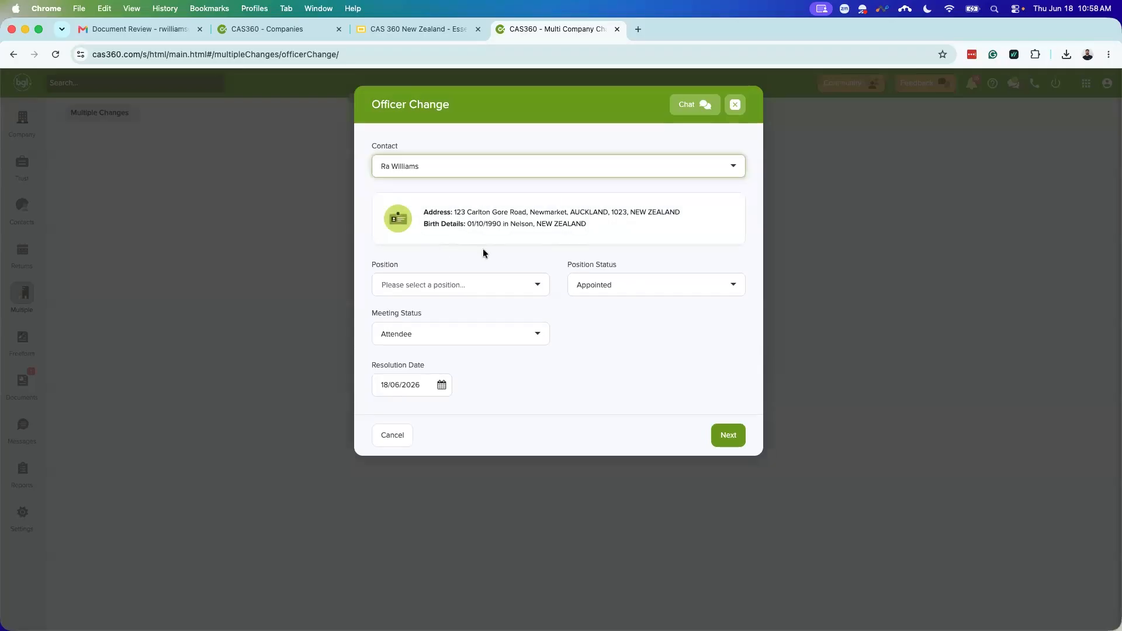
left_click(452, 287)
left_click(425, 318)
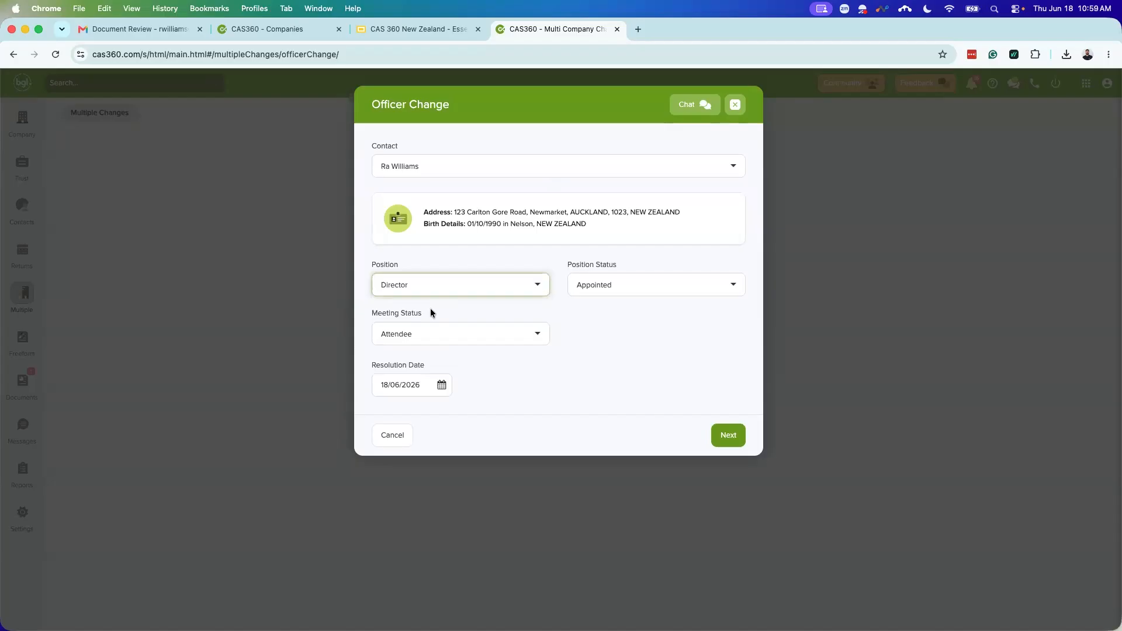
left_click(442, 391)
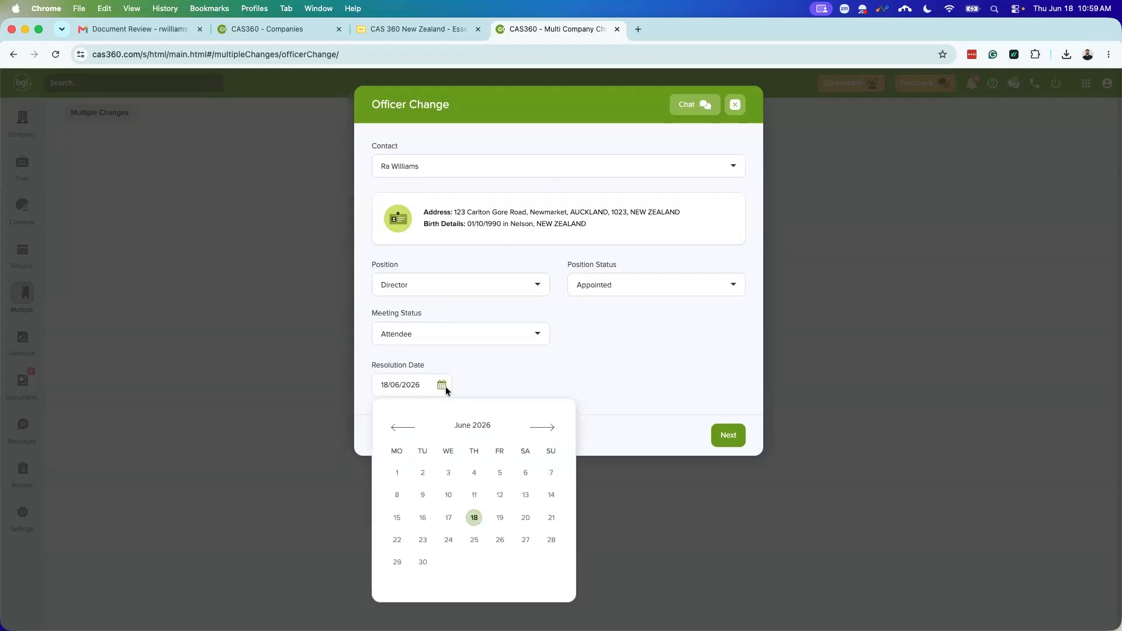
triple_click(508, 359)
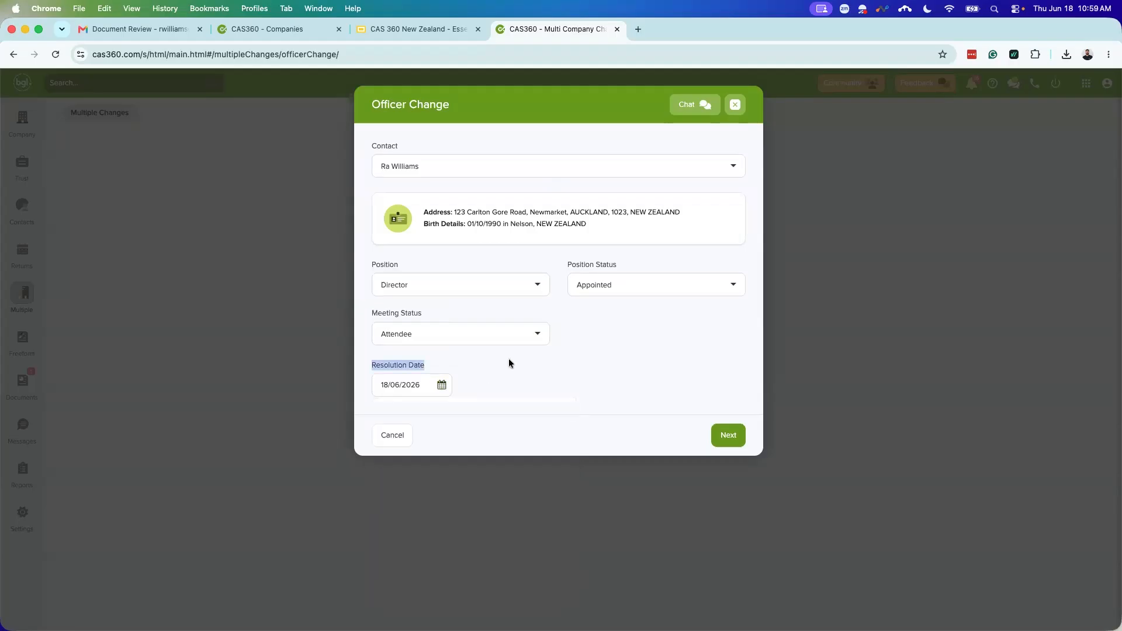
left_click(719, 432)
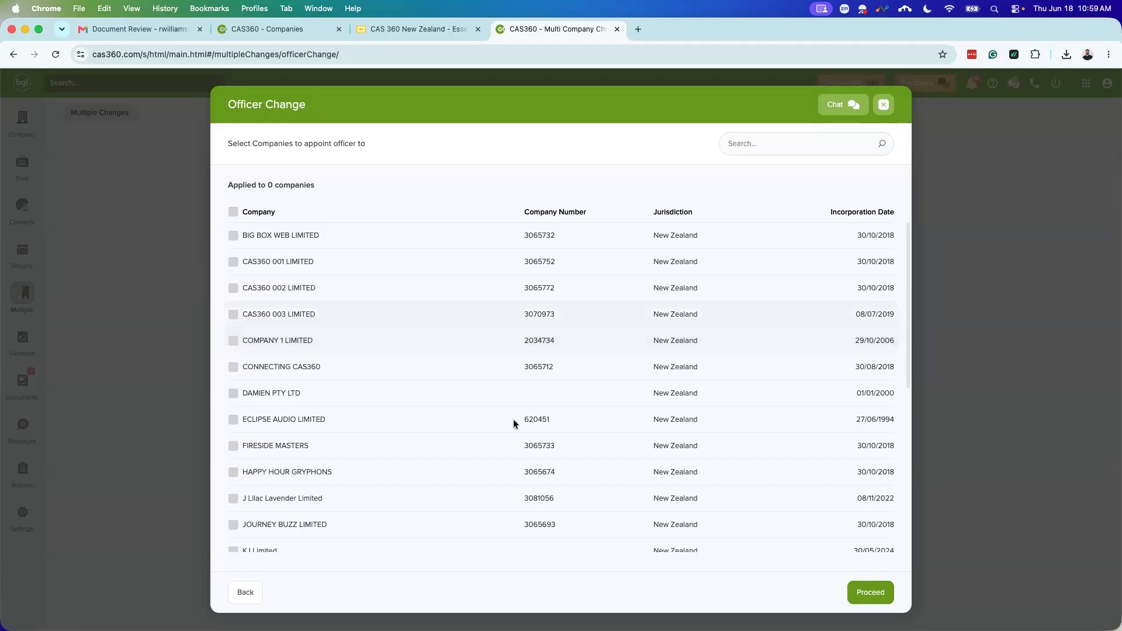
Step: Tick RMW Limited and FIRESIDE MASTERS (found via 'Fire') and proceed with the appointment
scroll(433, 397, "down", 5)
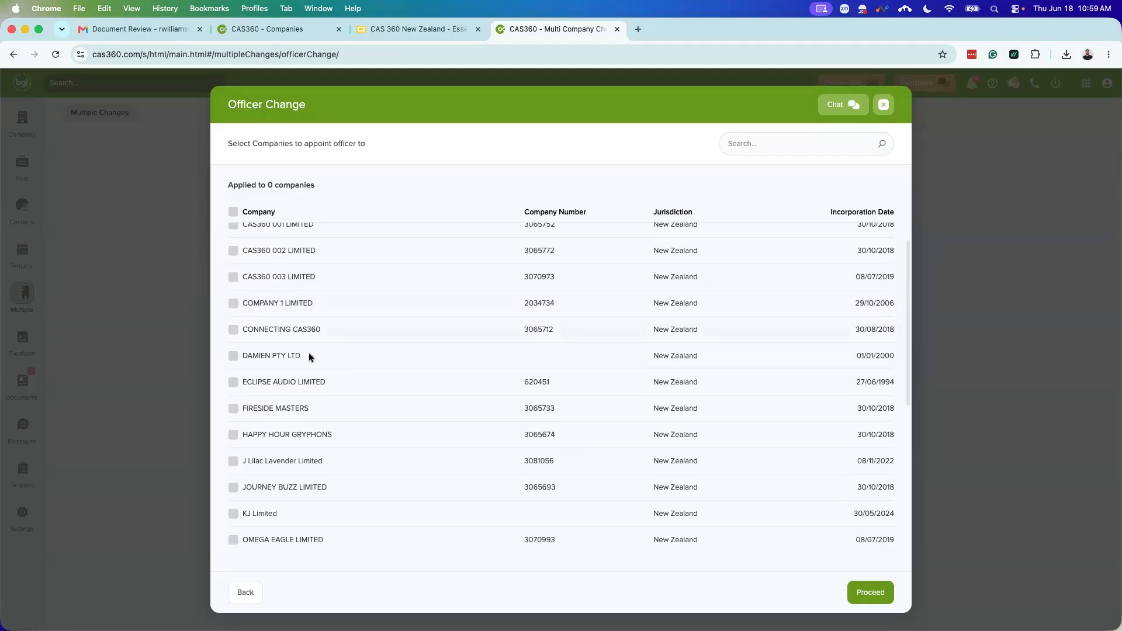
scroll(380, 362, "down", 6)
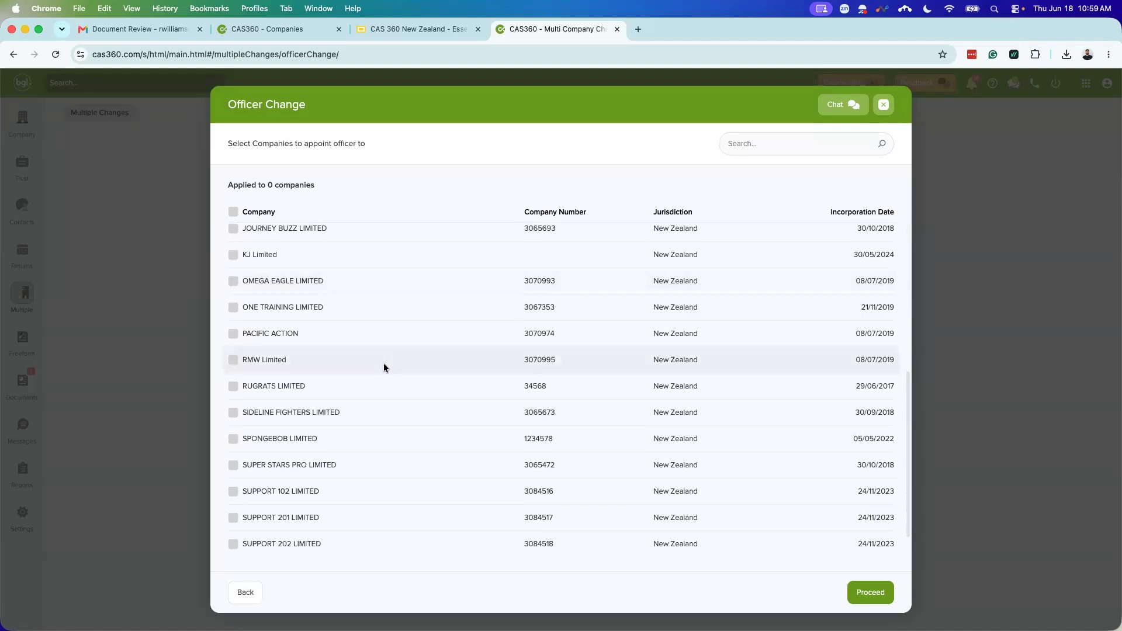
left_click(233, 361)
left_click(759, 148)
type("Fire")
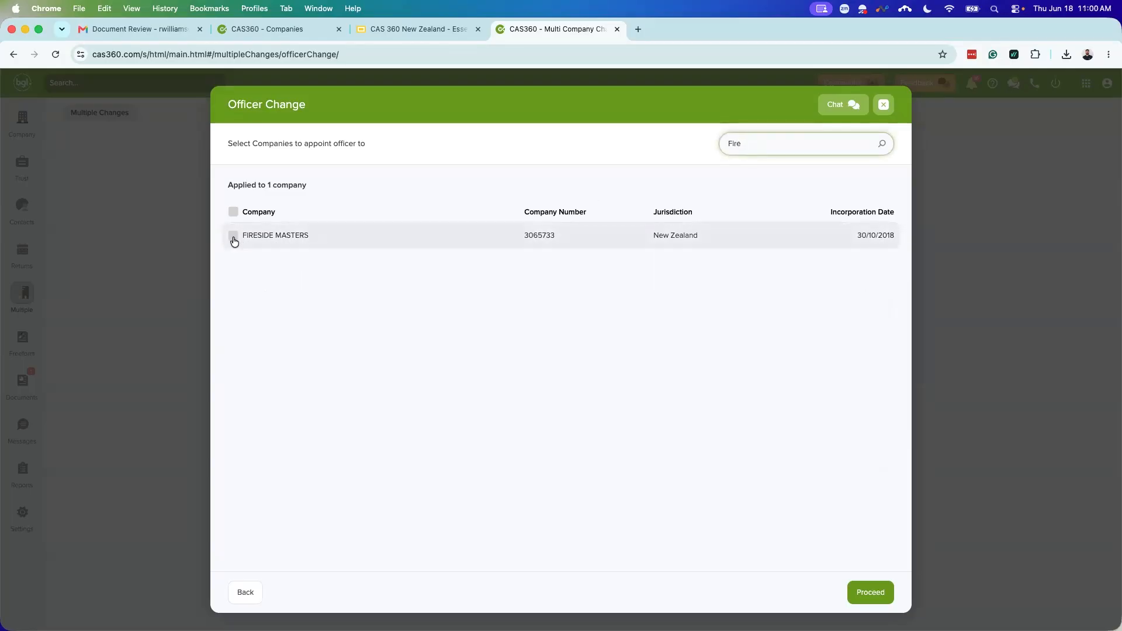
left_click(234, 240)
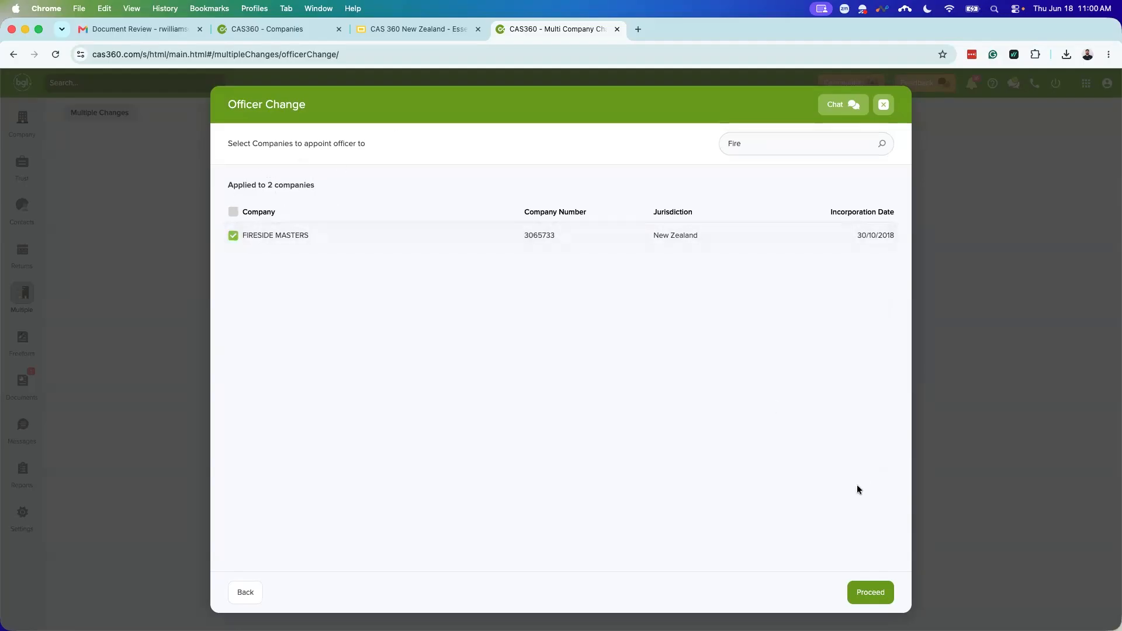
left_click(871, 590)
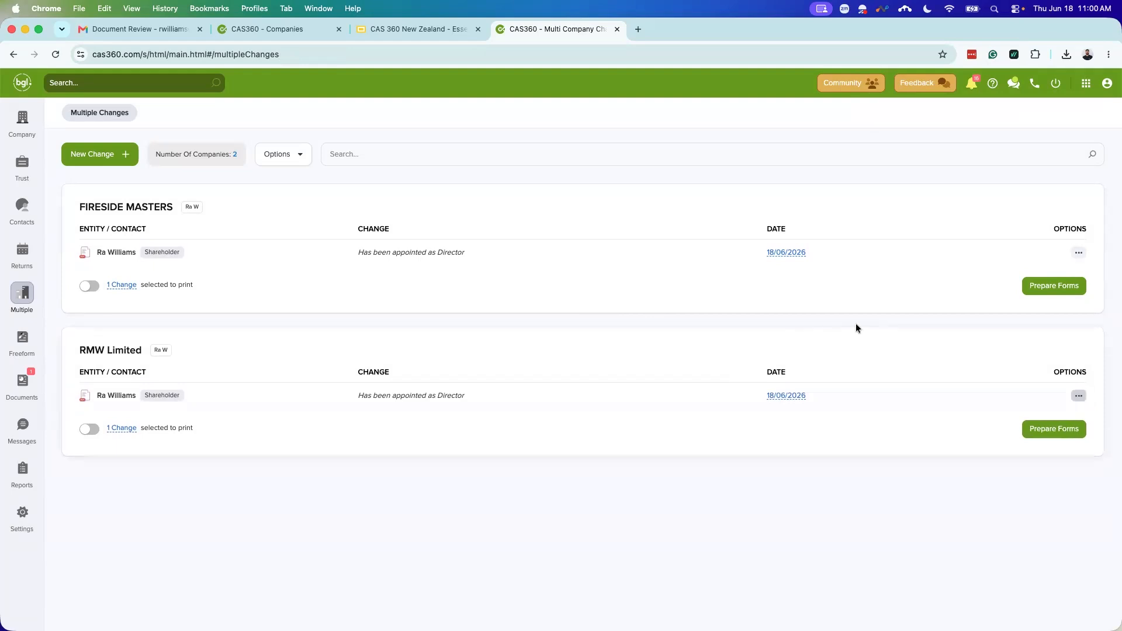
Step: Preview RMW Limited's Form 9, set 'Flag documents to be reviewed?' to NO, and close
left_click(1036, 431)
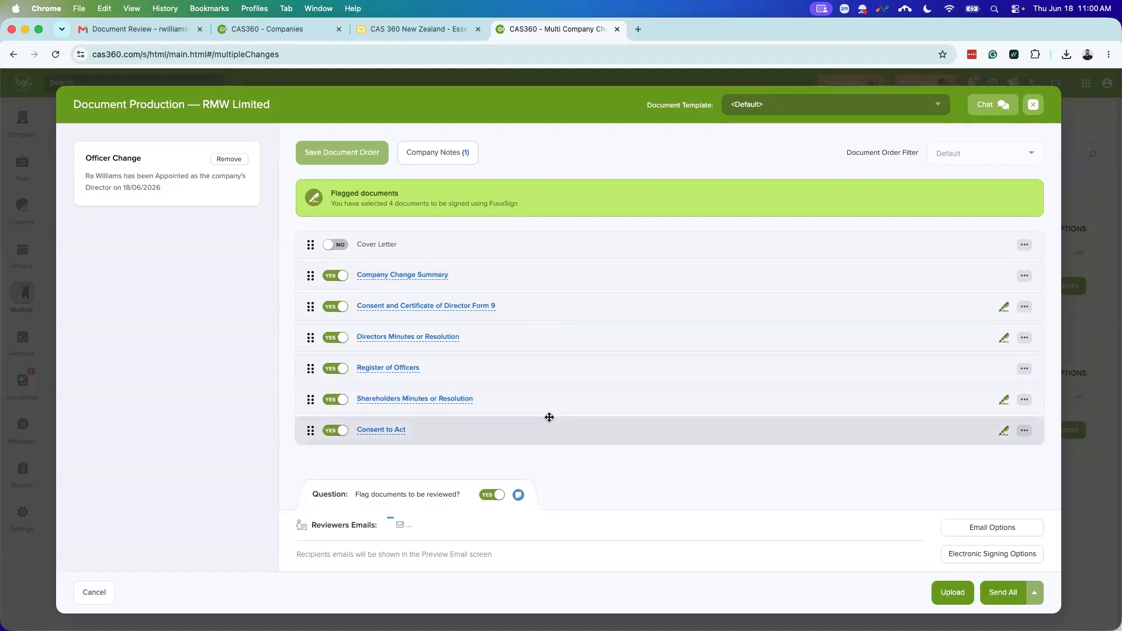
left_click(466, 309)
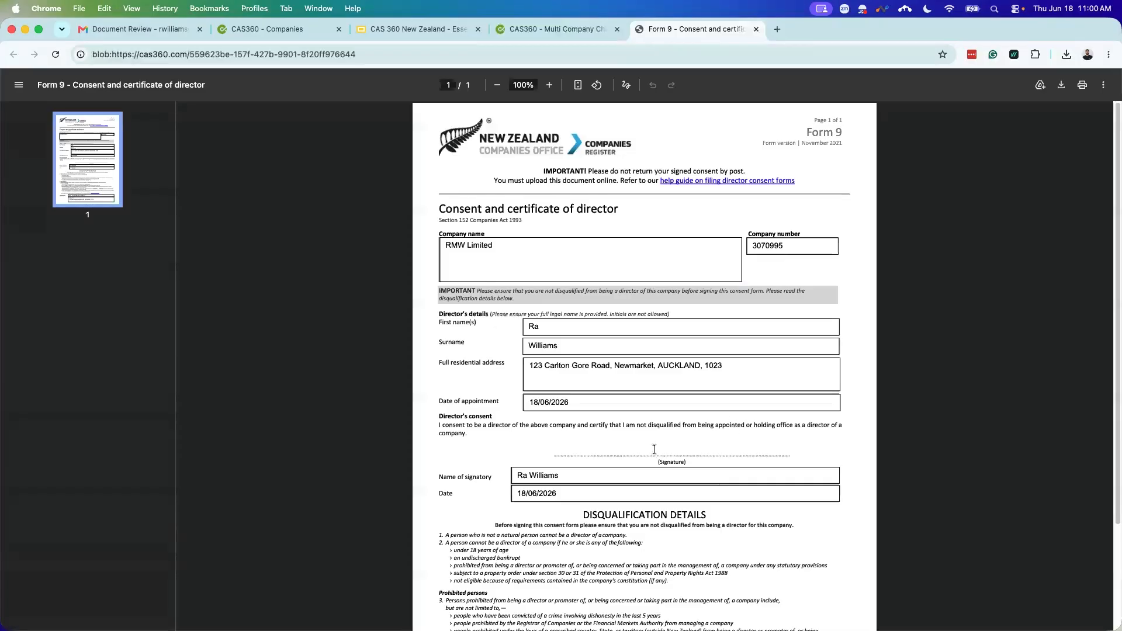
left_click(756, 29)
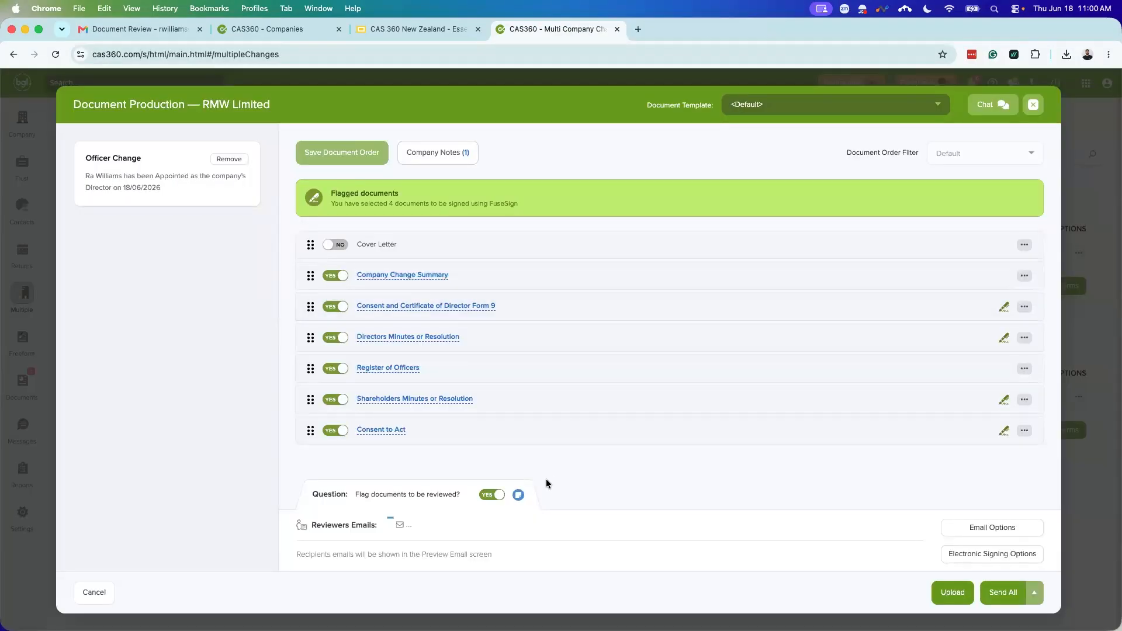
left_click(486, 496)
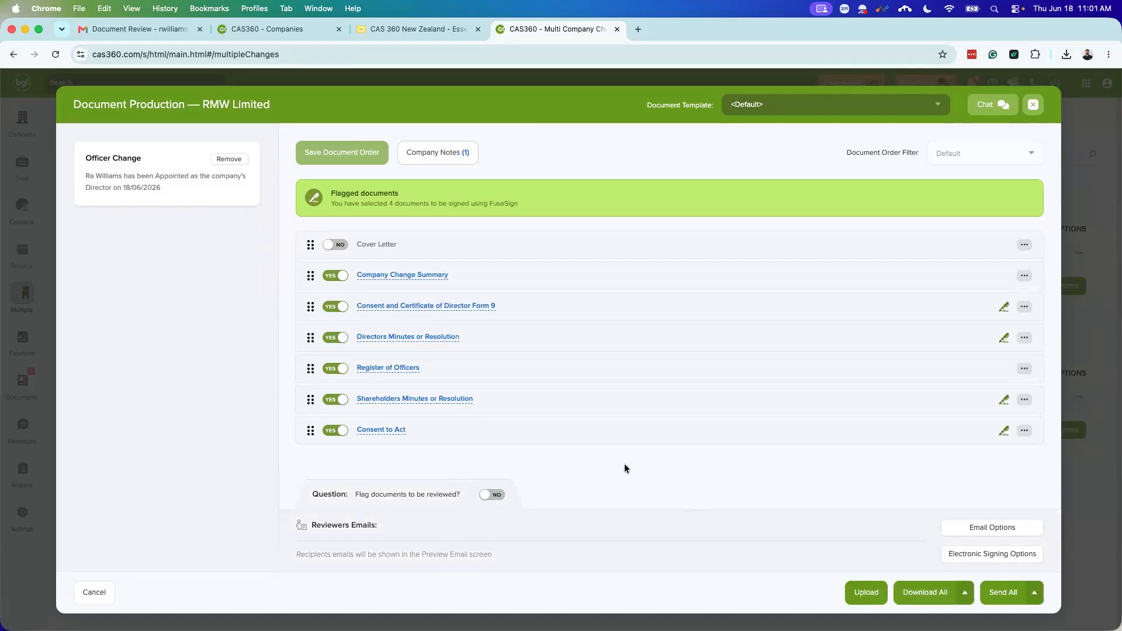
left_click(1032, 105)
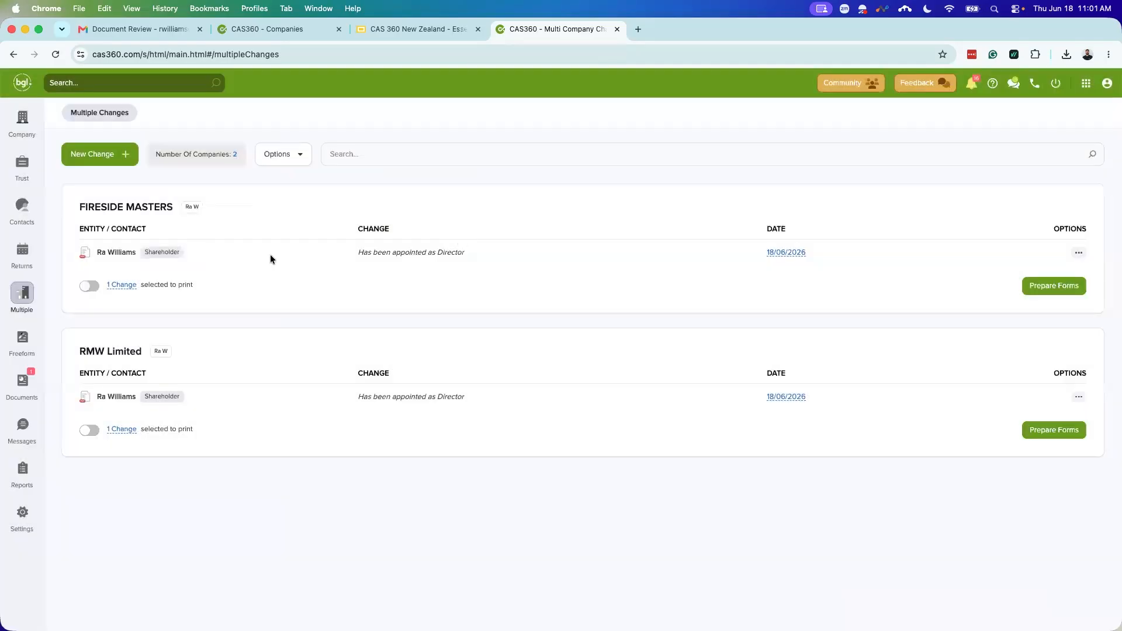
Step: Set FIRESIDE MASTERS' 'Flag documents to be reviewed?' to NO and close Document Production
left_click(1052, 286)
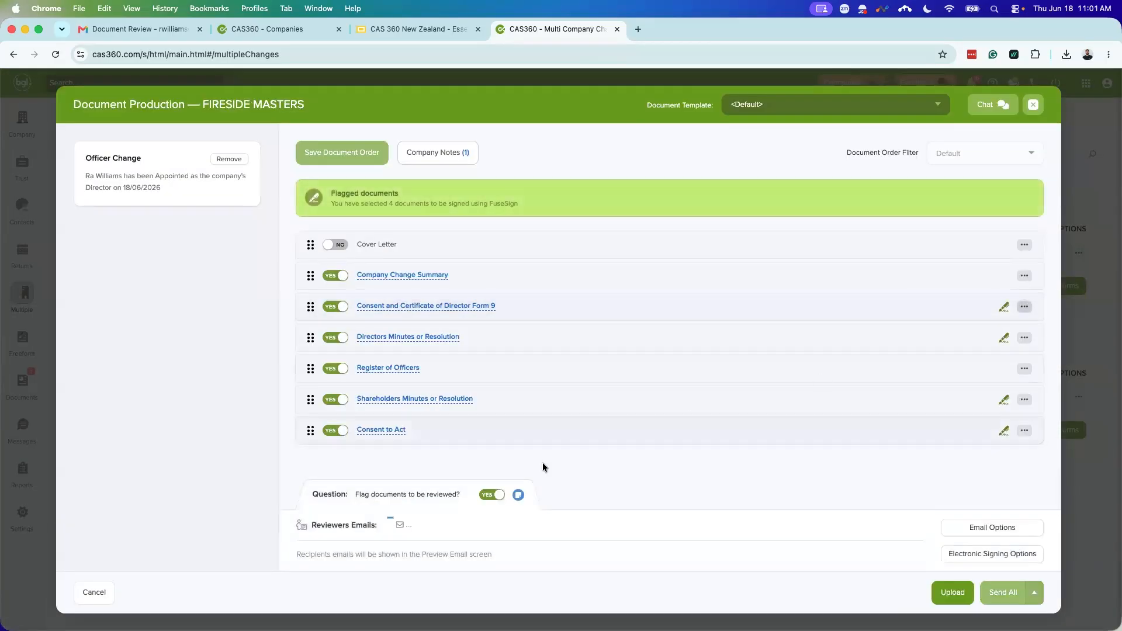
left_click(491, 496)
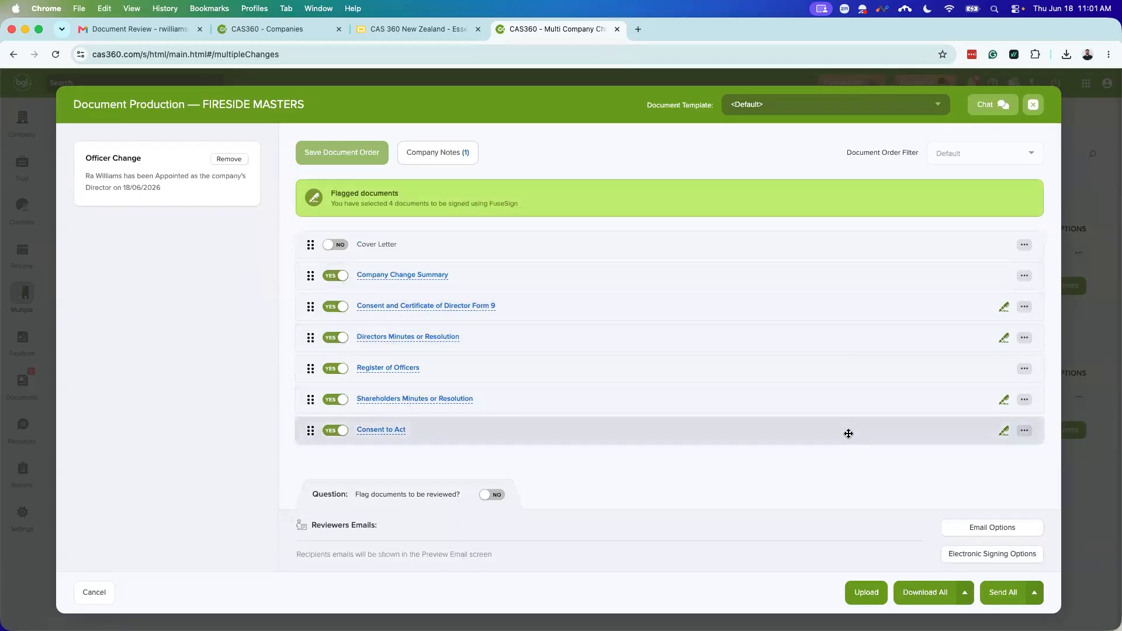
left_click(1033, 105)
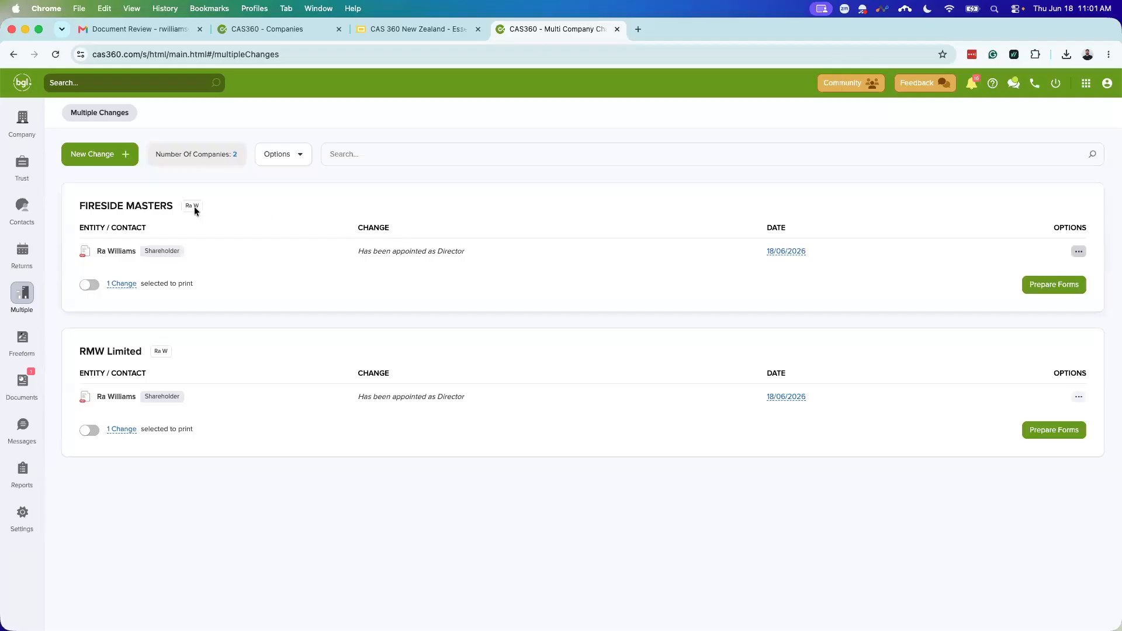
Step: Start a Contact Address change for the chosen contact and enter '123 quee' as the new address
left_click(108, 163)
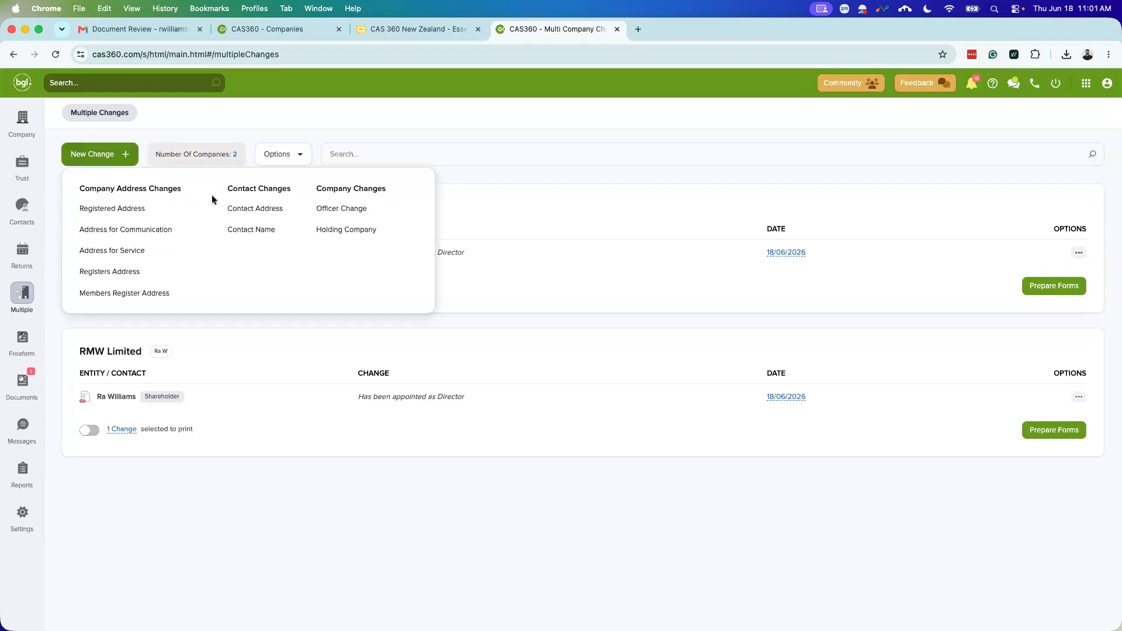
left_click(252, 213)
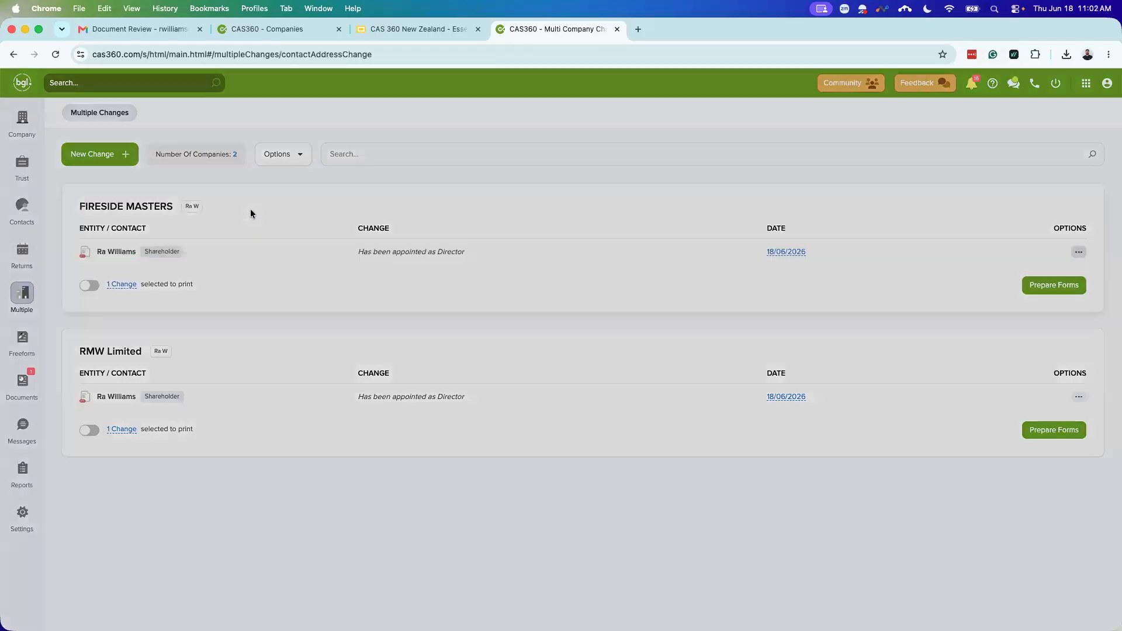
left_click(434, 162)
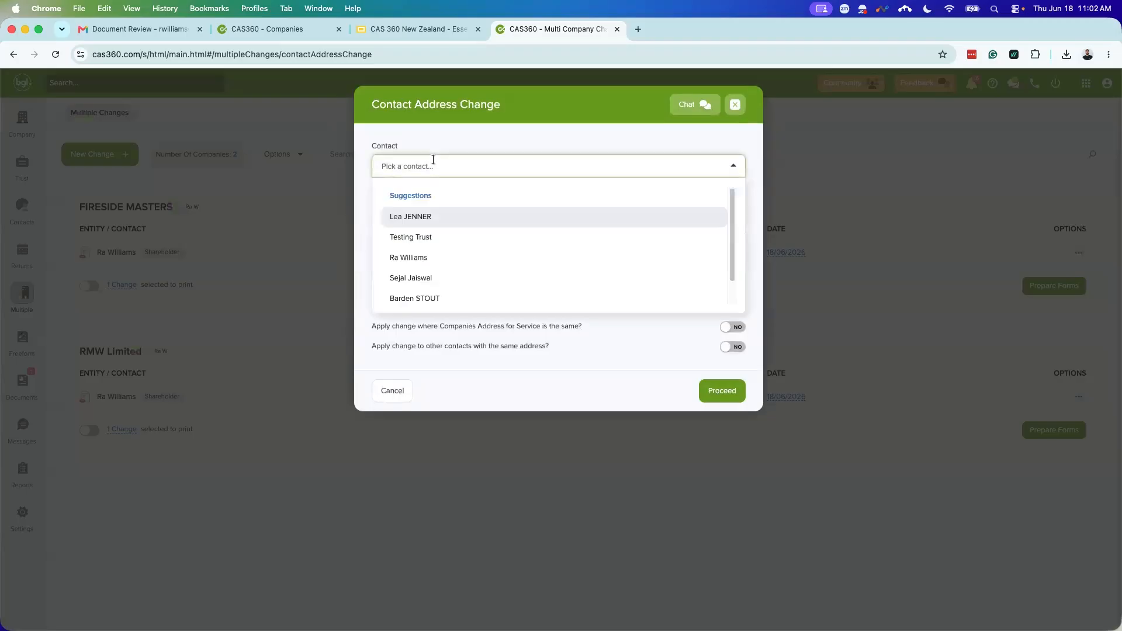
type("Alex")
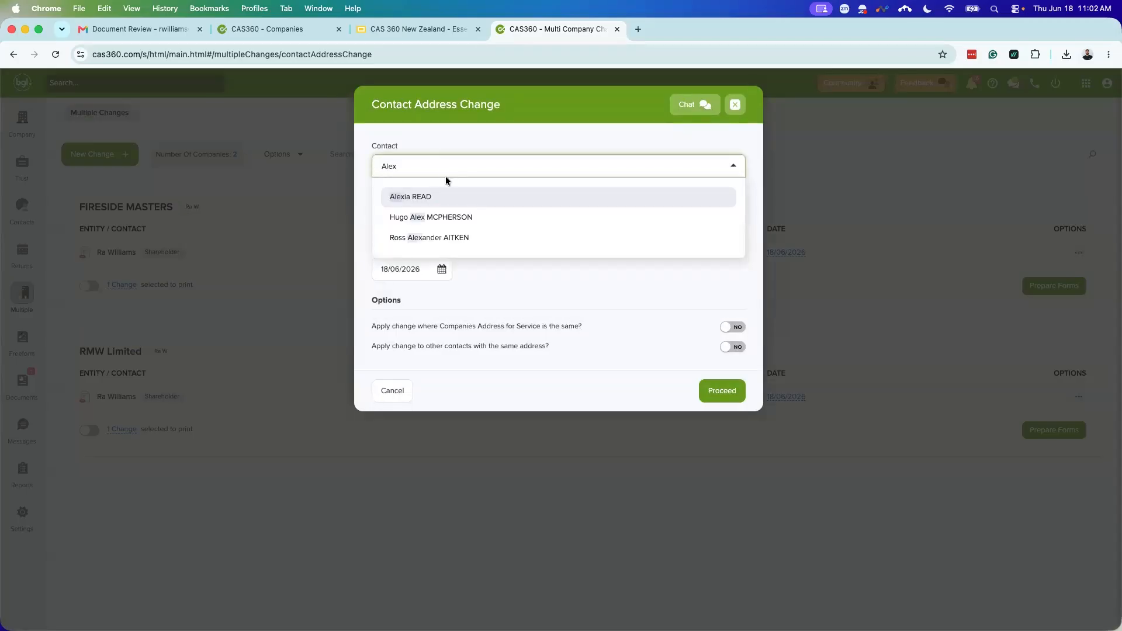
left_click(412, 201)
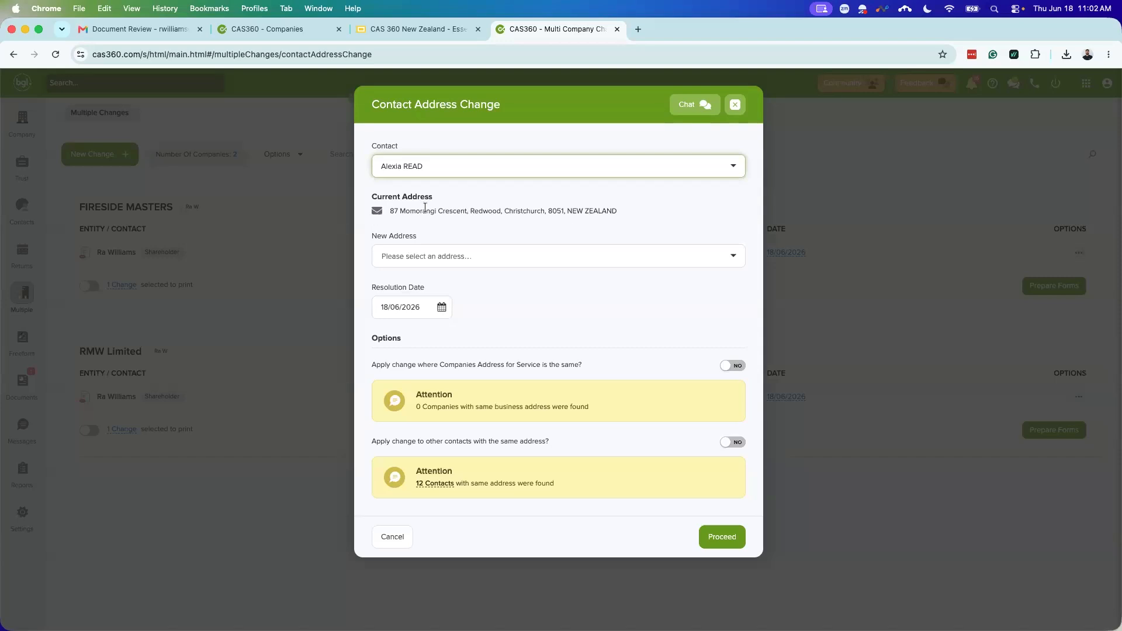
left_click(479, 253)
type("123")
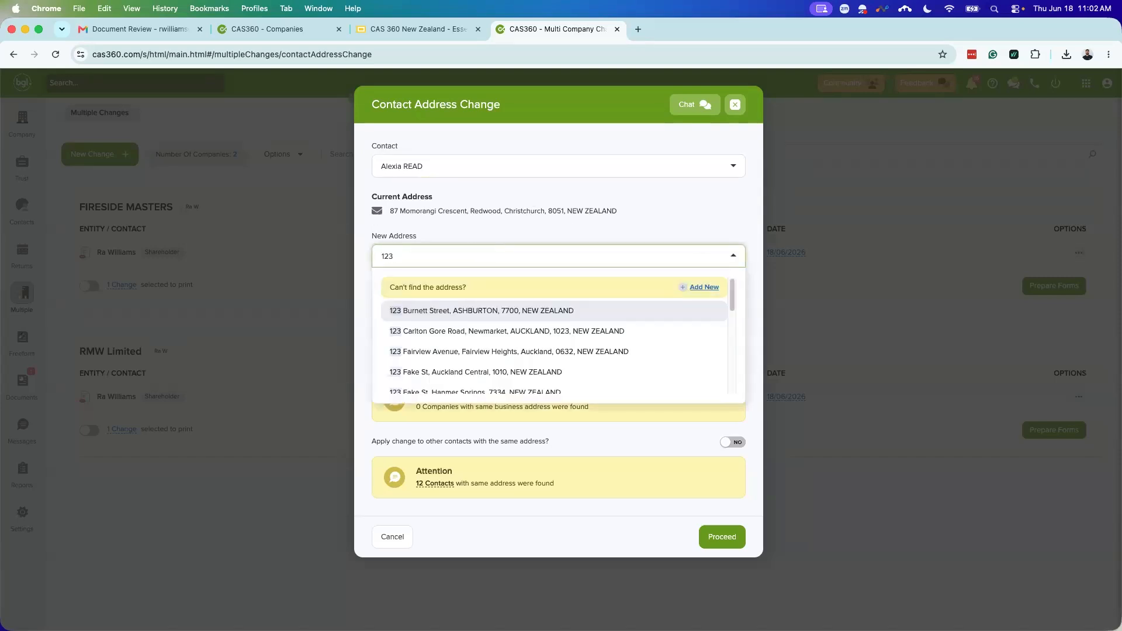
type(" quee")
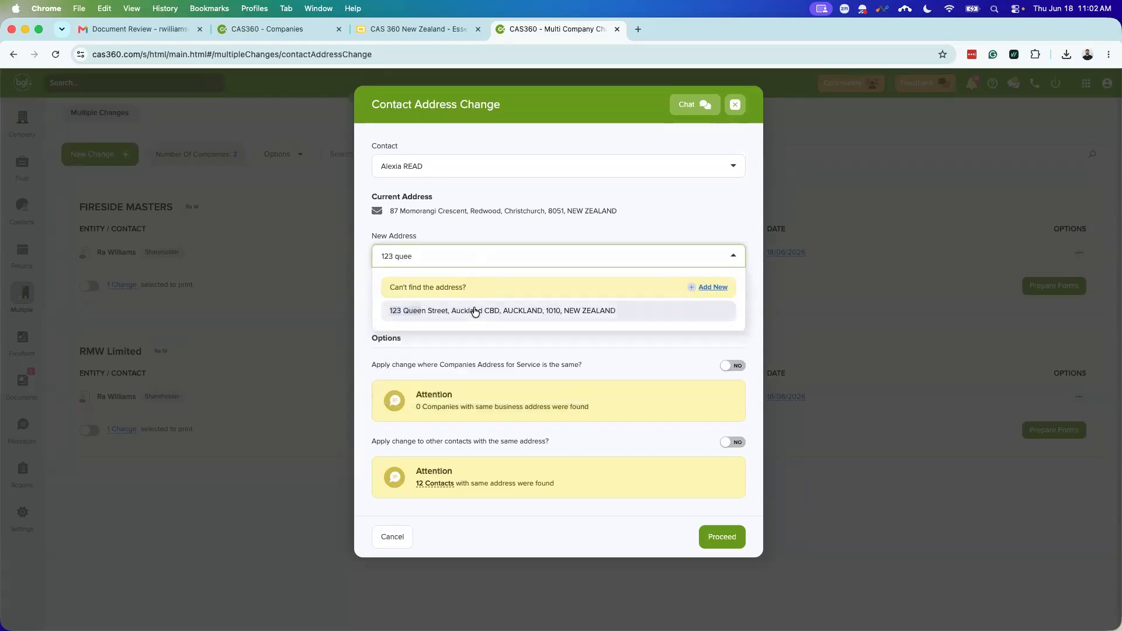
Step: Pick the Queen Street address, apply it to contacts sharing the old address, and confirm
left_click(474, 311)
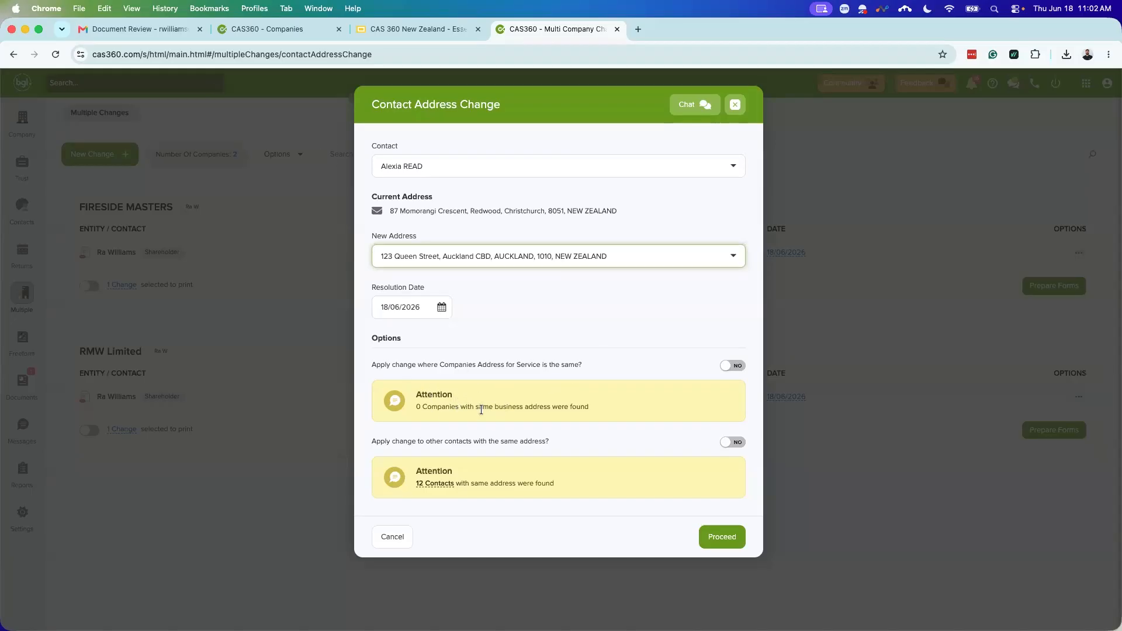
mouse_move(435, 486)
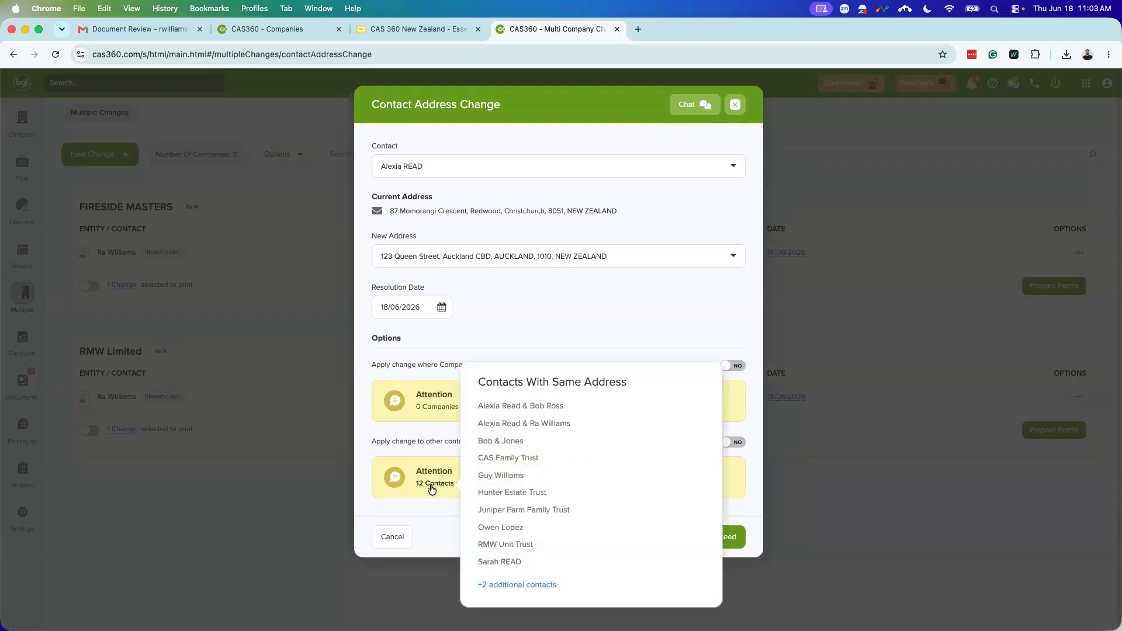
left_click(728, 444)
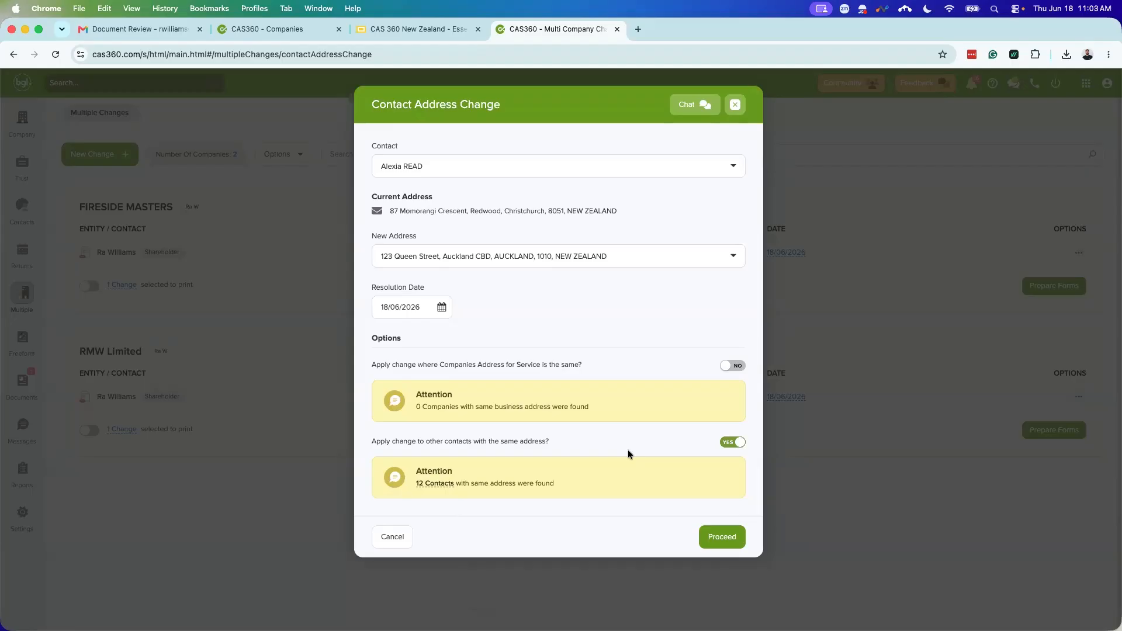
left_click(715, 536)
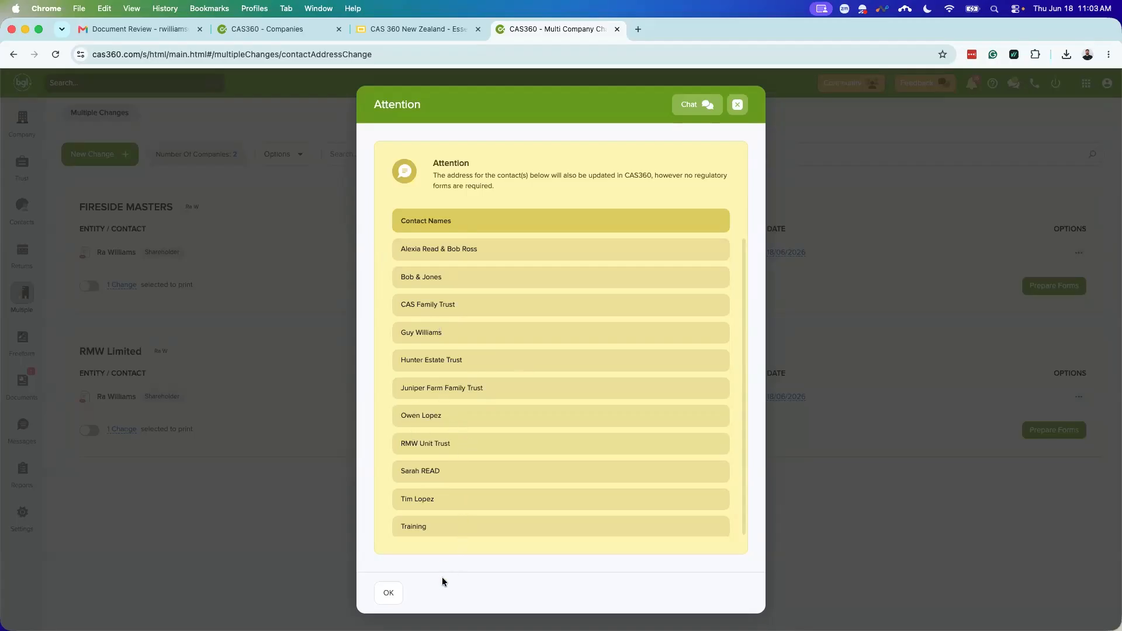
left_click(389, 593)
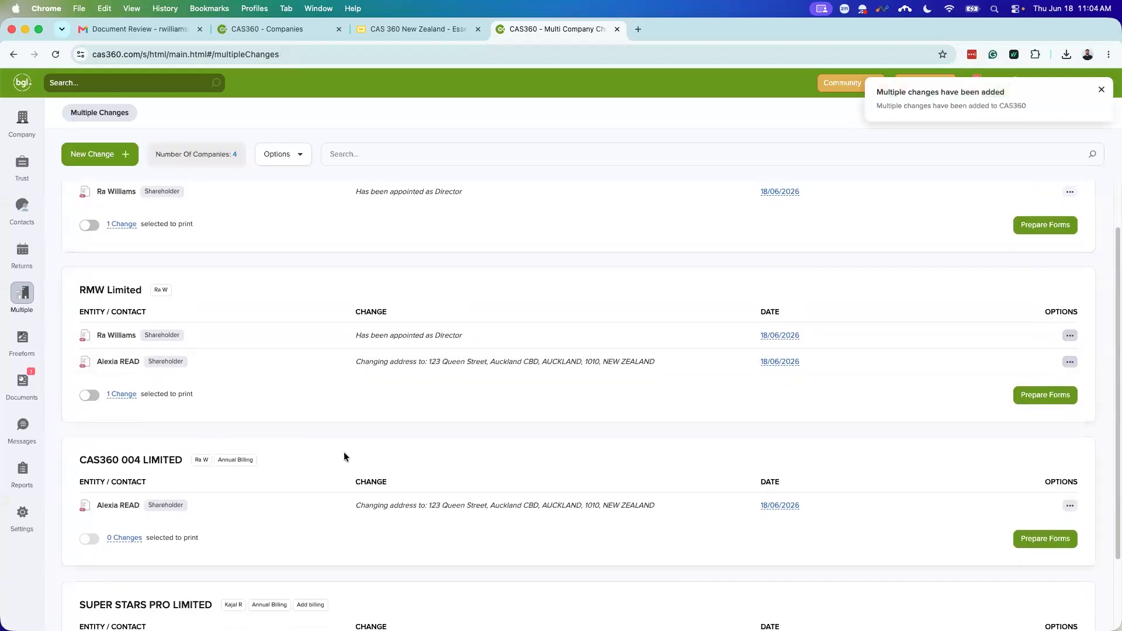
scroll(344, 451, "down", 1)
scroll(282, 482, "down", 1)
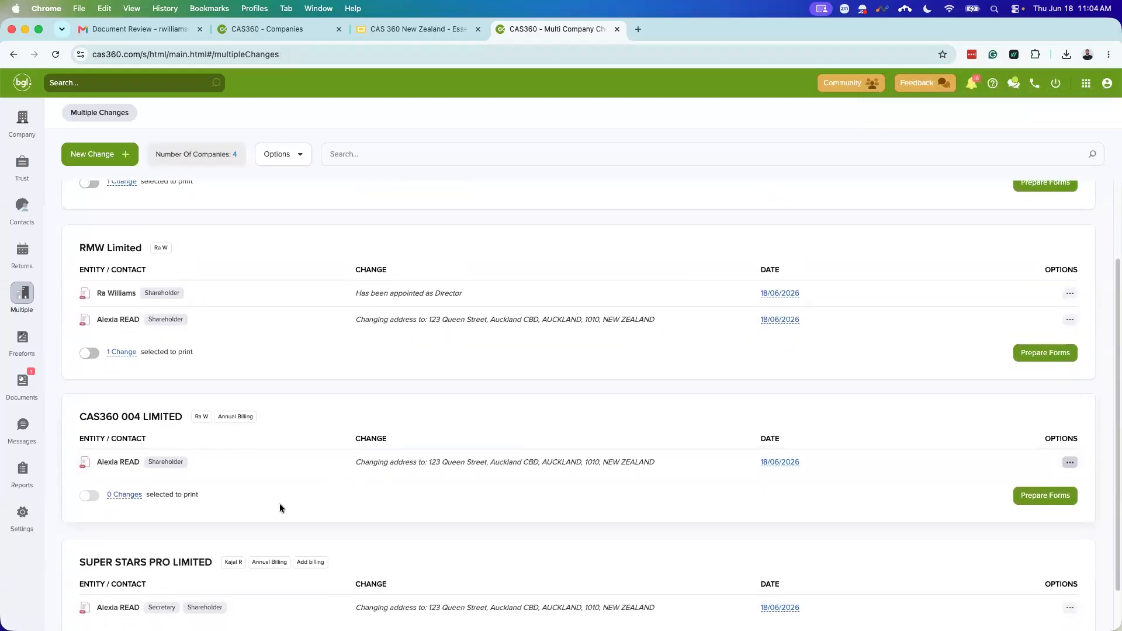
scroll(279, 503, "down", 1)
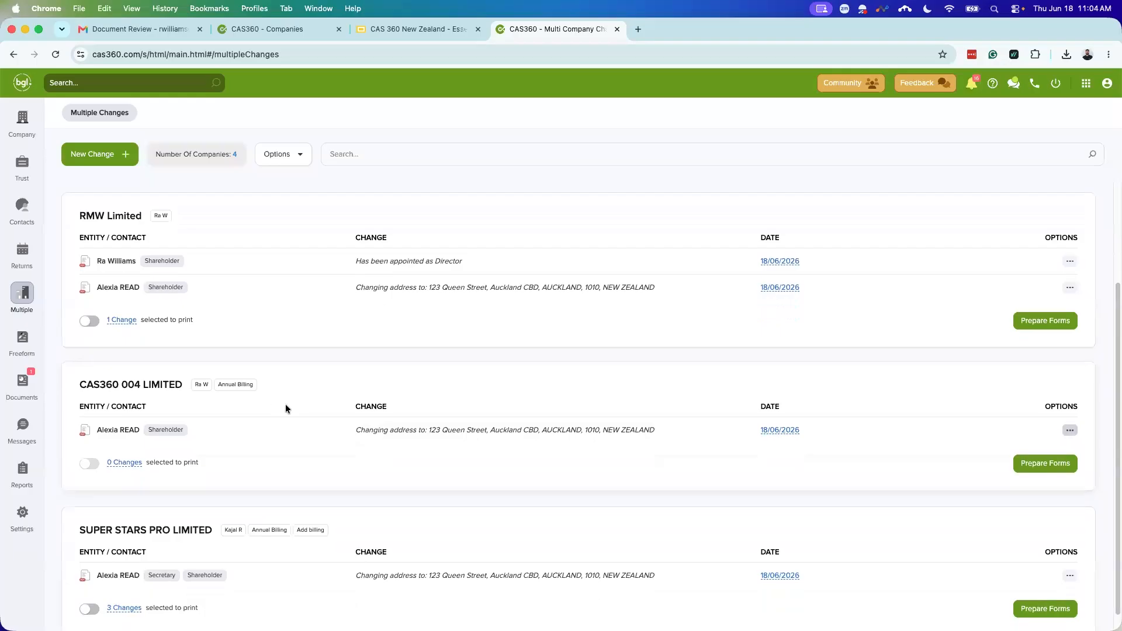
scroll(236, 328, "down", 1)
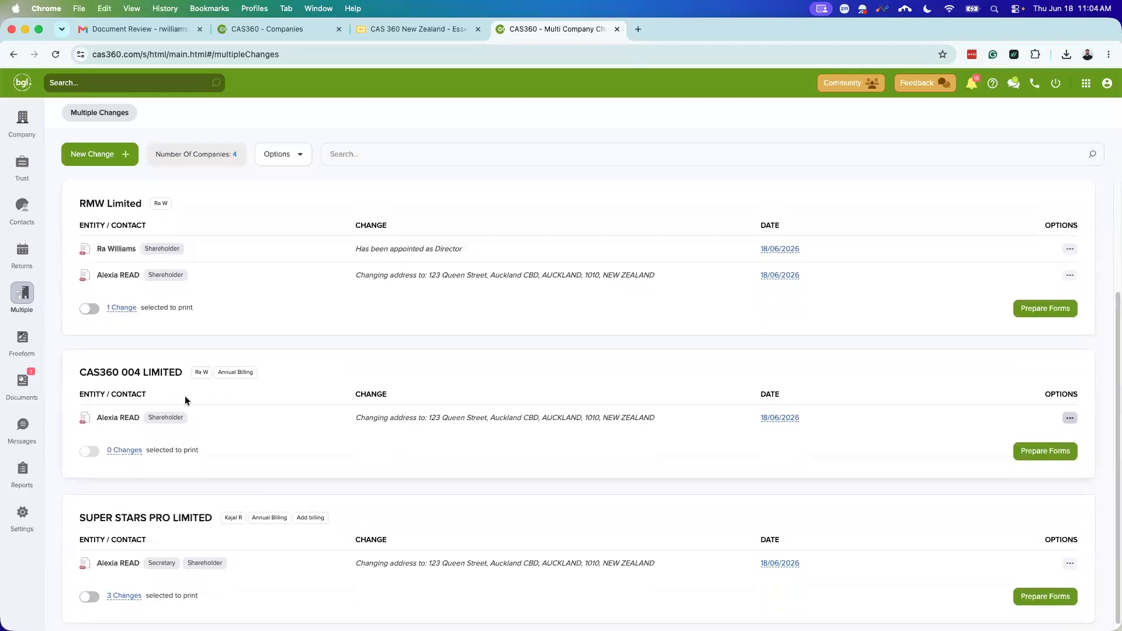
scroll(197, 436, "down", 1)
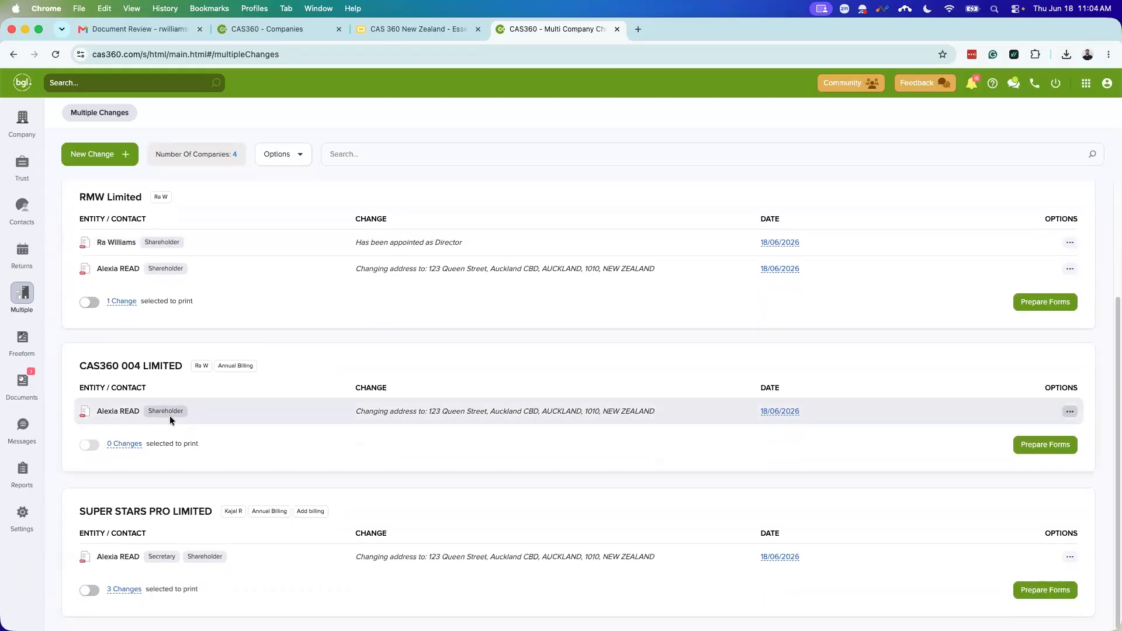
scroll(222, 426, "up", 3)
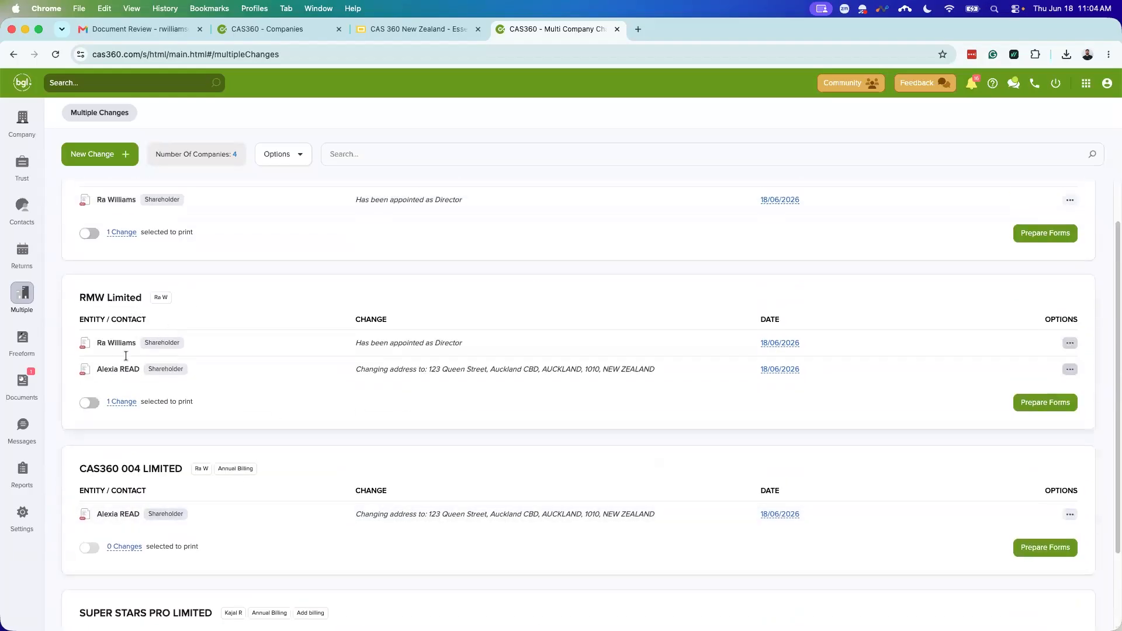
scroll(164, 440, "down", 1)
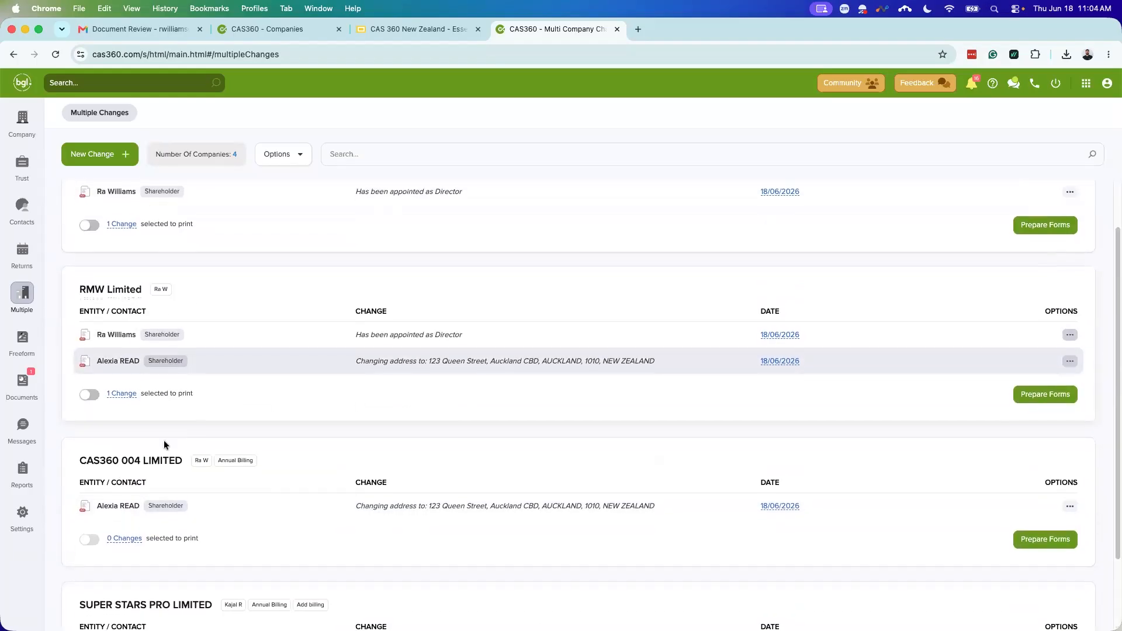
scroll(178, 499, "down", 1)
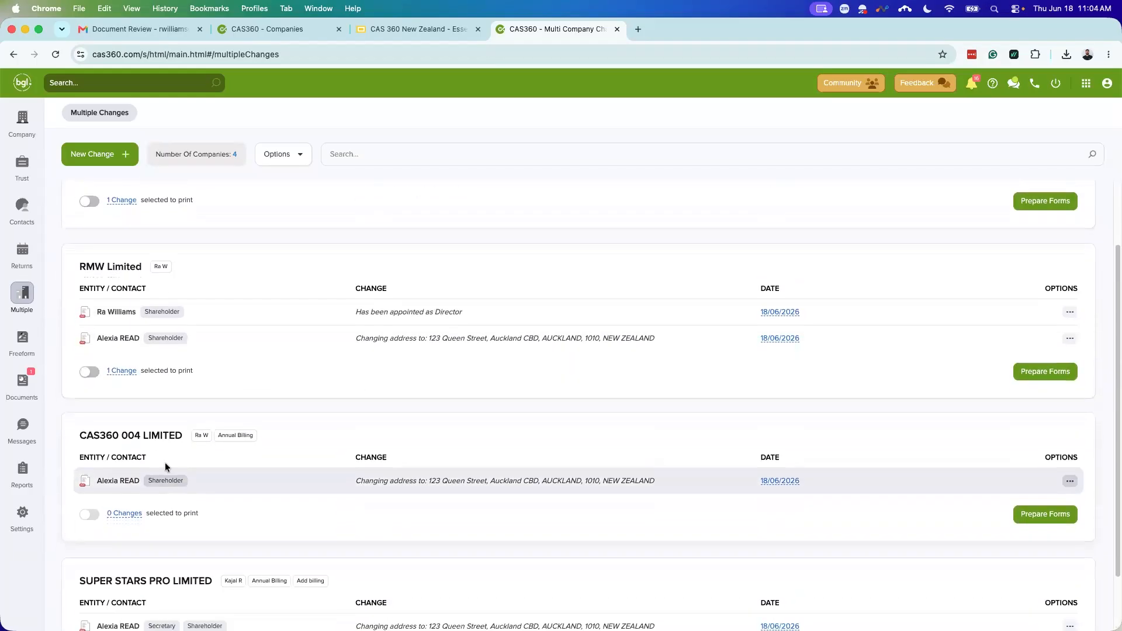
scroll(169, 479, "down", 2)
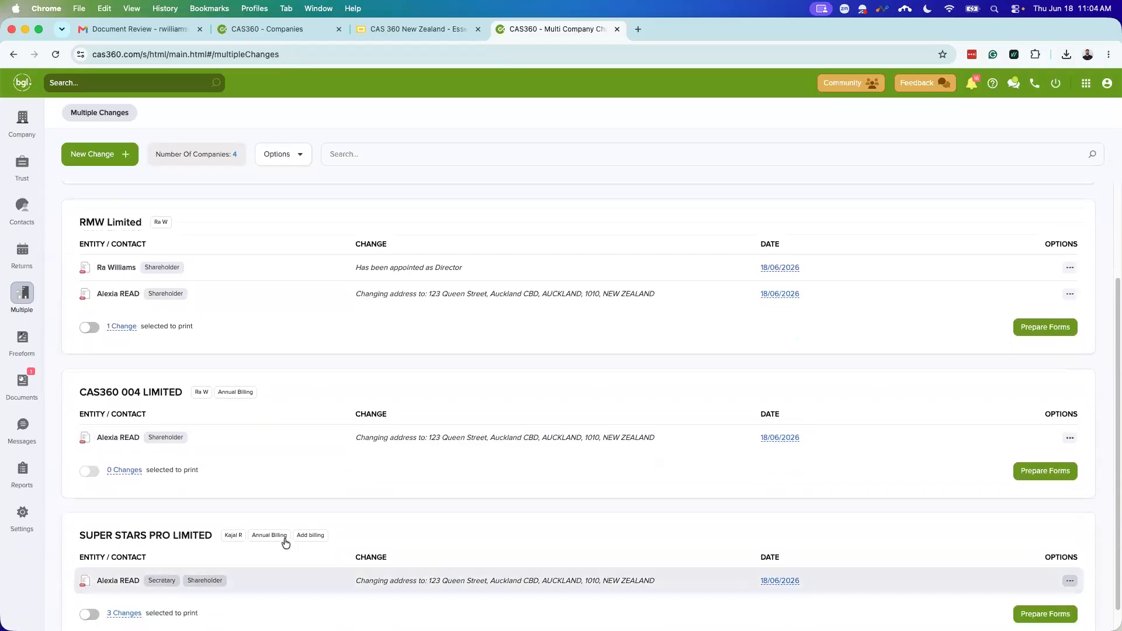
scroll(333, 526, "up", 3)
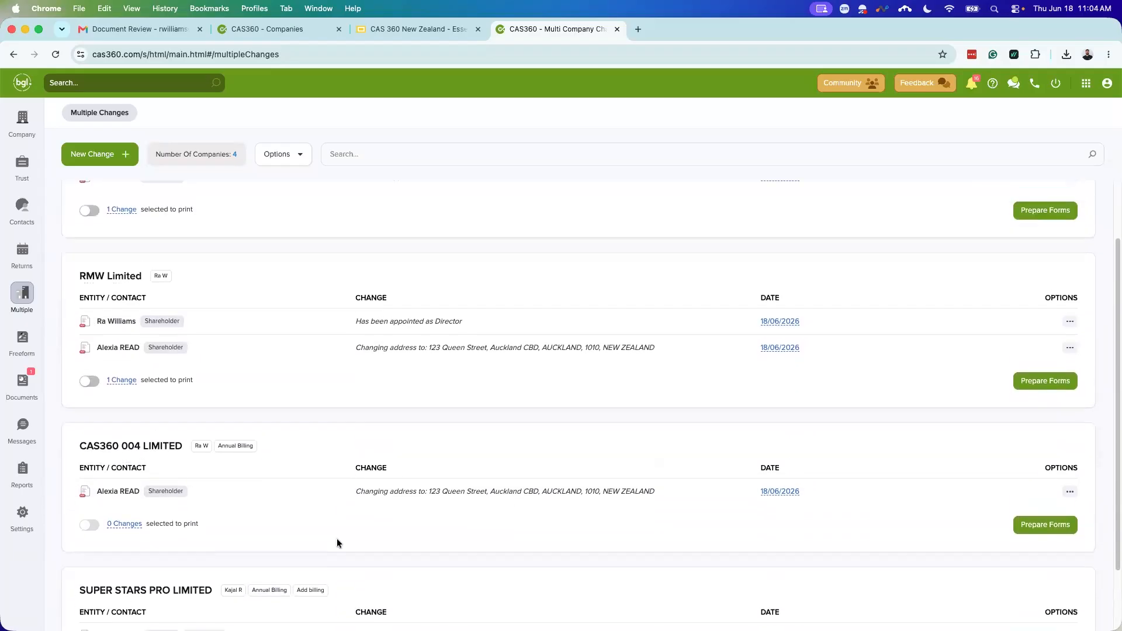
scroll(337, 542, "up", 3)
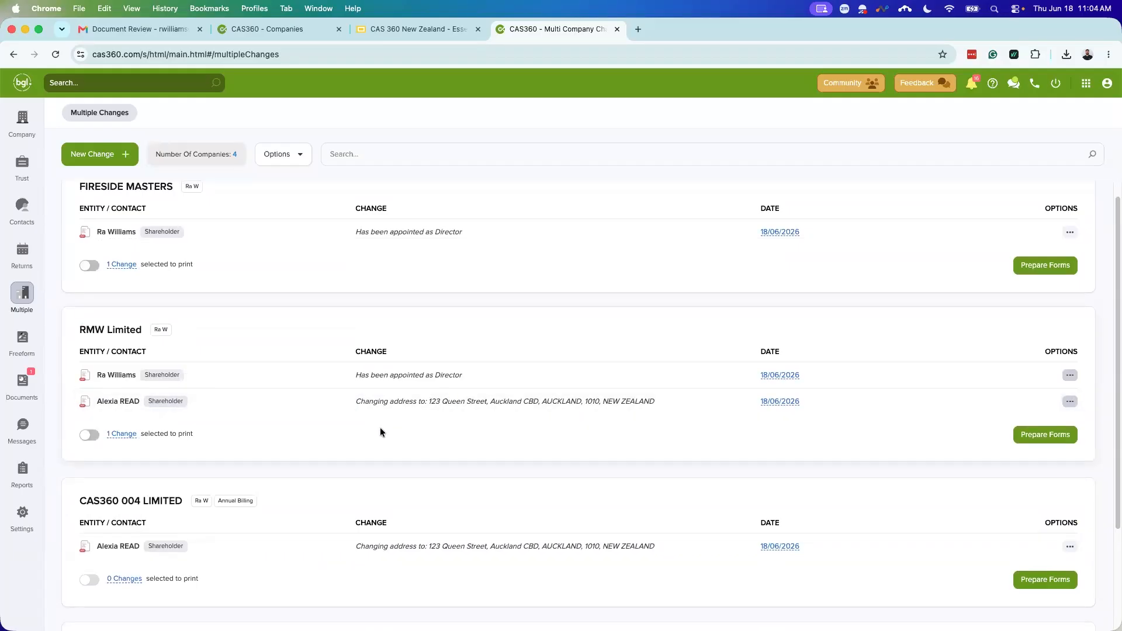
Step: Prepare RMW Limited's document pack without flagging documents for review, and open its Company Change Summary
left_click(1024, 436)
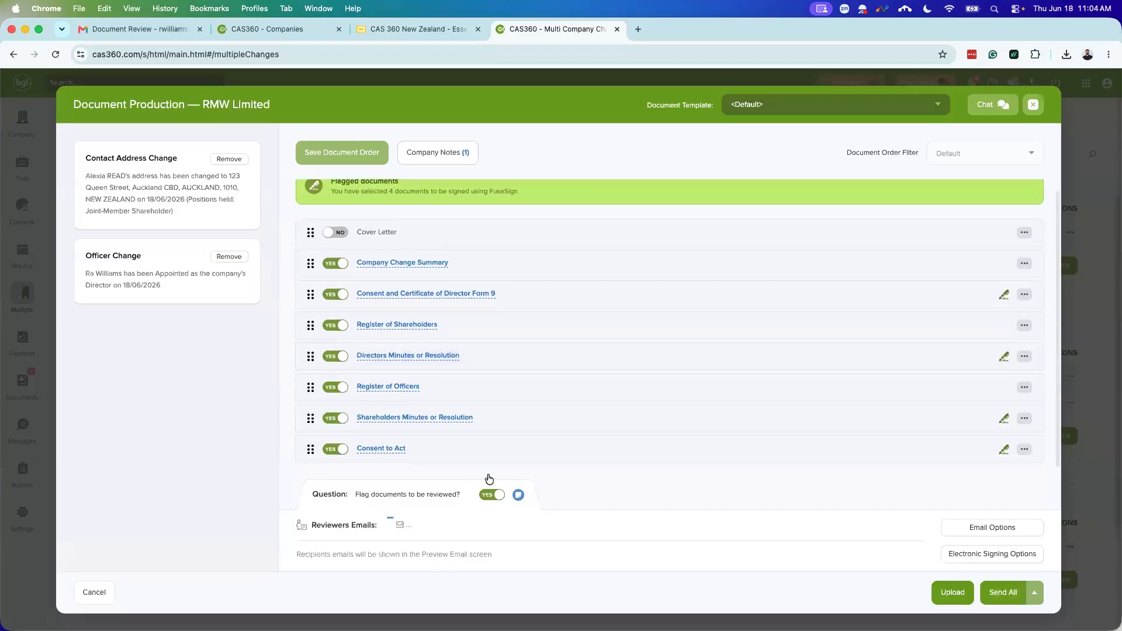
left_click(491, 494)
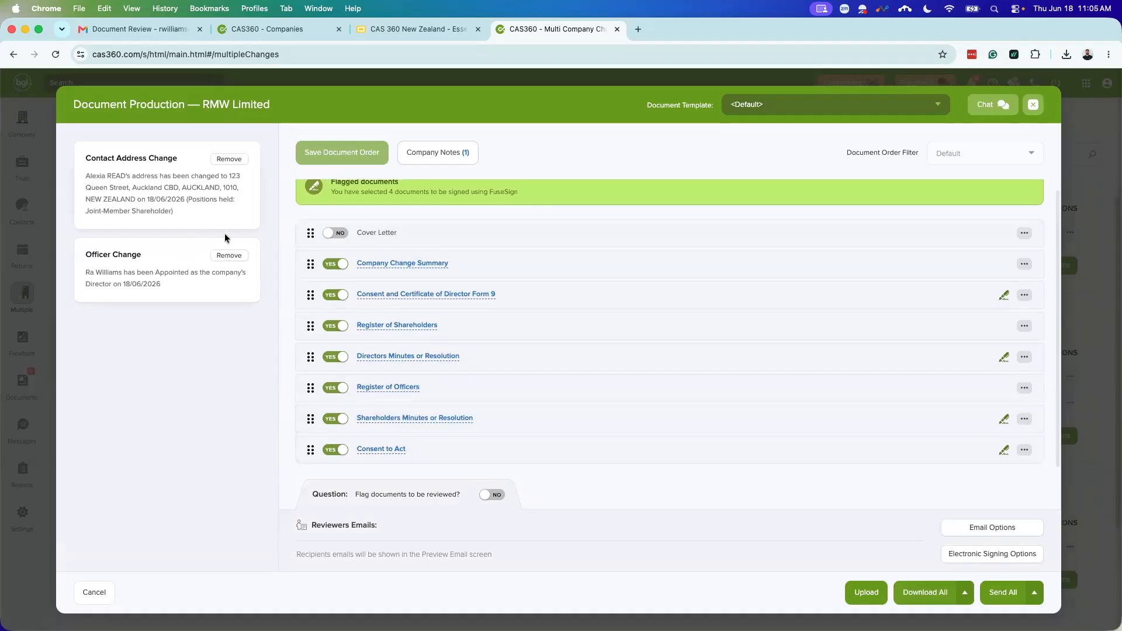
left_click(390, 265)
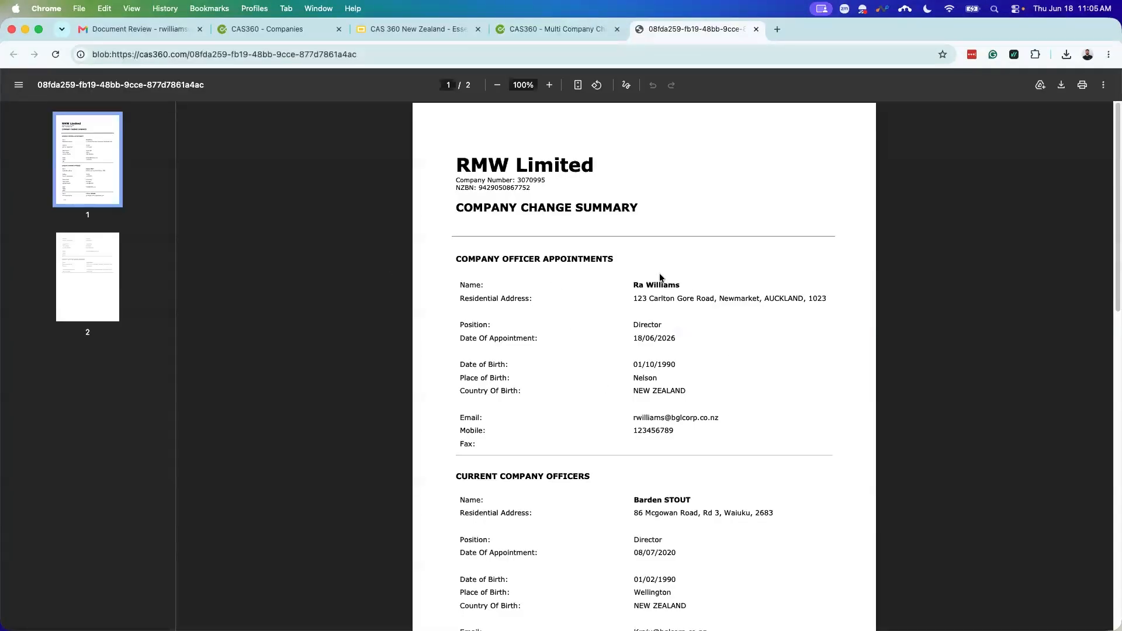
Step: Review RMW Limited's 2-page Company Change Summary showing the 18/06/2026 director appointment, then close it
scroll(636, 311, "down", 3)
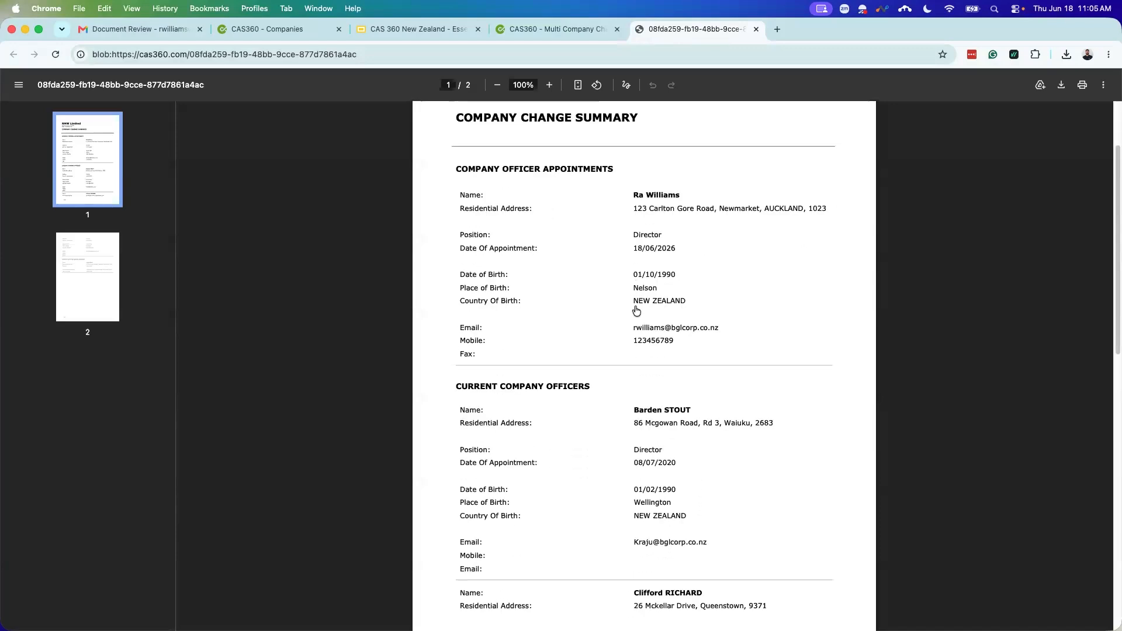
scroll(632, 346, "down", 6)
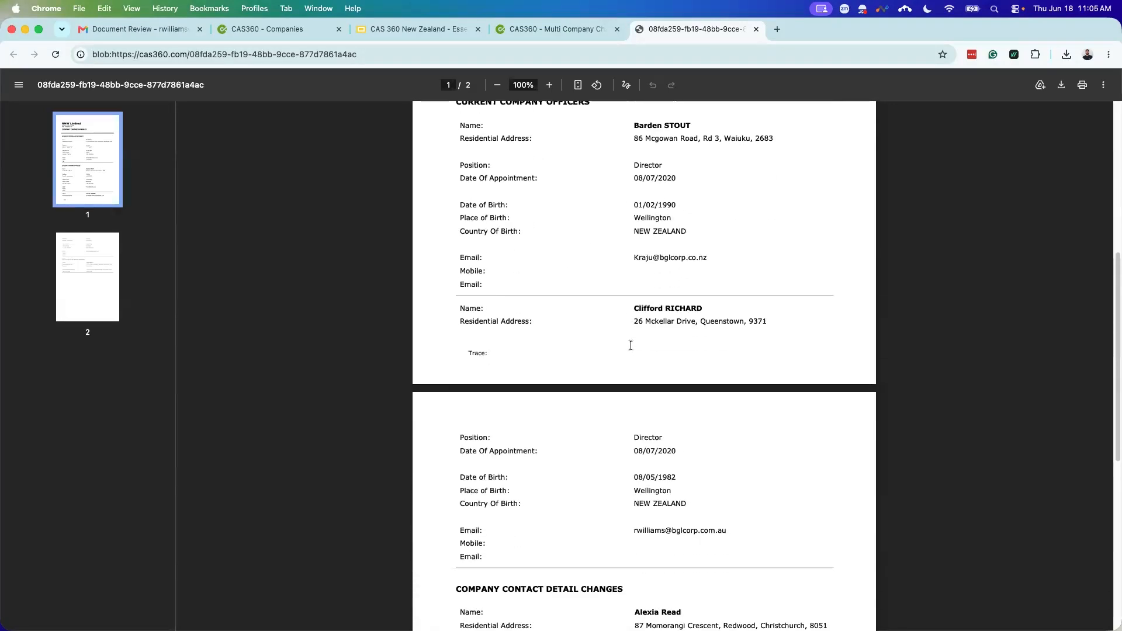
scroll(630, 344, "down", 5)
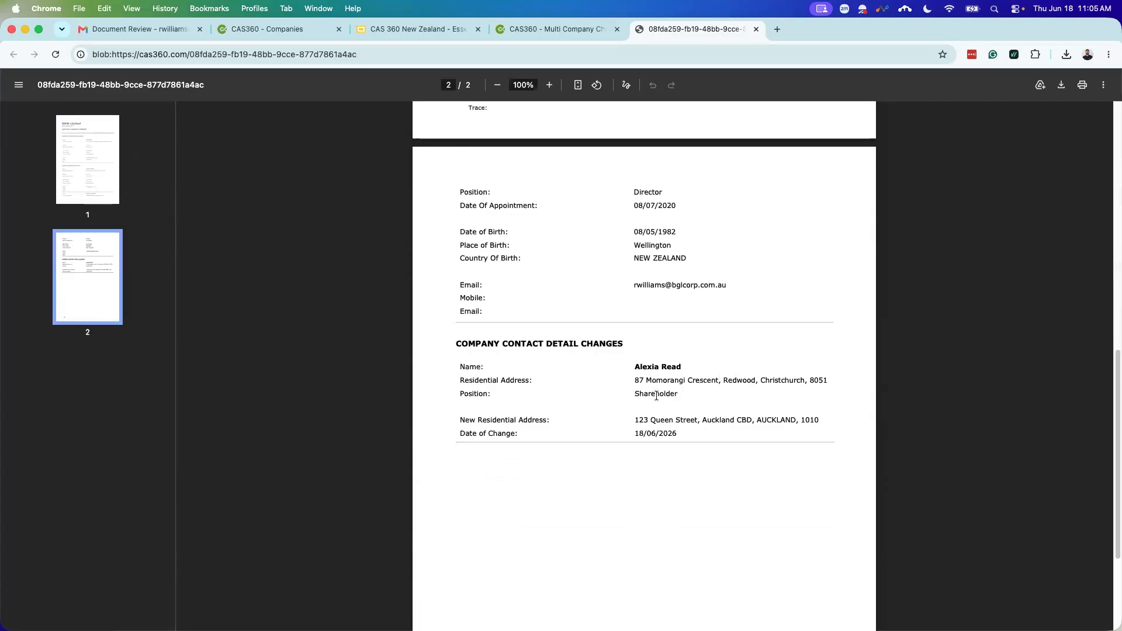
scroll(657, 395, "up", 11)
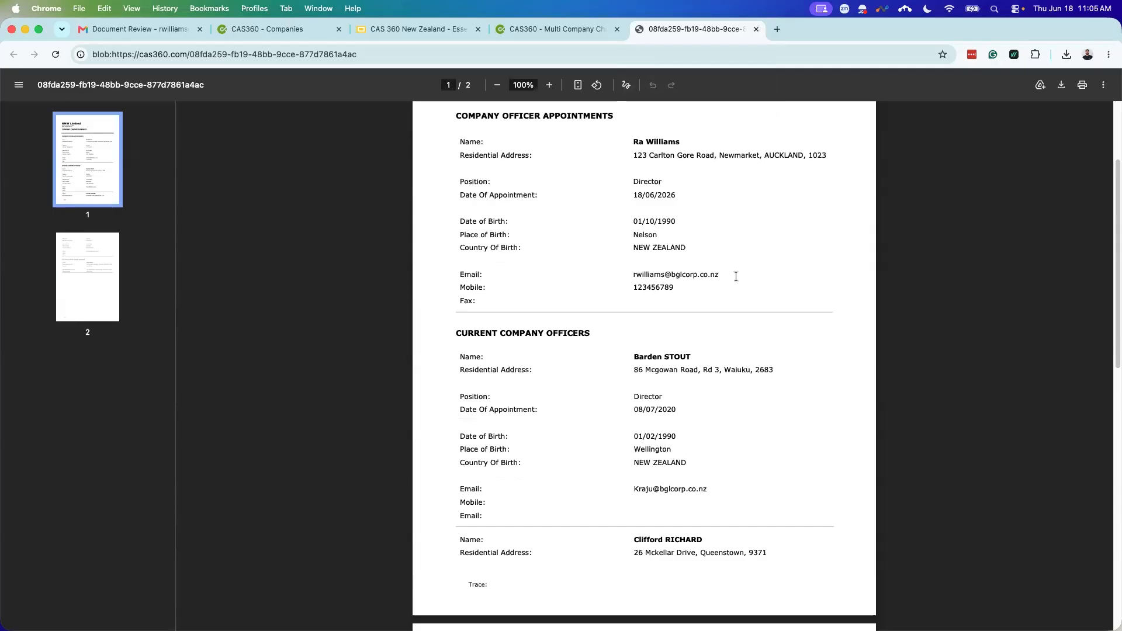
scroll(735, 276, "up", 3)
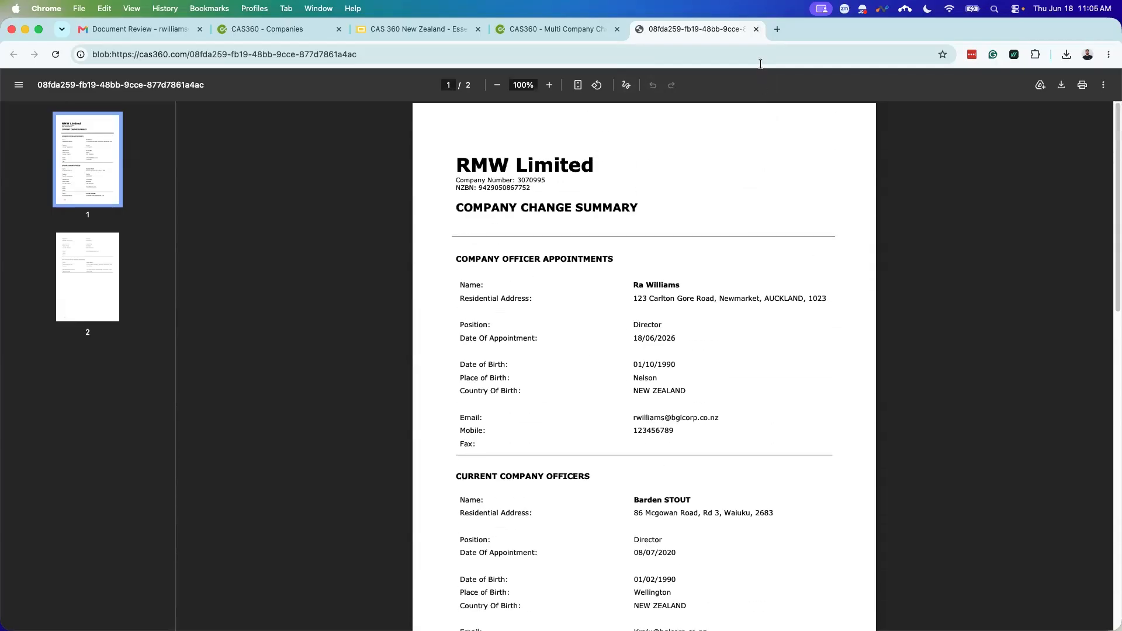
left_click(756, 30)
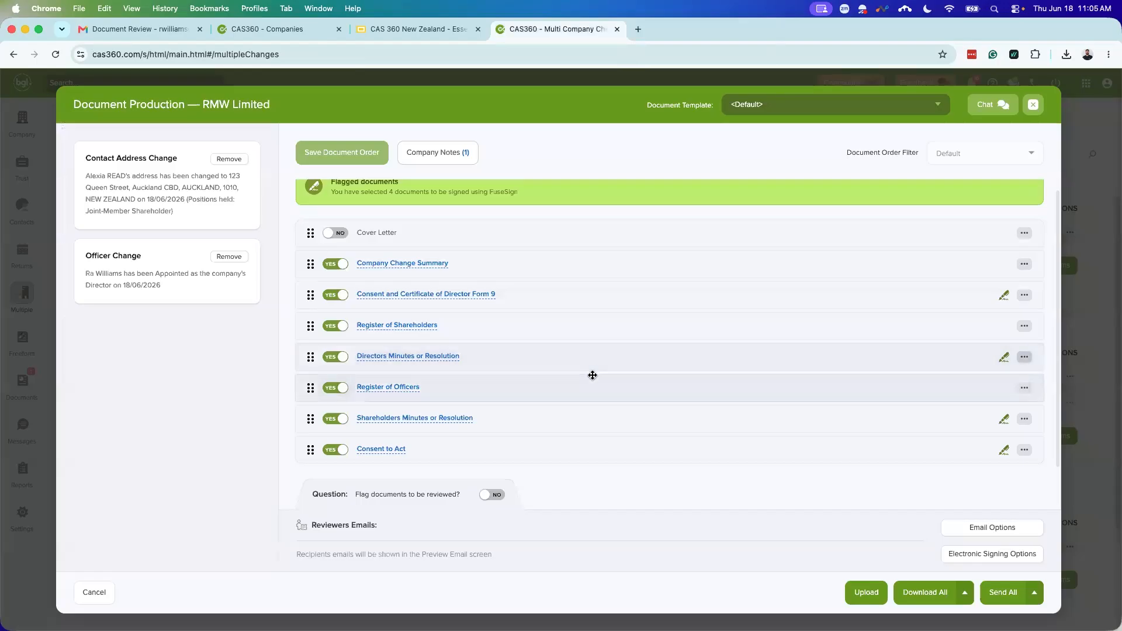
Step: Open and review the Historical Register of Shareholders with the shareholder's updated Auckland address
left_click(391, 330)
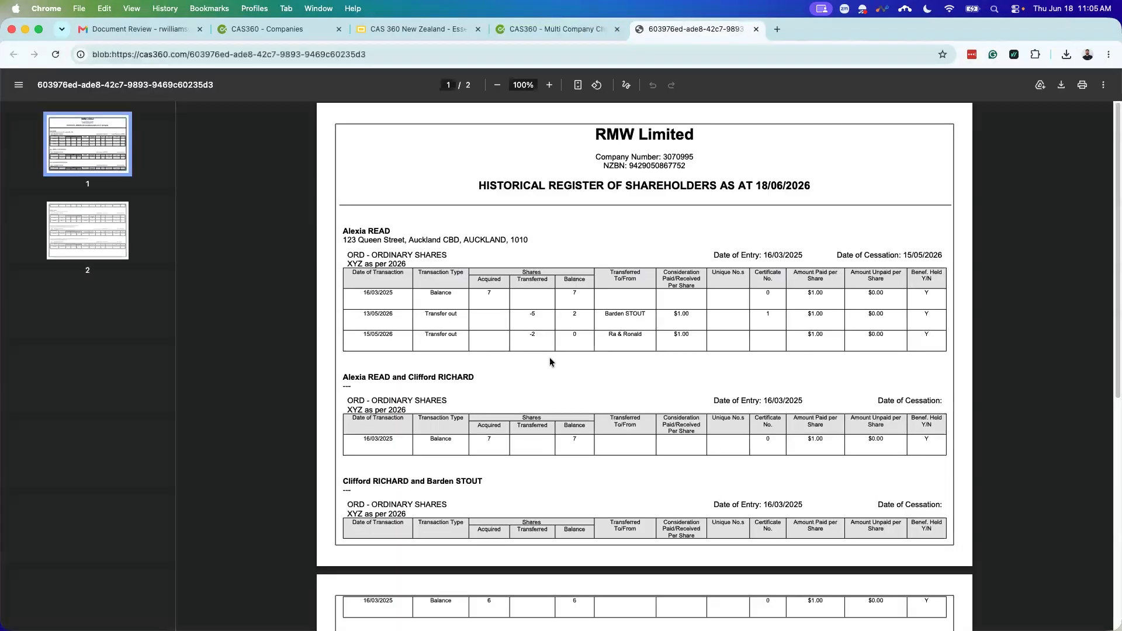
scroll(551, 361, "down", 1)
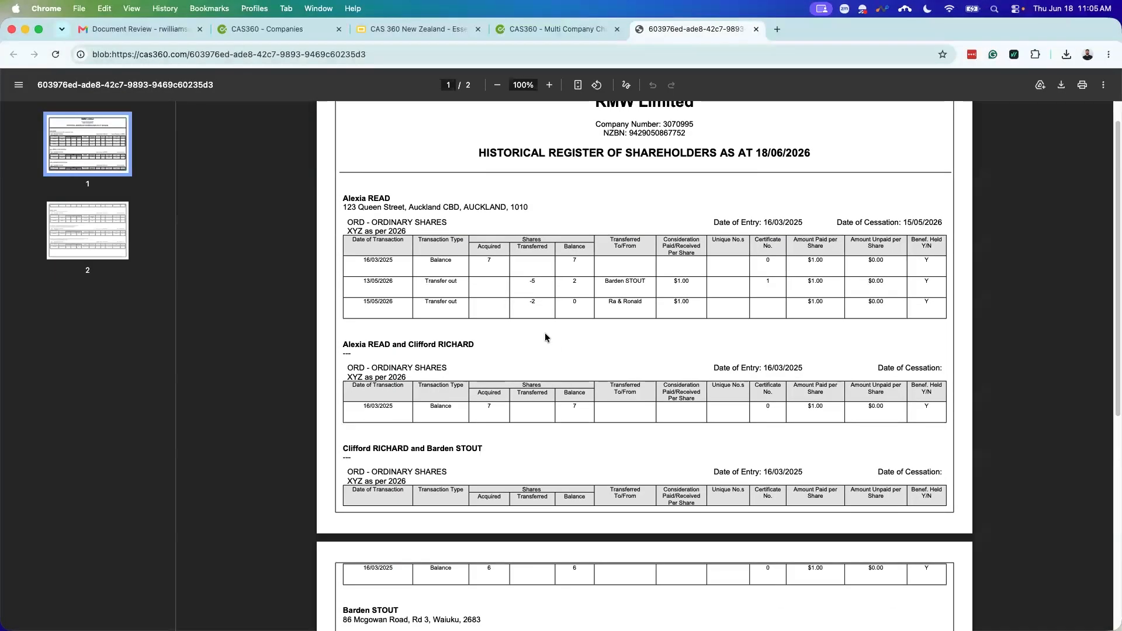
scroll(487, 279, "up", 1)
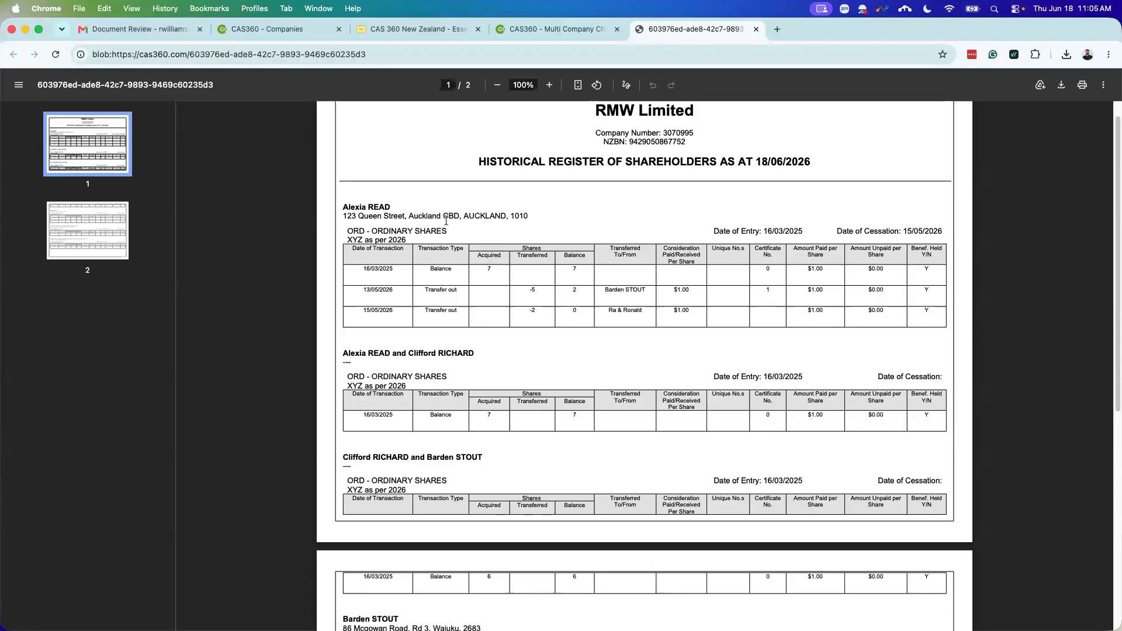
scroll(470, 217, "down", 1)
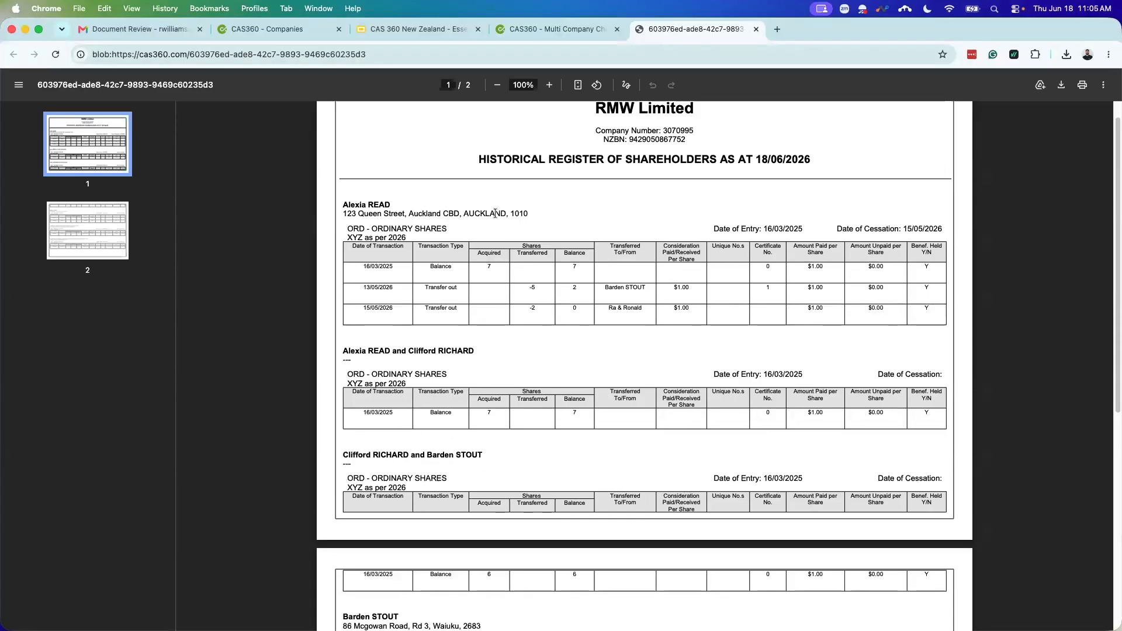
Step: Close the shareholders register and the RMW Limited document pack, then bring up the new change types
left_click(755, 29)
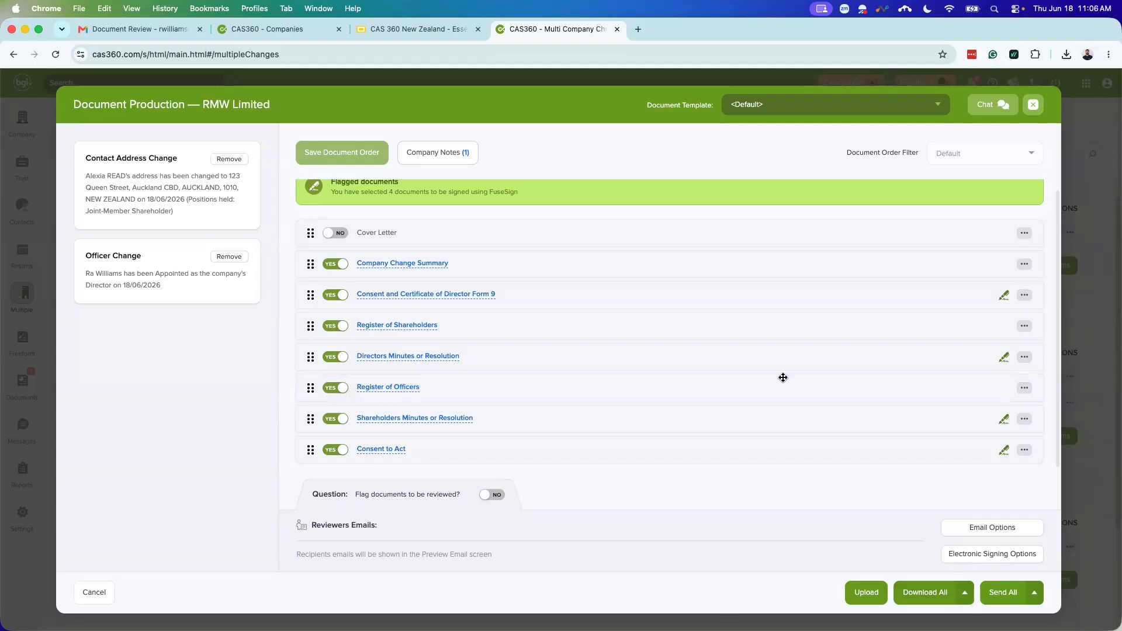
scroll(999, 426, "up", 1)
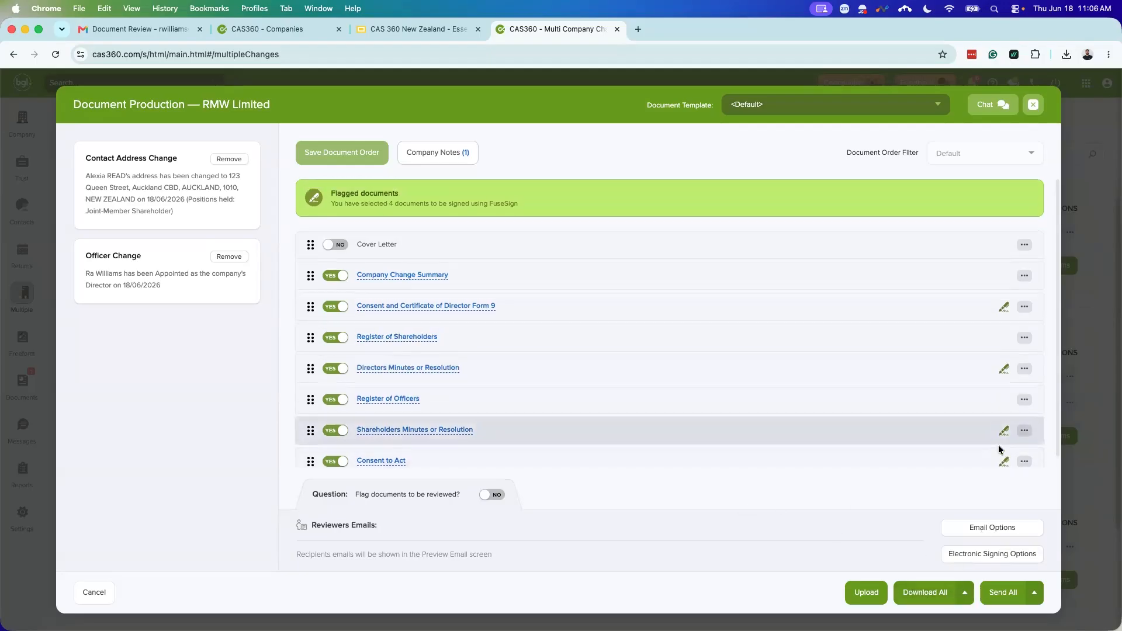
left_click(1031, 106)
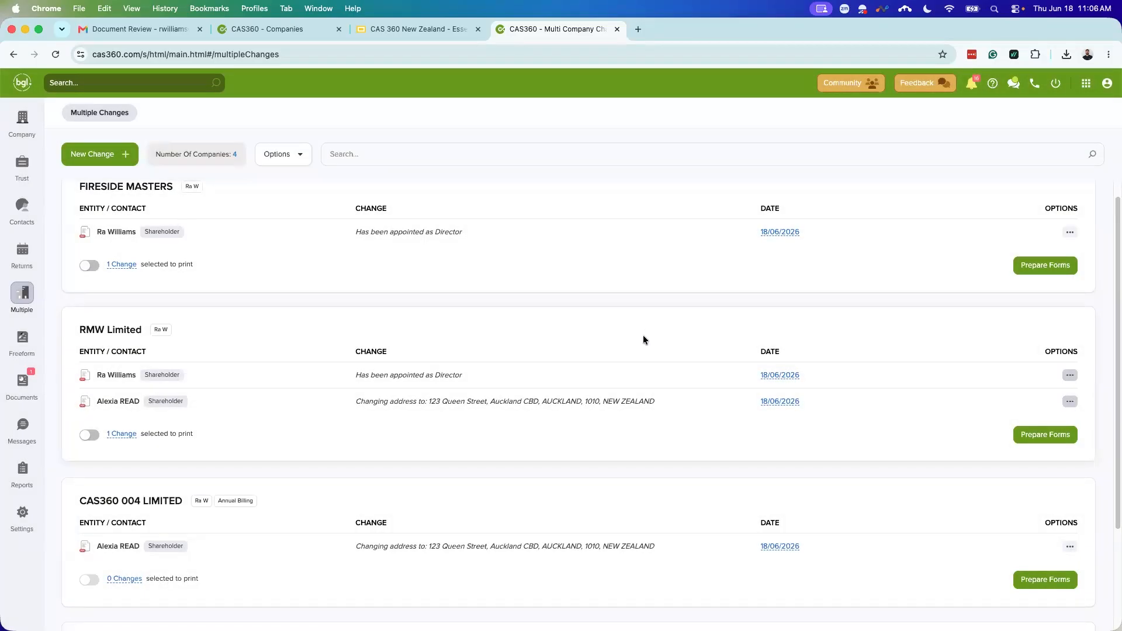
left_click(113, 162)
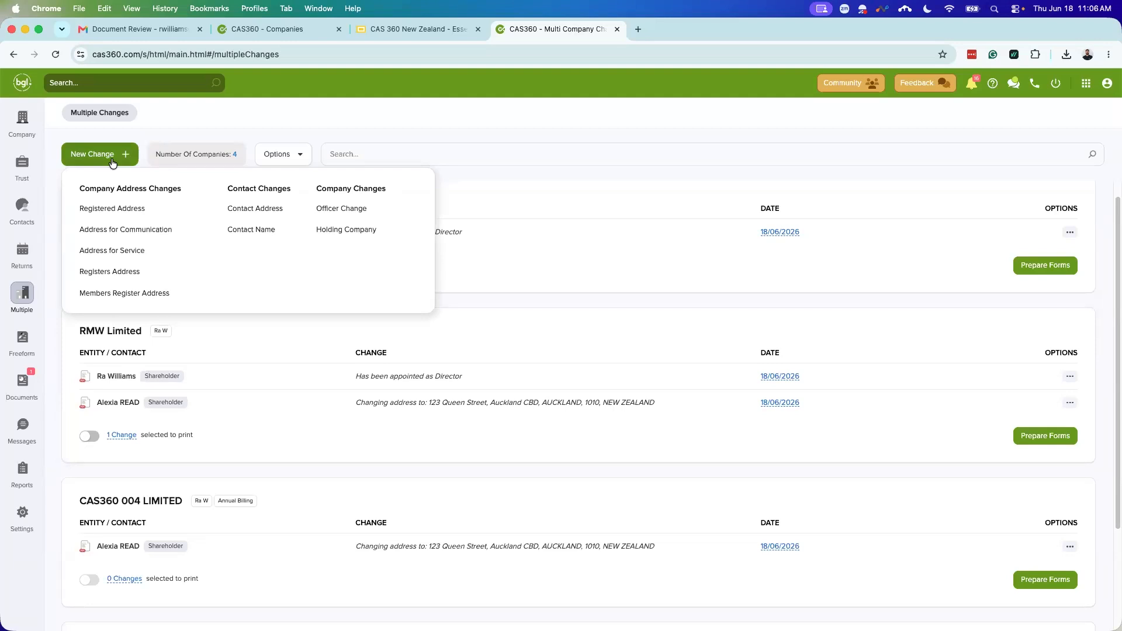
Step: Start an Address for Service change for CAS360 004 LIMITED to 123 Queen Street, Auckland CBD
left_click(132, 251)
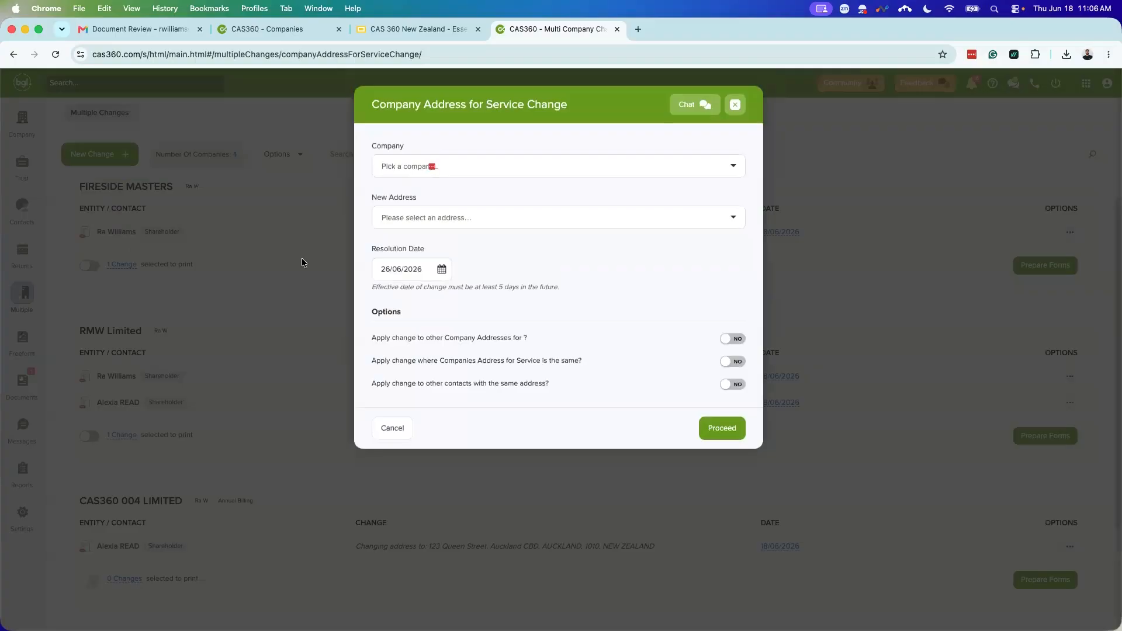
left_click(467, 168)
type("CAS 360")
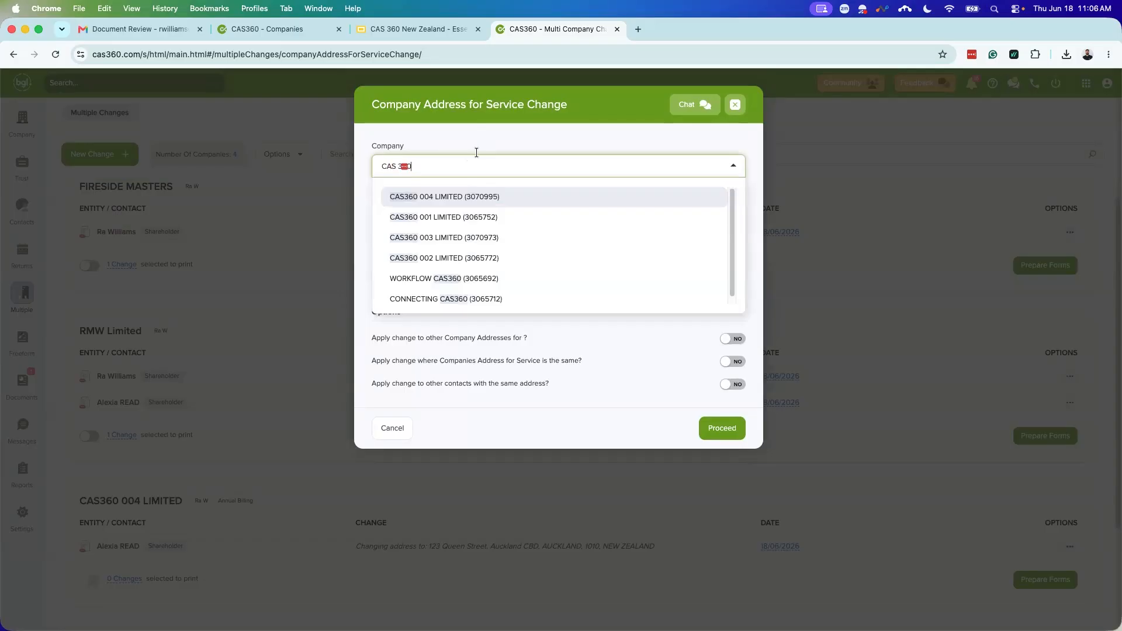
left_click(449, 198)
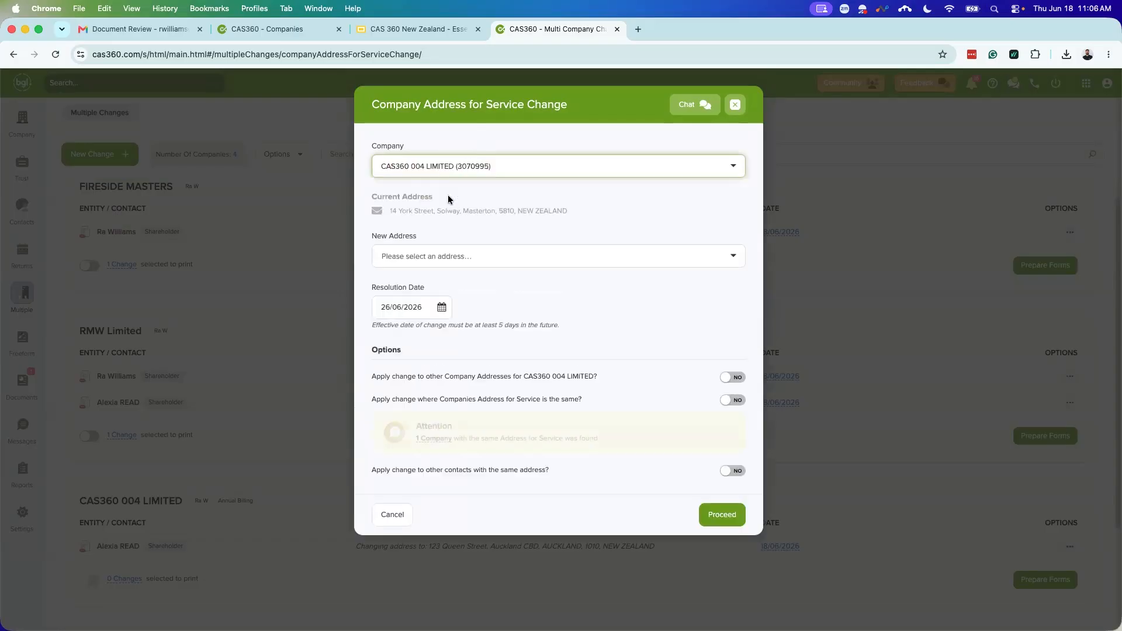
left_click(430, 257)
type("123 ")
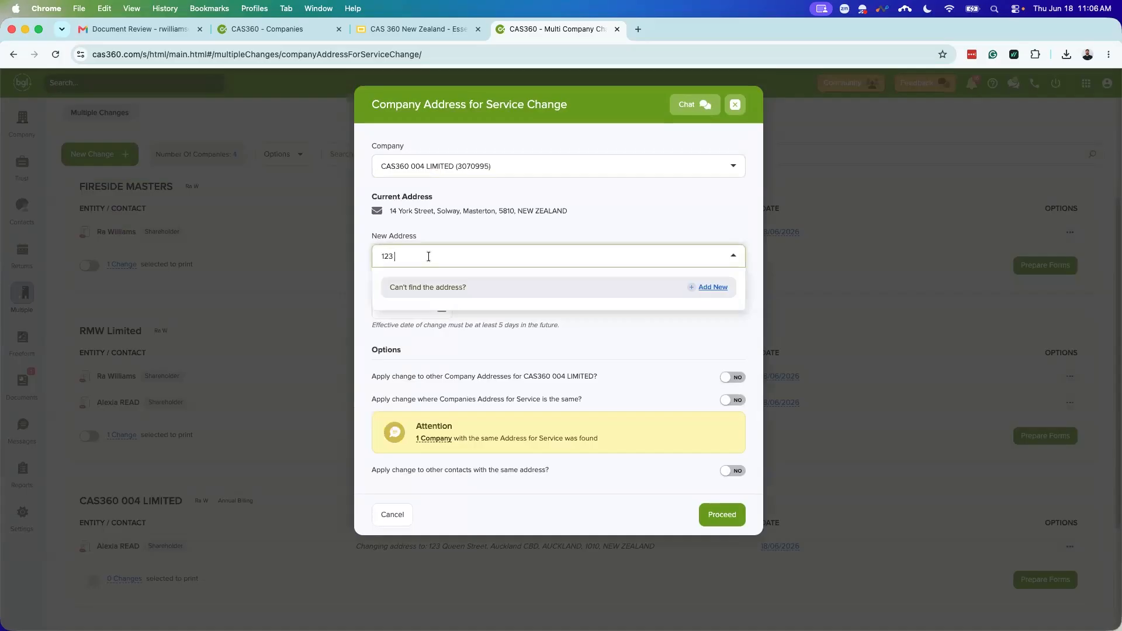
type("queen")
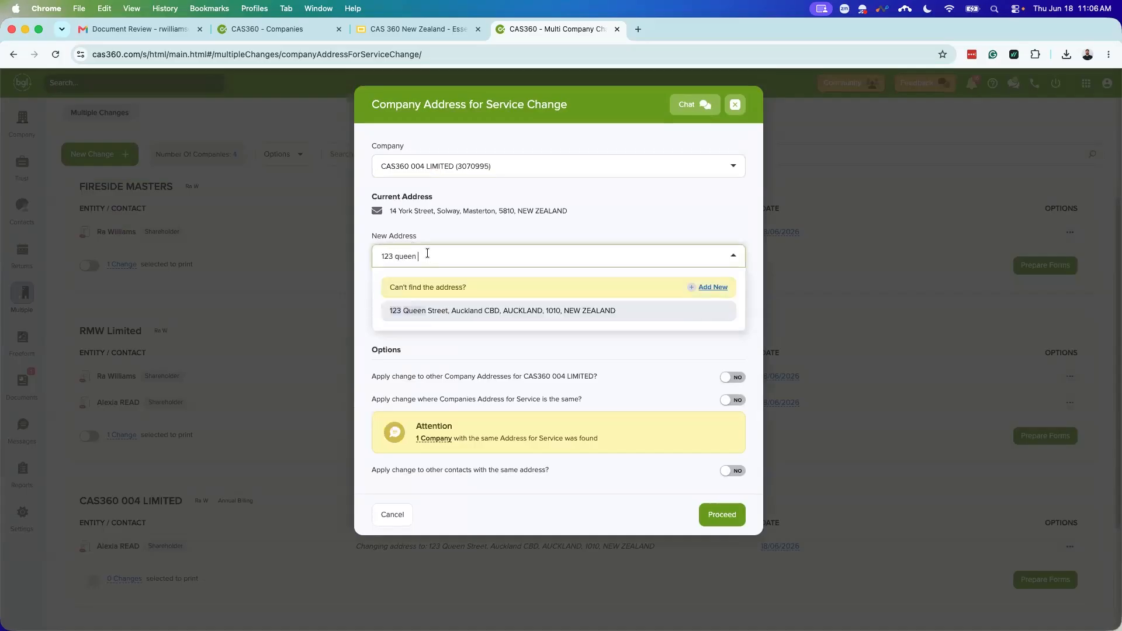
left_click(469, 309)
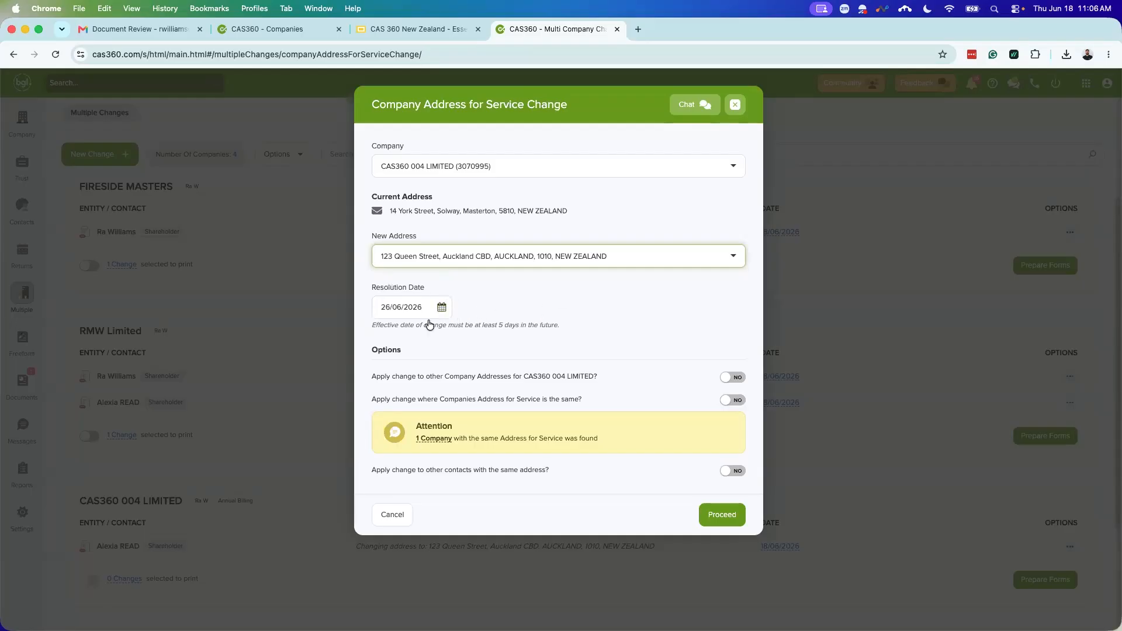
Step: Pick 3 July 2026 as the resolution date in the calendar, confirming 03/07/2026
left_click(441, 307)
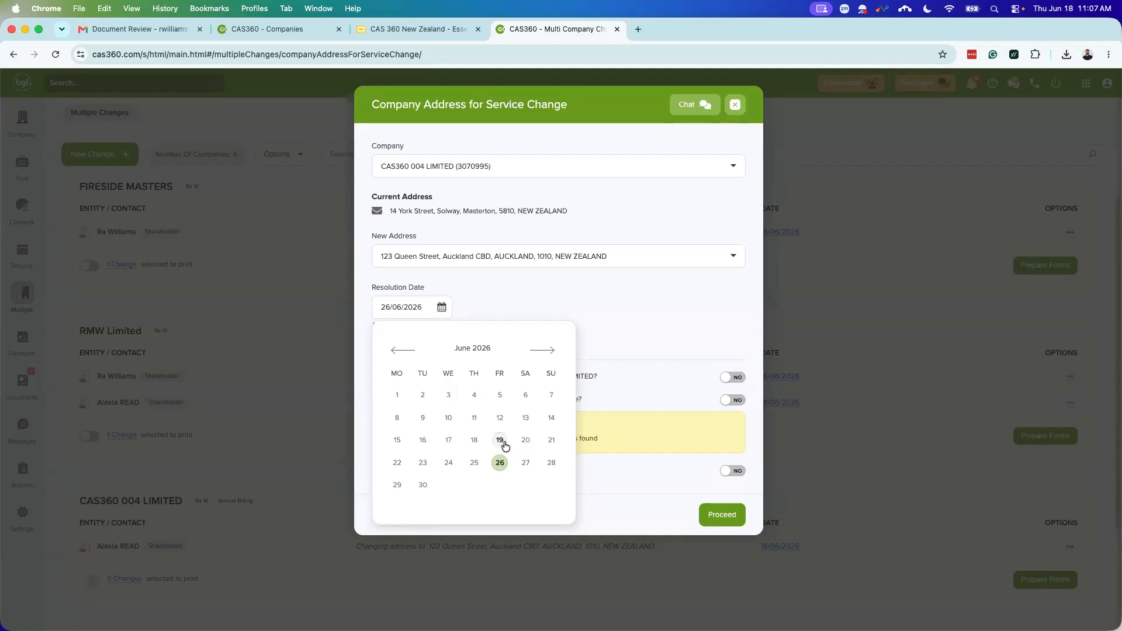
left_click(534, 362)
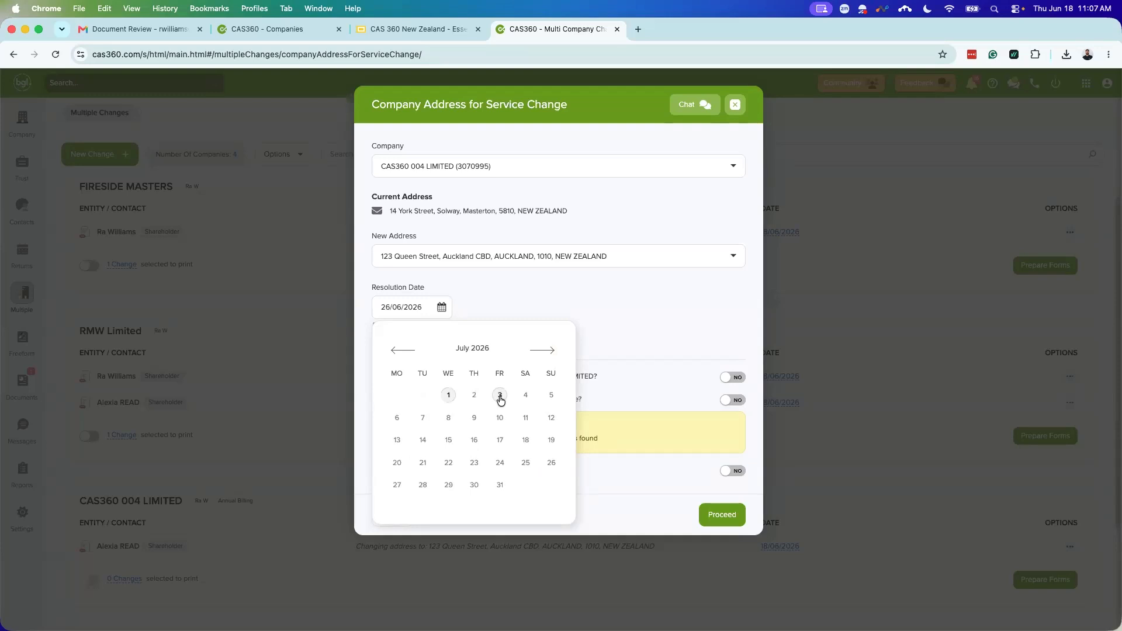
left_click(408, 350)
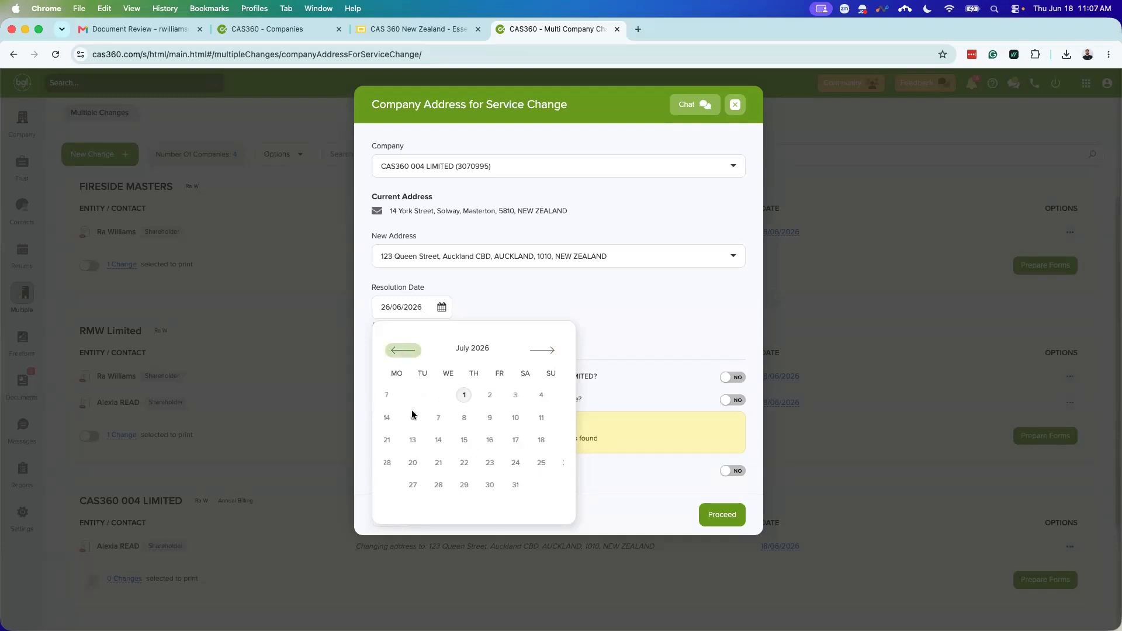
left_click(541, 351)
left_click(500, 395)
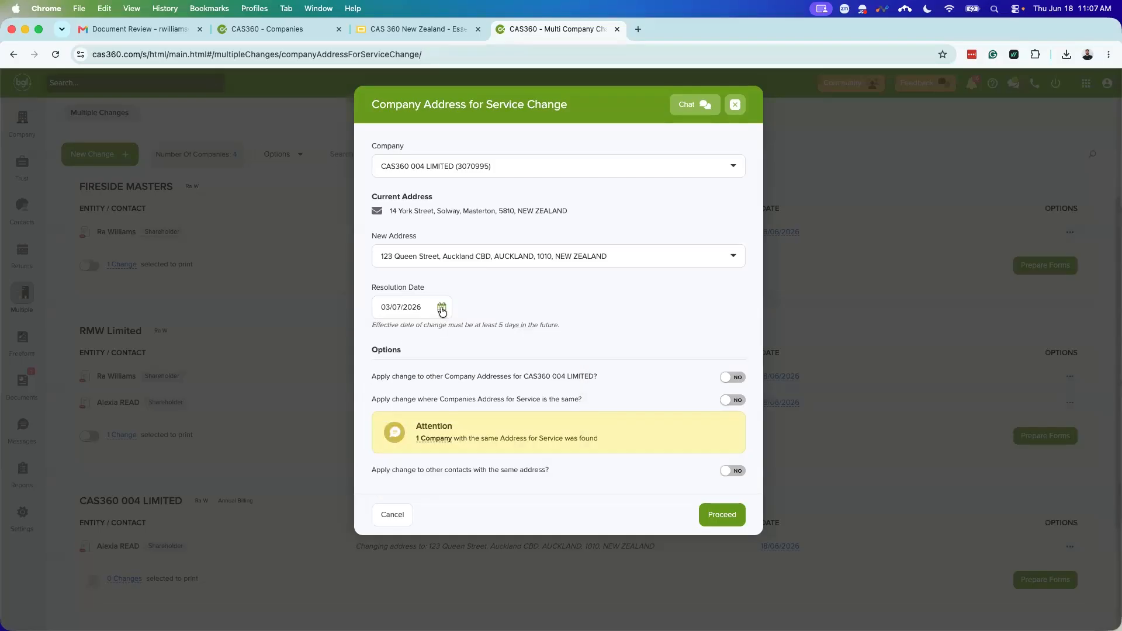
left_click(441, 309)
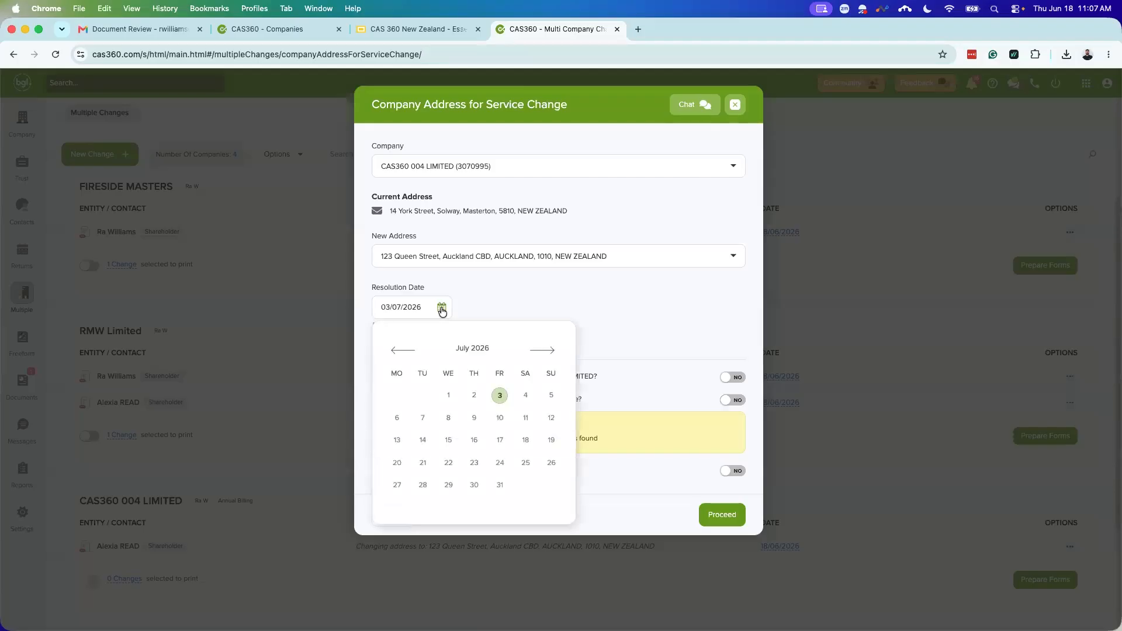
left_click(481, 310)
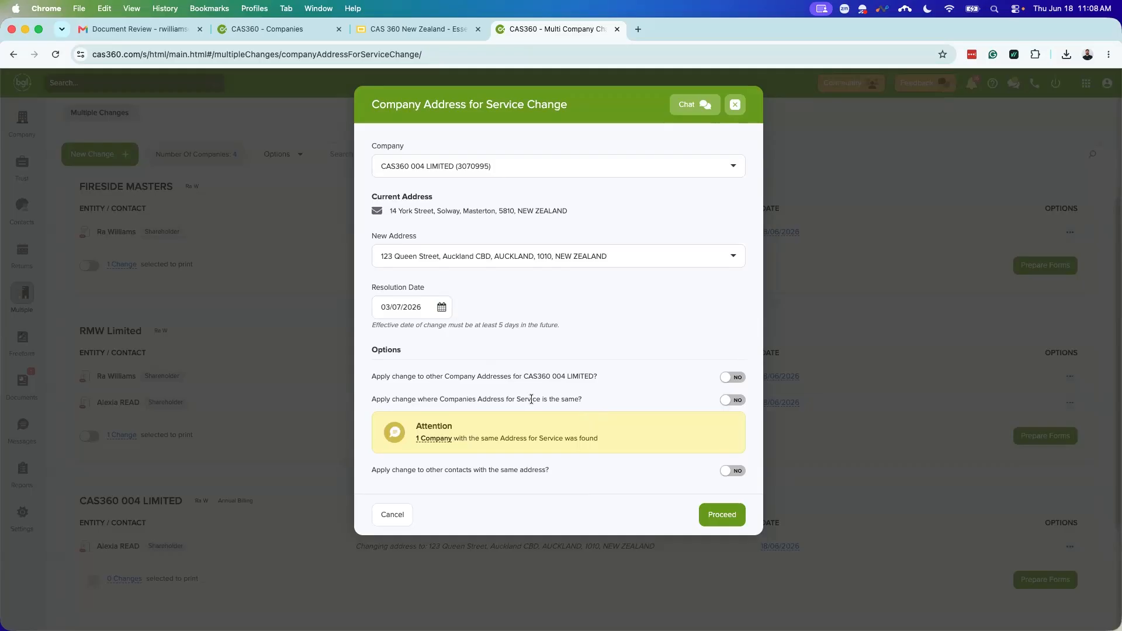
Step: Also update the address for communication, exclude companies sharing the address, and proceed
left_click(731, 379)
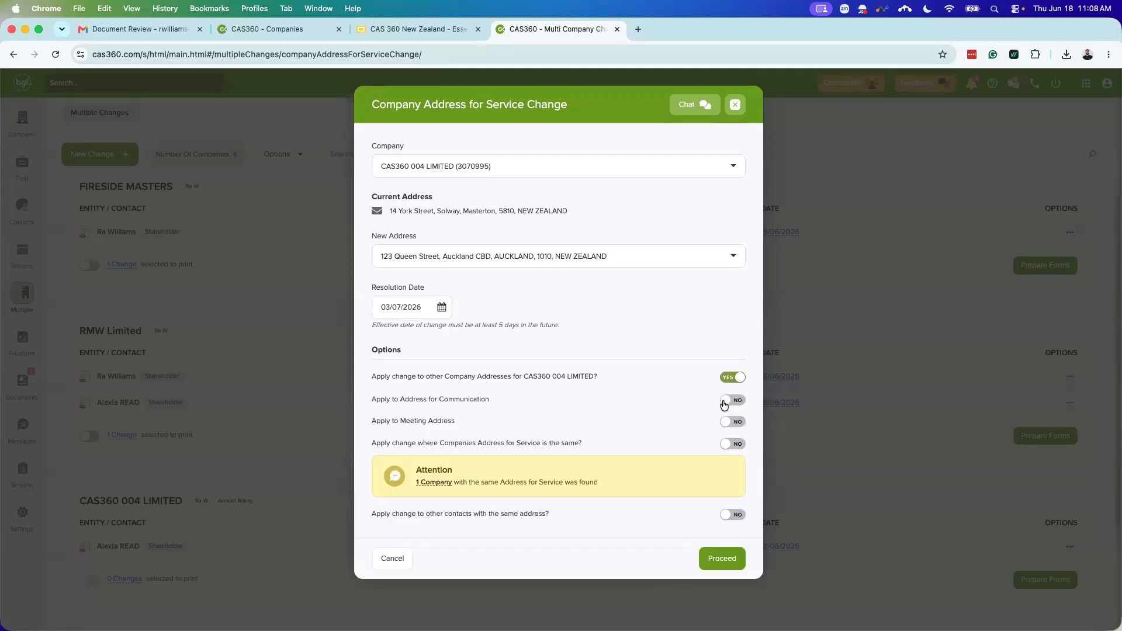
left_click(724, 402)
mouse_move(431, 487)
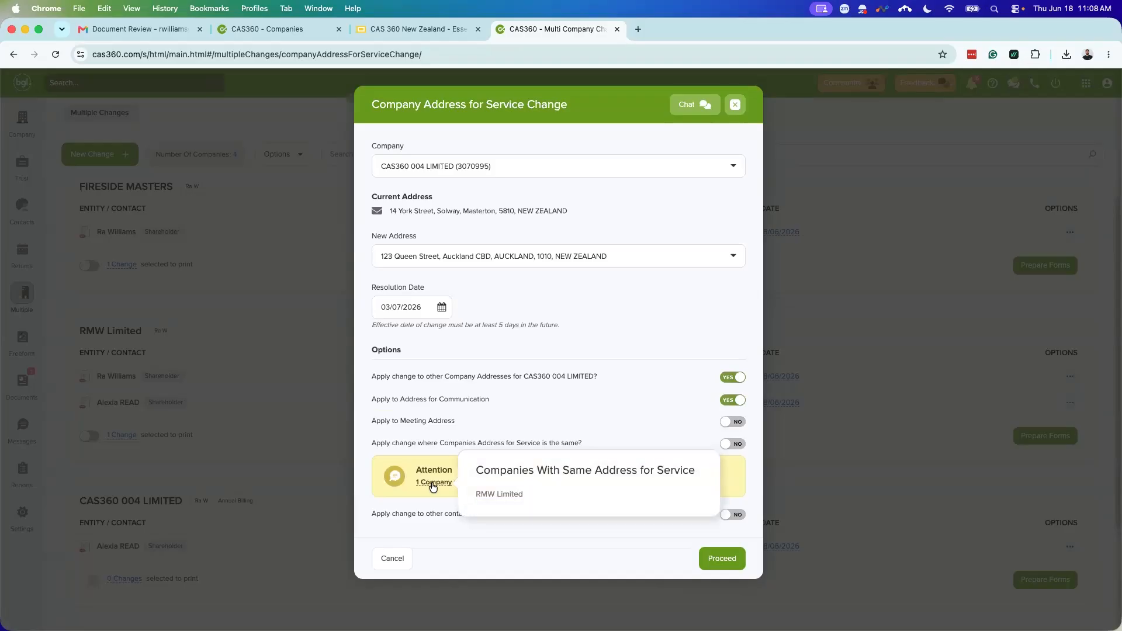
left_click(729, 445)
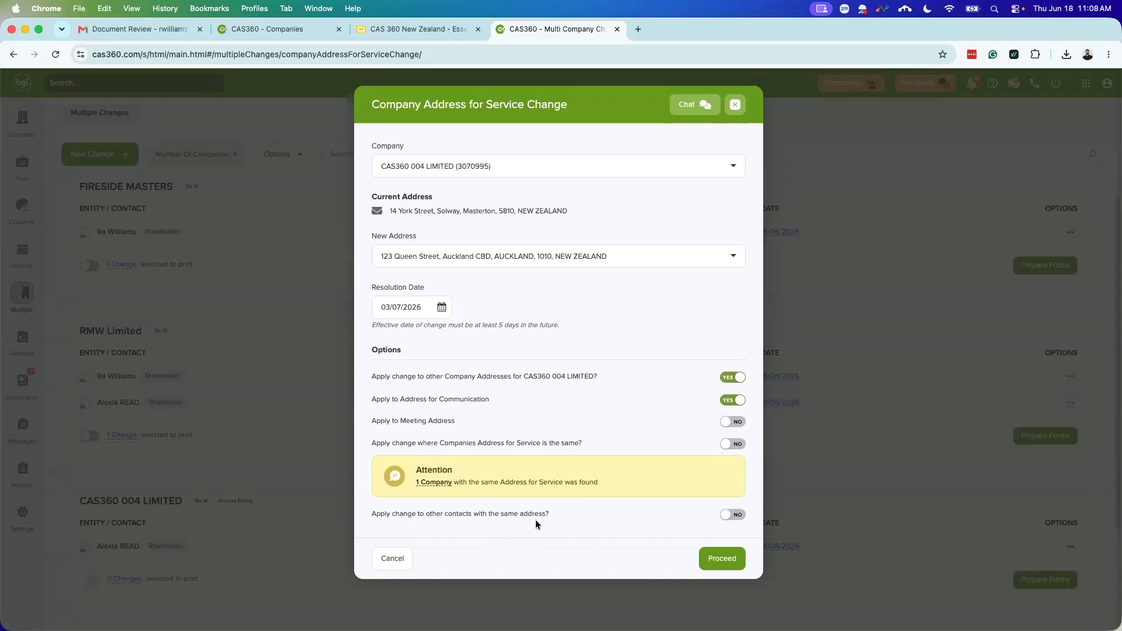
left_click(721, 562)
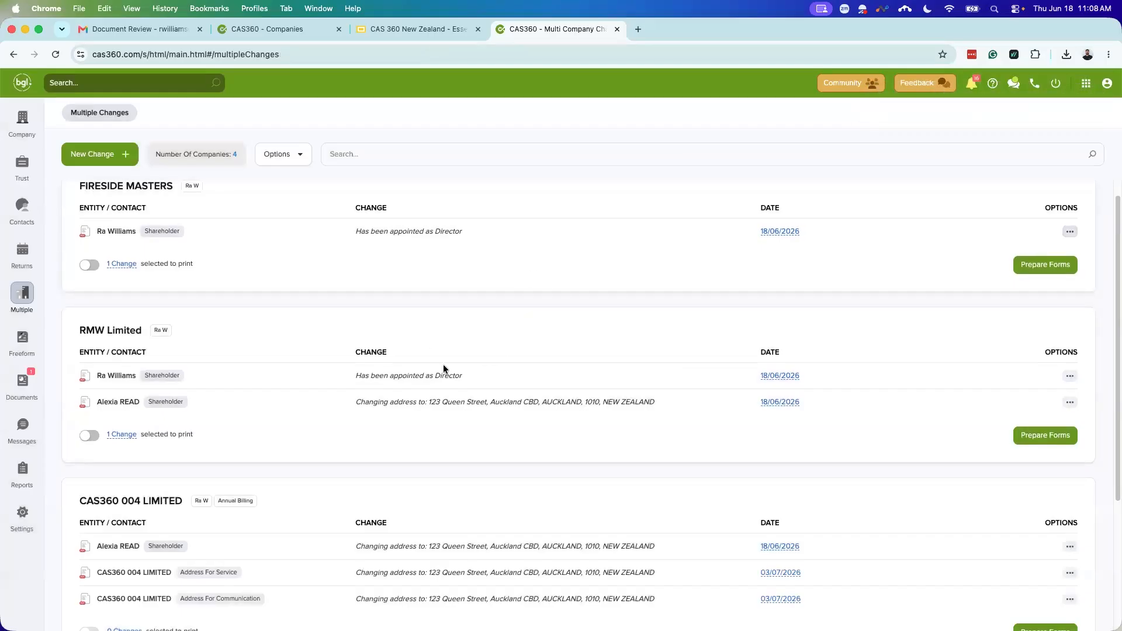
Step: Scroll down to CAS360 004 LIMITED and prepare its document forms
scroll(417, 401, "down", 1)
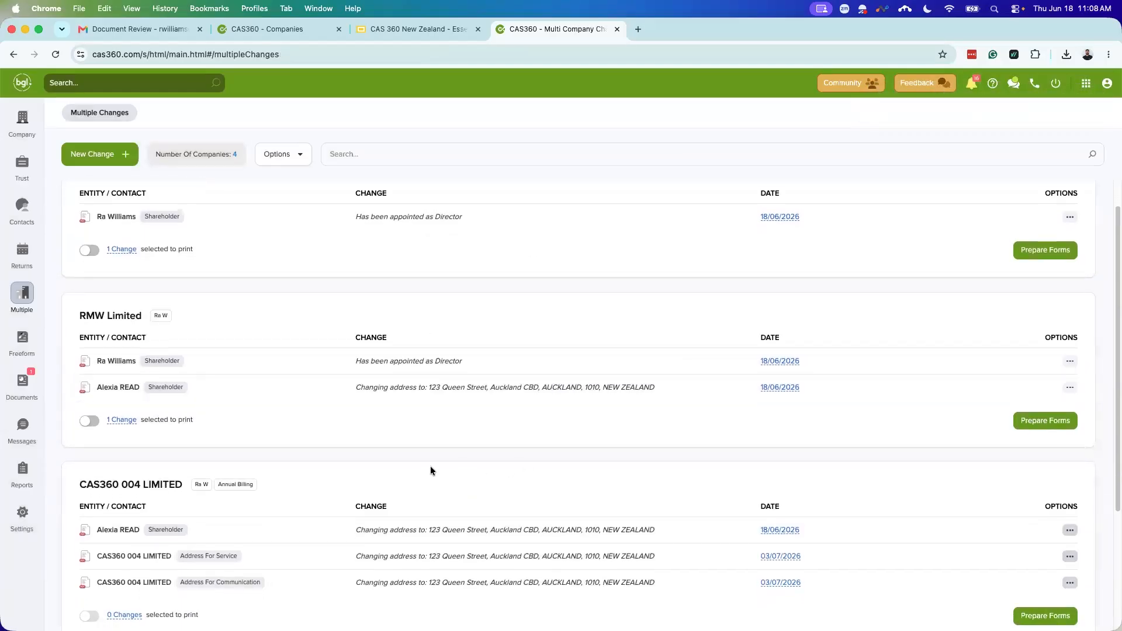
scroll(435, 447, "down", 2)
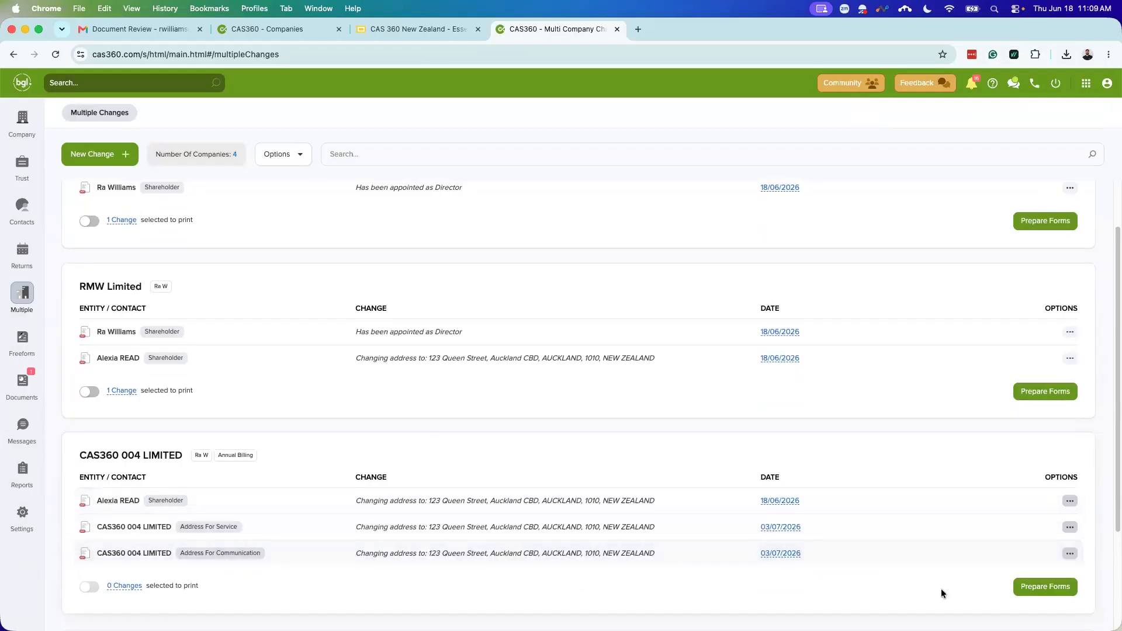
left_click(1049, 590)
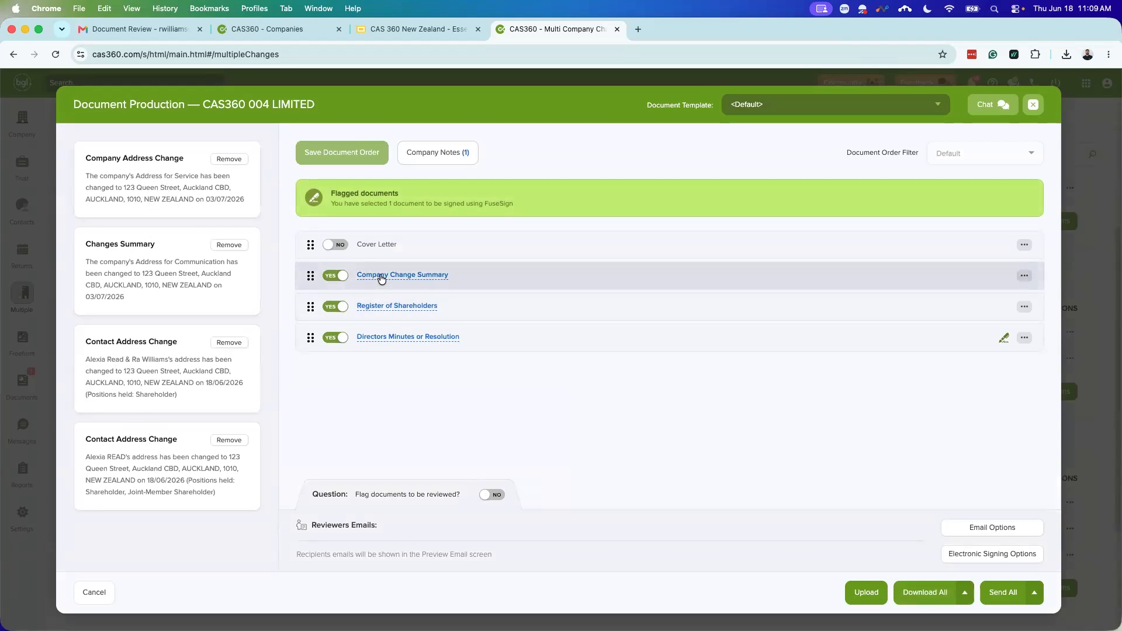
left_click(381, 276)
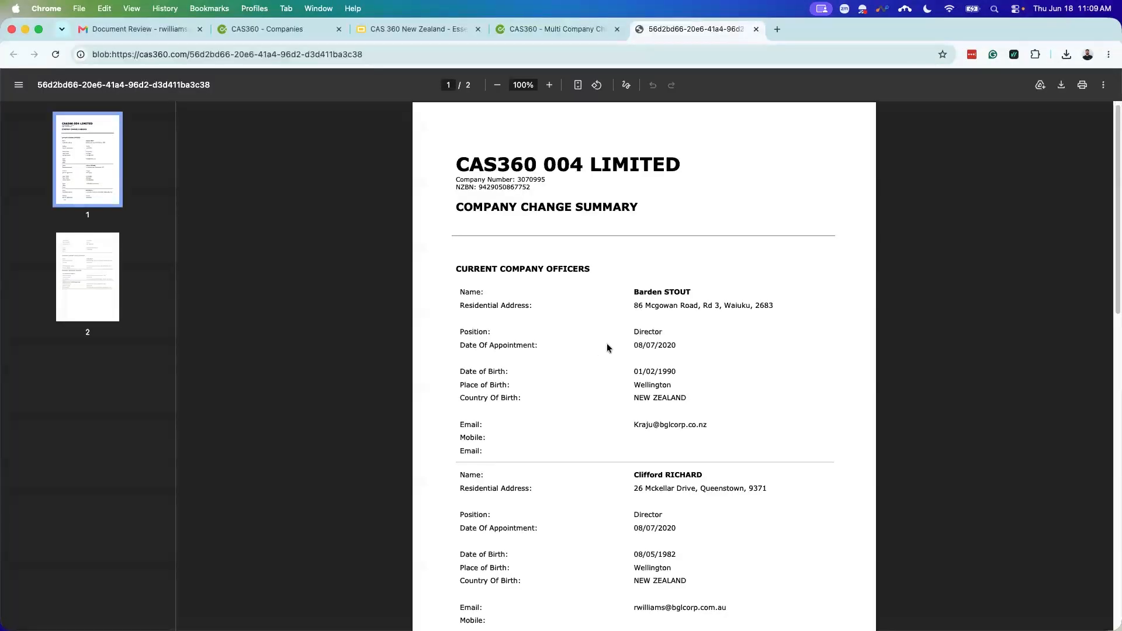
scroll(608, 346, "down", 5)
scroll(646, 387, "down", 10)
scroll(642, 409, "down", 4)
scroll(665, 475, "down", 3)
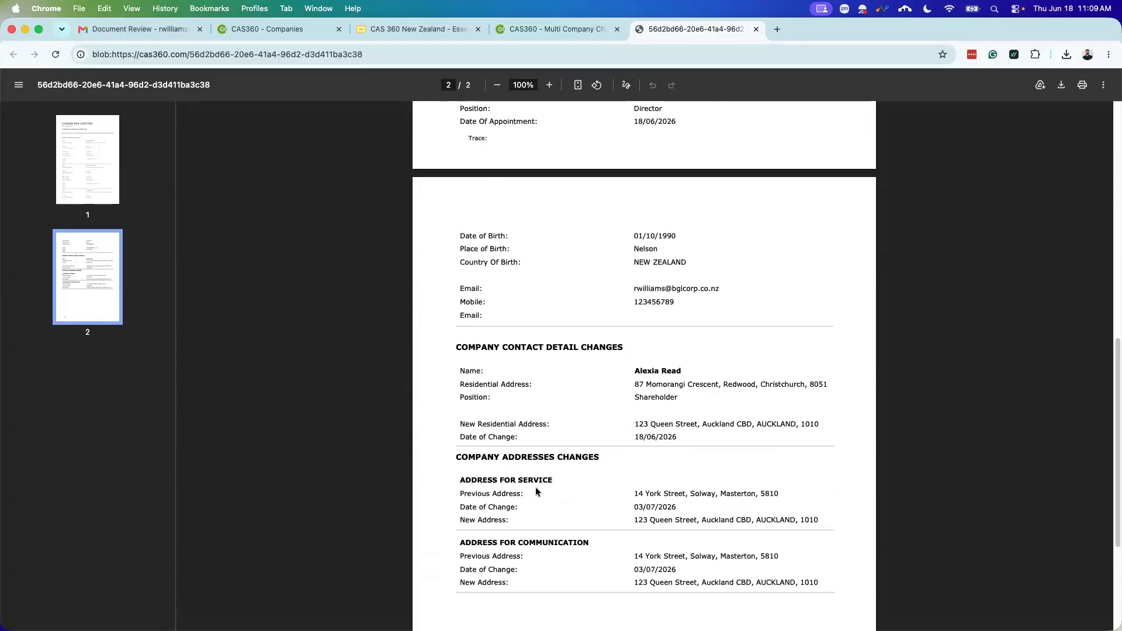
scroll(536, 492, "down", 6)
scroll(621, 429, "up", 10)
scroll(642, 345, "up", 5)
scroll(649, 366, "up", 12)
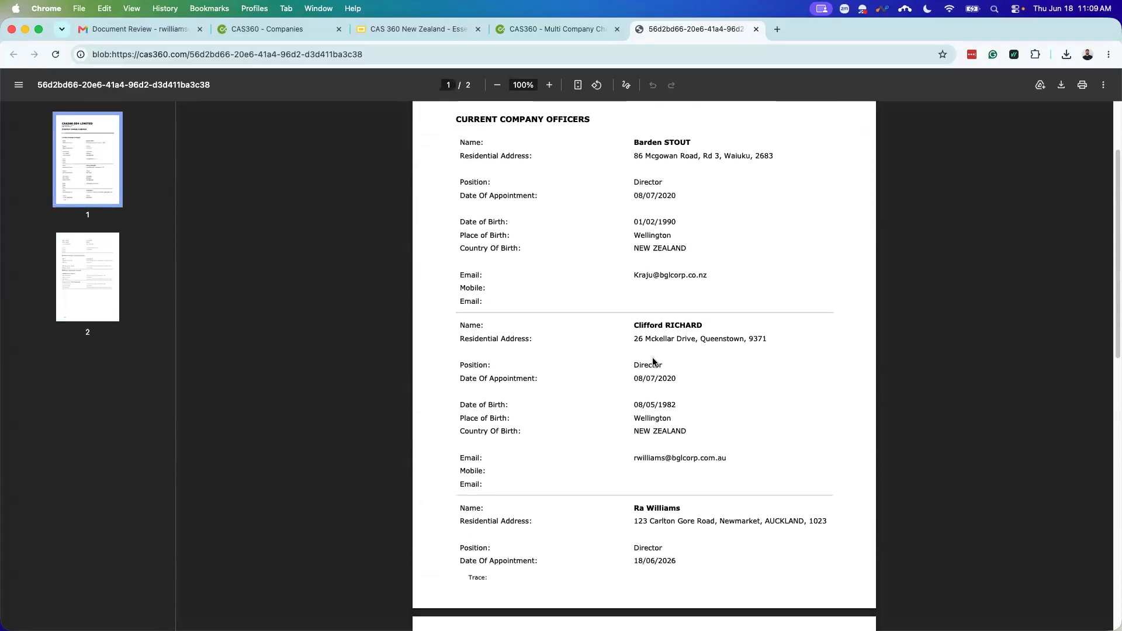
left_click(756, 29)
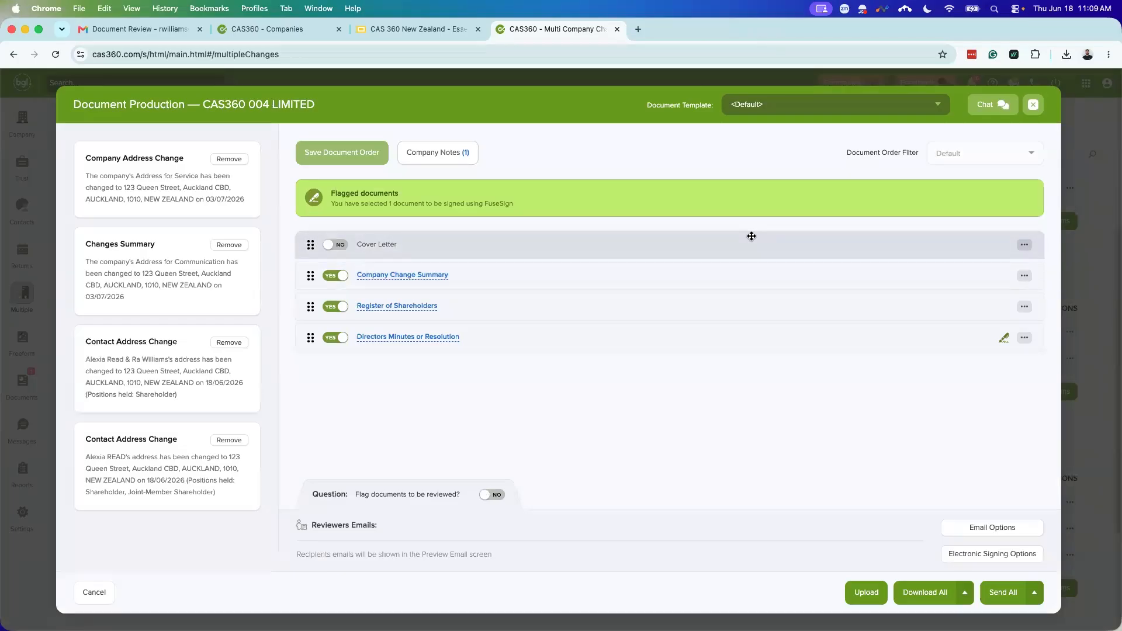
Step: Close the CAS360 004 LIMITED pack and select FIRESIDE MASTERS' one pending change for printing
left_click(1034, 105)
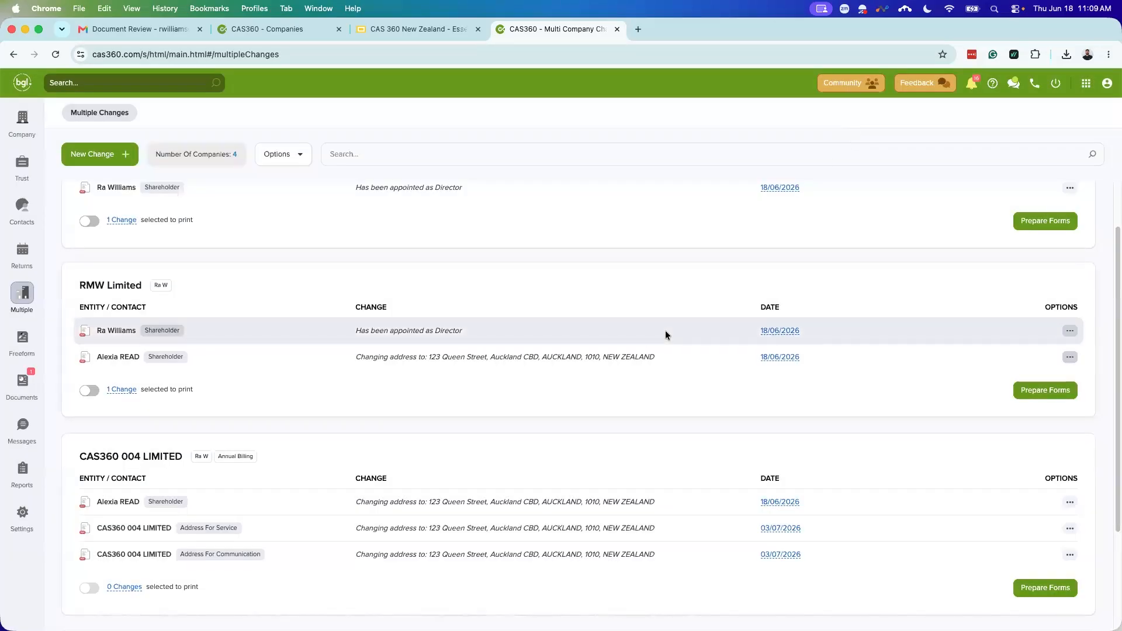
scroll(590, 348, "up", 2)
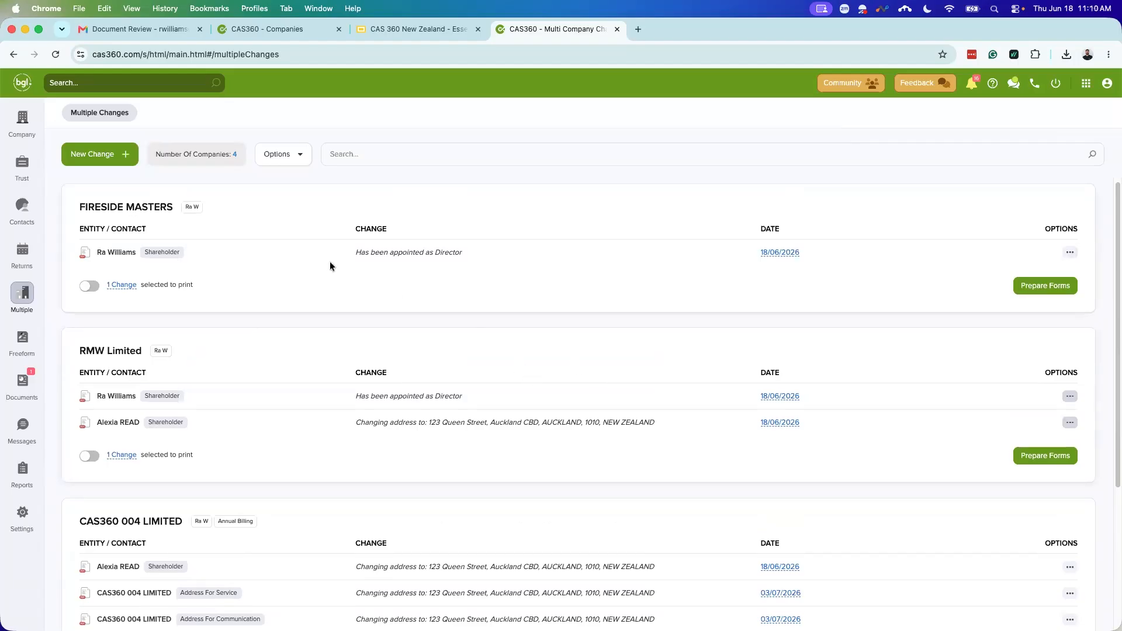
mouse_move(124, 285)
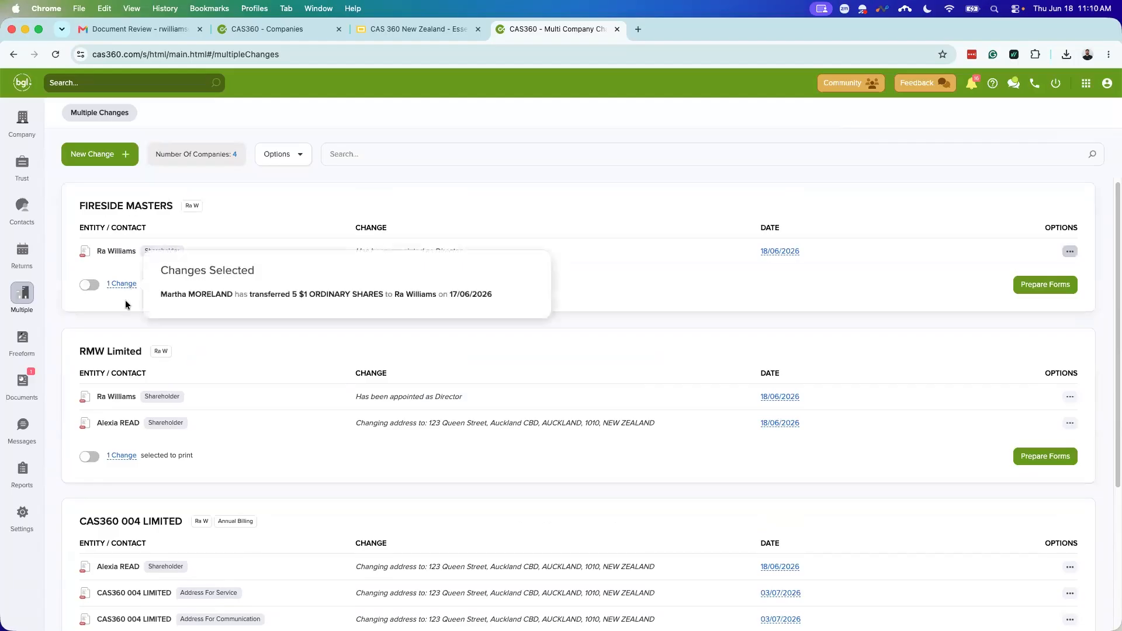
left_click(88, 287)
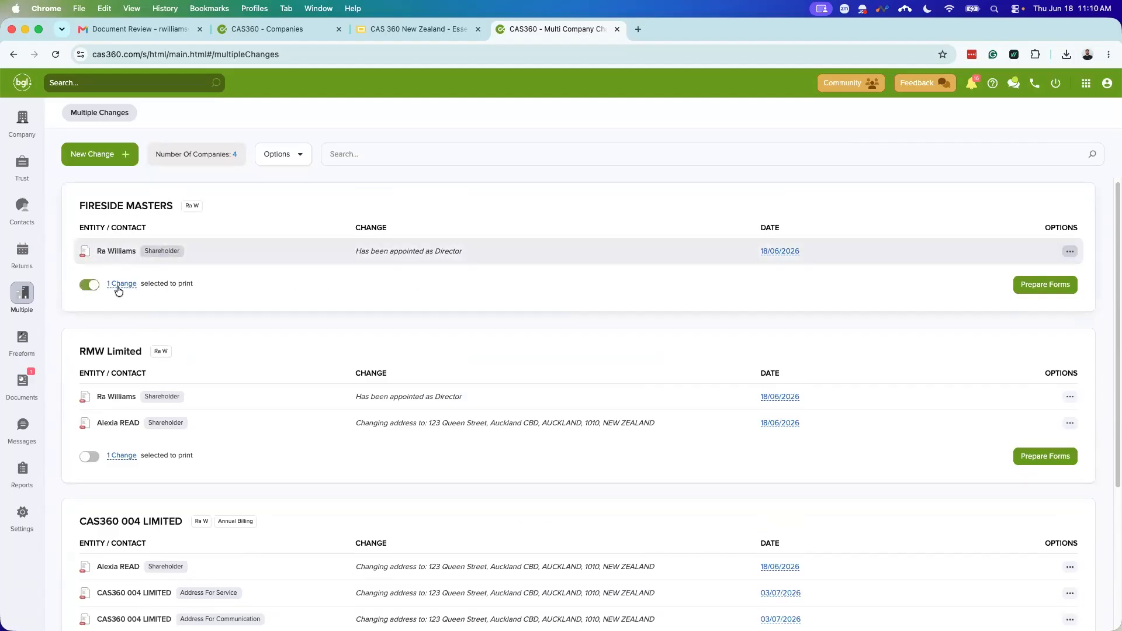
mouse_move(119, 289)
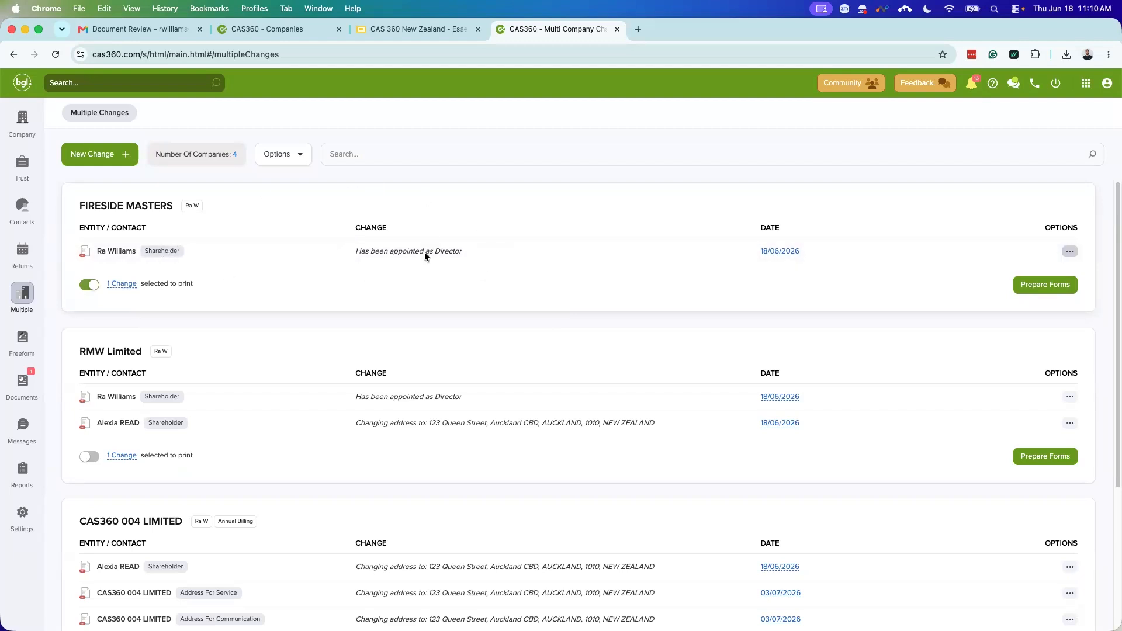
Step: Prepare FIRESIDE MASTERS' forms and remove the Shareholder Transaction, leaving only the director appointment
left_click(1052, 287)
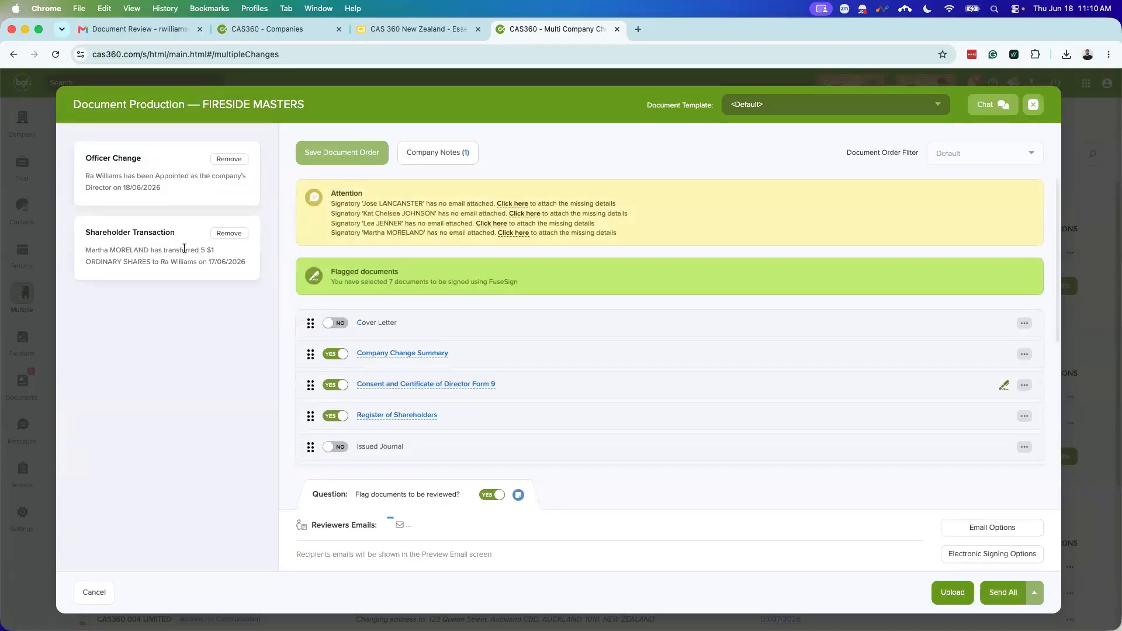
scroll(386, 333, "down", 2)
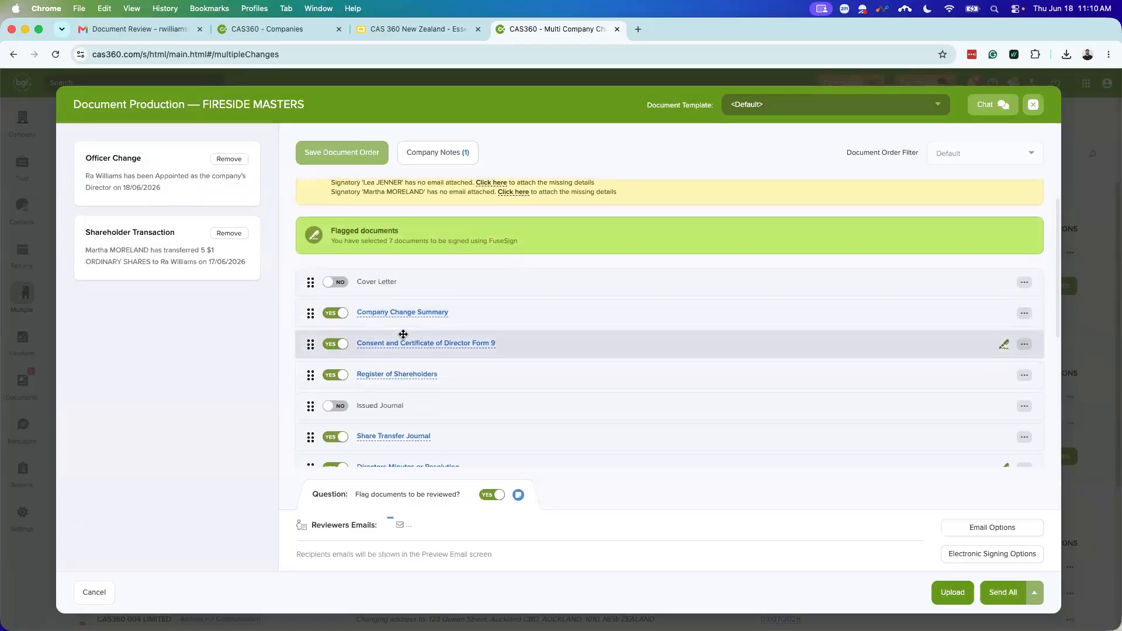
scroll(403, 335, "down", 3)
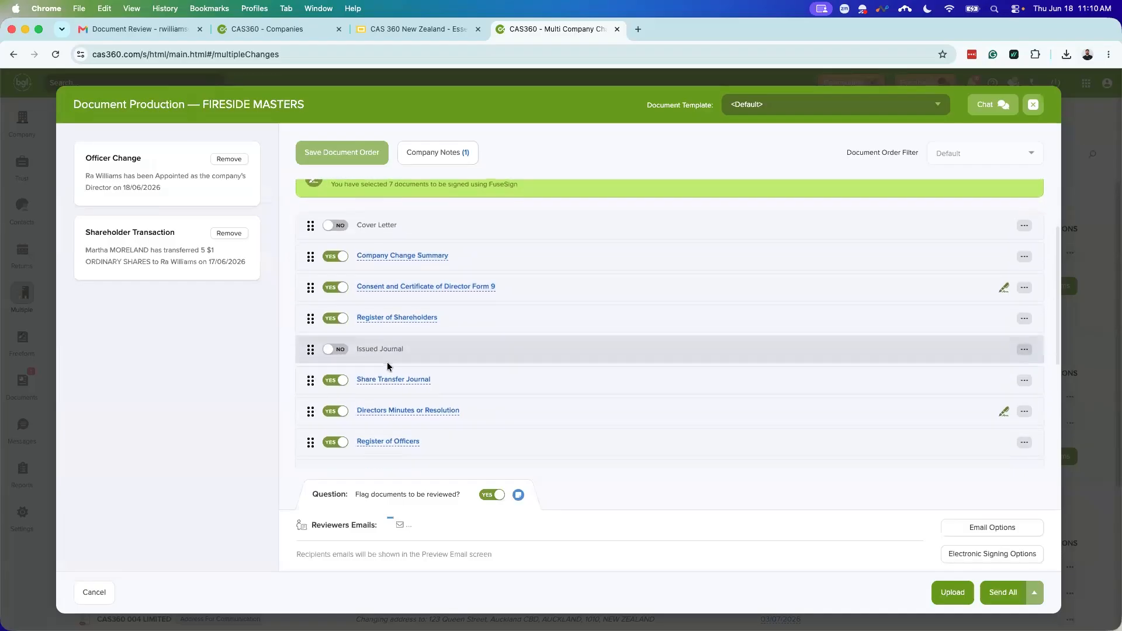
scroll(403, 367, "down", 5)
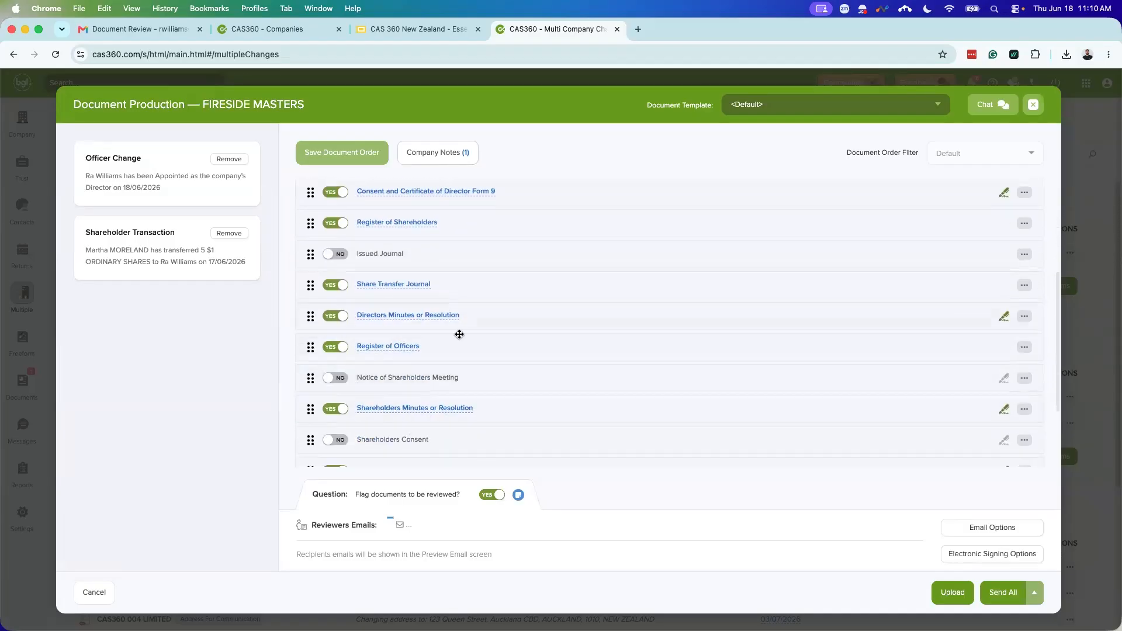
scroll(459, 334, "down", 6)
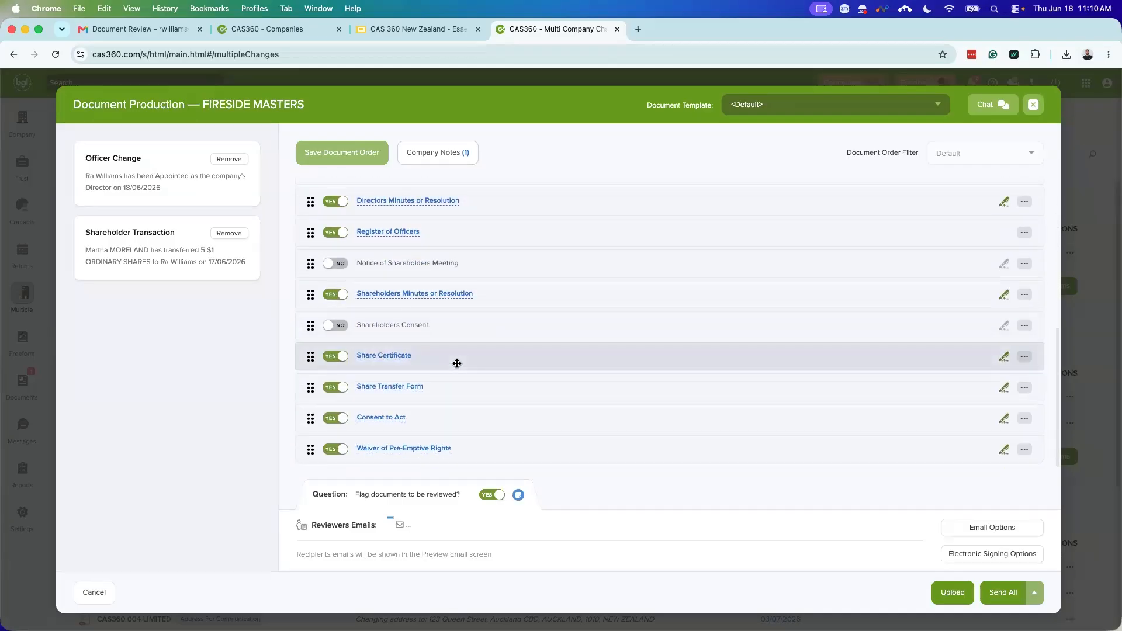
scroll(455, 385, "up", 14)
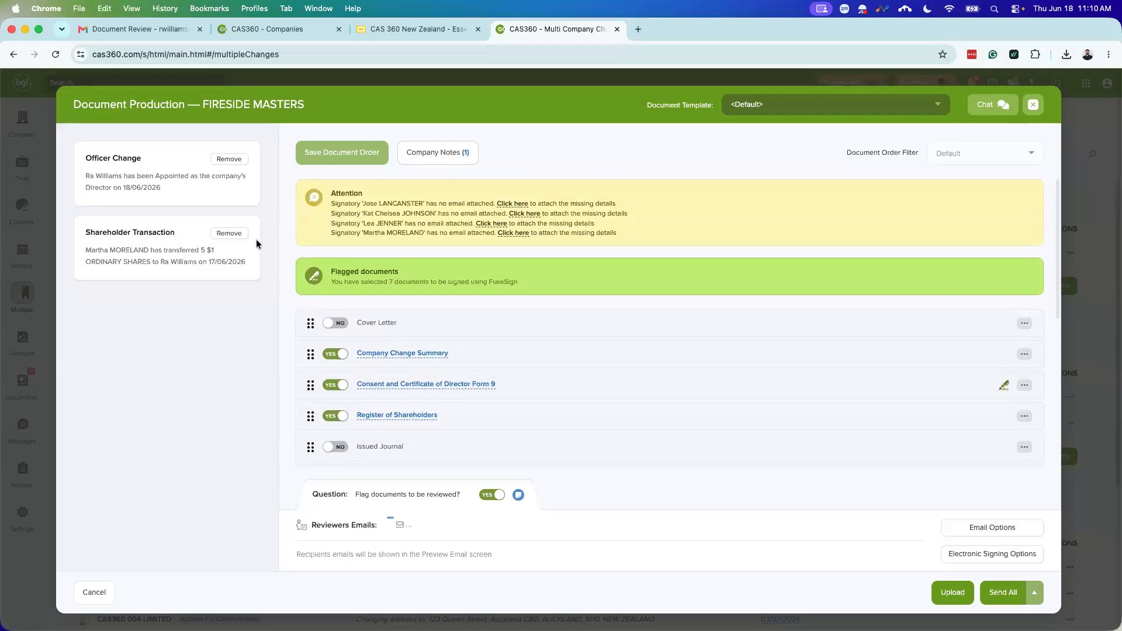
left_click(225, 232)
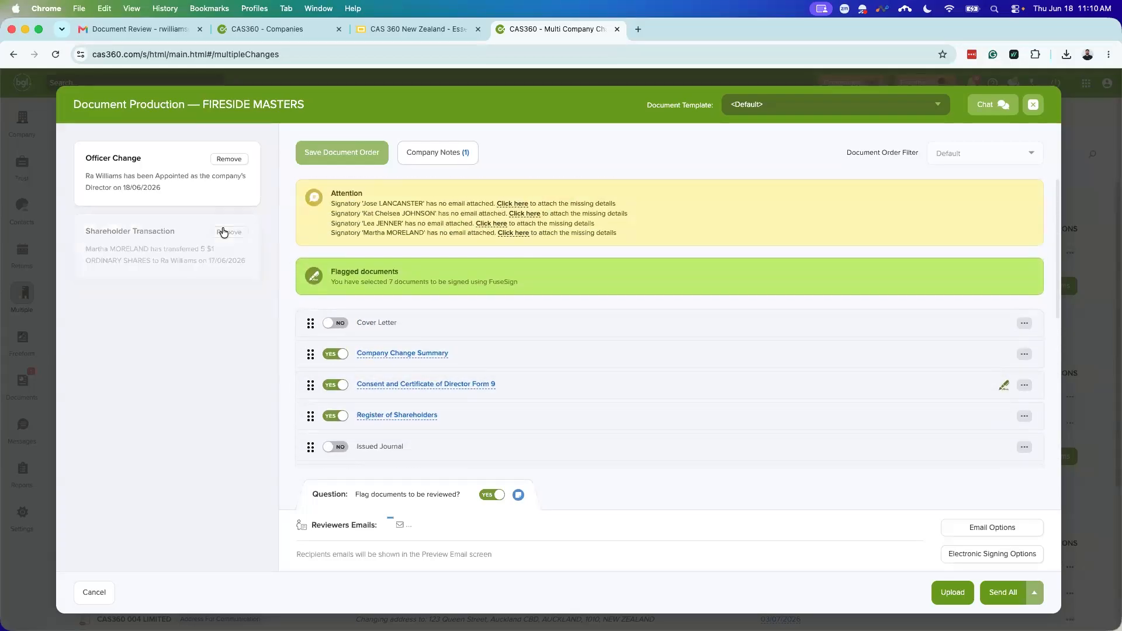
scroll(471, 356, "down", 2)
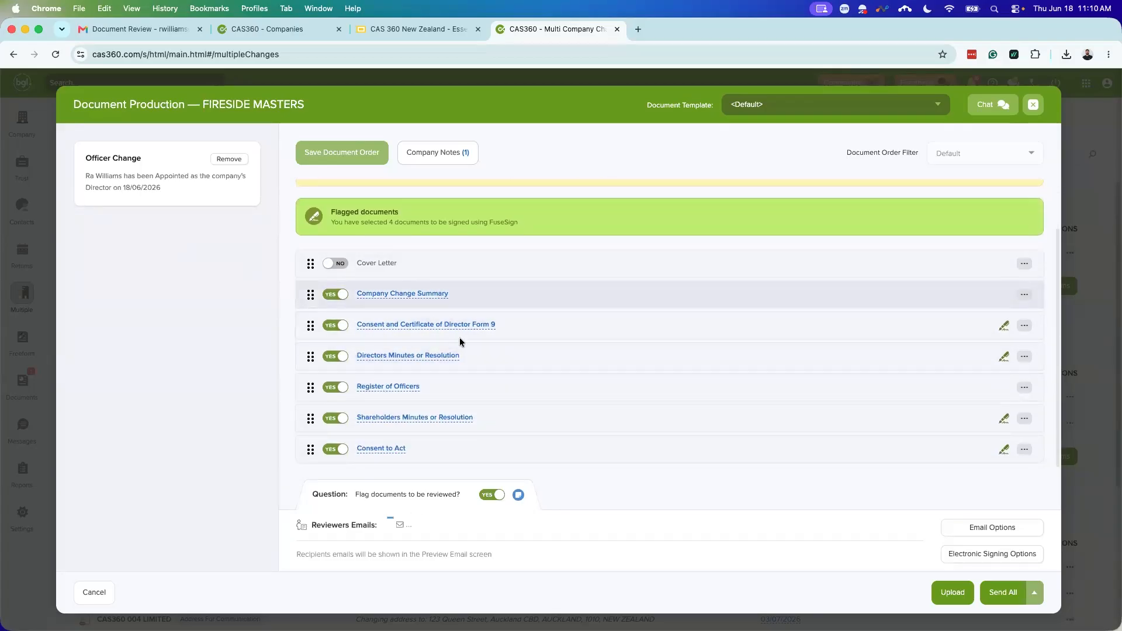
Step: Close FIRESIDE MASTERS' Document Production and scroll back to the top of Multiple Changes
left_click(1034, 105)
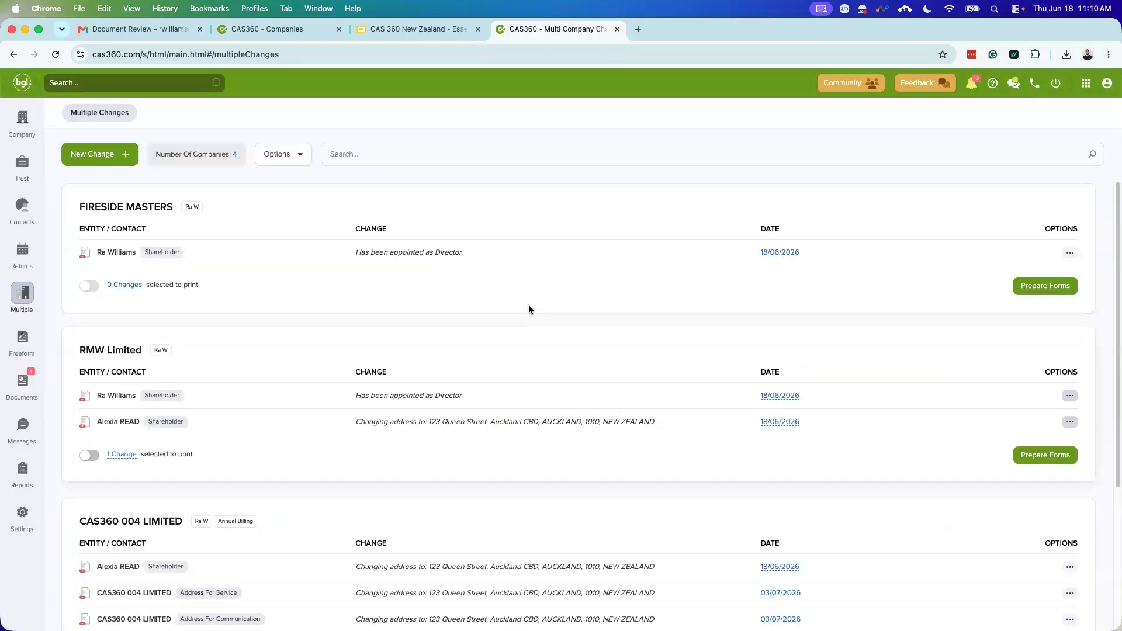
scroll(577, 362, "down", 1)
scroll(564, 404, "down", 1)
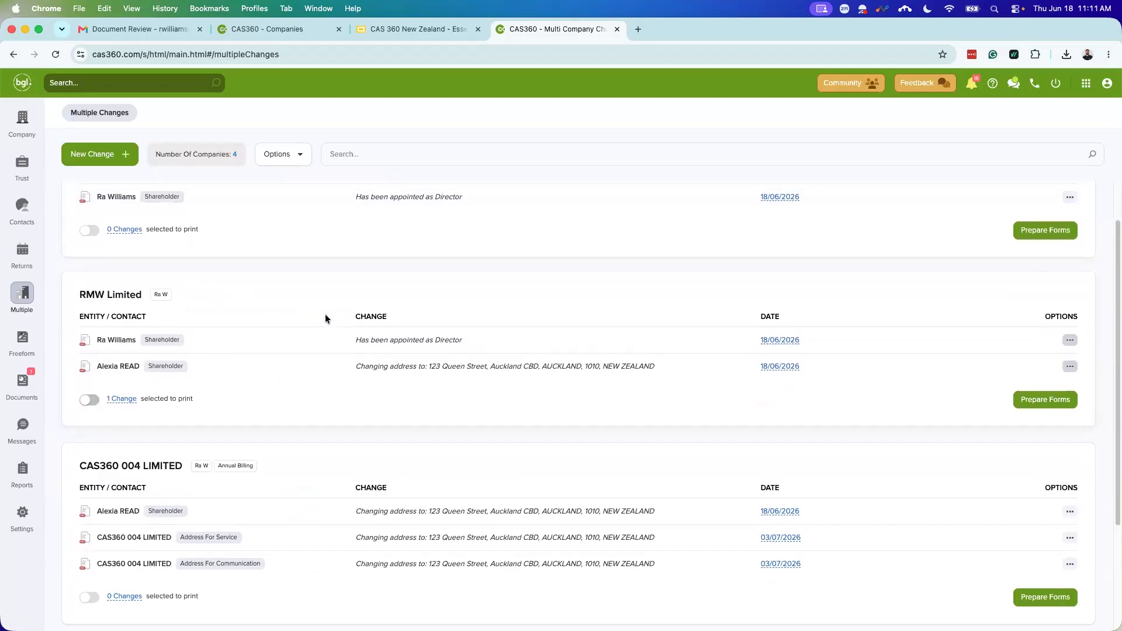
scroll(325, 314, "up", 1)
scroll(329, 307, "up", 2)
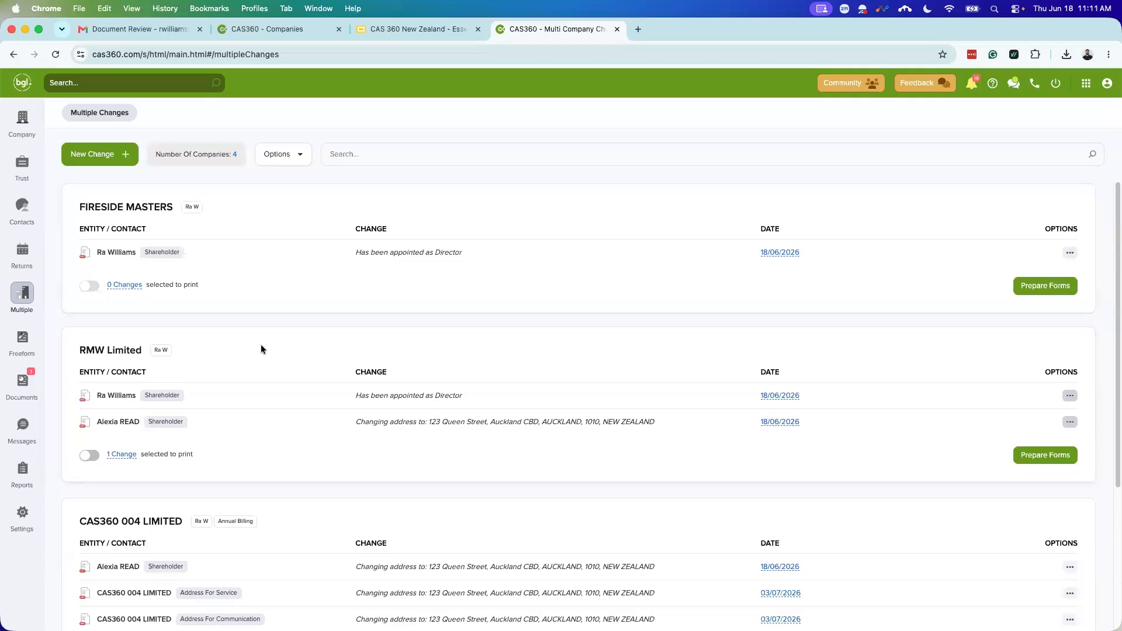
Step: Open the Documents Review page listing the documents awaiting review
left_click(29, 384)
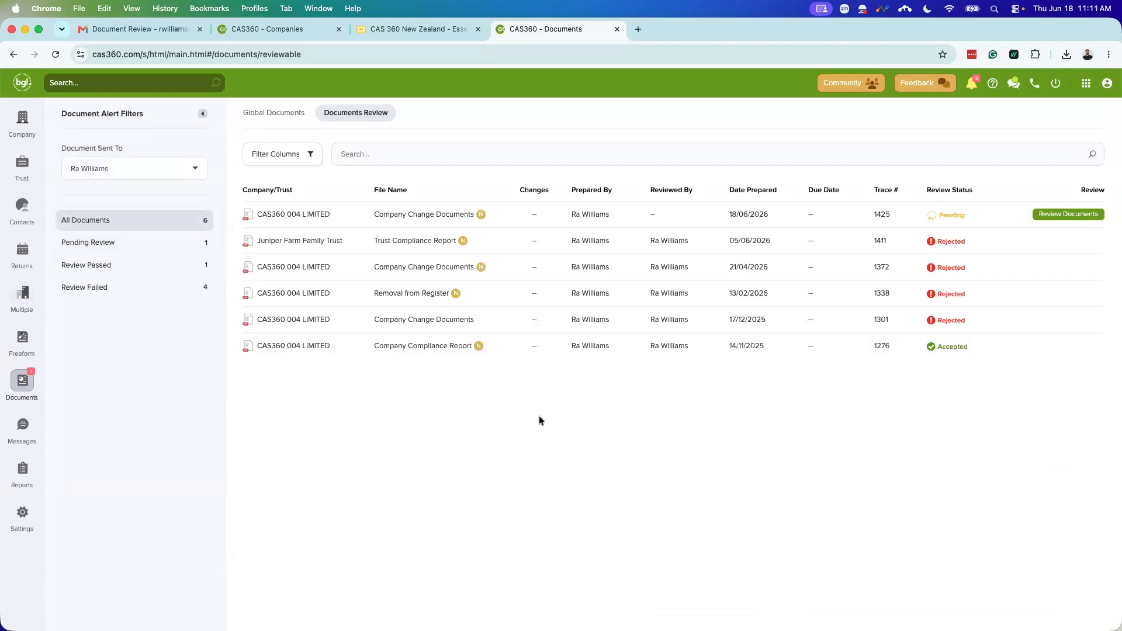
Step: Show the Global Documents list of all 818 documents, then pick the Company sidebar icon
left_click(278, 115)
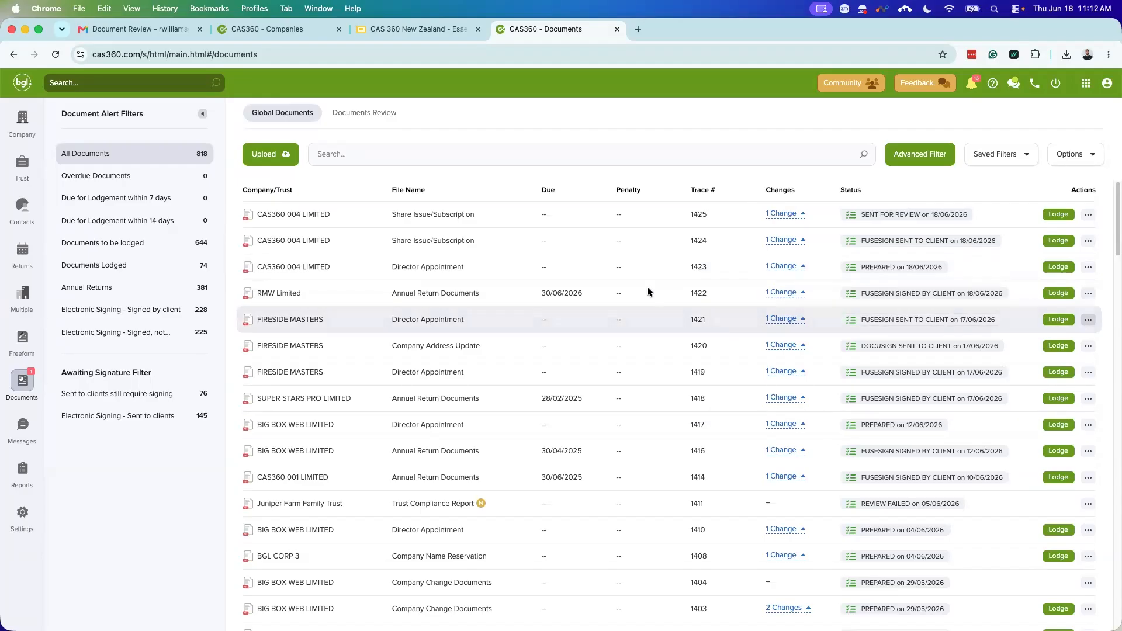
left_click(13, 123)
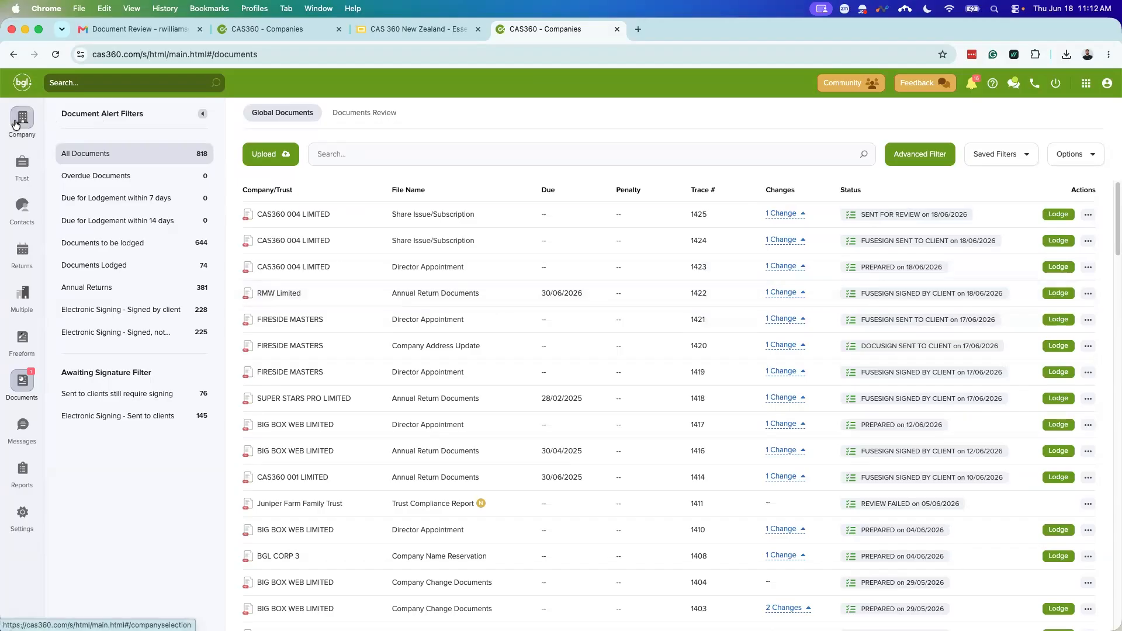
left_click(300, 216)
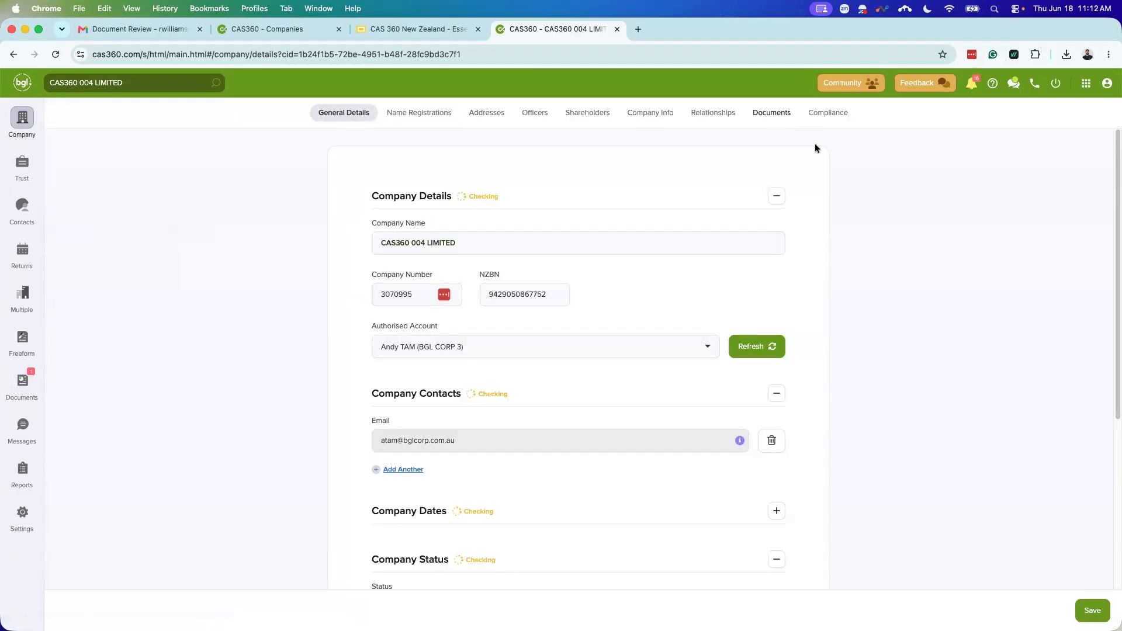
left_click(770, 112)
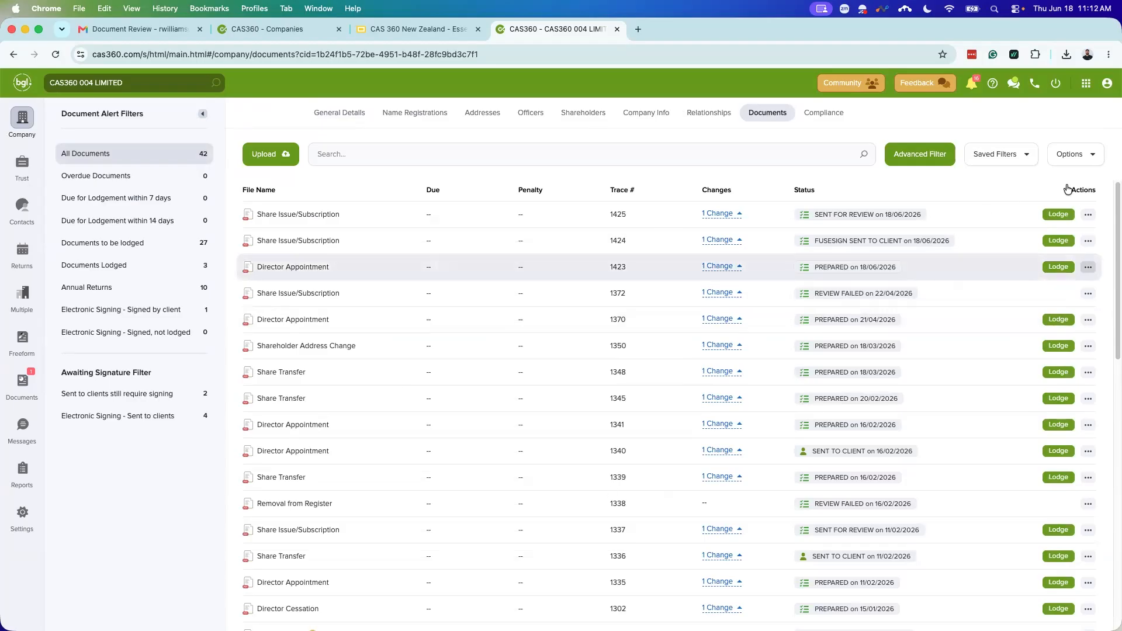
left_click(22, 381)
left_click(278, 114)
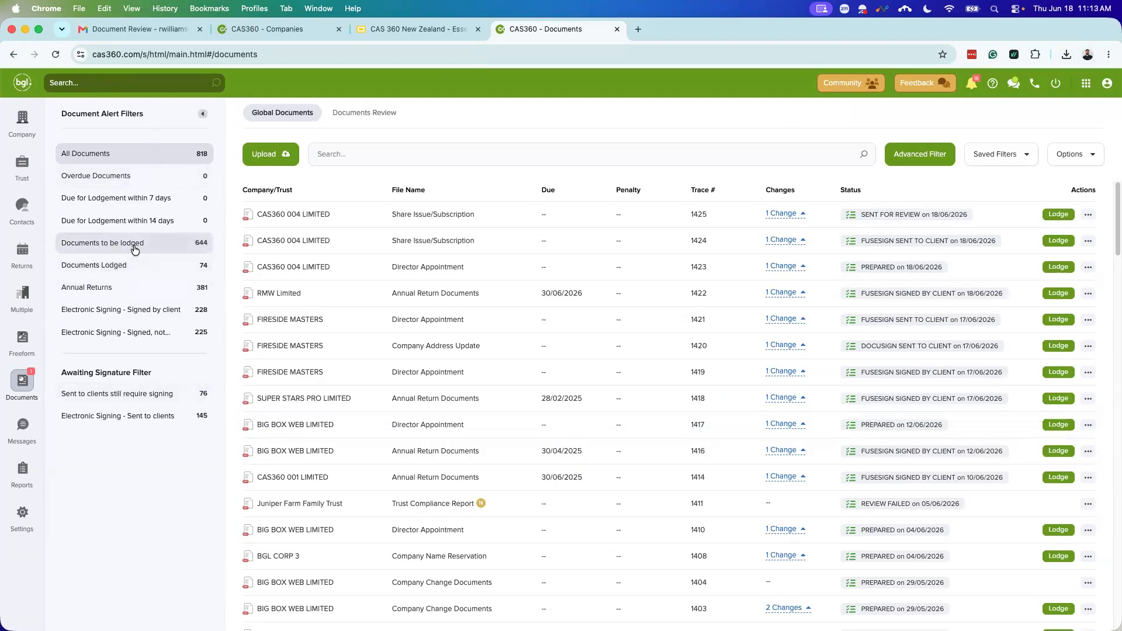
Step: Filter documents via Annual Returns down to 'Electronic Signing - Sent to clients' (145 documents)
left_click(128, 285)
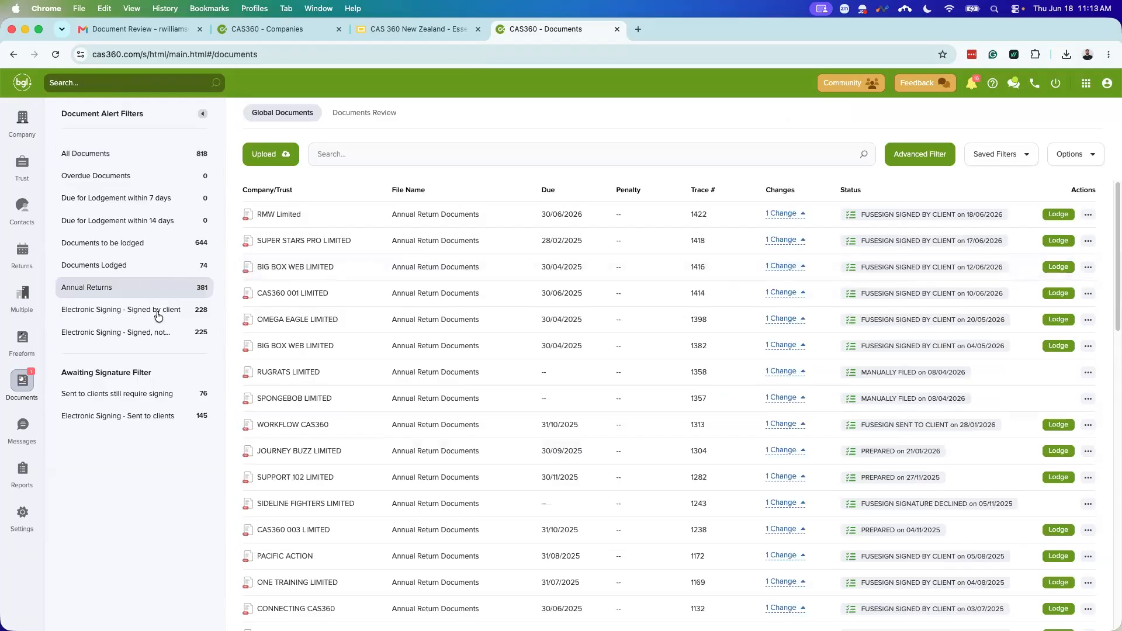
left_click(113, 394)
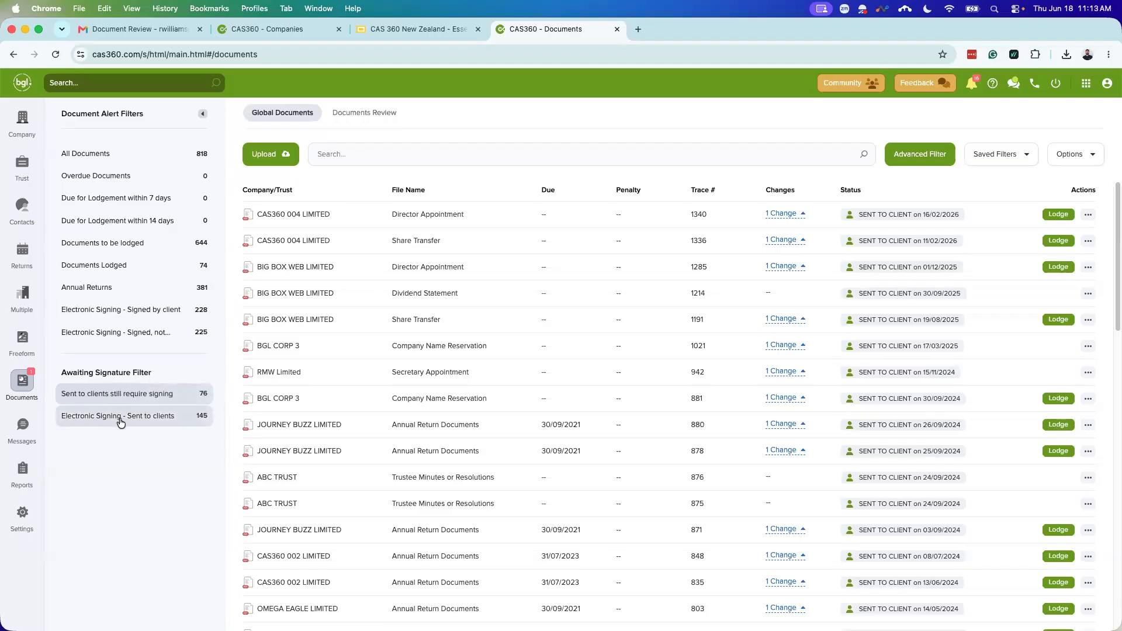
left_click(88, 416)
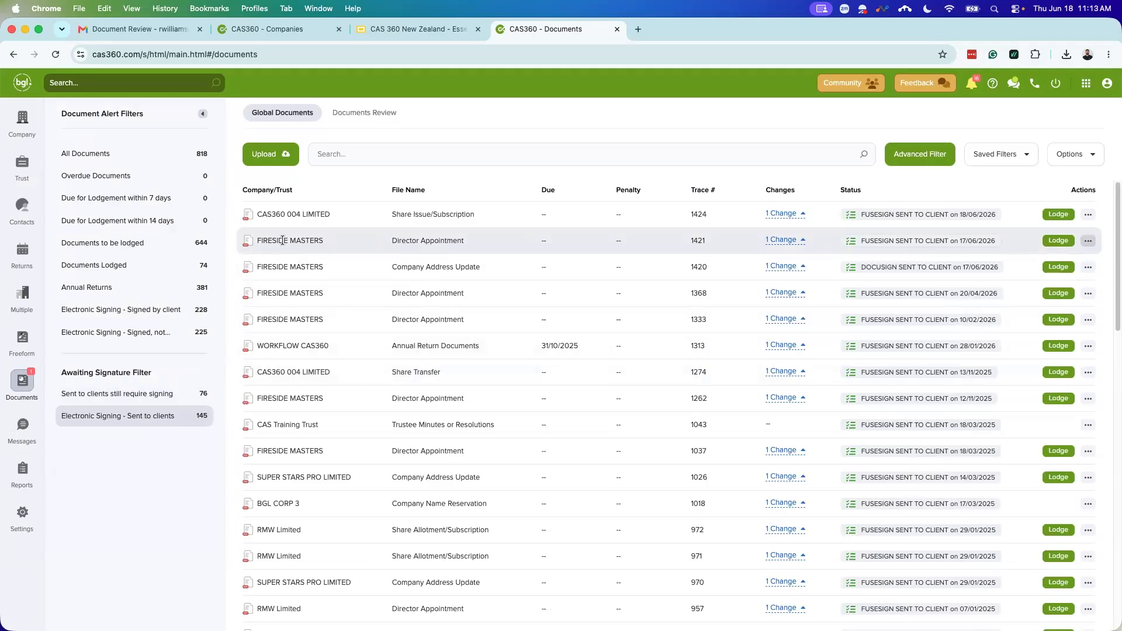
left_click(1082, 244)
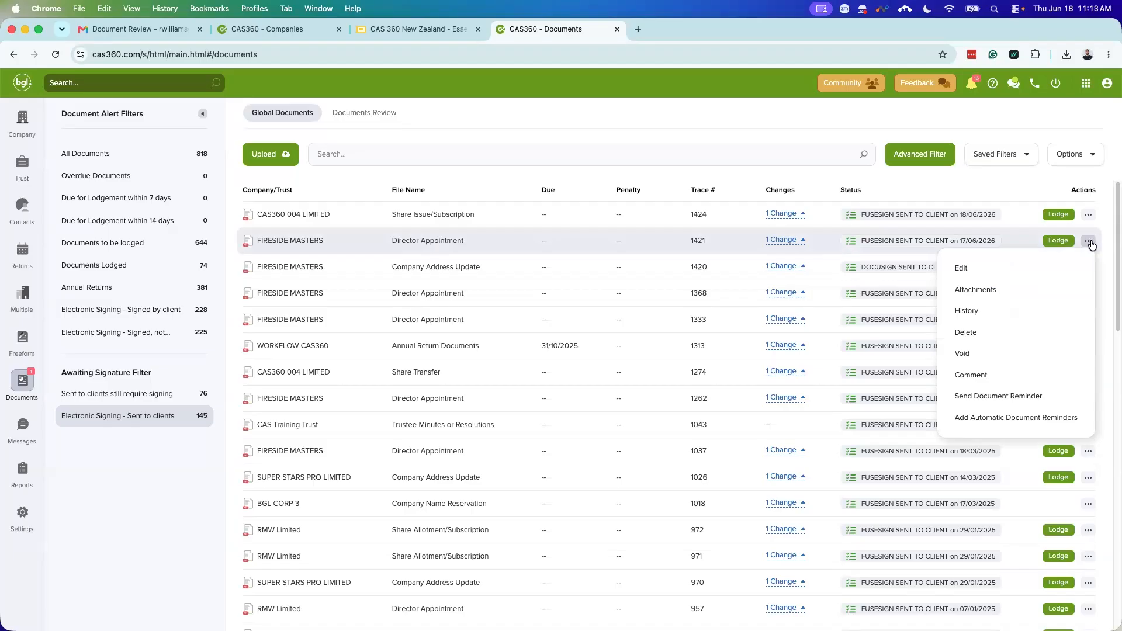
left_click(1011, 401)
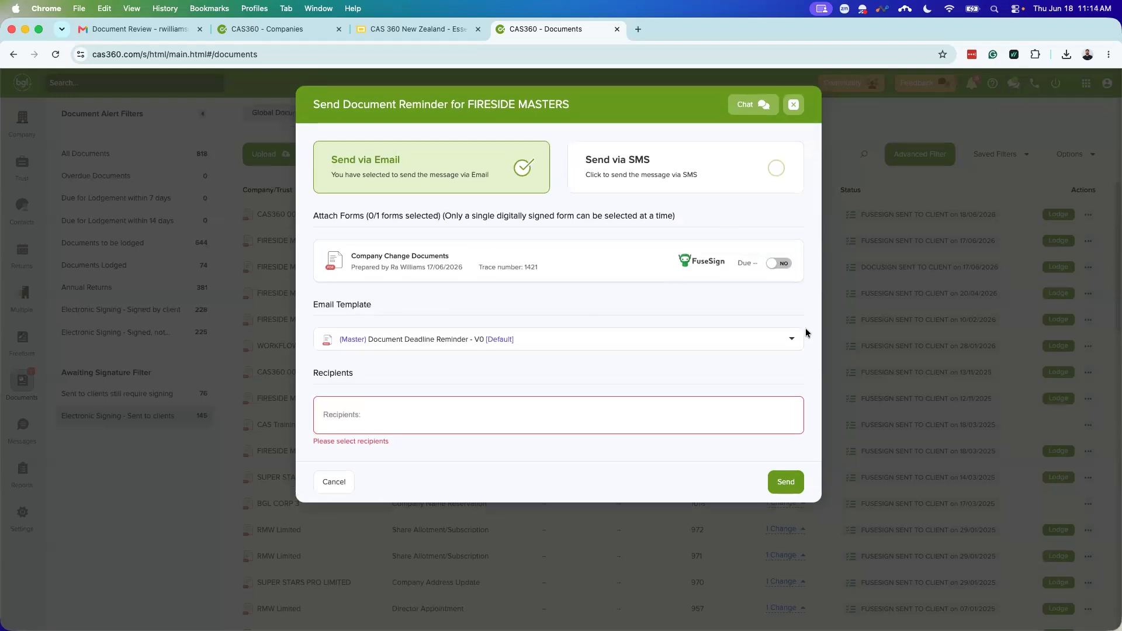
left_click(778, 264)
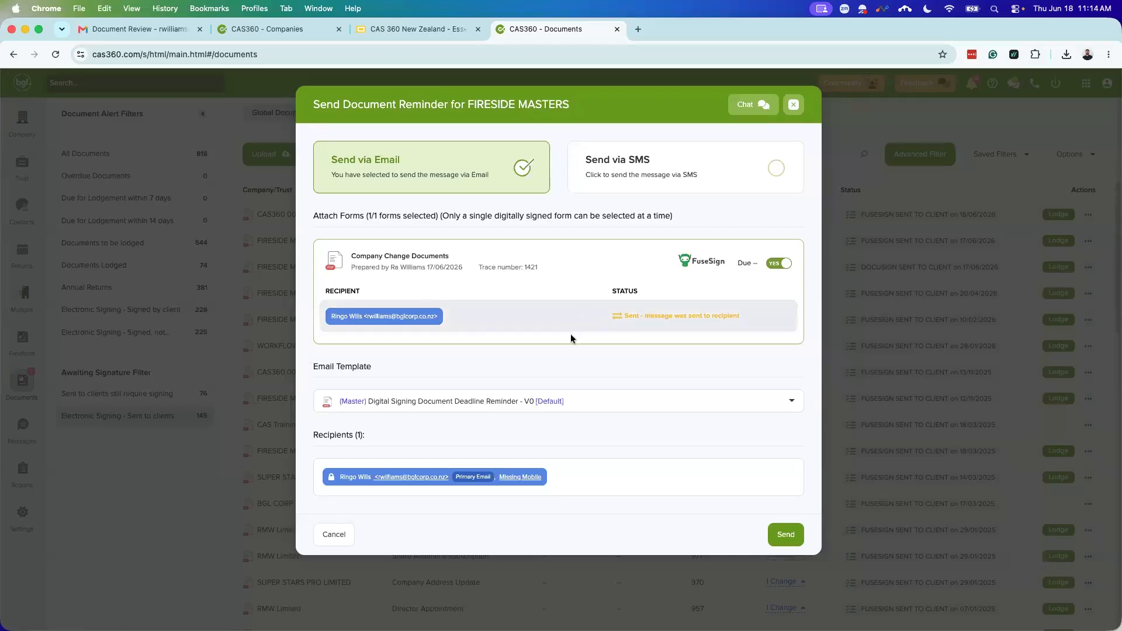
left_click(606, 402)
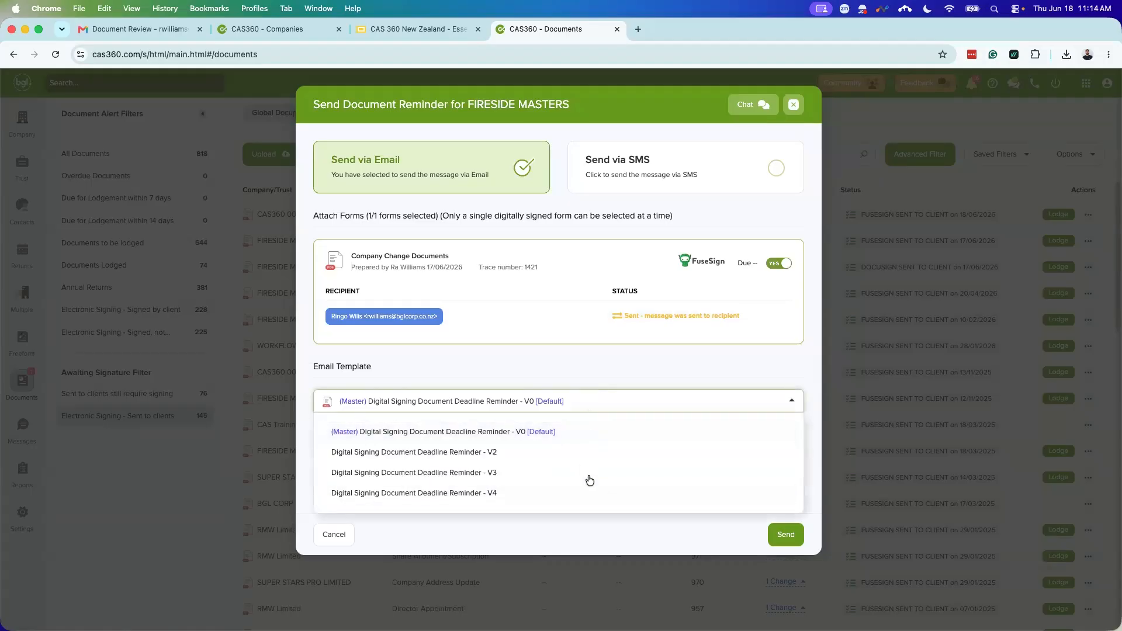
left_click(592, 374)
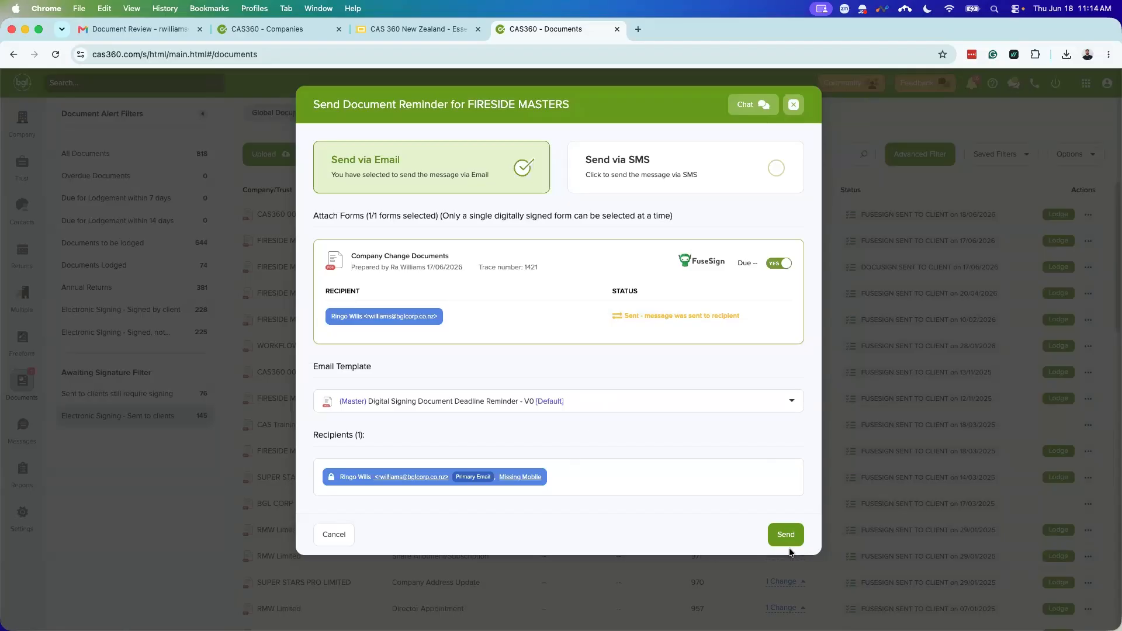
left_click(788, 106)
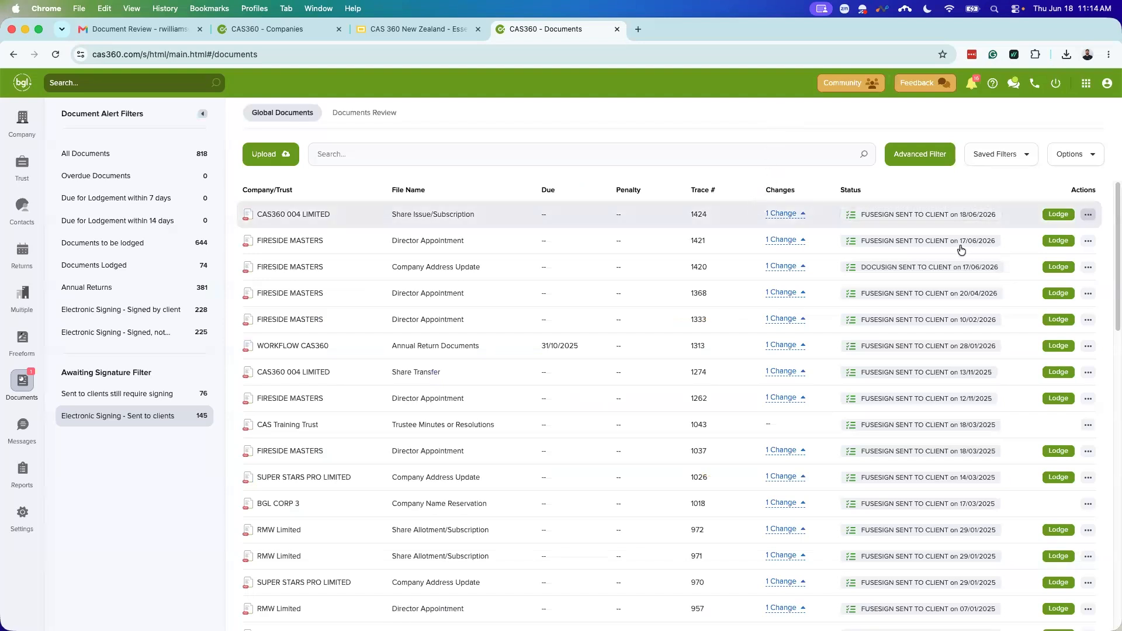
left_click(1087, 241)
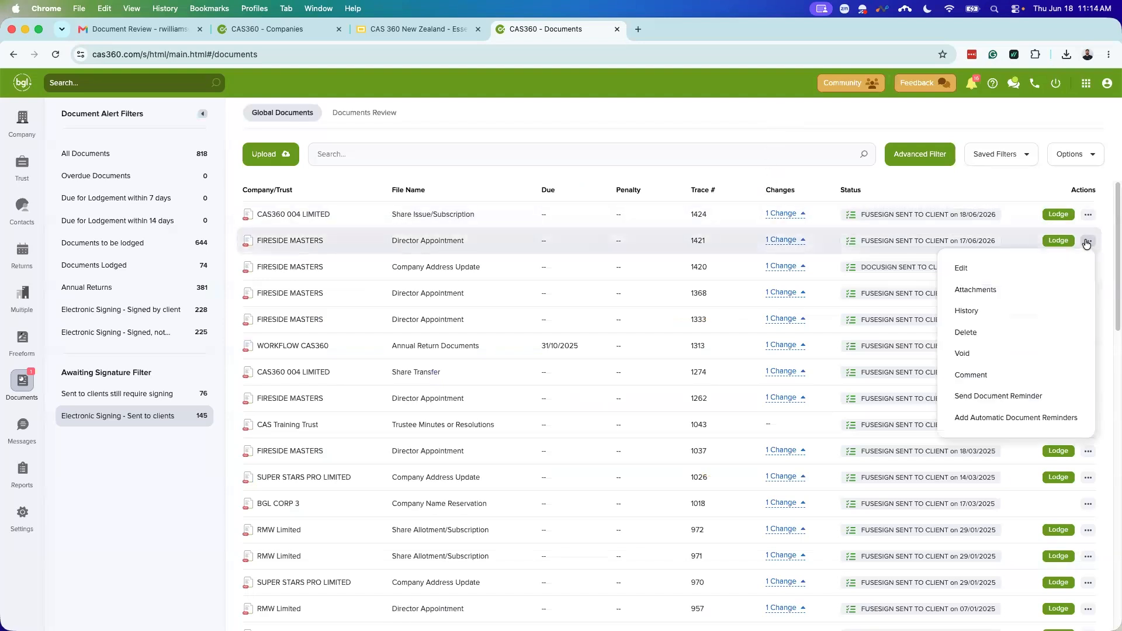
left_click(1013, 418)
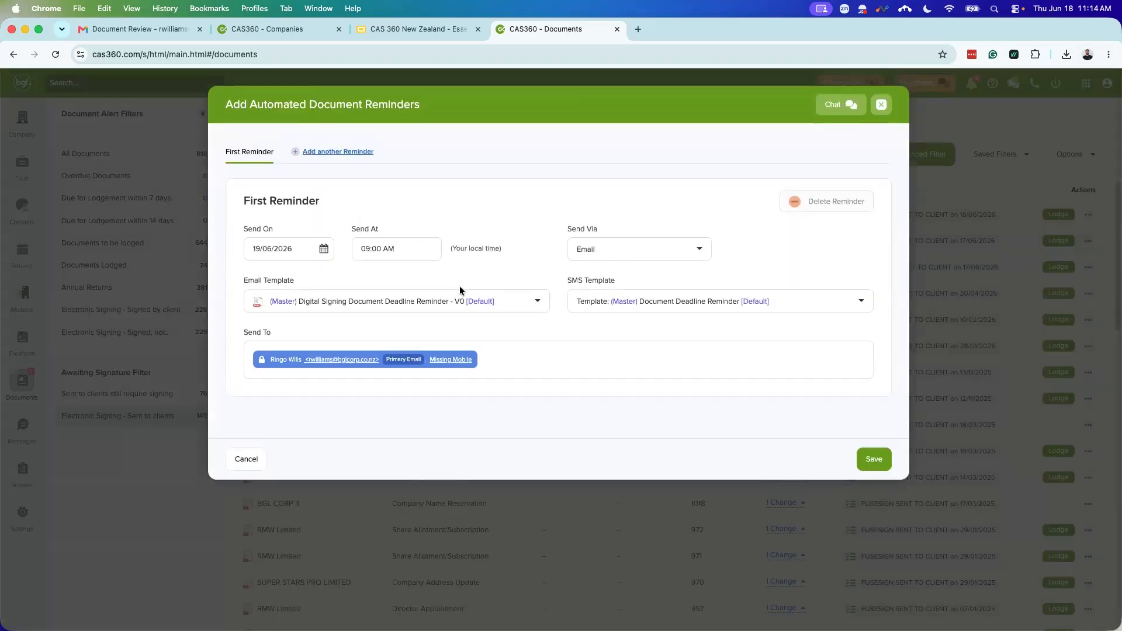
left_click(338, 151)
left_click(409, 151)
left_click(491, 152)
left_click(558, 152)
left_click(262, 160)
left_click(328, 153)
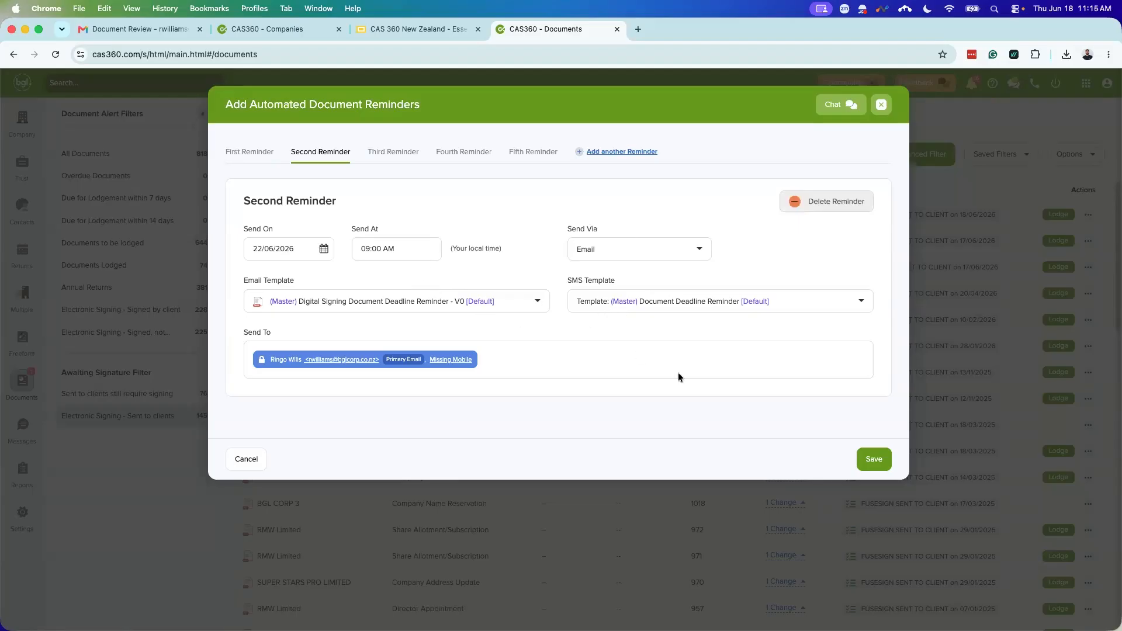
left_click(879, 104)
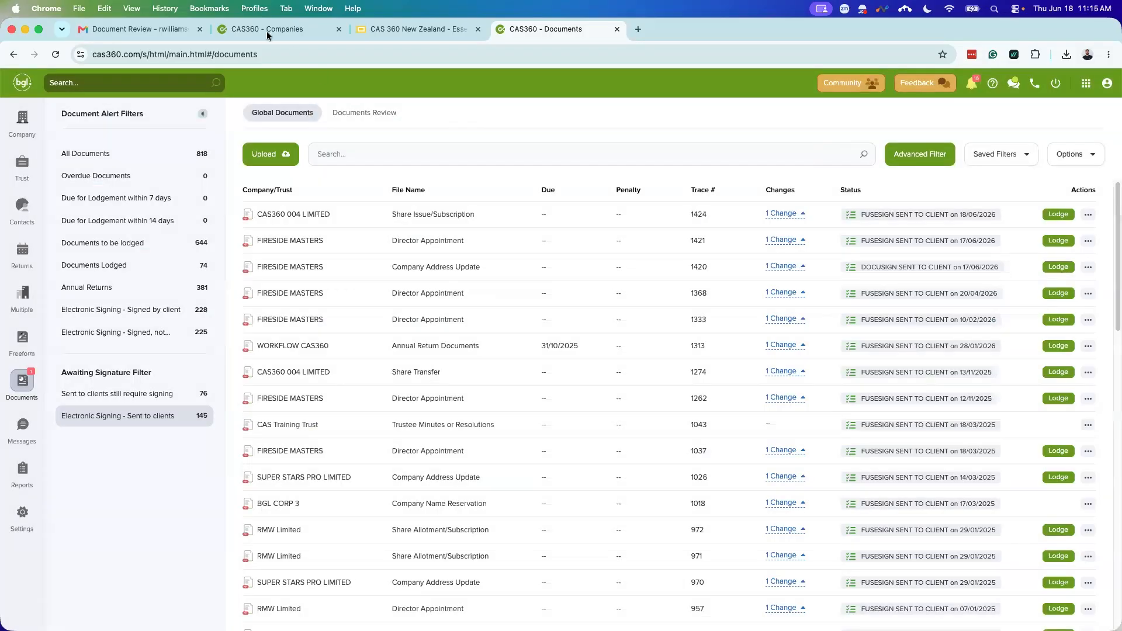
Step: Return to All Documents and open the actions for FIRESIDE MASTERS trace 1420
left_click(136, 152)
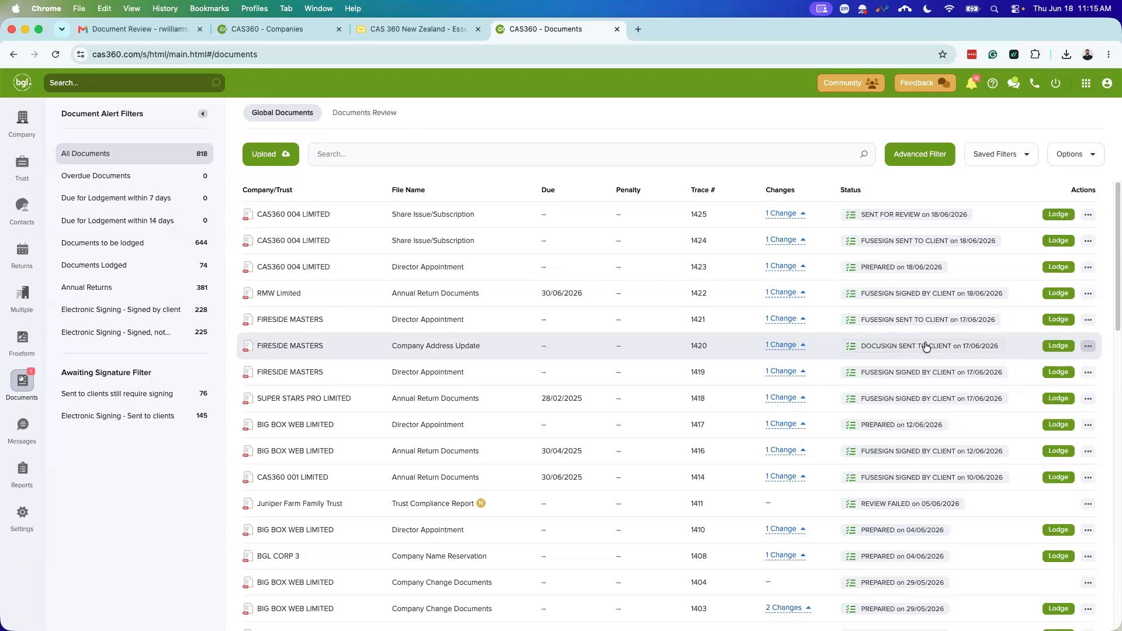
left_click(1088, 347)
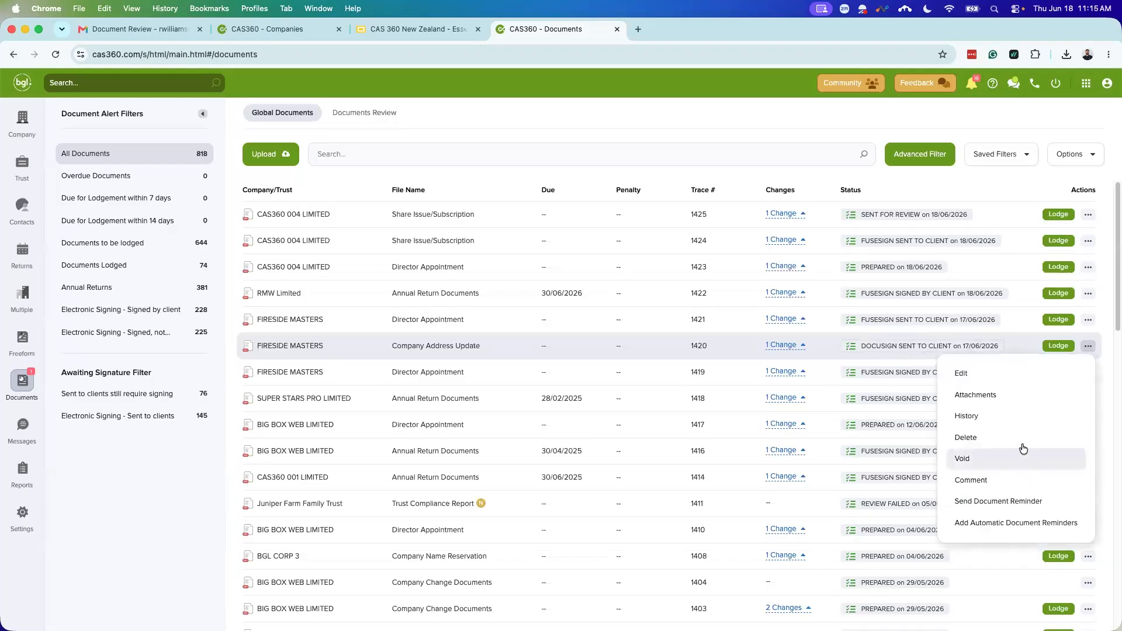
Step: Change trace 1420's Company Address Update status to DOCUMENT VOIDED and save it
left_click(929, 348)
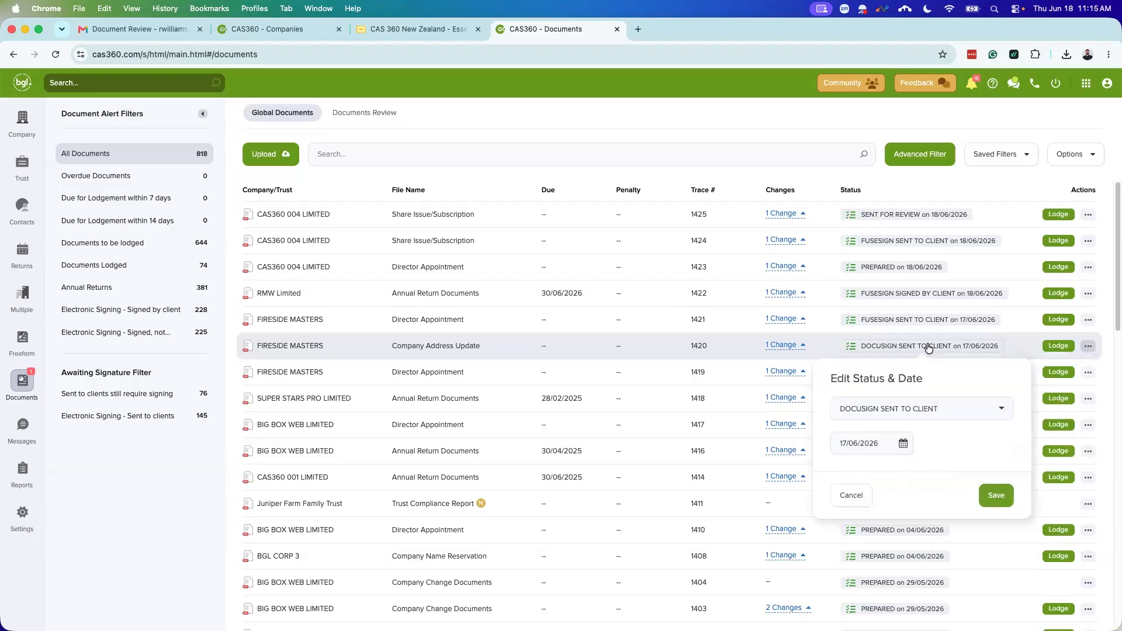
left_click(928, 408)
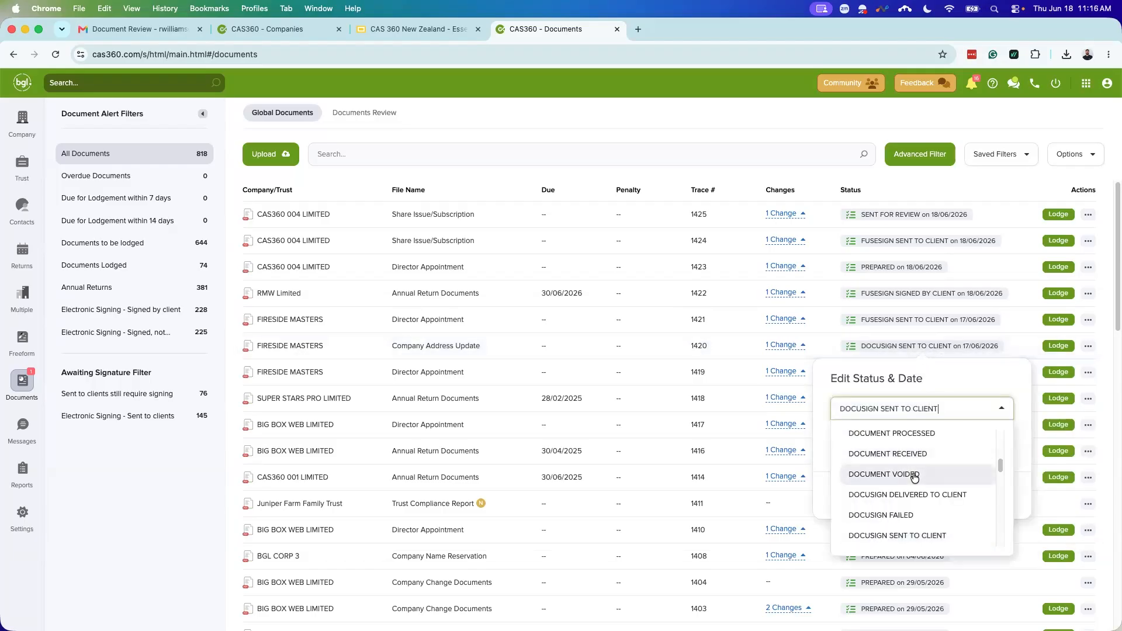
scroll(914, 477, "down", 2)
scroll(922, 455, "up", 1)
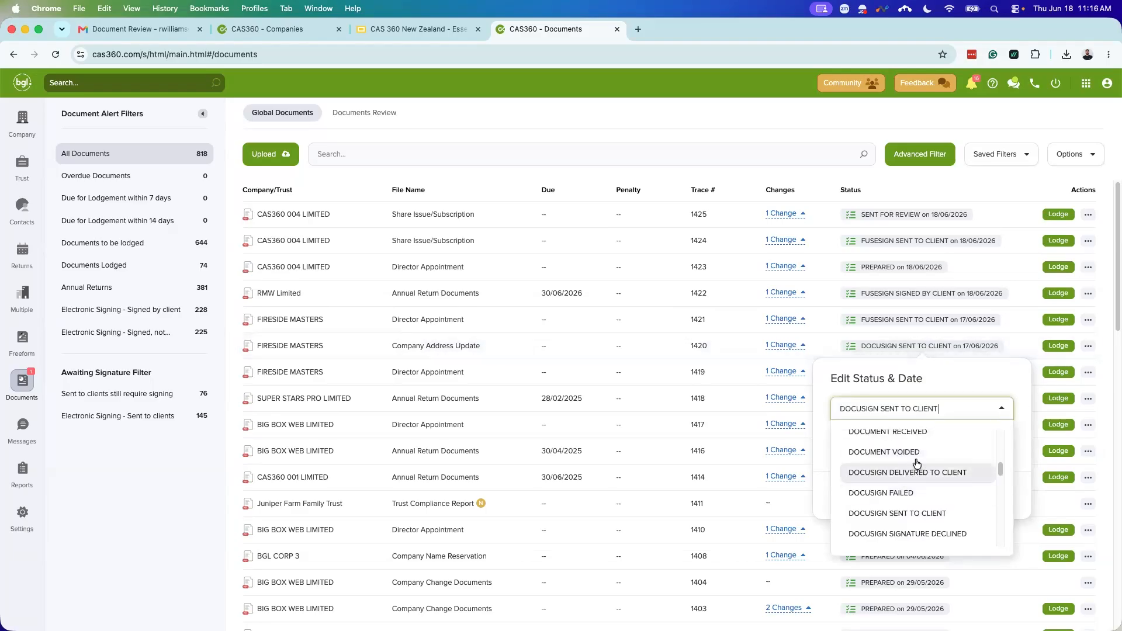
scroll(916, 467, "down", 1)
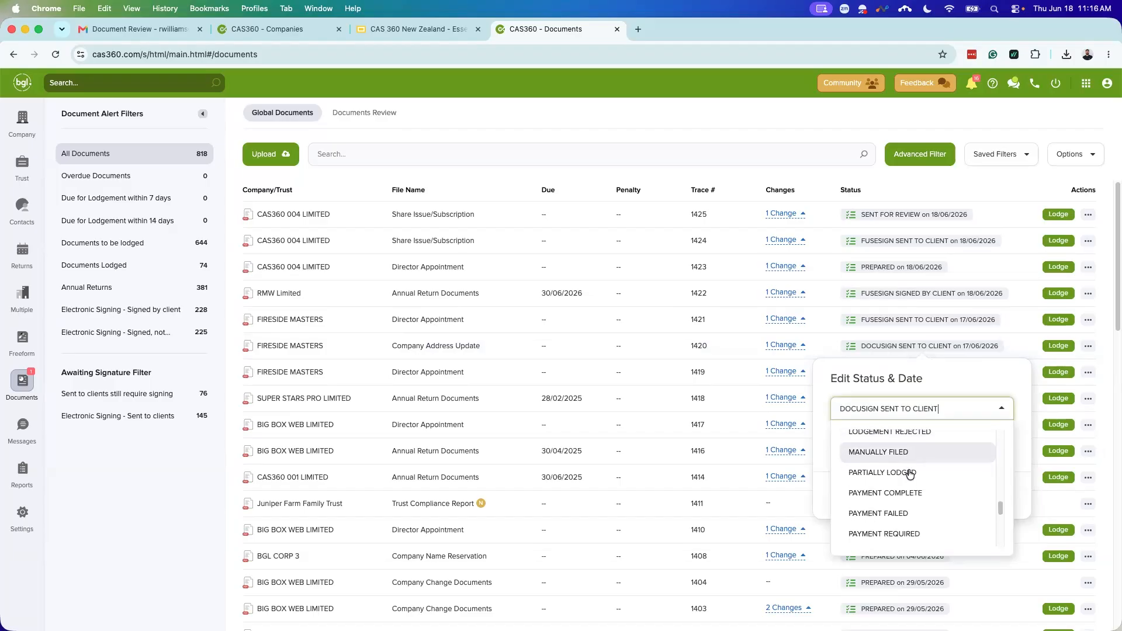
scroll(907, 474, "down", 1)
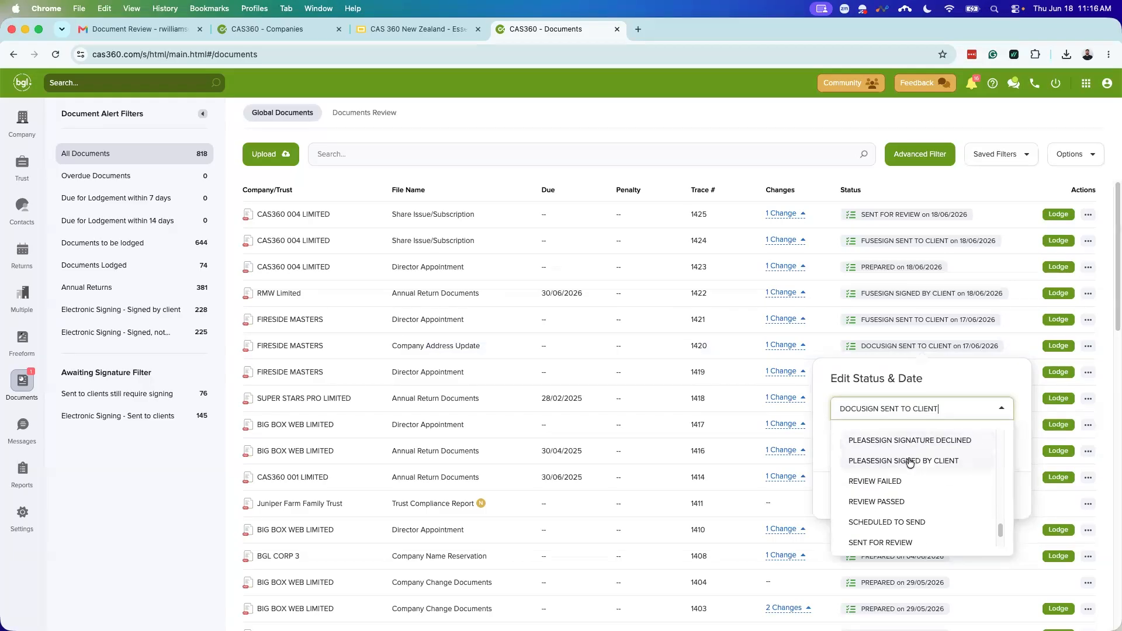
scroll(933, 502, "up", 10)
scroll(935, 504, "up", 8)
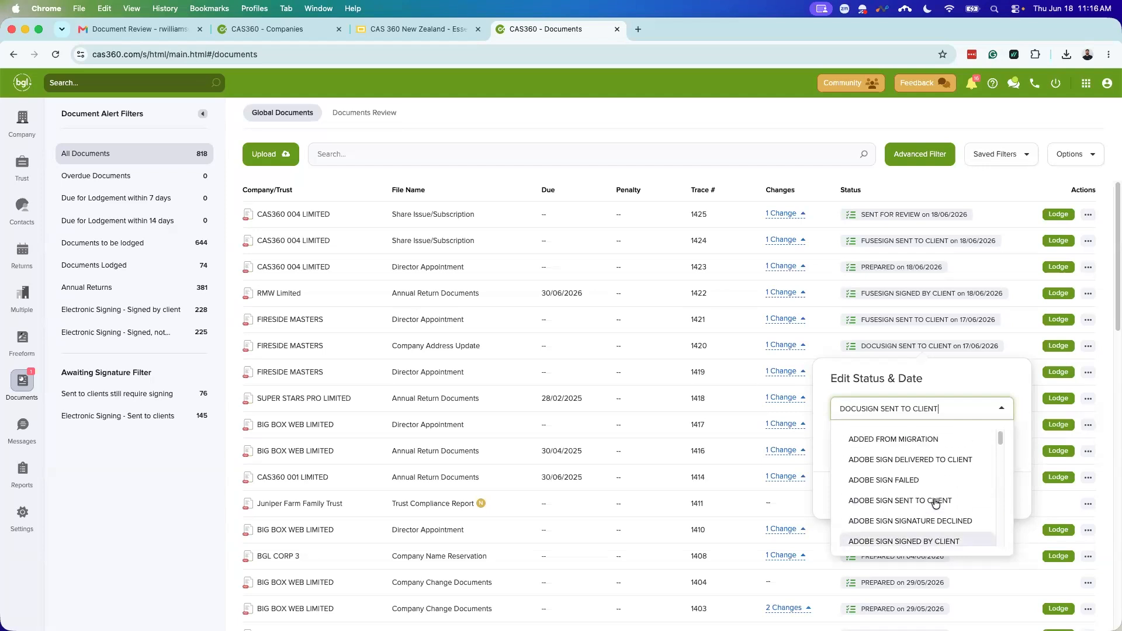
scroll(935, 503, "down", 8)
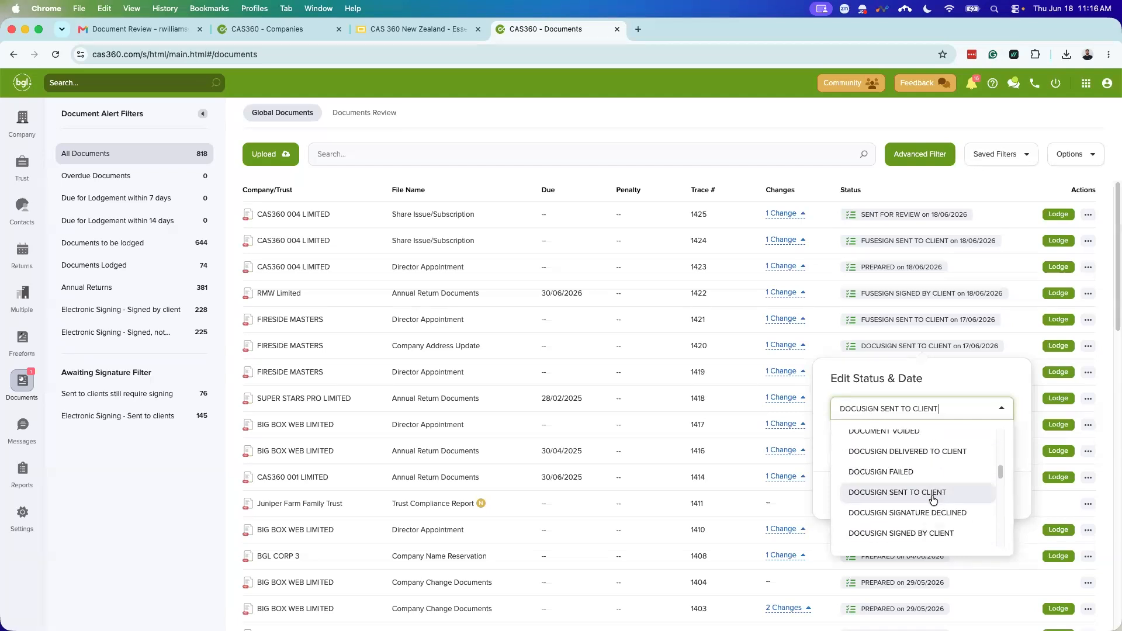
scroll(933, 499, "down", 2)
scroll(939, 496, "down", 1)
scroll(938, 495, "down", 3)
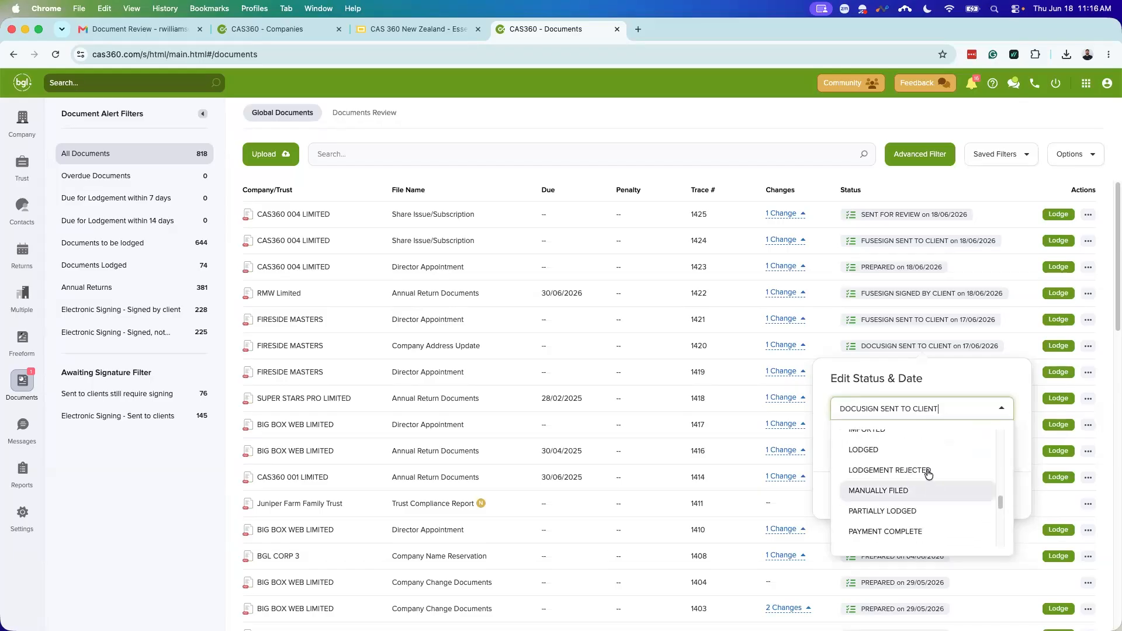
scroll(930, 475, "up", 3)
scroll(938, 482, "up", 3)
scroll(942, 488, "up", 3)
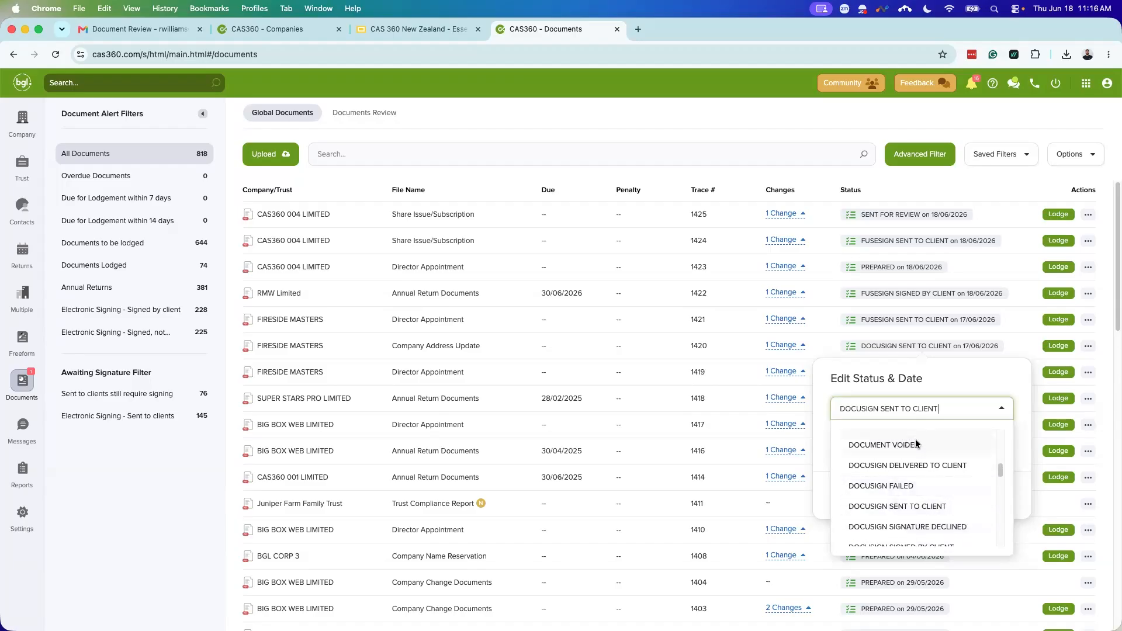
left_click(915, 443)
left_click(996, 496)
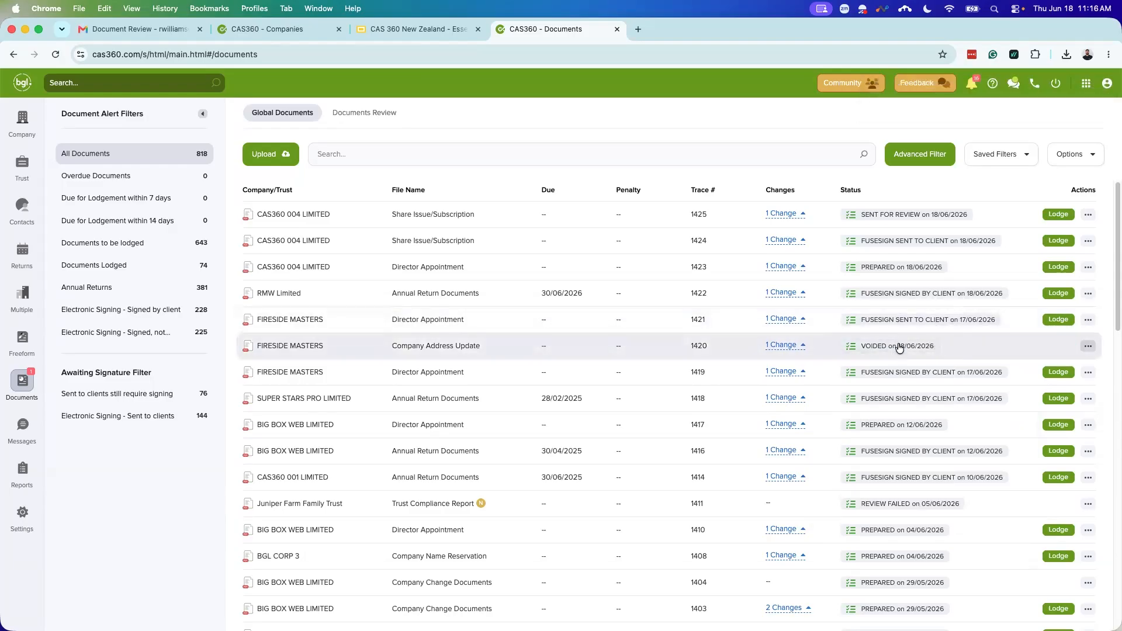
Step: Dismiss the trace 1420 row menu and open the actions for RMW Limited's trace 1422
left_click(1086, 347)
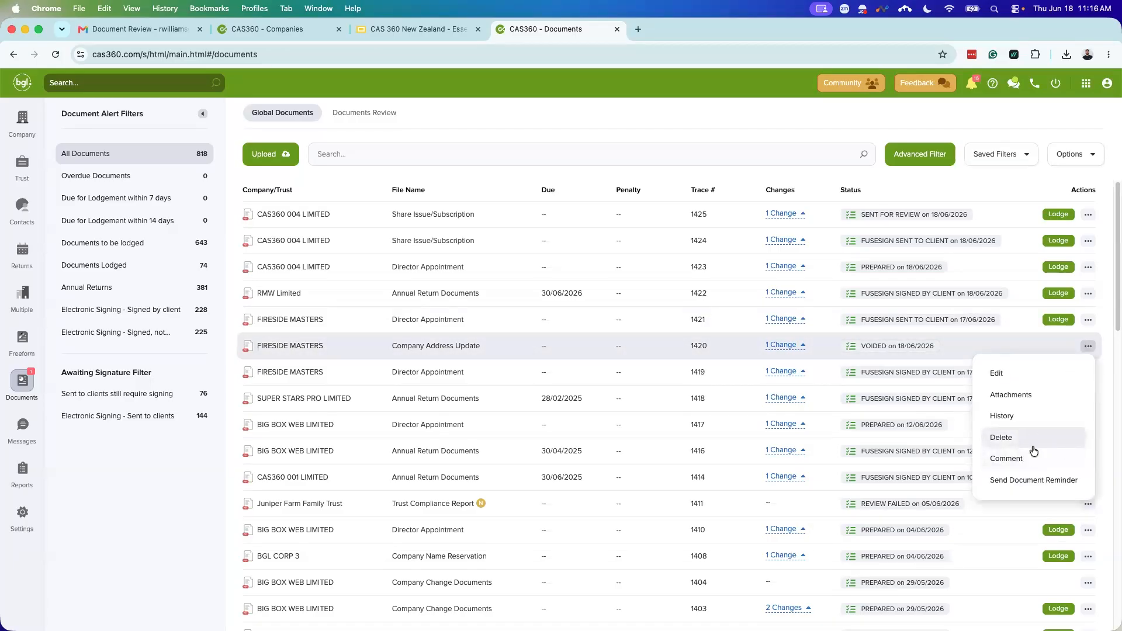
left_click(965, 340)
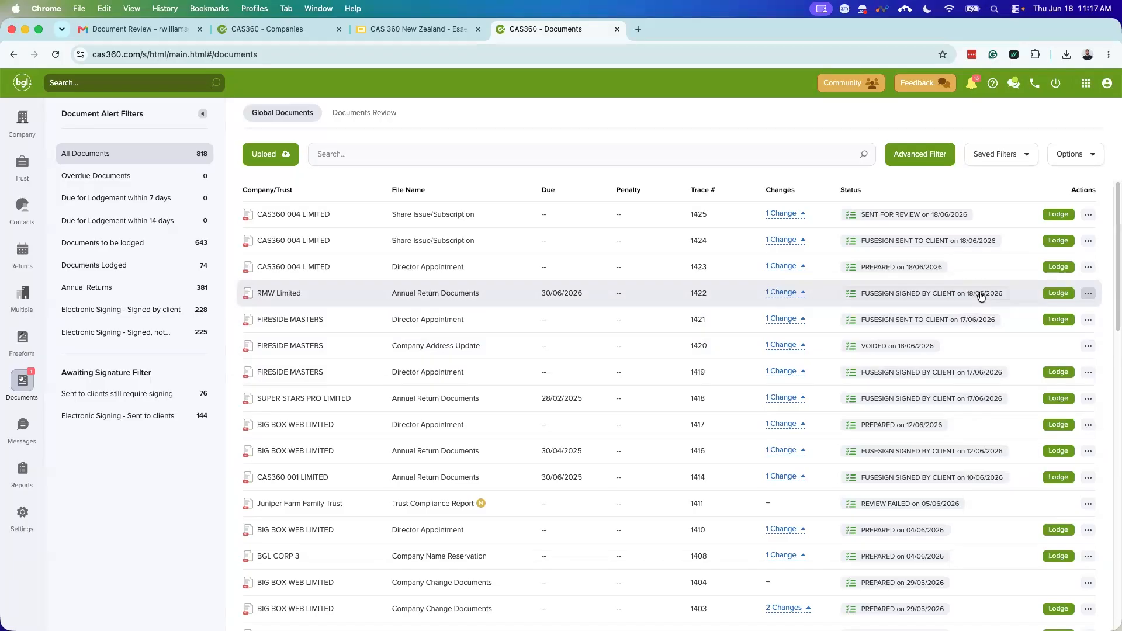
left_click(1086, 294)
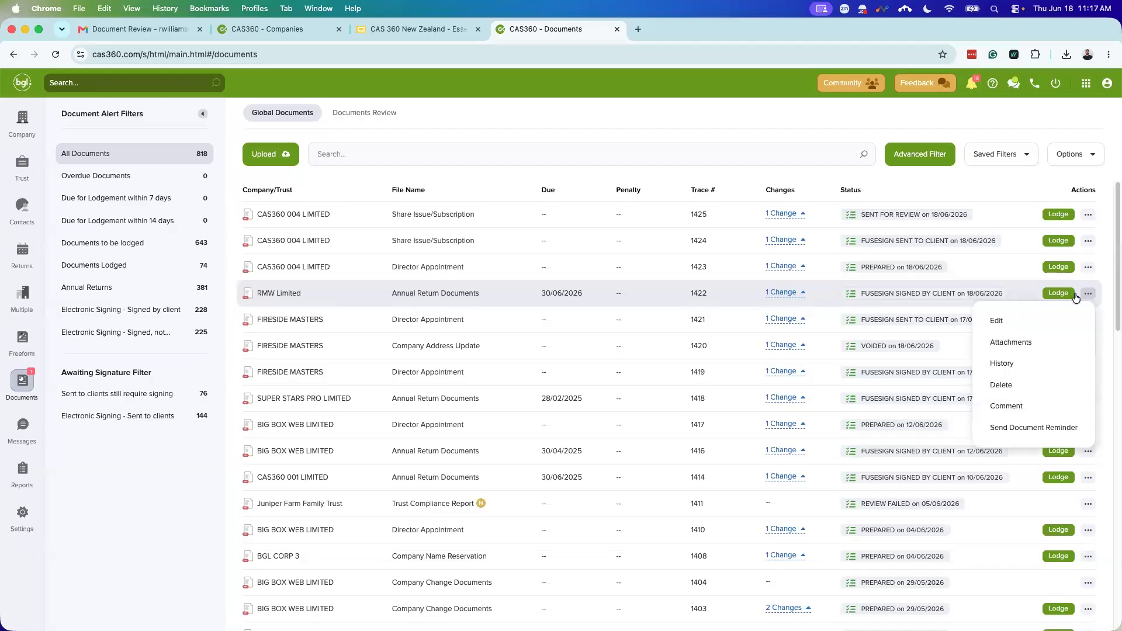
Step: Review RMW Limited 1422's three attached PDFs, cancelling the file browse, and close Attachments
left_click(1024, 340)
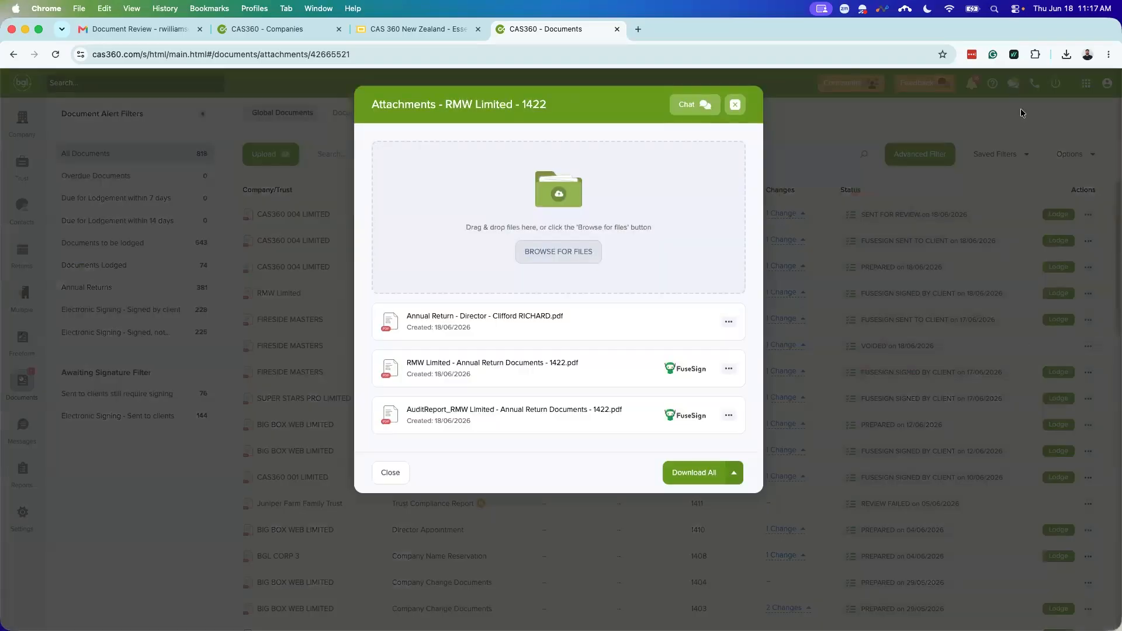
left_click(558, 252)
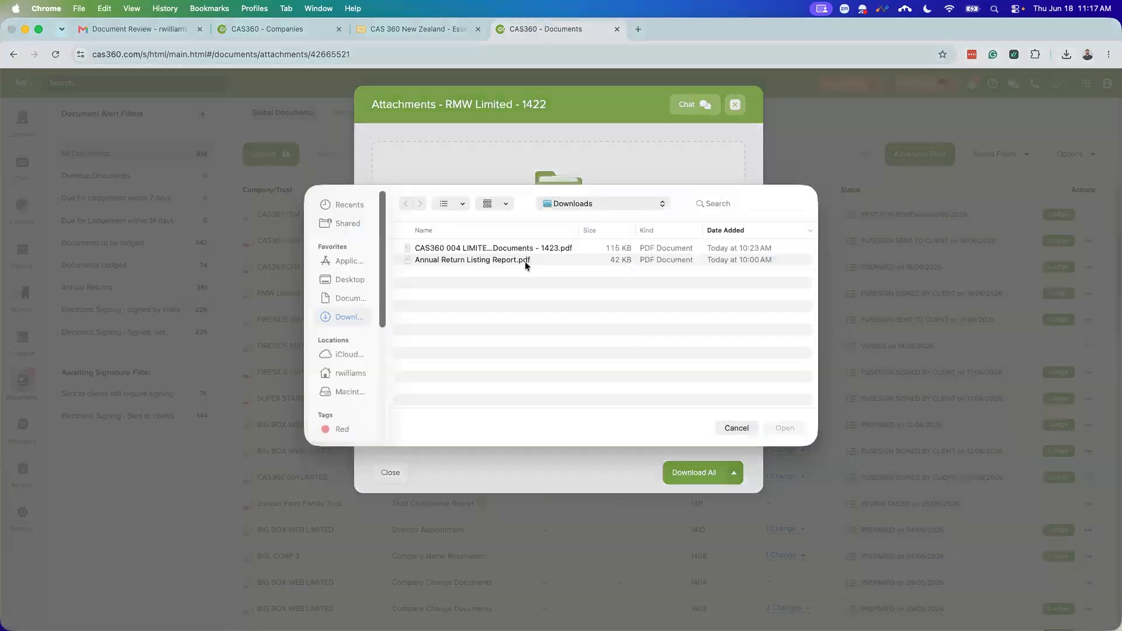
left_click(734, 438)
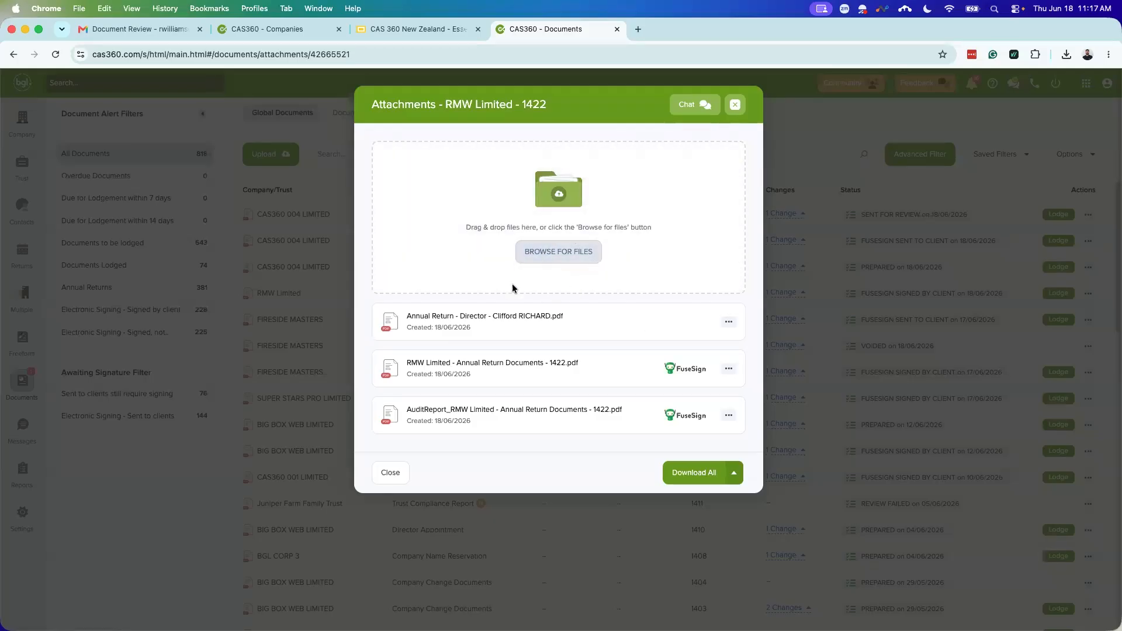
left_click(389, 474)
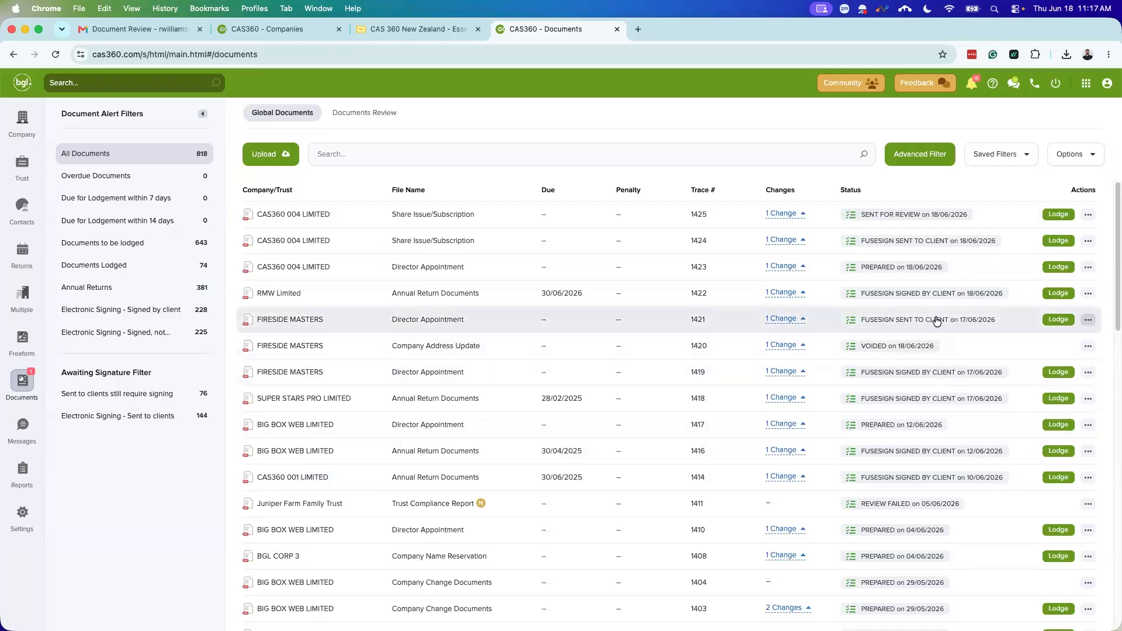
Step: Open the actions for the voided FIRESIDE MASTERS trace 1420 Company Address Update
left_click(1087, 349)
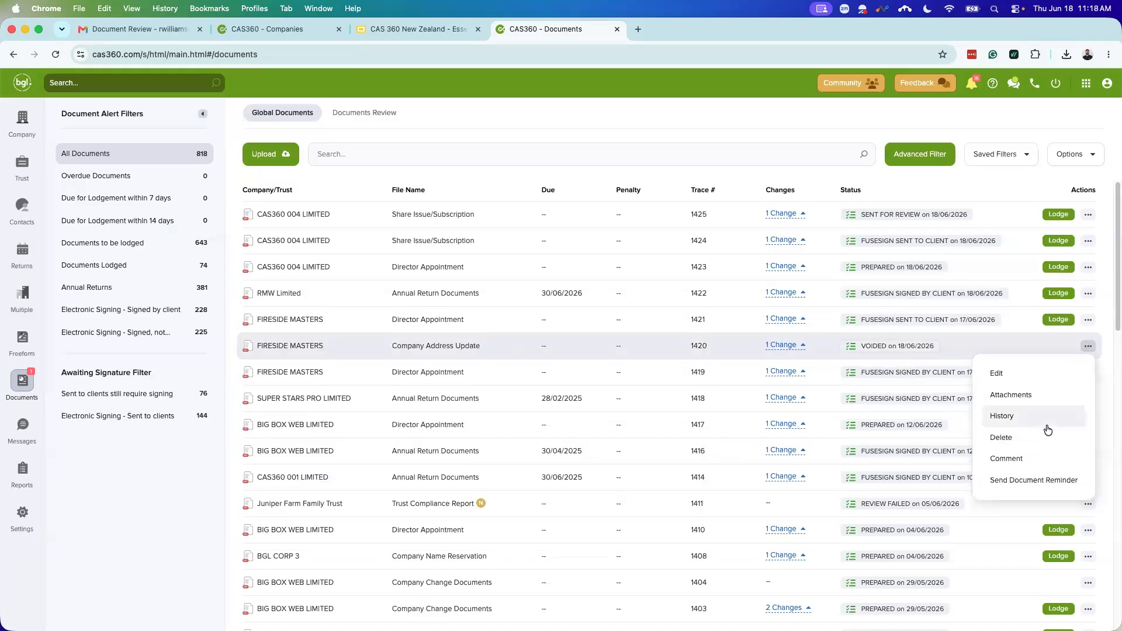
Step: Review trace 1420's Document History timeline of prepared, sent and voided entries, then close it
left_click(1045, 417)
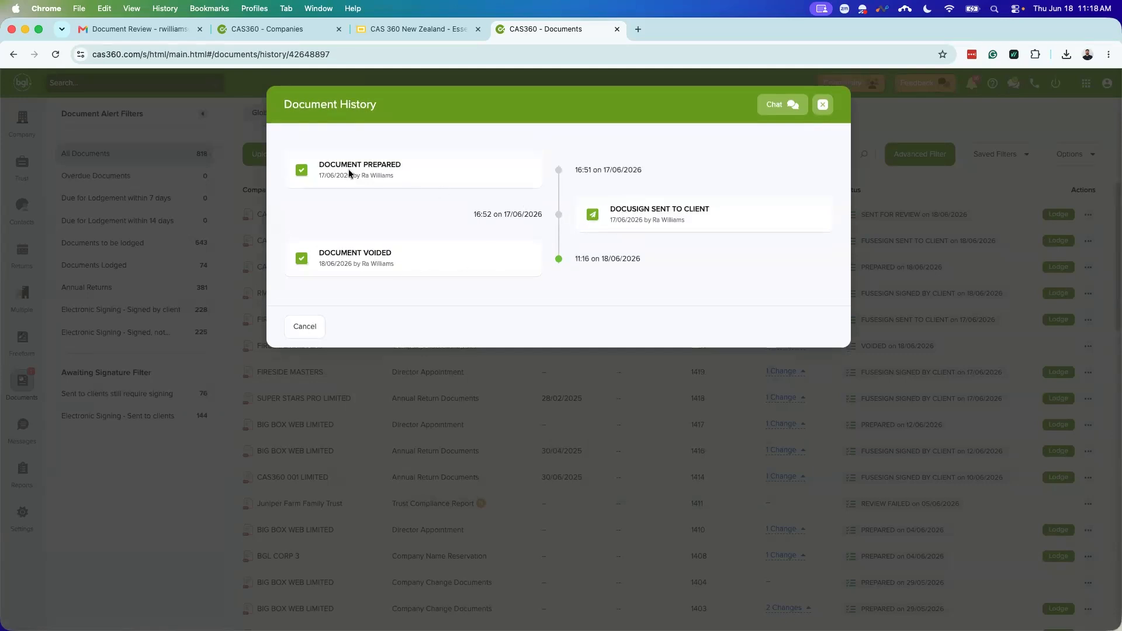
left_click_drag(356, 264, 395, 261)
left_click(493, 291)
left_click(824, 105)
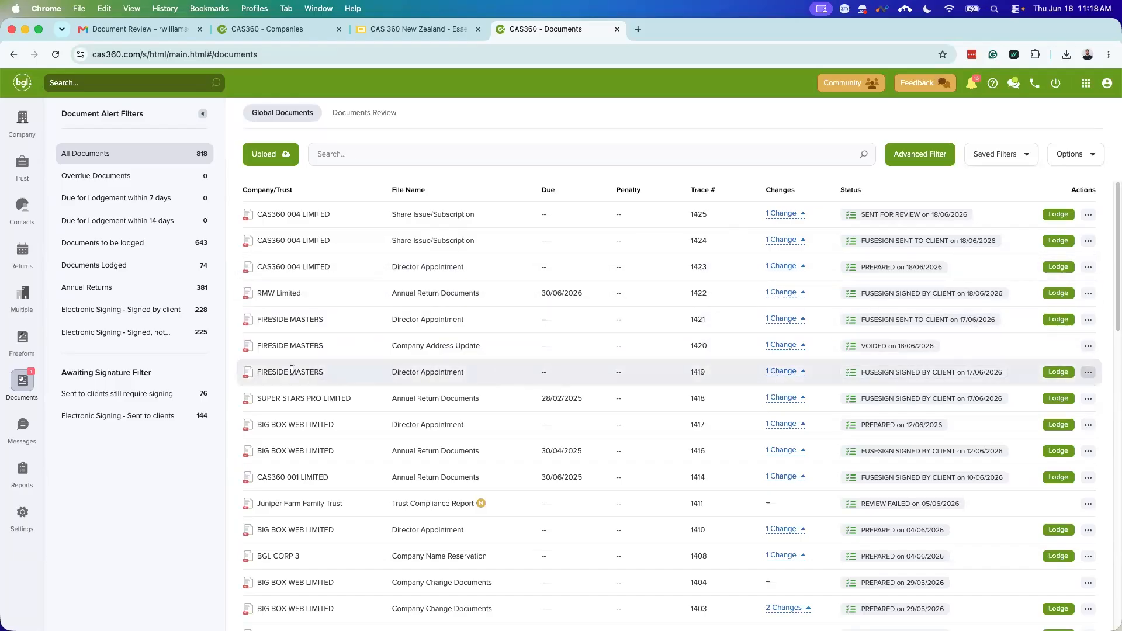
Step: Expand trace 1419's '1 Change' director appointment summary and open that row's actions
left_click(783, 372)
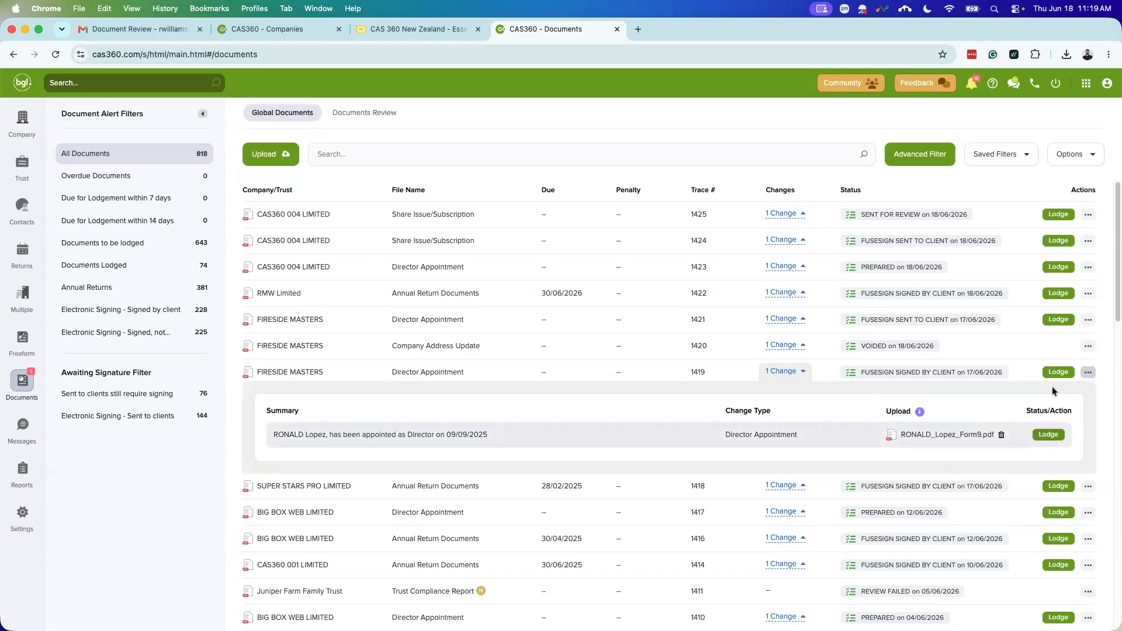
left_click(1087, 373)
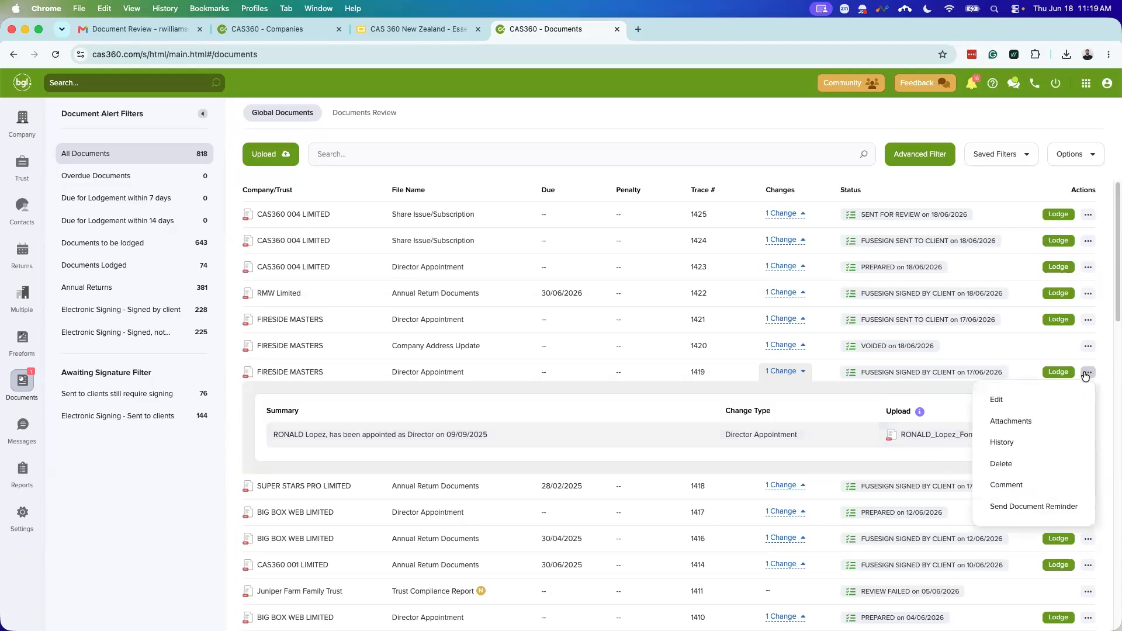
Step: View the Form 9 director consent PDF attached to trace 1419, then close the attachments window
left_click(1010, 422)
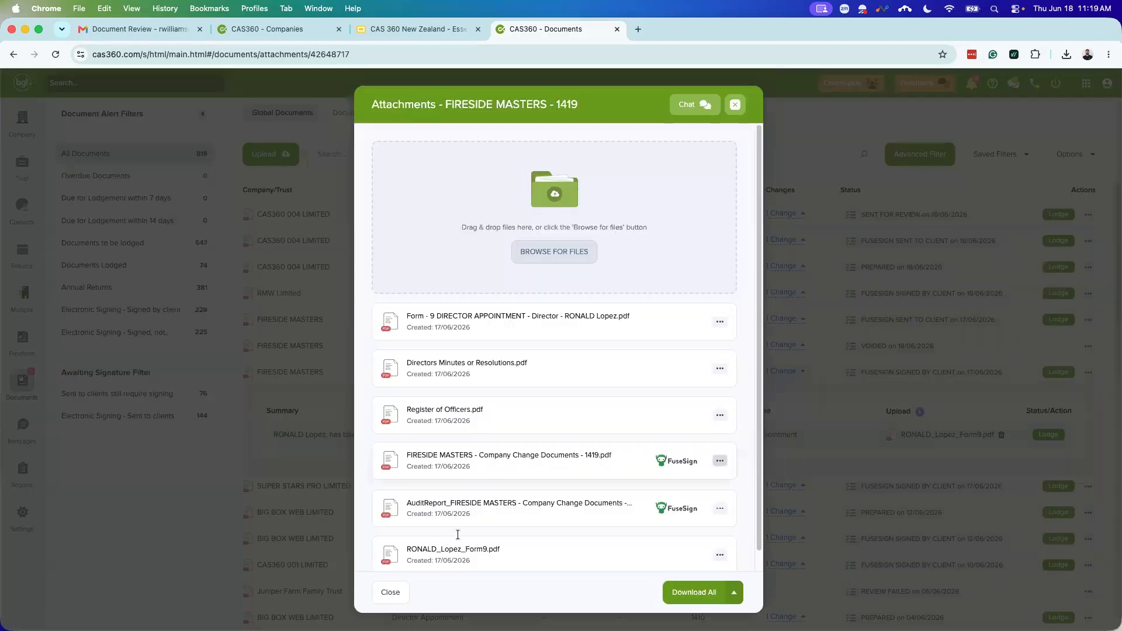
left_click(720, 552)
left_click(668, 522)
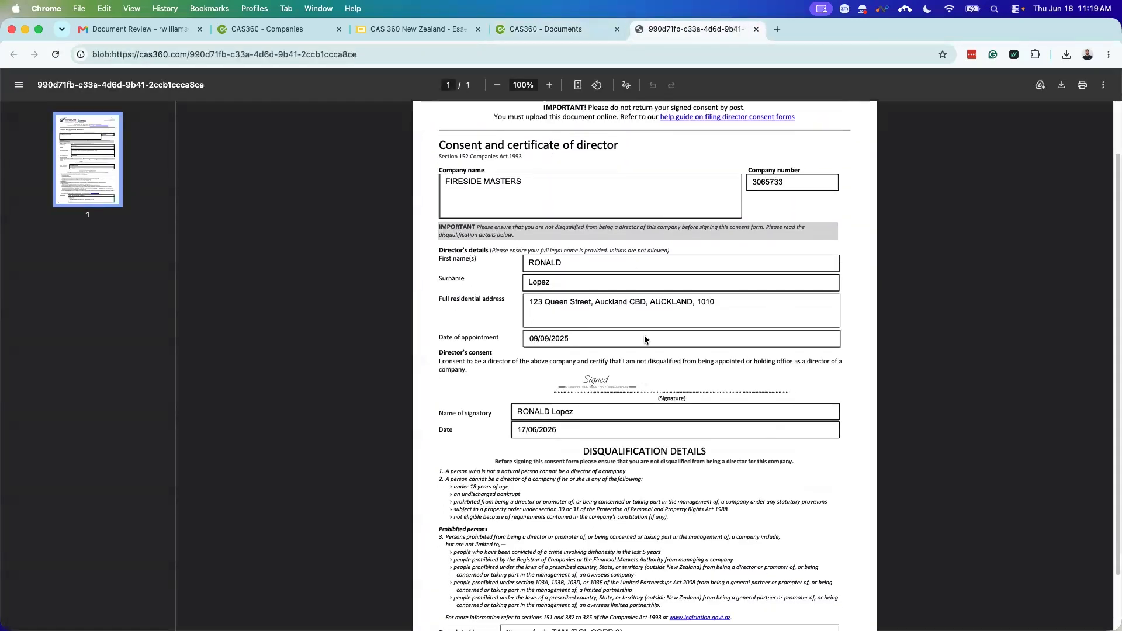
scroll(686, 371, "up", 2)
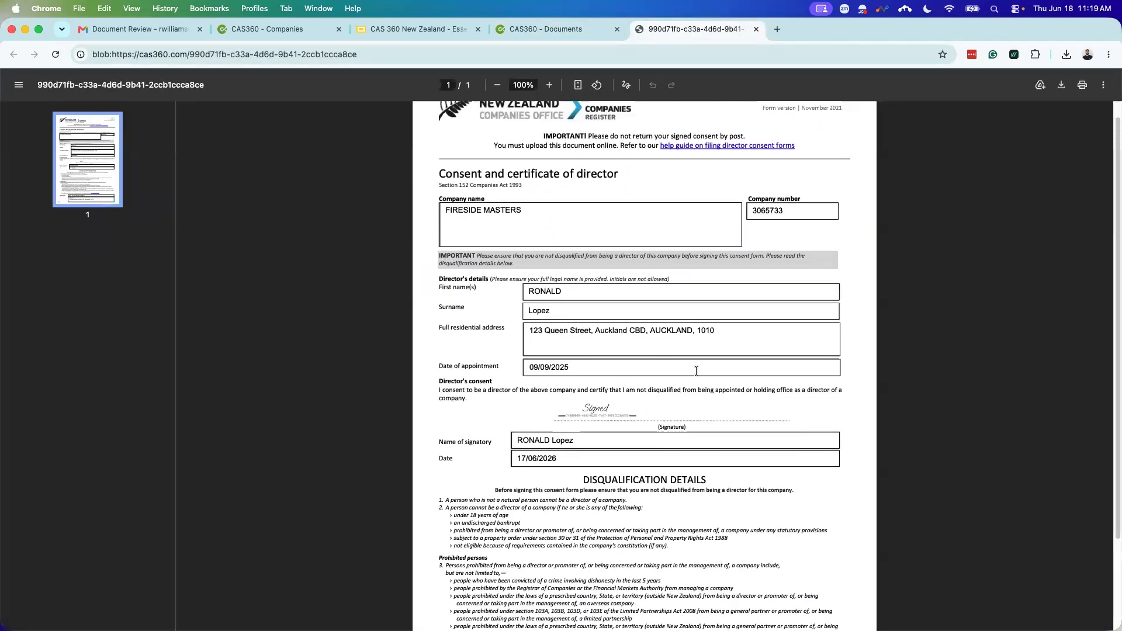
left_click(755, 30)
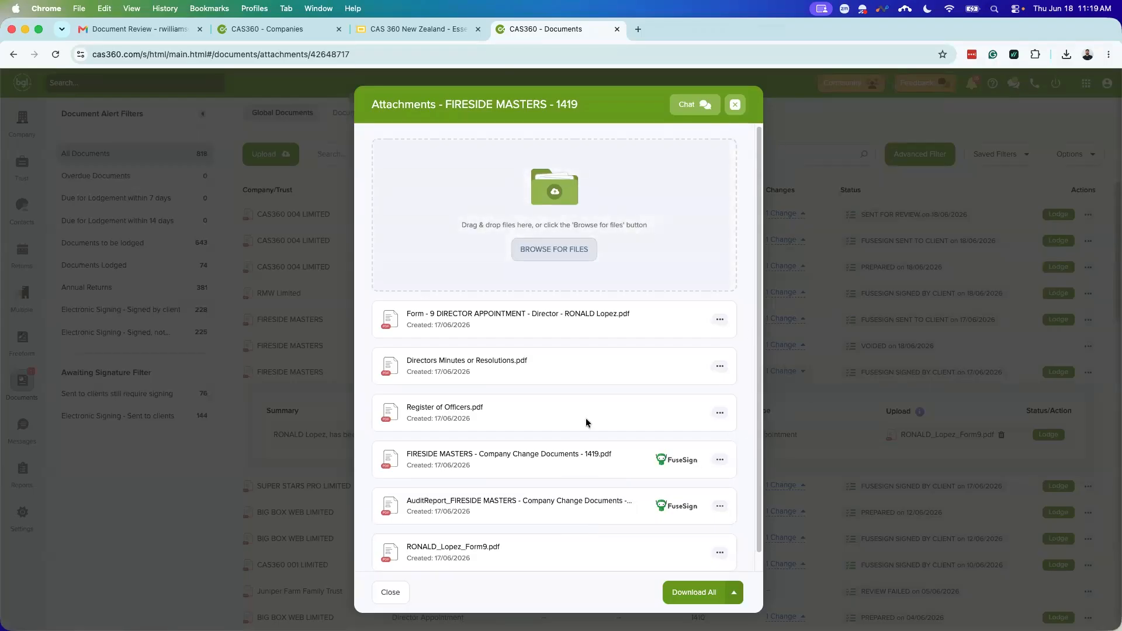
left_click(735, 104)
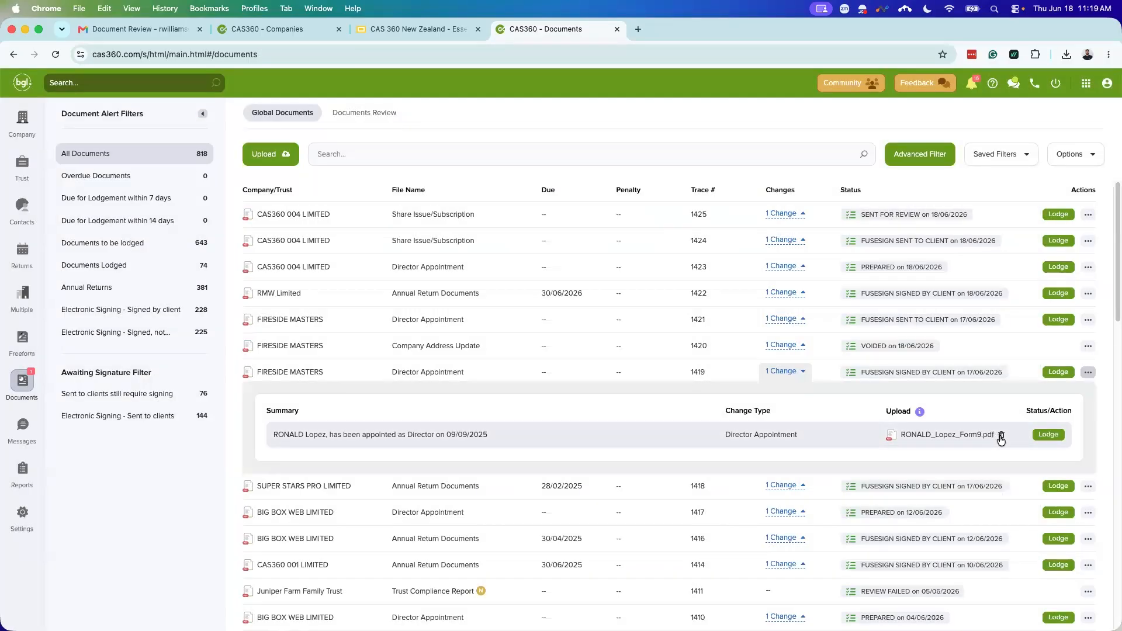
Step: Delete the uploaded Form 9 from the 1419 appointment and reopen its attachments
left_click(1001, 436)
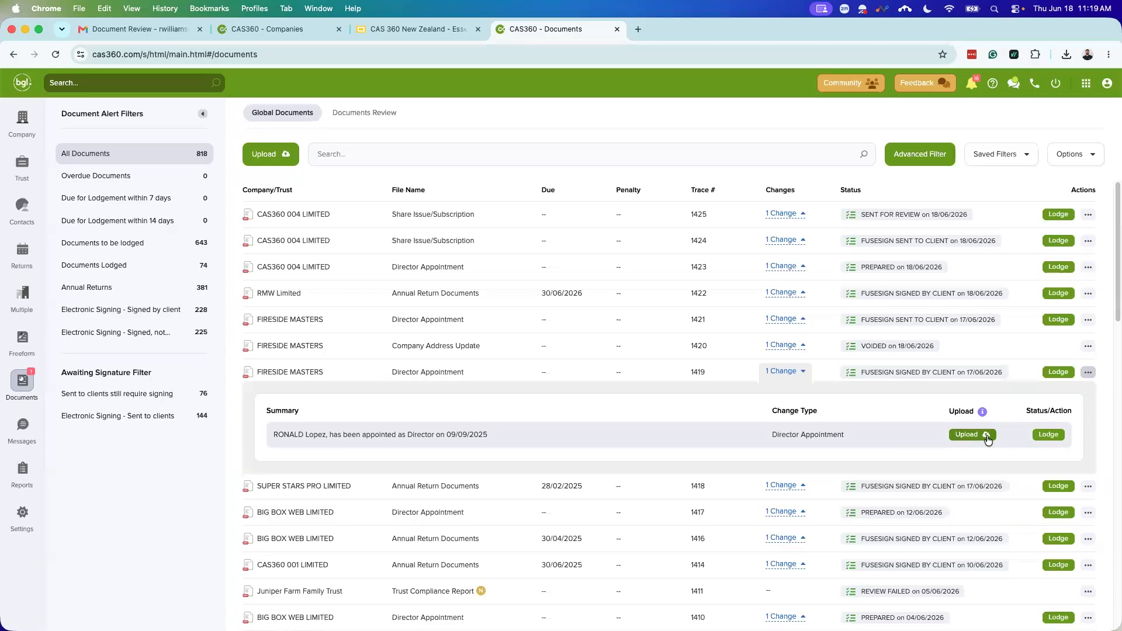
left_click(1088, 374)
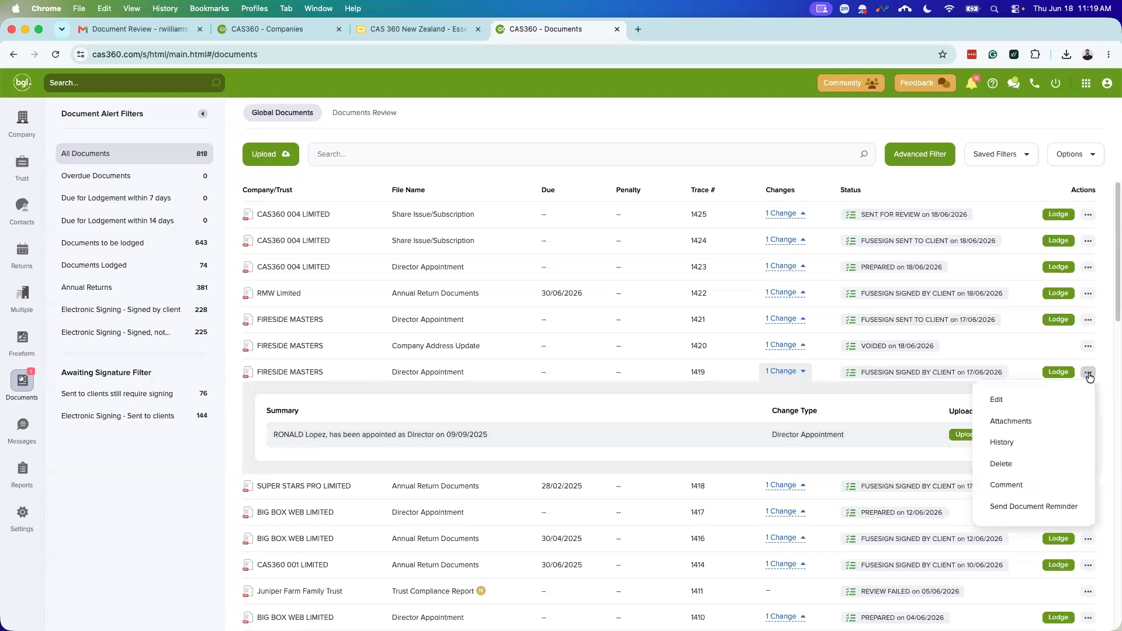
left_click(1042, 422)
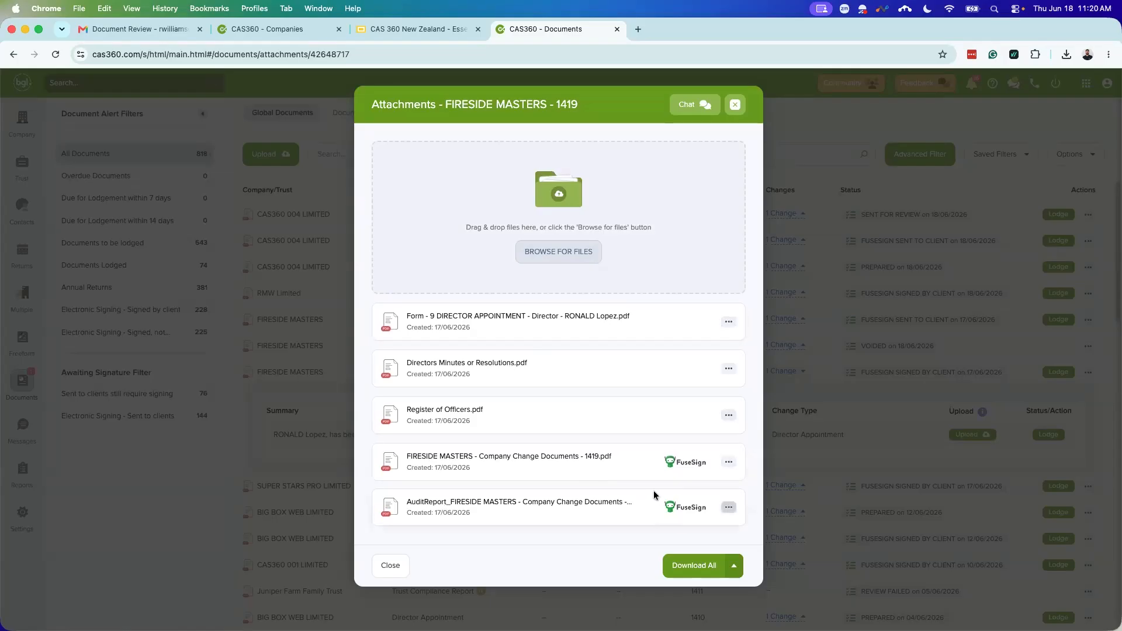
Step: View Company Change Documents - 1419.pdf and scroll through its consent form, minutes and directors register
left_click(729, 461)
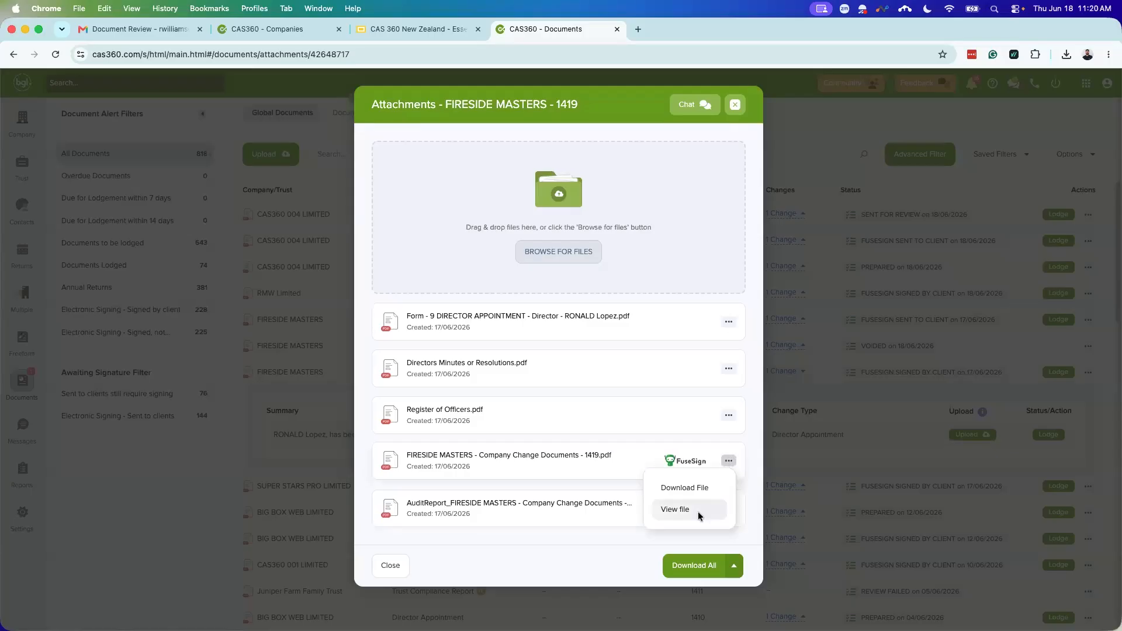
left_click(698, 511)
scroll(655, 374, "down", 5)
scroll(673, 413, "down", 10)
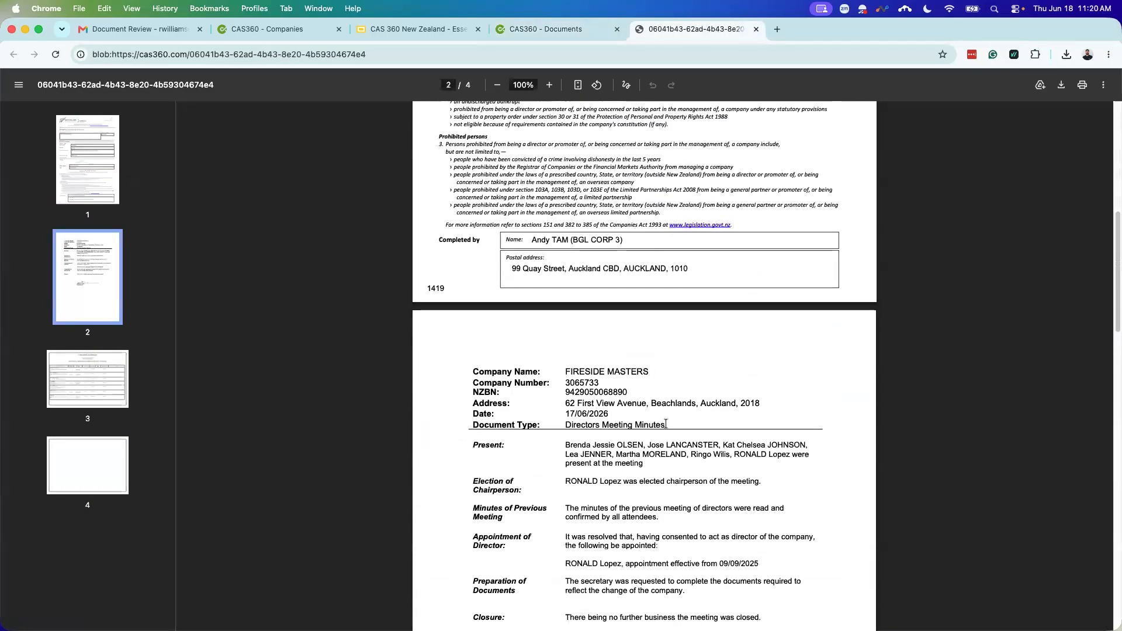
scroll(697, 240, "down", 3)
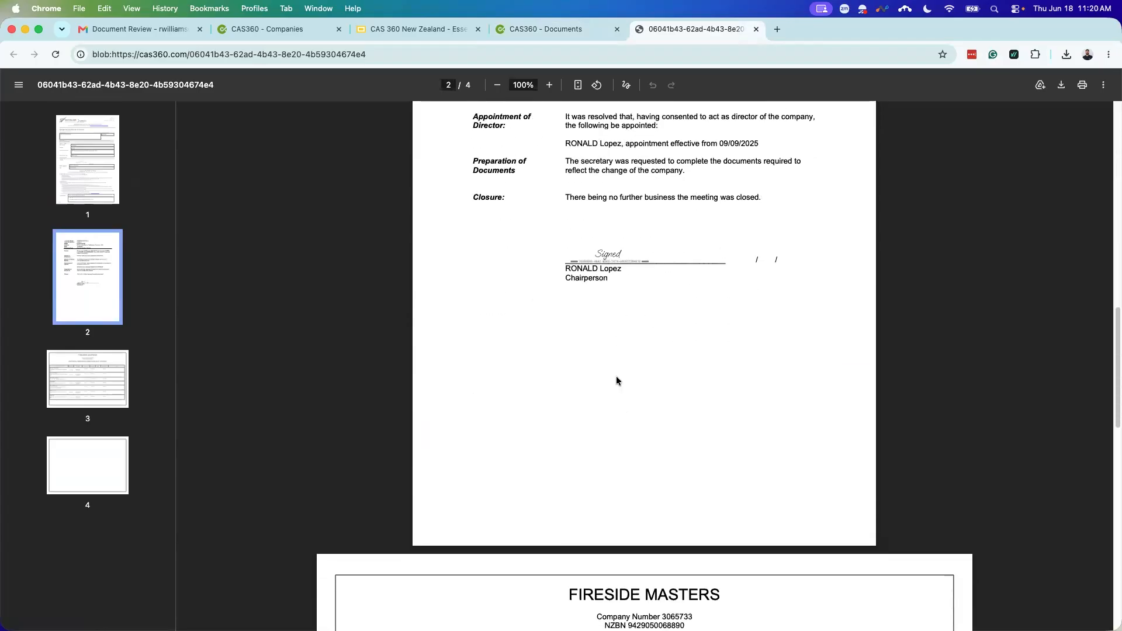
scroll(605, 343, "down", 3)
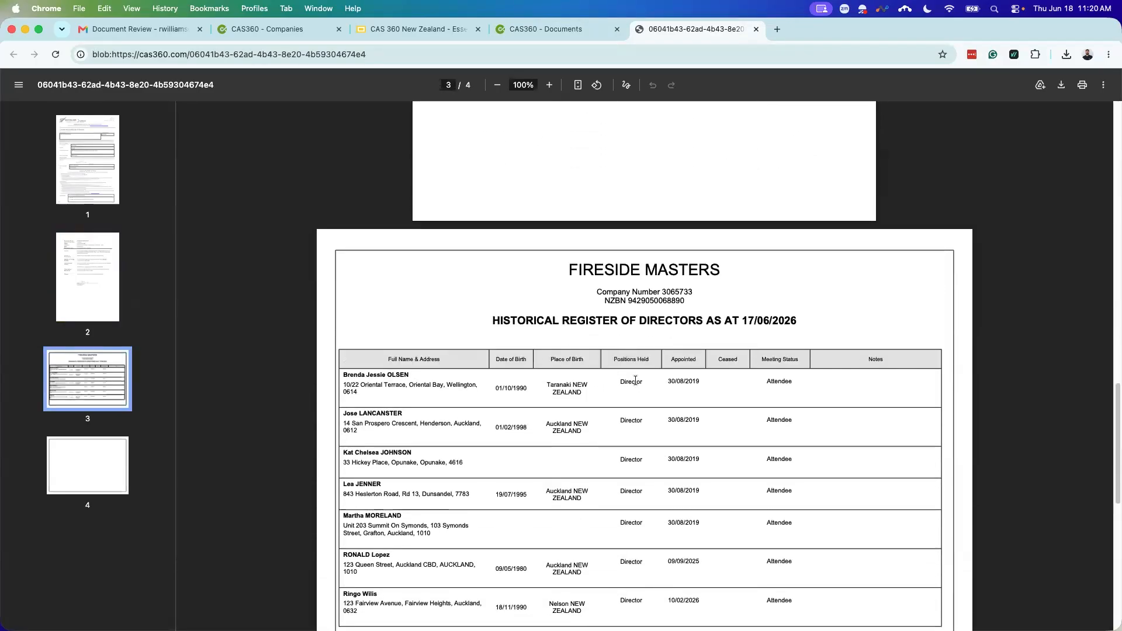
scroll(635, 381, "up", 2)
scroll(667, 409, "down", 4)
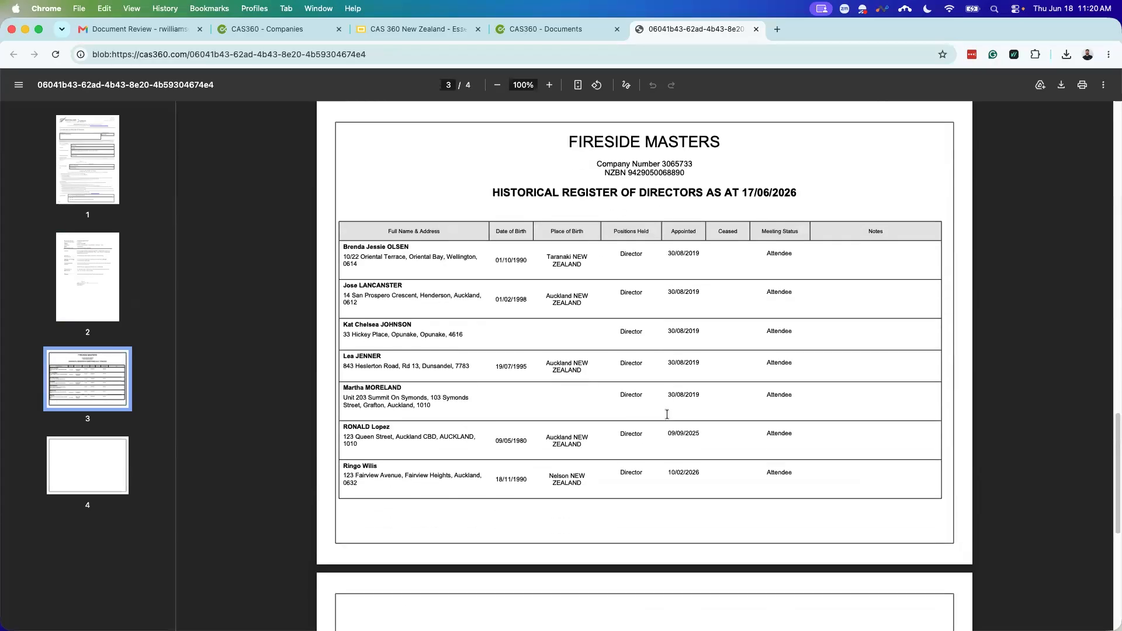
scroll(667, 414, "up", 14)
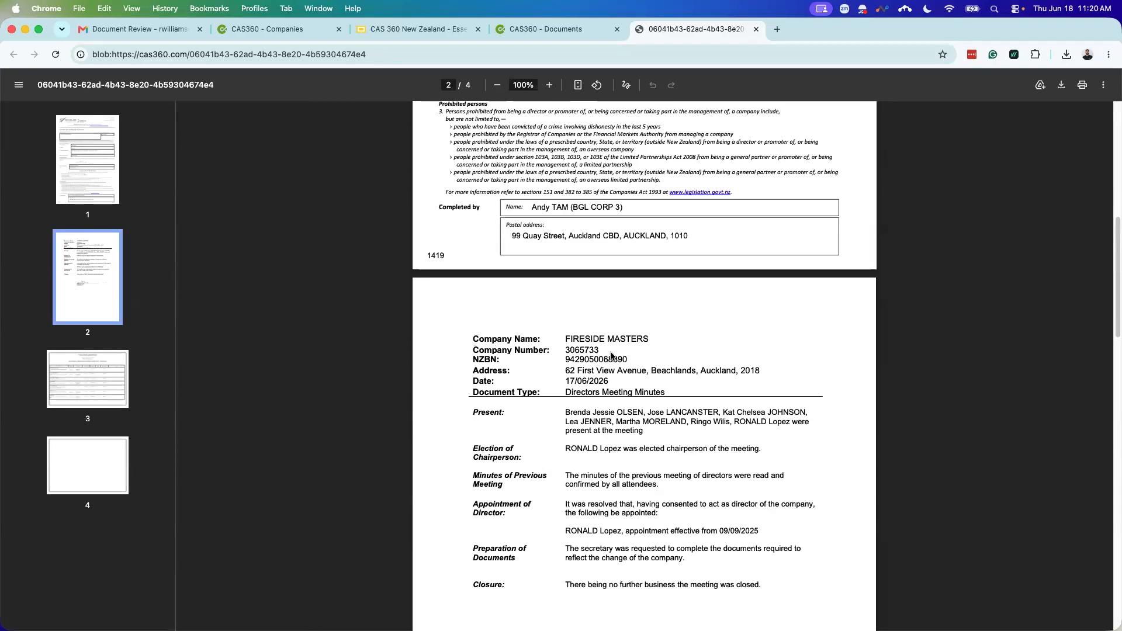
scroll(611, 355, "down", 10)
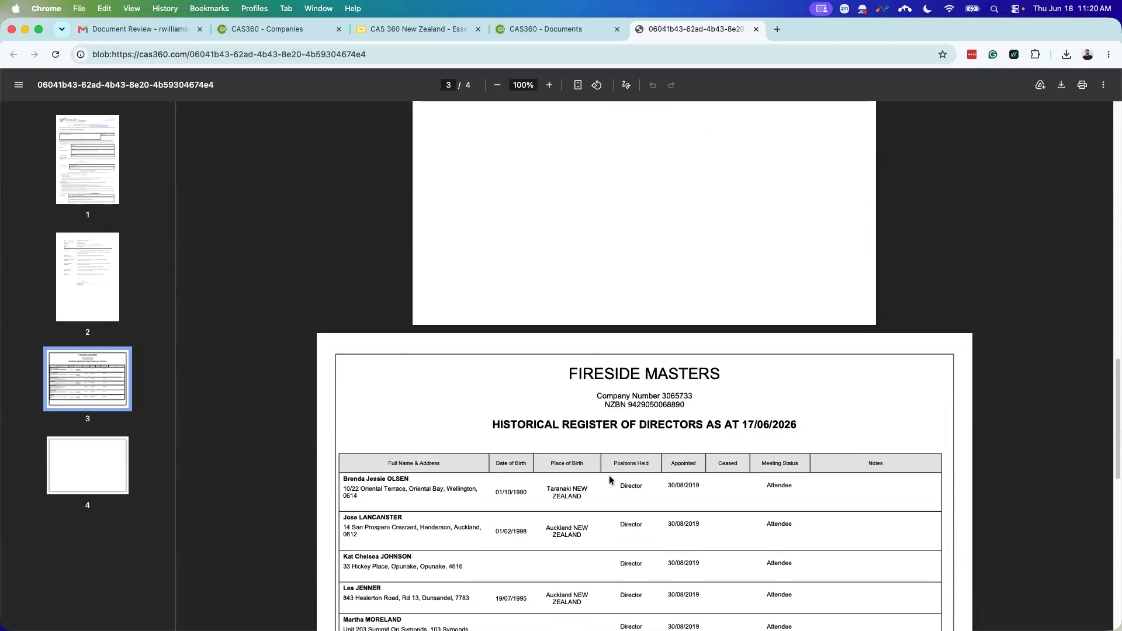
scroll(610, 479, "up", 16)
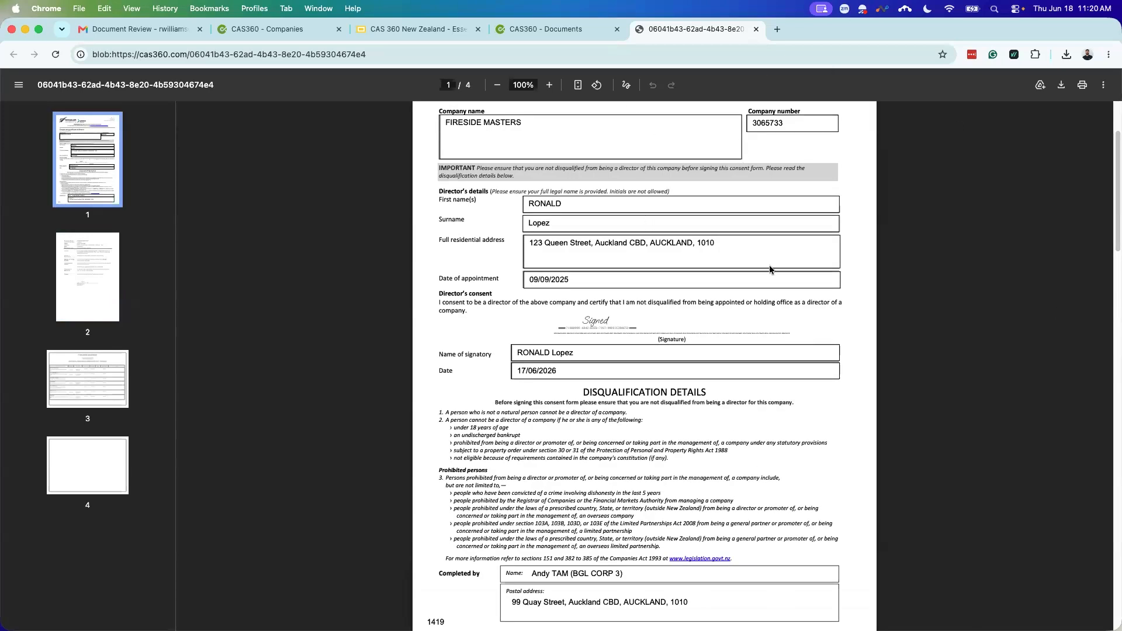
scroll(672, 358, "up", 2)
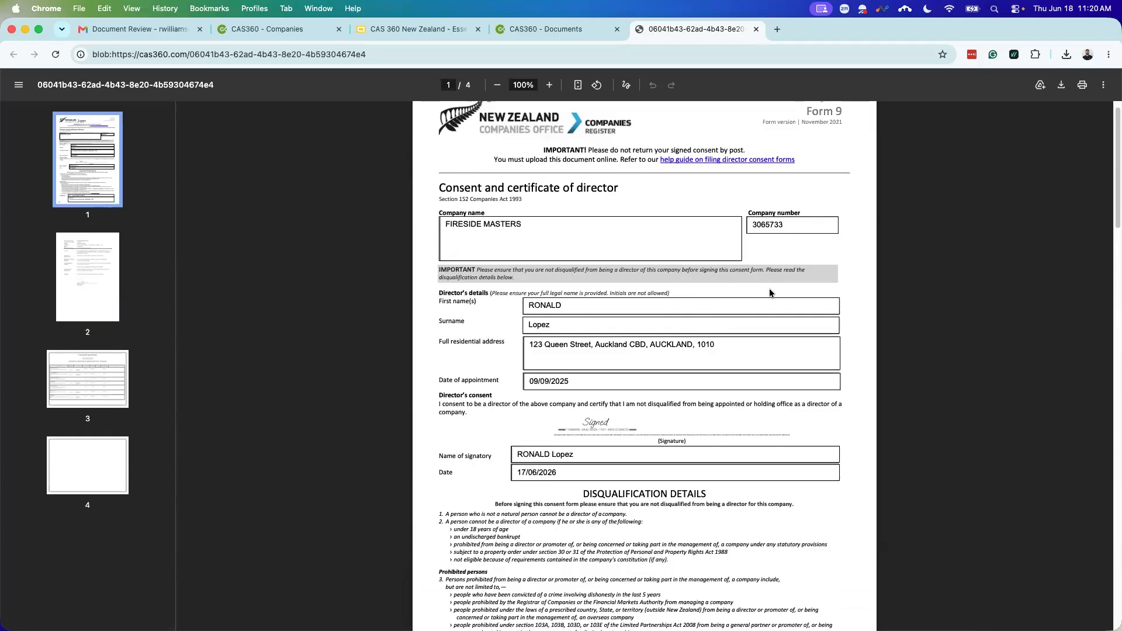
Step: Print the consent document to Save as PDF with a custom page range of page 1
left_click(1082, 88)
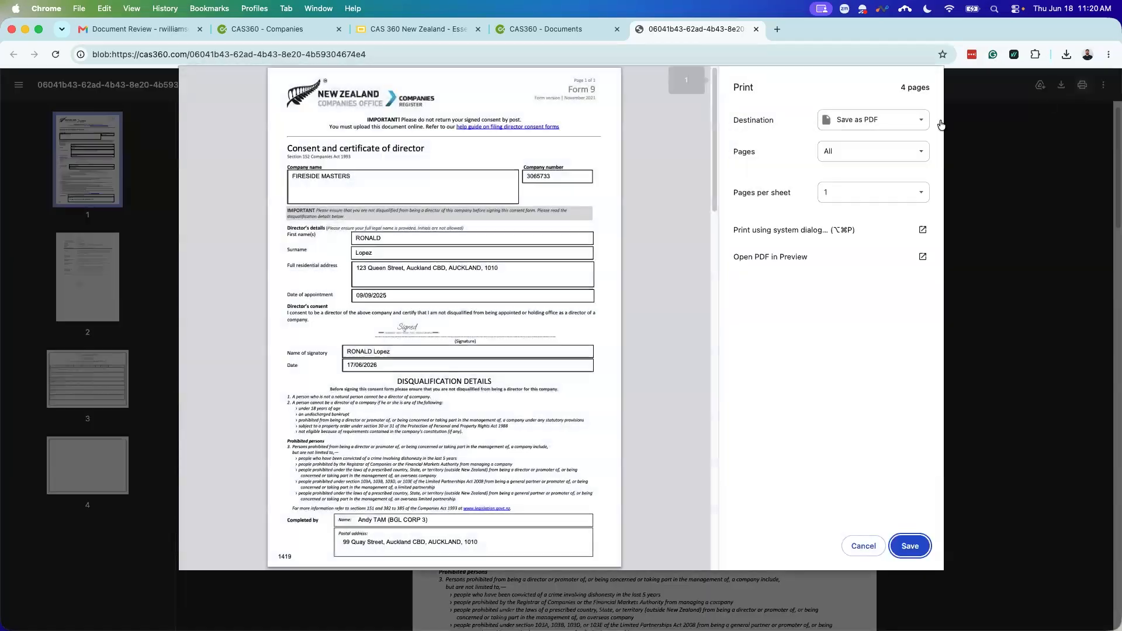
left_click(915, 128)
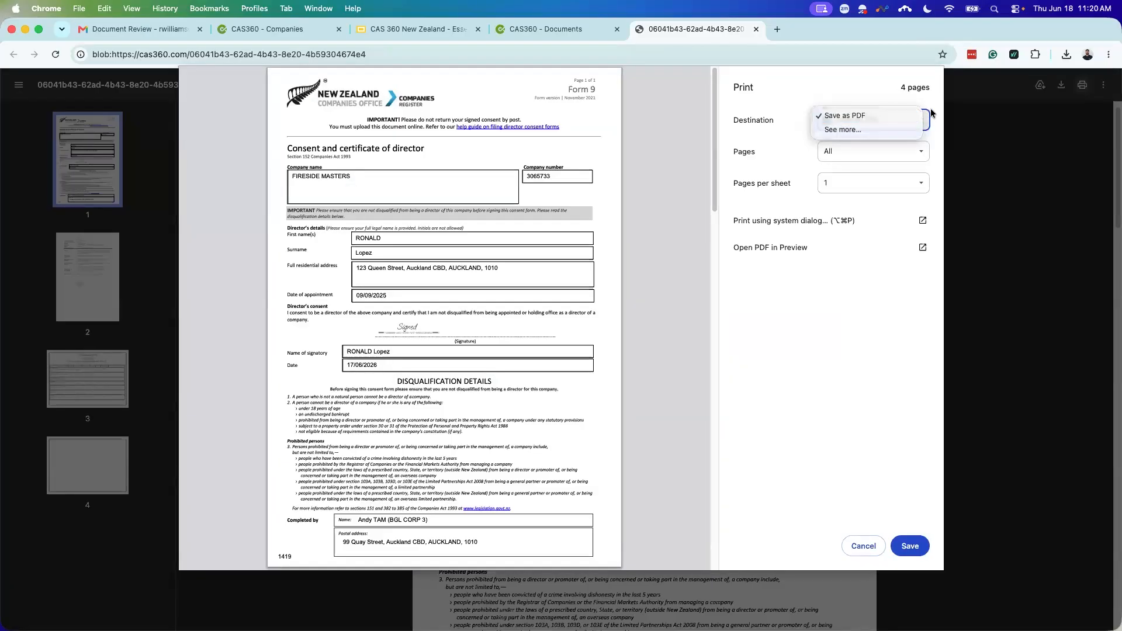
left_click(931, 113)
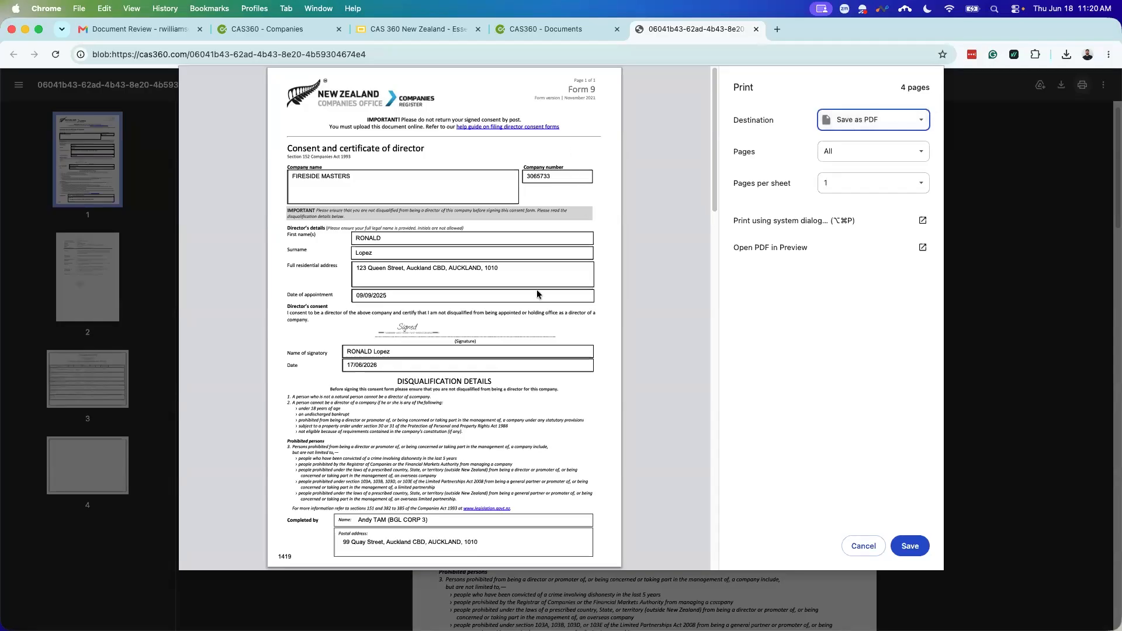
scroll(531, 296, "down", 2)
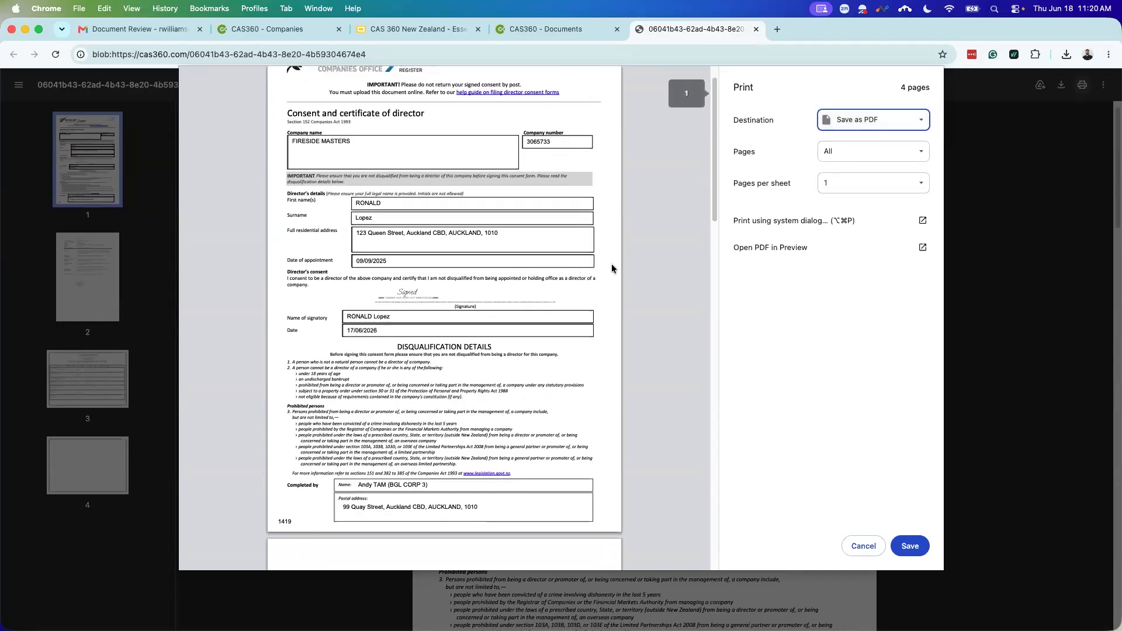
scroll(586, 276, "down", 5)
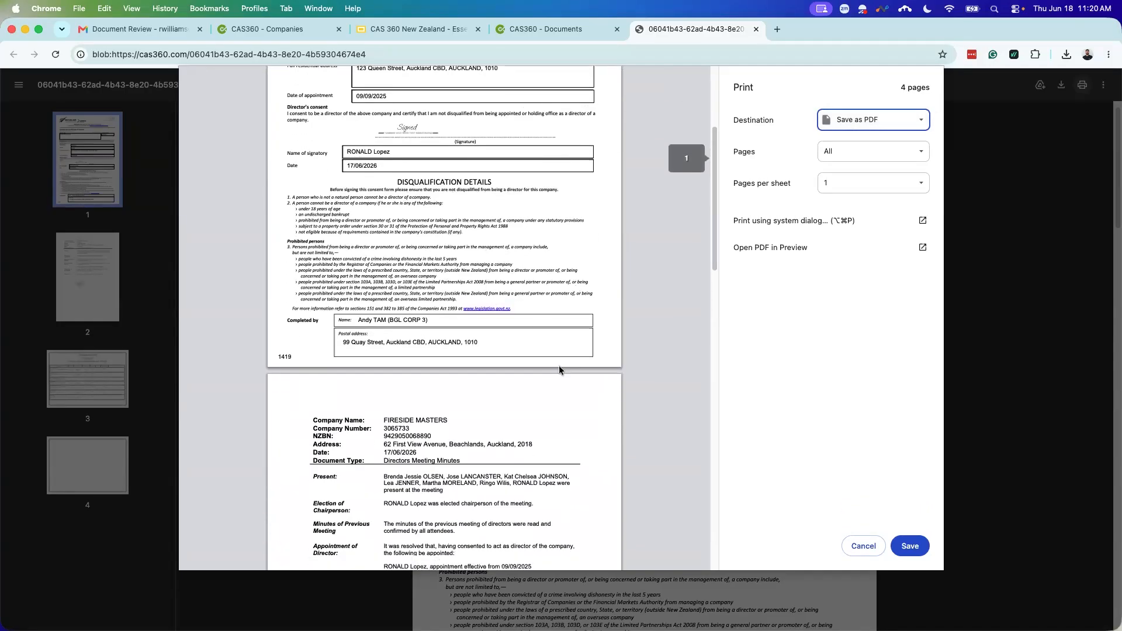
scroll(521, 383, "down", 15)
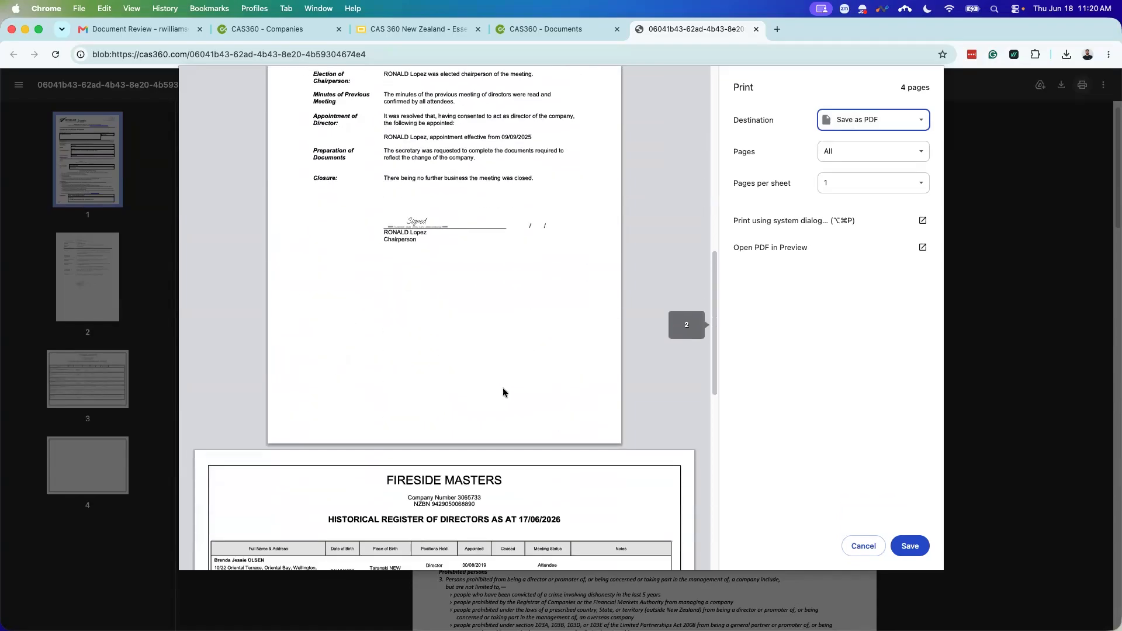
scroll(505, 385, "up", 20)
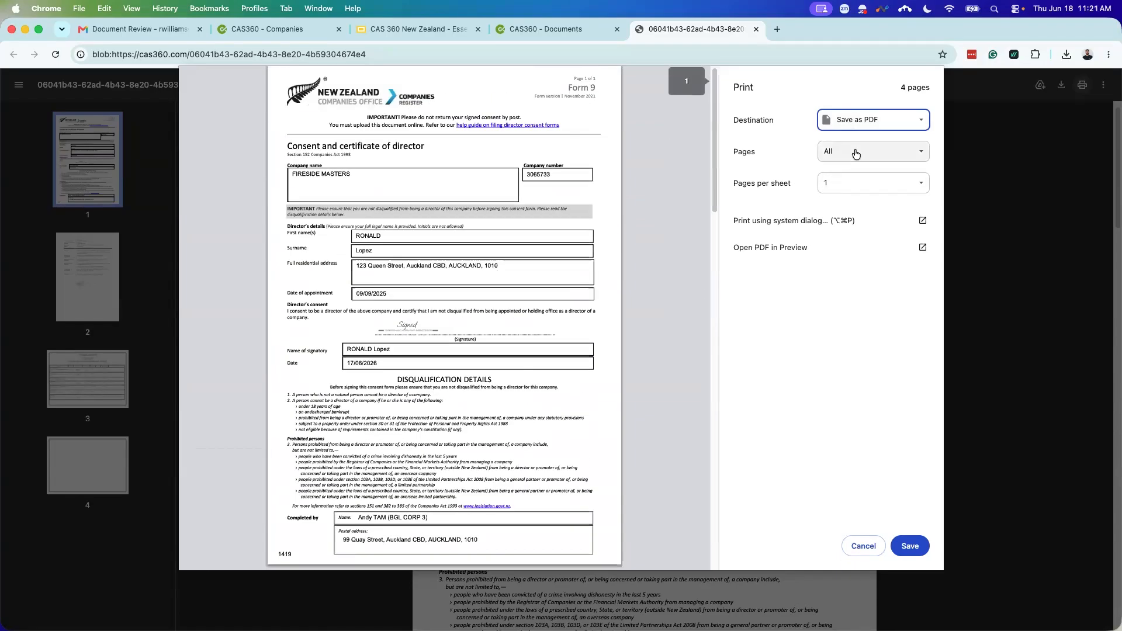
left_click(855, 152)
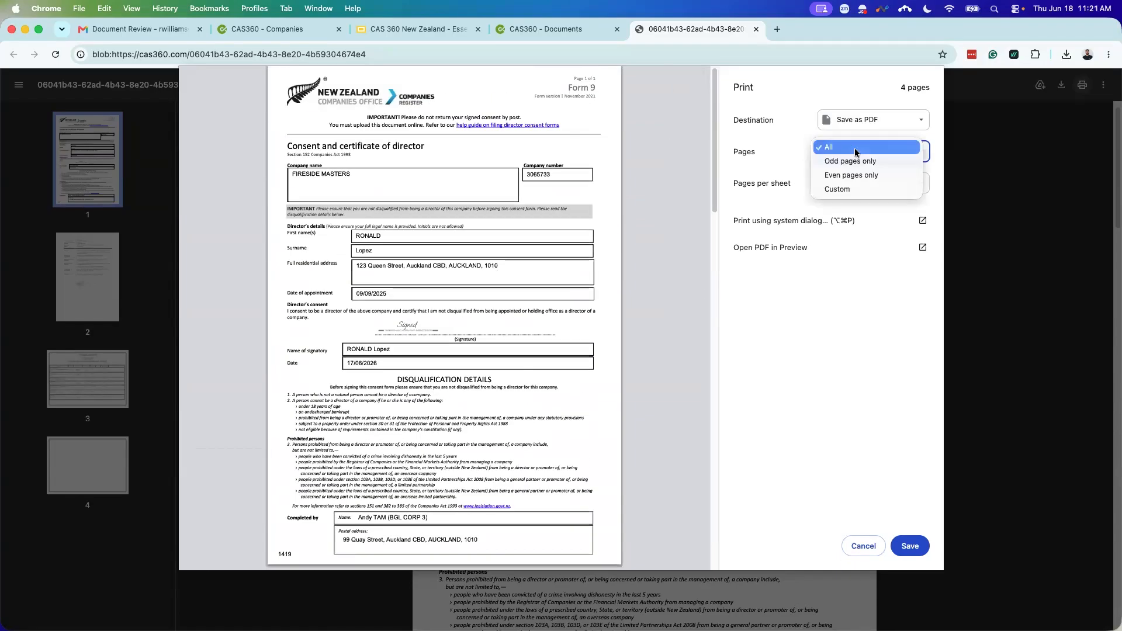
left_click(851, 190)
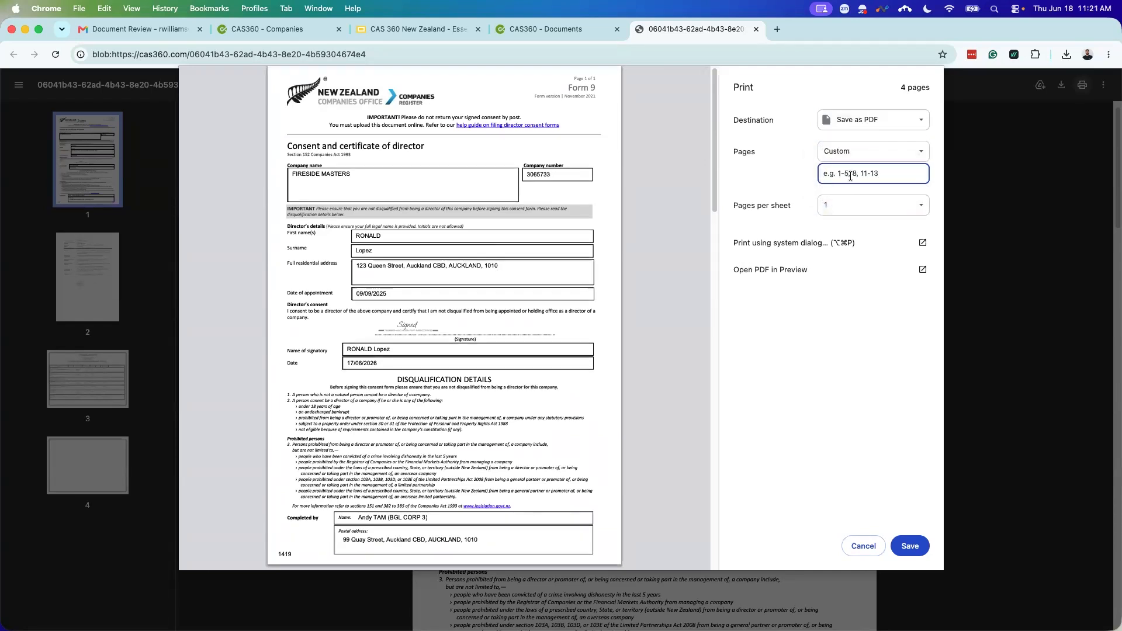
scroll(554, 324, "down", 5)
scroll(554, 324, "down", 4)
scroll(551, 328, "down", 4)
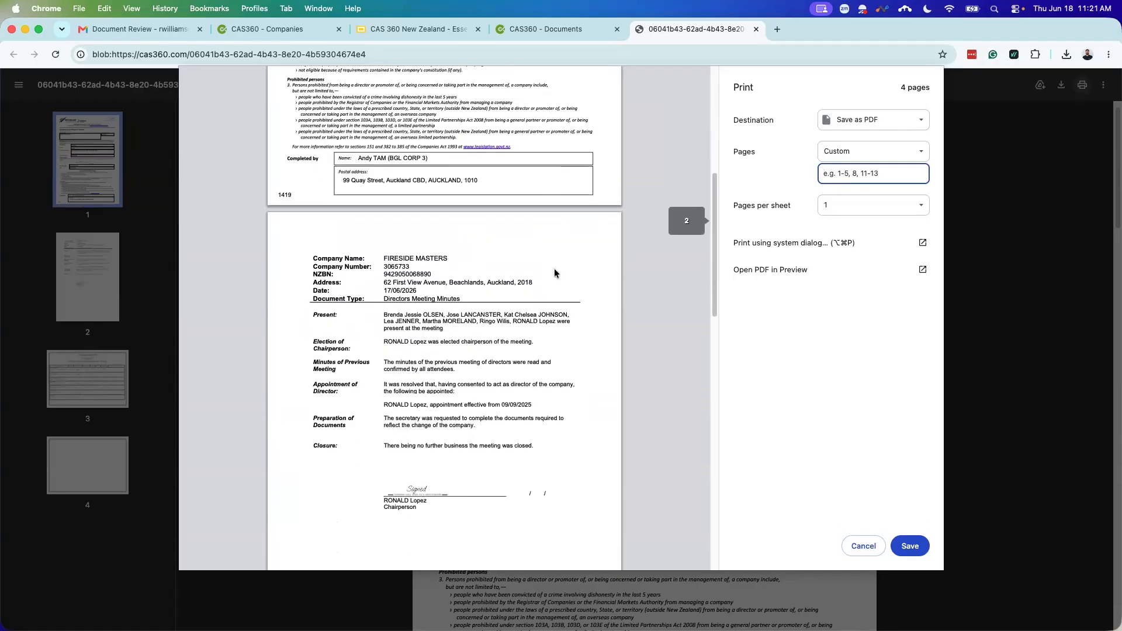
scroll(554, 273, "down", 7)
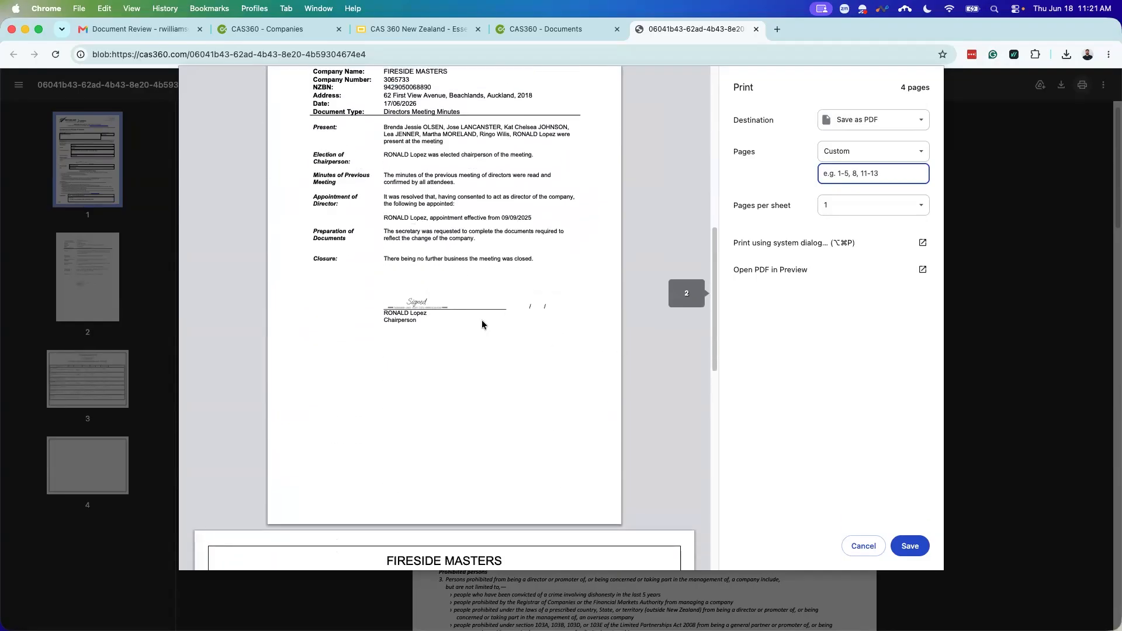
scroll(482, 324, "up", 14)
type("1")
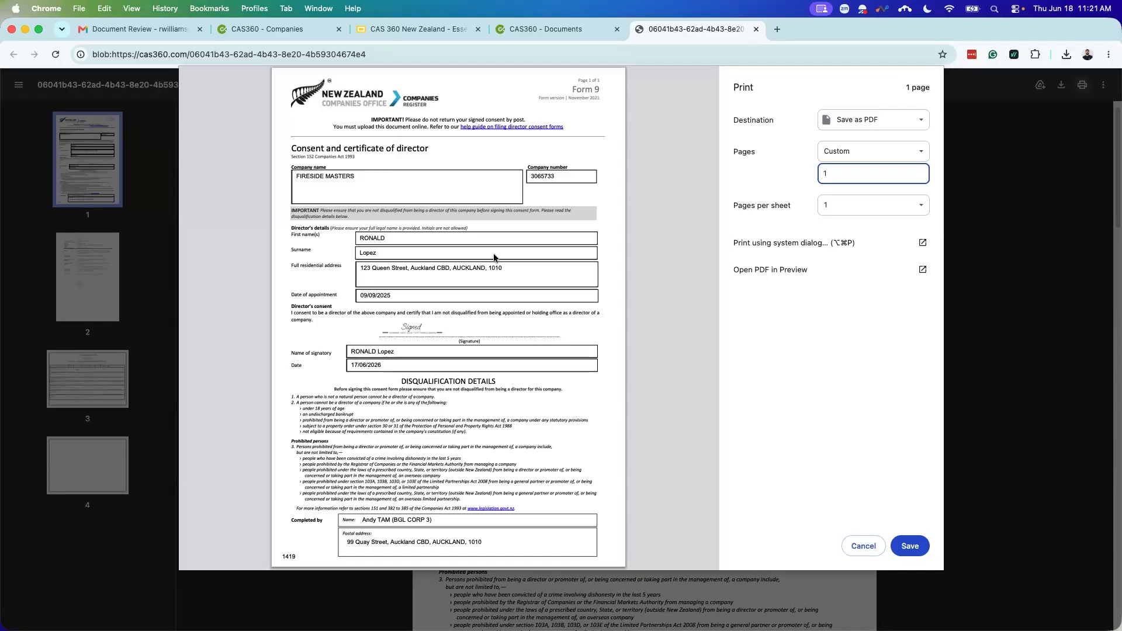
Step: Save the single page to Downloads as 'Signed Form 9' and return to the documents page
left_click(919, 551)
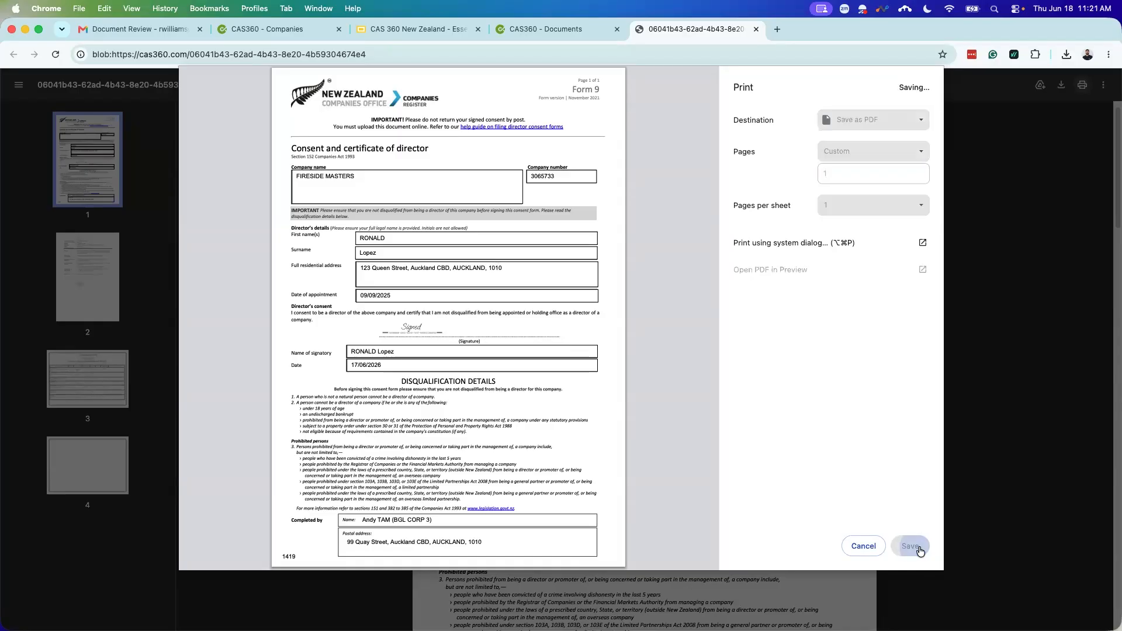
key("BackSpace")
type("Slgned Form 9")
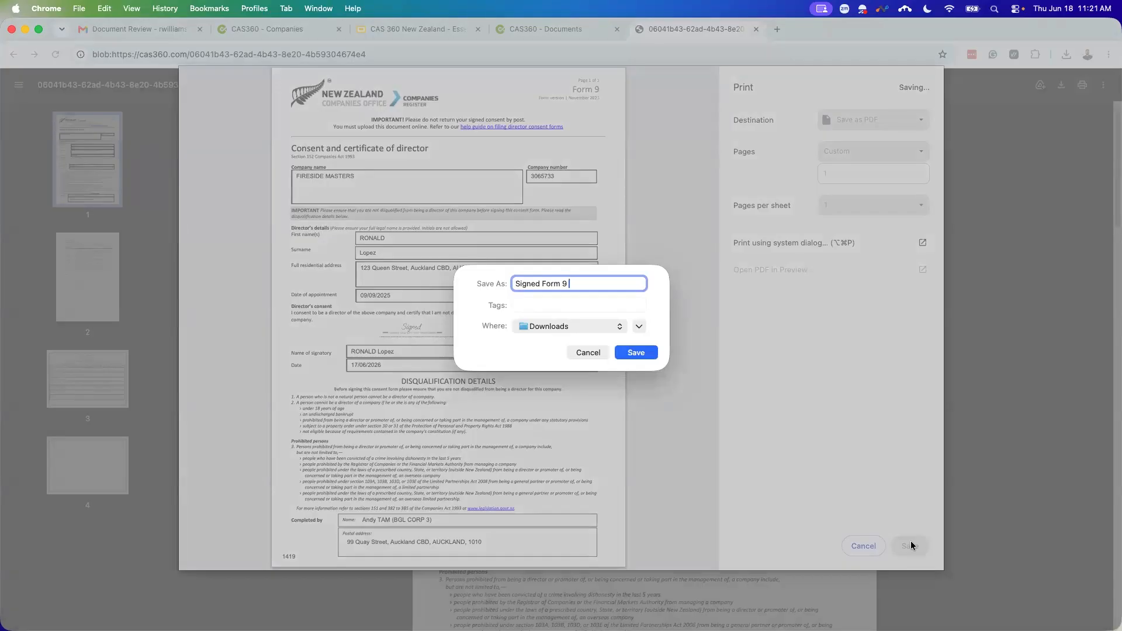
left_click(635, 351)
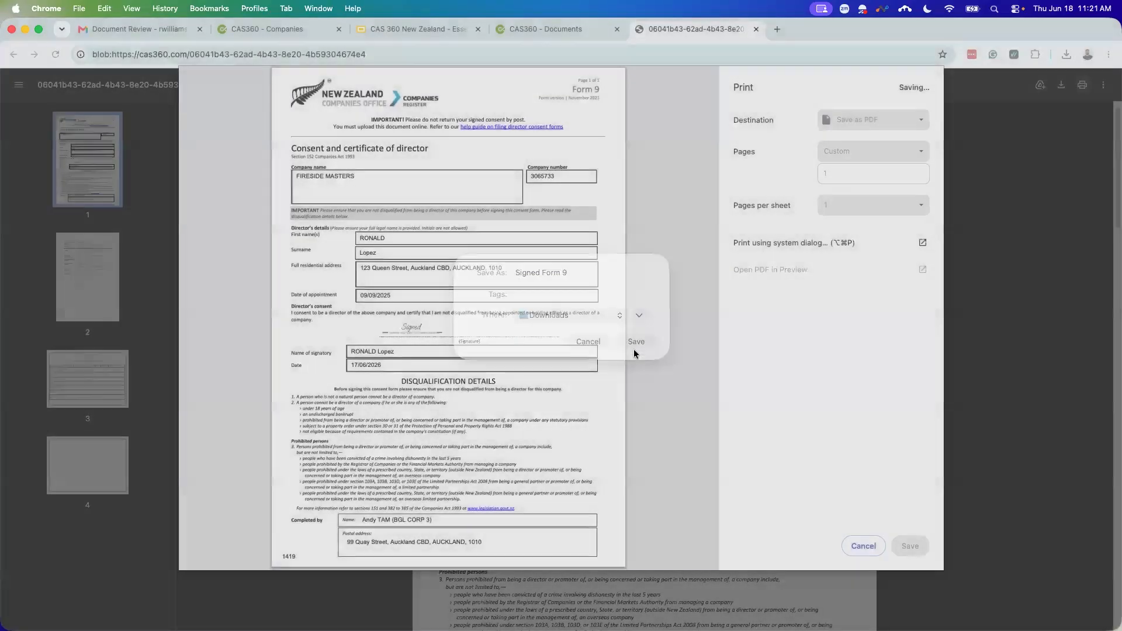
left_click(586, 36)
Step: Attach Signed Form 9.pdf to the 1419 director appointment's Consent to Act upload
left_click(755, 29)
left_click(735, 105)
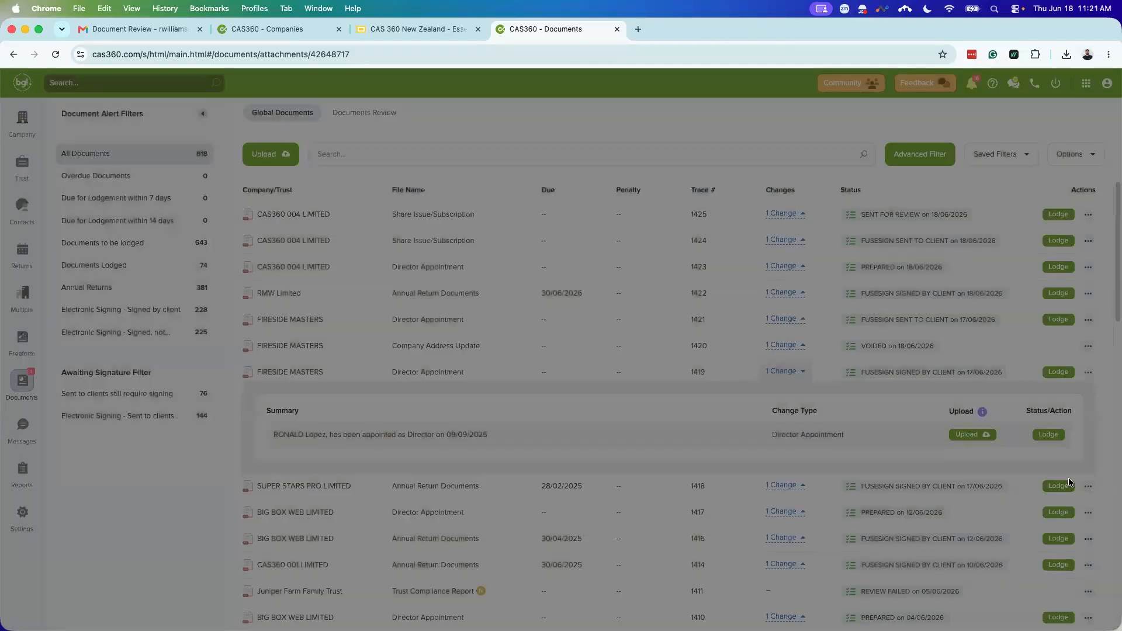
left_click(964, 435)
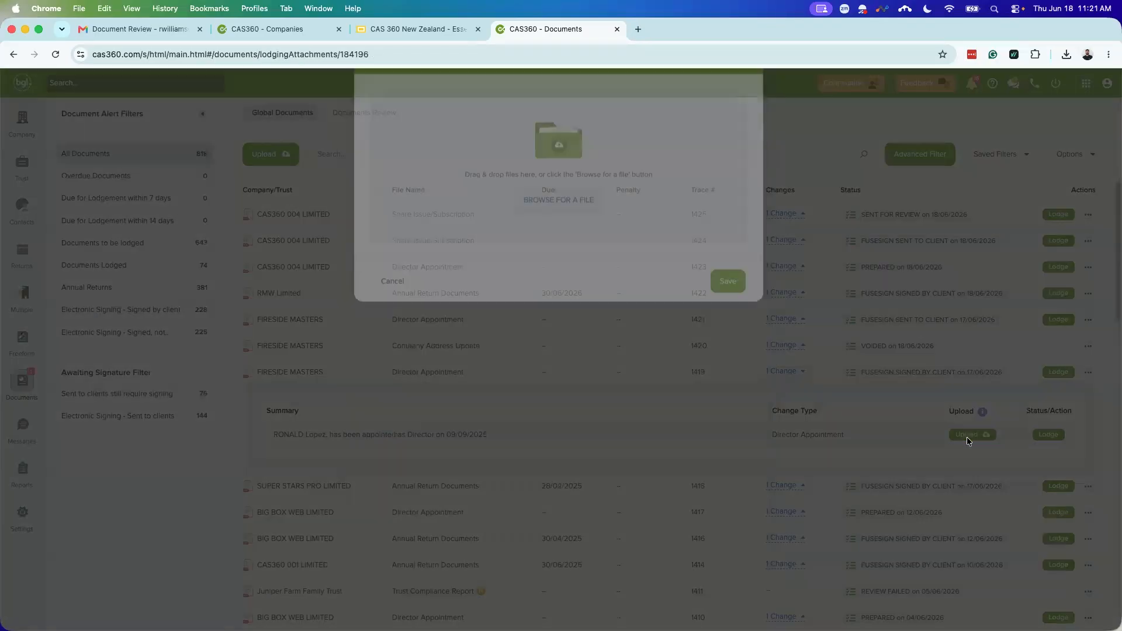
left_click(559, 250)
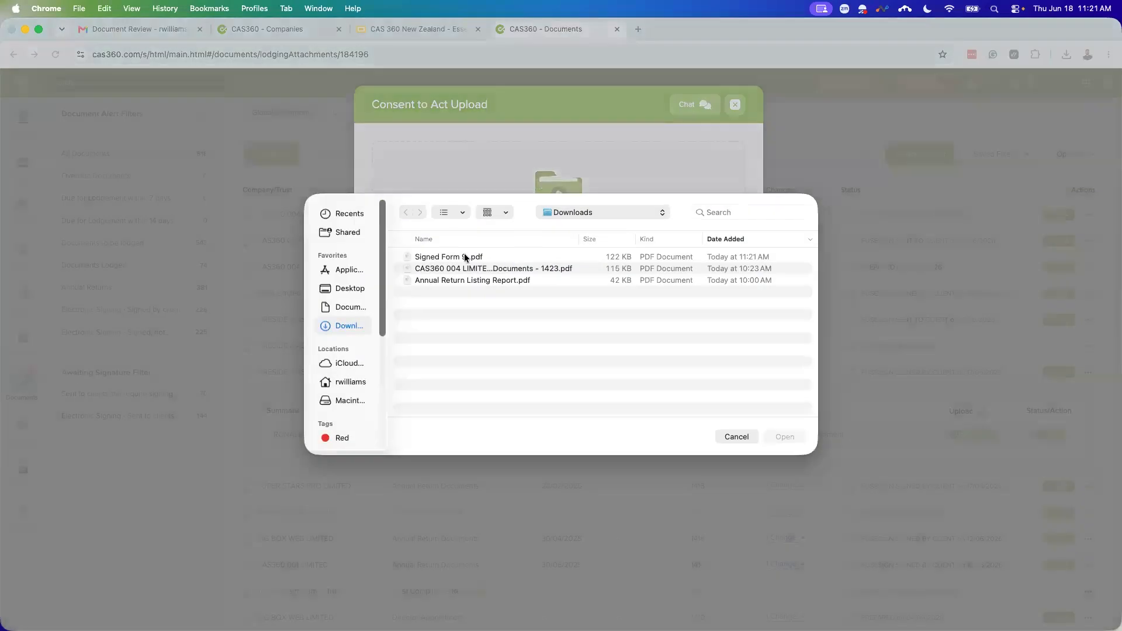
left_click(461, 258)
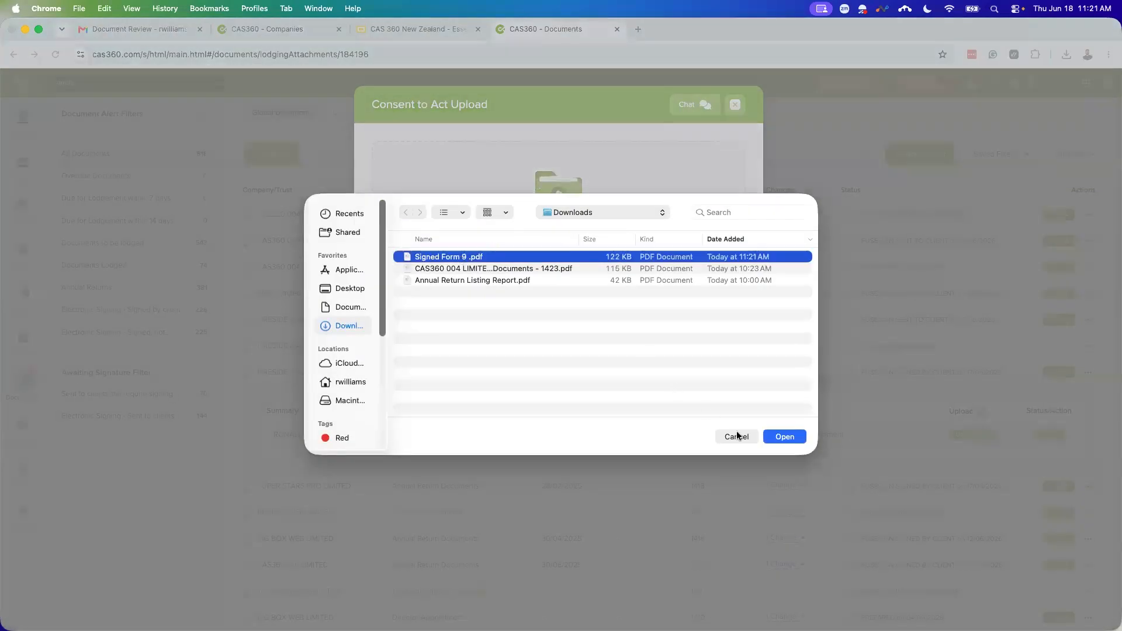
left_click(783, 436)
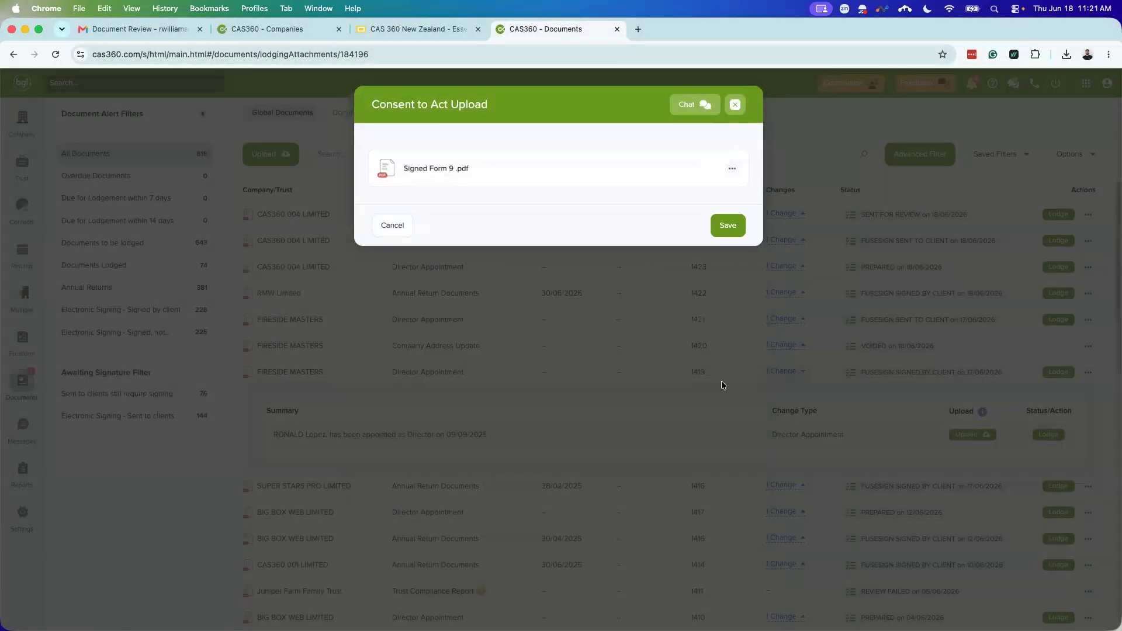
Step: Preview the attached Signed Form 9.pdf in a new tab, then close it
left_click(728, 169)
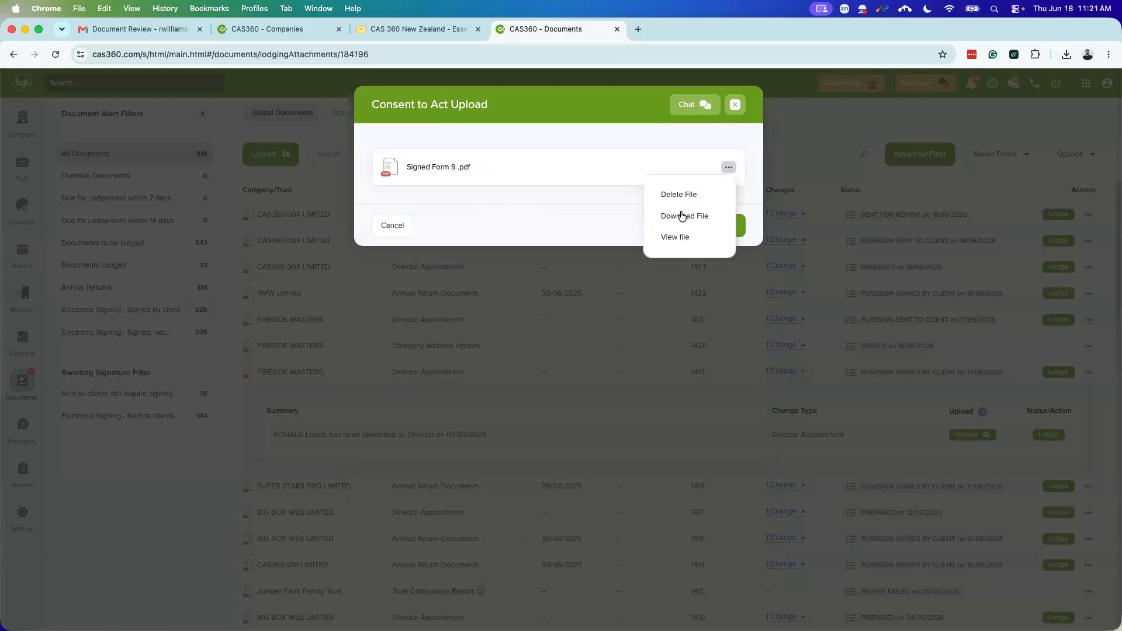
left_click(682, 237)
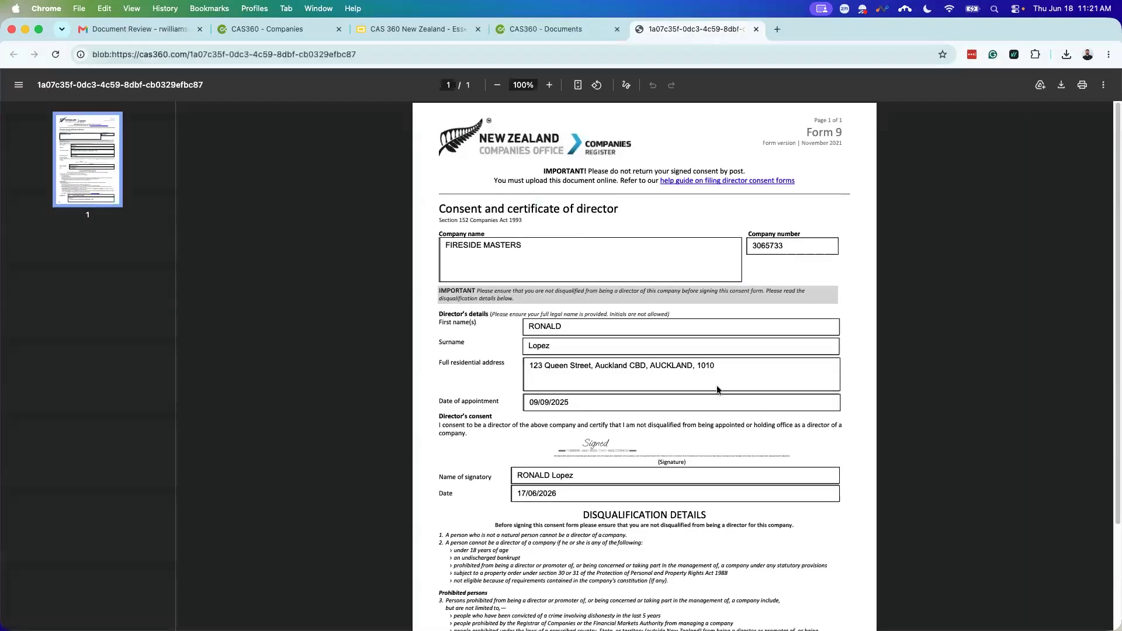
scroll(506, 261, "down", 5)
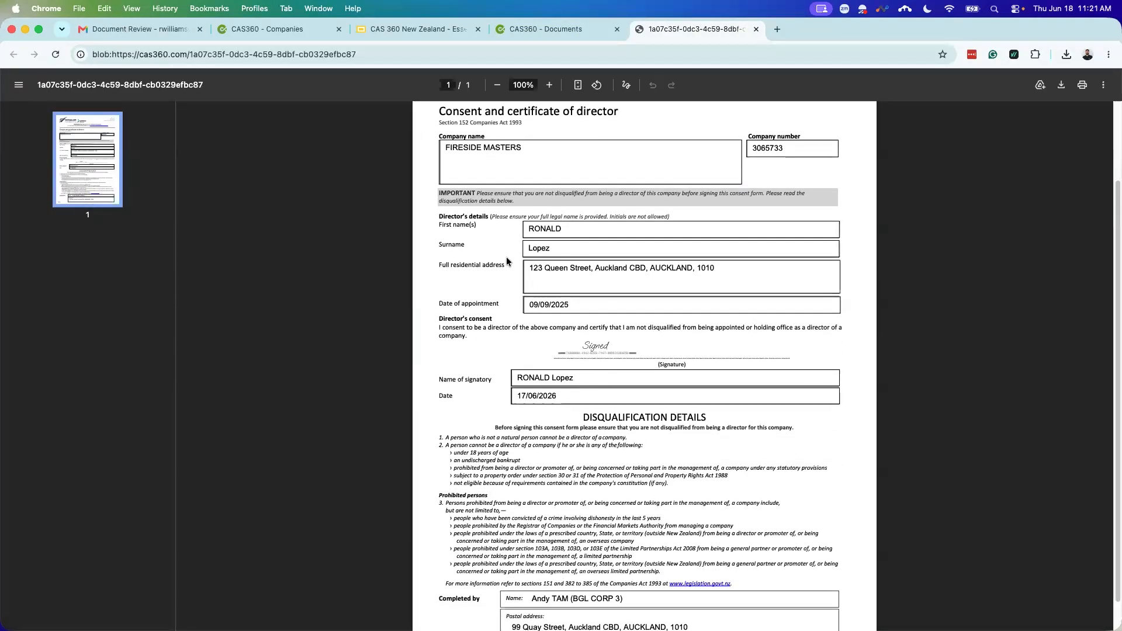
left_click(755, 29)
Step: Save the Consent to Act upload so Signed Form 9.pdf is listed against trace 1419
left_click(724, 226)
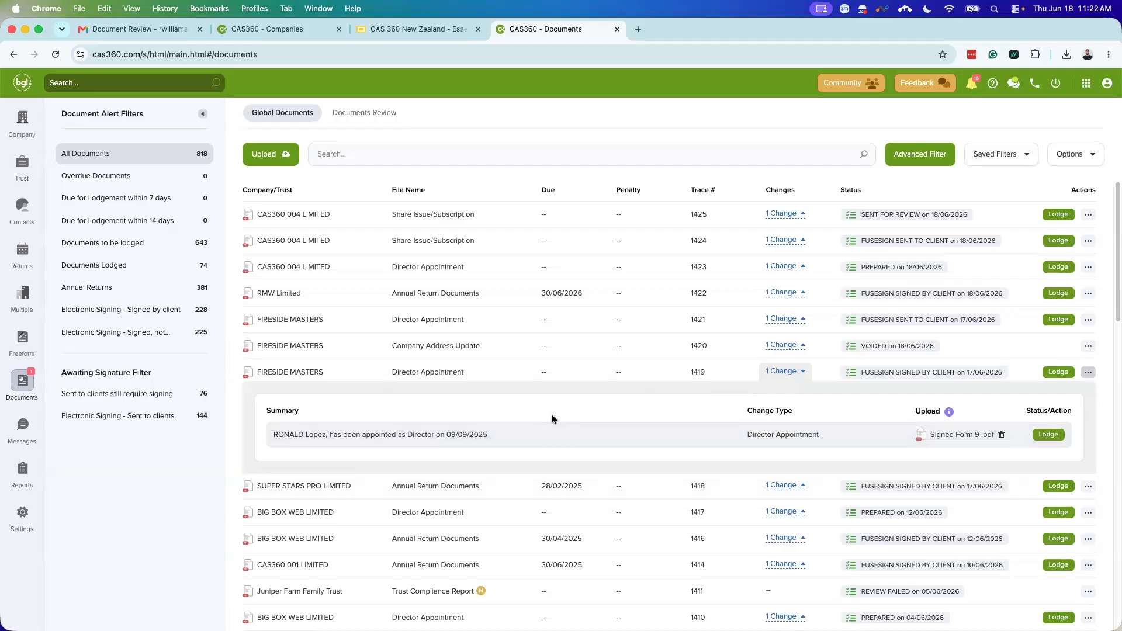
Step: From the Trusts page, download the Trust Import Template and open CAS360TrustImport.xlsx
left_click(20, 173)
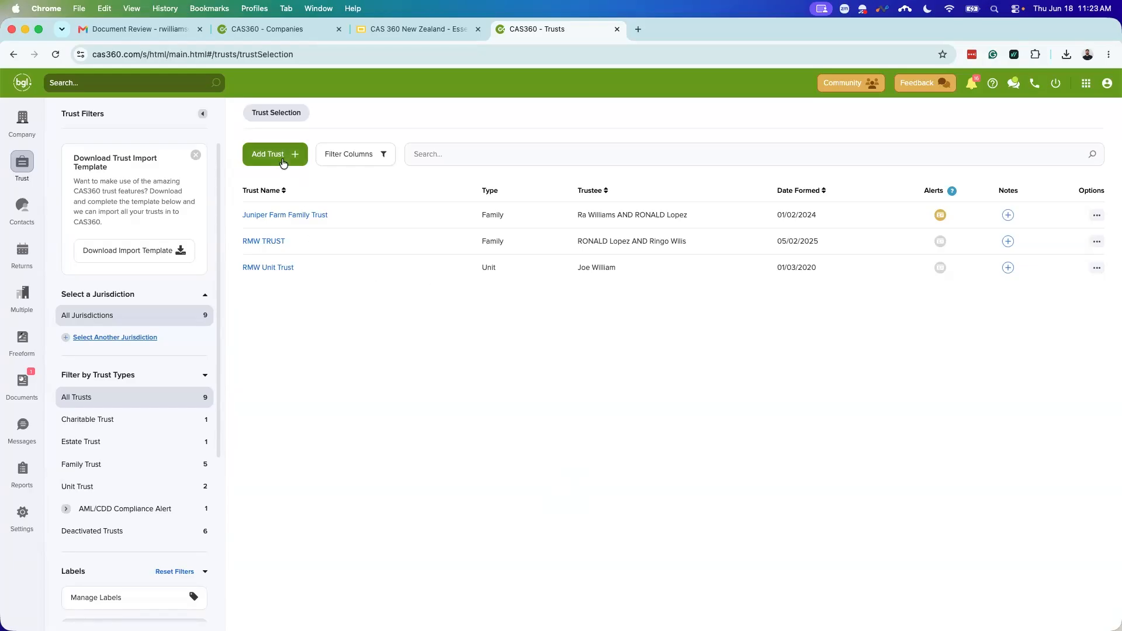
left_click(283, 161)
left_click(291, 189)
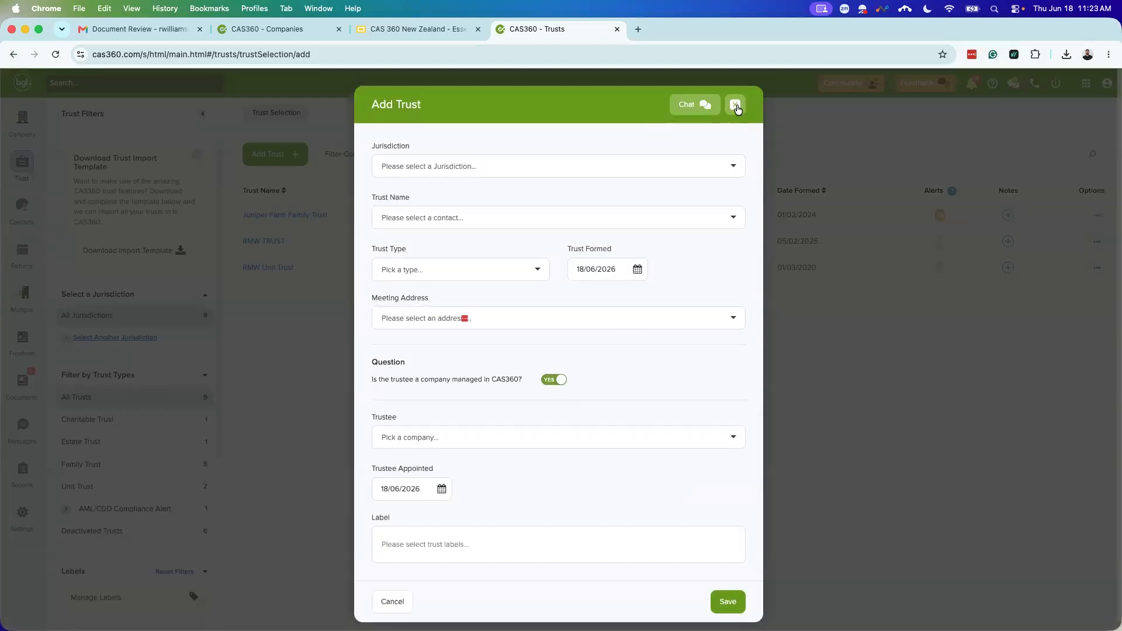
left_click(735, 105)
left_click(283, 162)
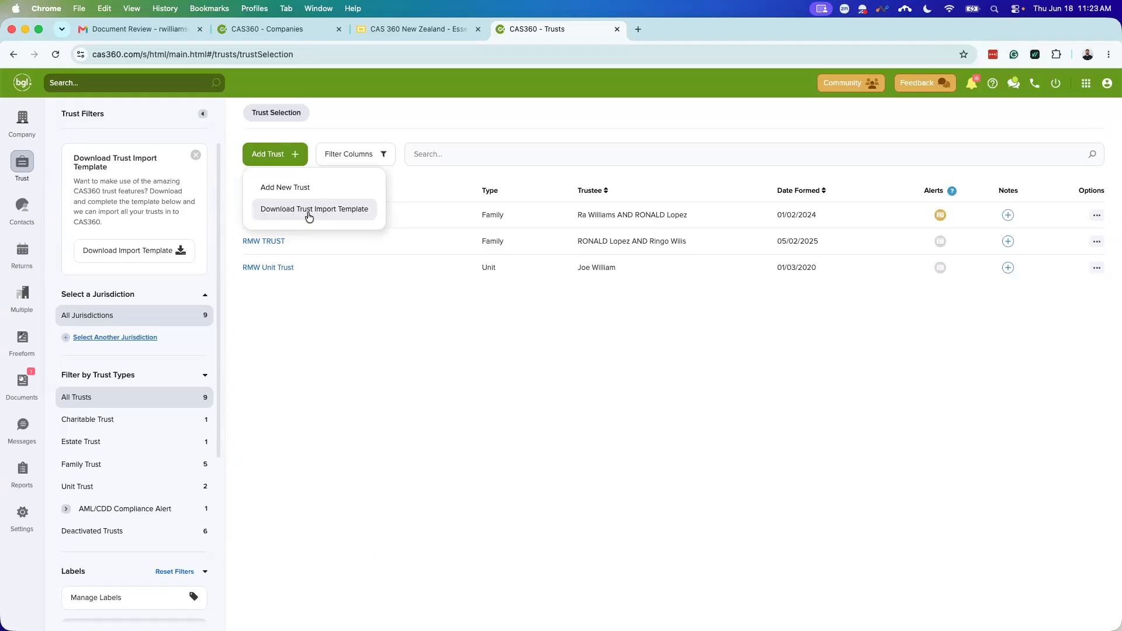
left_click(163, 250)
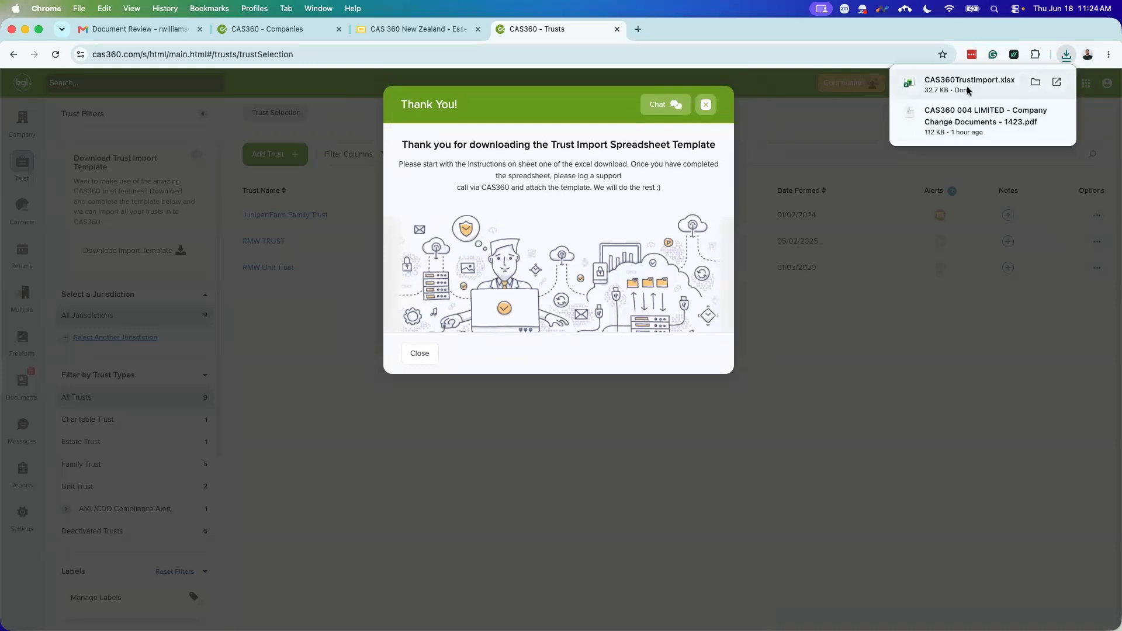
left_click(967, 88)
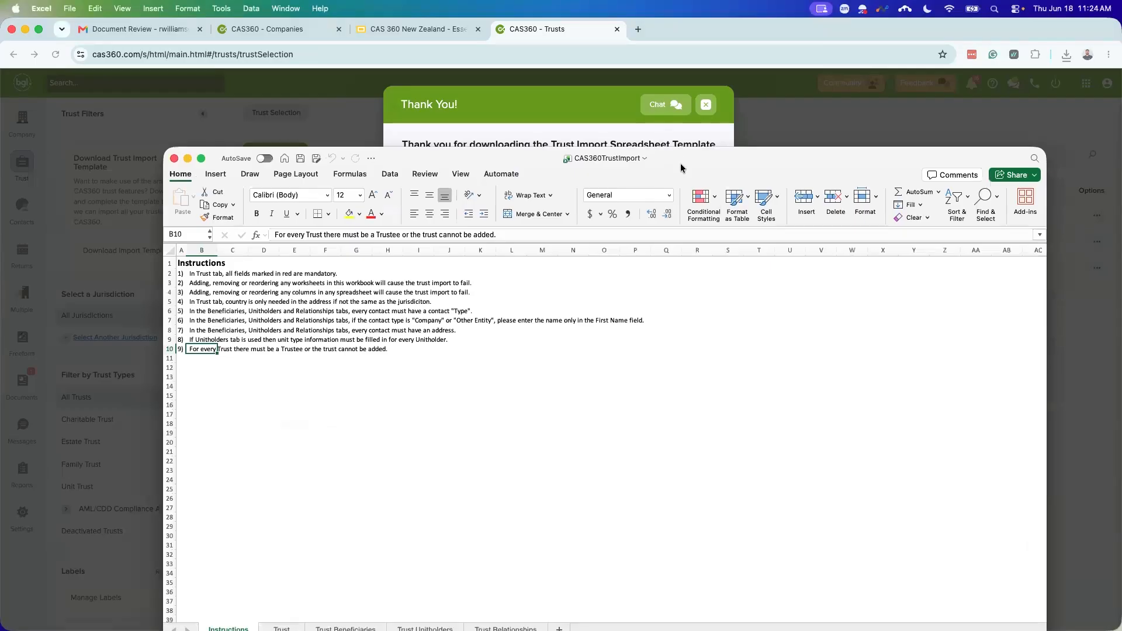
Step: Maximise the workbook, review the Trust, Trust Beneficiaries, Trust Unitholders and Trust Relationships sheets, then close it
double_click(680, 163)
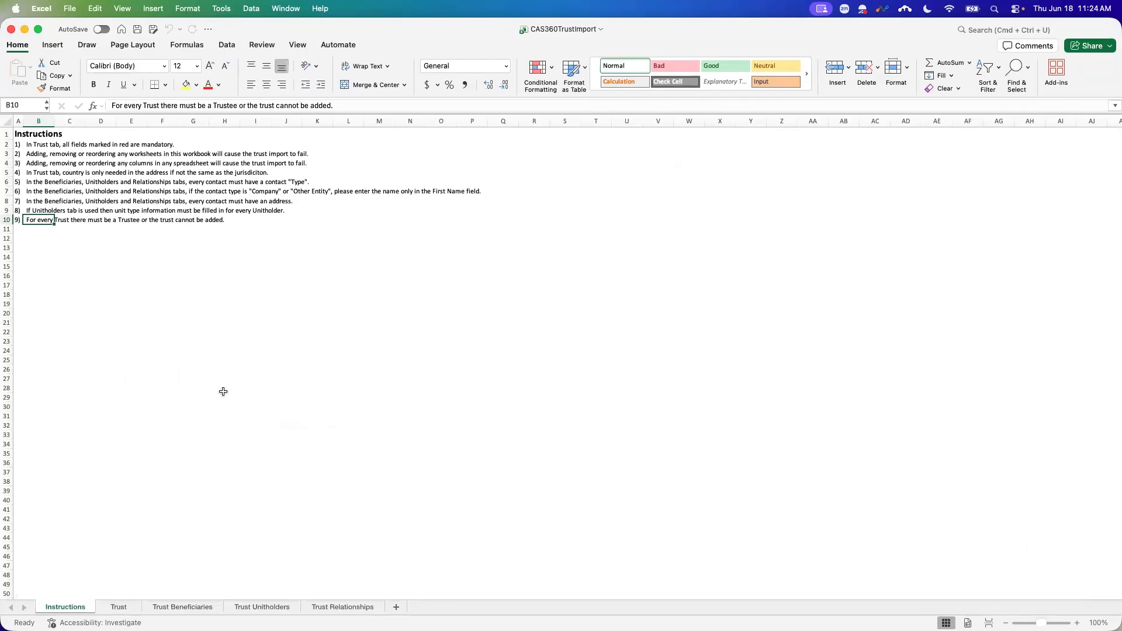
left_click(119, 606)
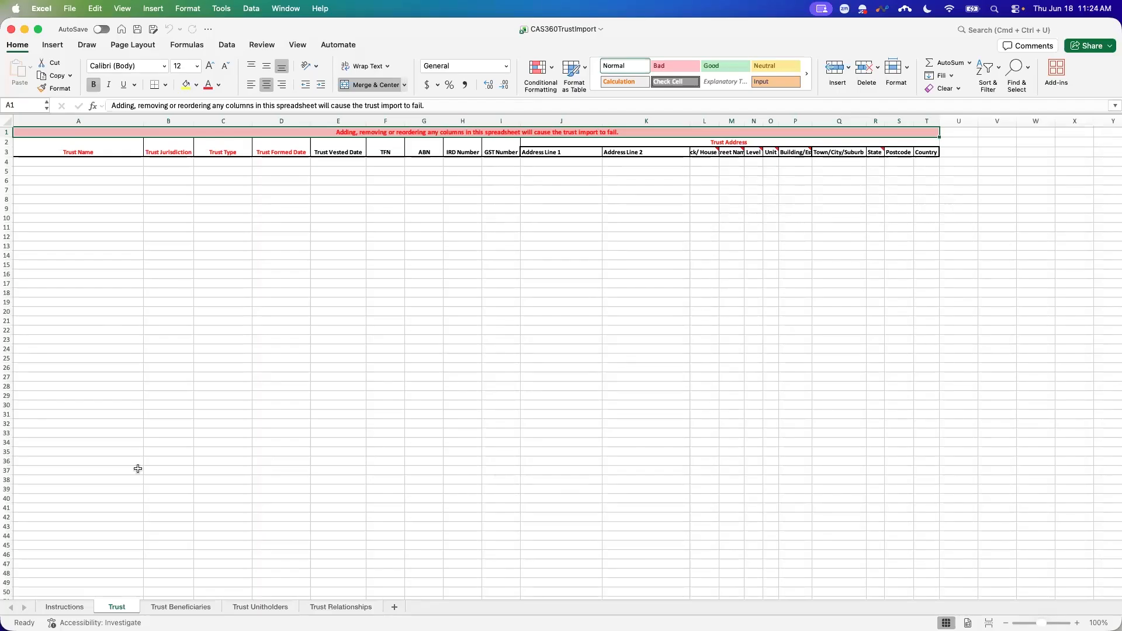
left_click(204, 607)
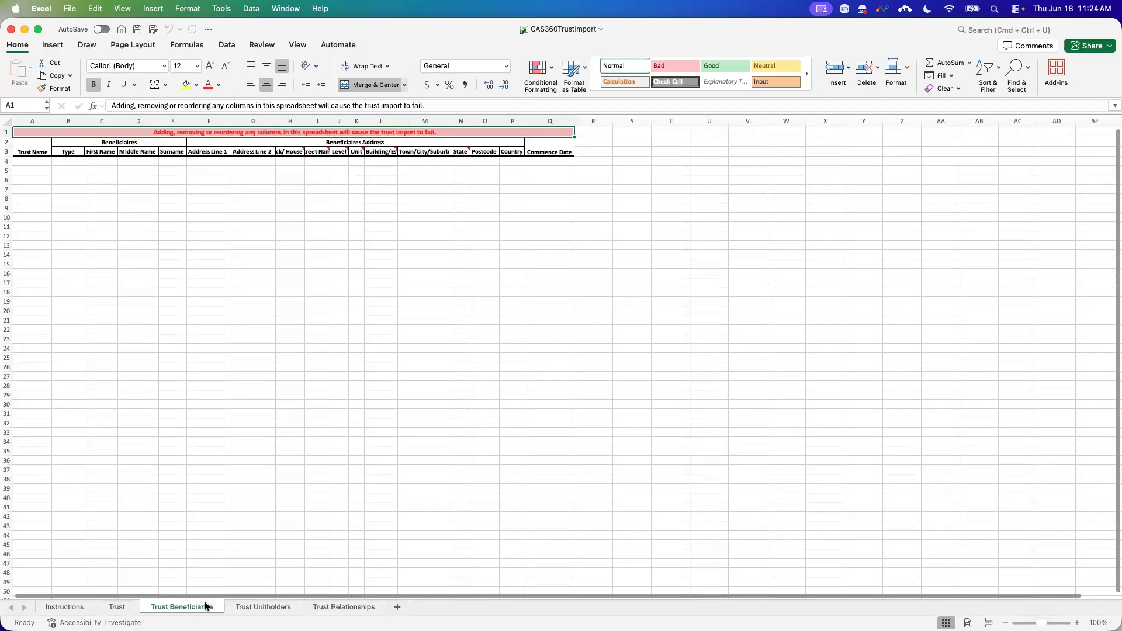
left_click(263, 606)
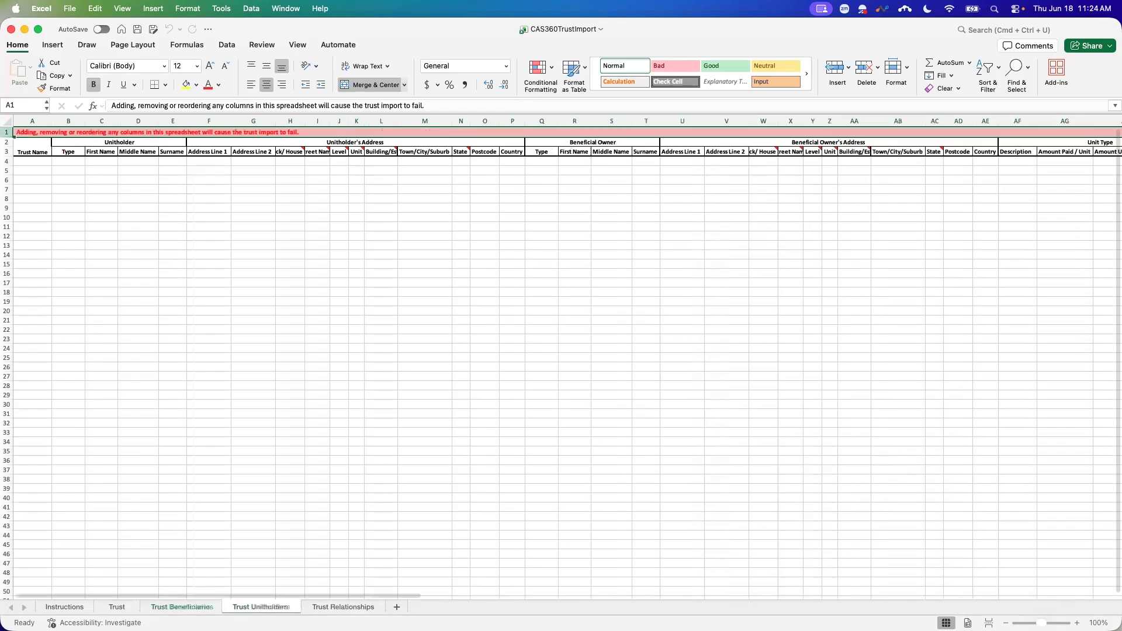
left_click(324, 608)
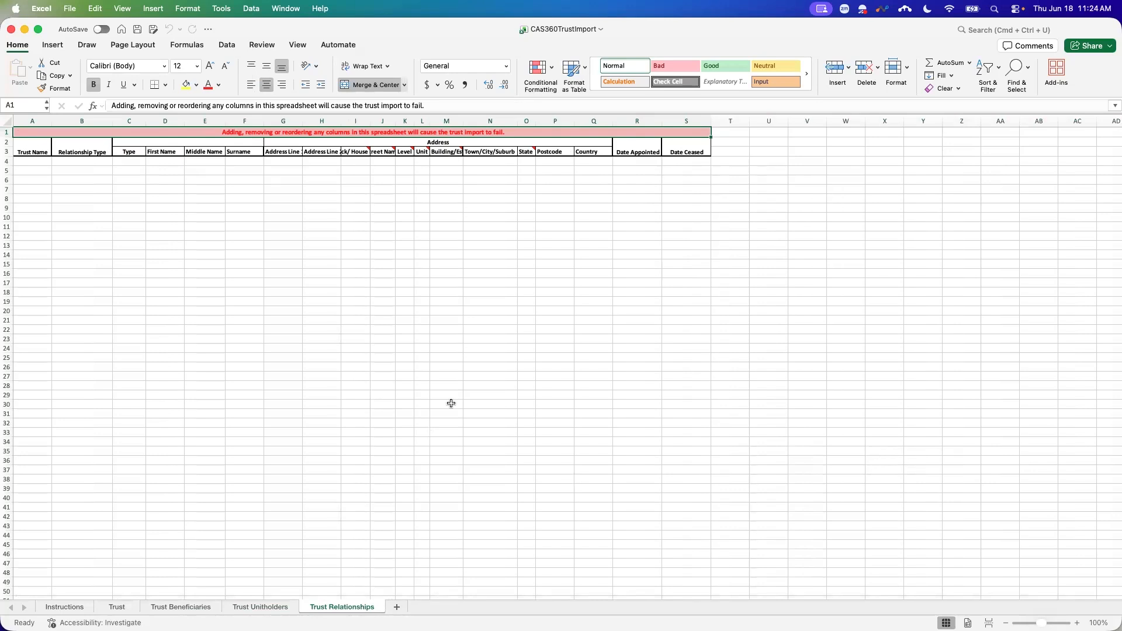
left_click(10, 30)
left_click(706, 106)
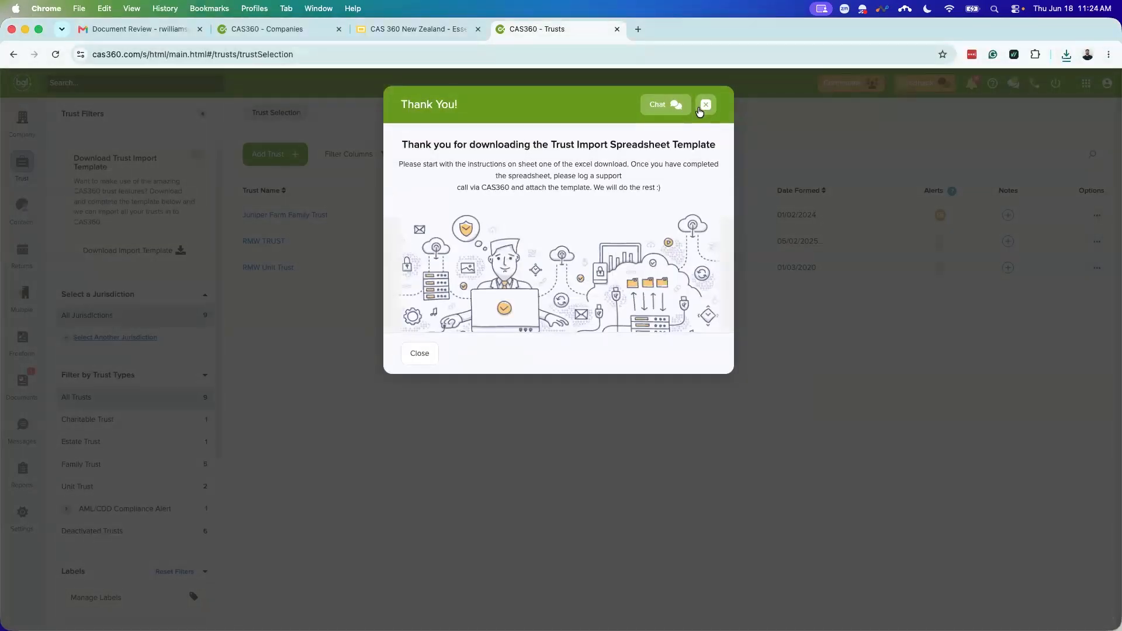
Step: Try the Estate Trust and Family Trust filters, then filter by label to Juniper Farm, RMW TRUST and RMW Unit Trust
left_click(700, 109)
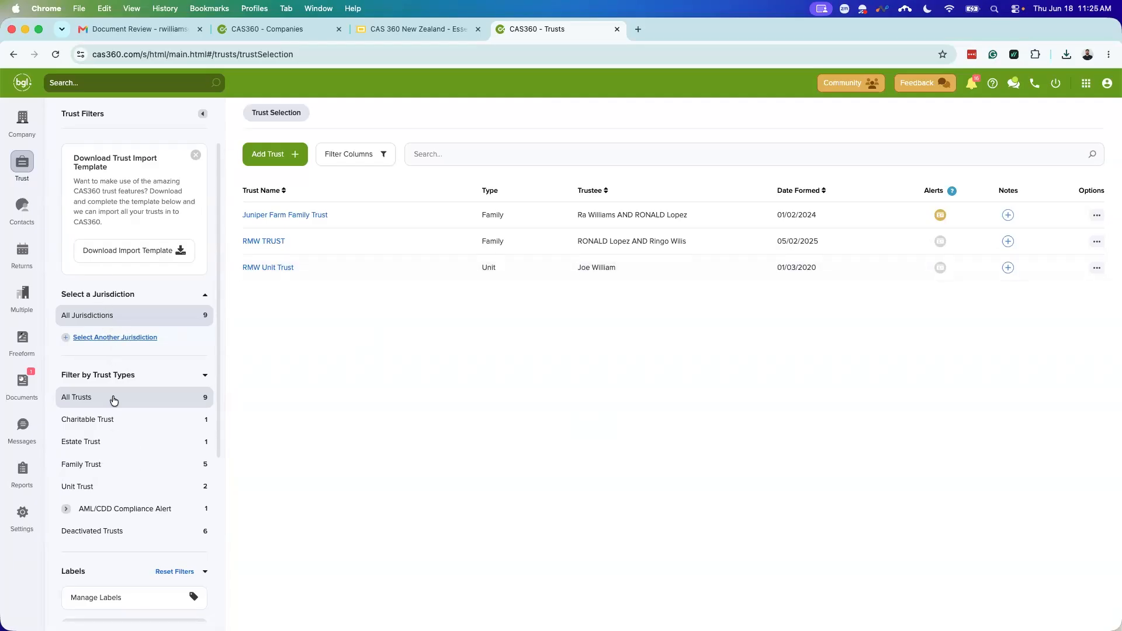
scroll(108, 404, "down", 5)
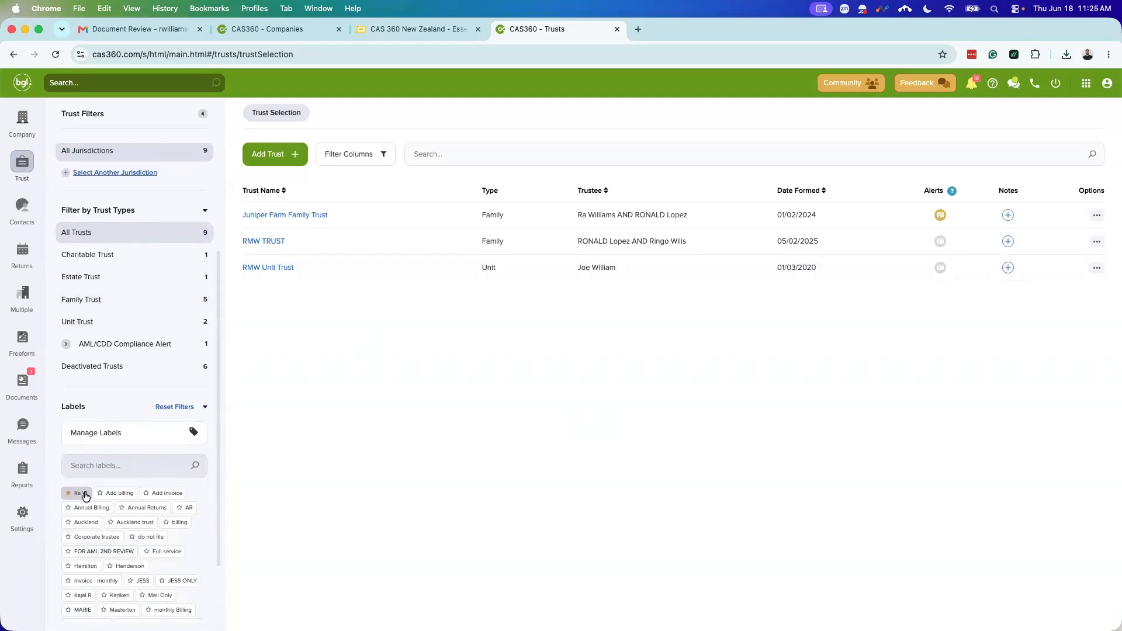
scroll(140, 456, "up", 4)
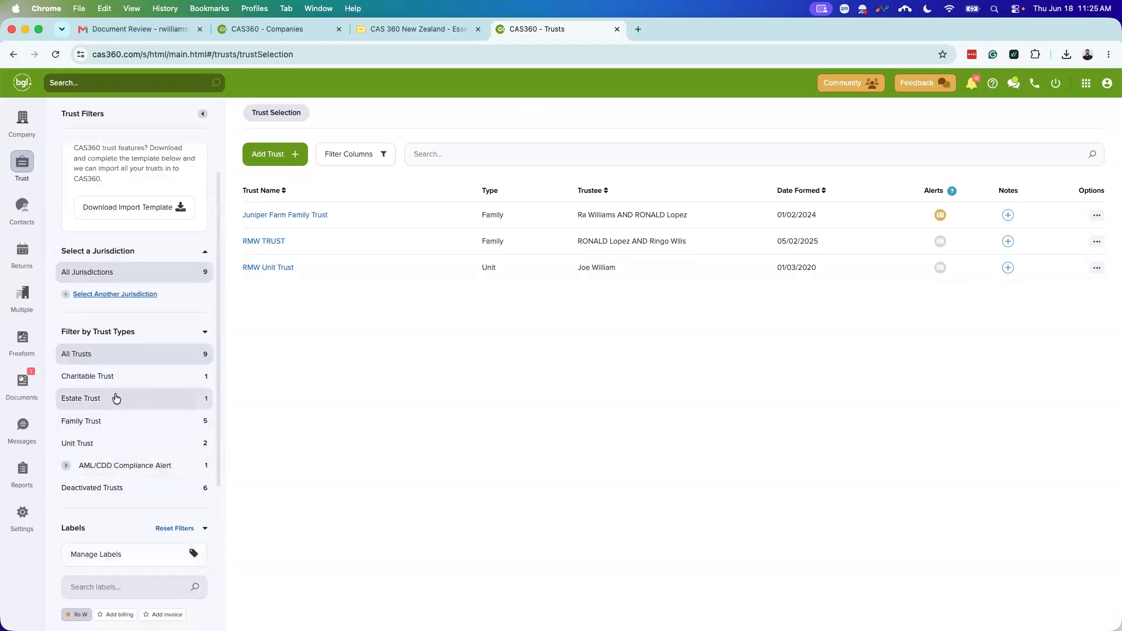
left_click(115, 397)
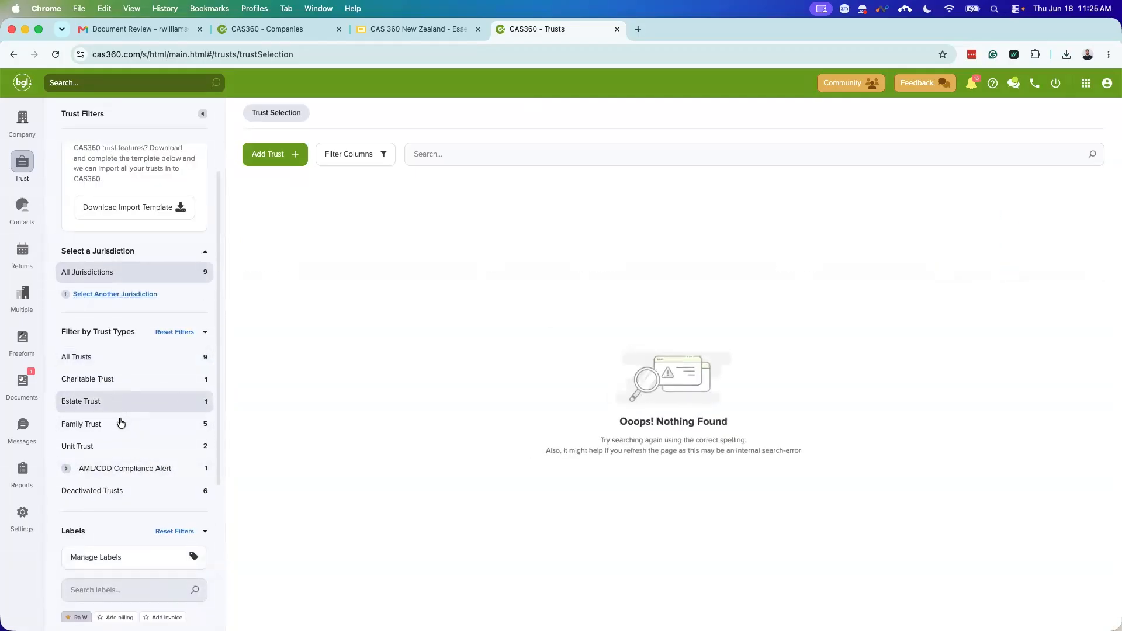
left_click(120, 423)
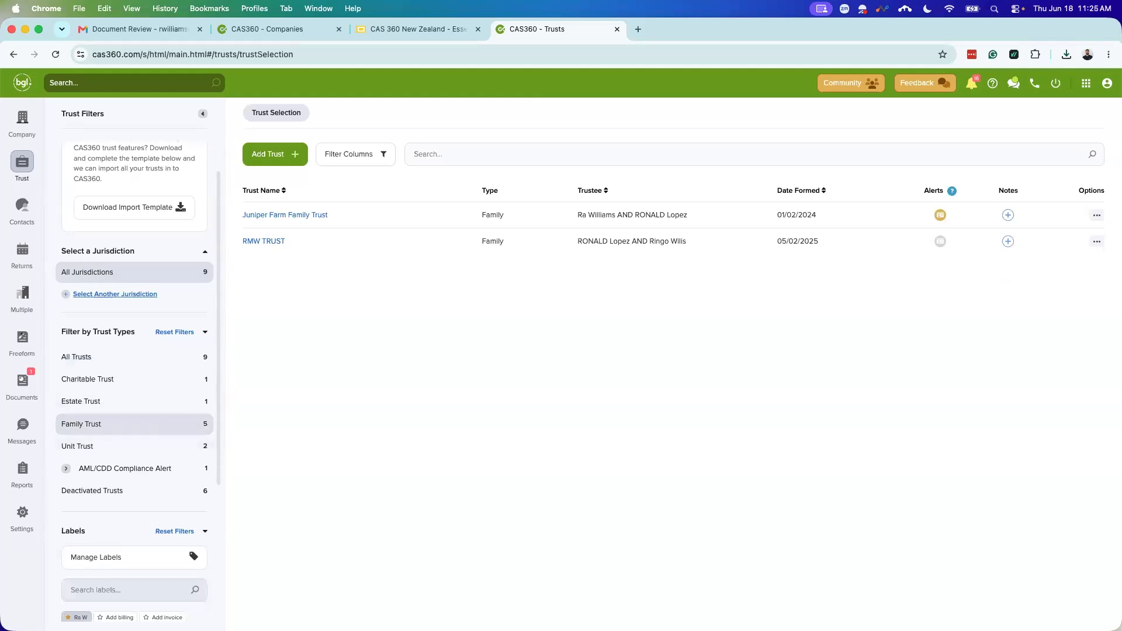
left_click(113, 401)
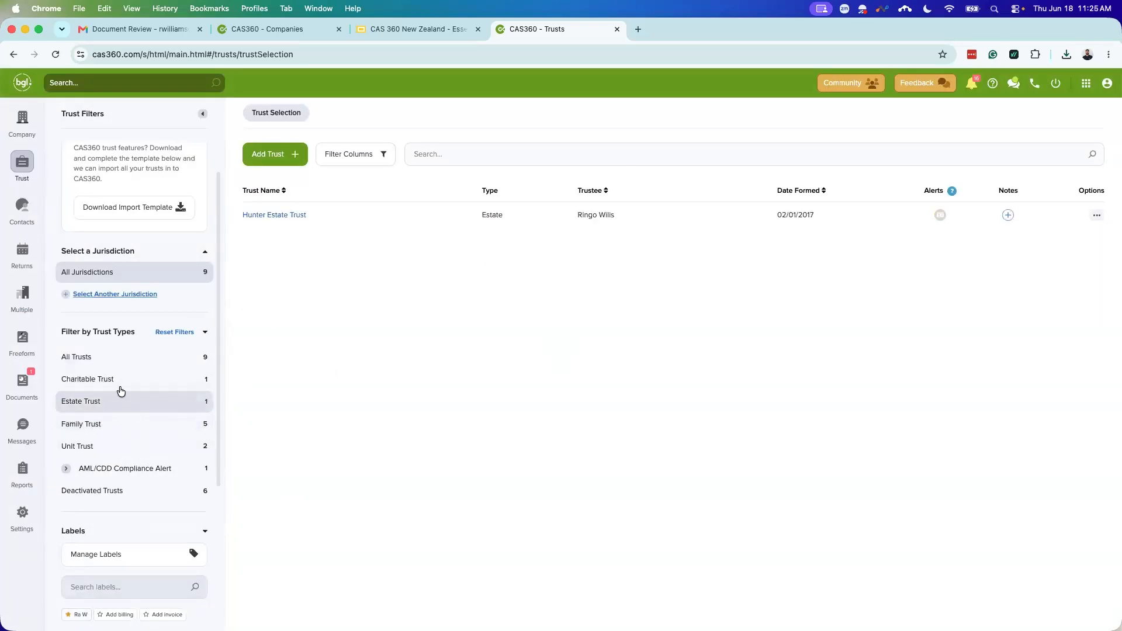
left_click(115, 359)
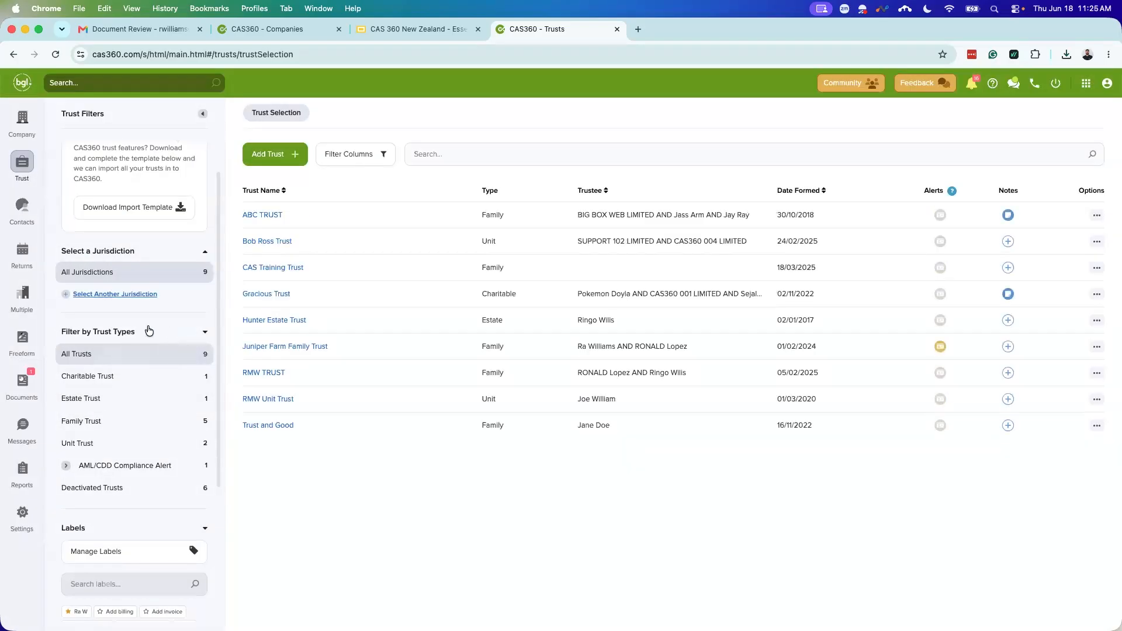
left_click(82, 612)
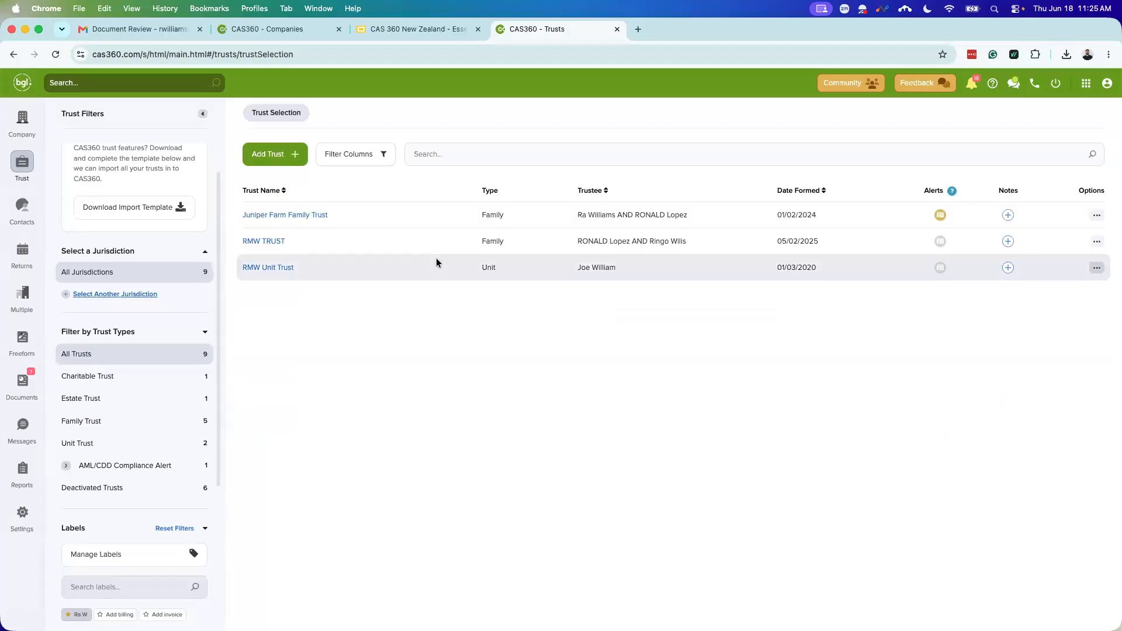
left_click(289, 155)
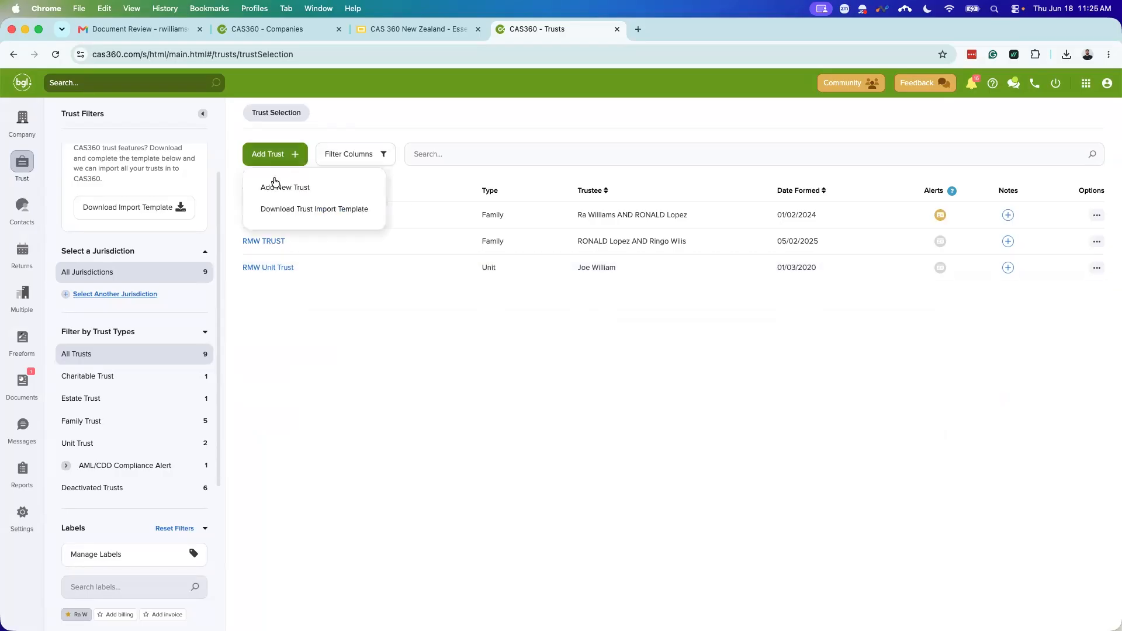
left_click(276, 187)
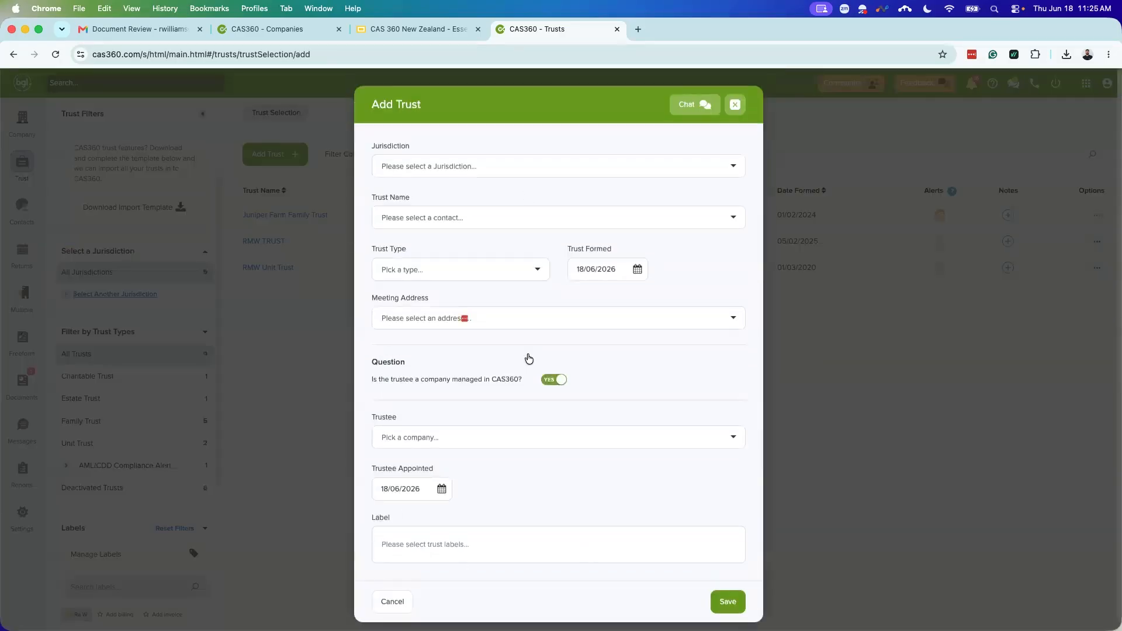
scroll(590, 426, "down", 1)
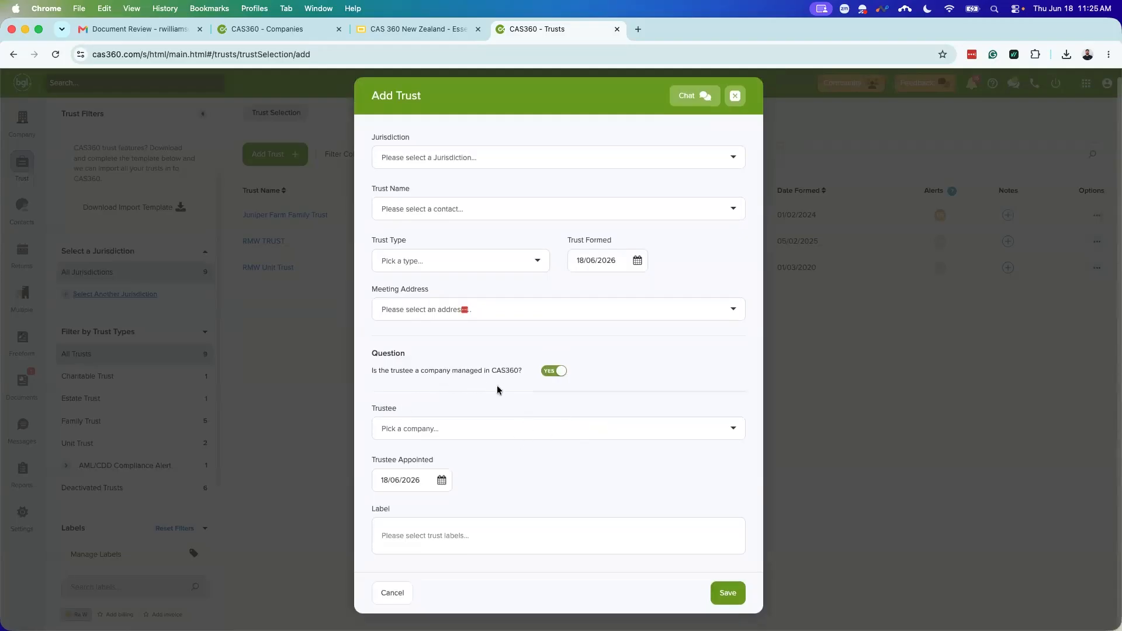
left_click(539, 426)
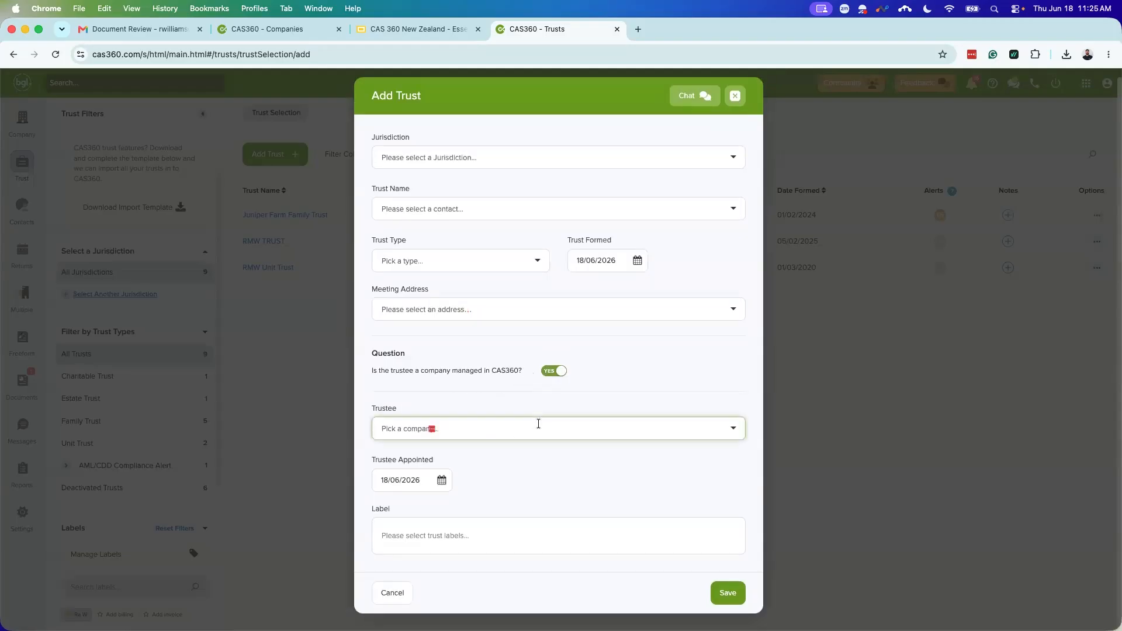
type("RMW")
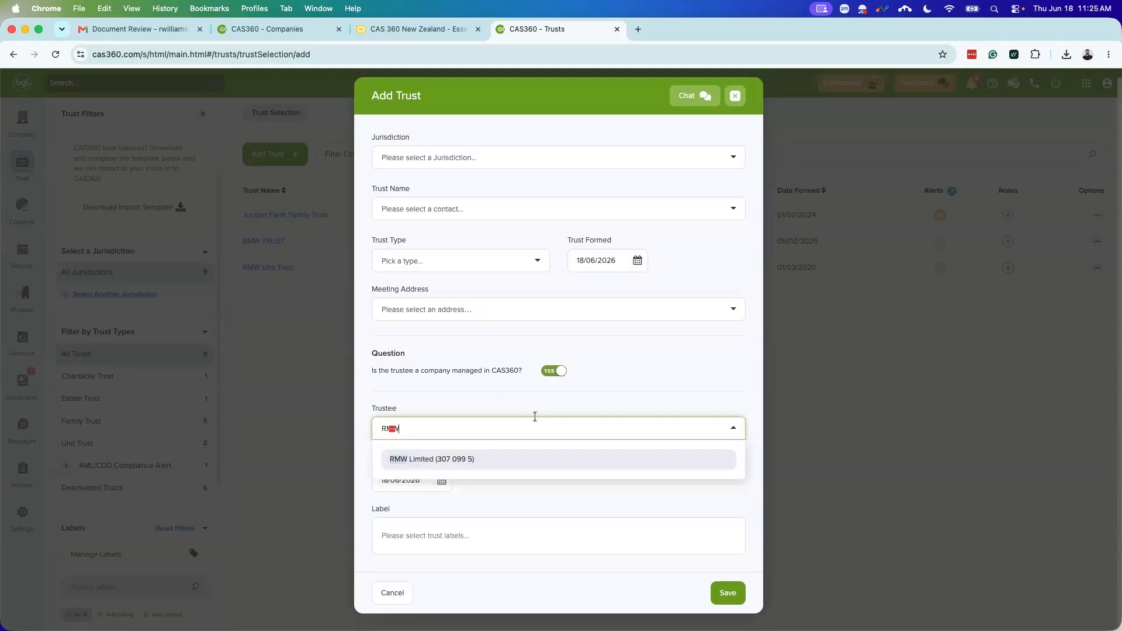
left_click(560, 373)
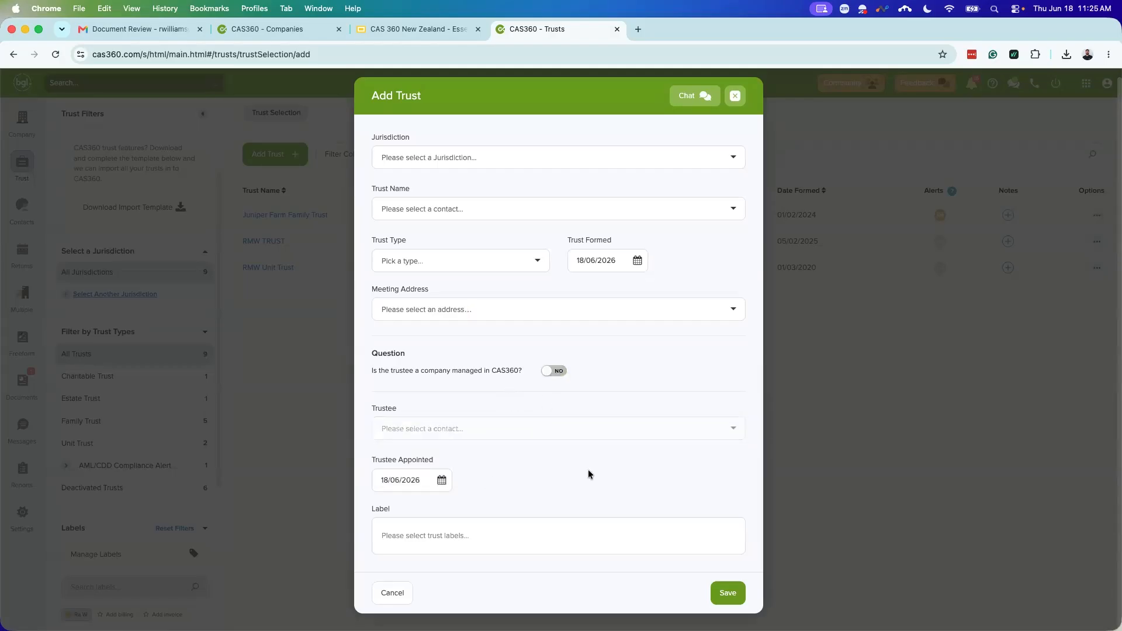
scroll(590, 470, "up", 1)
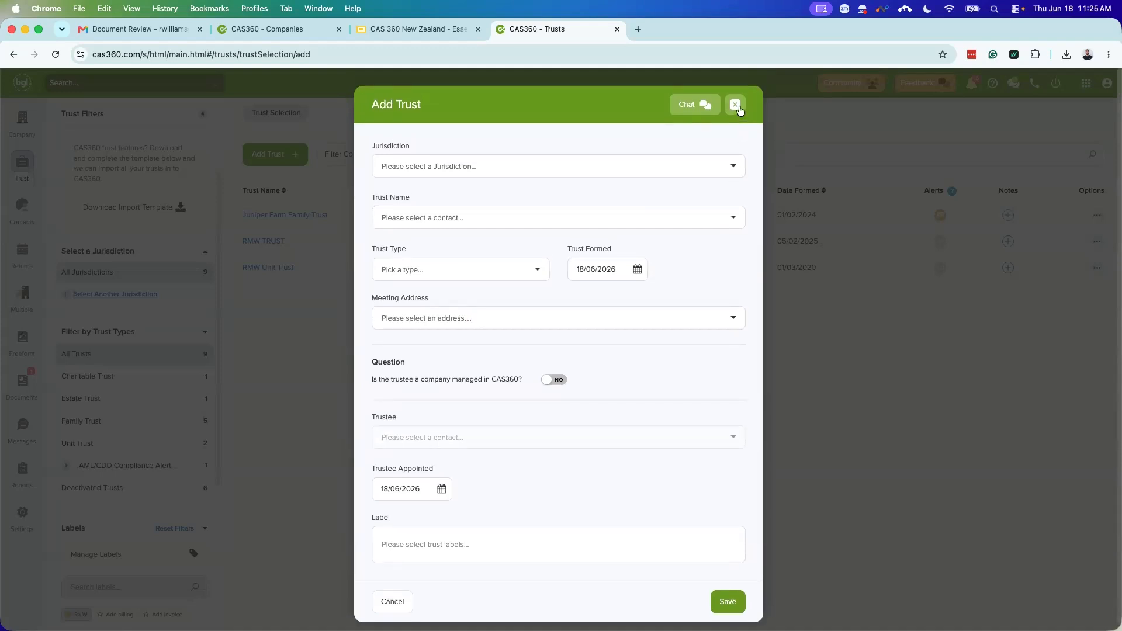
left_click(735, 105)
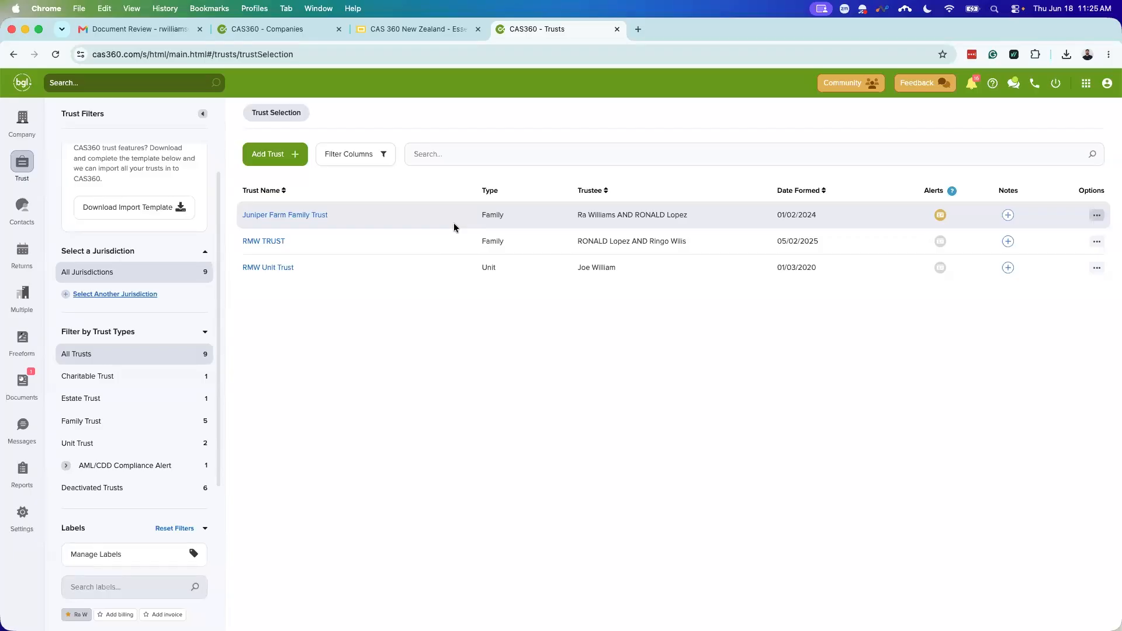
Step: Open Juniper Farm Family Trust's details and show its Relationships tab with two trustees
left_click(299, 216)
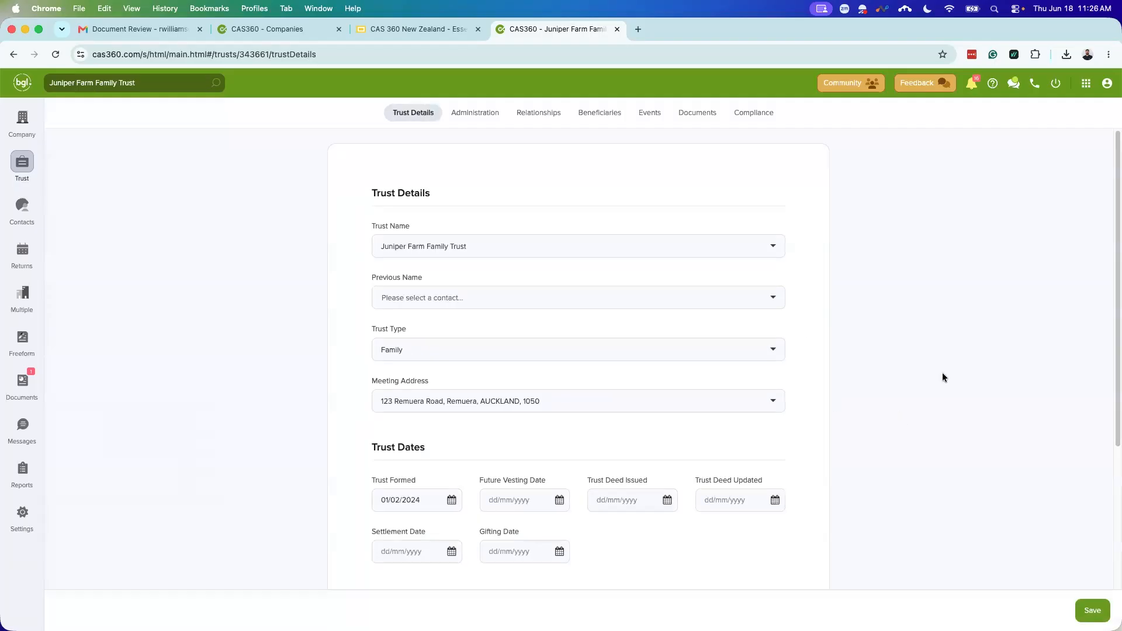
scroll(686, 251, "down", 2)
scroll(545, 367, "down", 3)
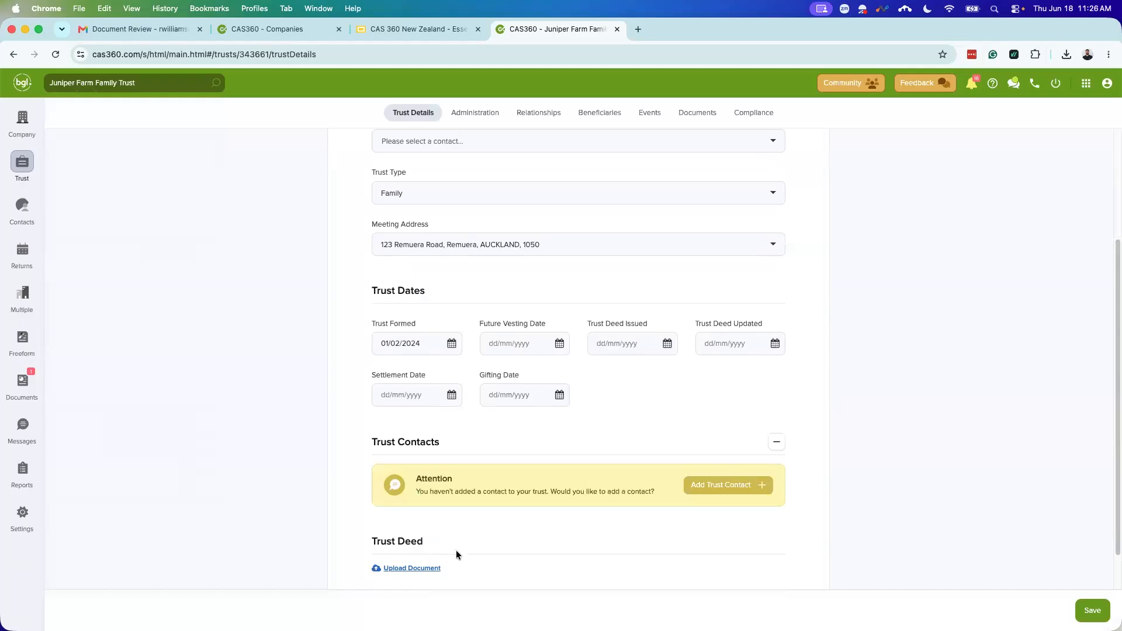
scroll(478, 570, "up", 3)
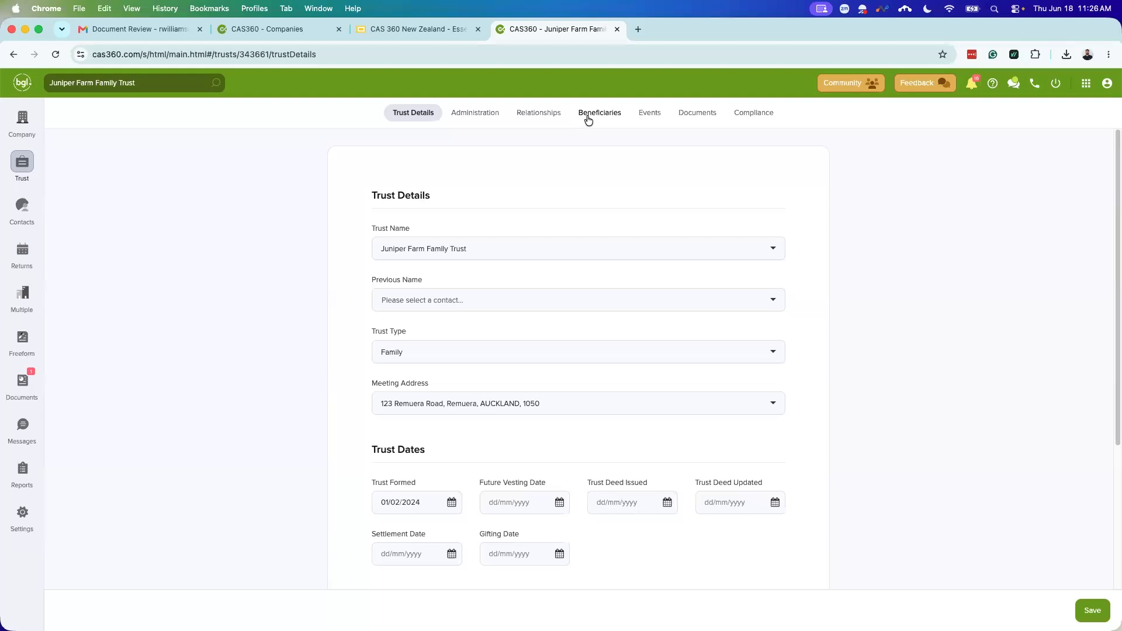
left_click(541, 115)
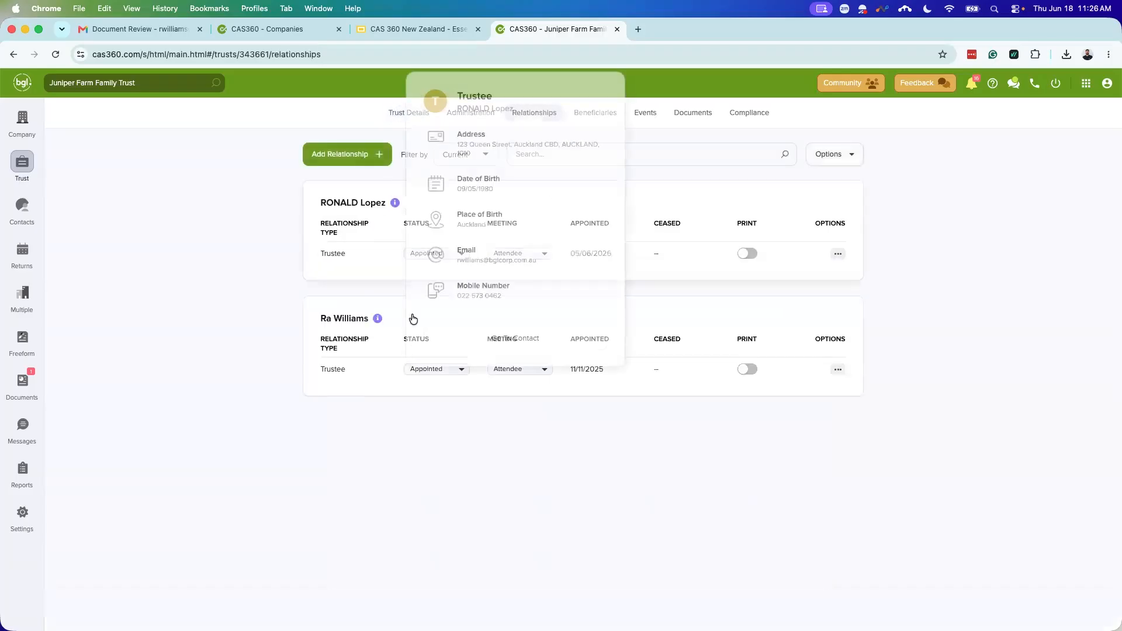
Step: Add BGL as Juniper Farm Family Trust's Accountant, appointed 18/06/2026, and save it
left_click(360, 165)
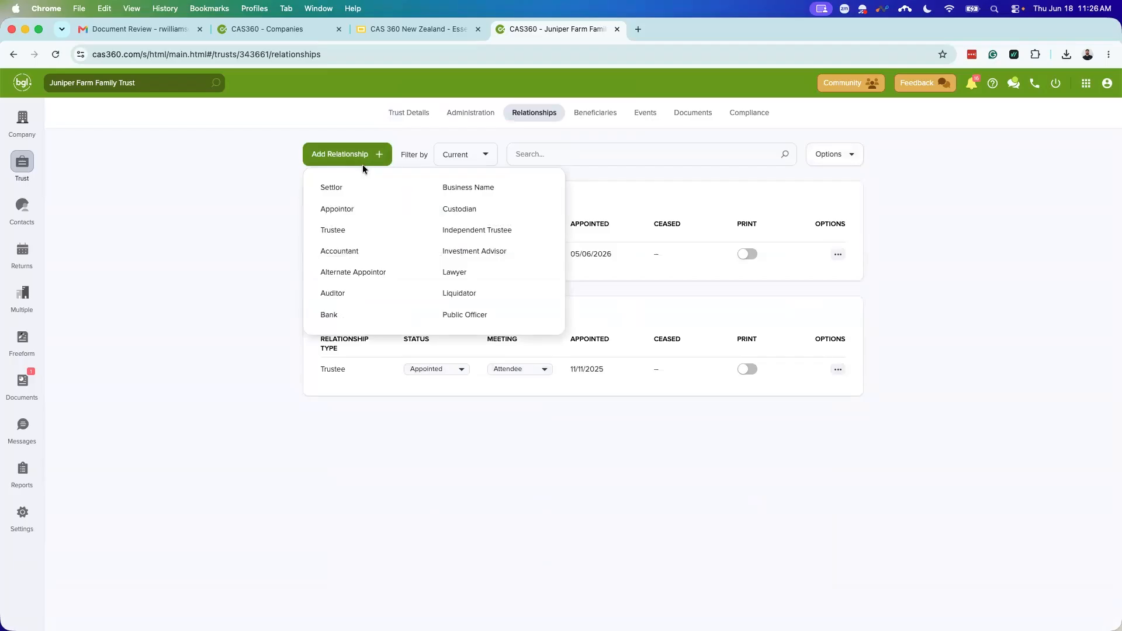
left_click(368, 256)
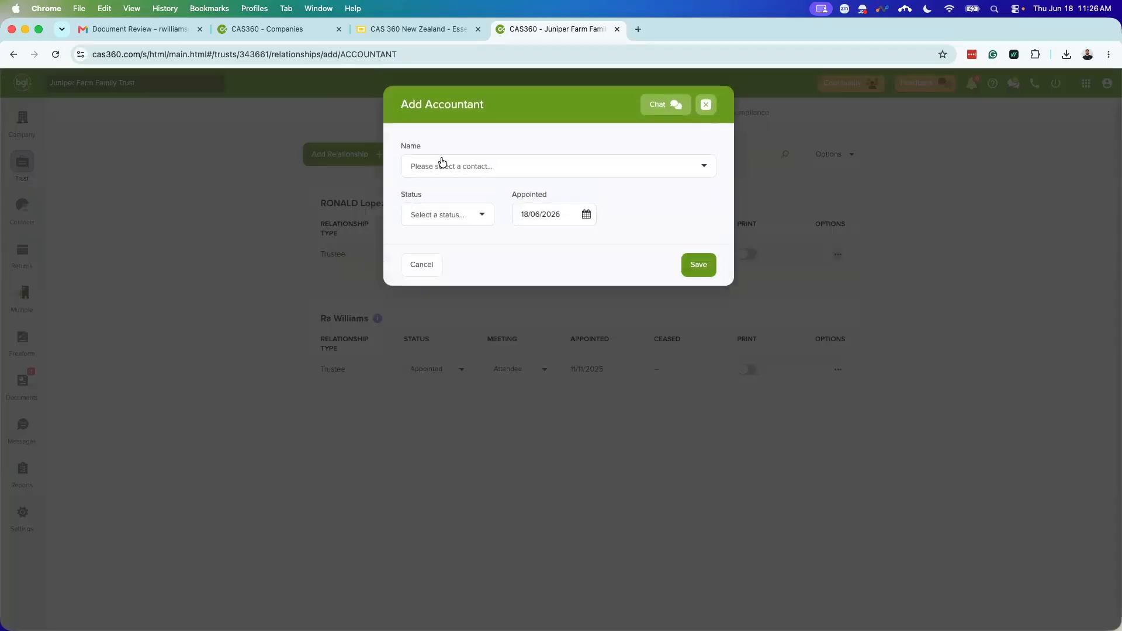
left_click(442, 163)
type("BGL")
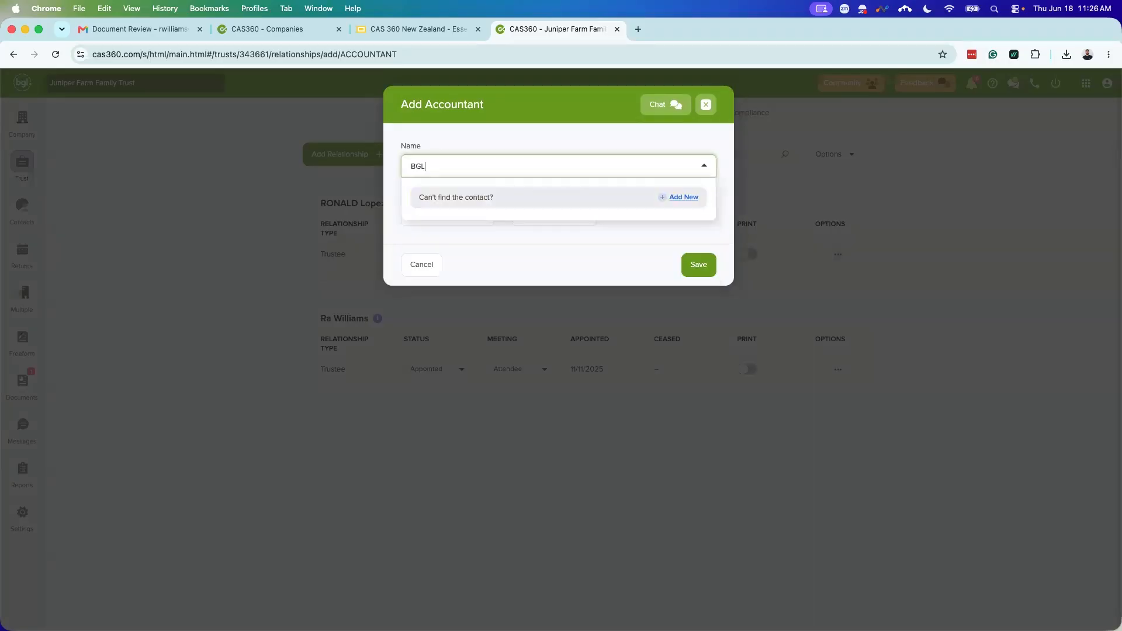
left_click(447, 219)
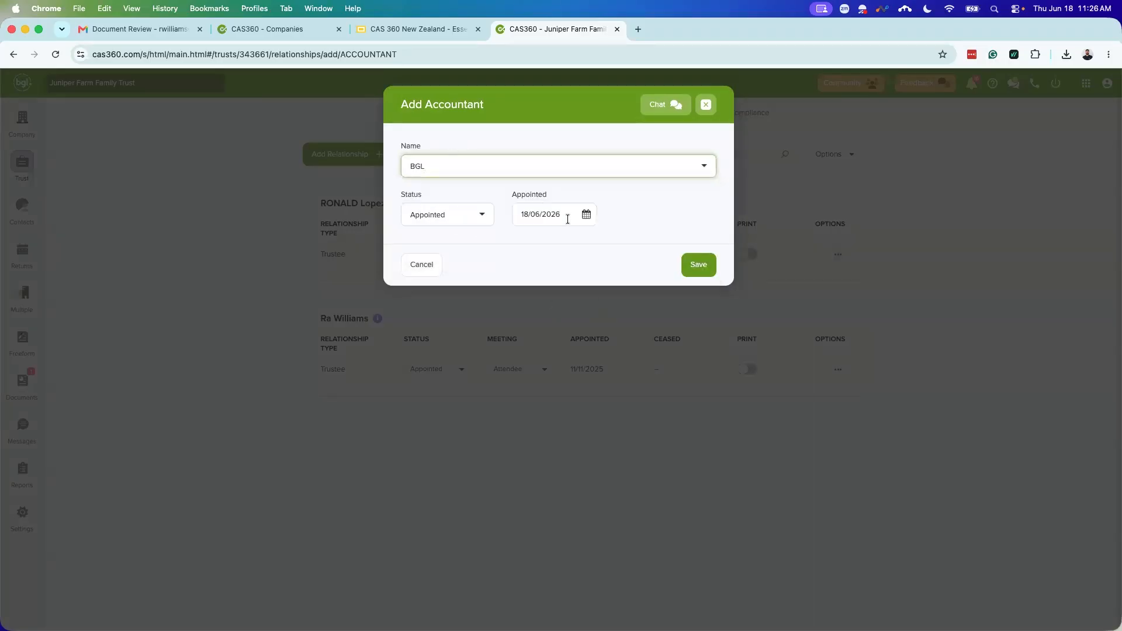
left_click(696, 265)
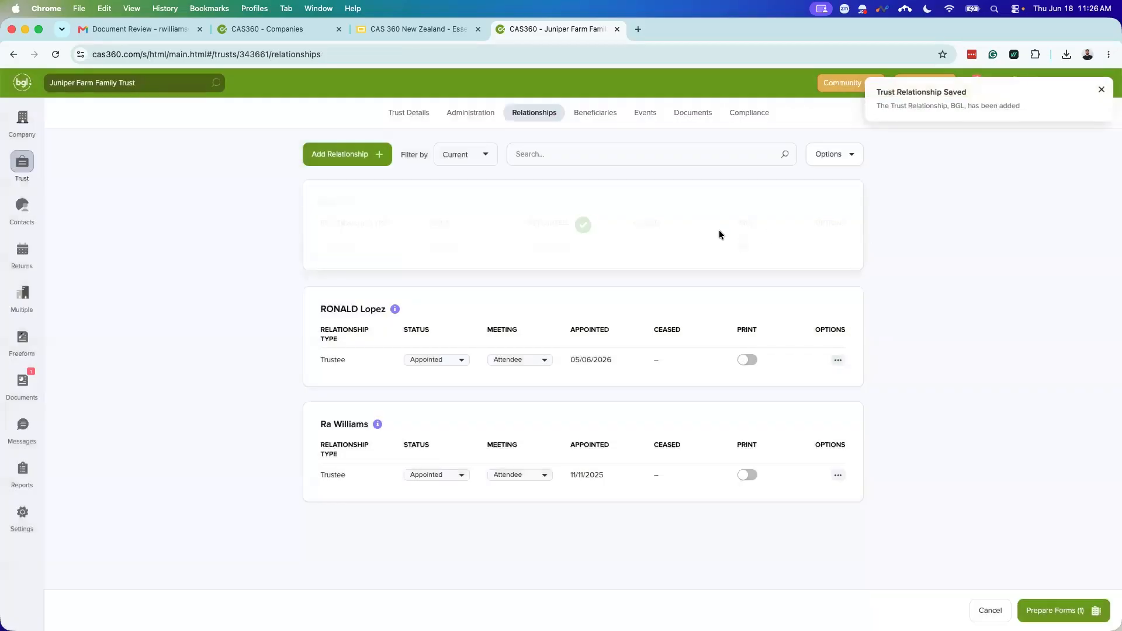
Step: In Prepare Forms, set the review flag to No and include the Register of Trust Events and Cover Letter
left_click(1062, 611)
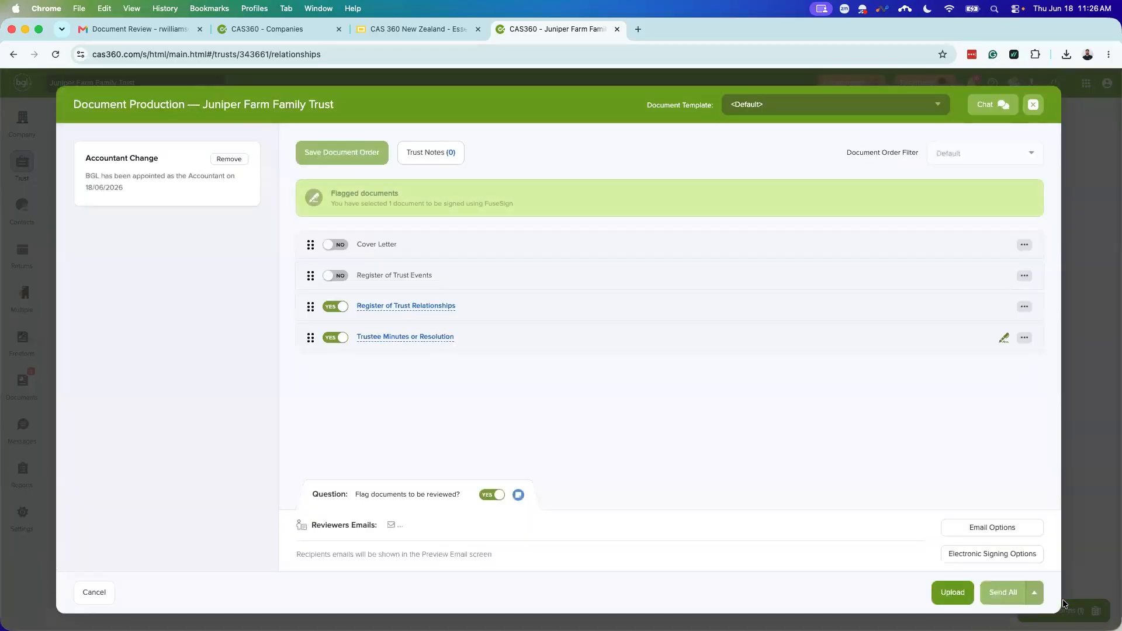
left_click(486, 494)
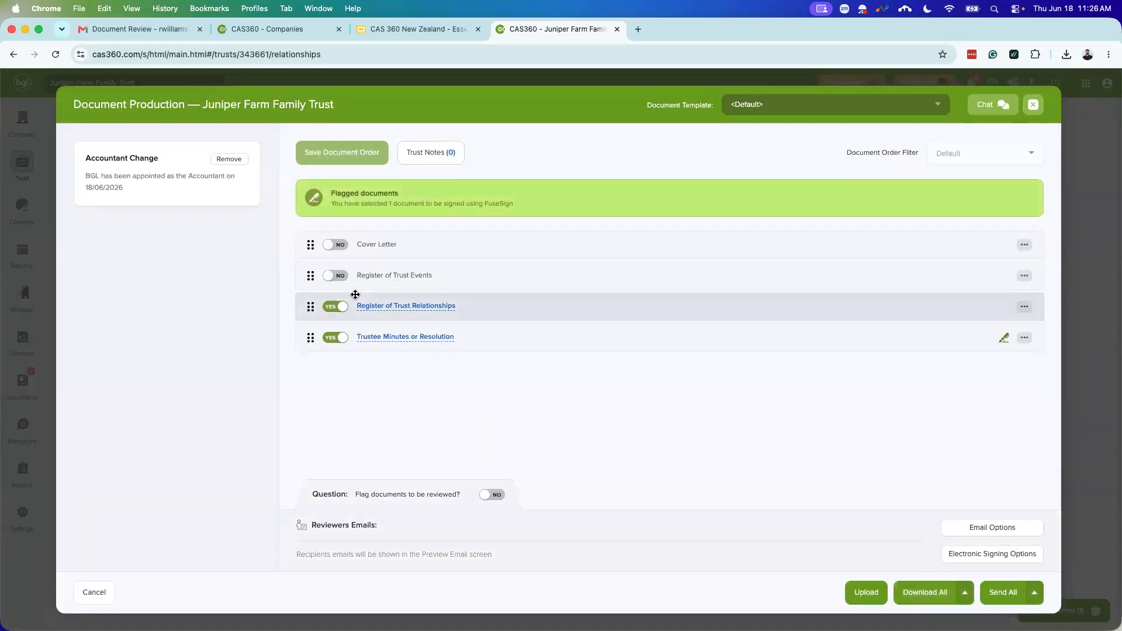
left_click(342, 278)
left_click(334, 245)
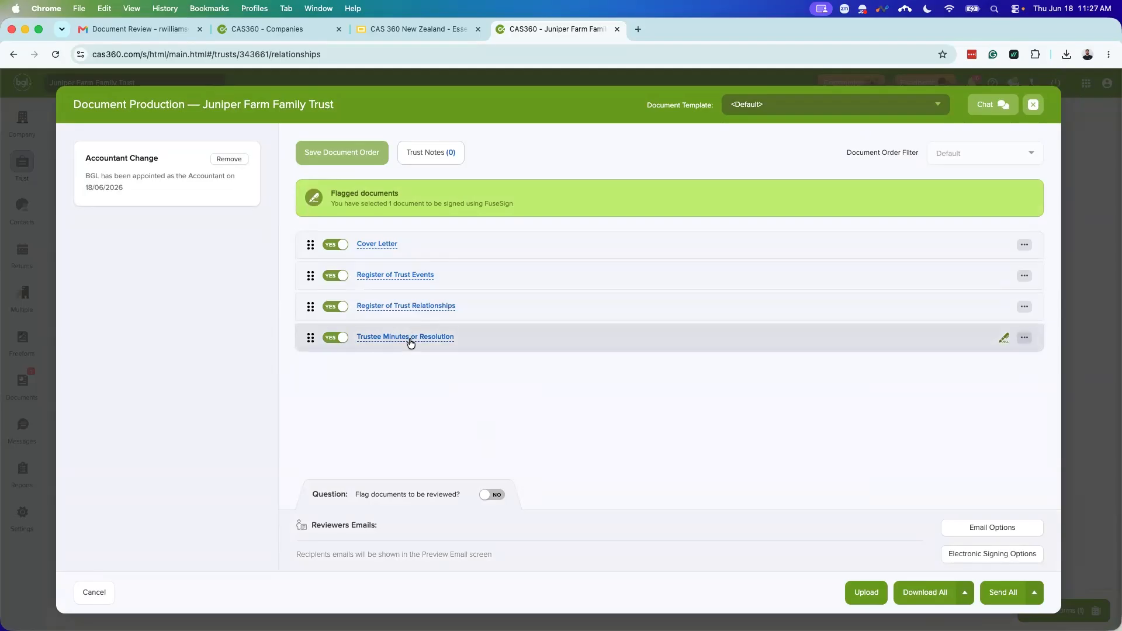
Step: Generate the Register of Trust Relationships PDF, check BGL's Accountant entry, then start the Trustee Minutes
left_click(398, 307)
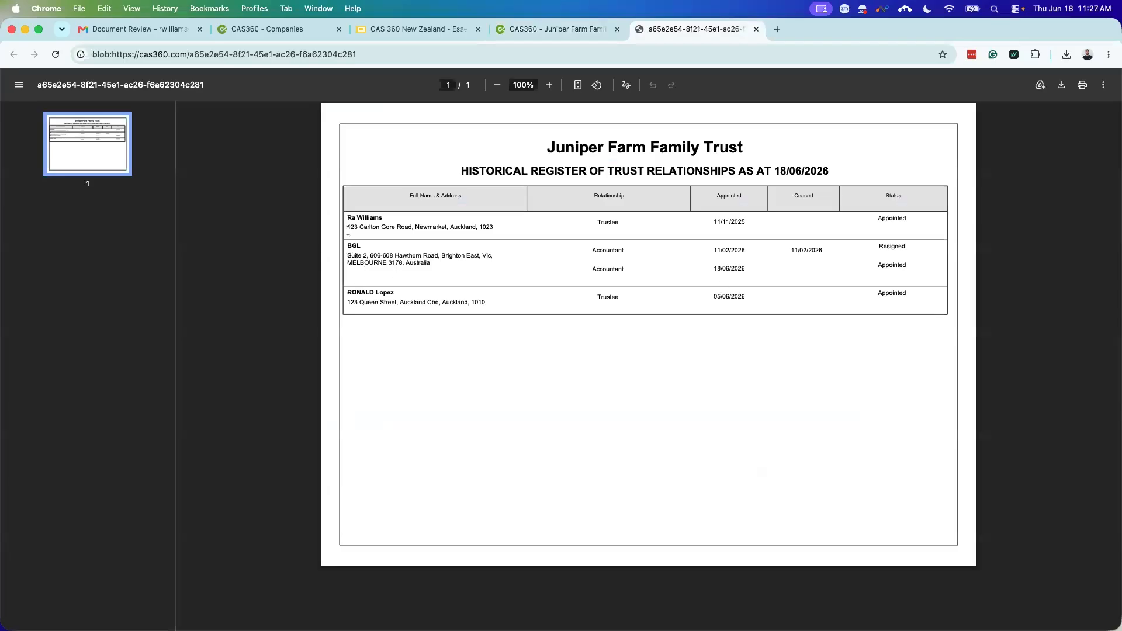
left_click_drag(364, 246, 498, 257)
left_click(498, 257)
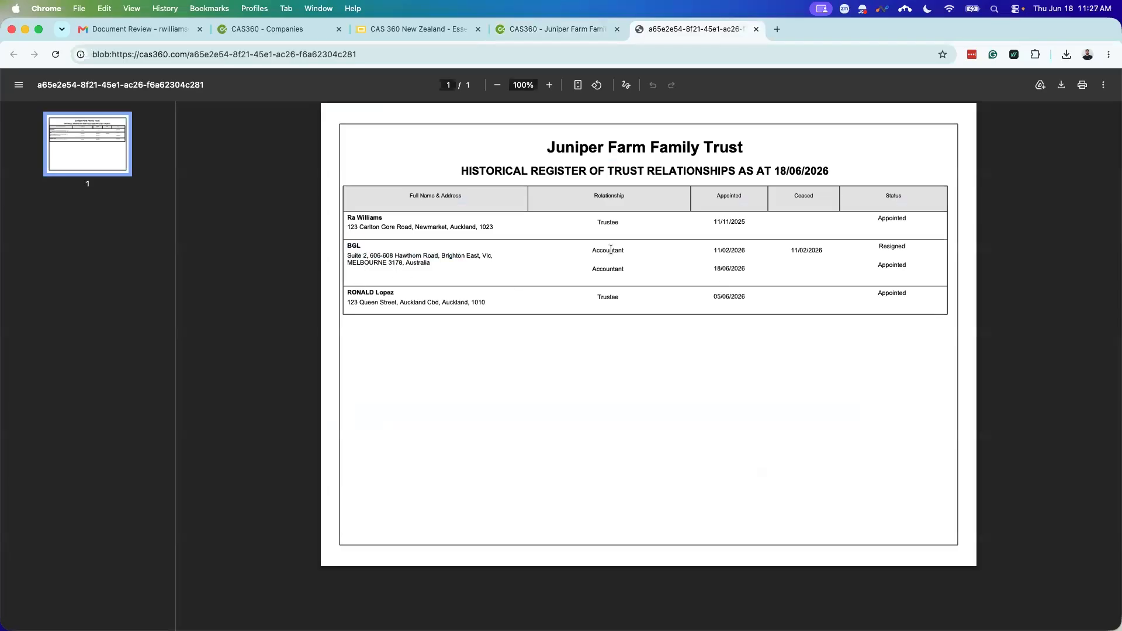
left_click(756, 29)
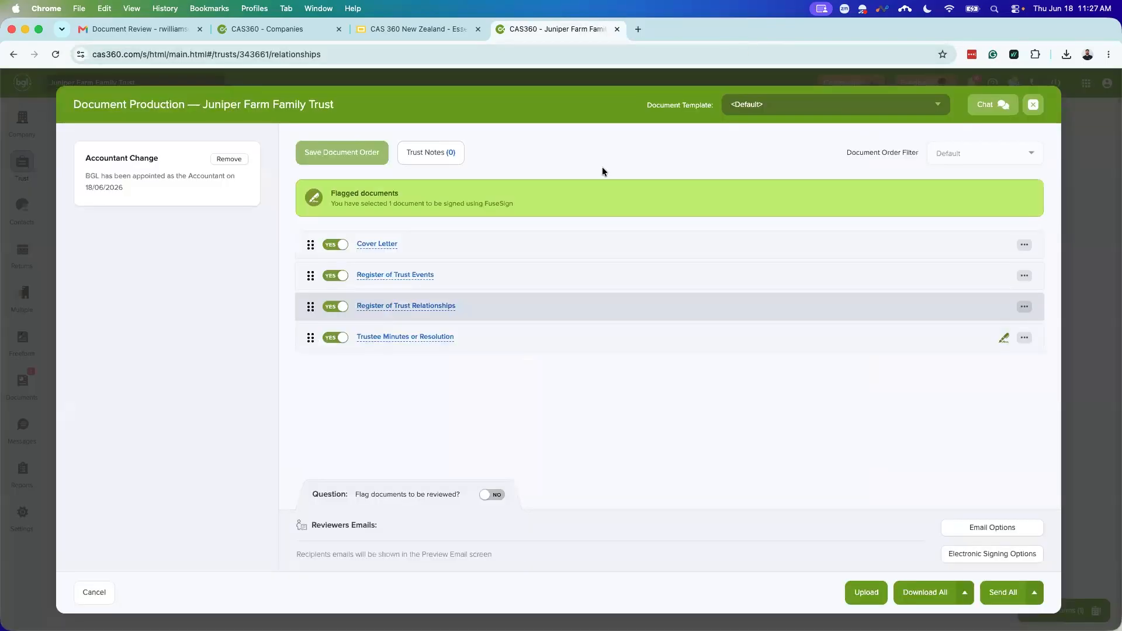
left_click(421, 338)
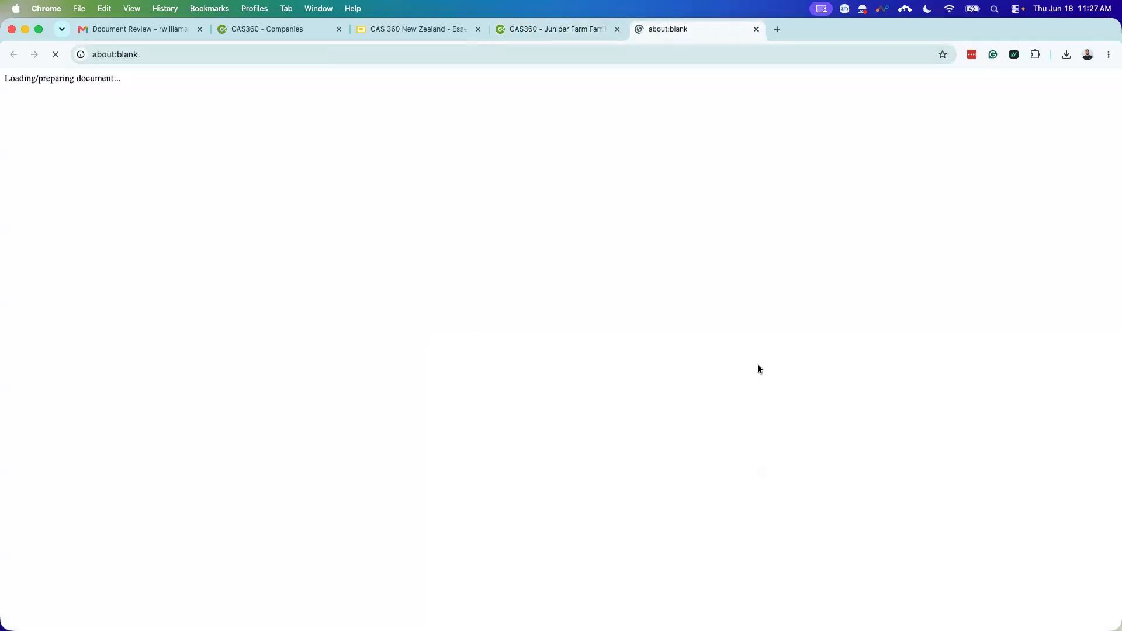
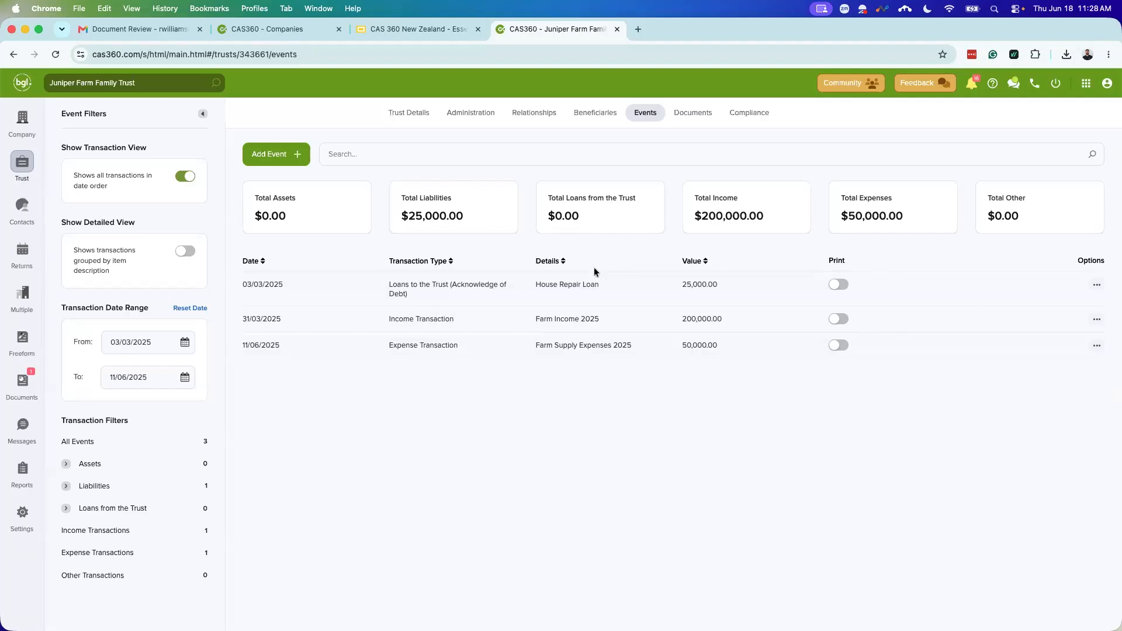
Step: Browse the events list grouped by item, then filter it to liabilities and back to all events
left_click(179, 250)
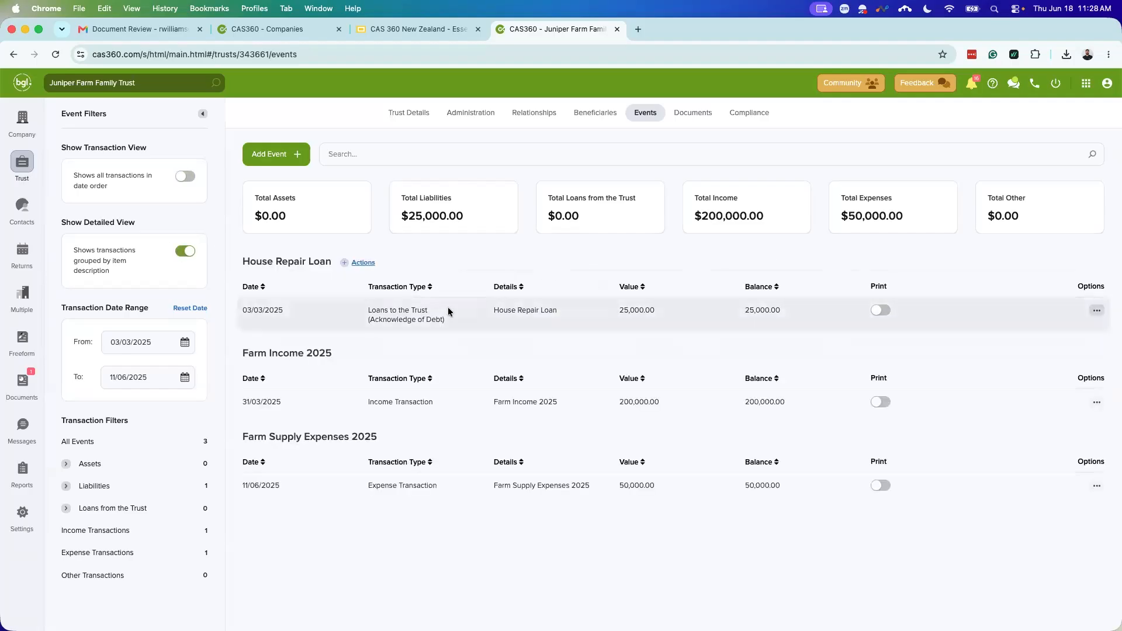
left_click(184, 176)
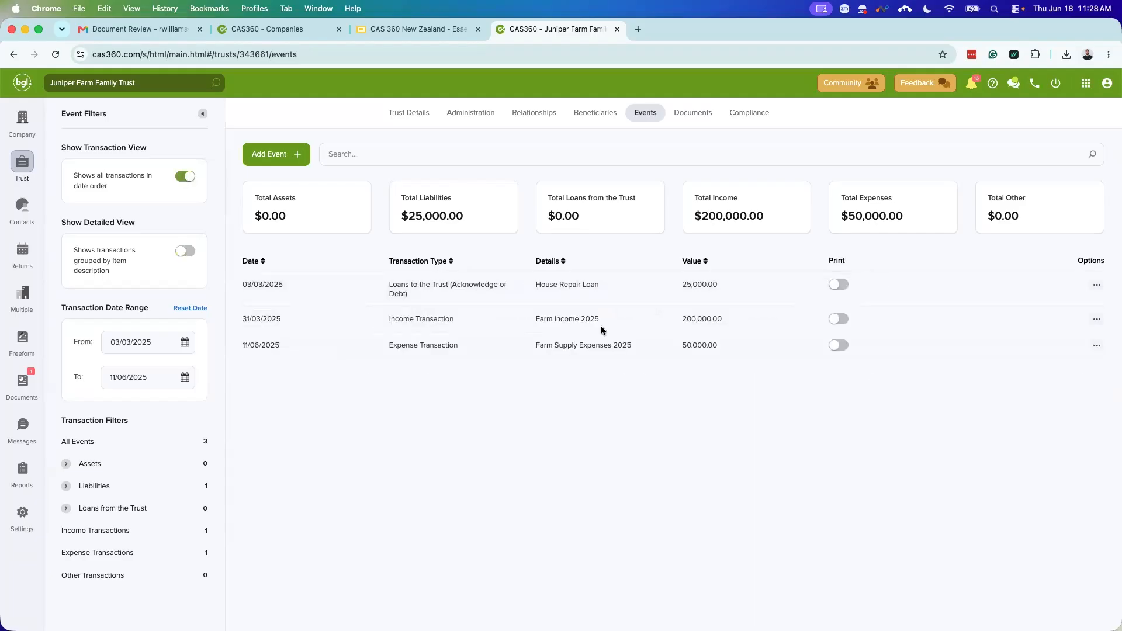
left_click(155, 345)
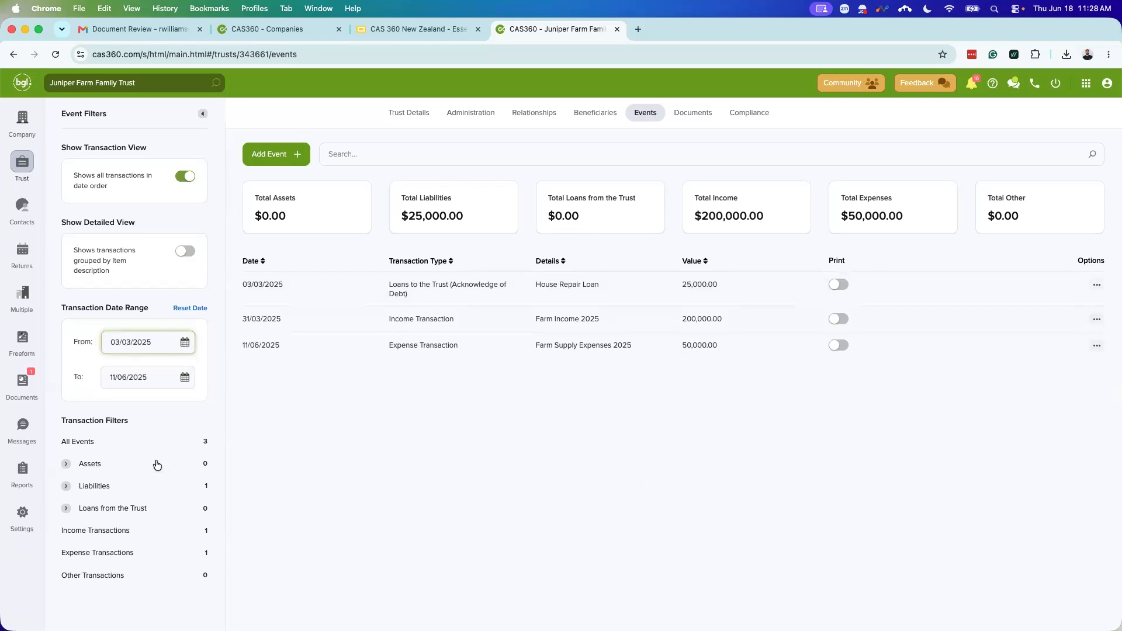
left_click(138, 487)
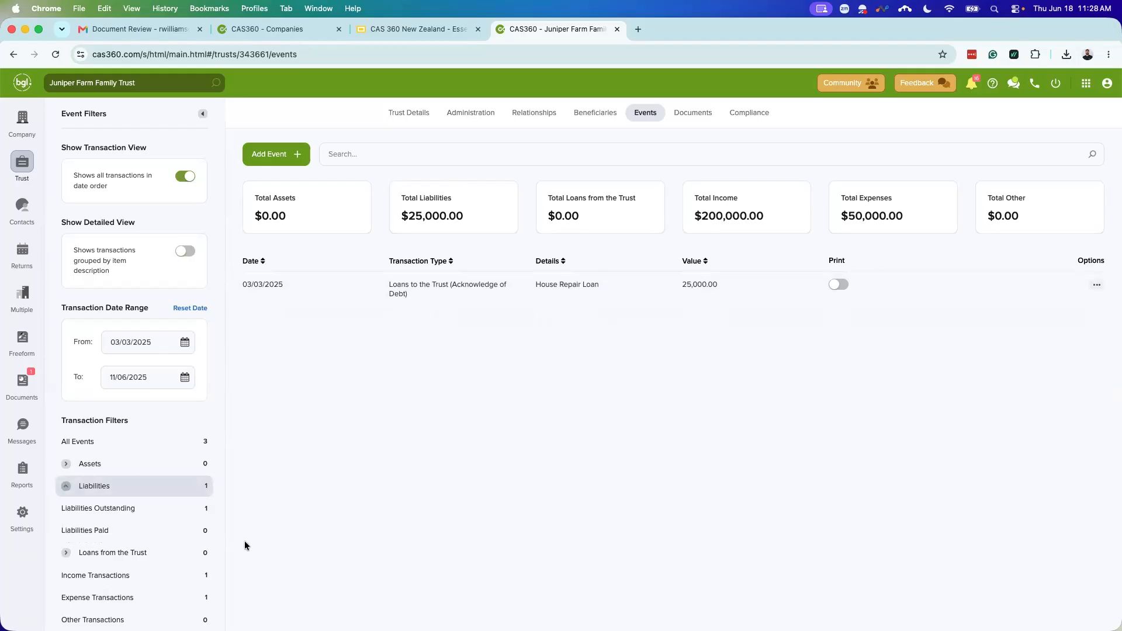
left_click(120, 447)
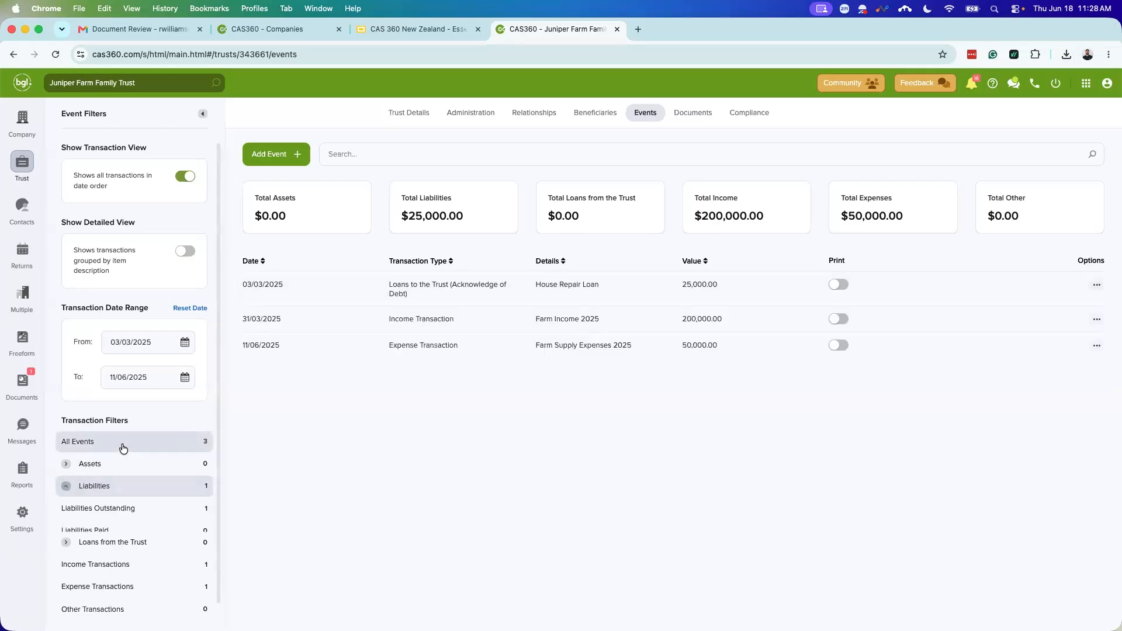
Step: Start a Real Estate asset acquisition event described as 'Farm House'
left_click(279, 159)
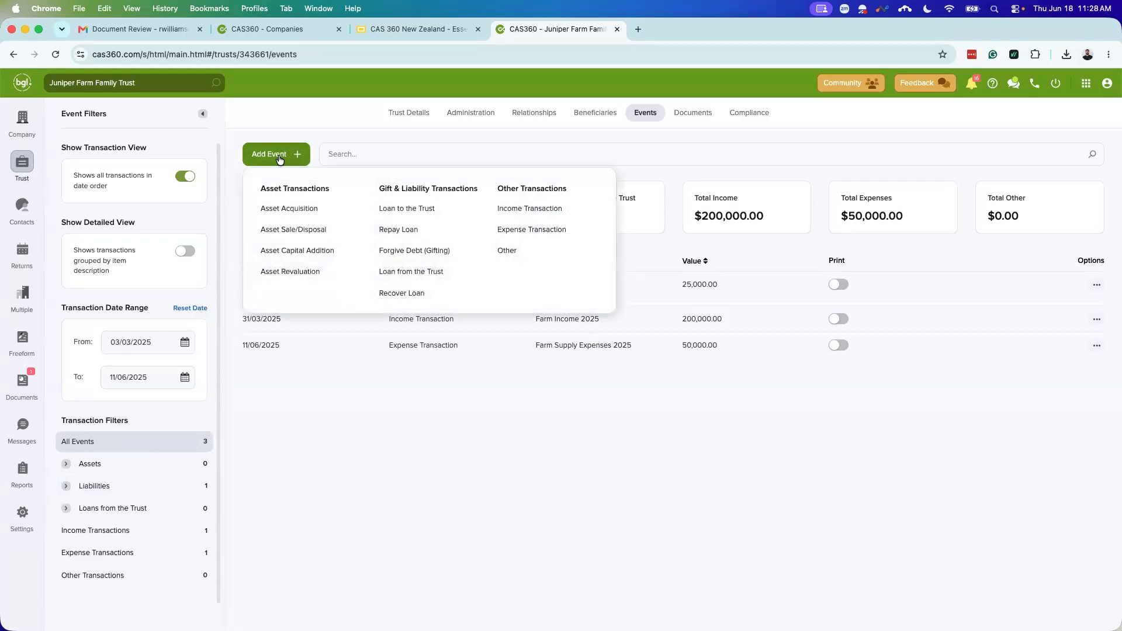
left_click(283, 211)
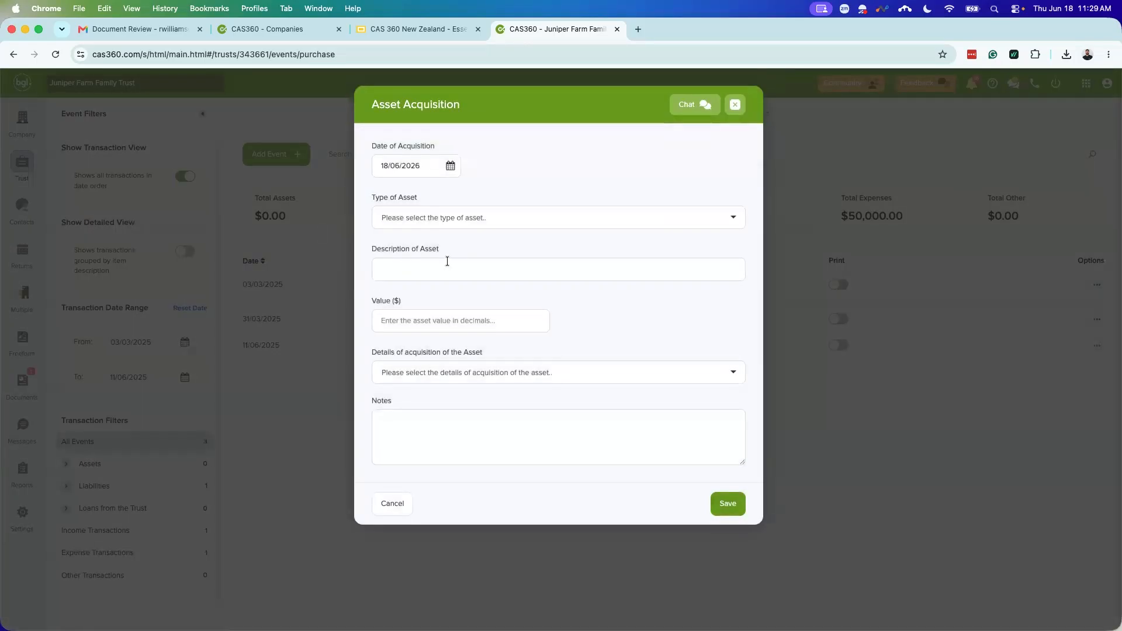
left_click(467, 222)
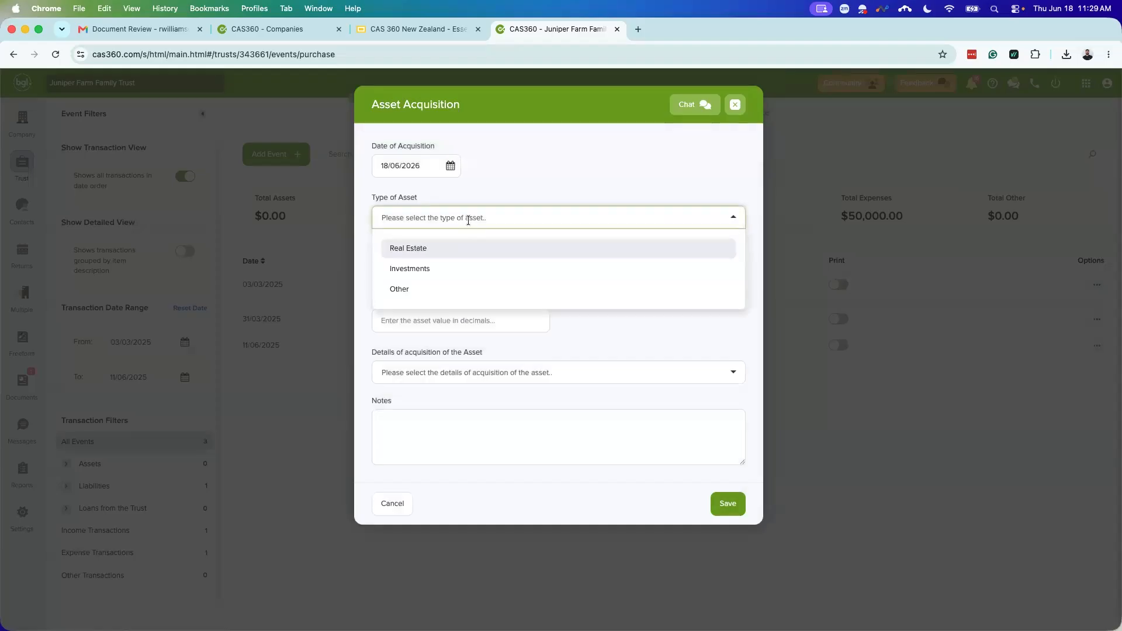
left_click(439, 251)
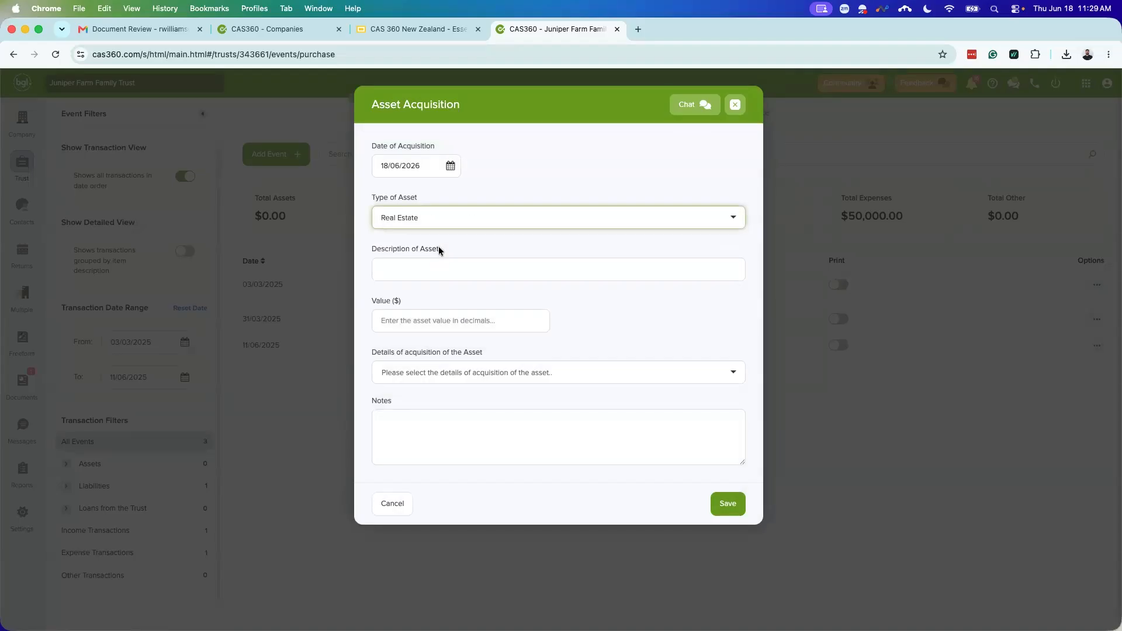
type("Ho")
key("BackSpace")
key("BackSpace")
type("Farm House")
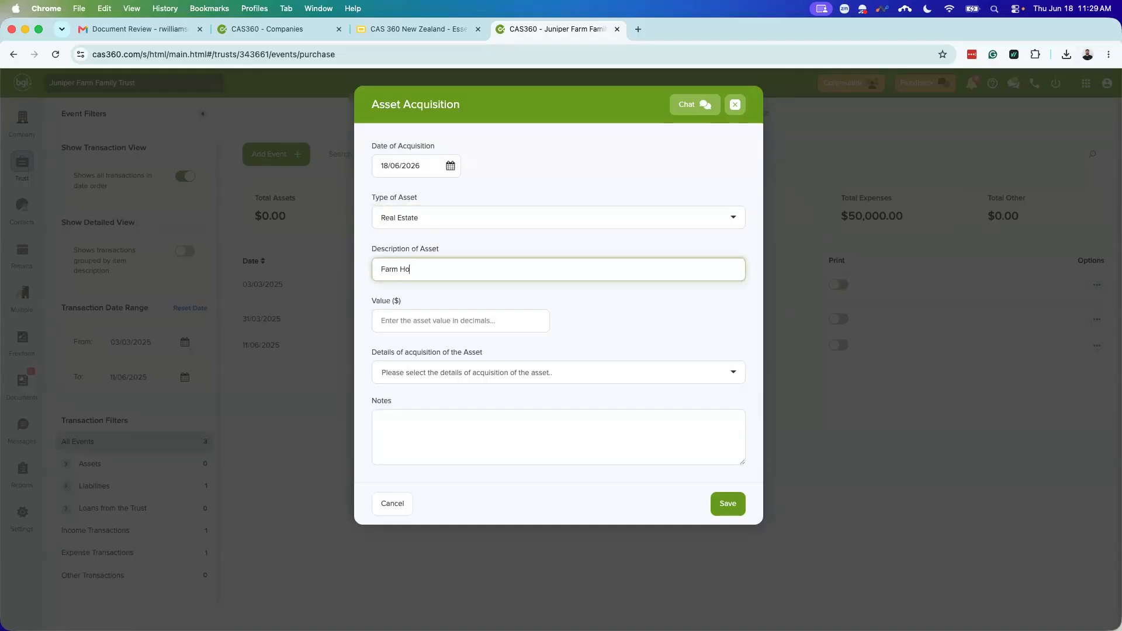
Step: Give the Farm House a value of 1500000, mark it purchased by the trust, and save
left_click(477, 322)
type("150000")
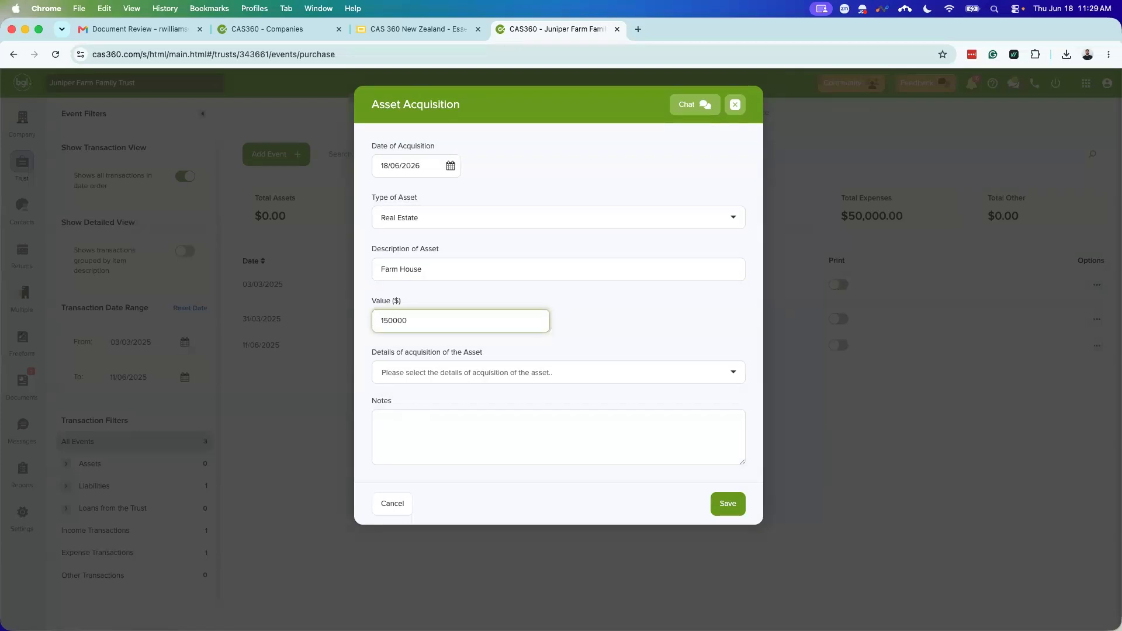
type("0")
left_click(523, 372)
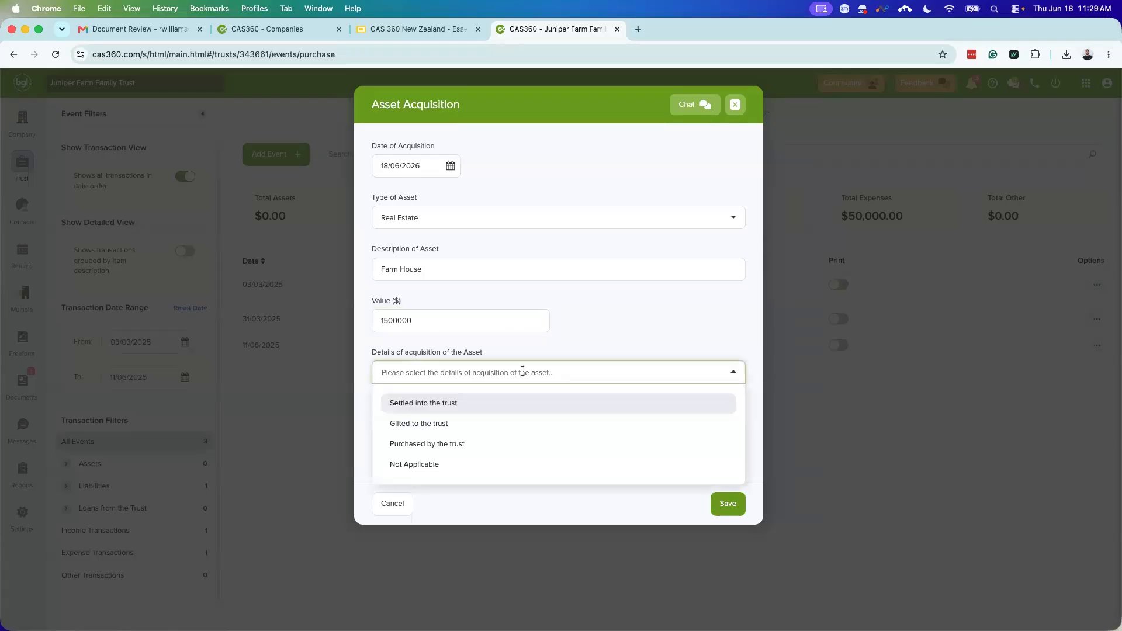
left_click(472, 443)
left_click(561, 432)
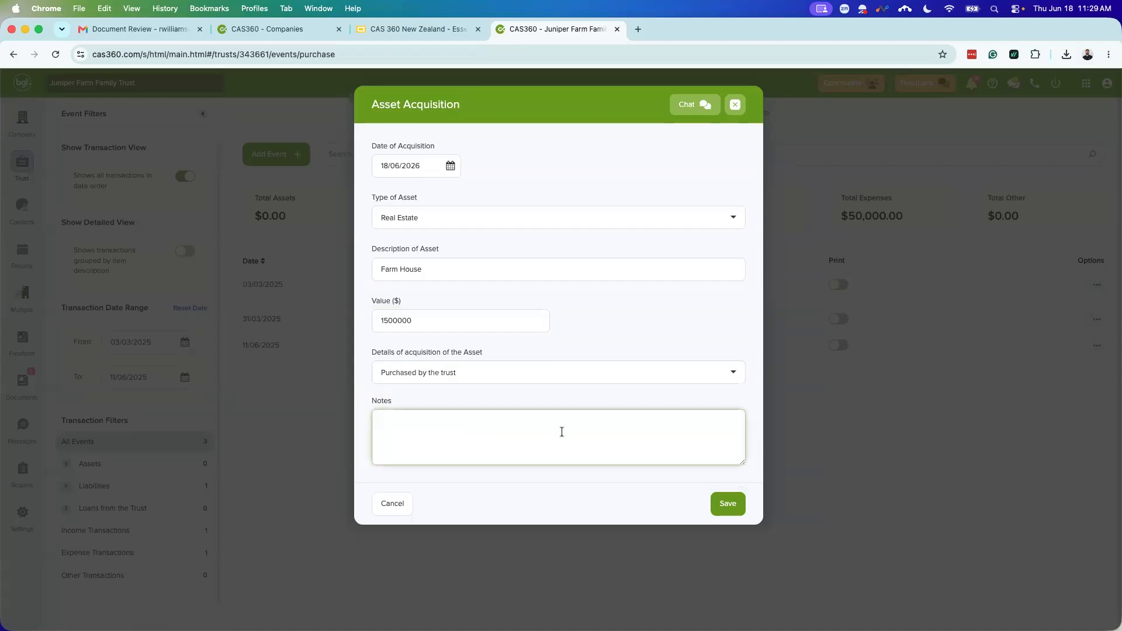
left_click(732, 506)
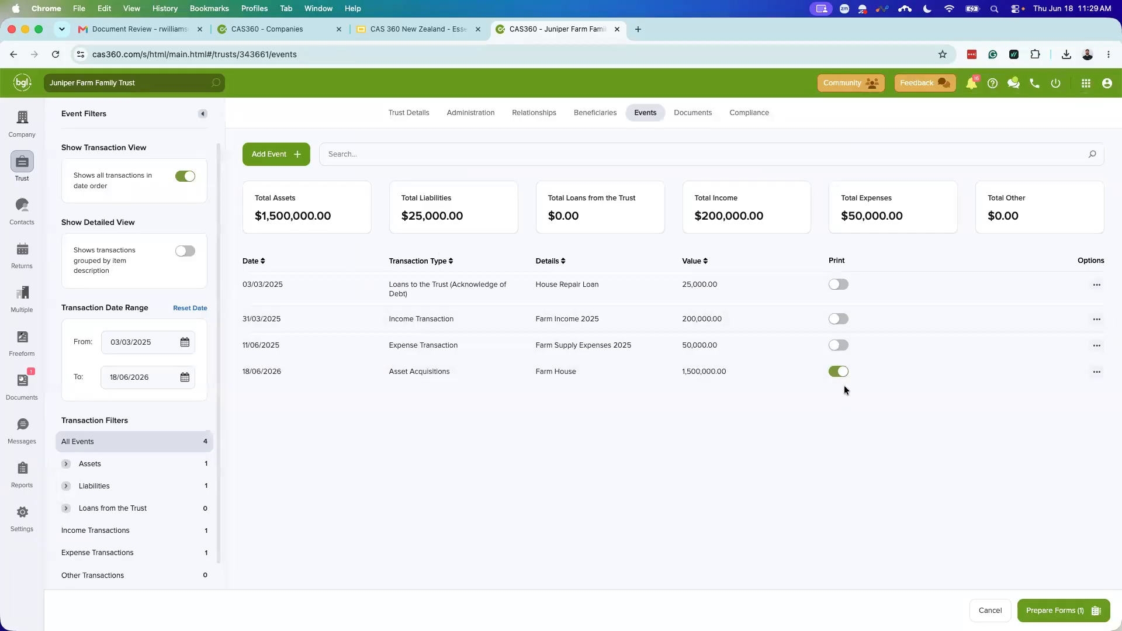
left_click(1071, 611)
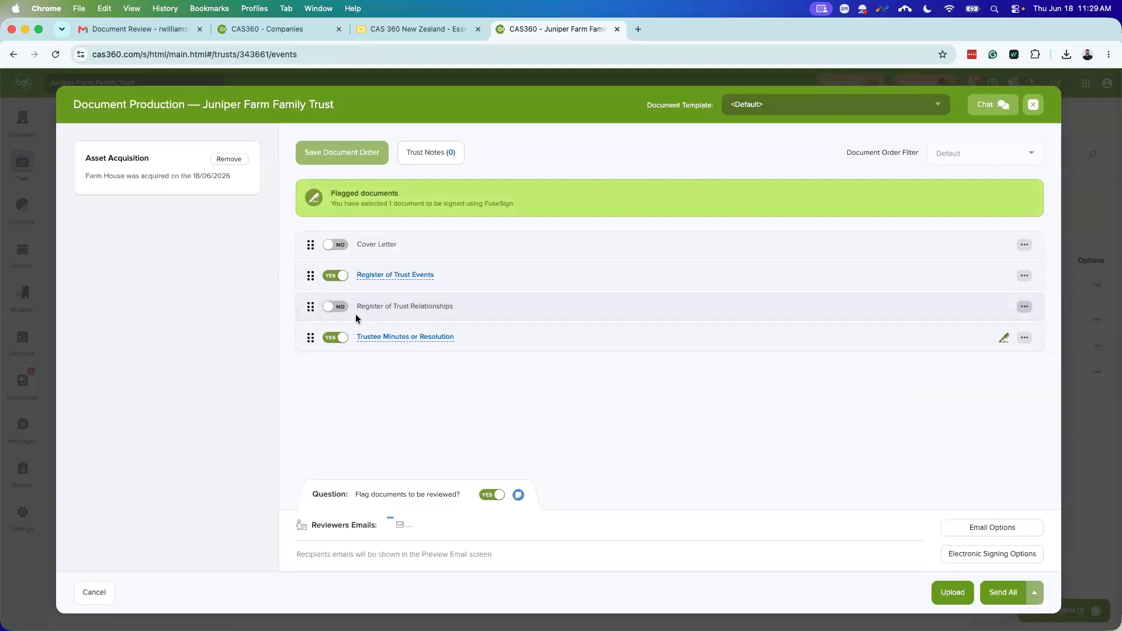
left_click(377, 339)
left_click(570, 30)
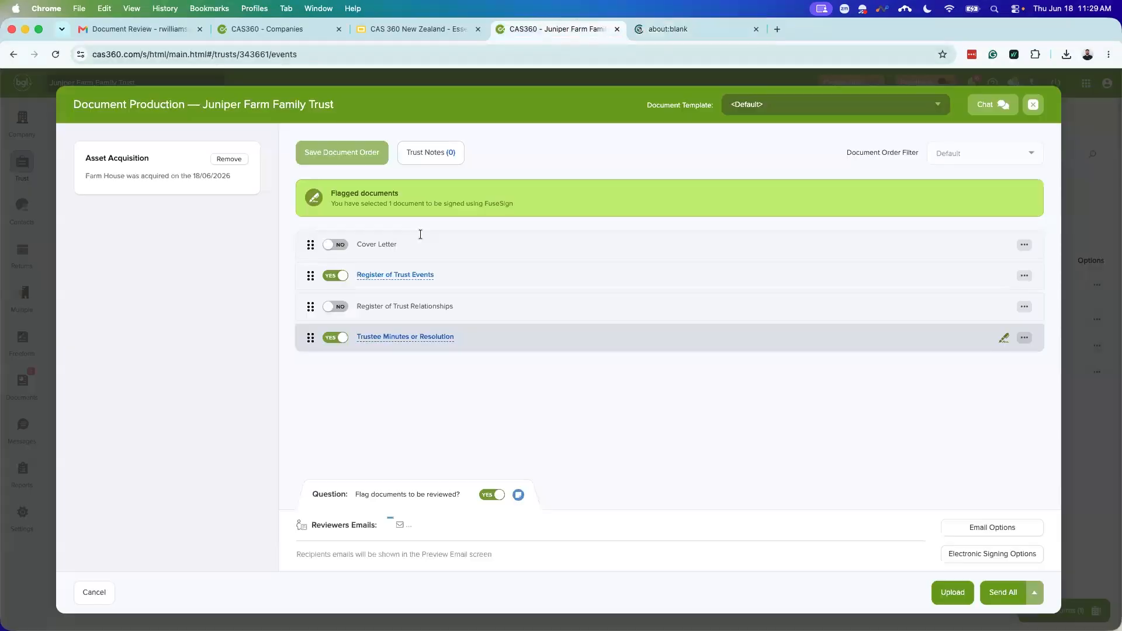
left_click(402, 276)
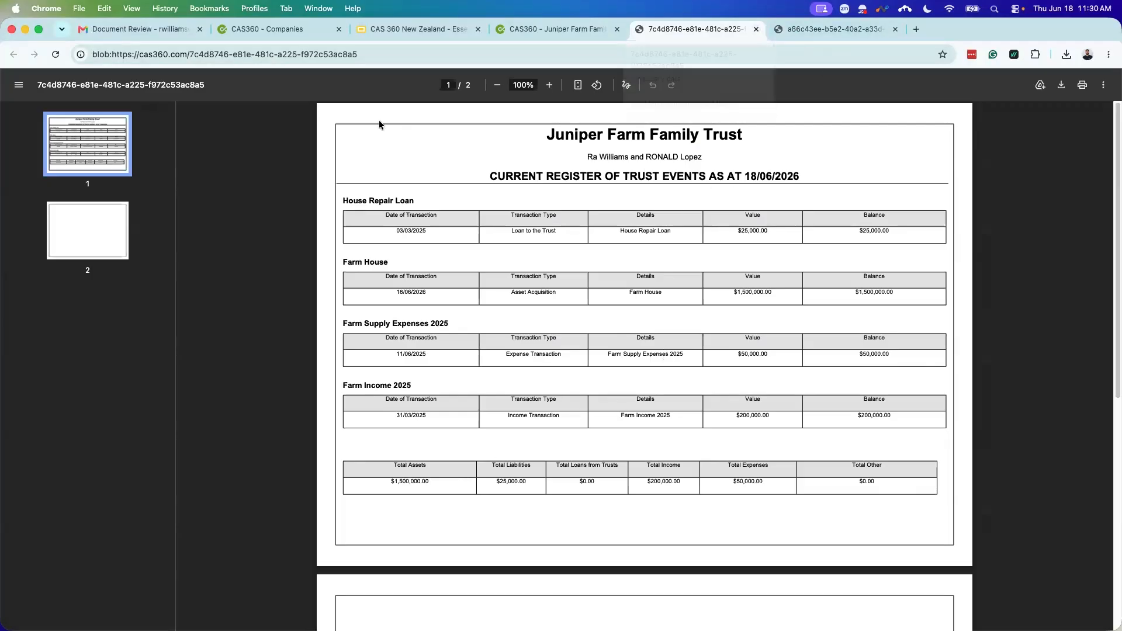
left_click(756, 29)
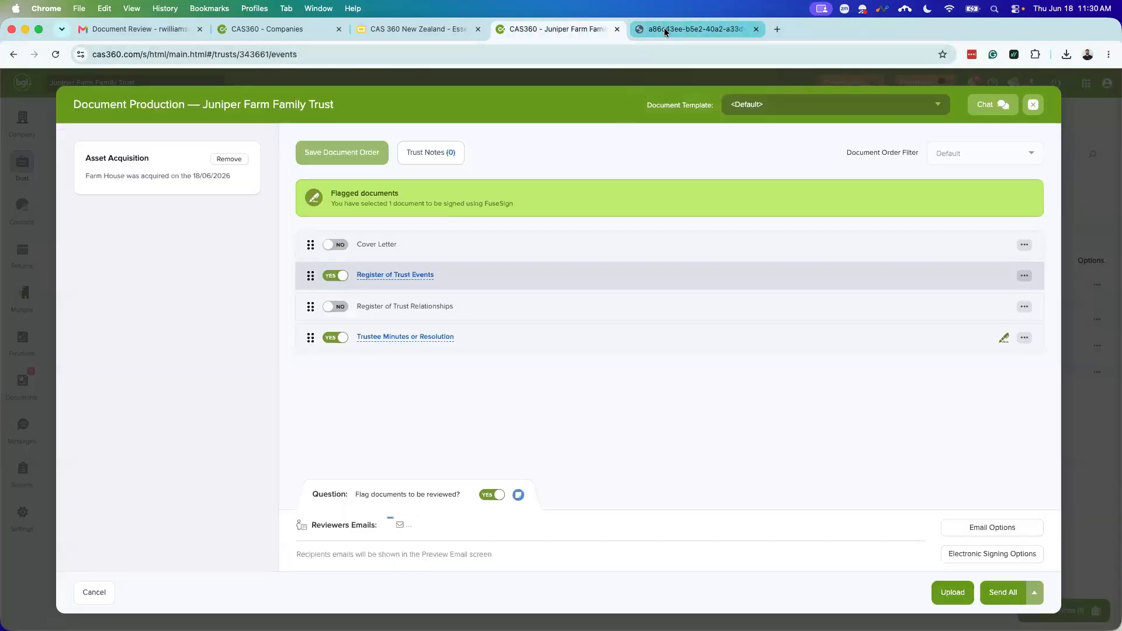
left_click(693, 30)
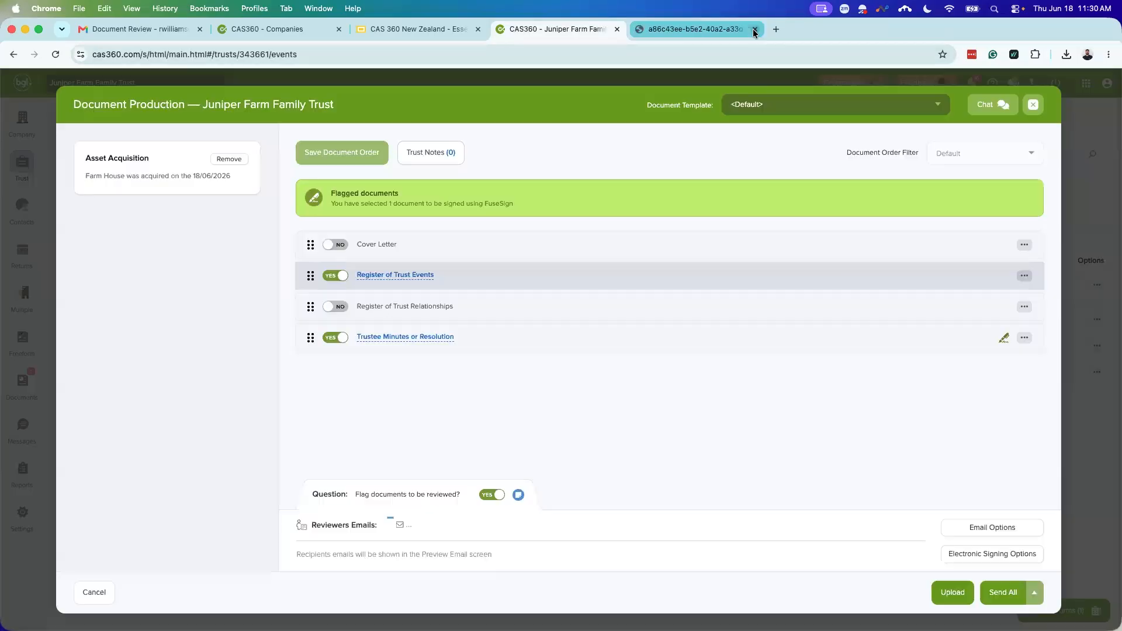
left_click(756, 29)
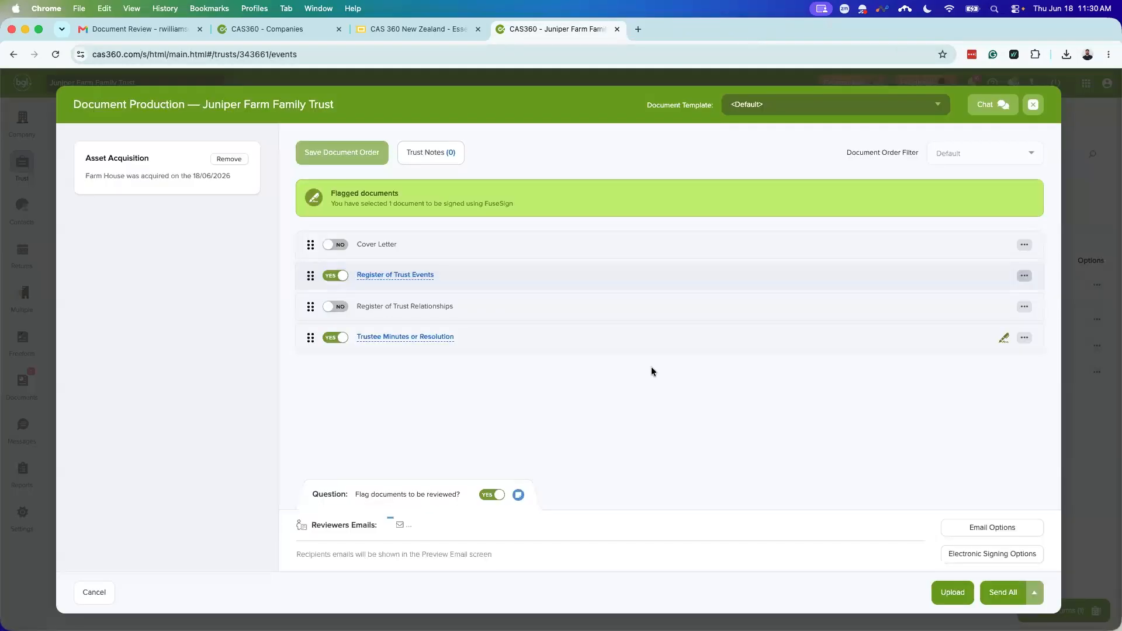
left_click(1034, 106)
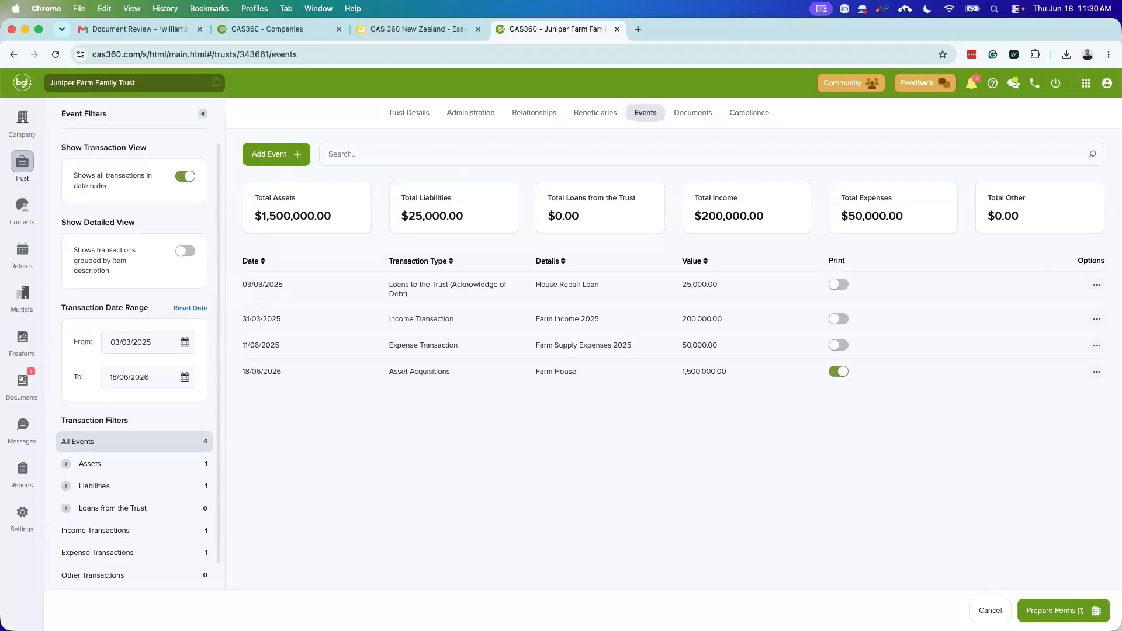
Step: Cancel form preparation to clear the Farm House print flag, view beneficiaries, then go to Reports
left_click(990, 610)
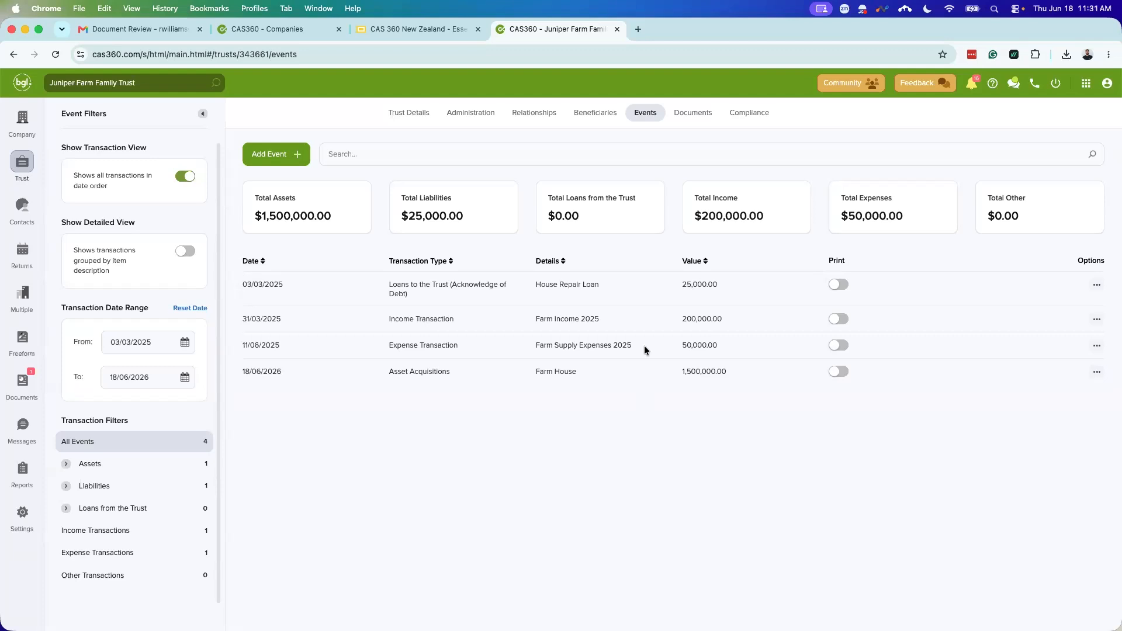
left_click(595, 114)
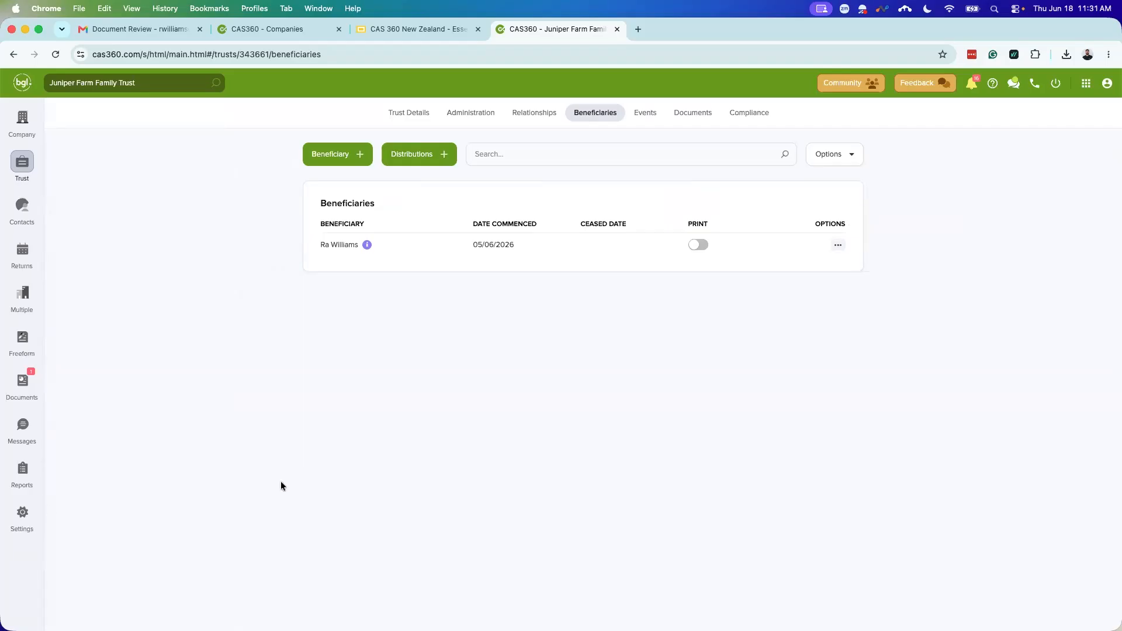
left_click(24, 473)
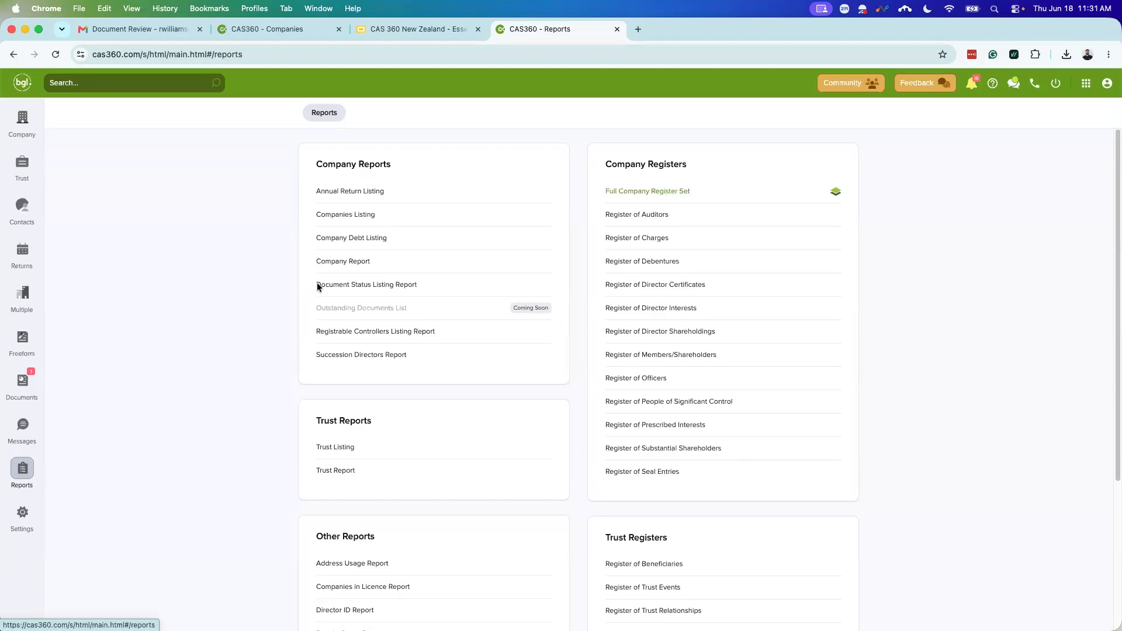
Step: Open the Companies Listing Report and select all 26 companies
left_click(368, 221)
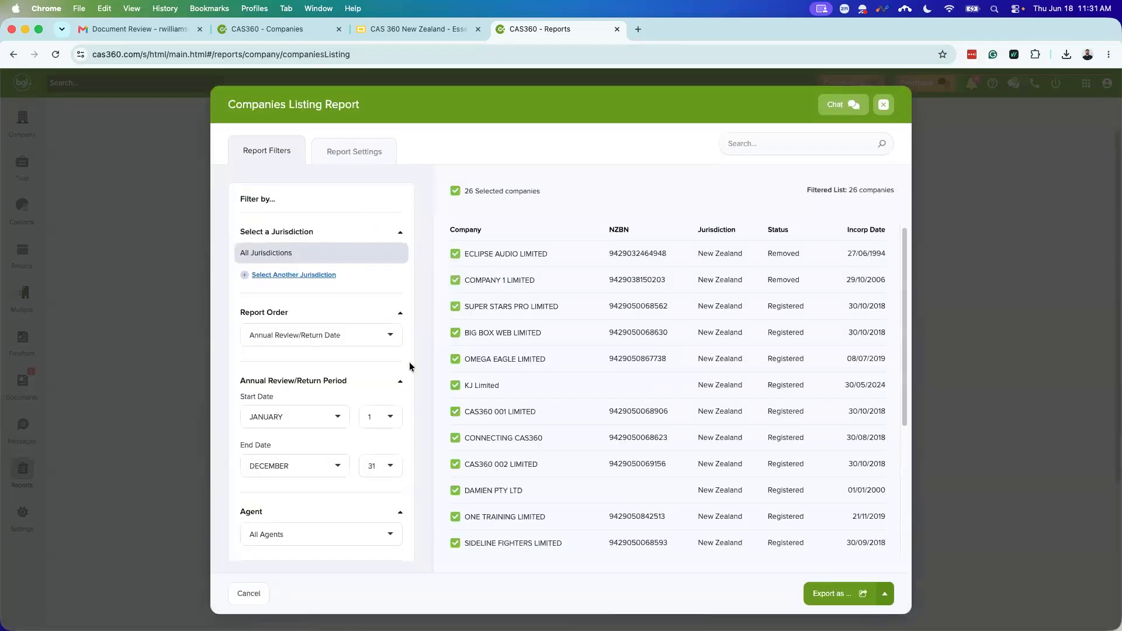
scroll(351, 380, "down", 3)
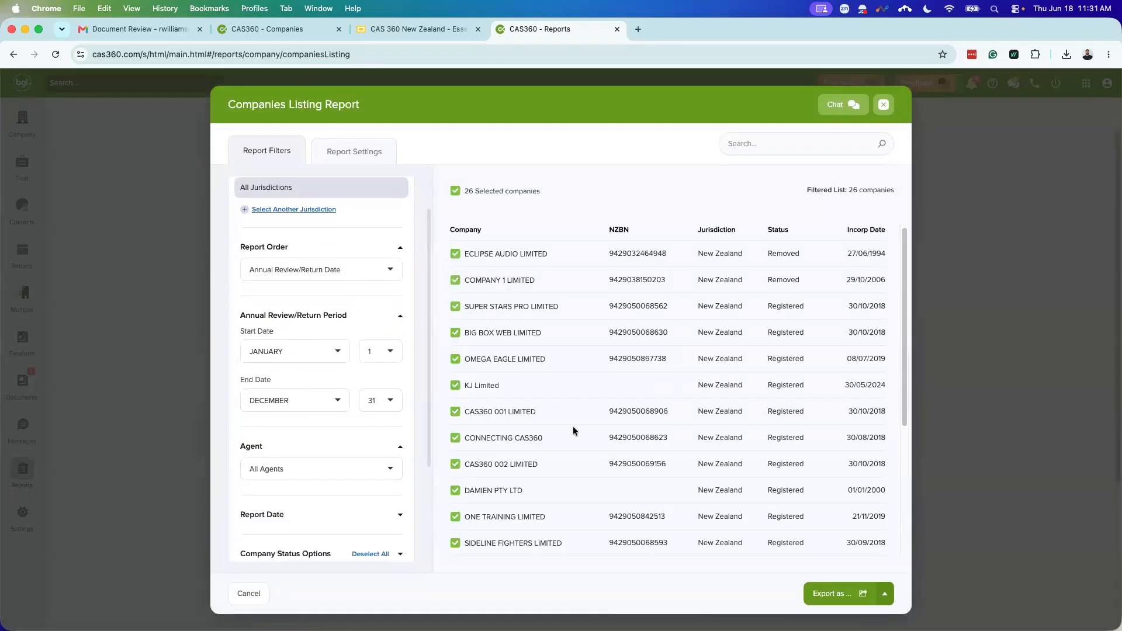
scroll(560, 385, "down", 1)
scroll(341, 493, "down", 2)
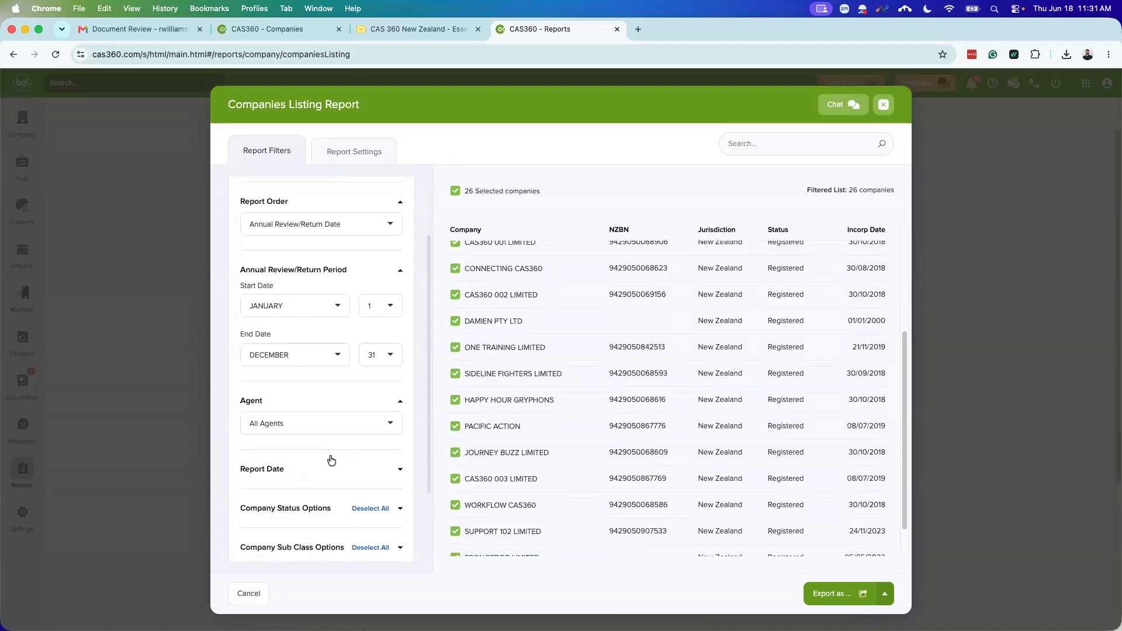
scroll(342, 448, "up", 2)
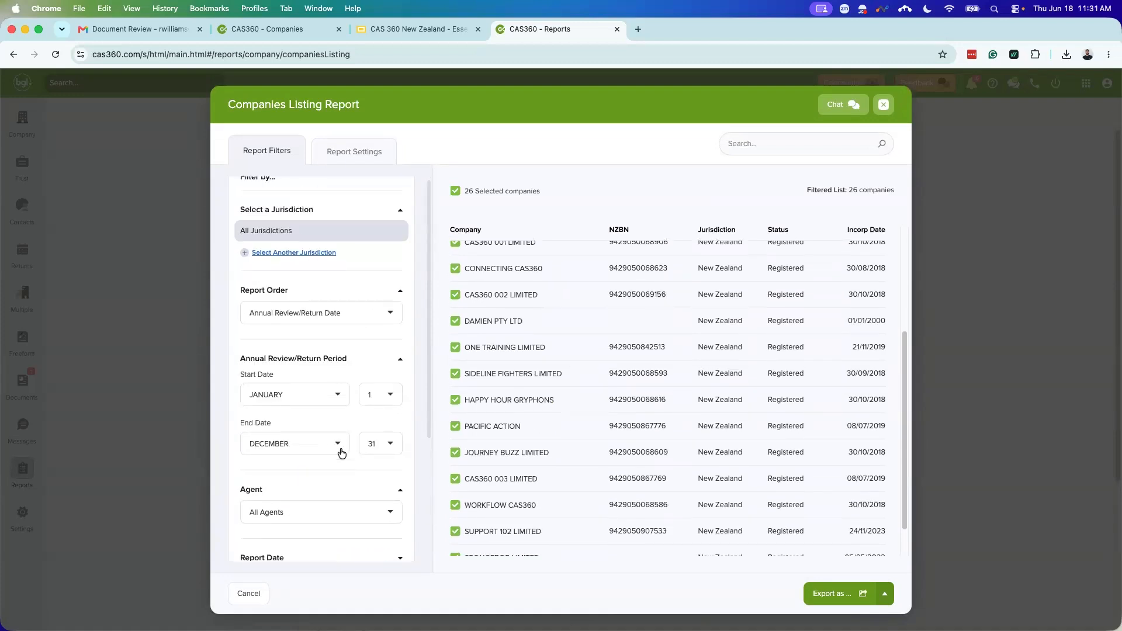
scroll(333, 431, "down", 4)
scroll(328, 315, "up", 5)
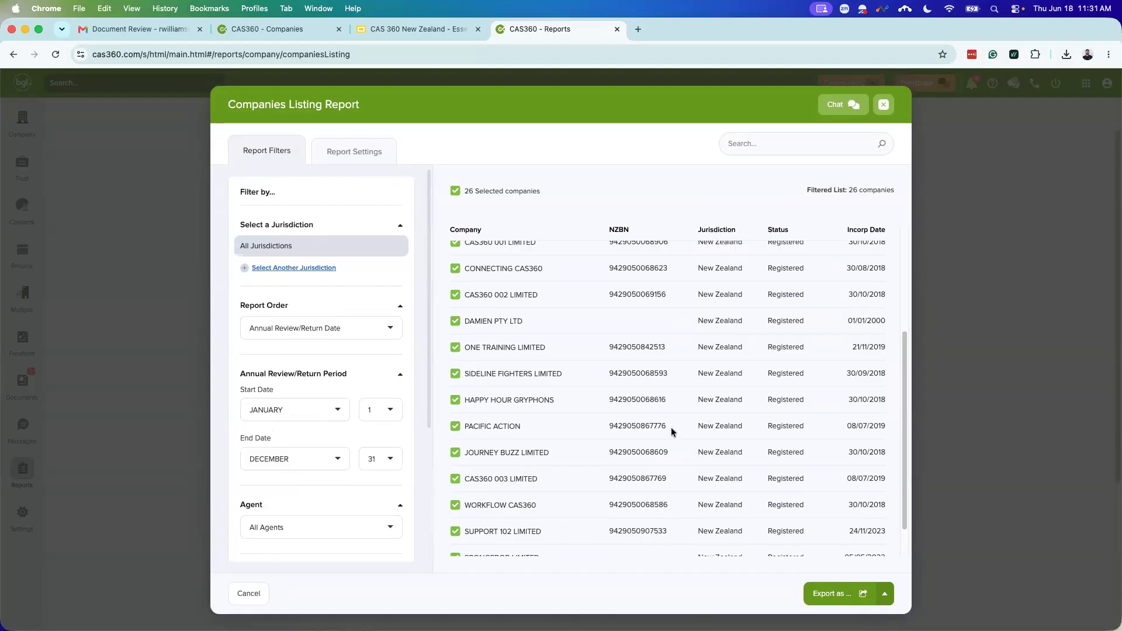
left_click(455, 191)
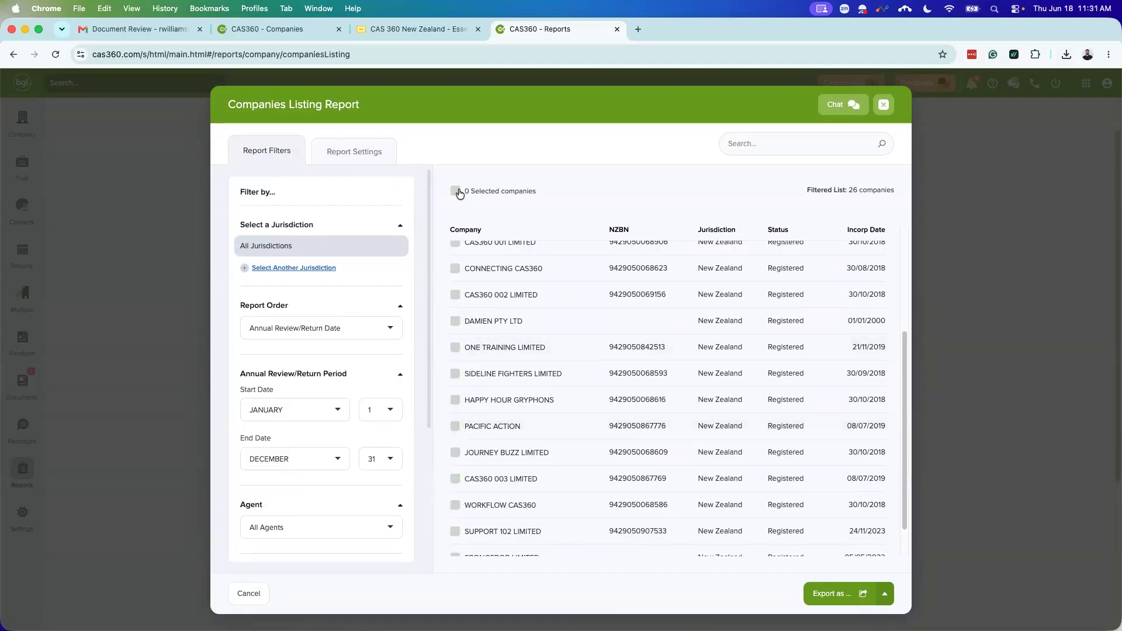
left_click(456, 193)
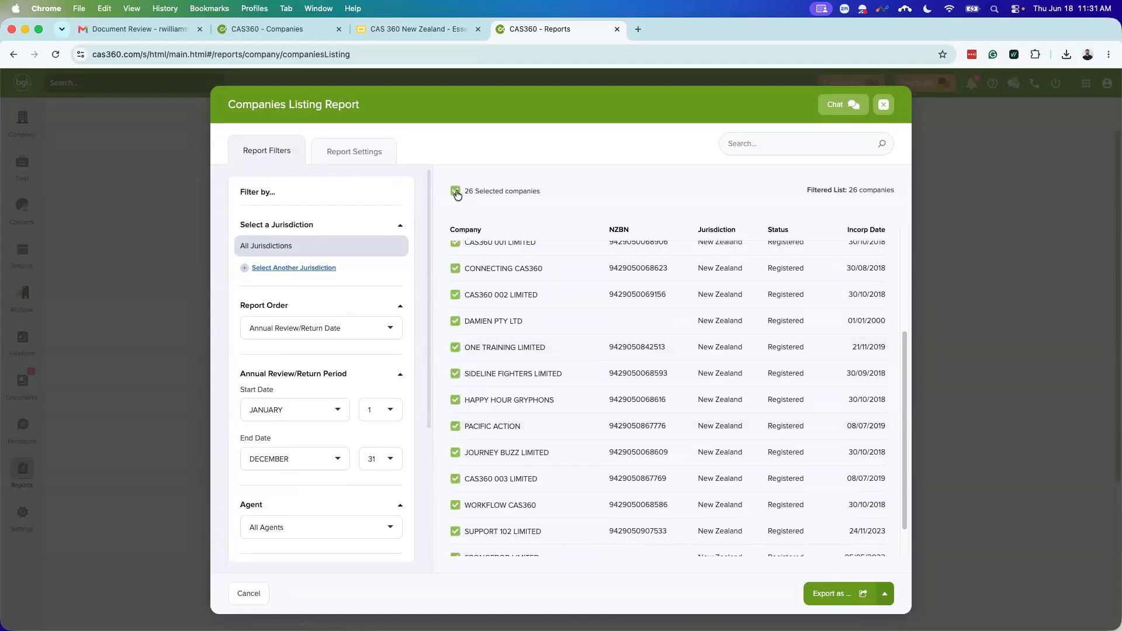
Step: Drop Current Client and Labels, add Company Reference Number, and export the report as PDF
left_click(371, 163)
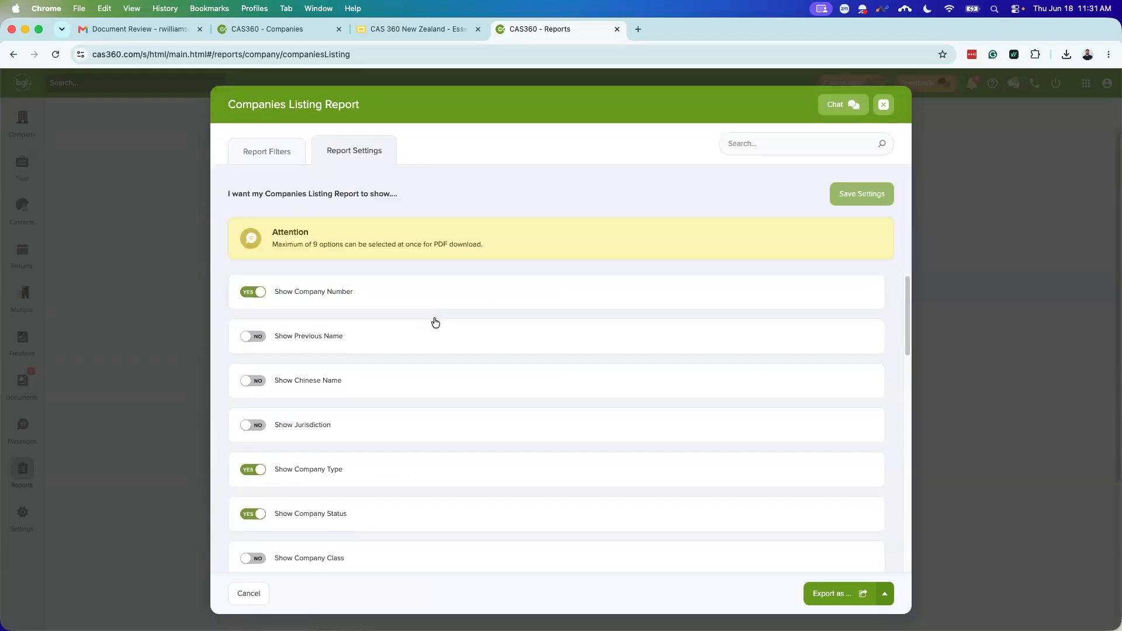
scroll(435, 323, "down", 1)
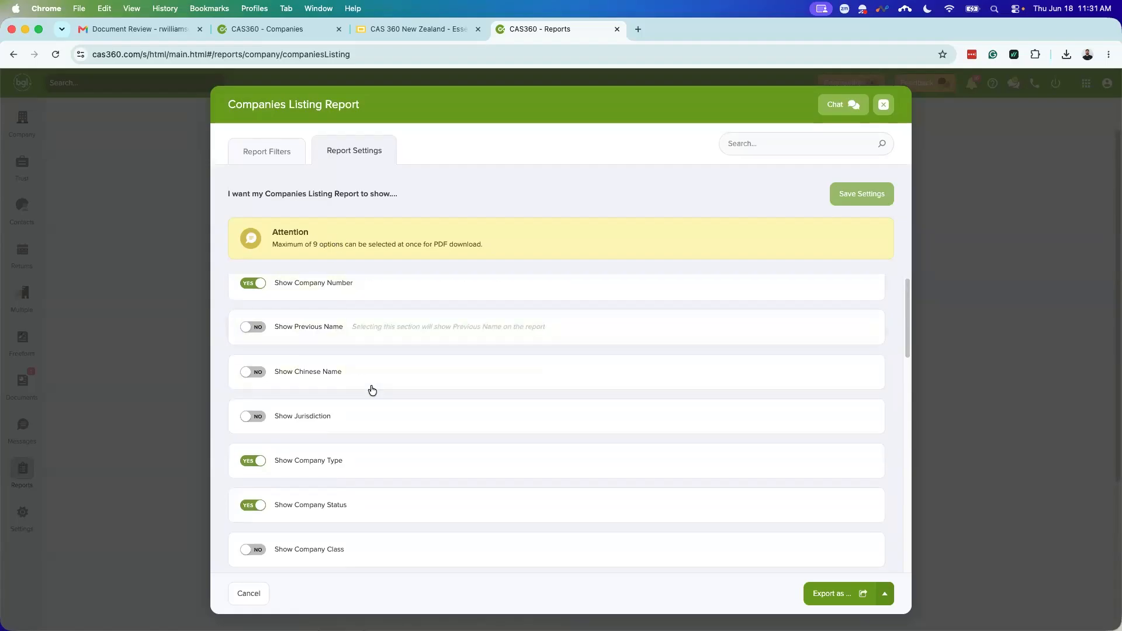
scroll(385, 406, "down", 5)
scroll(395, 412, "down", 15)
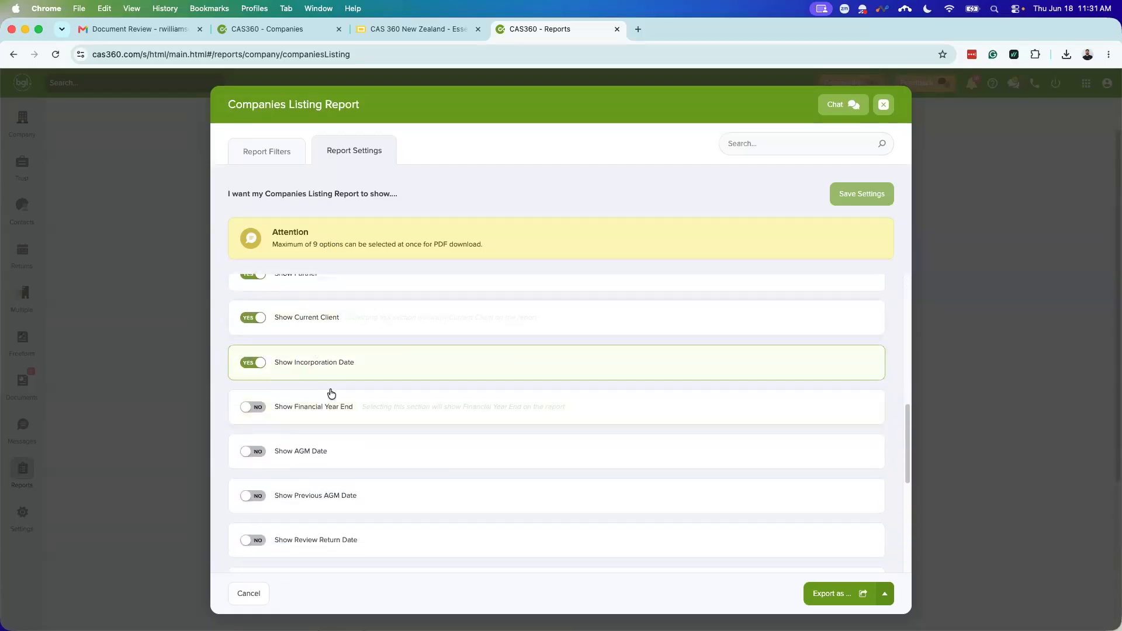
left_click(306, 318)
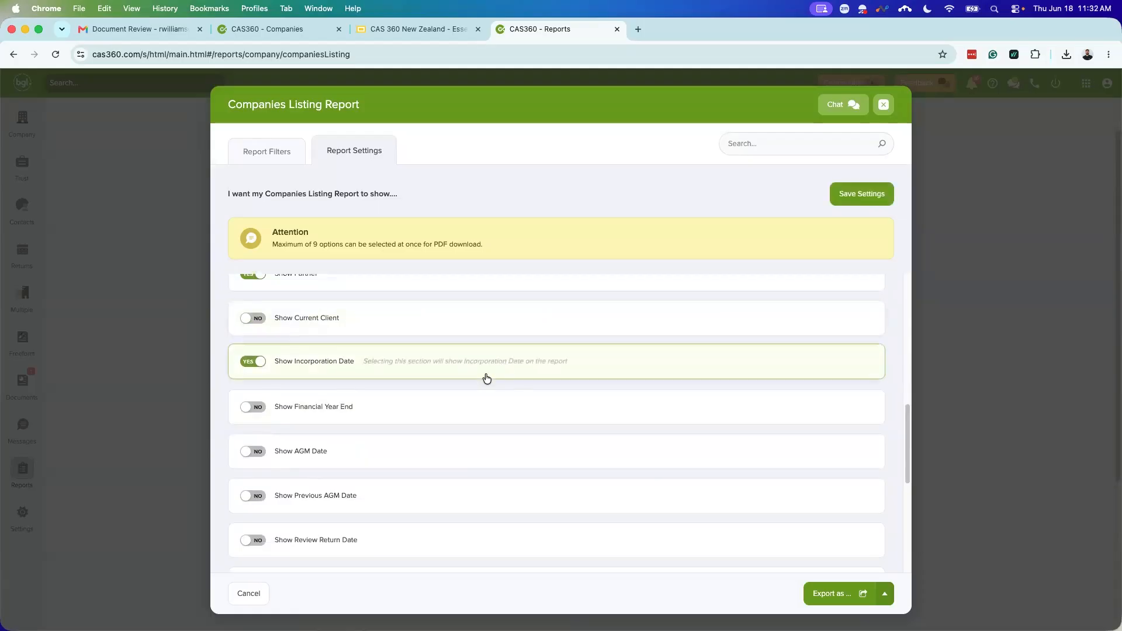
scroll(450, 412, "down", 9)
left_click(260, 455)
scroll(409, 474, "up", 1)
scroll(418, 480, "up", 13)
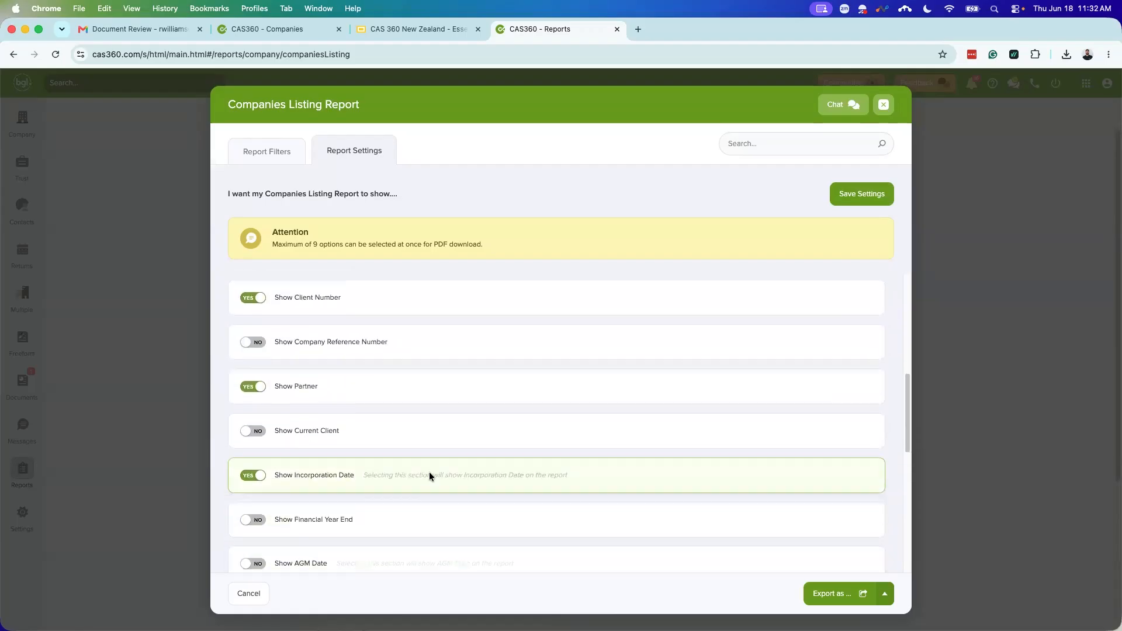
scroll(429, 472, "up", 1)
left_click(256, 362)
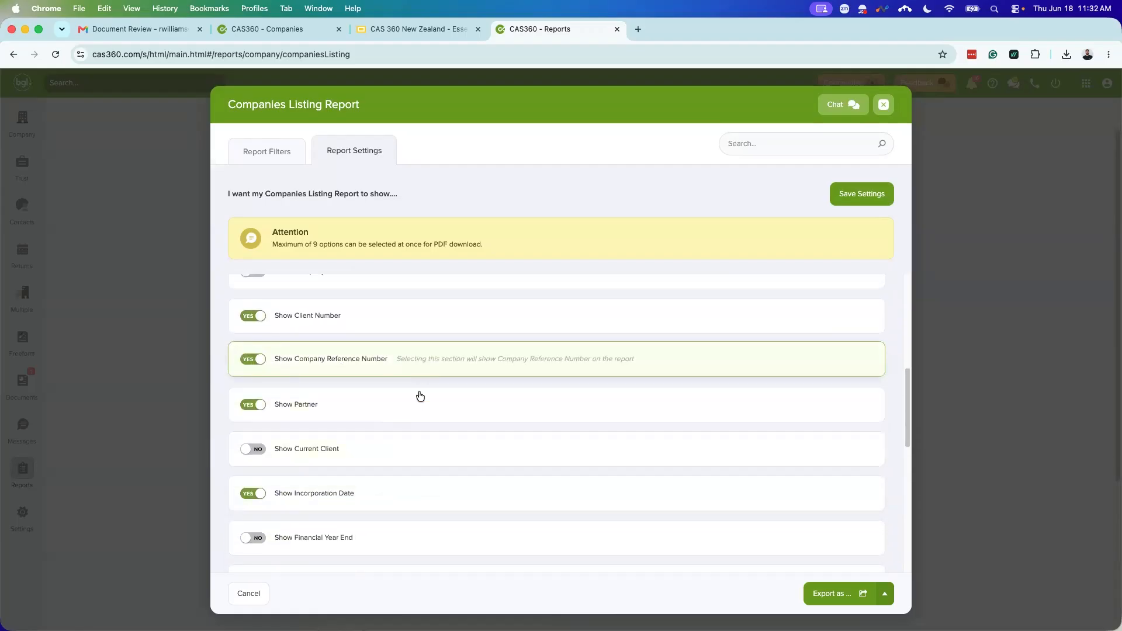
scroll(423, 416, "up", 11)
scroll(444, 401, "up", 5)
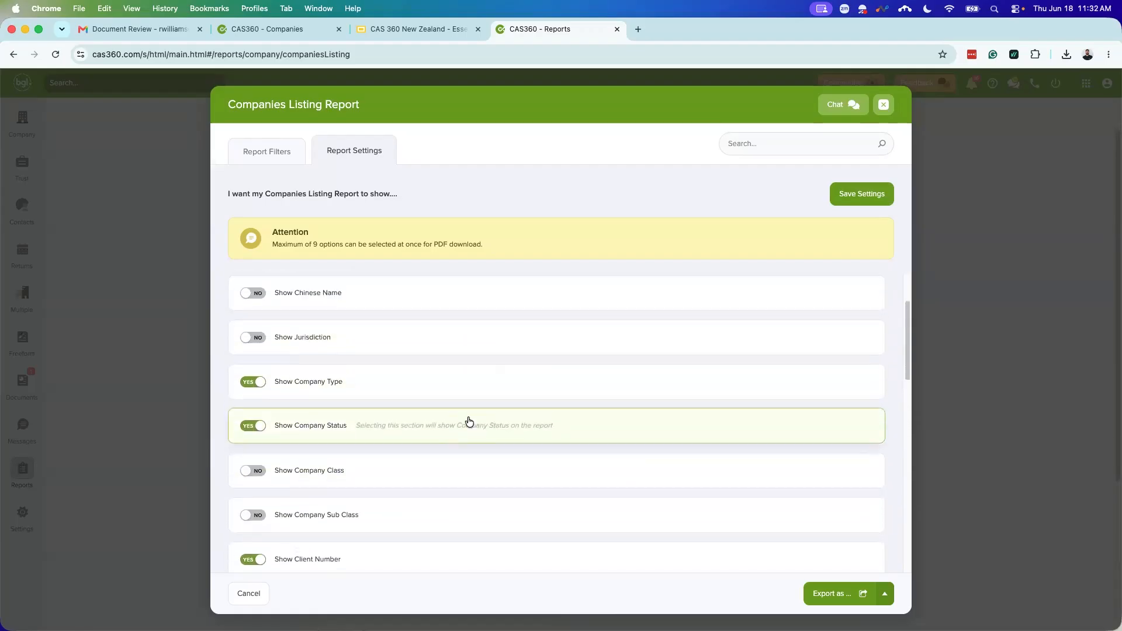
scroll(453, 432, "down", 5)
scroll(453, 432, "down", 20)
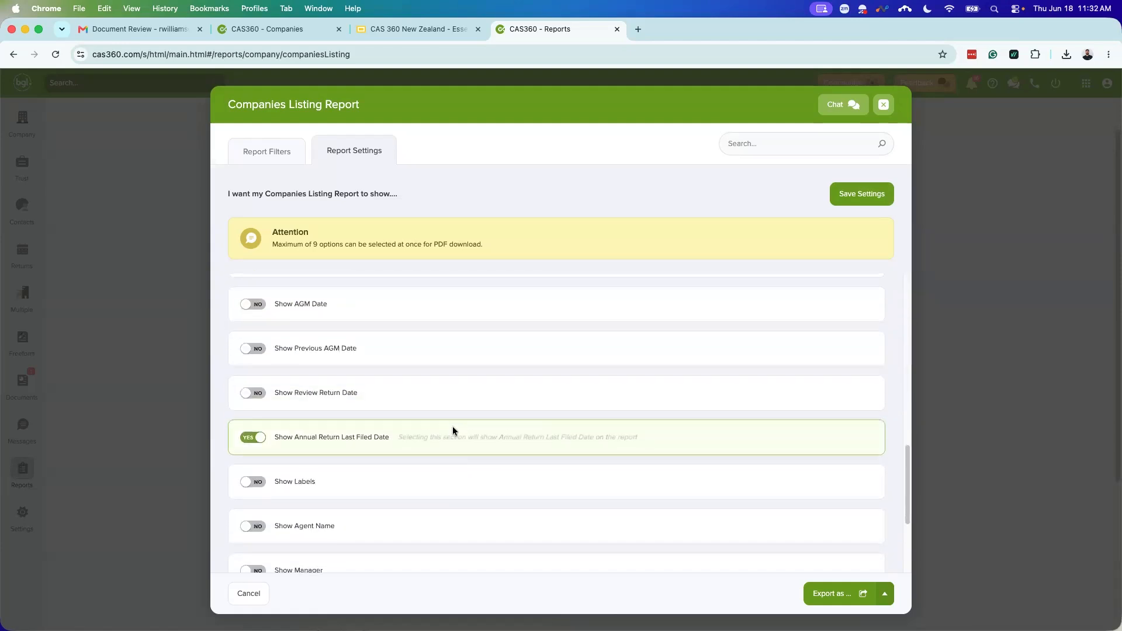
left_click(885, 594)
left_click(846, 536)
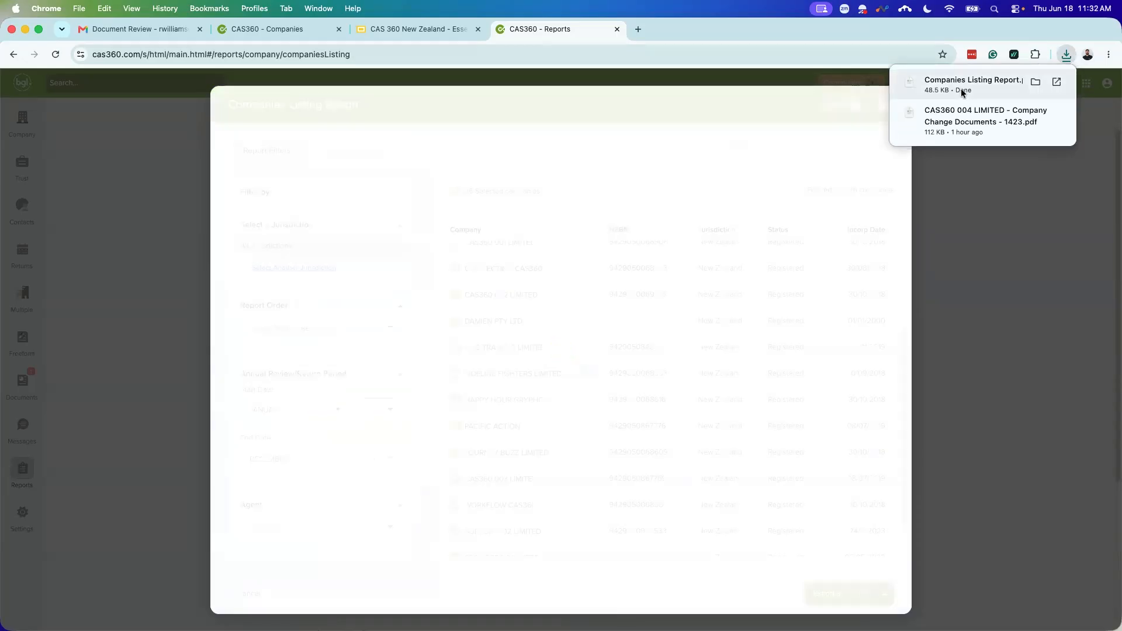
Step: Review the two-page Companies Listing Report PDF of 26 companies, then close it
left_click(961, 88)
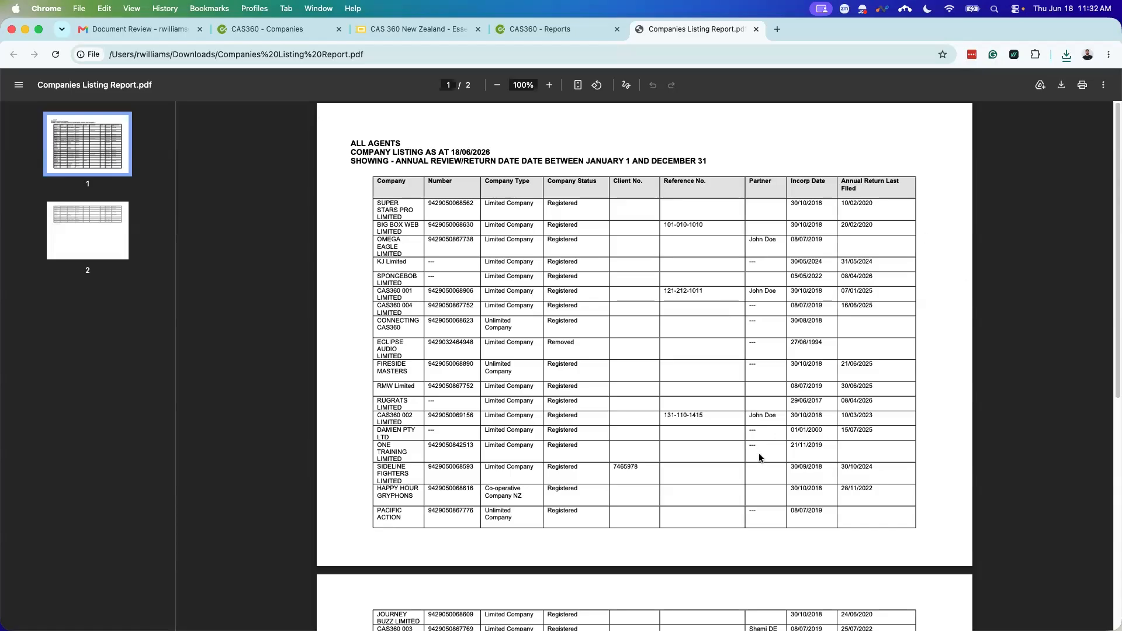
scroll(712, 415, "down", 4)
scroll(734, 447, "up", 4)
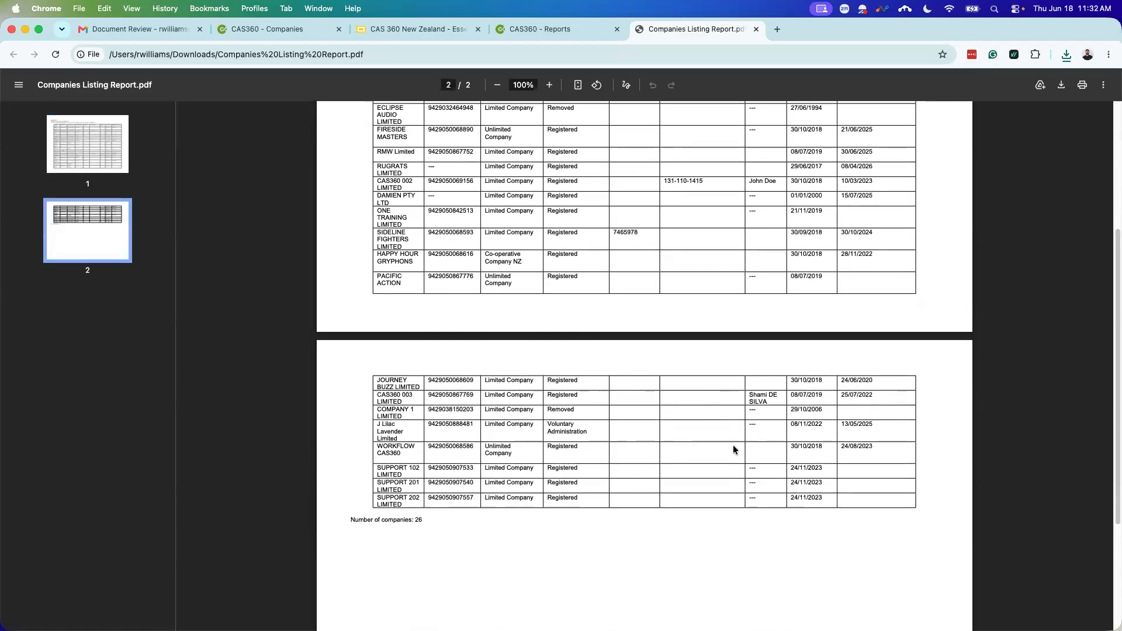
left_click(754, 30)
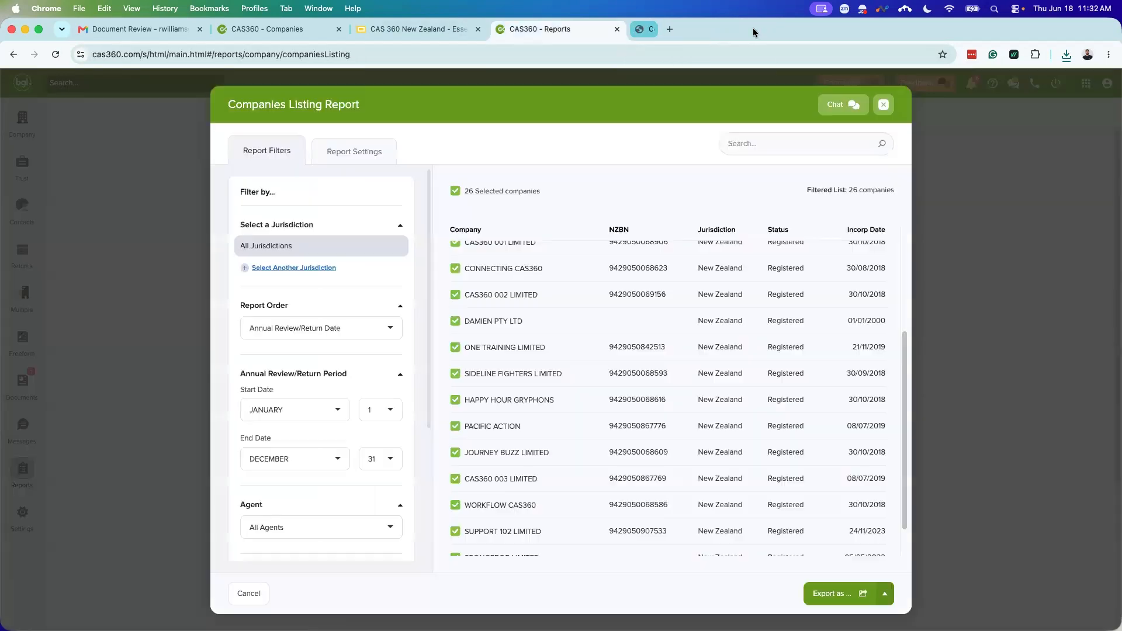
Step: Close the listing window and start a Company Report, checking which sections it includes
left_click(885, 105)
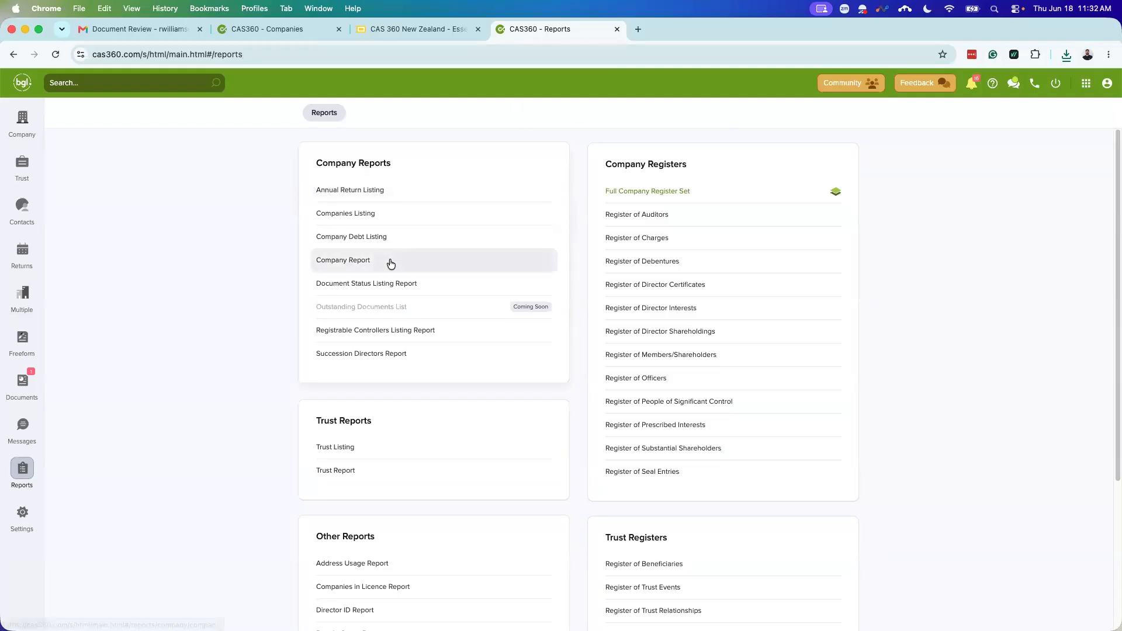
left_click(358, 266)
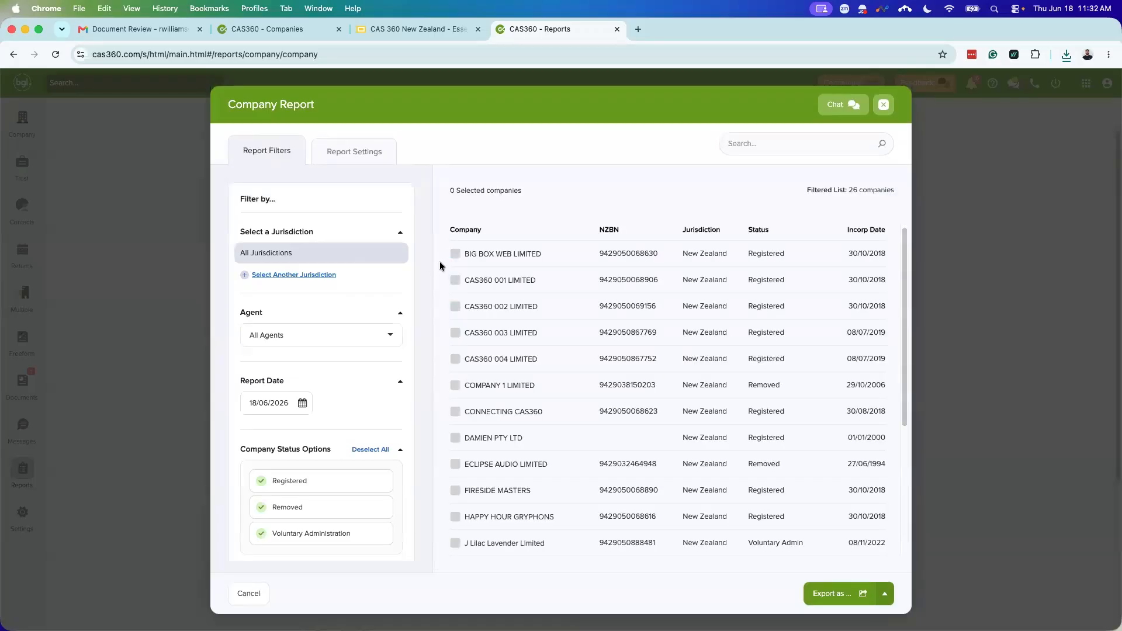
scroll(398, 318, "down", 2)
scroll(374, 338, "down", 3)
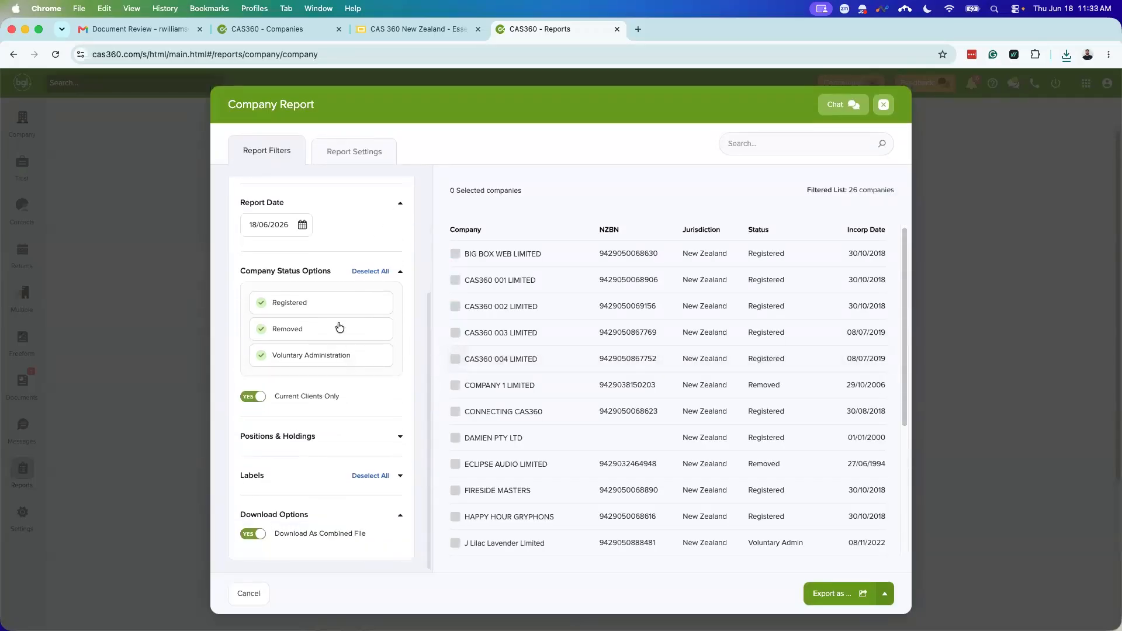
scroll(338, 367, "up", 5)
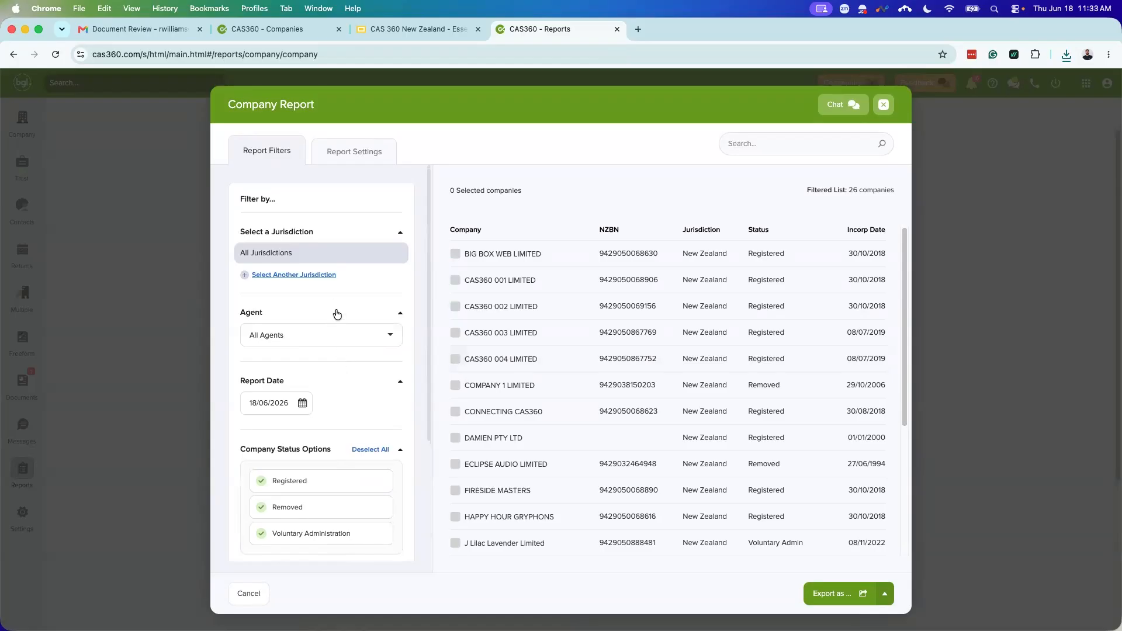
scroll(316, 399, "down", 4)
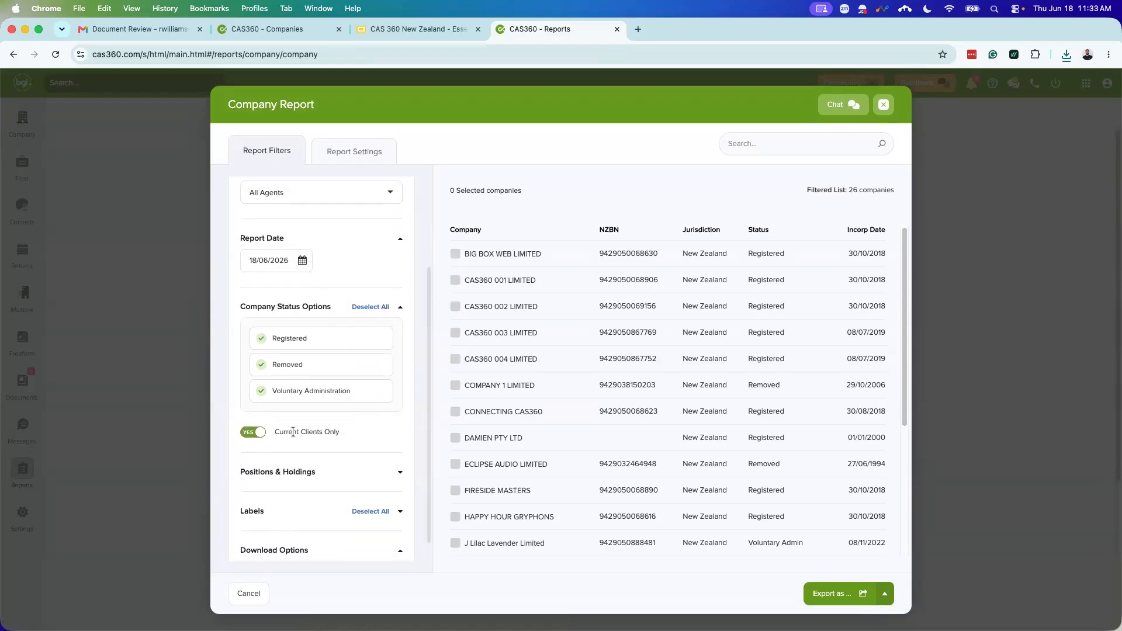
scroll(298, 439, "down", 1)
scroll(297, 444, "up", 5)
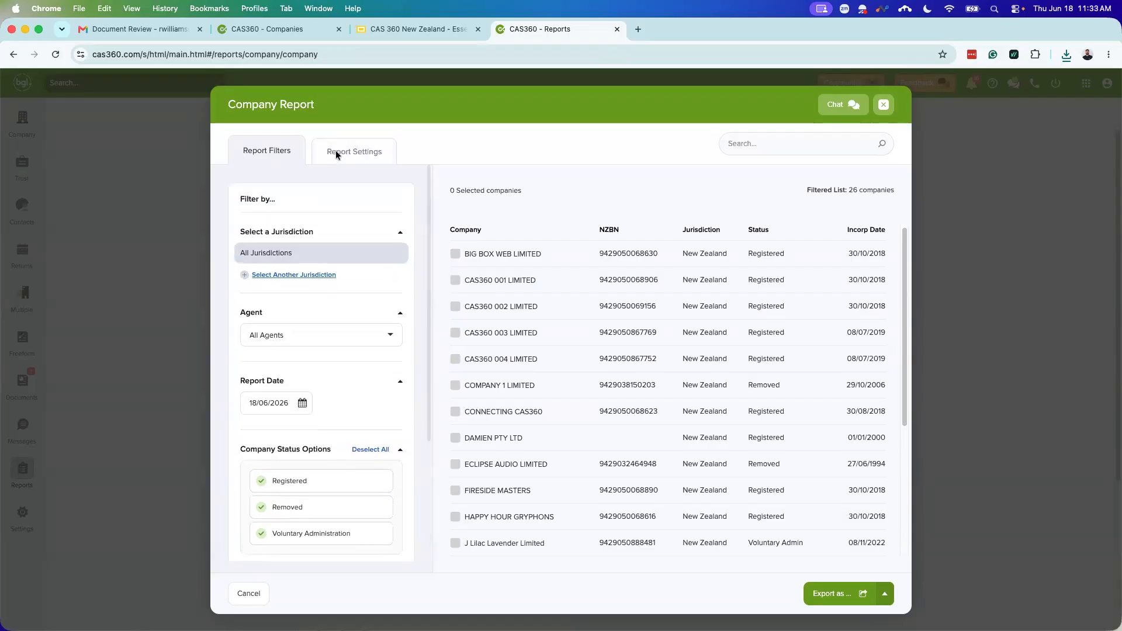
left_click(336, 156)
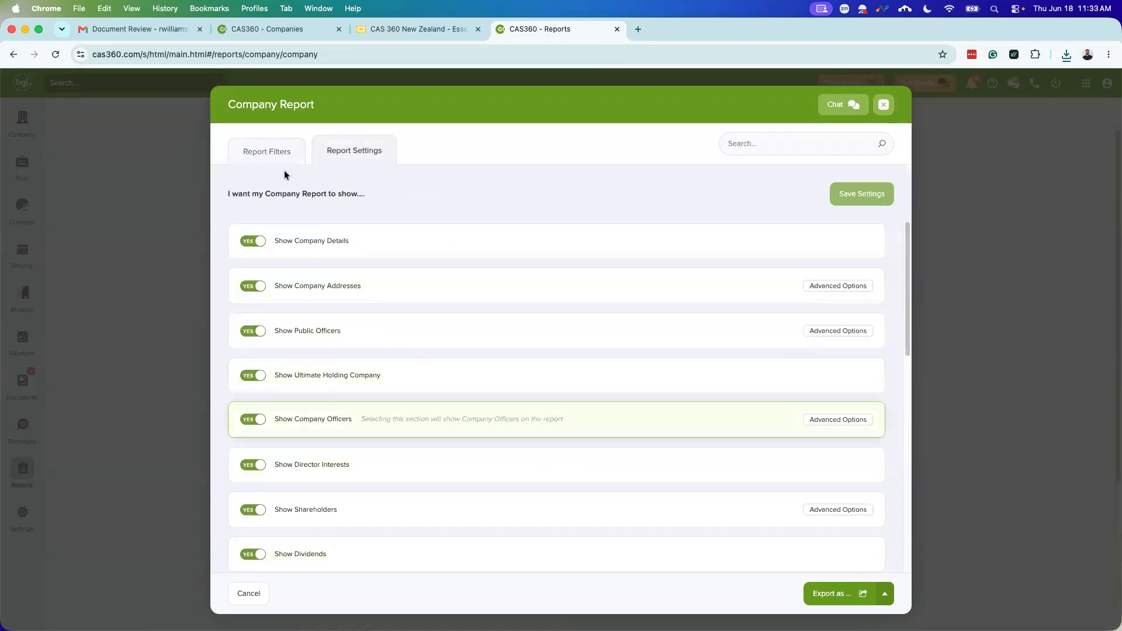
left_click(279, 153)
Step: Select CAS360 004 LIMITED, export its Company Report as PDF, and open the download
left_click(459, 362)
left_click(884, 594)
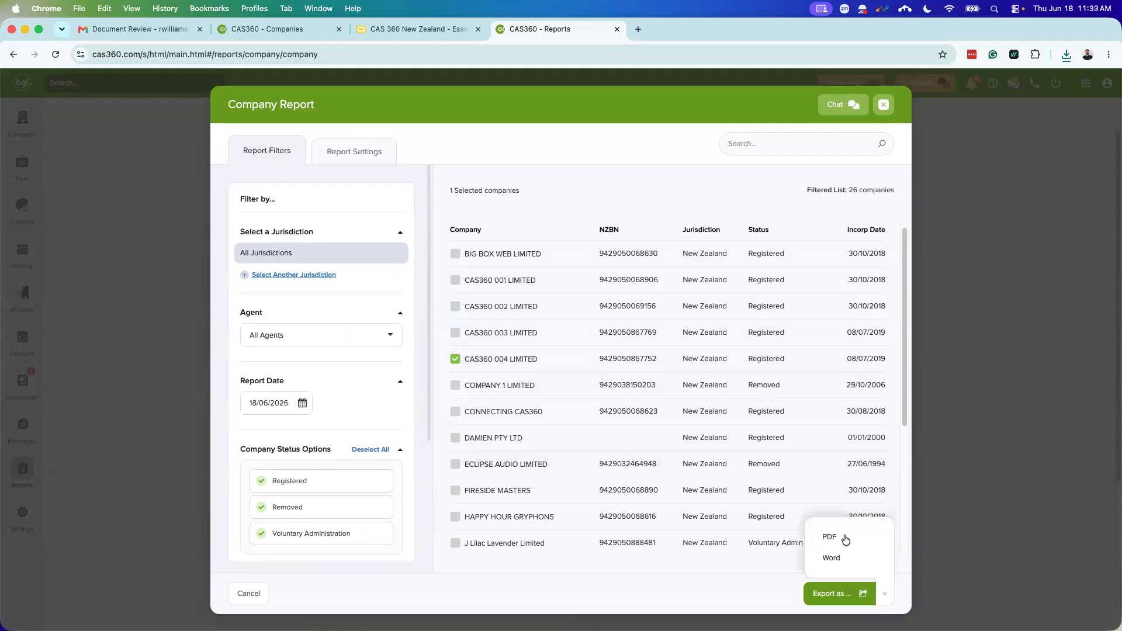
left_click(845, 538)
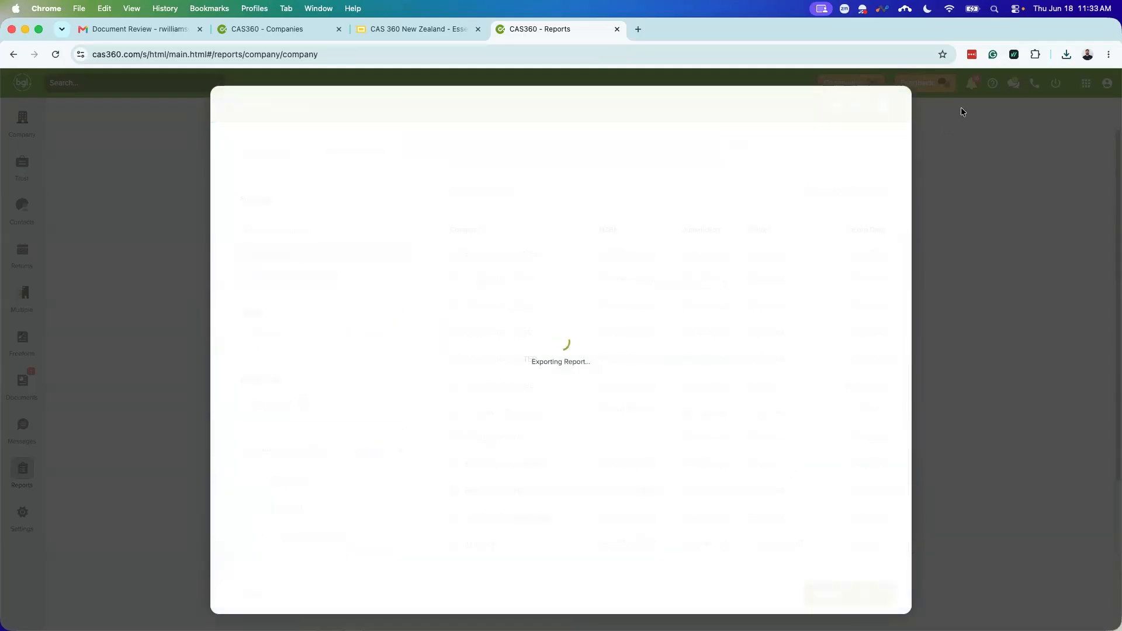
left_click(952, 82)
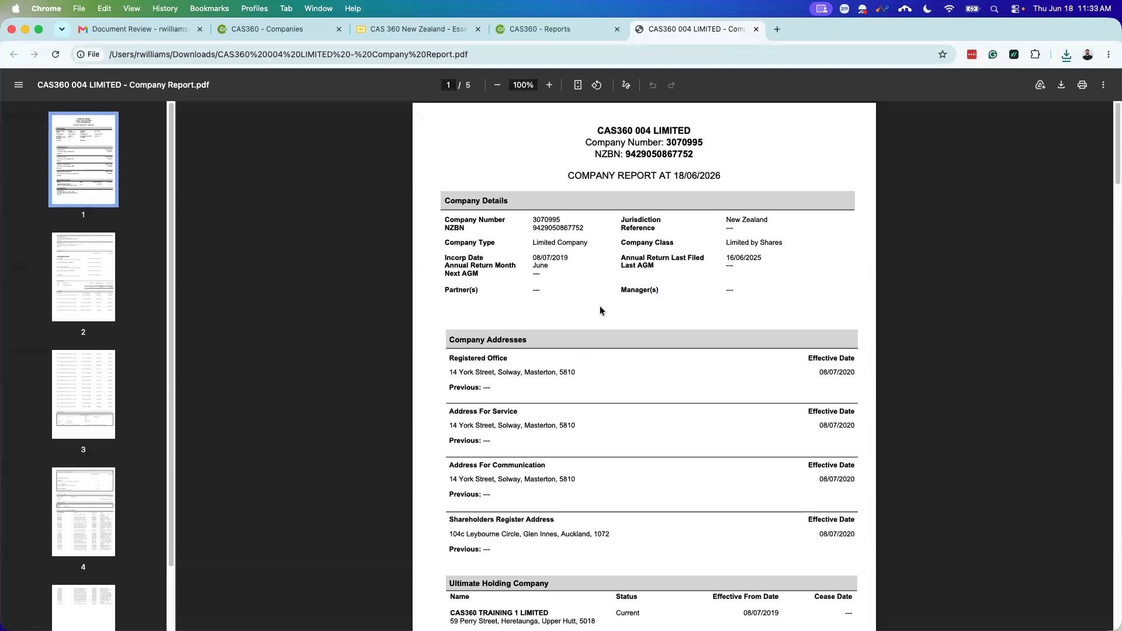
Step: Read through the five-page report's shareholders, dividends, trust and documents sections, then close the PDF
scroll(641, 319, "down", 1)
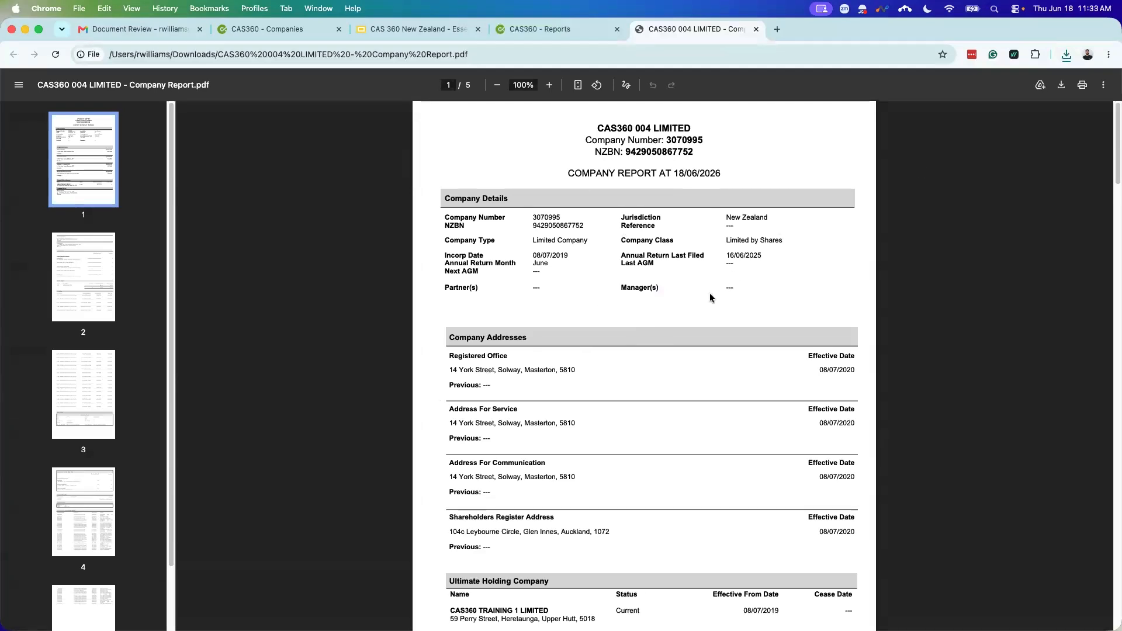
scroll(572, 281, "down", 1)
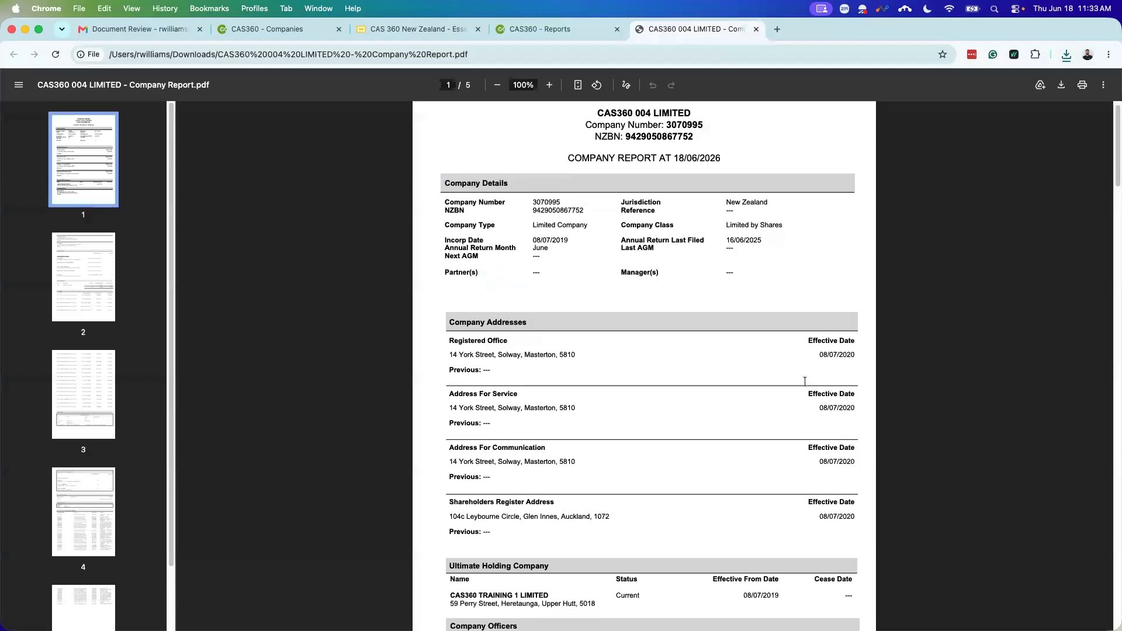
scroll(768, 399, "down", 1)
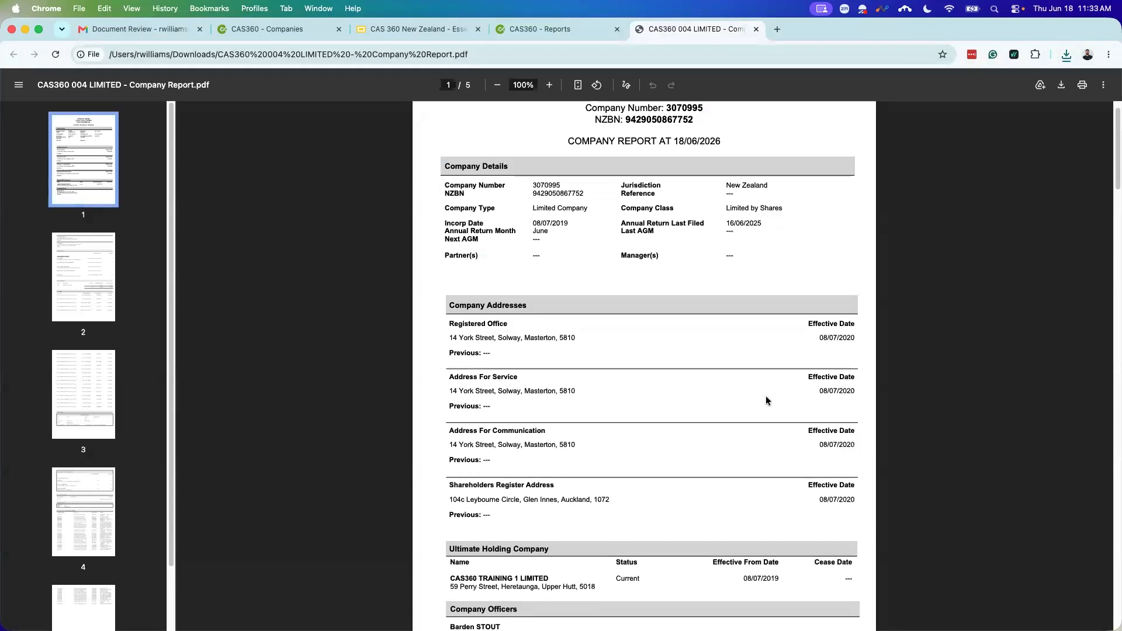
scroll(590, 359, "down", 2)
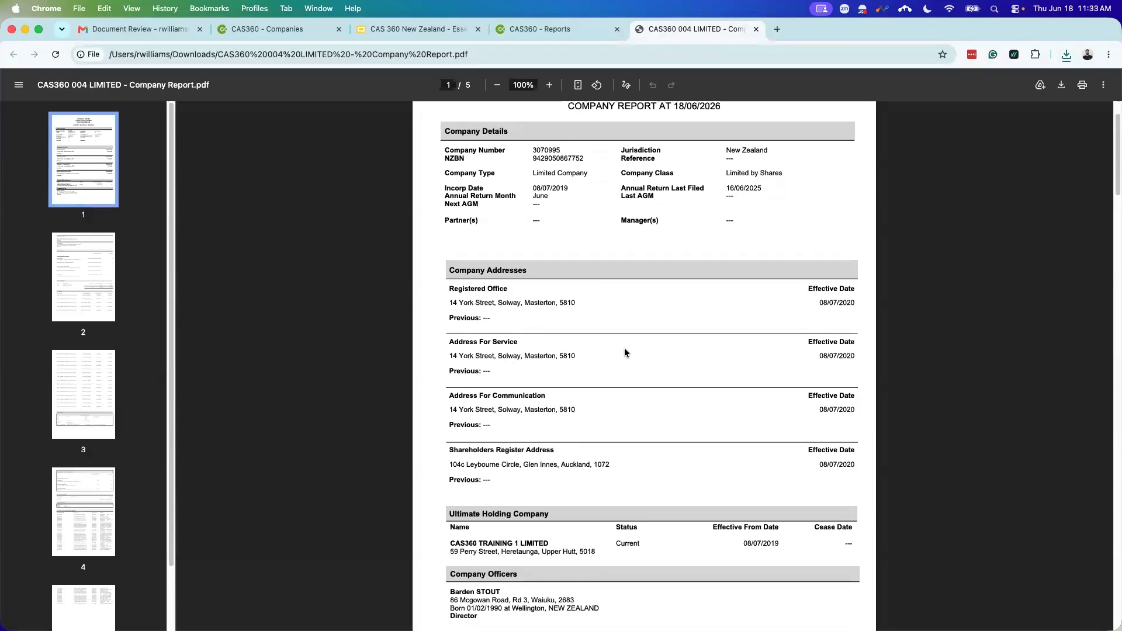
scroll(645, 345, "down", 10)
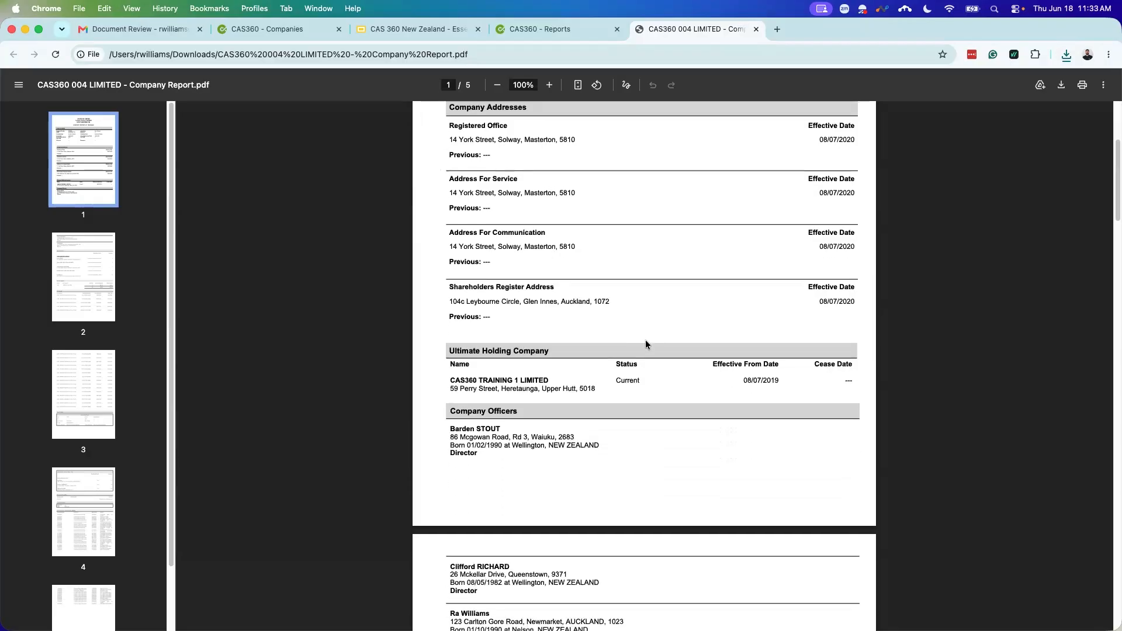
scroll(646, 341, "down", 11)
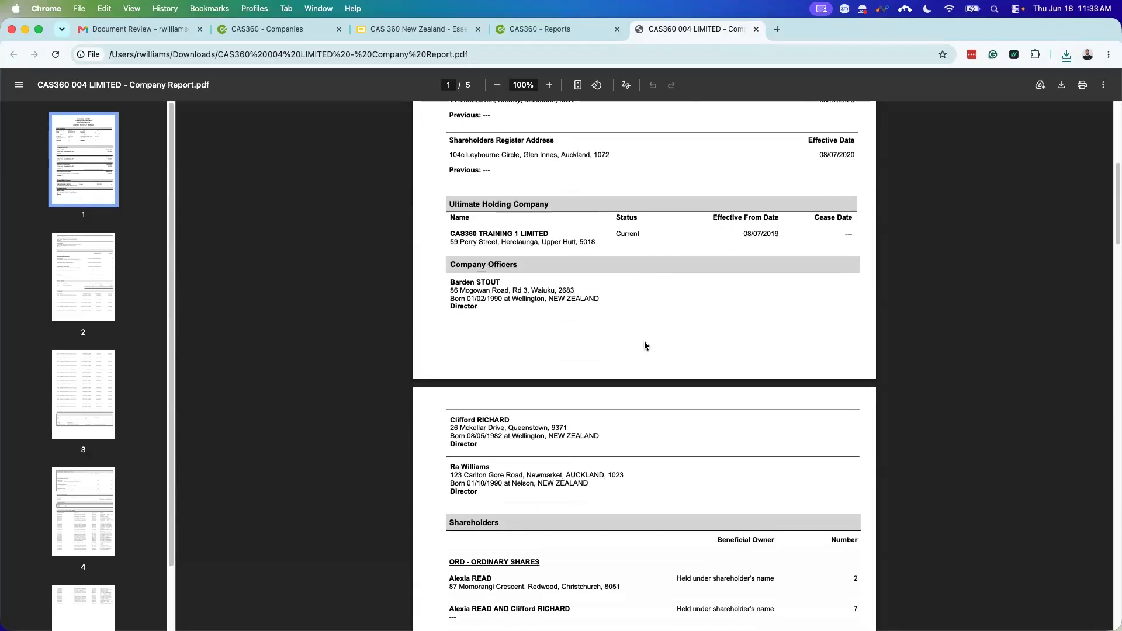
scroll(645, 347, "down", 7)
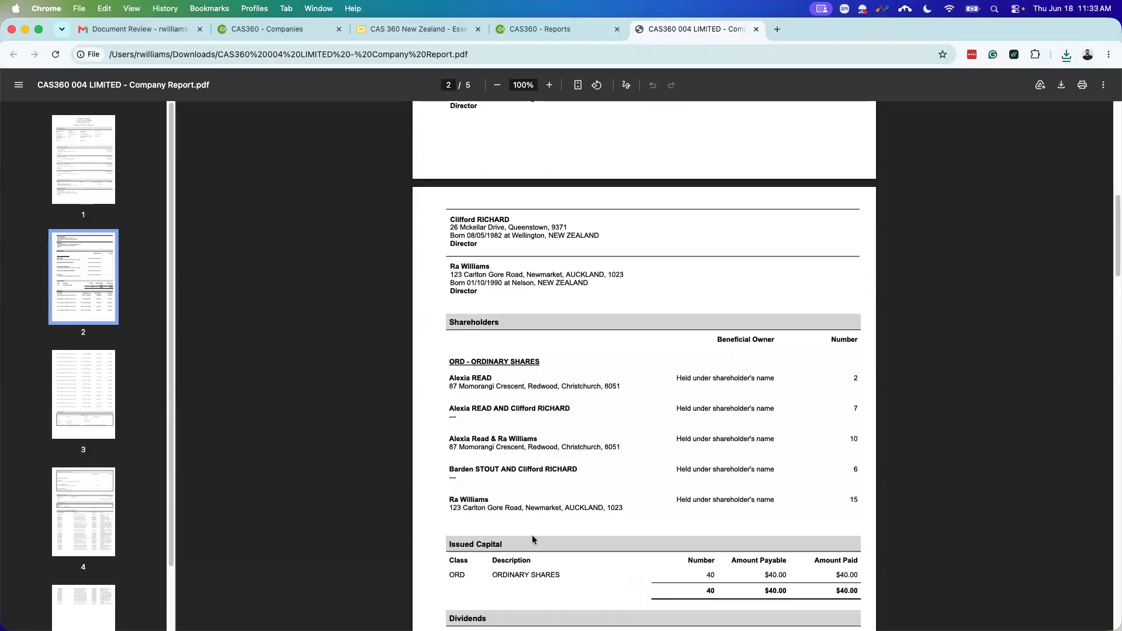
scroll(596, 452, "down", 3)
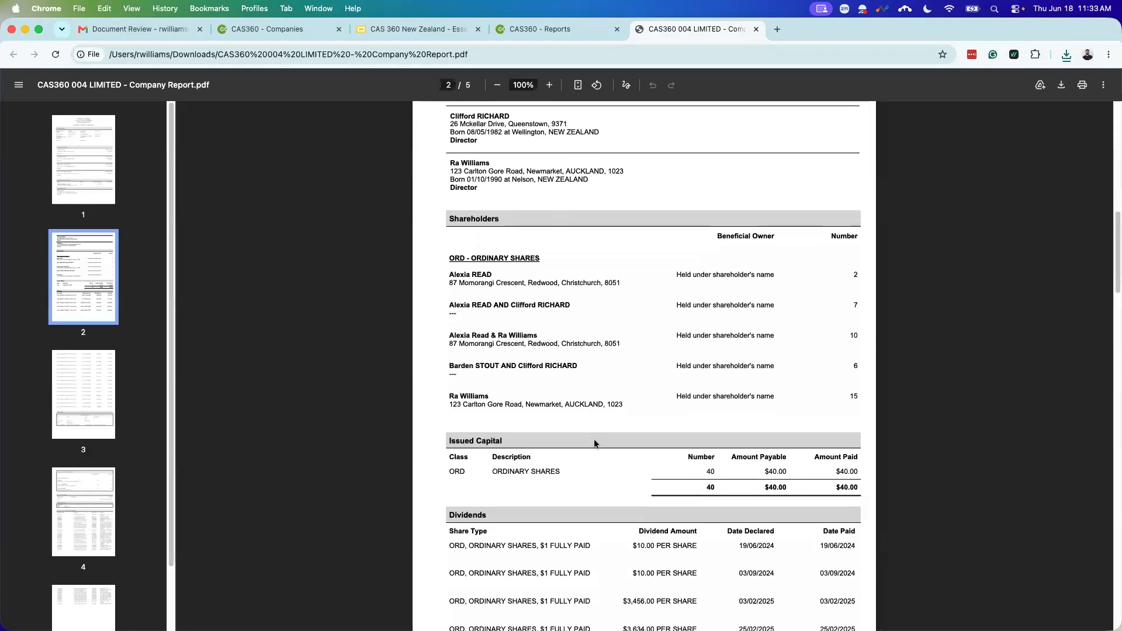
scroll(576, 453, "down", 5)
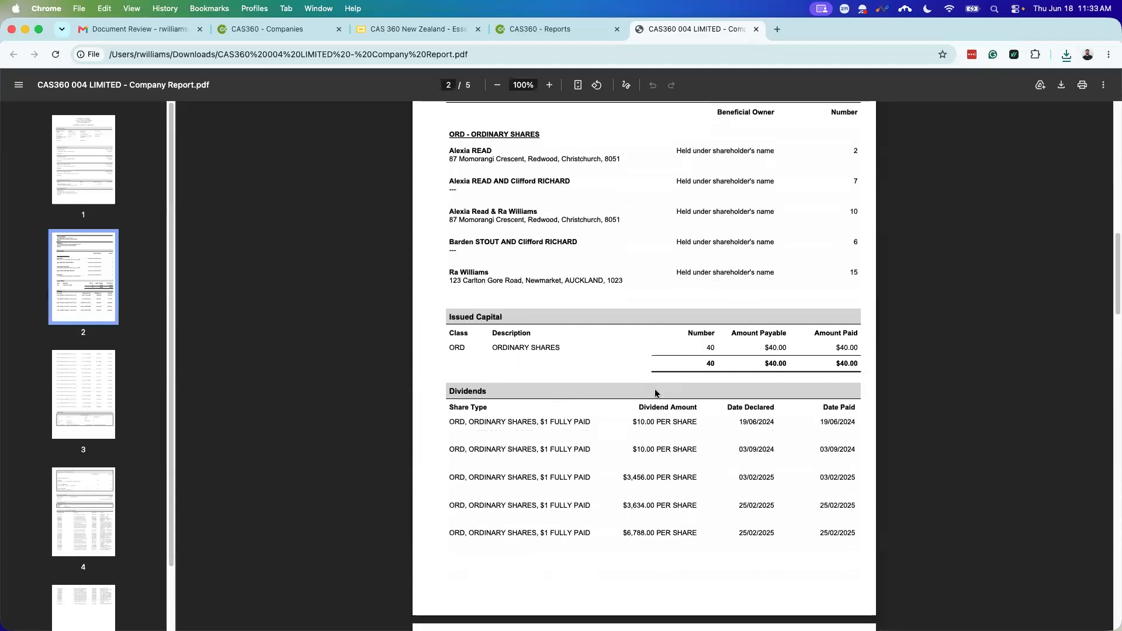
scroll(531, 395, "down", 8)
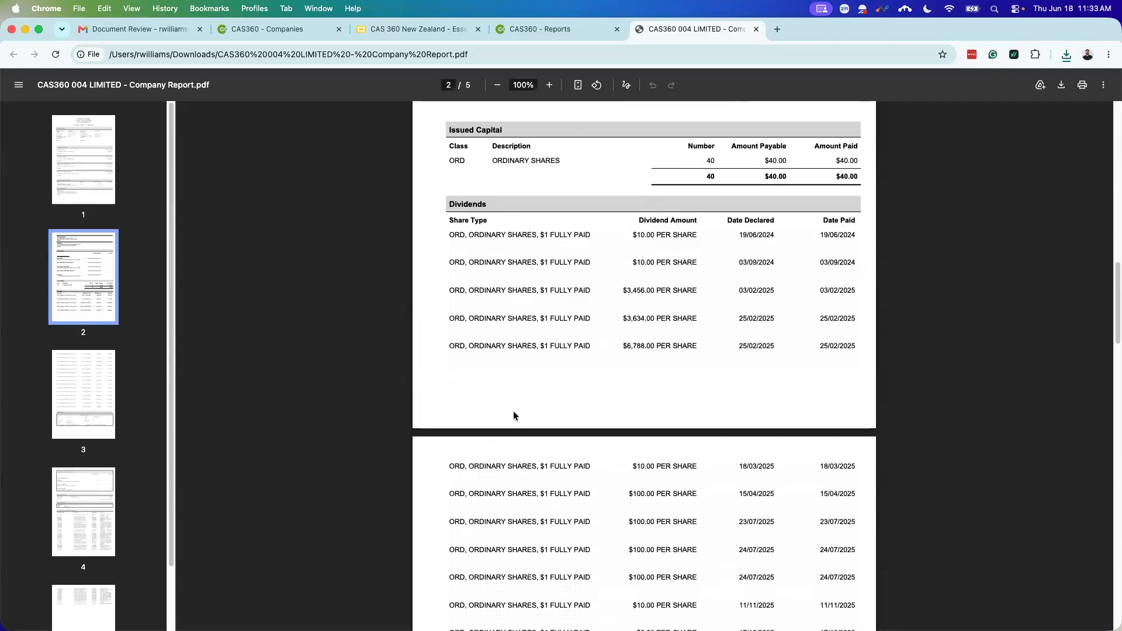
scroll(513, 417, "down", 14)
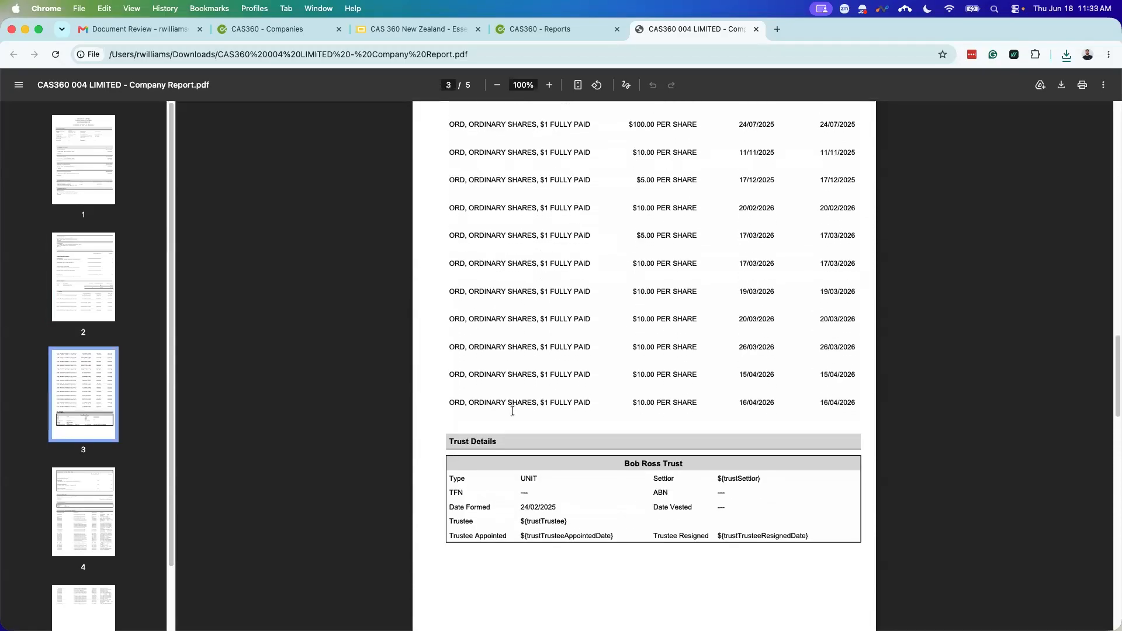
scroll(529, 410, "down", 5)
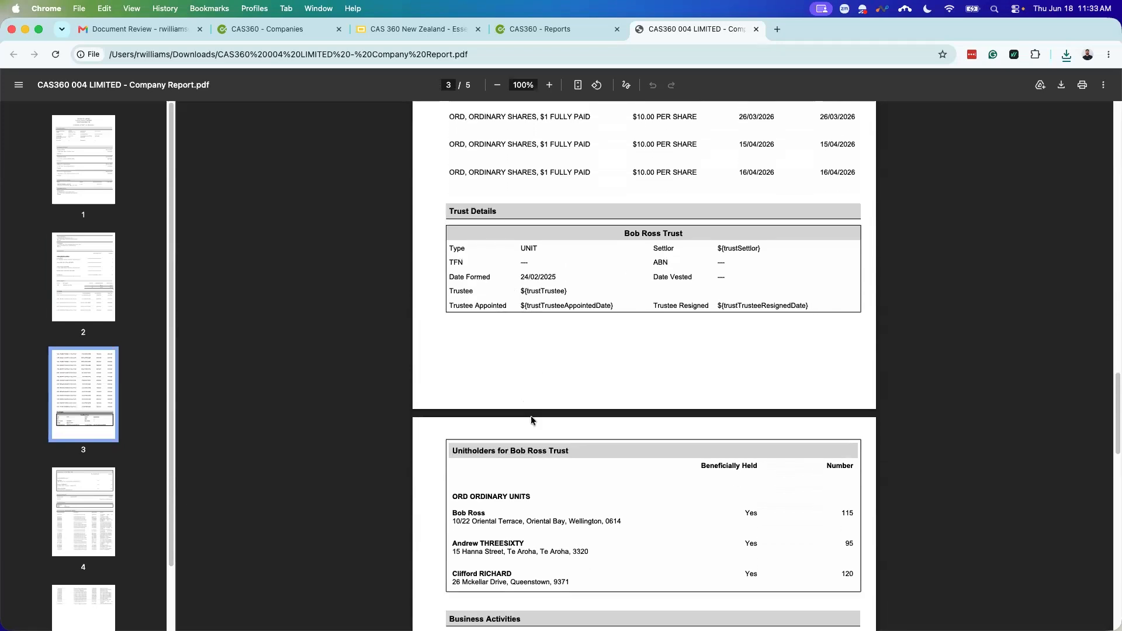
scroll(546, 412, "down", 4)
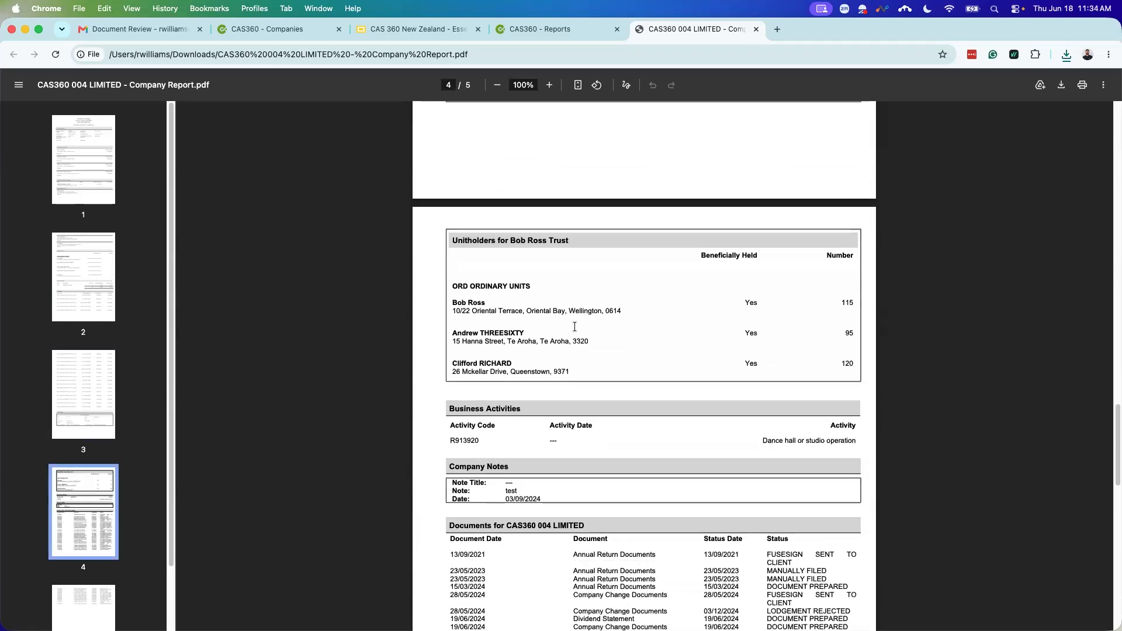
scroll(653, 374, "down", 5)
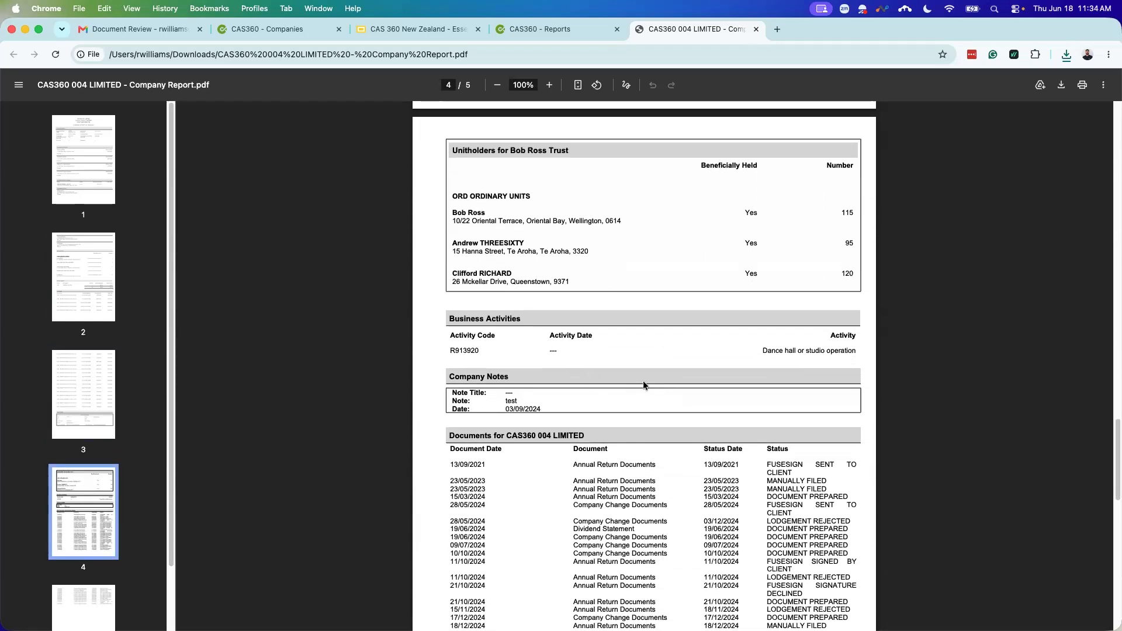
scroll(632, 475, "down", 1)
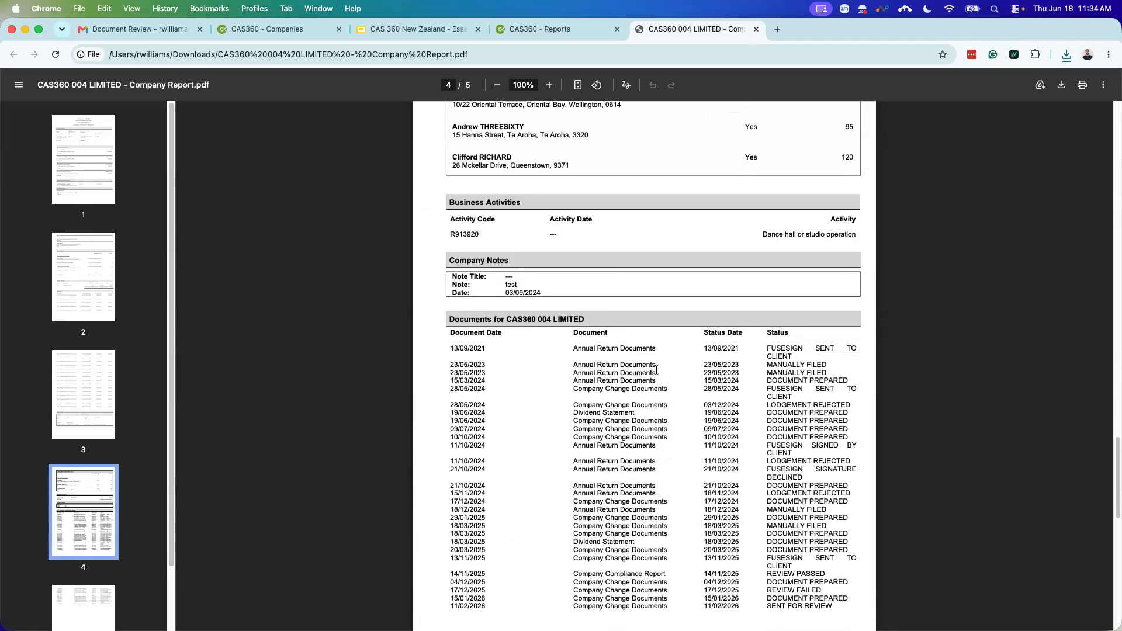
scroll(645, 421, "down", 1)
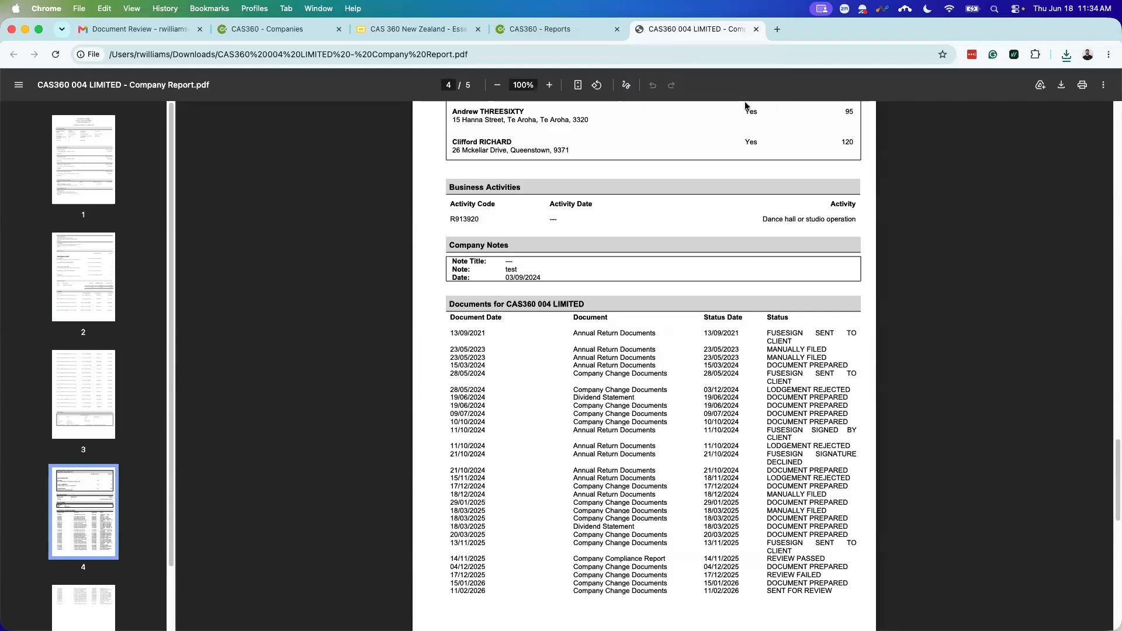
left_click(755, 30)
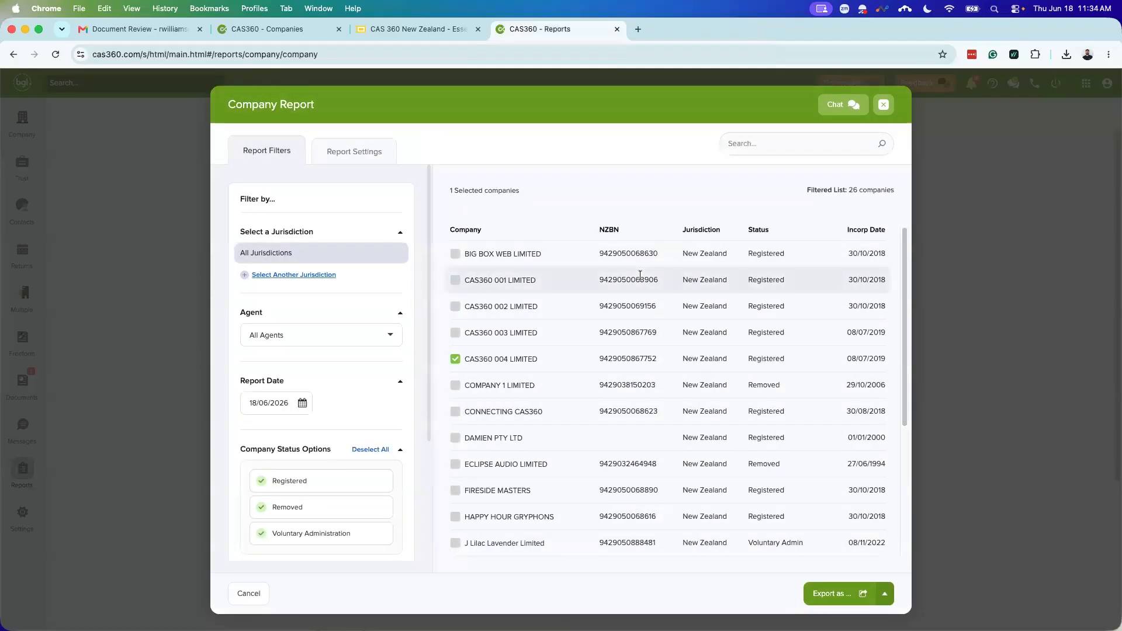
Step: Close the Company Report setup and scroll down the full reports list
left_click(882, 104)
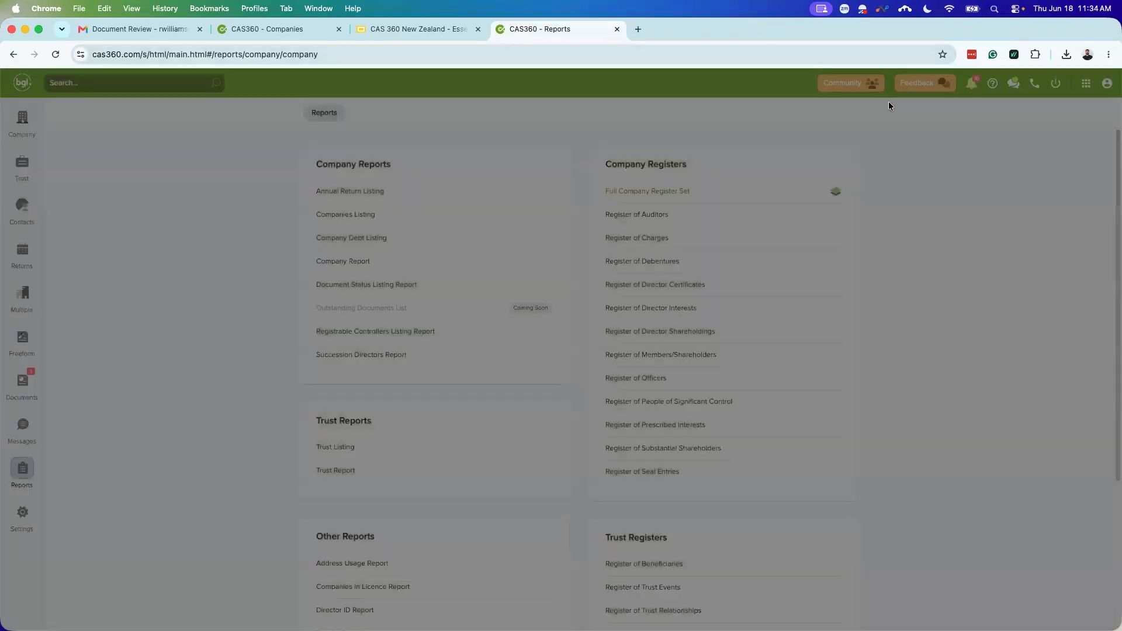
scroll(538, 333, "down", 3)
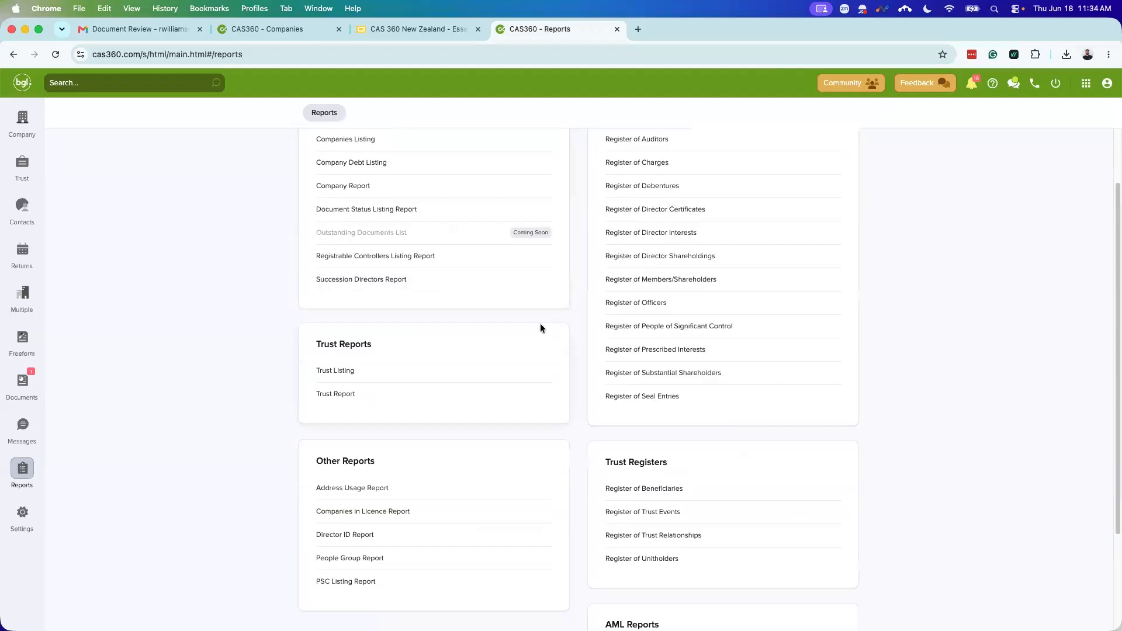
Step: Export an Address Usage Report for the one searched address as a PDF and open it
left_click(350, 489)
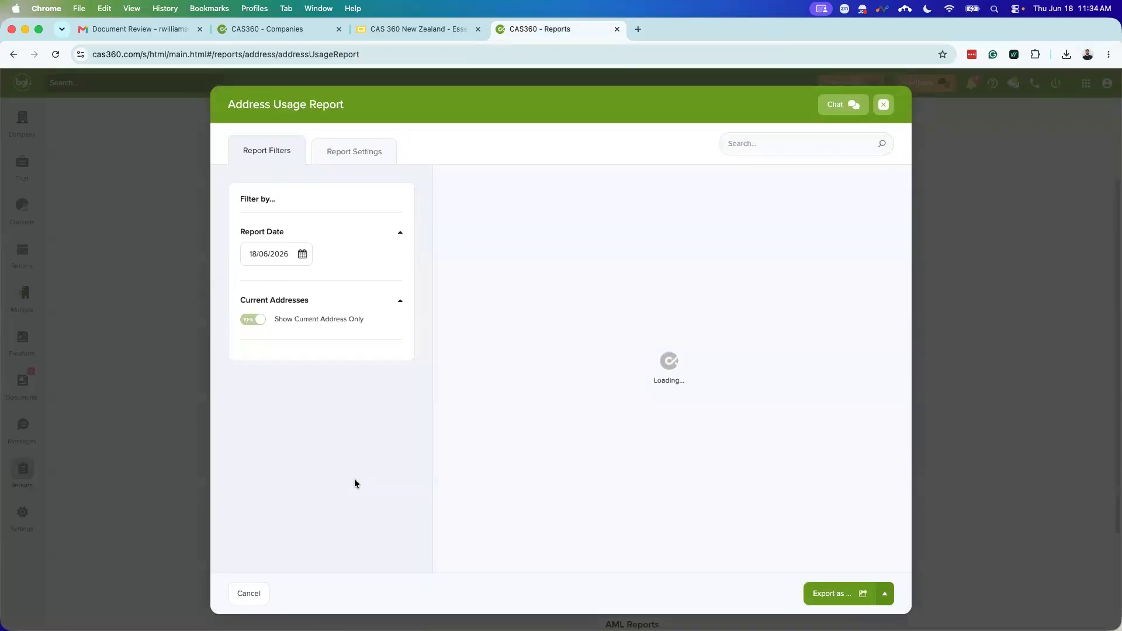
left_click(801, 144)
type("123 queen")
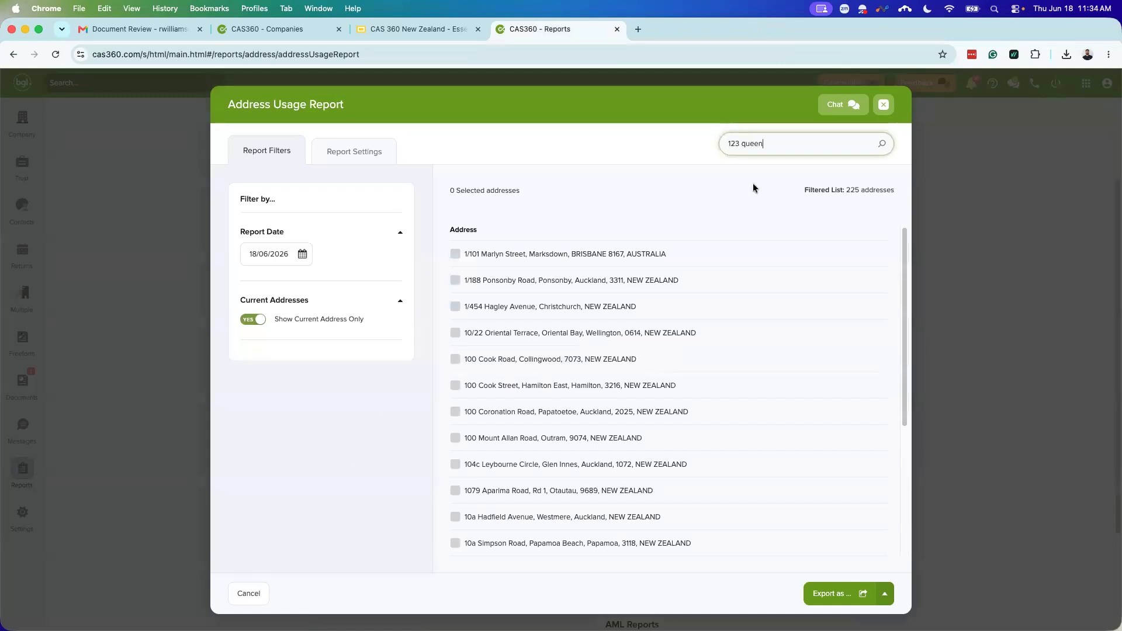
left_click(709, 175)
left_click(516, 258)
left_click(885, 594)
left_click(850, 537)
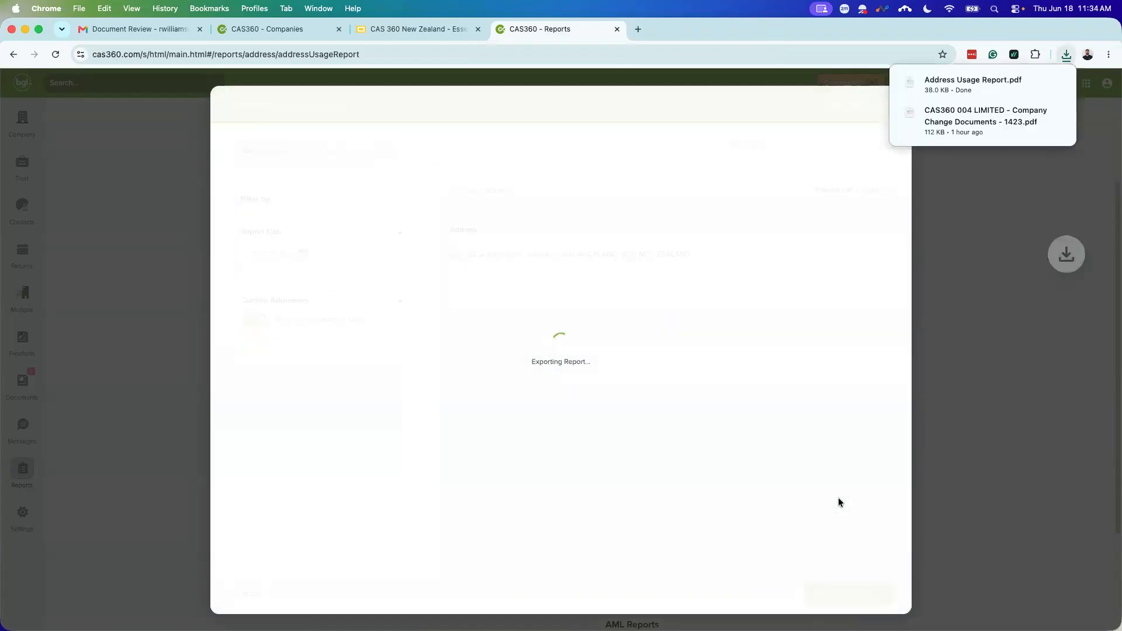
left_click(948, 85)
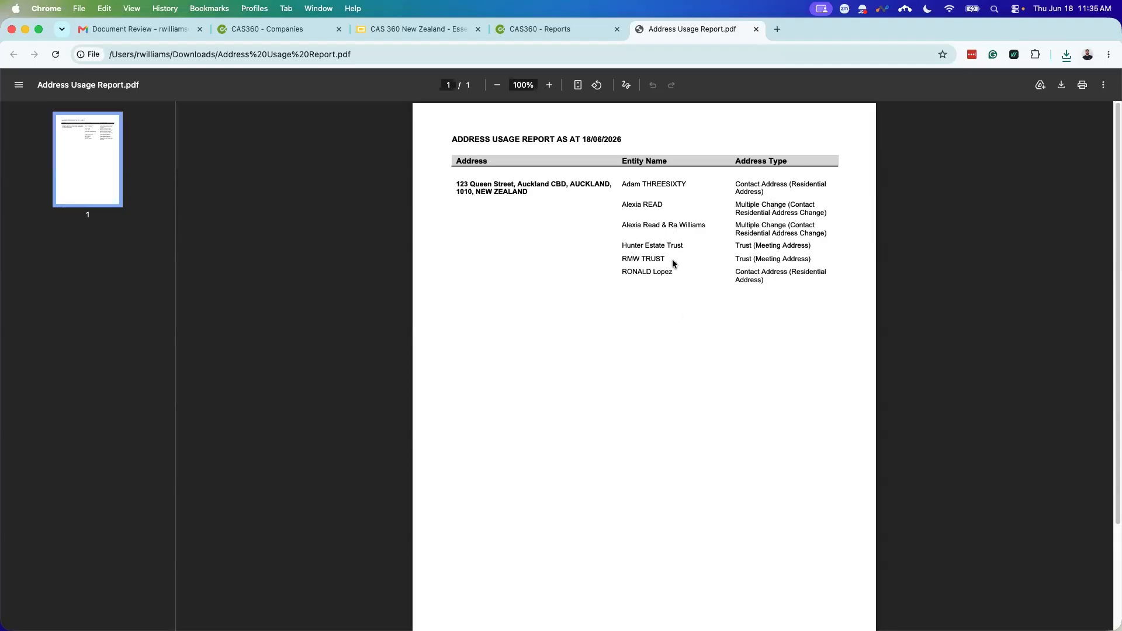
Step: Close the six-entity Address Usage Report PDF and its setup window
left_click(756, 31)
left_click(891, 107)
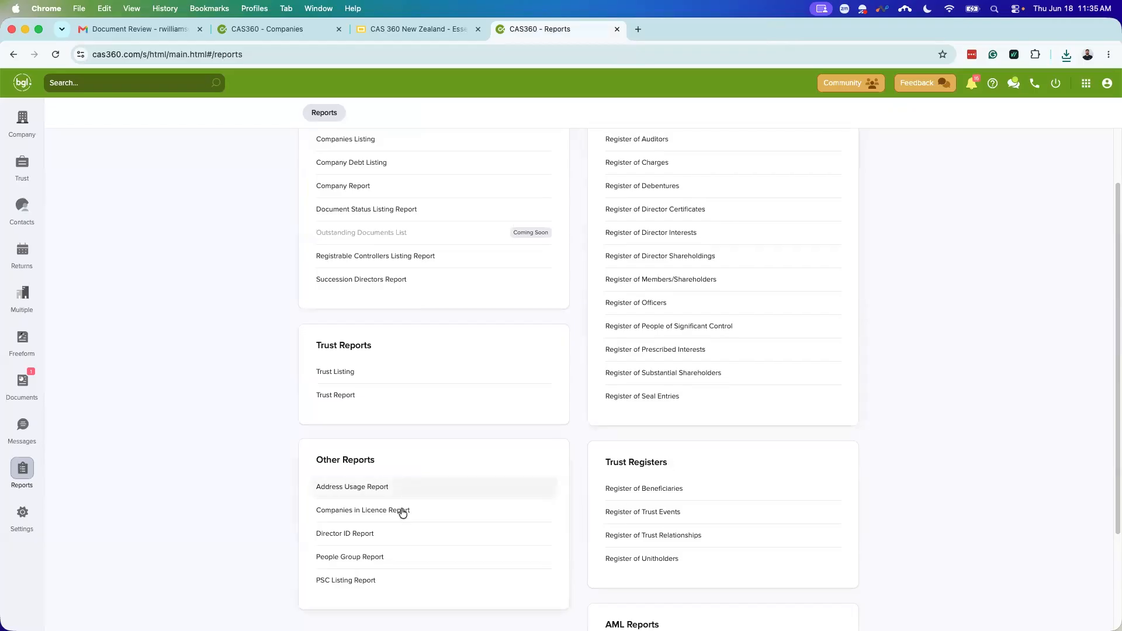
Step: Export a People Group Report for one searched director as a PDF and open the download
scroll(372, 535, "down", 1)
left_click(372, 518)
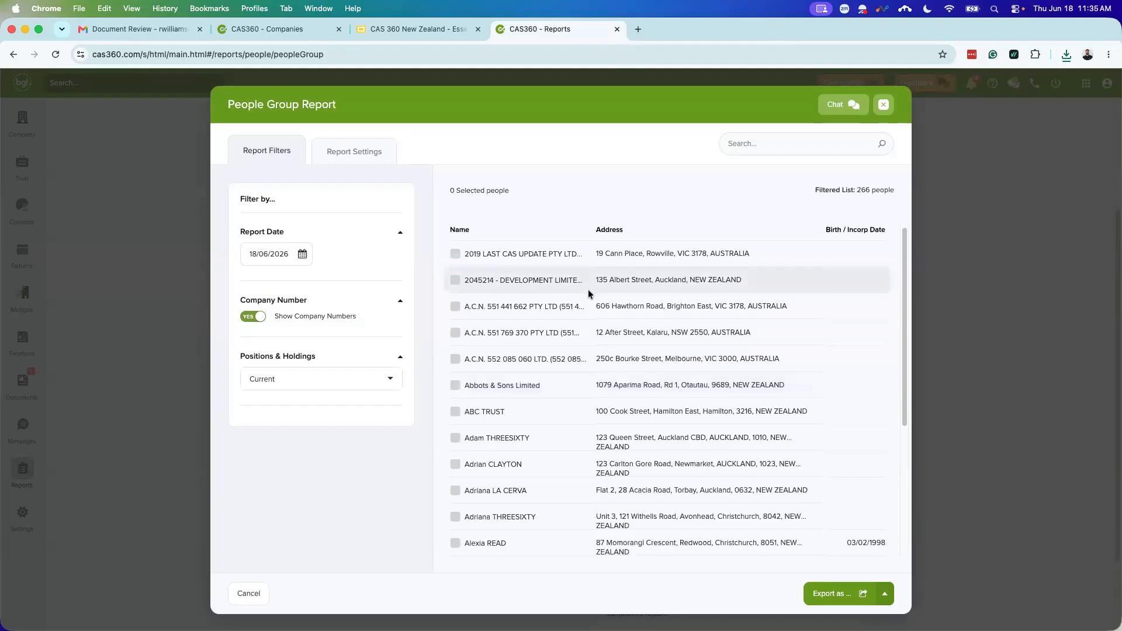
left_click(757, 149)
type("Ra wil")
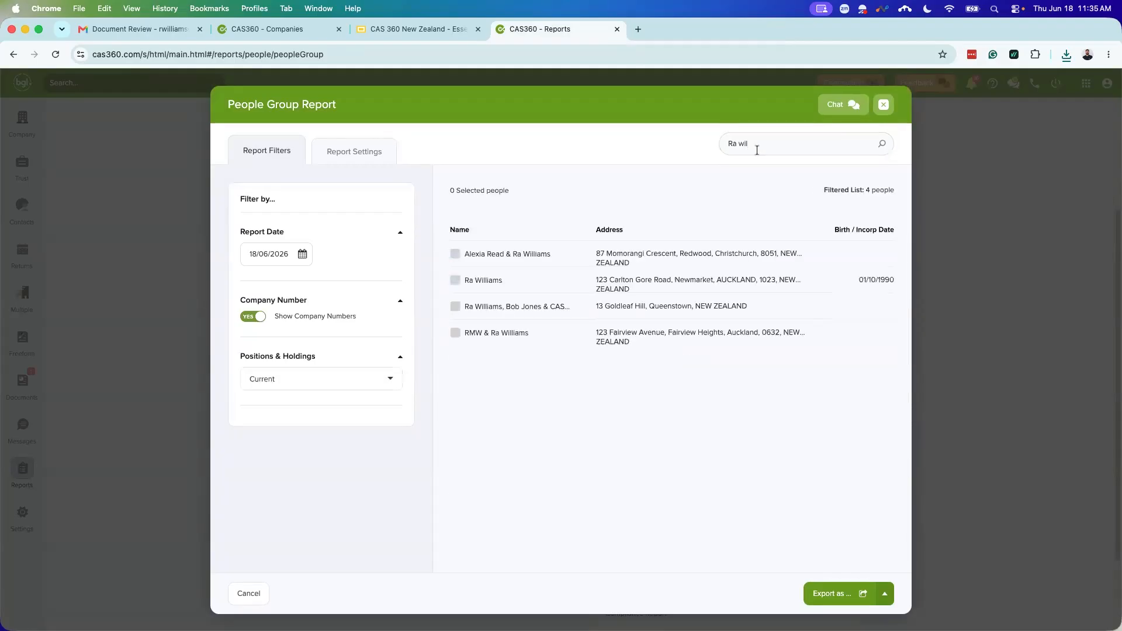
left_click(457, 282)
left_click(884, 593)
left_click(854, 532)
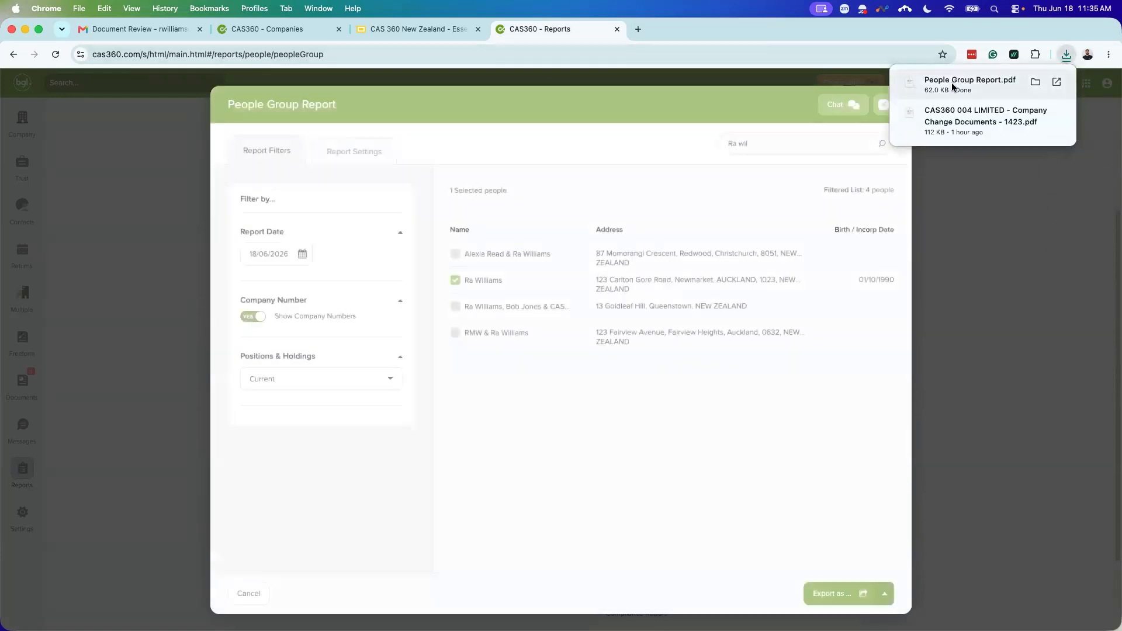
left_click(951, 83)
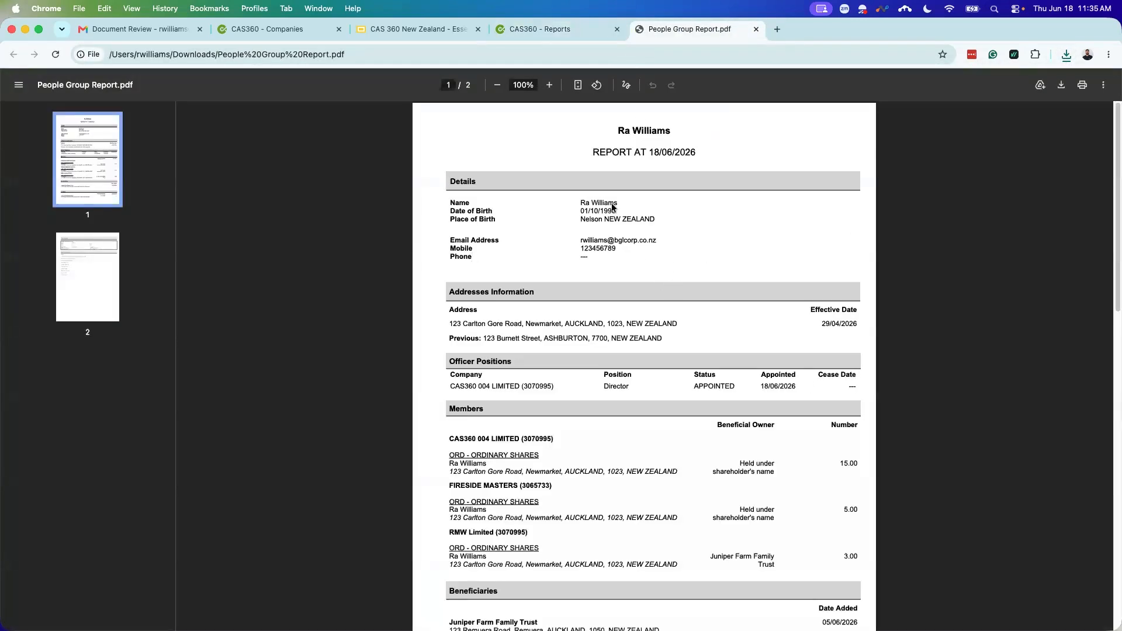
Step: Read both pages of the People Group Report, through Trust Details and Representative Of entities, then close it
scroll(712, 268, "down", 1)
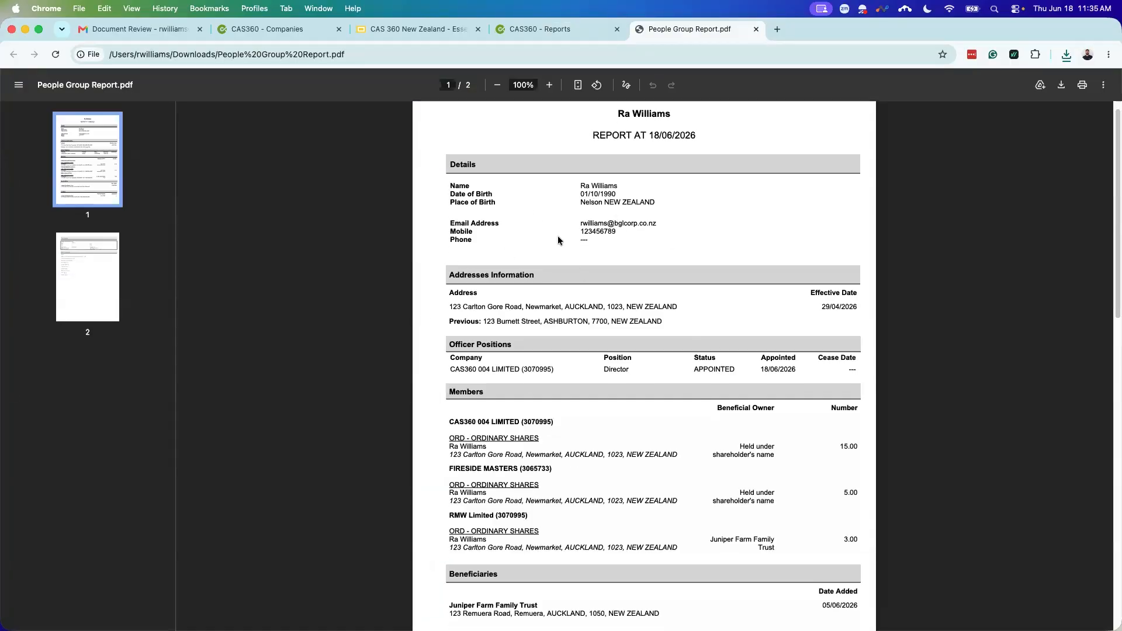
scroll(590, 280, "down", 1)
scroll(590, 280, "down", 1)
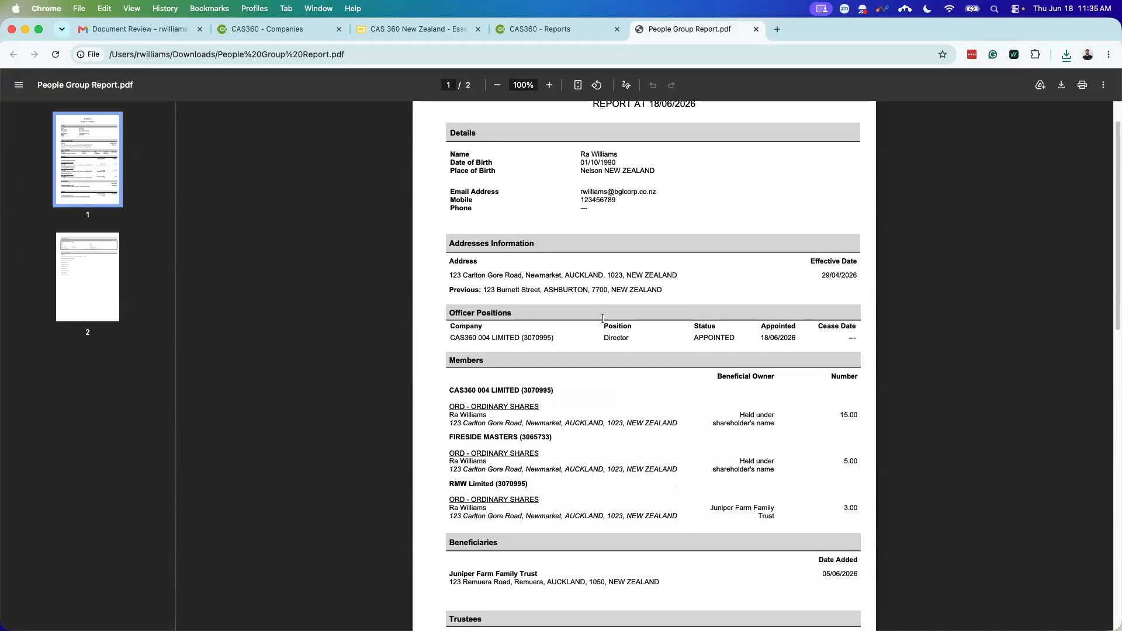
scroll(555, 327, "down", 7)
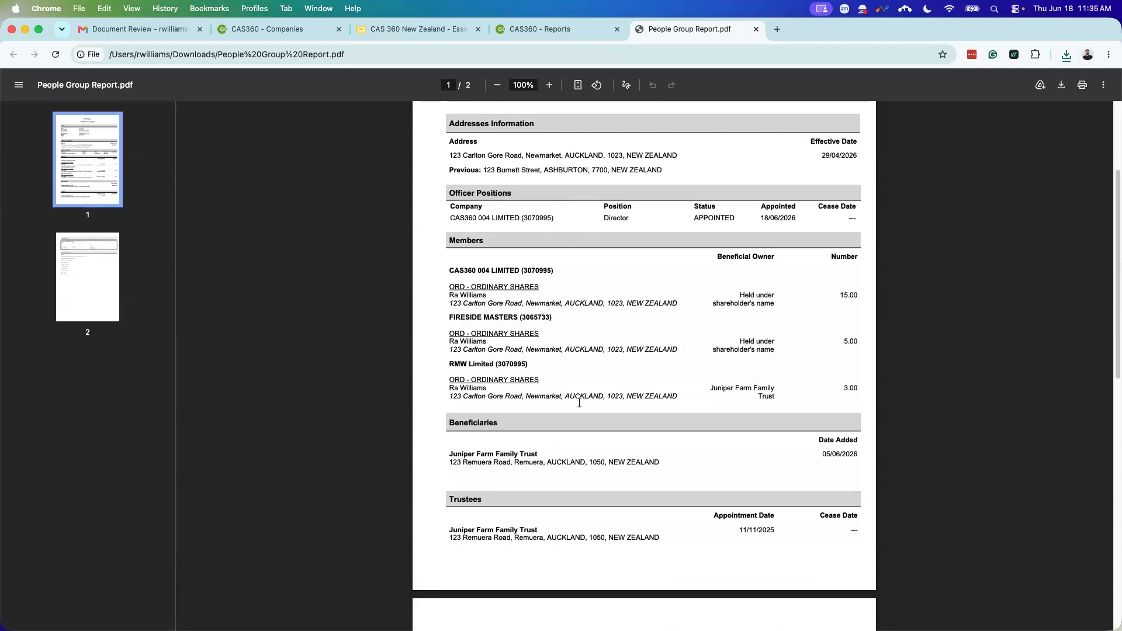
scroll(593, 365, "down", 3)
scroll(596, 412, "down", 5)
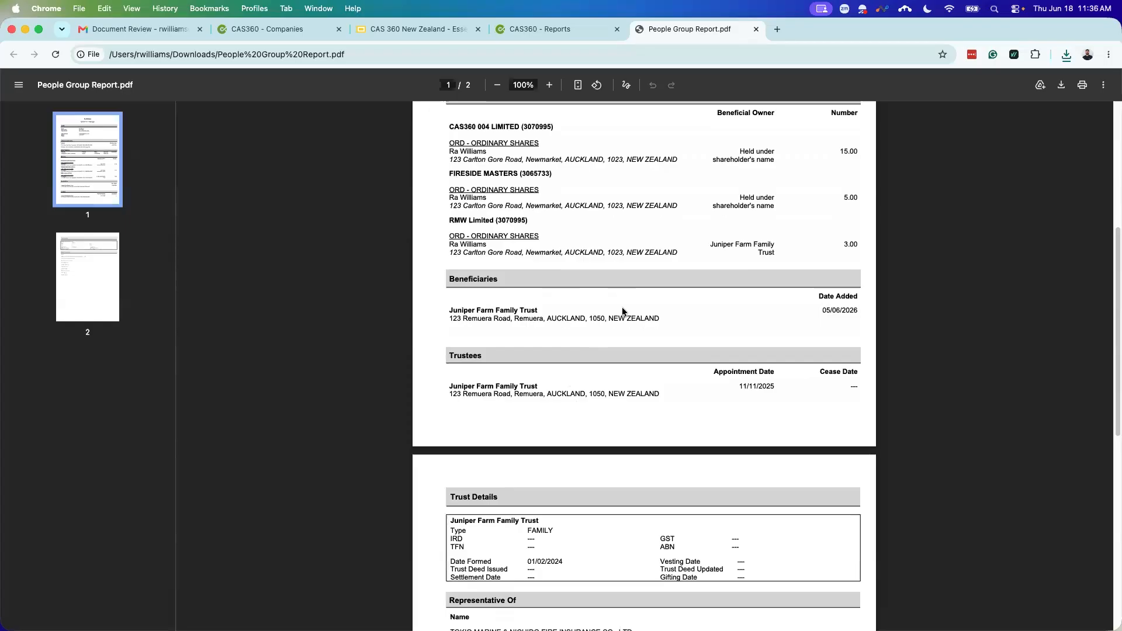
scroll(614, 302, "down", 9)
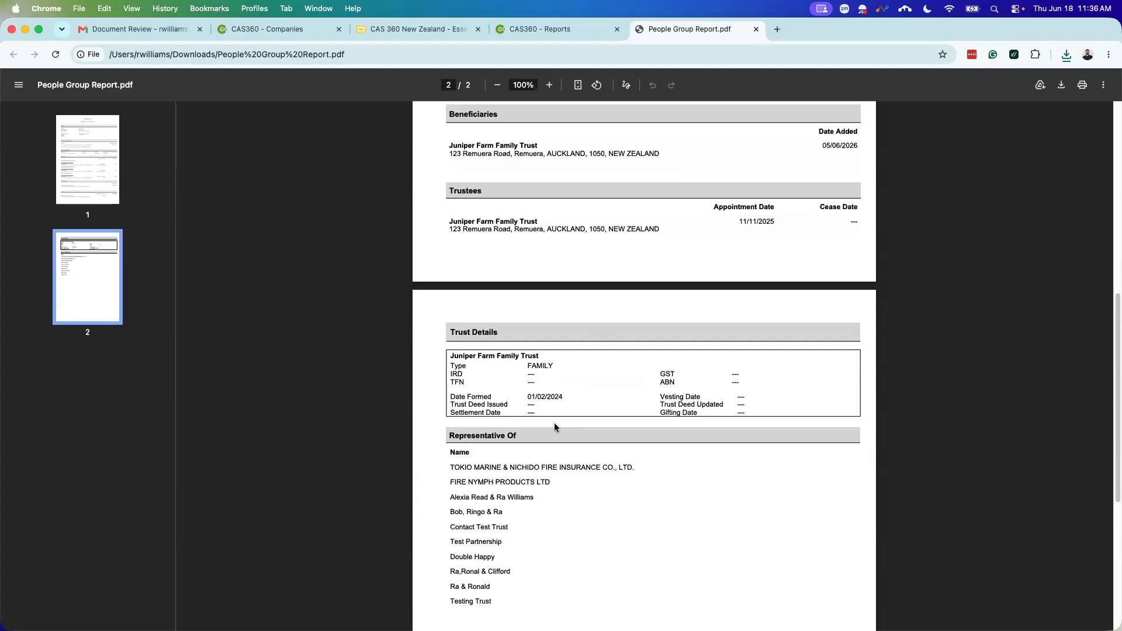
scroll(553, 418, "down", 5)
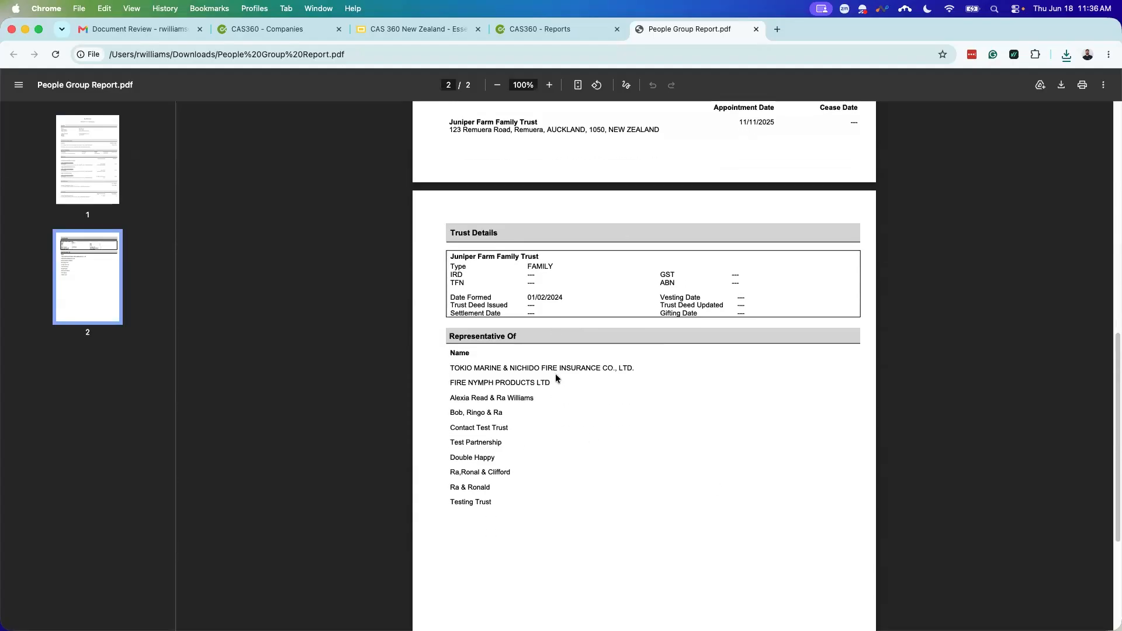
left_click(756, 30)
Step: Dismiss the People Group Report setup and go to Lodgement / Agent Settings
left_click(882, 104)
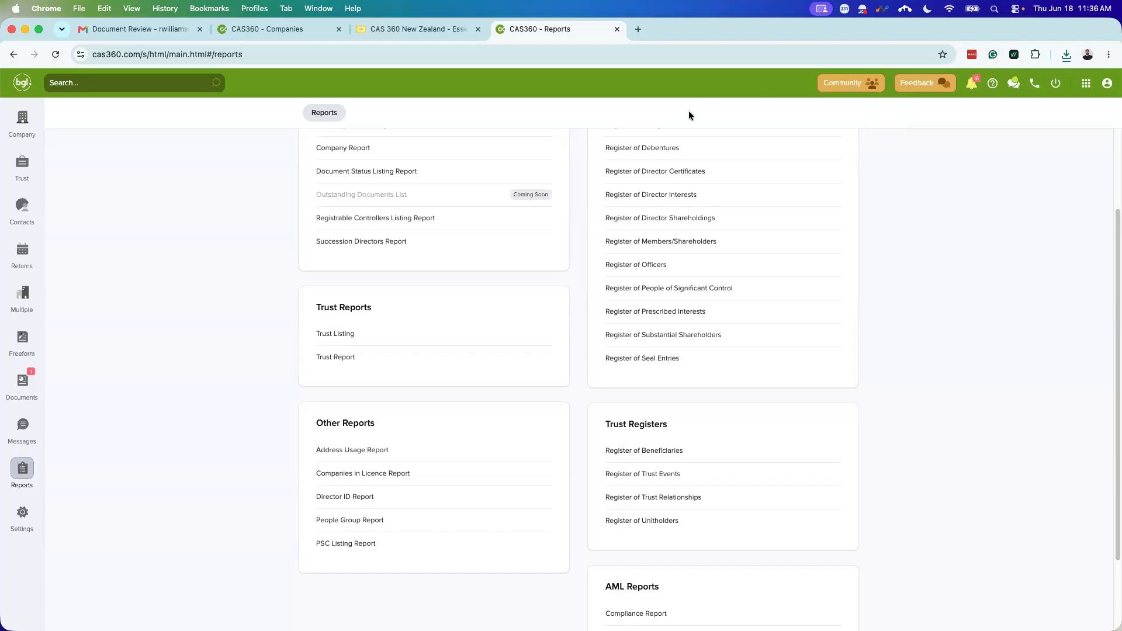
left_click(24, 513)
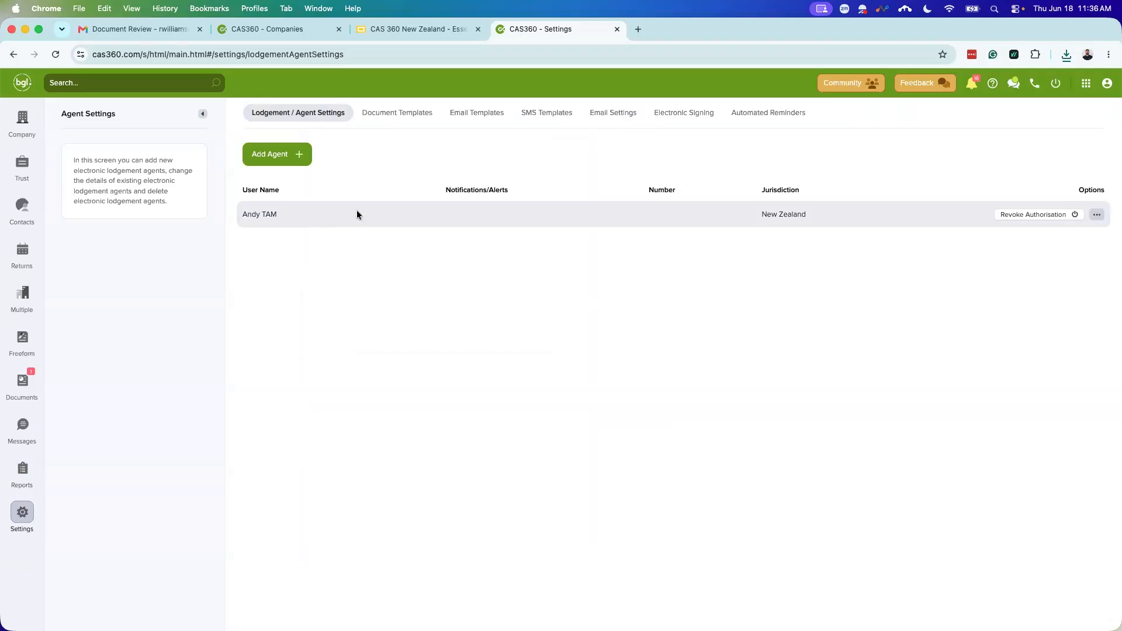
Step: Download the (Master) Annual Return.docx template from the Document Templates list
left_click(391, 116)
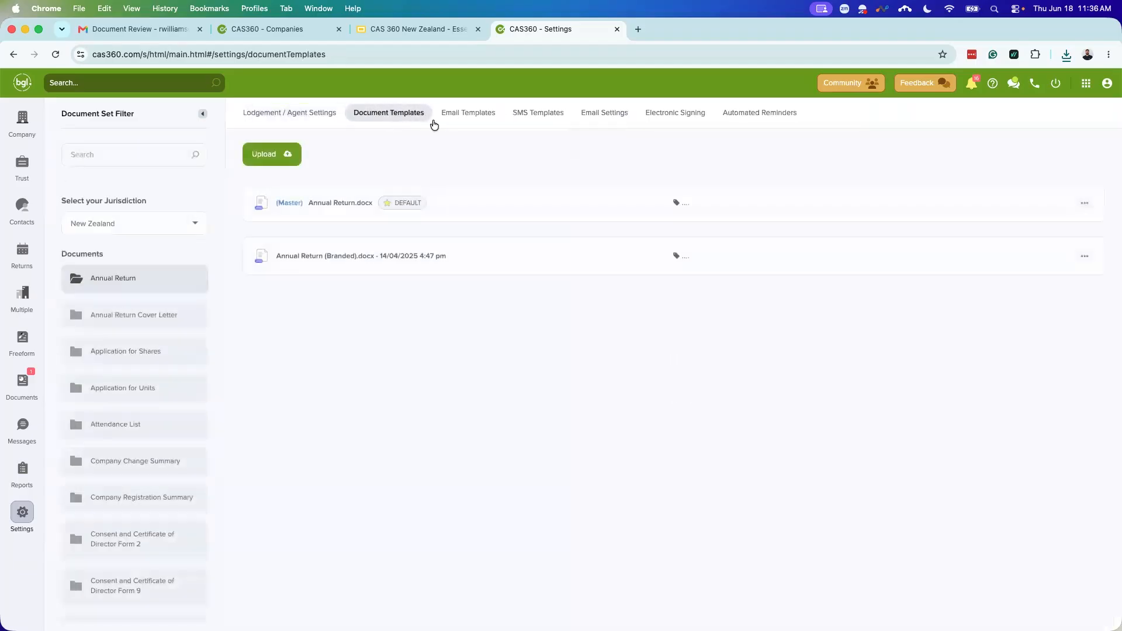
left_click(468, 116)
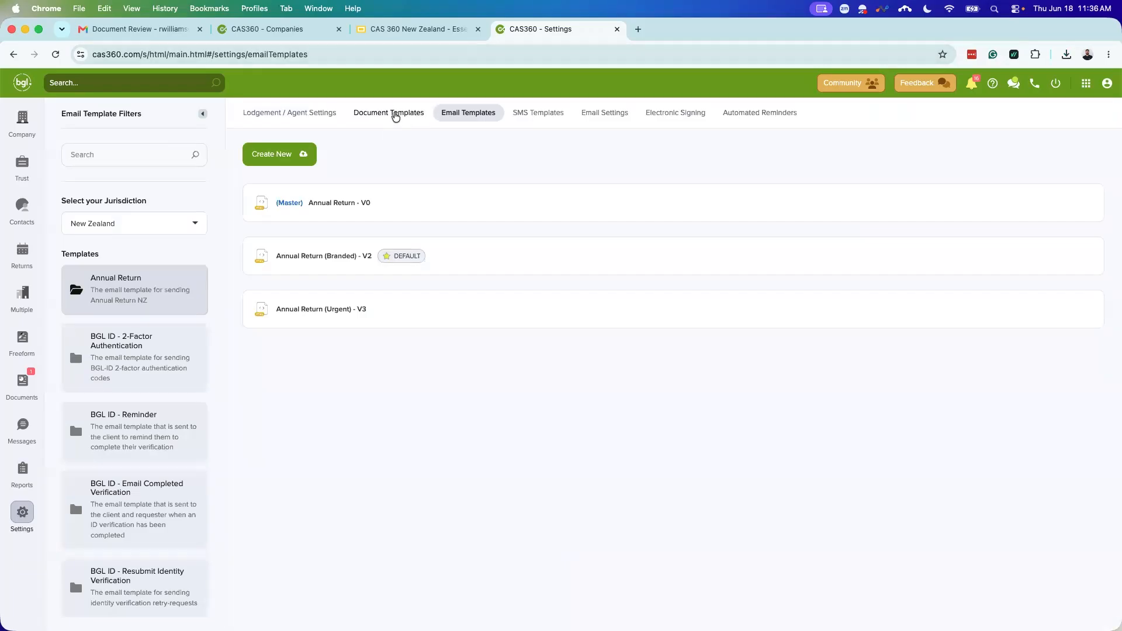
left_click(394, 113)
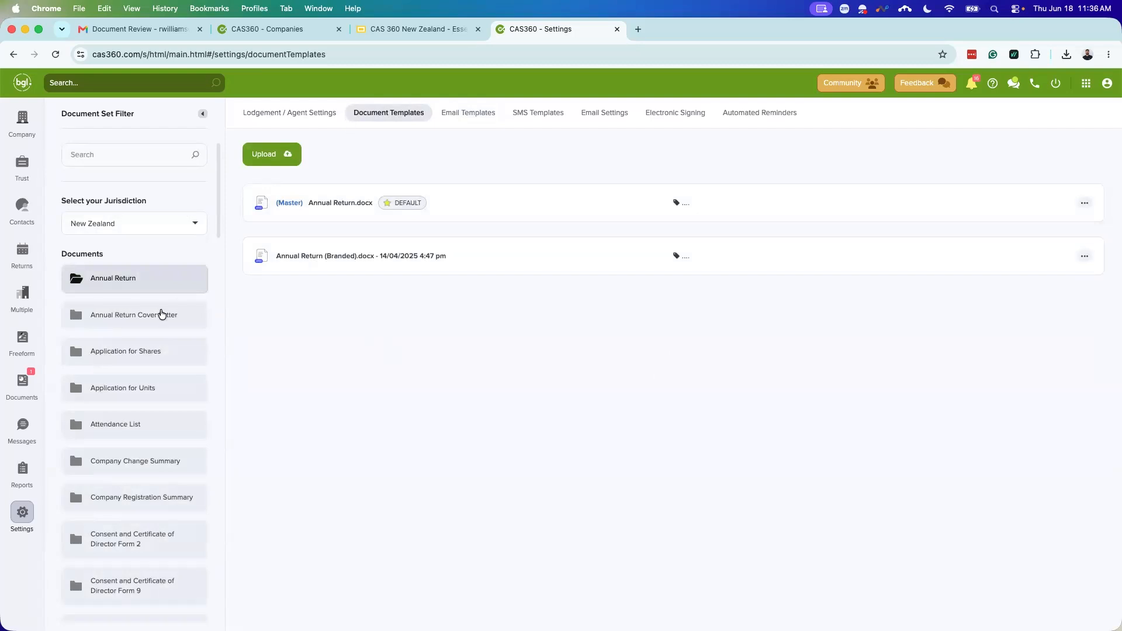
scroll(146, 301, "down", 1)
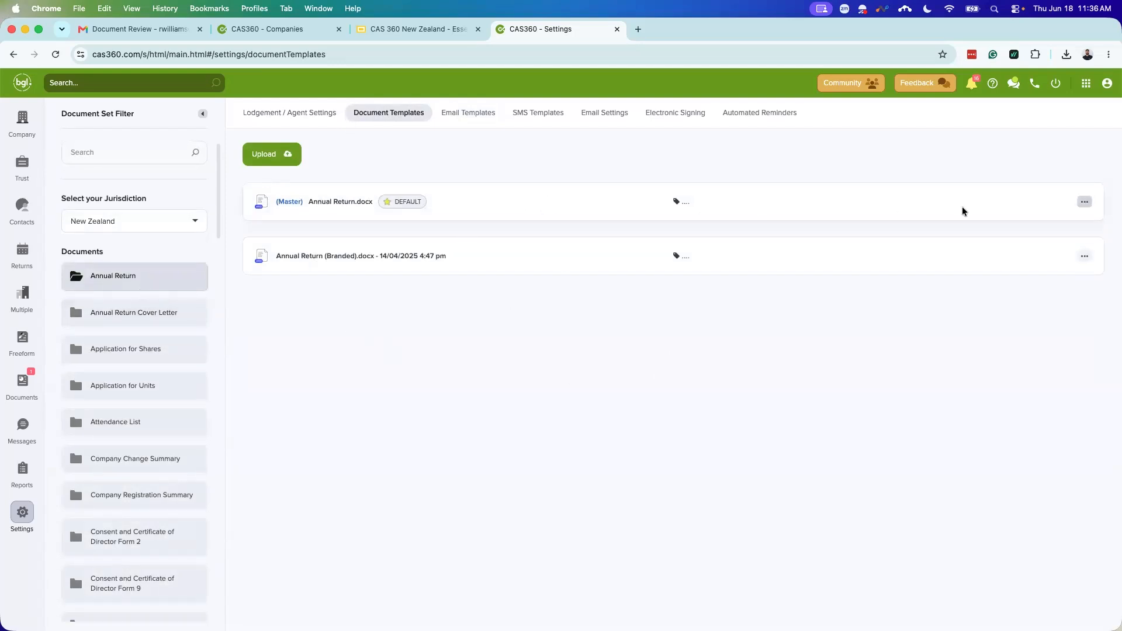
left_click(1083, 202)
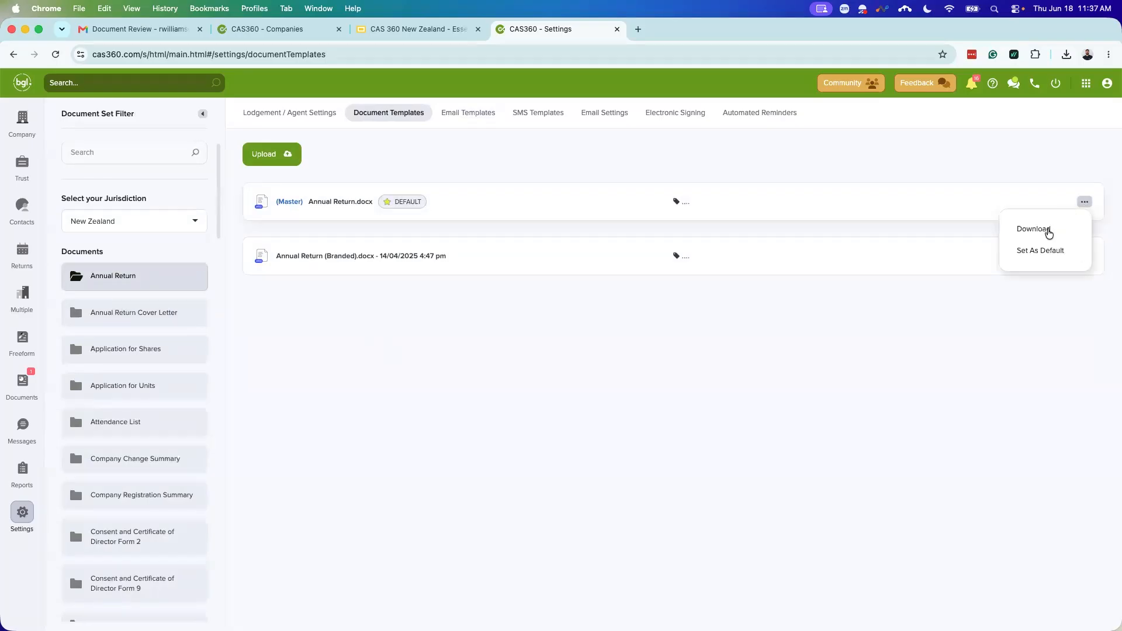
left_click(1048, 232)
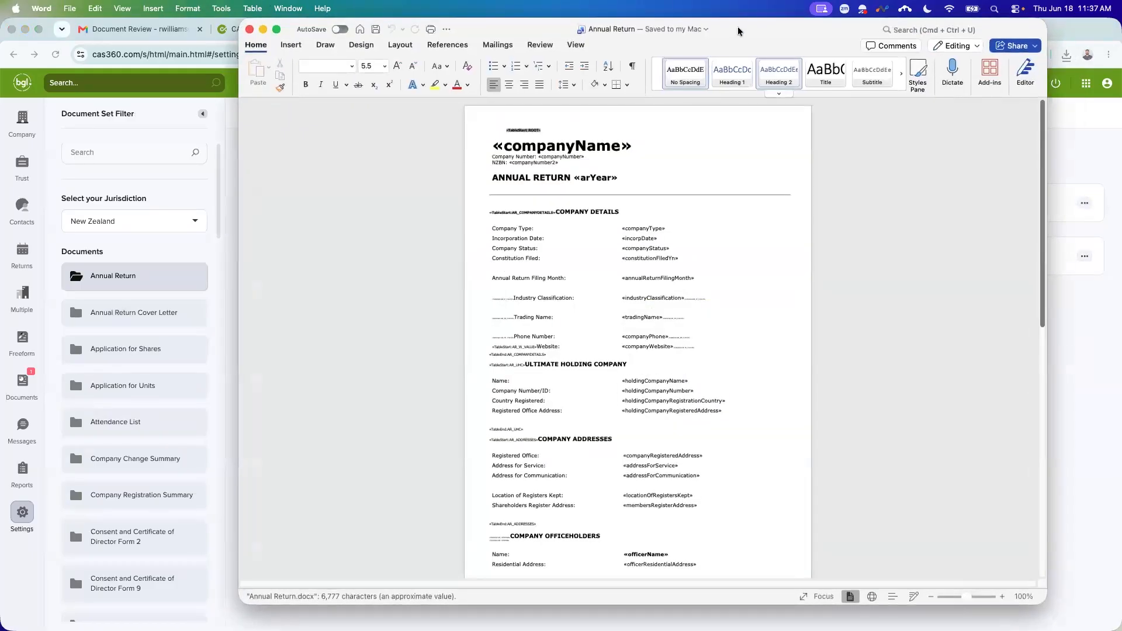
Step: Widen the Word window showing the downloaded Annual Return template to full size
double_click(738, 32)
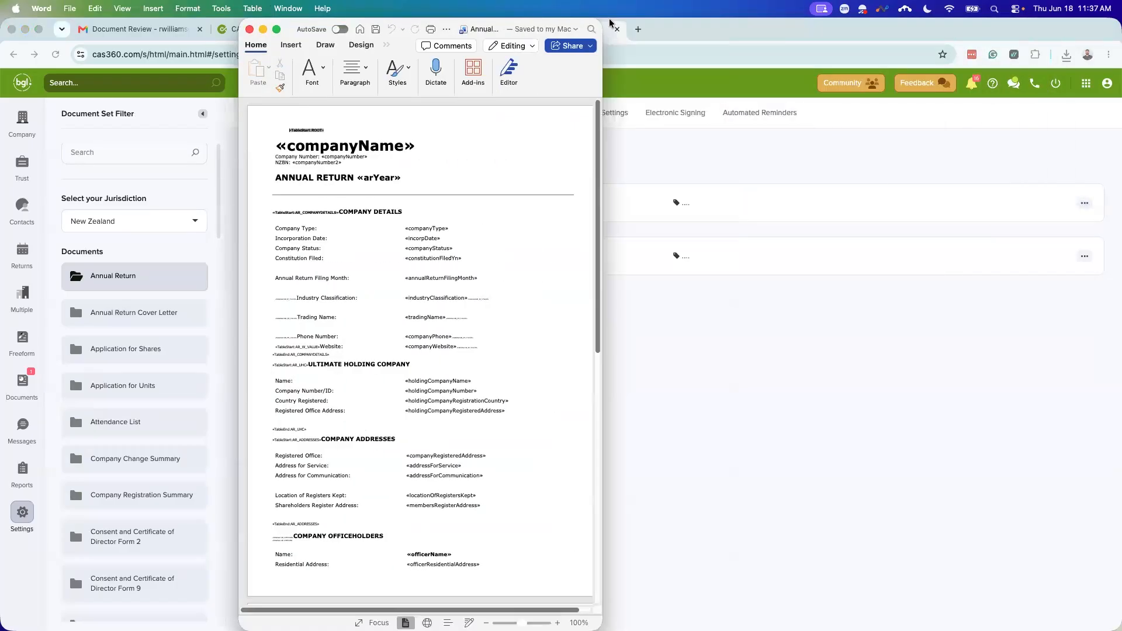
left_click(499, 25)
left_click(422, 22)
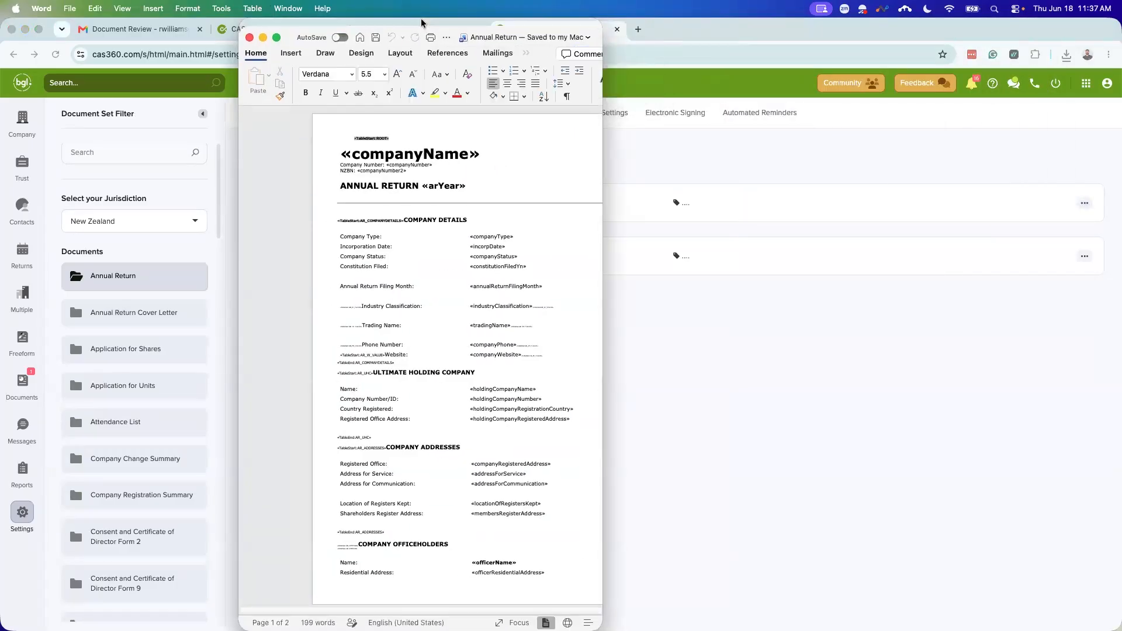
double_click(421, 22)
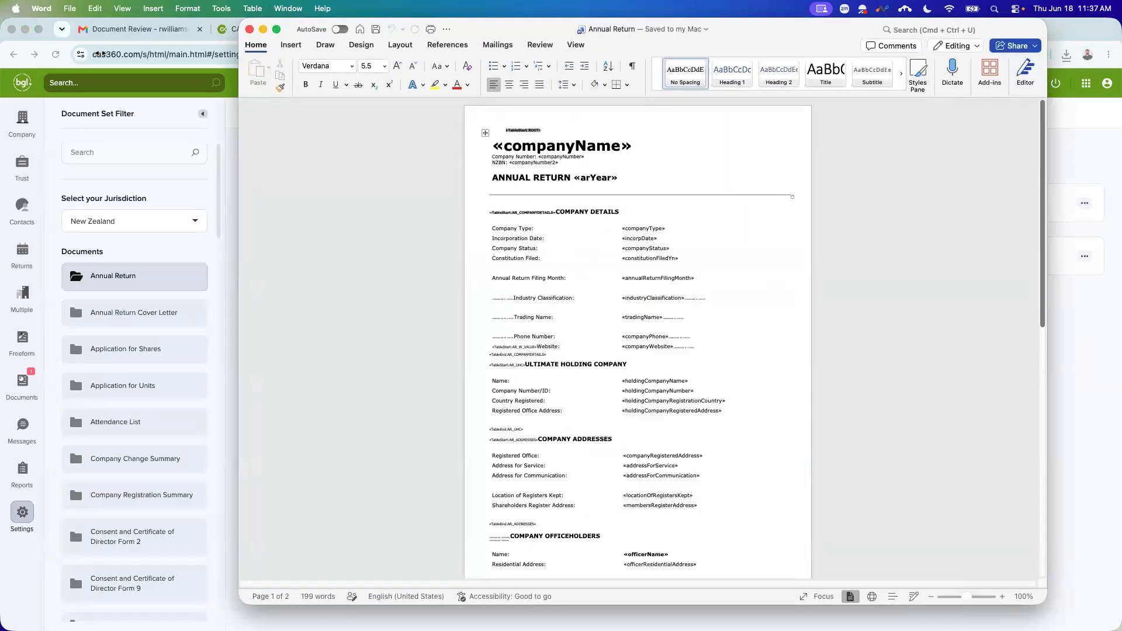
left_click_drag(145, 54, 0, 55)
Step: Scroll through the template's merge-field sections down to shareholders and back up
scroll(508, 300, "down", 1)
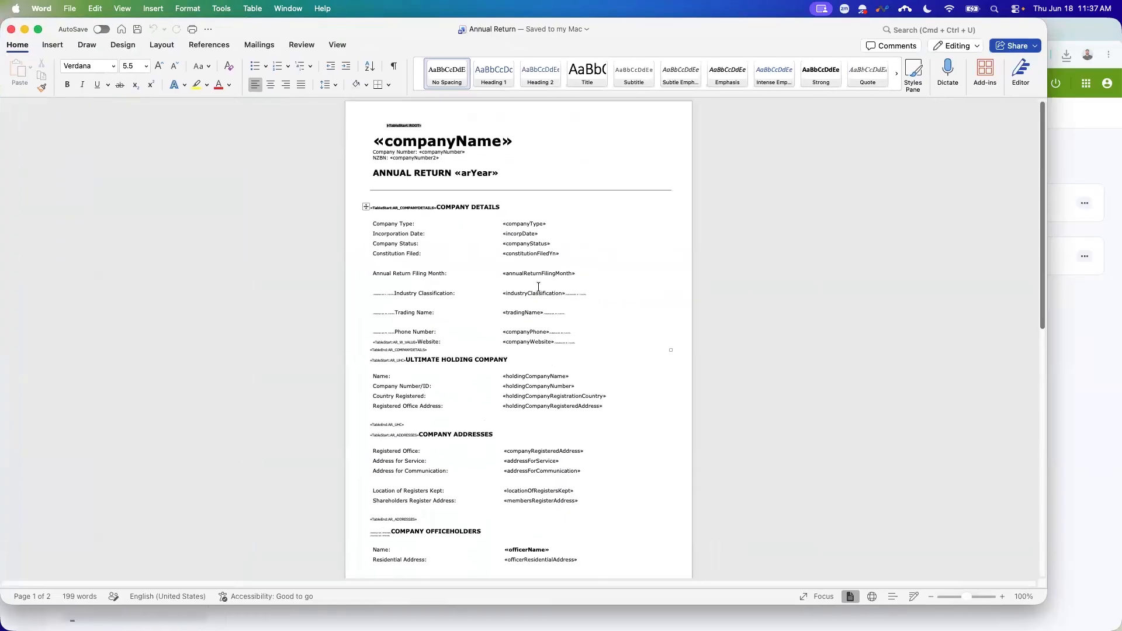
scroll(549, 362, "down", 2)
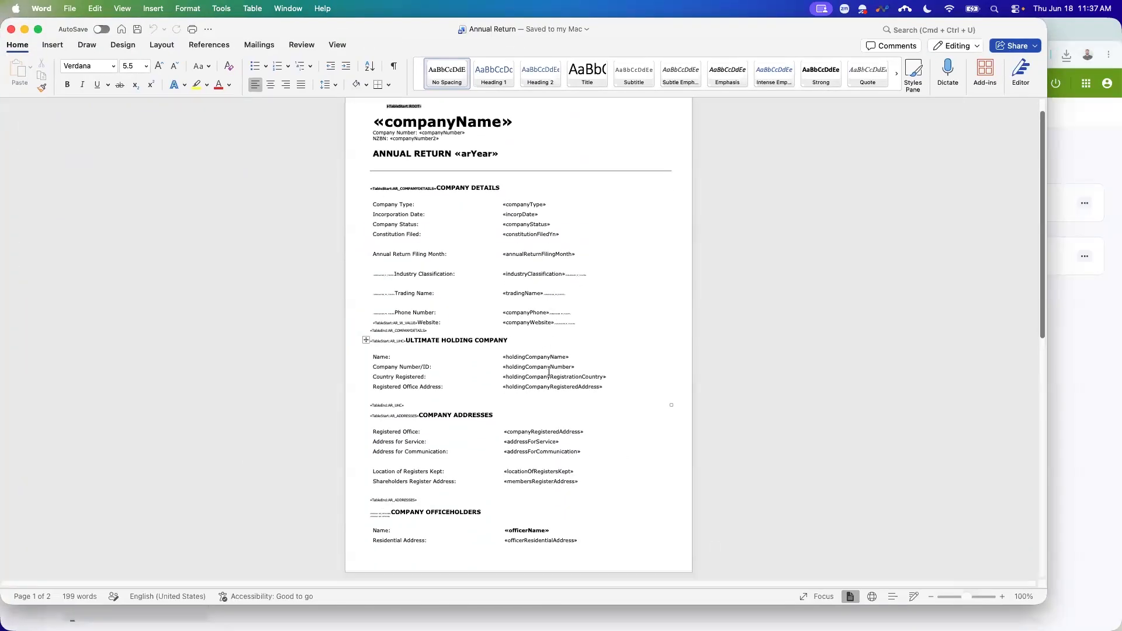
scroll(532, 403, "down", 2)
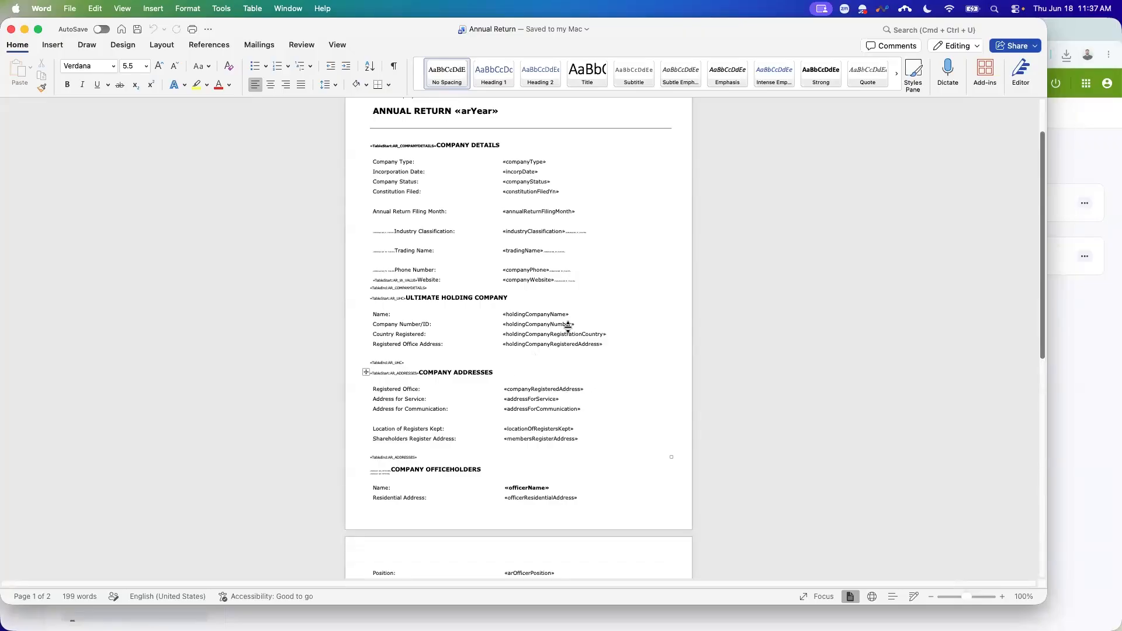
scroll(520, 405, "down", 7)
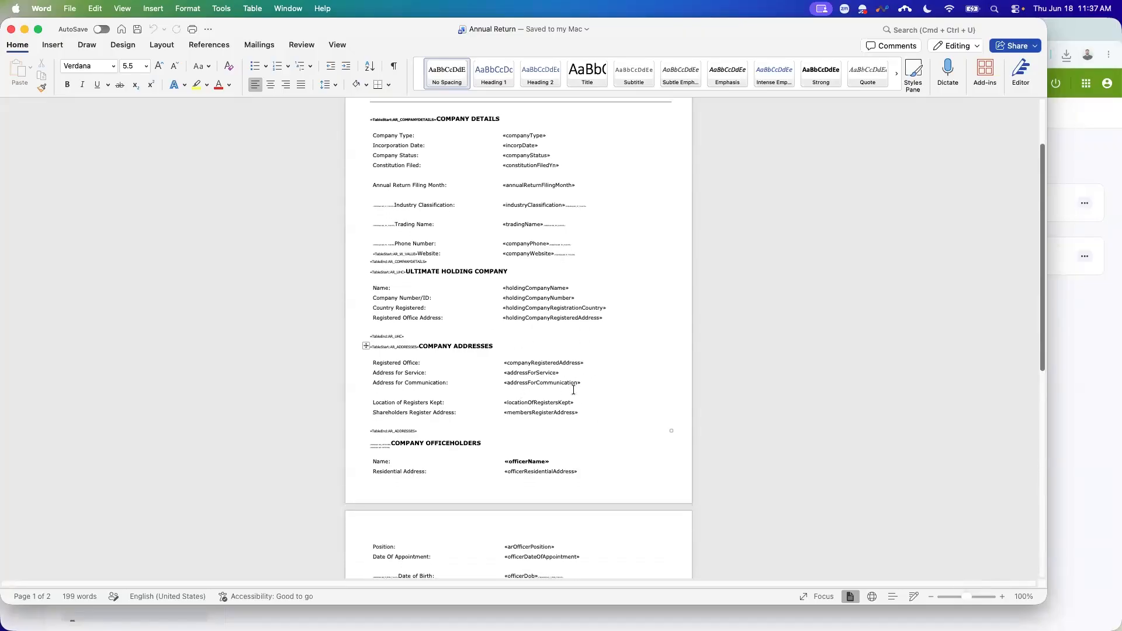
scroll(575, 424, "down", 5)
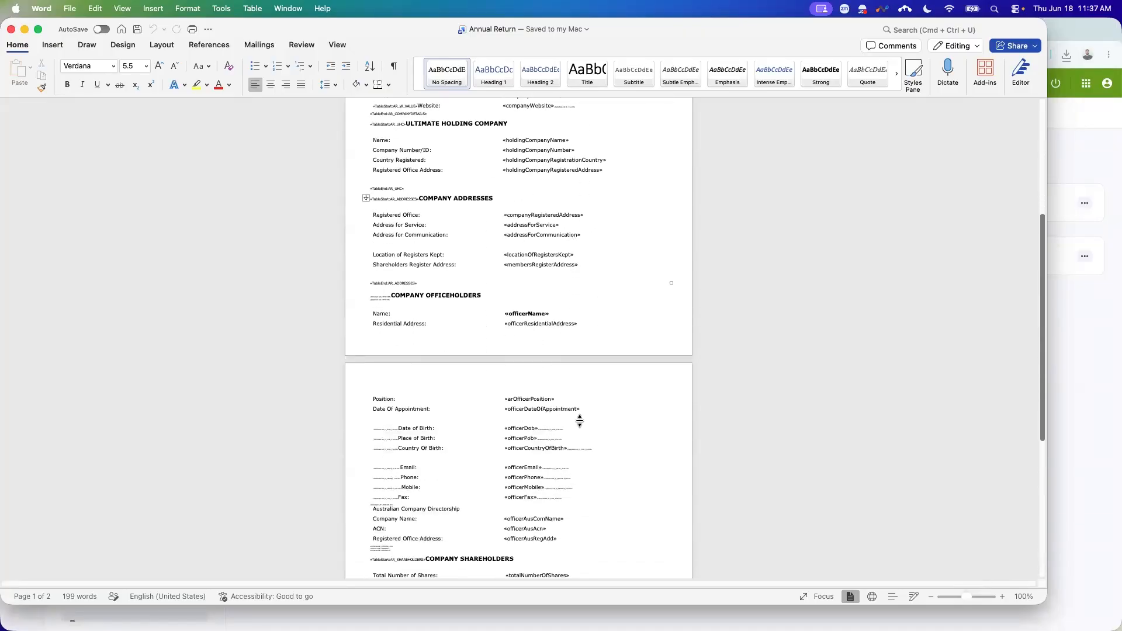
scroll(569, 445, "down", 5)
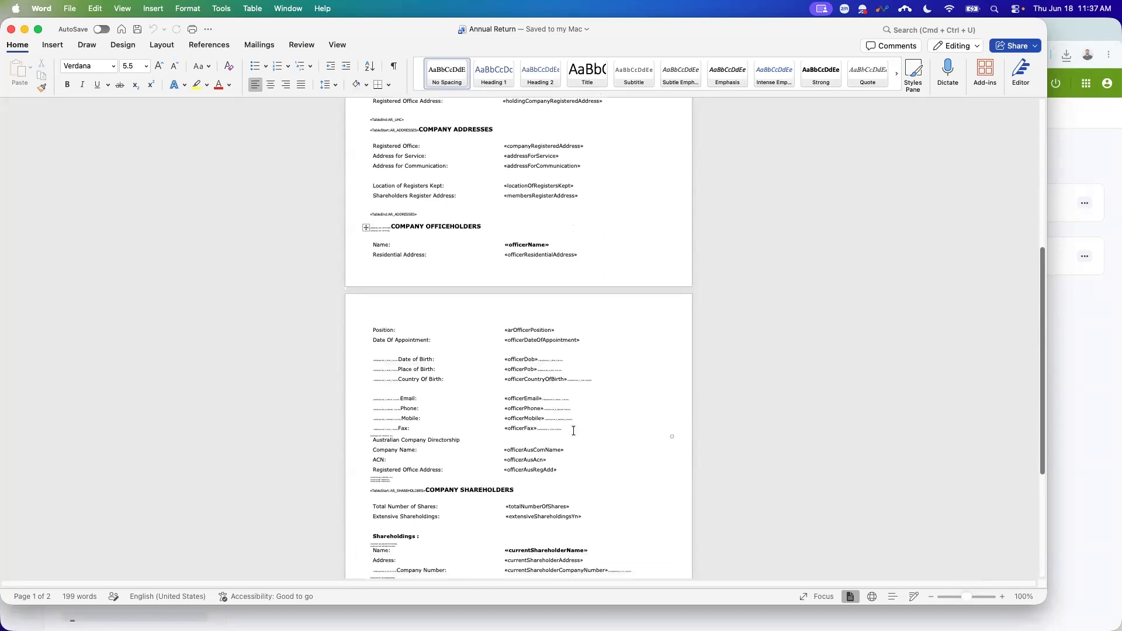
scroll(573, 445, "down", 1)
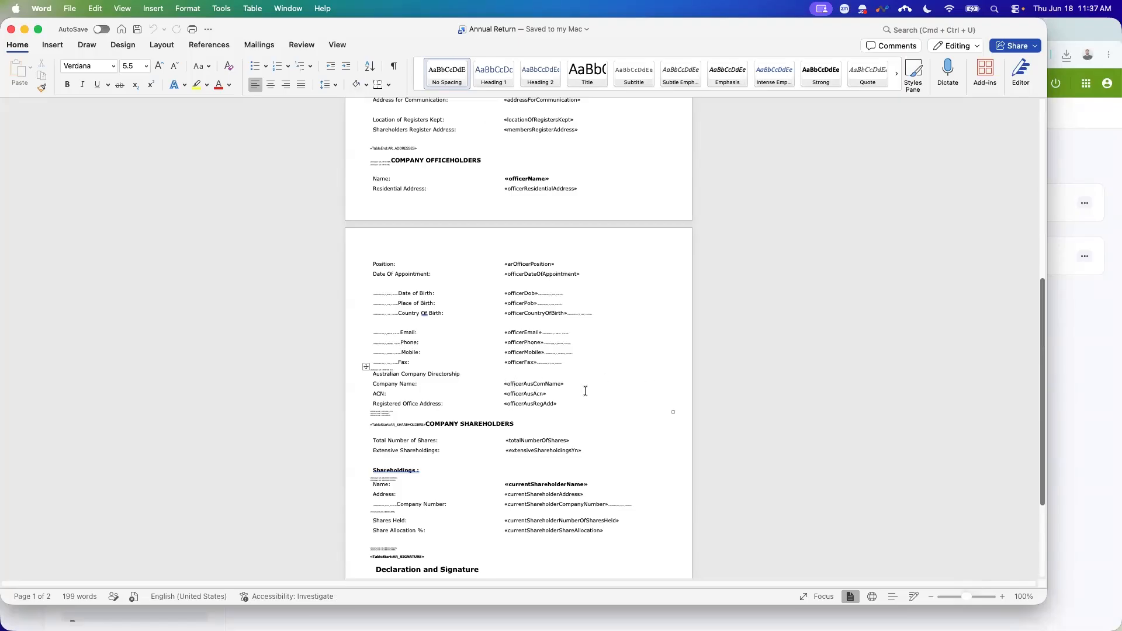
scroll(584, 391, "up", 1)
scroll(459, 404, "up", 5)
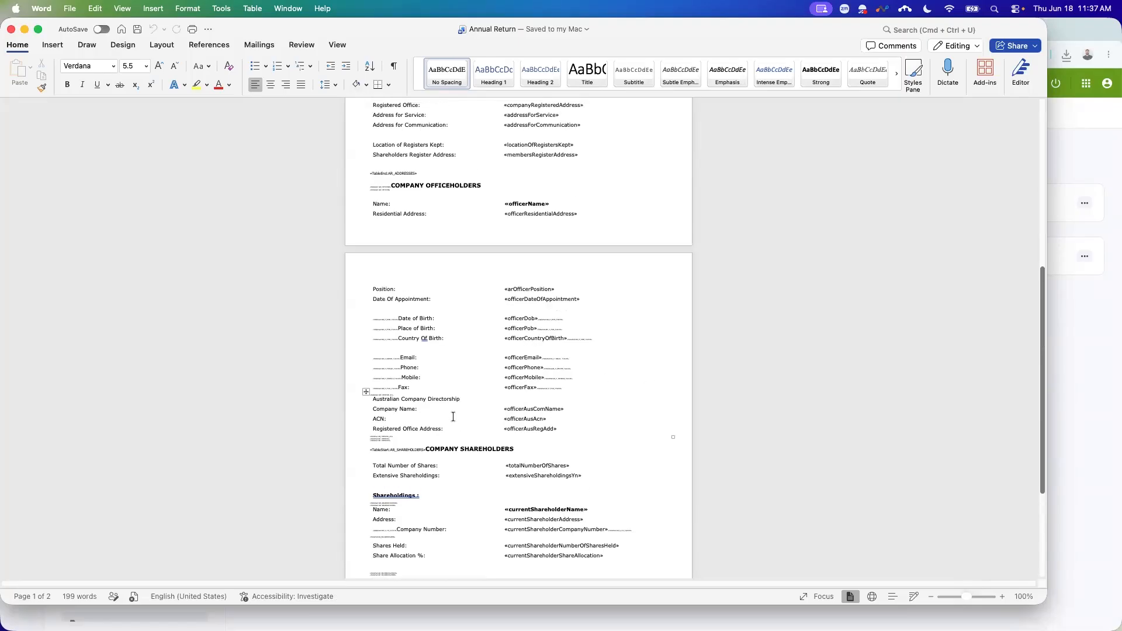
scroll(464, 425, "up", 6)
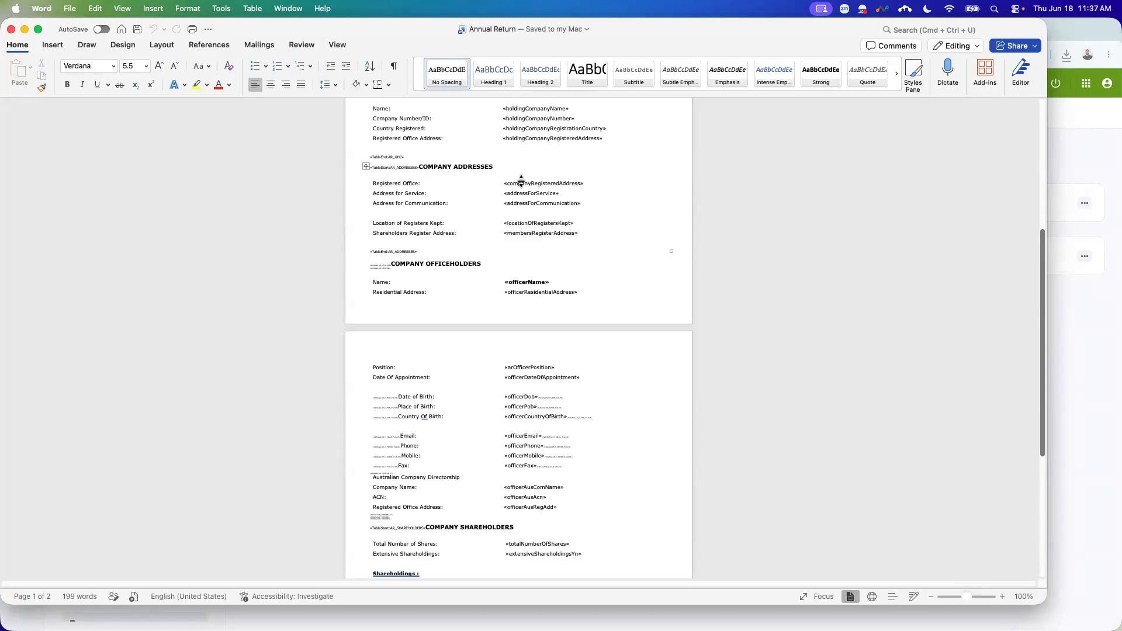
scroll(565, 295, "up", 5)
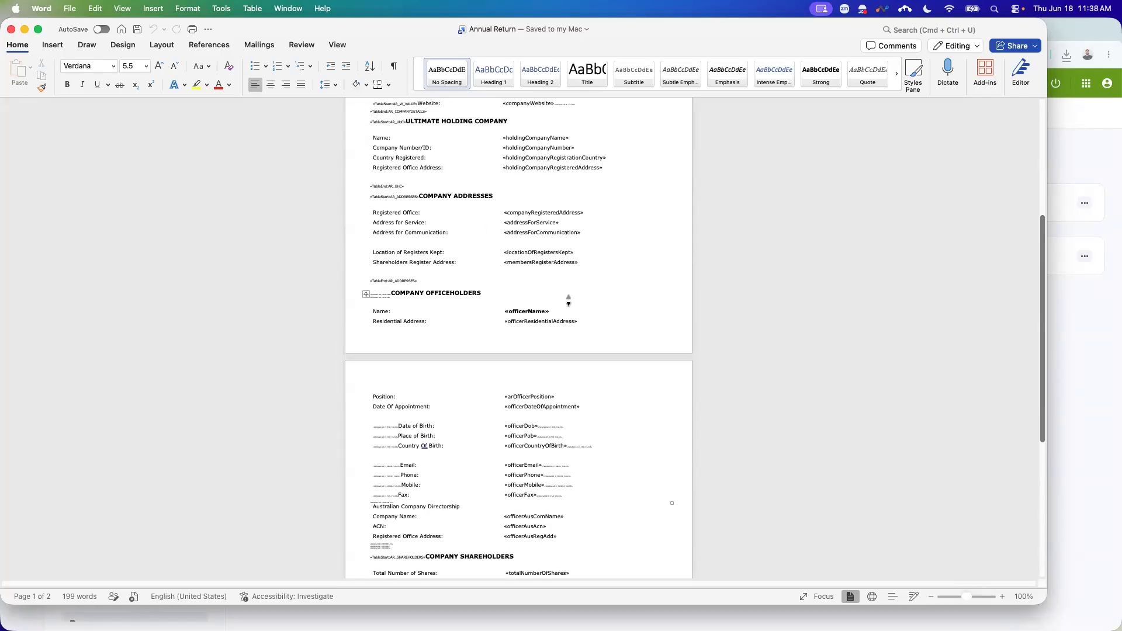
scroll(564, 299, "up", 5)
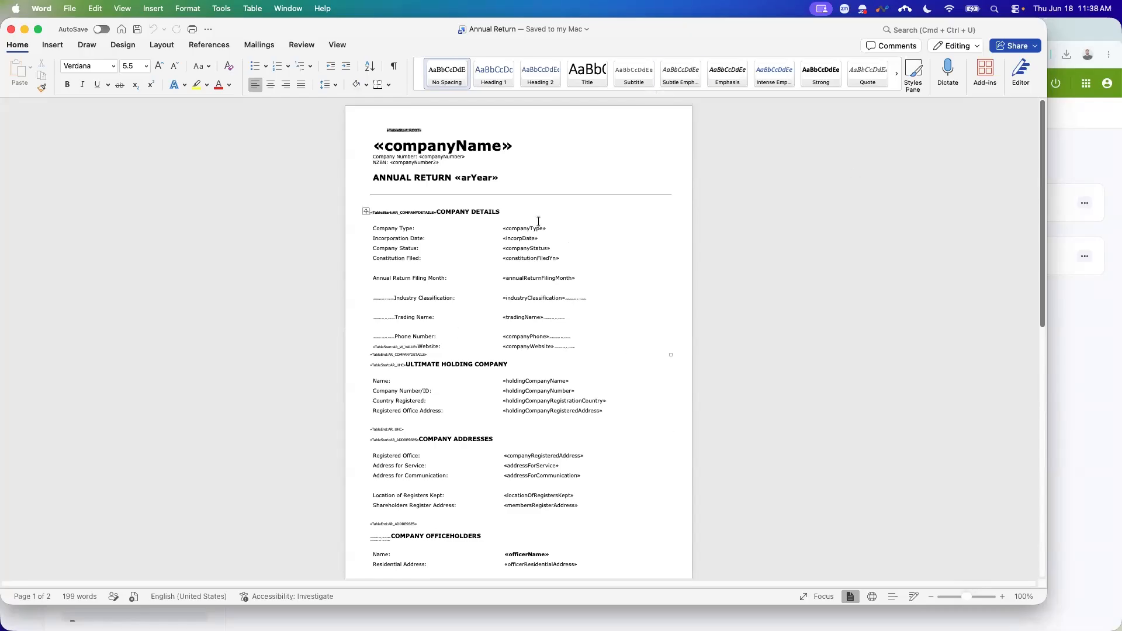
Step: Insert an empty line below ANNUAL RETURN «arYear», check the pages, then close the template
left_click(516, 175)
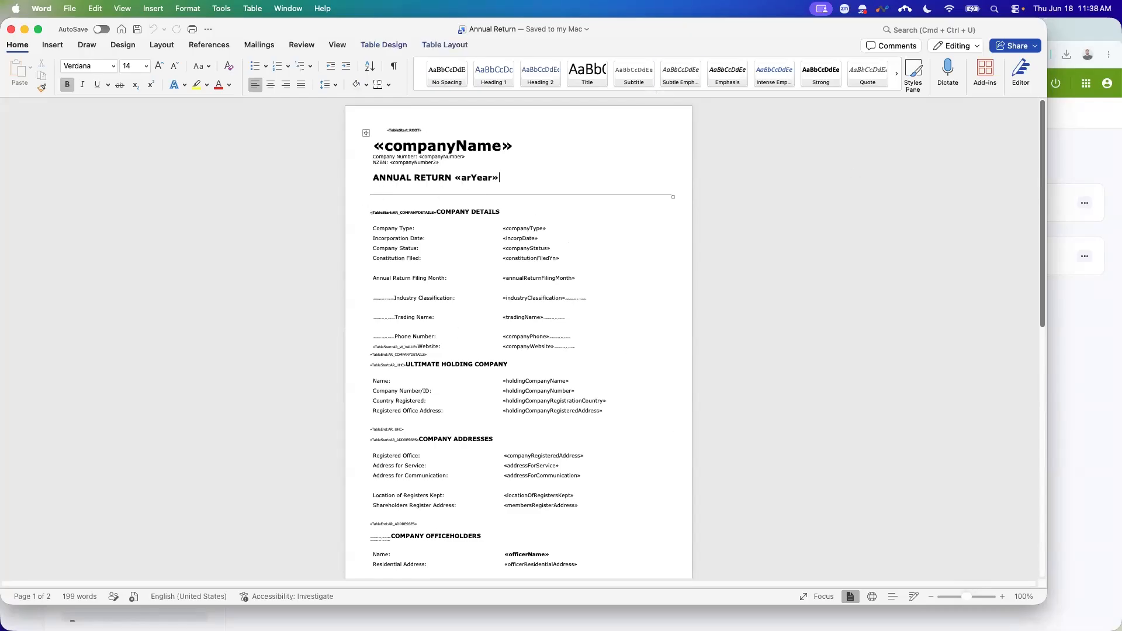
key("Return")
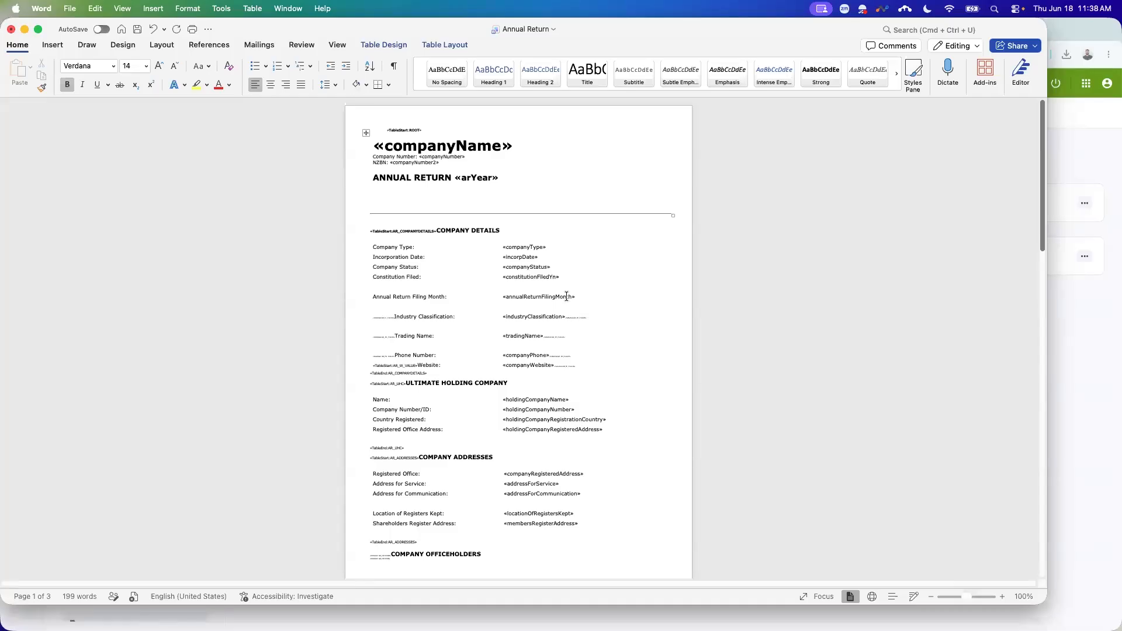
scroll(586, 373, "down", 10)
scroll(587, 372, "down", 7)
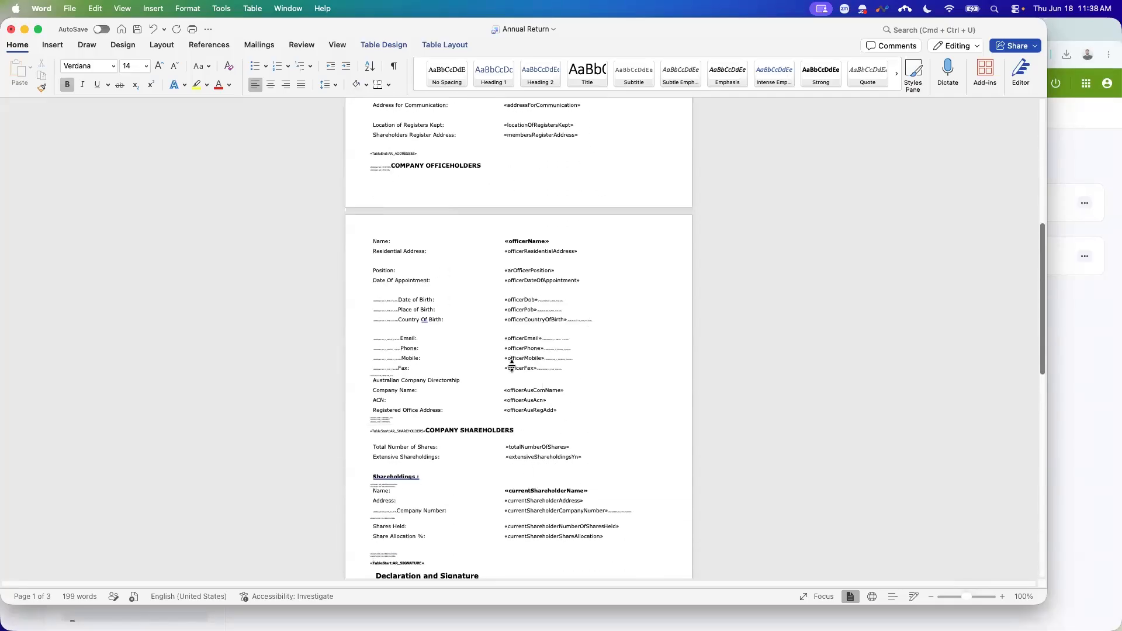
scroll(543, 387, "down", 5)
scroll(561, 400, "up", 20)
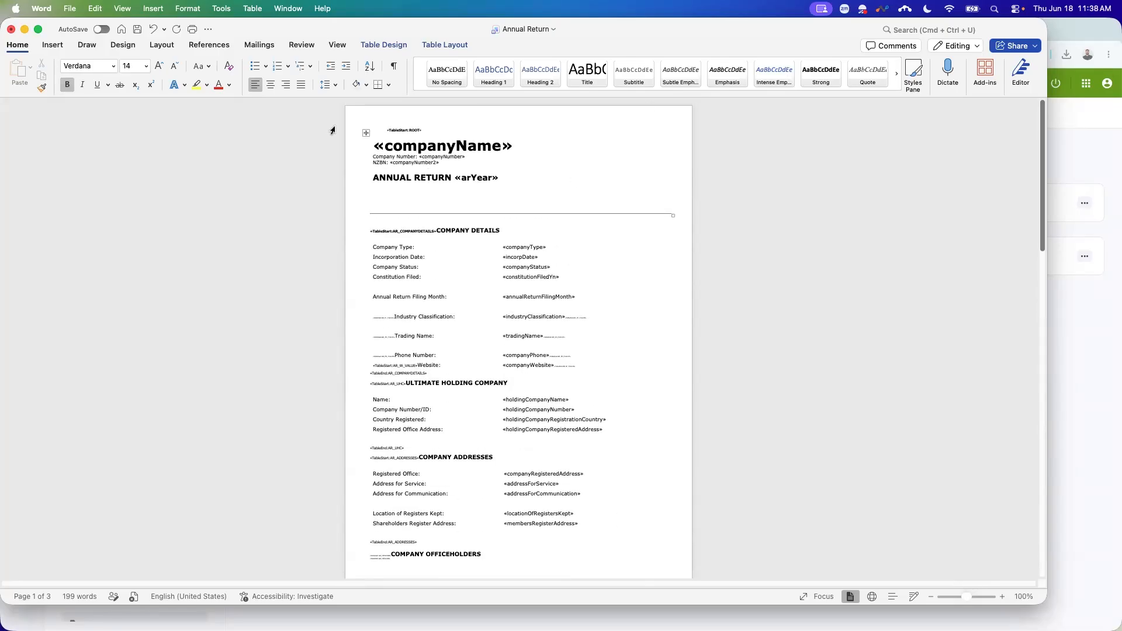
left_click(10, 29)
Step: Close Word without saving and filter Document Templates to Directors Minutes or Resolutions
left_click(521, 342)
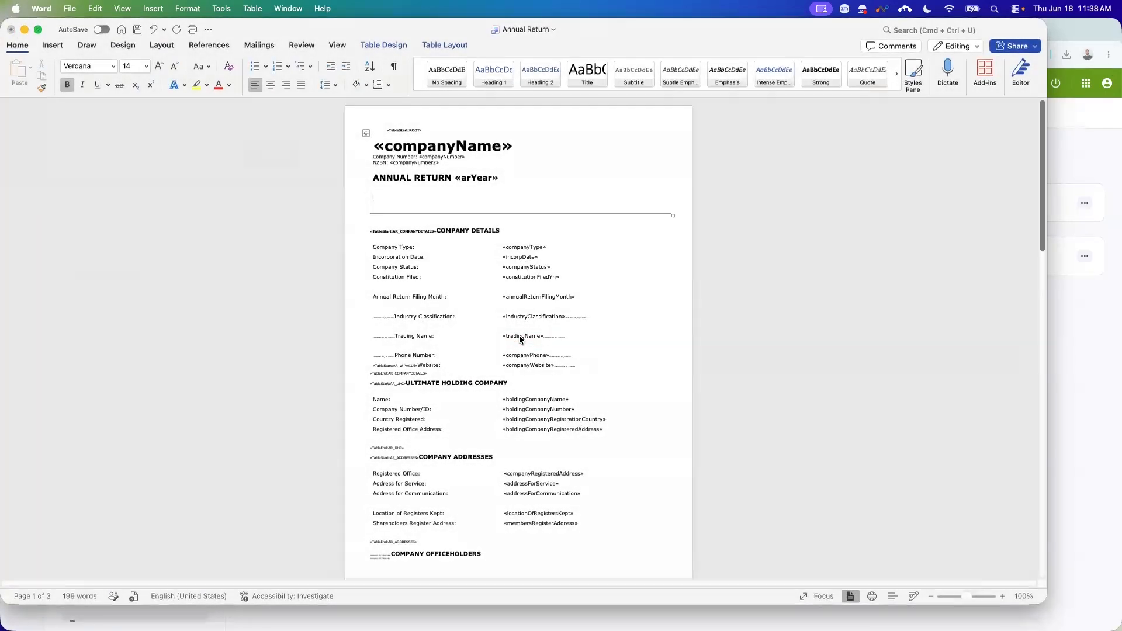
scroll(173, 355, "down", 1)
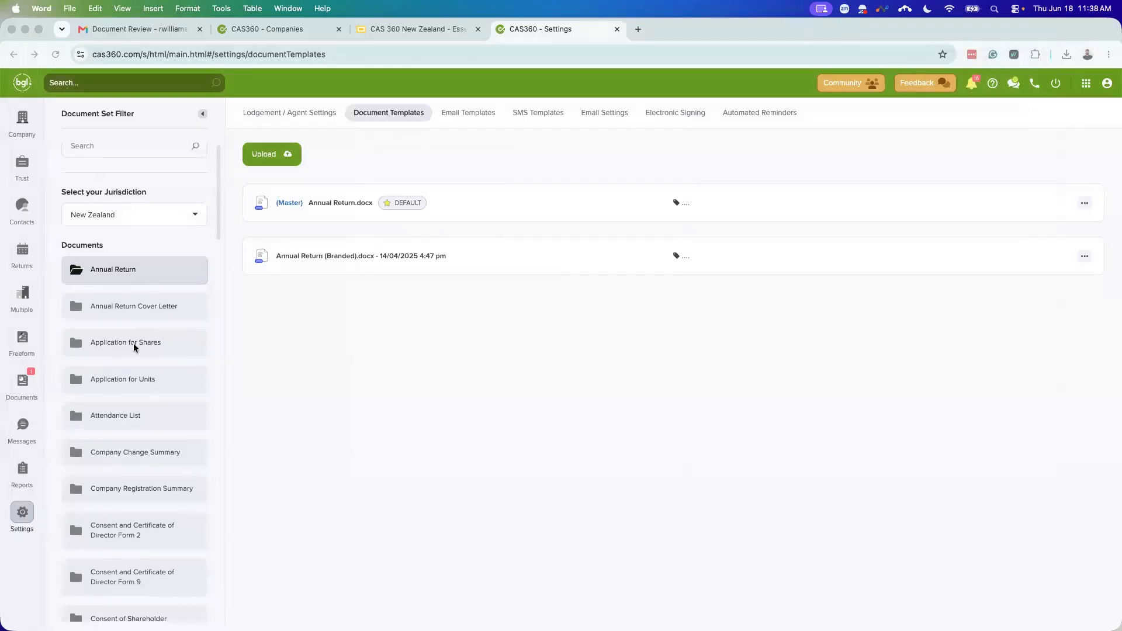
scroll(143, 421, "down", 2)
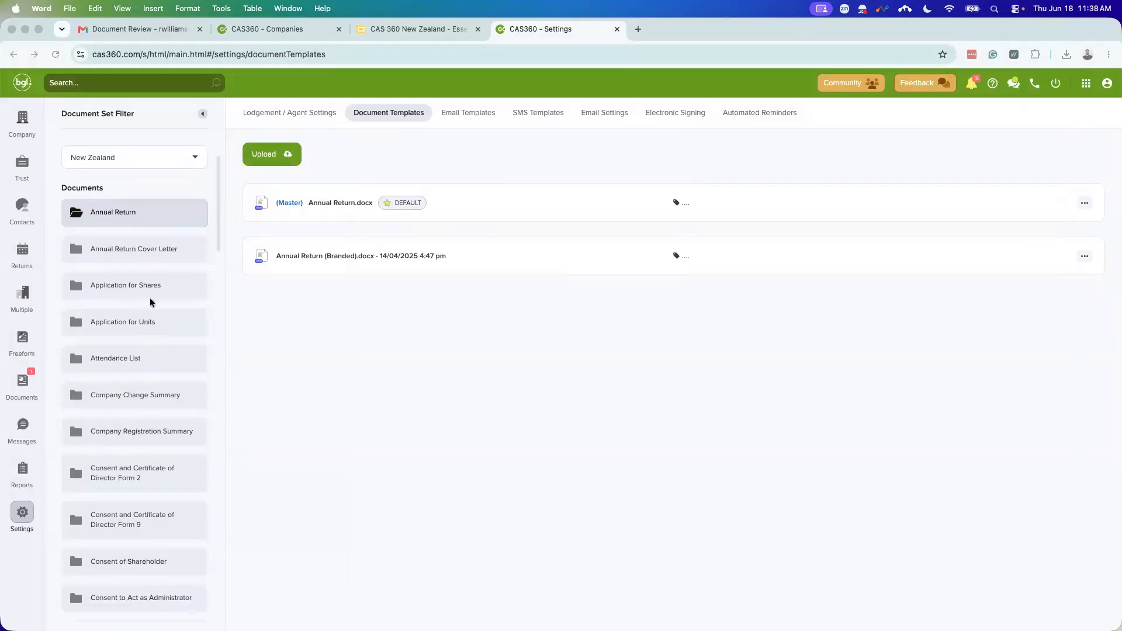
scroll(146, 321, "down", 2)
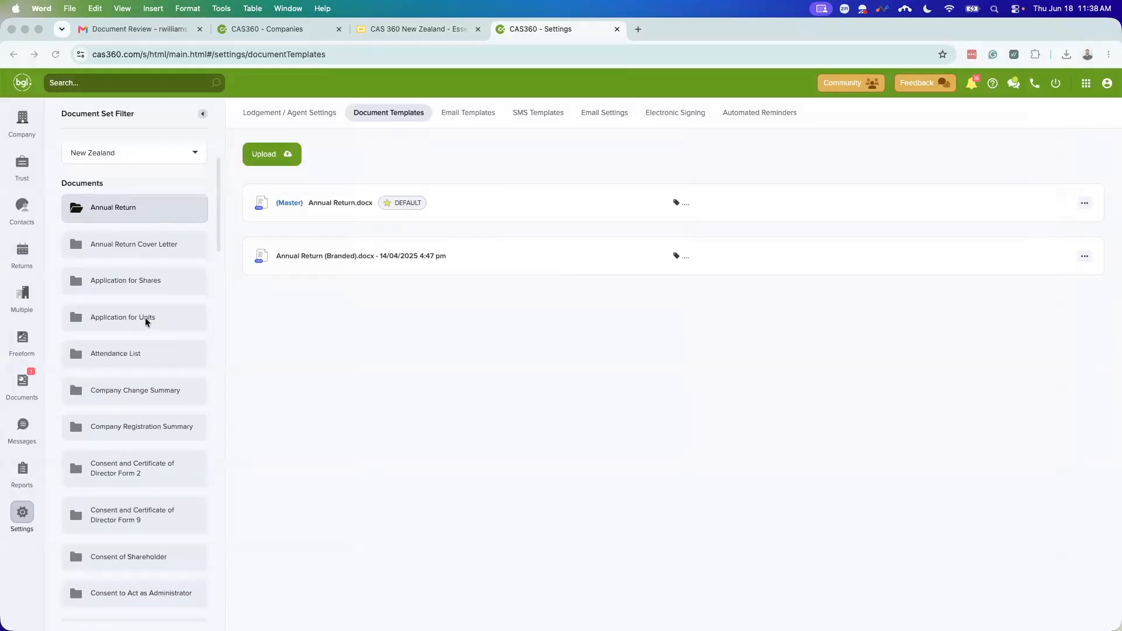
scroll(141, 321, "down", 5)
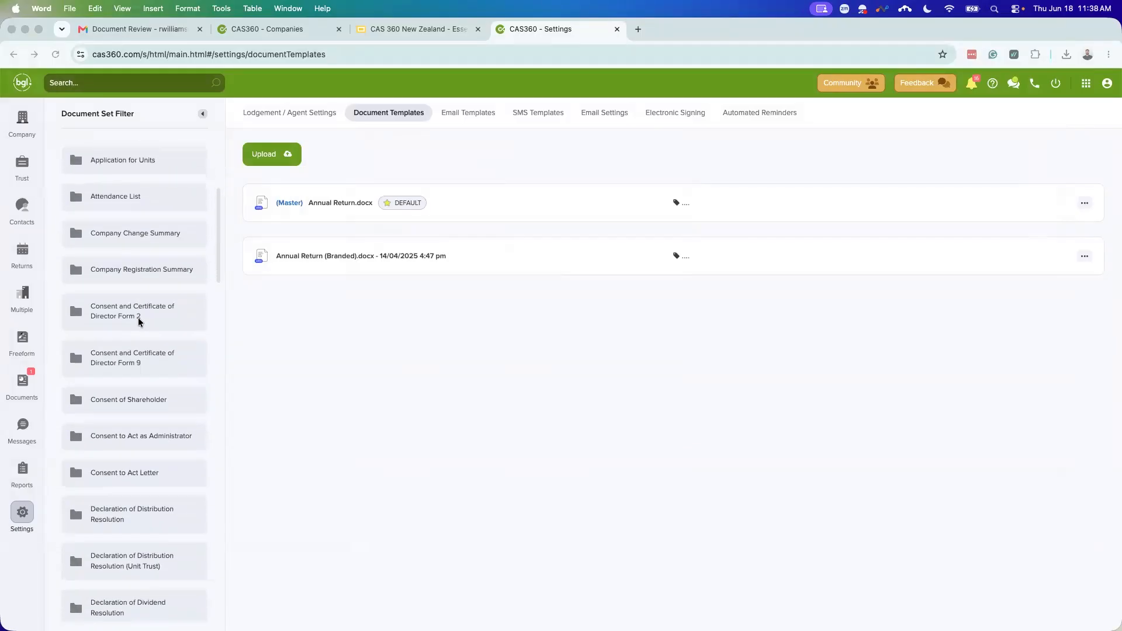
scroll(139, 320, "down", 9)
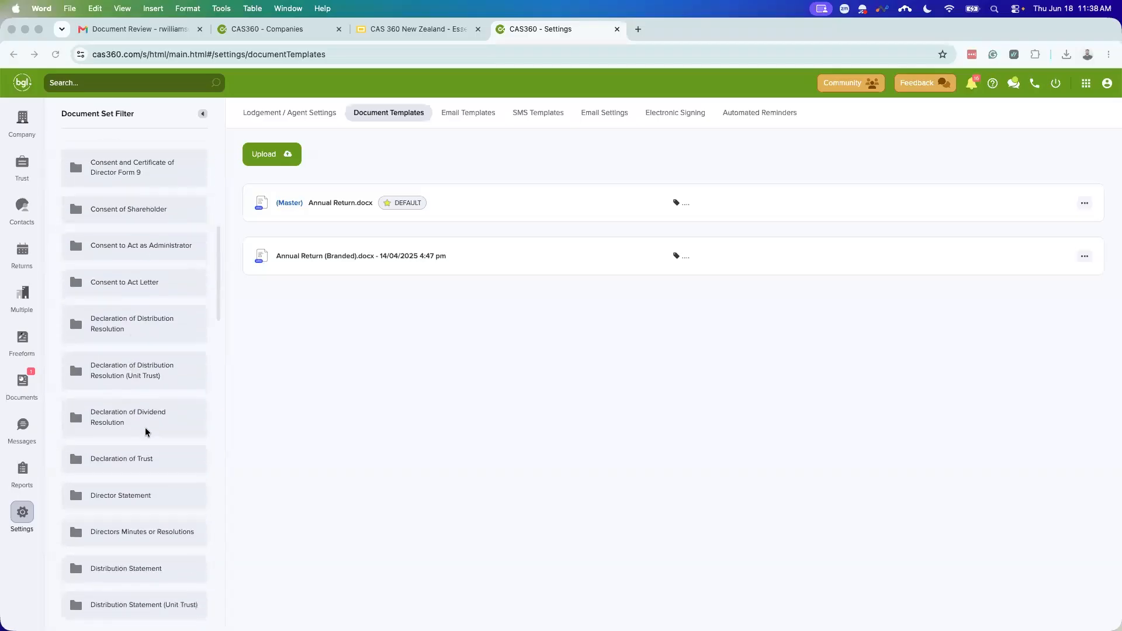
scroll(144, 398, "down", 6)
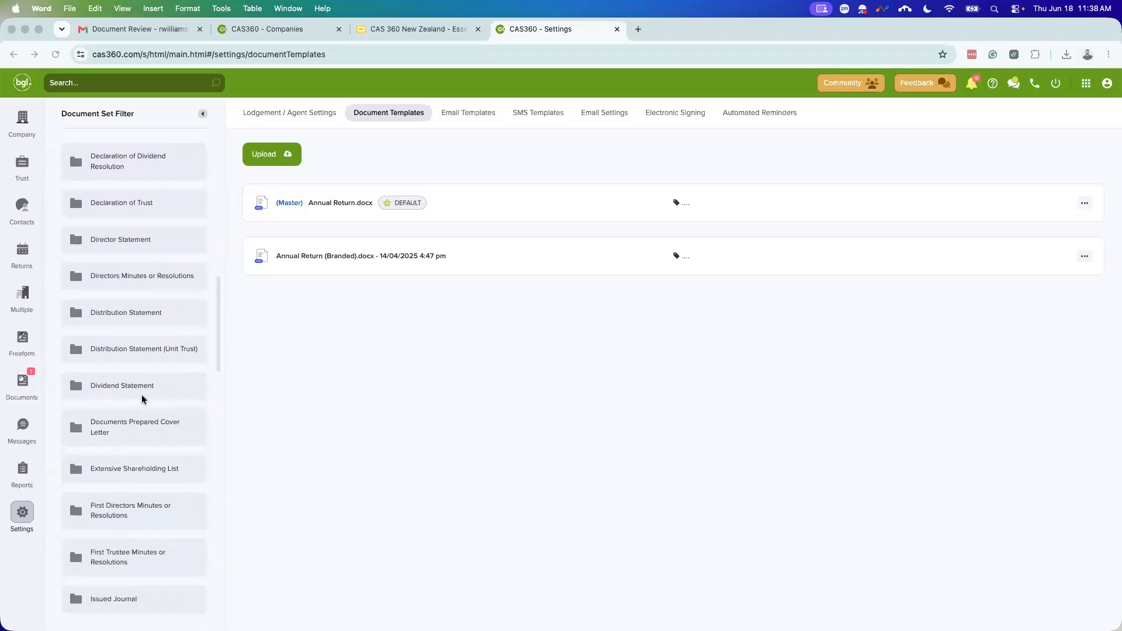
scroll(145, 397, "down", 3)
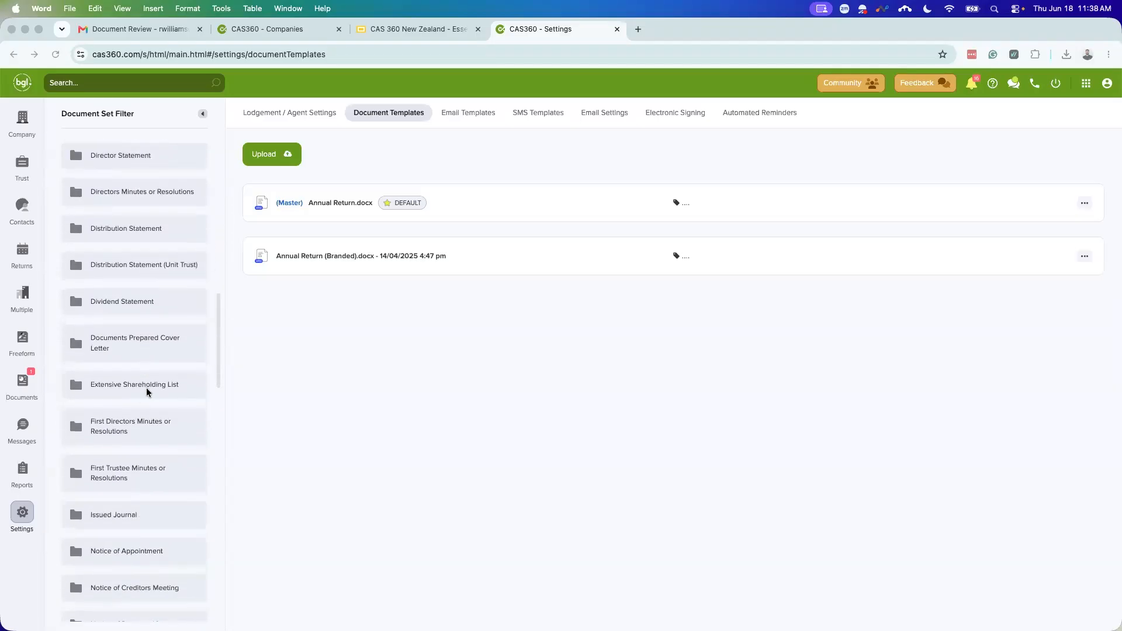
scroll(146, 397, "up", 3)
left_click(134, 289)
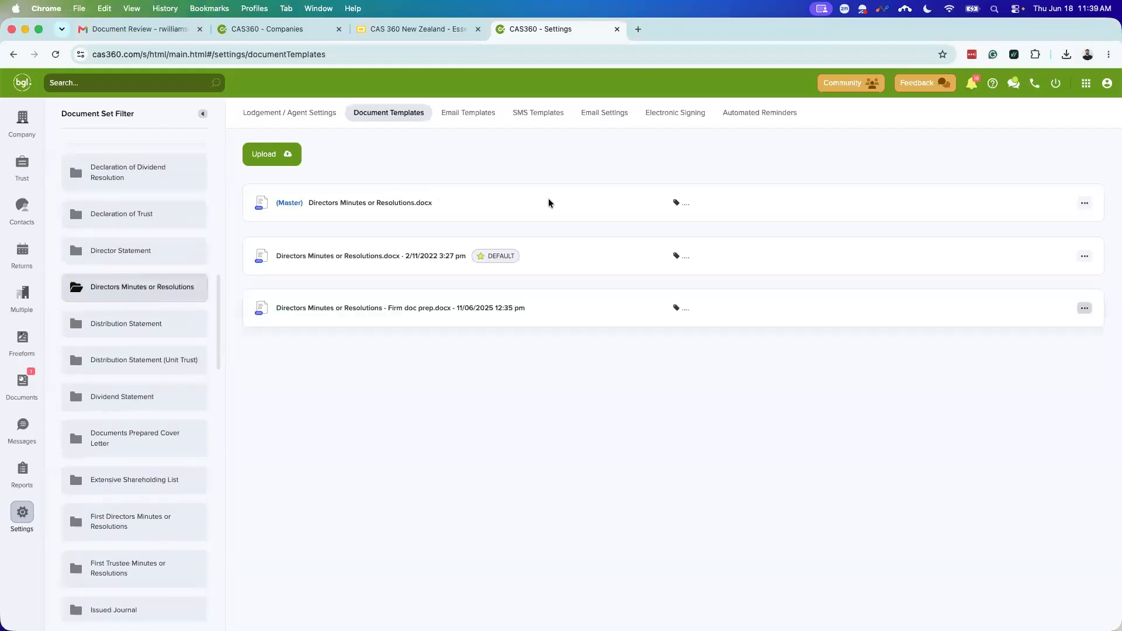
Step: Review the master, 2/11/2022 default and Firm doc prep Directors Minutes templates
scroll(159, 370, "down", 1)
scroll(159, 370, "down", 15)
scroll(155, 385, "down", 11)
scroll(135, 471, "down", 2)
scroll(129, 469, "down", 15)
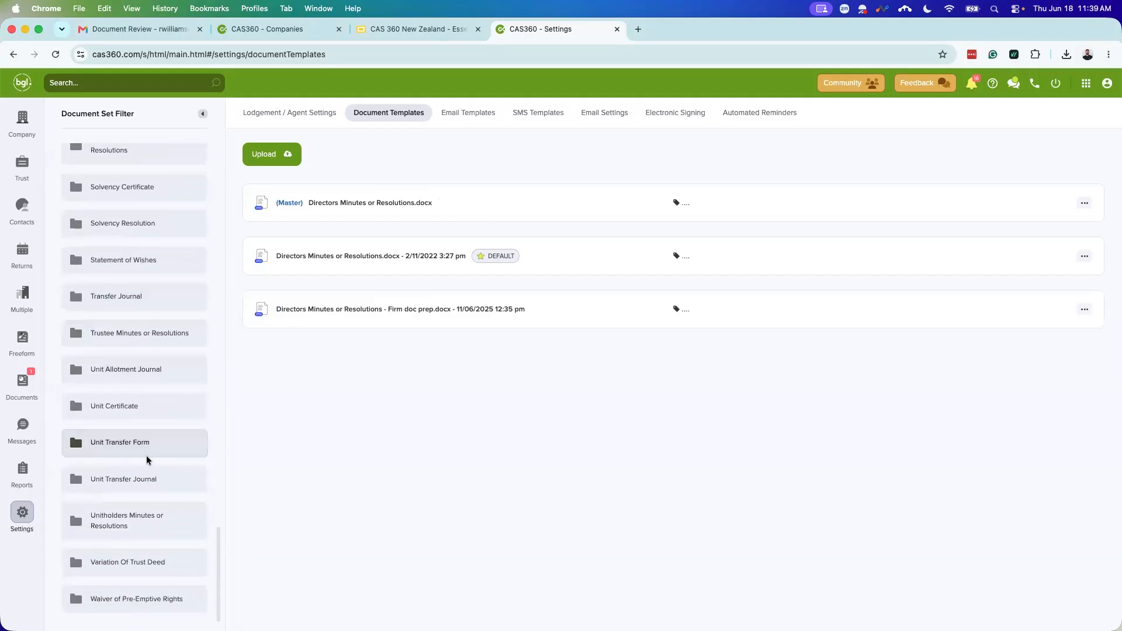
scroll(161, 467, "up", 12)
scroll(165, 462, "up", 5)
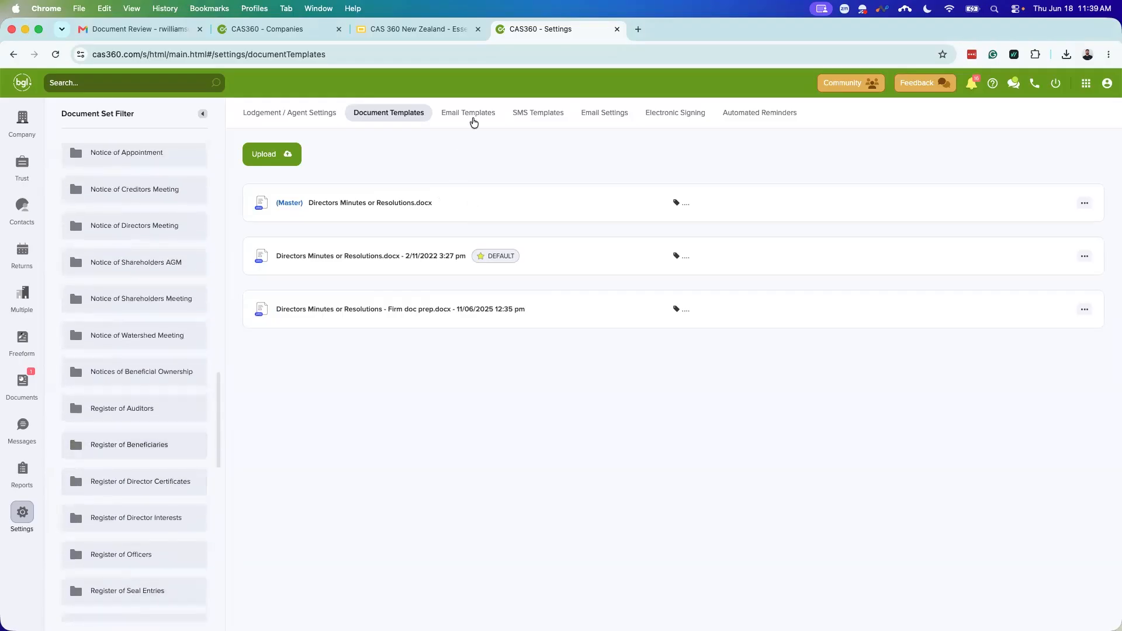
Step: Open the (Master) V0 Digital Signing Annual Return email template and read its message
left_click(471, 117)
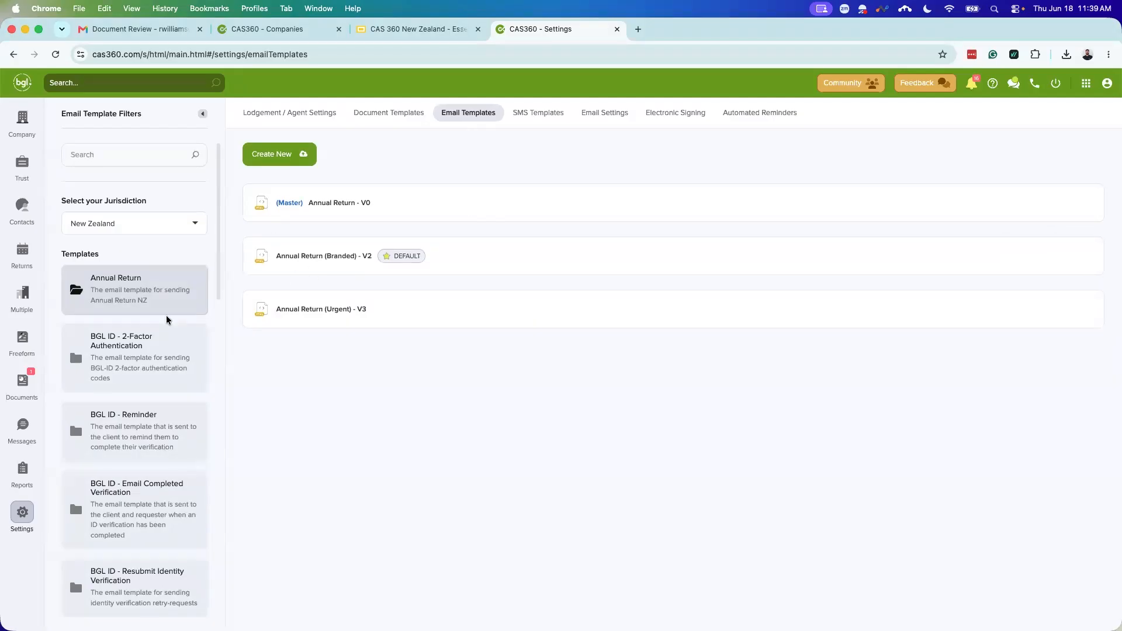
scroll(168, 320, "down", 5)
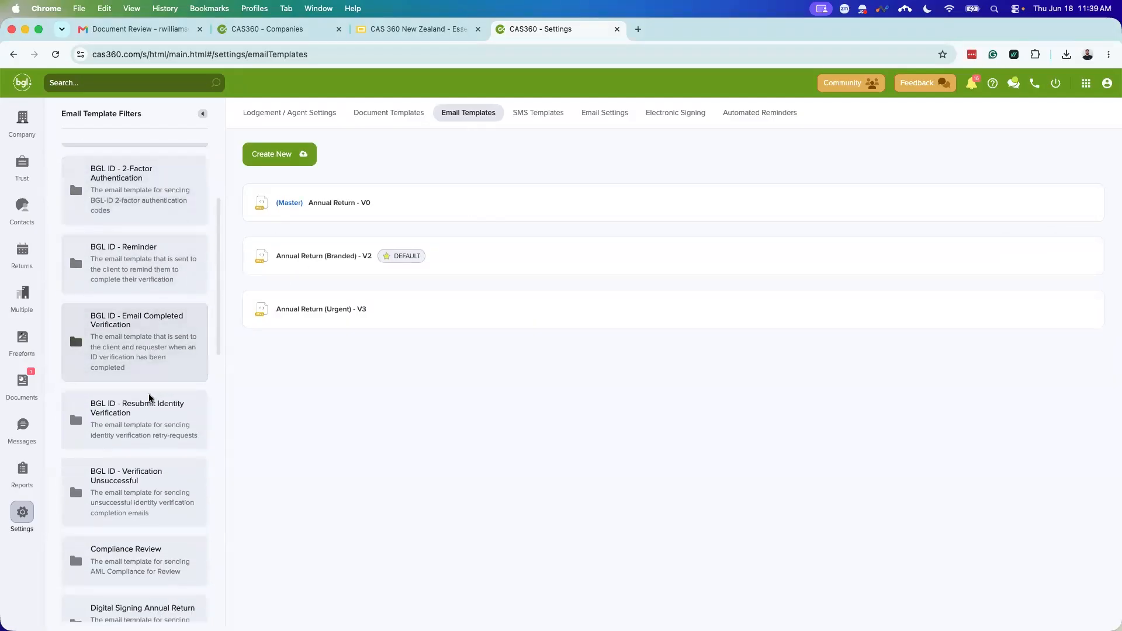
left_click(146, 522)
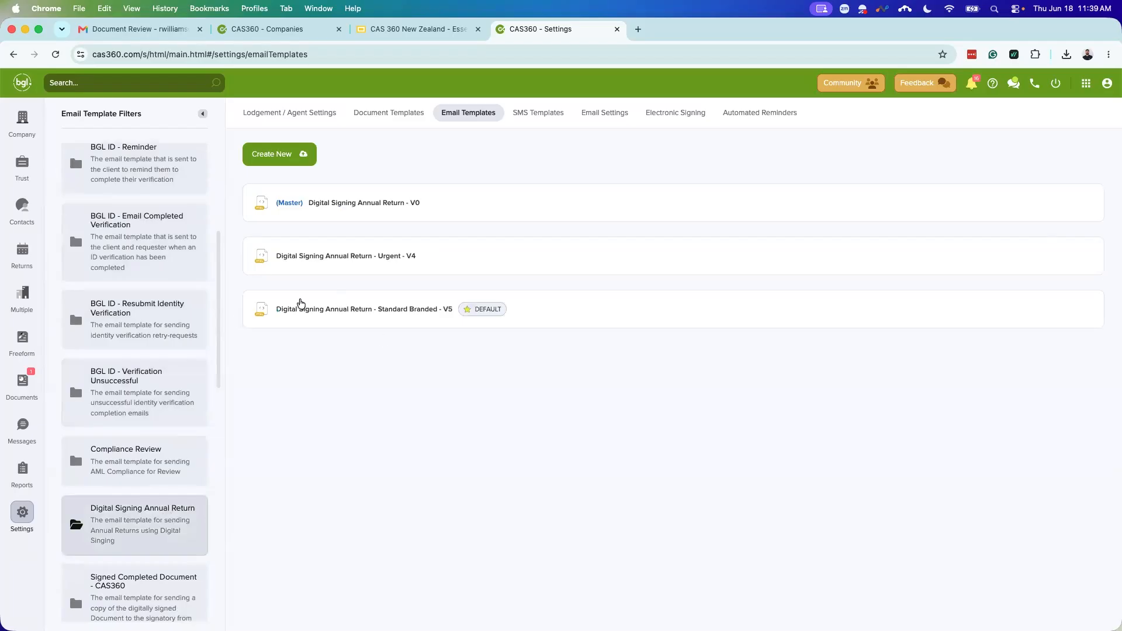
left_click(499, 199)
scroll(629, 305, "down", 4)
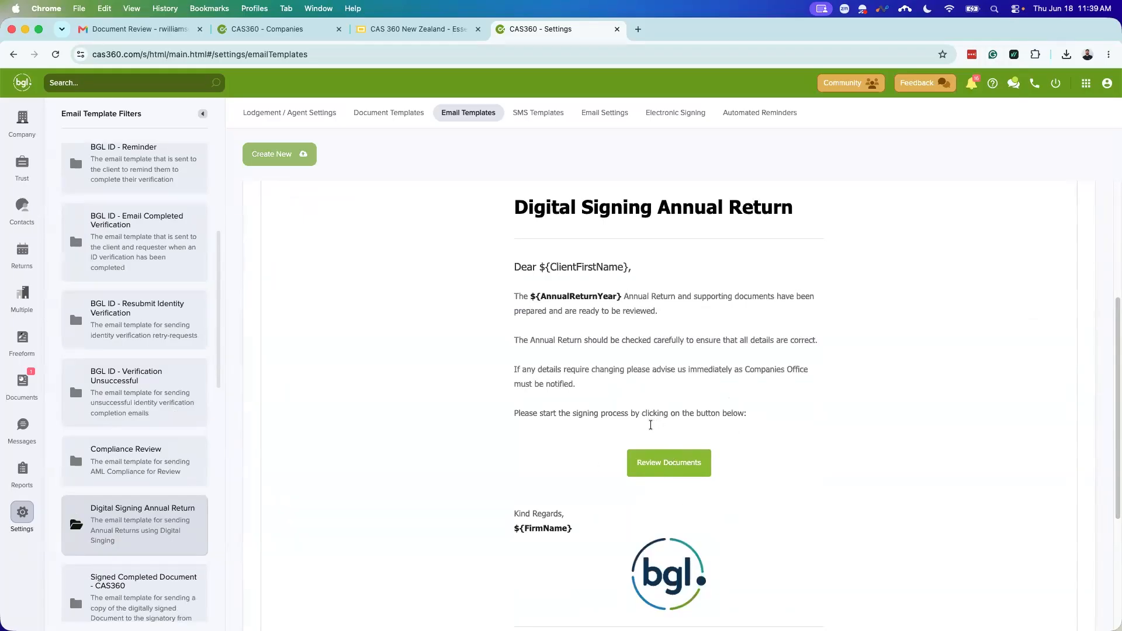
scroll(290, 368, "up", 1)
scroll(150, 380, "up", 5)
Step: Review the master Annual Return email template's subject and body, then close it
left_click(140, 268)
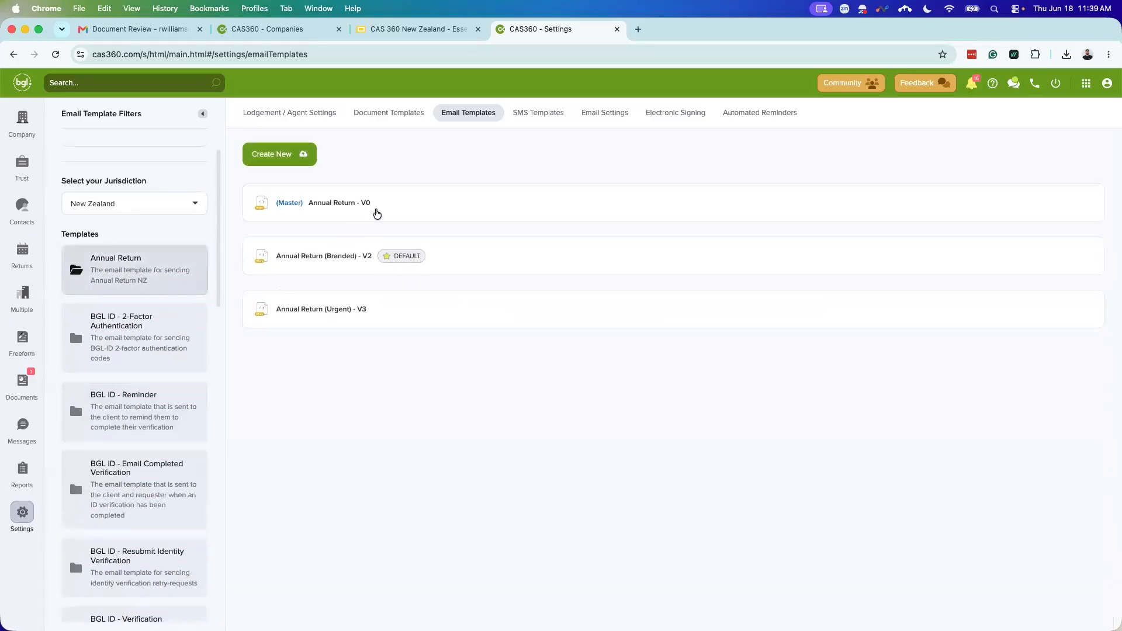
left_click(387, 207)
scroll(734, 401, "down", 3)
scroll(716, 397, "down", 3)
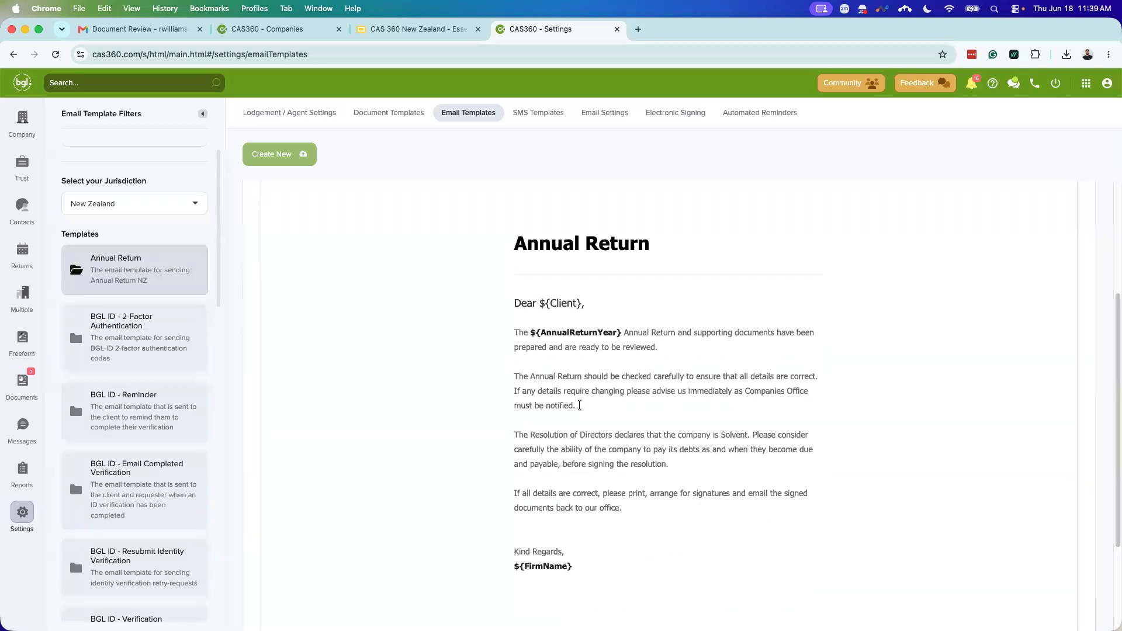
scroll(444, 383, "up", 3)
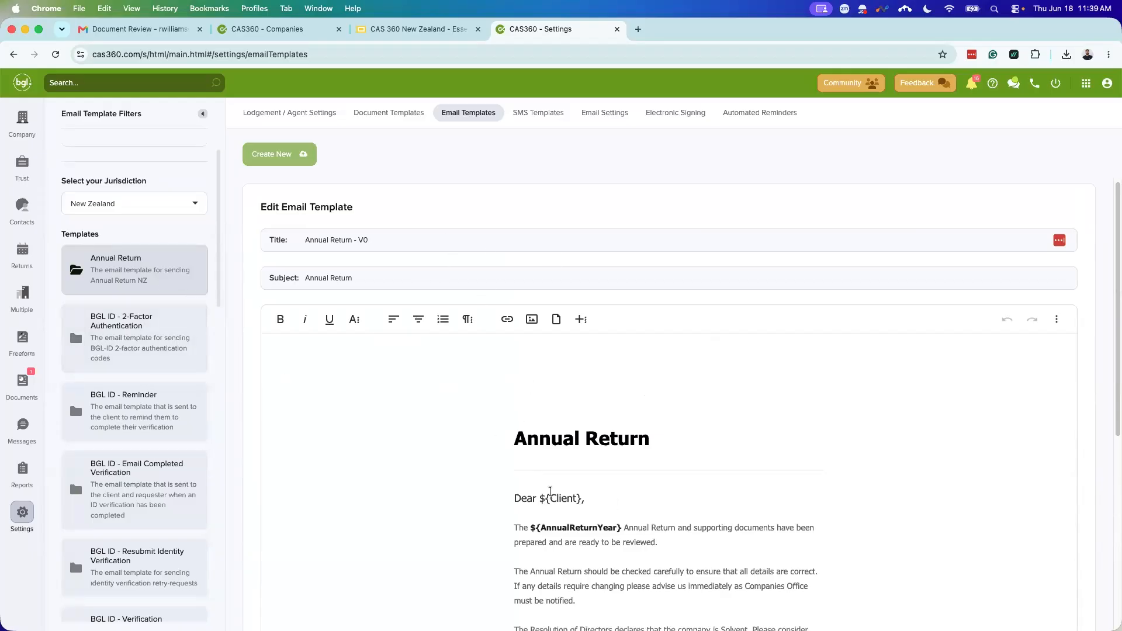
scroll(551, 497, "down", 3)
scroll(547, 484, "up", 3)
left_click(391, 279)
scroll(672, 427, "down", 5)
scroll(463, 456, "down", 7)
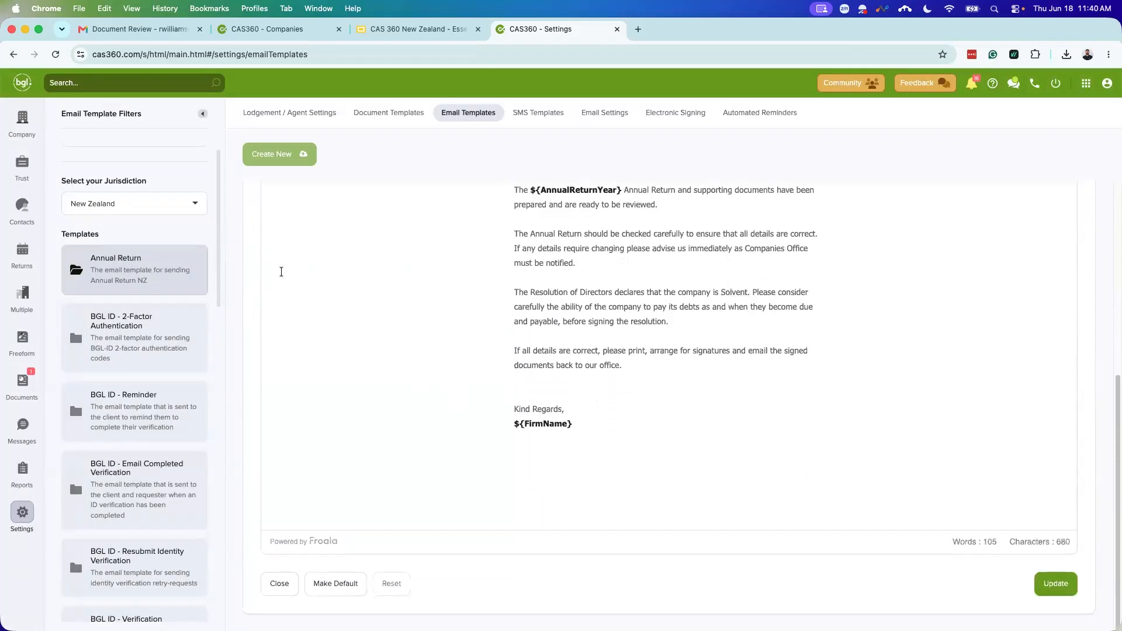
scroll(464, 466, "up", 12)
scroll(483, 401, "down", 12)
left_click(281, 584)
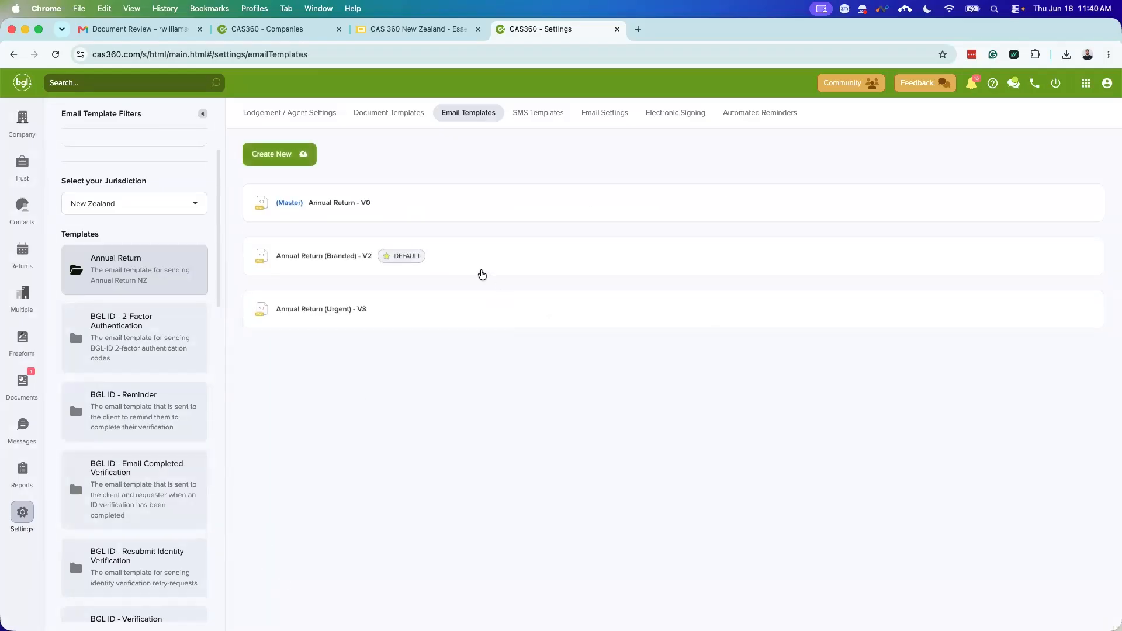
Step: Open the Annual Return (Branded) - V2 template and read through its branded message
left_click(477, 260)
scroll(491, 397, "down", 5)
scroll(471, 420, "down", 4)
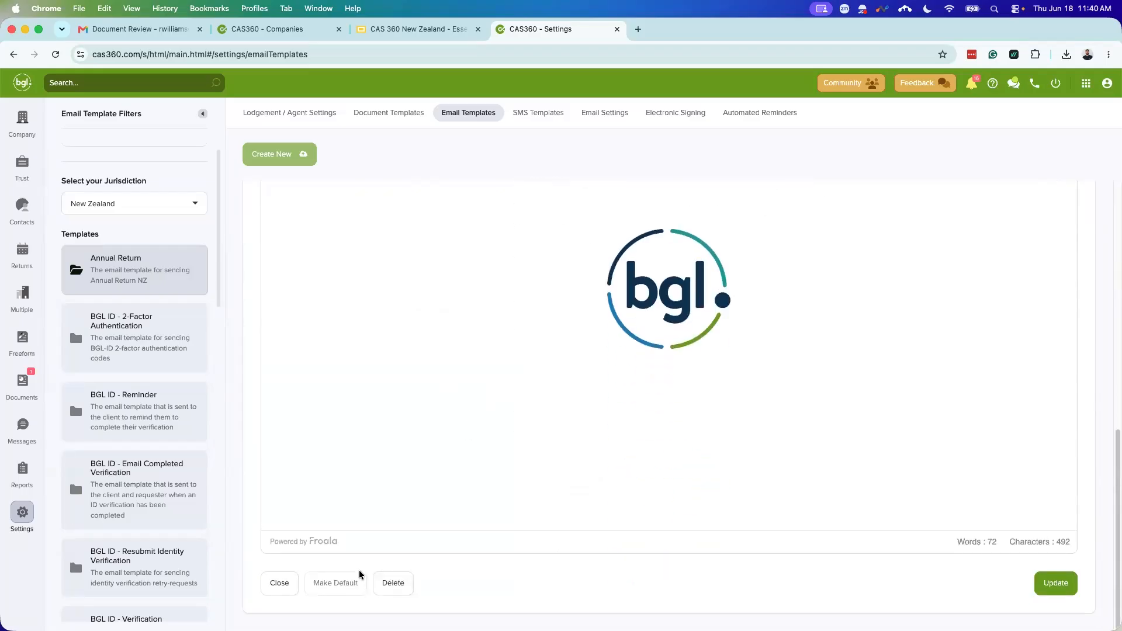
scroll(454, 477, "up", 10)
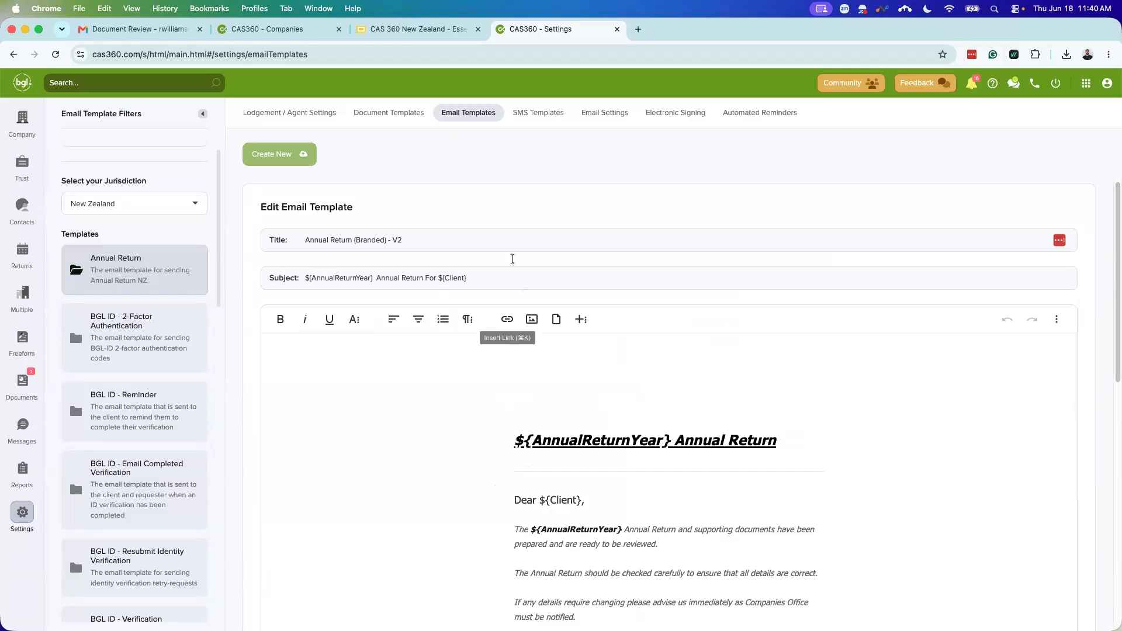
scroll(516, 418, "down", 3)
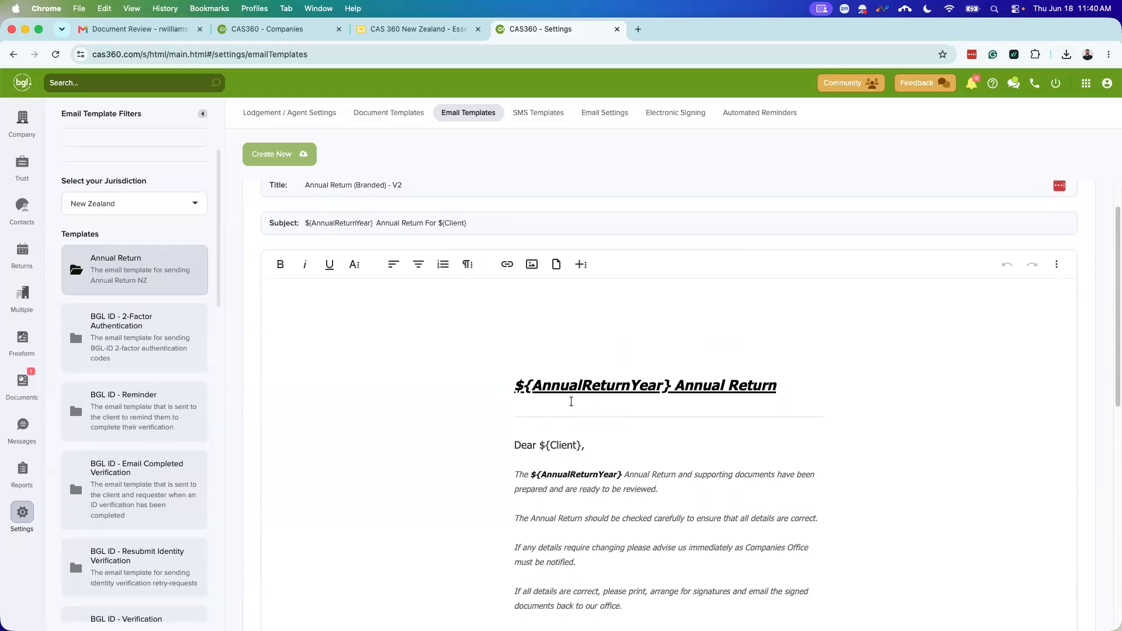
scroll(613, 544, "down", 7)
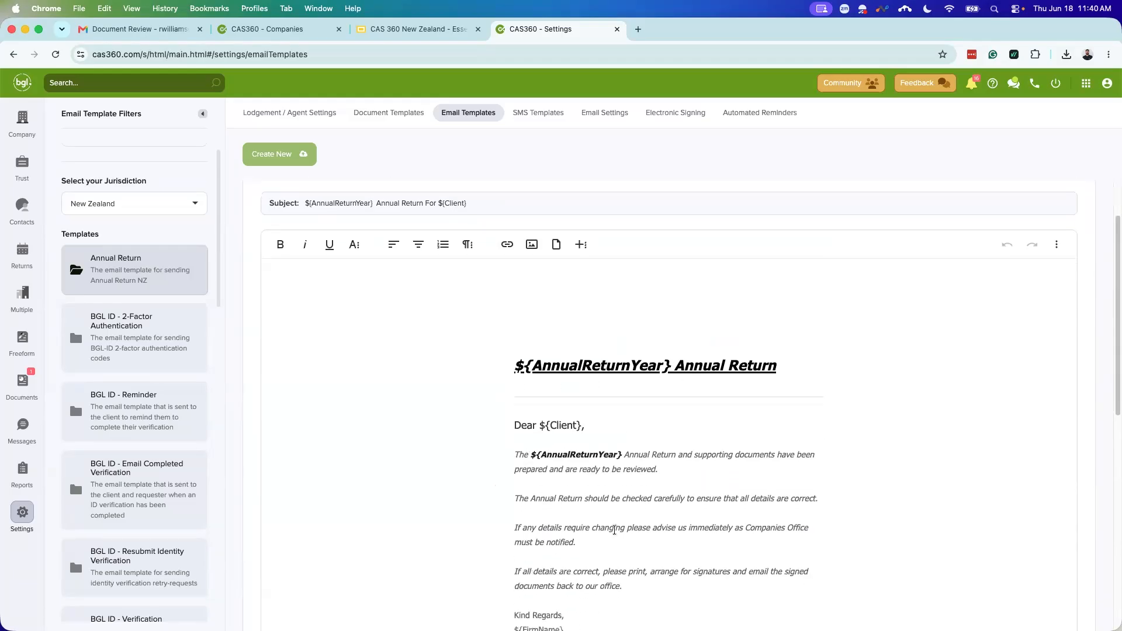
scroll(611, 533, "up", 10)
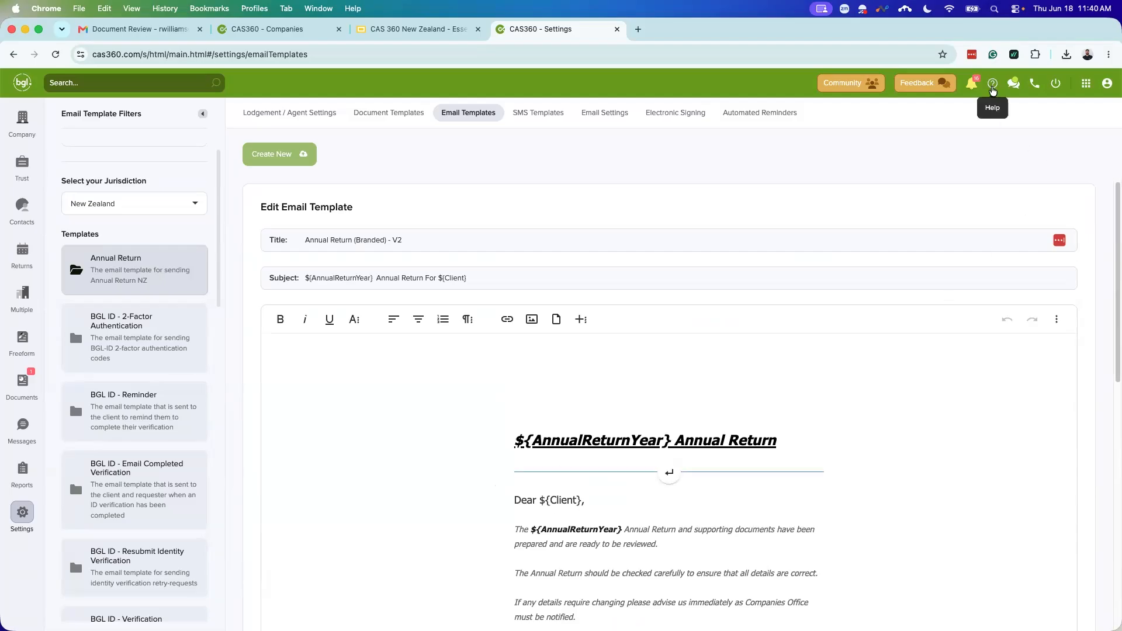
left_click(992, 86)
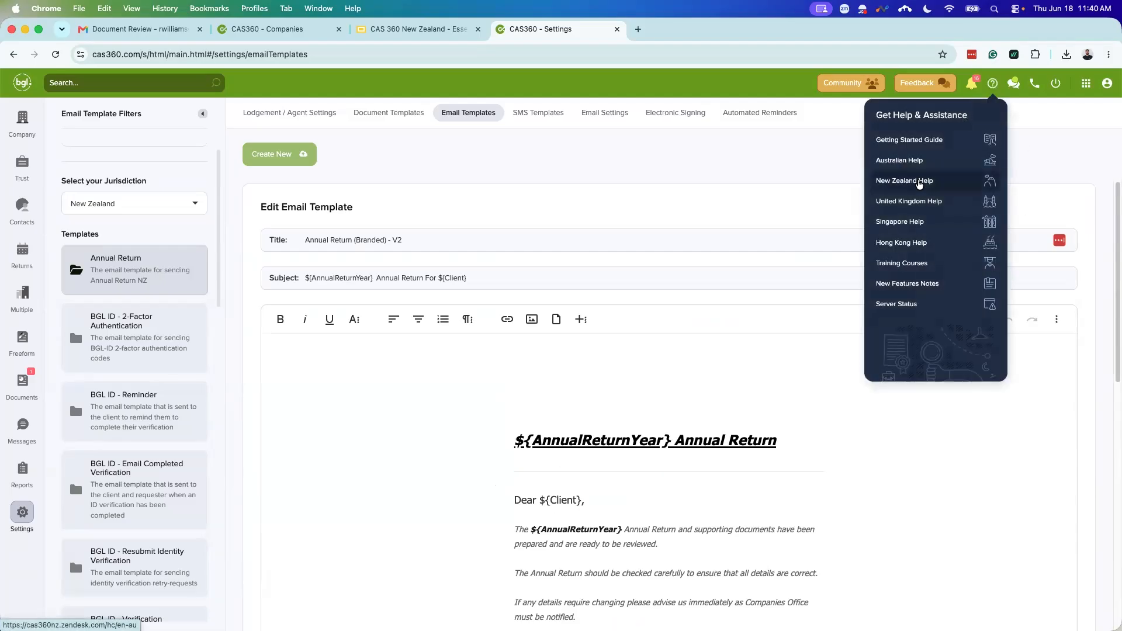
left_click(919, 183)
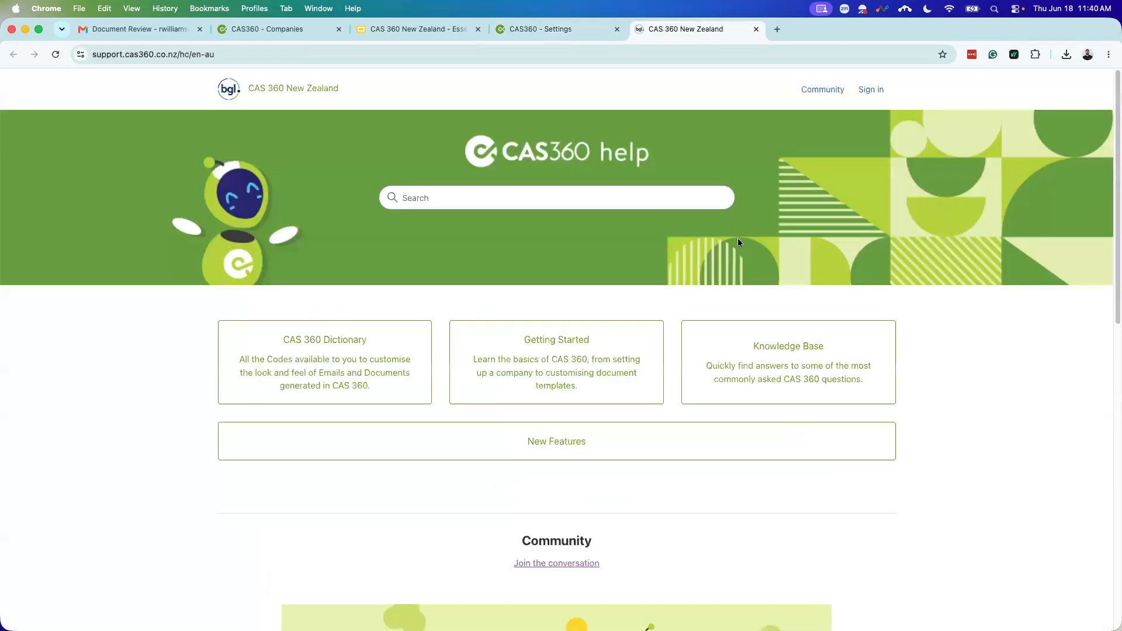
left_click(350, 353)
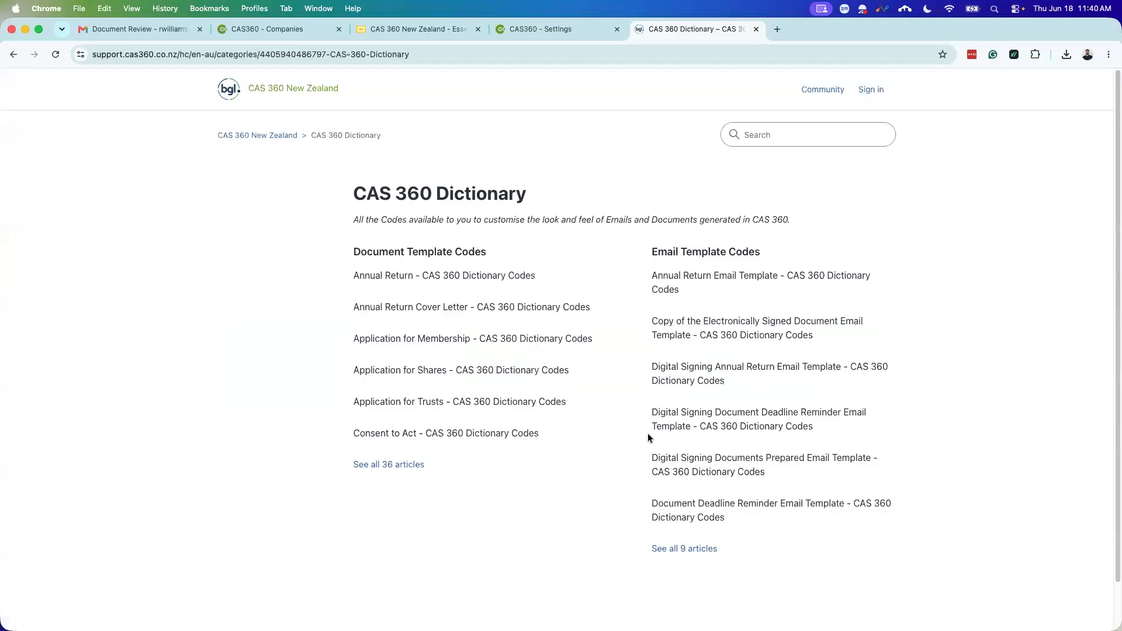
left_click(734, 369)
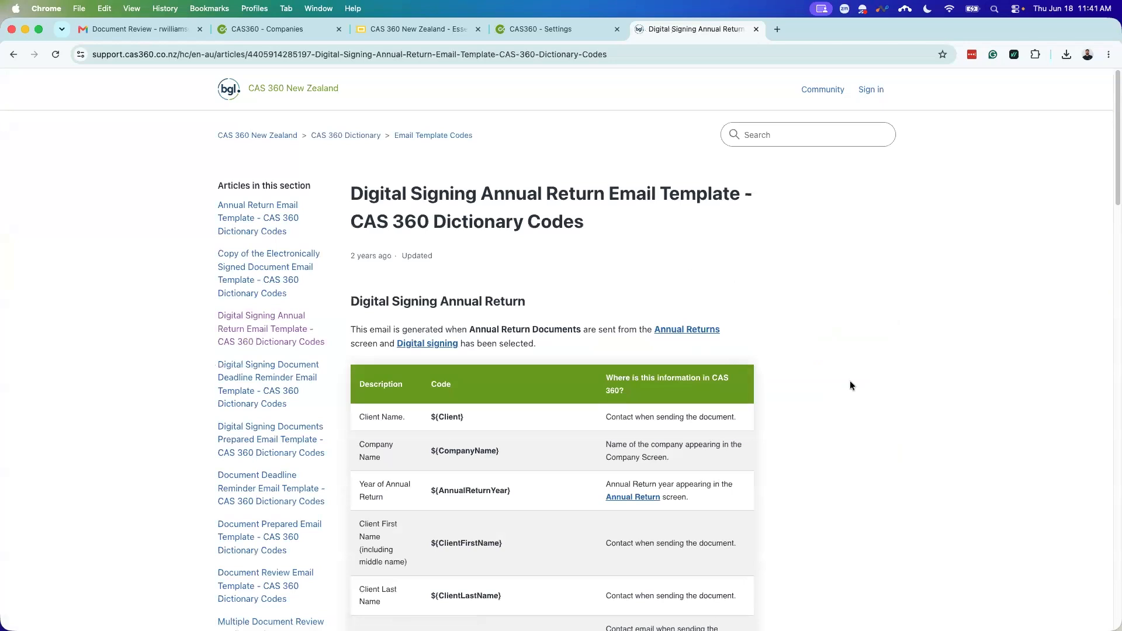
scroll(657, 361, "down", 3)
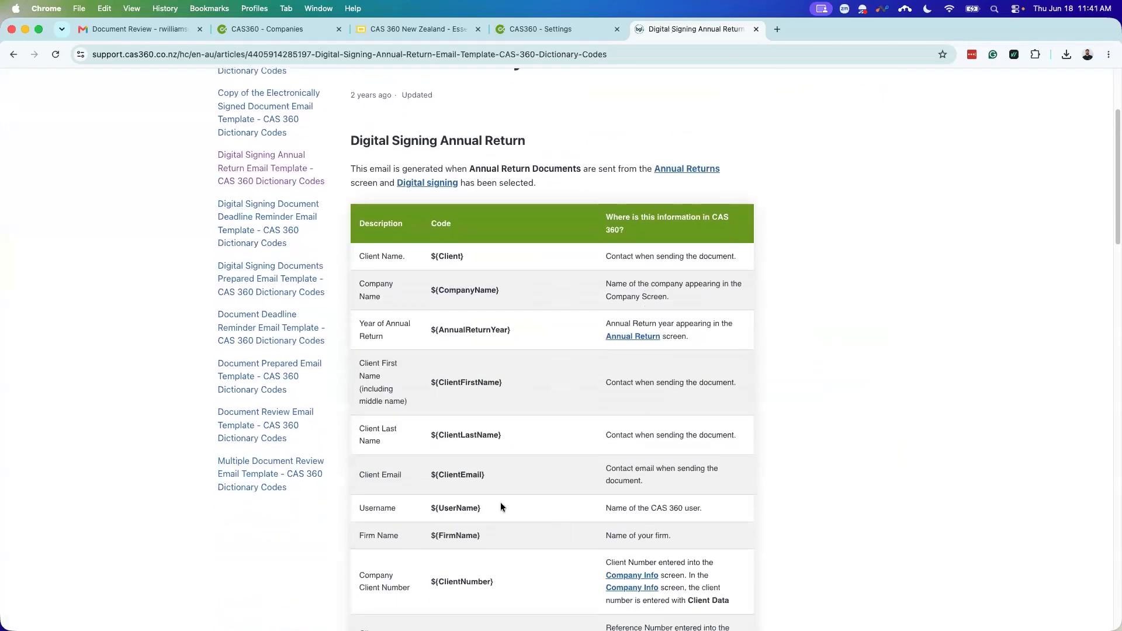
scroll(503, 483, "down", 5)
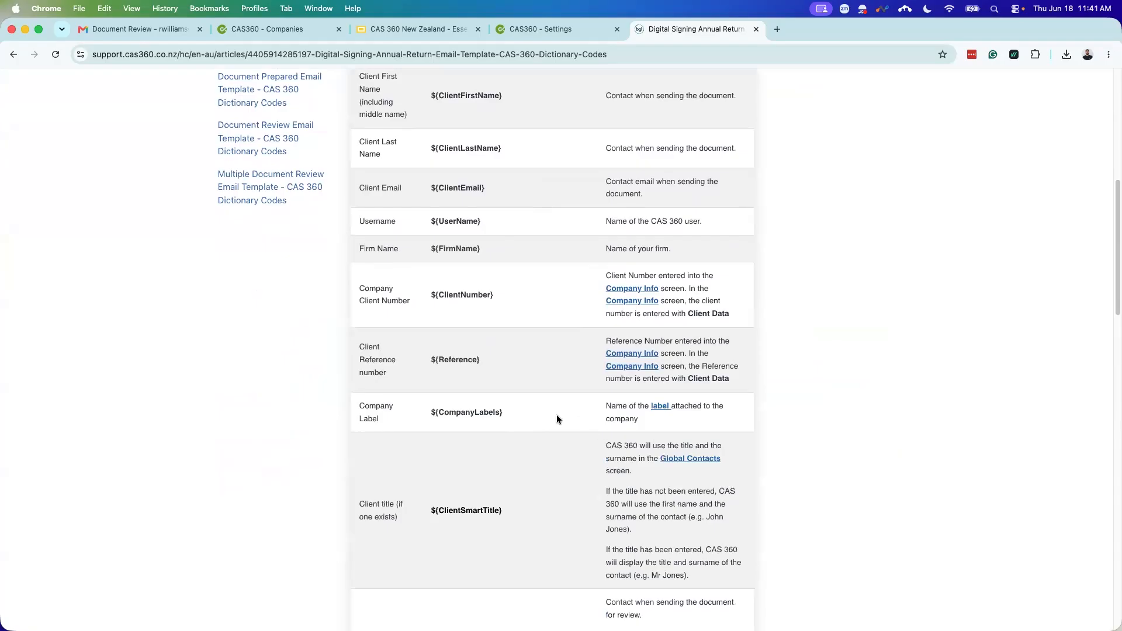
scroll(550, 411, "up", 1)
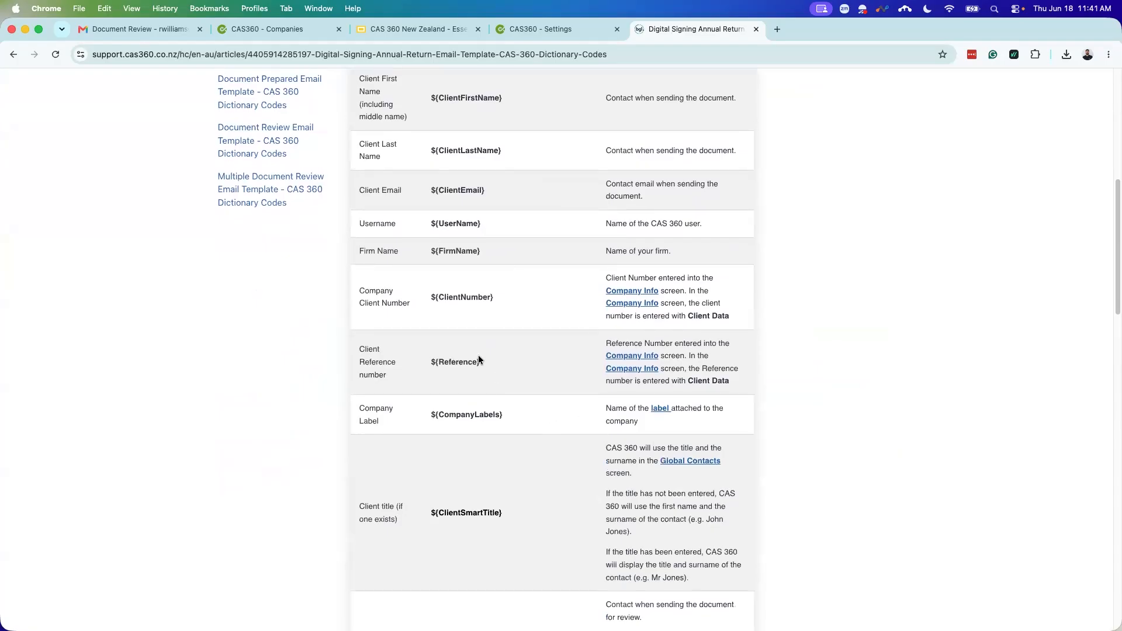
scroll(479, 408, "down", 3)
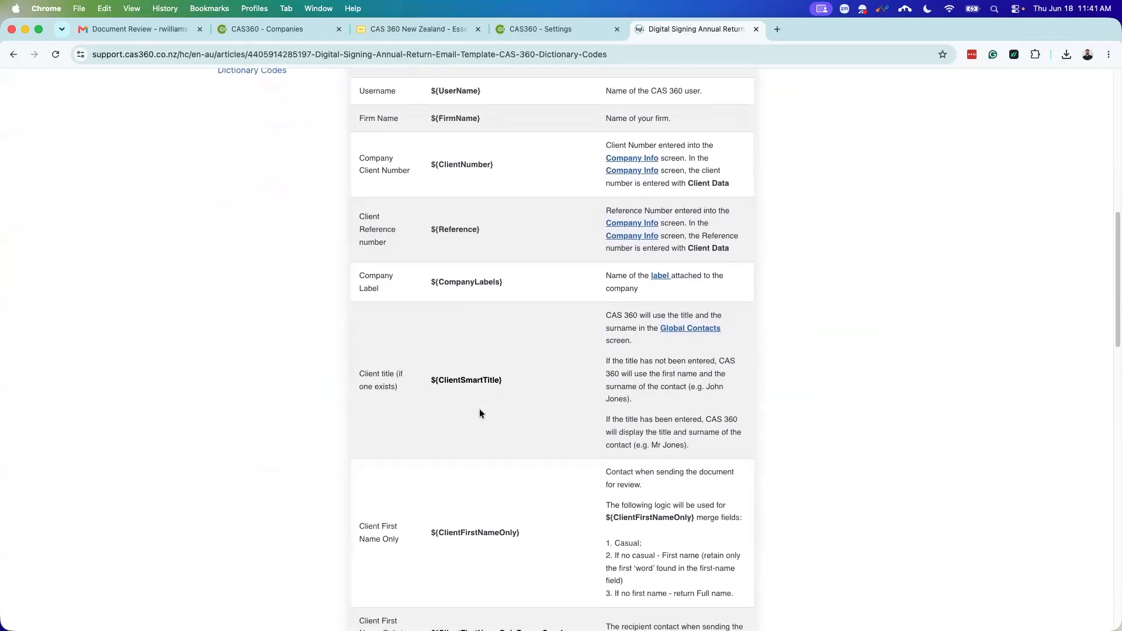
scroll(480, 413, "down", 3)
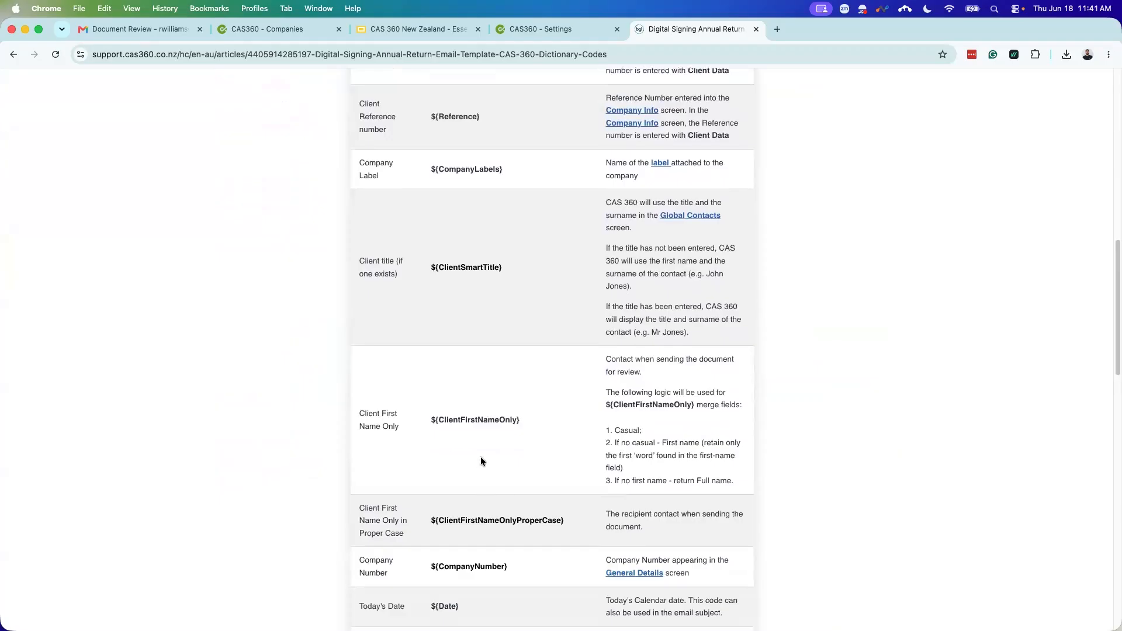
scroll(480, 463, "down", 4)
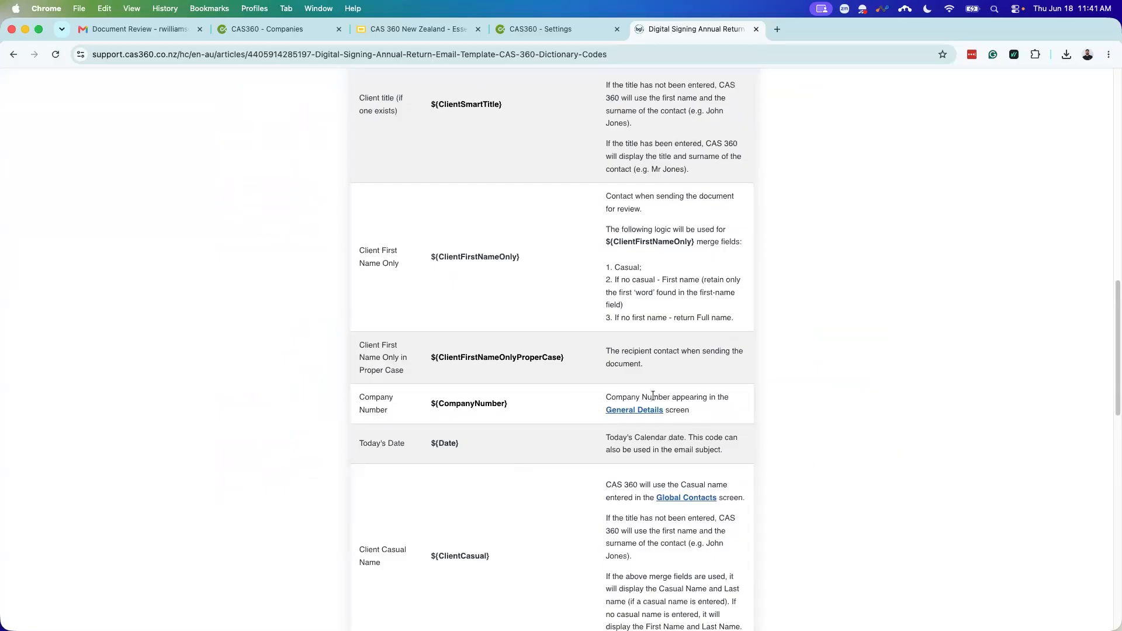
scroll(531, 418, "down", 5)
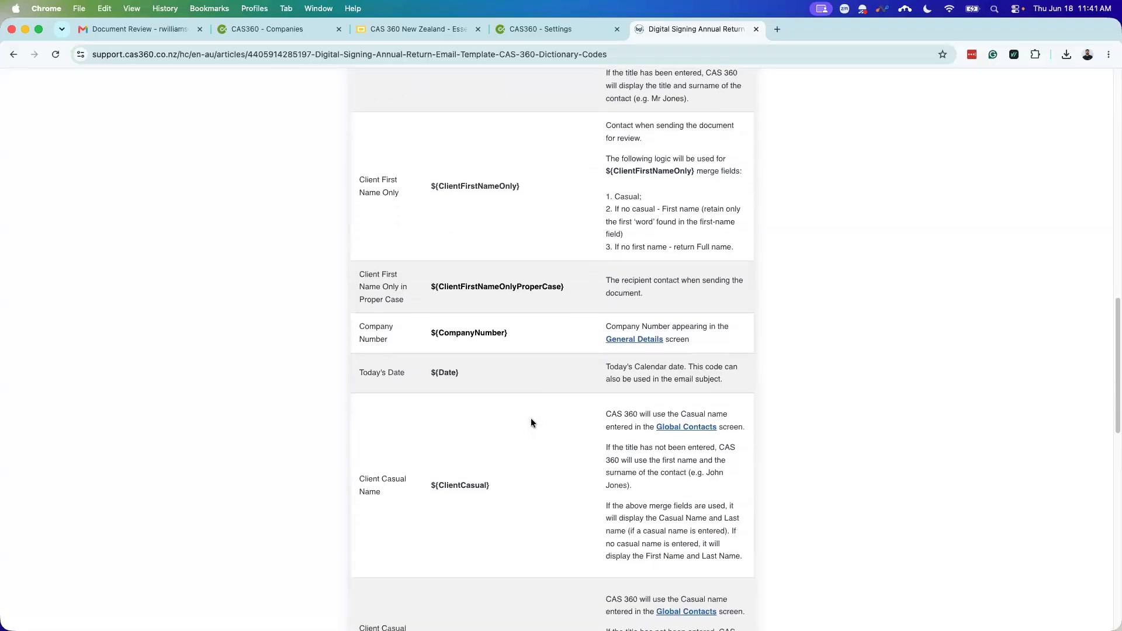
scroll(536, 420, "down", 5)
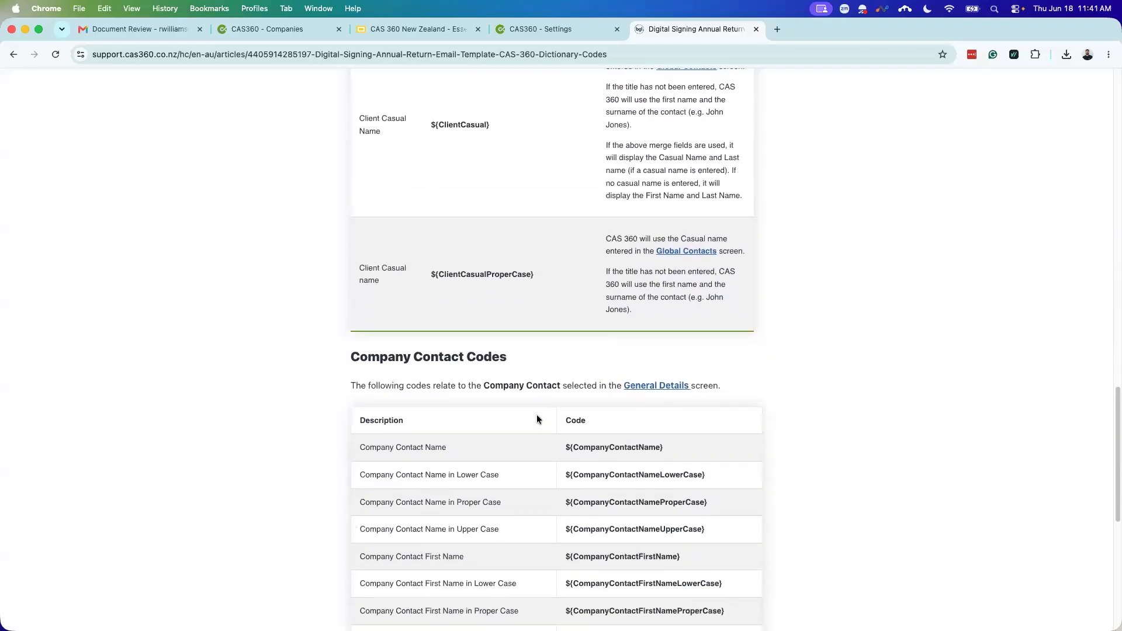
scroll(526, 441, "up", 9)
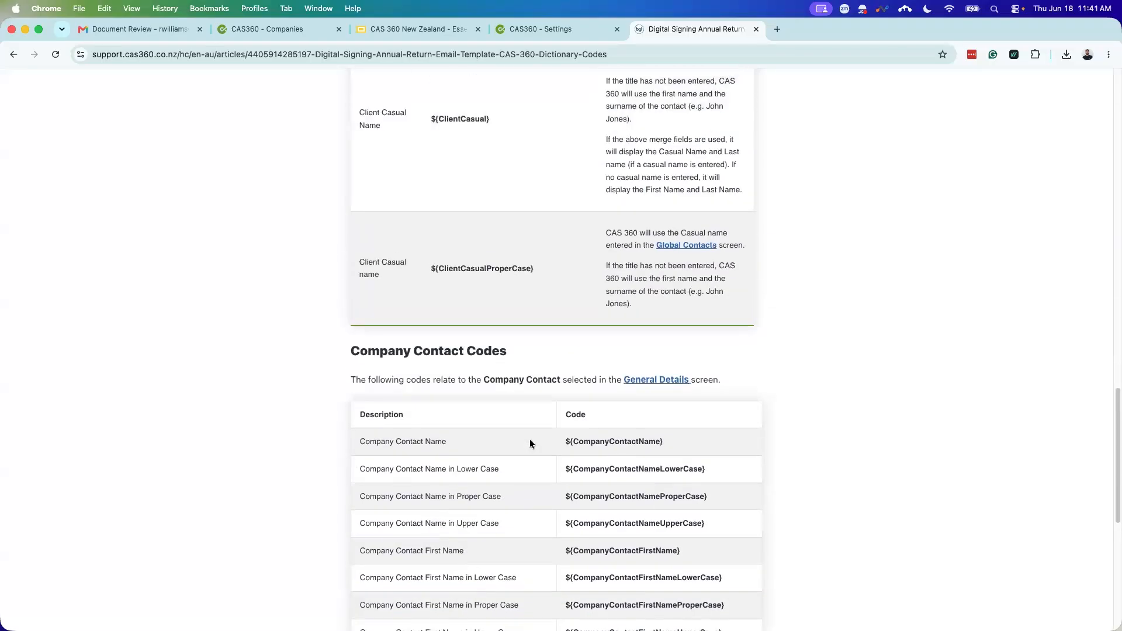
scroll(537, 439, "up", 5)
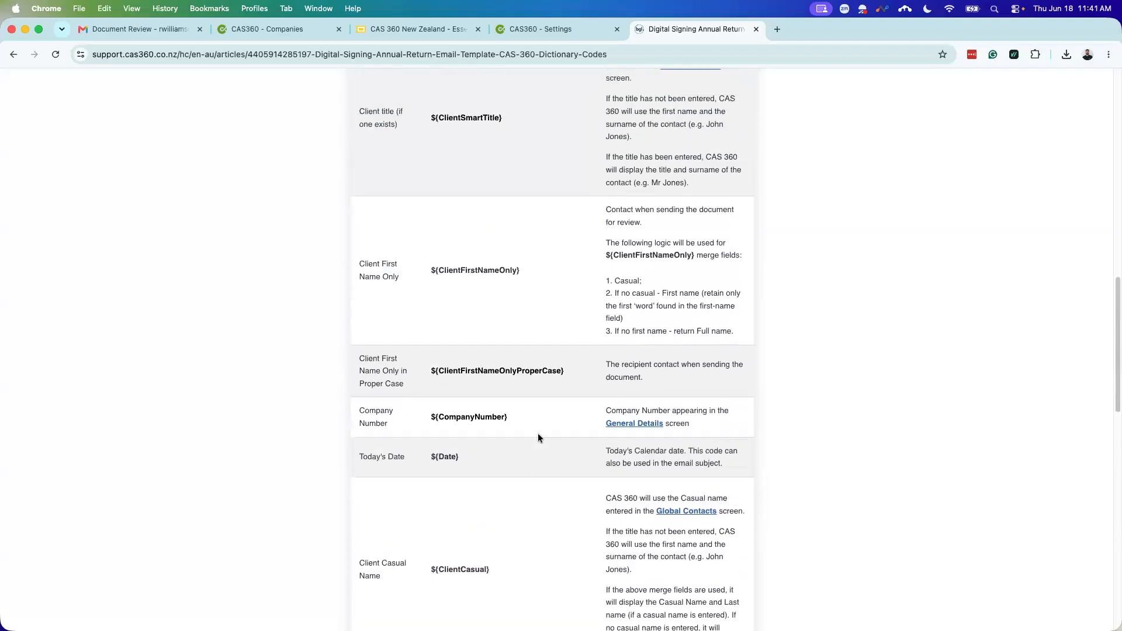
Step: Close the dictionary codes help article and save the Branded V2 template with Update
left_click(755, 29)
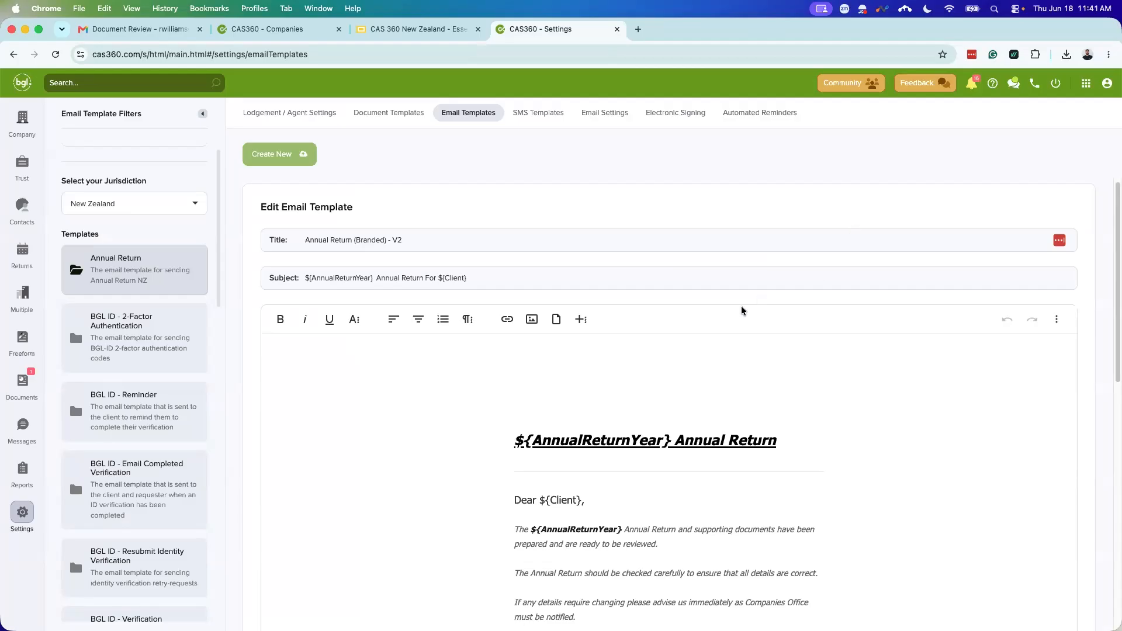
scroll(701, 313, "down", 5)
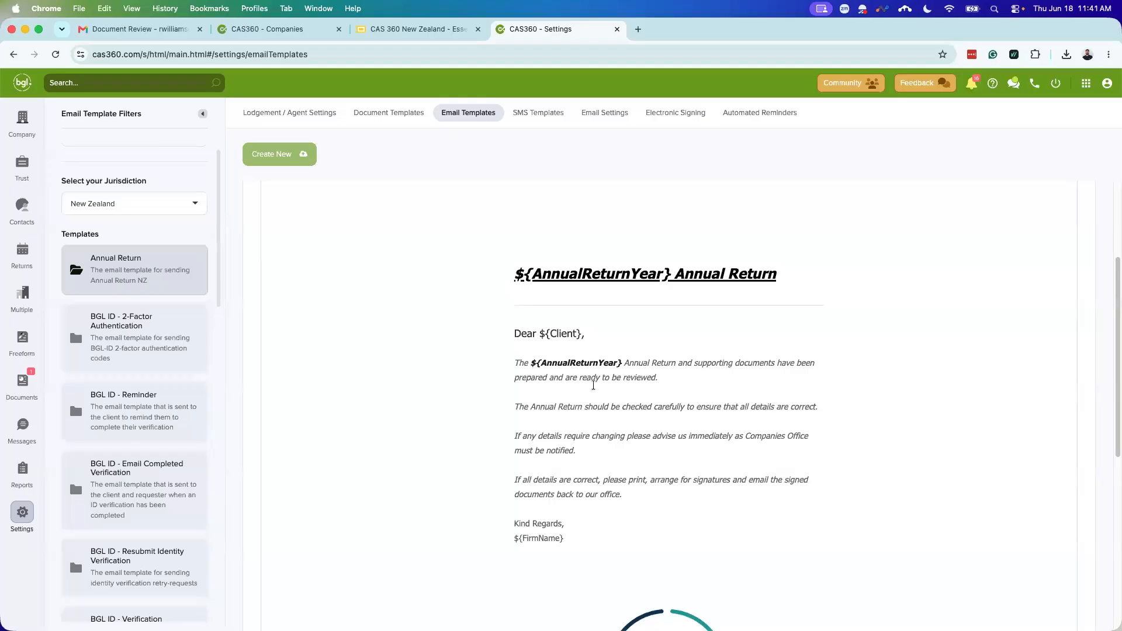
scroll(704, 383, "down", 2)
scroll(758, 368, "down", 8)
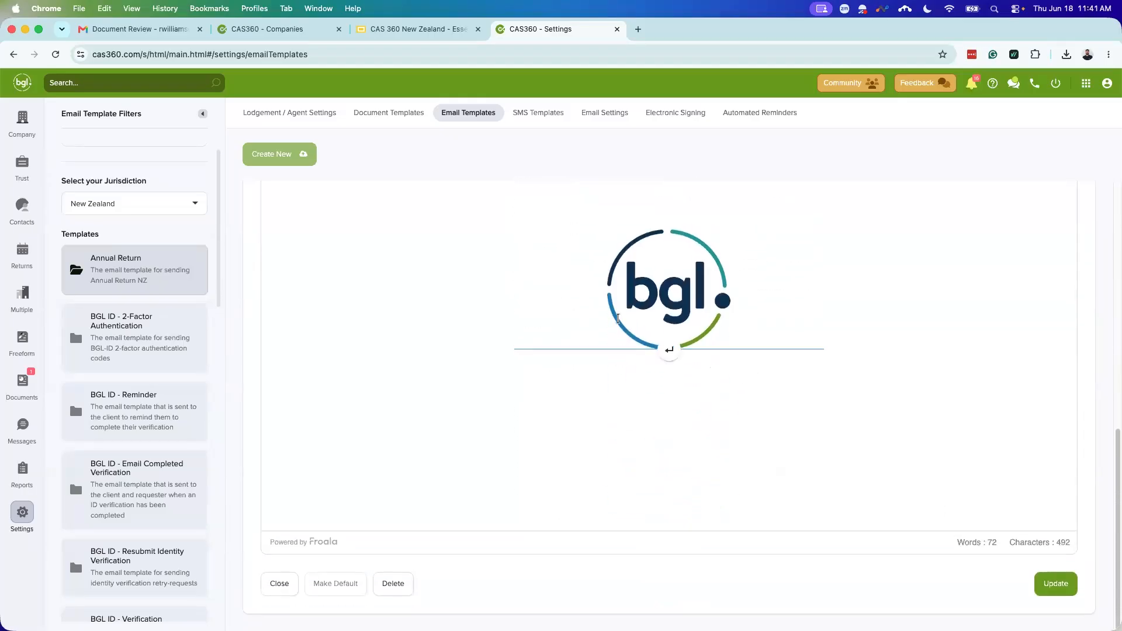
left_click(1054, 584)
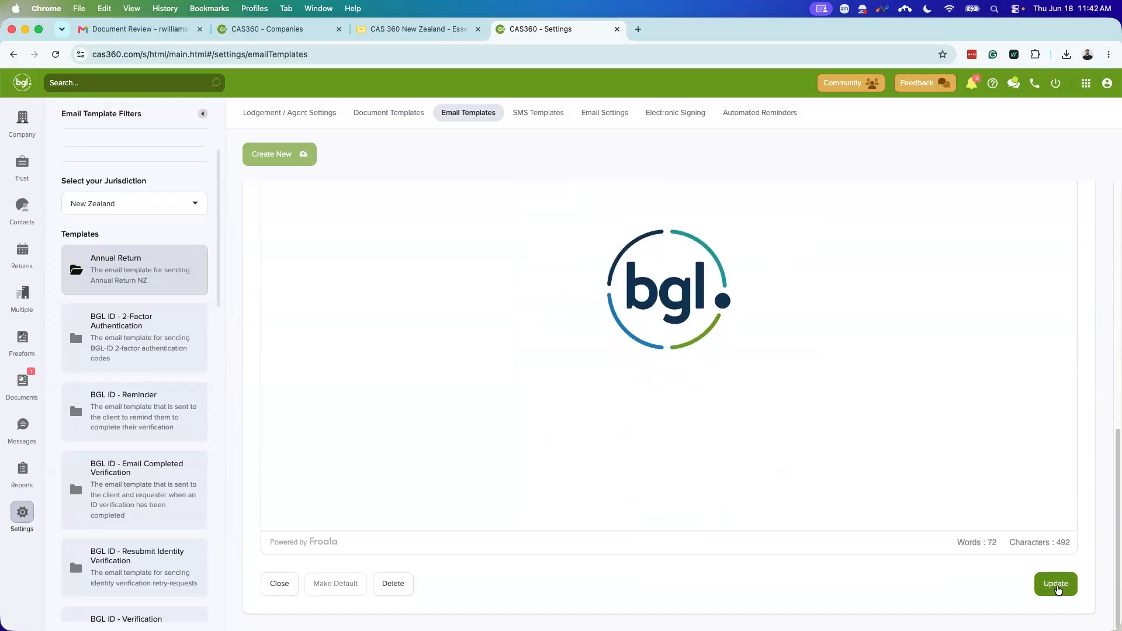
scroll(706, 453, "up", 8)
scroll(683, 432, "up", 5)
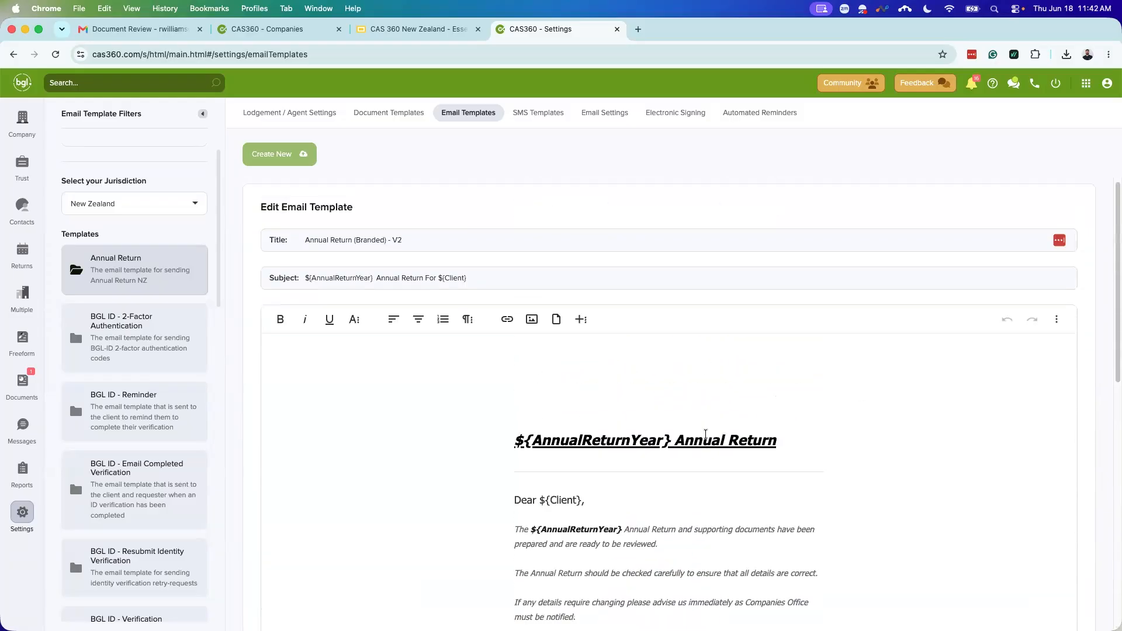
scroll(421, 443, "down", 13)
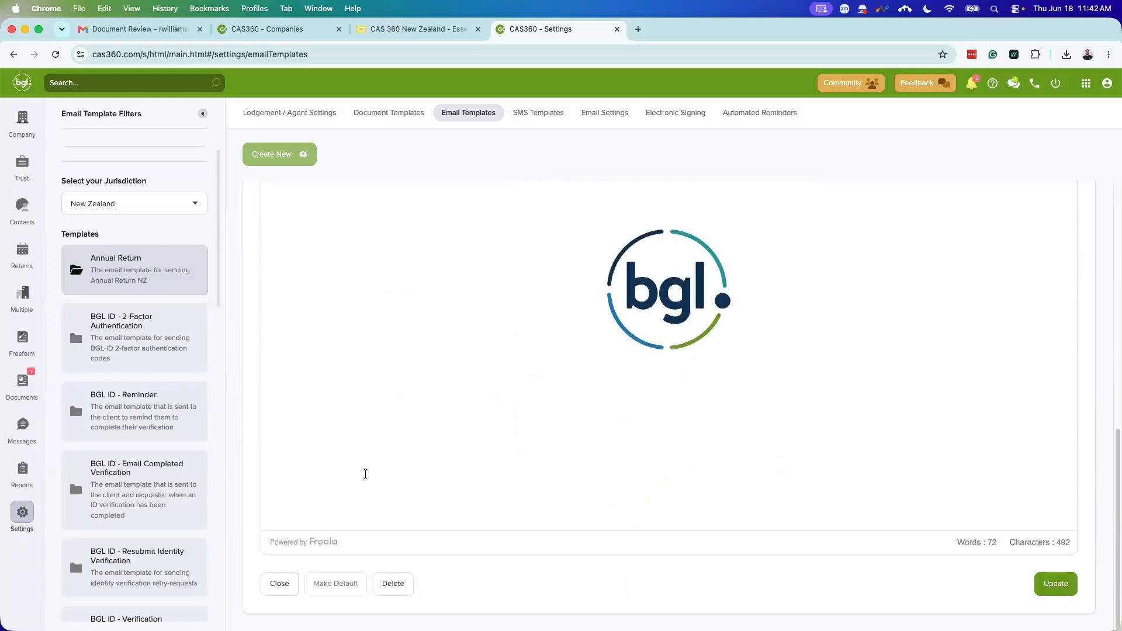
Step: Close the V2 editor, create Annual Return - V4, then delete V4 and confirm
left_click(275, 582)
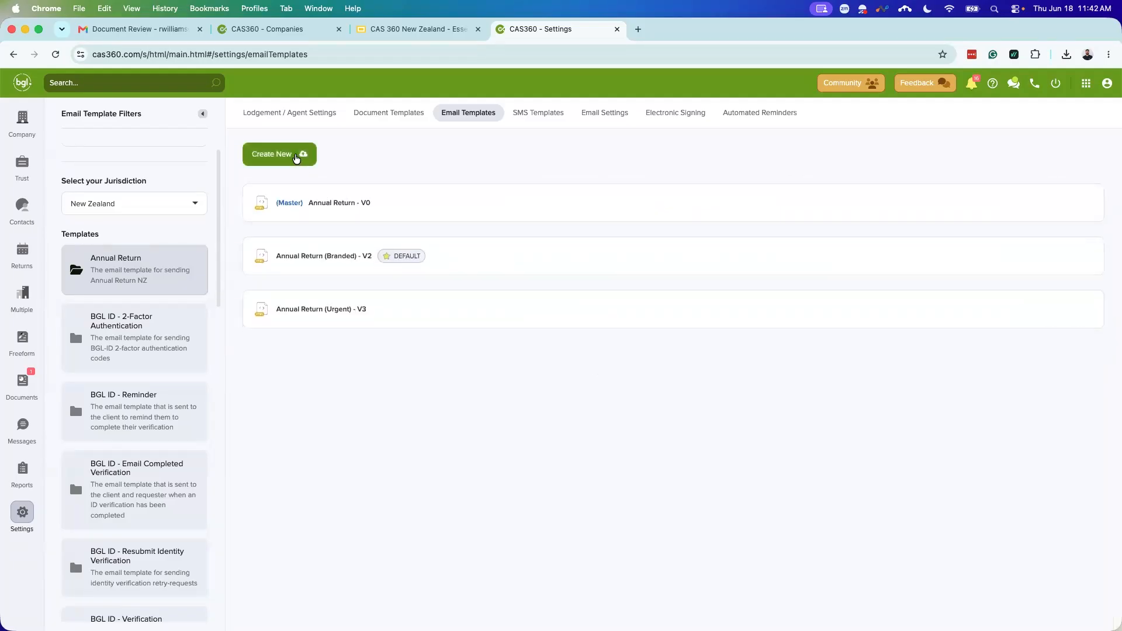
left_click(296, 157)
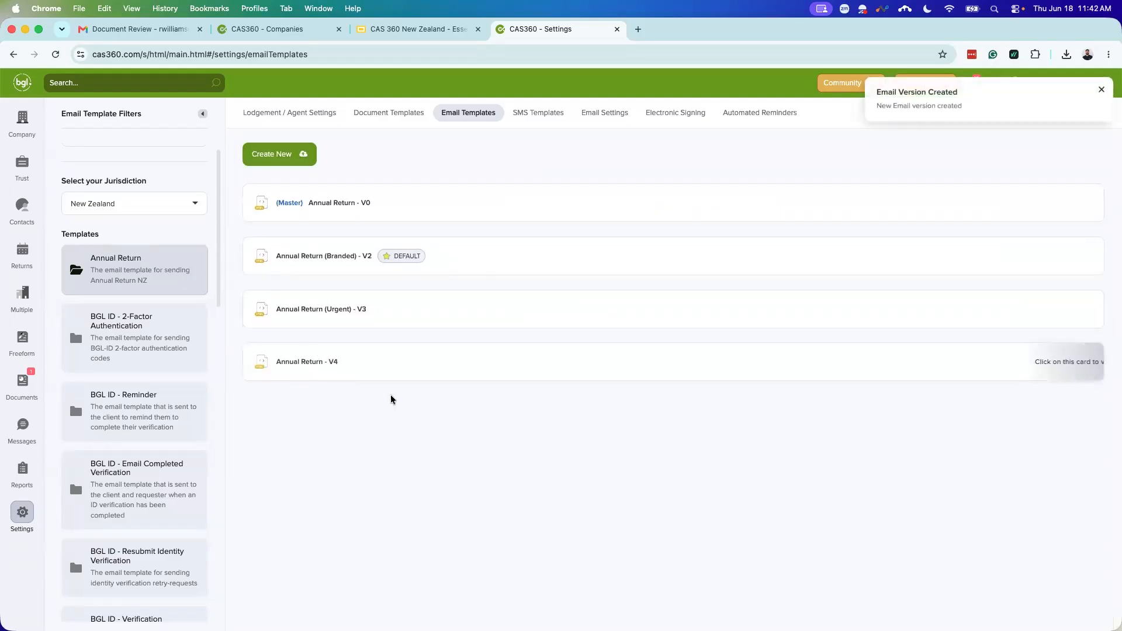
left_click(409, 367)
scroll(585, 433, "down", 5)
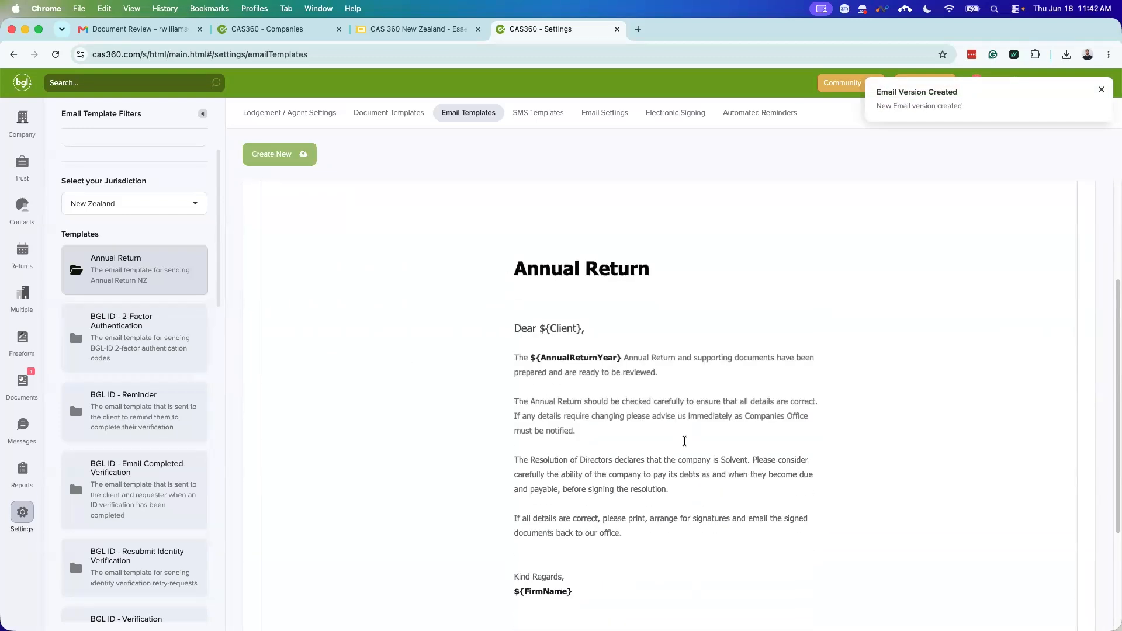
scroll(684, 443, "up", 3)
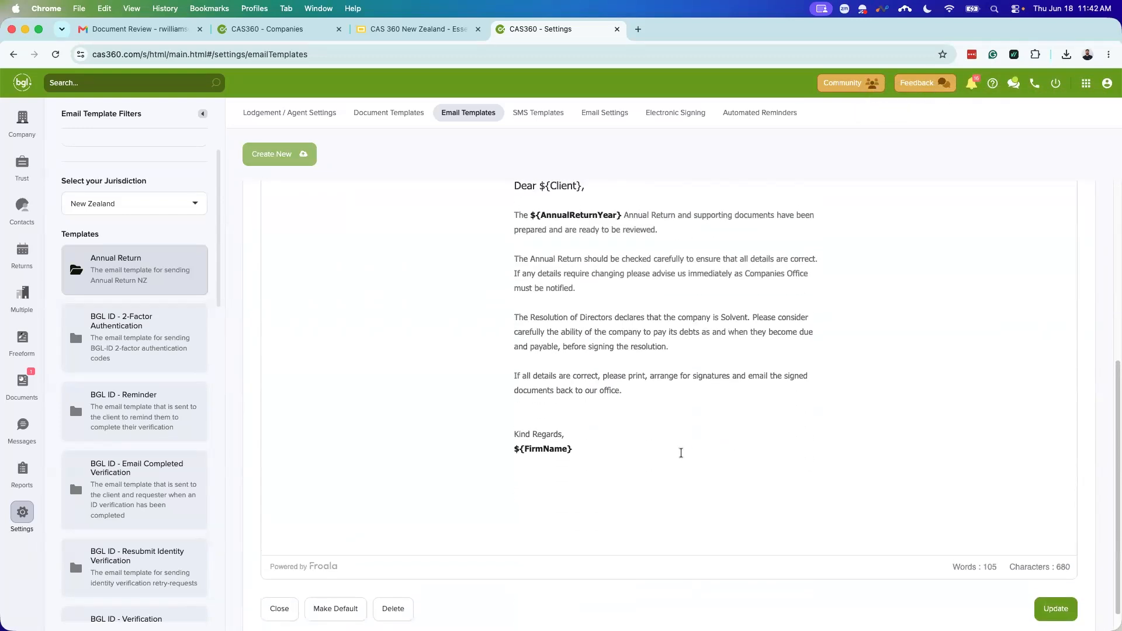
scroll(680, 440, "down", 3)
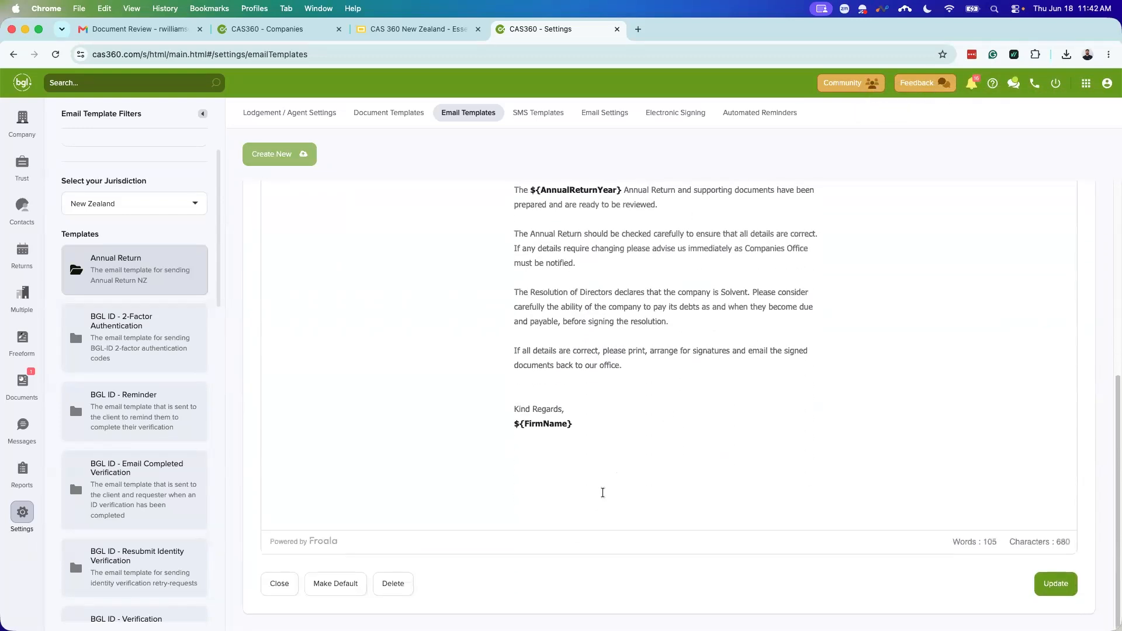
left_click(393, 583)
left_click(679, 221)
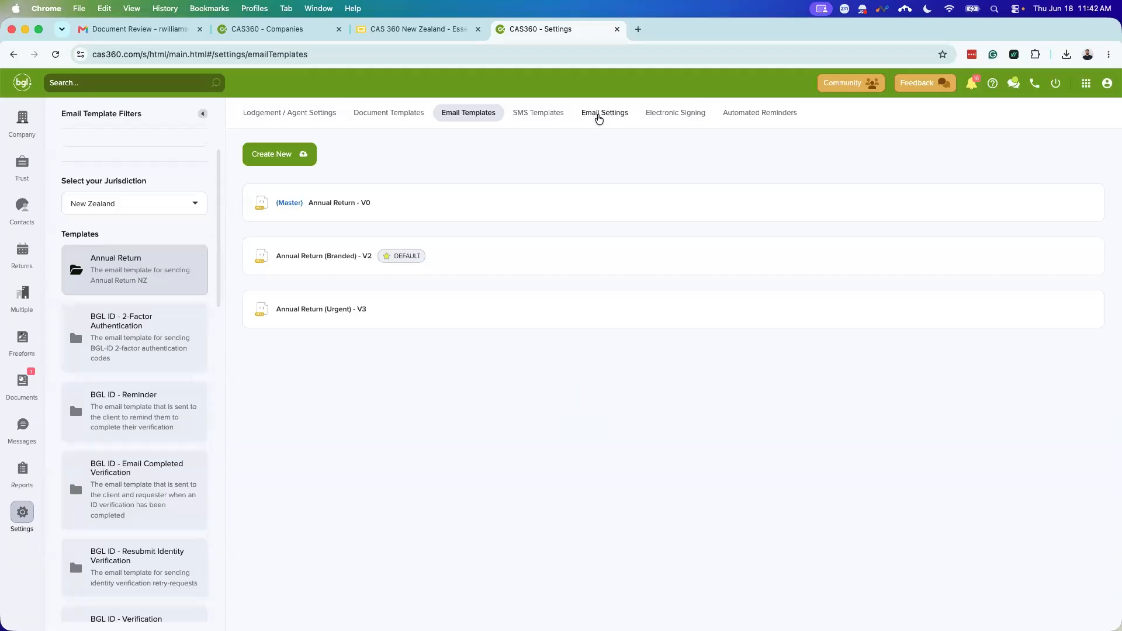
Step: Show the Email Settings, with sender ACCOUNTING FIRM LTD, a reply-to address and no default Cc/Bcc
left_click(597, 117)
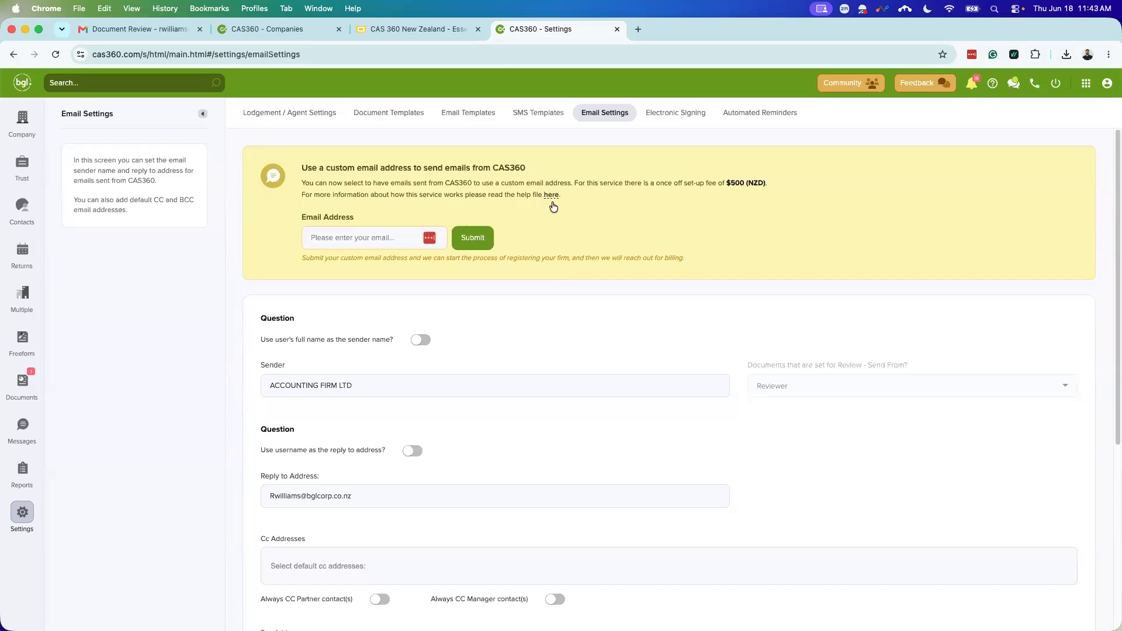
left_click(365, 241)
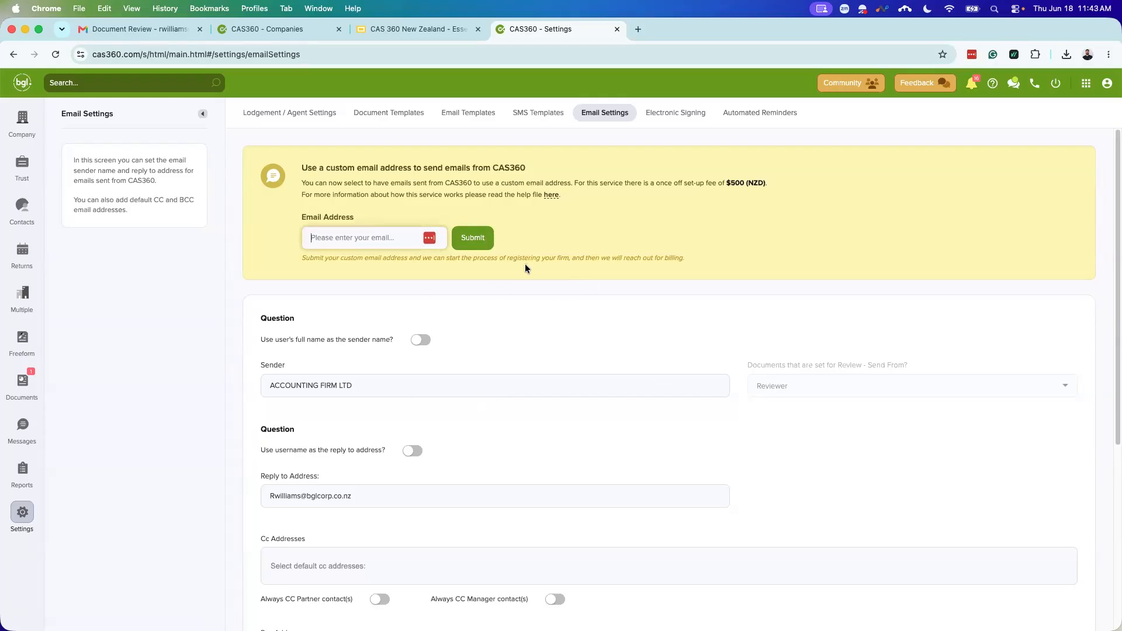
scroll(525, 265, "down", 1)
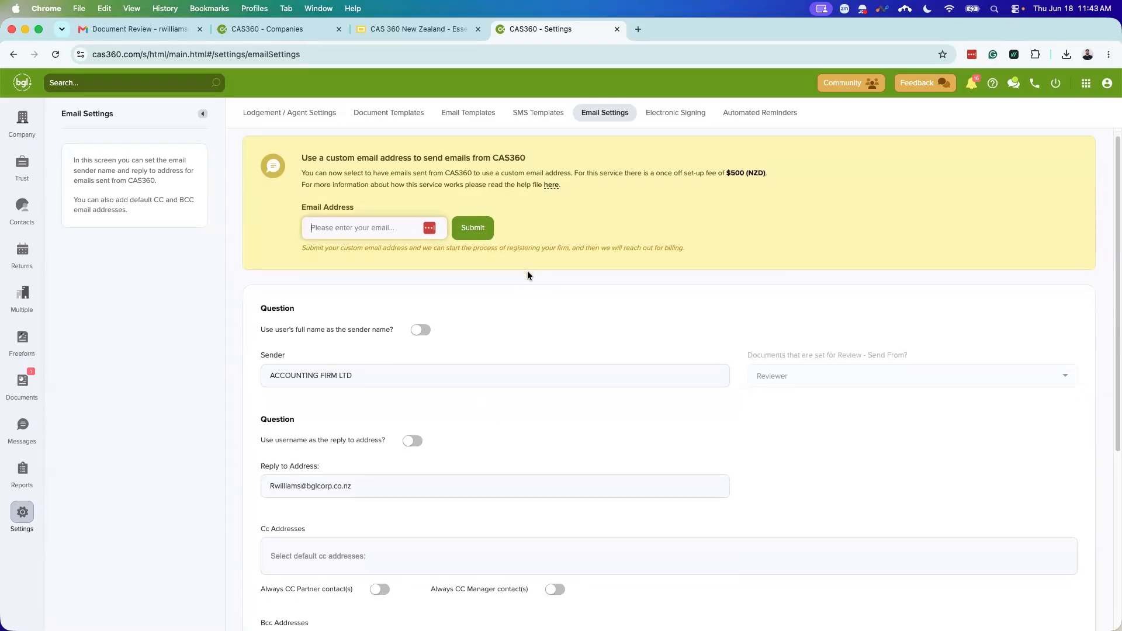
scroll(527, 301, "down", 4)
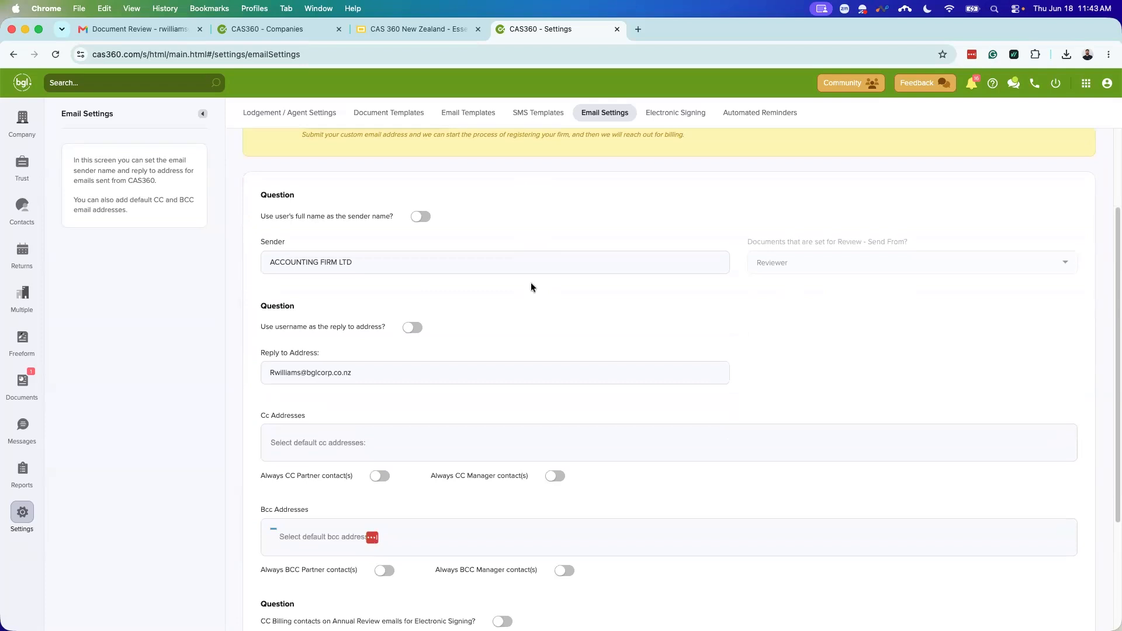
Step: Try the full-name sender and username reply-to options, then turn both off and keep sender ACCOUNTING FIRM LTD
left_click(422, 217)
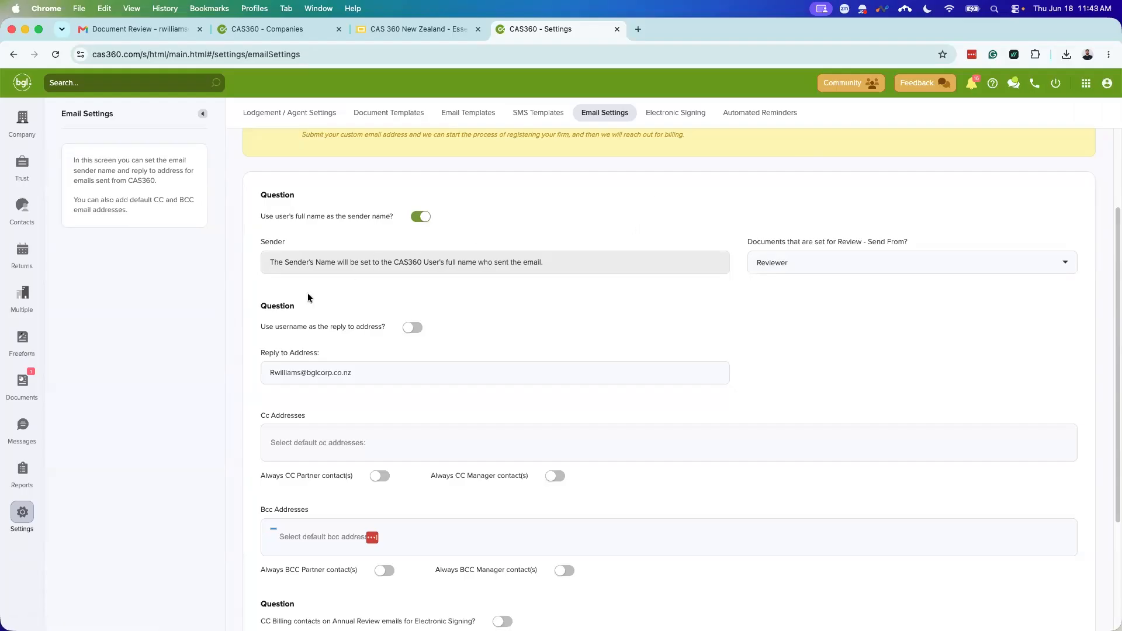
left_click(404, 328)
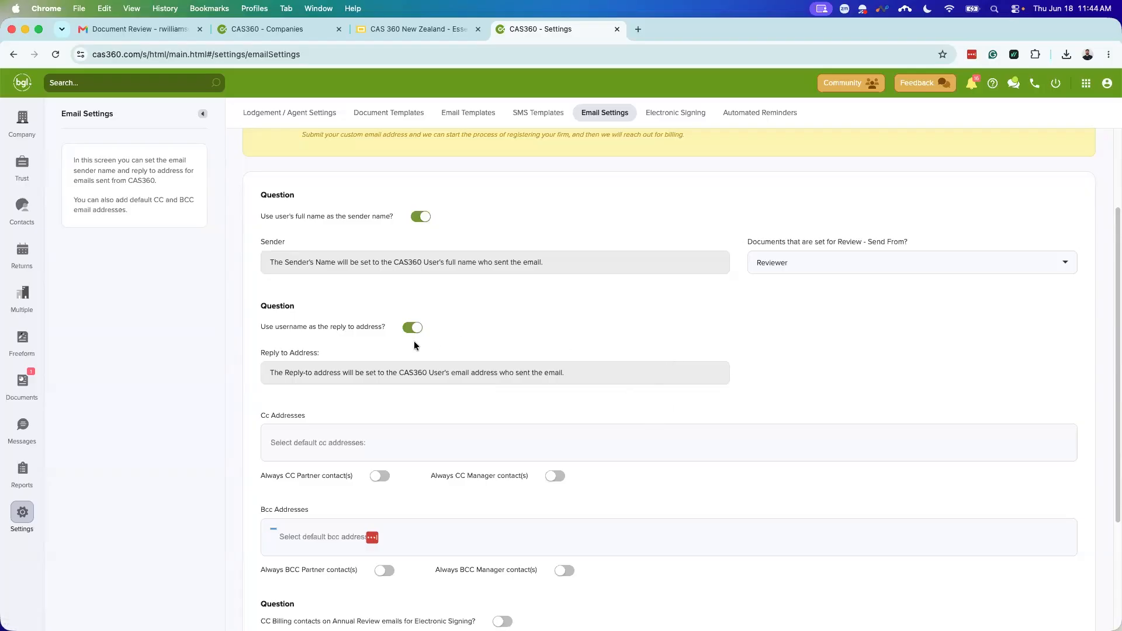
left_click(421, 216)
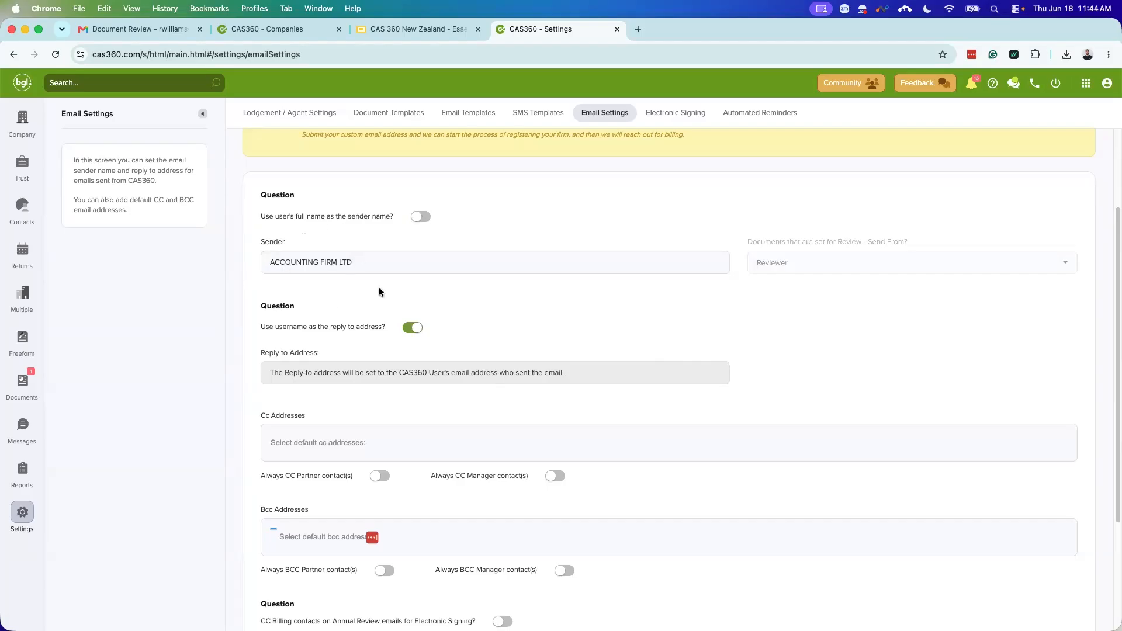
left_click(358, 259)
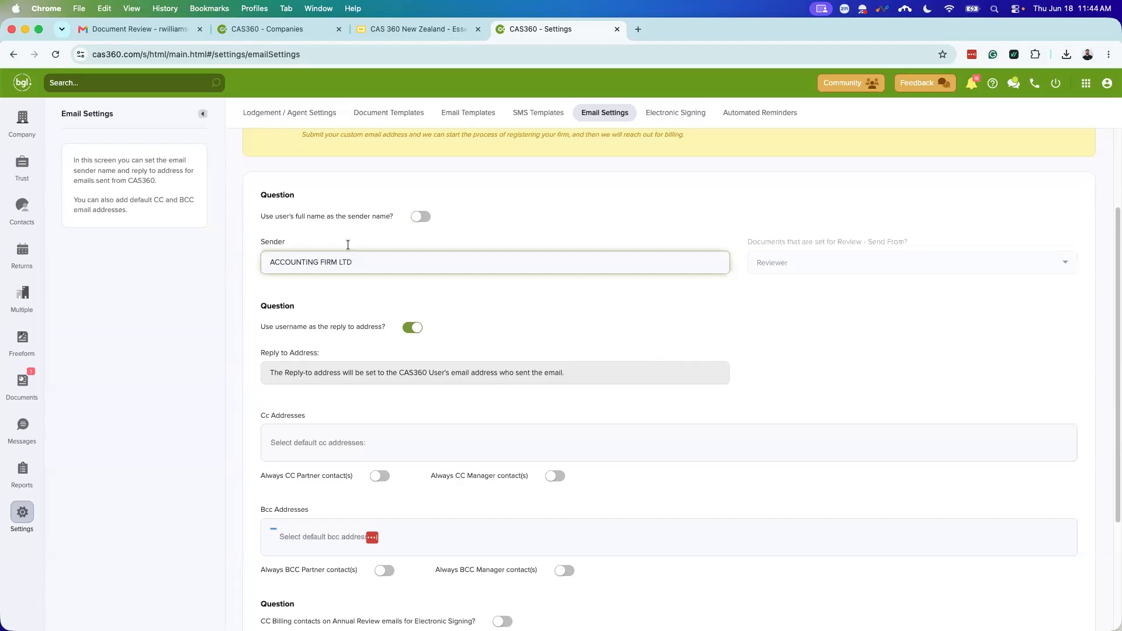
left_click(413, 327)
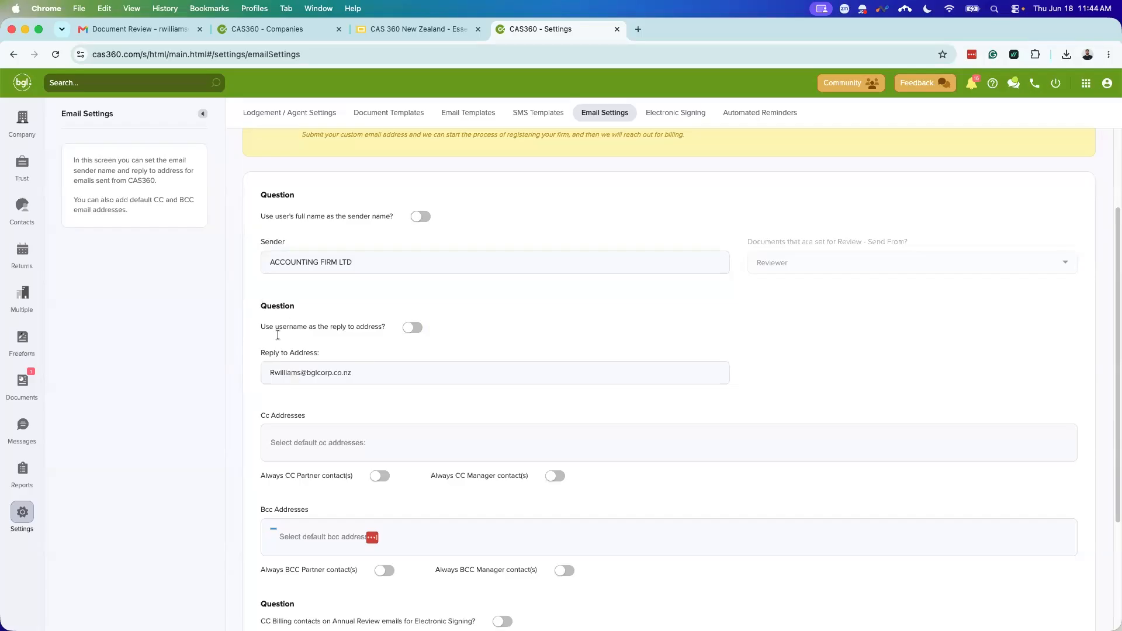
left_click(373, 365)
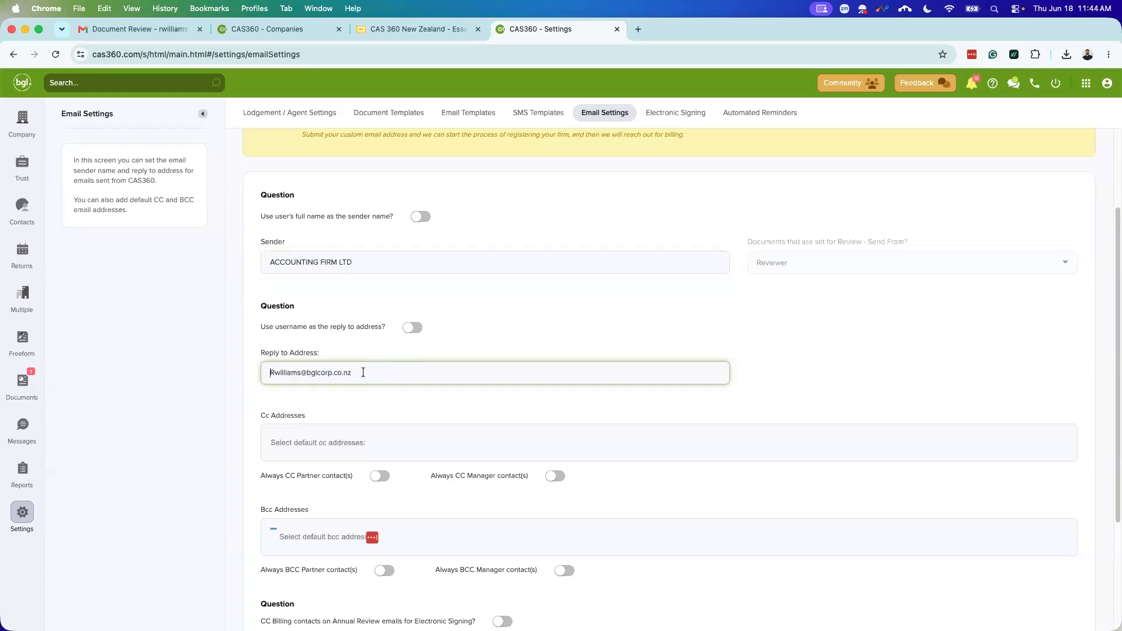
left_click_drag(361, 373, 228, 374)
scroll(624, 399, "down", 1)
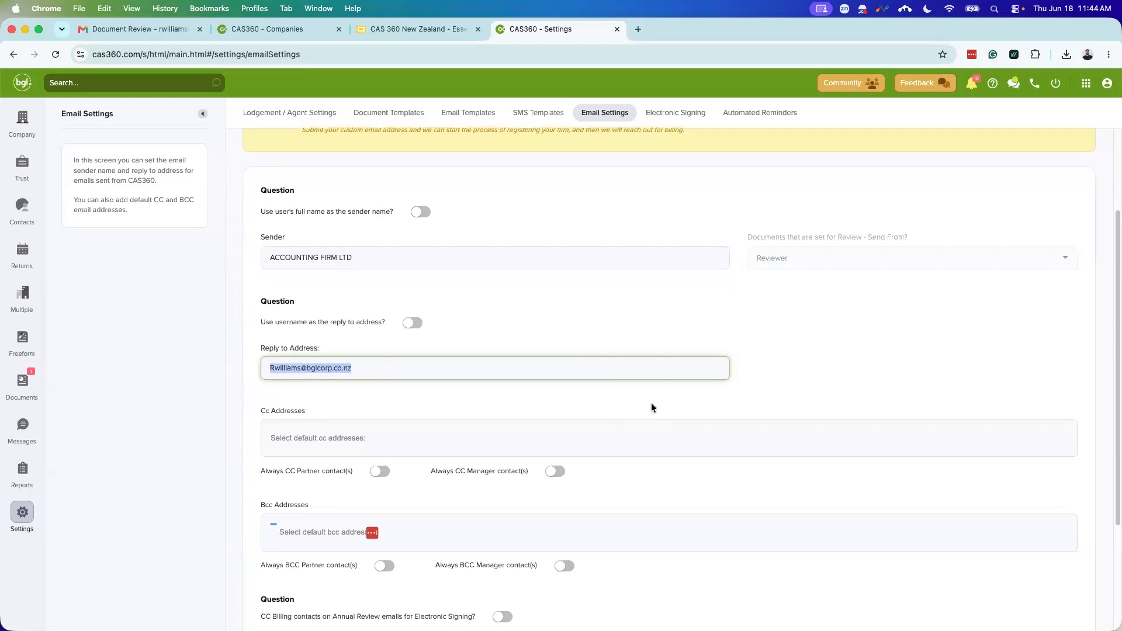
left_click(766, 394)
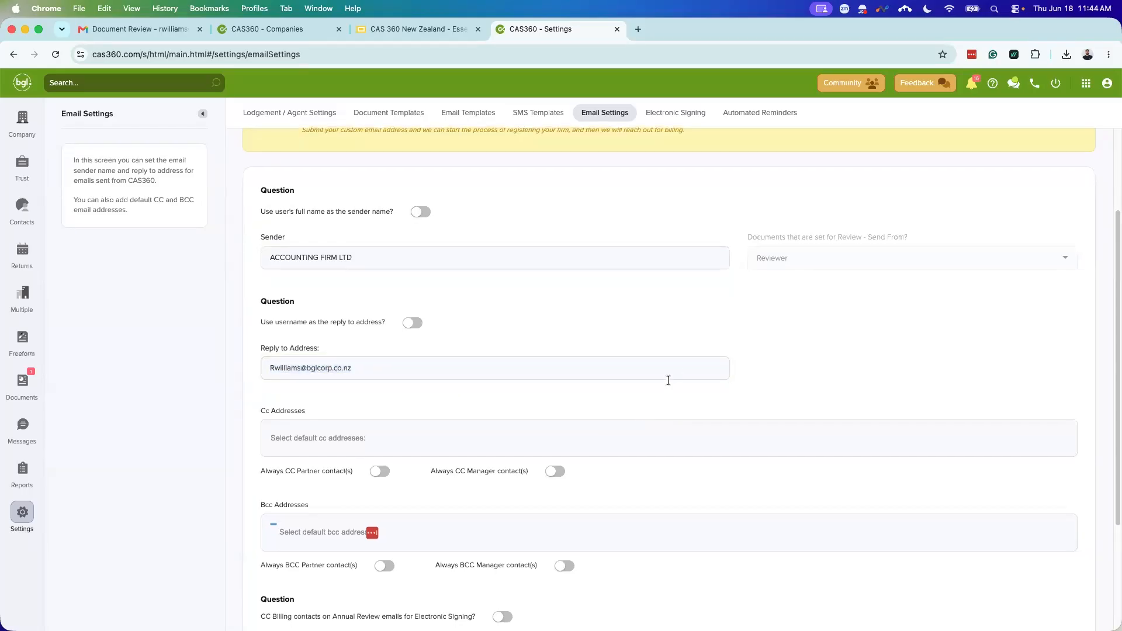
scroll(672, 418, "down", 1)
scroll(673, 457, "down", 5)
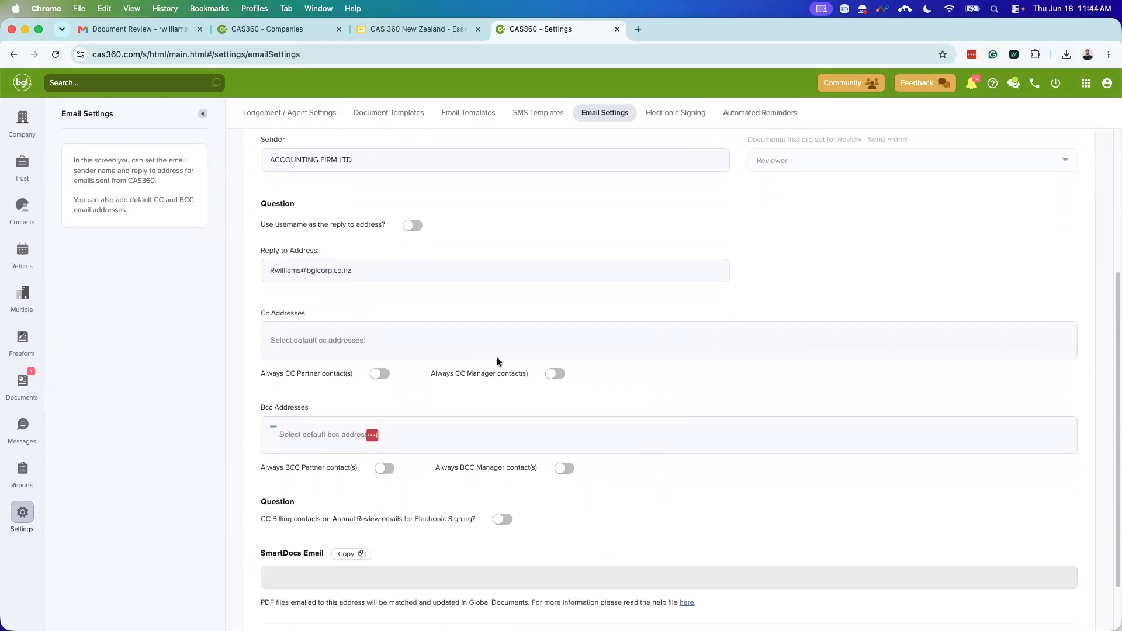
scroll(409, 409, "down", 2)
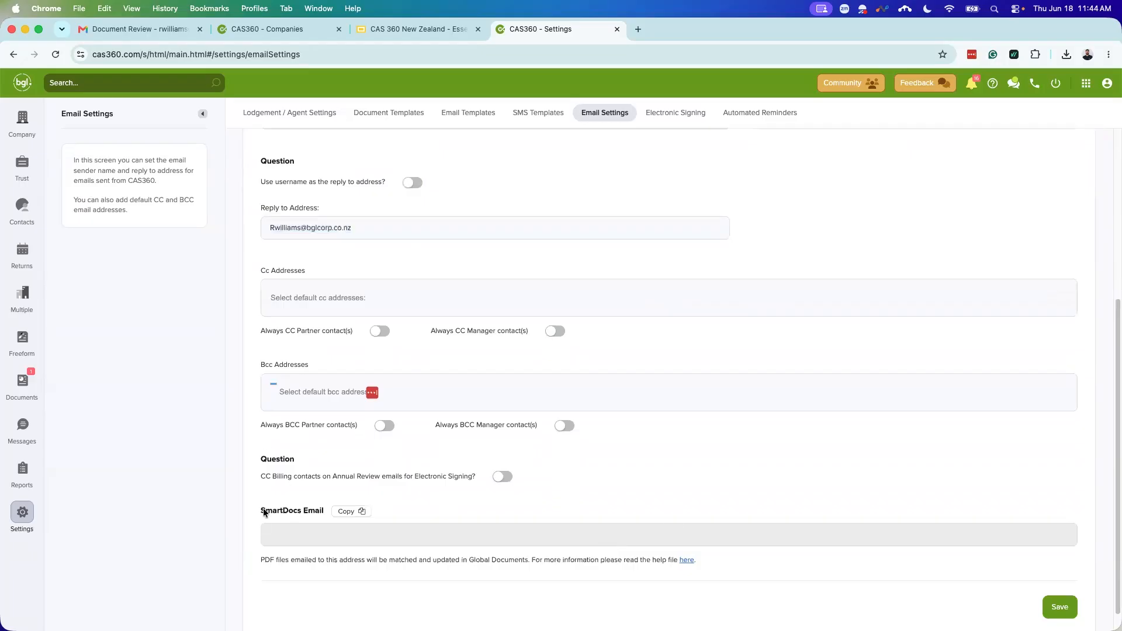
scroll(398, 531, "down", 1)
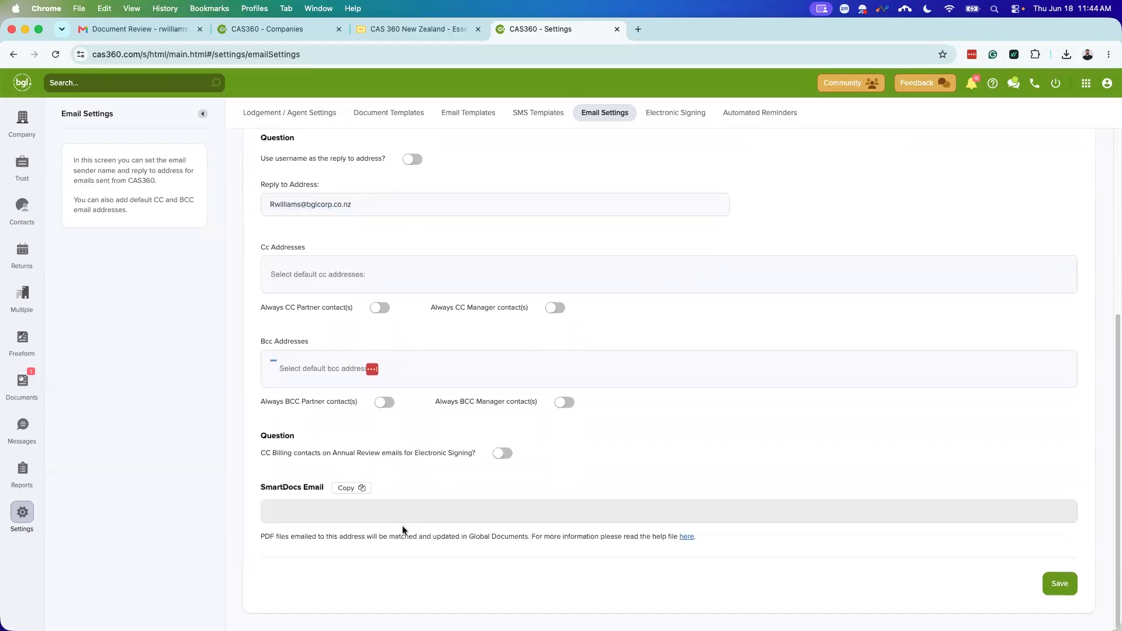
scroll(509, 459, "up", 1)
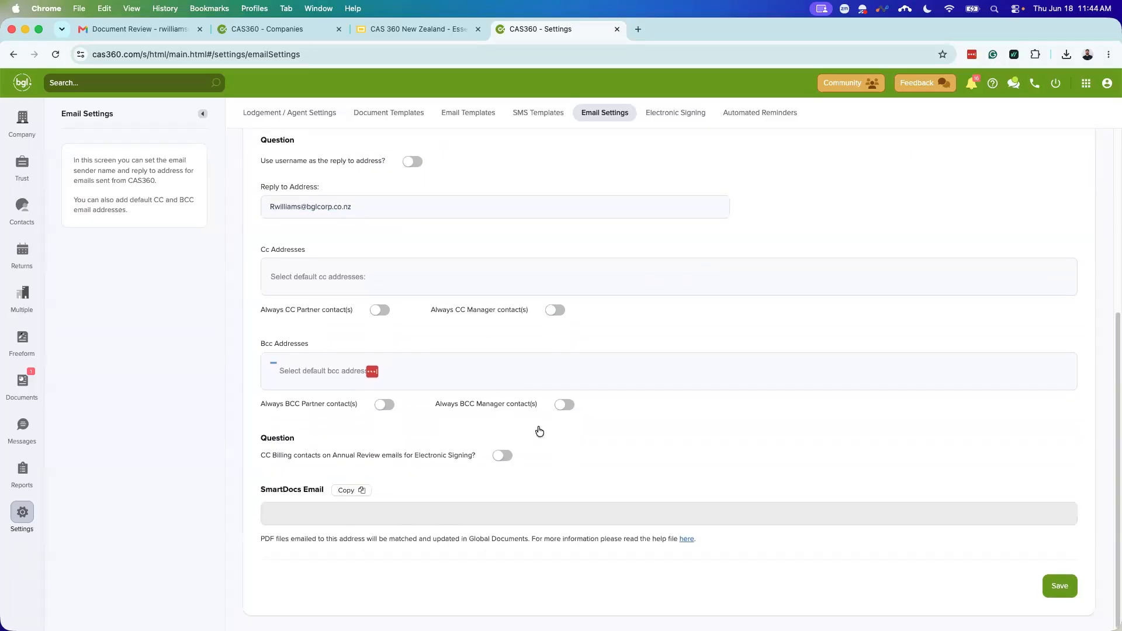
scroll(757, 466, "up", 1)
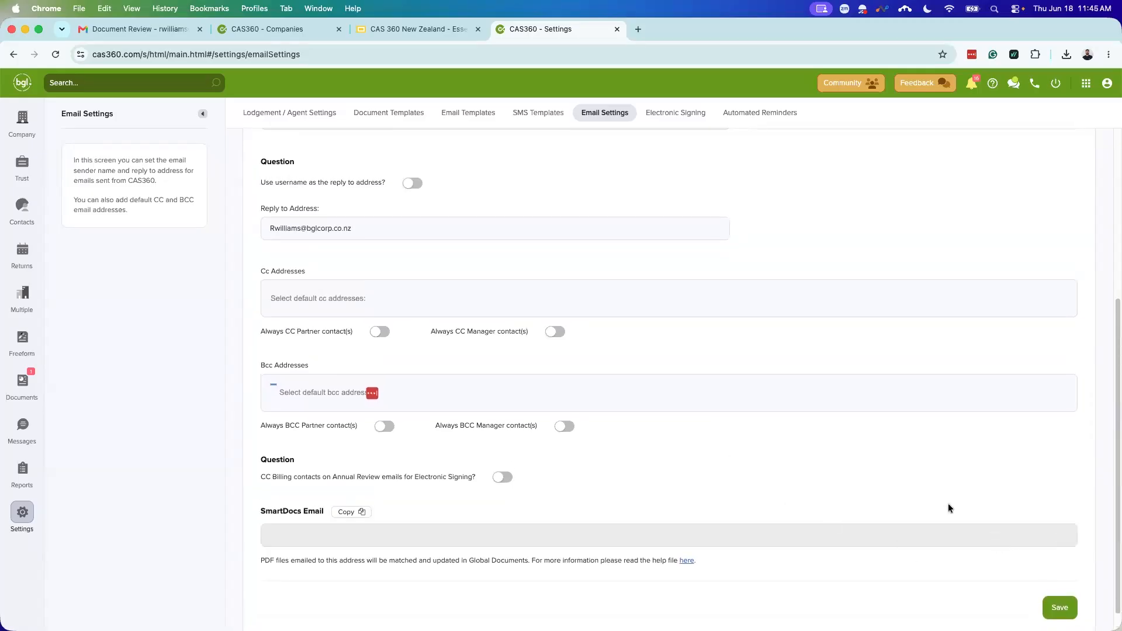
scroll(602, 402, "up", 1)
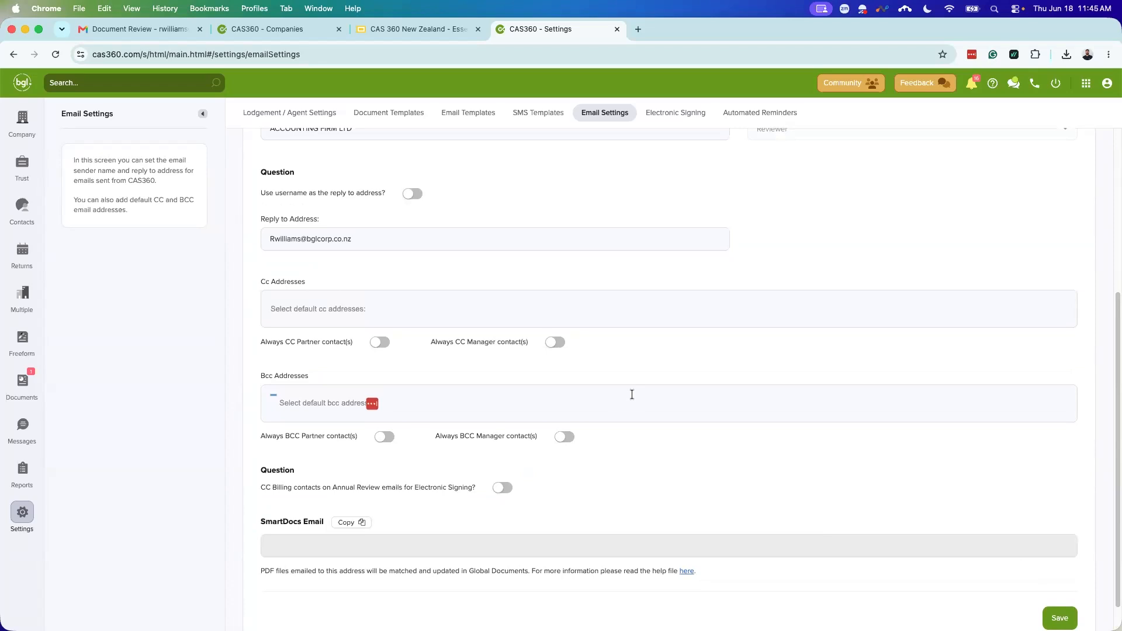
scroll(657, 403, "up", 3)
scroll(655, 409, "up", 6)
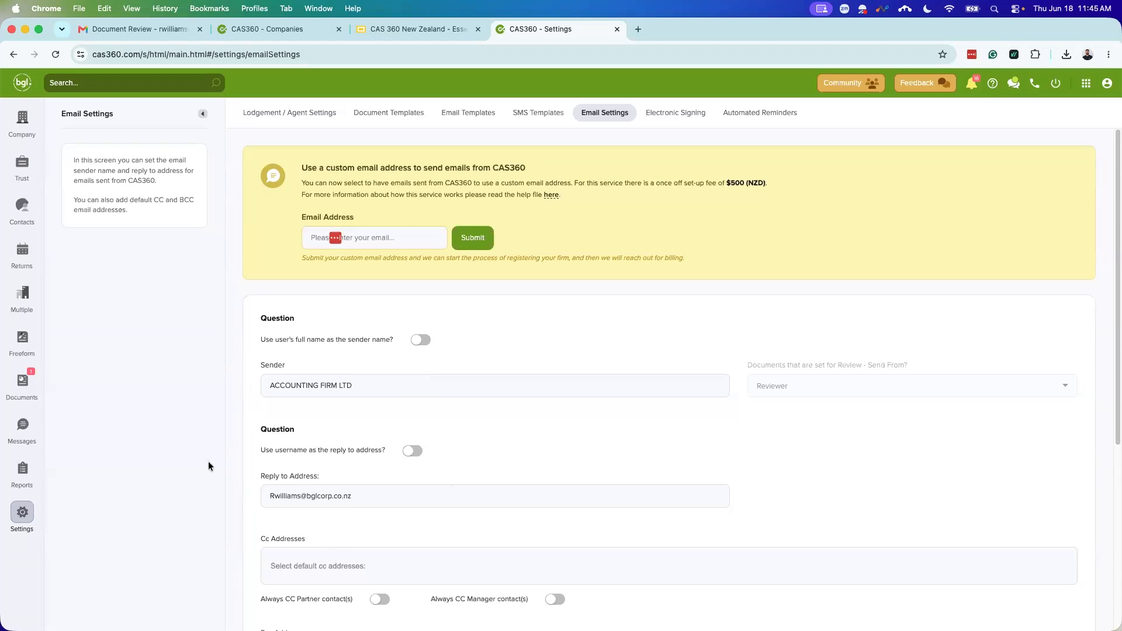
Step: Filter the Companies list by AML/CDD compliance alerts, including documents-needed and review-needed alerts
left_click(21, 126)
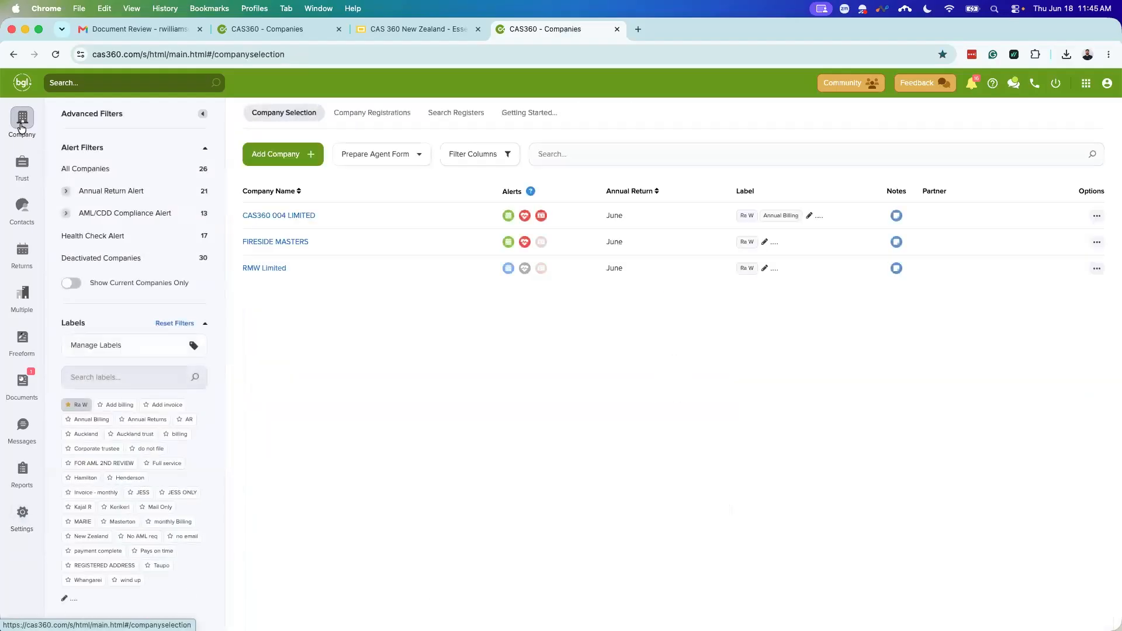
left_click(541, 216)
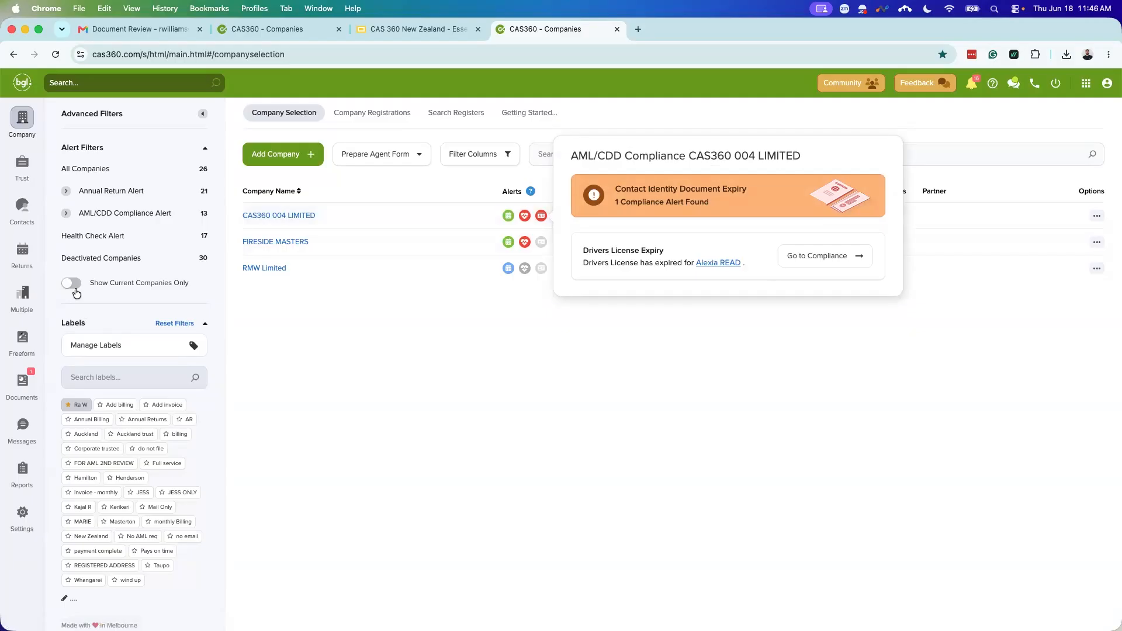
left_click(78, 404)
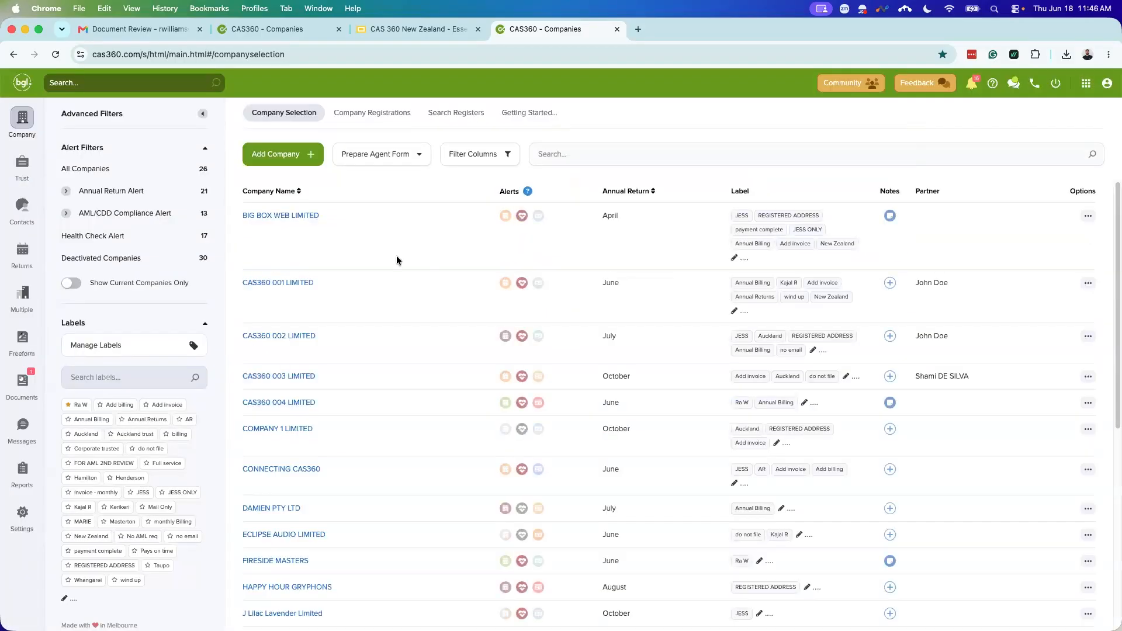
left_click(112, 212)
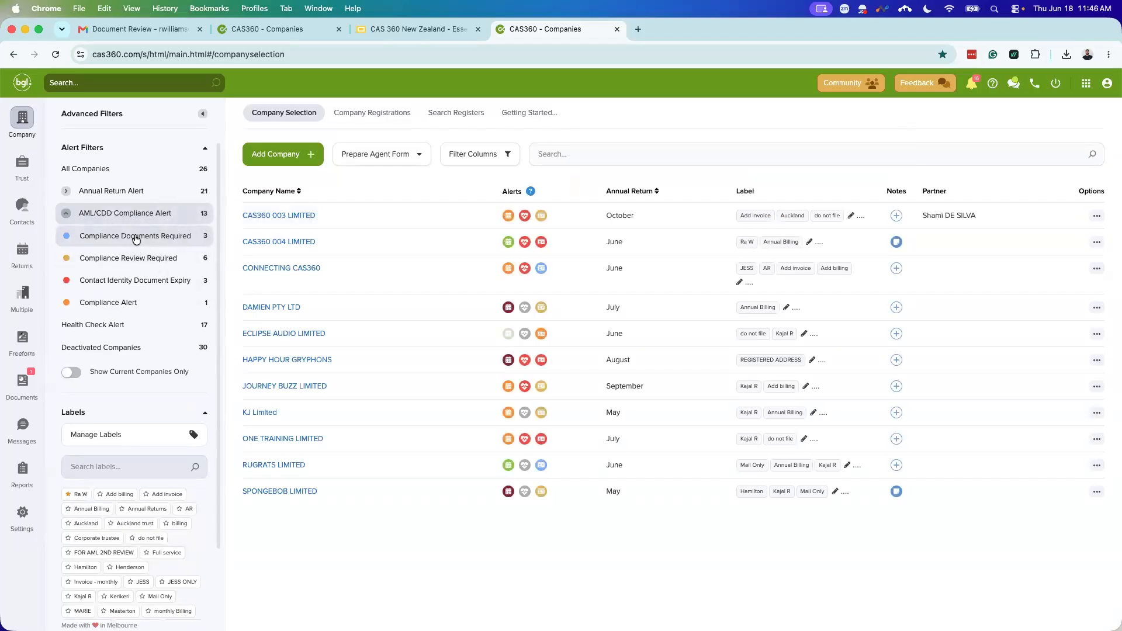
left_click(136, 238)
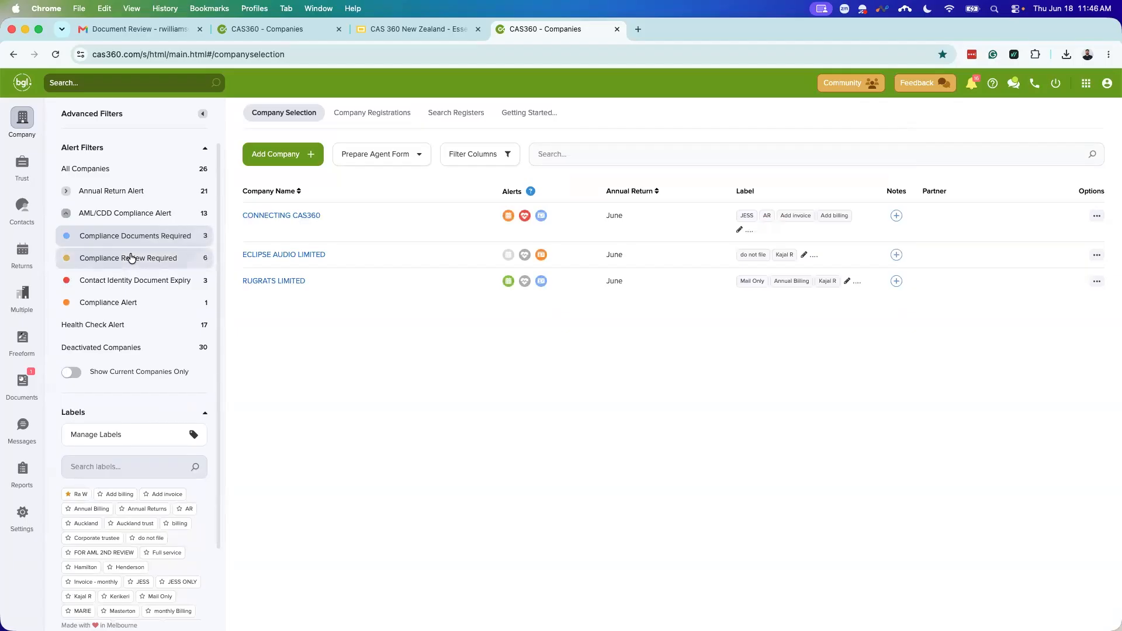
left_click(147, 257)
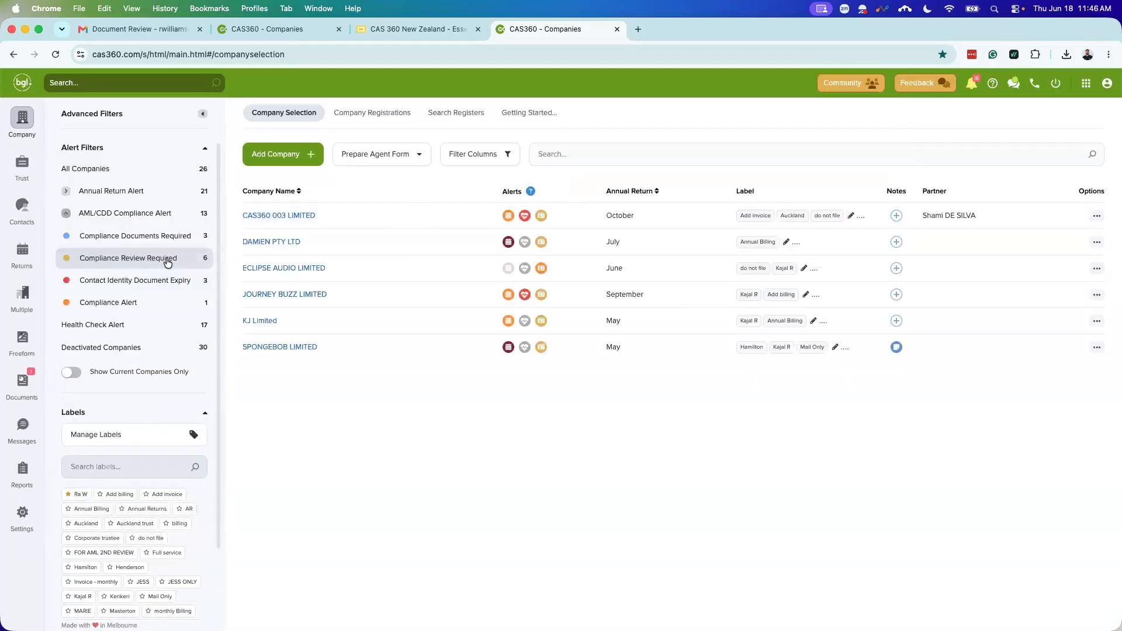
left_click(150, 218)
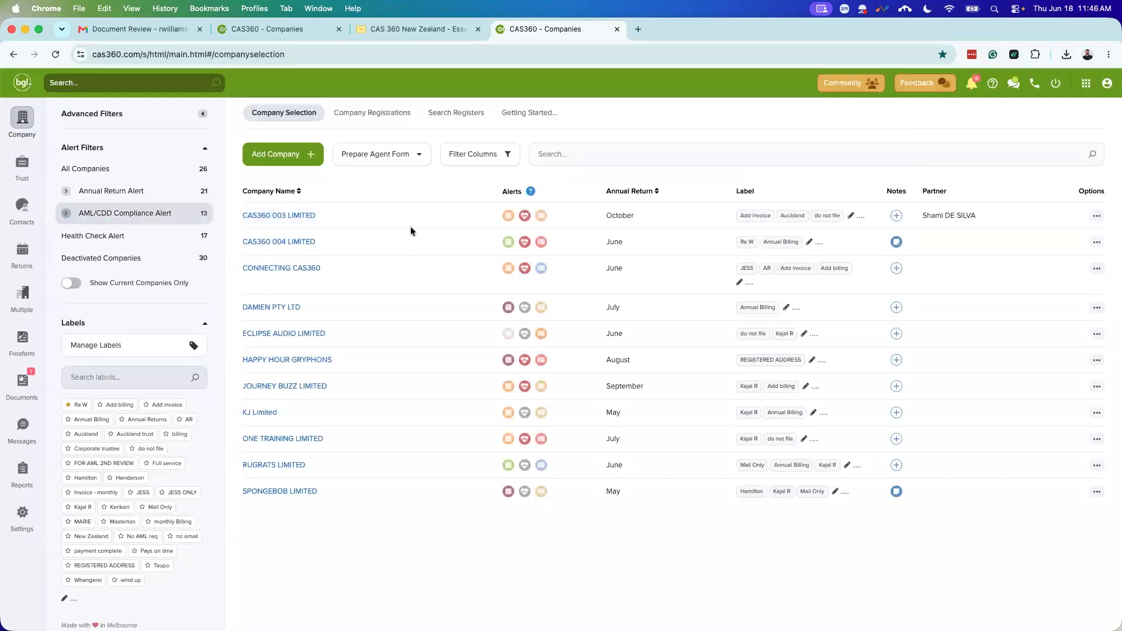
Step: Check the CONNECTING CAS360 and DAMIEN PTY LTD alerts, then open CAS360 004 LIMITED
left_click(543, 270)
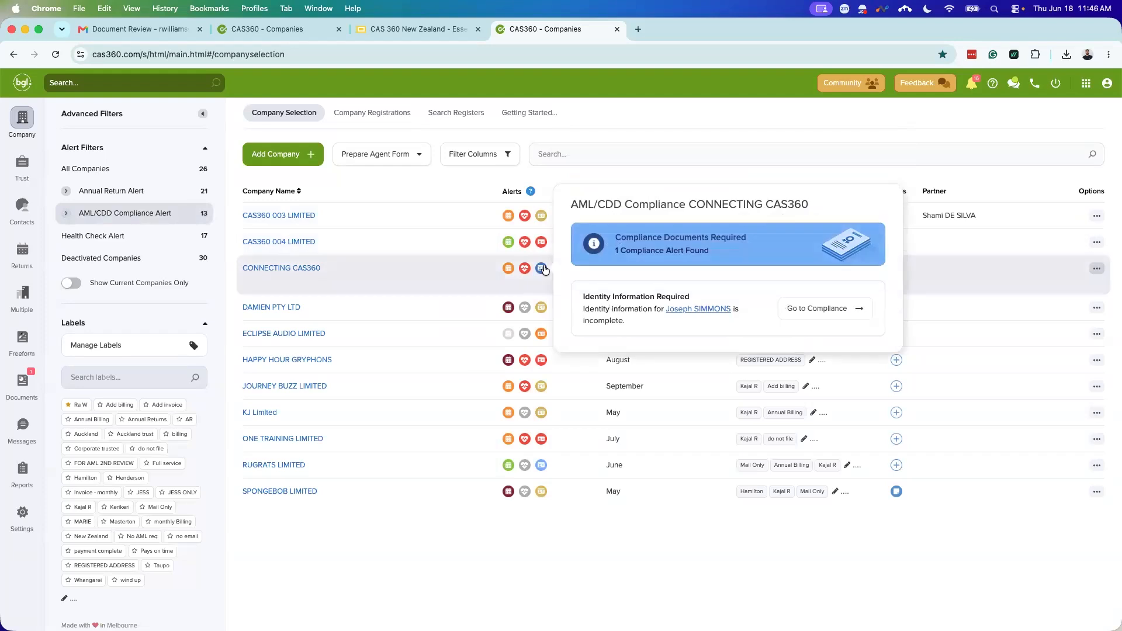
left_click(541, 307)
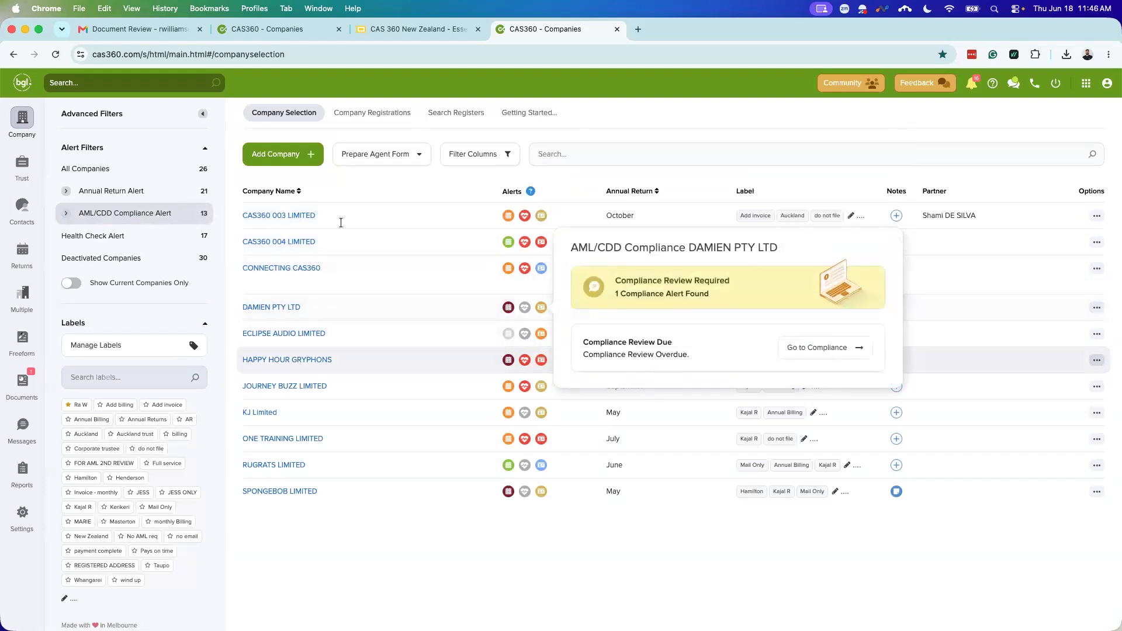
left_click(274, 242)
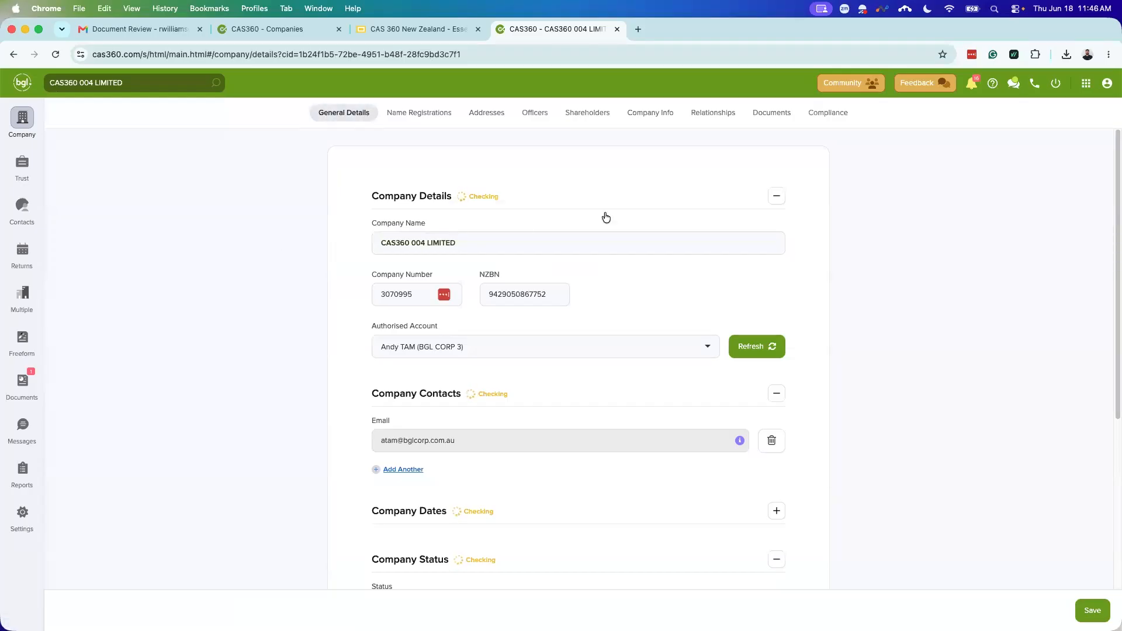
Step: Open the company's Compliance section, keep CDD marked required, and check the completed date
left_click(825, 120)
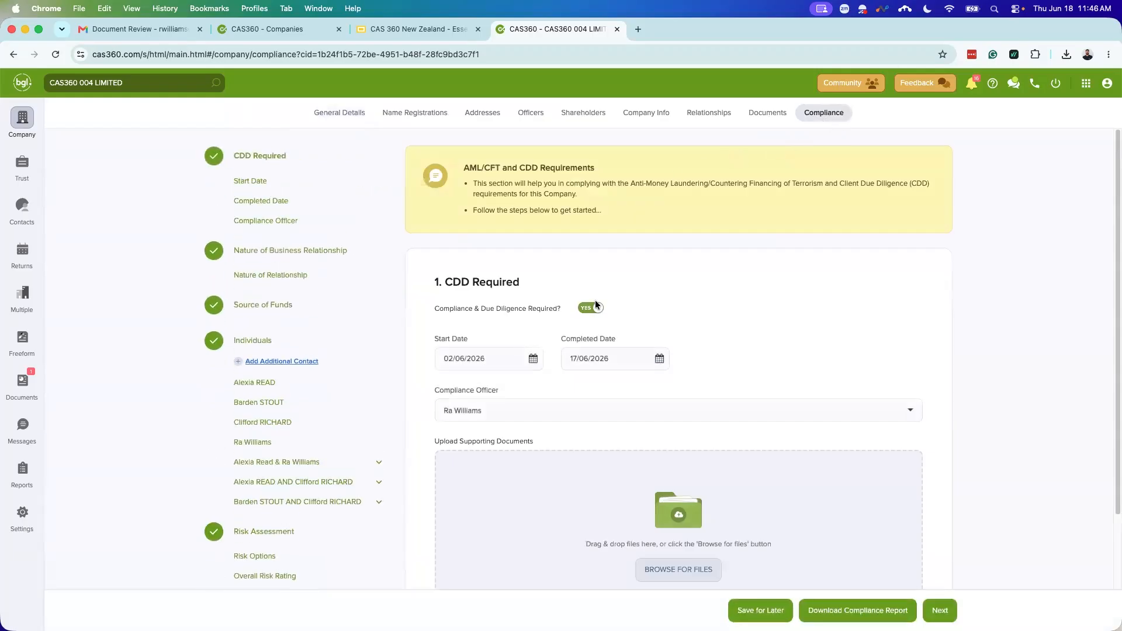
left_click(595, 309)
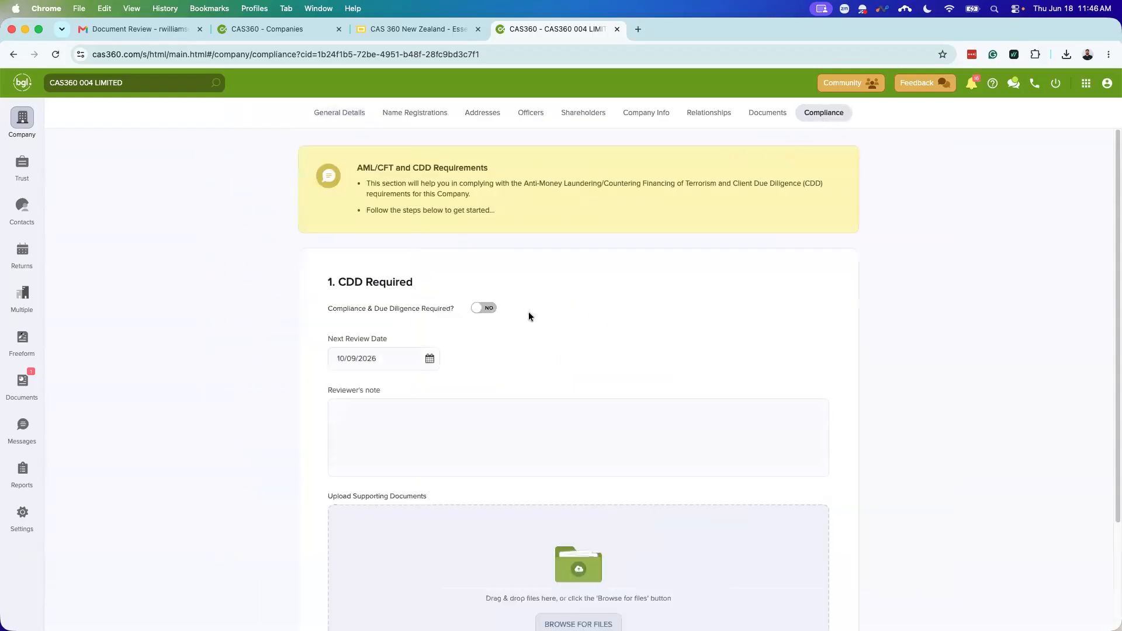
left_click(485, 308)
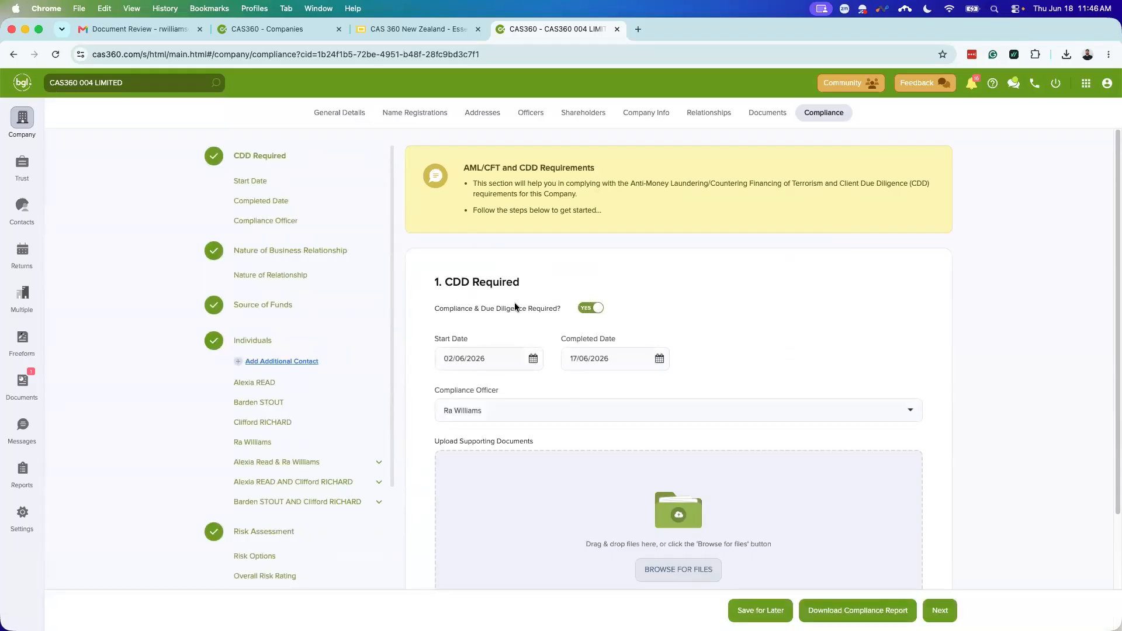
scroll(475, 313, "down", 2)
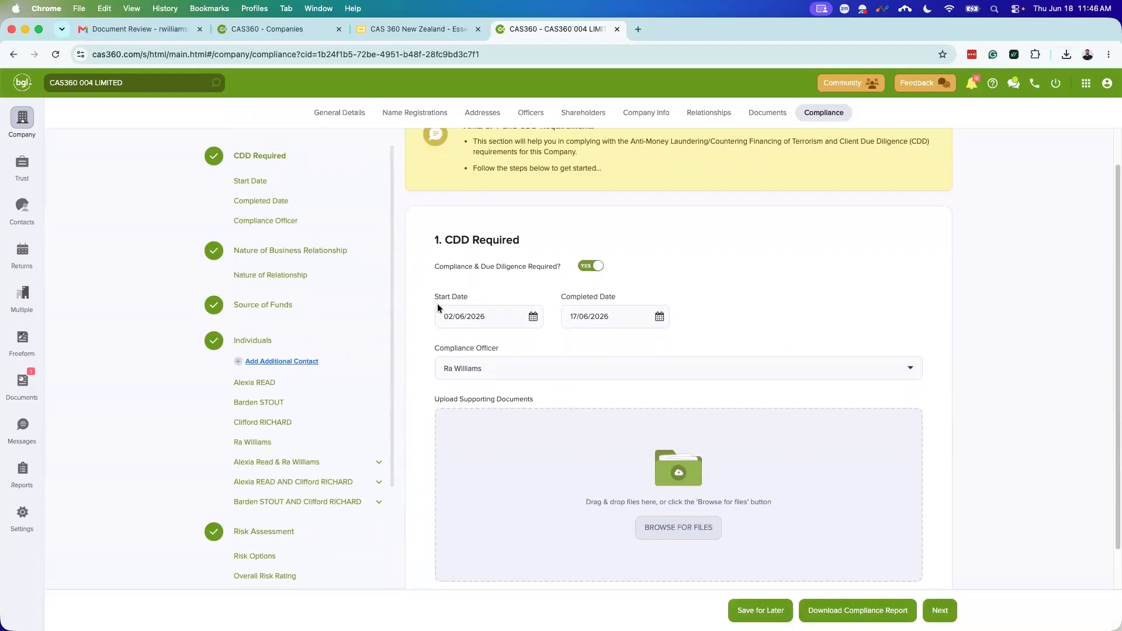
left_click(606, 312)
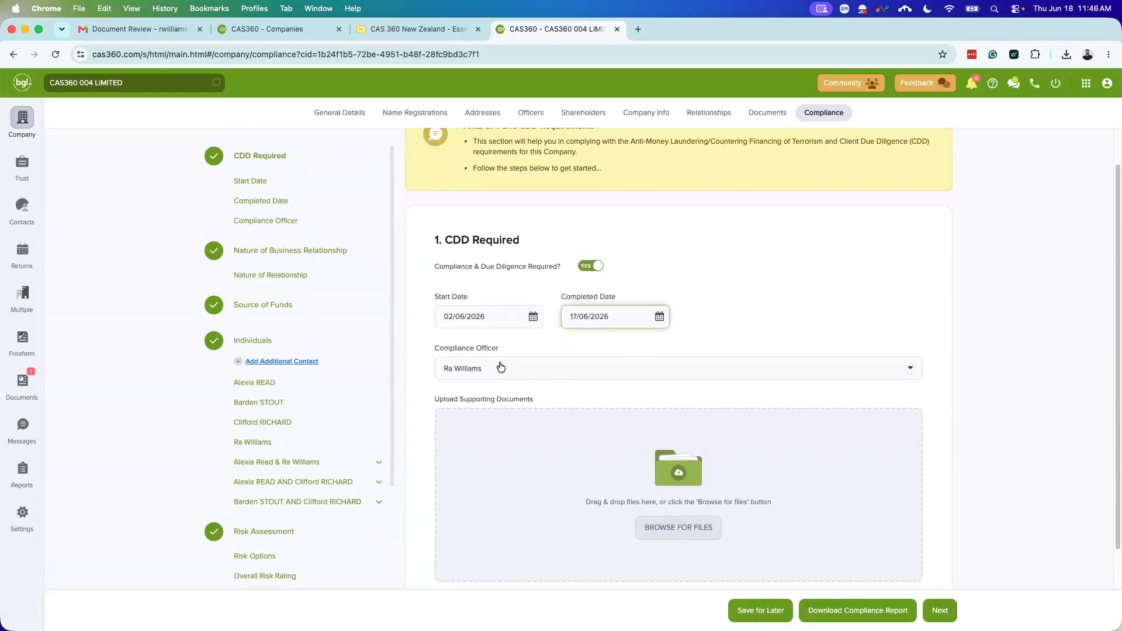
scroll(501, 364, "down", 1)
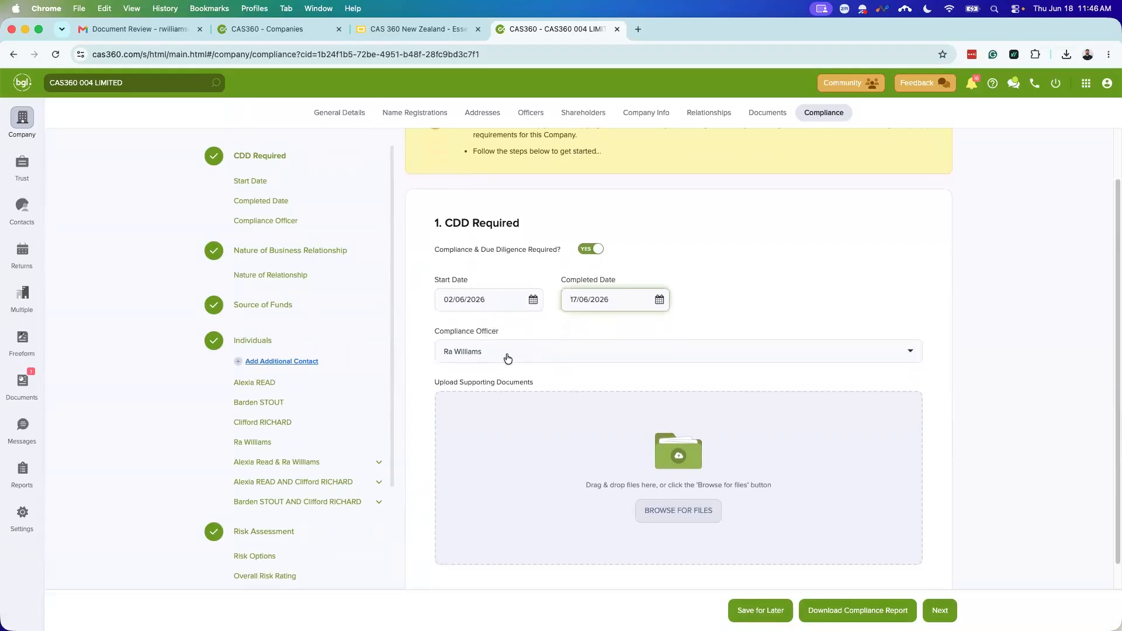
Step: Choose an existing company contact as compliance officer, cancelling a new-contact attempt
left_click(502, 363)
key("BackSpace")
type("Ra")
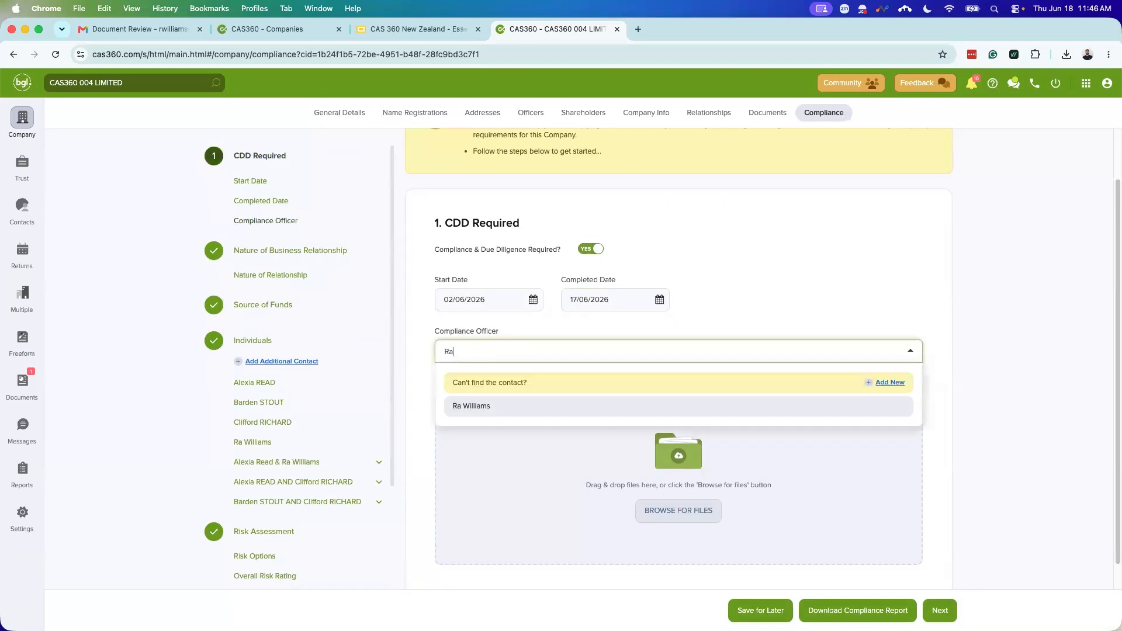
scroll(530, 425, "down", 2)
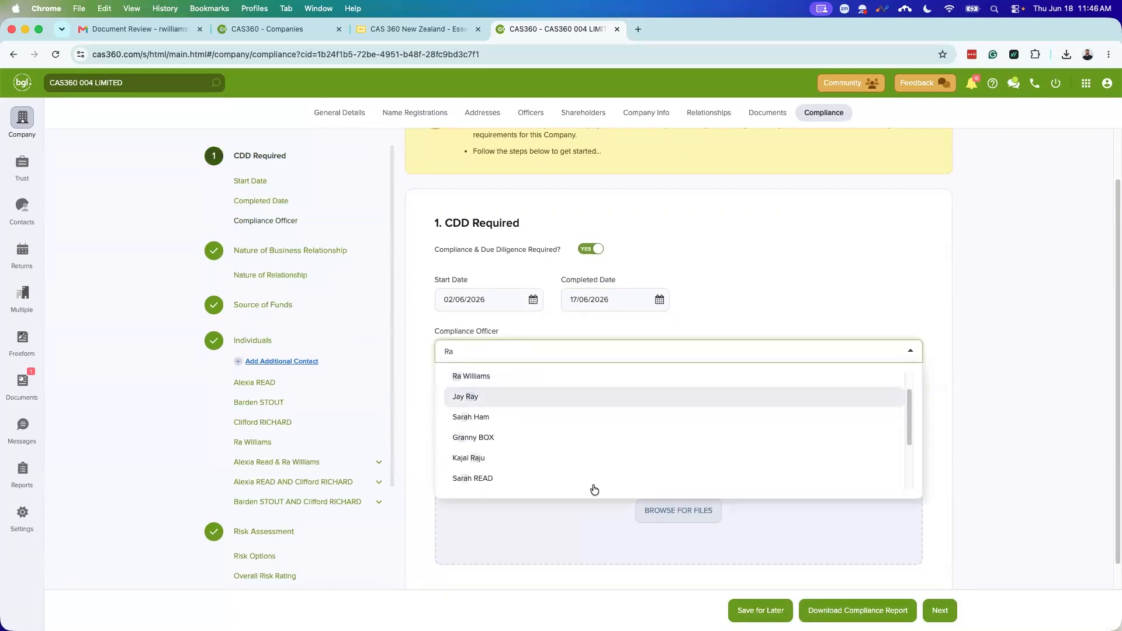
scroll(553, 444, "down", 2)
scroll(545, 446, "up", 5)
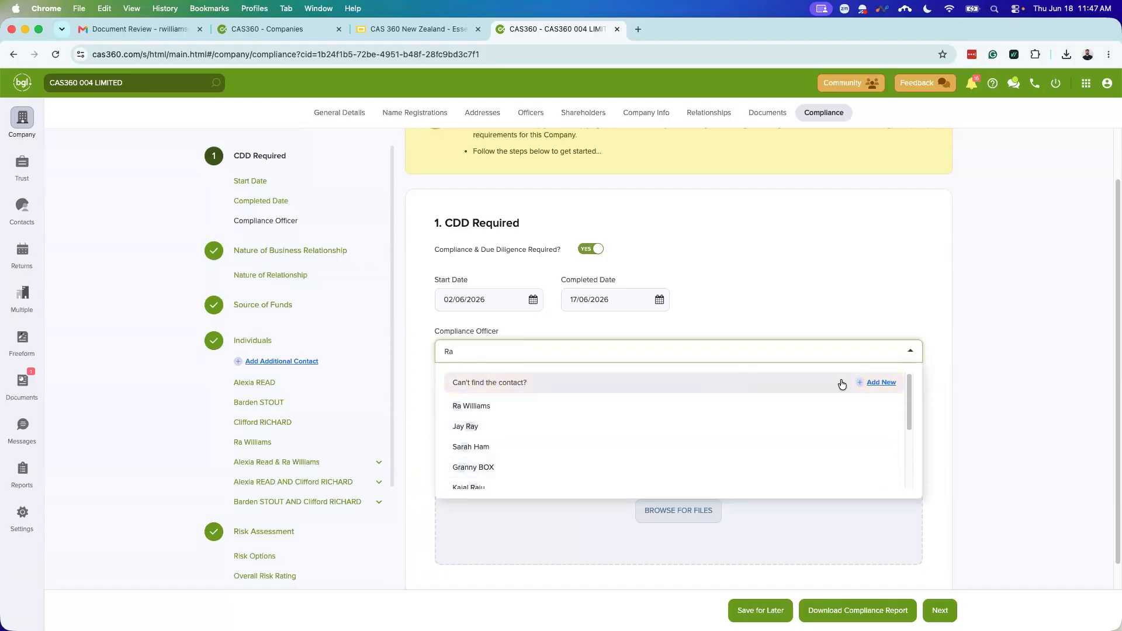
left_click(882, 384)
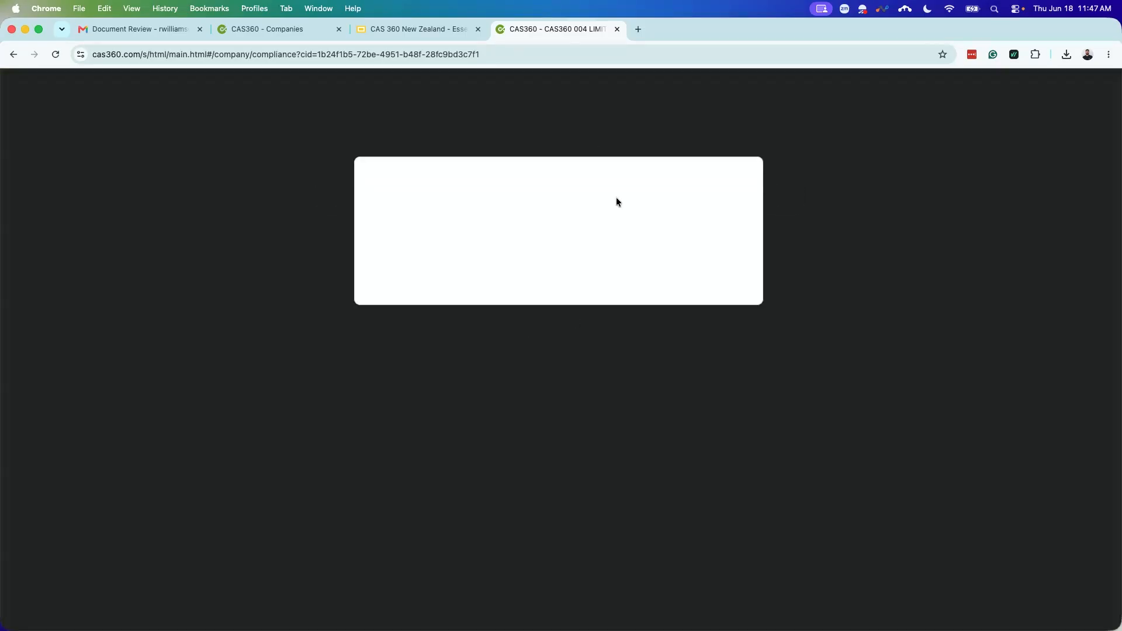
left_click(387, 523)
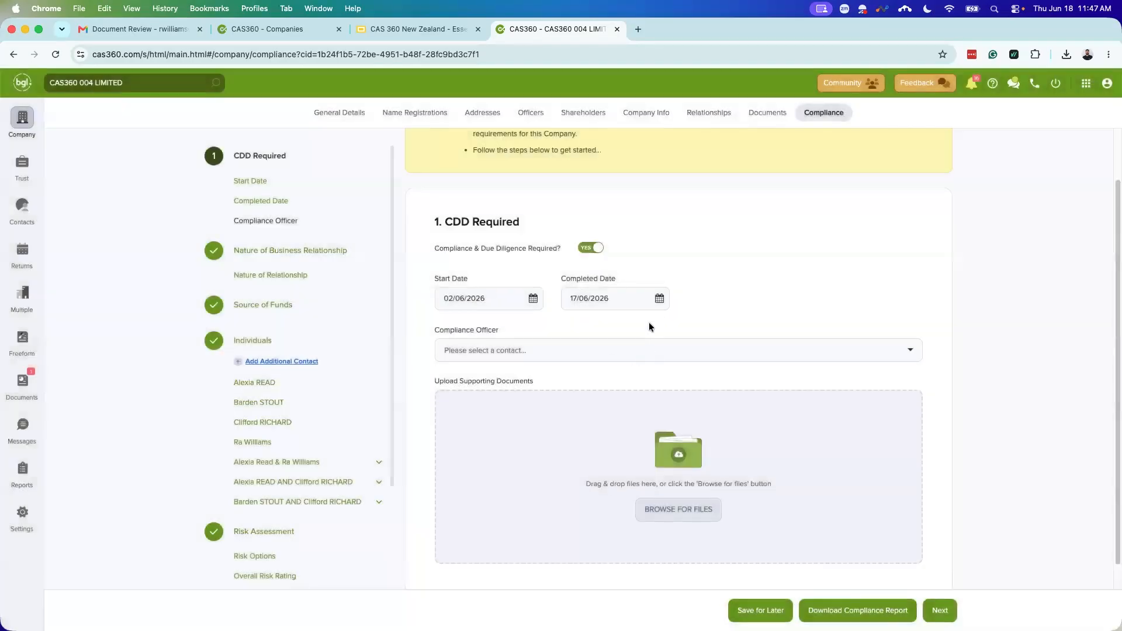
left_click(562, 348)
left_click(496, 414)
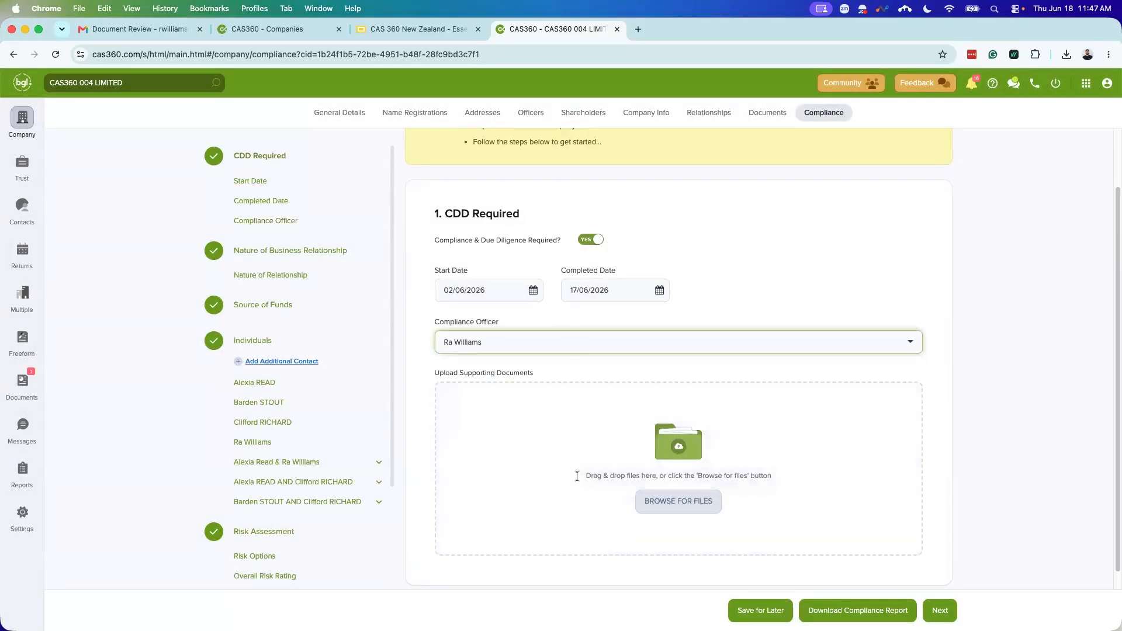
scroll(749, 524, "down", 1)
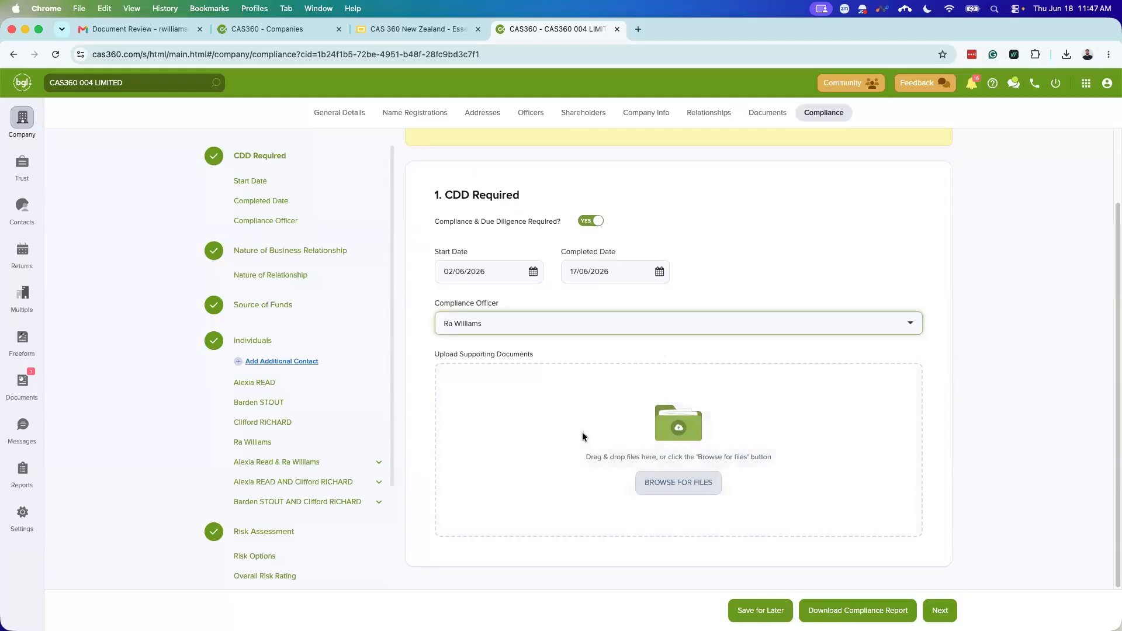
scroll(477, 287, "up", 4)
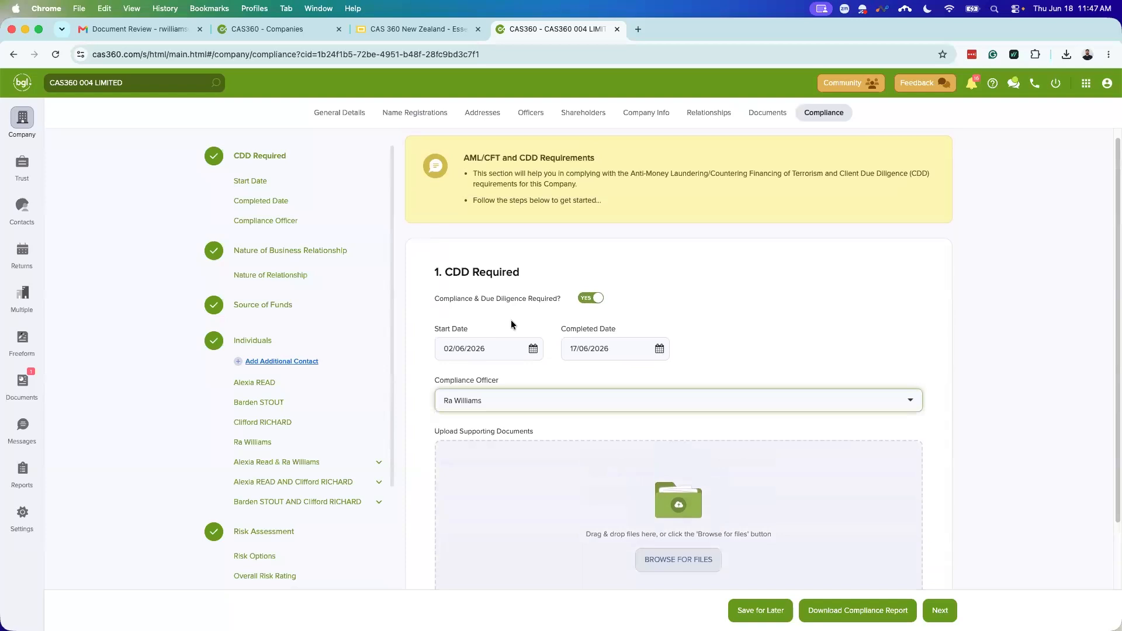
Step: Clear the existing CDD start and completed dates
left_click(658, 348)
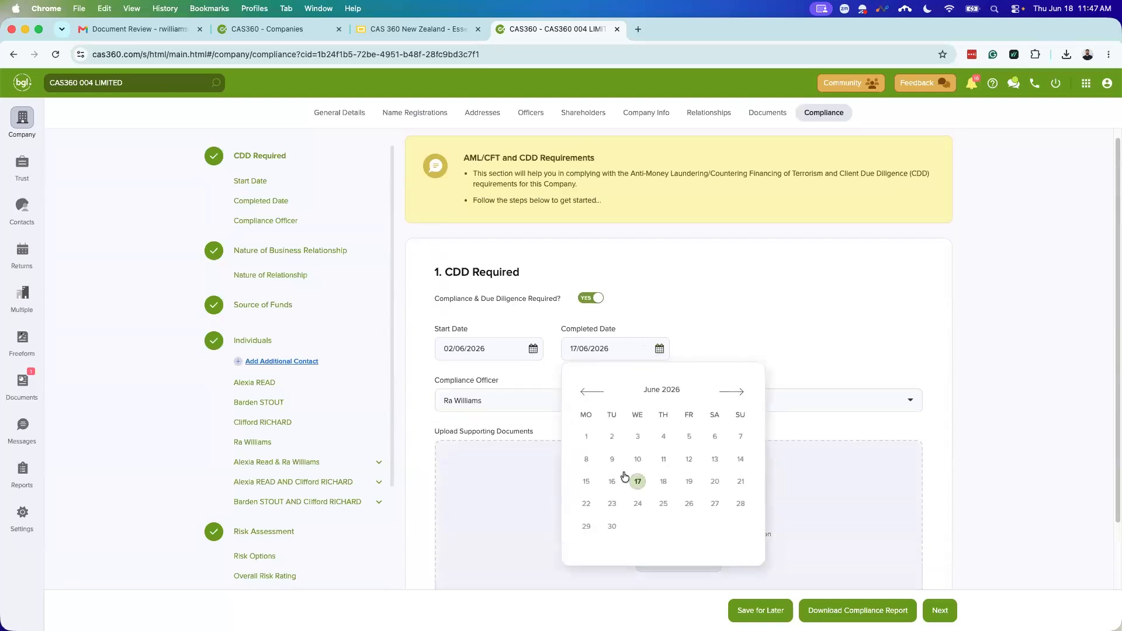
left_click(663, 481)
left_click(632, 349)
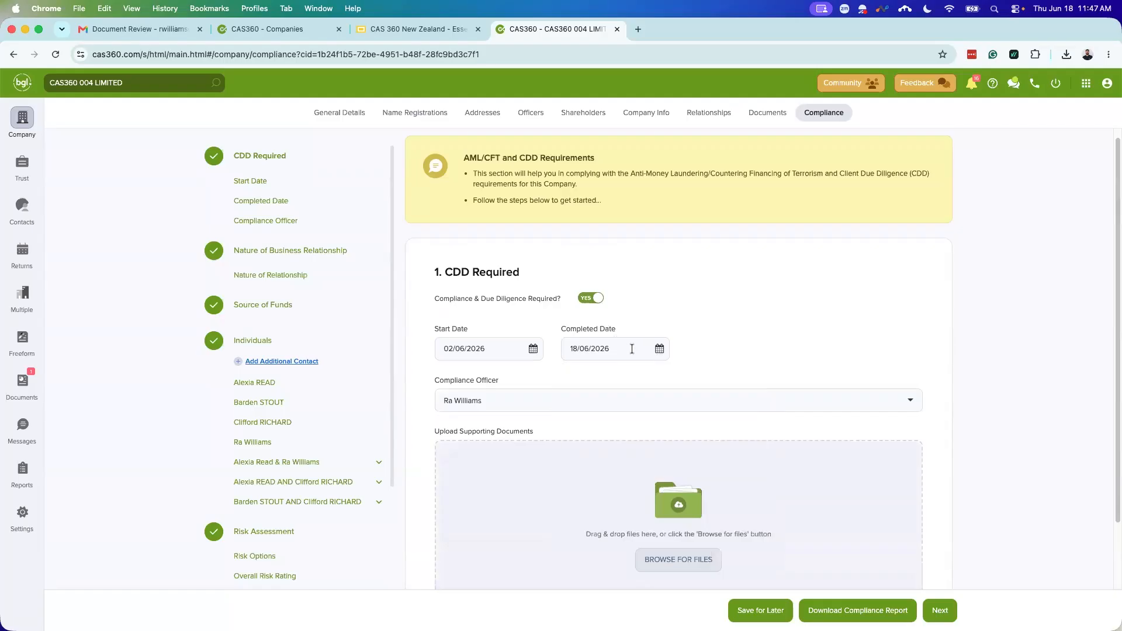
double_click(632, 349)
key("BackSpace")
key("BackSpace")
key("BackSpace")
key("BackSpace")
key("BackSpace")
key("BackSpace")
key("BackSpace")
left_click(708, 343)
triple_click(488, 349)
key("BackSpace")
left_click(747, 315)
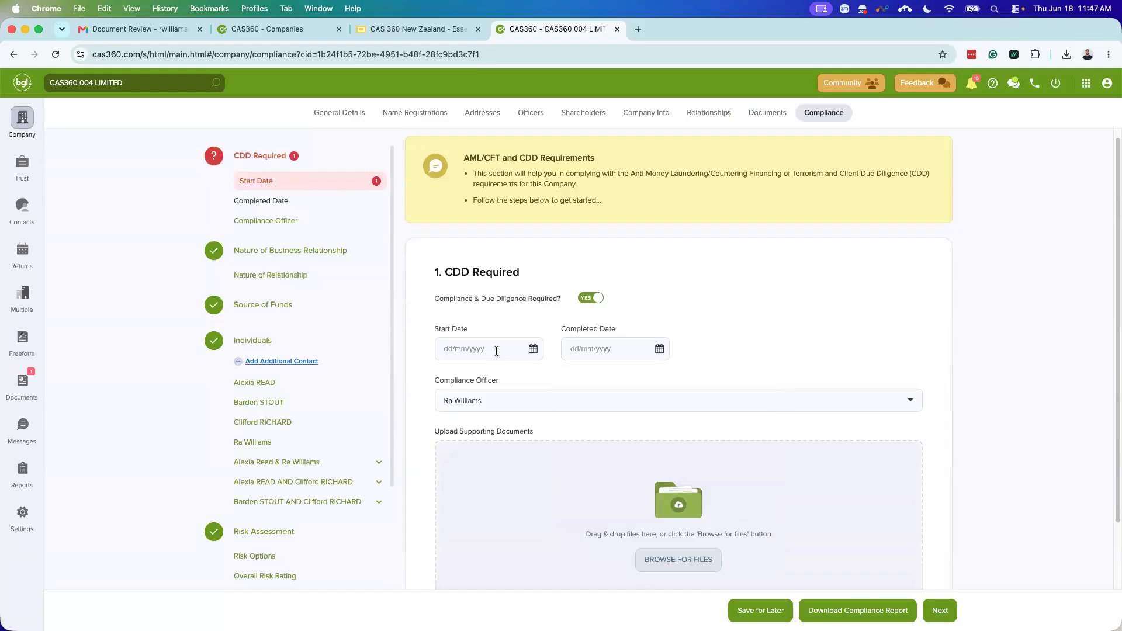
Step: Set both CDD start and completed dates to 18 June 2026 and continue to Nature of Business Relationship
left_click(532, 349)
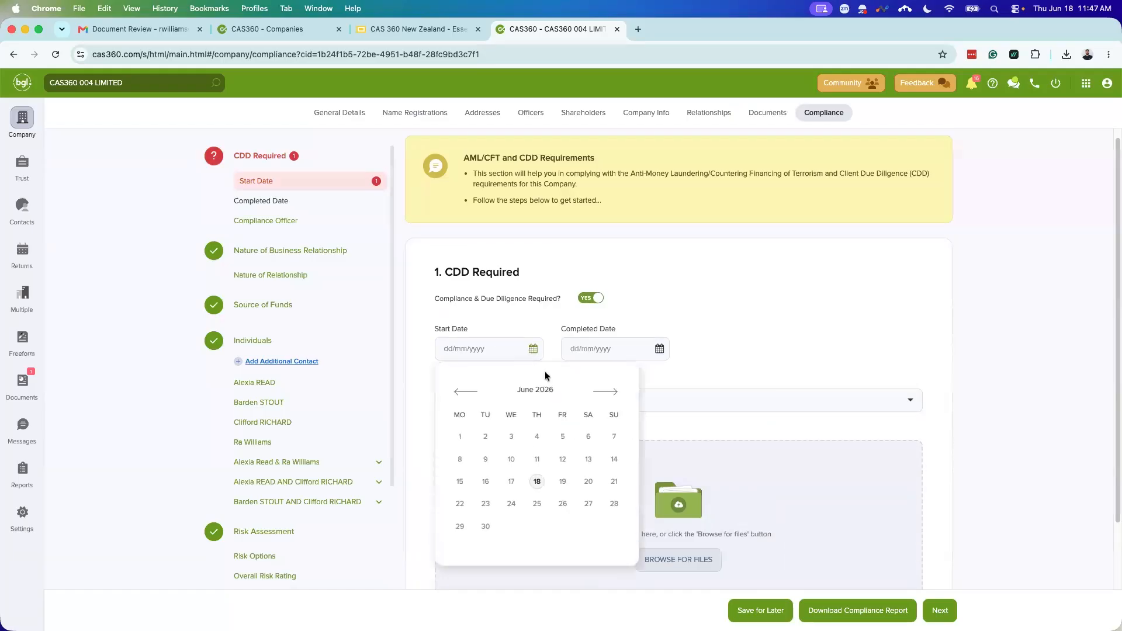
left_click(538, 483)
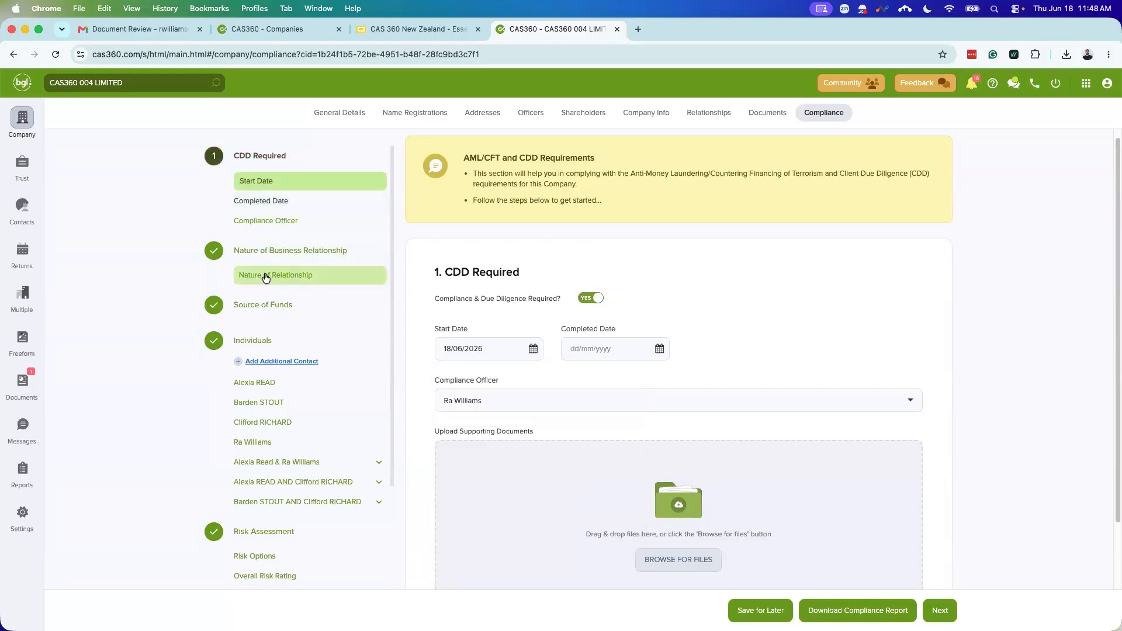
left_click(659, 348)
left_click(663, 482)
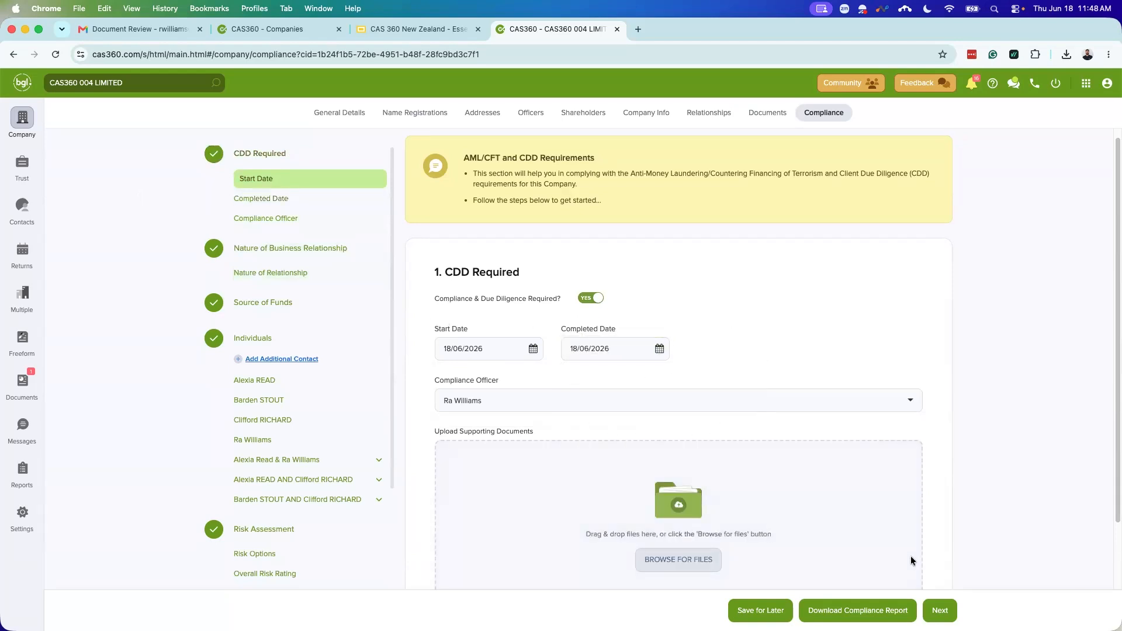
scroll(907, 481, "down", 3)
left_click(935, 609)
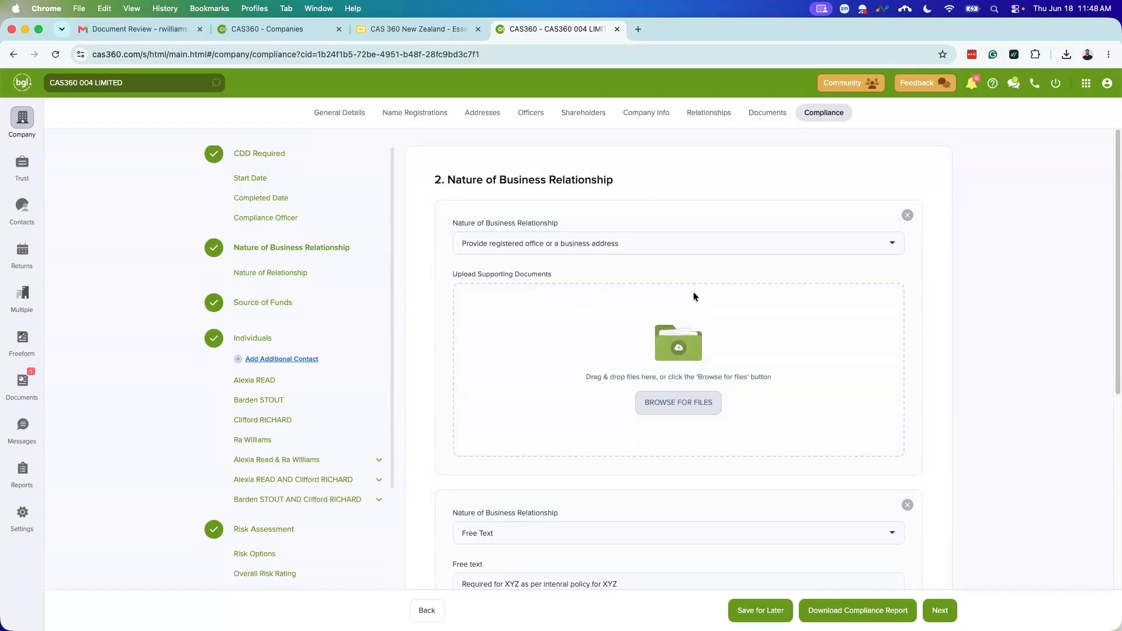
scroll(681, 288, "down", 1)
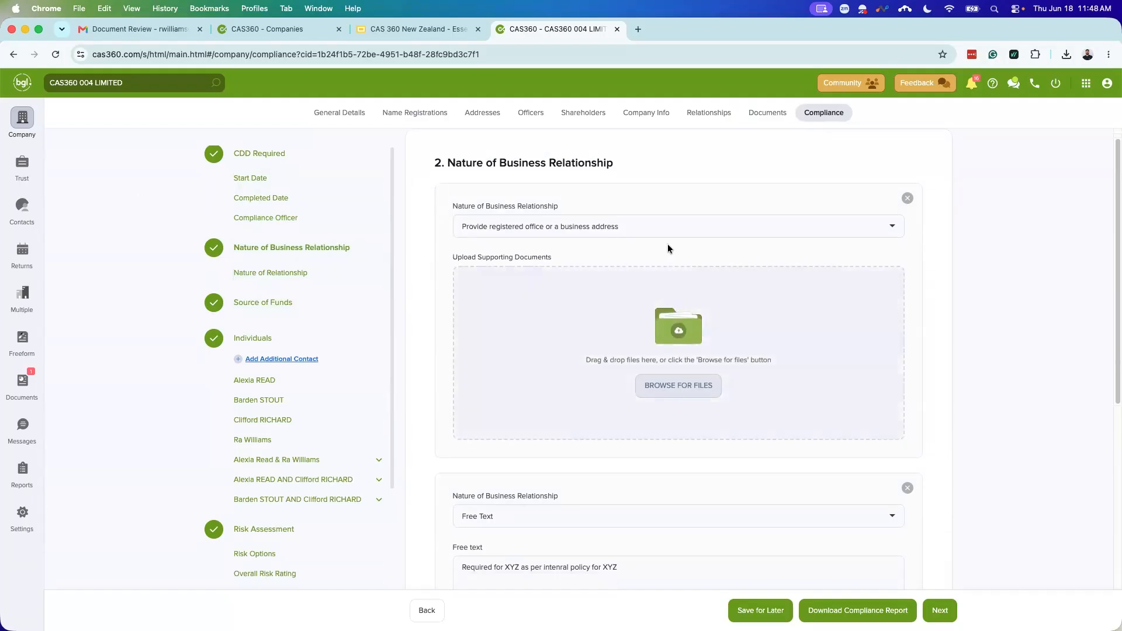
scroll(690, 380, "down", 5)
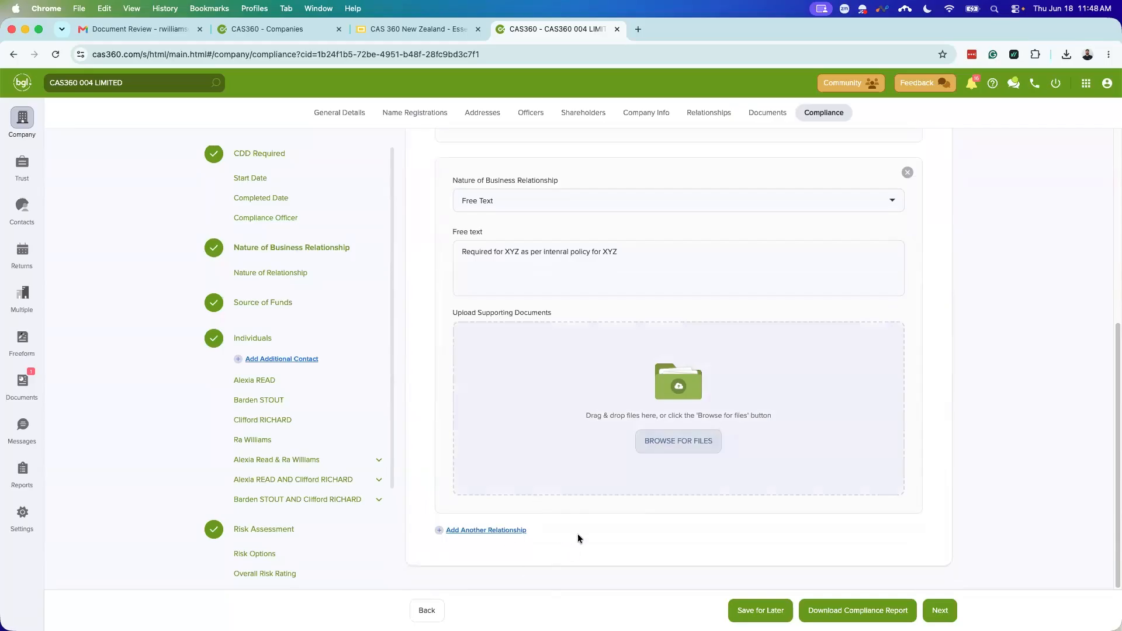
left_click(506, 530)
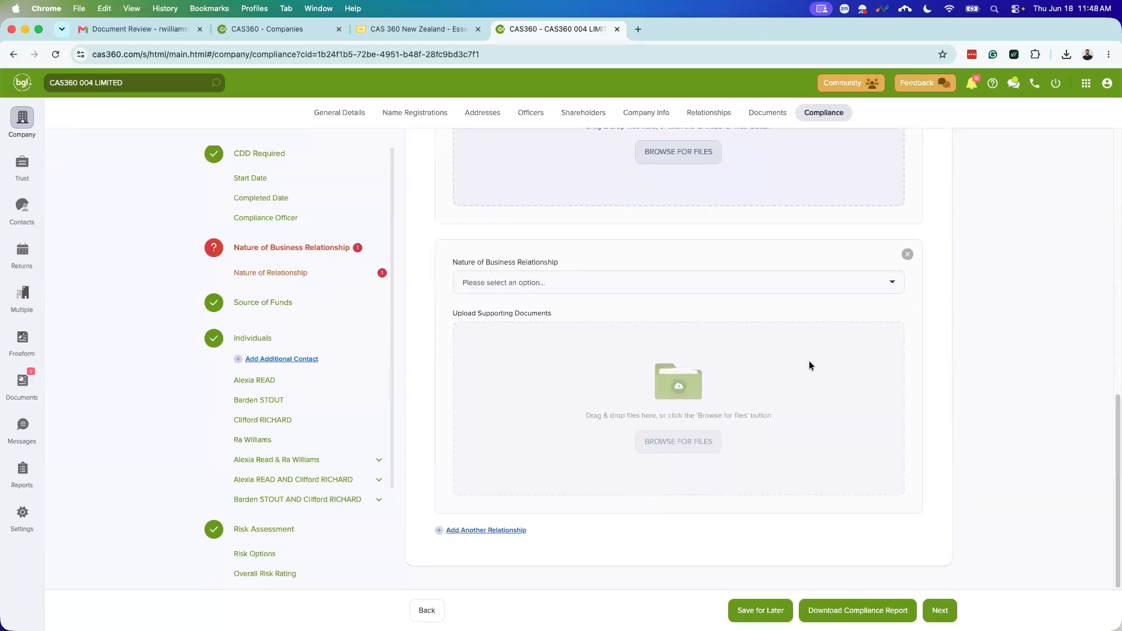
left_click(714, 282)
scroll(621, 374, "down", 3)
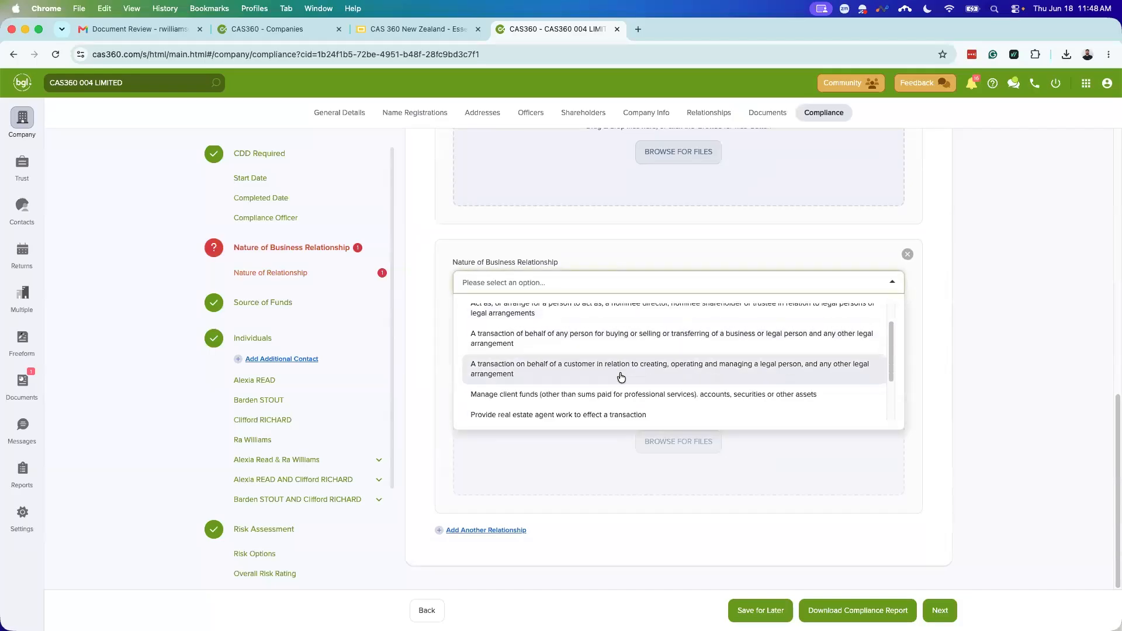
scroll(622, 375, "down", 2)
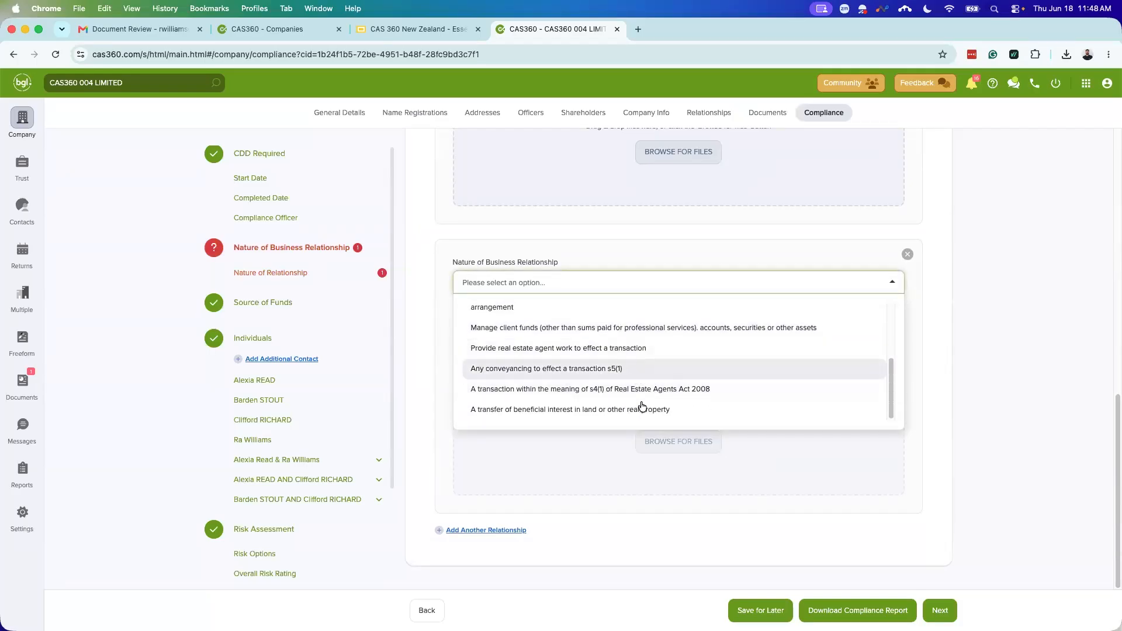
scroll(644, 406, "up", 1)
scroll(689, 400, "up", 5)
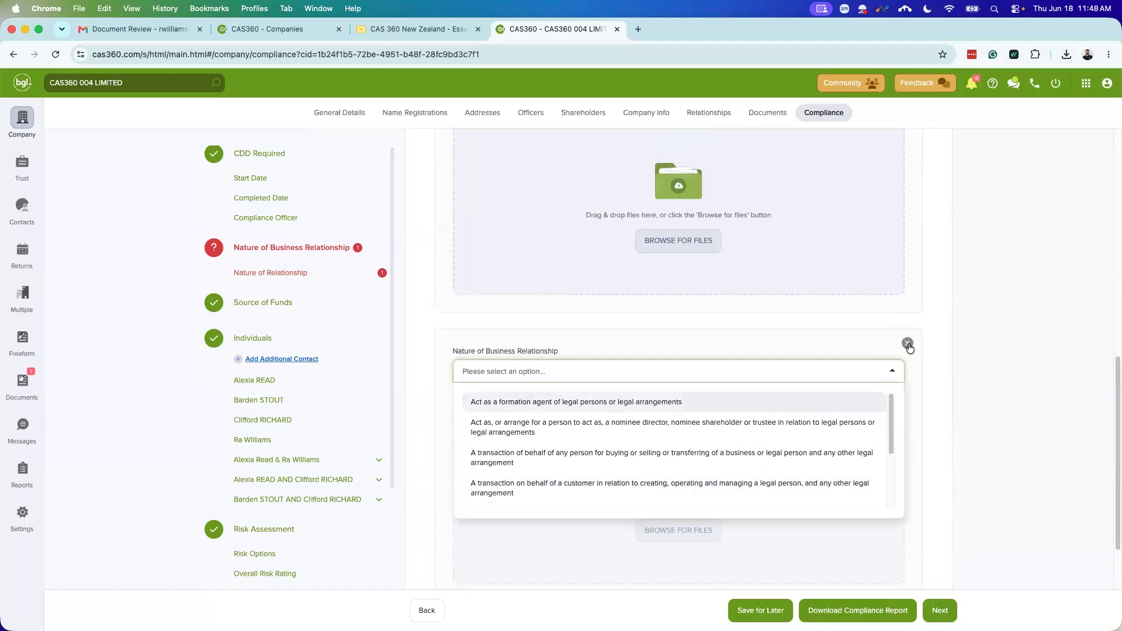
left_click(907, 344)
left_click(908, 344)
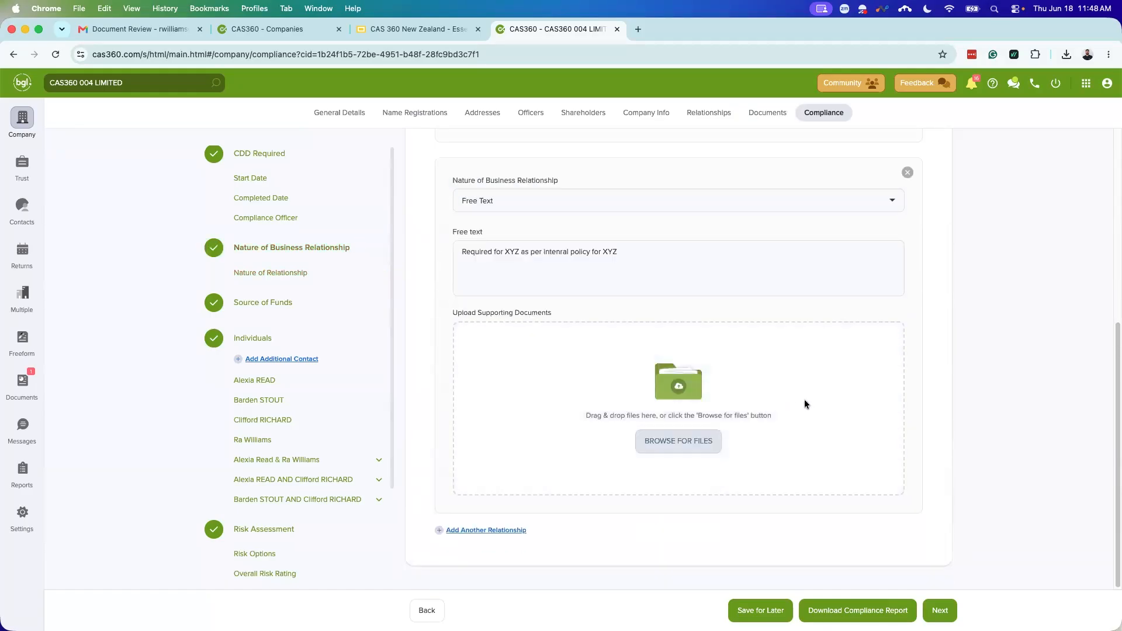
scroll(813, 412, "up", 10)
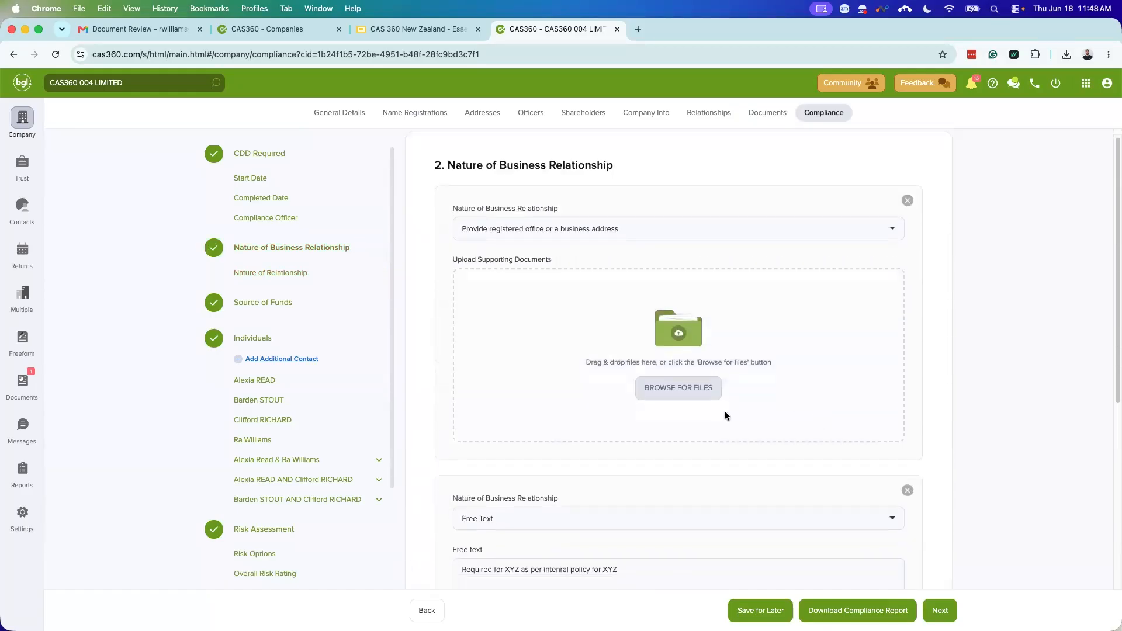
scroll(702, 414, "down", 5)
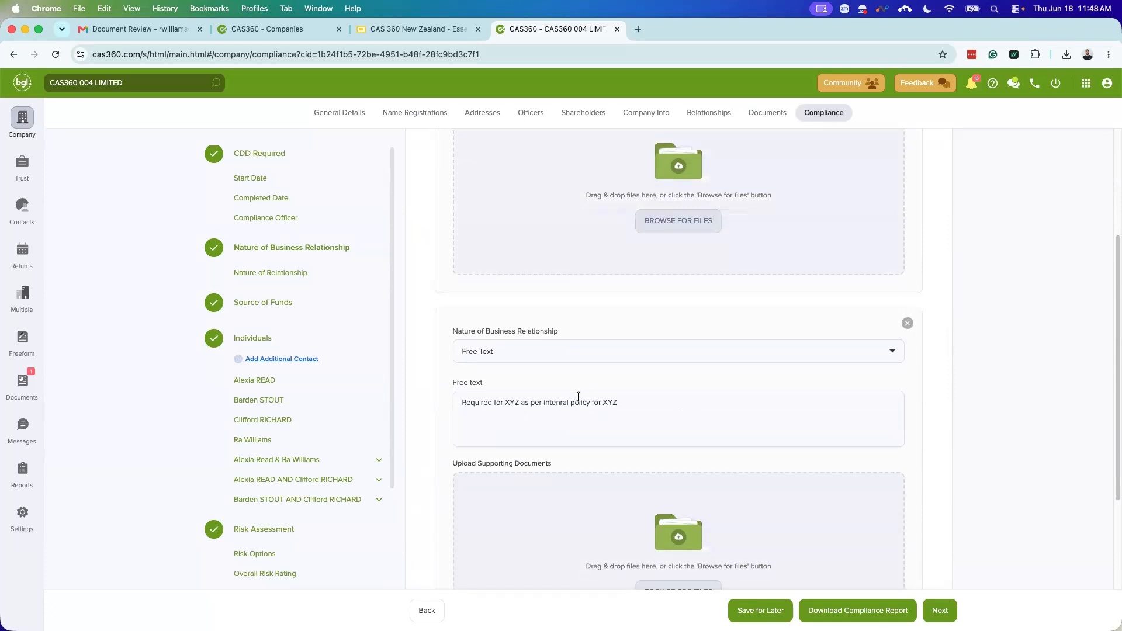
scroll(719, 479, "down", 3)
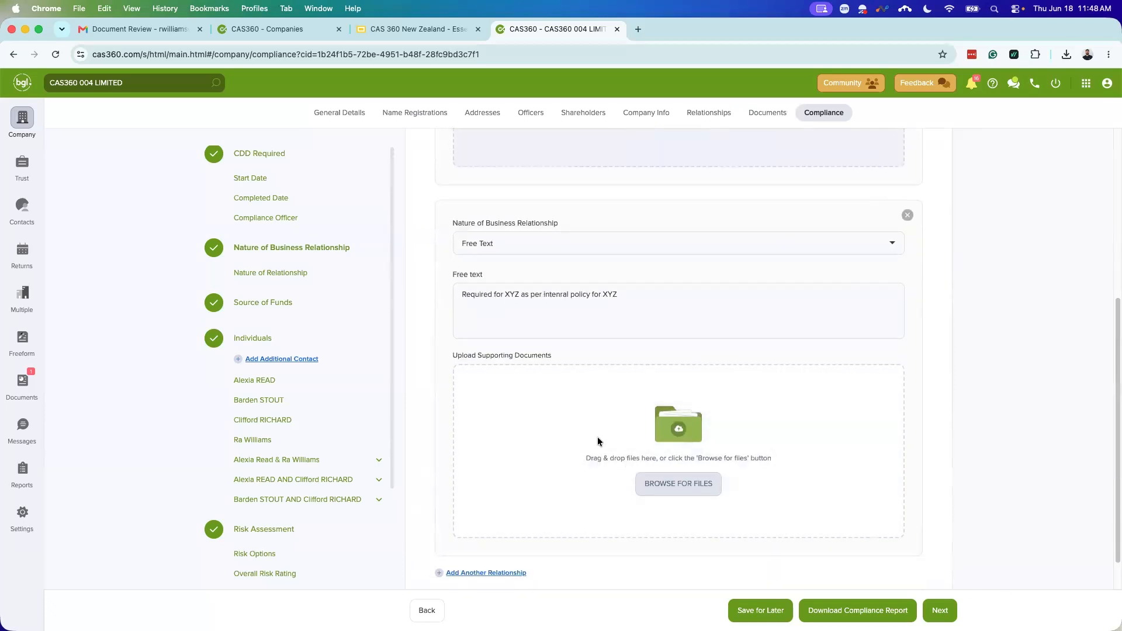
scroll(578, 525, "up", 2)
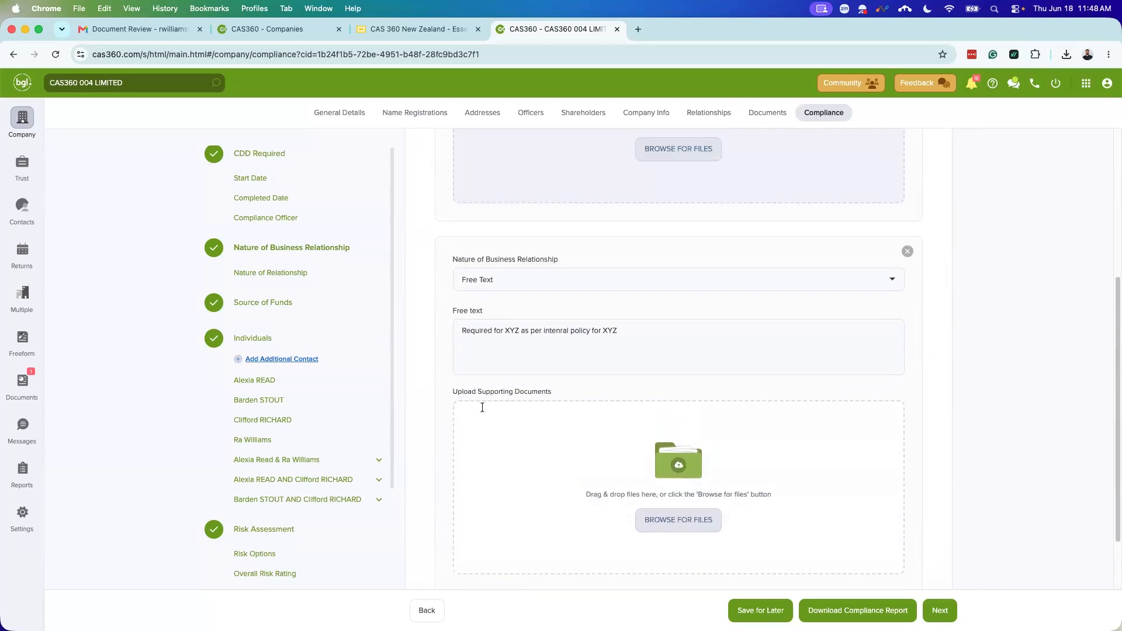
scroll(582, 338, "up", 10)
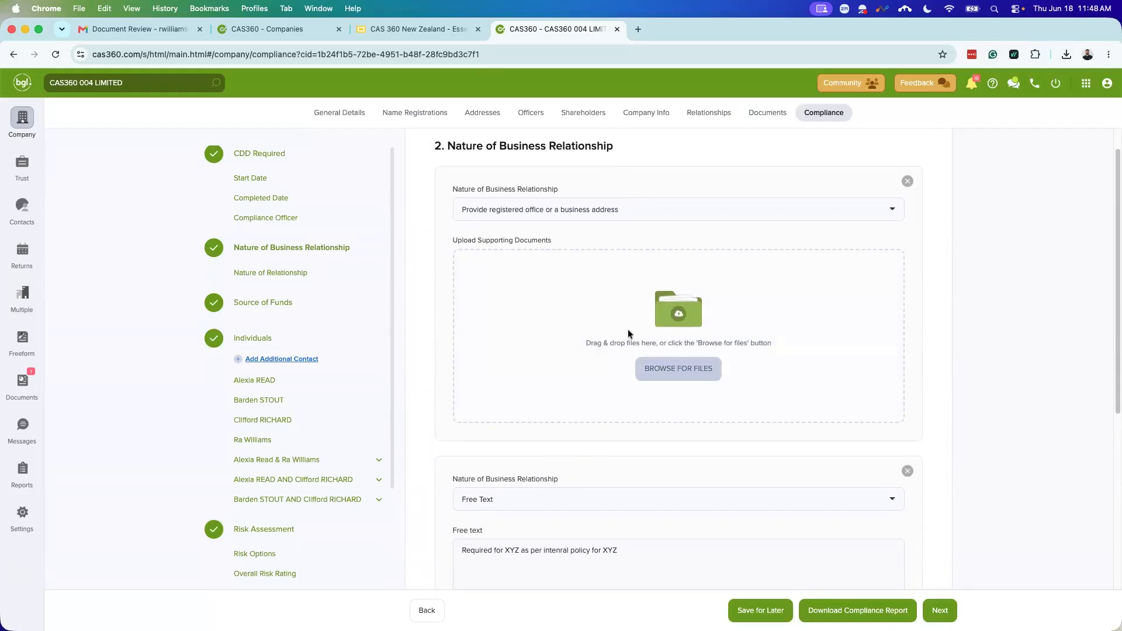
Step: Go to the Source of Funds step and keep it marked required
left_click(940, 611)
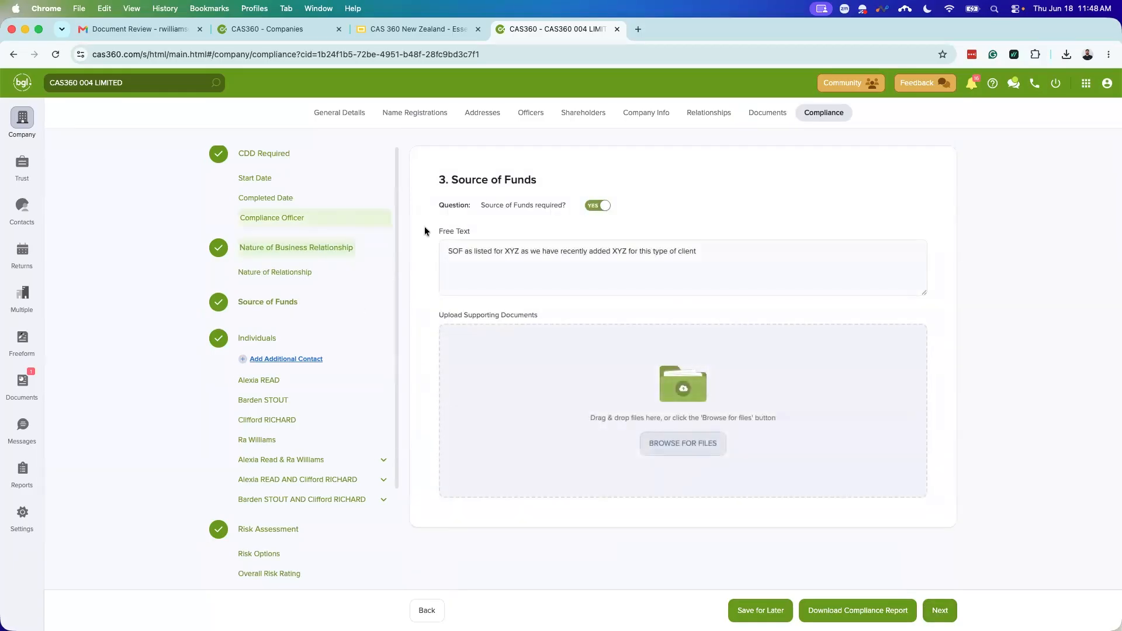
left_click(596, 205)
left_click(597, 206)
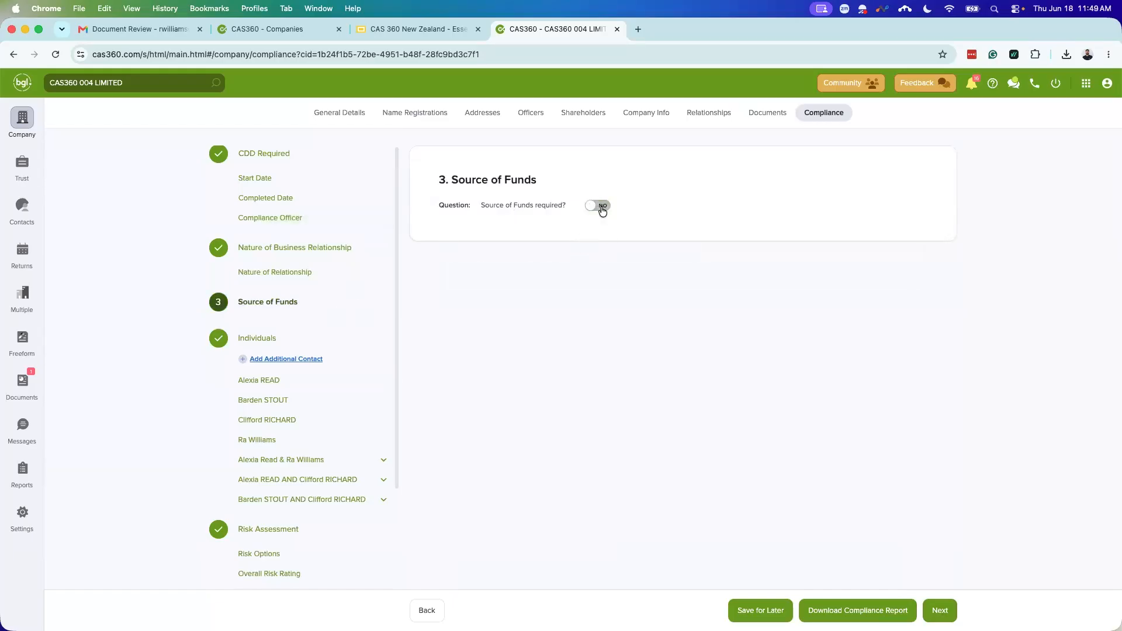
Step: Delete the XYZ source-of-funds free text and paste the full note back in
triple_click(615, 251)
key("super+c")
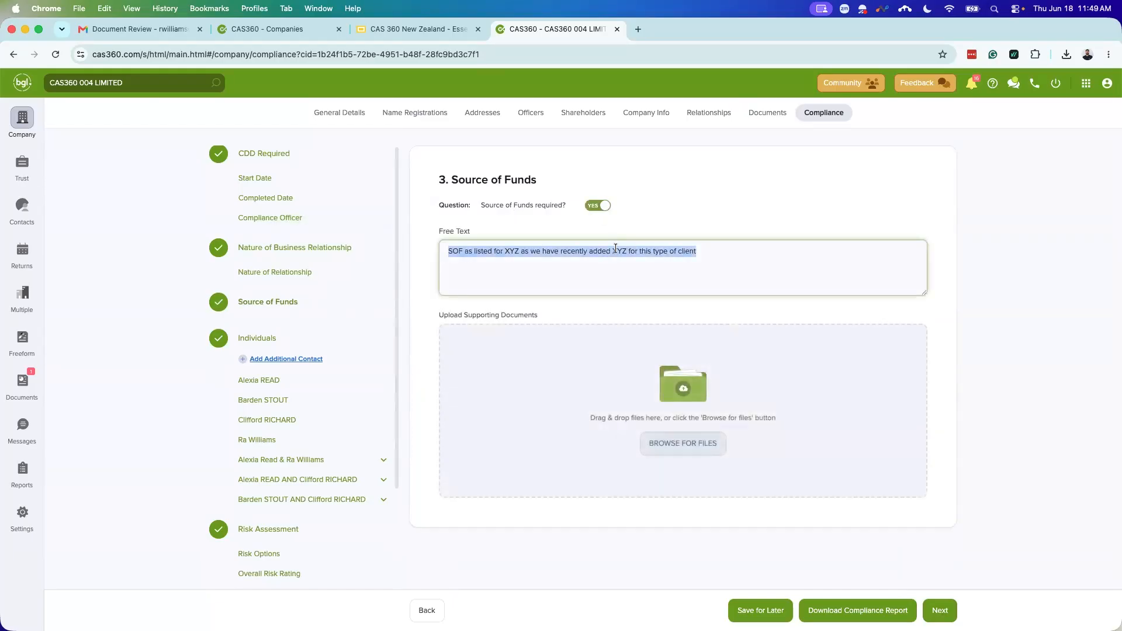
key("BackSpace")
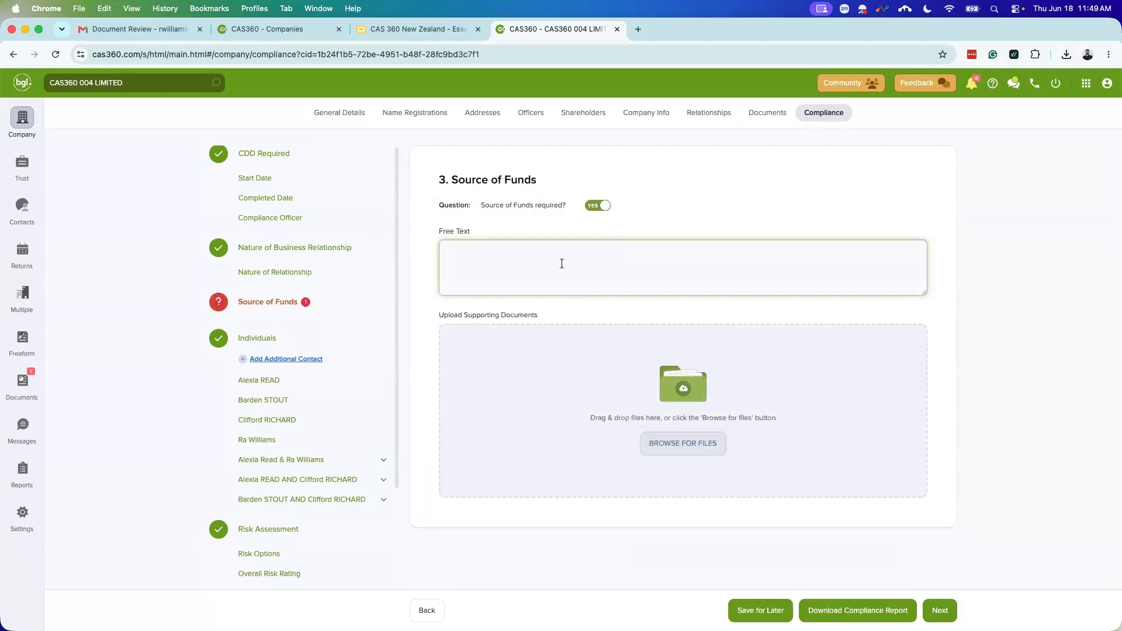
left_click(585, 309)
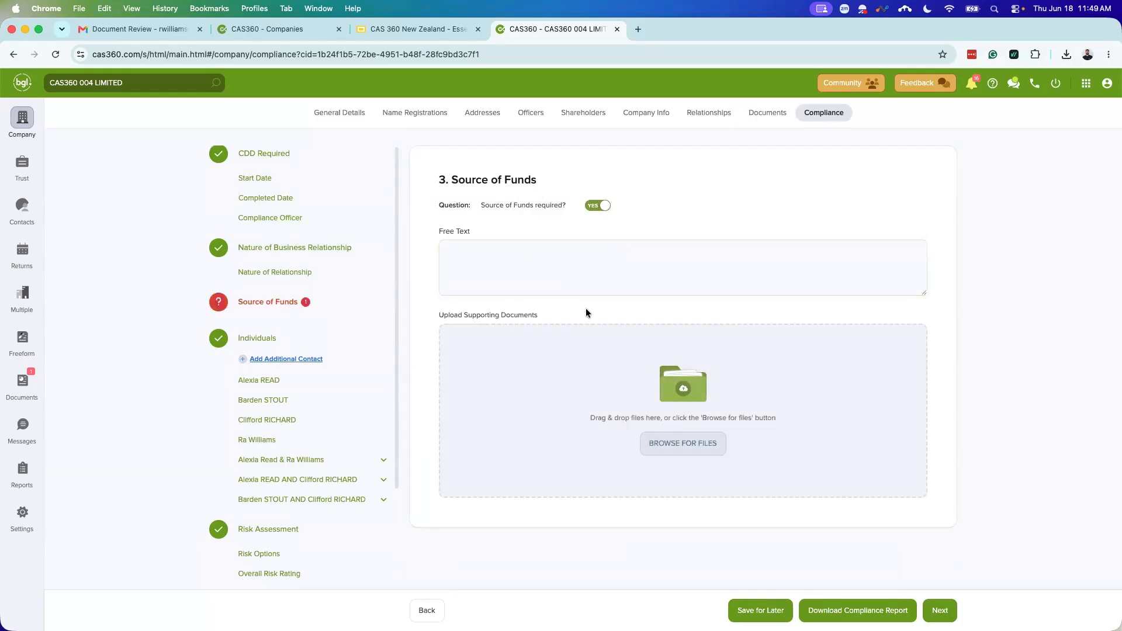
left_click(530, 263)
key("super+v")
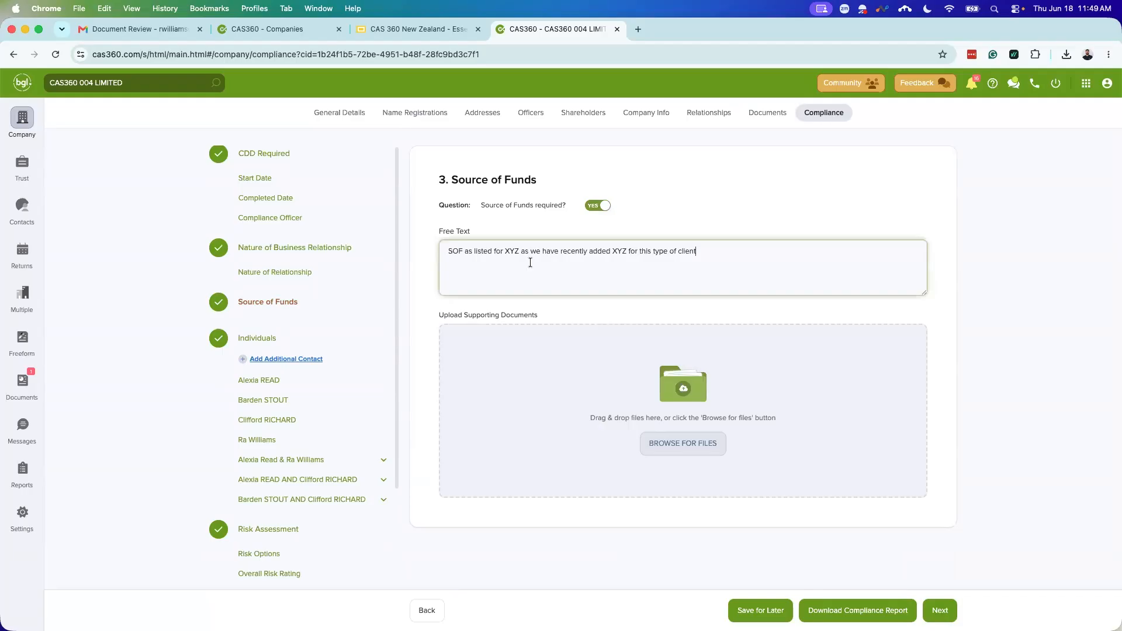
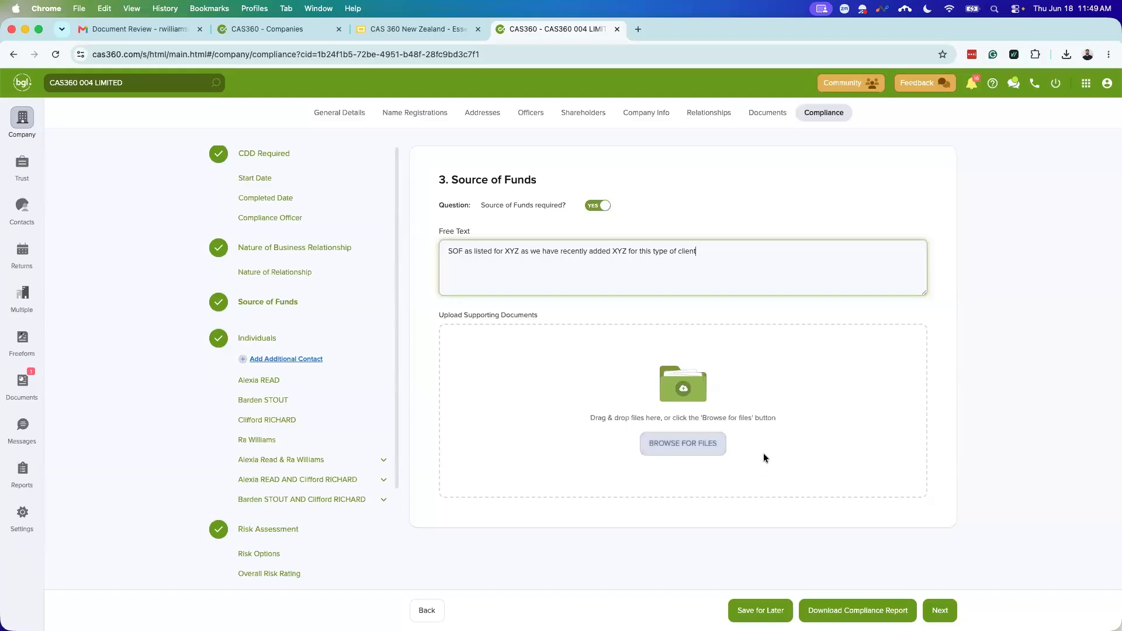
Step: Advance the compliance review from Source of Funds to the Individuals step
left_click(948, 608)
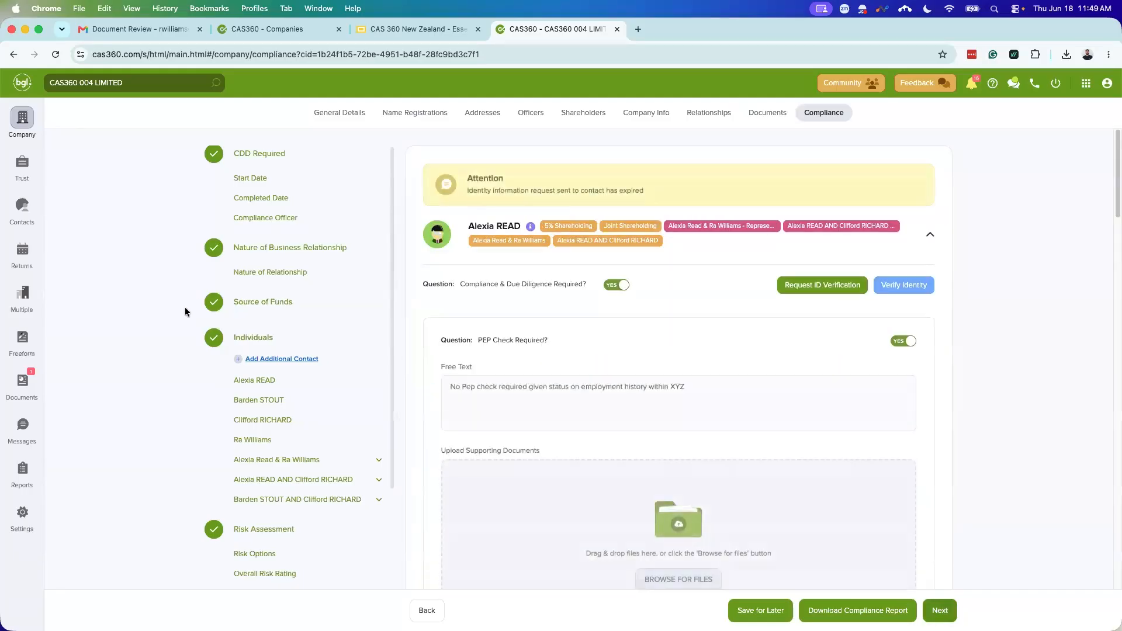
scroll(245, 341, "down", 2)
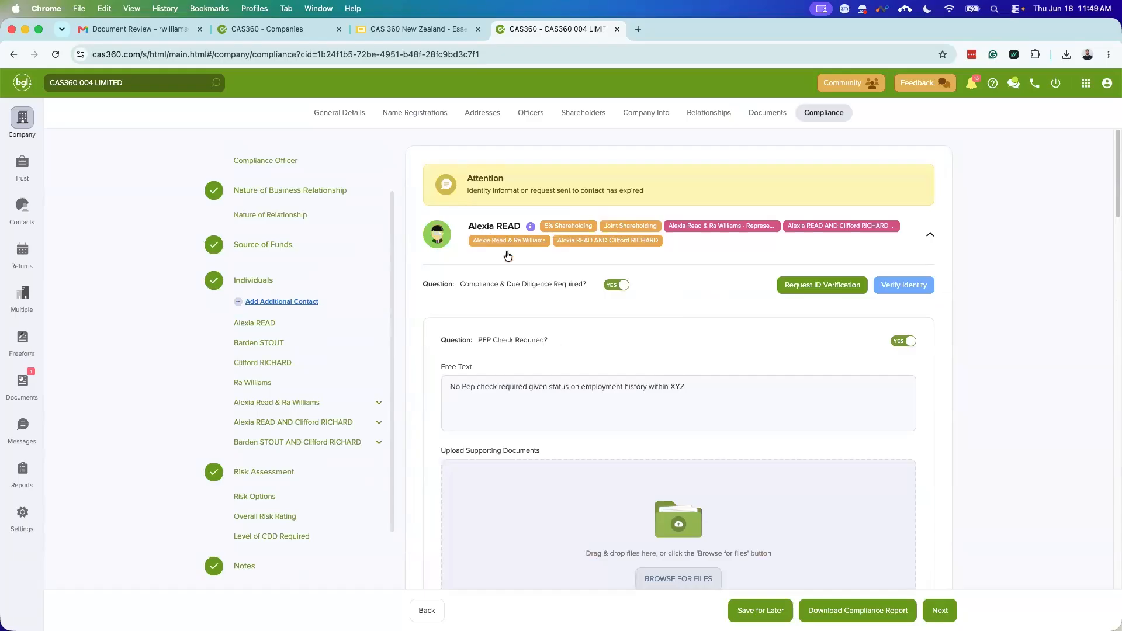
scroll(617, 339, "down", 2)
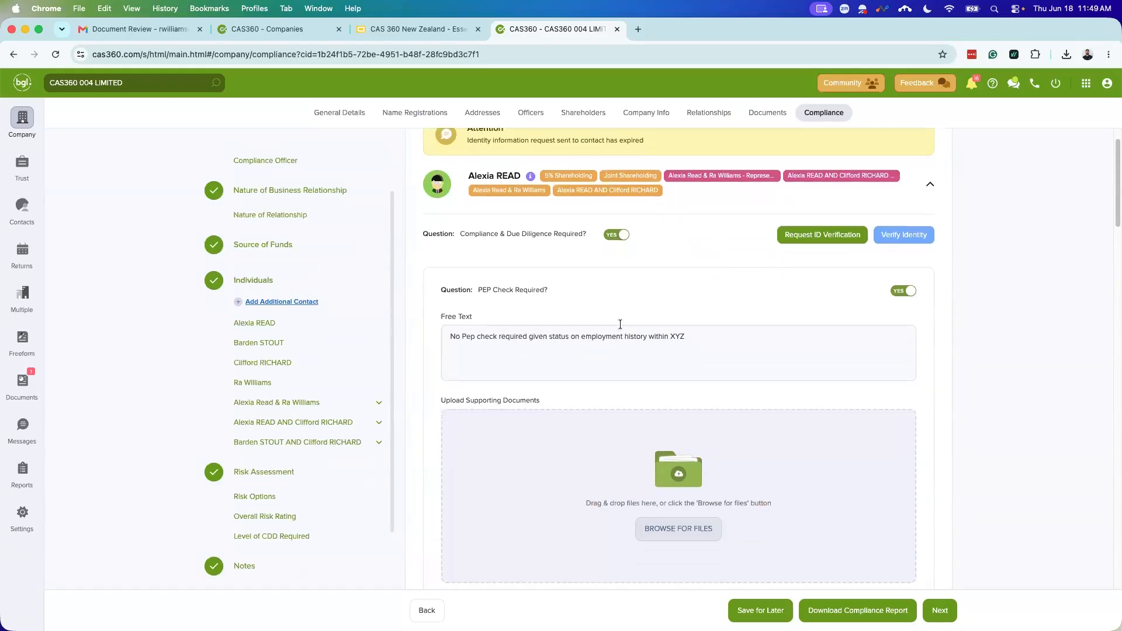
scroll(543, 188, "up", 2)
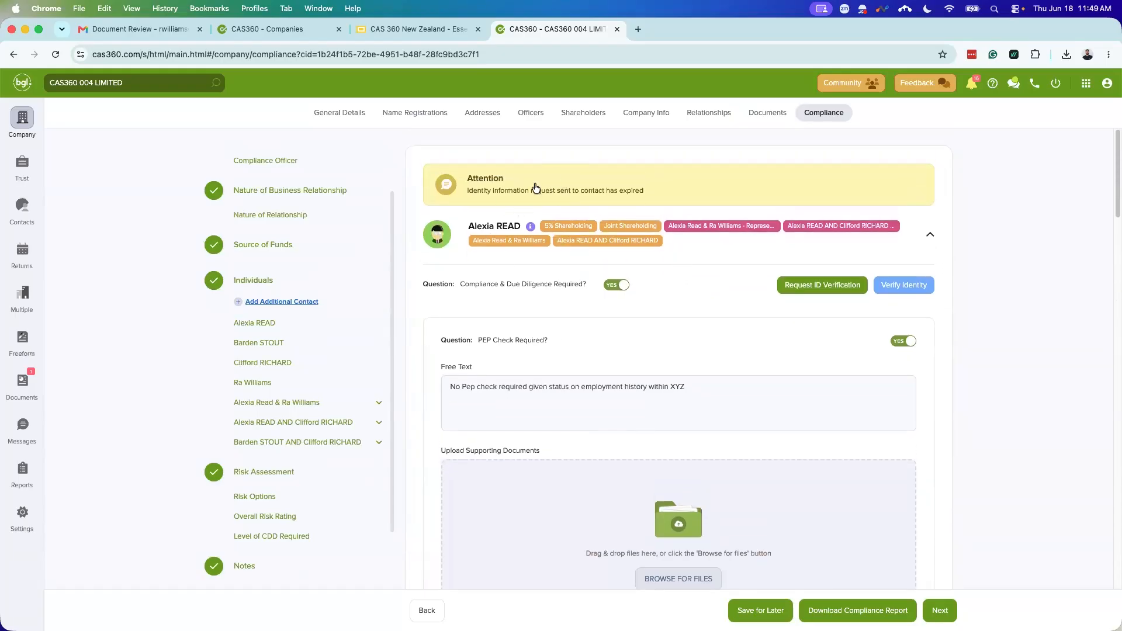
scroll(624, 354, "down", 3)
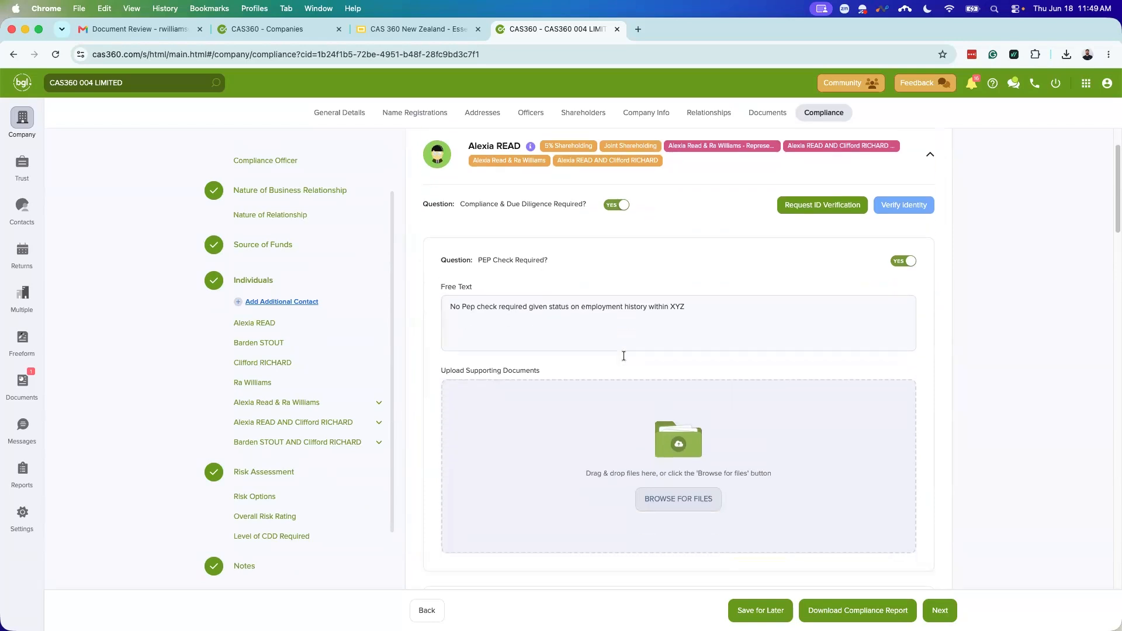
scroll(628, 368, "down", 5)
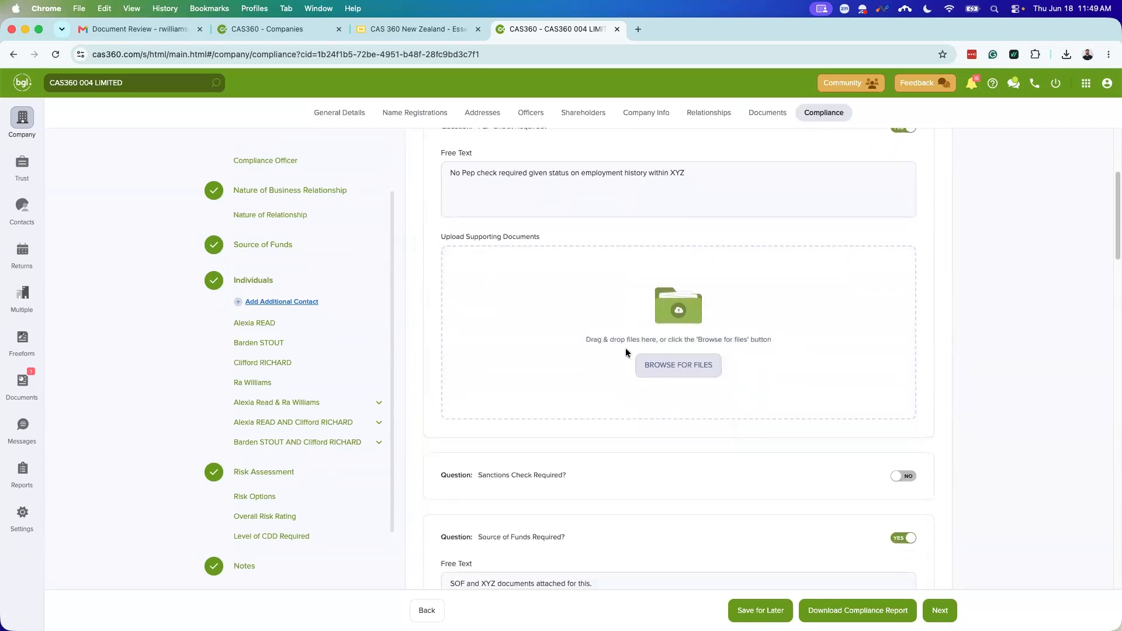
scroll(624, 349, "down", 2)
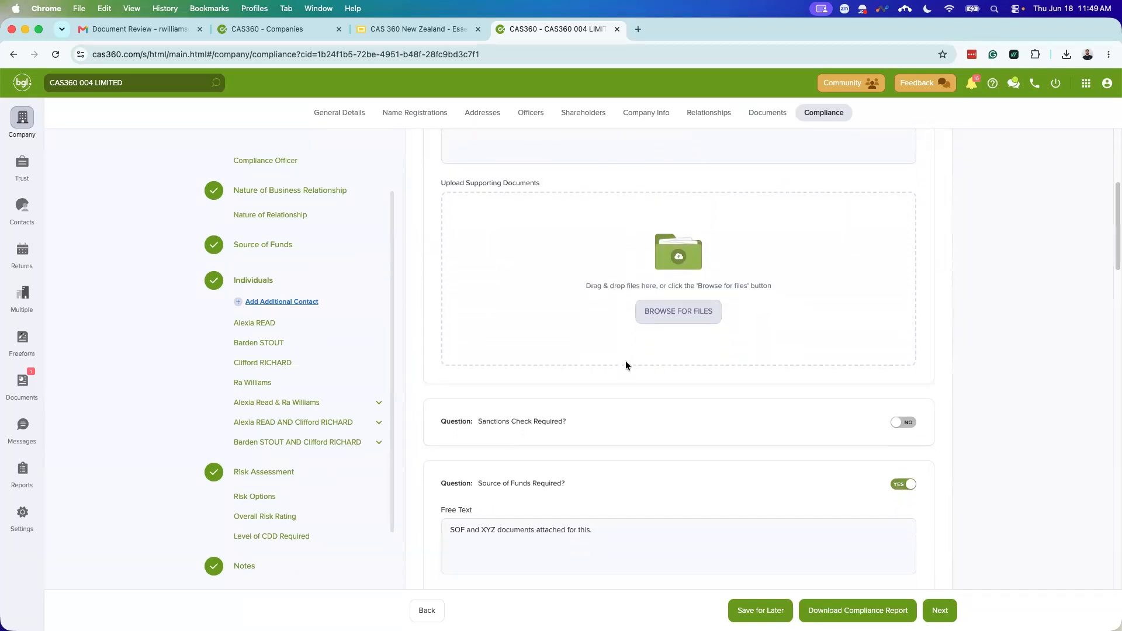
scroll(625, 365, "down", 18)
scroll(625, 365, "down", 2)
scroll(564, 403, "down", 2)
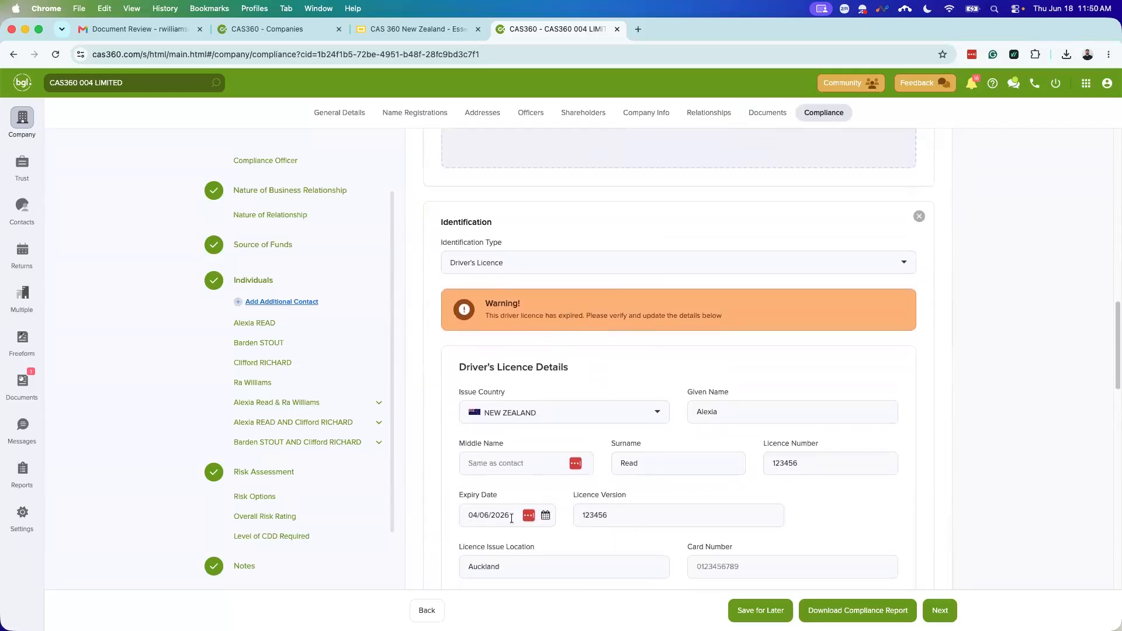
scroll(556, 447, "up", 14)
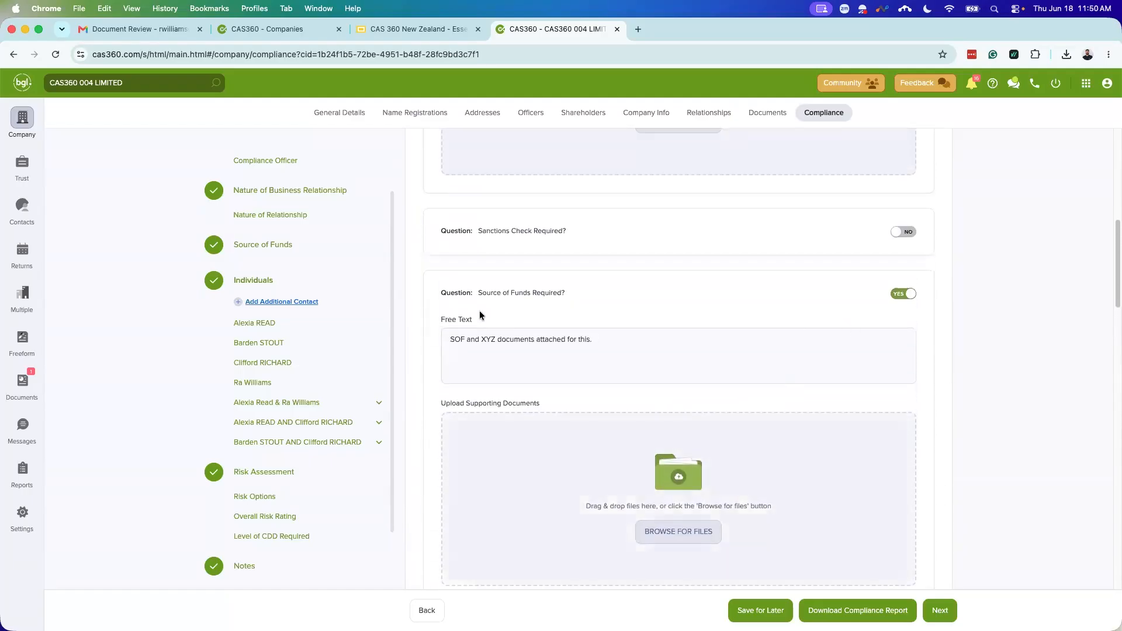
scroll(620, 336, "up", 10)
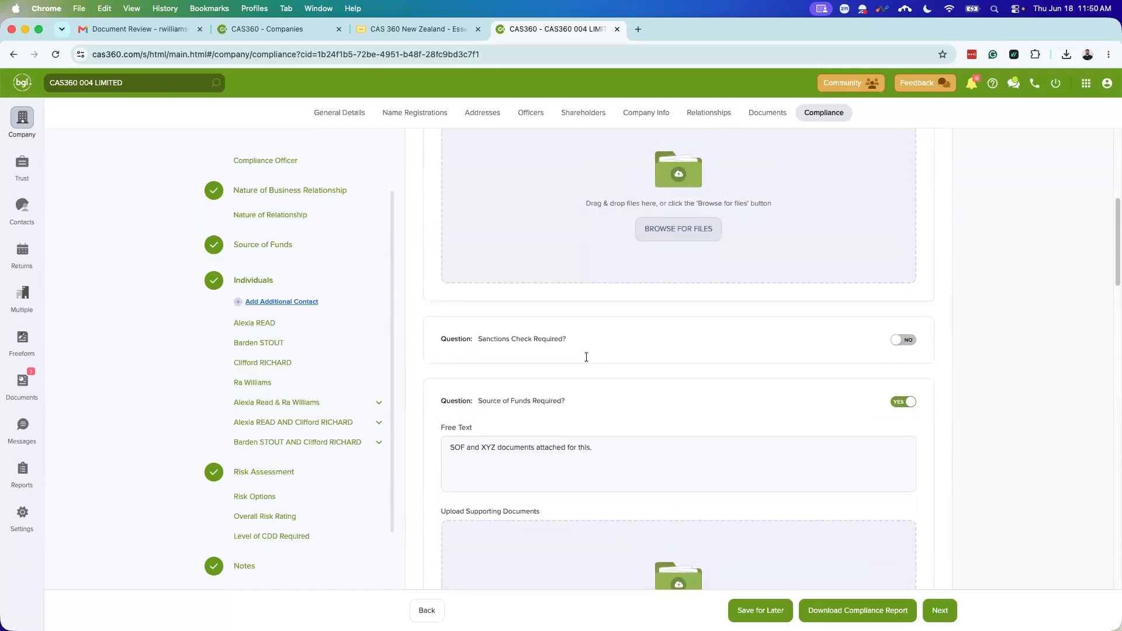
scroll(549, 306, "up", 1)
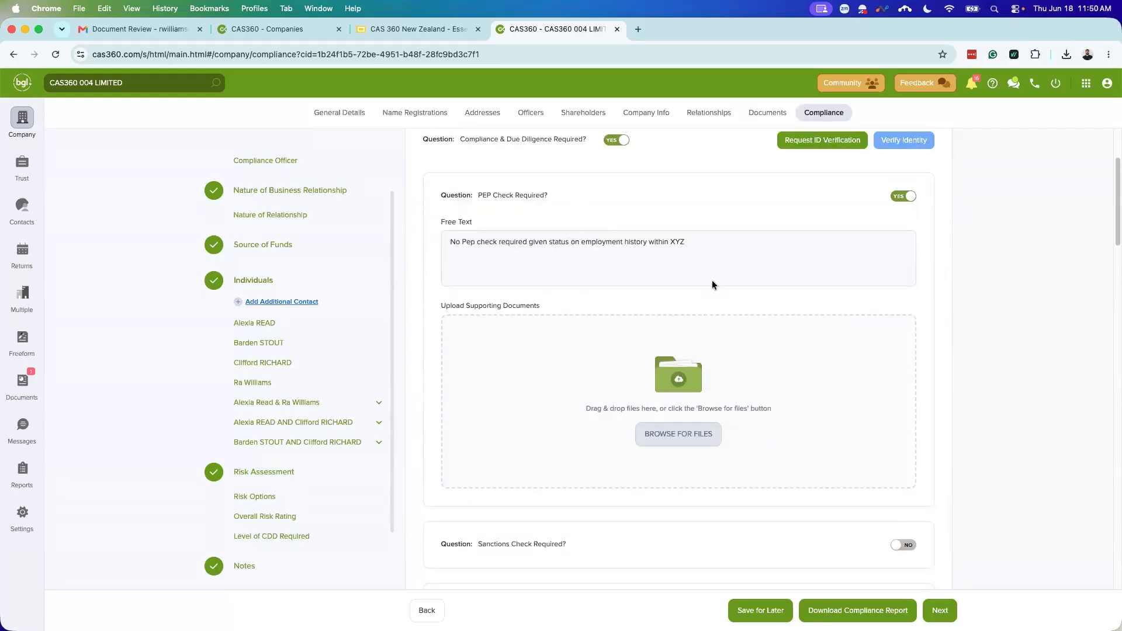
scroll(660, 341, "up", 3)
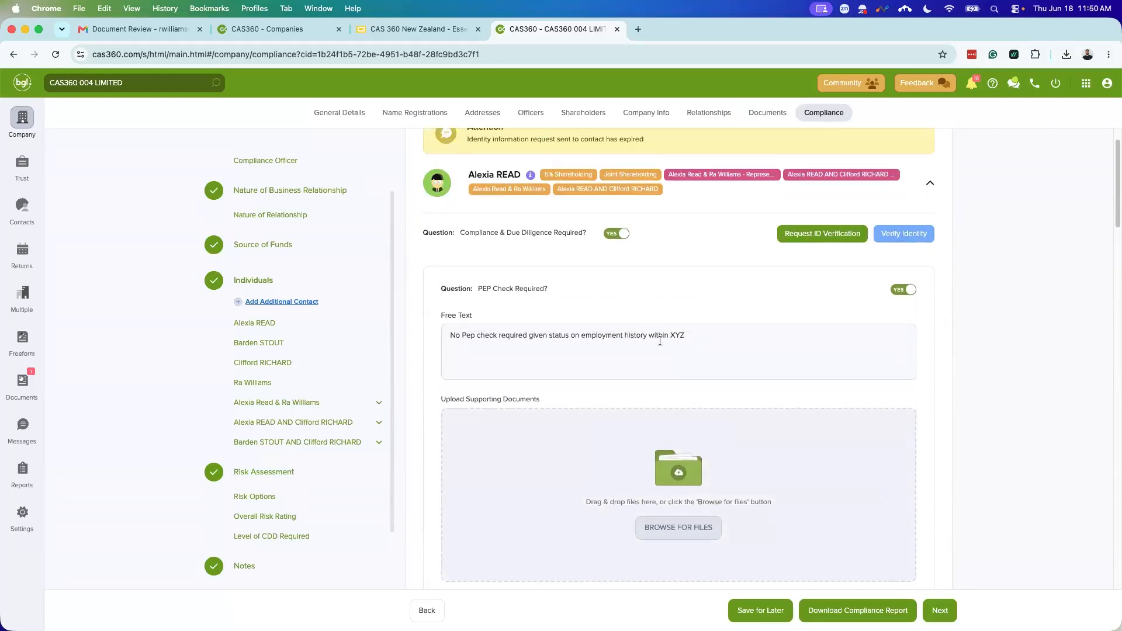
Step: Turn the first individual's due diligence switch off and back on
left_click(619, 234)
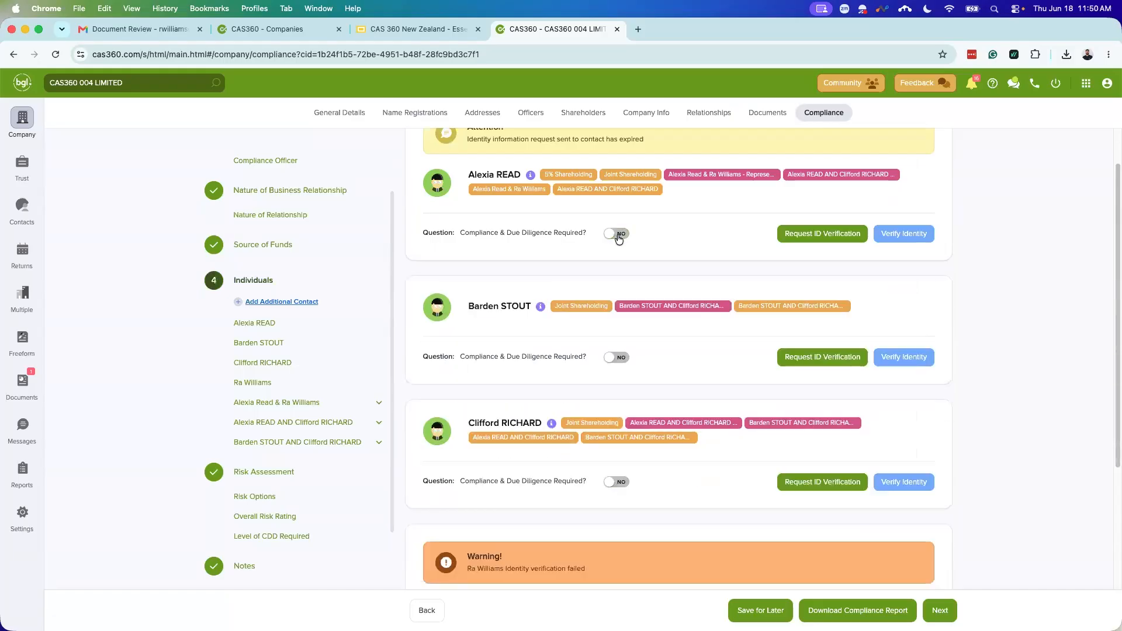
left_click(619, 234)
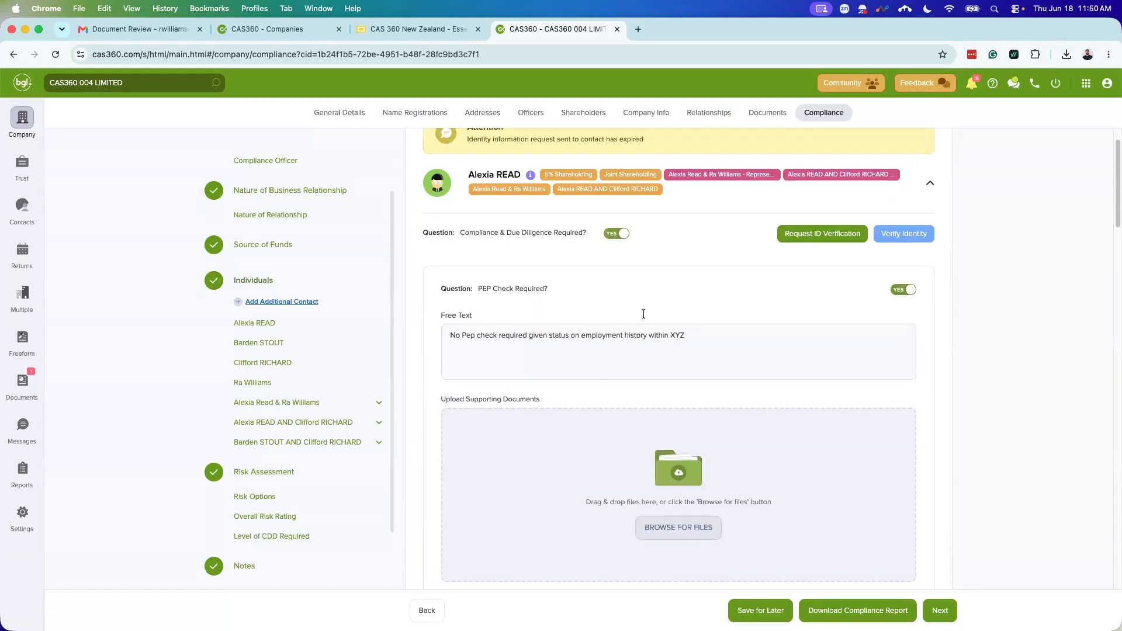
scroll(660, 439, "down", 5)
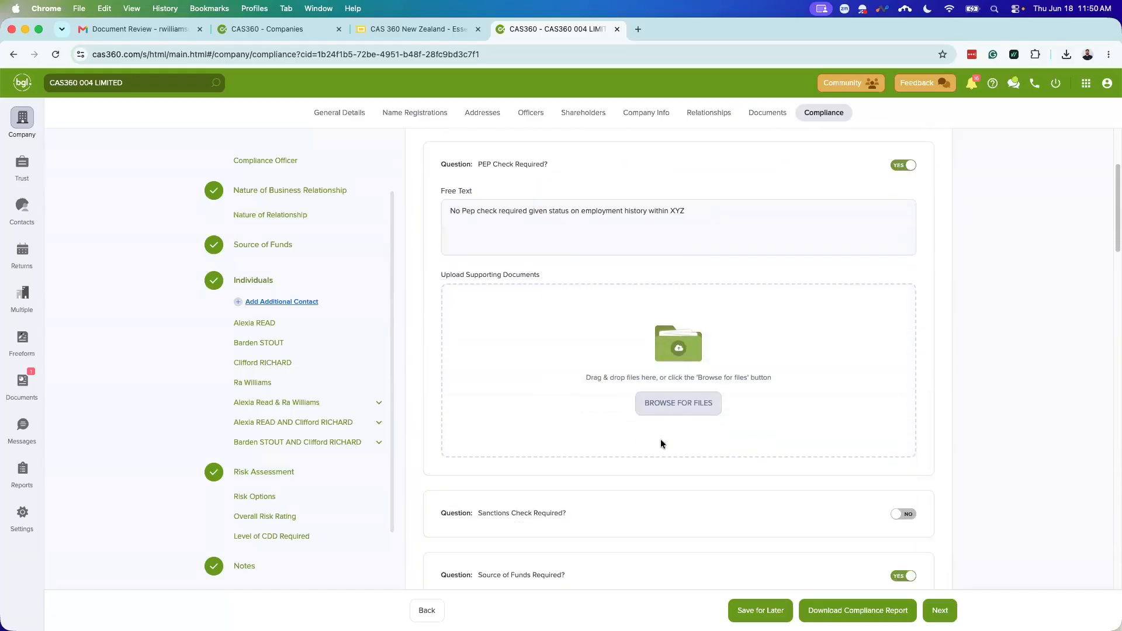
scroll(655, 445, "down", 9)
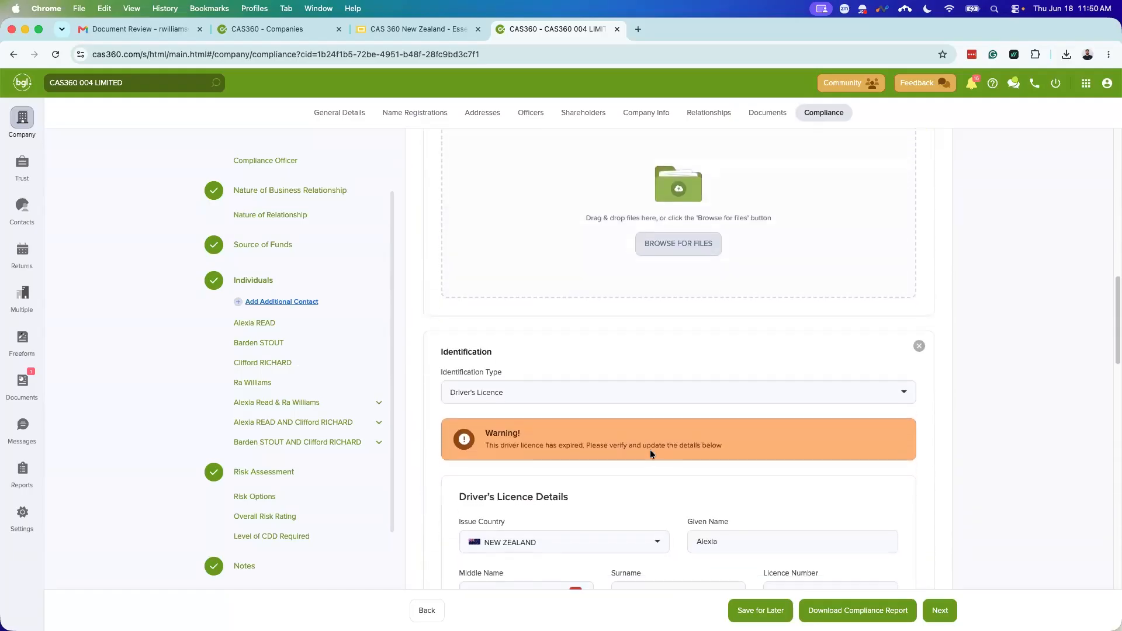
scroll(650, 453, "down", 10)
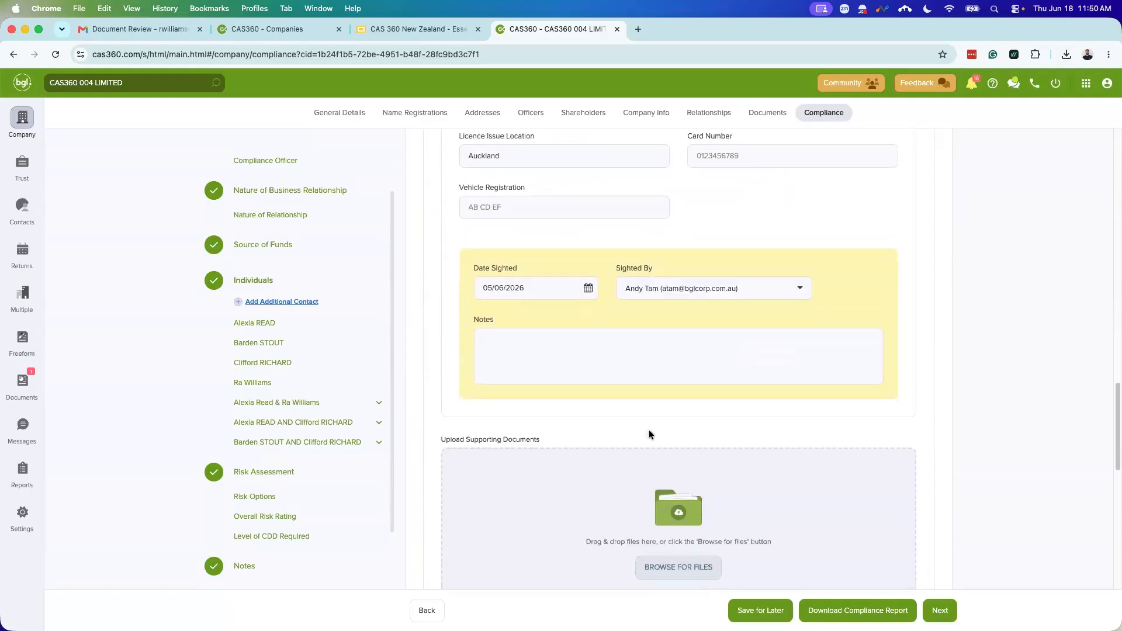
Step: Bring up the second and third individuals' compliance cards and look over their due diligence settings
left_click(263, 343)
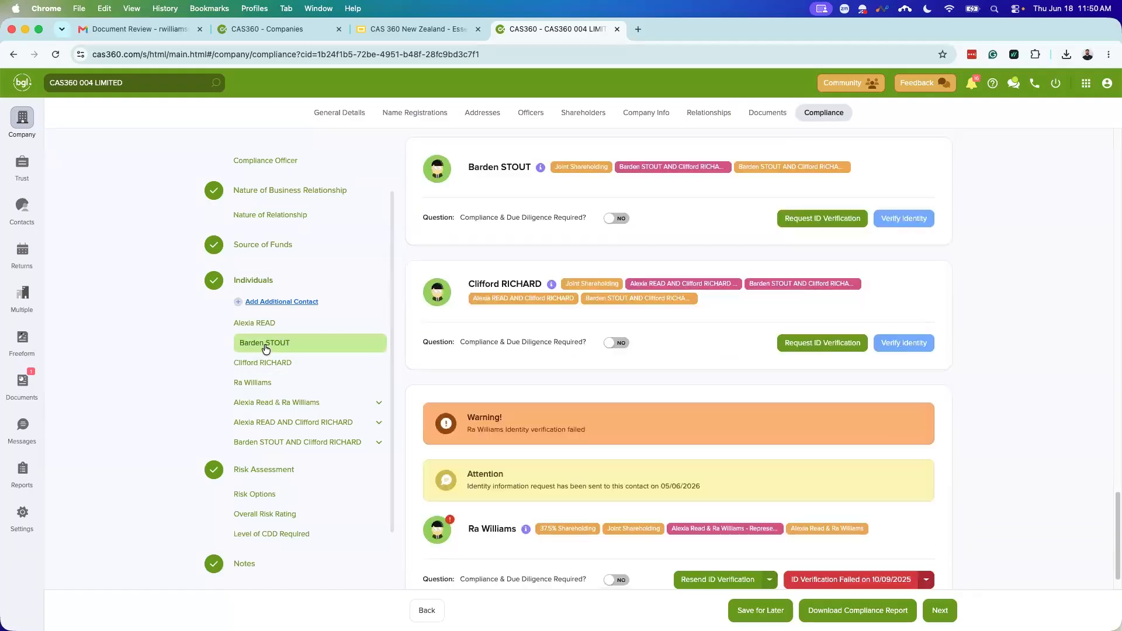
left_click(263, 364)
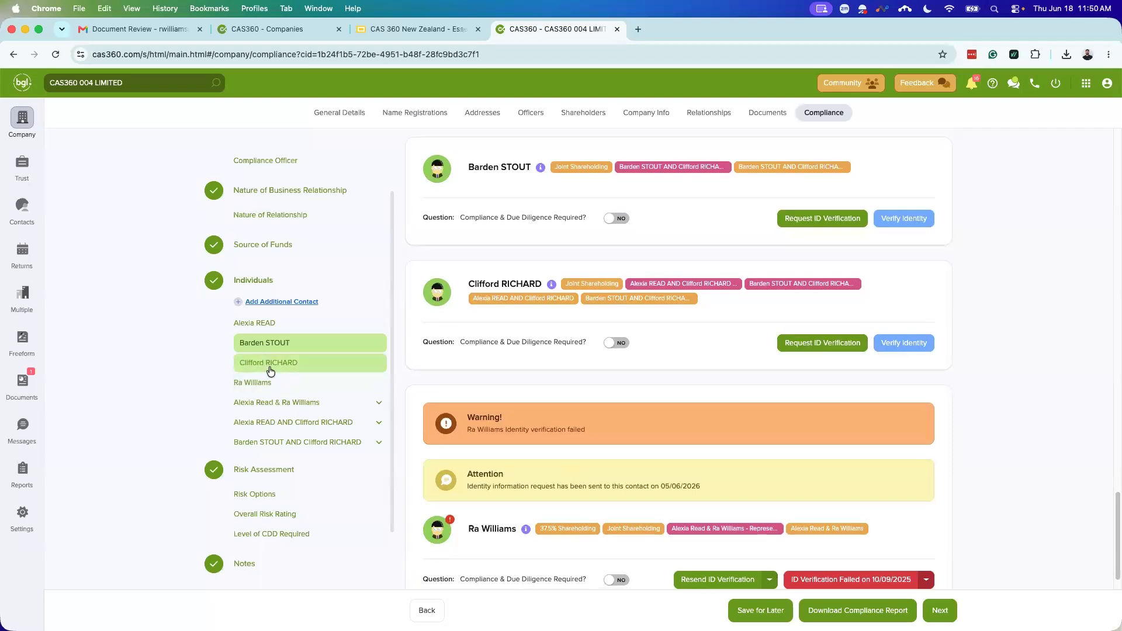
scroll(671, 317, "up", 1)
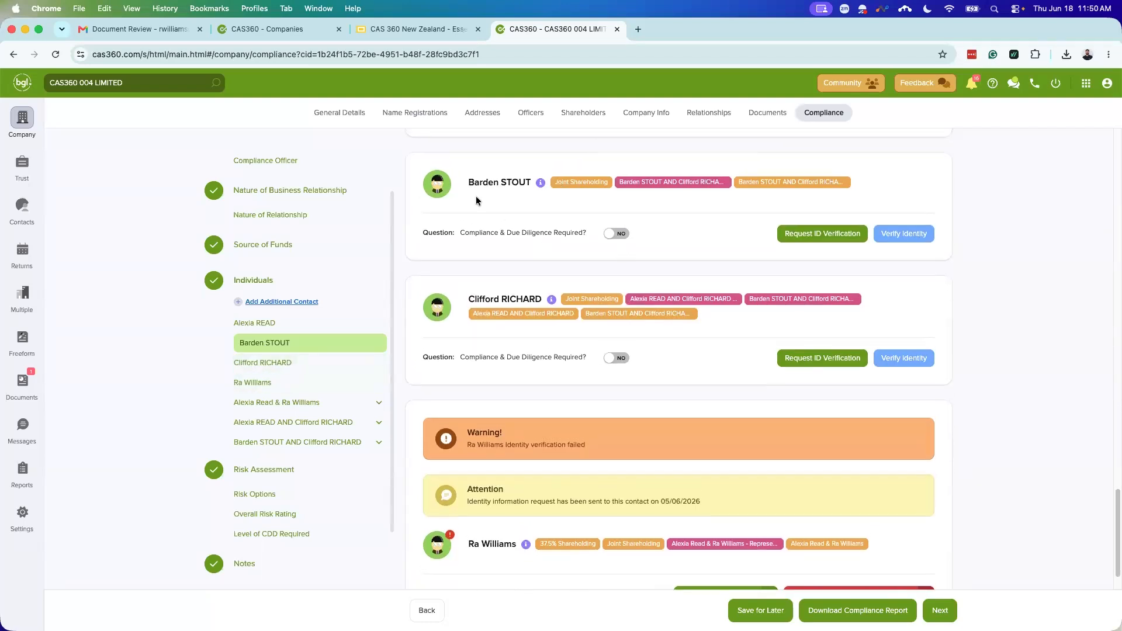
scroll(659, 386, "down", 2)
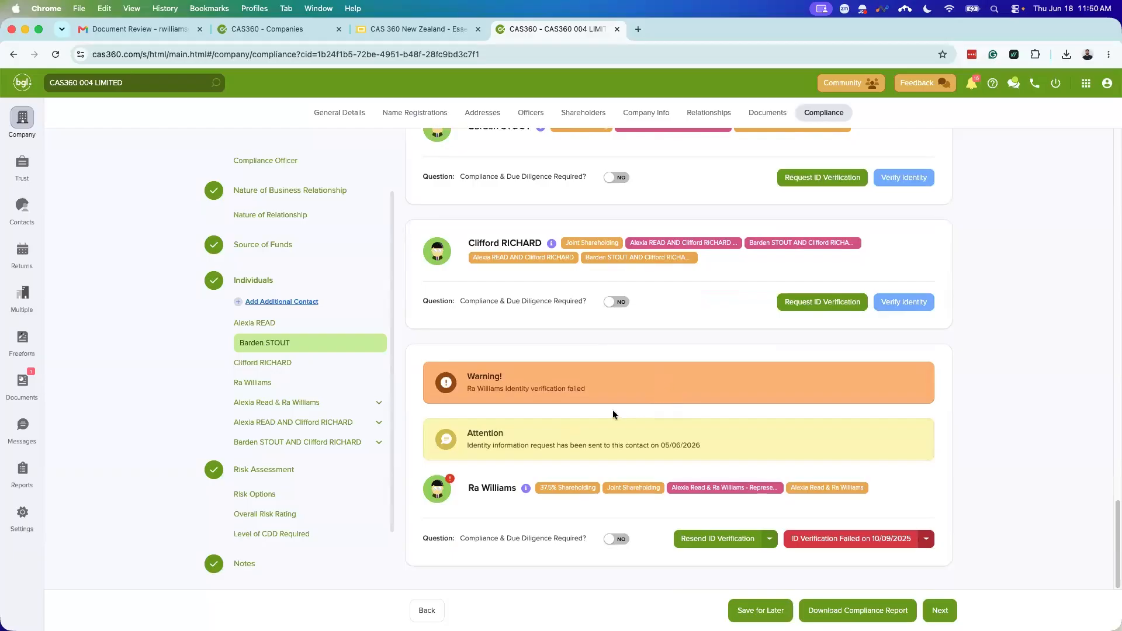
scroll(613, 409, "up", 4)
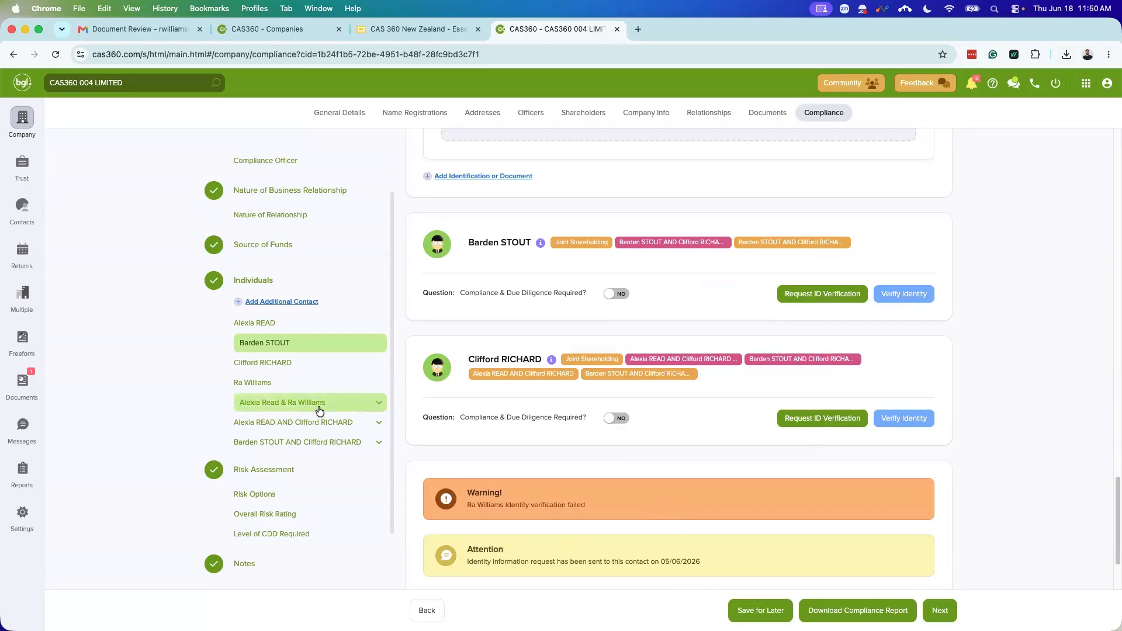
scroll(497, 453, "down", 2)
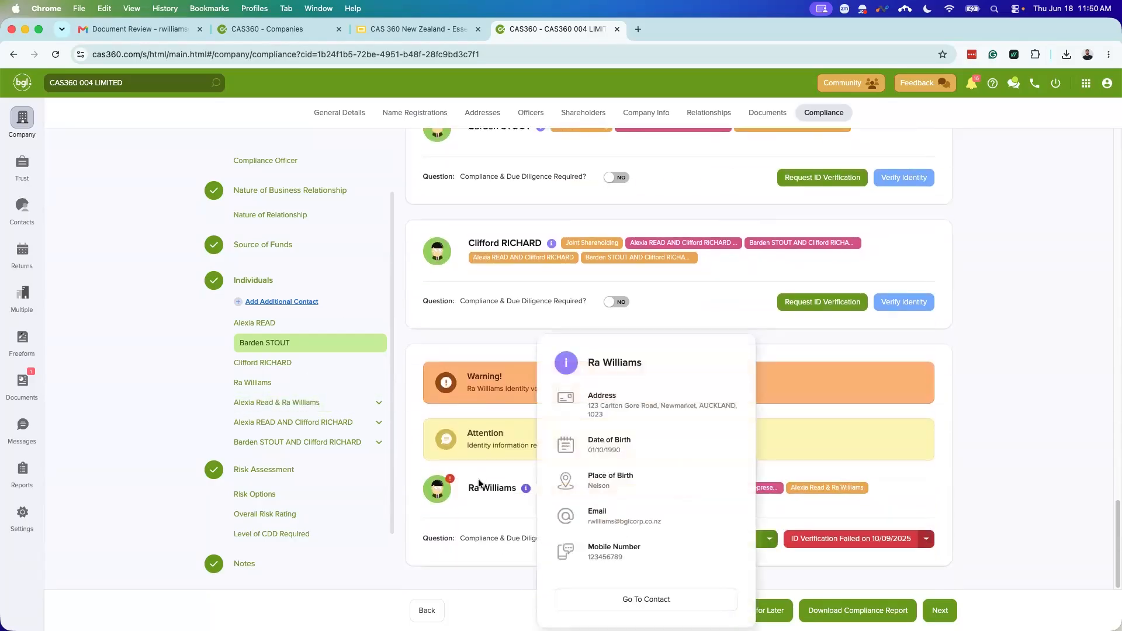
scroll(491, 367, "up", 1)
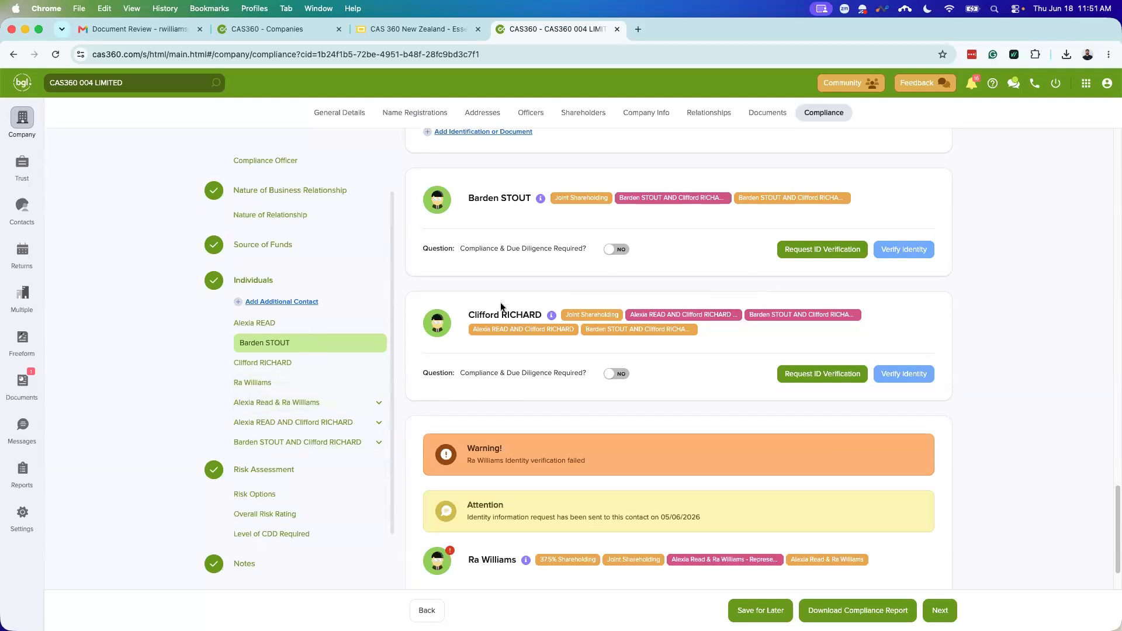
left_click(263, 324)
left_click(269, 344)
left_click(262, 363)
left_click(262, 383)
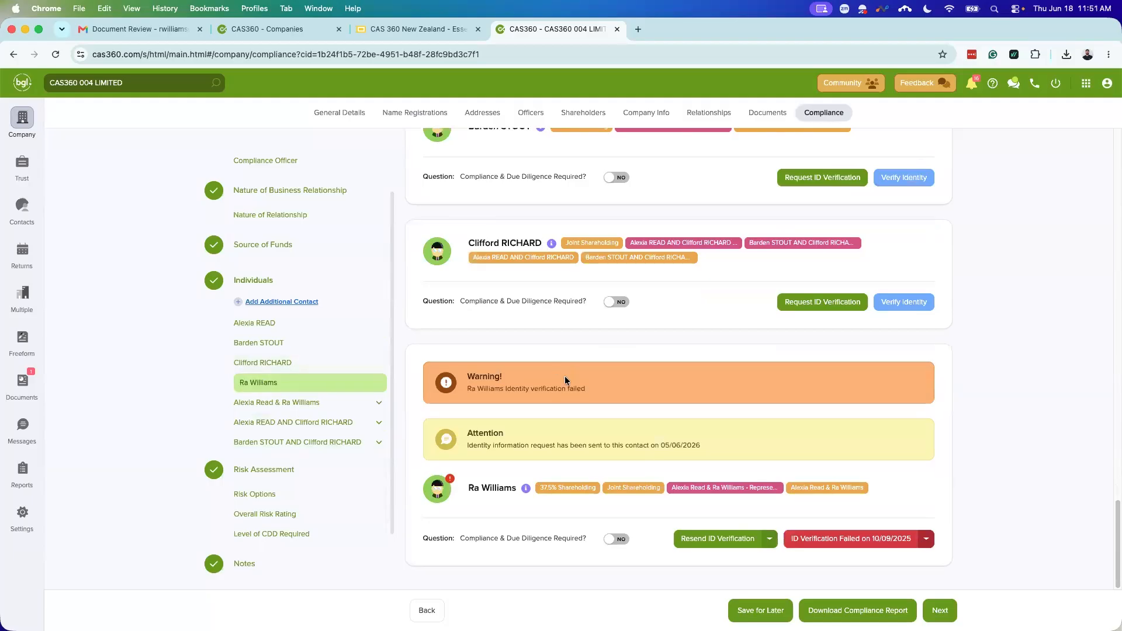
left_click(613, 302)
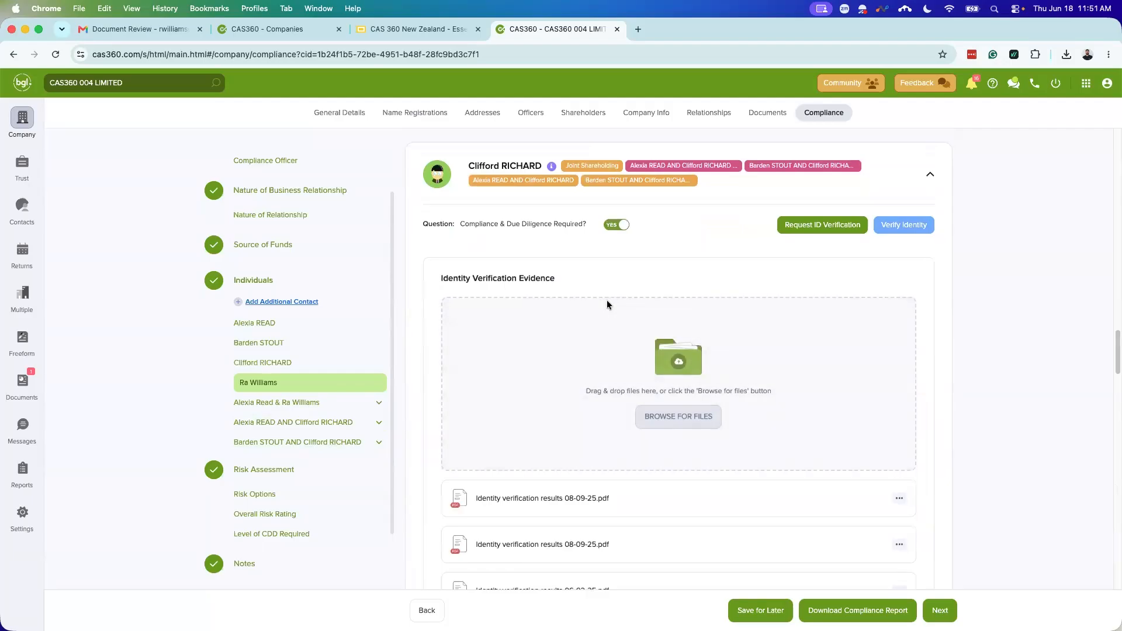
left_click(622, 228)
left_click(280, 469)
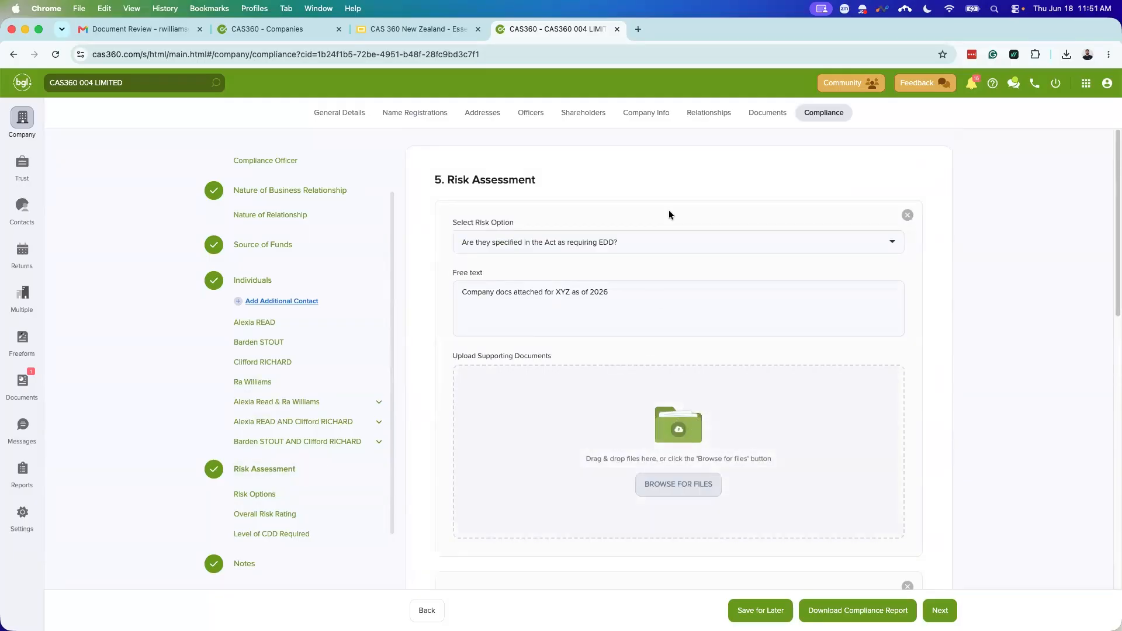
left_click(622, 244)
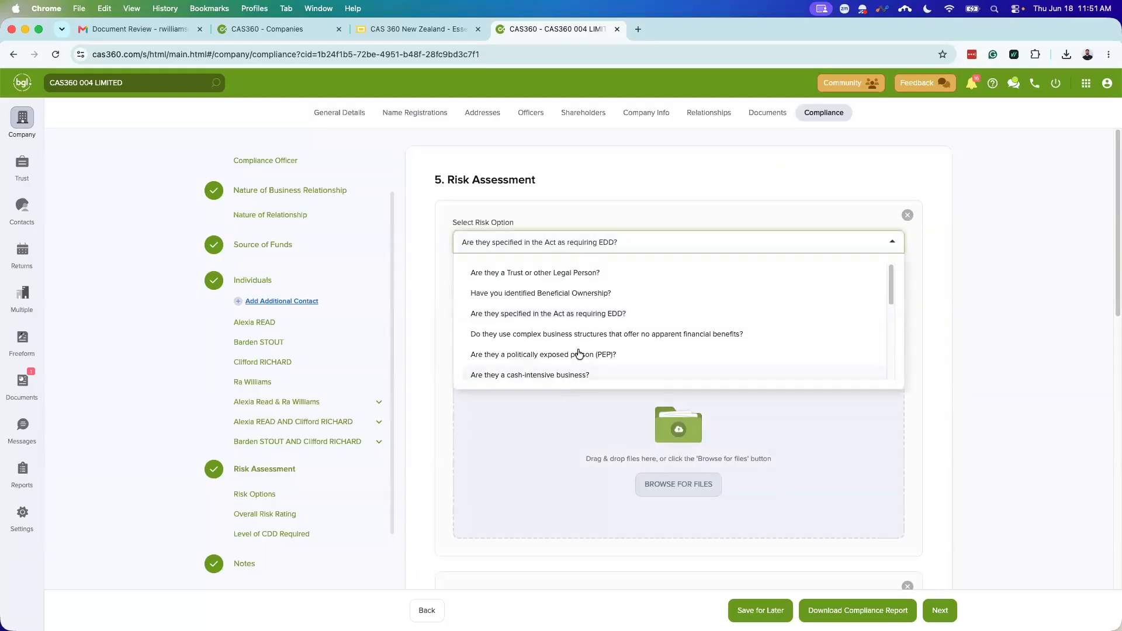
scroll(574, 358, "down", 2)
scroll(579, 316, "down", 6)
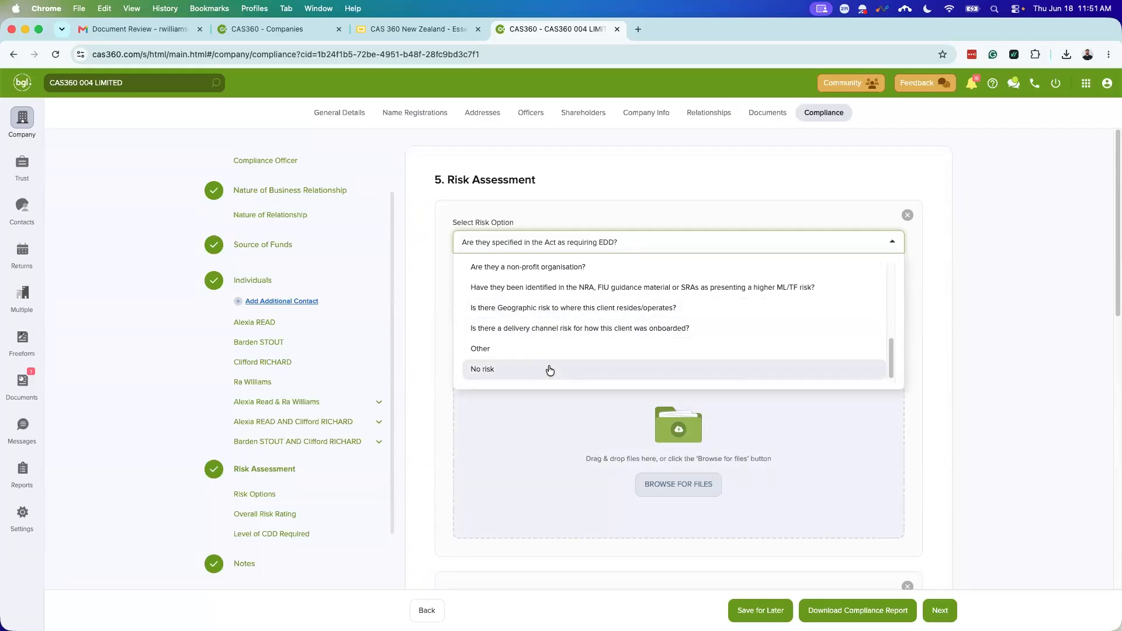
left_click(940, 310)
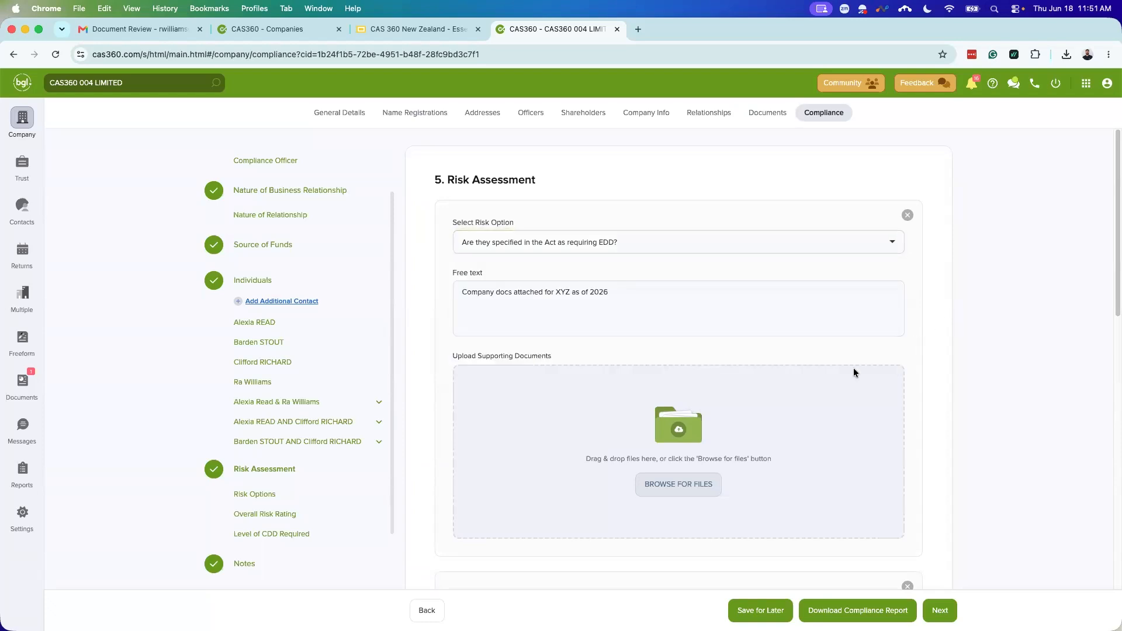
scroll(853, 367, "down", 5)
scroll(620, 432, "down", 10)
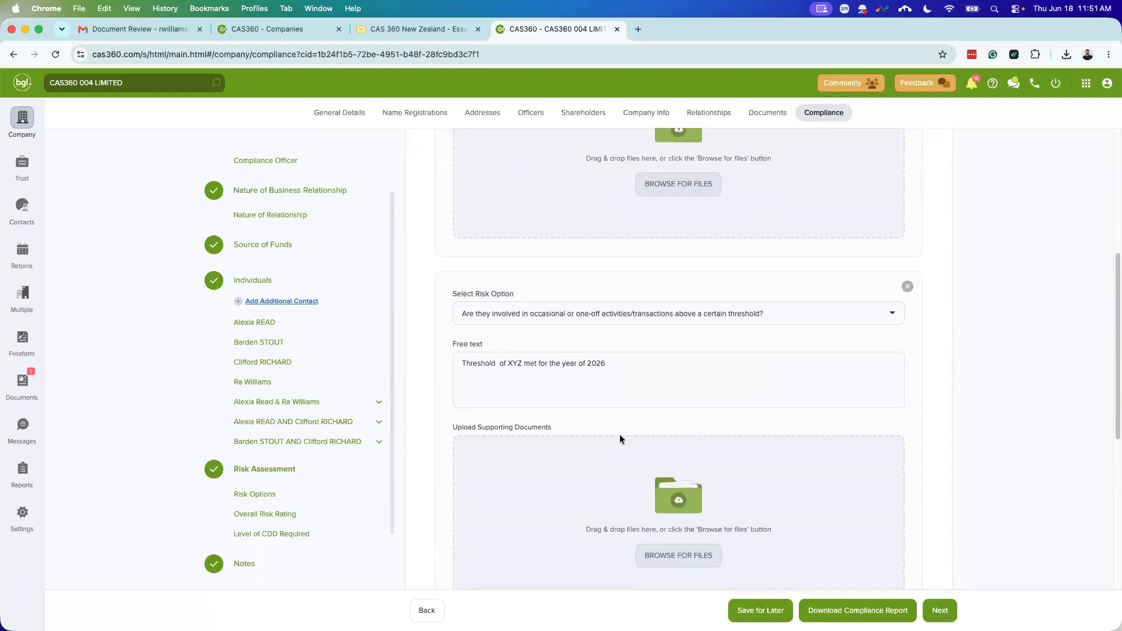
scroll(621, 424, "up", 4)
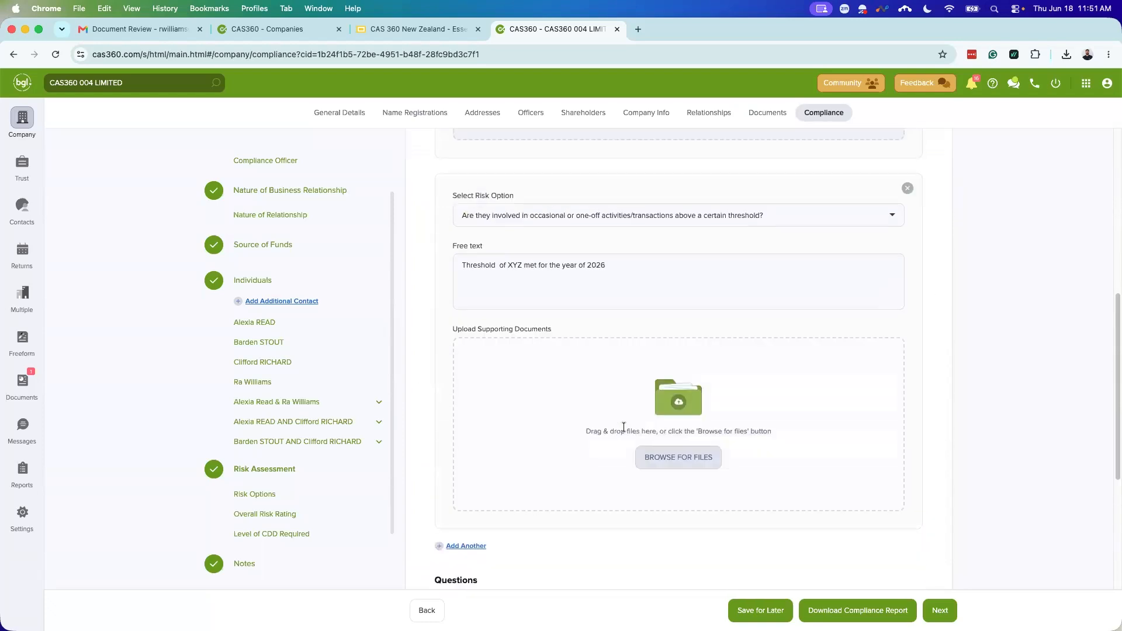
scroll(613, 430, "down", 5)
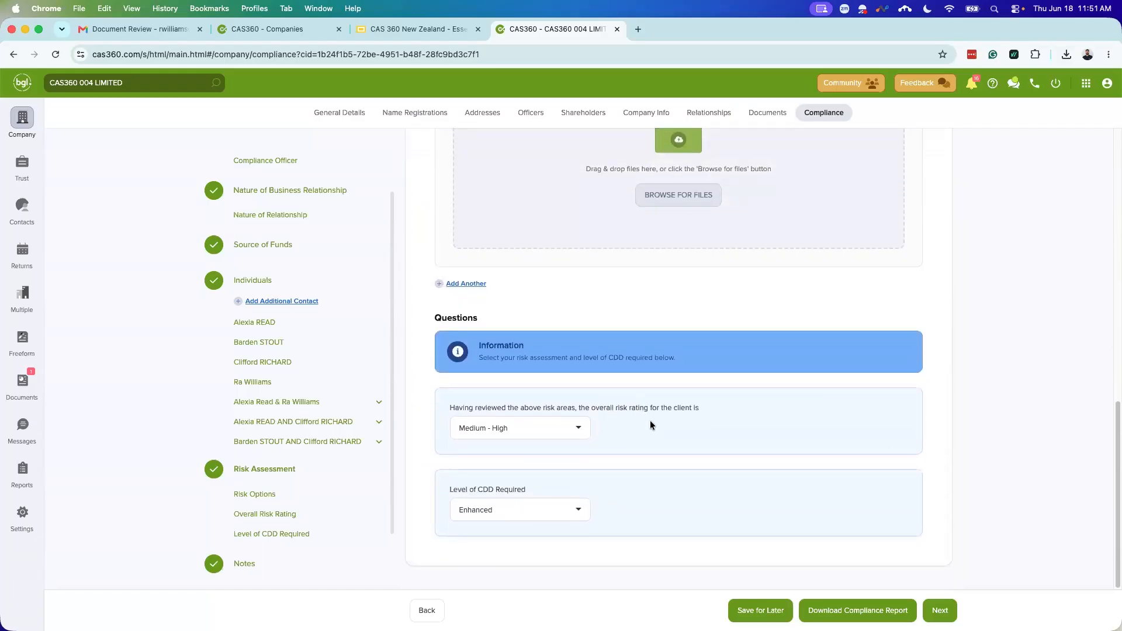
Step: Leave the overall risk at Medium - High and the CDD level at Enhanced, then continue to Notes
left_click(507, 430)
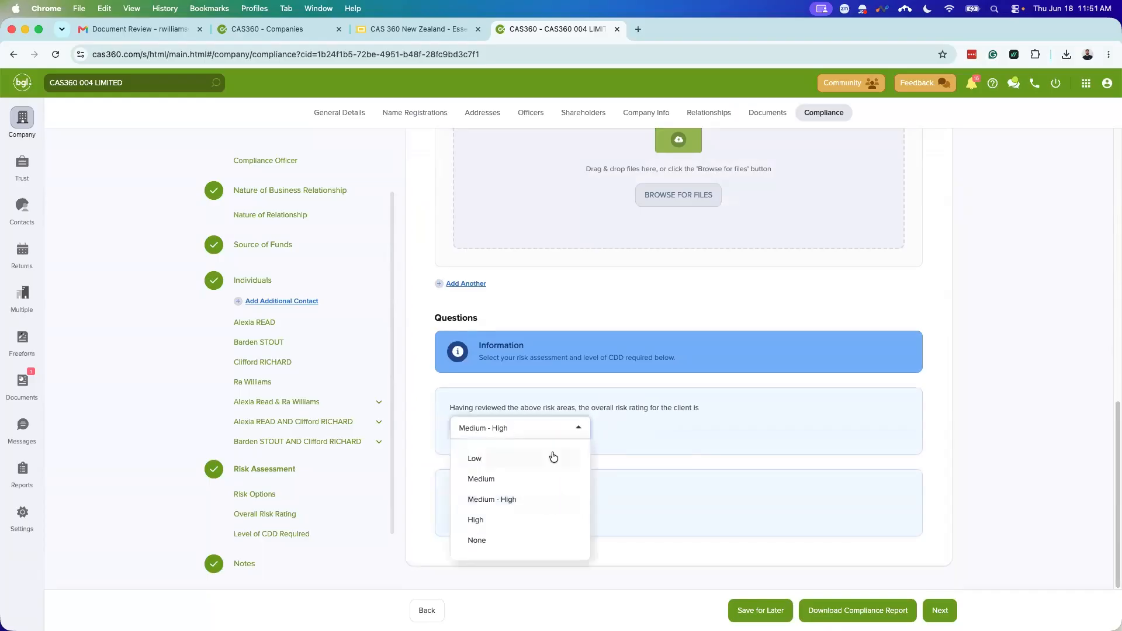
left_click(611, 455)
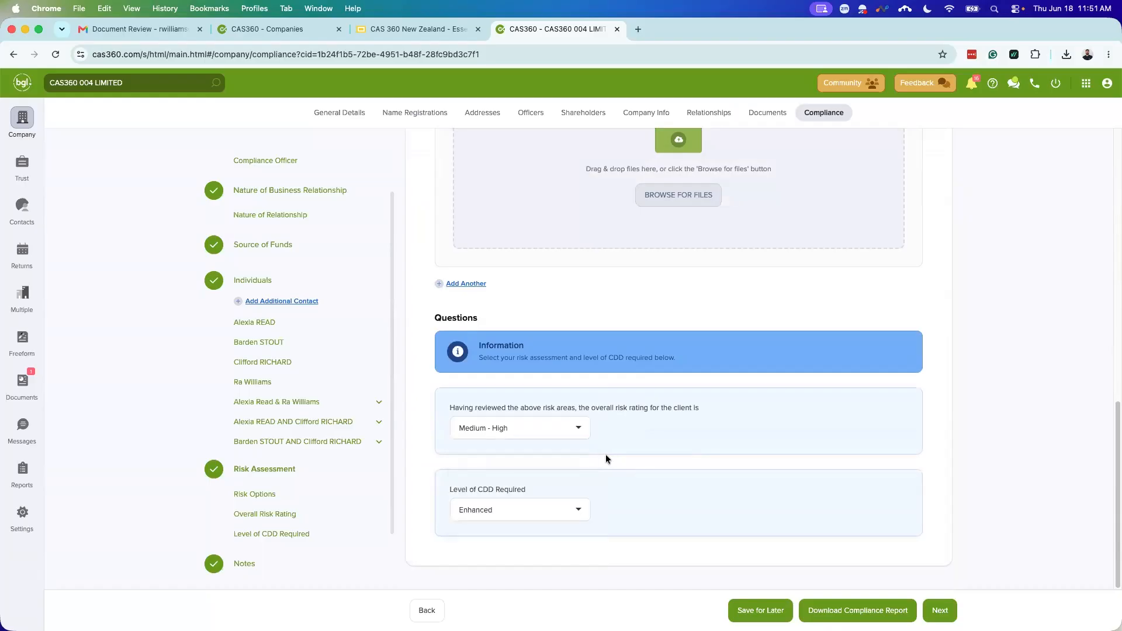
left_click(550, 510)
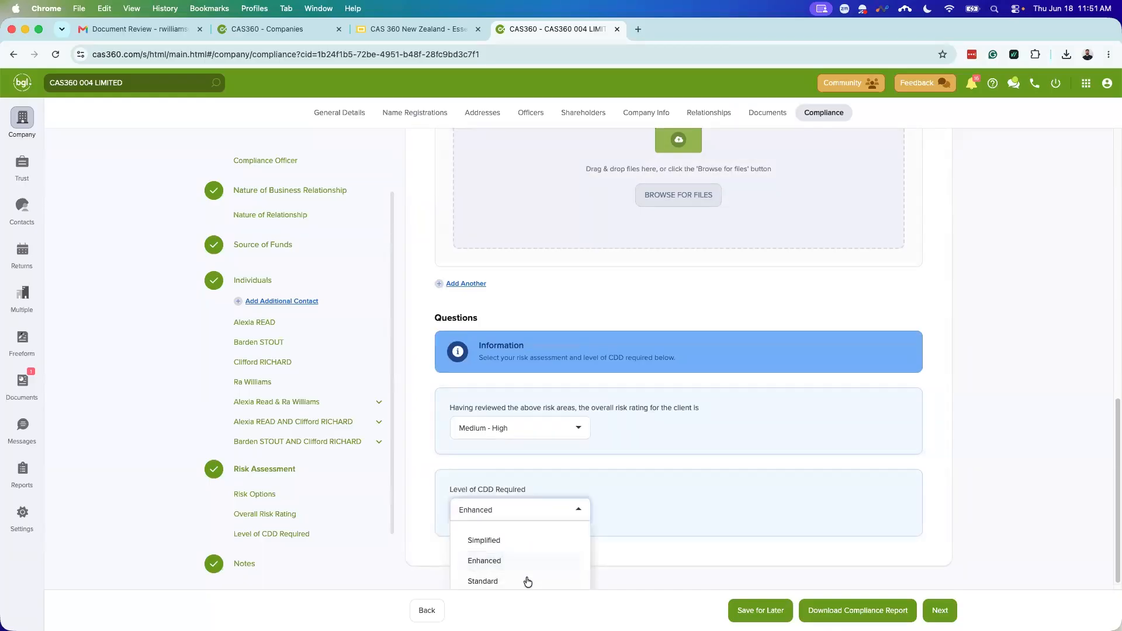
left_click(647, 466)
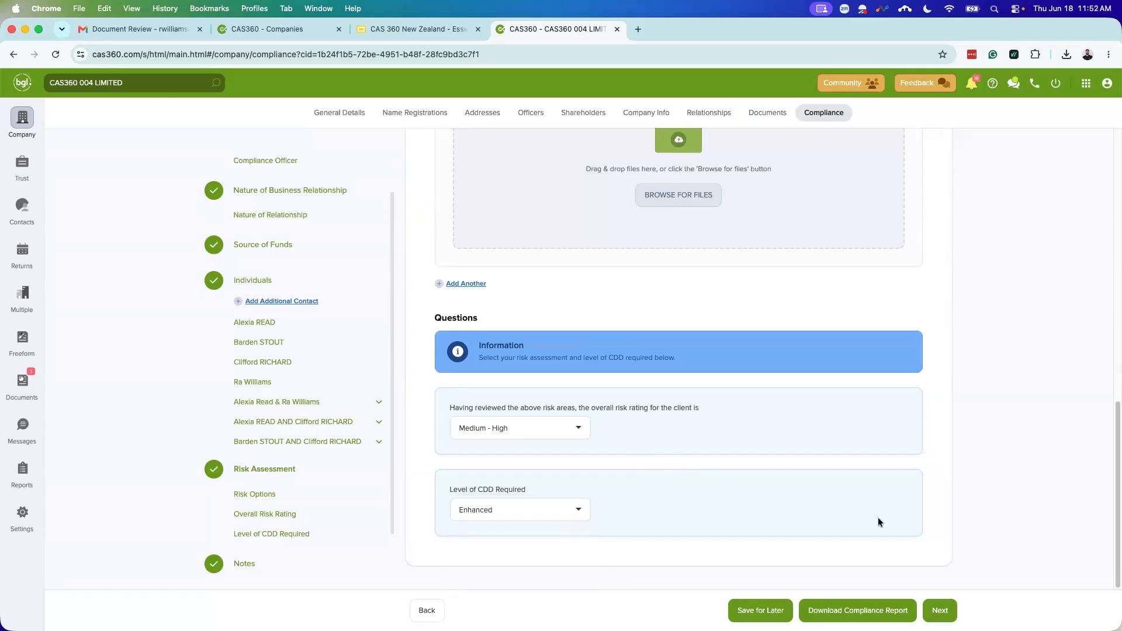
left_click(938, 610)
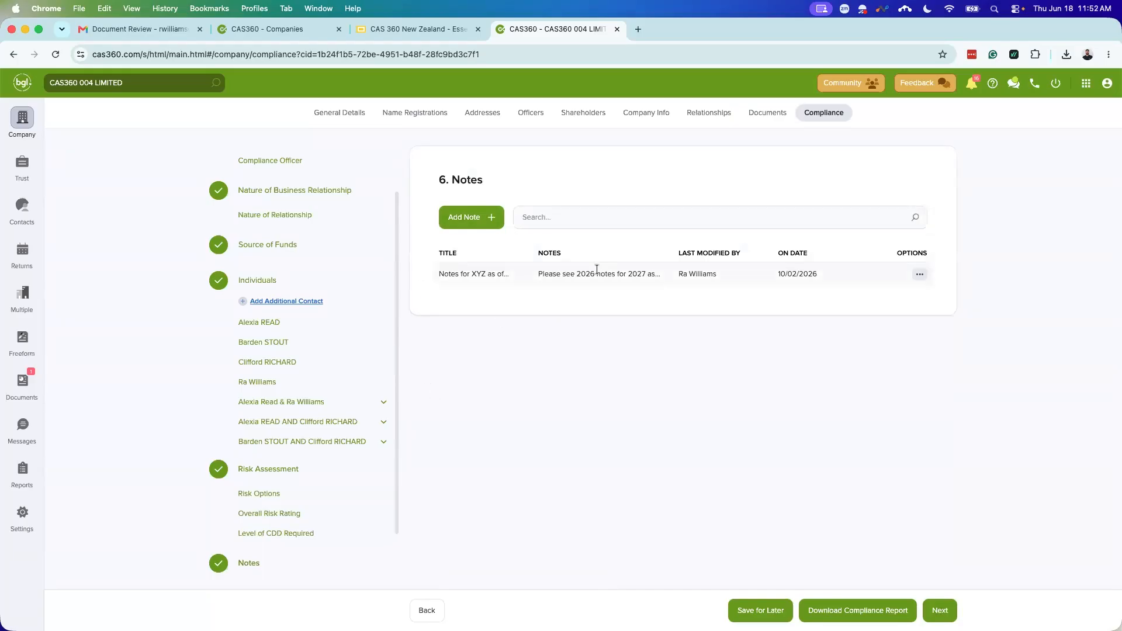
mouse_move(596, 271)
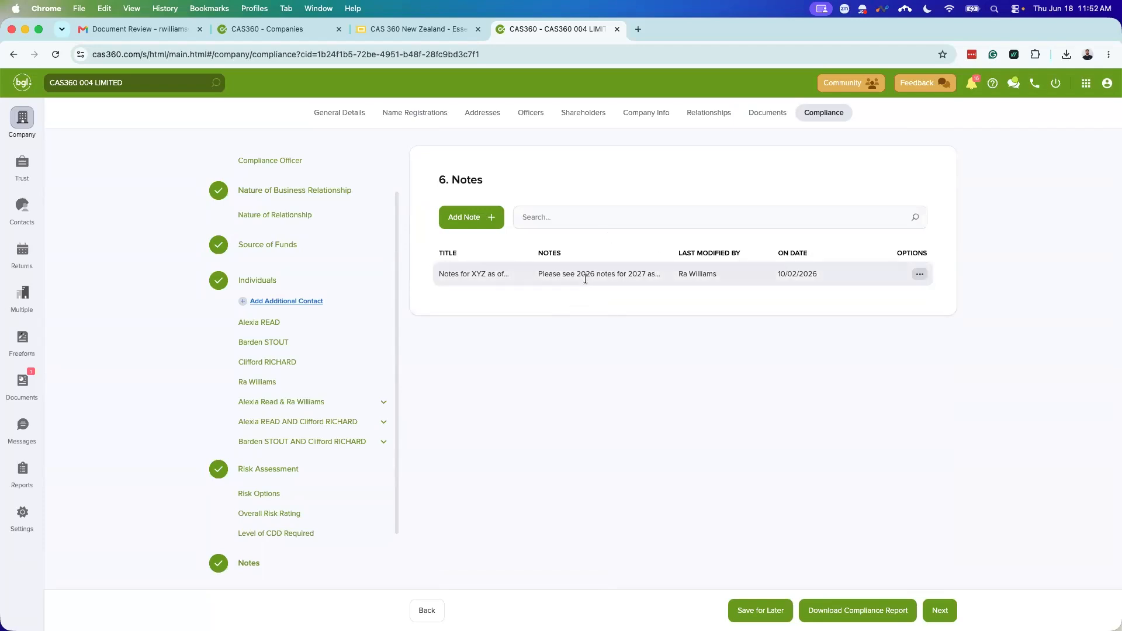
left_click(552, 216)
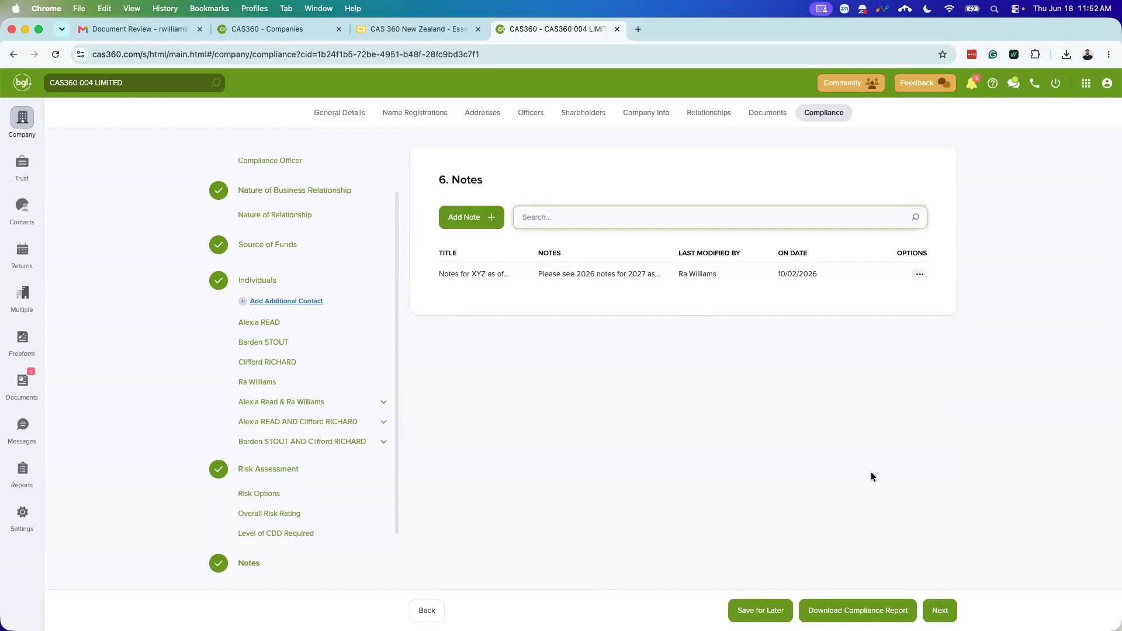
Step: Go to the 7. Risk Review step and clear the Reviewed By selection
left_click(938, 610)
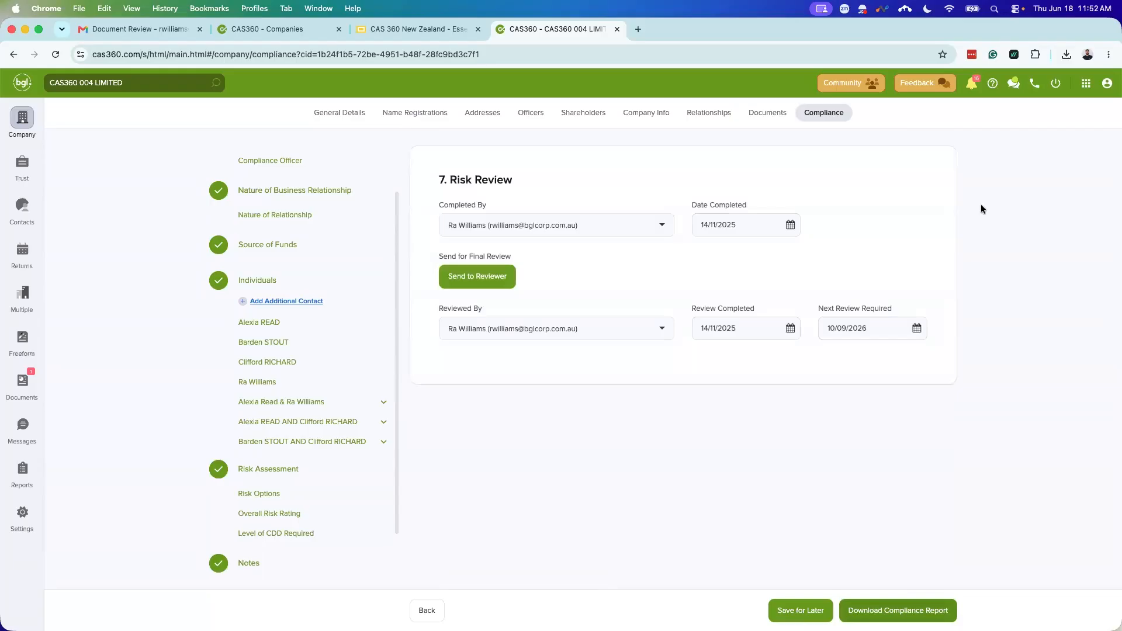
scroll(300, 468, "down", 2)
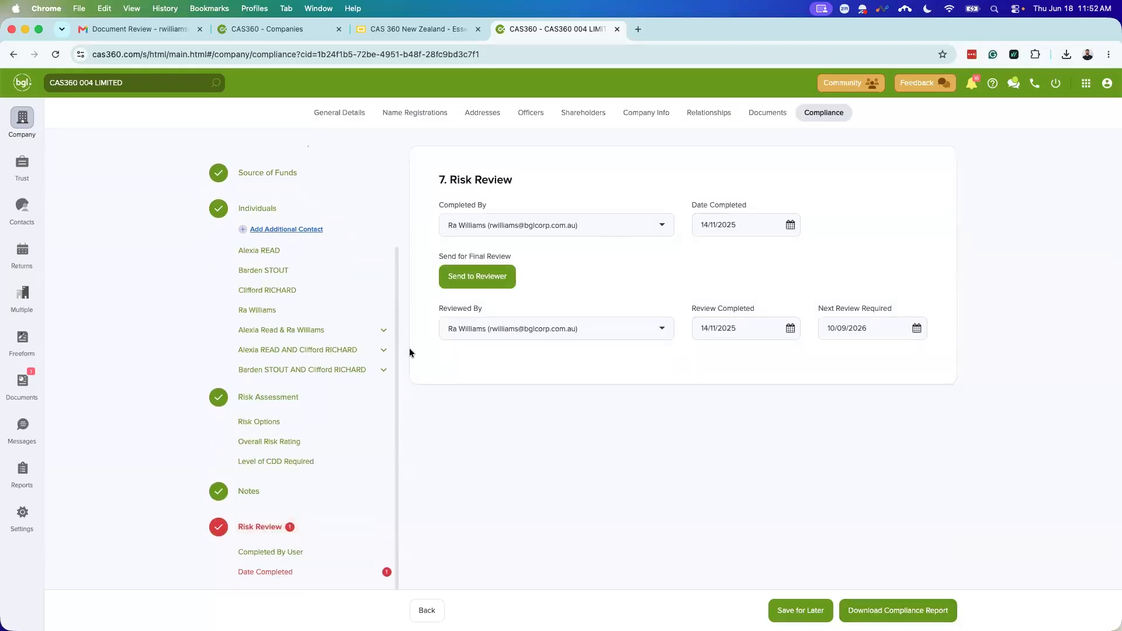
left_click(616, 331)
scroll(572, 377, "up", 1)
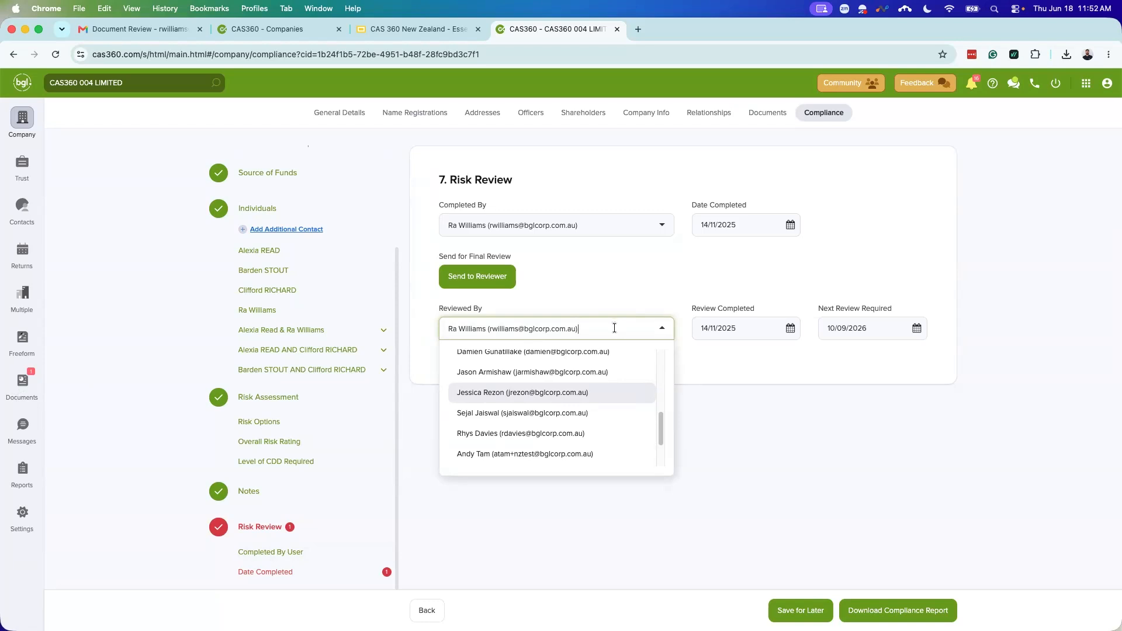
key("BackSpace")
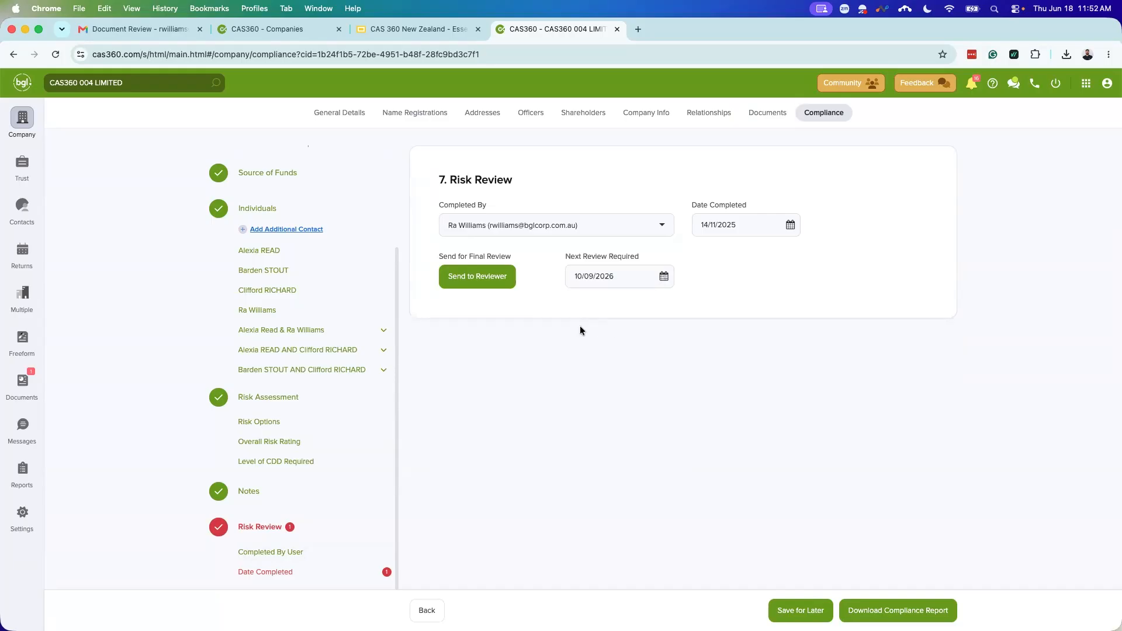
Step: Set Date Completed to 18/06/2026 and Next Review Required to 17/09/2026
left_click(790, 224)
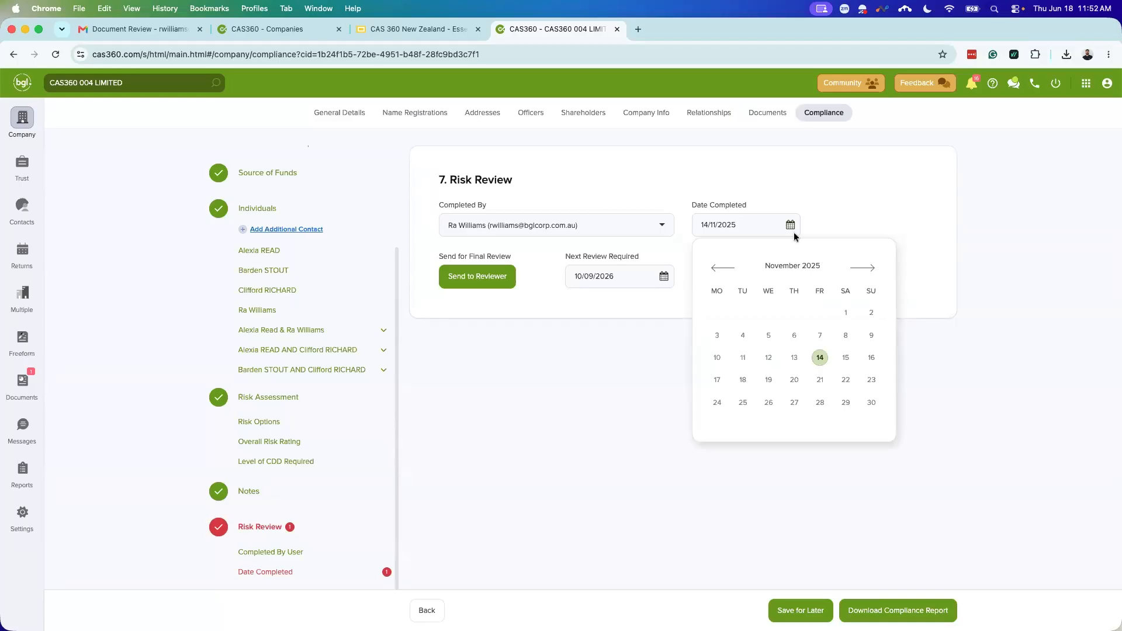
left_click(790, 226)
left_click(789, 224)
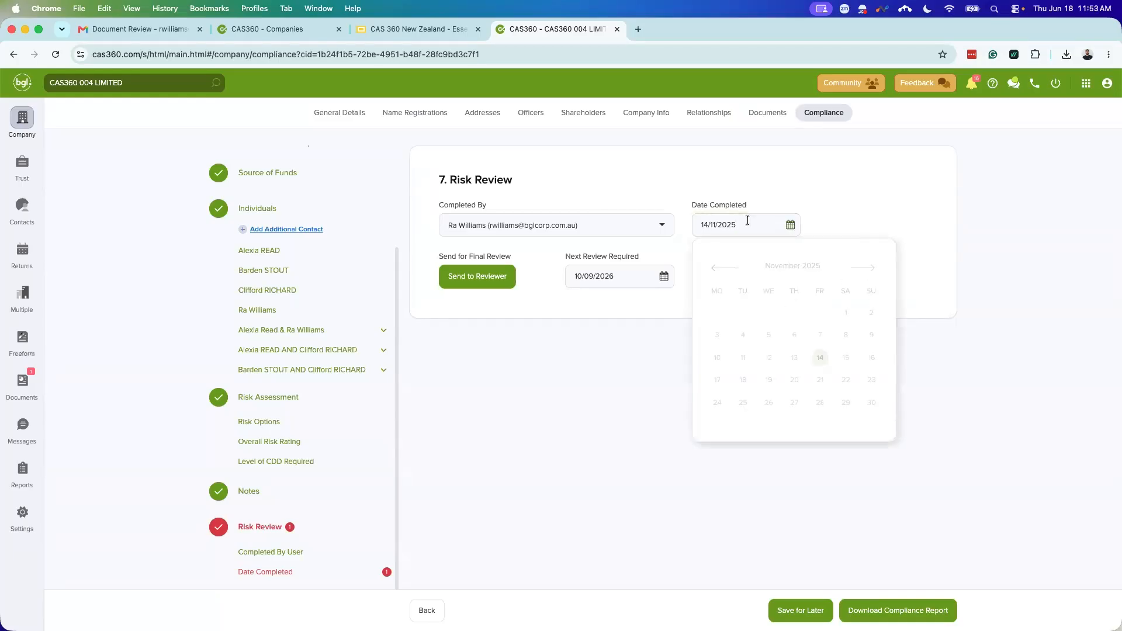
left_click(811, 264)
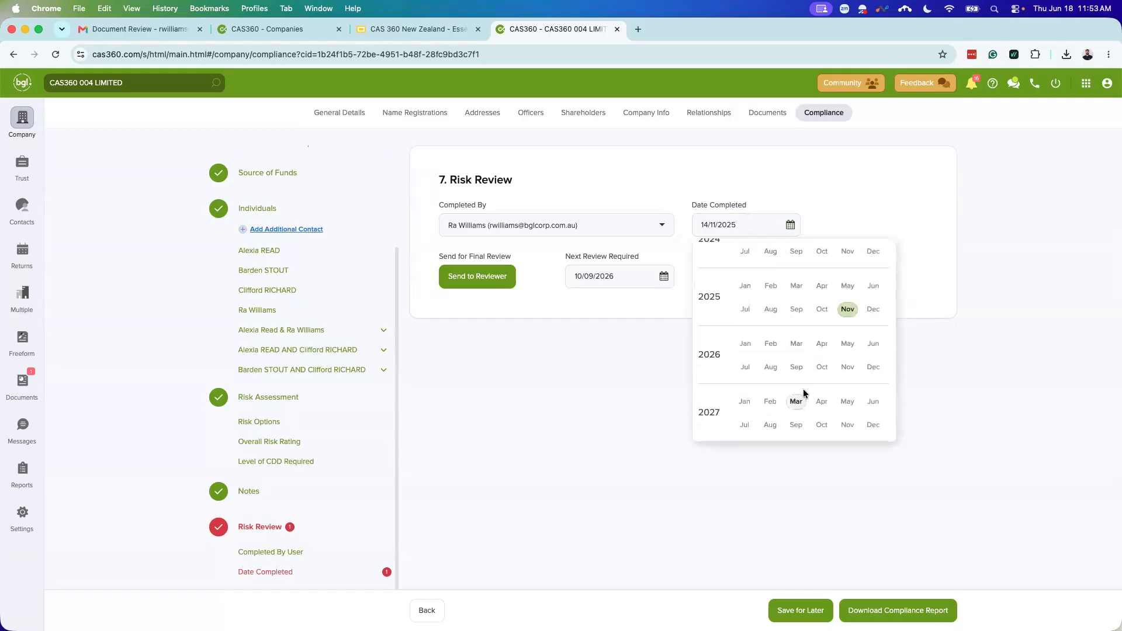
left_click(868, 344)
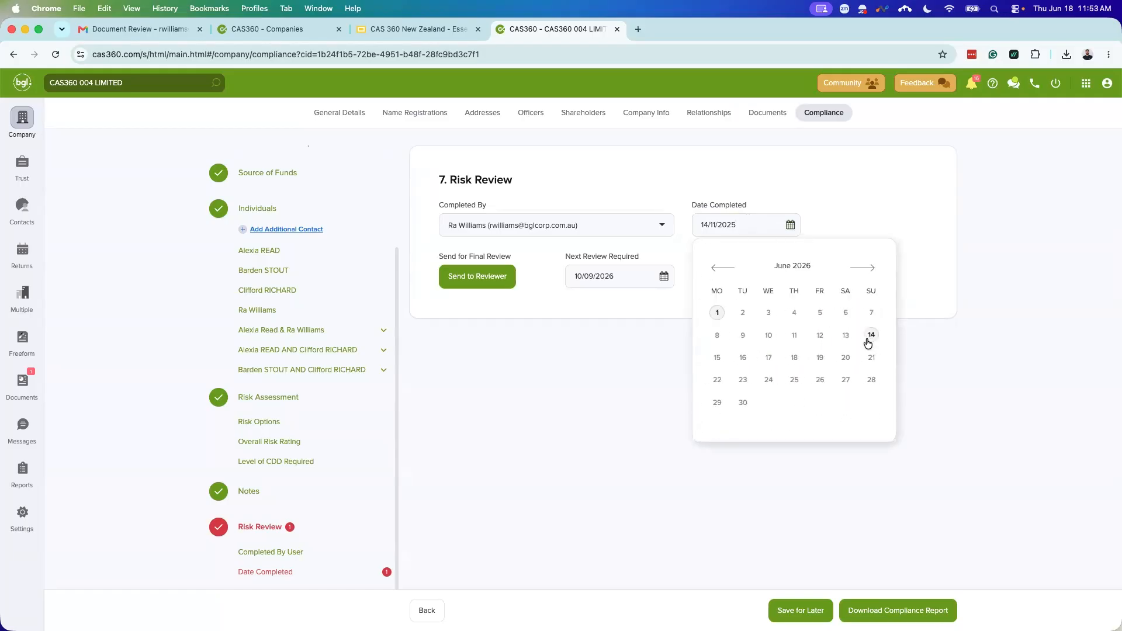
left_click(794, 358)
left_click(642, 403)
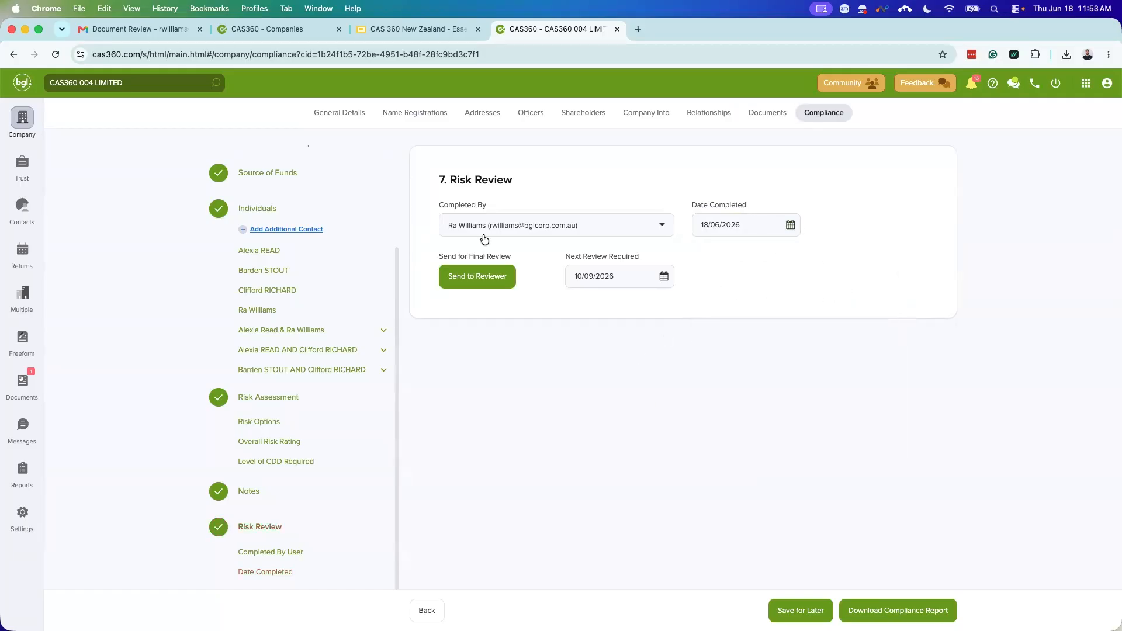
left_click(664, 277)
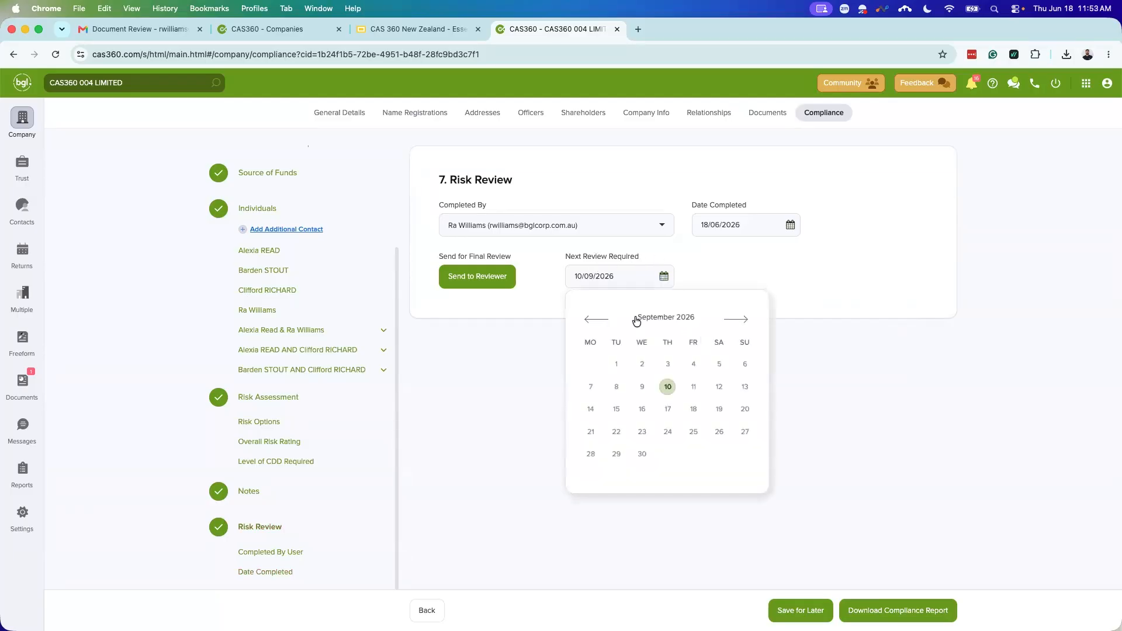
left_click(666, 409)
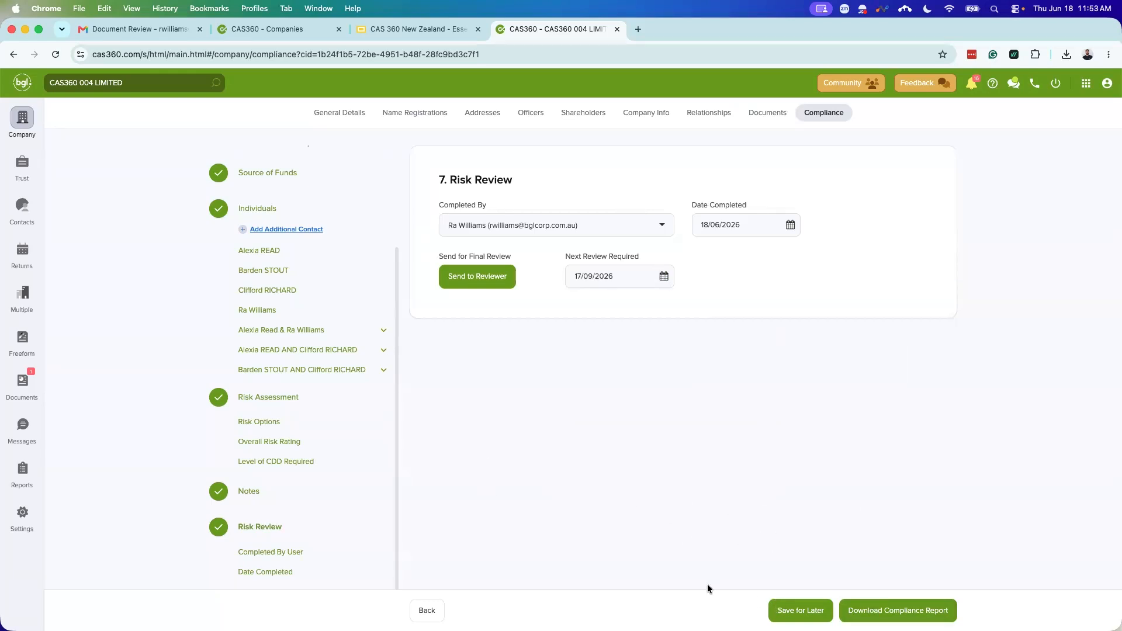
Step: Save the review for later, then download and open the AML Compliance Report PDF
left_click(785, 615)
scroll(287, 223, "up", 4)
scroll(316, 321, "down", 4)
left_click(910, 611)
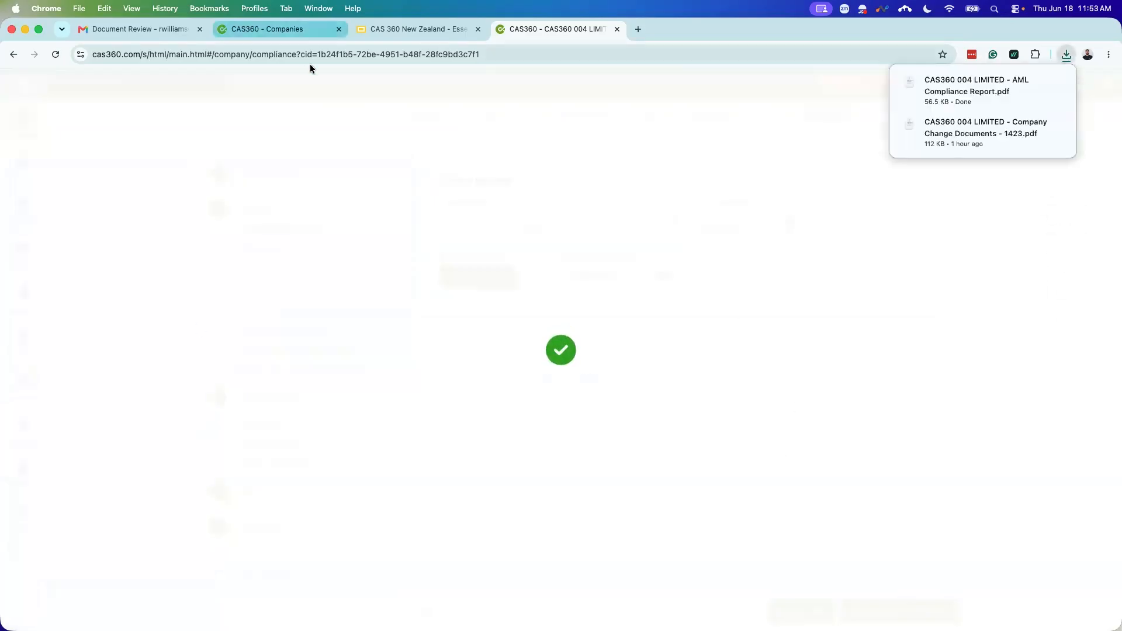
left_click(979, 98)
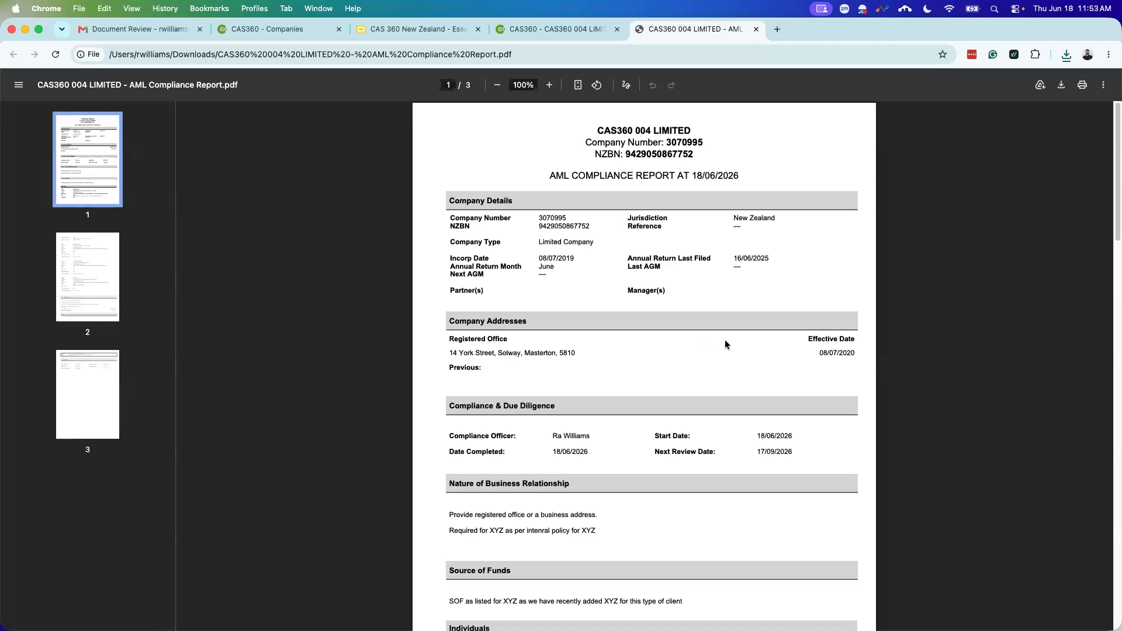
Step: Read the CAS360 004 LIMITED report down to its Risk Review section, then close the PDF
scroll(715, 374, "down", 3)
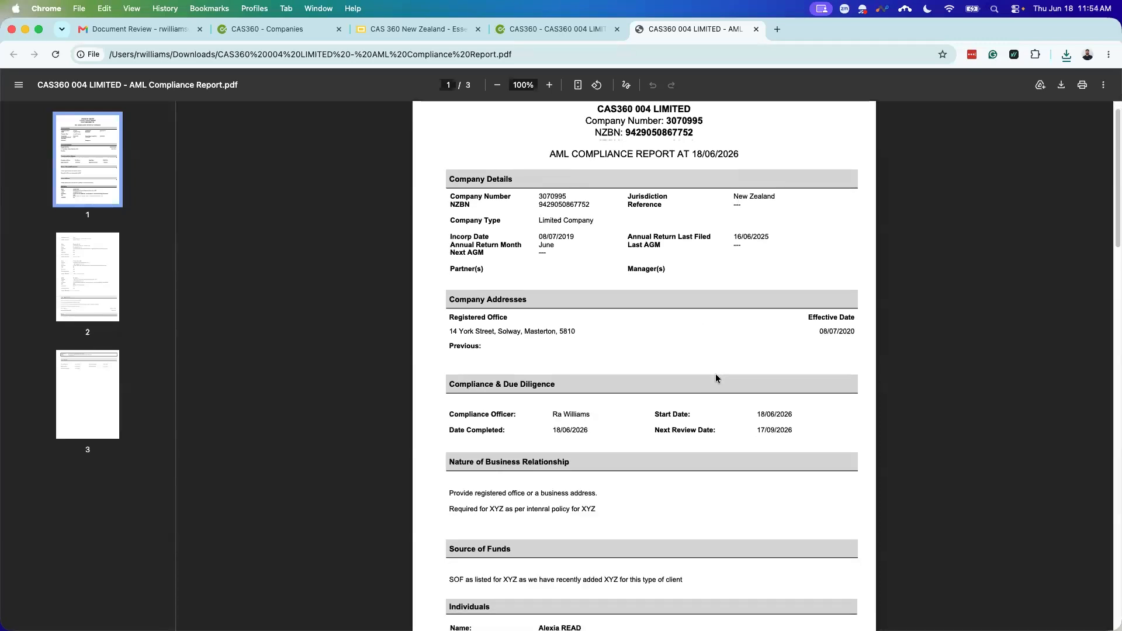
scroll(715, 377, "down", 3)
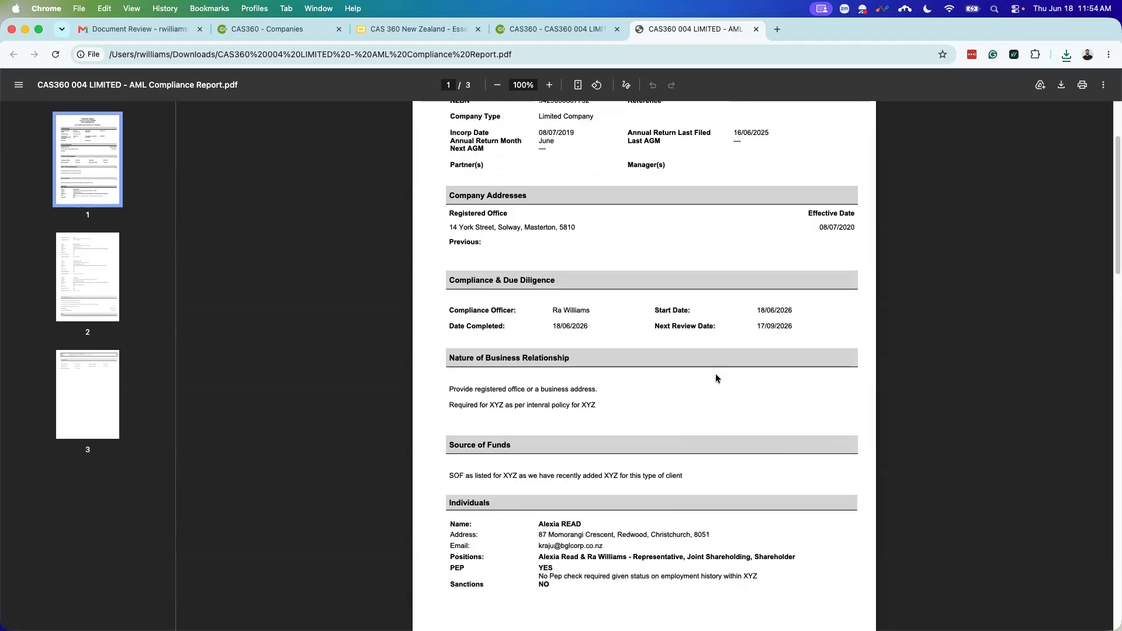
scroll(715, 378, "down", 5)
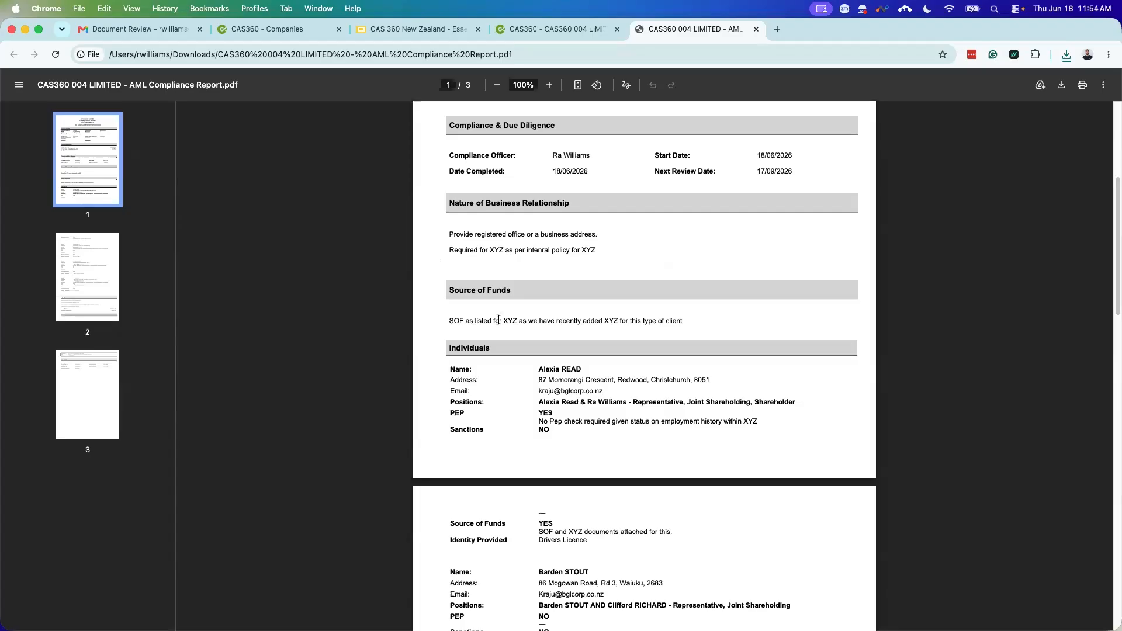
scroll(516, 336, "down", 1)
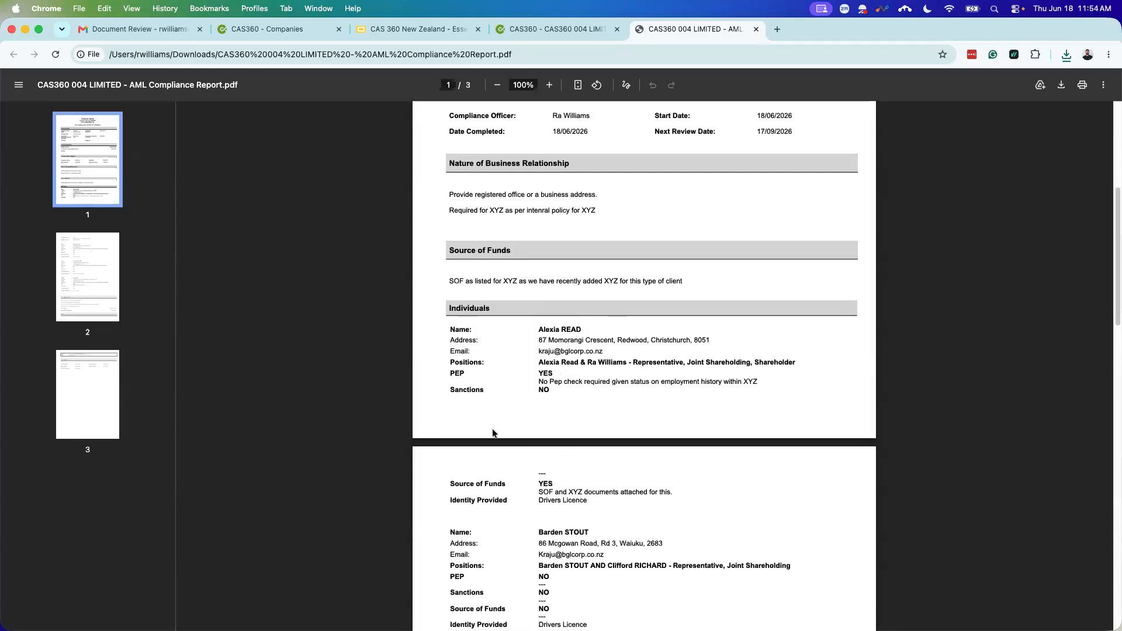
scroll(494, 407, "down", 1)
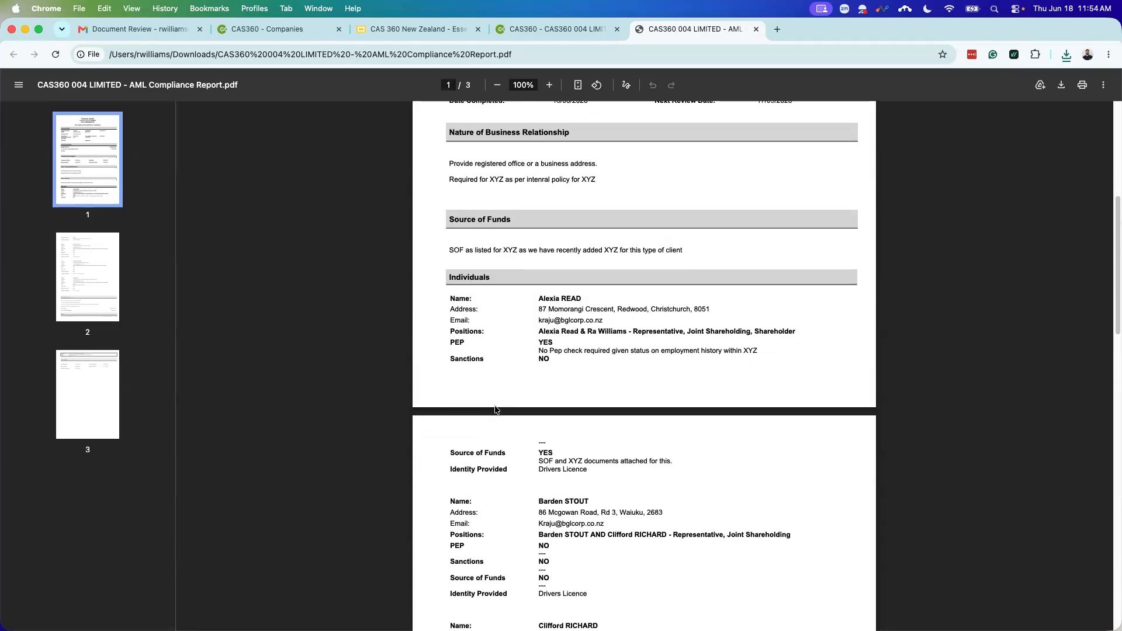
scroll(495, 409, "down", 1)
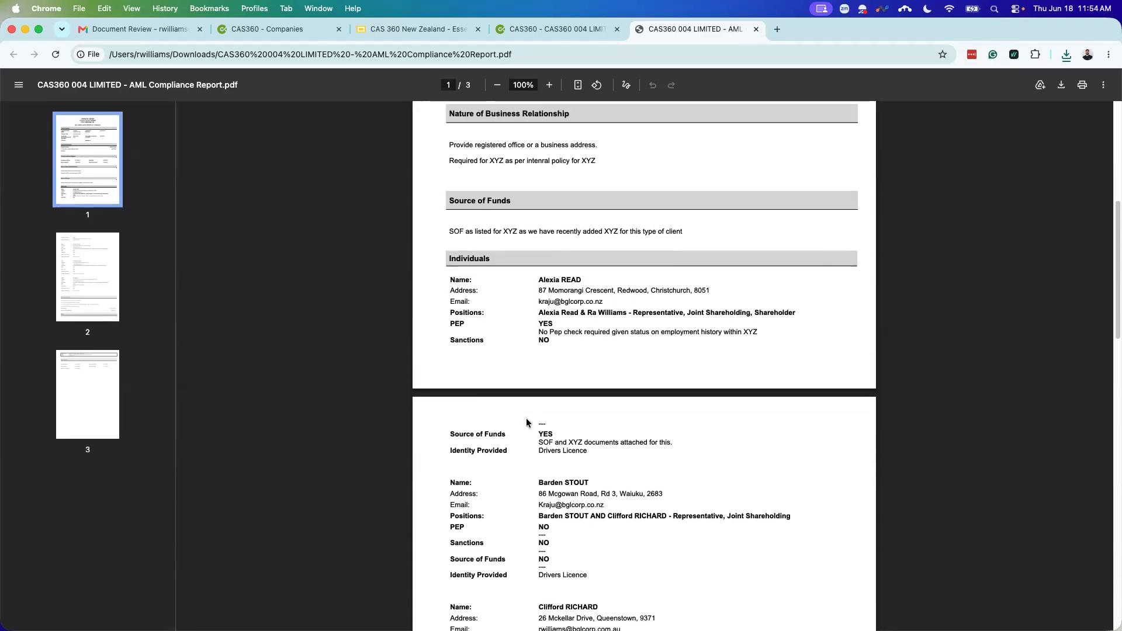
scroll(526, 415, "down", 1)
scroll(526, 409, "down", 1)
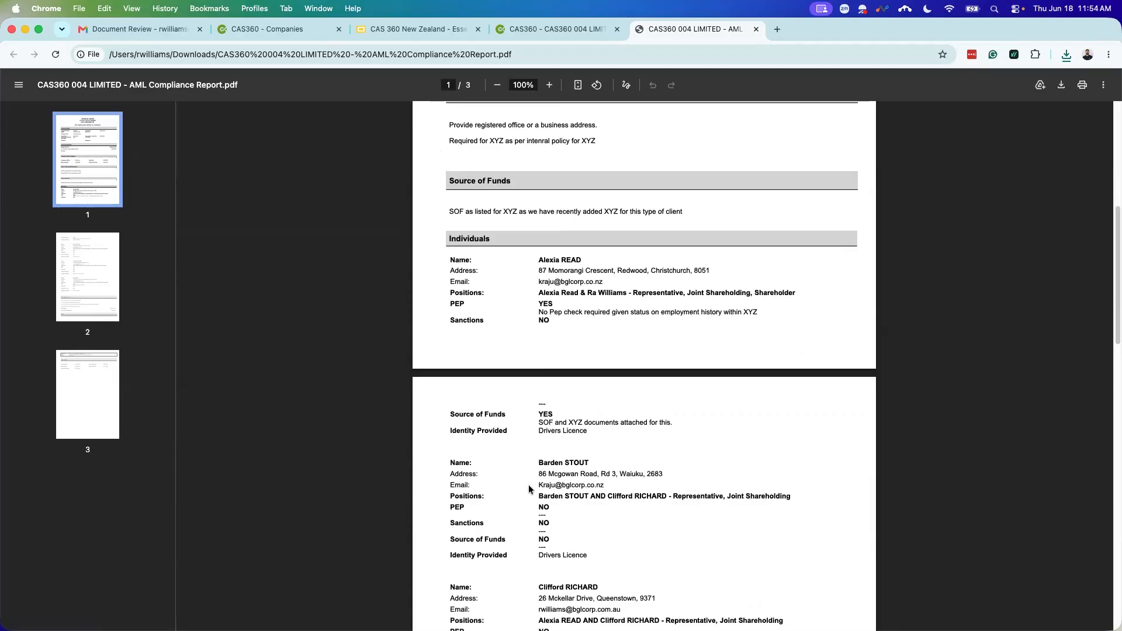
scroll(529, 421, "down", 1)
scroll(530, 418, "down", 1)
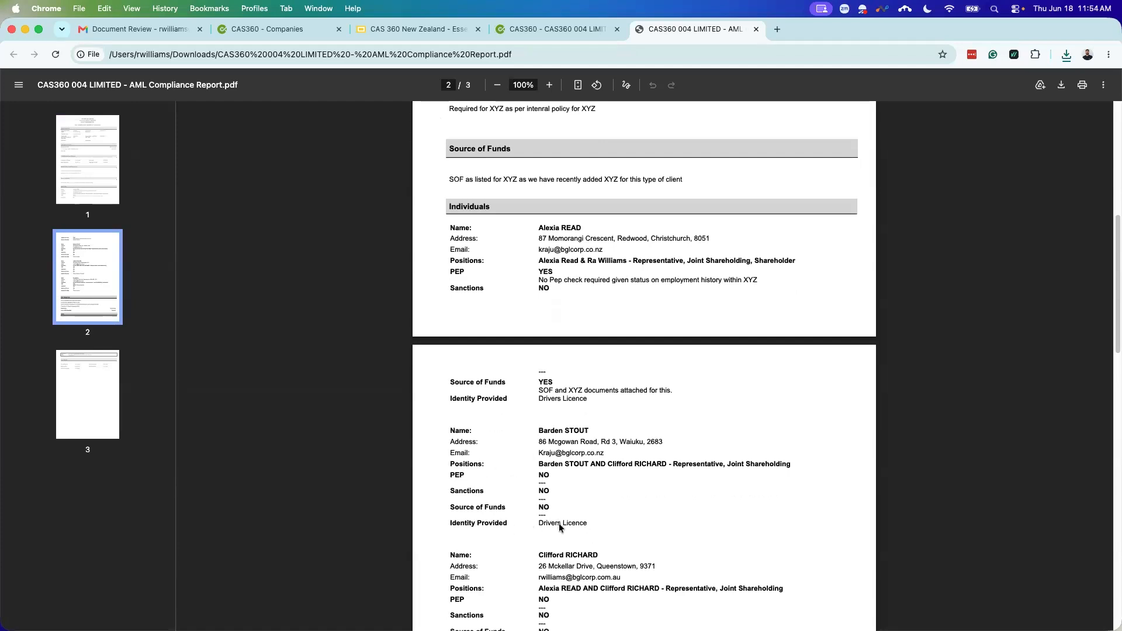
scroll(561, 529, "down", 1)
scroll(559, 527, "down", 3)
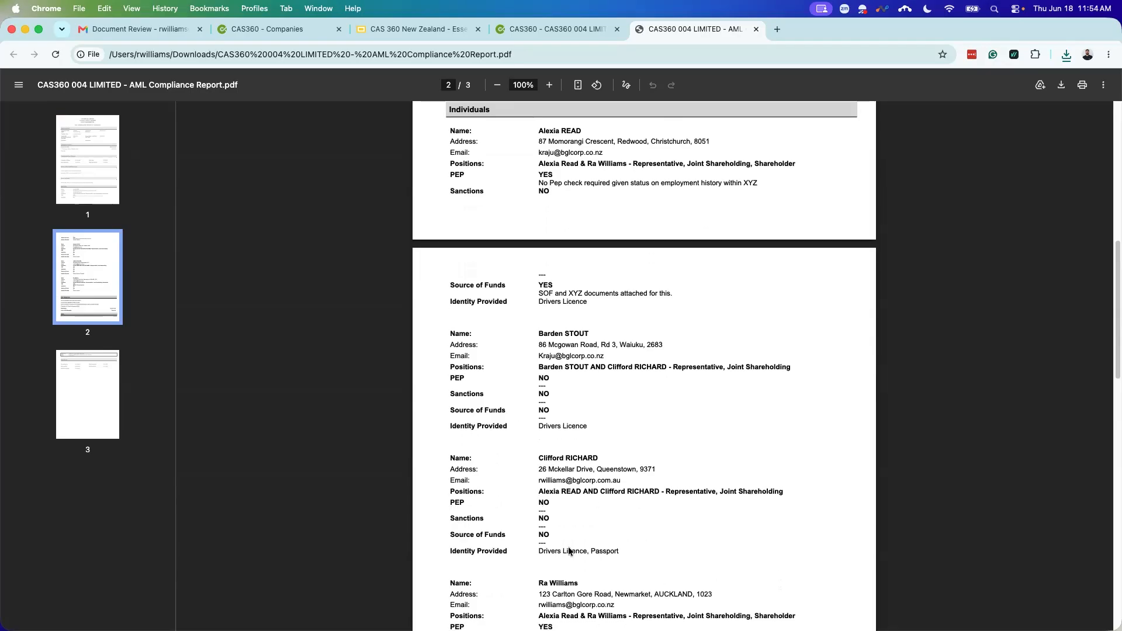
scroll(611, 514, "down", 1)
scroll(610, 514, "down", 1)
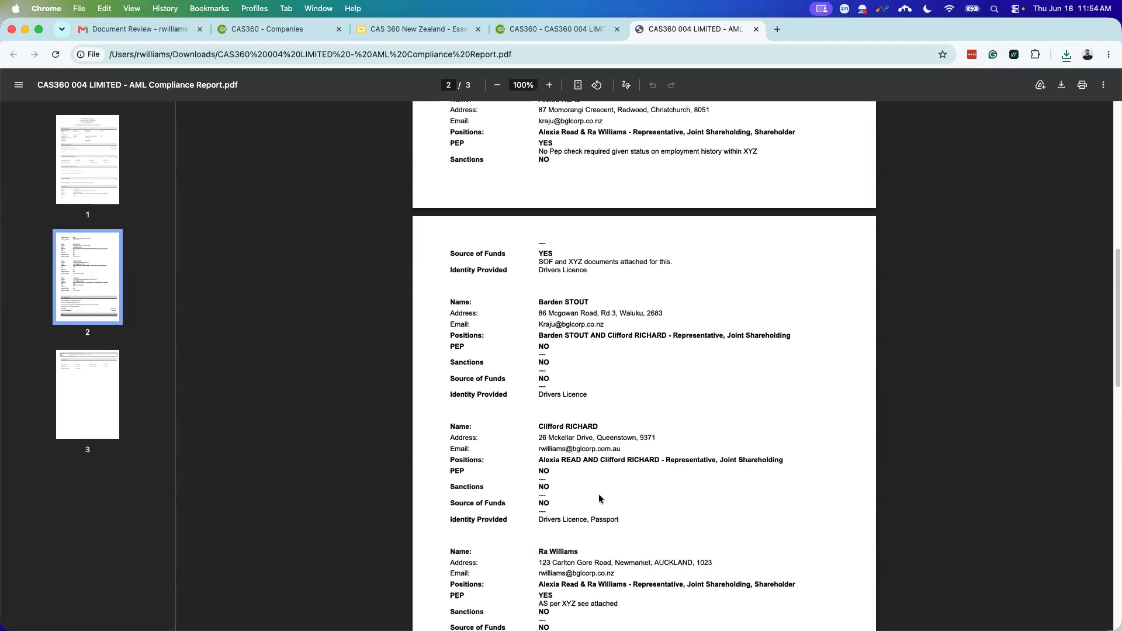
scroll(599, 496, "down", 10)
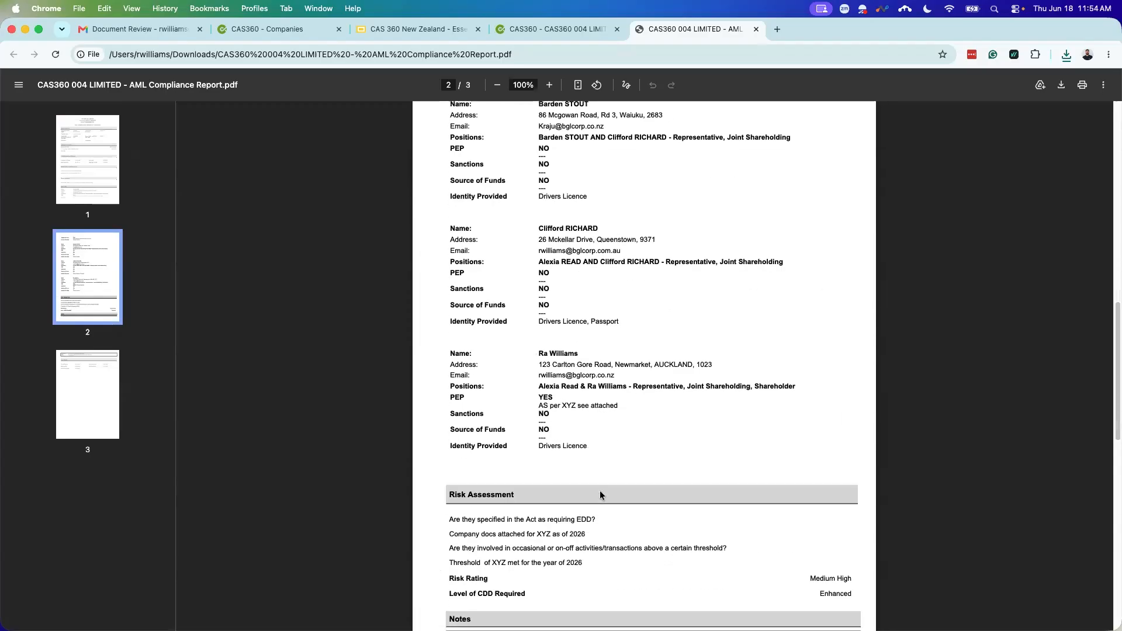
scroll(696, 464, "down", 3)
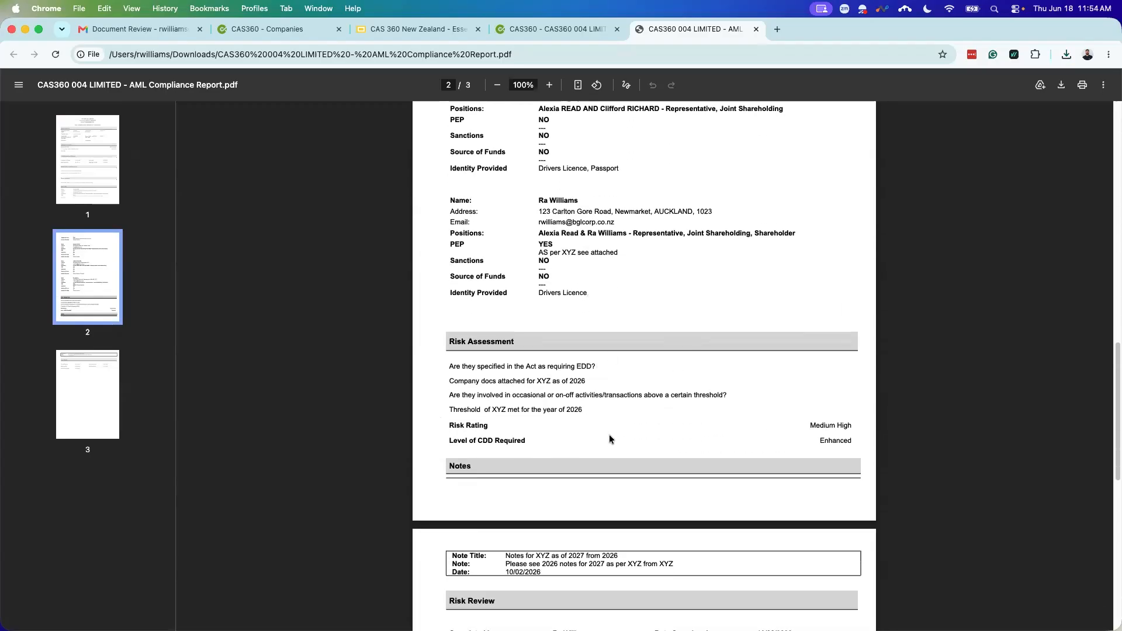
scroll(608, 438, "down", 3)
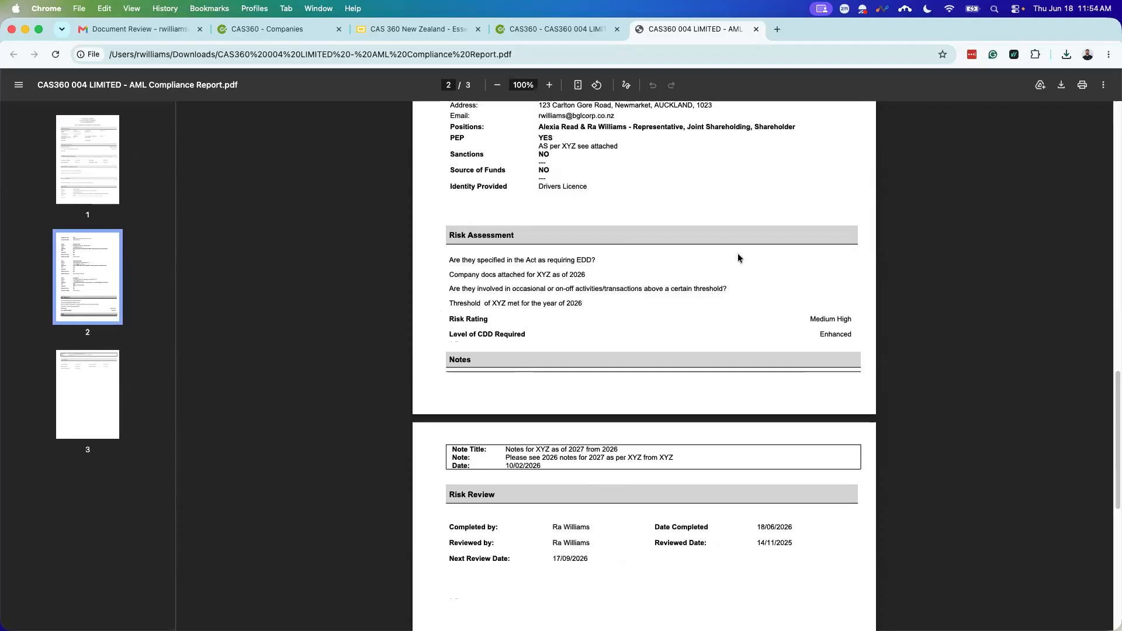
left_click(755, 30)
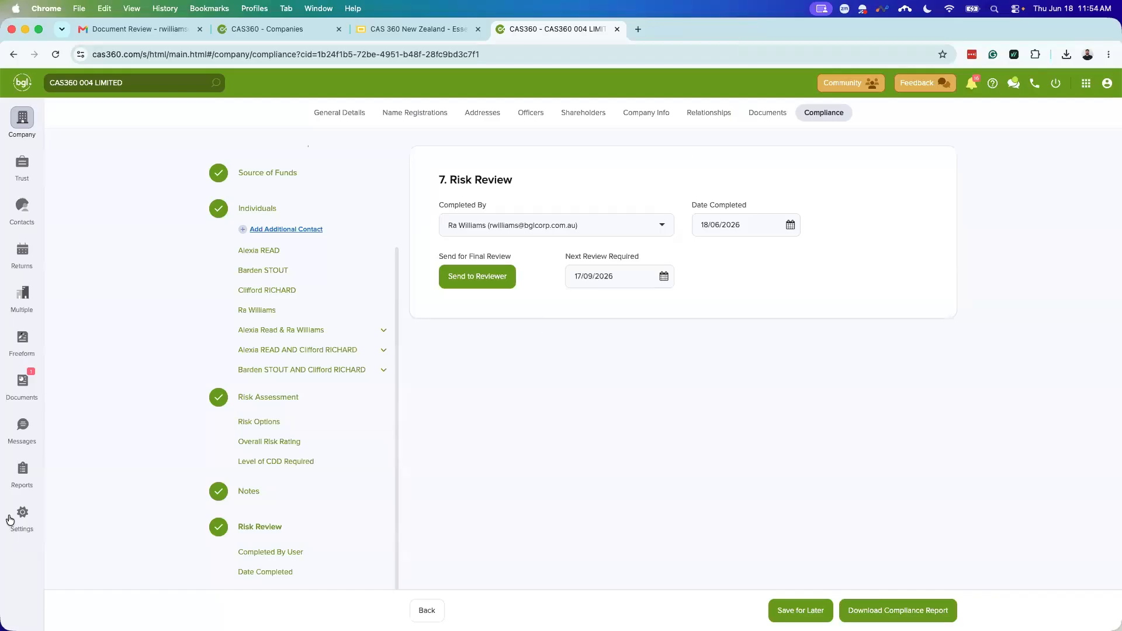
Step: Open Reports, view the AML Compliance Report's 26-company list, and close it without exporting
left_click(17, 469)
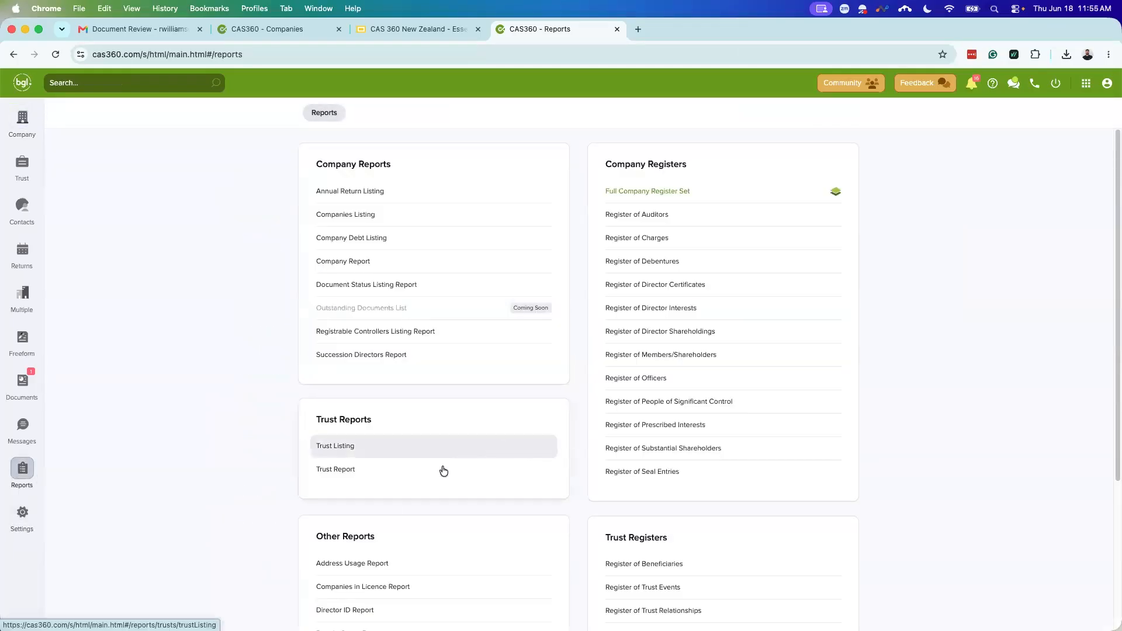
scroll(499, 476, "down", 5)
scroll(498, 480, "down", 2)
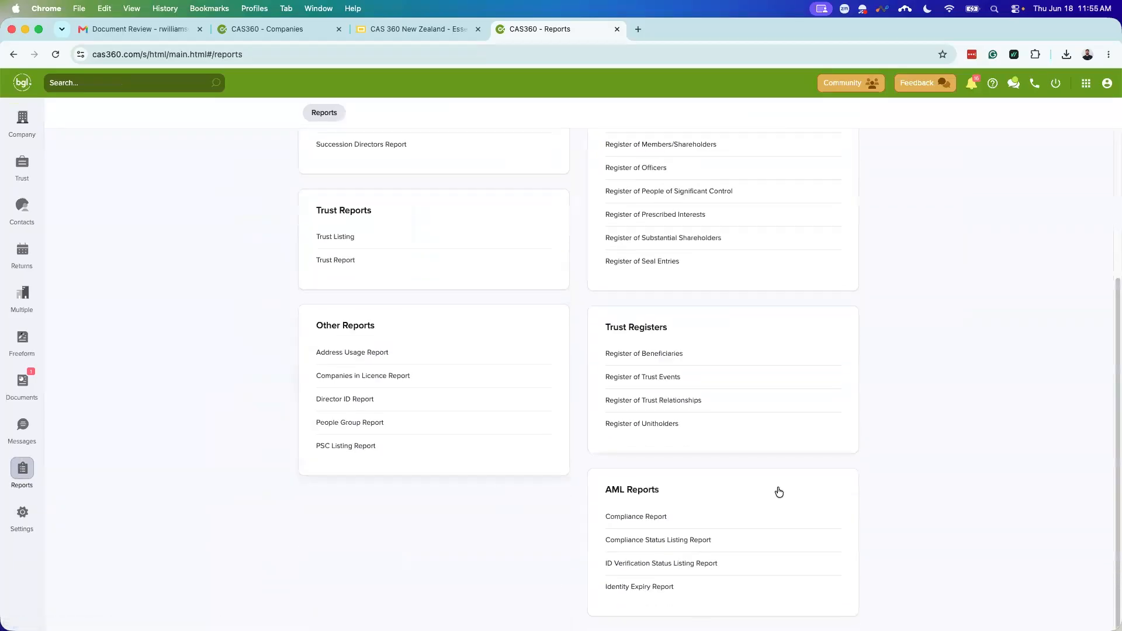
left_click(650, 518)
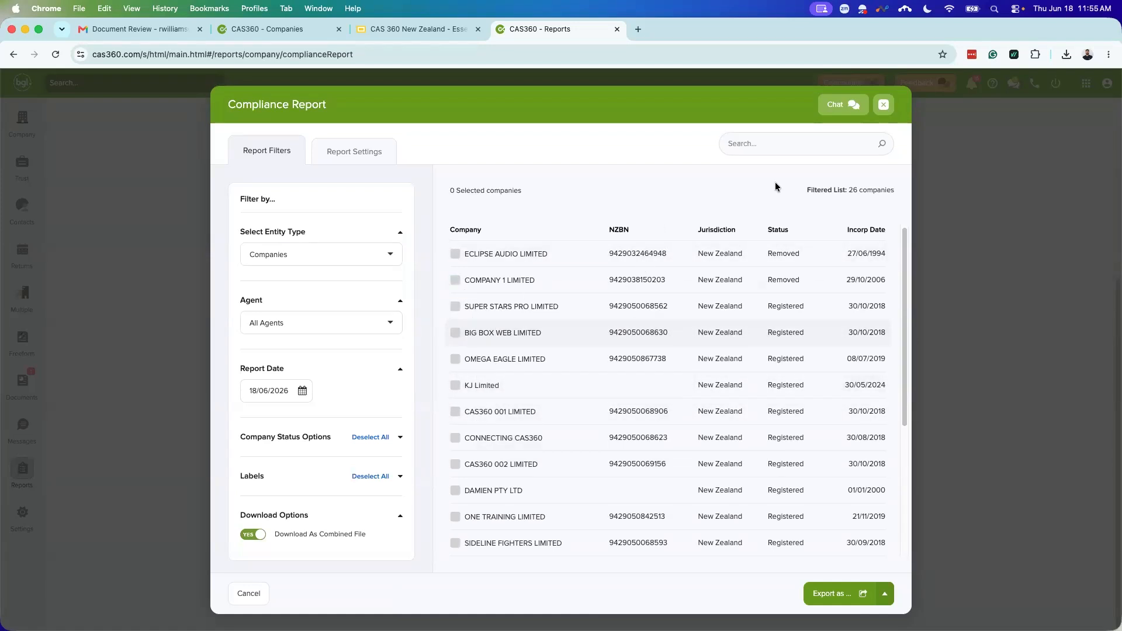
left_click(887, 105)
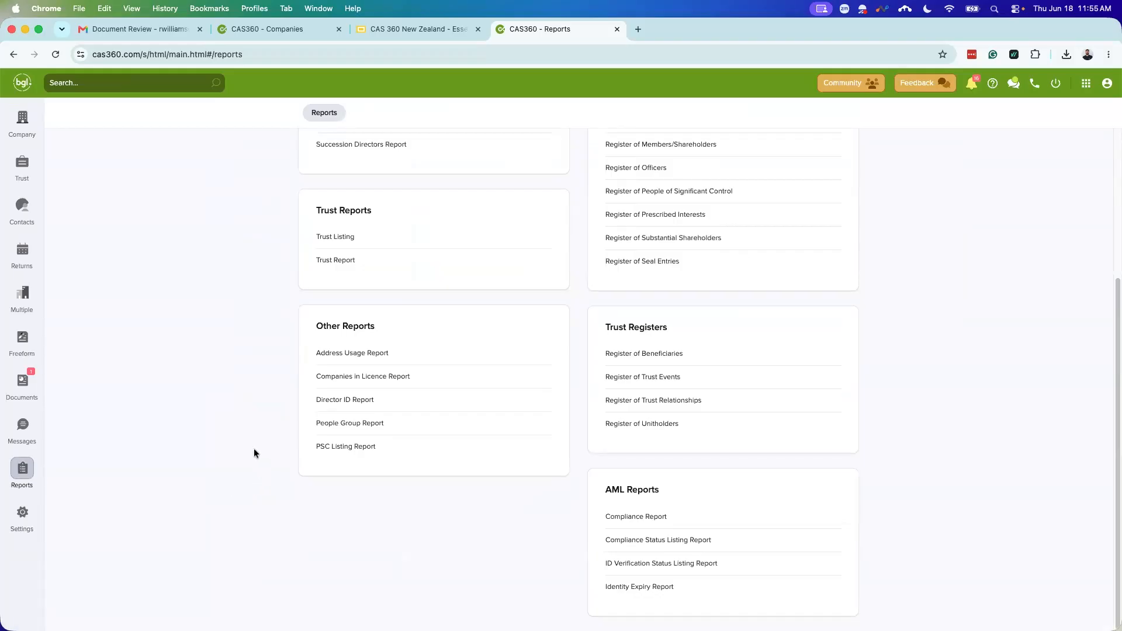
Step: Filter contacts to Individuals to check ID statuses, then open CAS360 004 LIMITED's Compliance tab
left_click(26, 206)
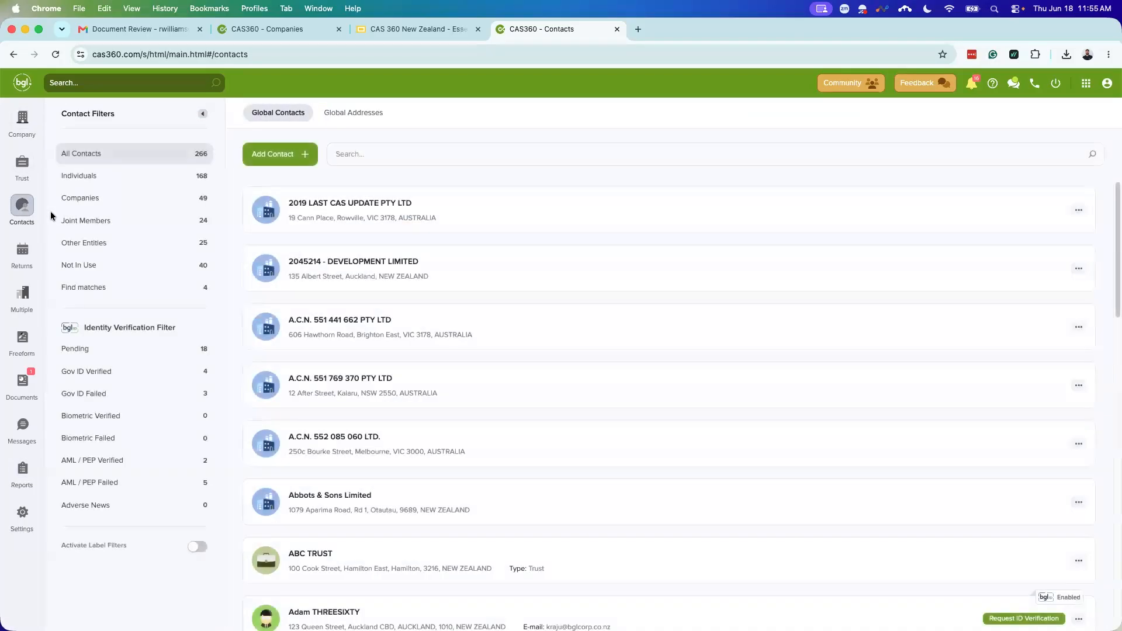
left_click(107, 176)
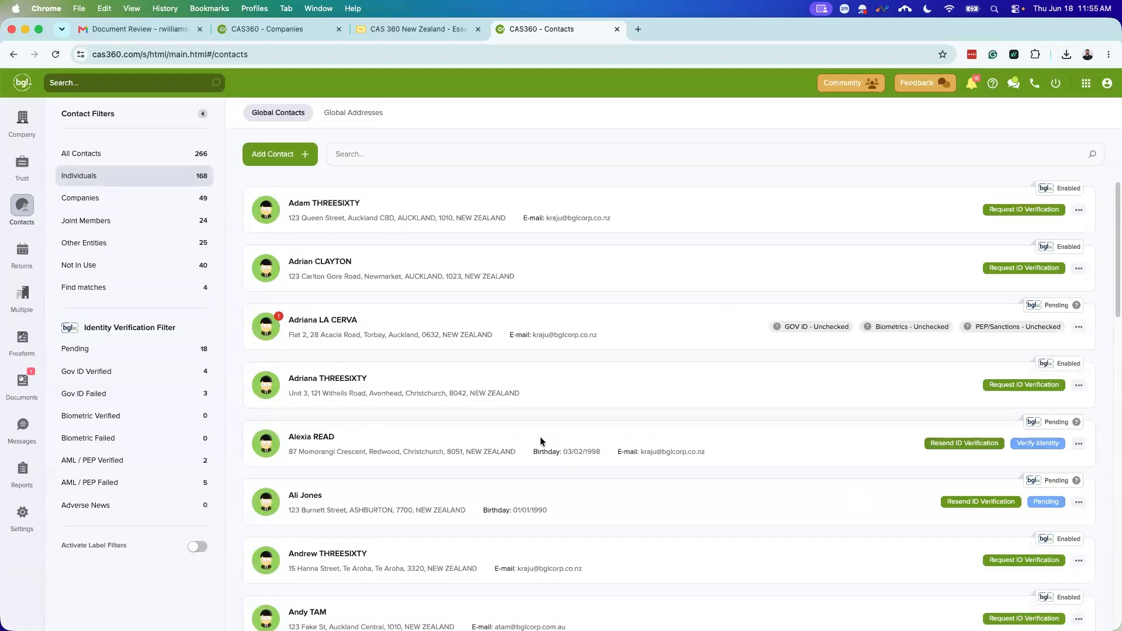
left_click(22, 120)
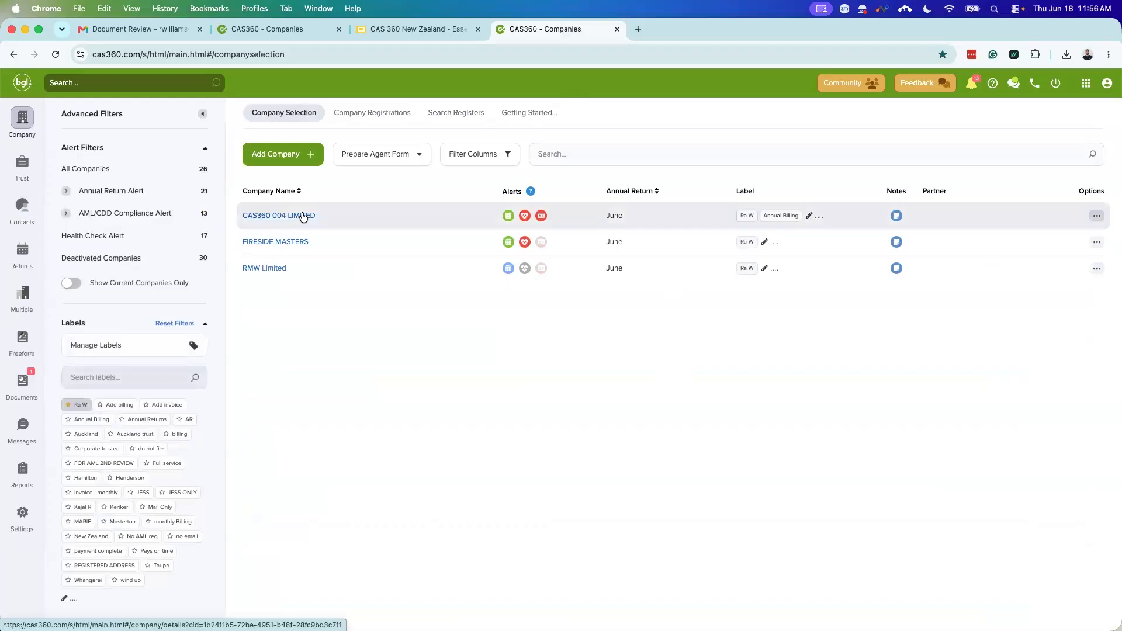
left_click(303, 216)
left_click(835, 113)
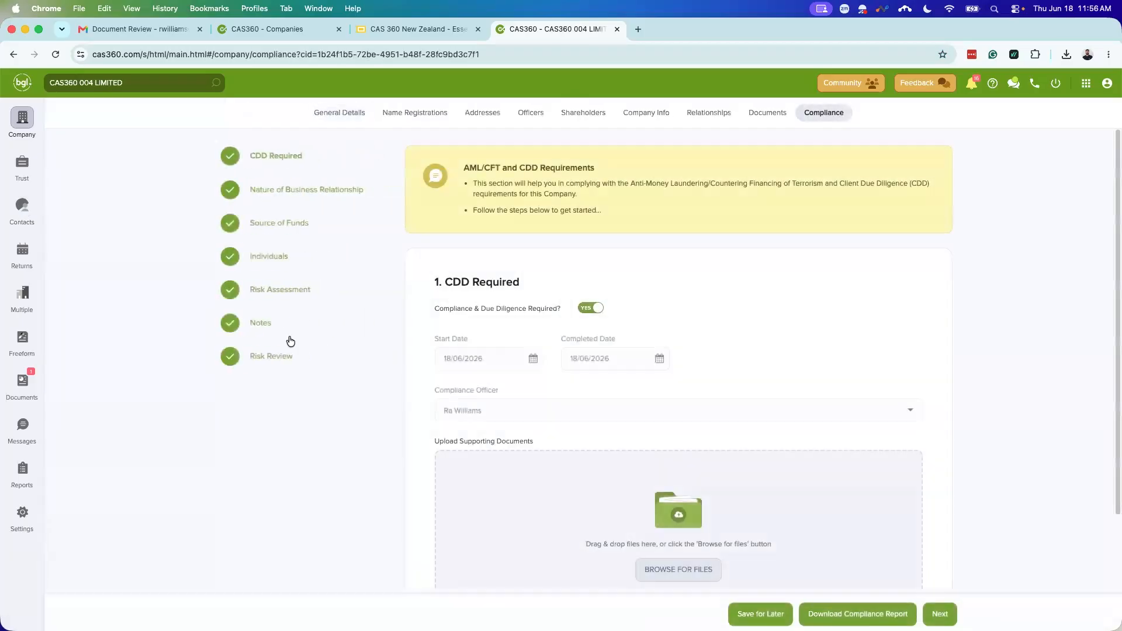
Step: Jump to the fourth individual's card in the Individuals step
left_click(260, 441)
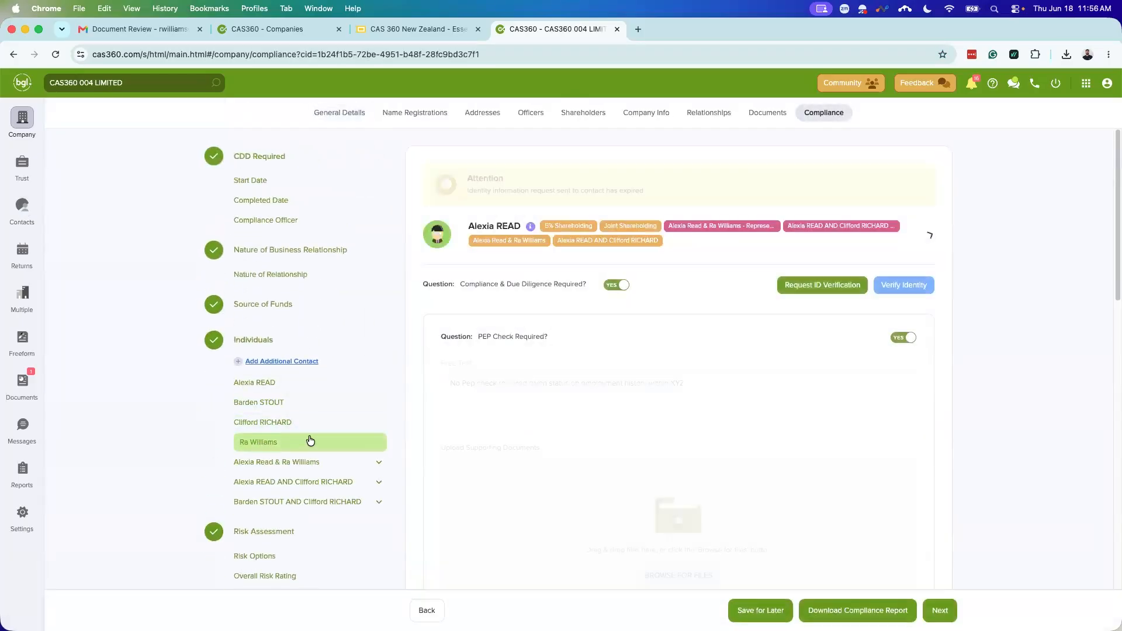
scroll(567, 409, "up", 8)
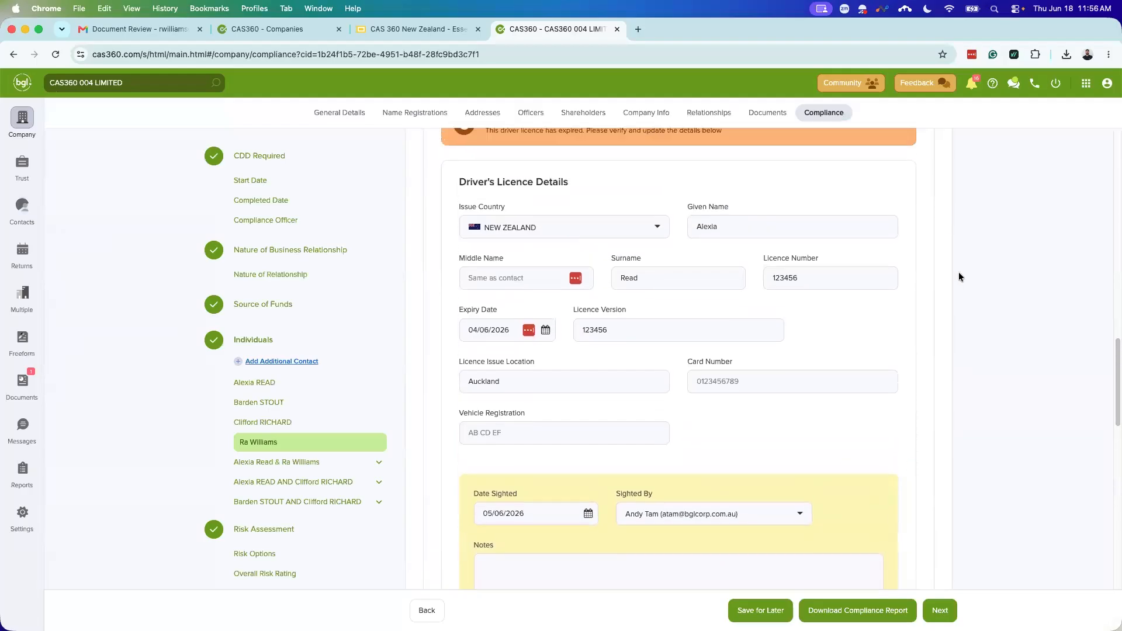
scroll(748, 416, "up", 7)
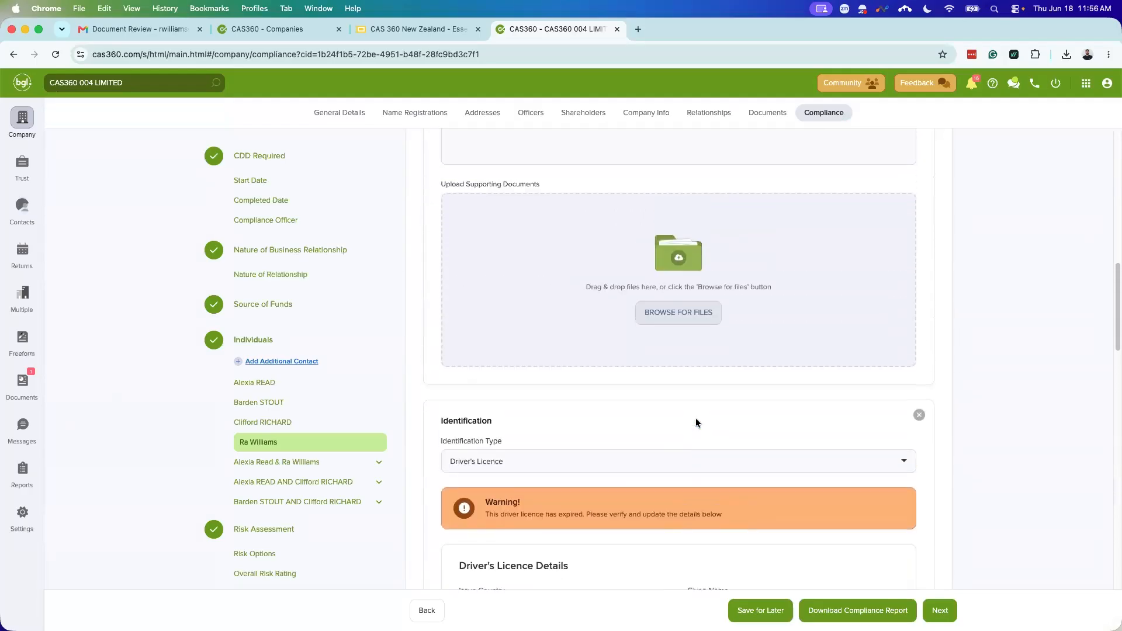
scroll(608, 440, "down", 10)
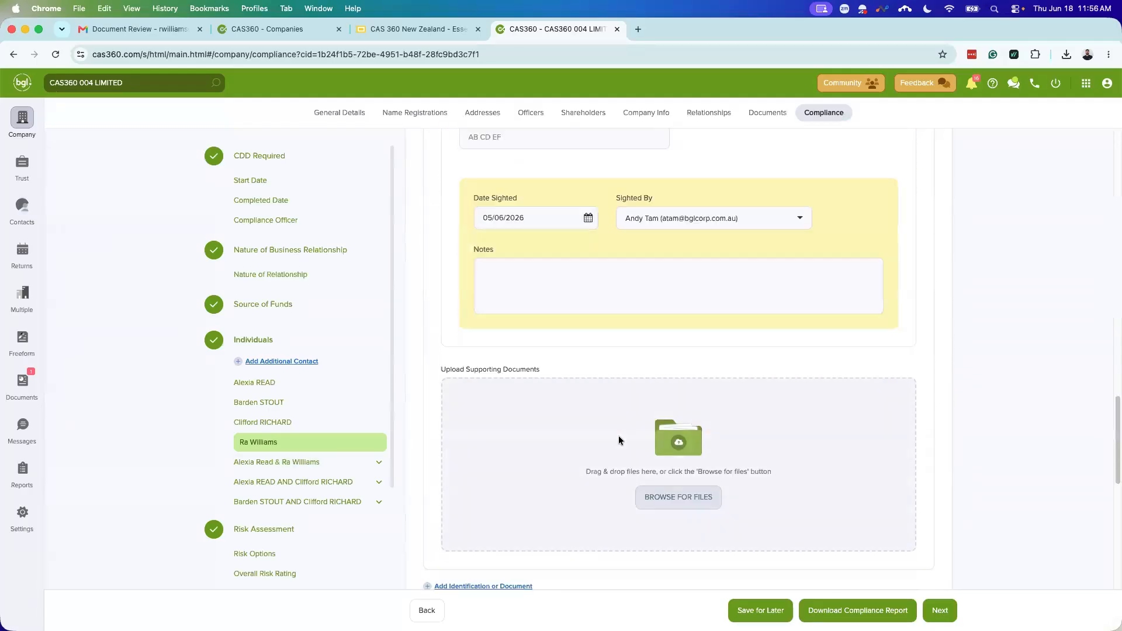
scroll(616, 438, "down", 6)
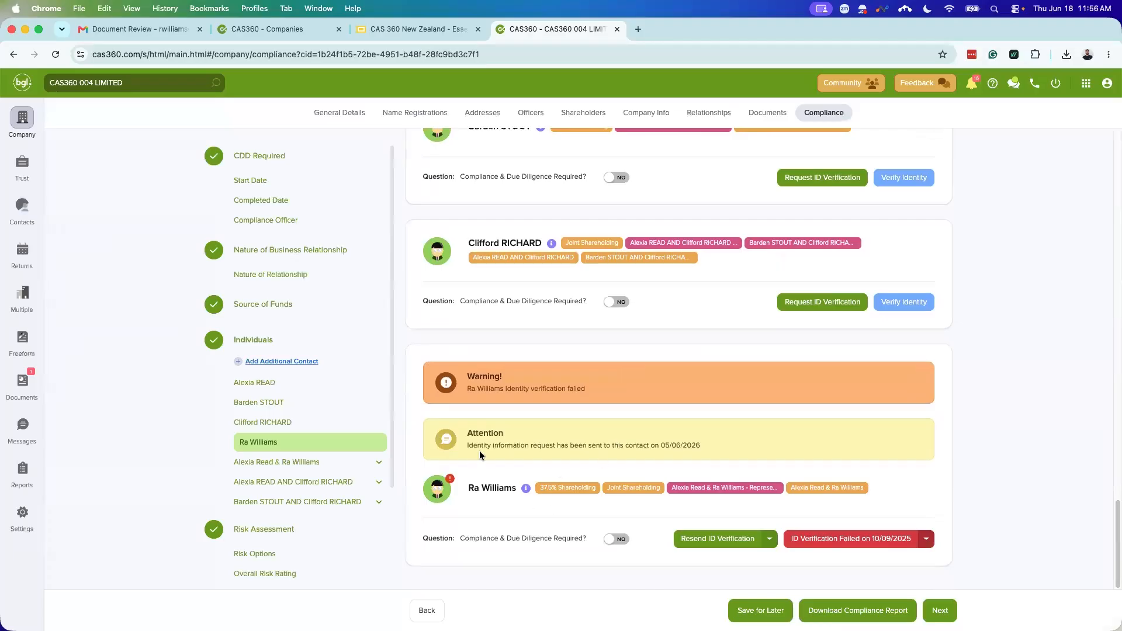
Step: Set that individual's Compliance & Due Diligence Required to YES, revealing Low risk, Failed verification results
left_click(613, 538)
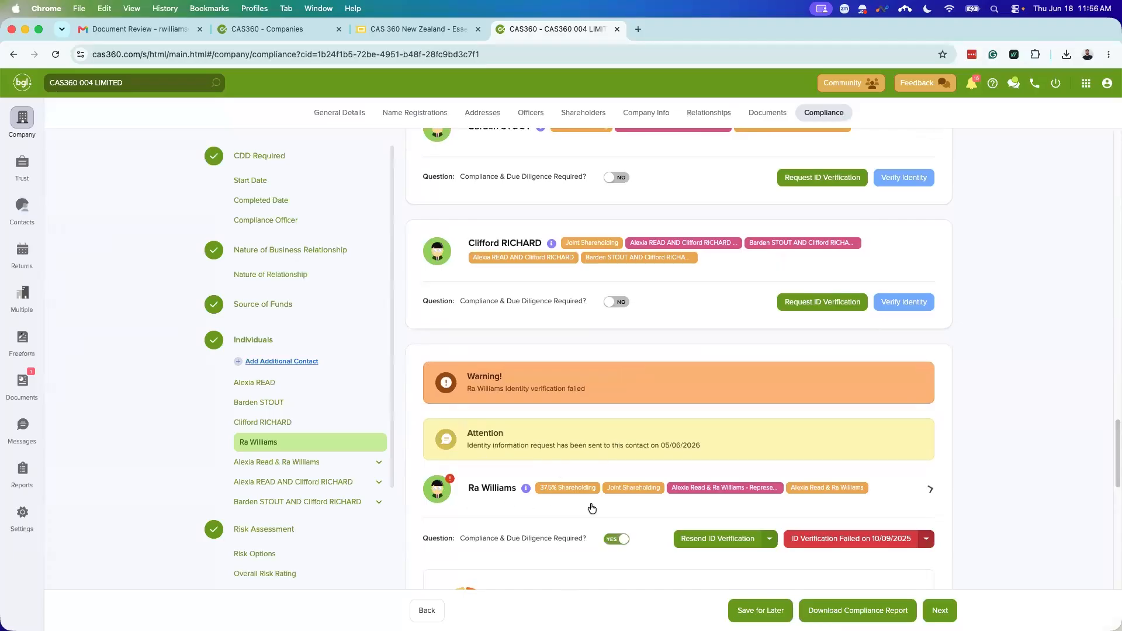
scroll(573, 454, "down", 7)
scroll(689, 395, "down", 5)
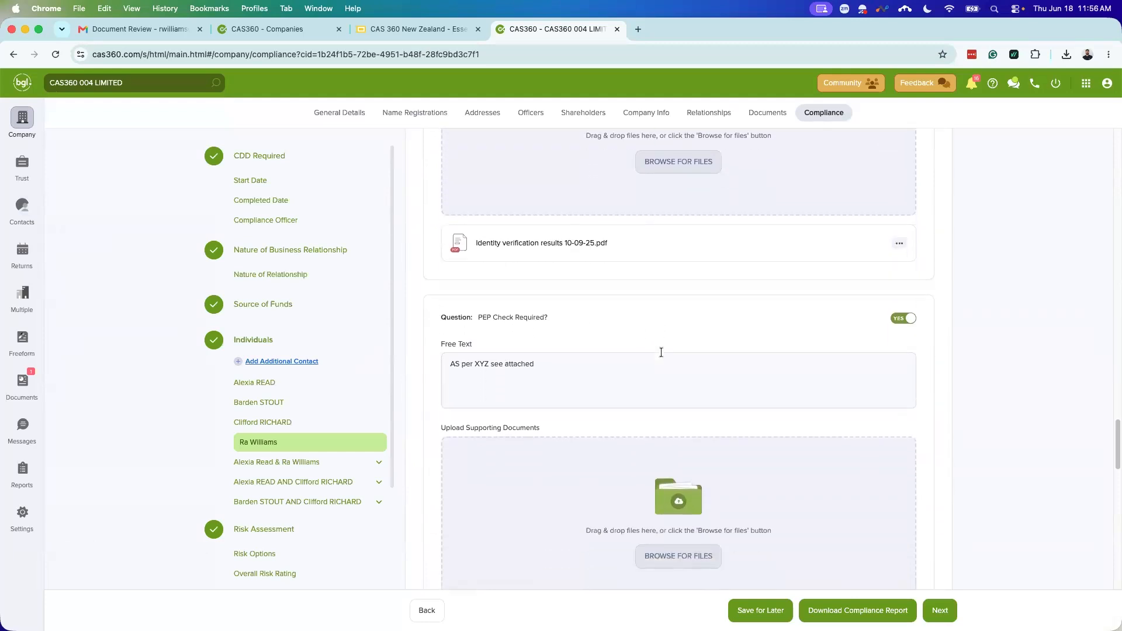
scroll(675, 387, "up", 6)
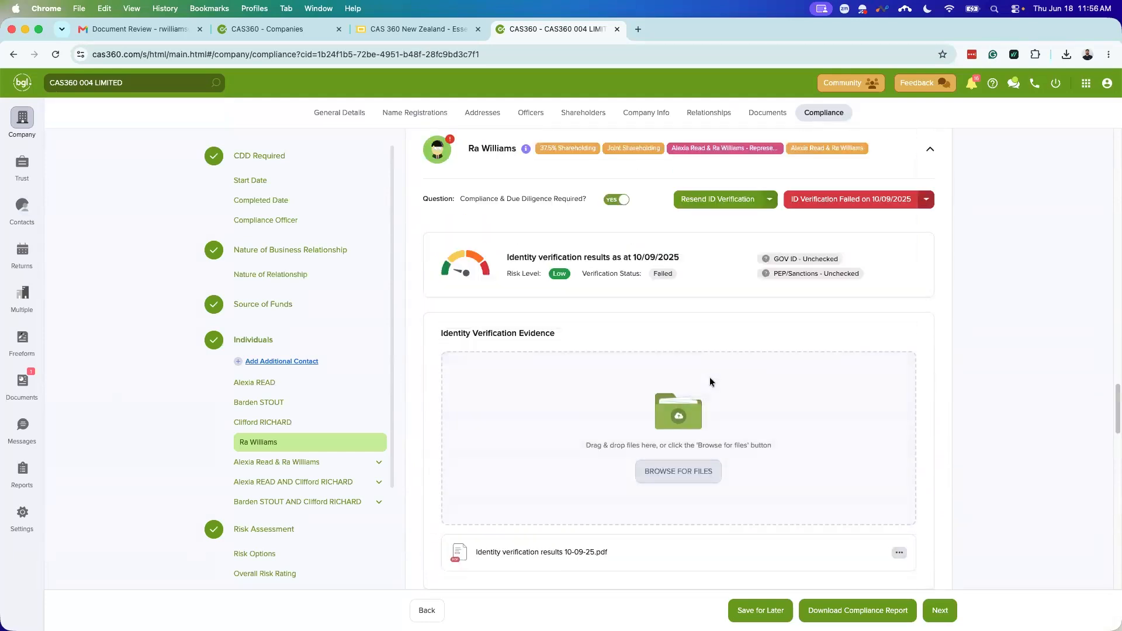
scroll(710, 377, "up", 1)
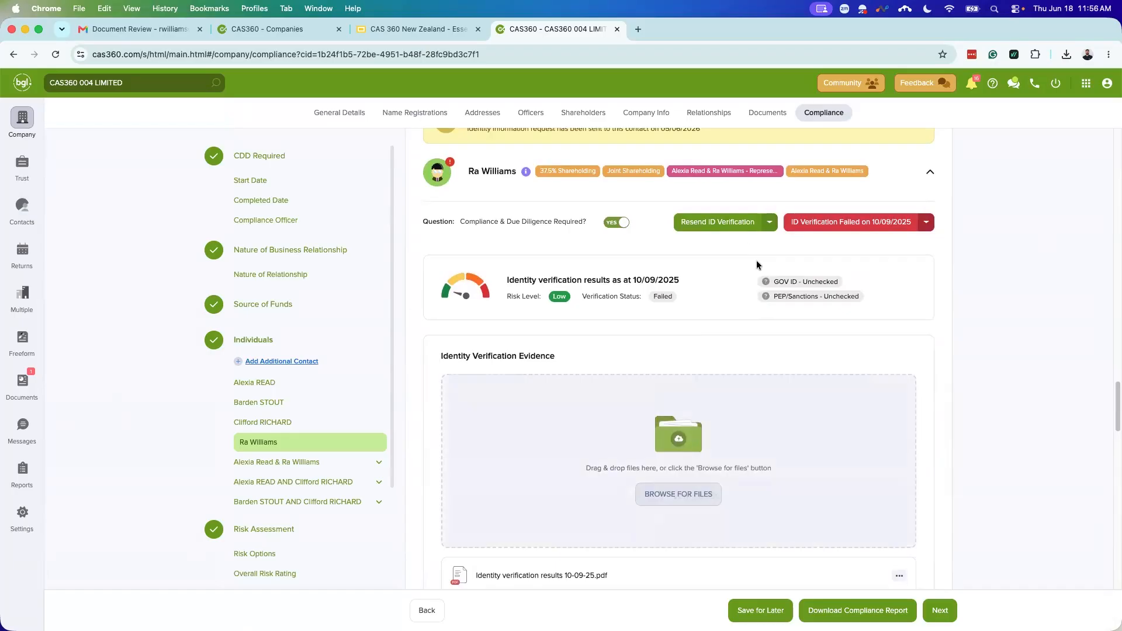
scroll(696, 433, "down", 4)
scroll(697, 433, "down", 5)
scroll(690, 405, "up", 12)
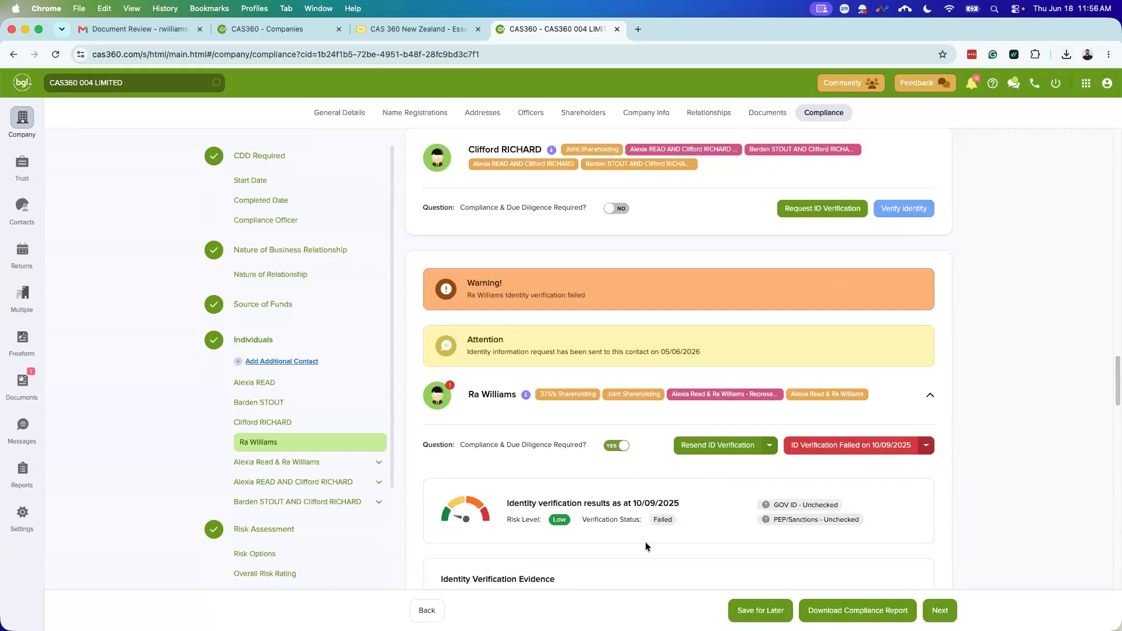
left_click(714, 444)
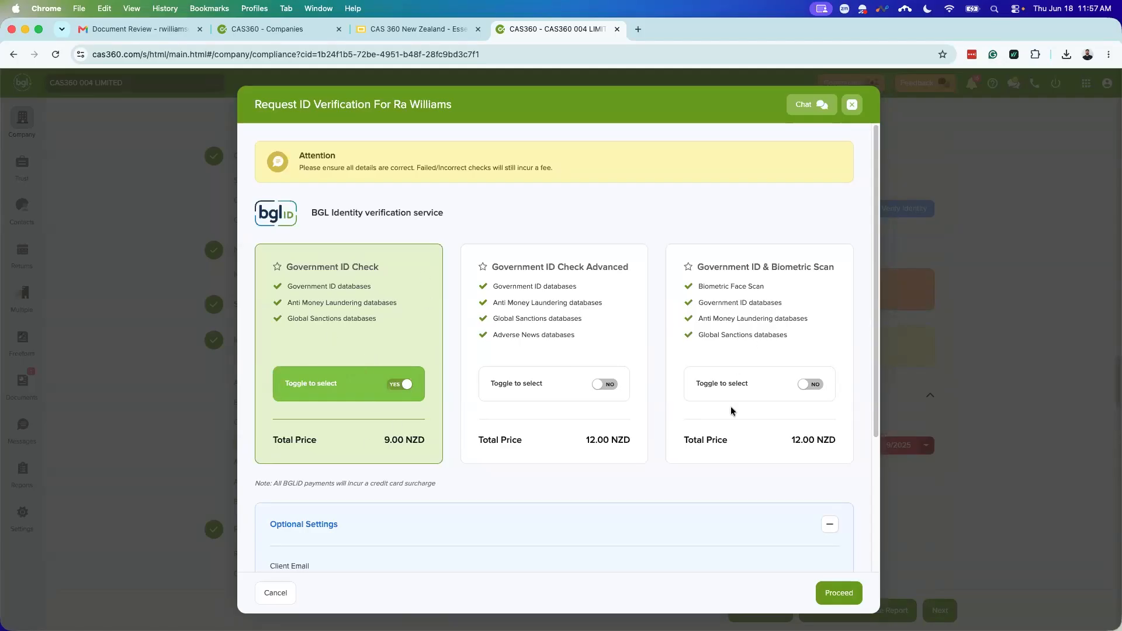
scroll(639, 409, "down", 2)
scroll(638, 419, "down", 3)
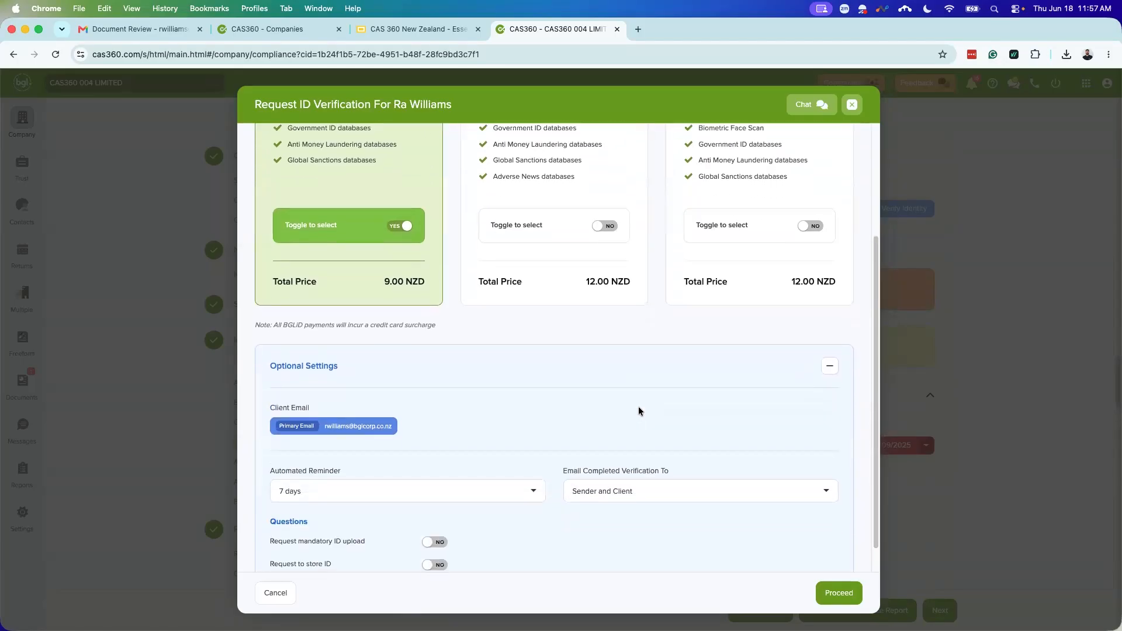
scroll(640, 419, "up", 2)
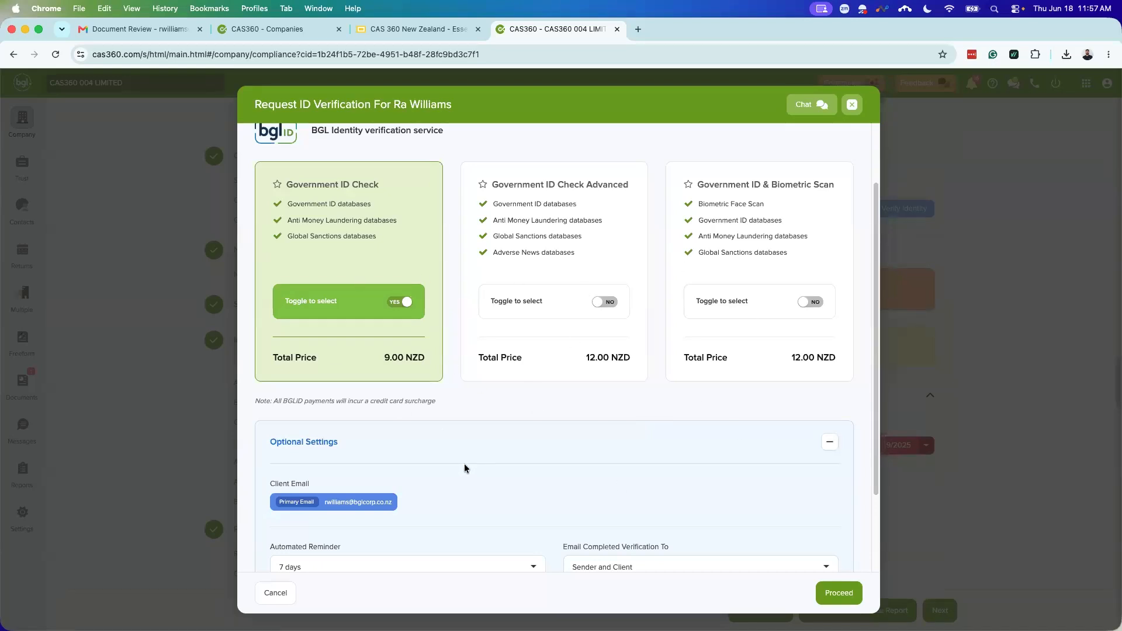
scroll(465, 467, "down", 1)
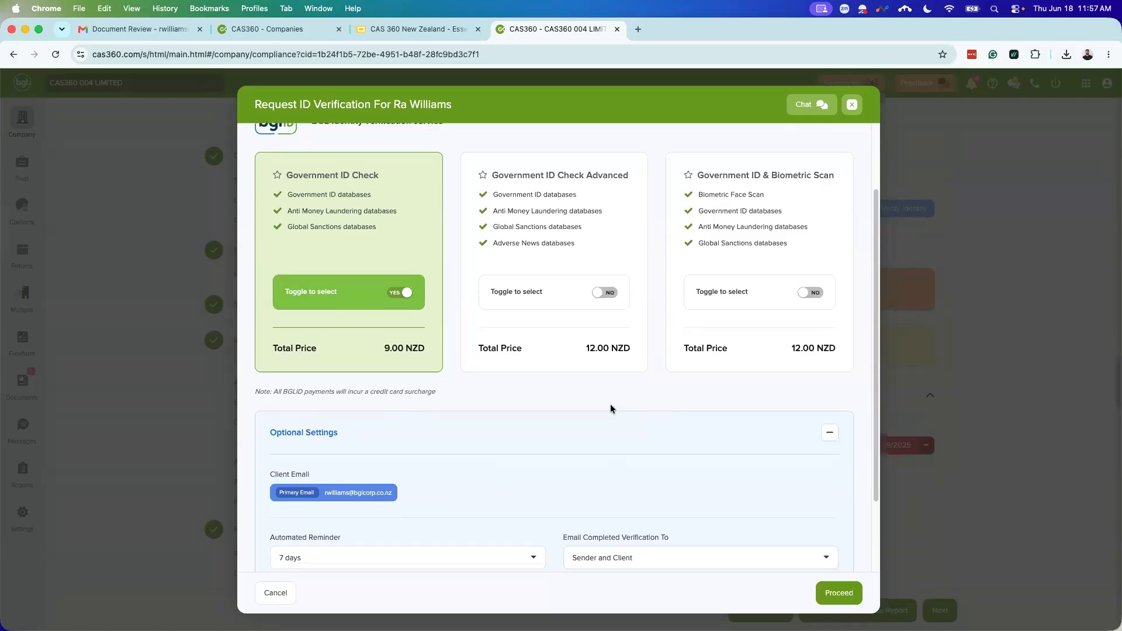
left_click(852, 105)
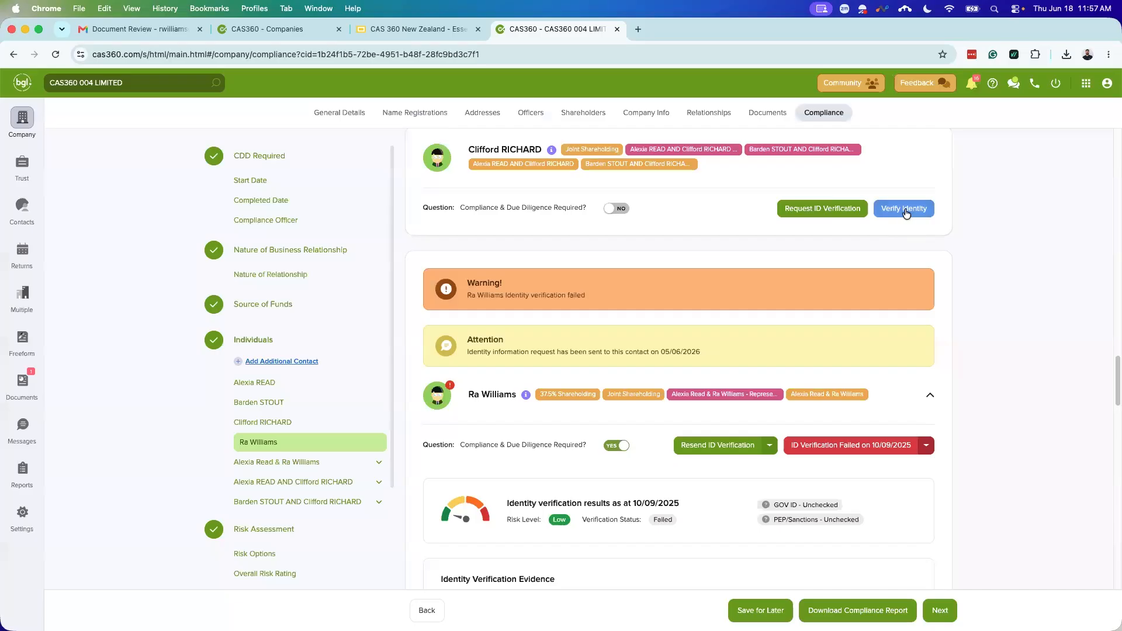
Step: Resend ID verification for the failed contact and review the Government ID Check request at 9.00 NZD
left_click(905, 212)
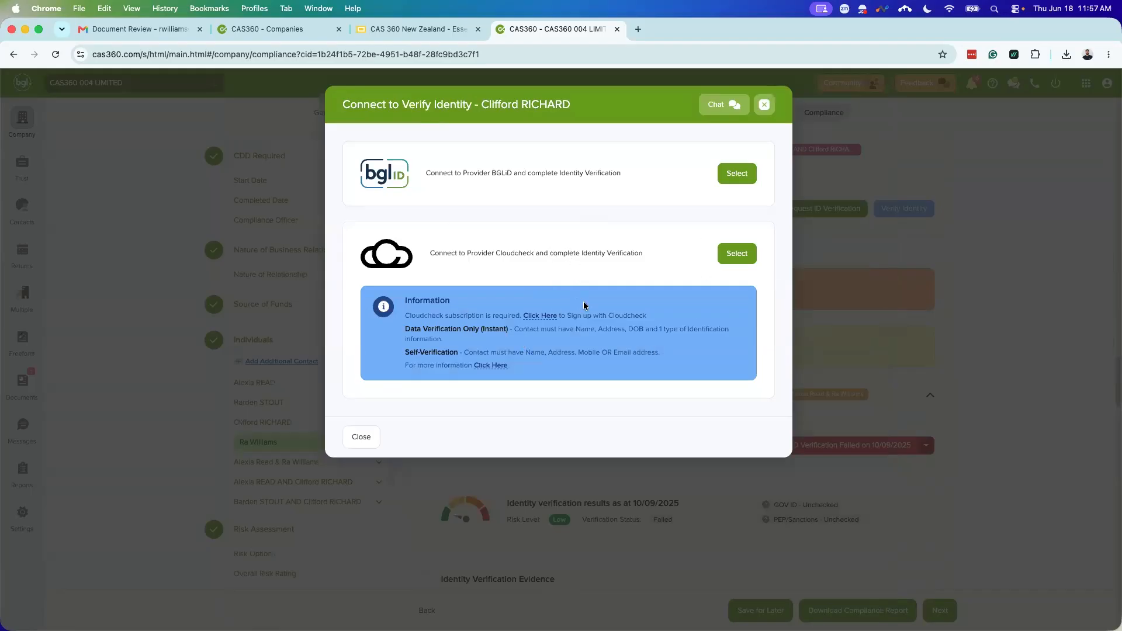
left_click(764, 105)
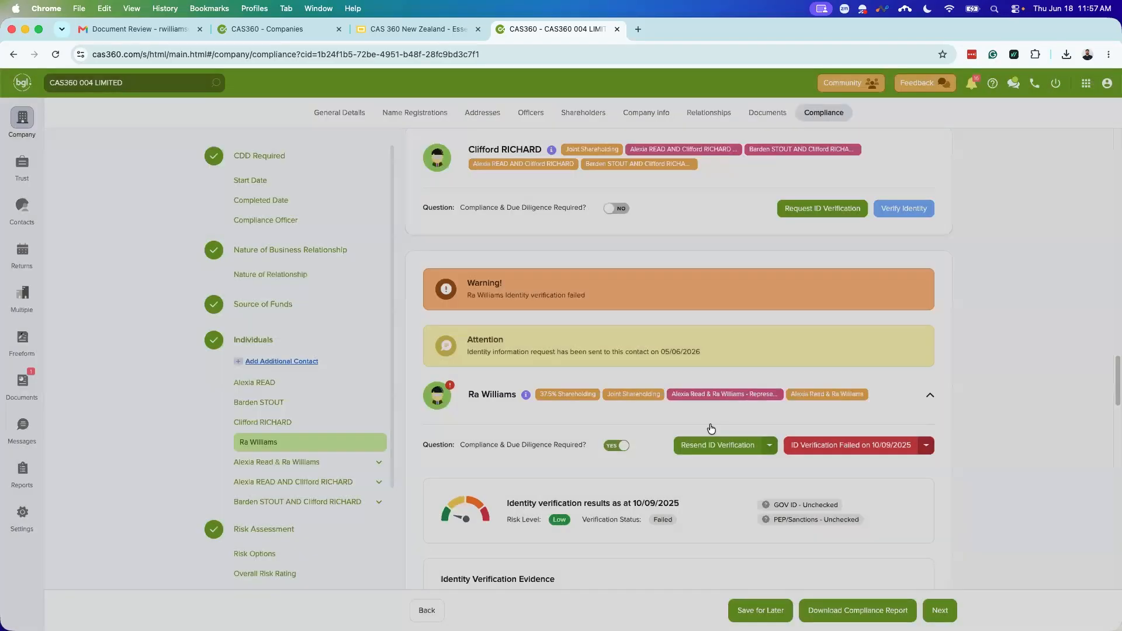
left_click(708, 445)
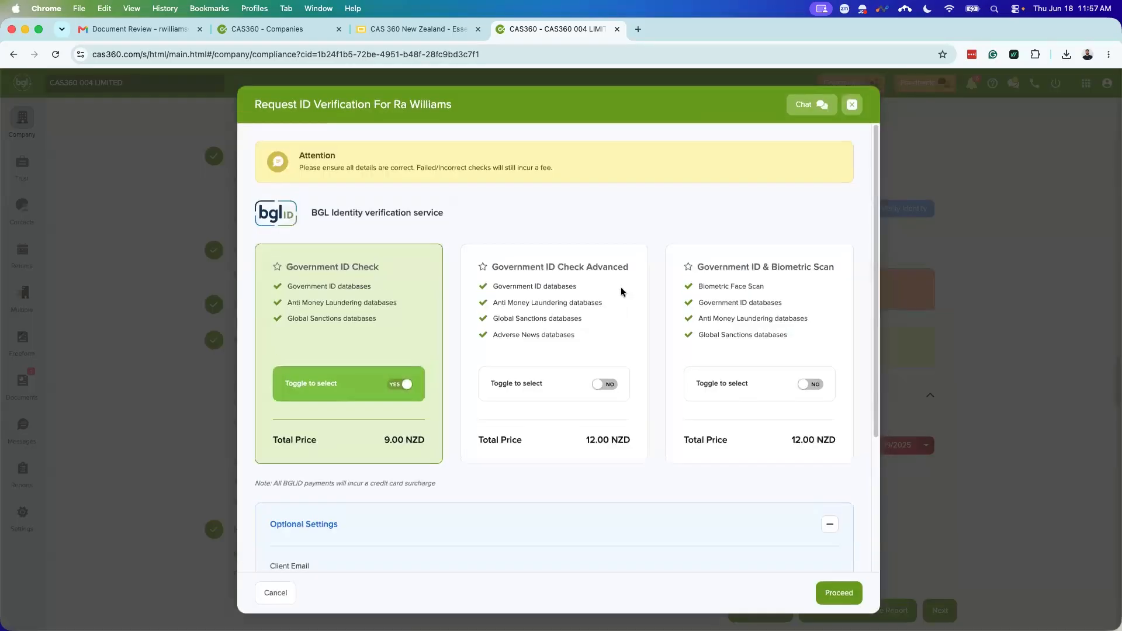
scroll(561, 307, "down", 2)
scroll(559, 310, "down", 2)
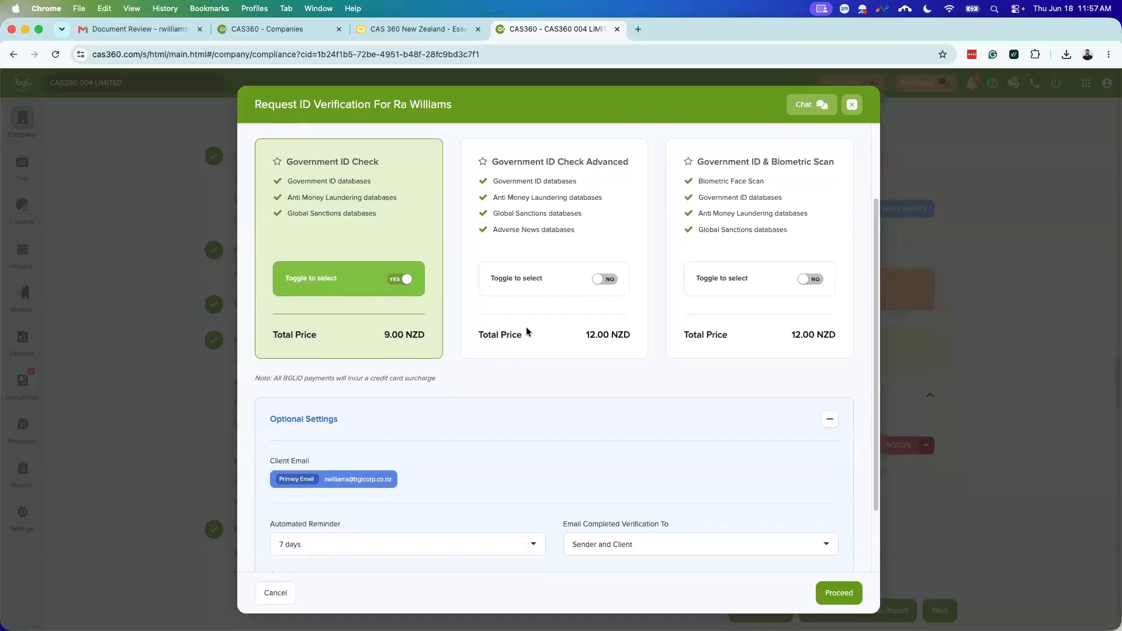
scroll(520, 373, "down", 2)
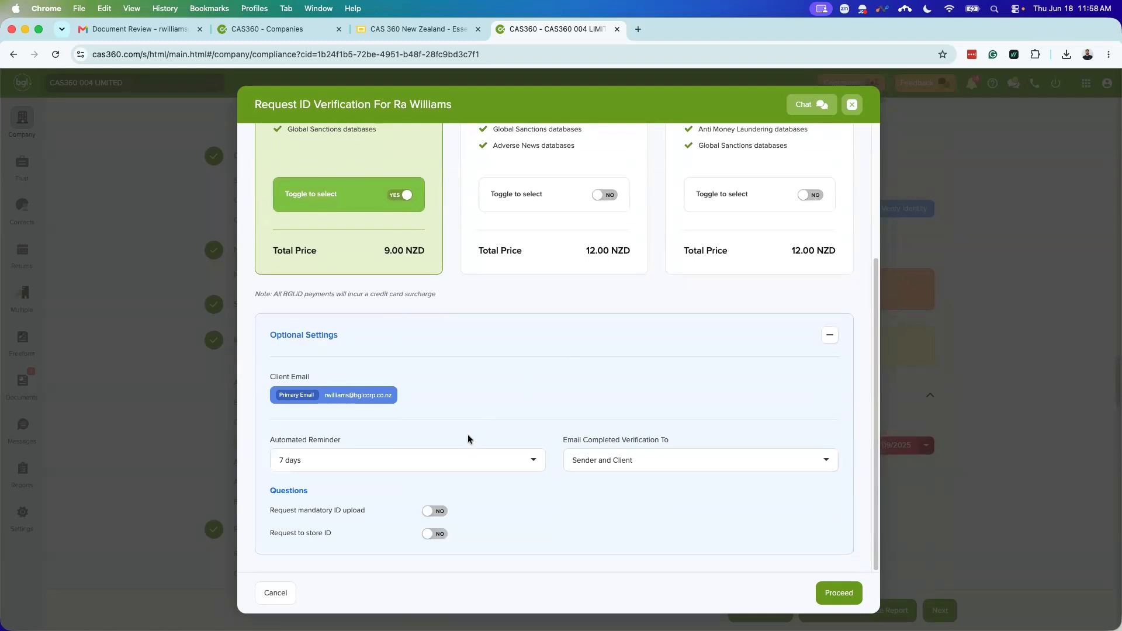
left_click(363, 455)
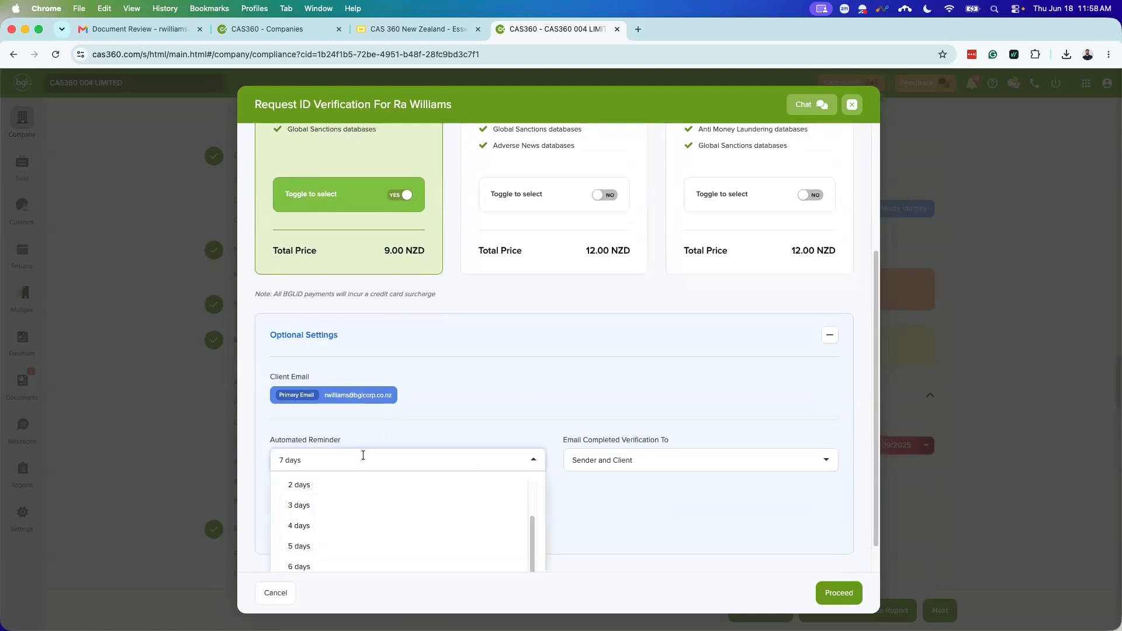
left_click(466, 421)
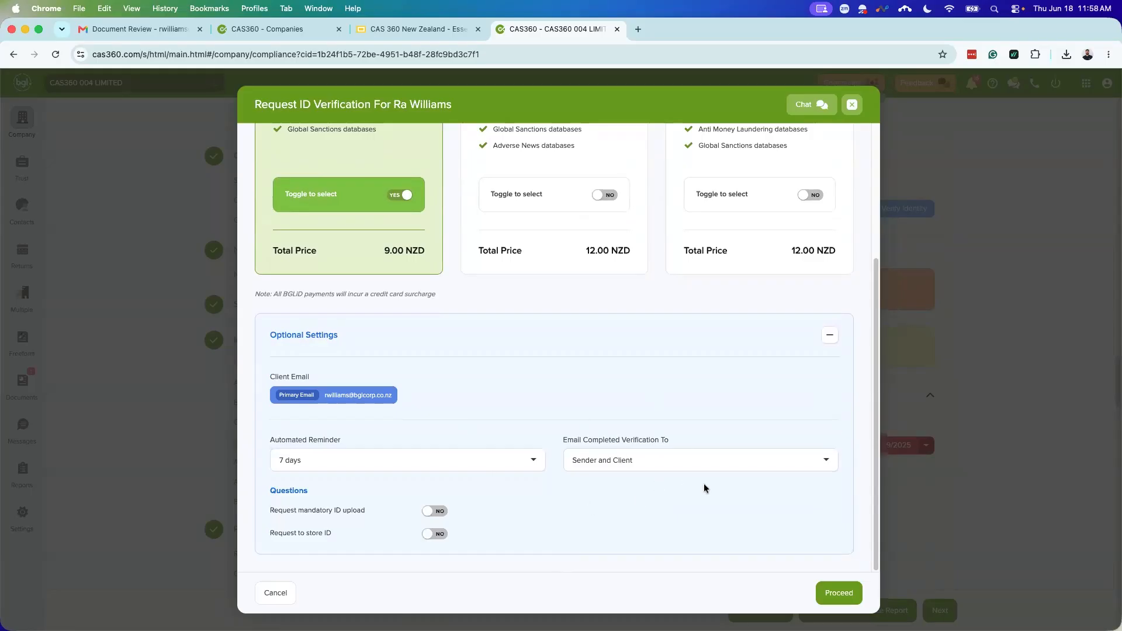
left_click(674, 461)
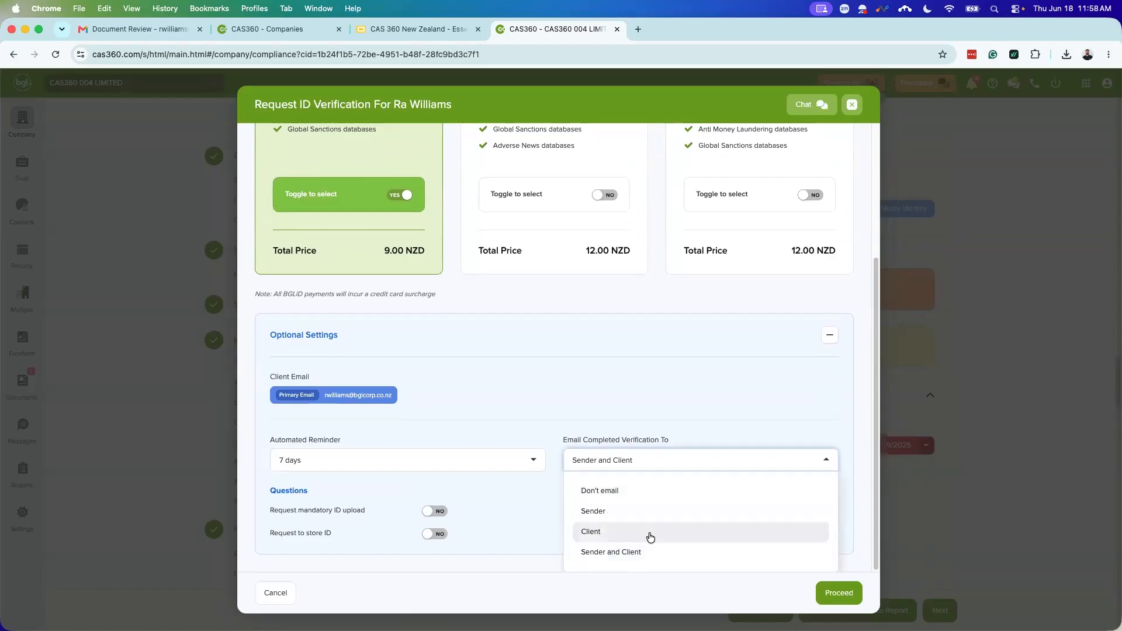
left_click(483, 482)
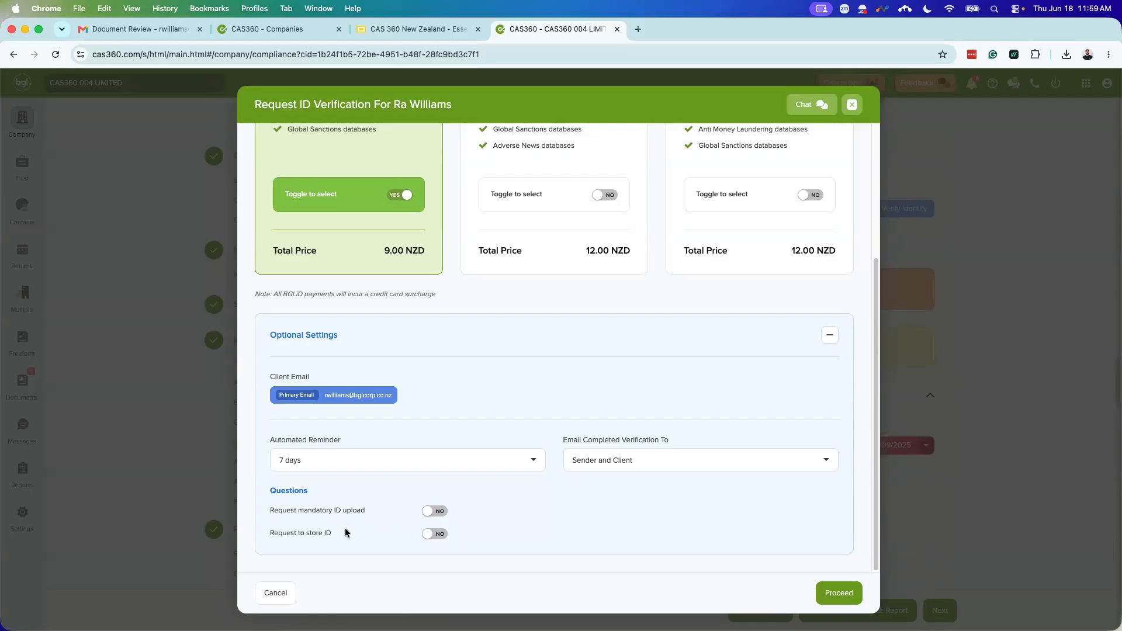
scroll(435, 562, "up", 2)
scroll(434, 562, "up", 5)
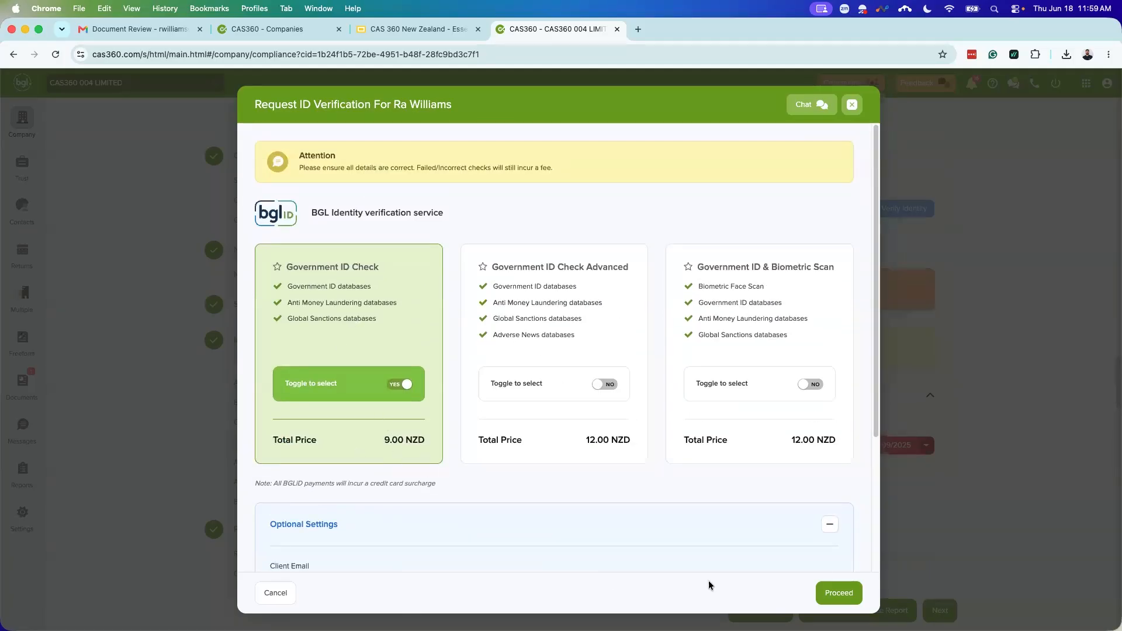
Step: Proceed with the Government ID Check request and read through the preview email
left_click(837, 592)
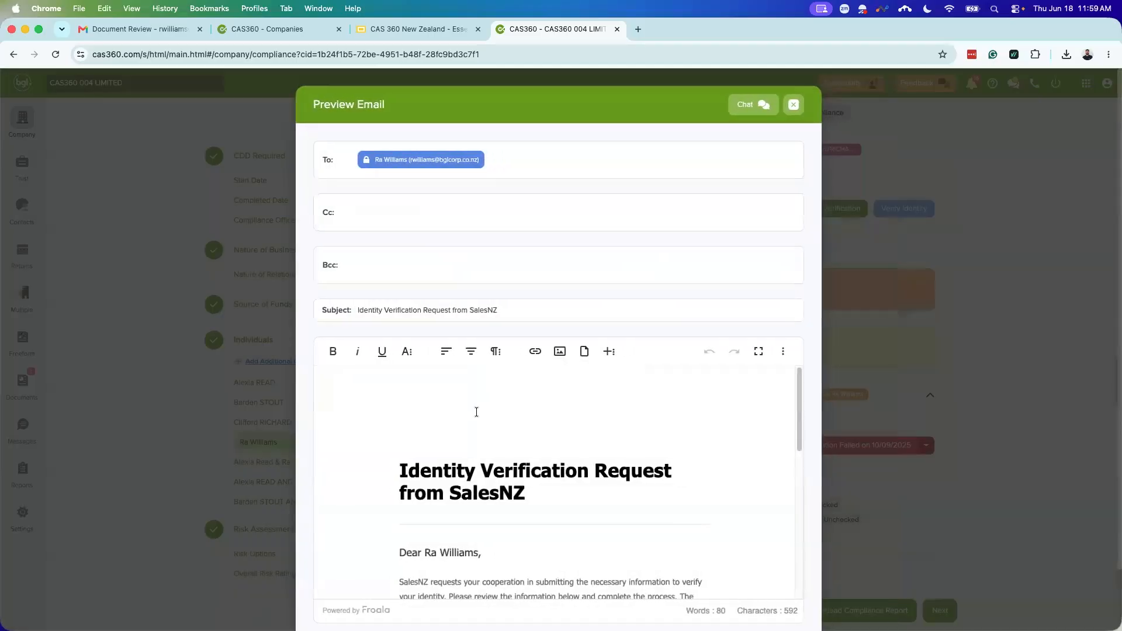
scroll(556, 483, "down", 2)
scroll(425, 455, "down", 1)
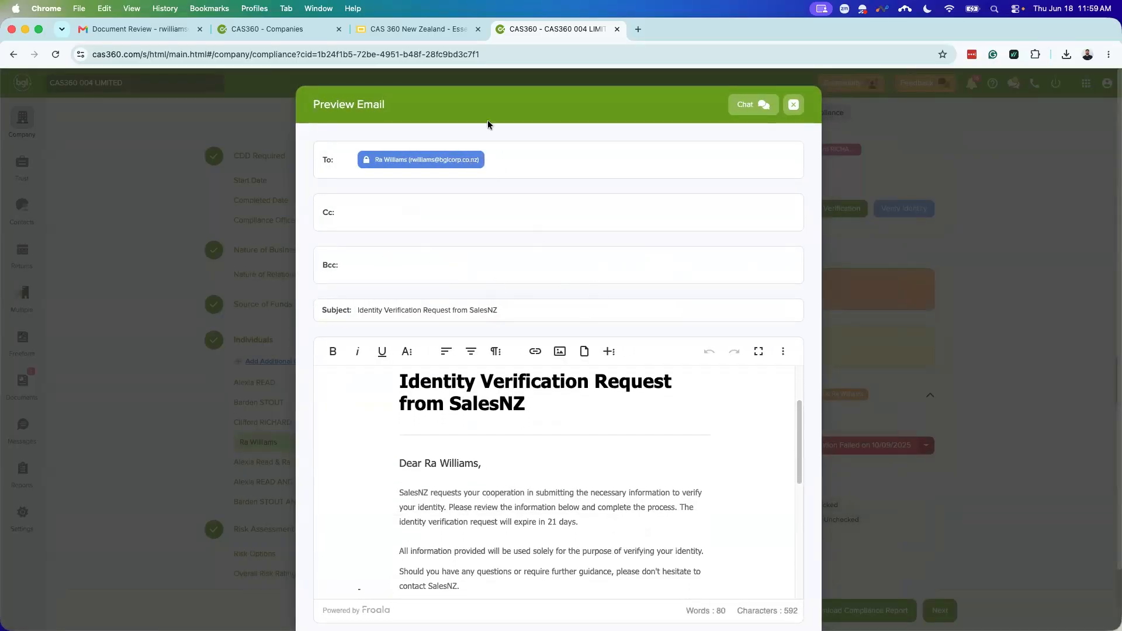
scroll(622, 491, "down", 5)
scroll(622, 492, "up", 3)
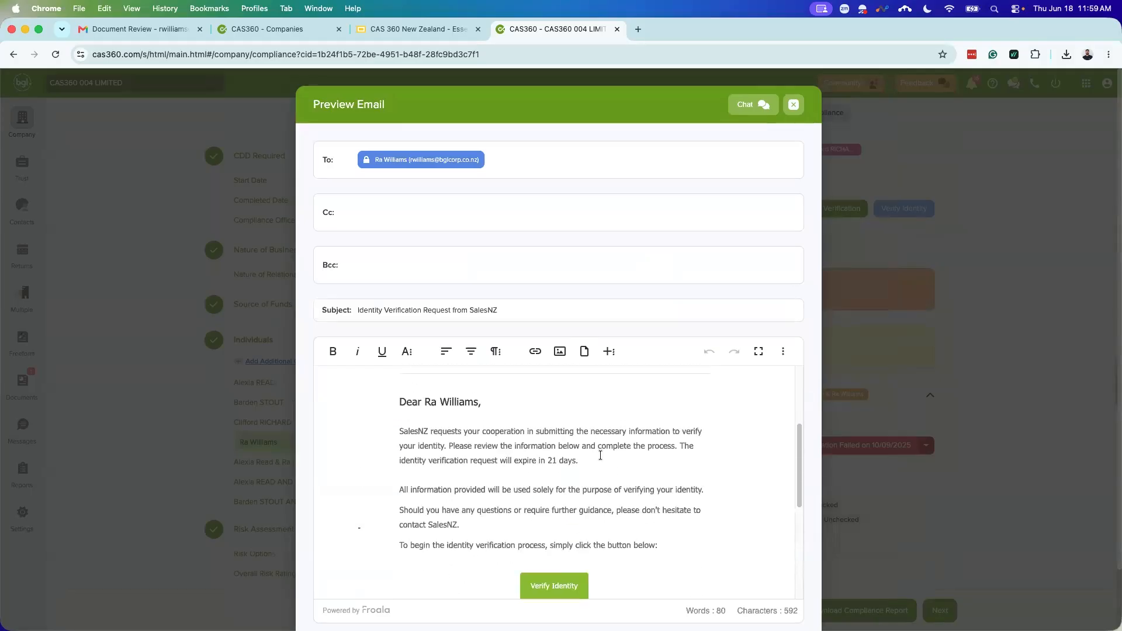
scroll(613, 482, "down", 2)
scroll(613, 482, "down", 5)
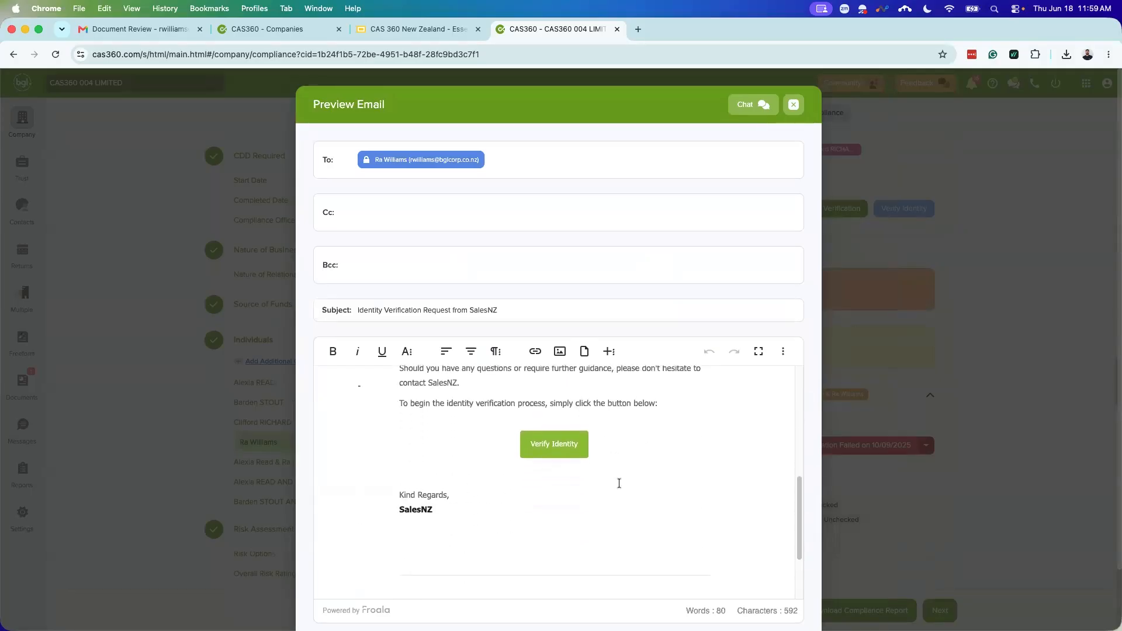
Step: Send the verification email and confirm it arrived in the Gmail inbox
left_click(769, 593)
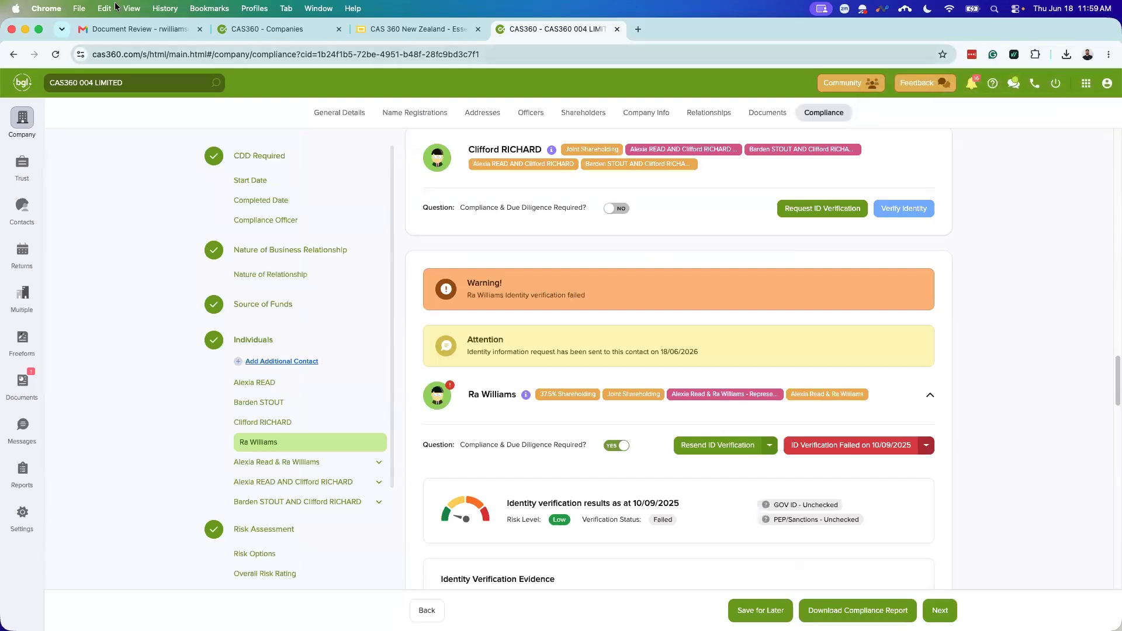
left_click(154, 28)
left_click(147, 162)
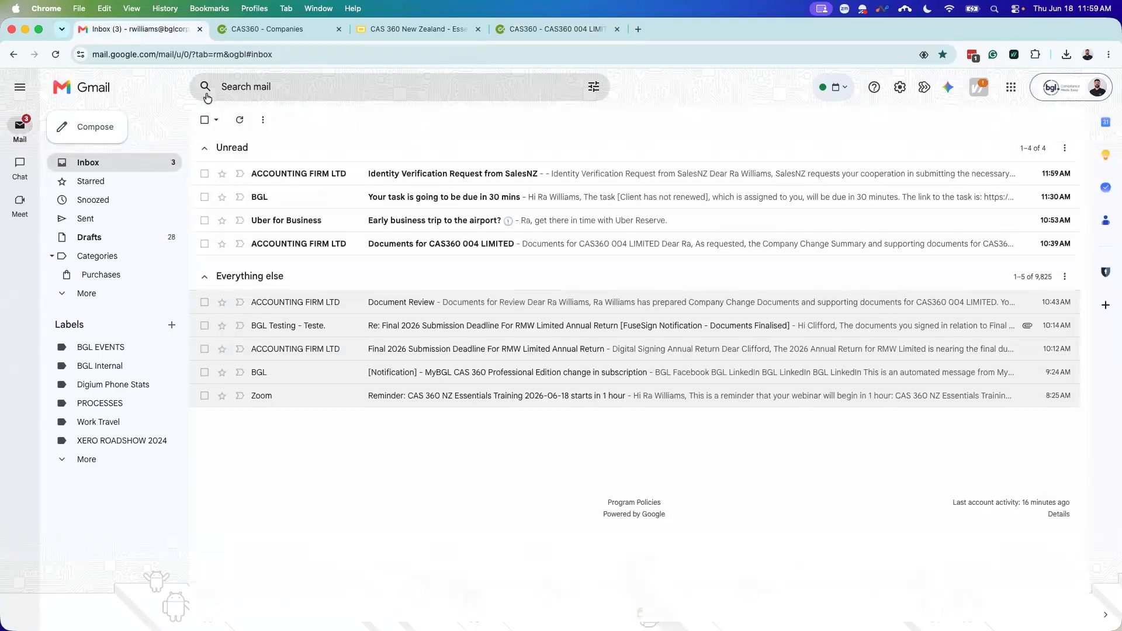
Step: Open the 'Identity Verification Request from SalesNZ' email and follow its Verify Identity link
left_click(338, 173)
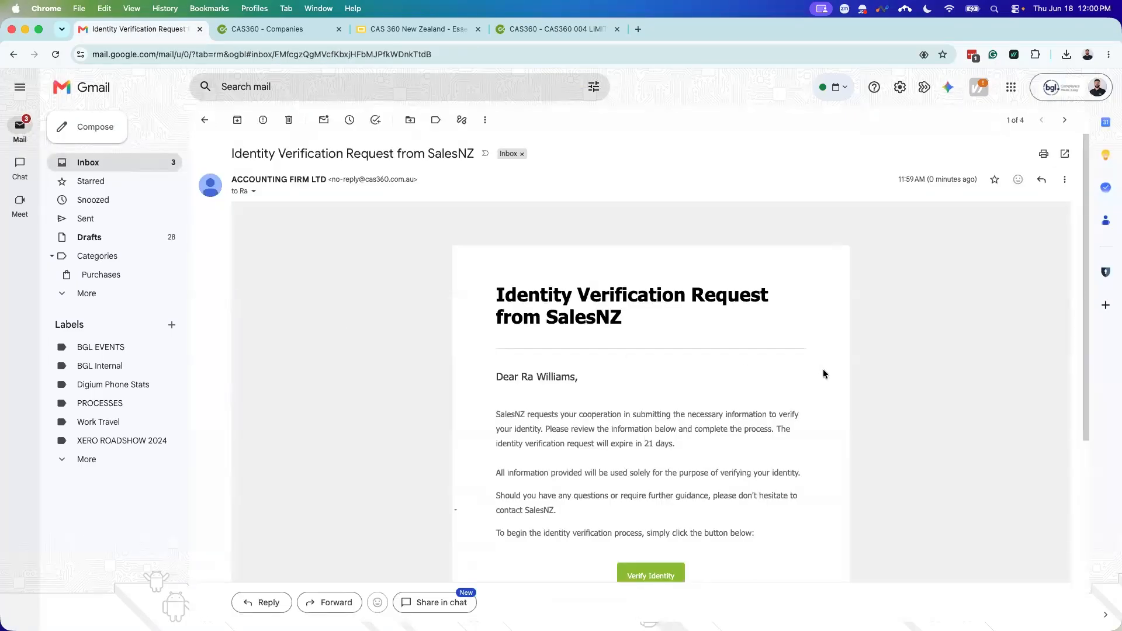
scroll(765, 355, "down", 2)
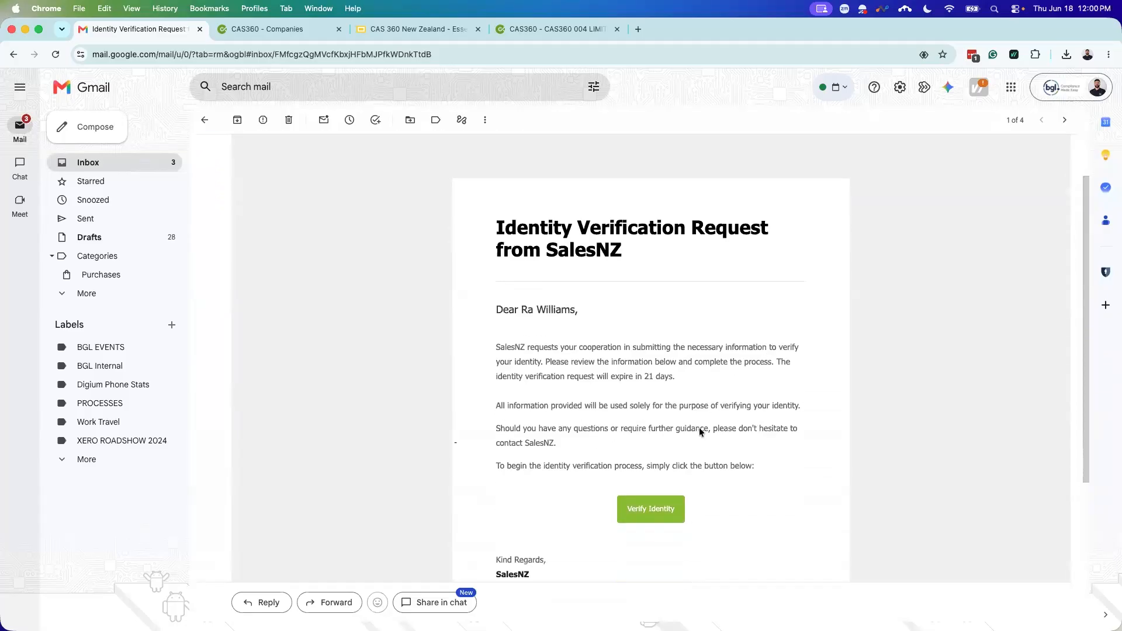
left_click(659, 510)
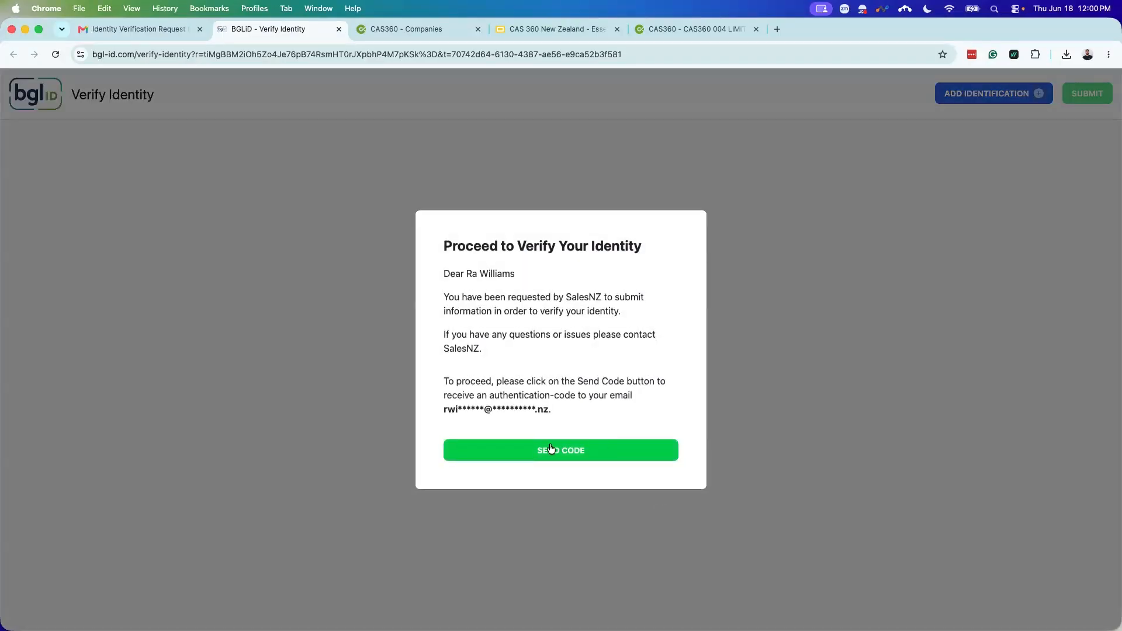
Step: Request a BGLiD security code and copy it from the Gmail security code email
left_click(551, 449)
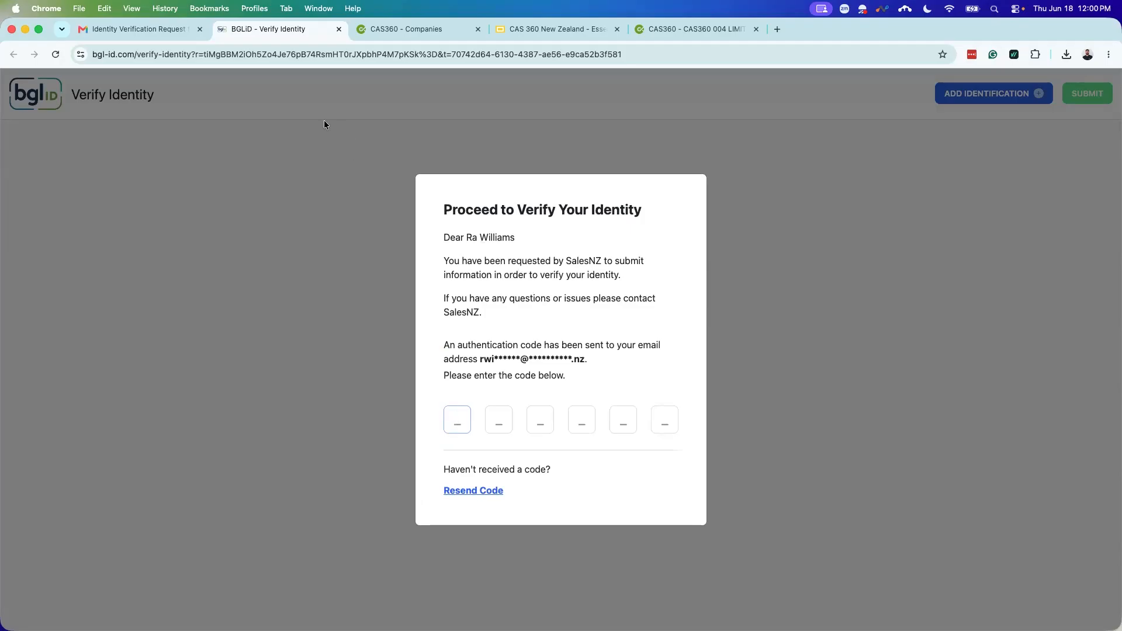
left_click(142, 29)
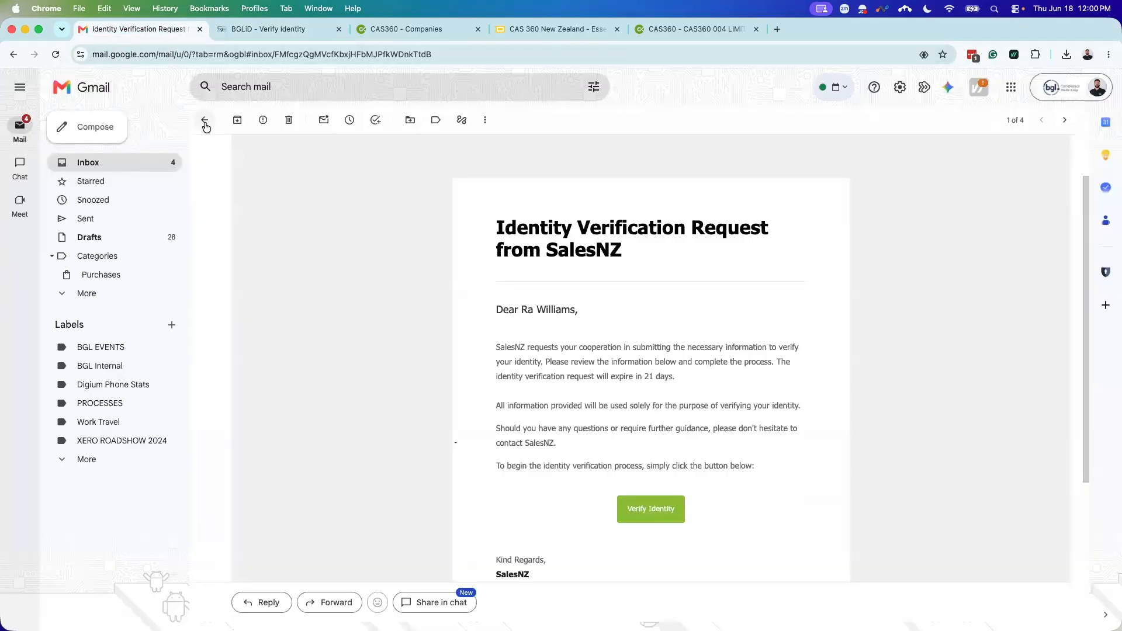
left_click(205, 122)
left_click(323, 179)
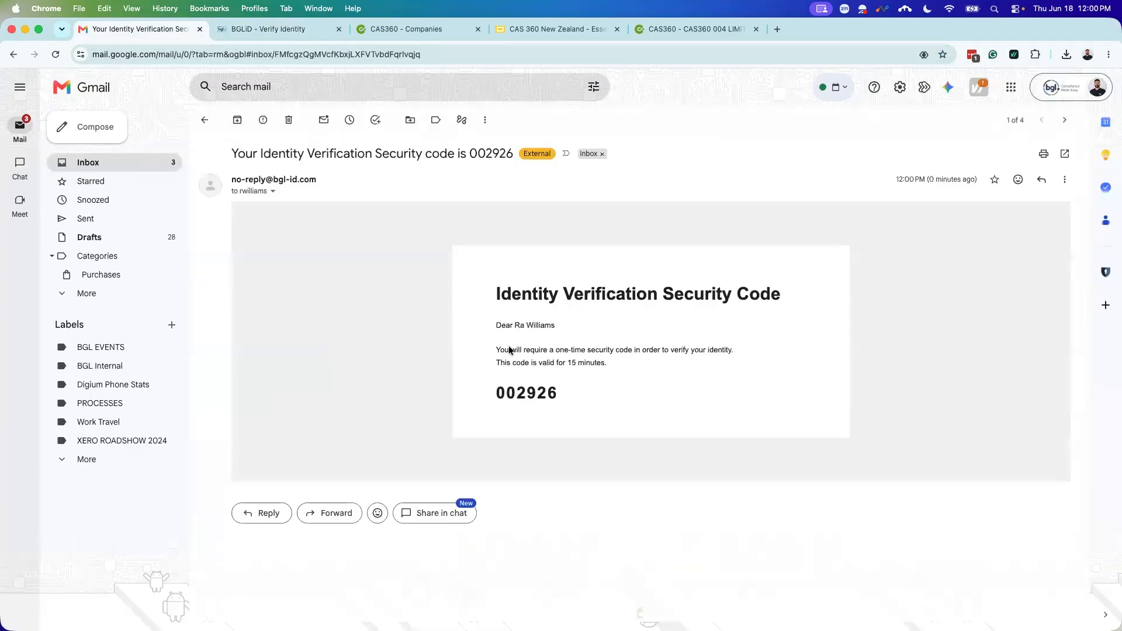
double_click(529, 393)
key("super+c")
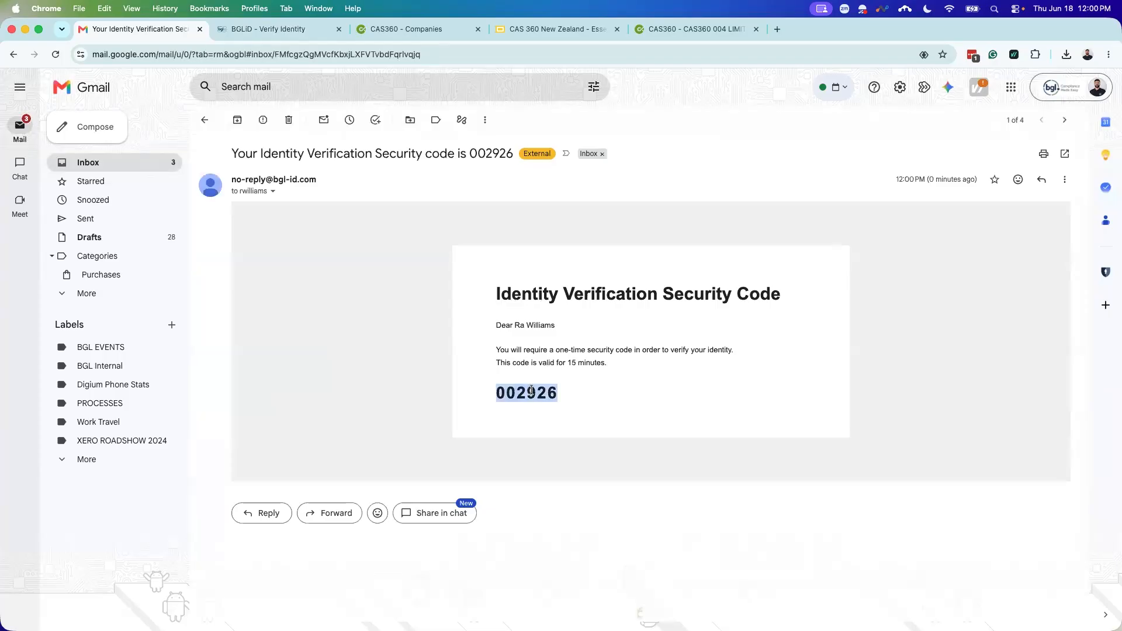
Step: Paste the security code into BGLiD's code boxes and view the identification options
left_click(280, 29)
left_click(459, 433)
key("super+v")
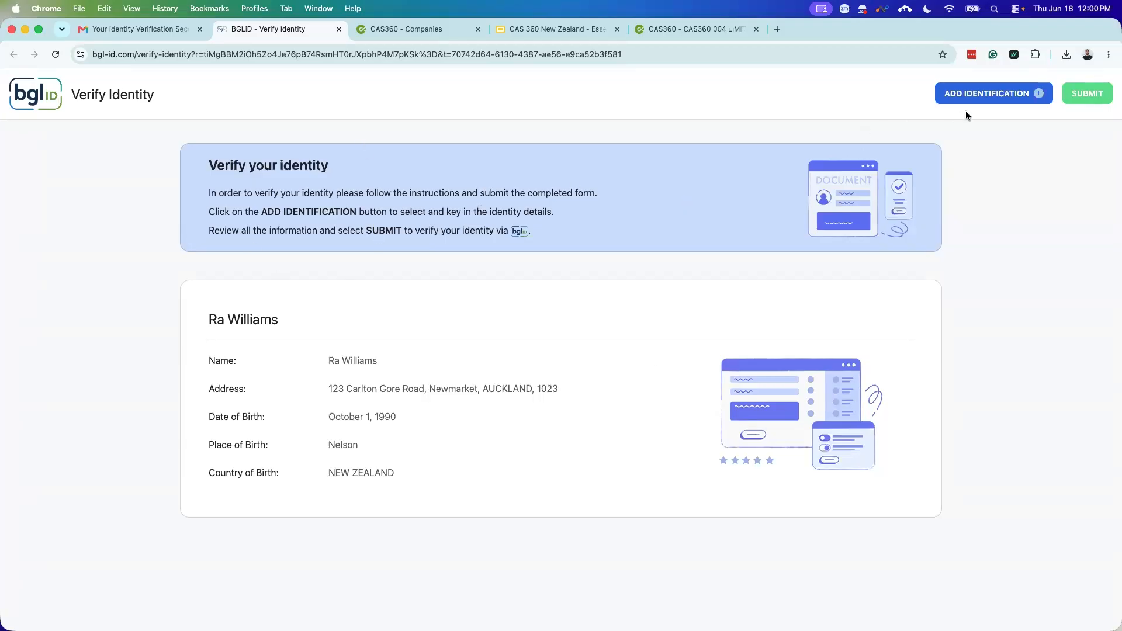
left_click(985, 100)
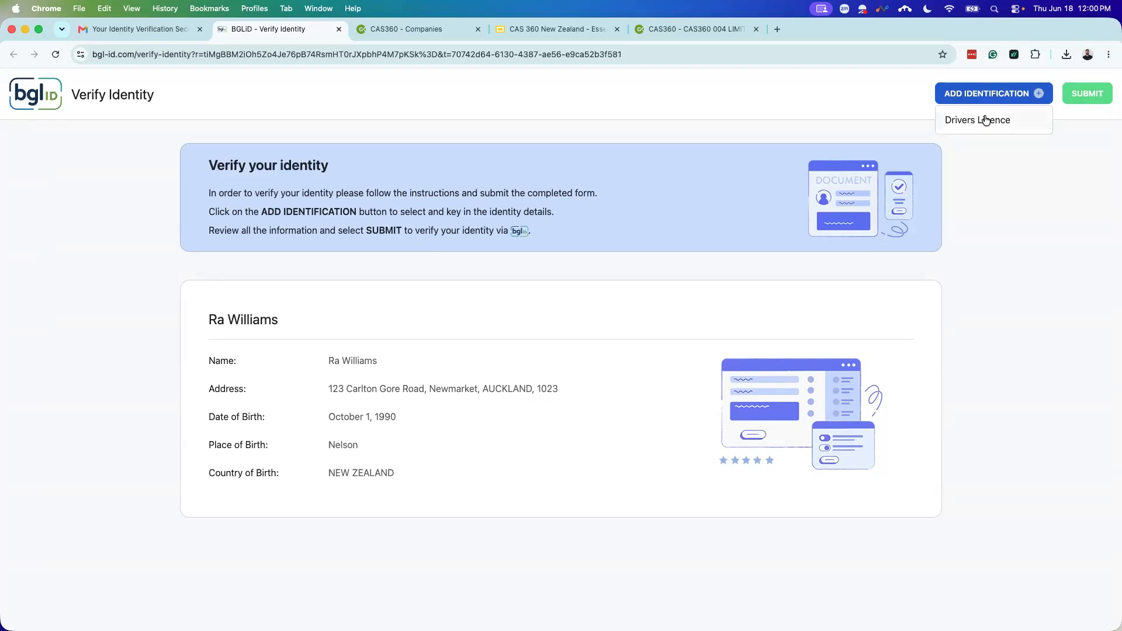
Step: Add a Drivers Licence section with New Zealand as issue country, then return to Gmail
left_click(985, 120)
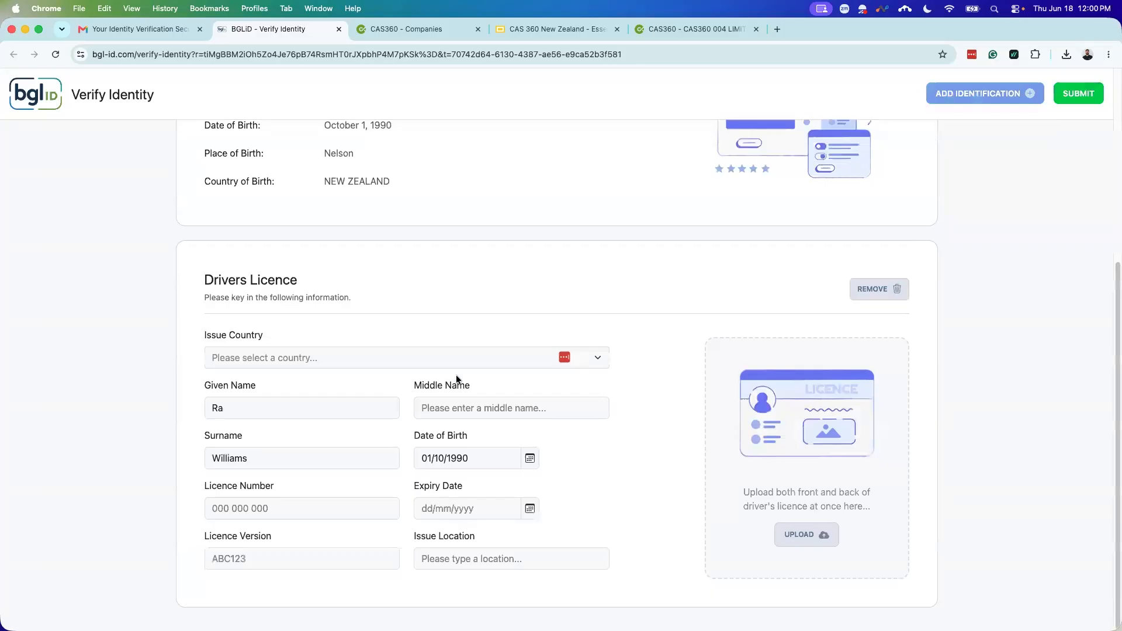
left_click(314, 365)
left_click(290, 397)
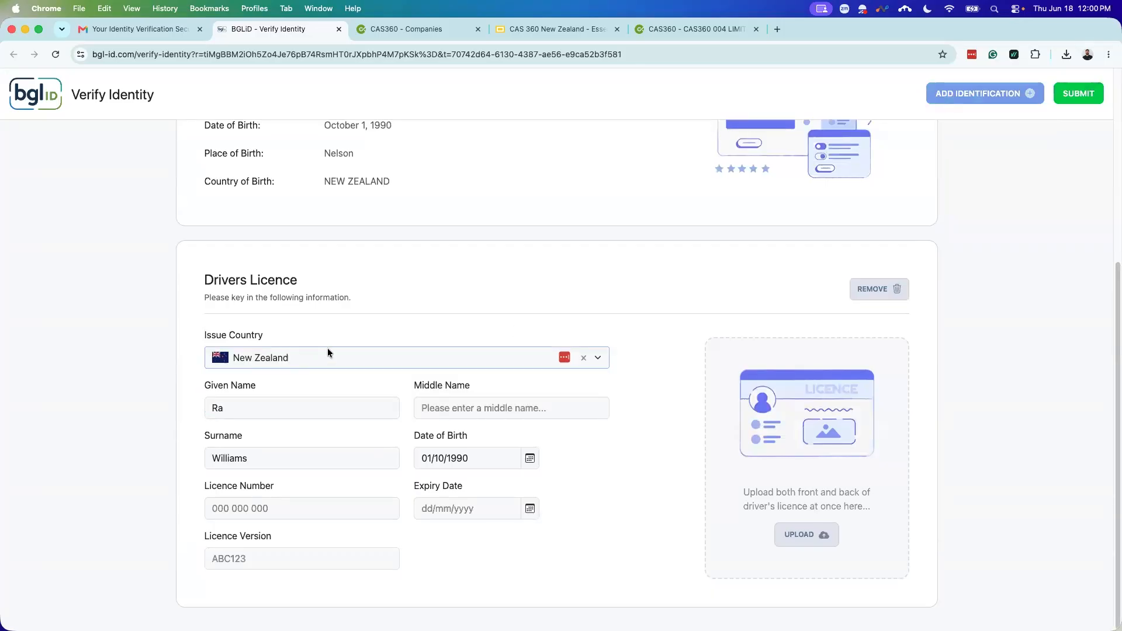
left_click(289, 502)
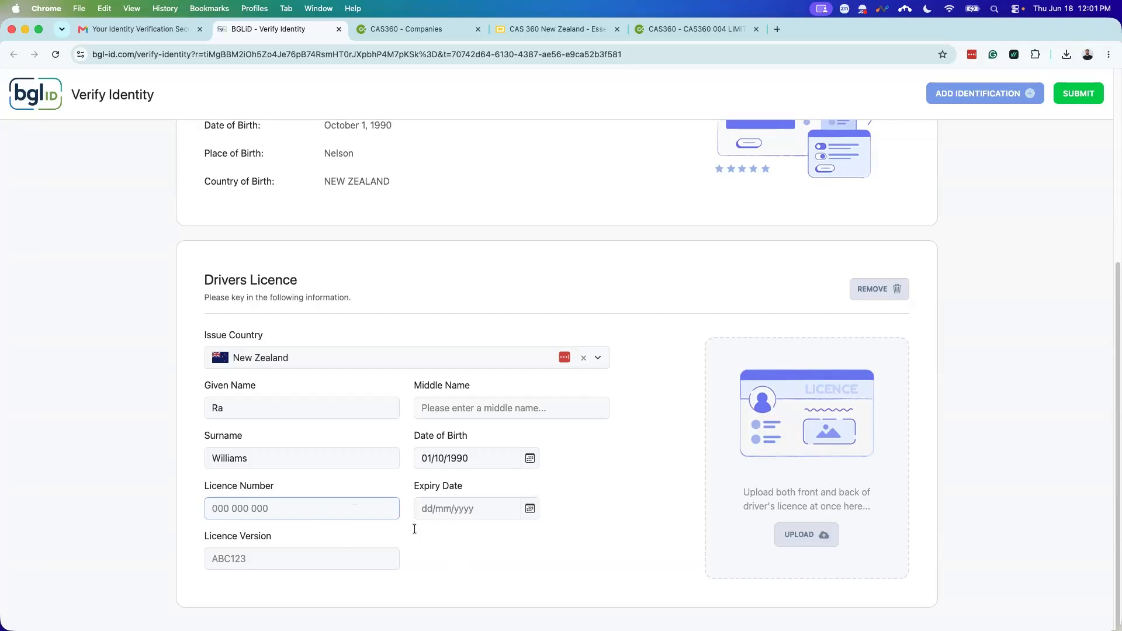
scroll(832, 342, "up", 5)
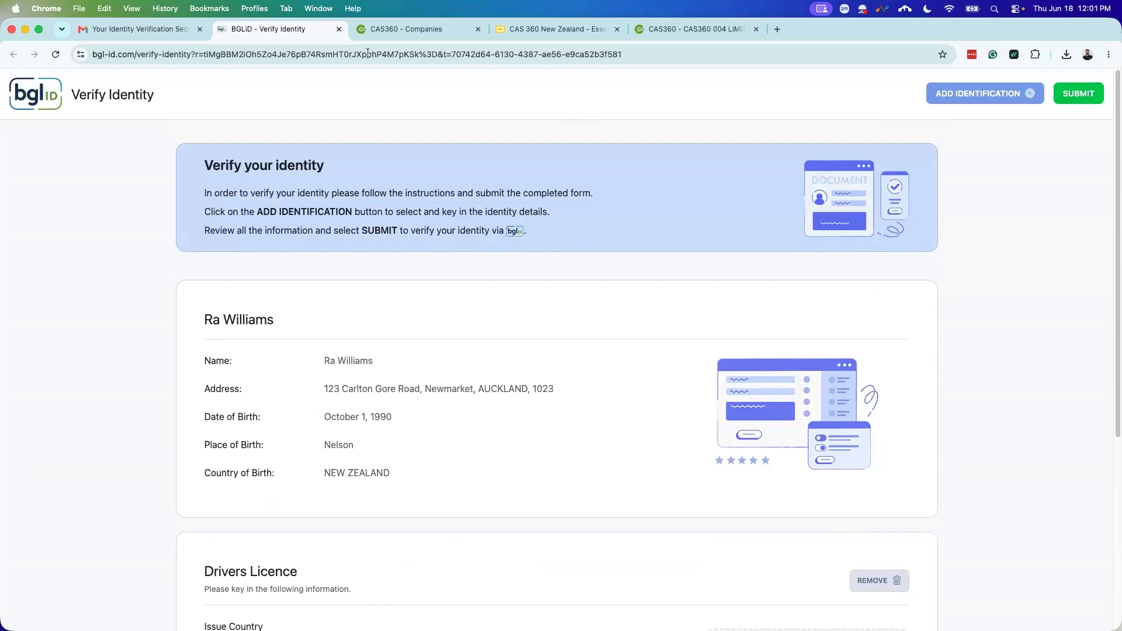
left_click(338, 30)
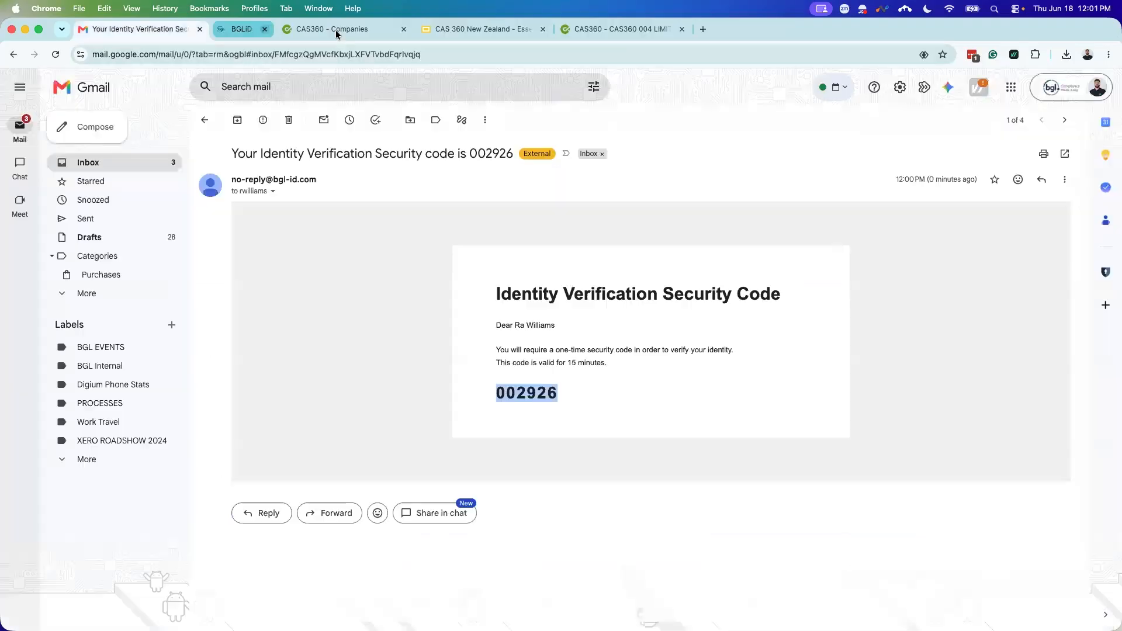
Step: Filter CAS 360 Contacts to Gov ID Failed with an empty search, showing three contacts
left_click(281, 30)
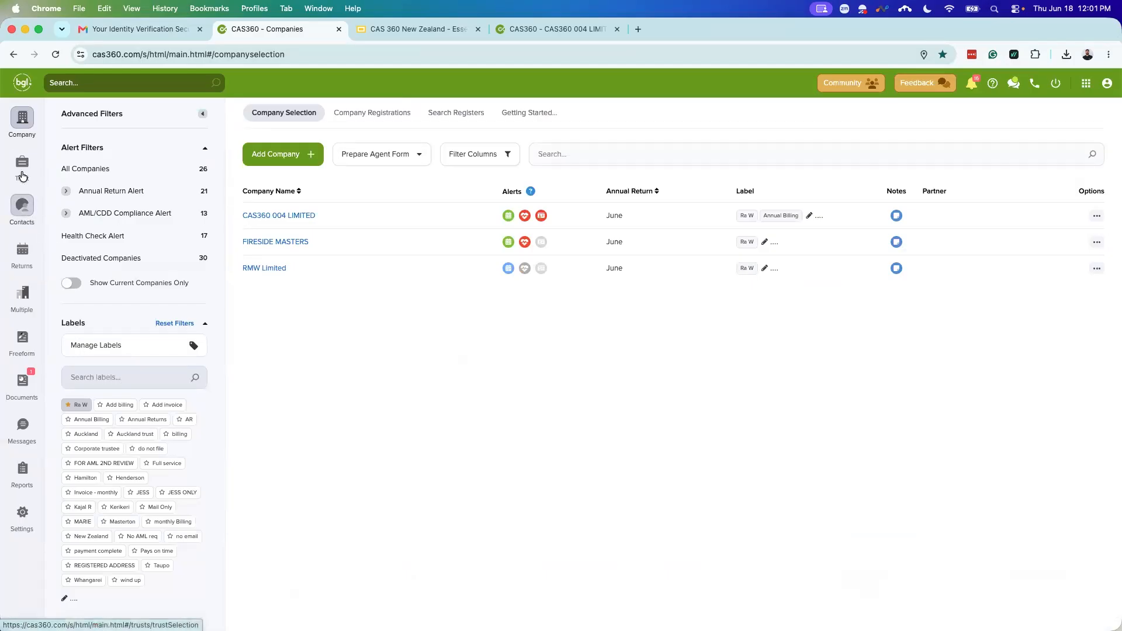
left_click(23, 204)
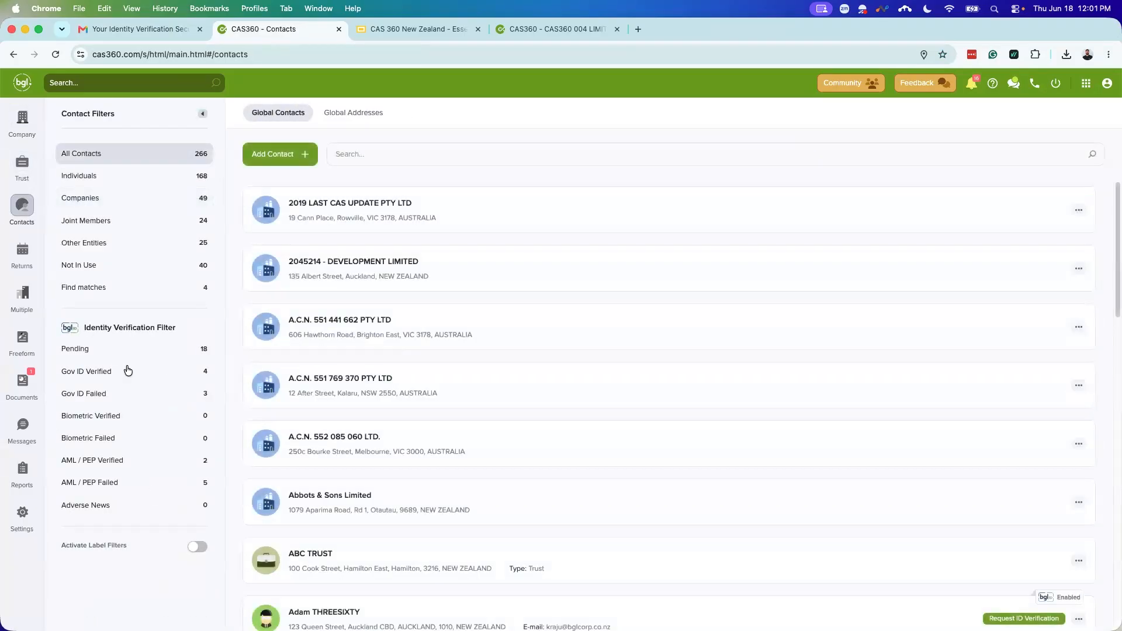
left_click(108, 394)
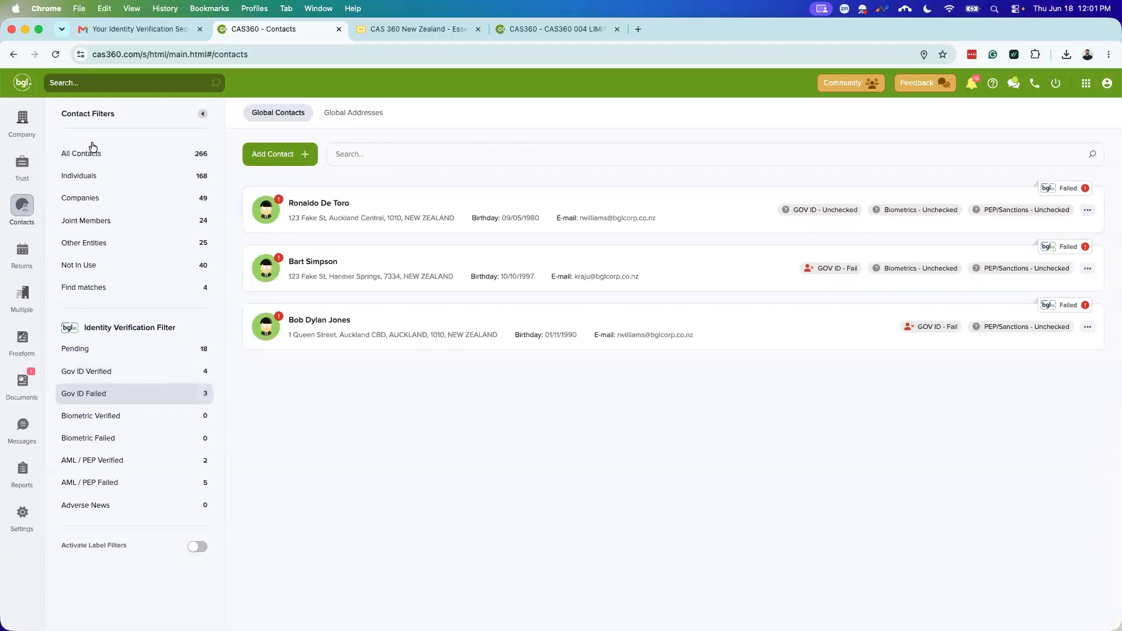
left_click(109, 348)
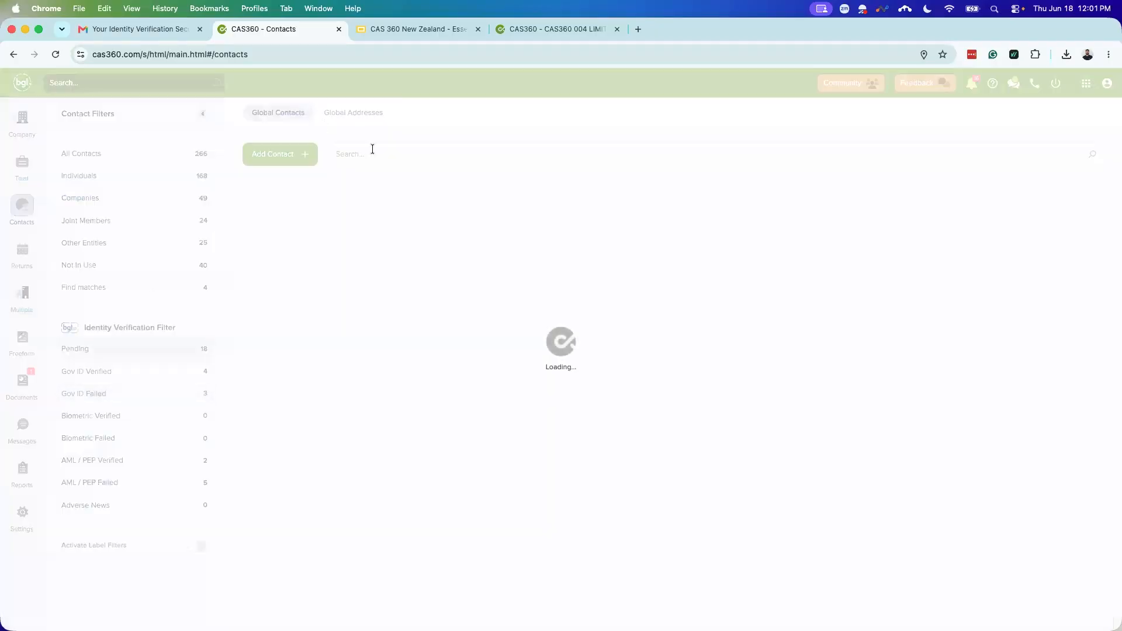
left_click(372, 149)
type("Ra w")
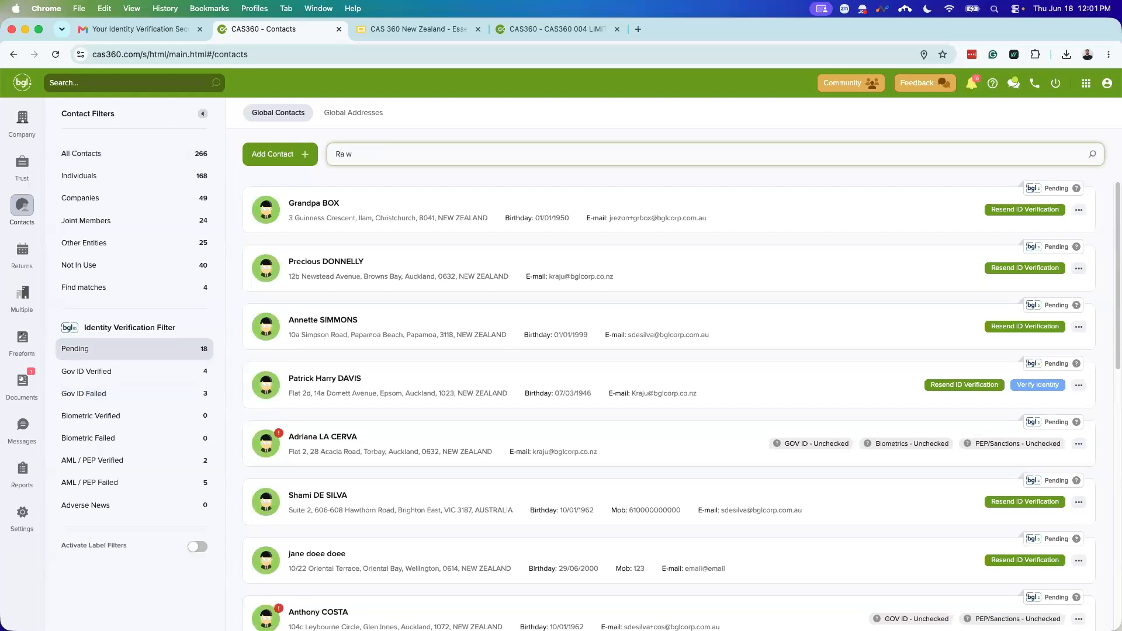
left_click(117, 390)
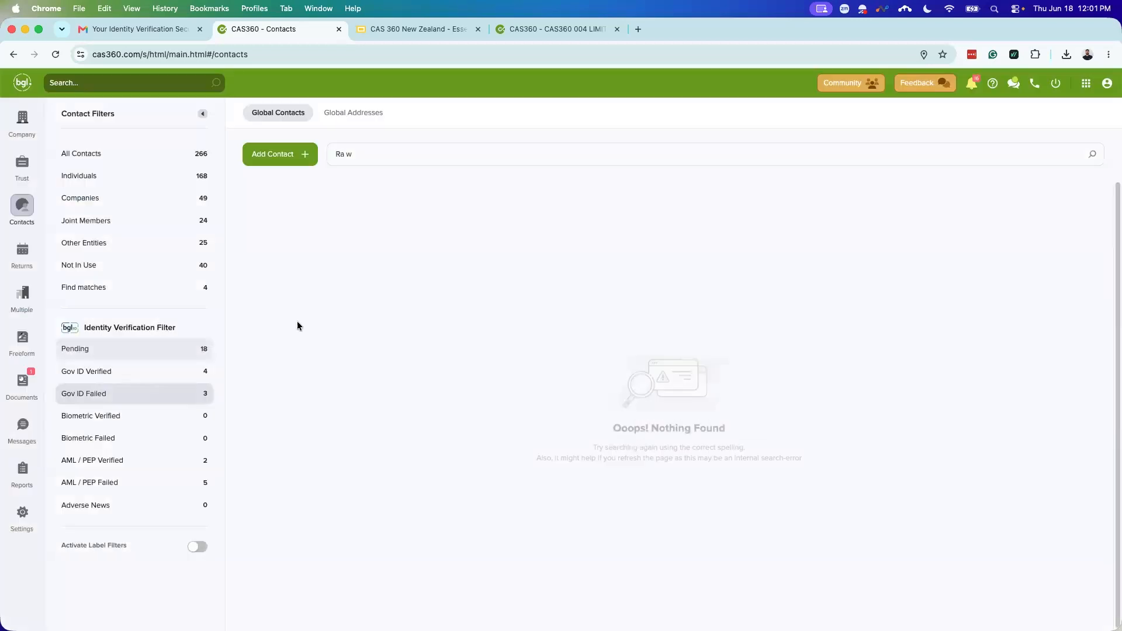
triple_click(373, 155)
key("BackSpace")
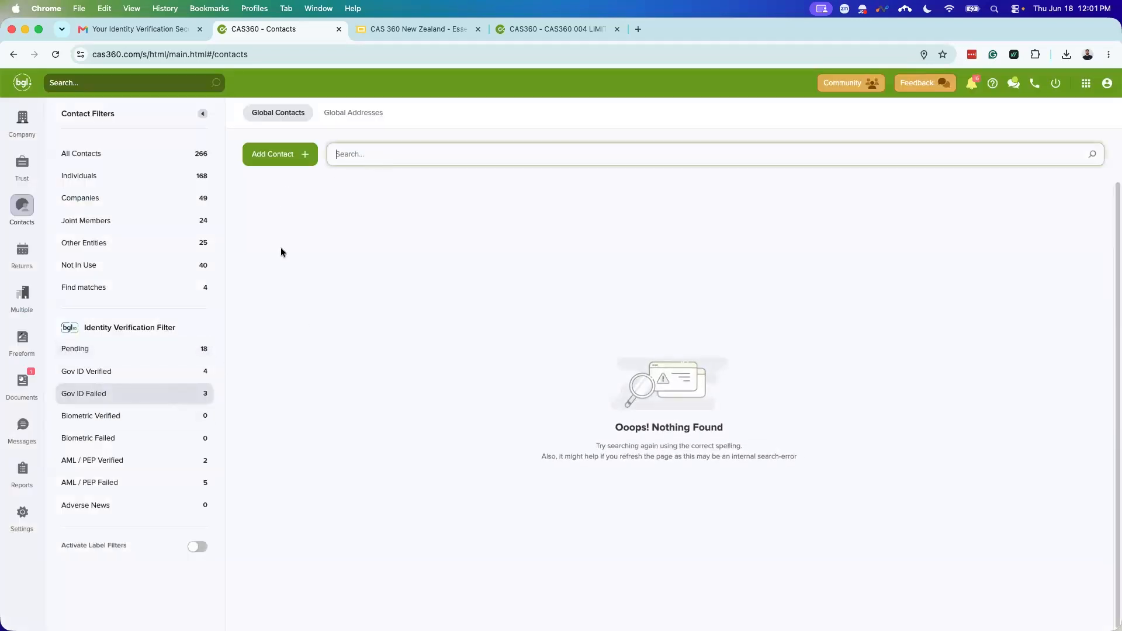
left_click(133, 384)
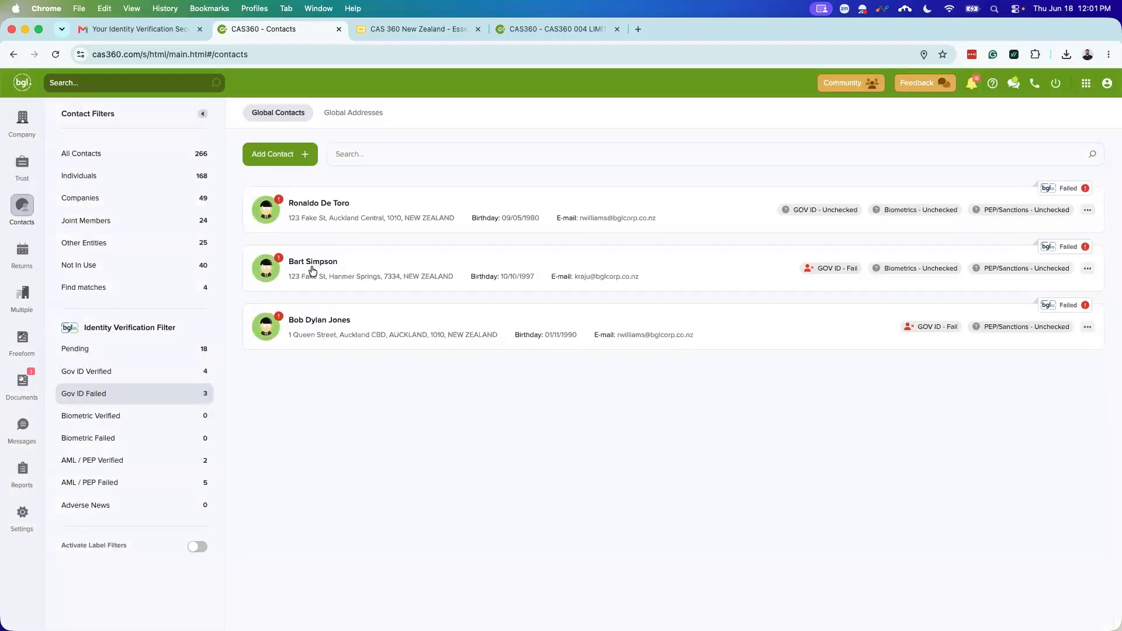
Step: Open a failed contact's Compliance tab showing results dated 21/01/2025, status Failed
left_click(314, 263)
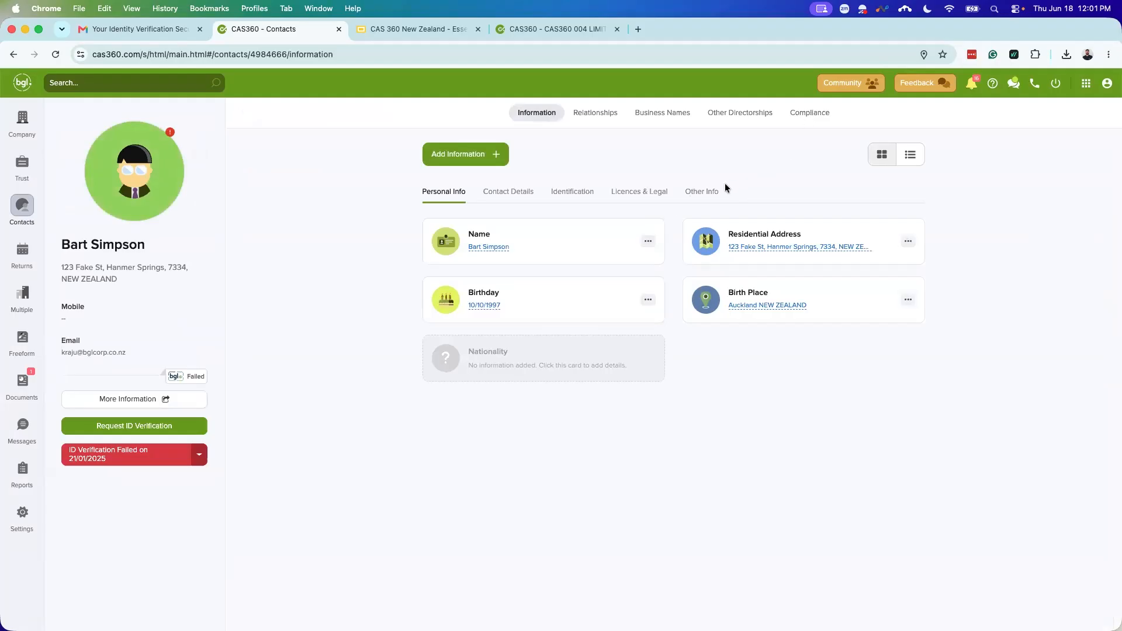
left_click(810, 113)
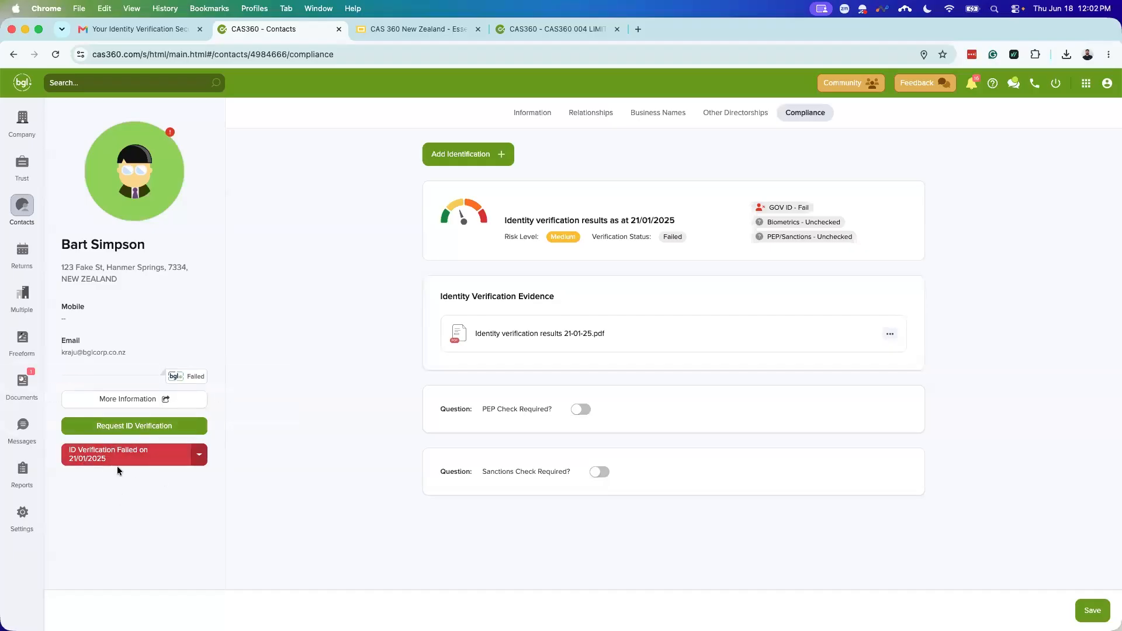
mouse_move(139, 465)
mouse_move(775, 210)
Step: View the evidence row's verification report PDF, then close it
left_click(889, 333)
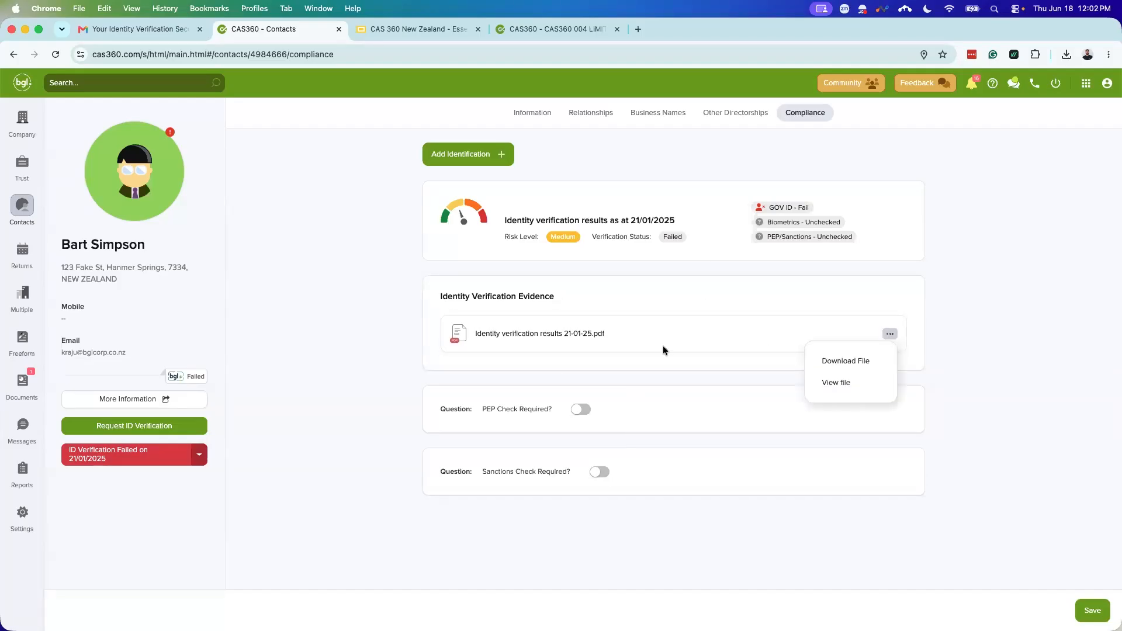
left_click(847, 384)
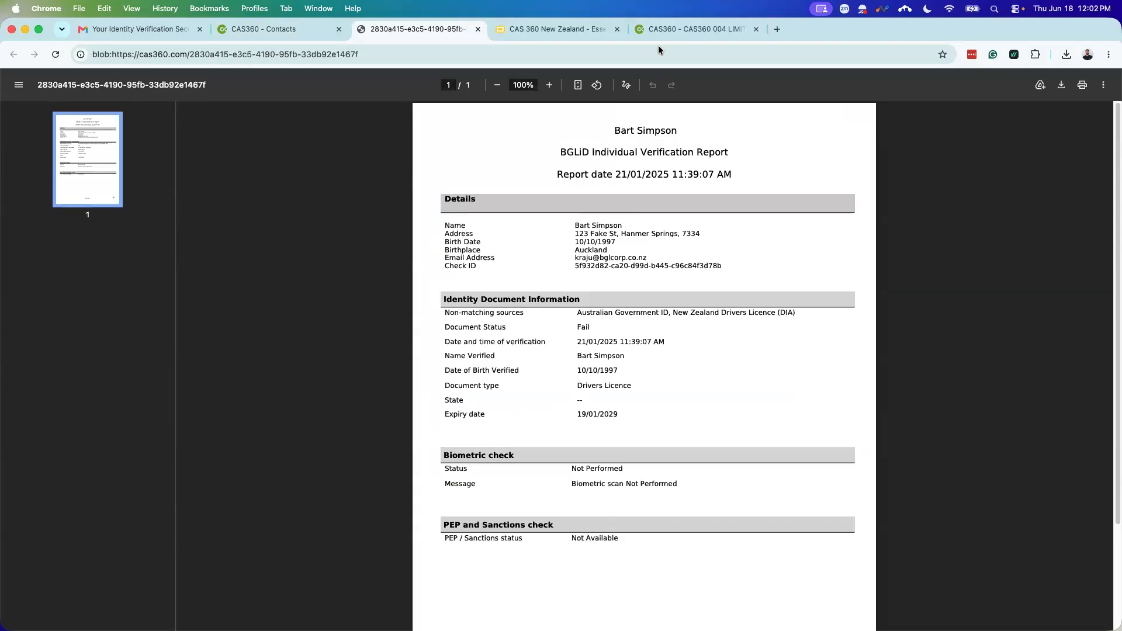
left_click(478, 30)
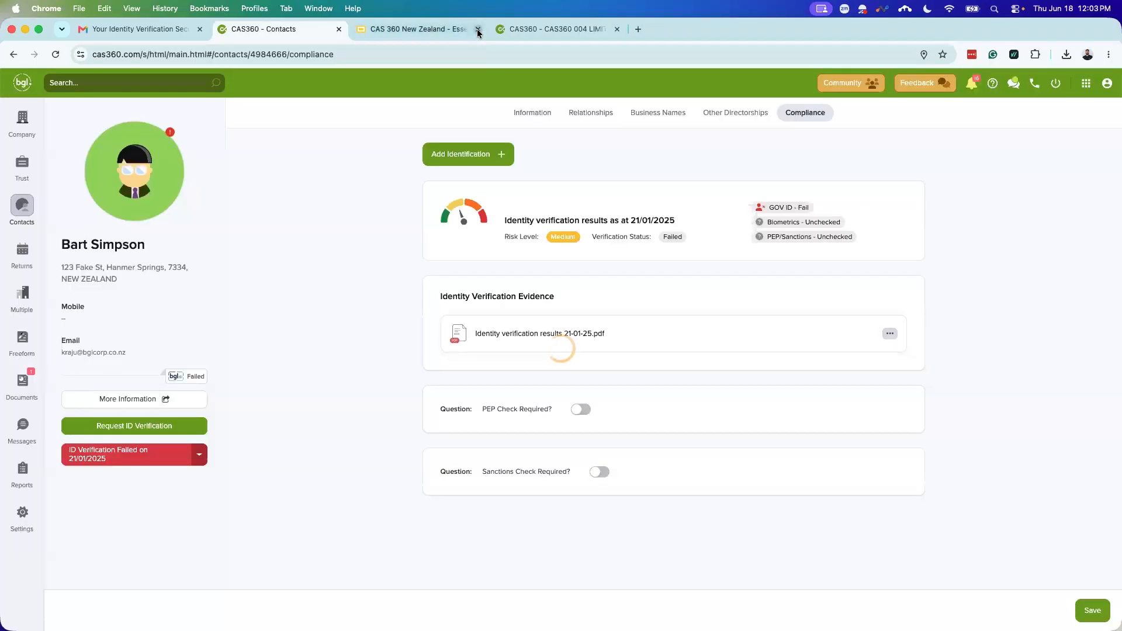
Step: Filter Contacts to Gov ID Verified and open a verified contact's Compliance tab
left_click(21, 206)
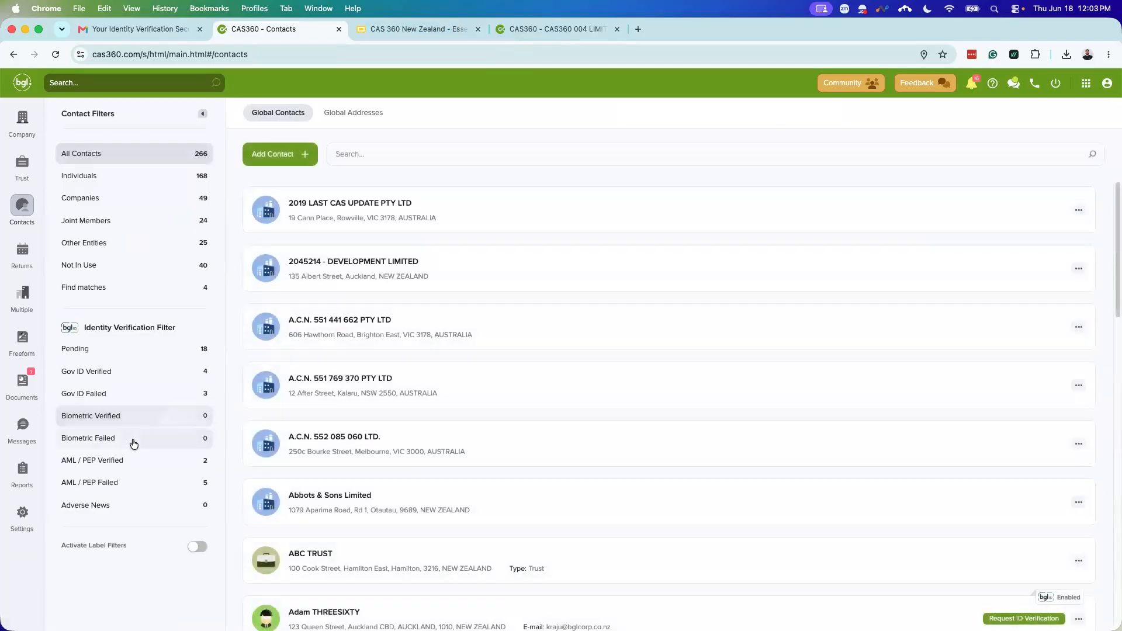
left_click(145, 369)
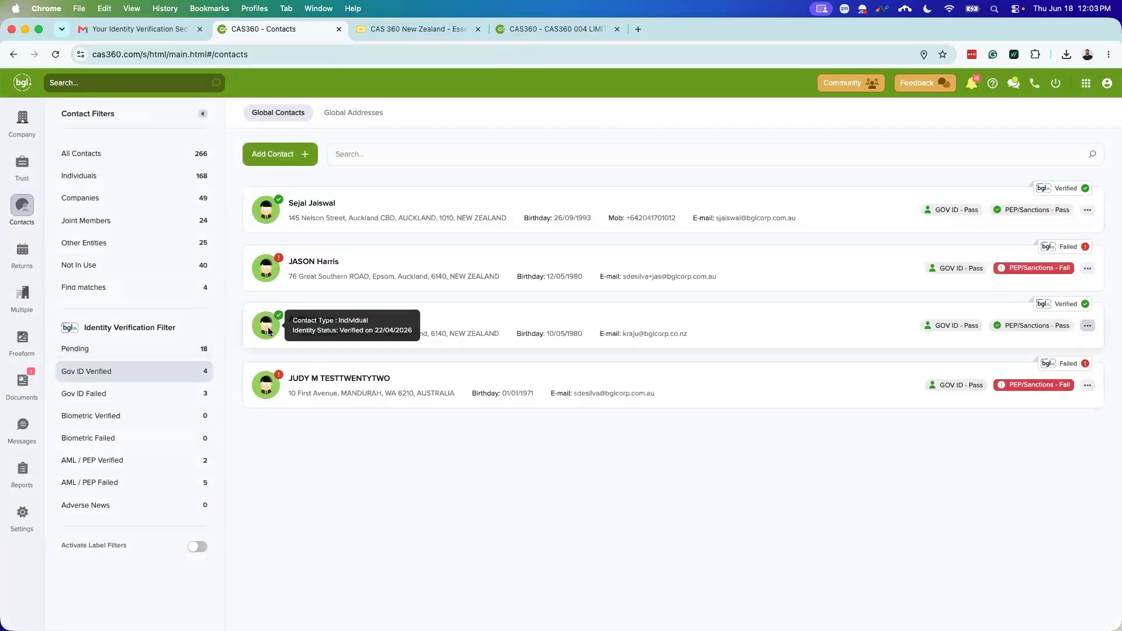
left_click(309, 319)
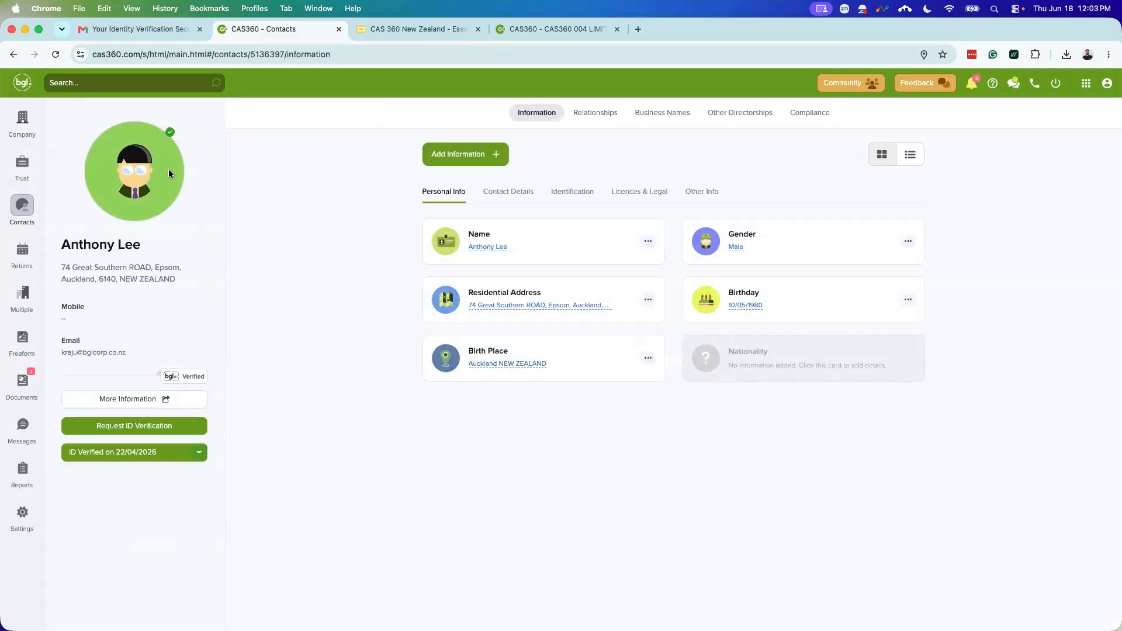
left_click(821, 113)
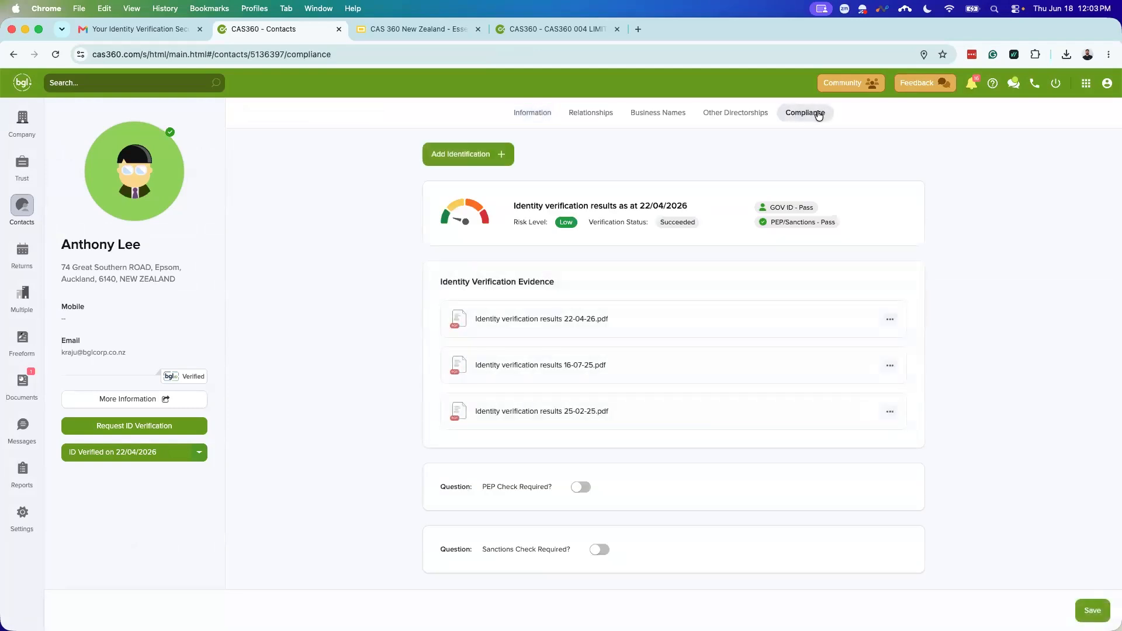
mouse_move(774, 208)
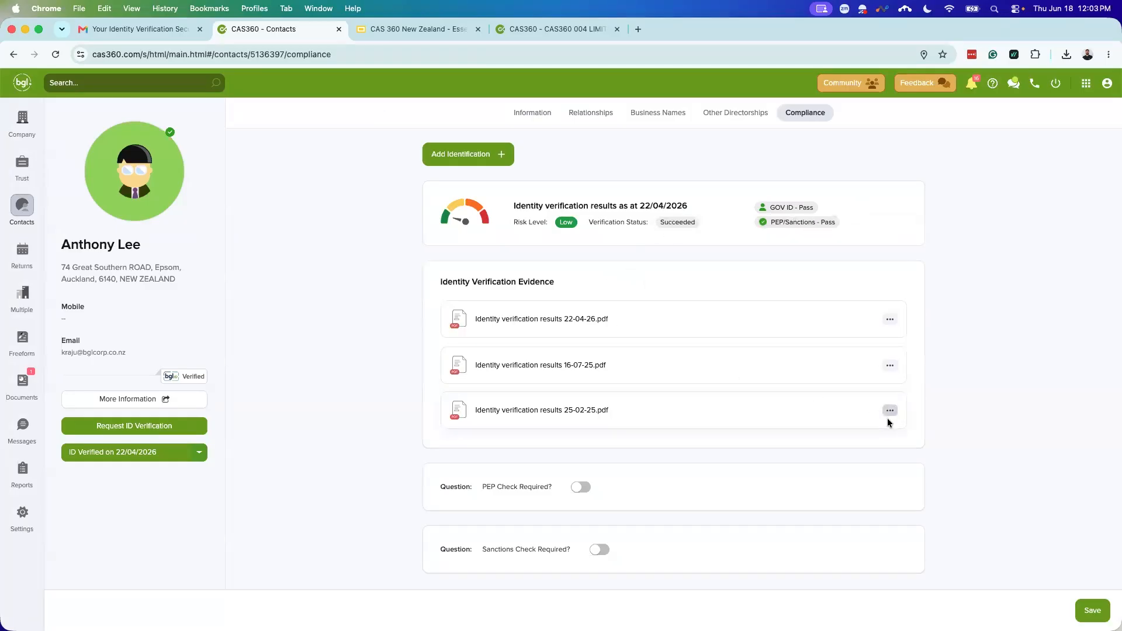
Step: View and read through the contact's latest verification report PDF
left_click(890, 319)
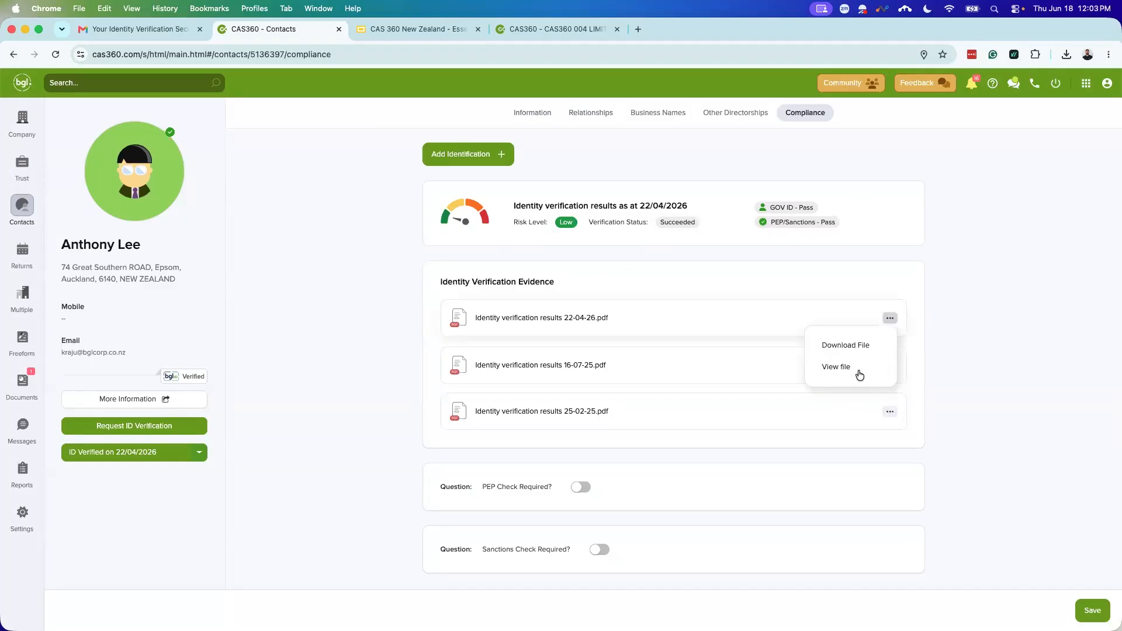
left_click(858, 368)
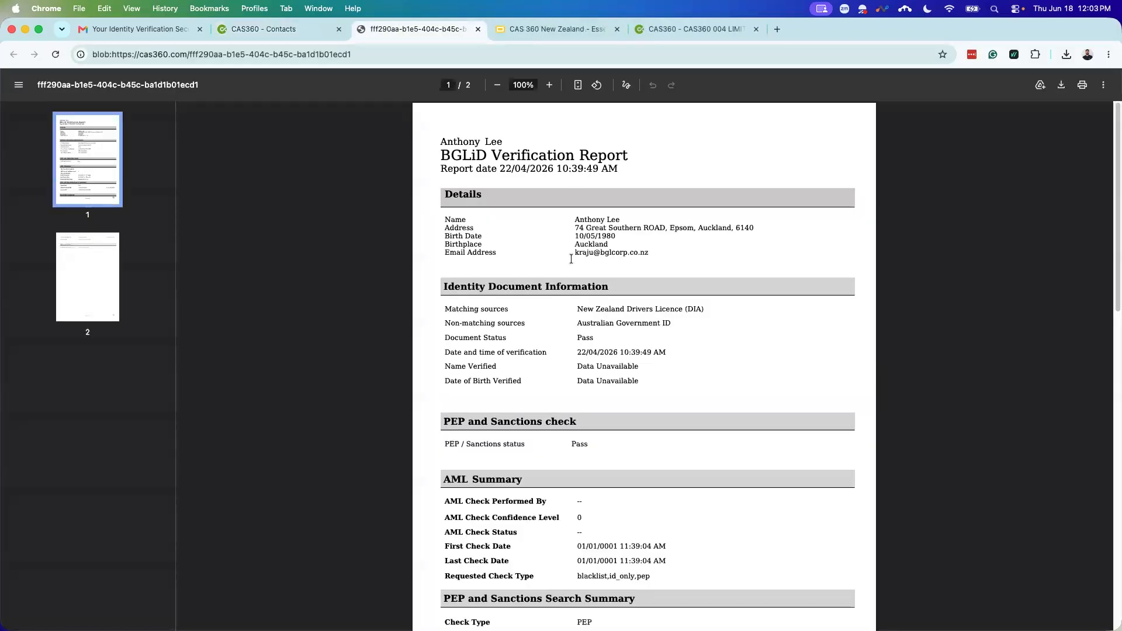
scroll(712, 305, "down", 1)
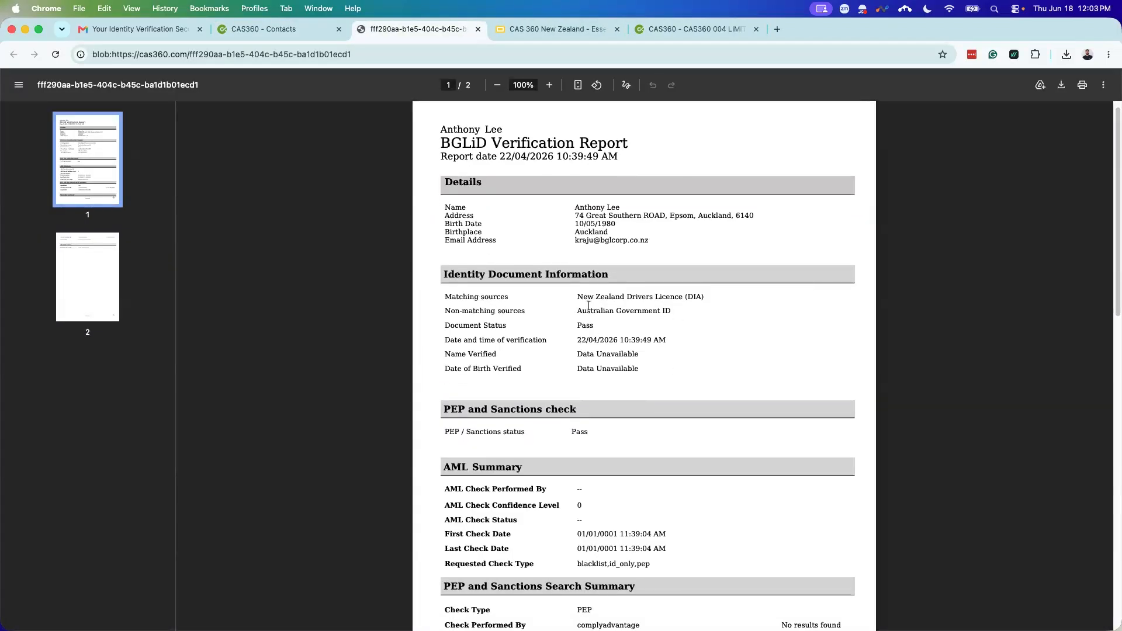
scroll(620, 230, "down", 5)
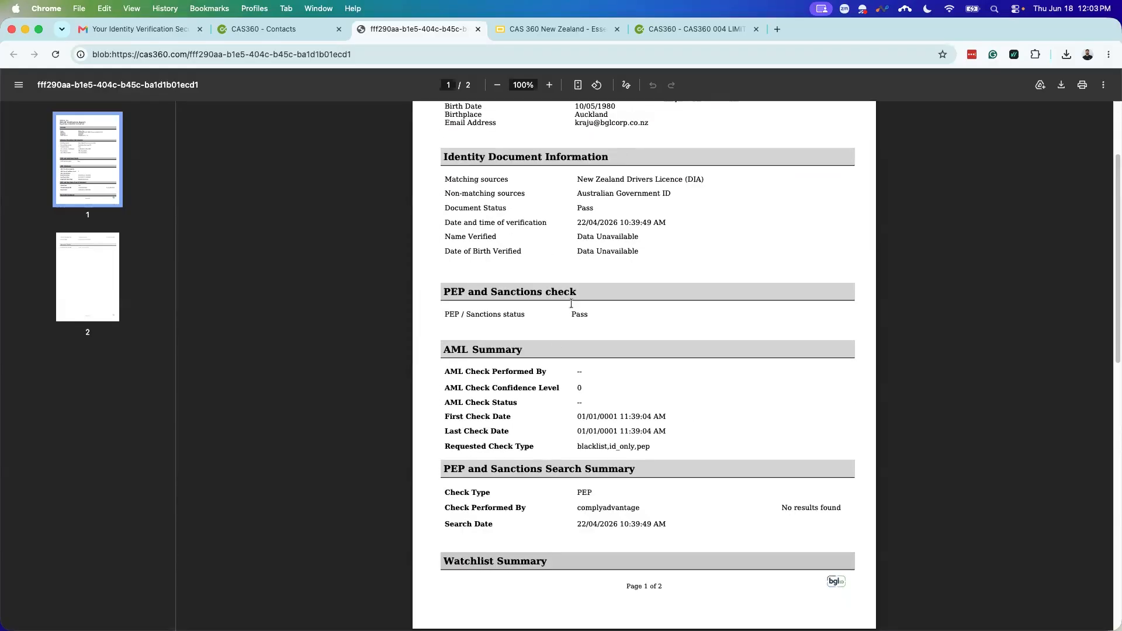
scroll(585, 387, "down", 1)
scroll(585, 387, "down", 5)
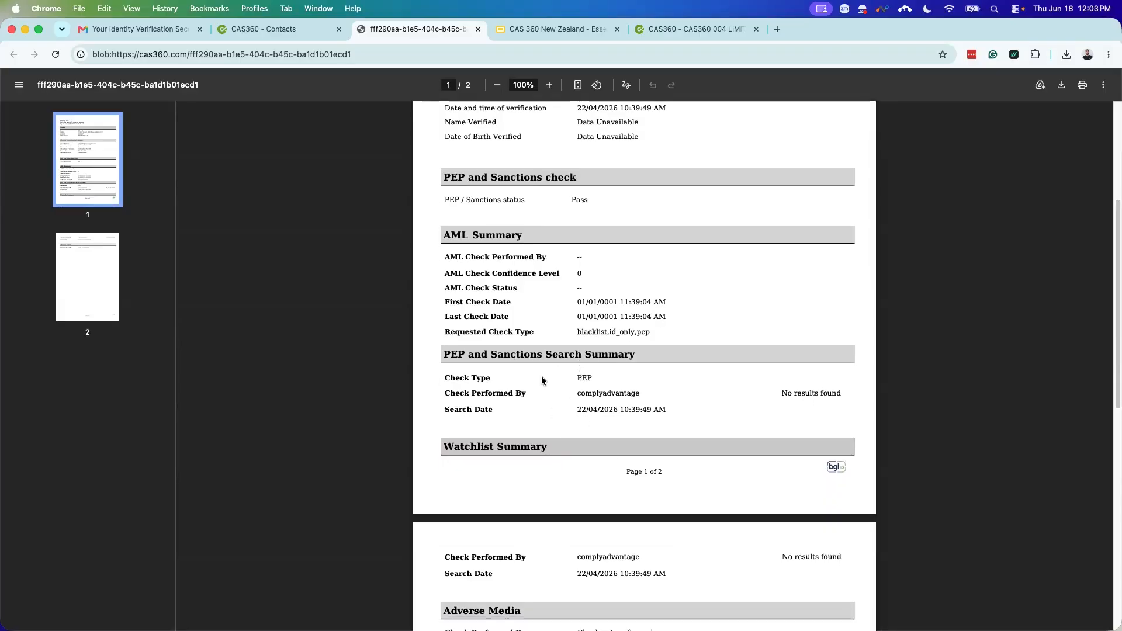
scroll(611, 422, "down", 6)
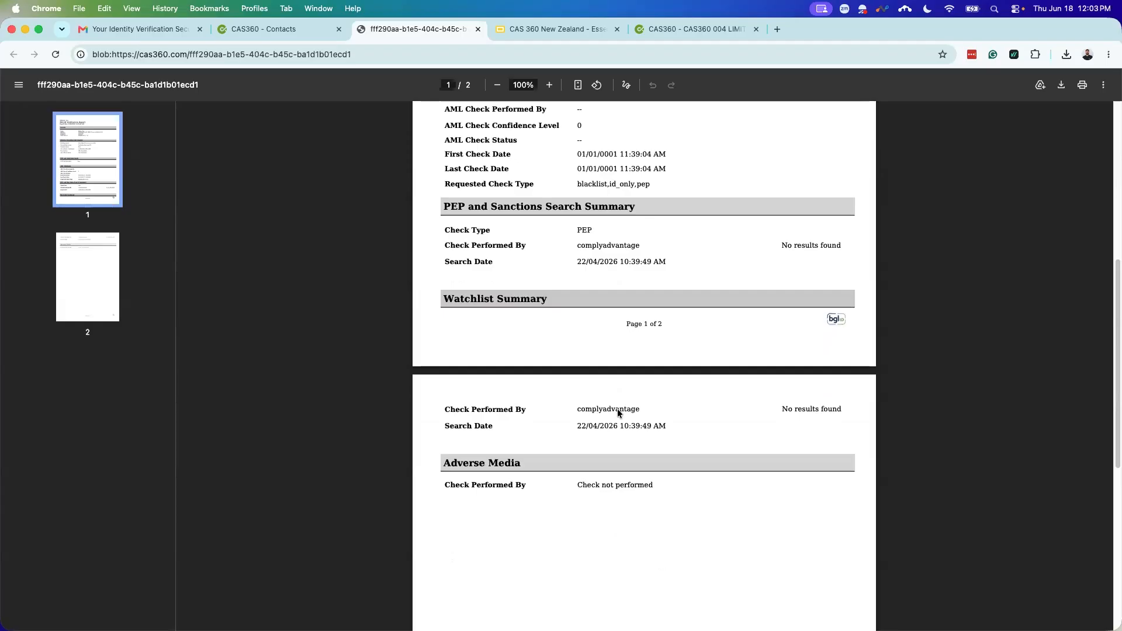
scroll(616, 409, "up", 15)
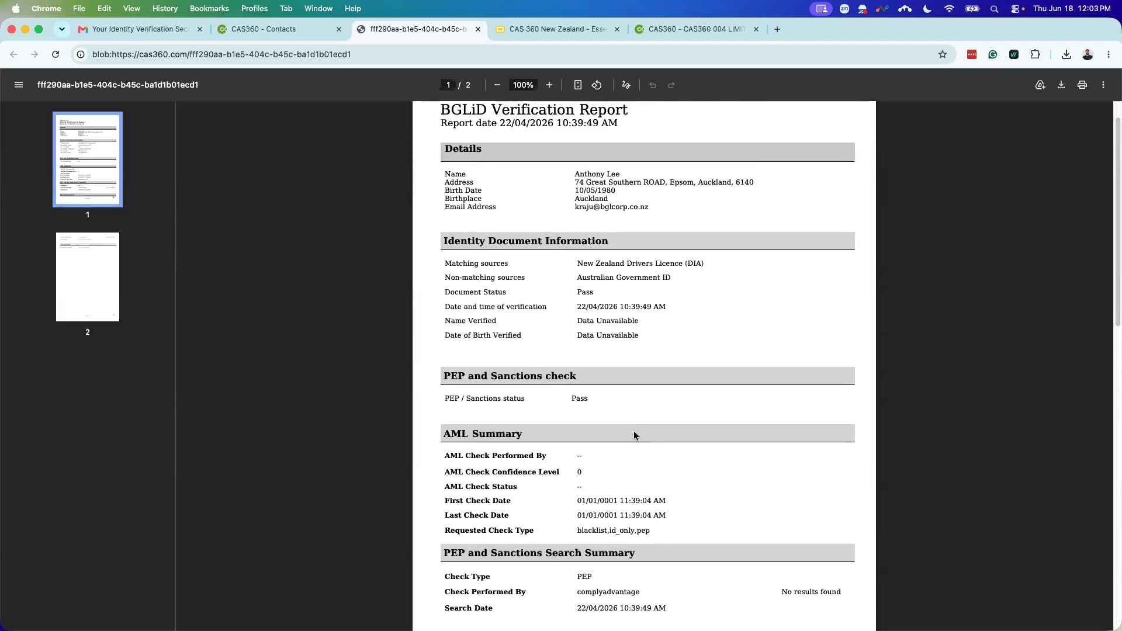
Step: Close the report and present the 'That's a Wrap!' slide full screen
left_click(477, 29)
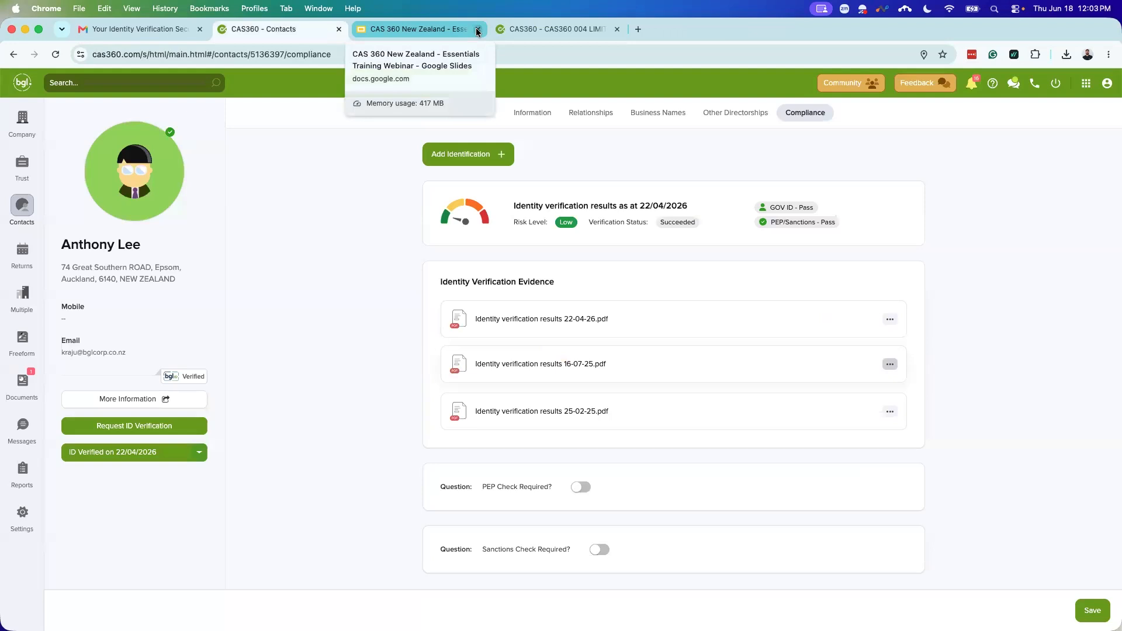
left_click(435, 28)
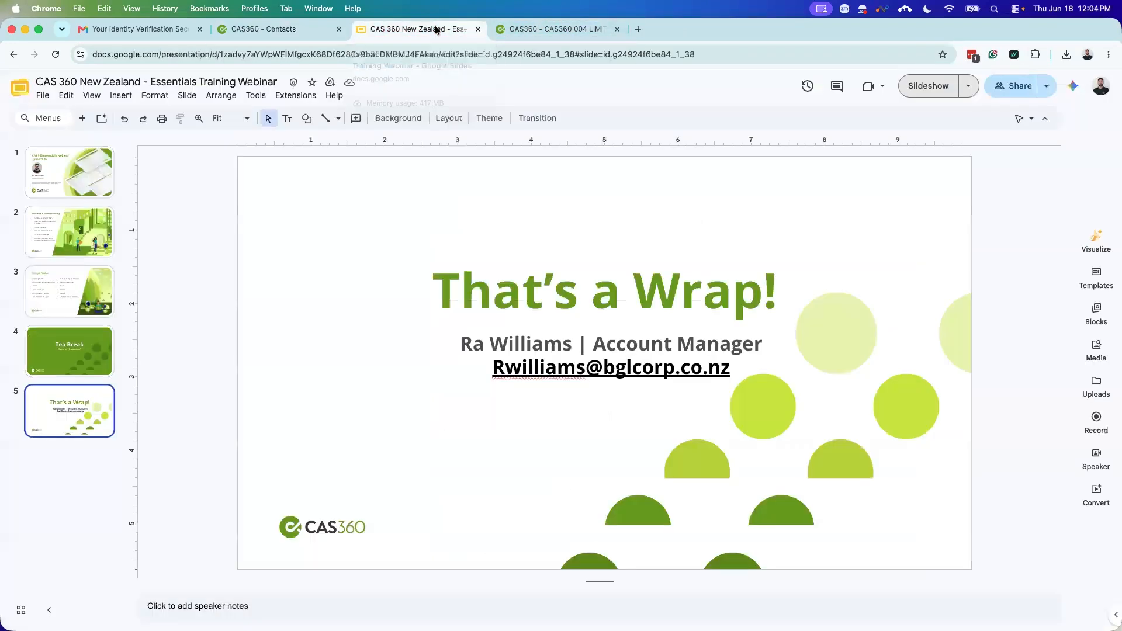
left_click(941, 88)
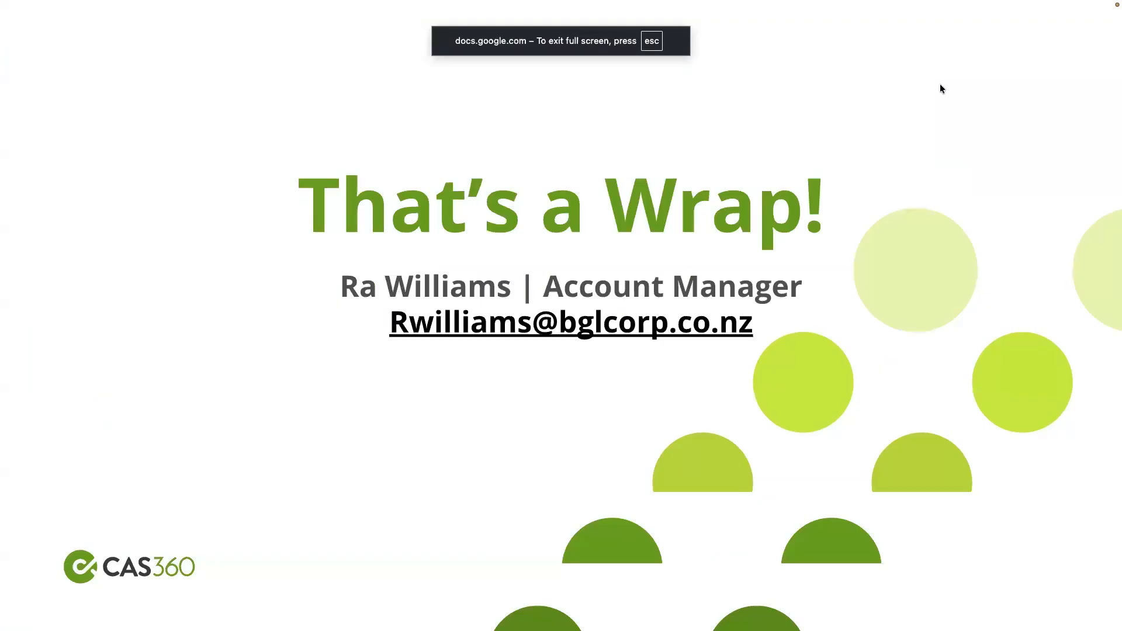